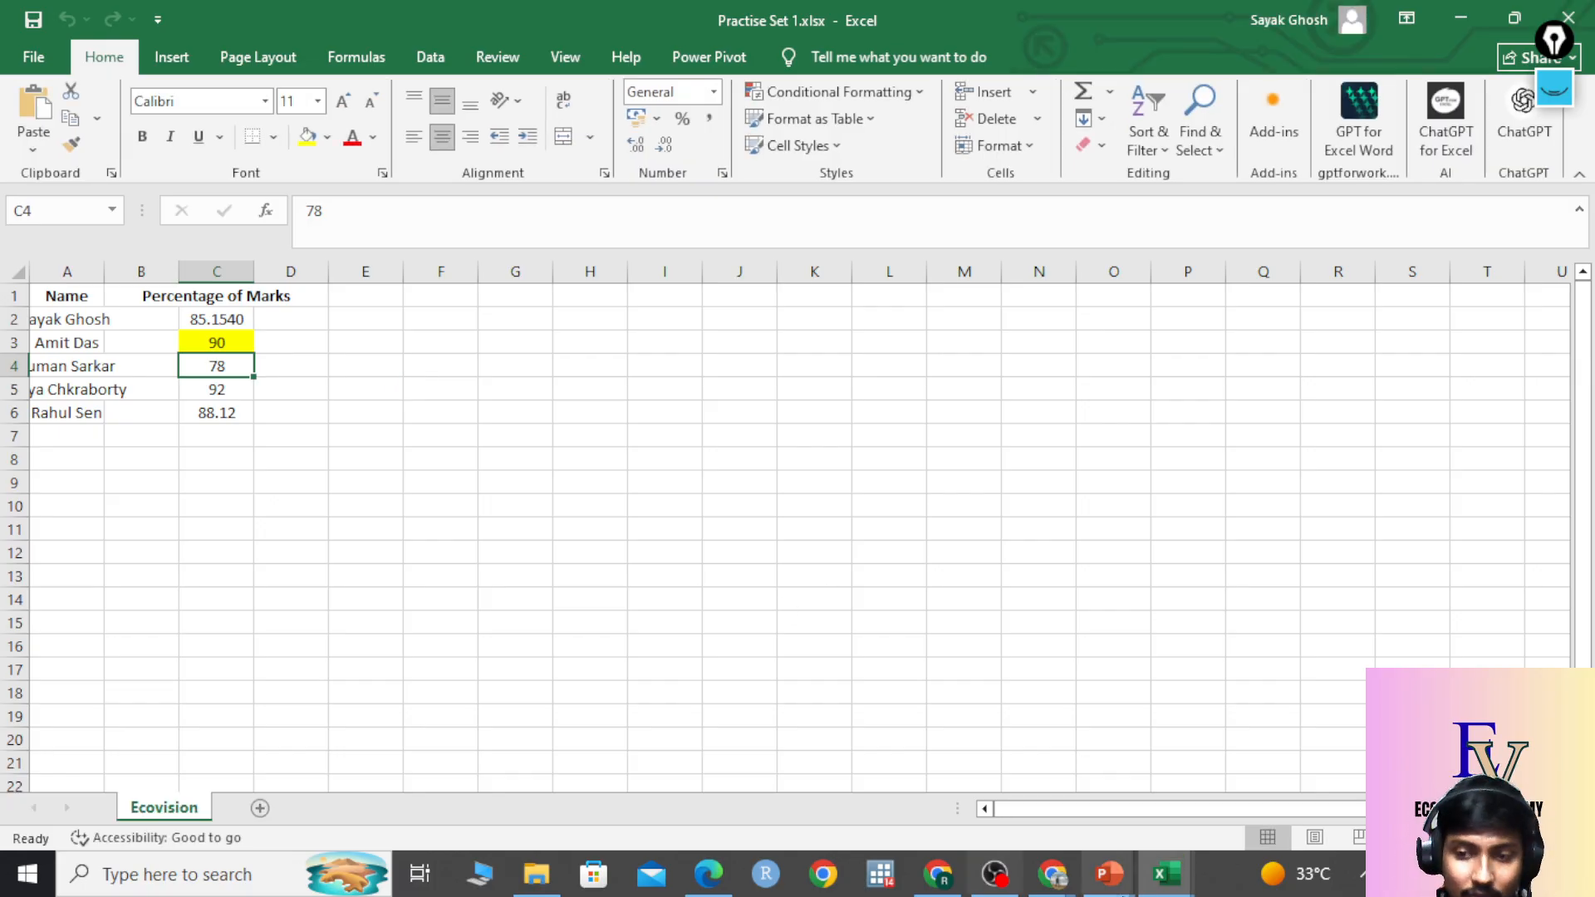
Bring Practise Set 1.xlsx back, dismiss the Get Genuine Office bar, and open the drawing toolbar.
mouse_move(1110, 874)
left_click(1340, 835)
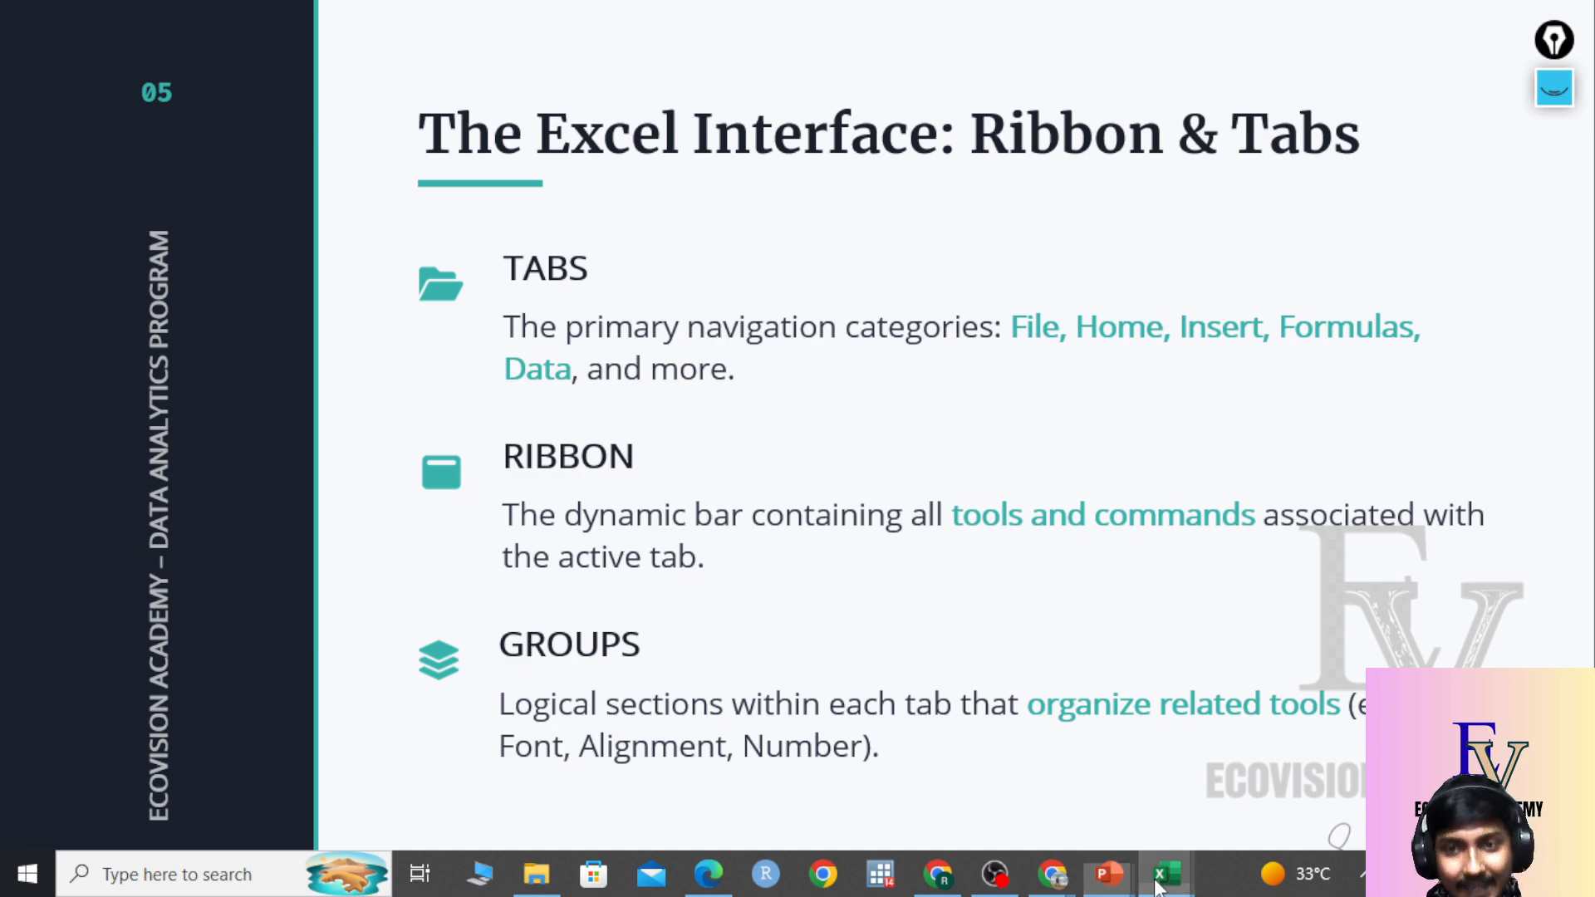
mouse_move(1166, 874)
left_click(1271, 772)
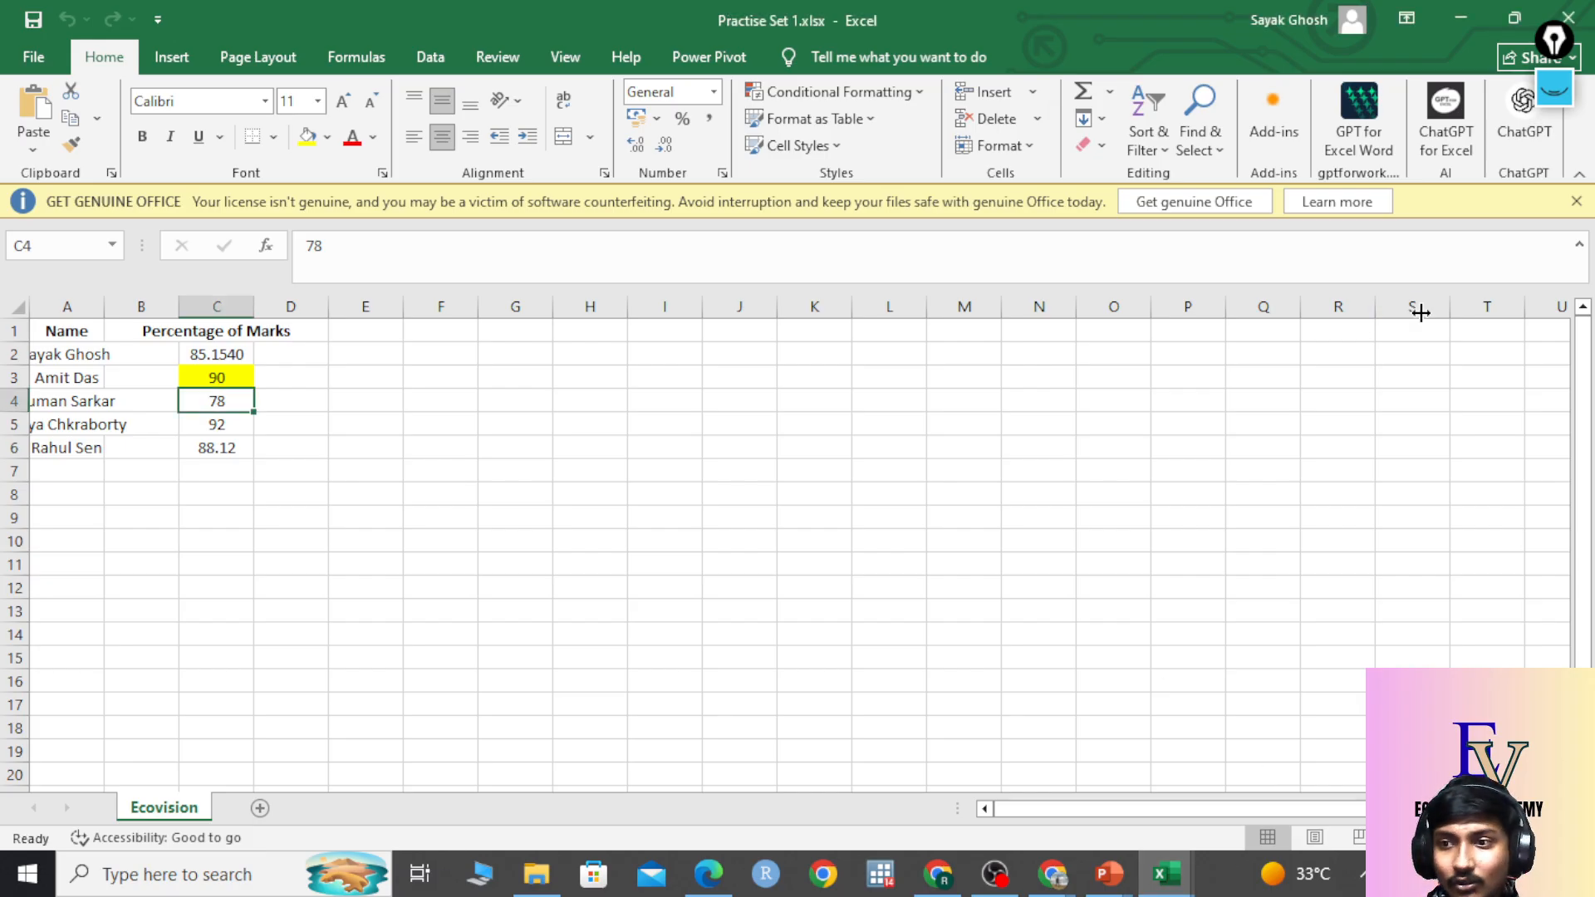
left_click(1576, 201)
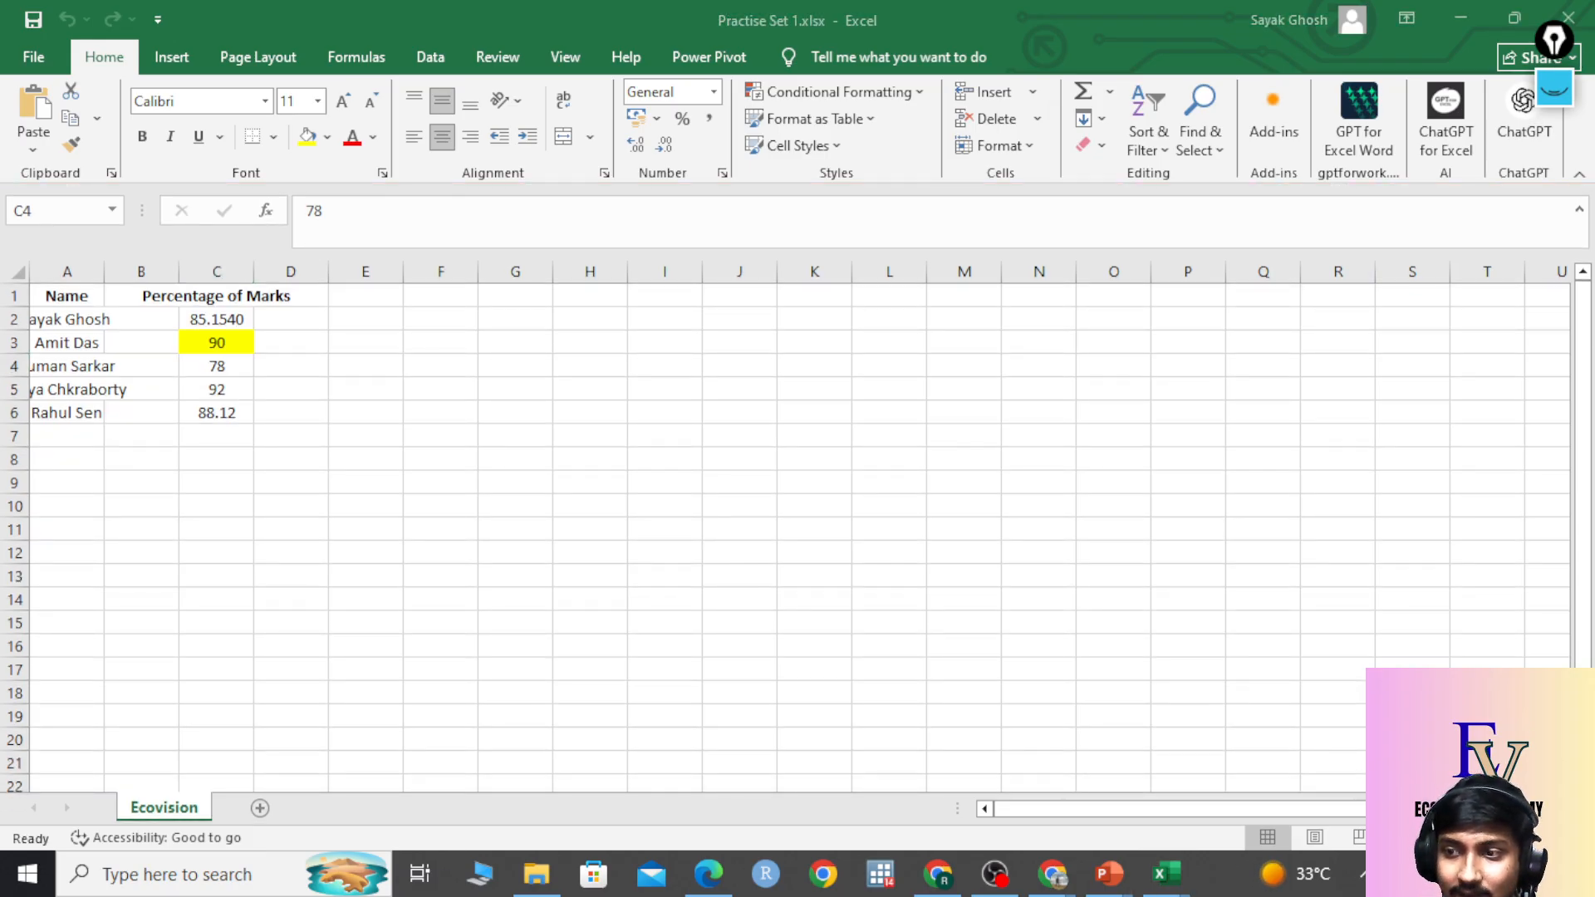
left_click(1554, 89)
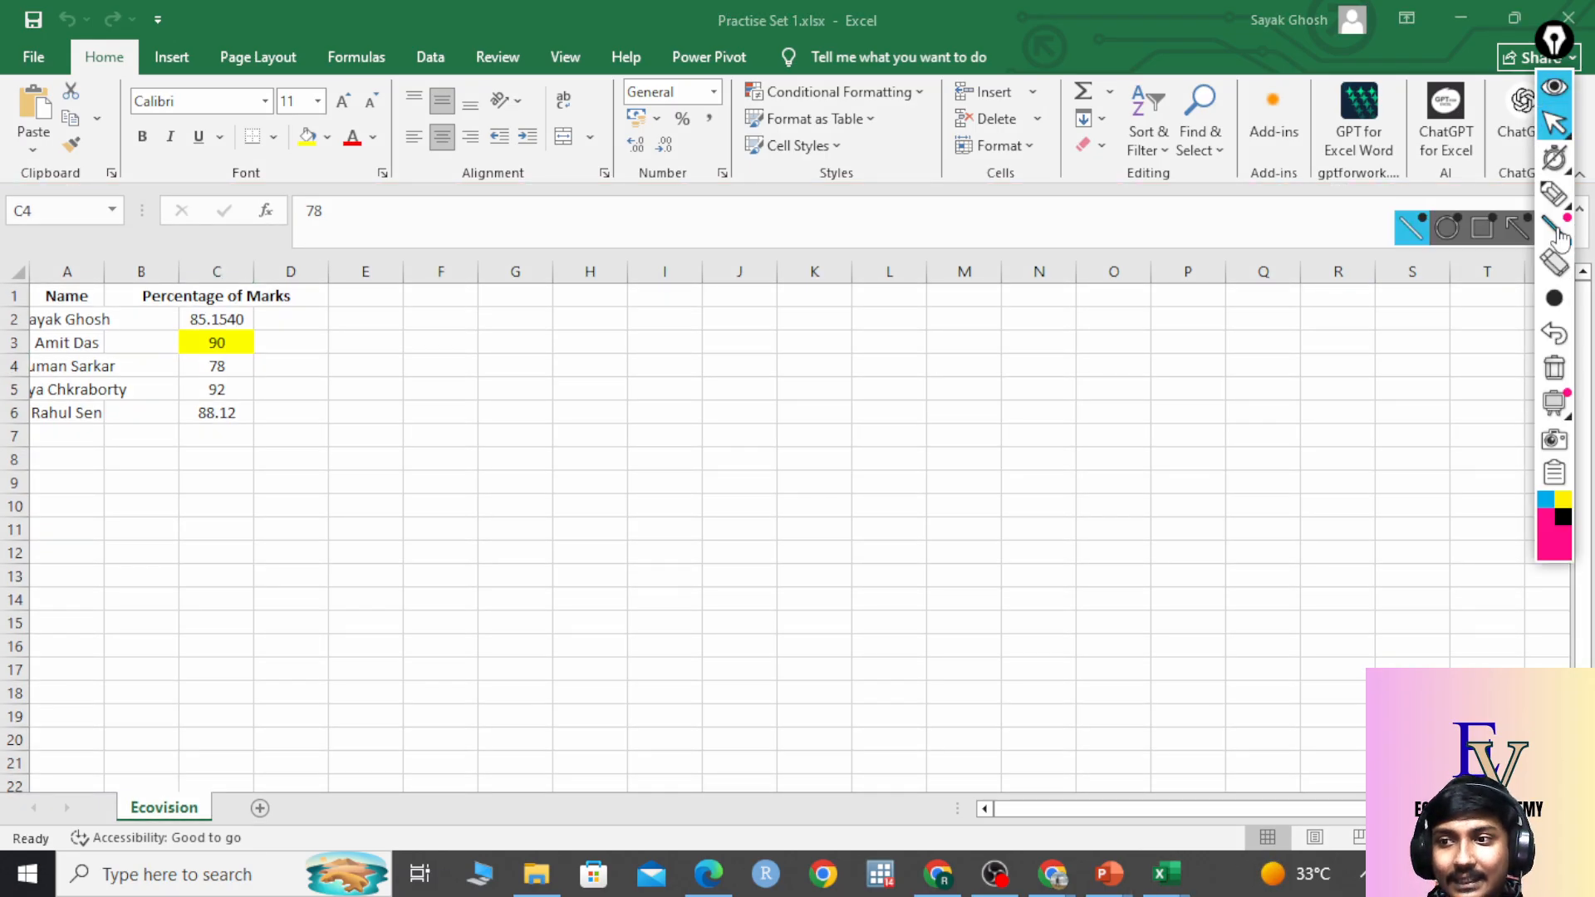
Circle the Home, Page Layout, Data and Help tabs in pink highlighter, then return to the slides.
mouse_move(1557, 159)
left_click(1554, 193)
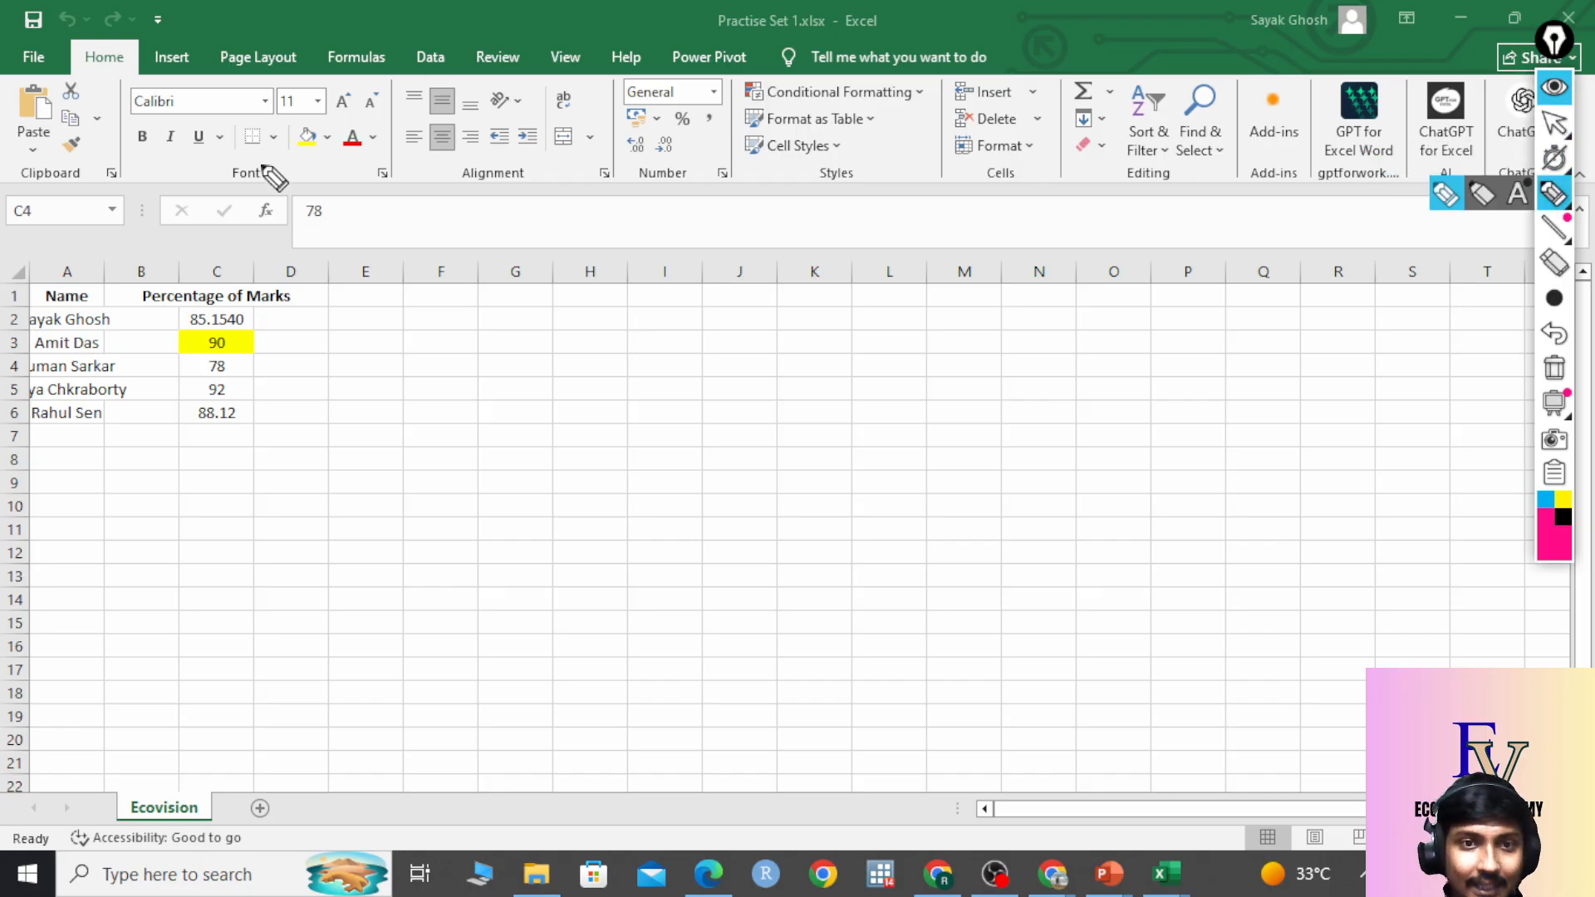
mouse_move(181, 27)
left_mouse_down()
mouse_move(62, 83)
mouse_move(143, 32)
mouse_move(212, 88)
mouse_move(332, 92)
mouse_move(270, 18)
left_mouse_up()
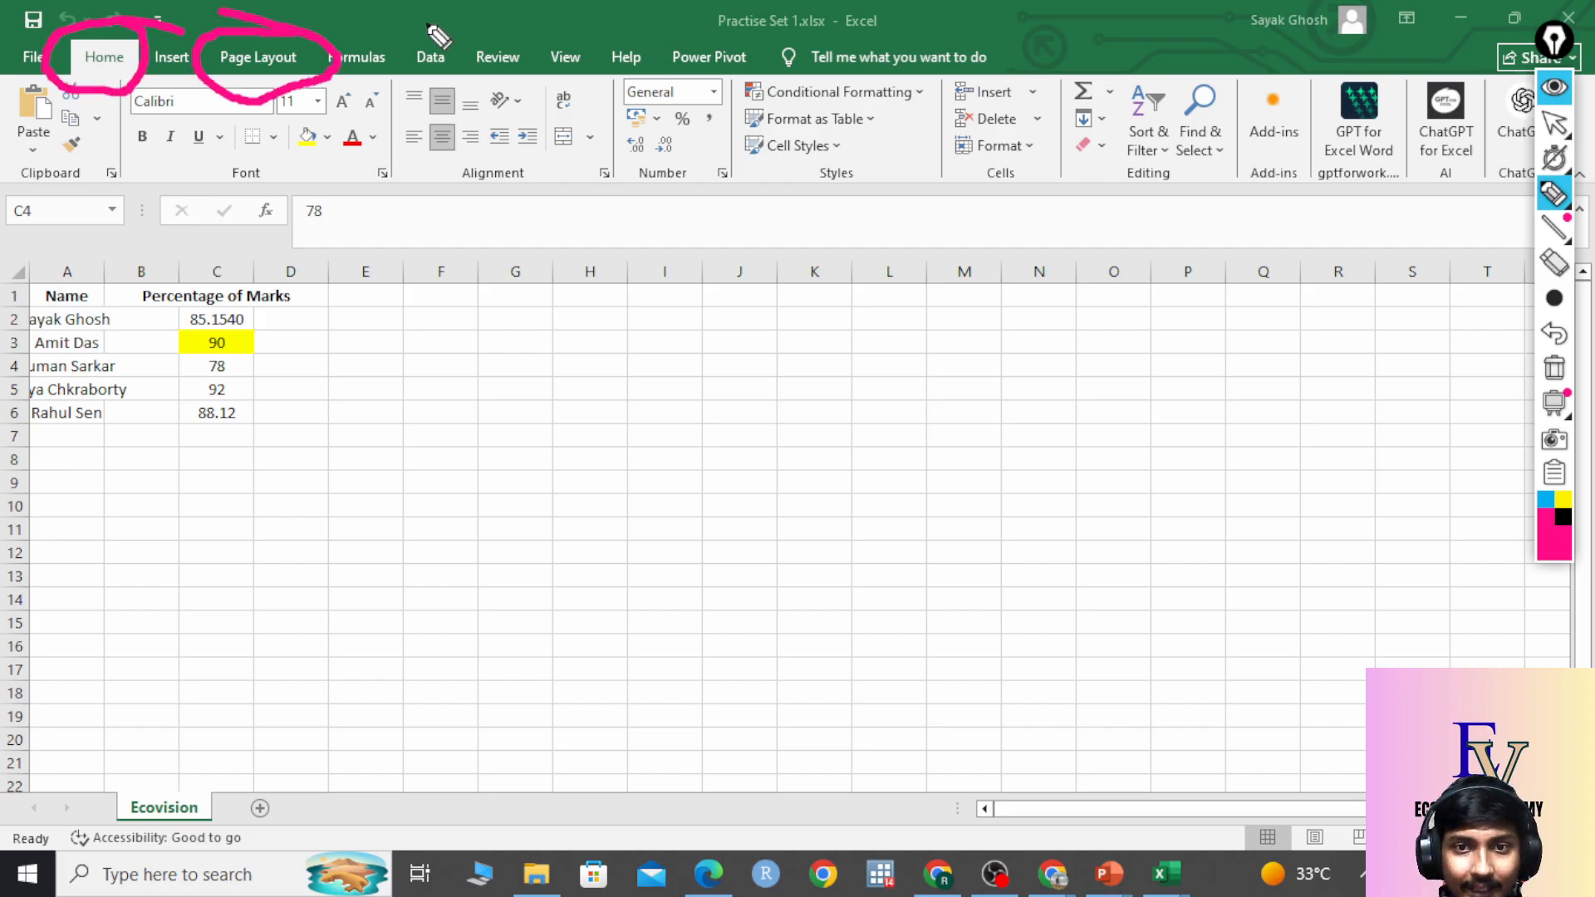
mouse_move(429, 22)
left_mouse_down()
mouse_move(405, 57)
mouse_move(470, 38)
left_mouse_up()
mouse_move(652, 29)
left_mouse_down()
mouse_move(611, 50)
mouse_move(665, 79)
mouse_move(644, 25)
left_mouse_up()
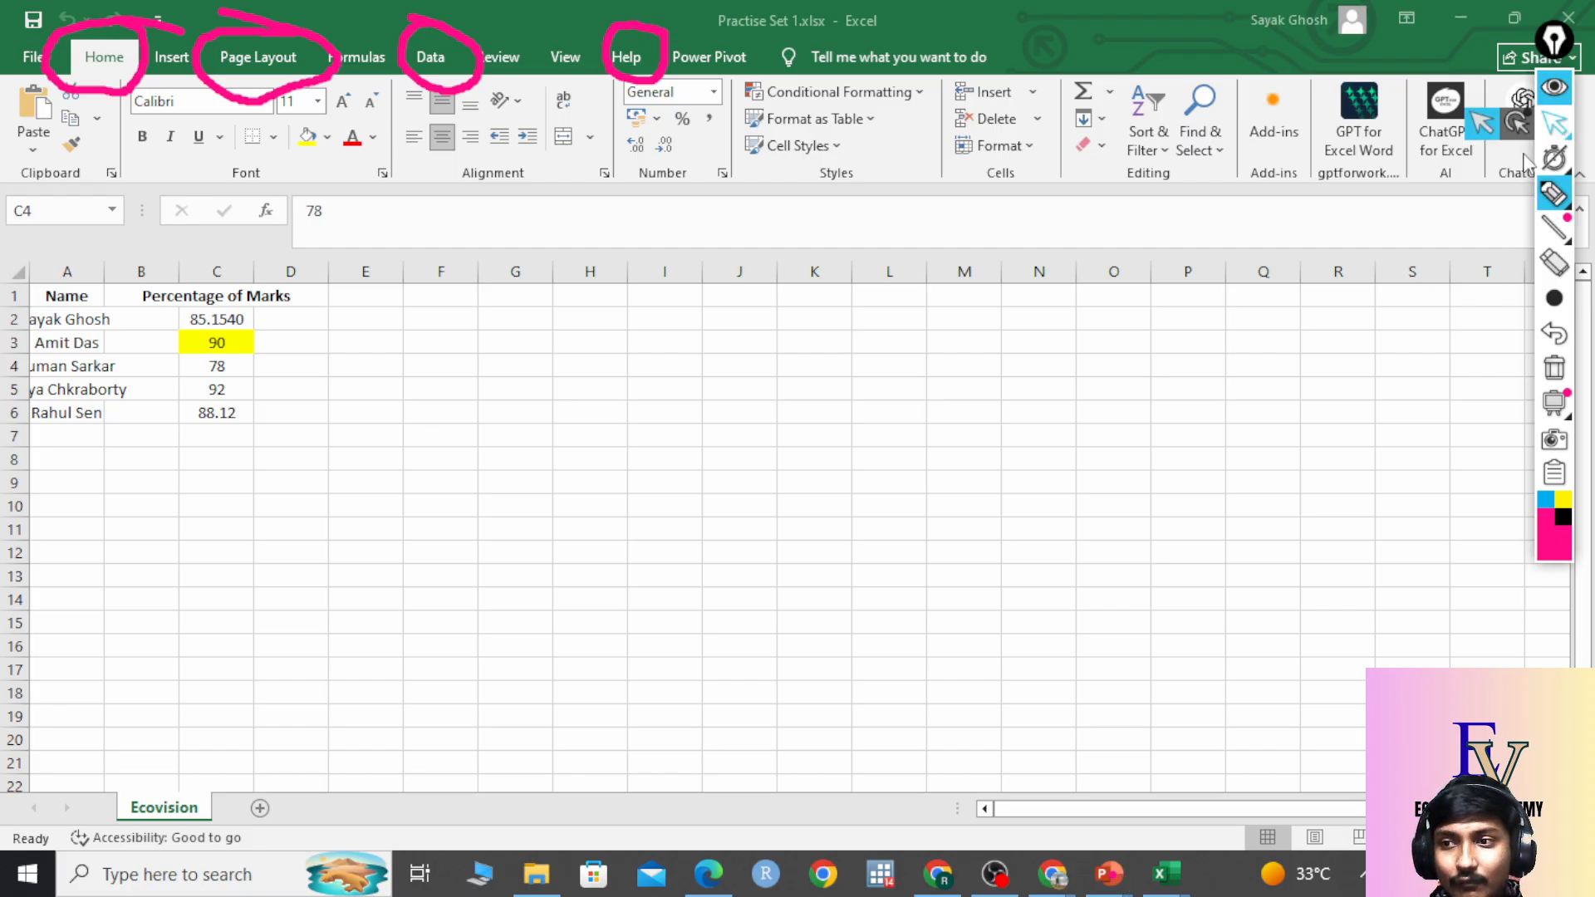
left_click(1553, 124)
left_click(1110, 874)
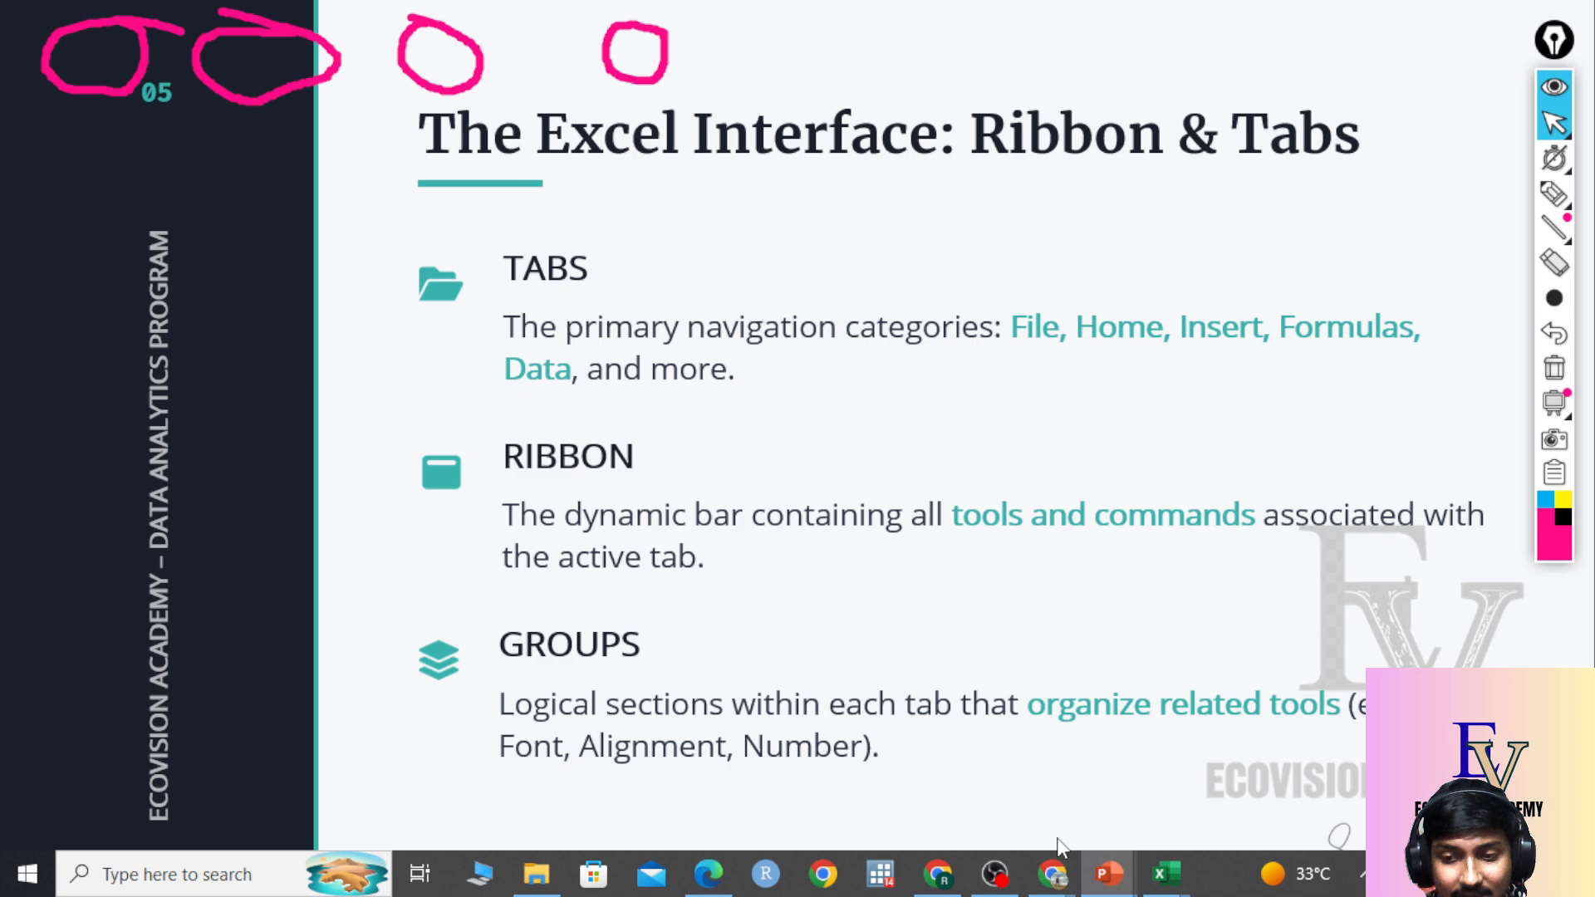
Return to the Excel workbook and underline the font formatting commands in pink highlighter.
mouse_move(1166, 874)
left_click(1255, 750)
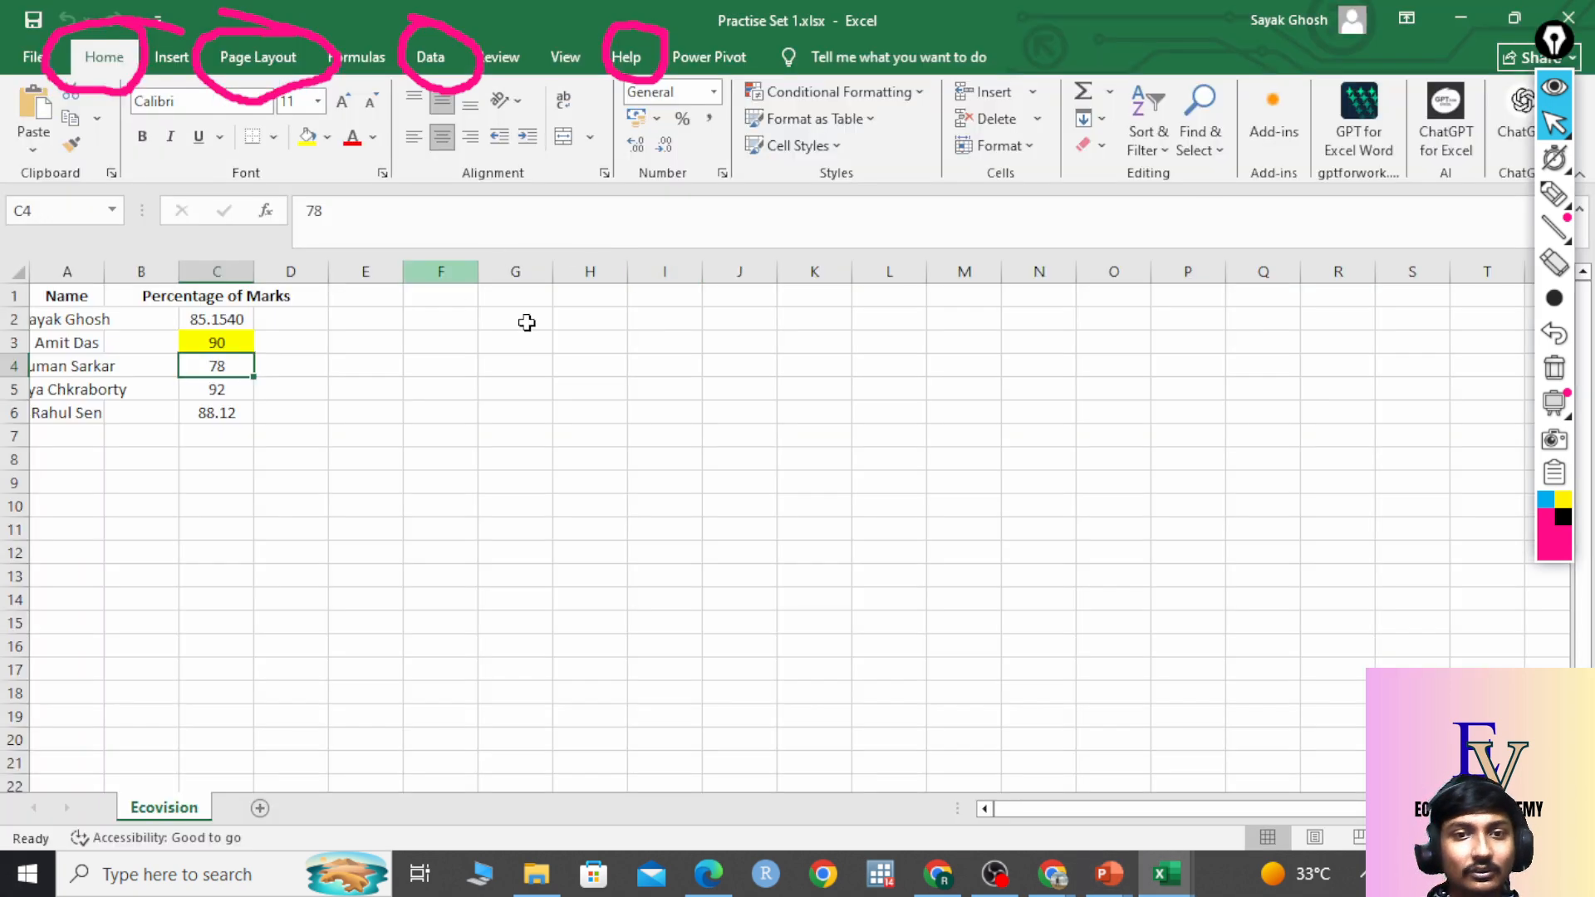
left_click(1553, 193)
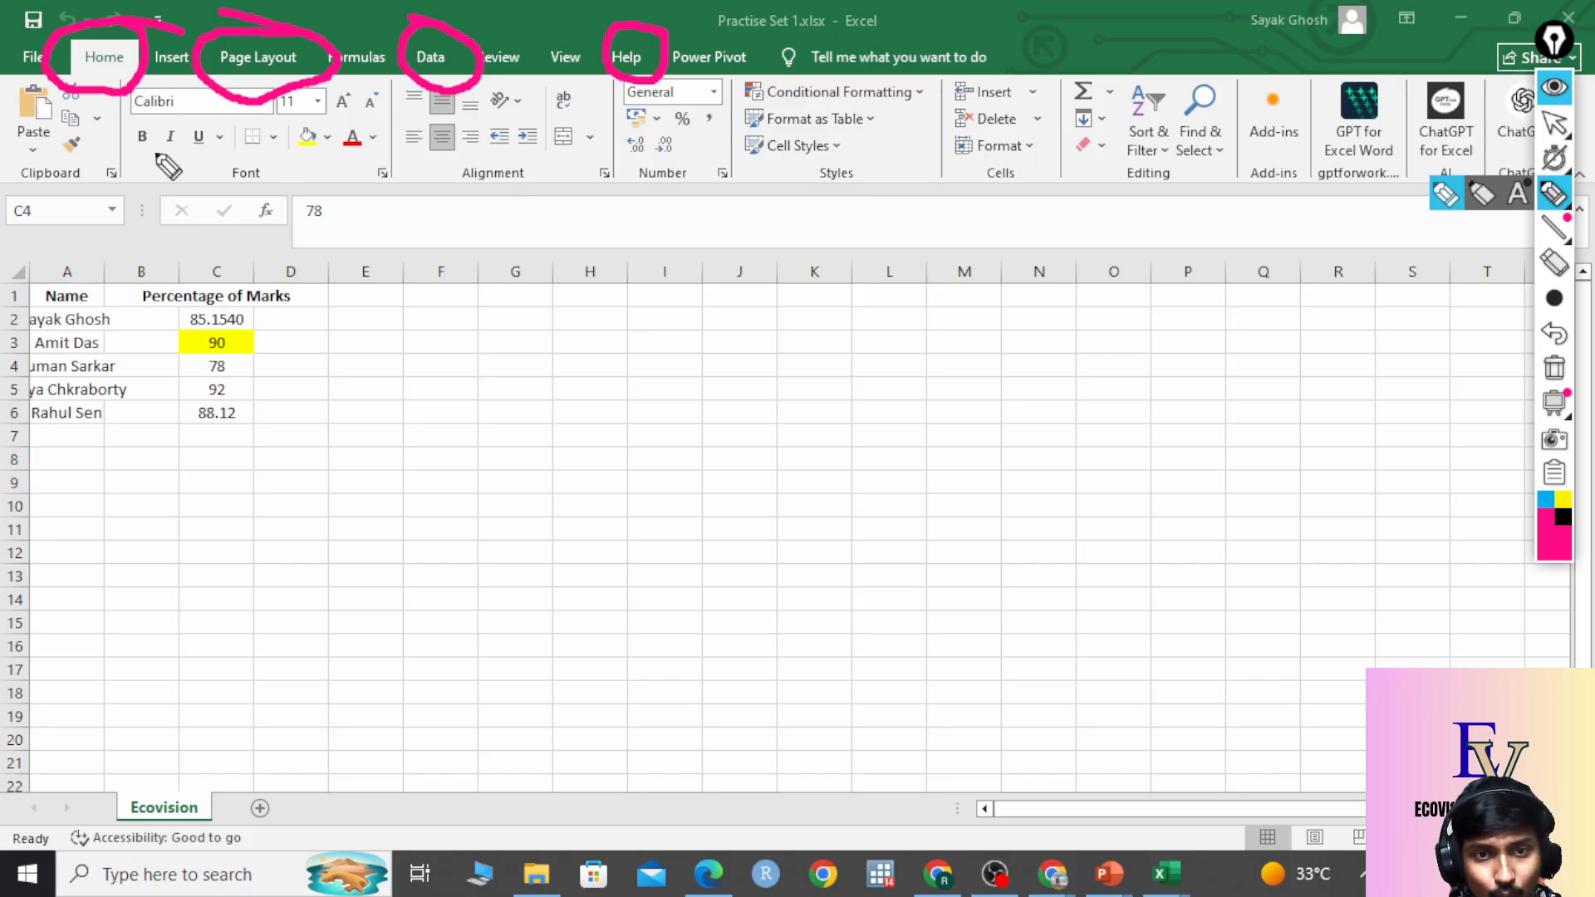
mouse_move(133, 154)
left_mouse_down()
mouse_move(397, 172)
mouse_move(538, 152)
mouse_move(777, 166)
left_mouse_up()
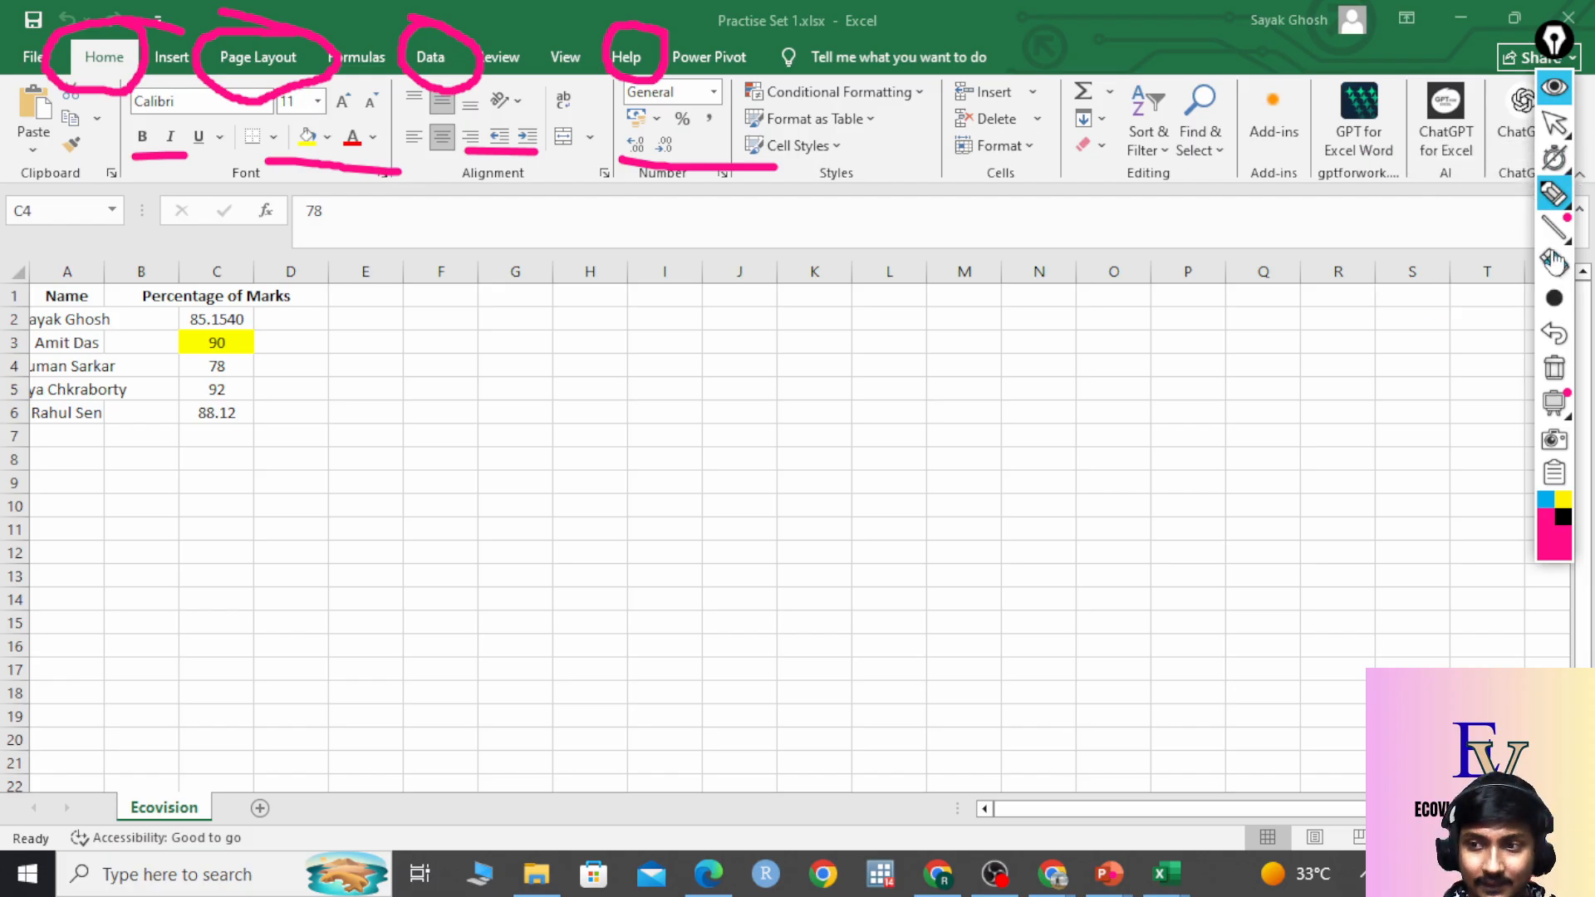
Erase the pink tab circles, sweep a pen line across the commands, then clear all ink.
left_click(1555, 264)
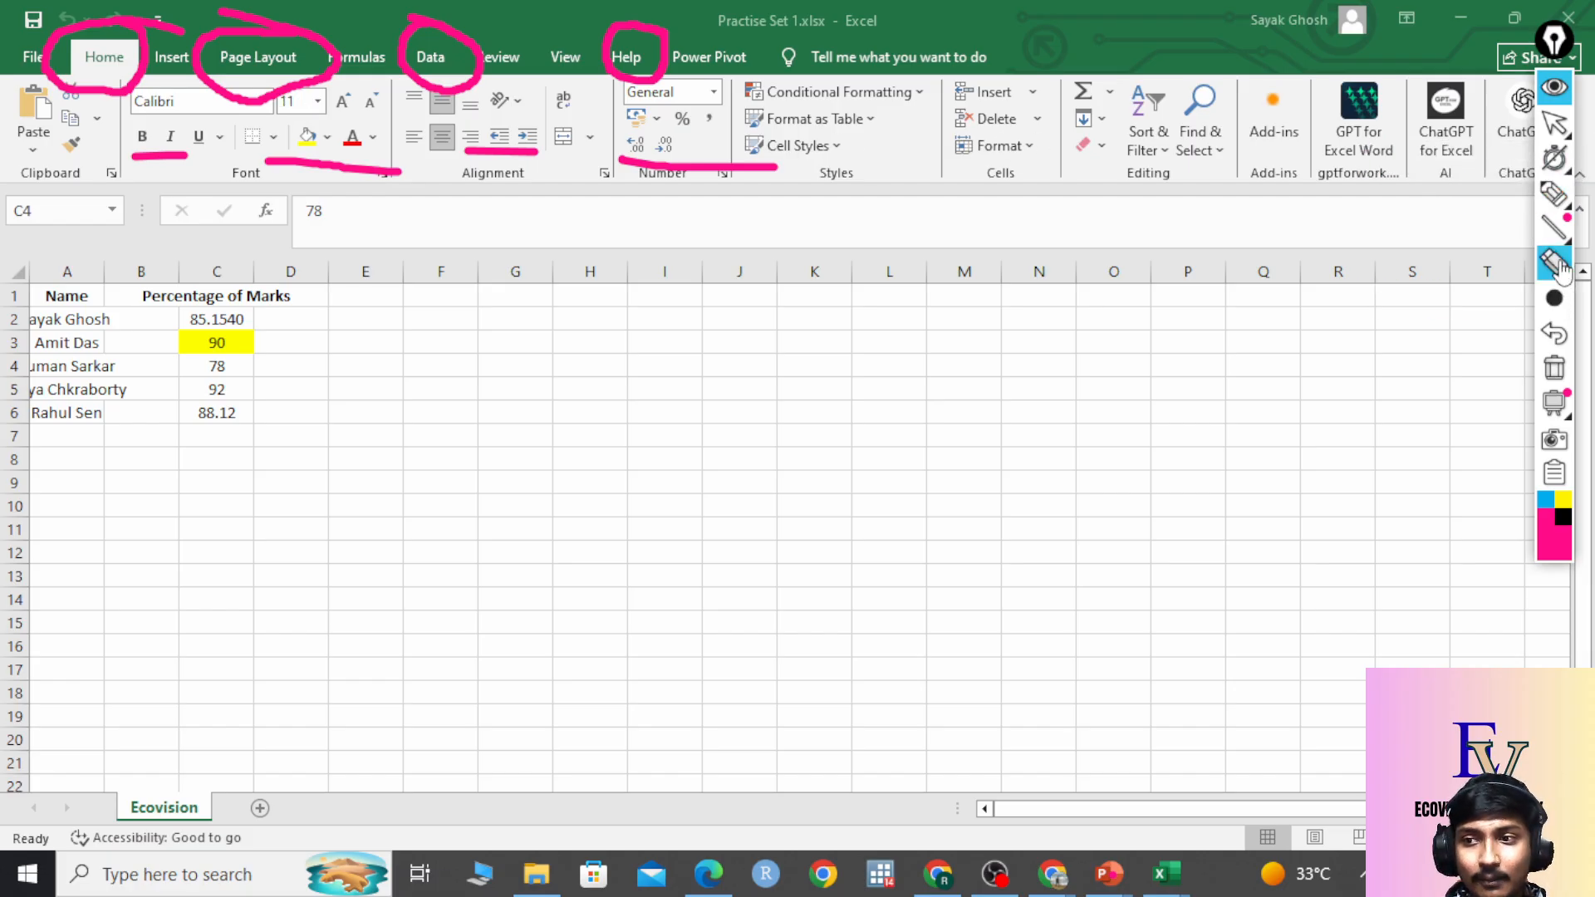
left_click(436, 93)
left_click_drag(420, 103, 184, 45)
left_click(600, 71)
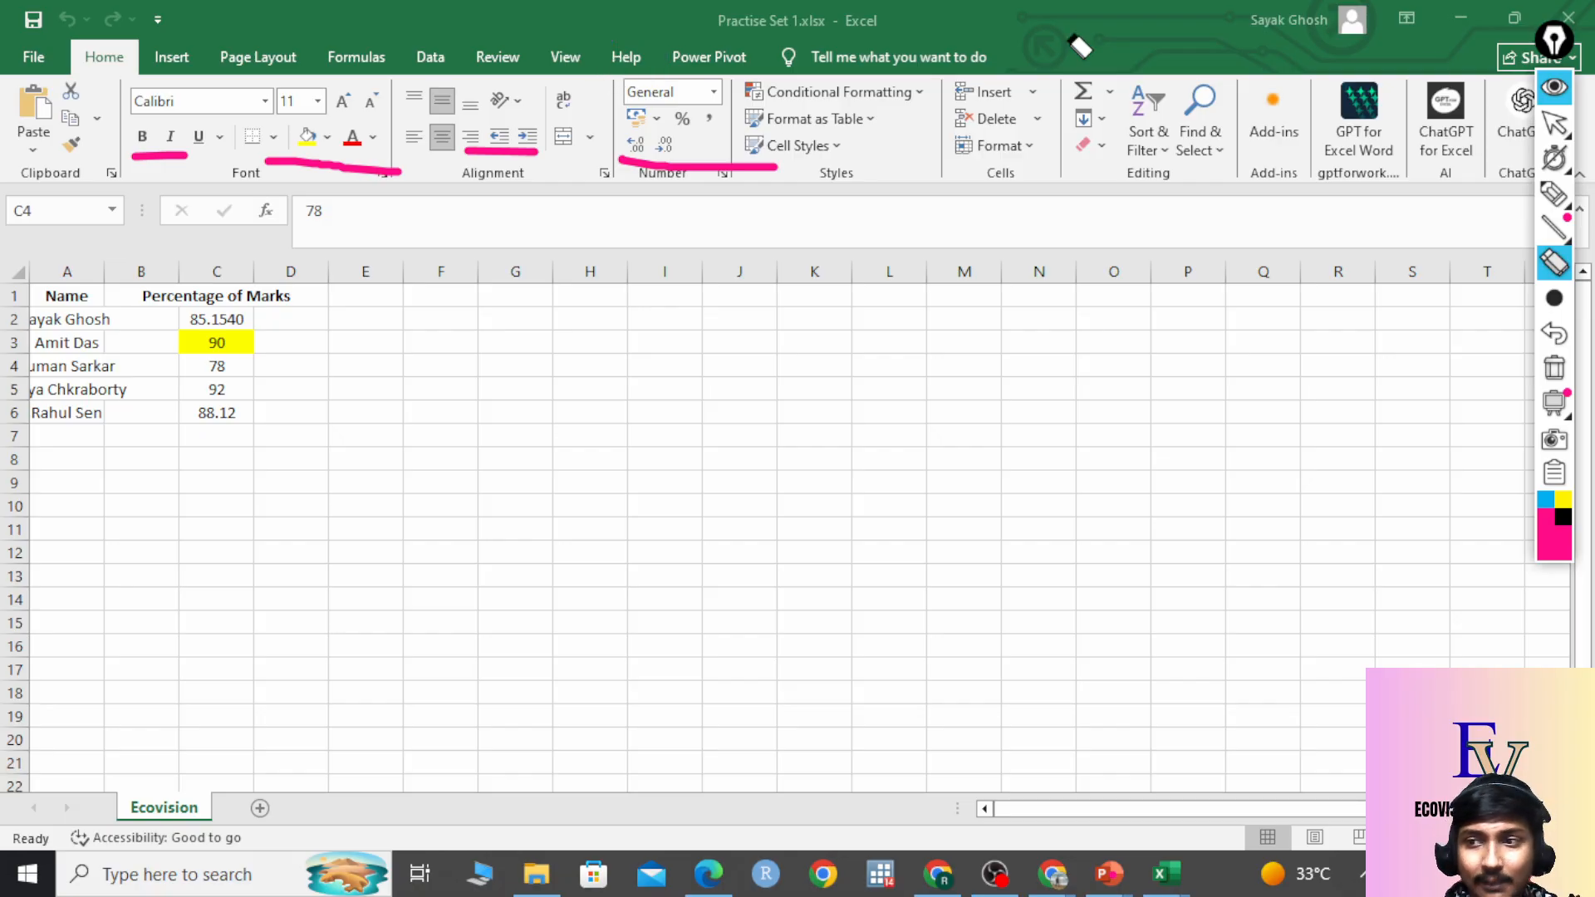
left_click(1550, 189)
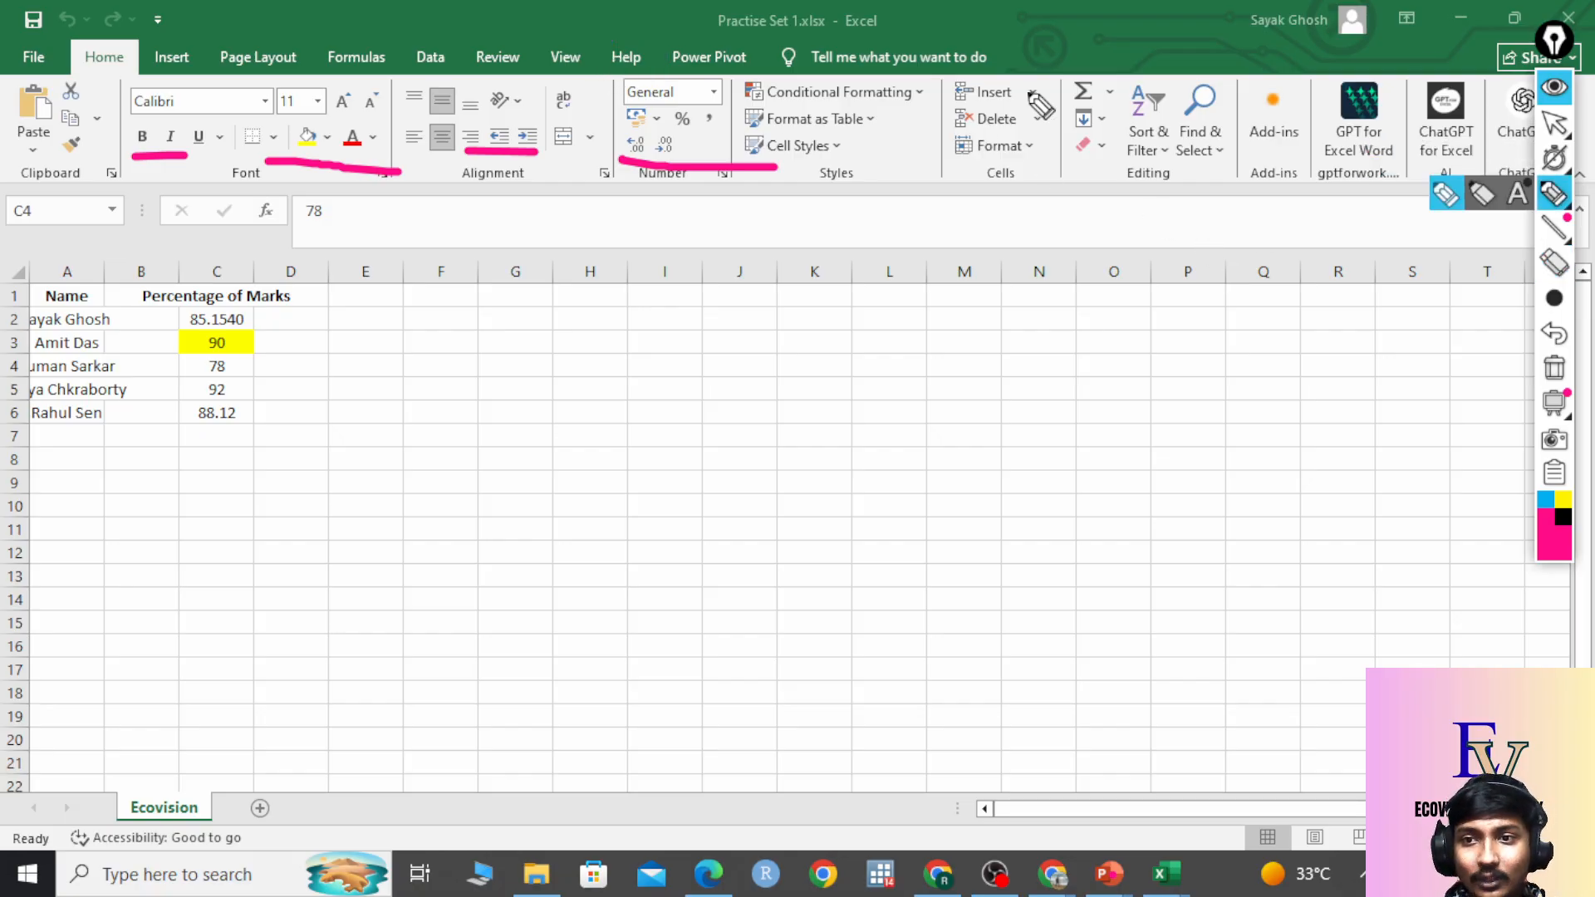
mouse_move(1030, 90)
left_mouse_down()
mouse_move(353, 80)
mouse_move(12, 117)
mouse_move(337, 256)
mouse_move(1242, 198)
mouse_move(1198, 85)
mouse_move(981, 71)
left_mouse_up()
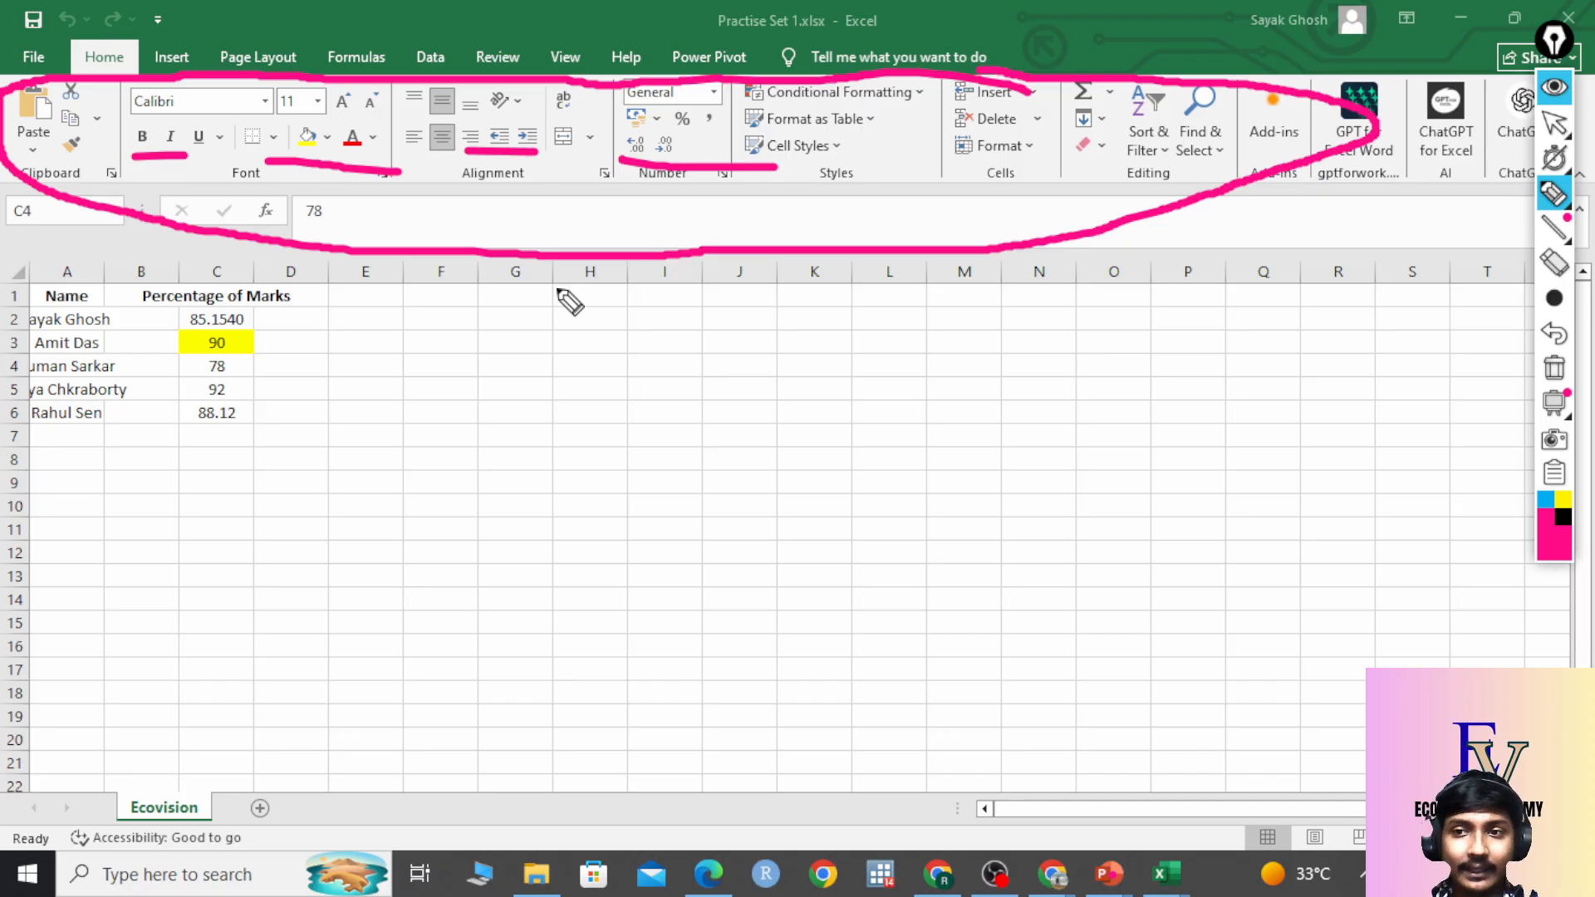
left_click(1555, 370)
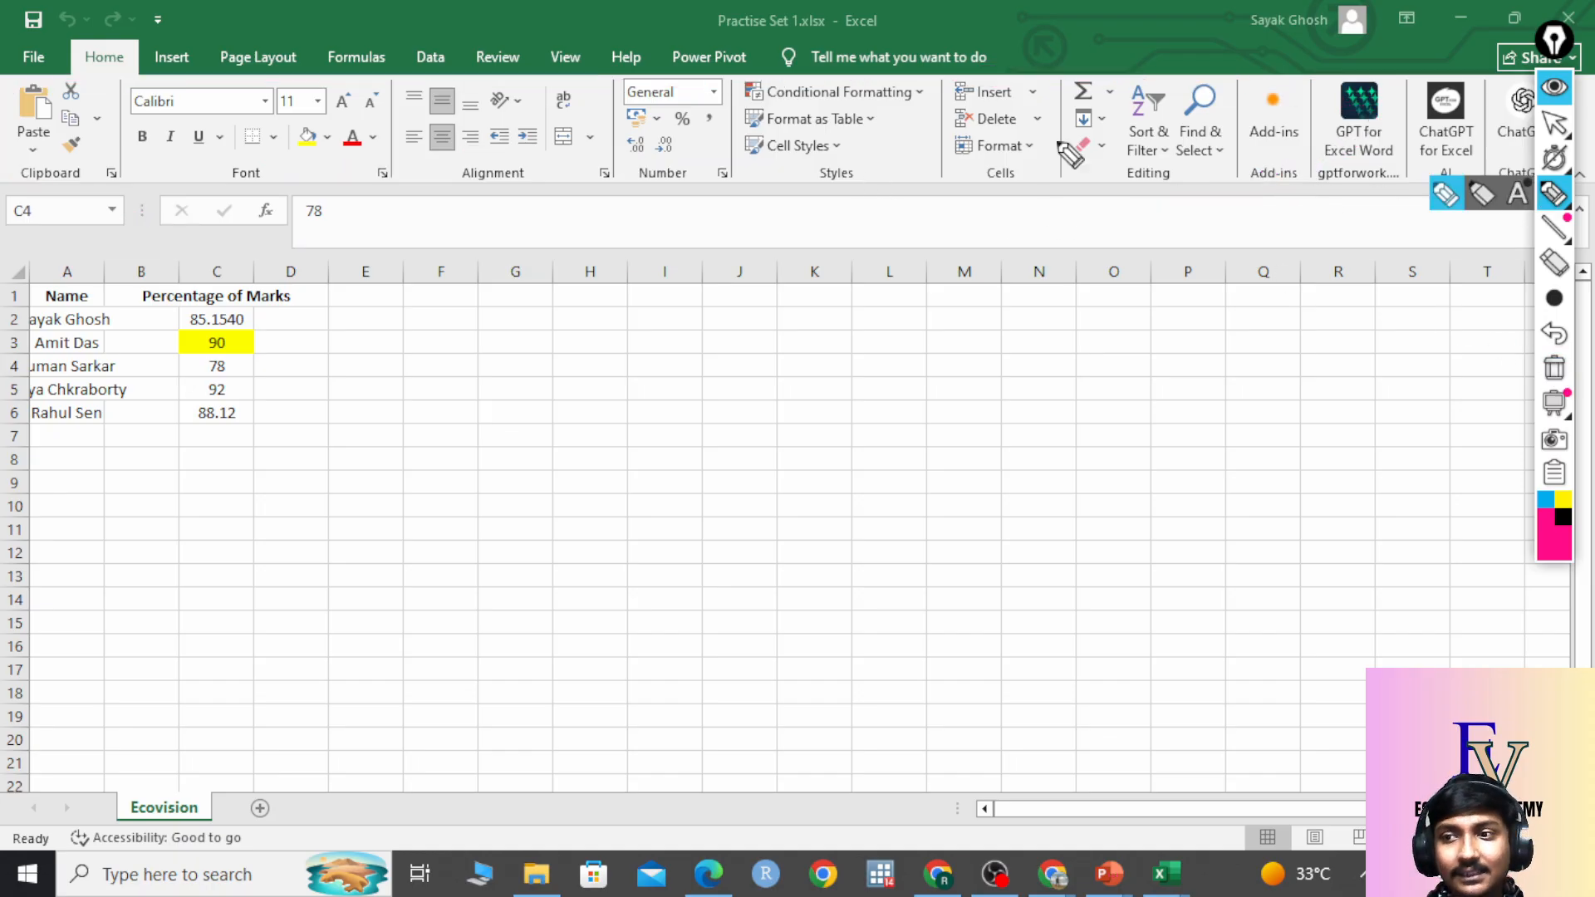
mouse_move(87, 158)
left_mouse_down()
mouse_move(9, 169)
mouse_move(92, 200)
mouse_move(87, 157)
left_mouse_up()
mouse_move(270, 159)
left_mouse_down()
mouse_move(237, 156)
mouse_move(281, 185)
mouse_move(272, 159)
left_mouse_up()
mouse_move(511, 157)
left_mouse_down()
mouse_move(440, 187)
mouse_move(503, 158)
mouse_move(536, 167)
left_mouse_up()
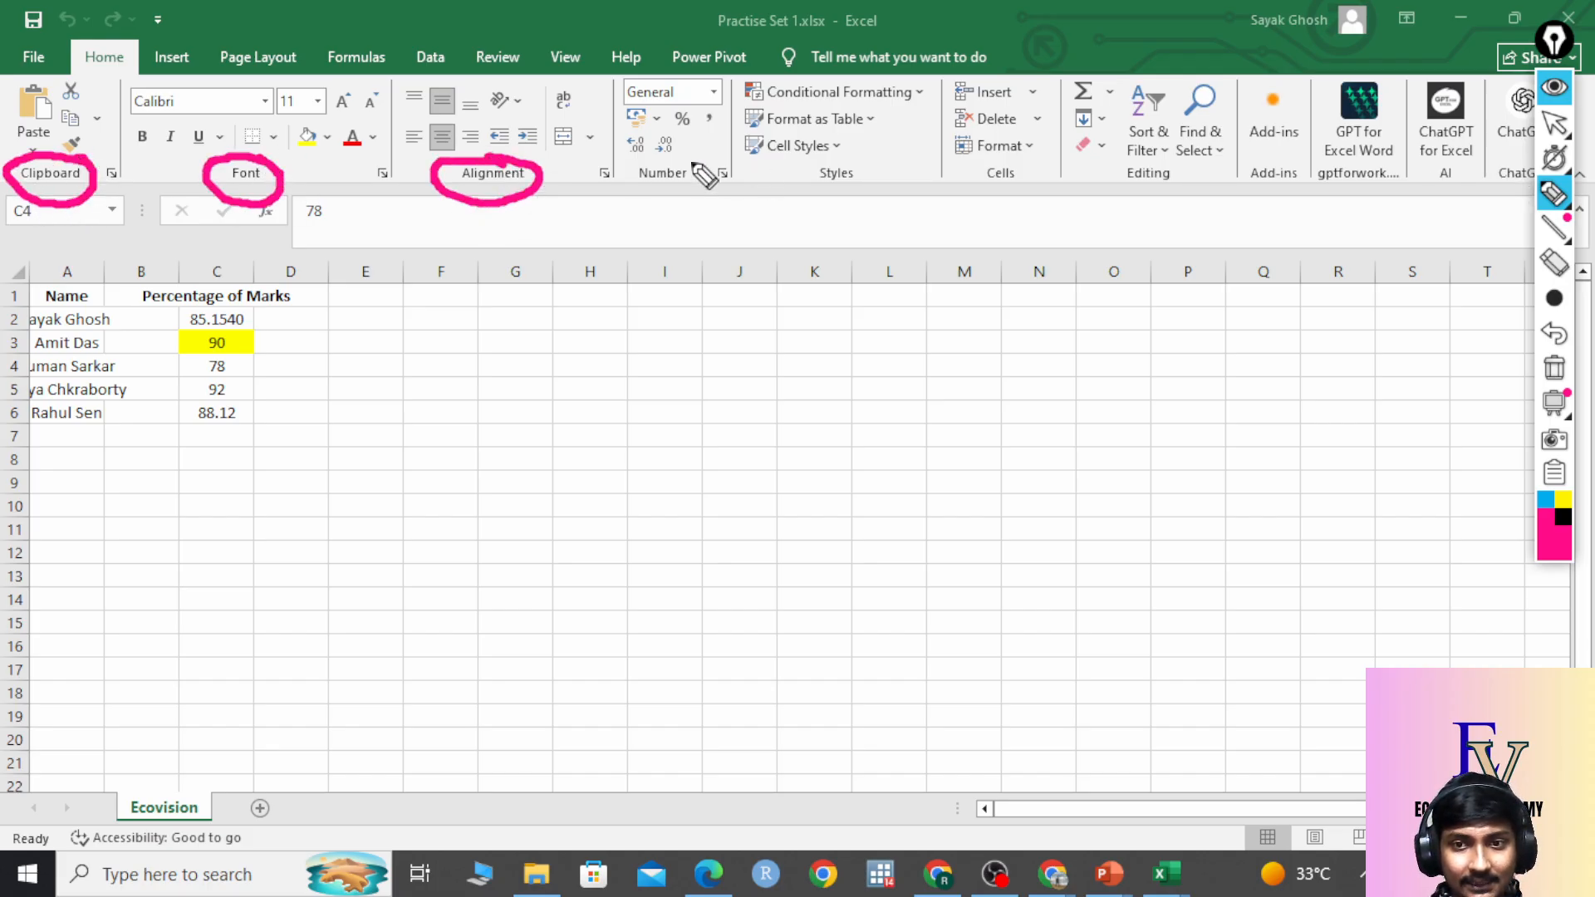
mouse_move(704, 174)
left_mouse_down()
mouse_move(644, 203)
mouse_move(716, 173)
left_mouse_up()
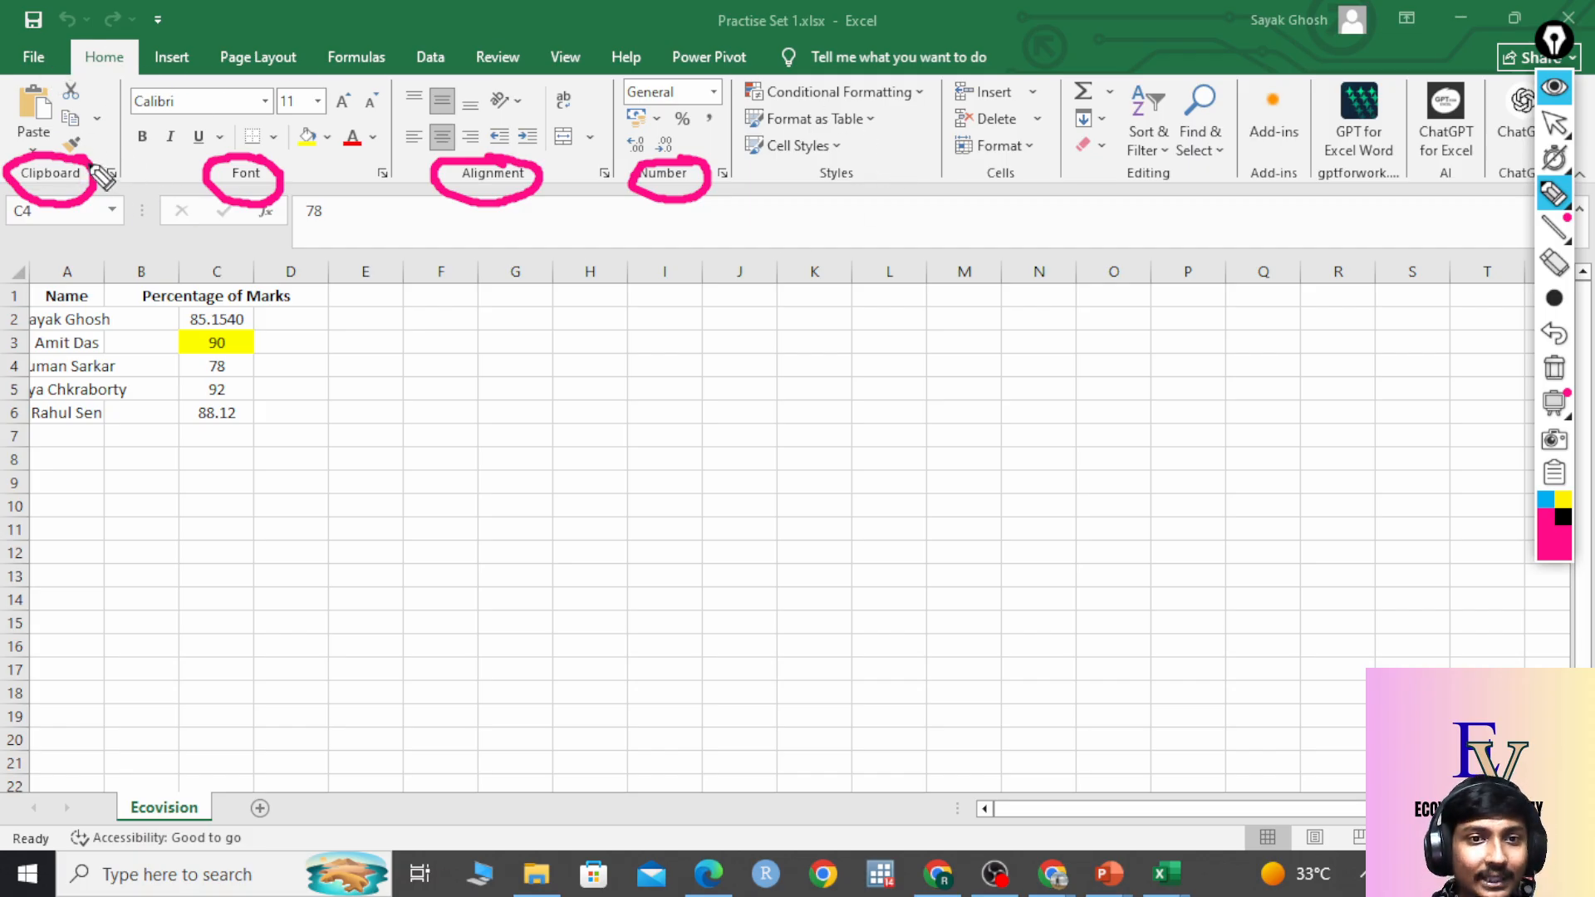
left_click_drag(99, 193, 357, 338)
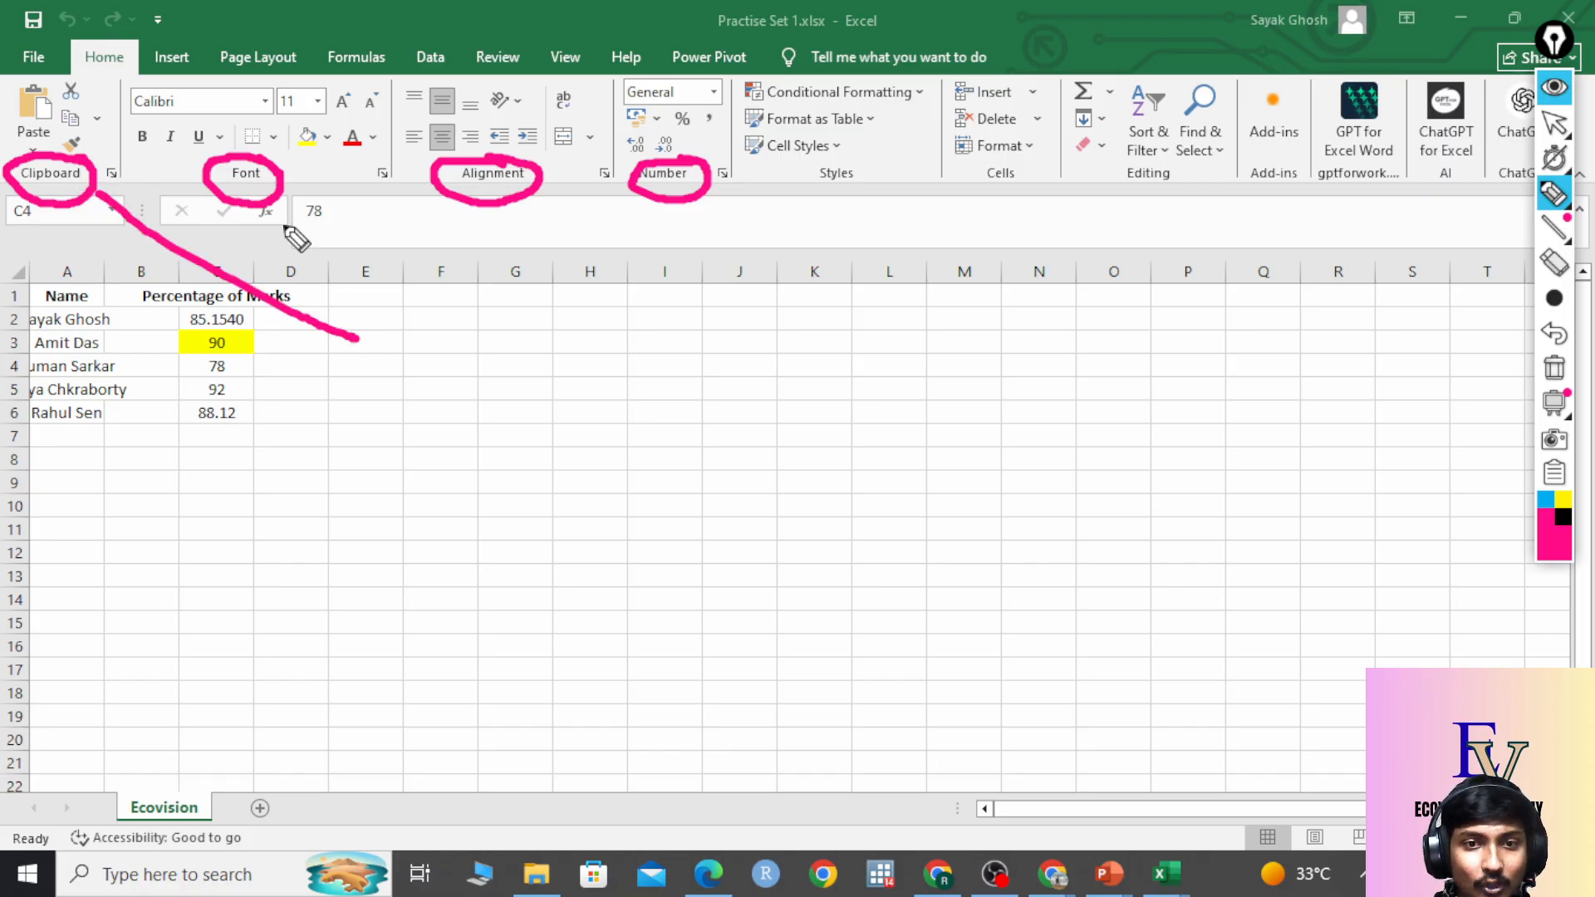
mouse_move(283, 221)
left_mouse_down()
mouse_move(353, 320)
mouse_move(356, 420)
mouse_move(432, 411)
mouse_move(329, 470)
mouse_move(459, 462)
left_mouse_up()
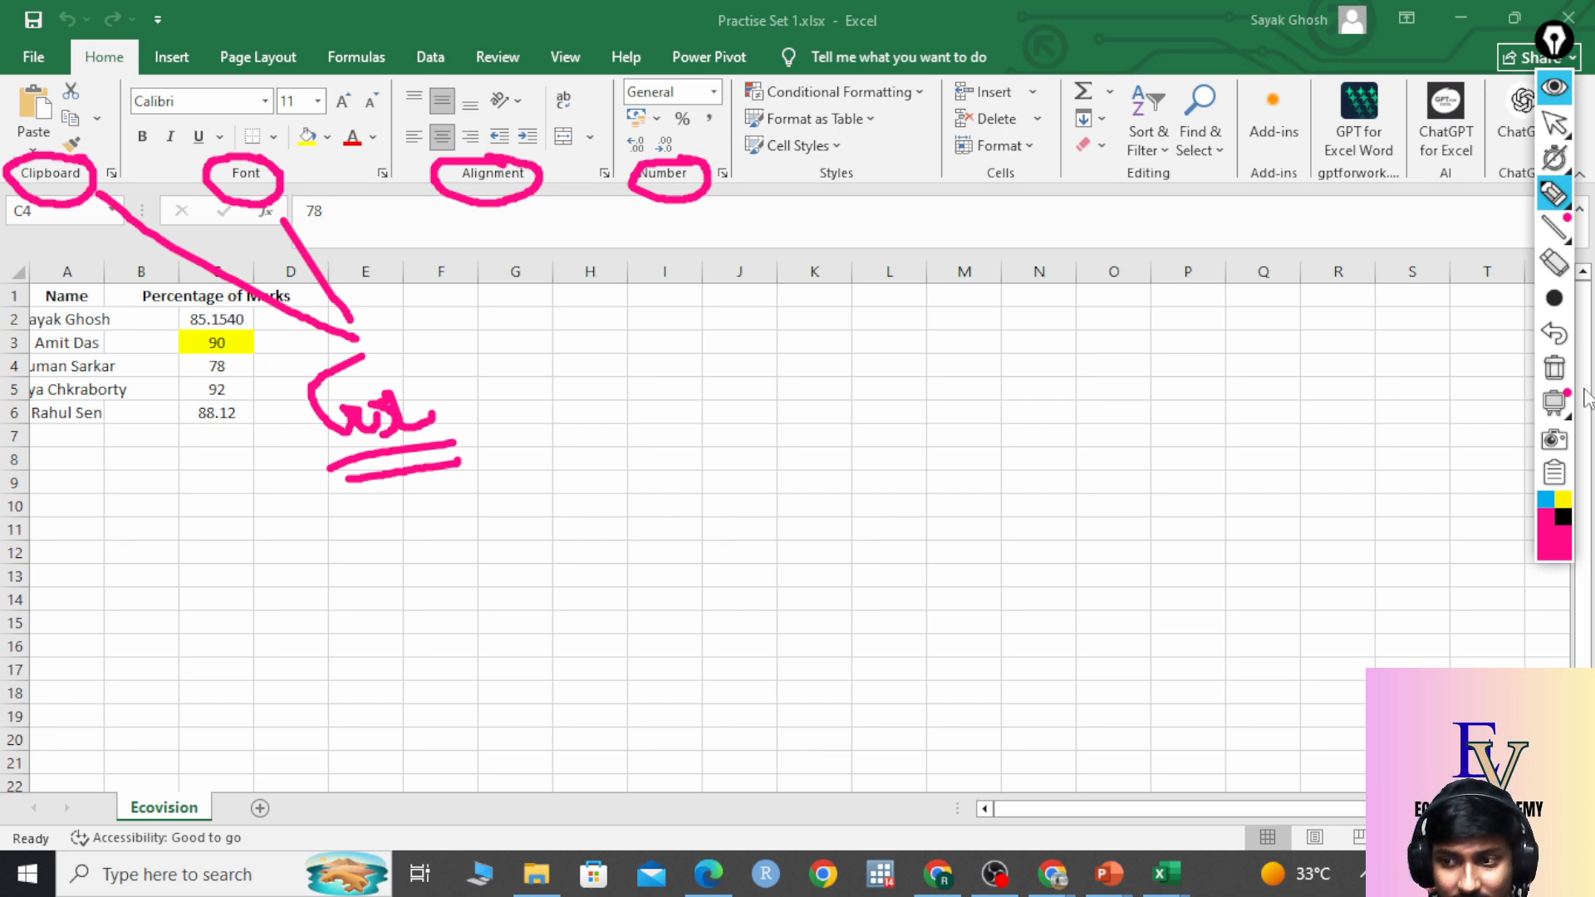
left_click(1555, 368)
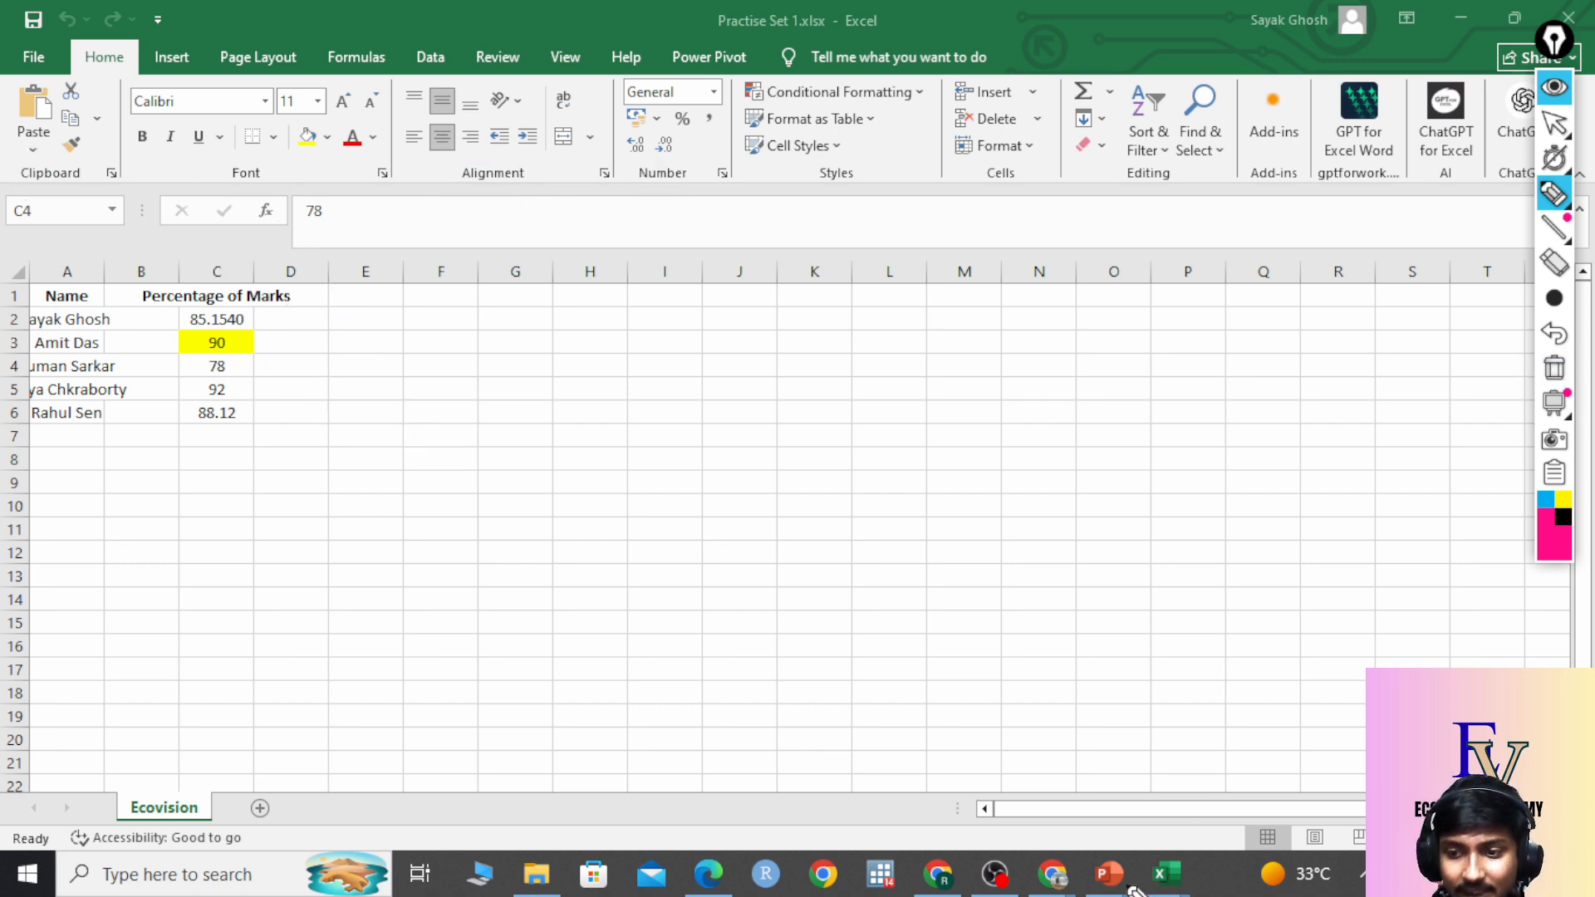
Advance the slide show to 'Workbook, Worksheet & Cells', then return to Practise Set 1.
left_click(1552, 124)
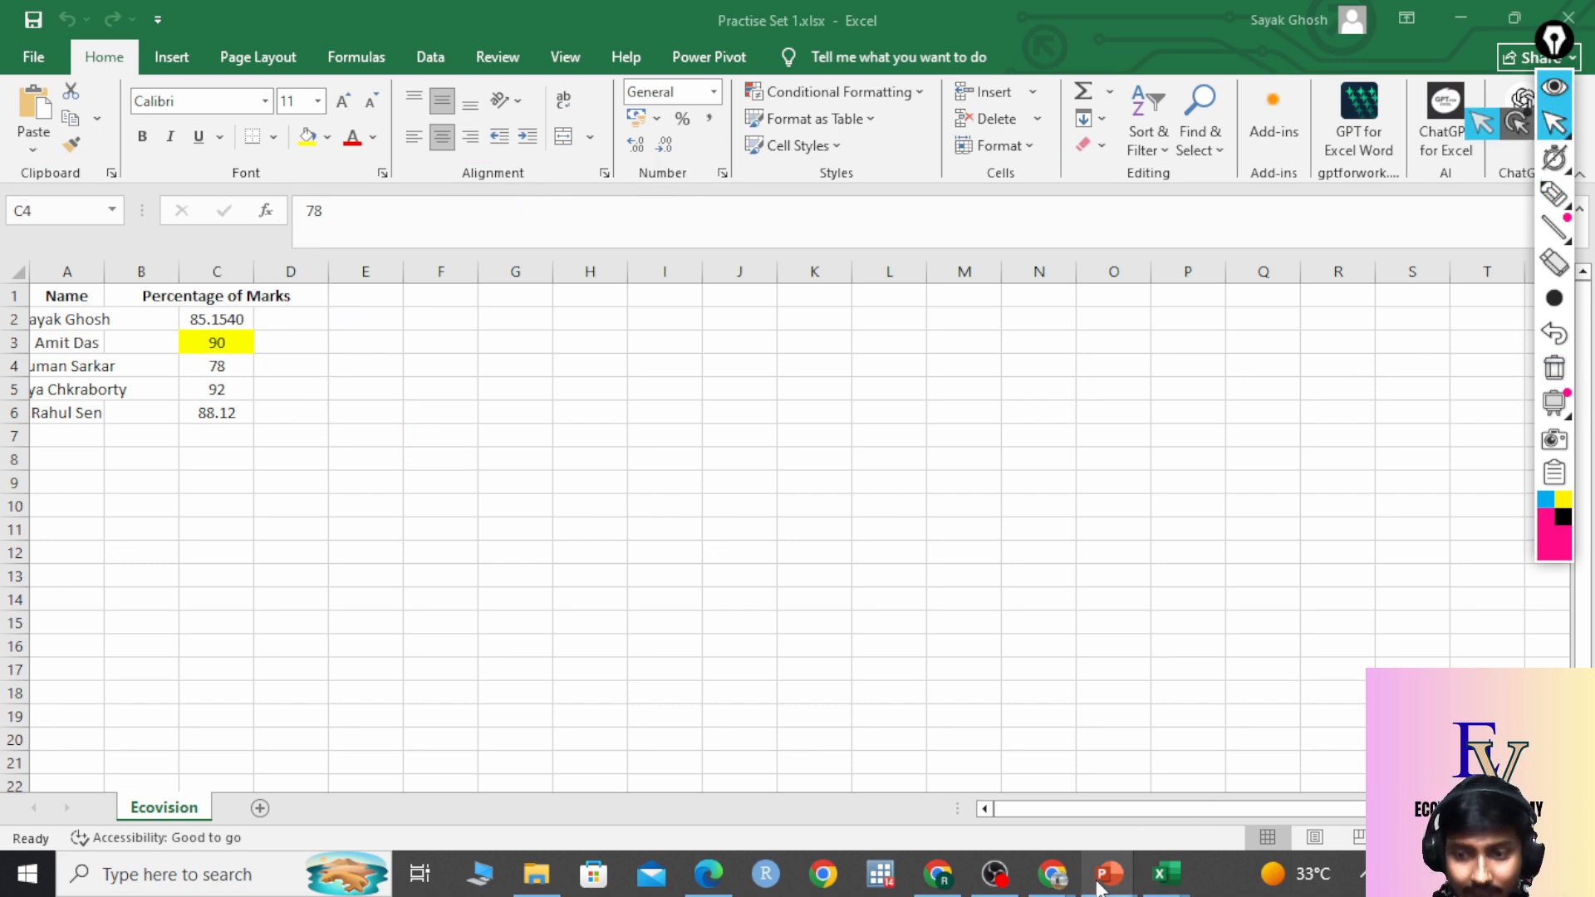
mouse_move(1107, 878)
left_click(1270, 733)
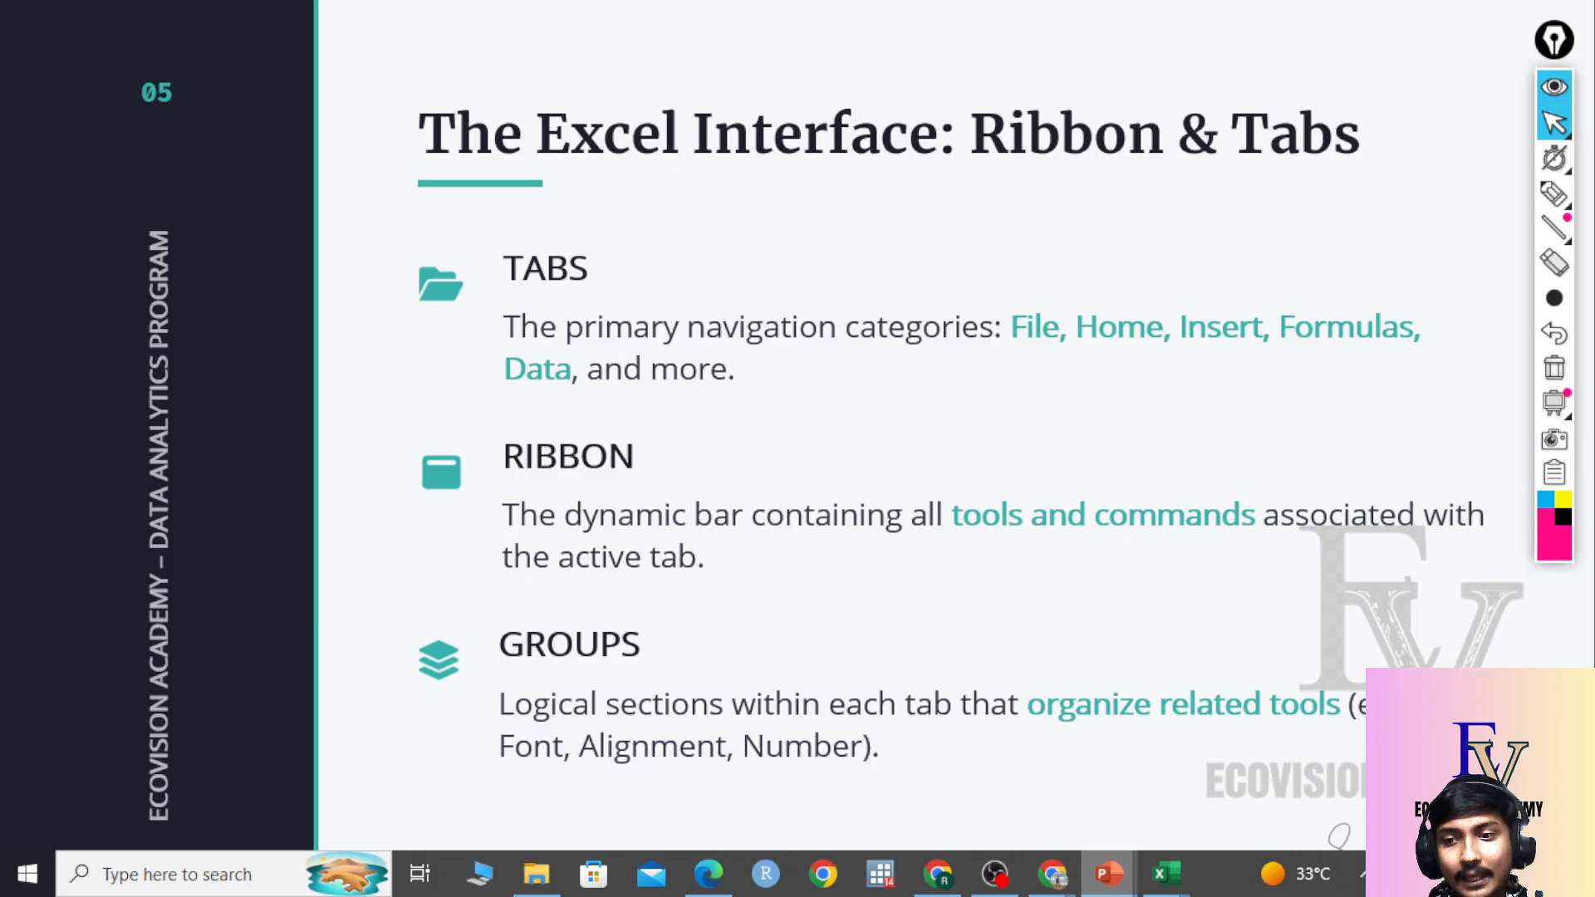
left_click(1051, 784)
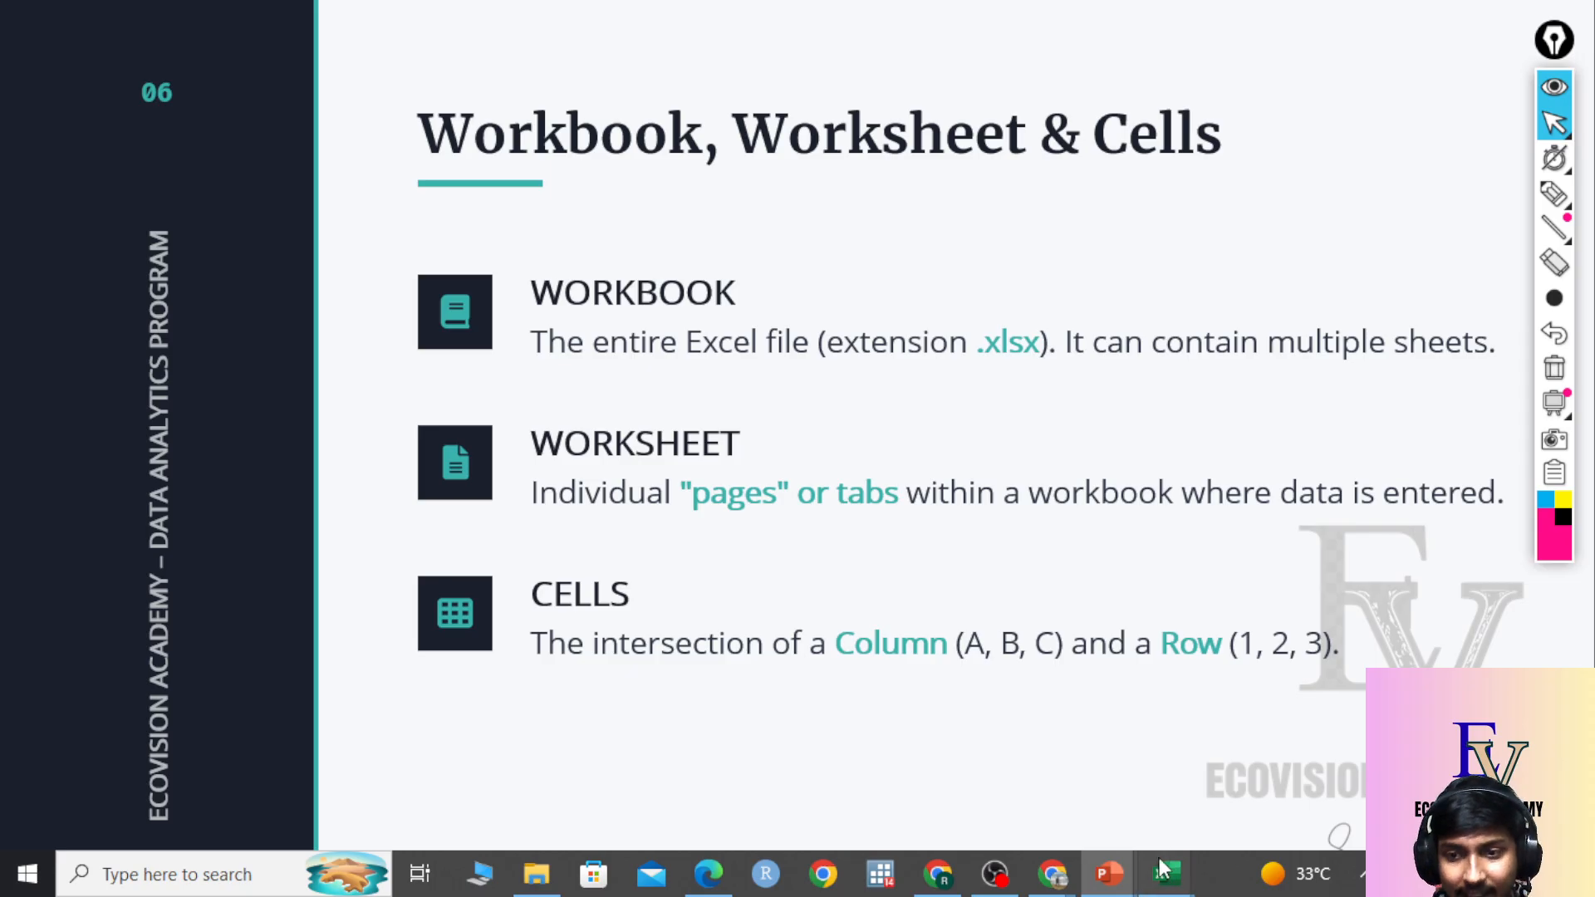
mouse_move(1167, 873)
left_click(1246, 785)
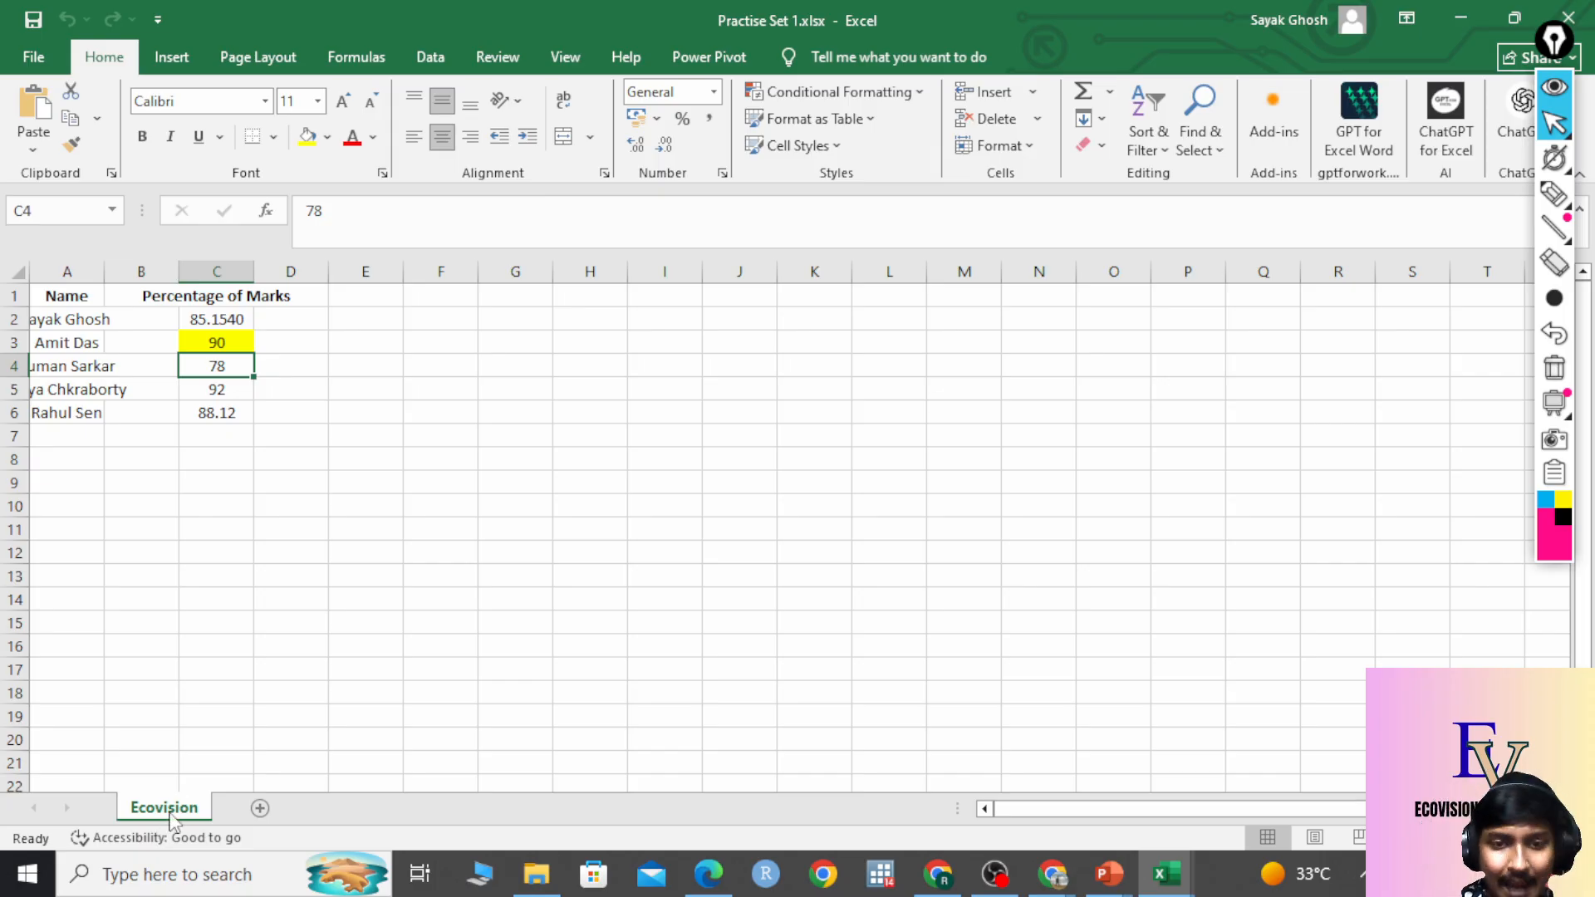
Add two blank sheets, Sheet1 and Sheet2, then go back to the Ecovision sheet.
left_click(261, 808)
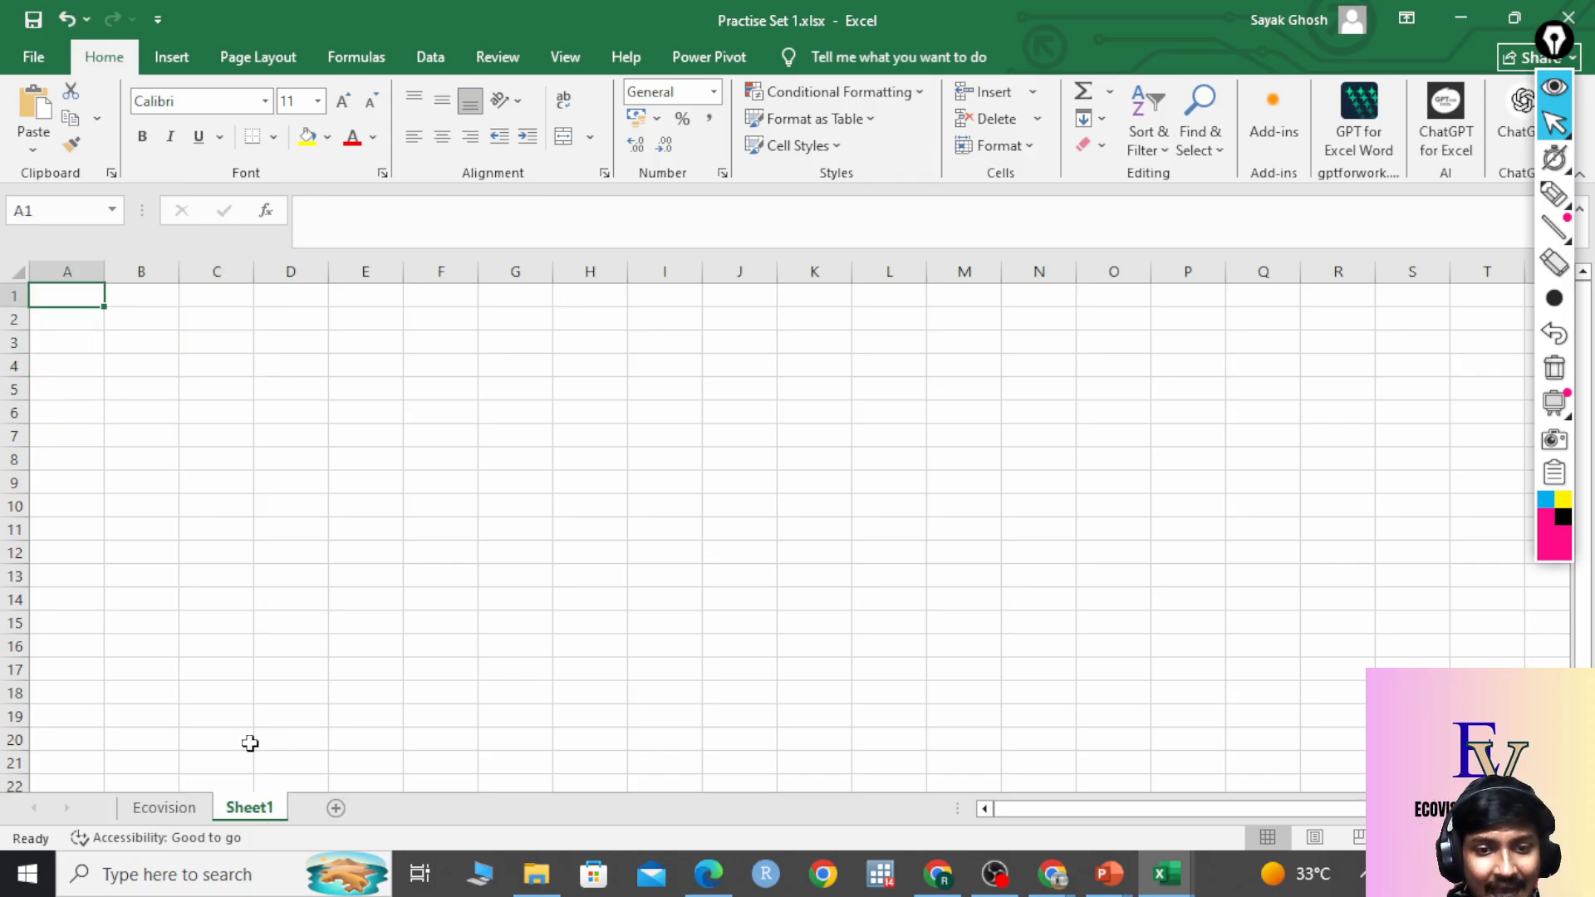
left_click(336, 808)
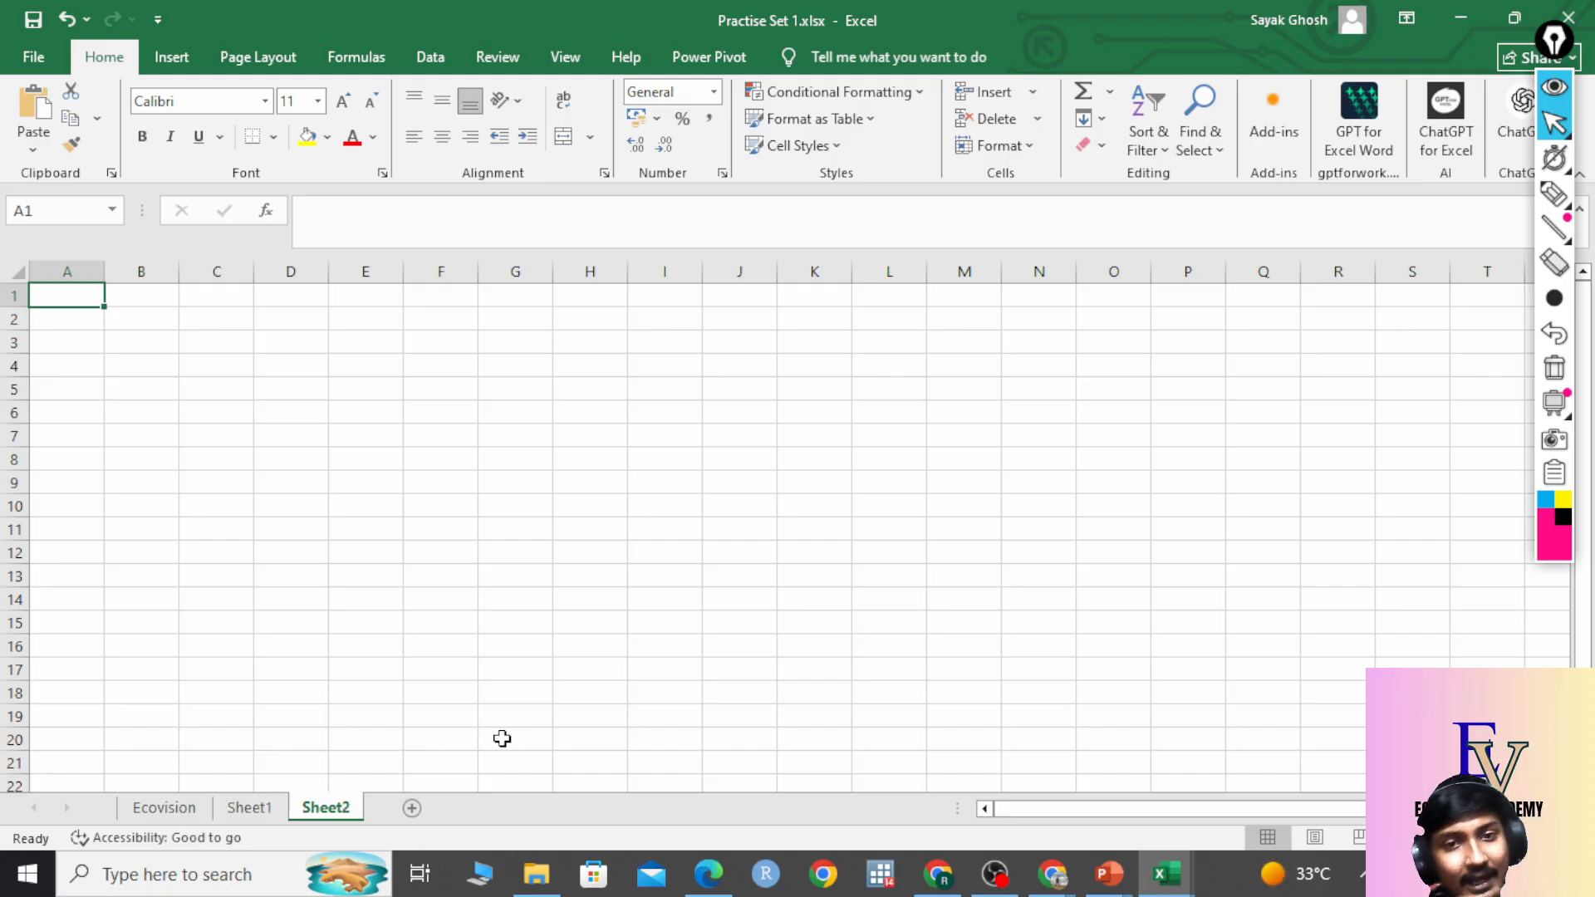
left_click(171, 808)
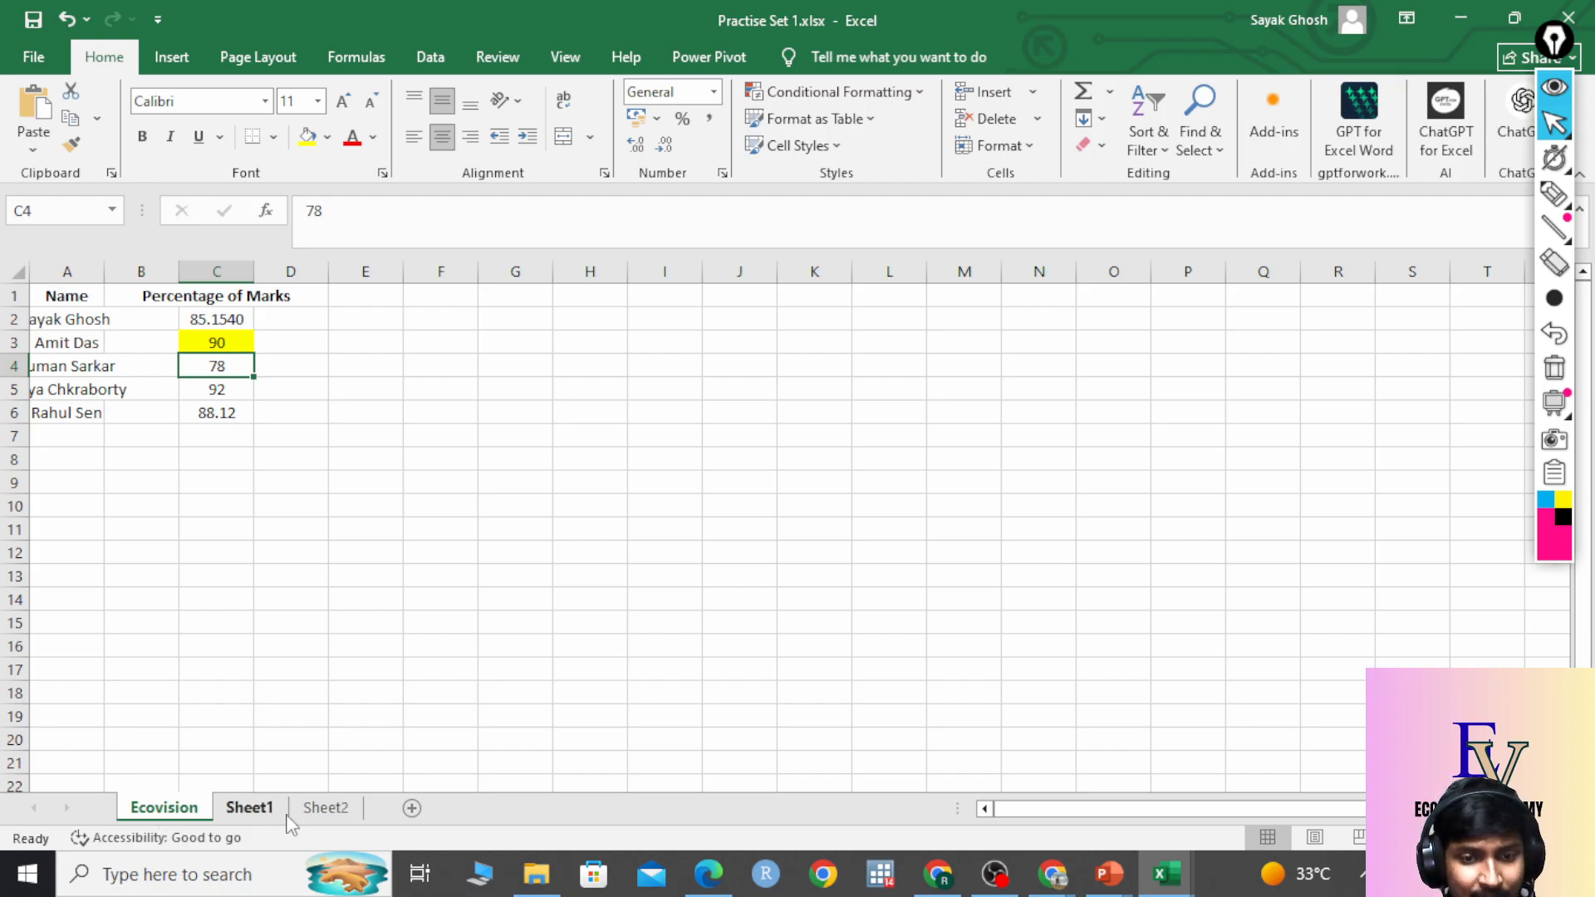
Rename Sheet1 to 'Sayak', return to Ecovision, and bring up the PowerPoint windows.
double_click(263, 810)
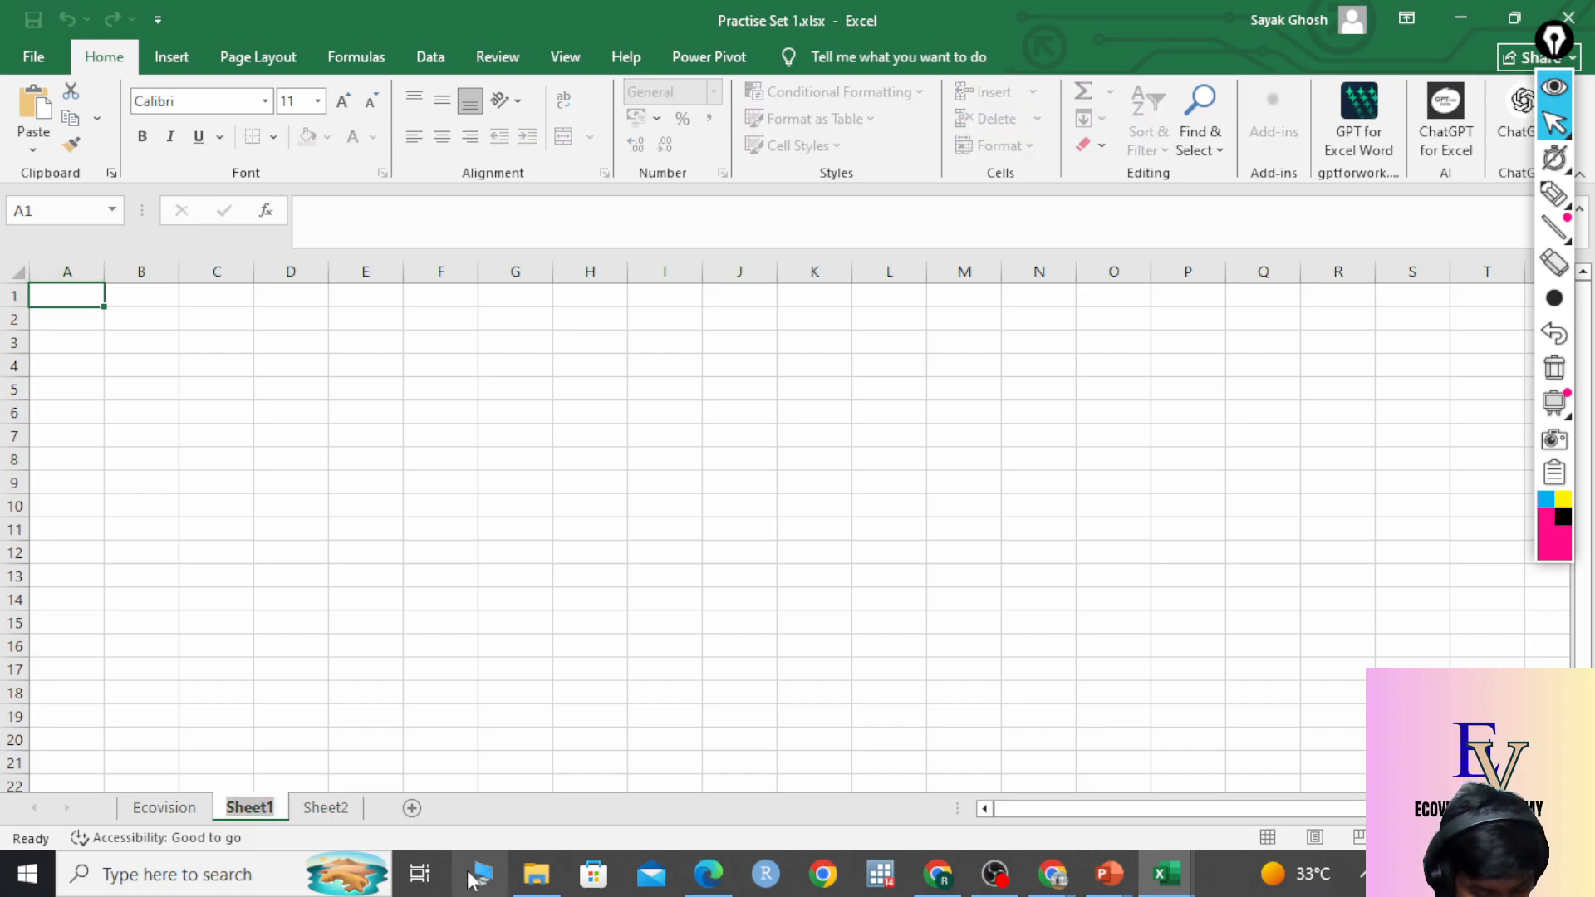
type("Sayak")
key("Return")
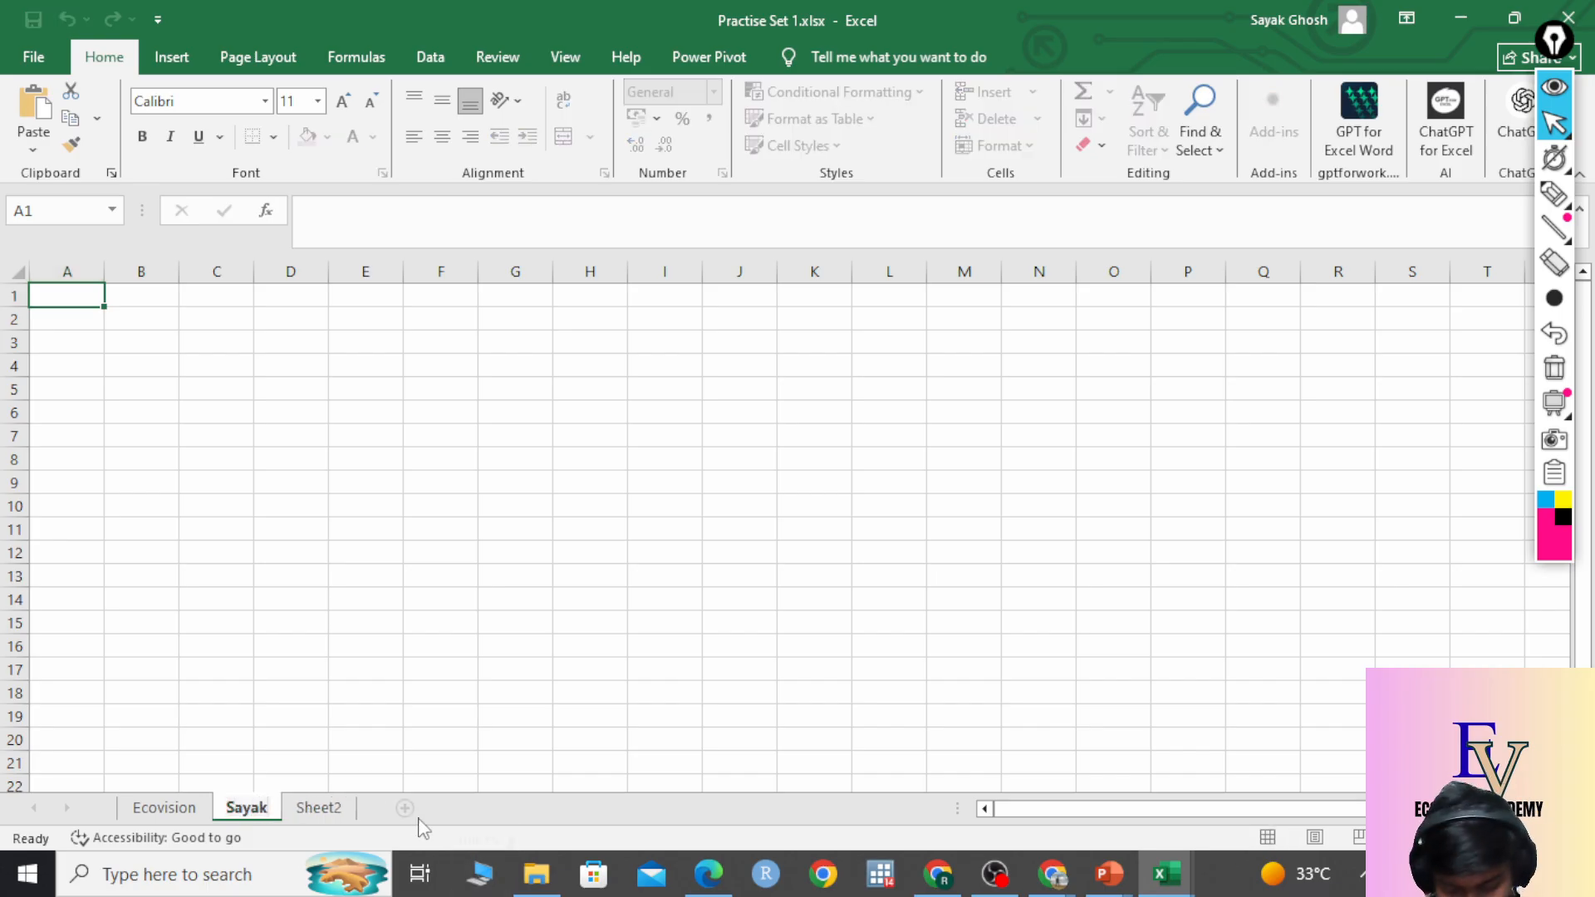
key("ctrl+Page_Up")
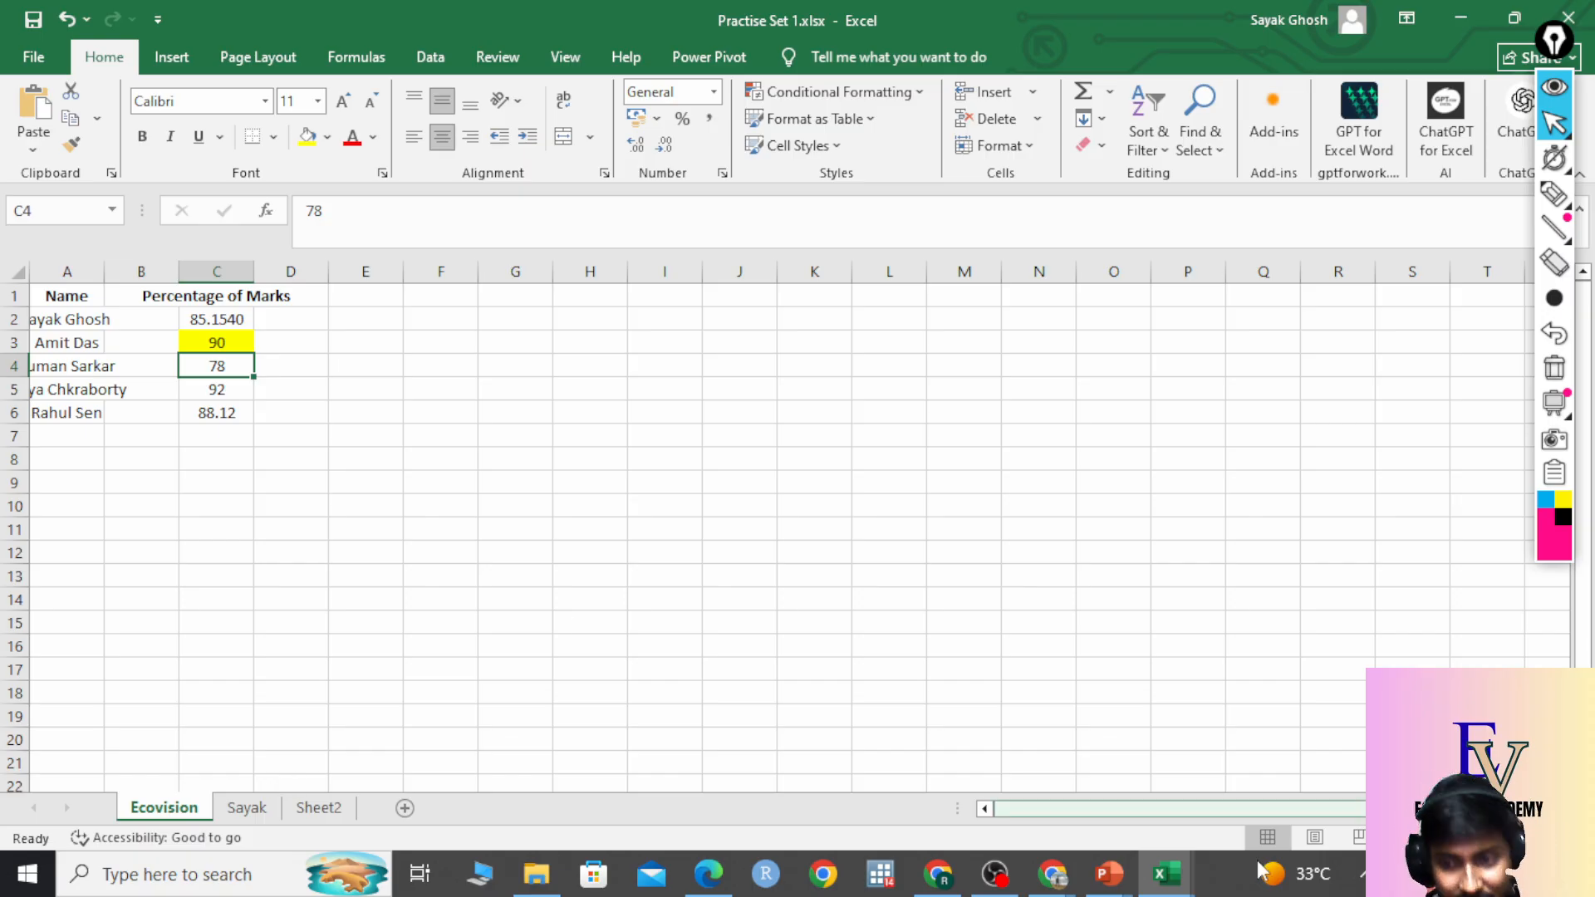
left_click(1110, 874)
left_click(1324, 775)
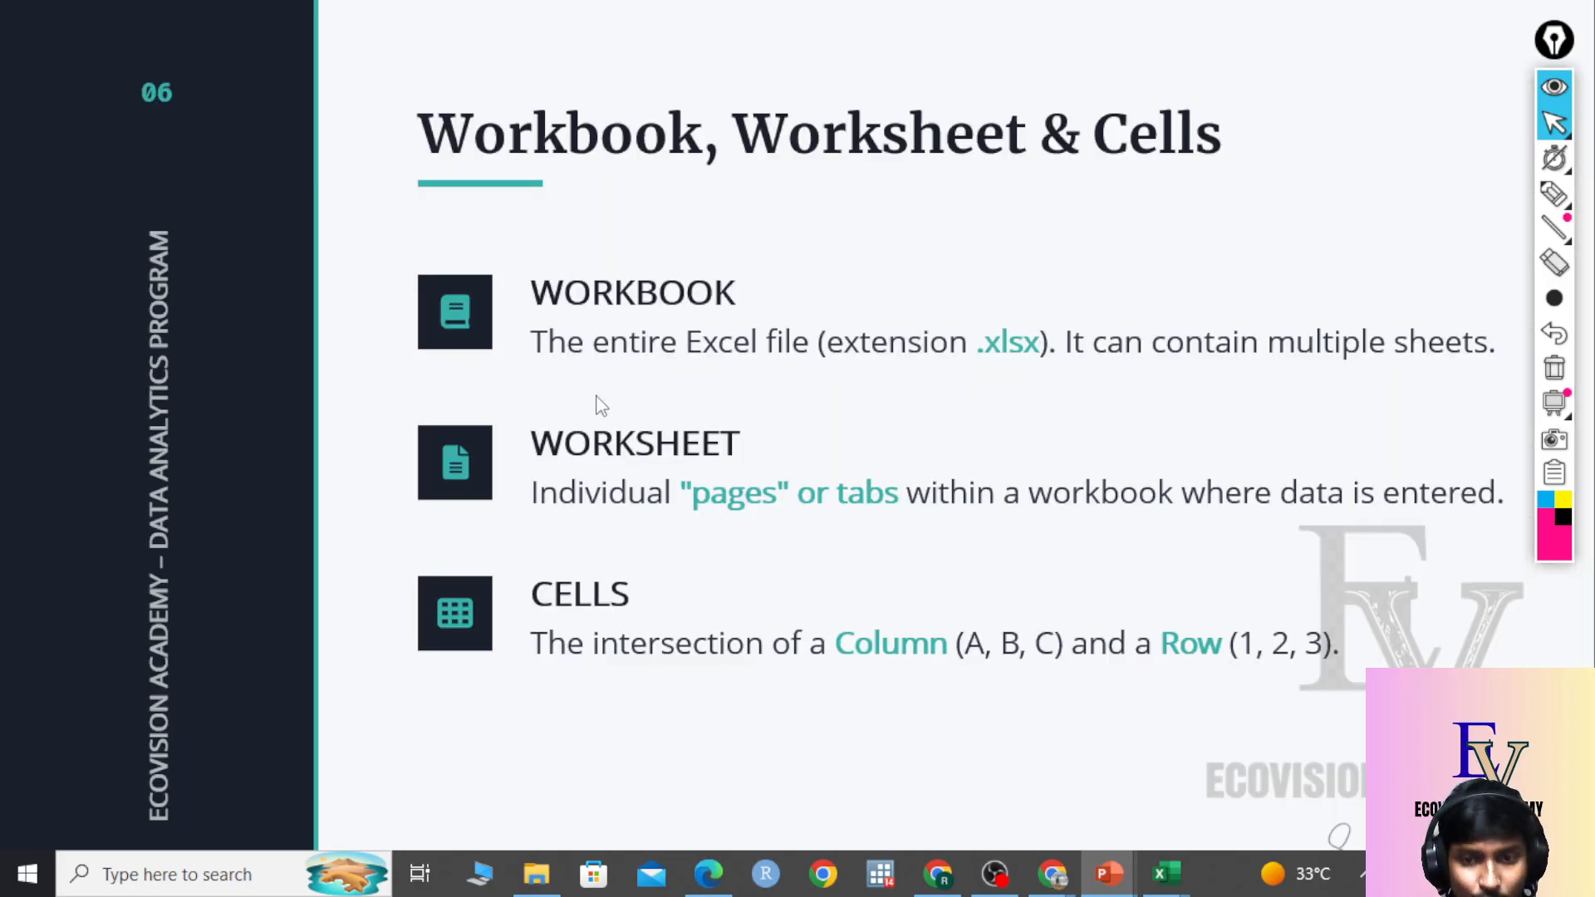
left_click(1168, 873)
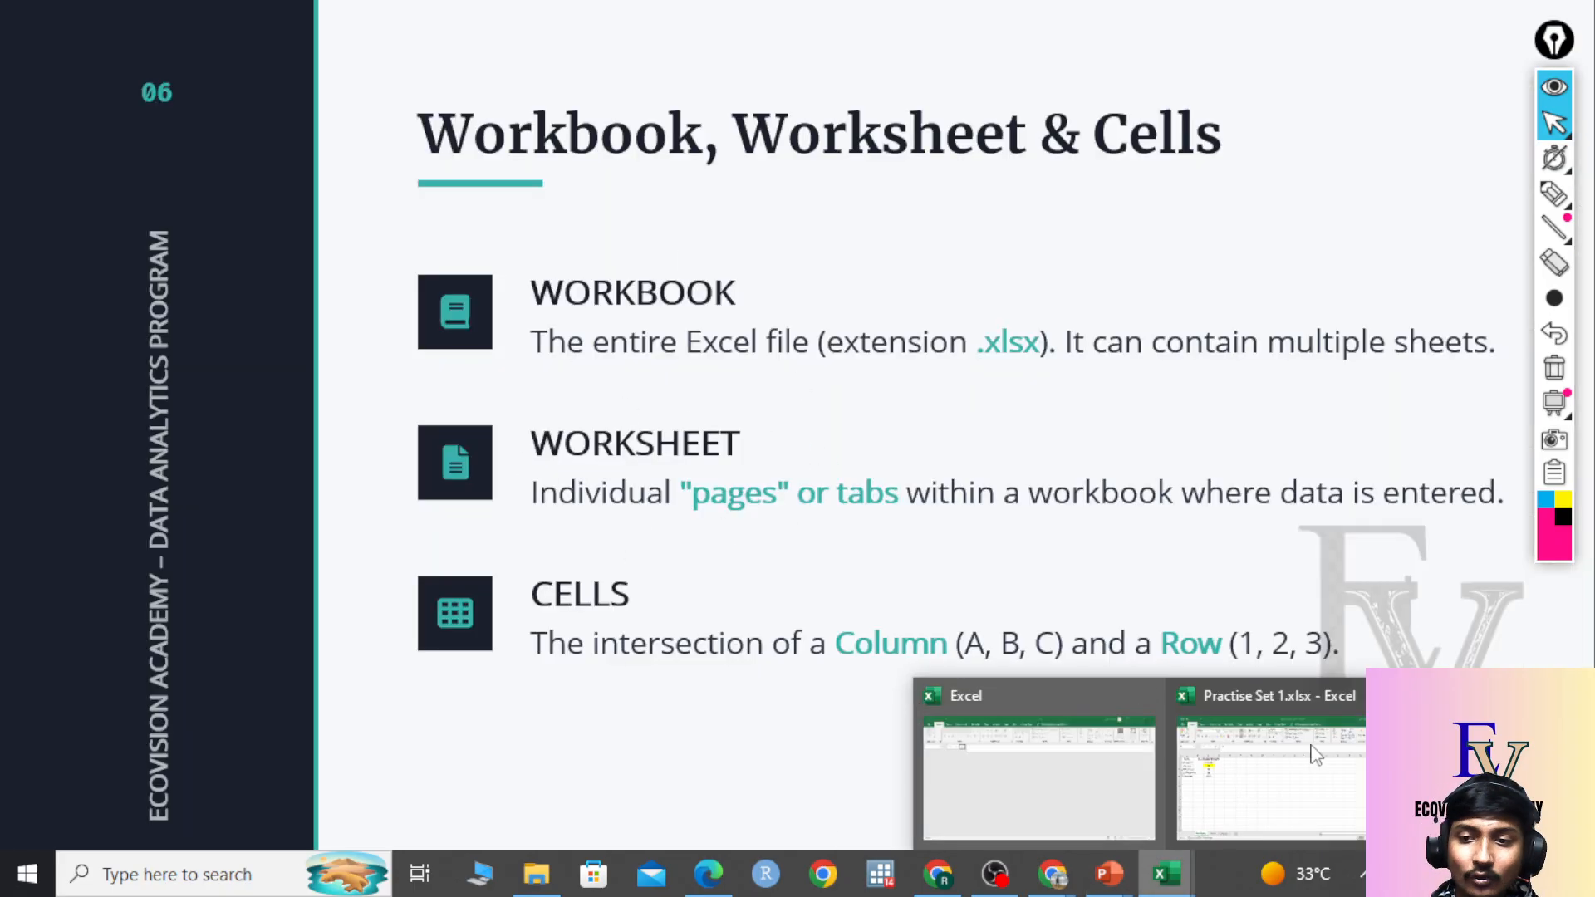
left_click(1316, 752)
left_click(329, 348)
left_click(365, 342)
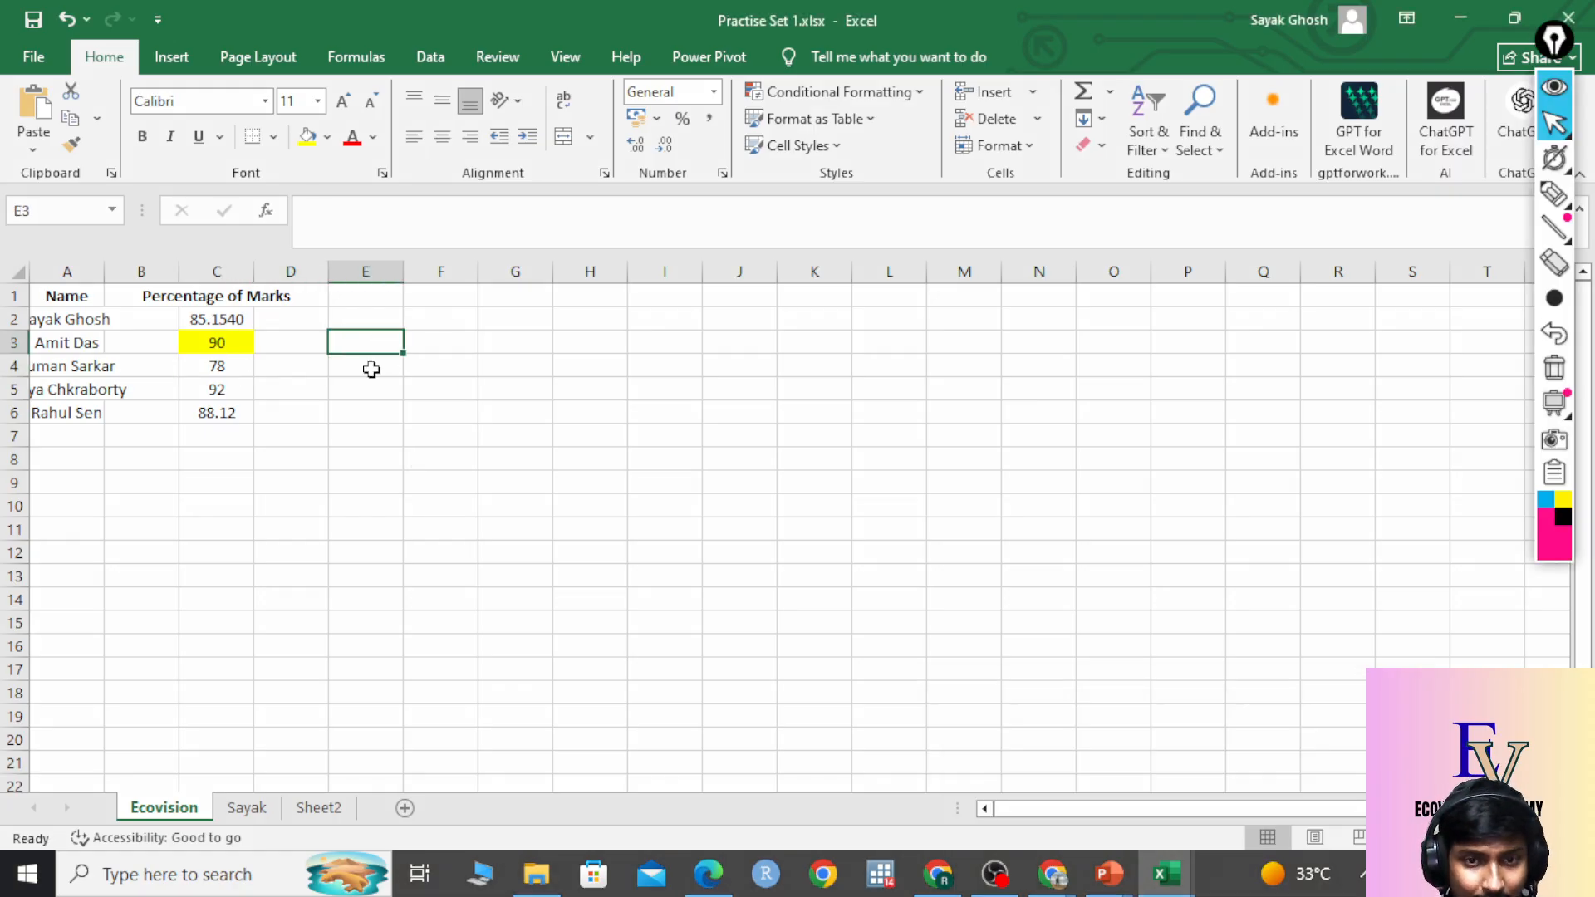
left_click(371, 366)
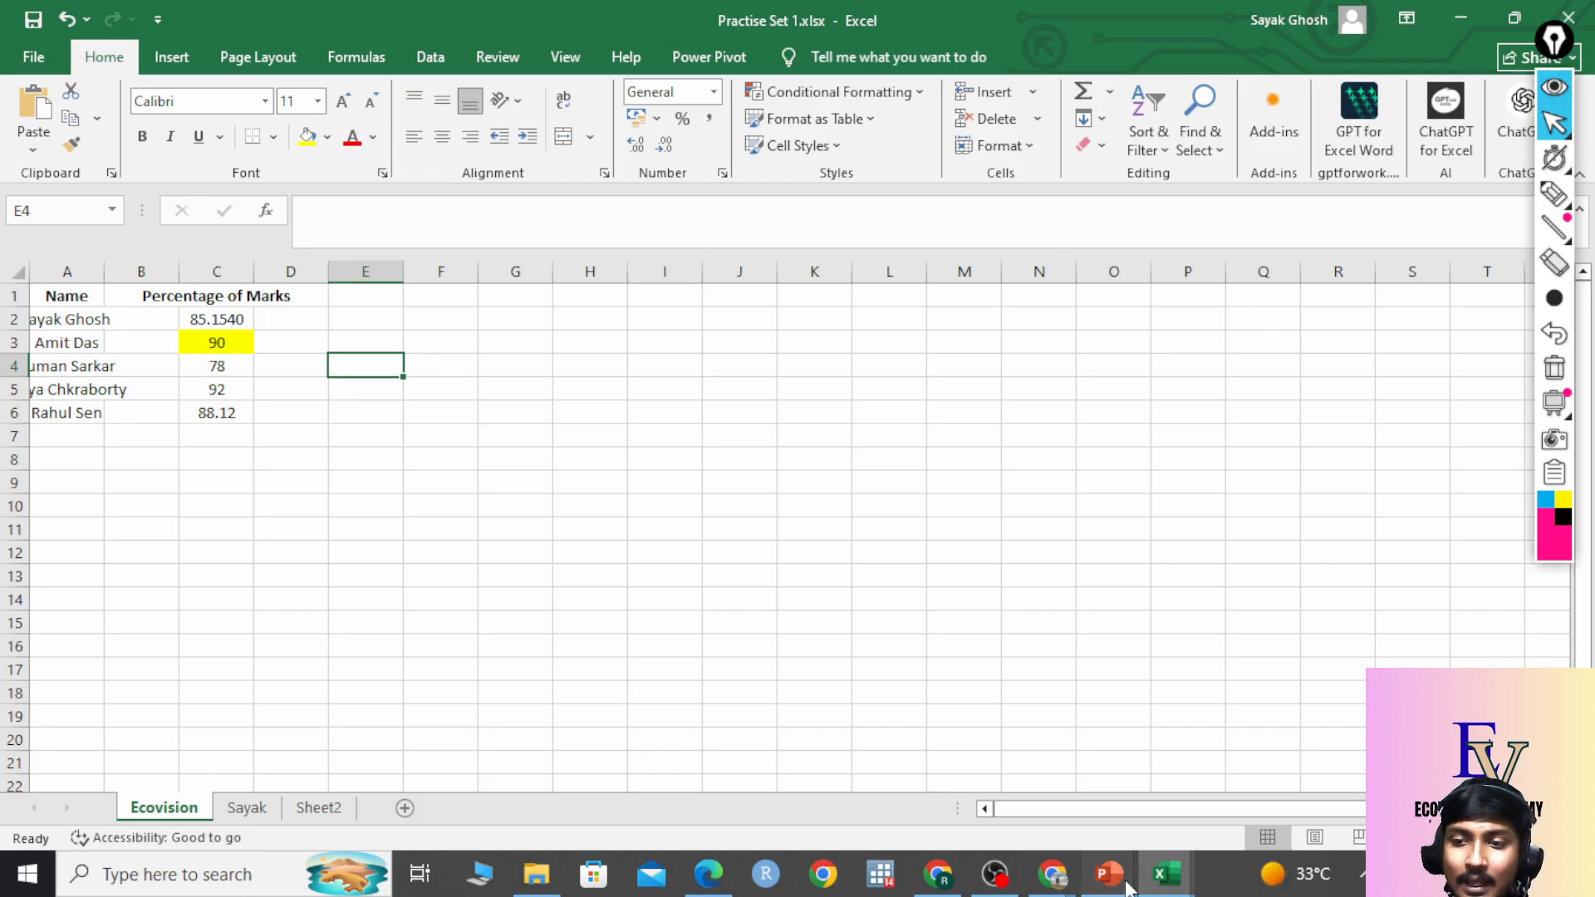
Move the slide show to slide 07, Creating, Saving & Opening Files.
mouse_move(1109, 874)
left_click(1191, 785)
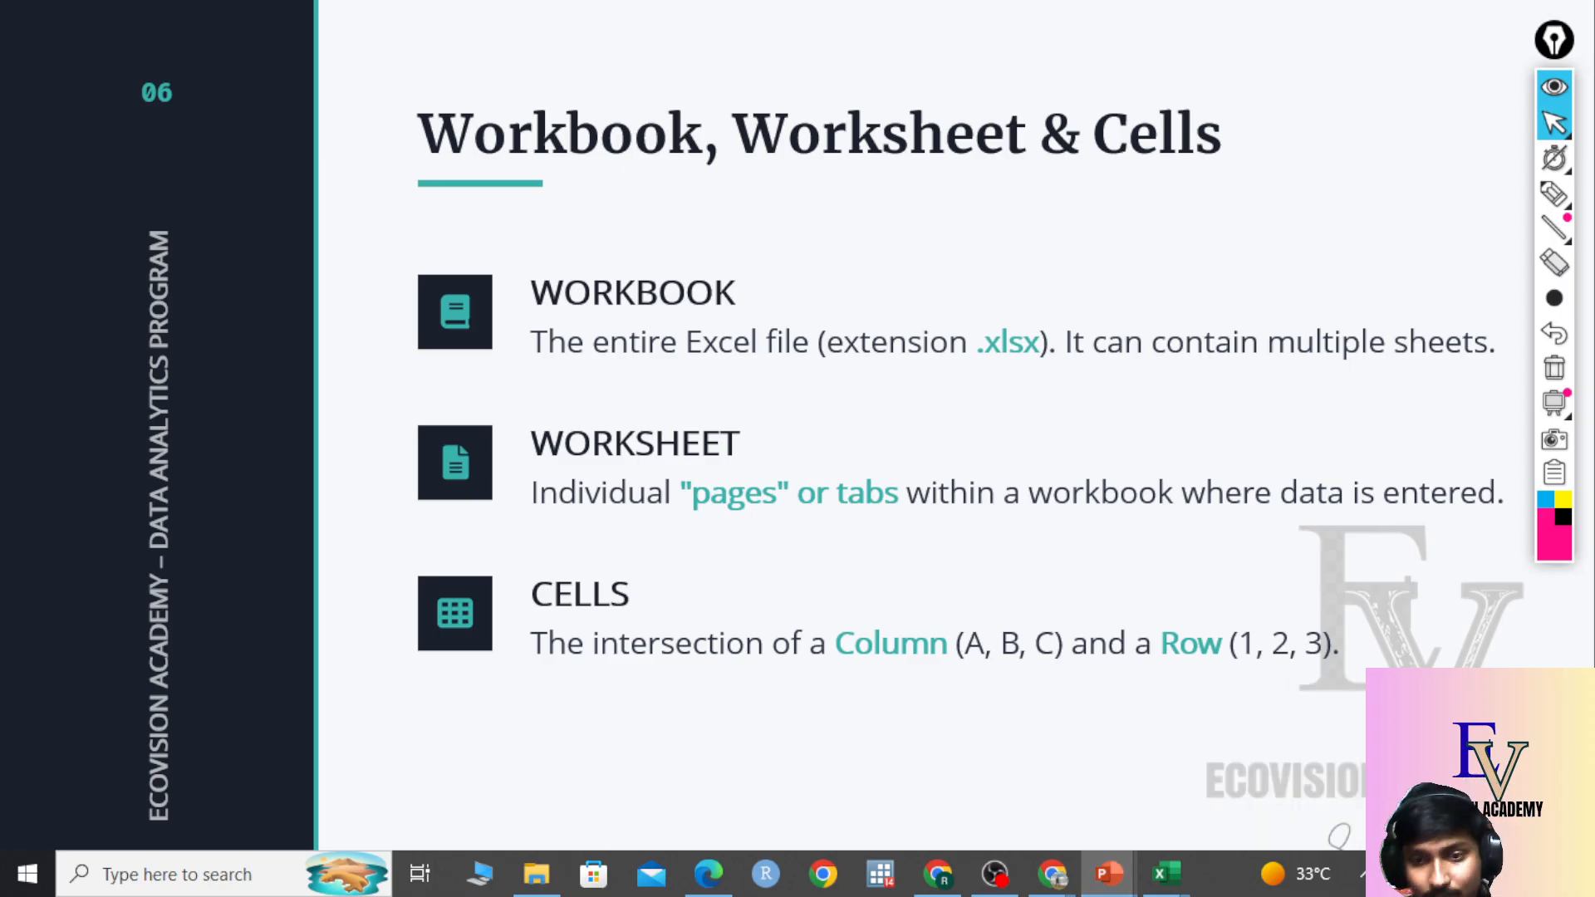
key("Right")
key("Right")
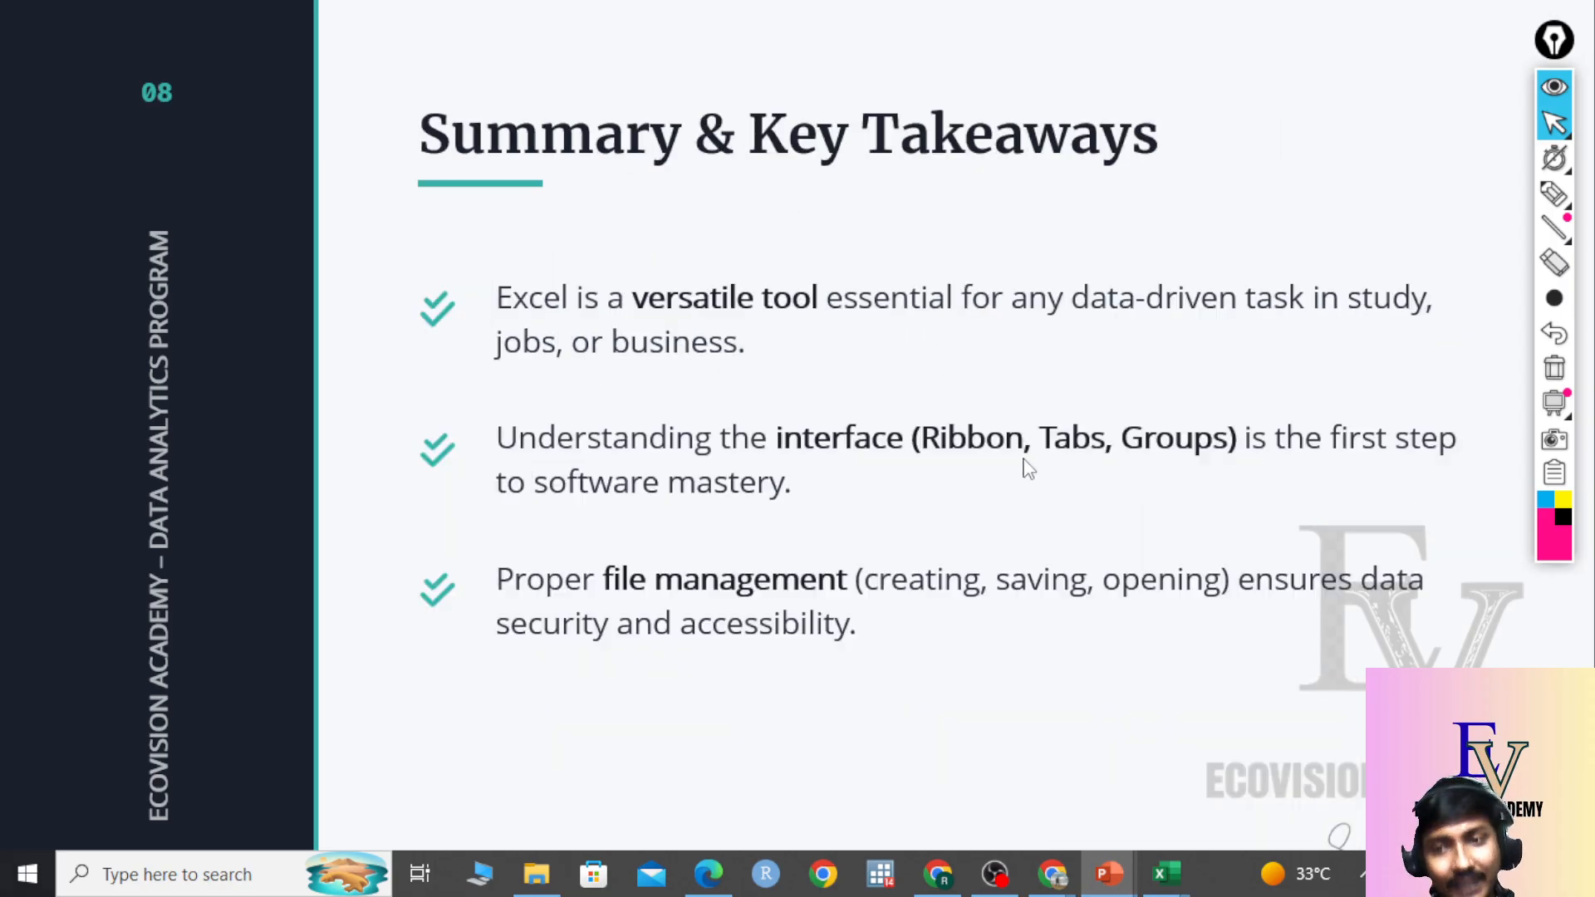
key("Right")
key("Left")
key("Left")
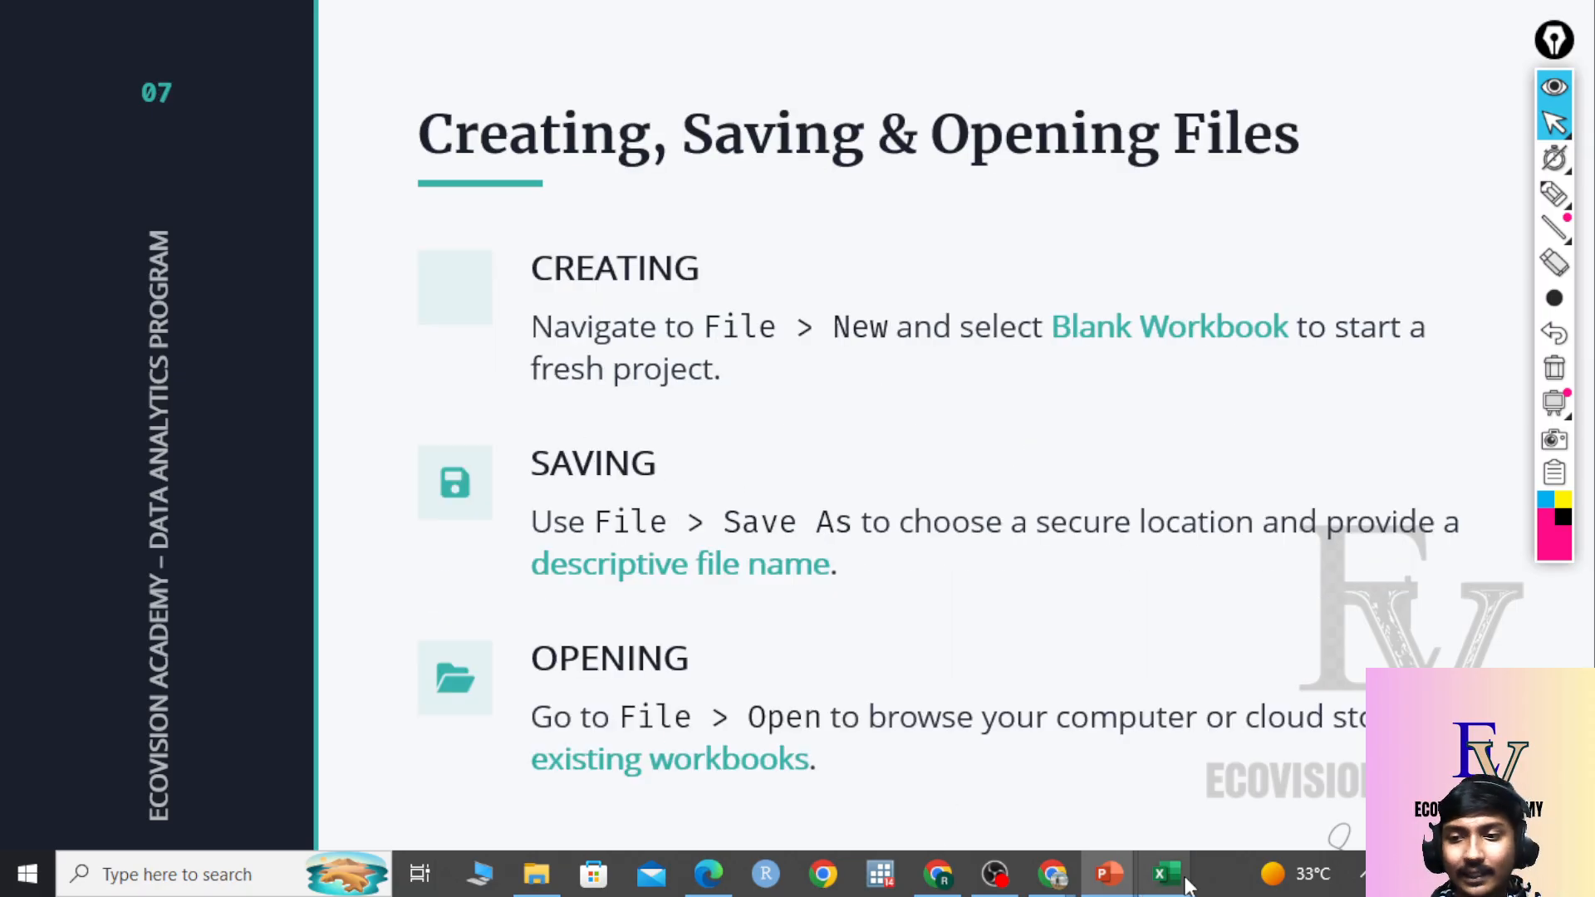
Switch back to the Practise Set 1 workbook and start a Windows search.
mouse_move(1168, 872)
left_click(1197, 768)
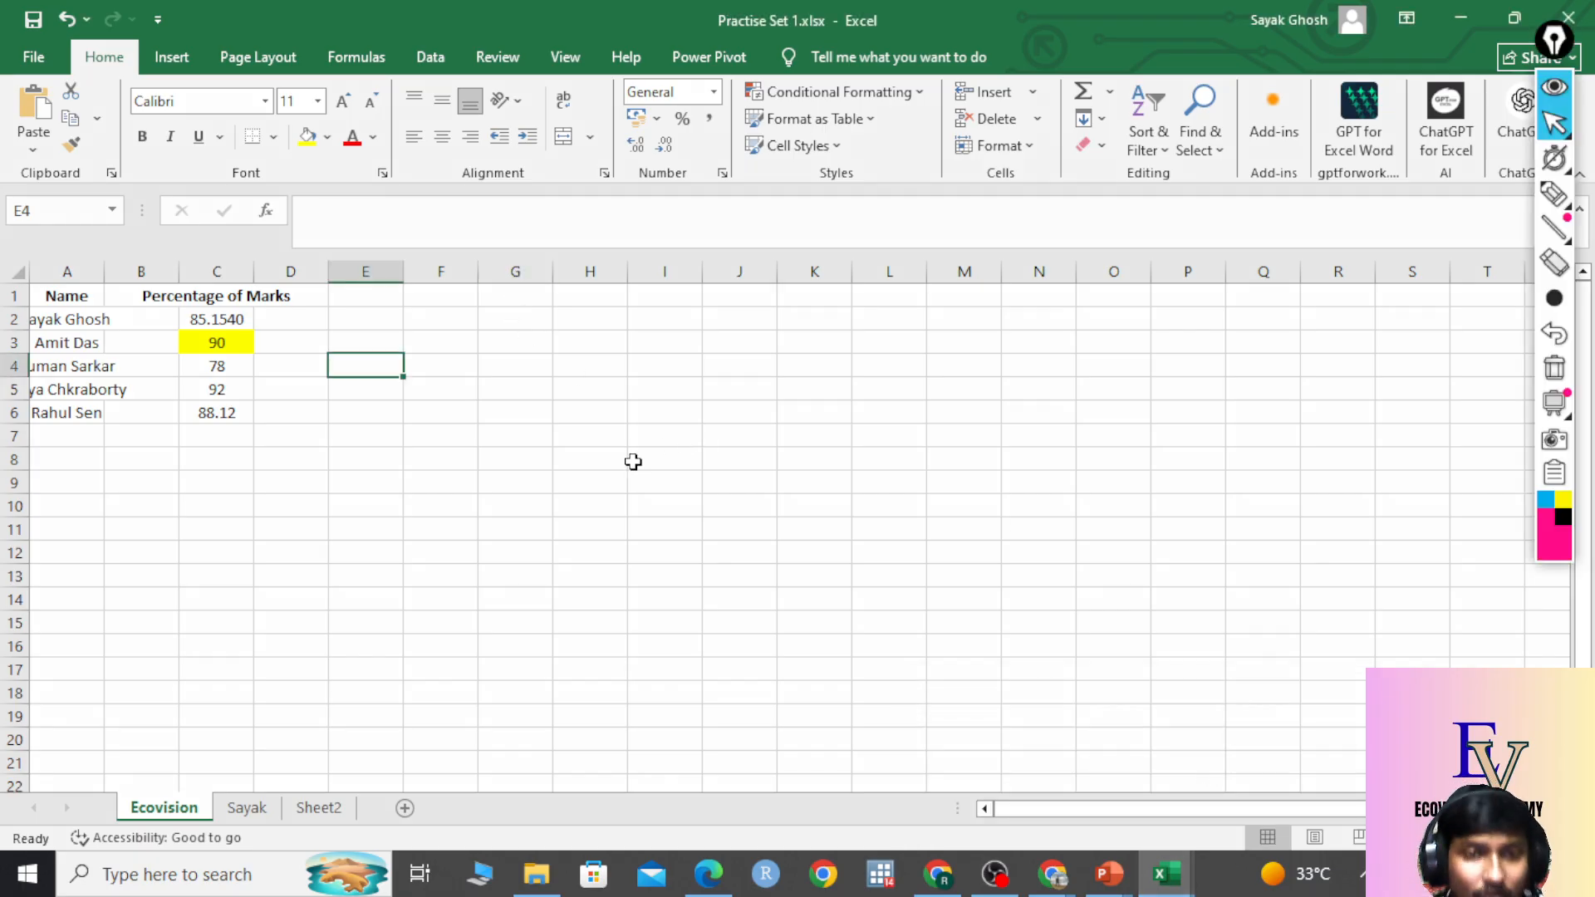
left_click(282, 881)
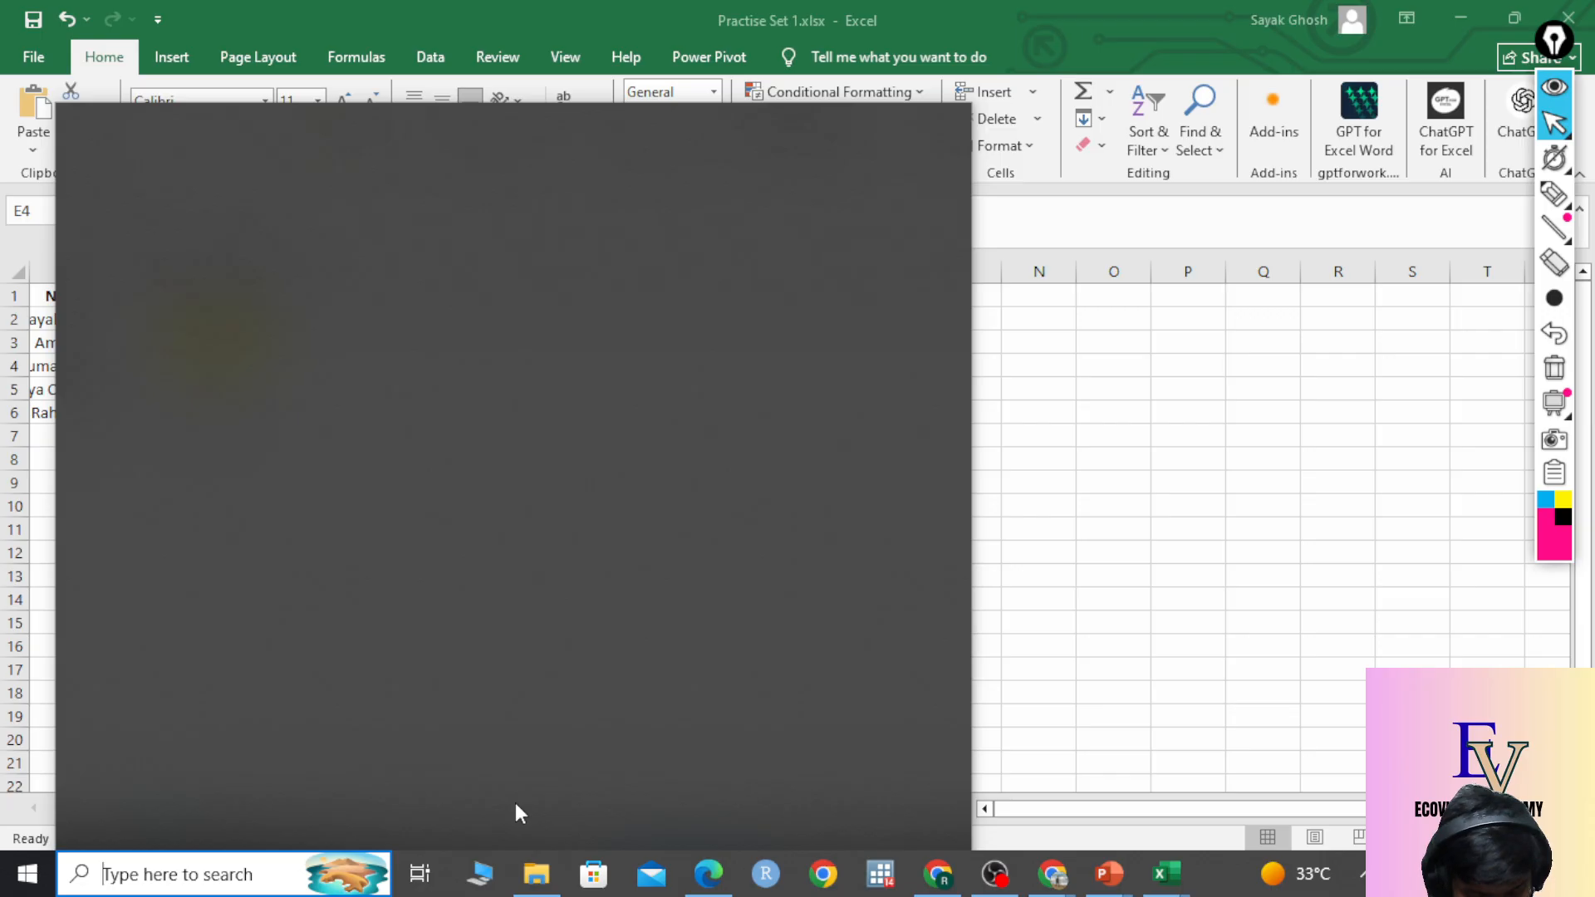
Search 'excel' in Windows to launch a blank Book2 workbook, then close it.
type("excel")
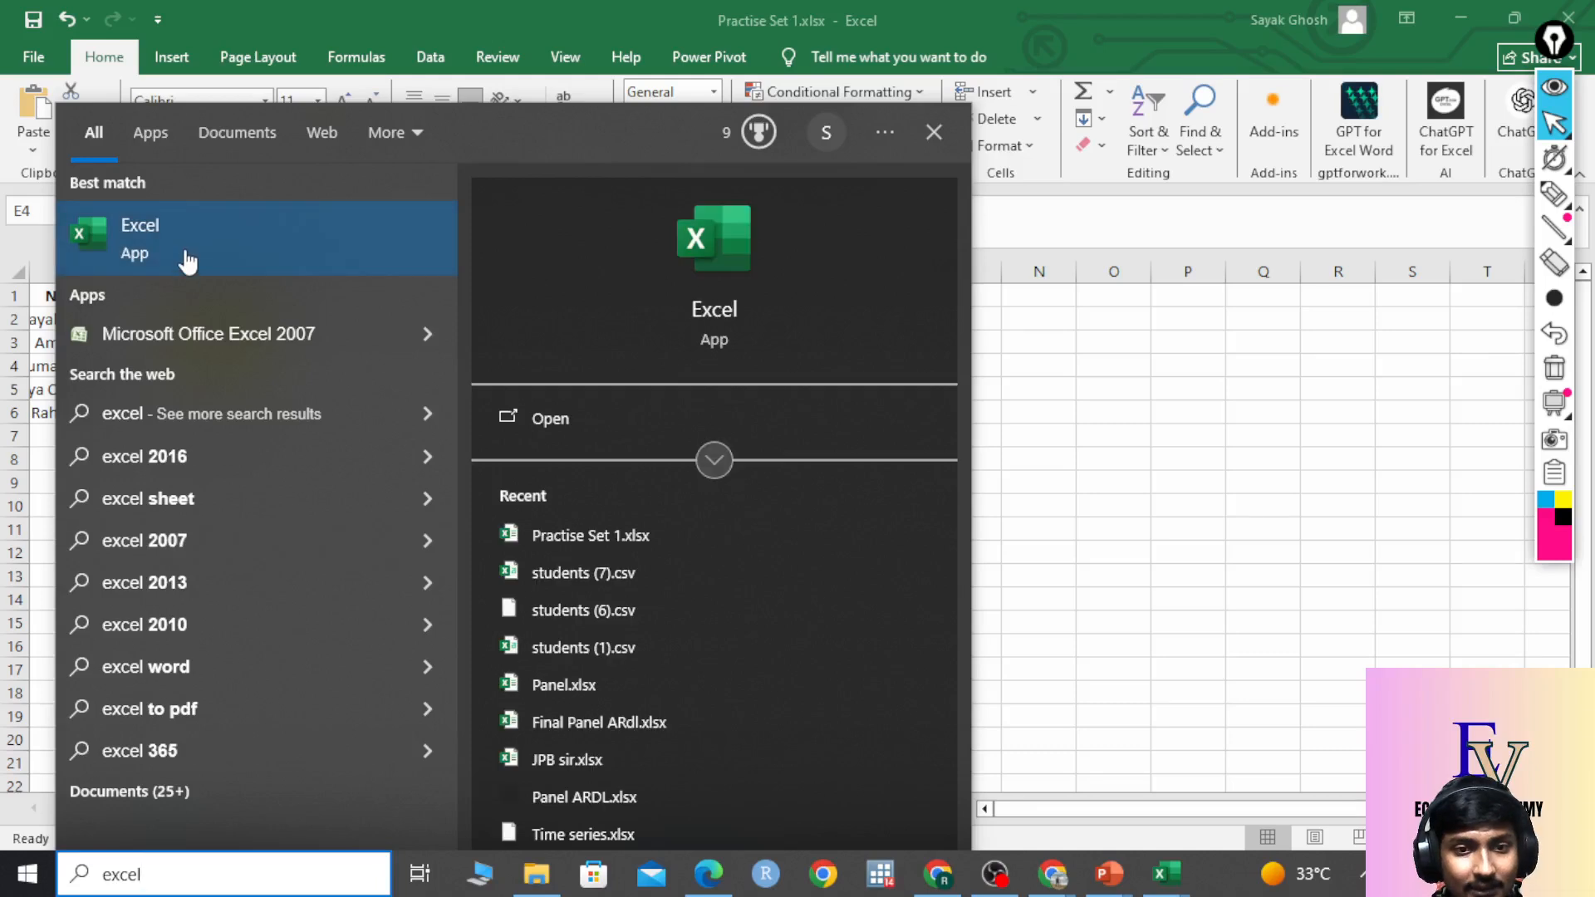
left_click(187, 258)
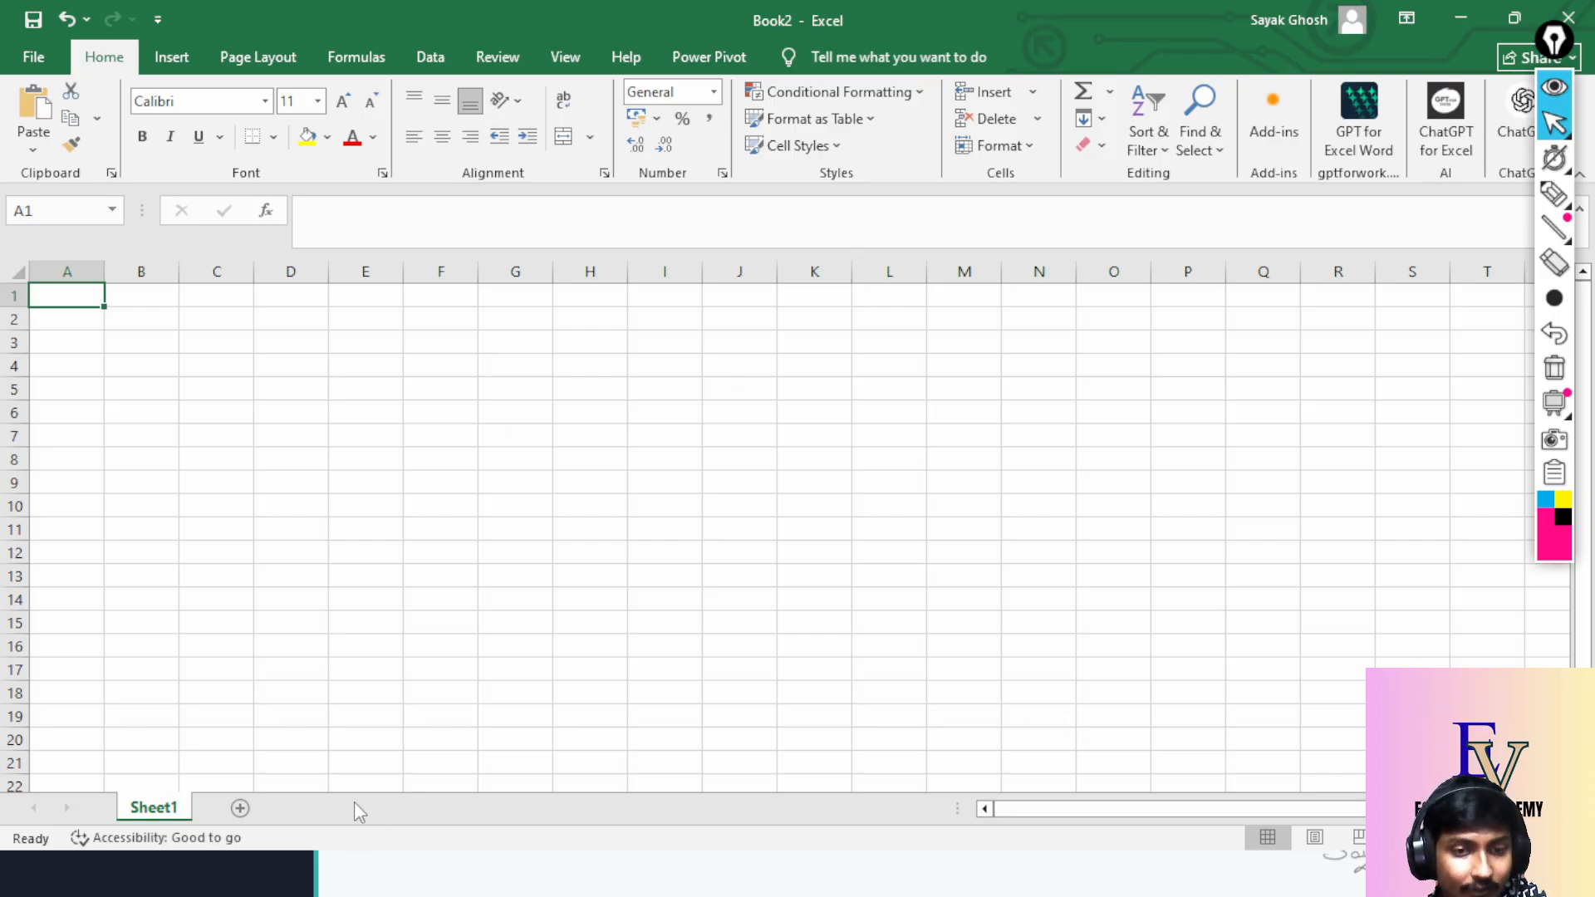
scroll(390, 725, "down", 3)
scroll(390, 725, "up", 3)
left_click(1569, 18)
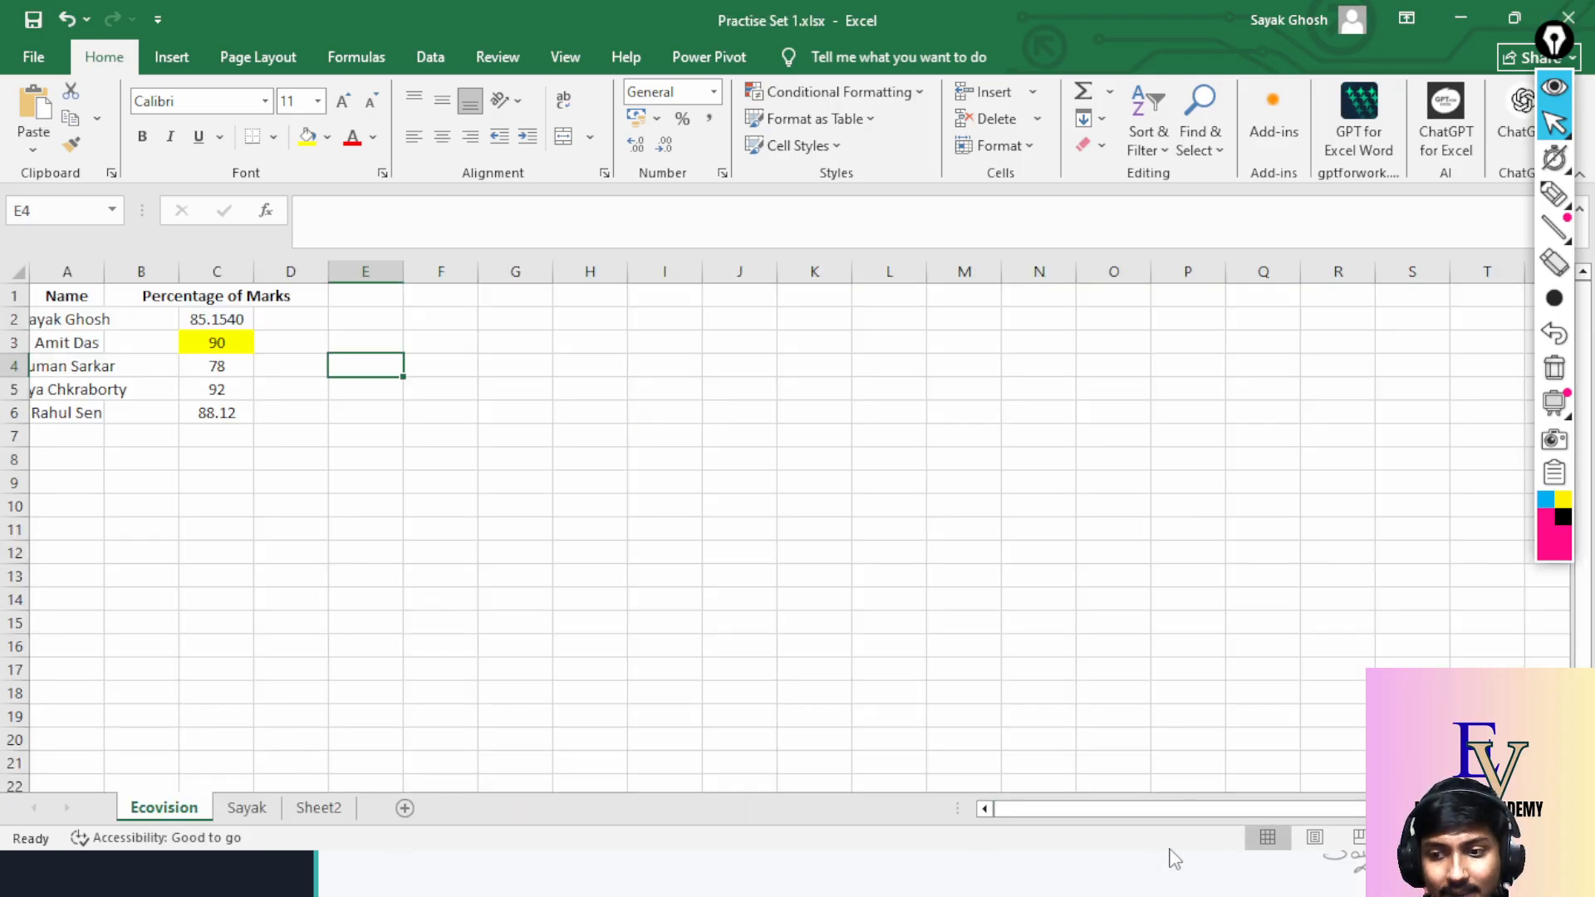
Restore the Excel window to a smaller size and maximize it again, twice.
left_click(1515, 17)
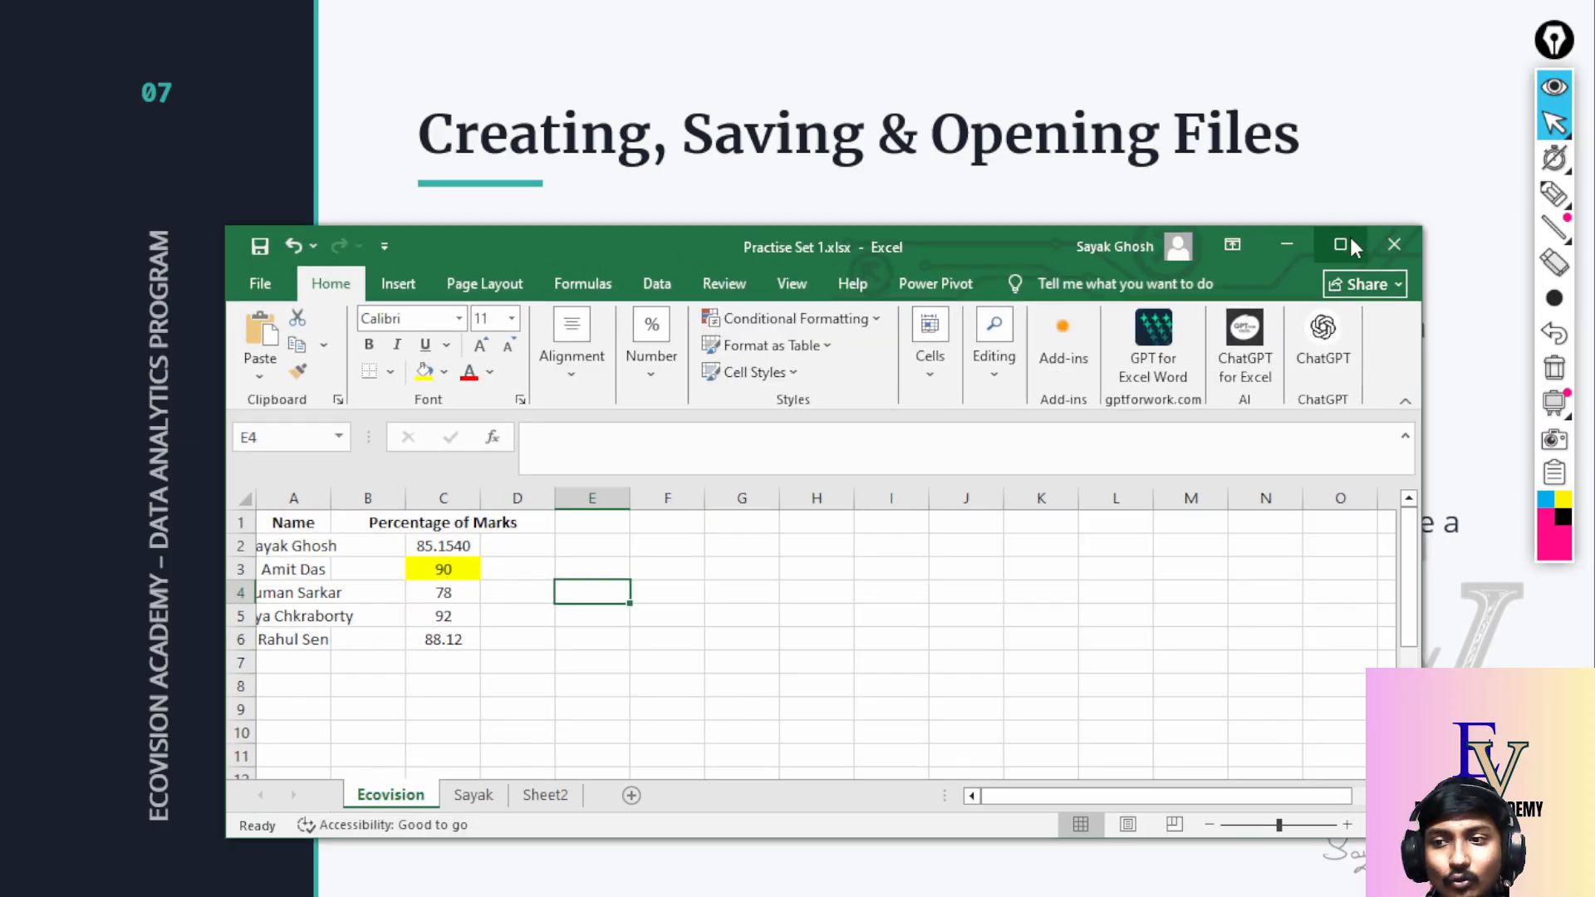
left_click(1351, 242)
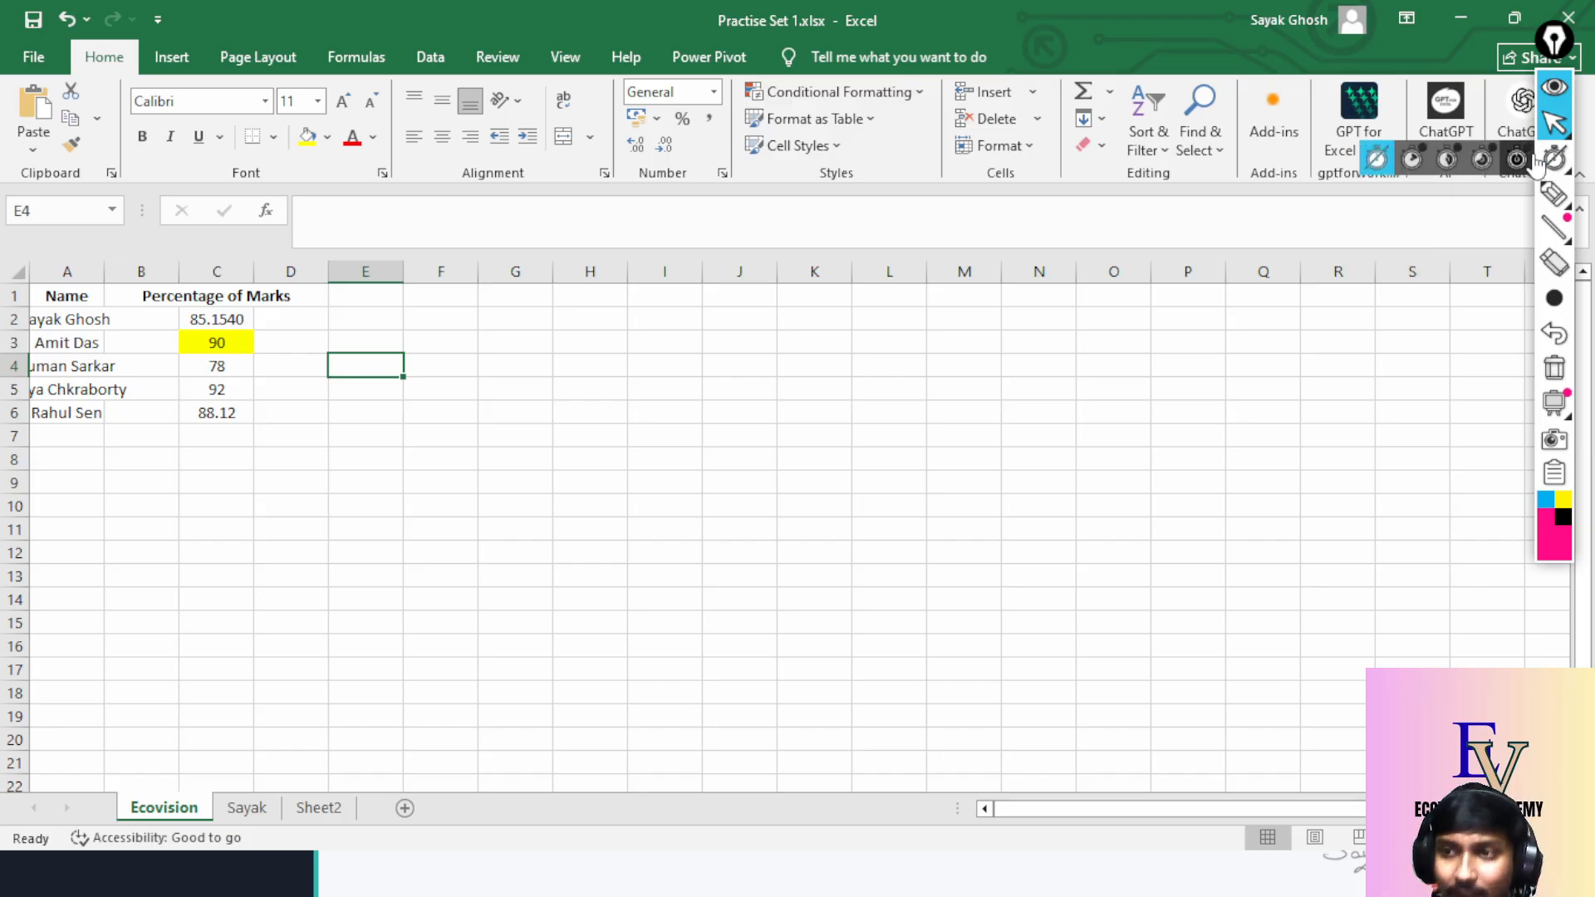
left_click(1514, 18)
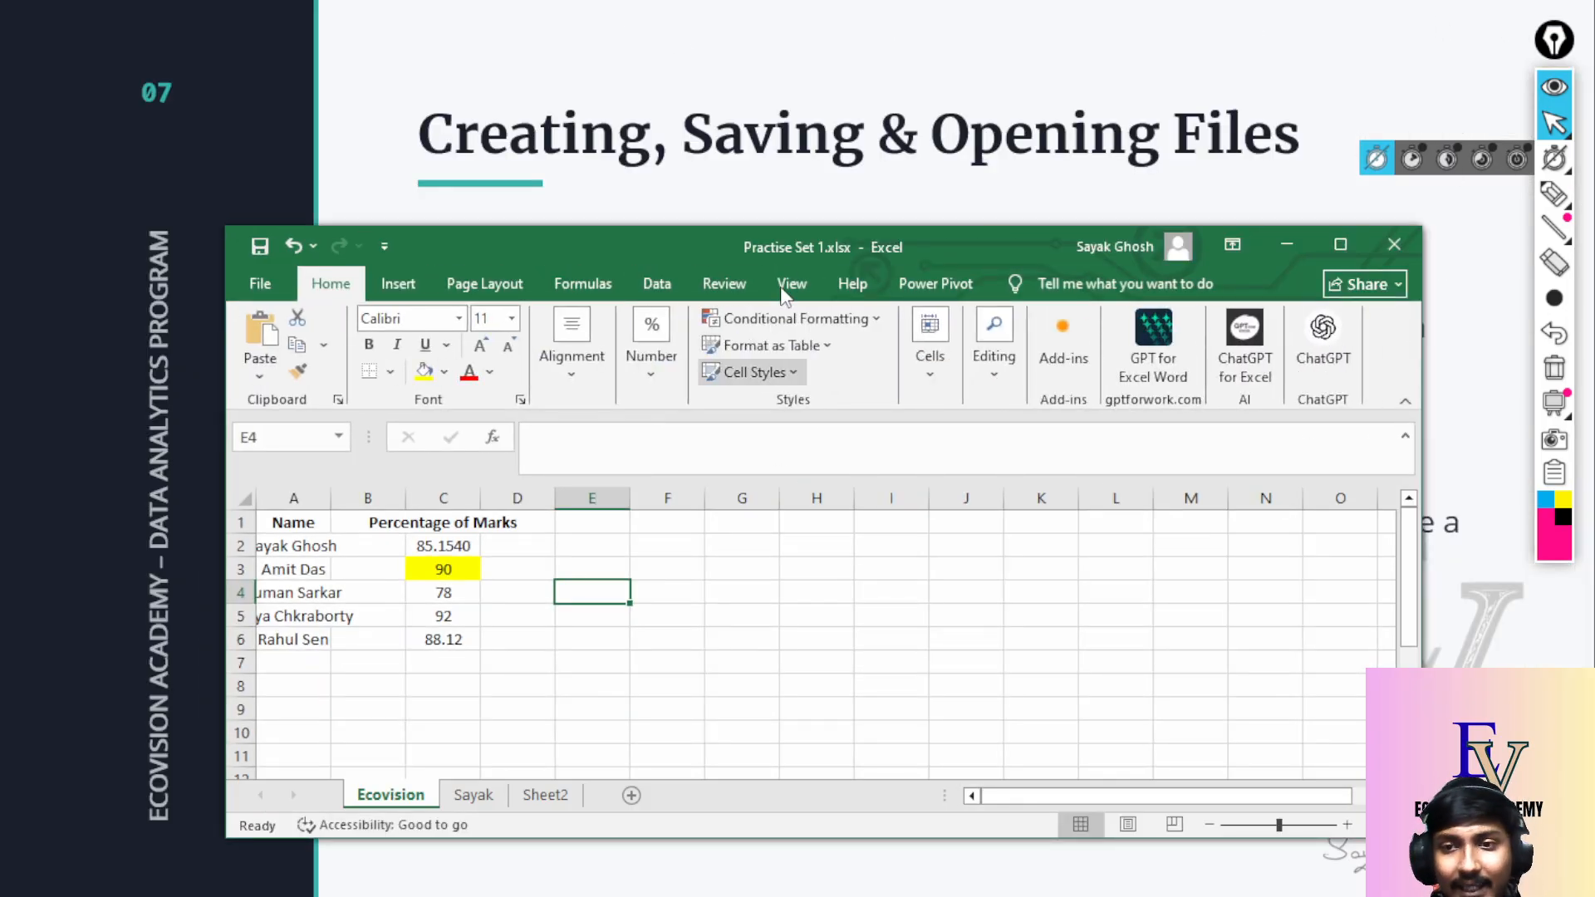
left_click(1339, 246)
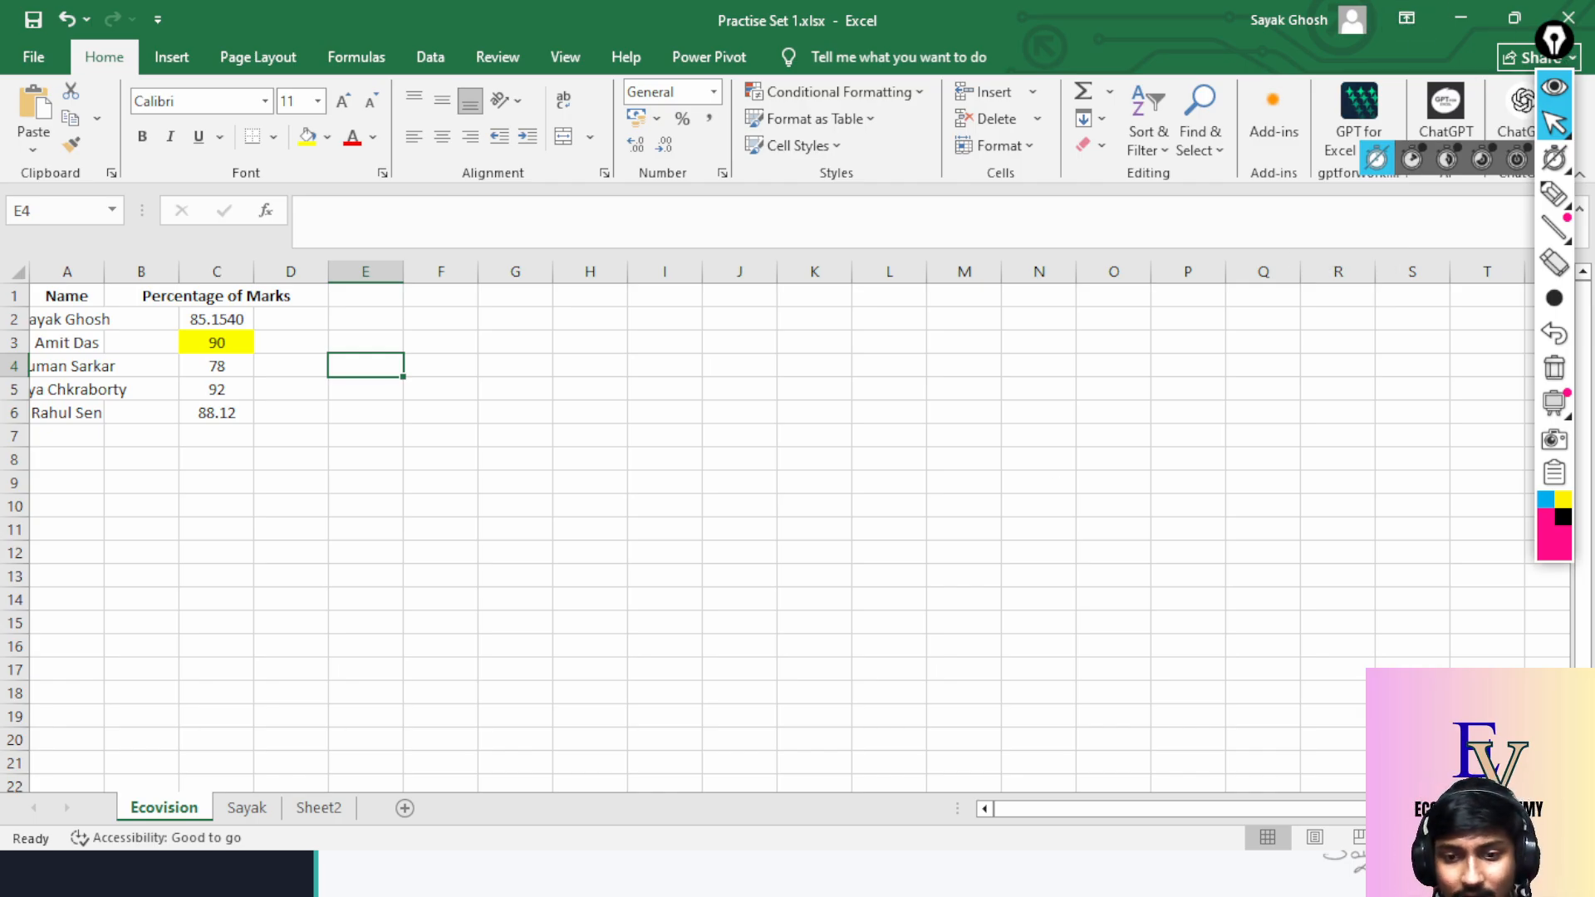
End the slide show, exit the brochure's full-screen view, and return to Practise Set 1.
key("alt+Tab")
key("Escape")
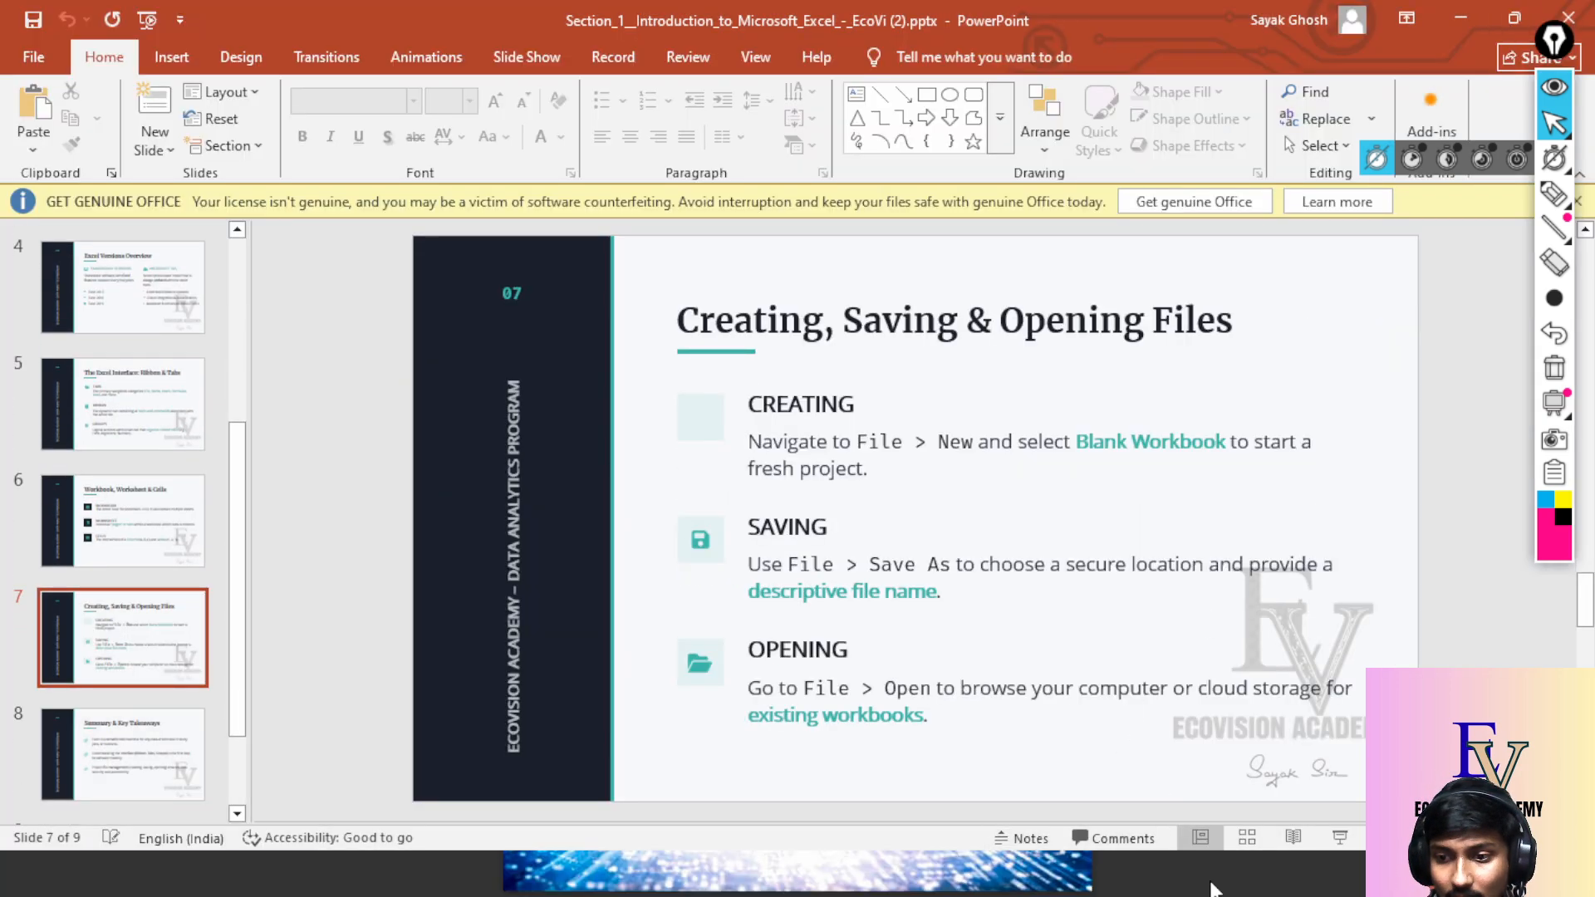
left_click(1190, 881)
key("F11")
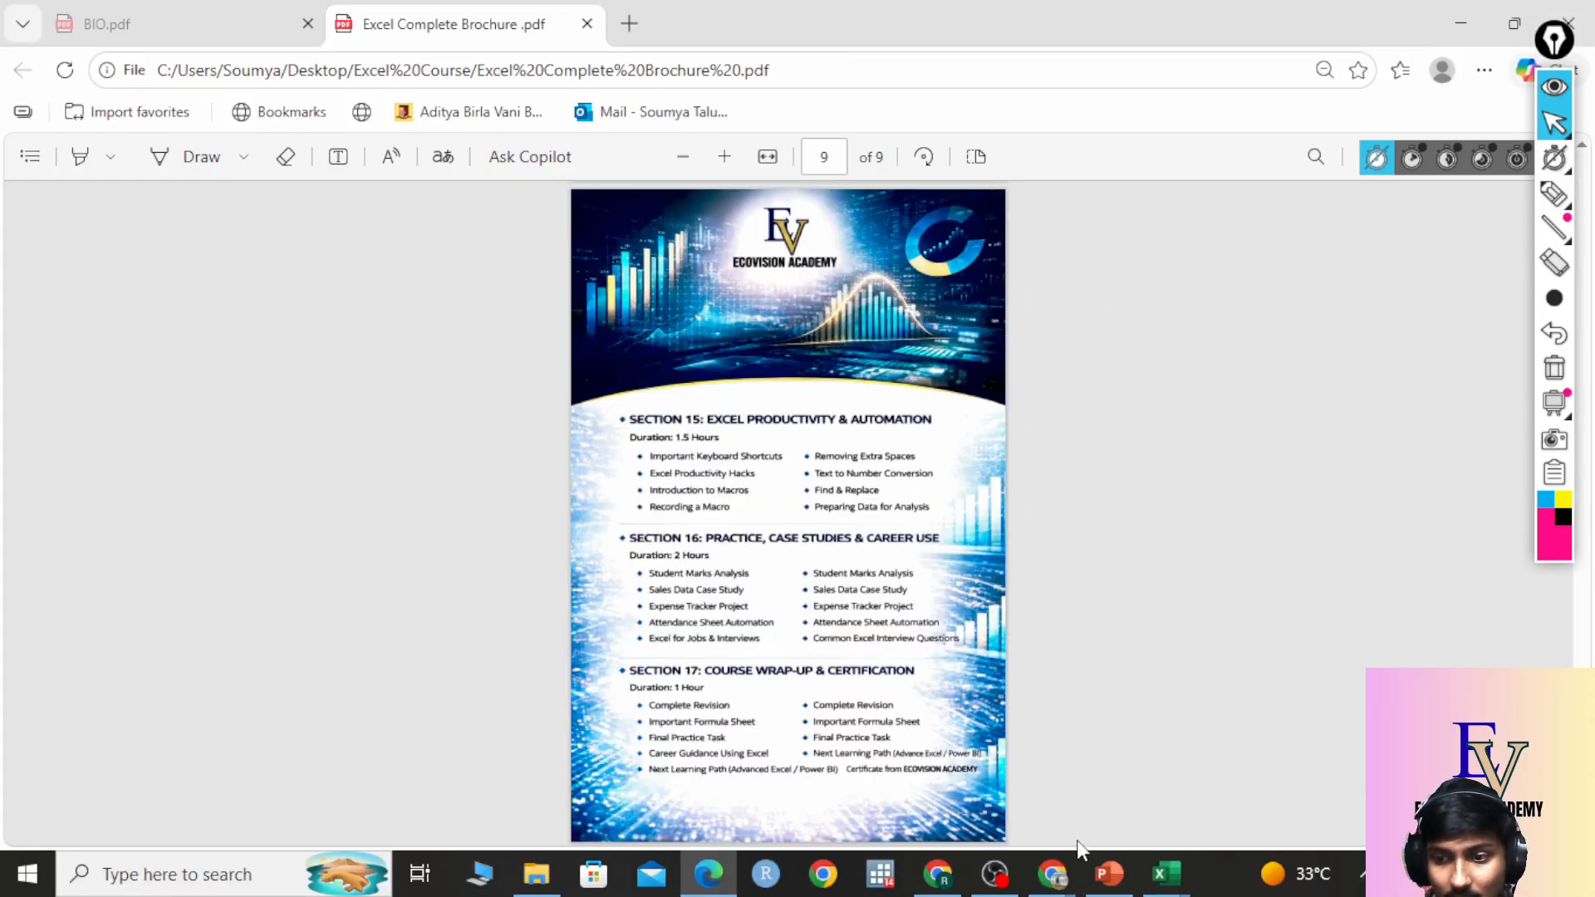
left_click(1169, 882)
left_click(1218, 758)
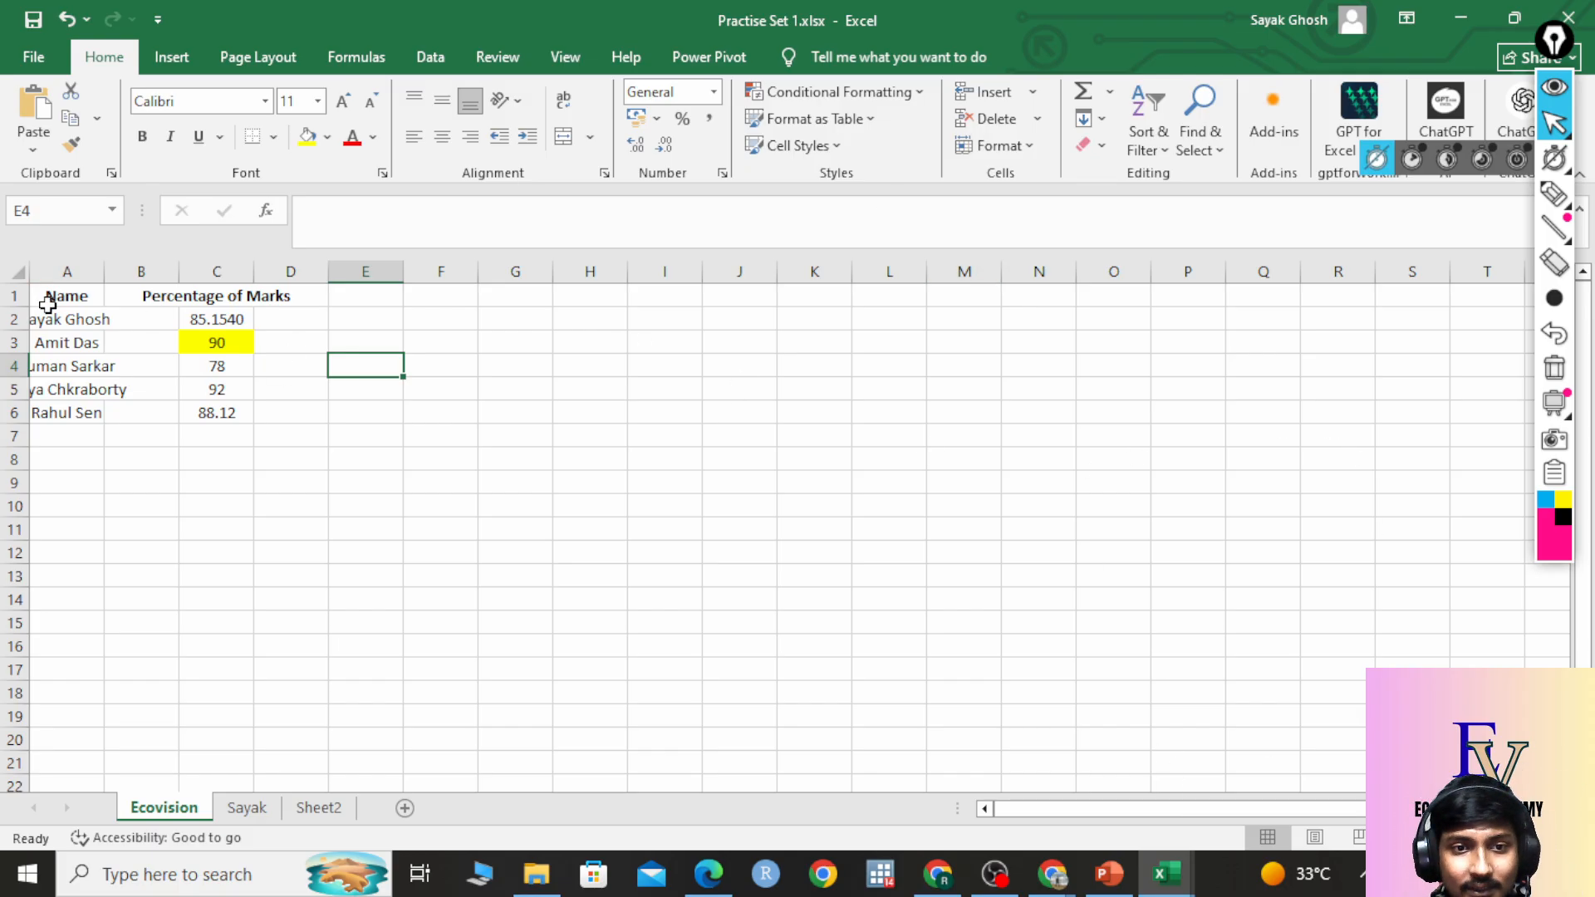
Select rows 1–20, cell H10, then columns A through F one by one.
mouse_move(7, 294)
left_mouse_down()
mouse_move(4, 760)
mouse_move(7, 298)
left_mouse_up()
left_click(591, 503)
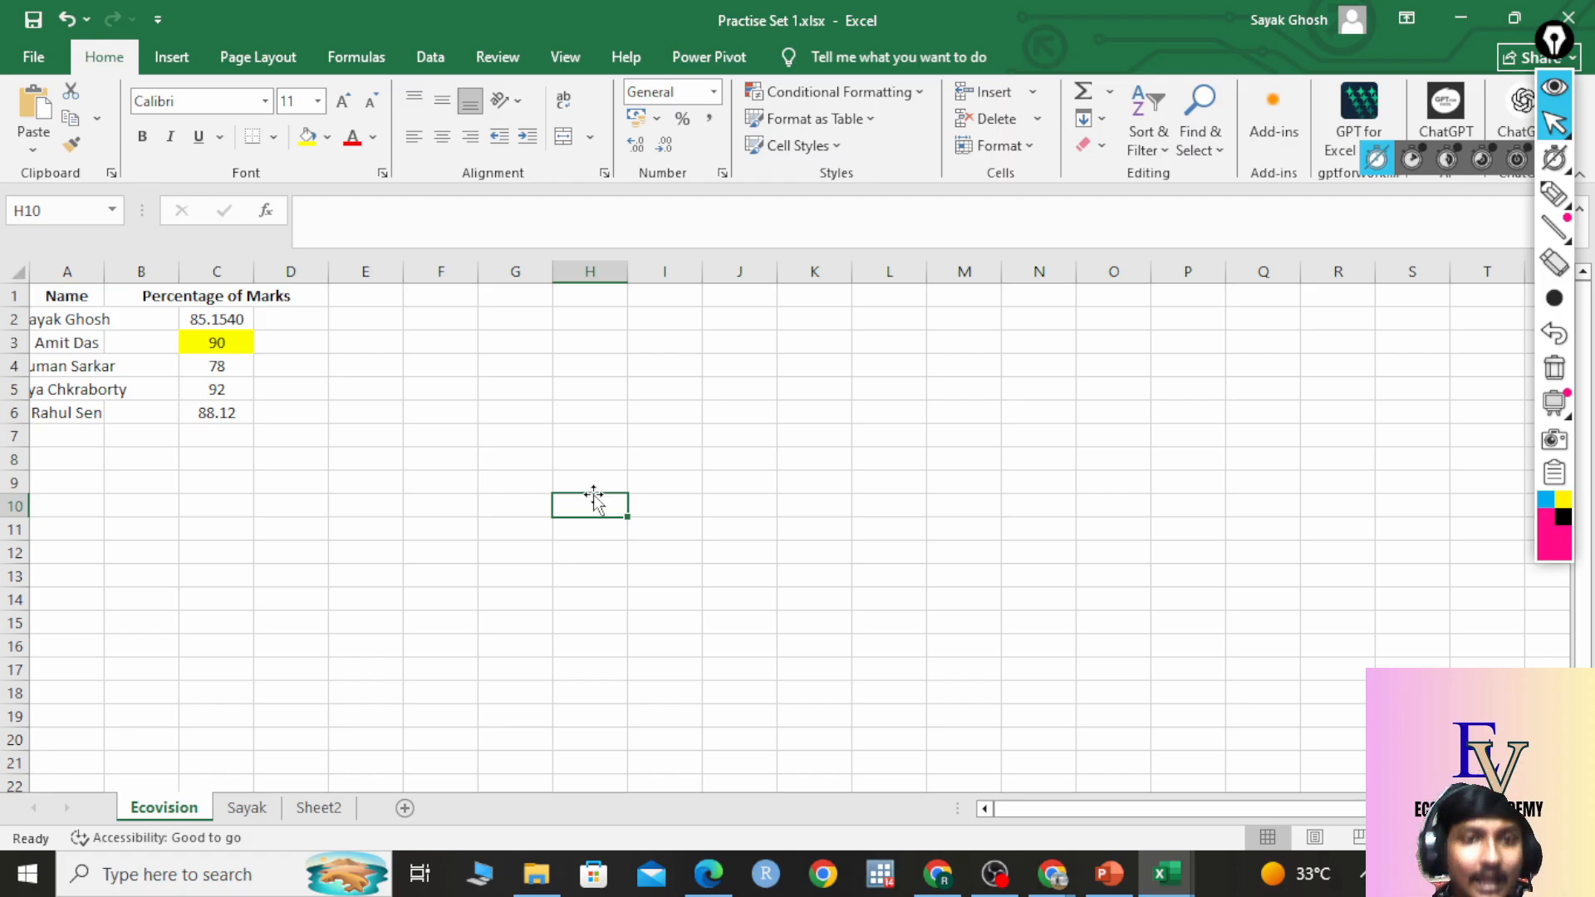
left_click(91, 271)
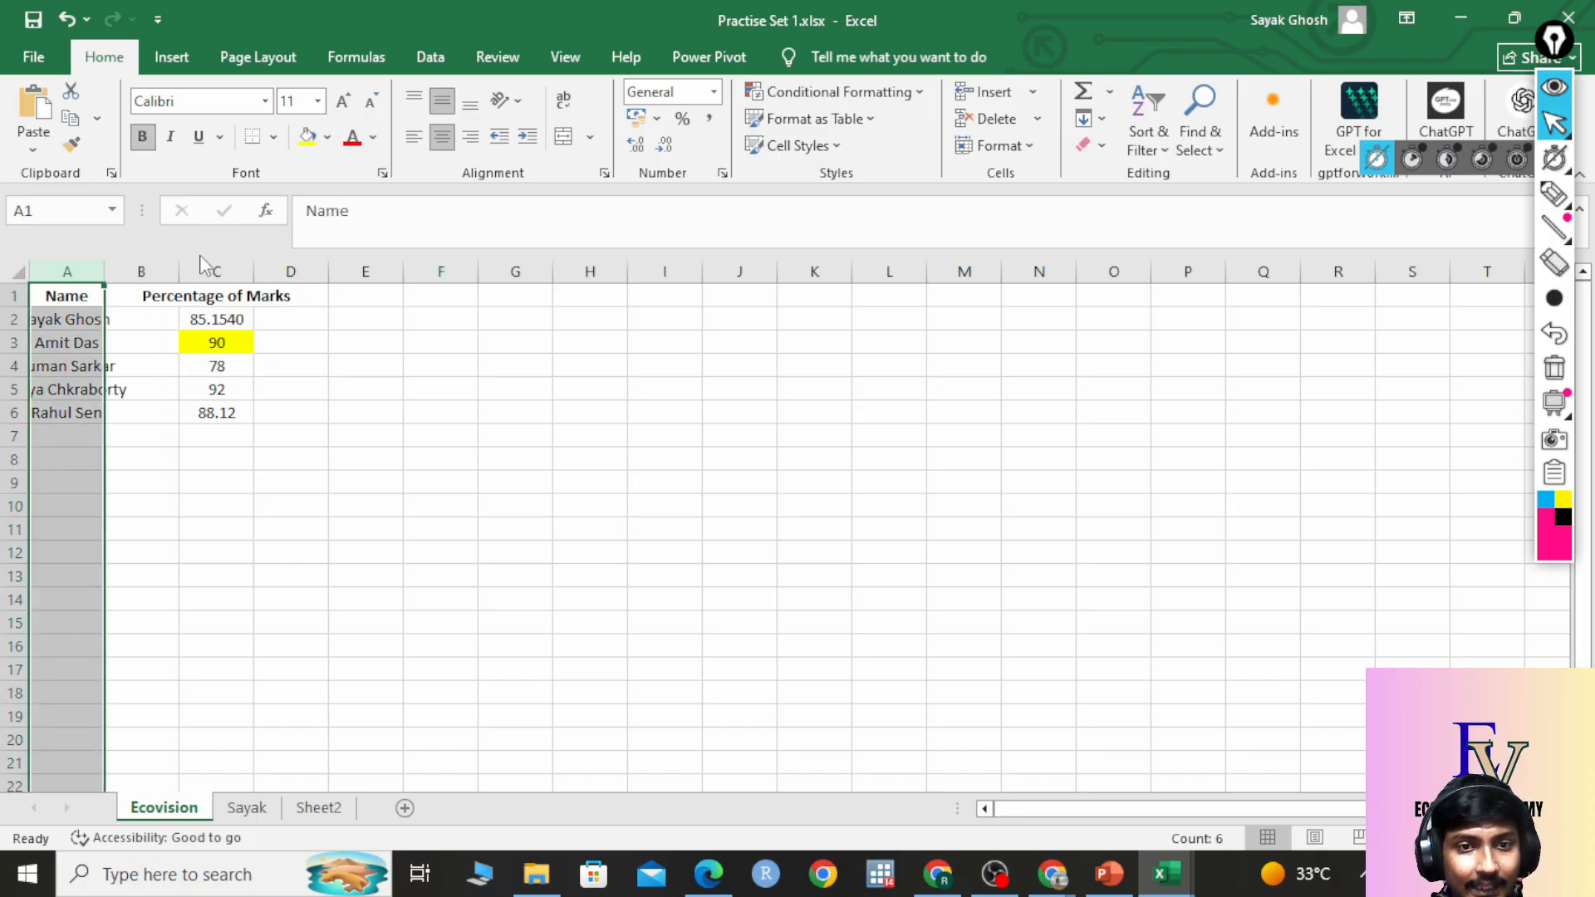
left_click(141, 271)
left_click(216, 272)
left_click(290, 272)
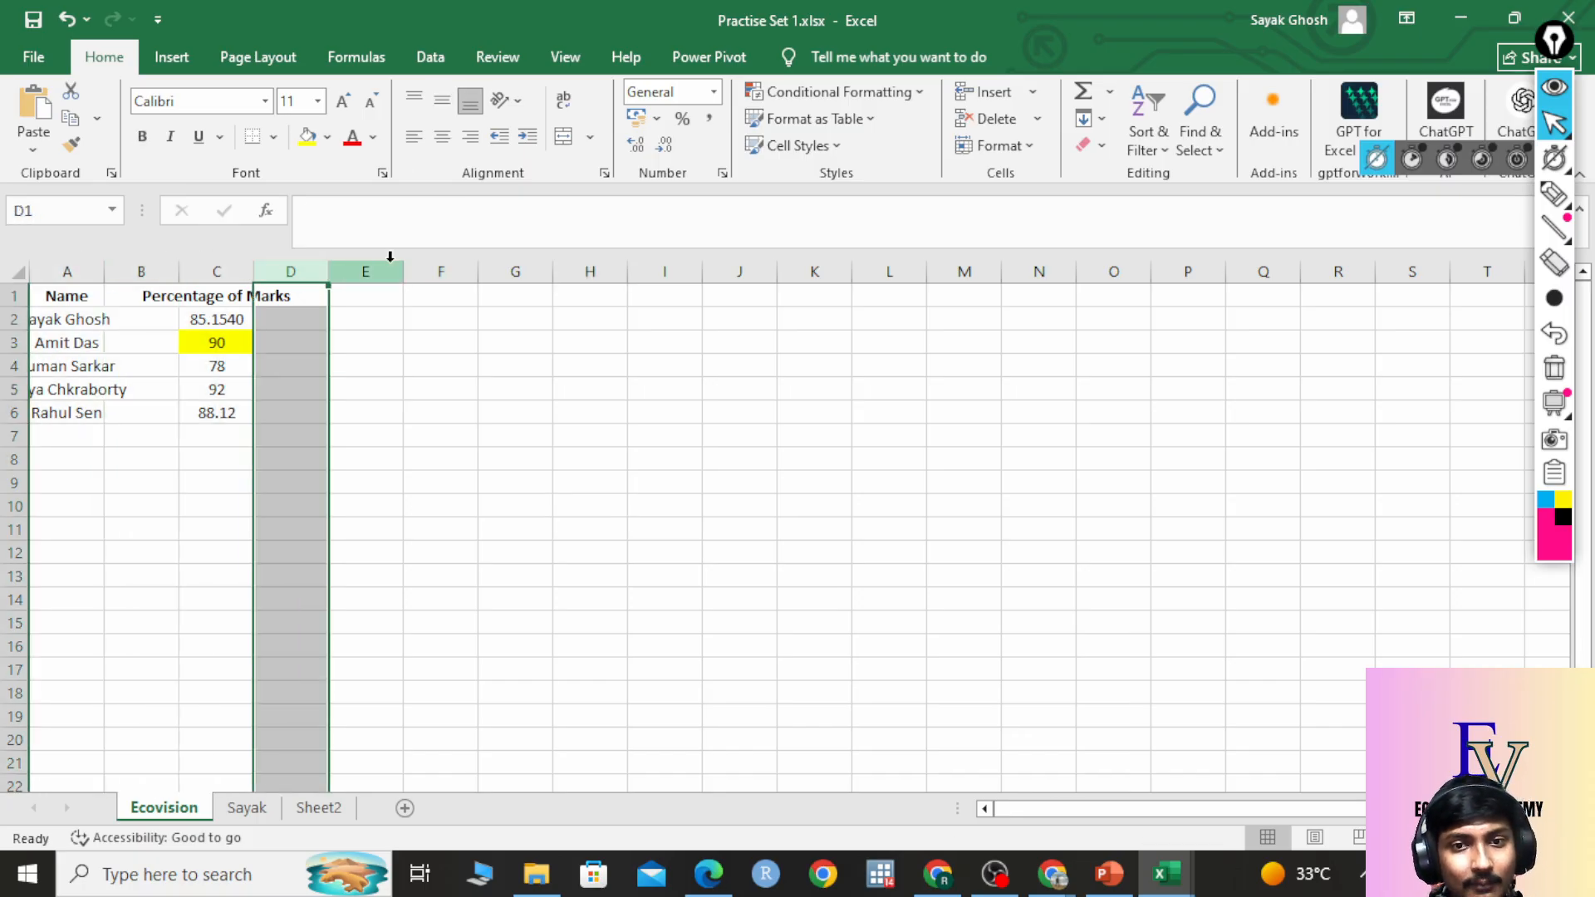
left_click(392, 265)
left_click(447, 265)
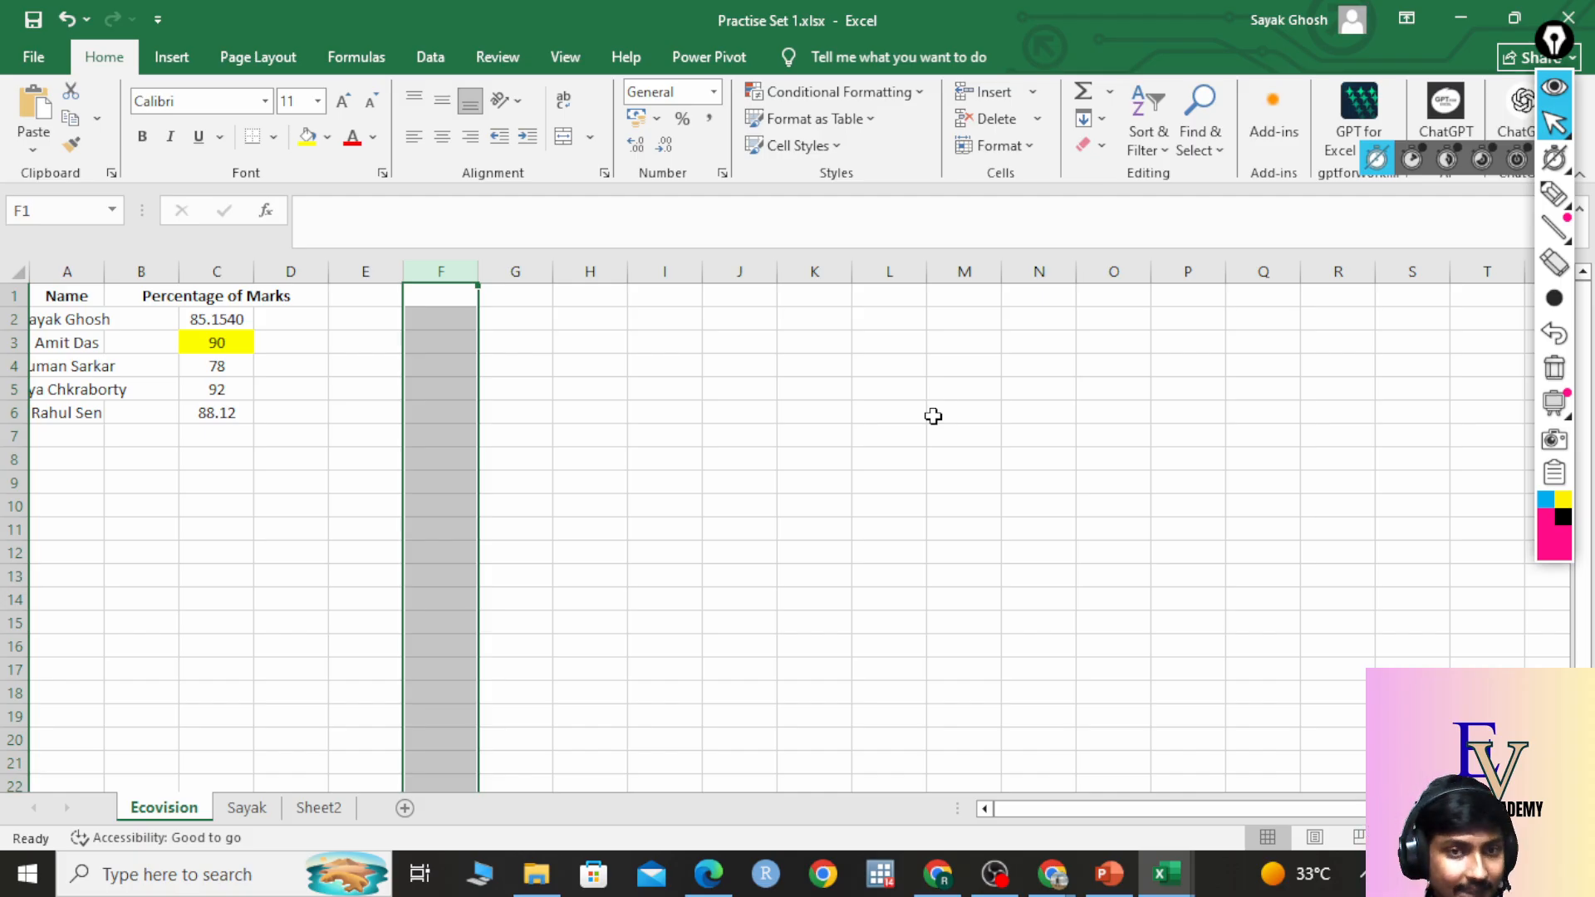
Select cells G7 and G4, then pick the on-screen highlighter.
left_click(521, 432)
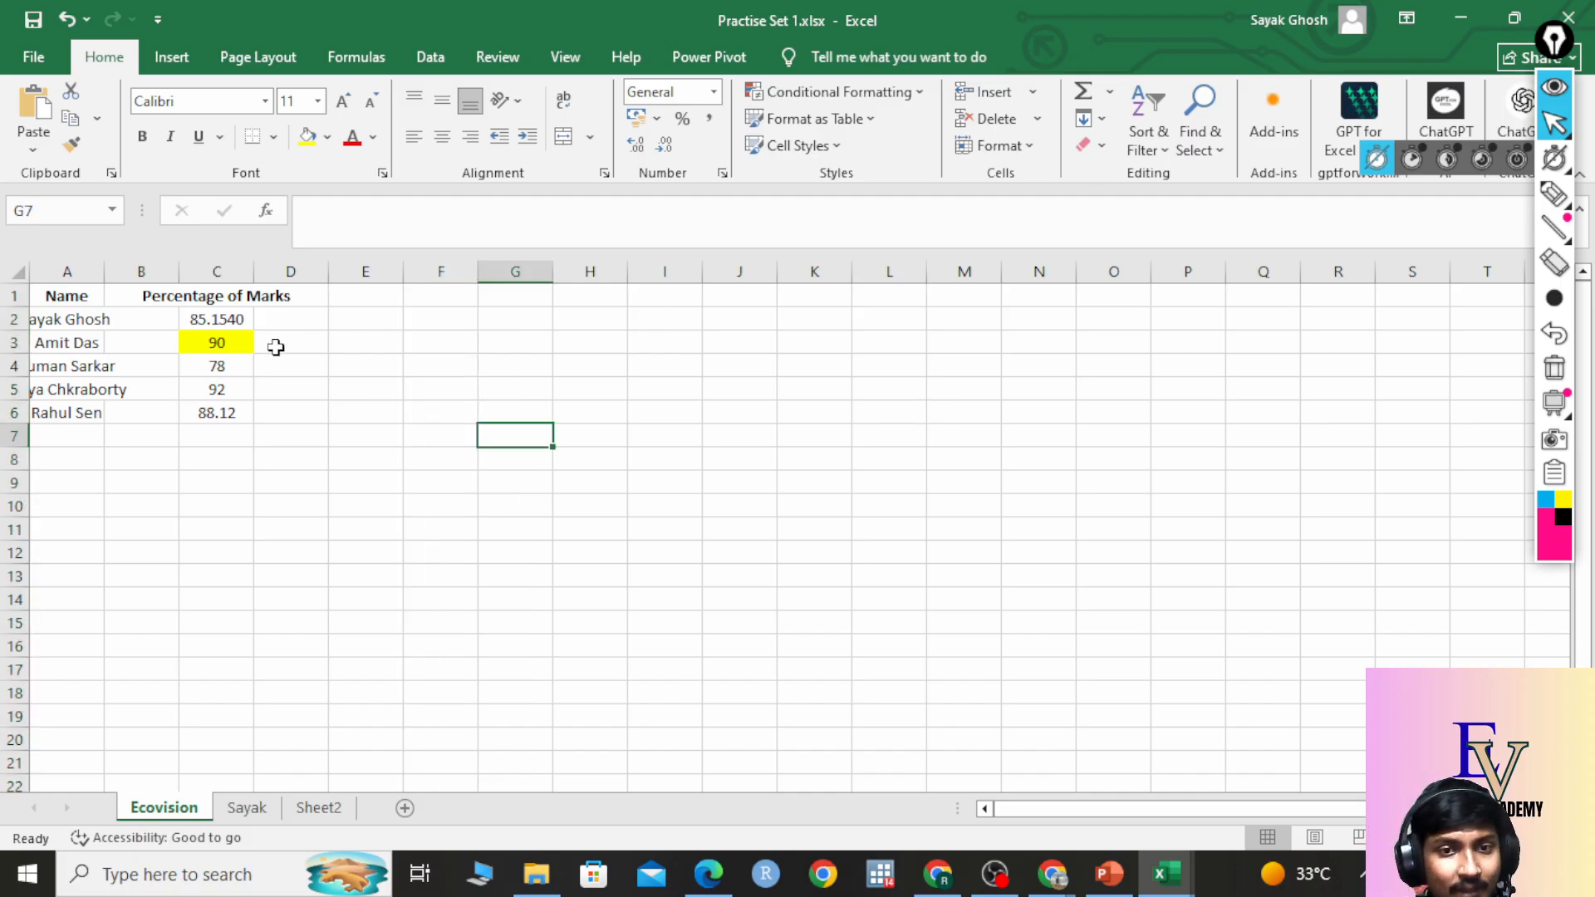
left_click(536, 366)
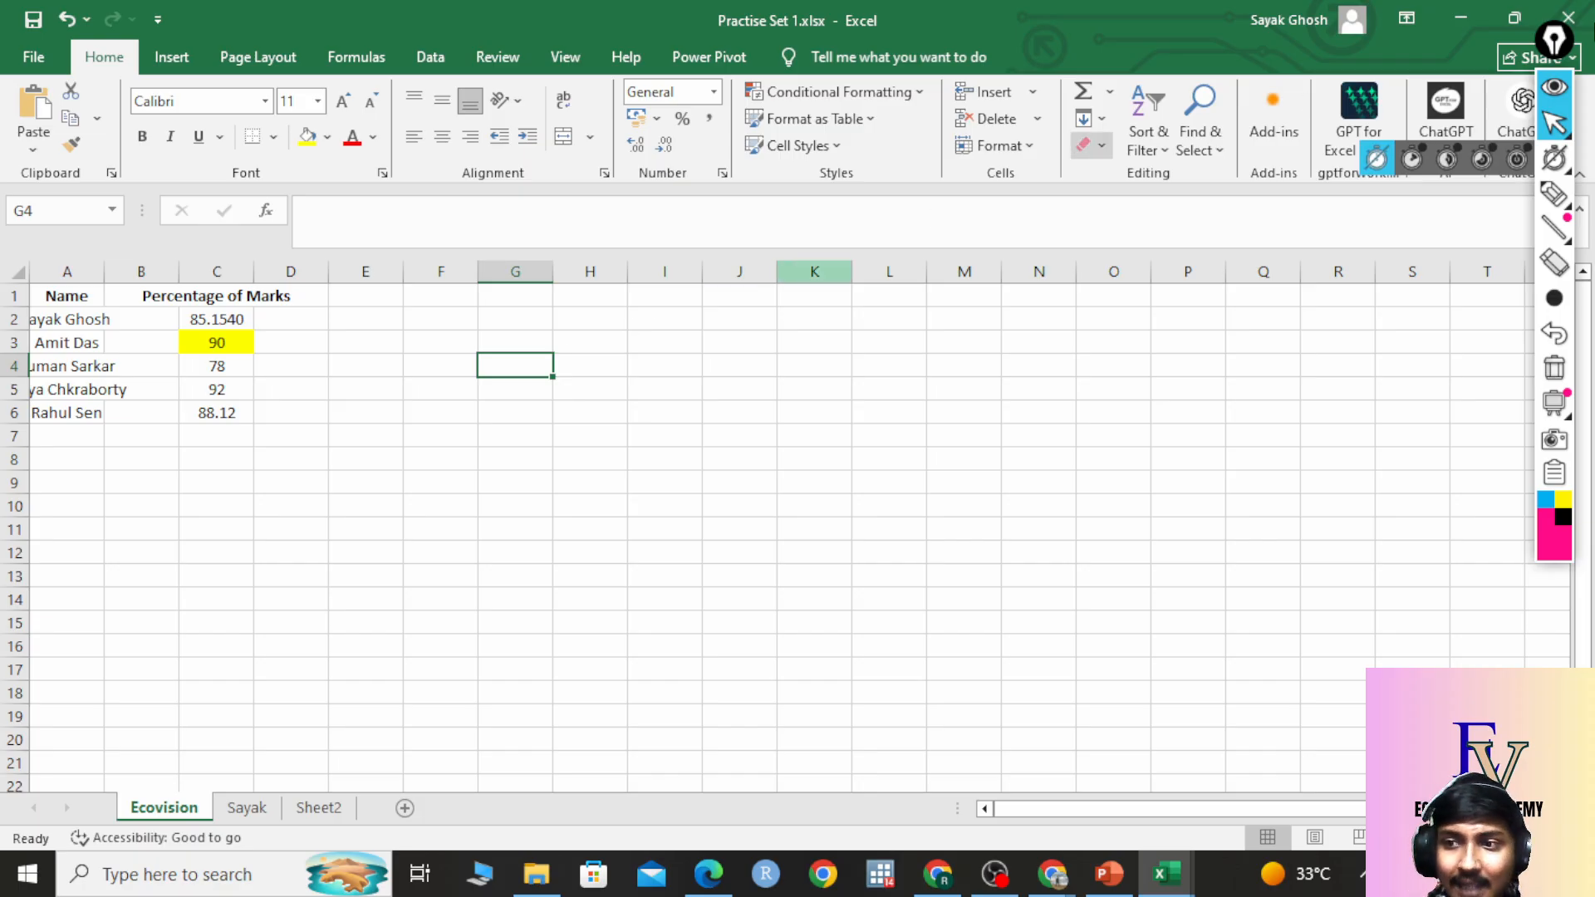
left_click(1554, 193)
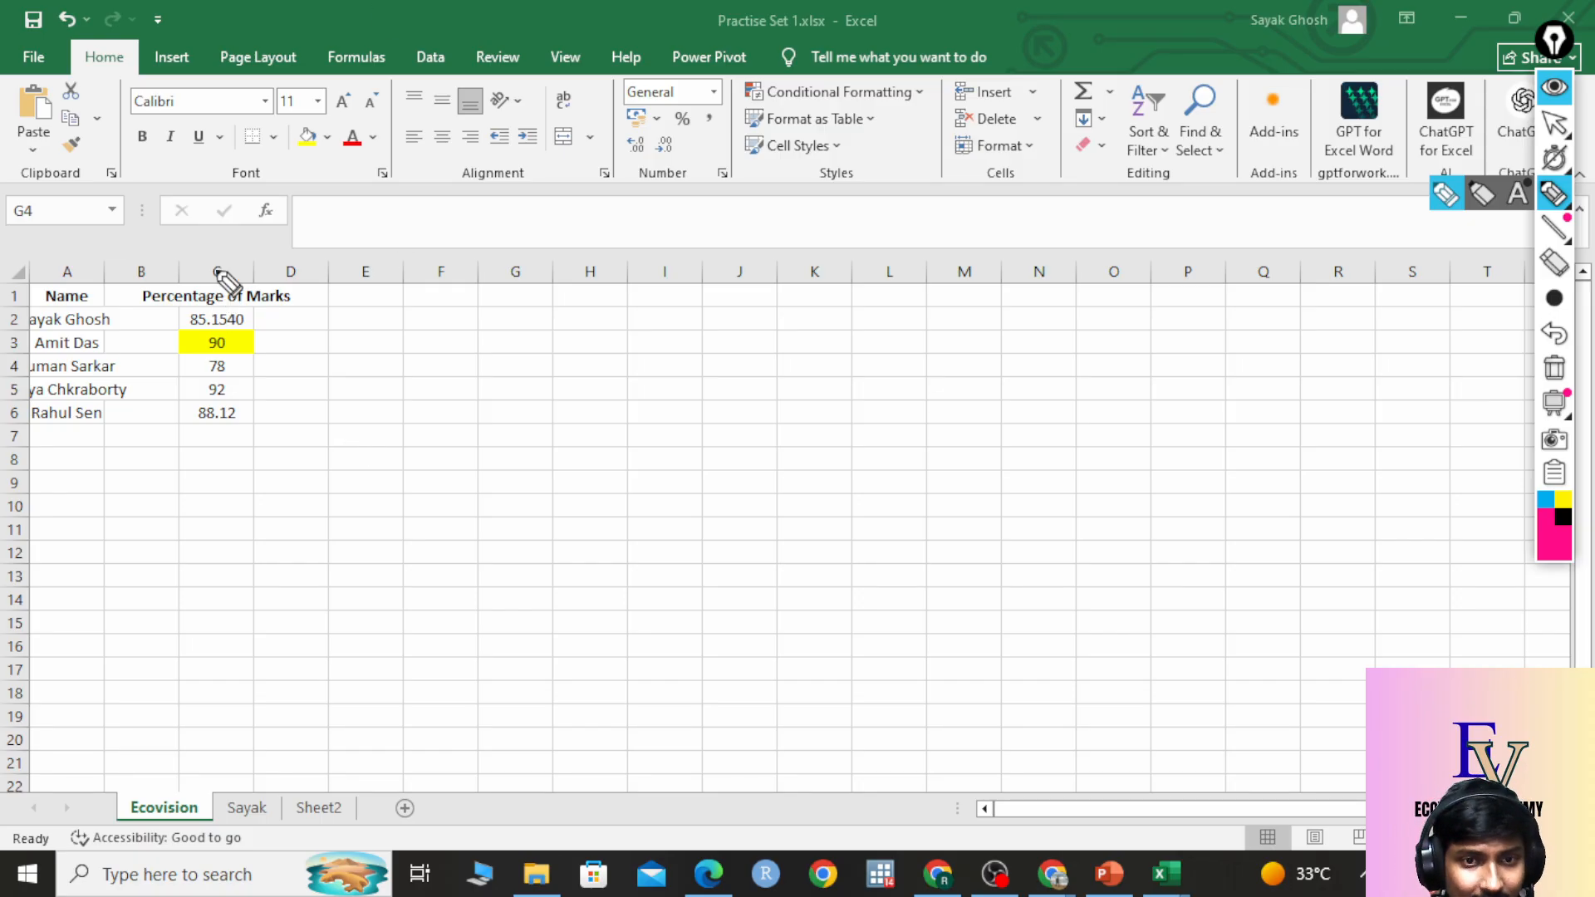
left_click_drag(236, 272, 239, 323)
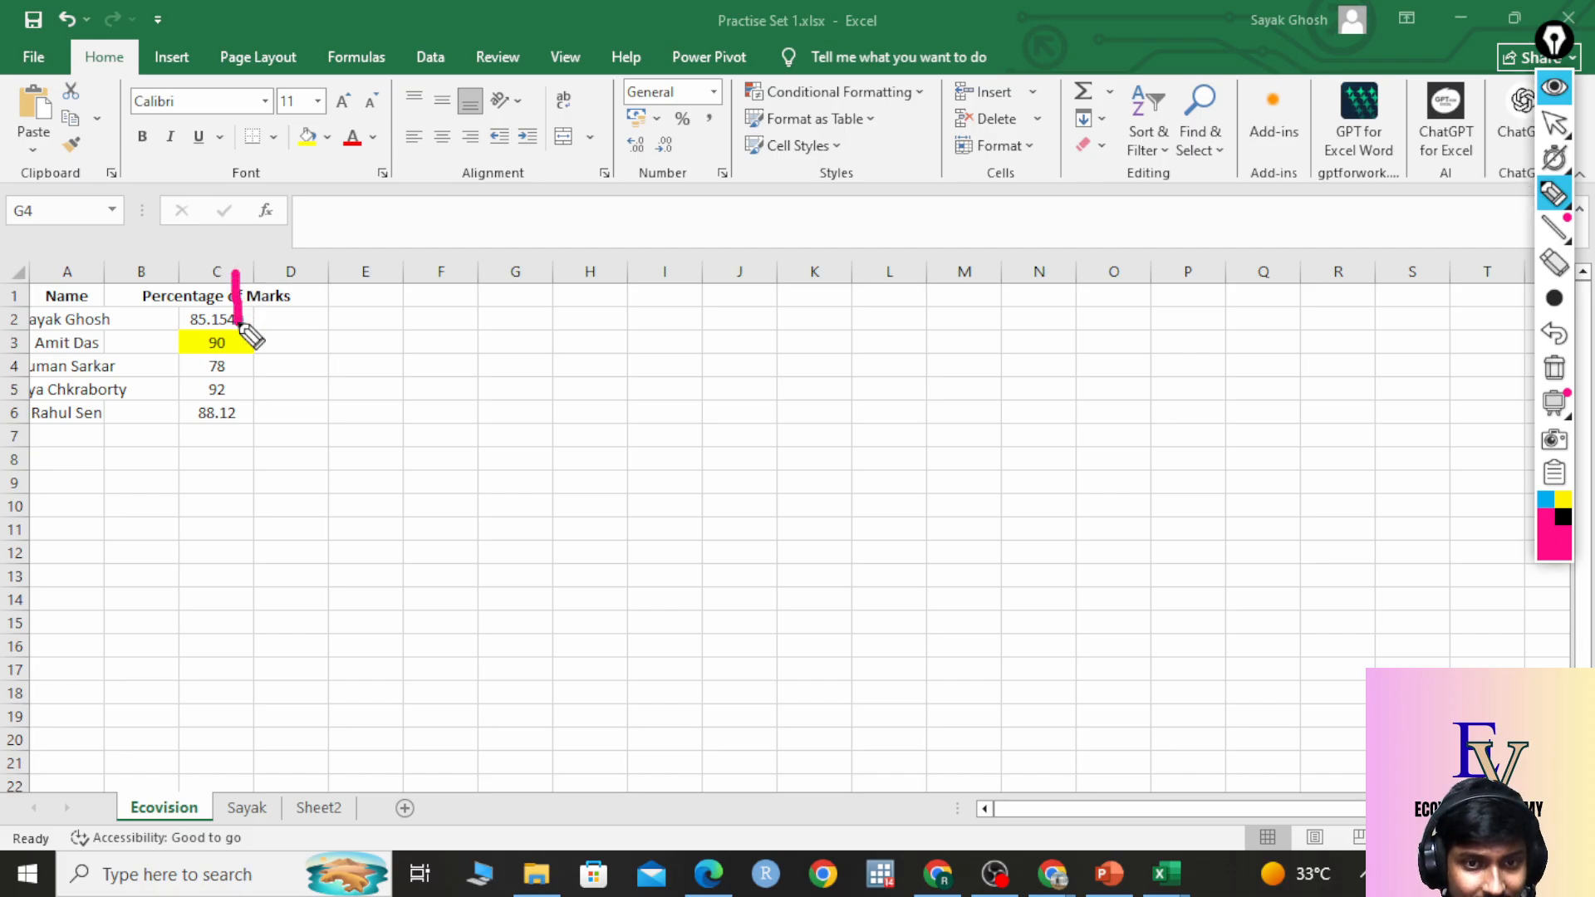
left_click_drag(25, 342, 174, 352)
left_click_drag(605, 425, 624, 502)
mouse_move(681, 400)
left_mouse_down()
mouse_move(448, 457)
mouse_move(644, 370)
left_mouse_up()
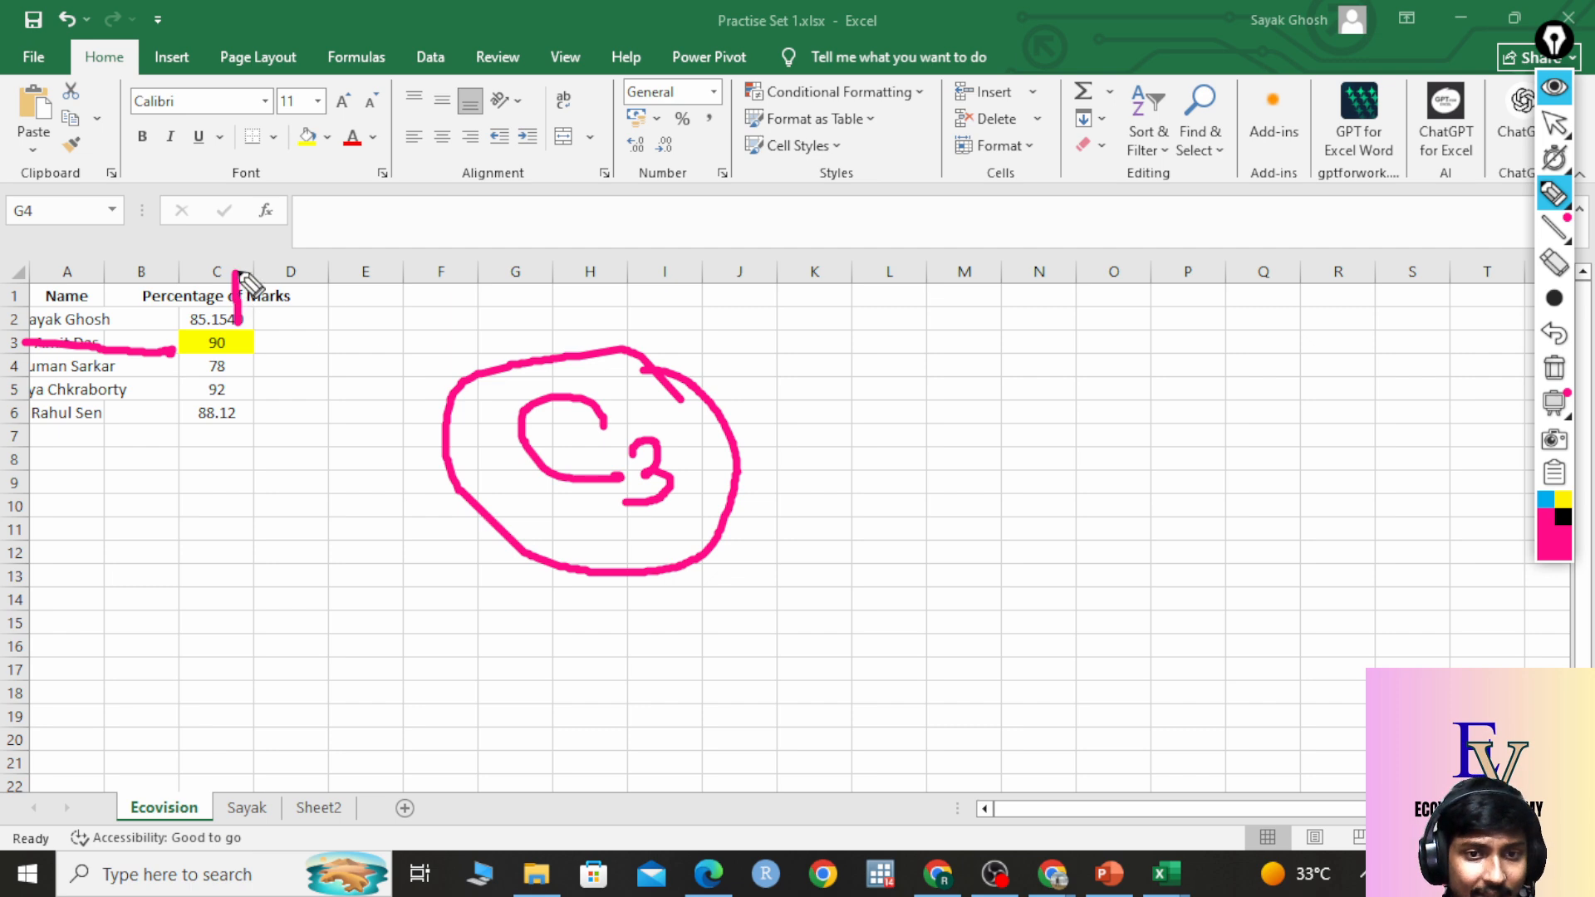
mouse_move(255, 271)
left_mouse_down()
mouse_move(248, 394)
mouse_move(281, 360)
left_mouse_up()
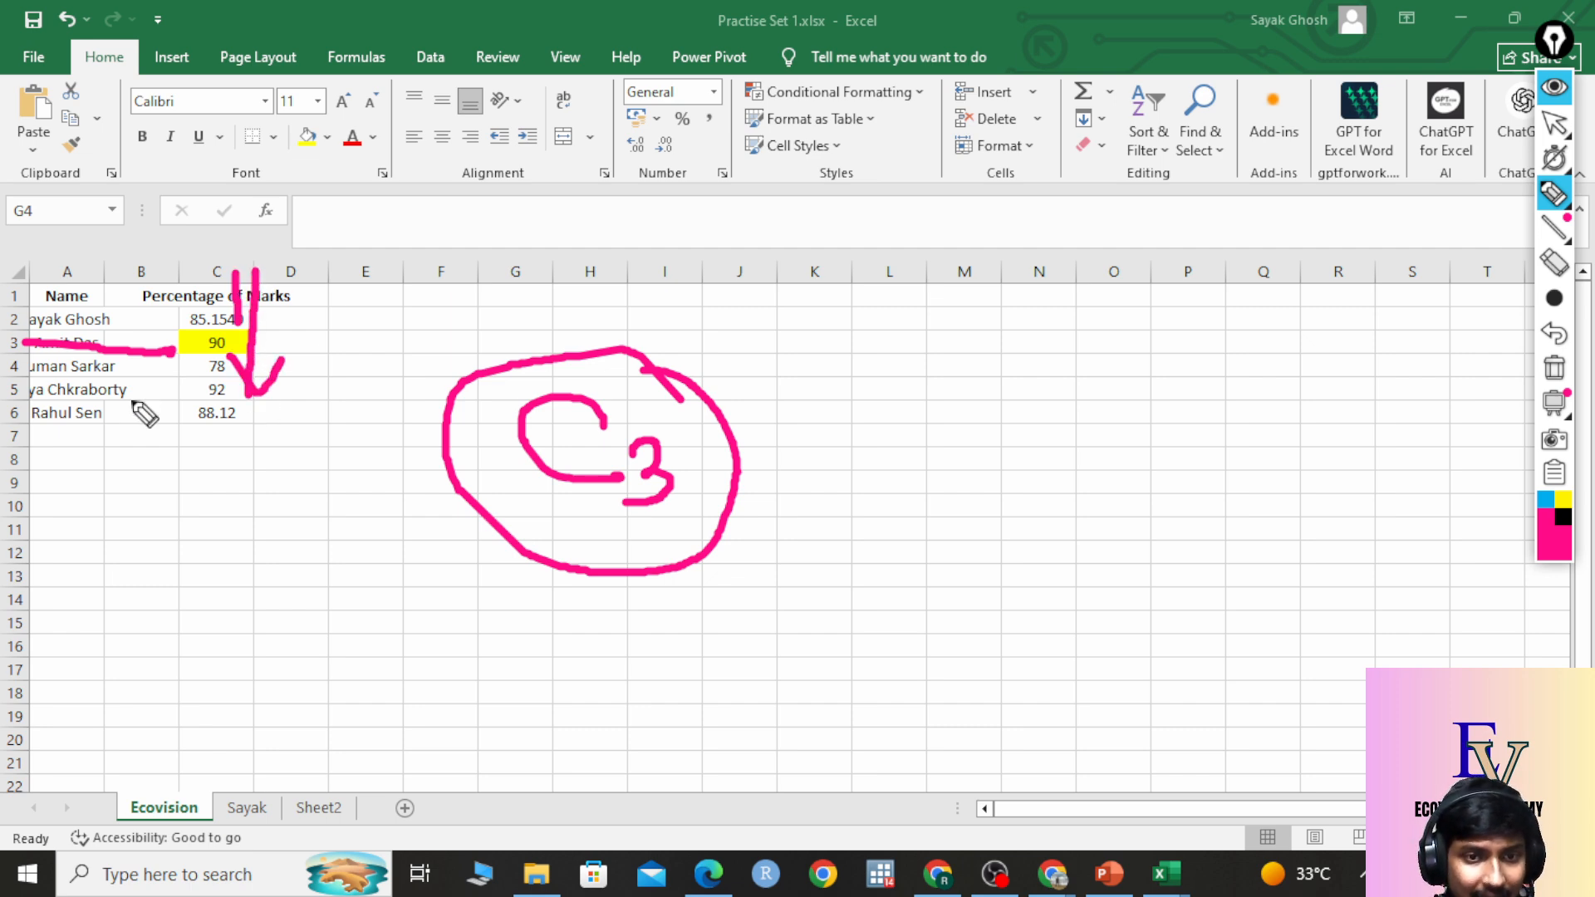
mouse_move(46, 384)
left_mouse_down()
mouse_move(127, 391)
mouse_move(99, 415)
left_mouse_up()
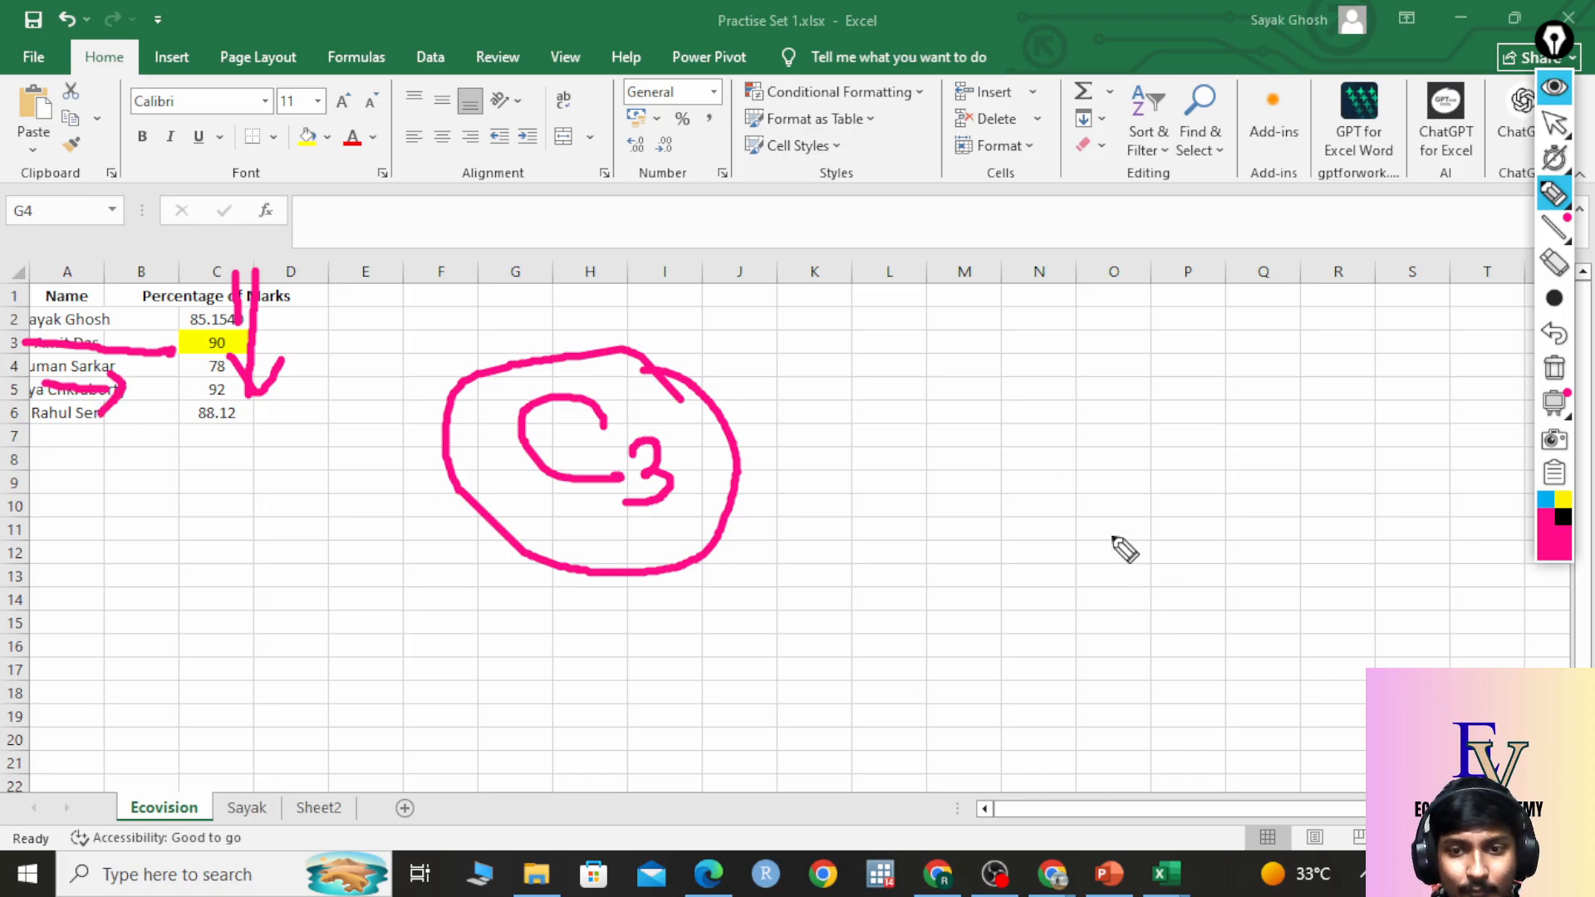
mouse_move(953, 427)
left_mouse_down()
mouse_move(955, 462)
mouse_move(1014, 513)
mouse_move(992, 500)
left_mouse_up()
left_click_drag(989, 435, 1023, 414)
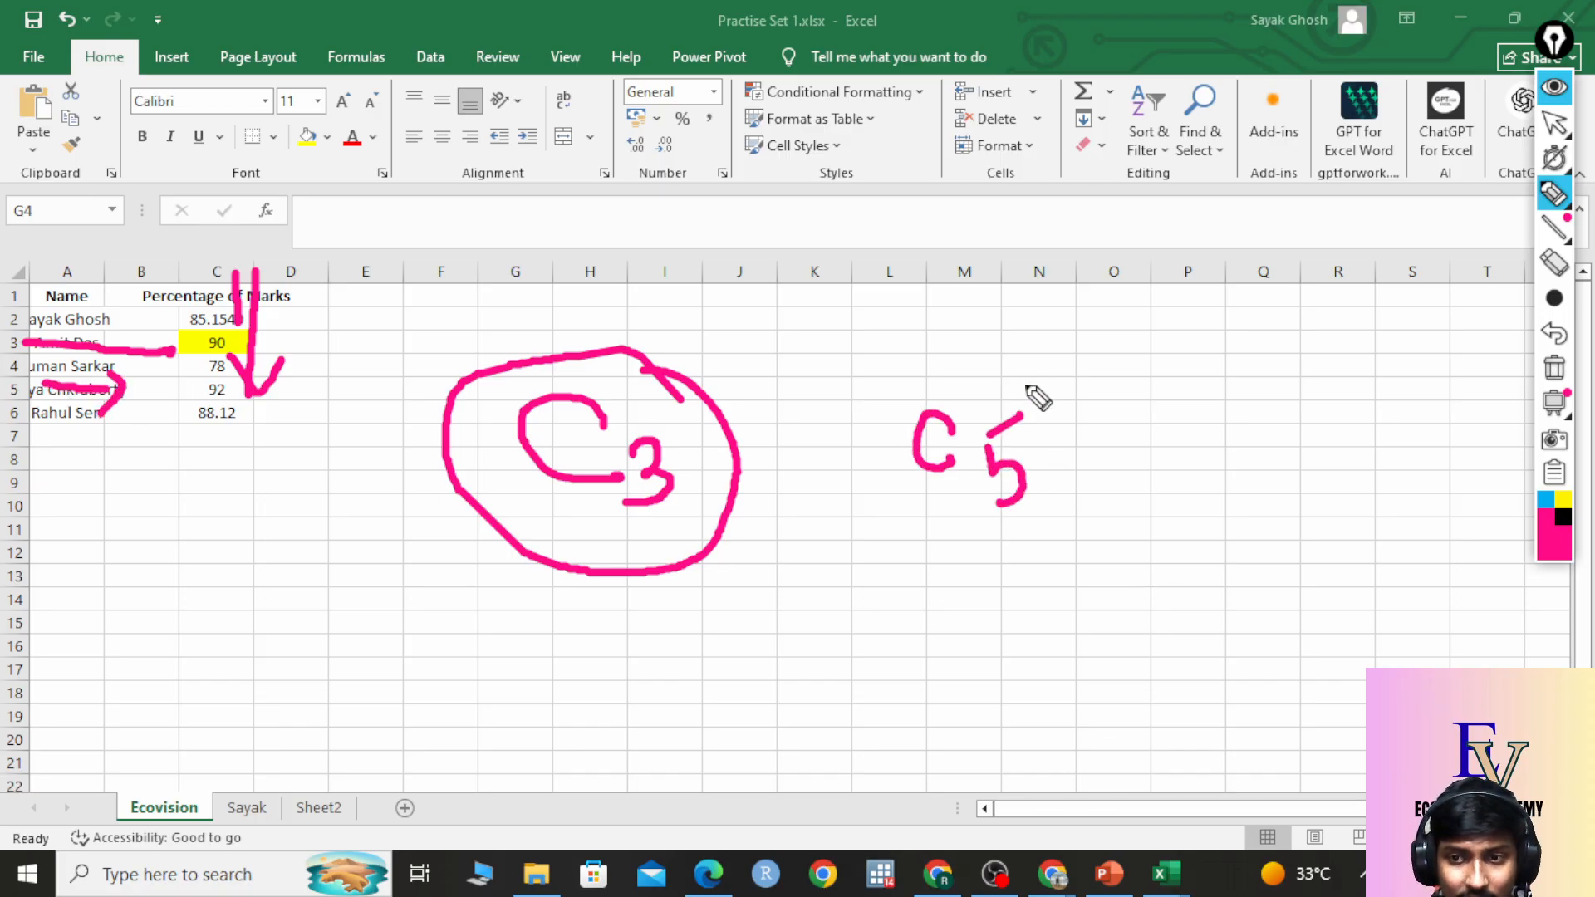
mouse_move(947, 348)
left_mouse_down()
mouse_move(1129, 548)
mouse_move(1018, 366)
left_mouse_up()
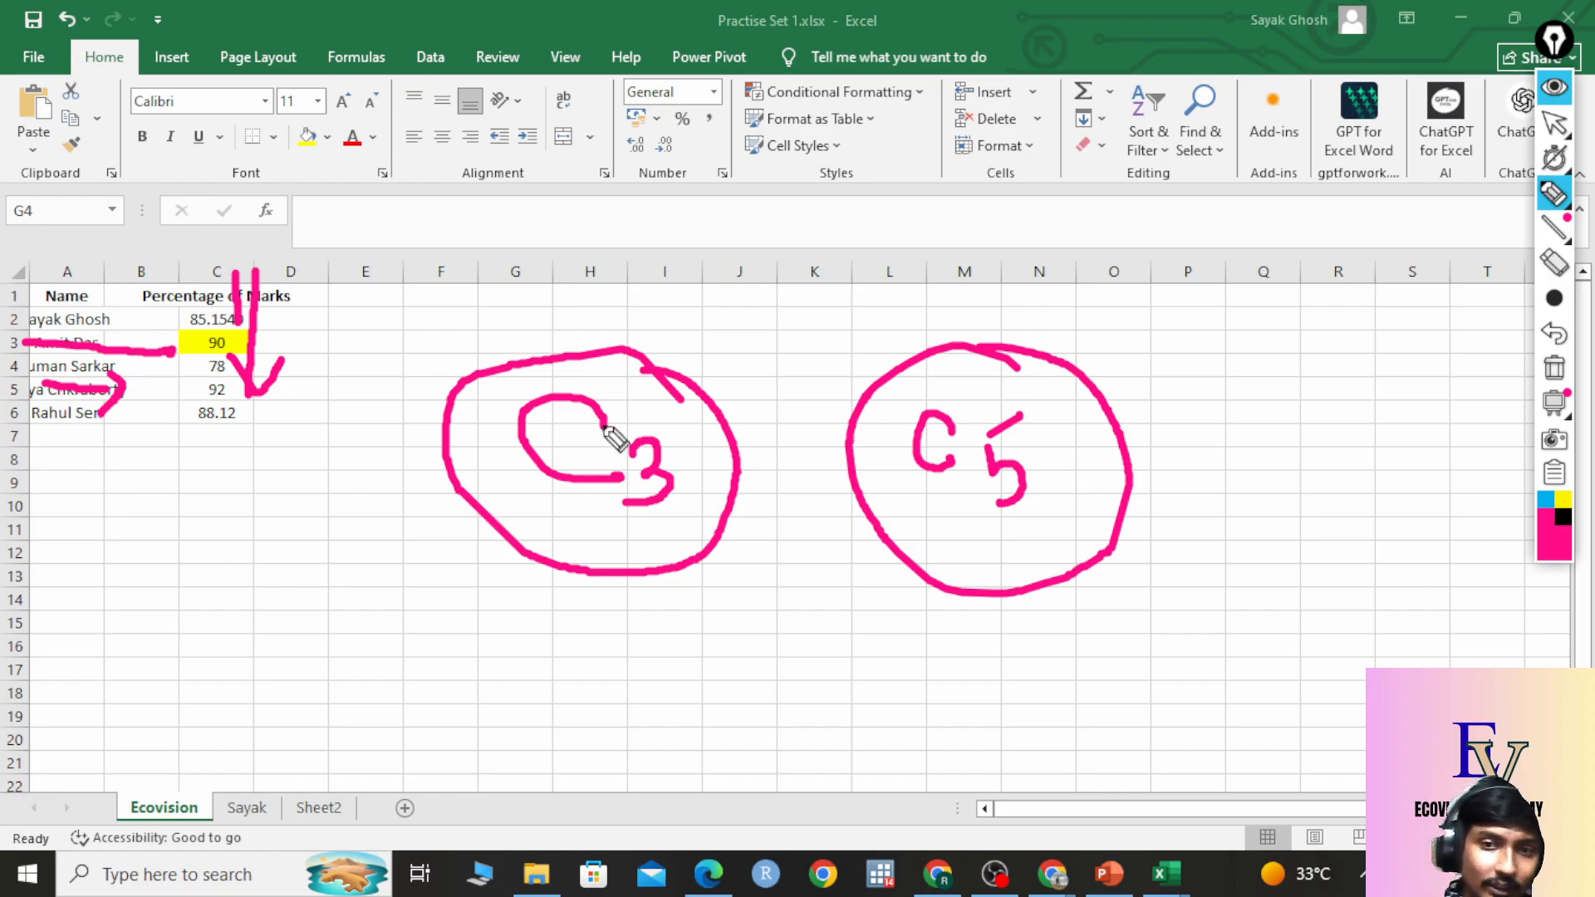
left_click(1554, 191)
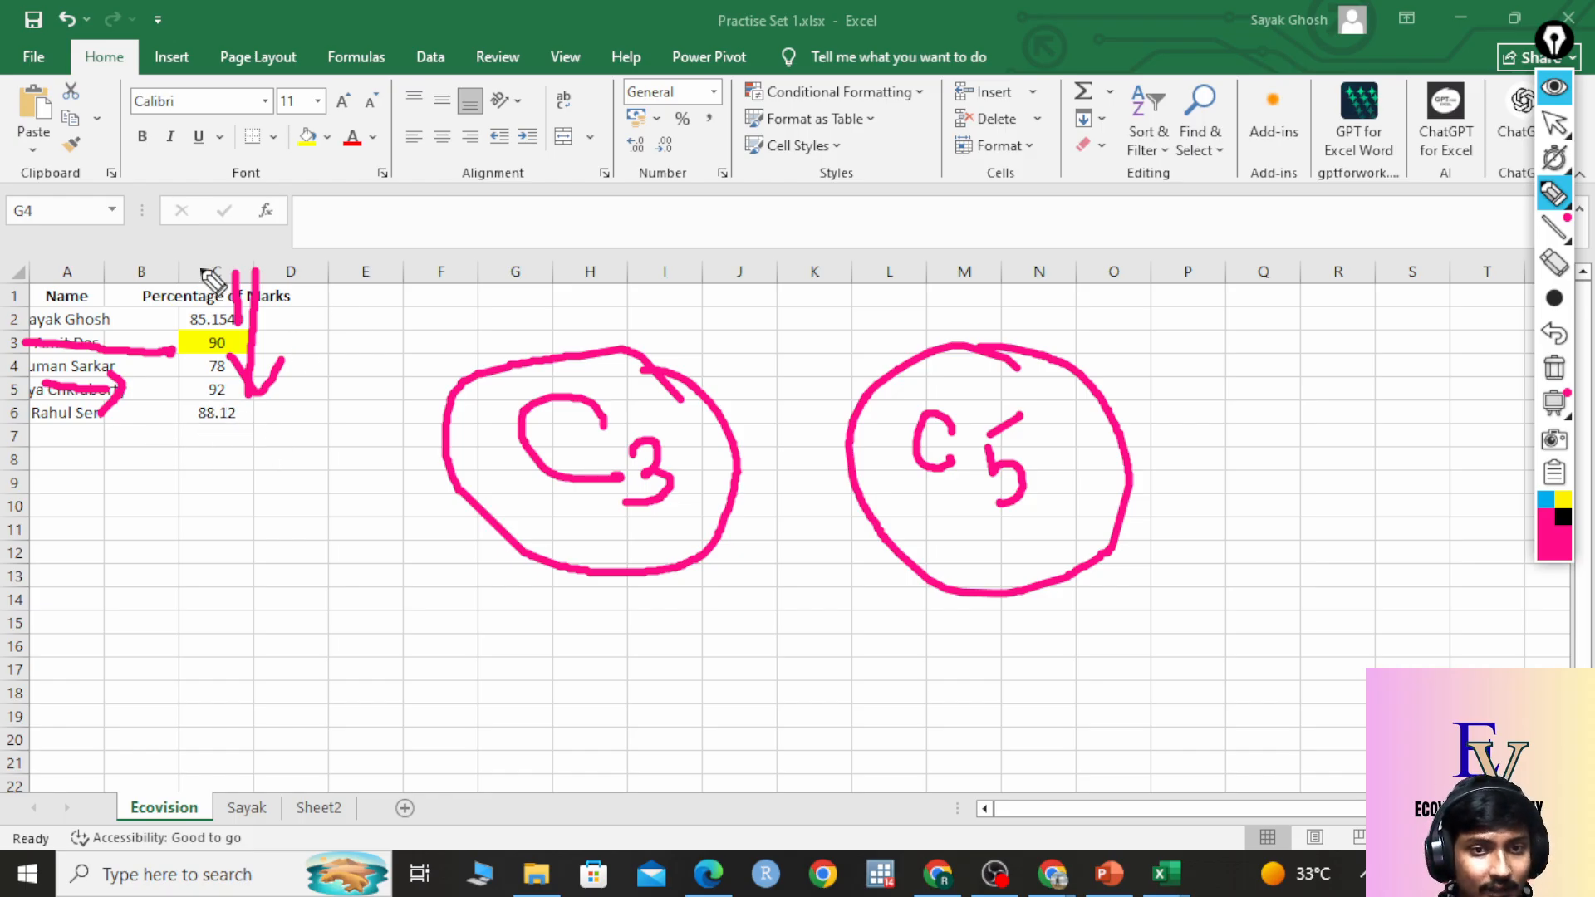
mouse_move(202, 268)
left_mouse_down()
mouse_move(212, 403)
mouse_move(239, 370)
left_mouse_up()
mouse_move(33, 414)
left_mouse_down()
mouse_move(125, 413)
mouse_move(104, 452)
left_mouse_up()
left_click(221, 428)
left_click_drag(222, 429, 239, 497)
left_click_drag(193, 478, 264, 451)
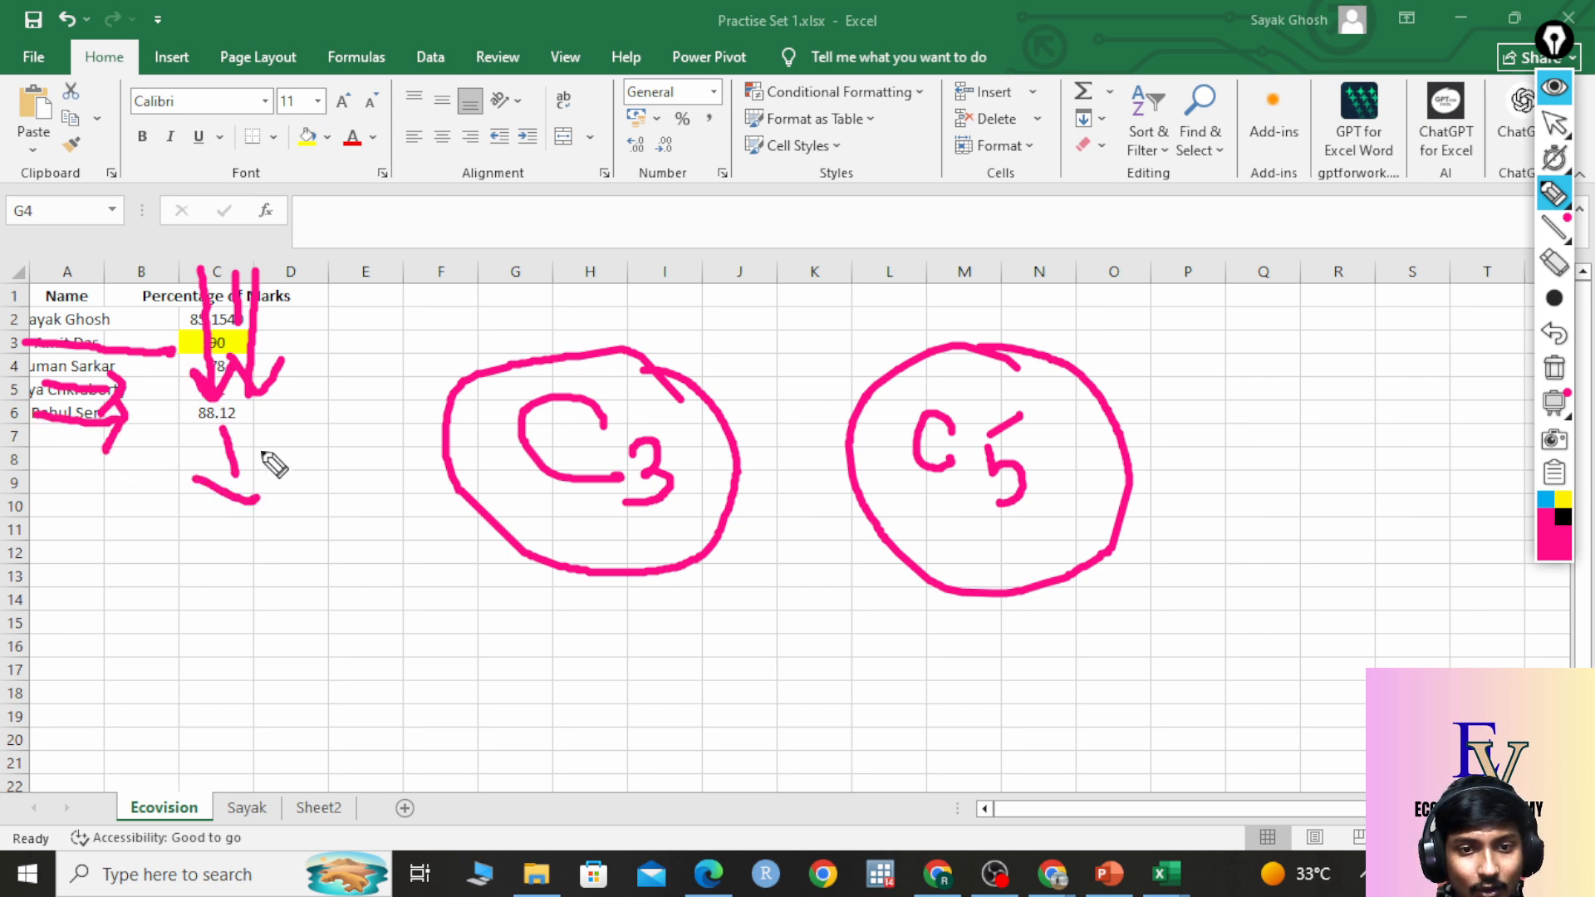
mouse_move(268, 572)
left_mouse_down()
mouse_move(264, 625)
mouse_move(292, 631)
left_mouse_up()
mouse_move(332, 505)
left_mouse_down()
mouse_move(440, 605)
mouse_move(253, 444)
left_mouse_up()
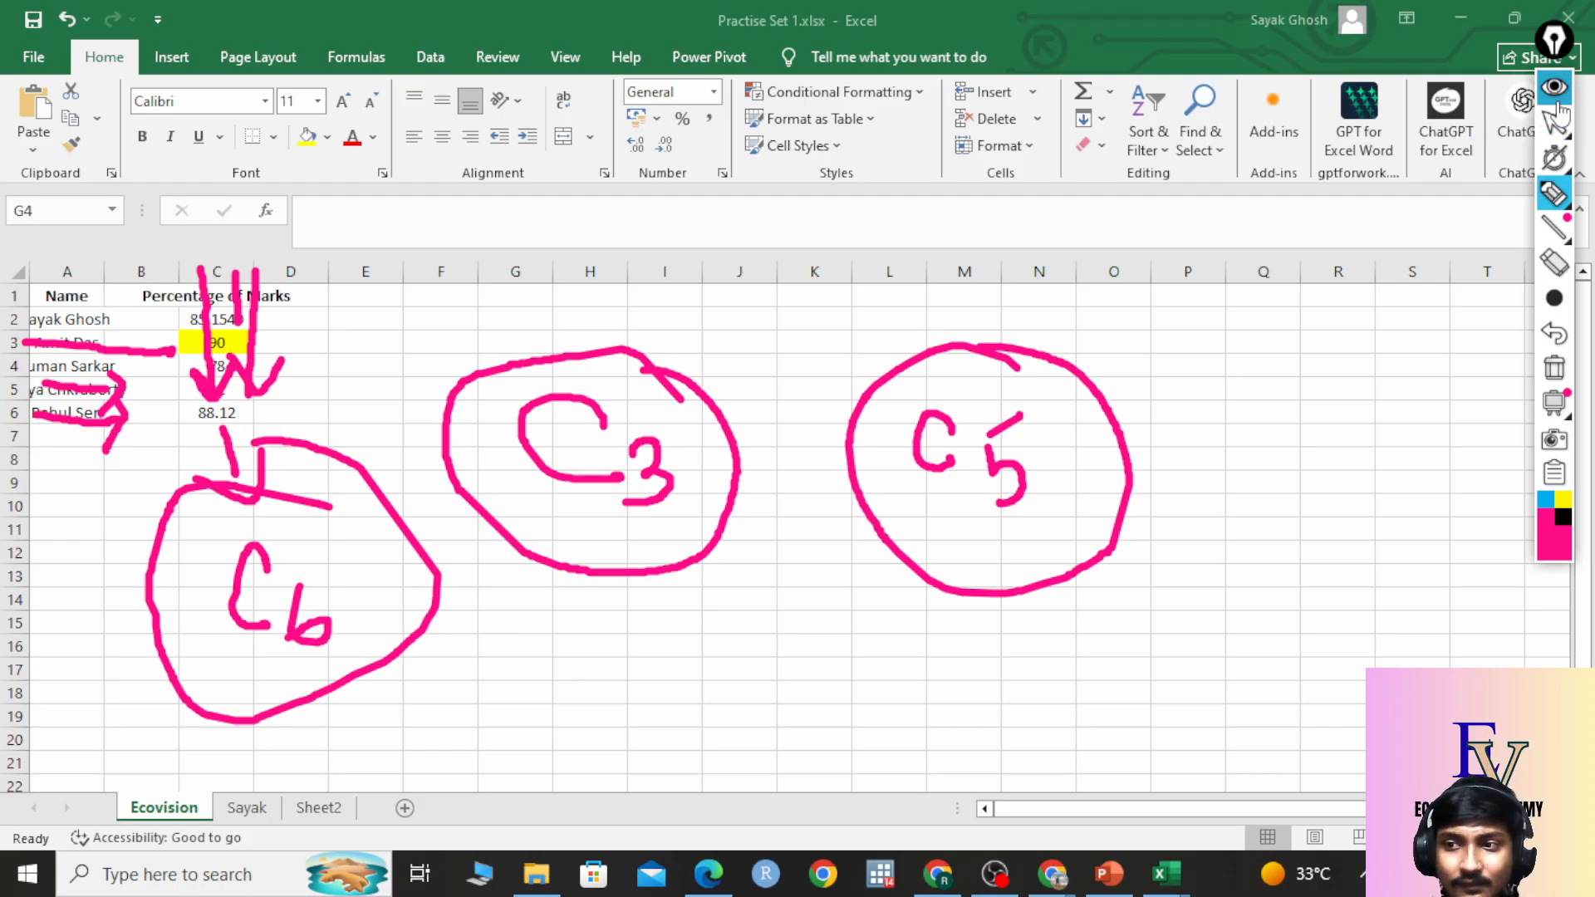
left_click(1554, 368)
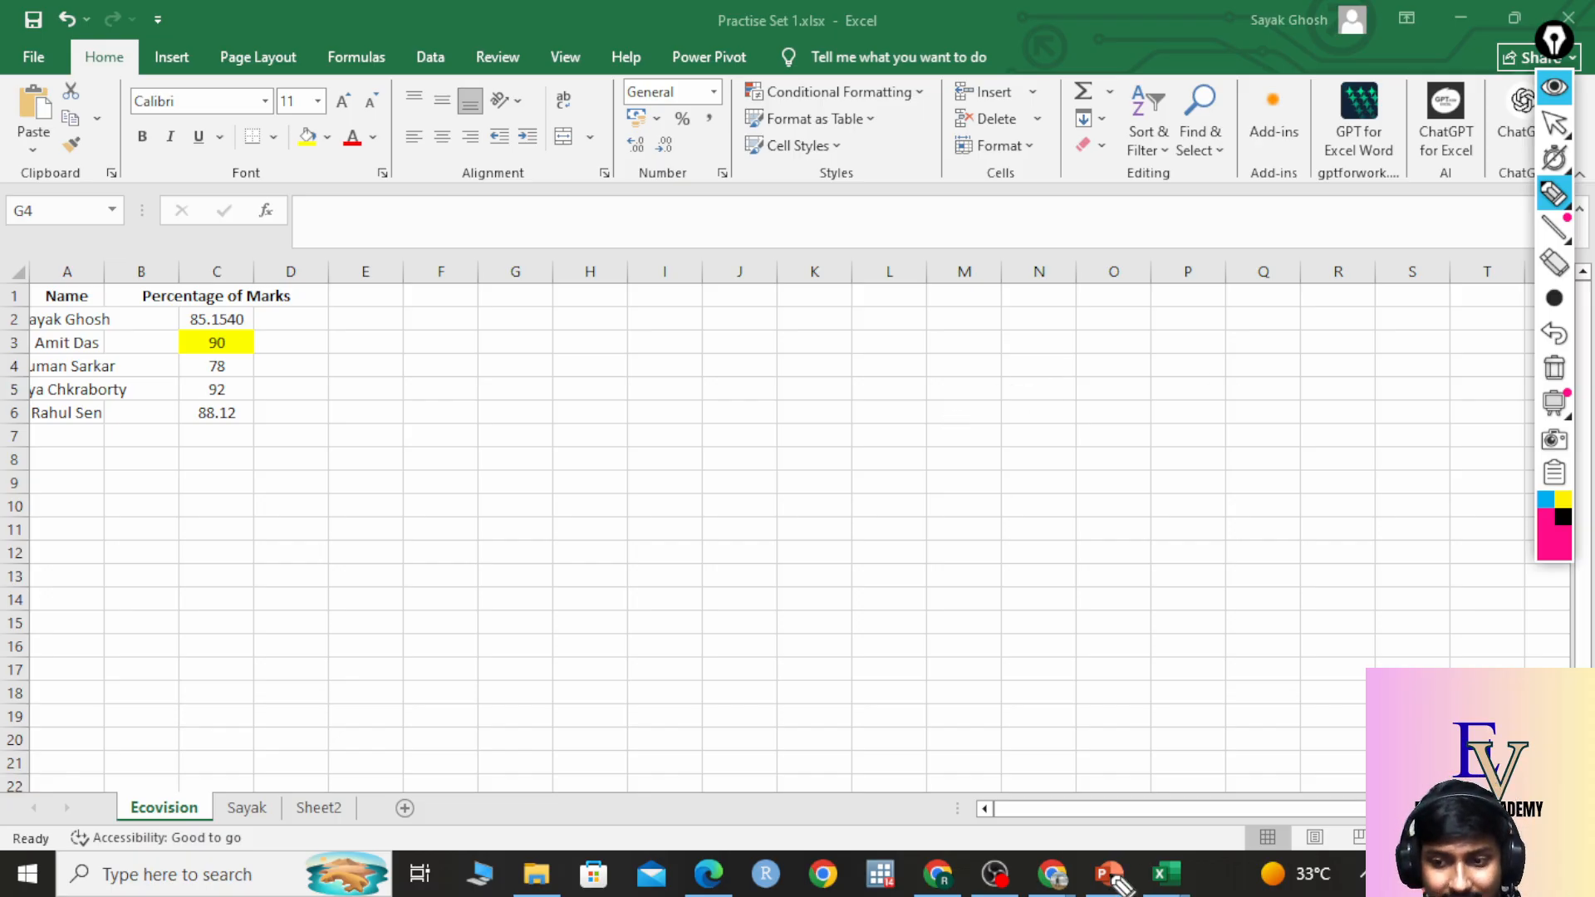
left_click(1577, 182)
left_click(1557, 125)
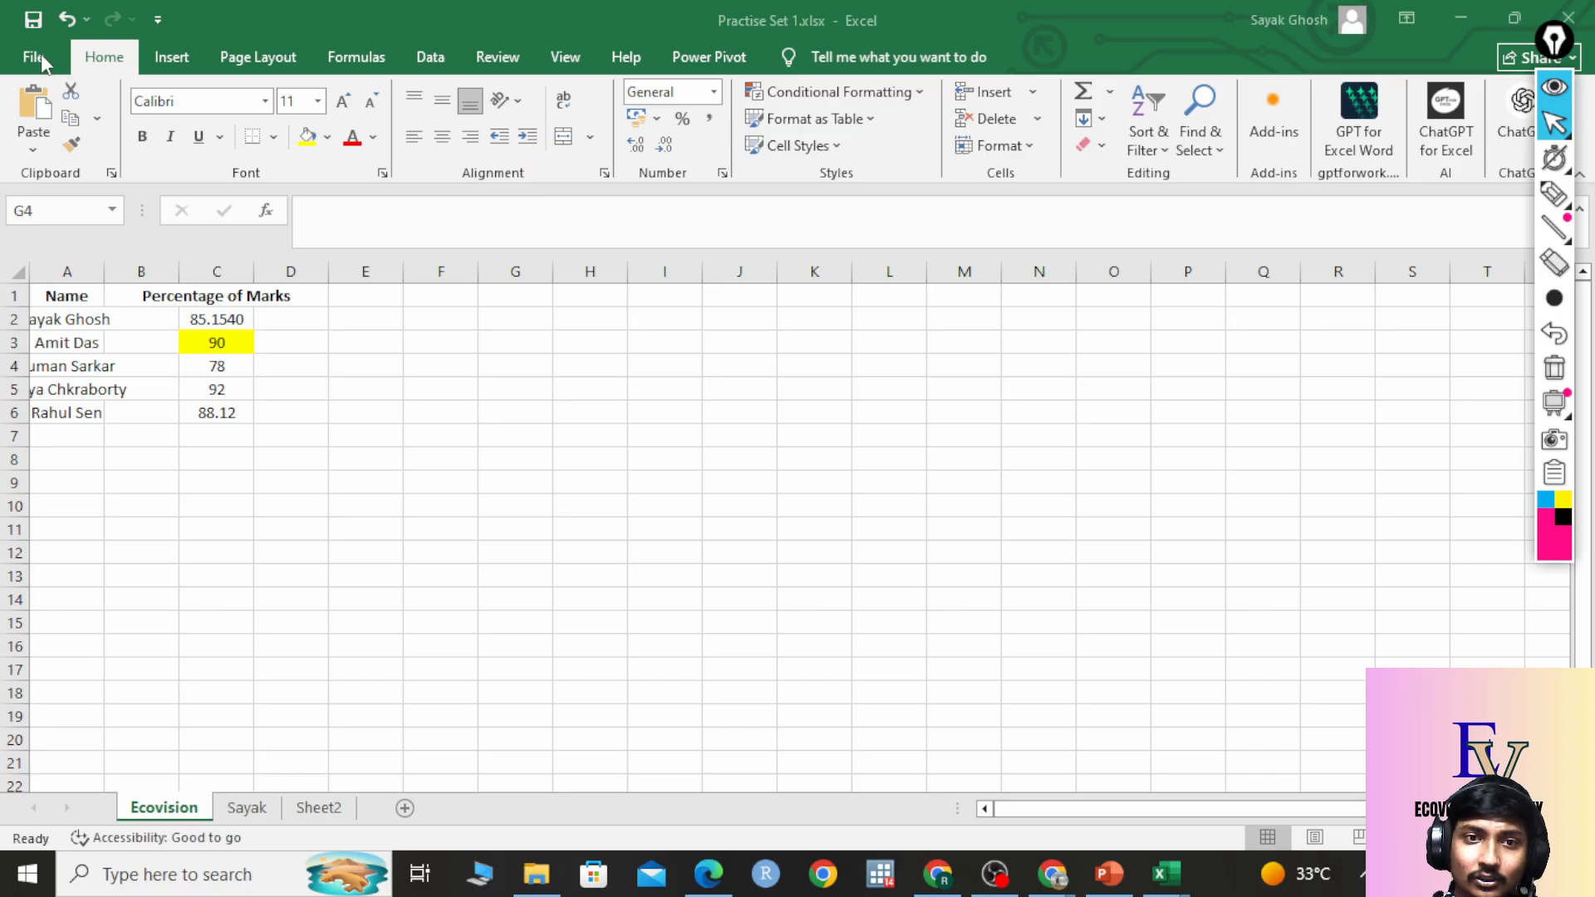
left_click(64, 57)
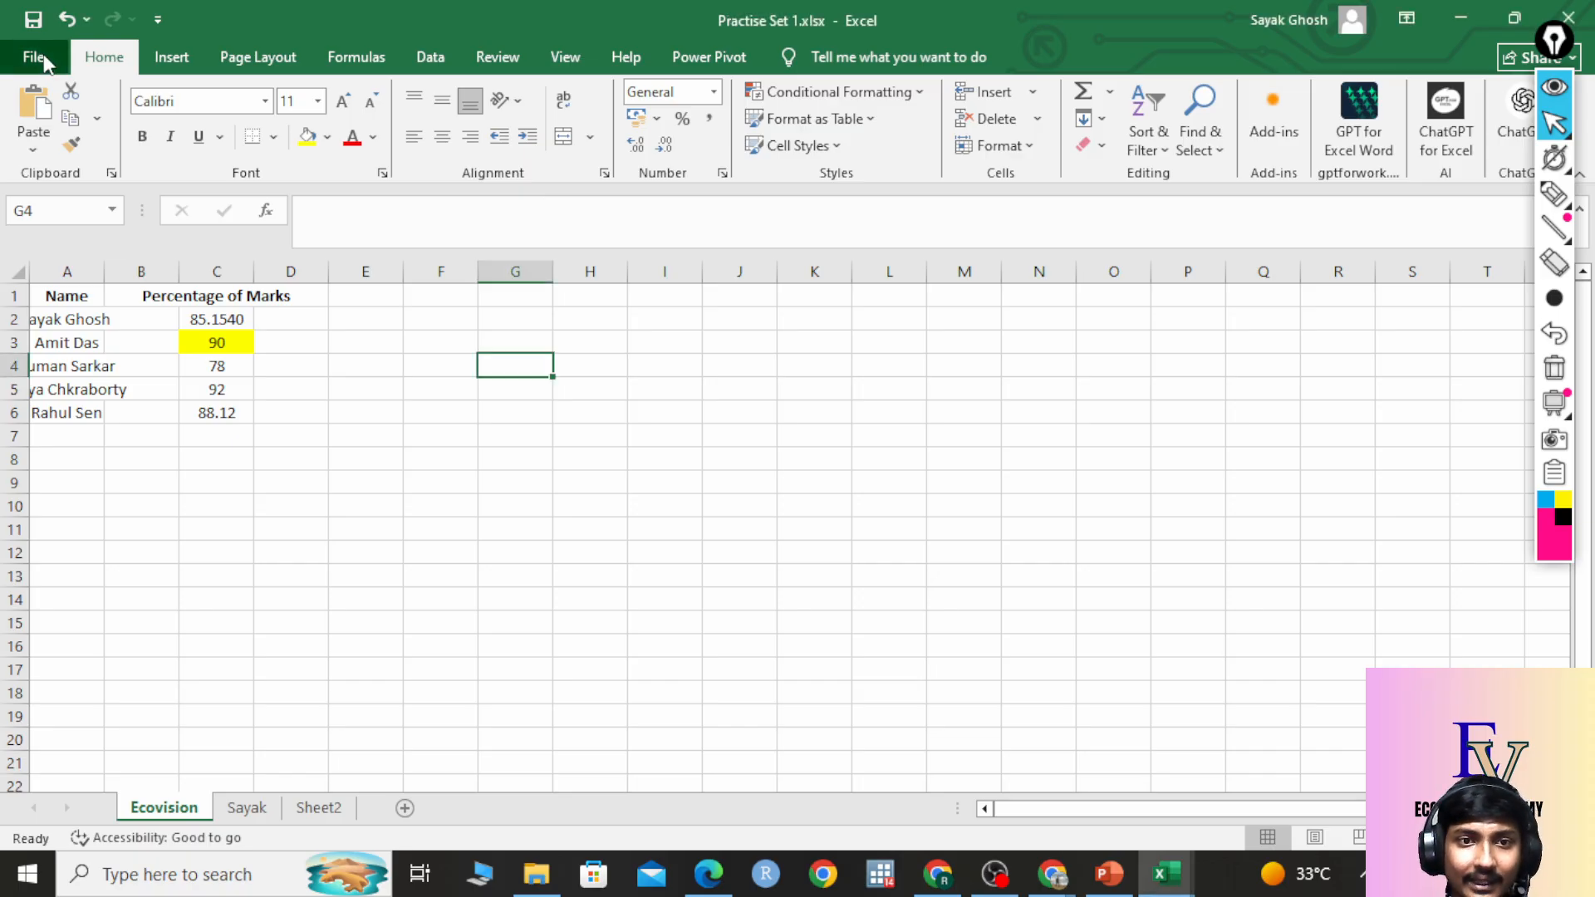
left_click(45, 63)
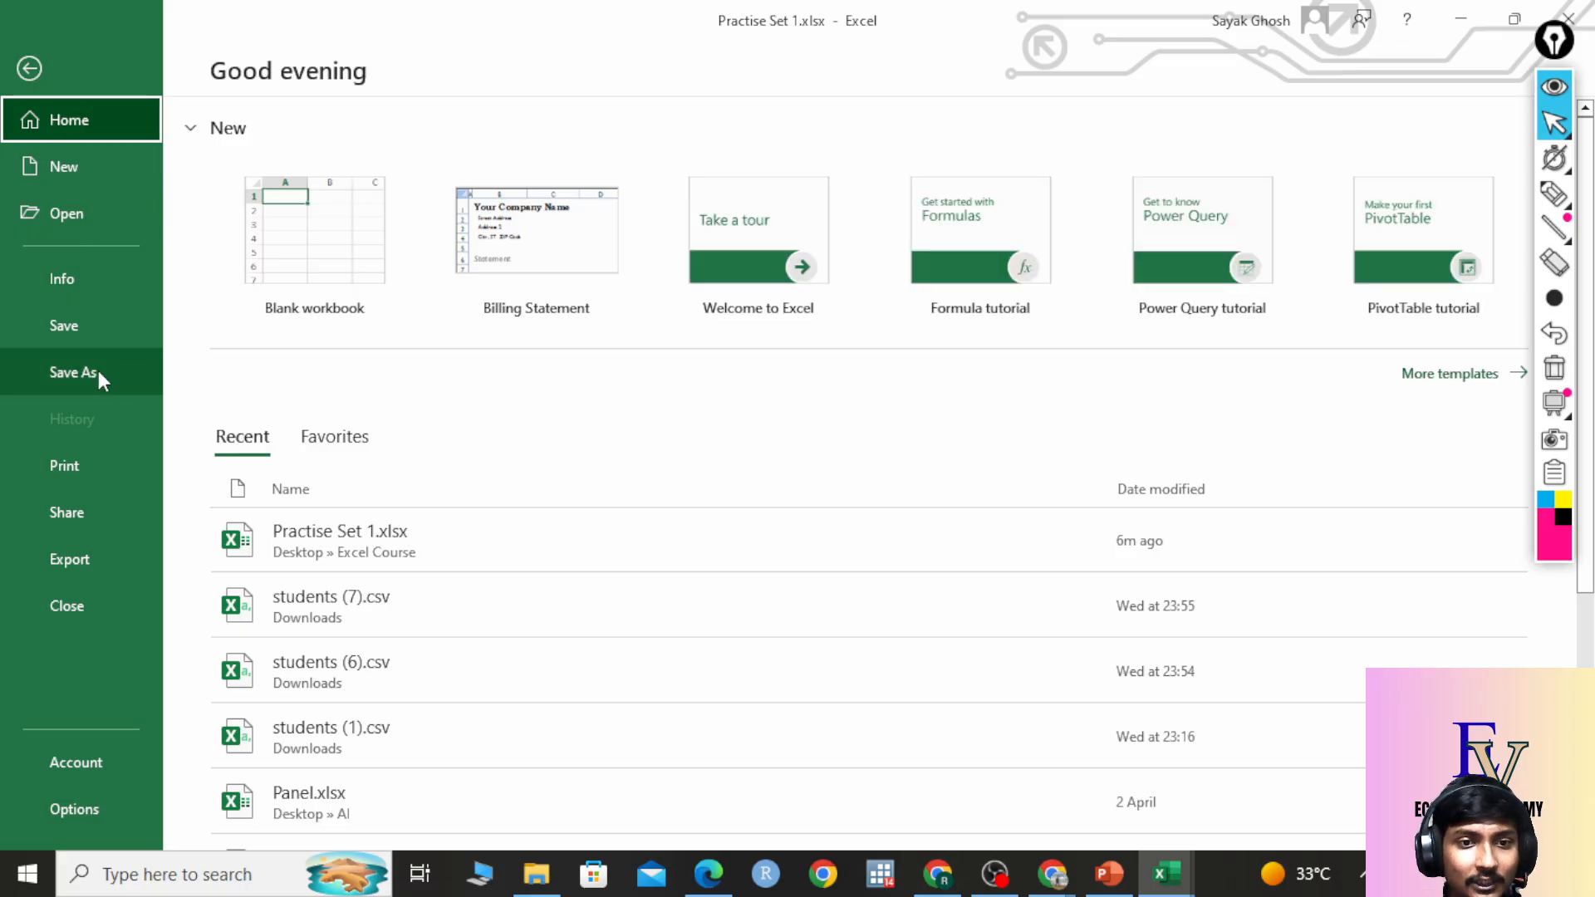
left_click(98, 370)
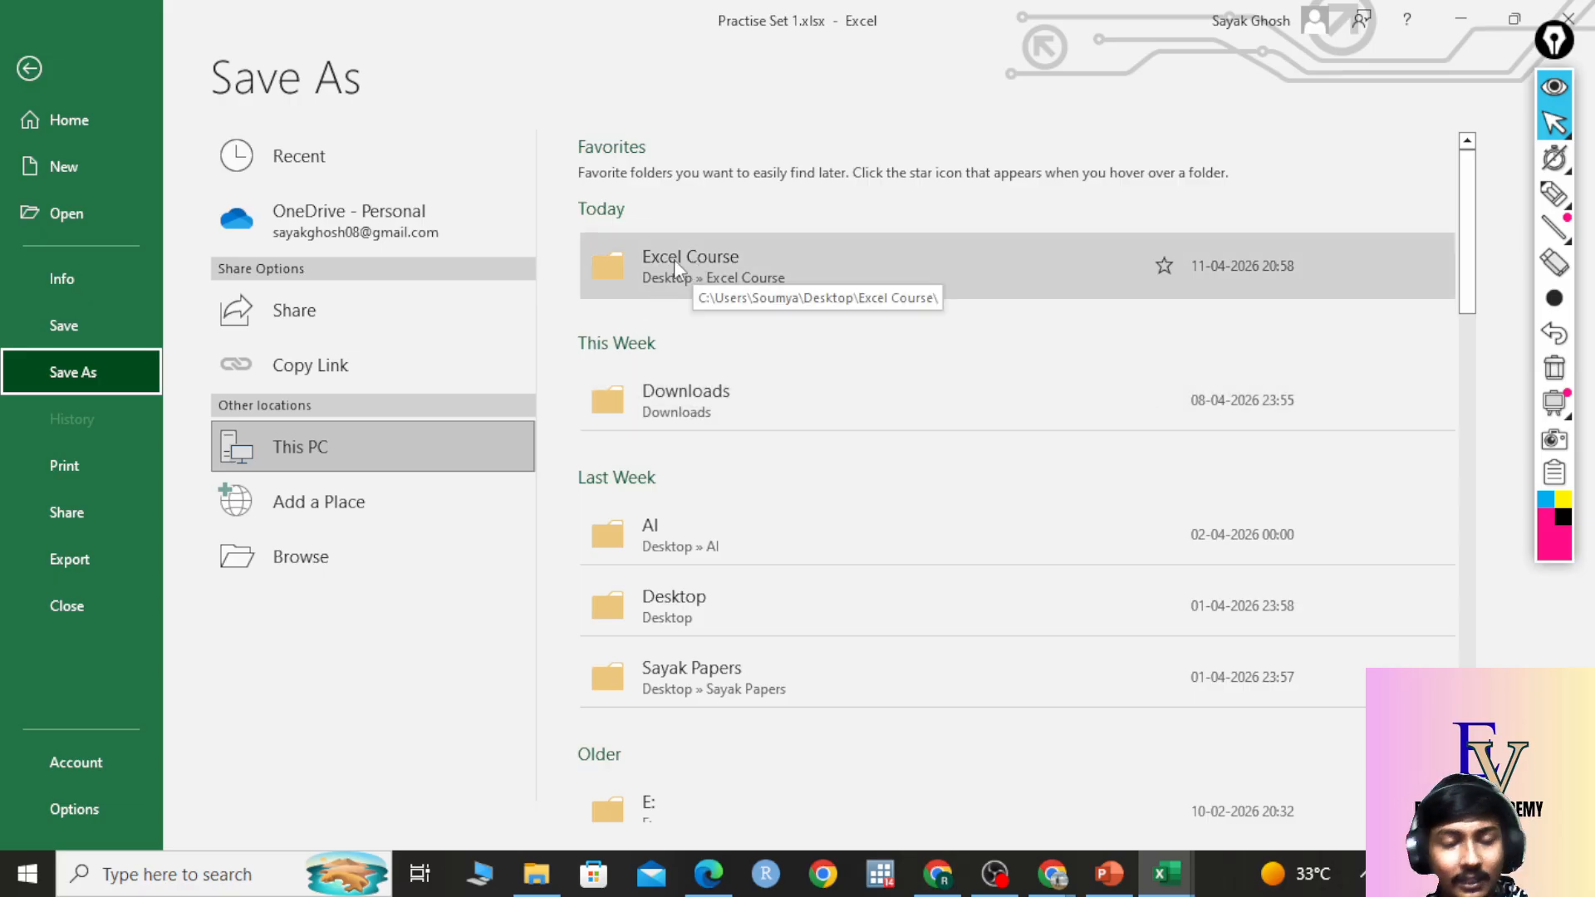
left_click(67, 72)
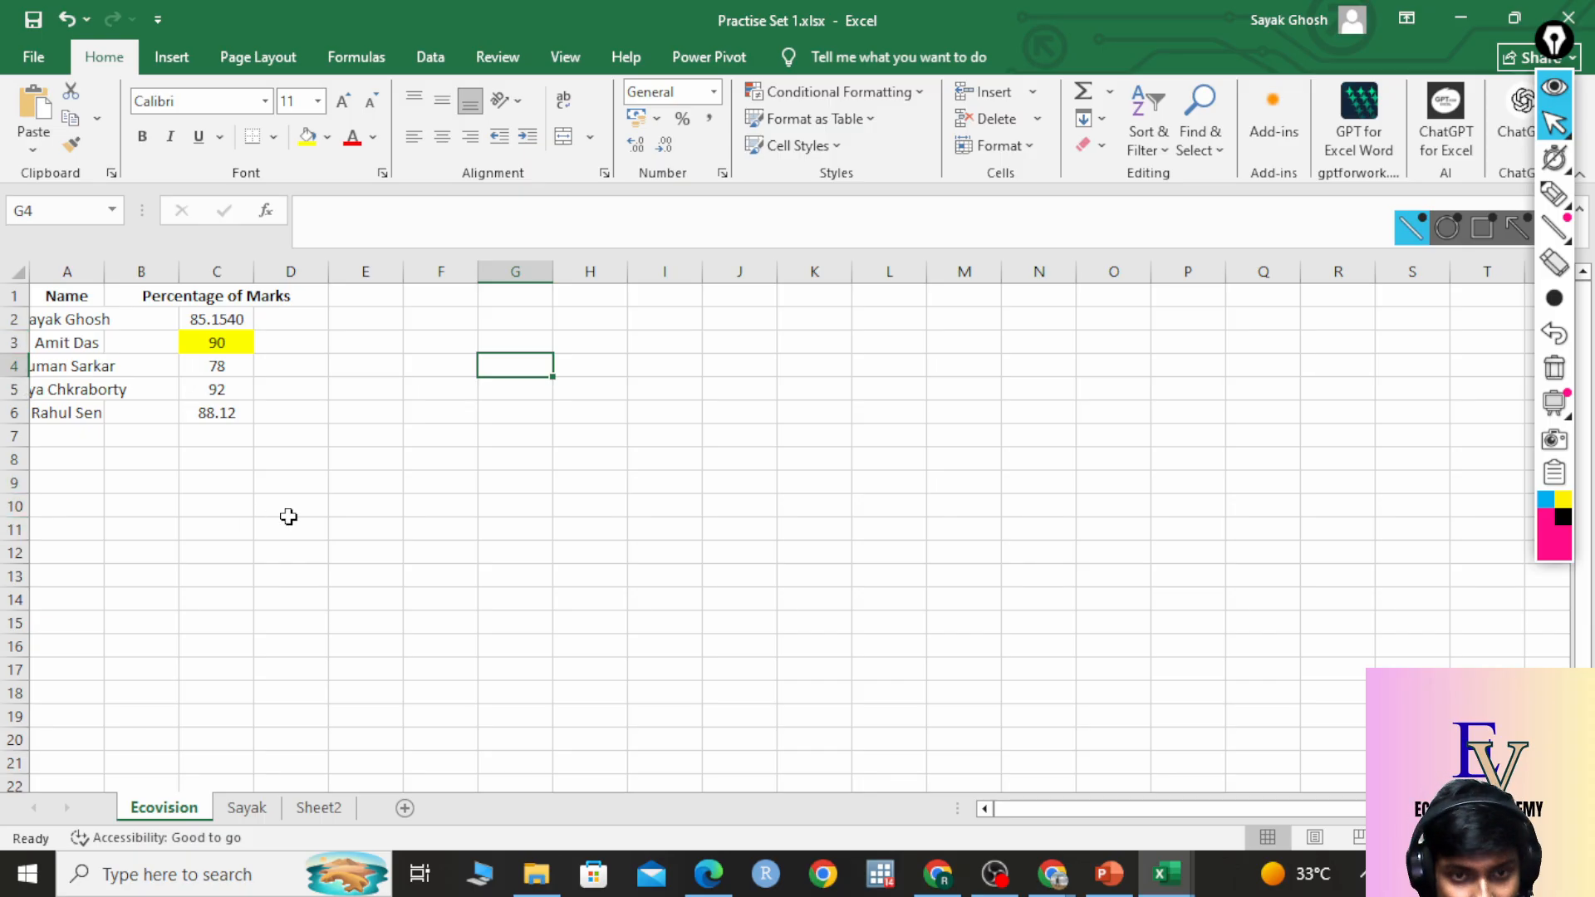
left_click(240, 344)
left_click(1554, 194)
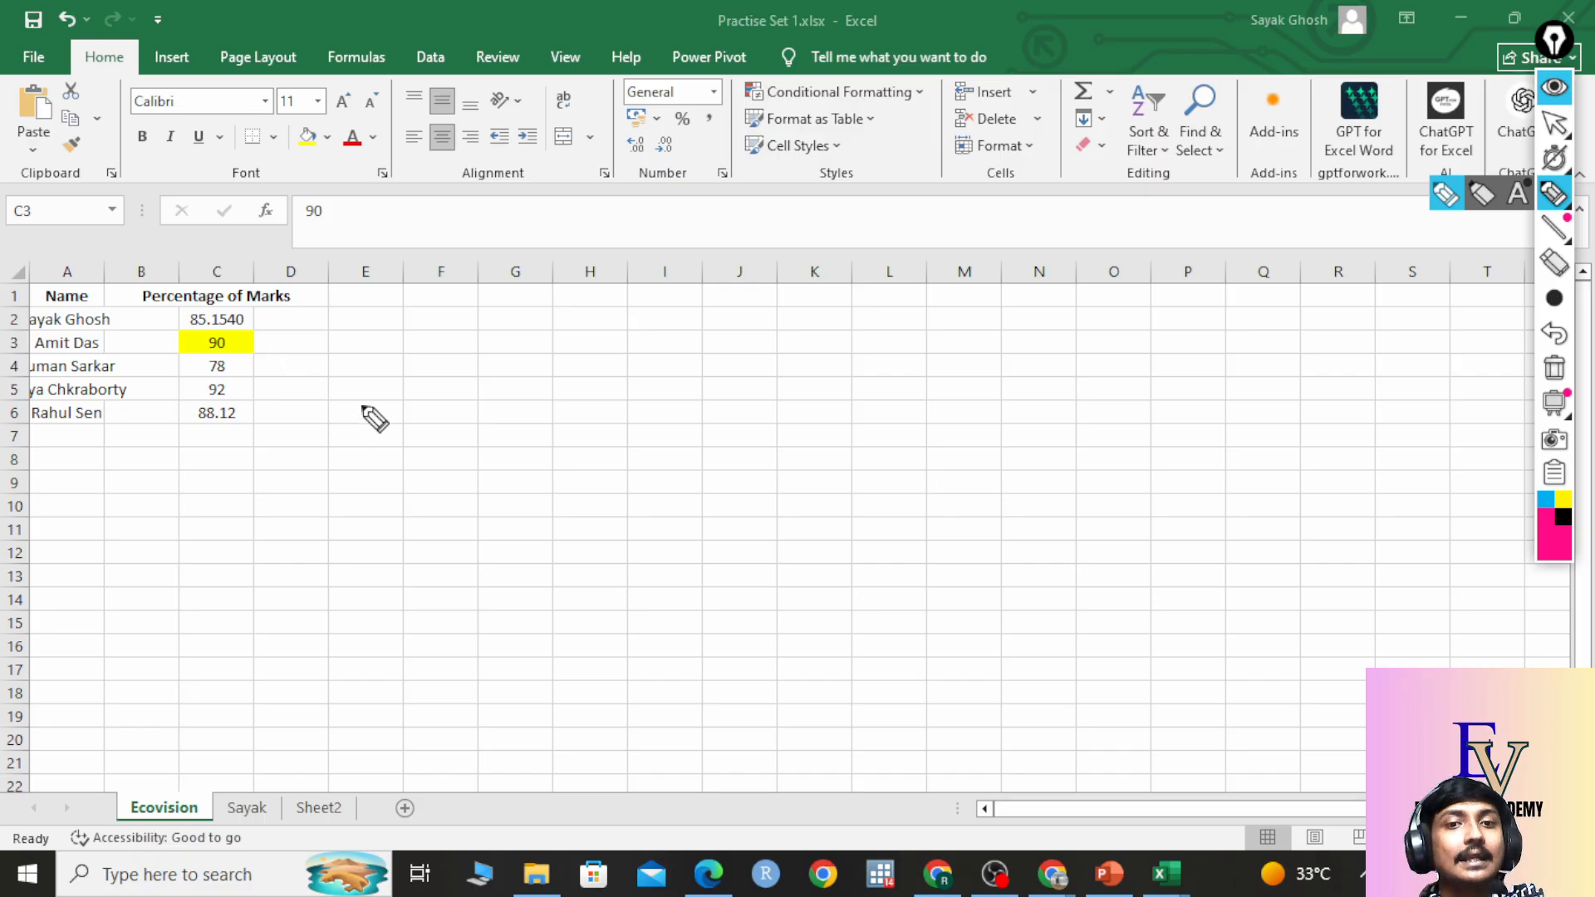
mouse_move(38, 342)
left_mouse_down()
mouse_move(83, 343)
mouse_move(89, 359)
left_mouse_up()
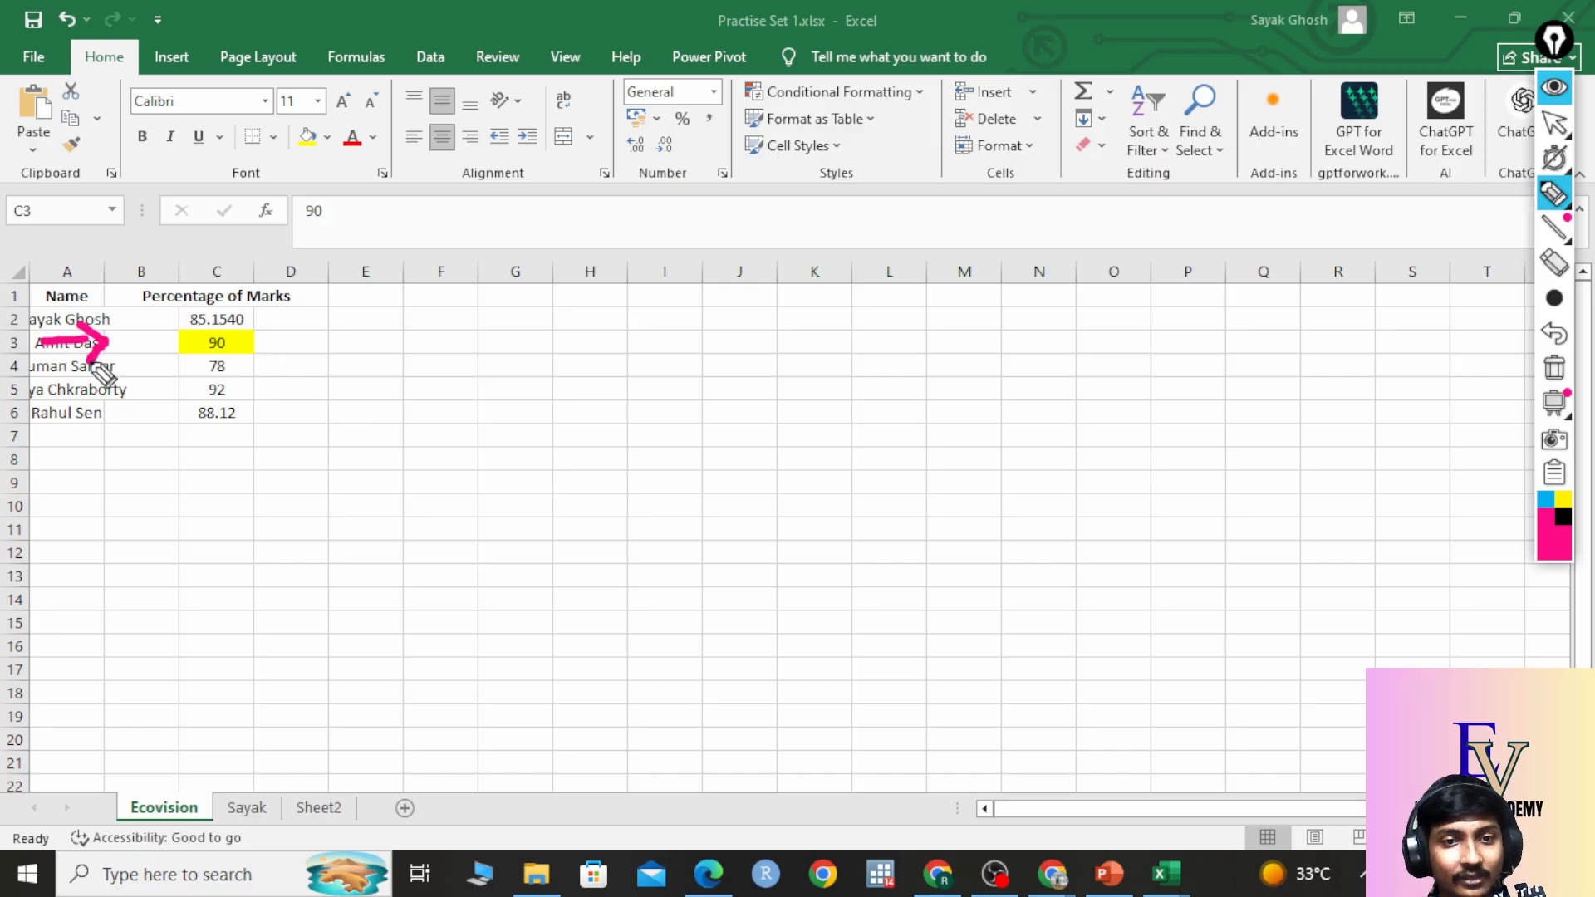
mouse_move(238, 267)
left_mouse_down()
mouse_move(238, 318)
mouse_move(259, 287)
left_mouse_up()
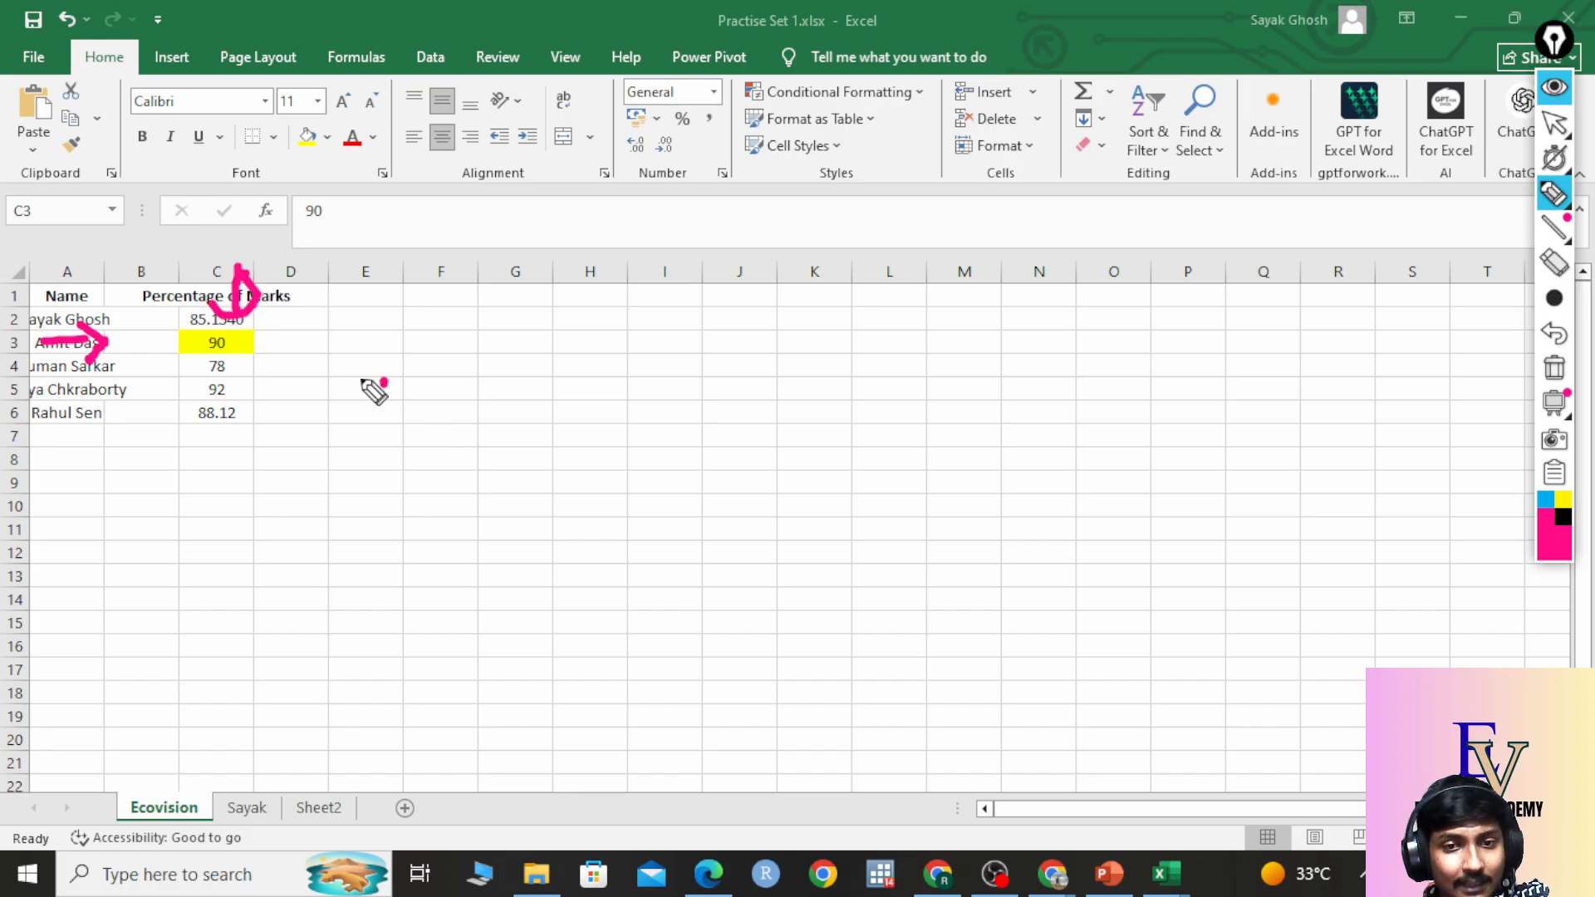
mouse_move(386, 382)
left_mouse_down()
mouse_move(378, 447)
mouse_move(422, 480)
left_mouse_up()
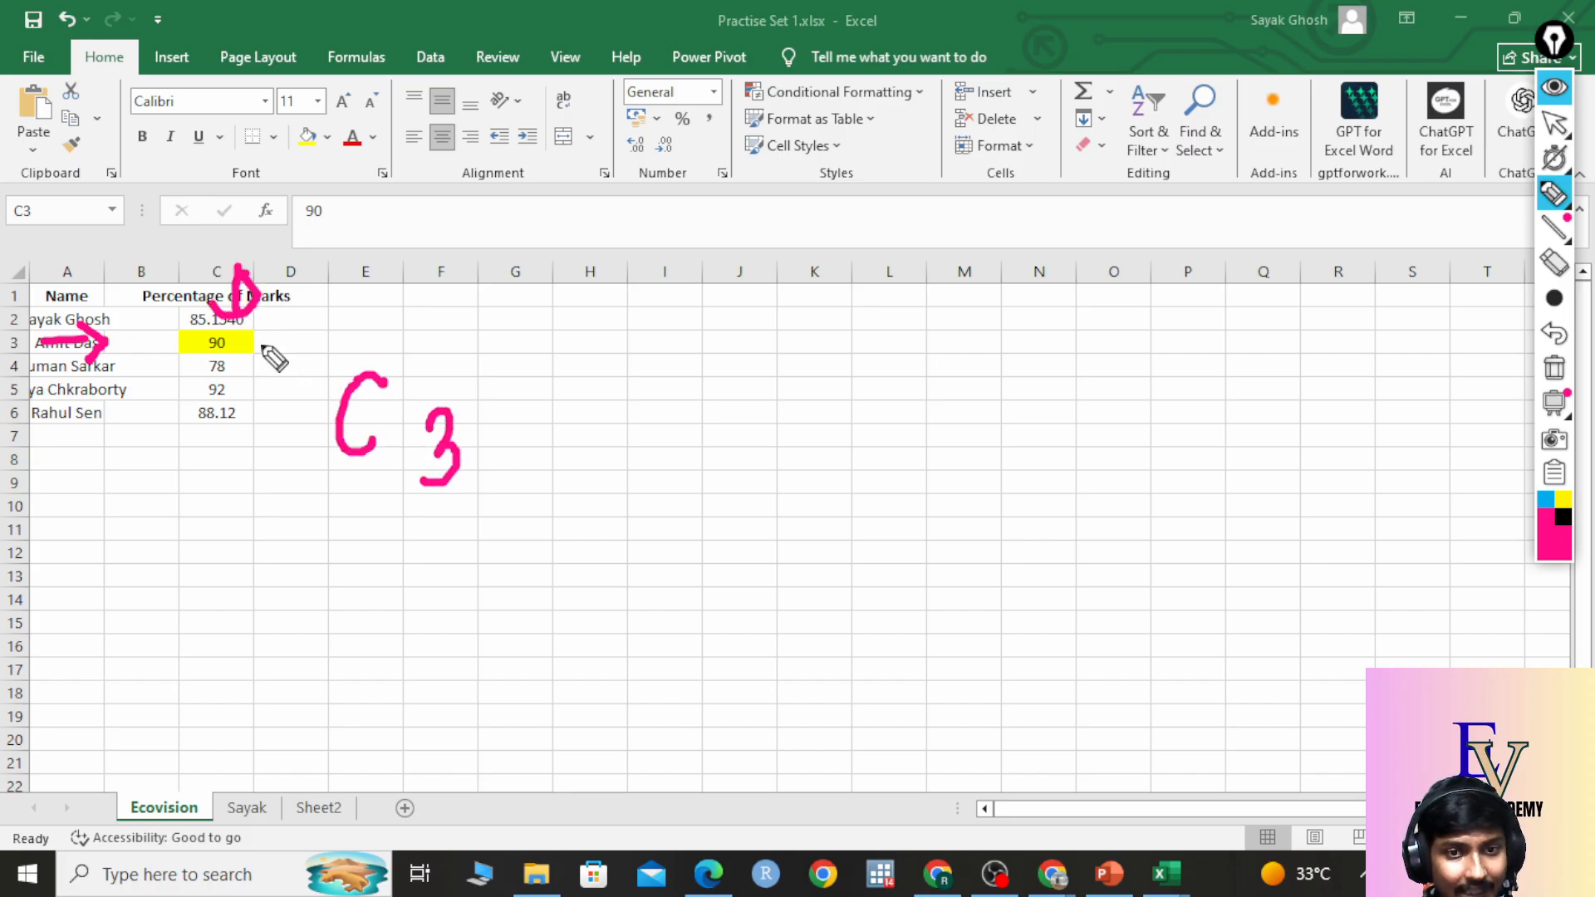
left_click_drag(260, 343, 319, 404)
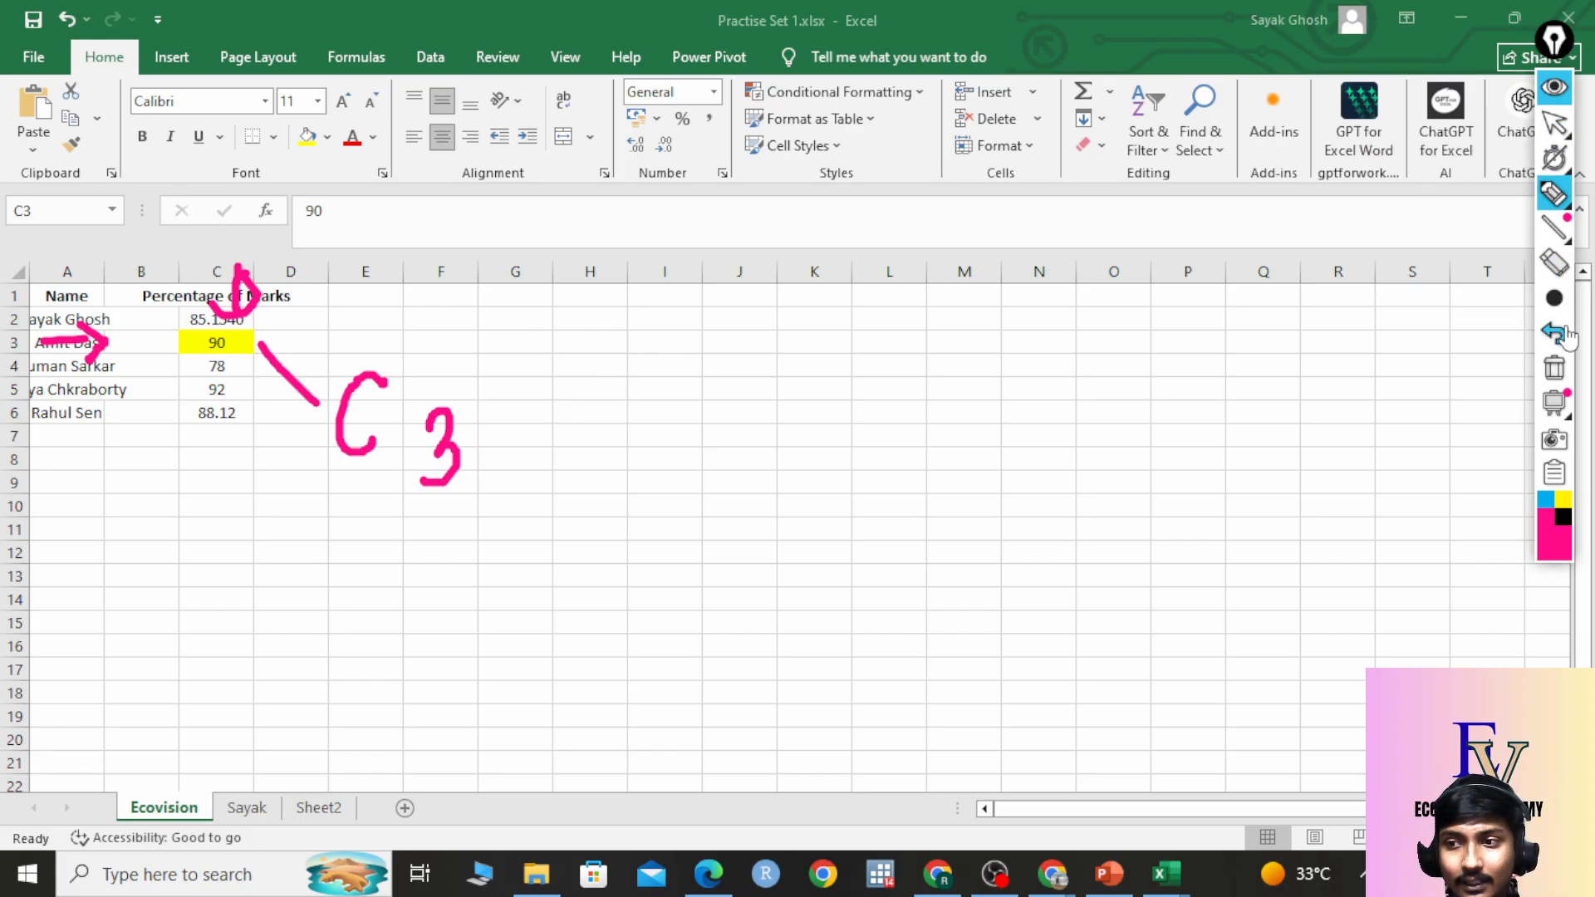
left_click(1570, 374)
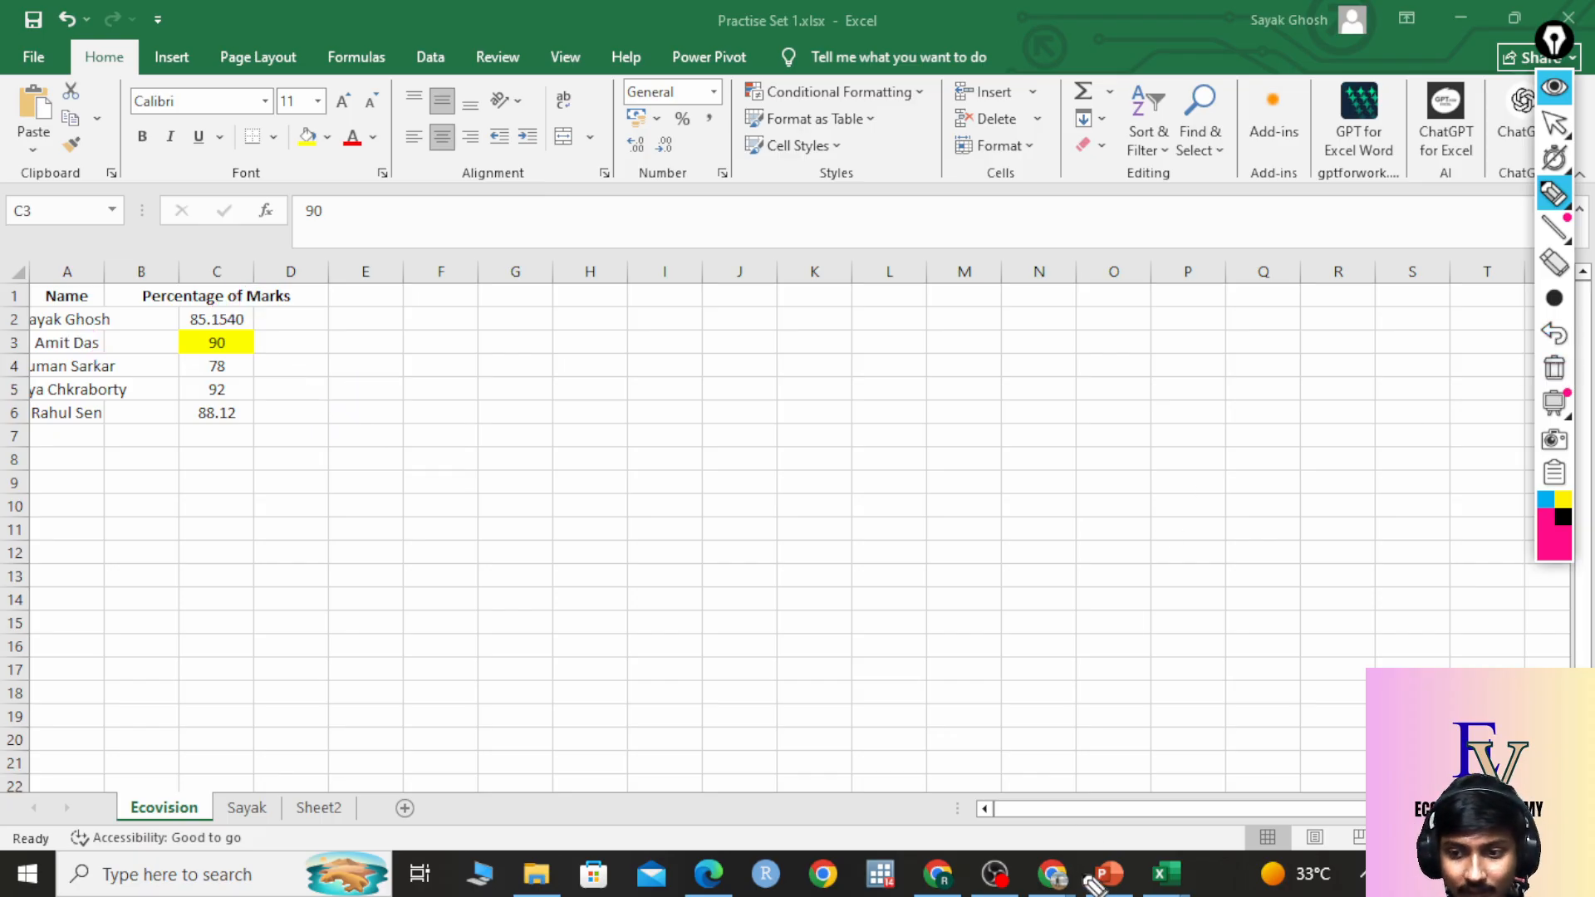
Close the Untitled spreadsheet tab and open the Section 2 Workbook & Data Entry Basics PDF.
mouse_move(1567, 171)
left_click(1554, 124)
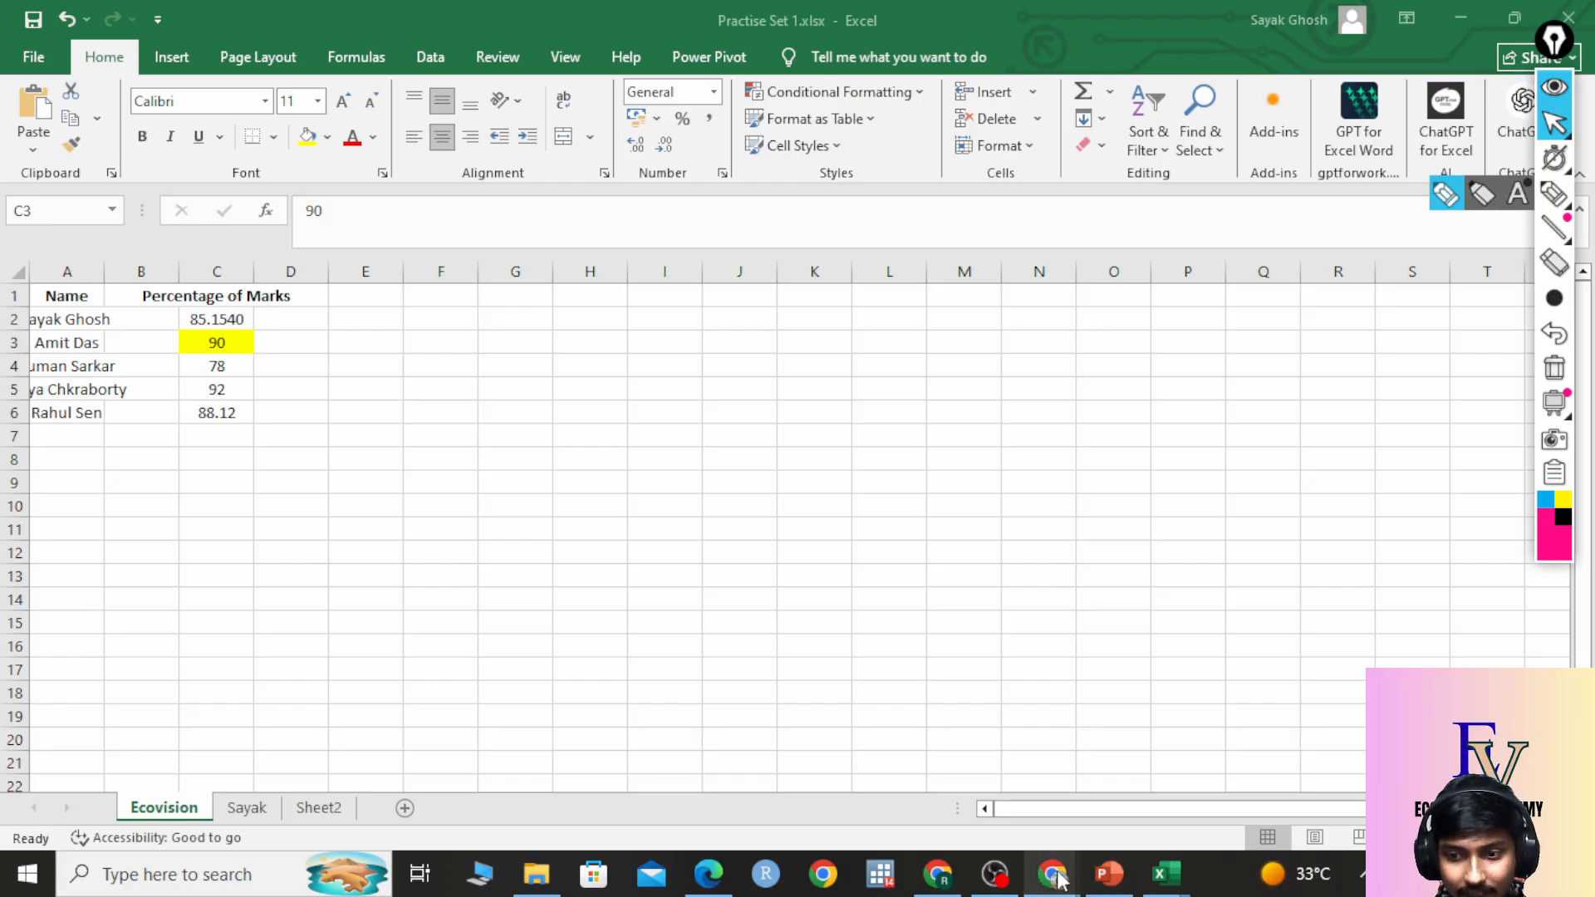
mouse_move(1057, 852)
left_click(989, 819)
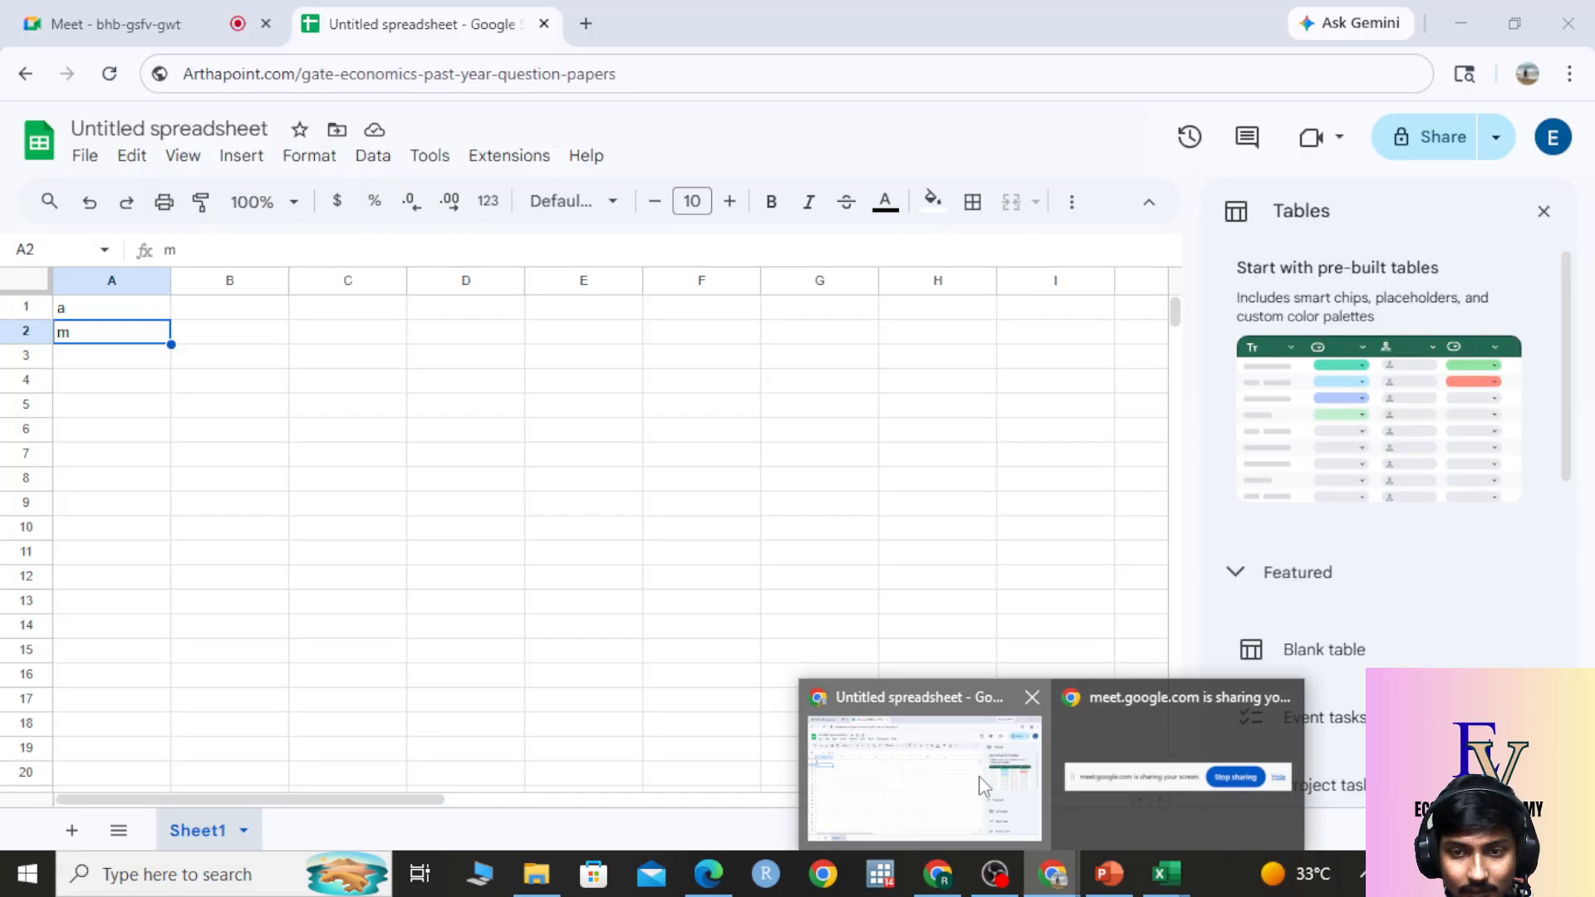
left_click(544, 24)
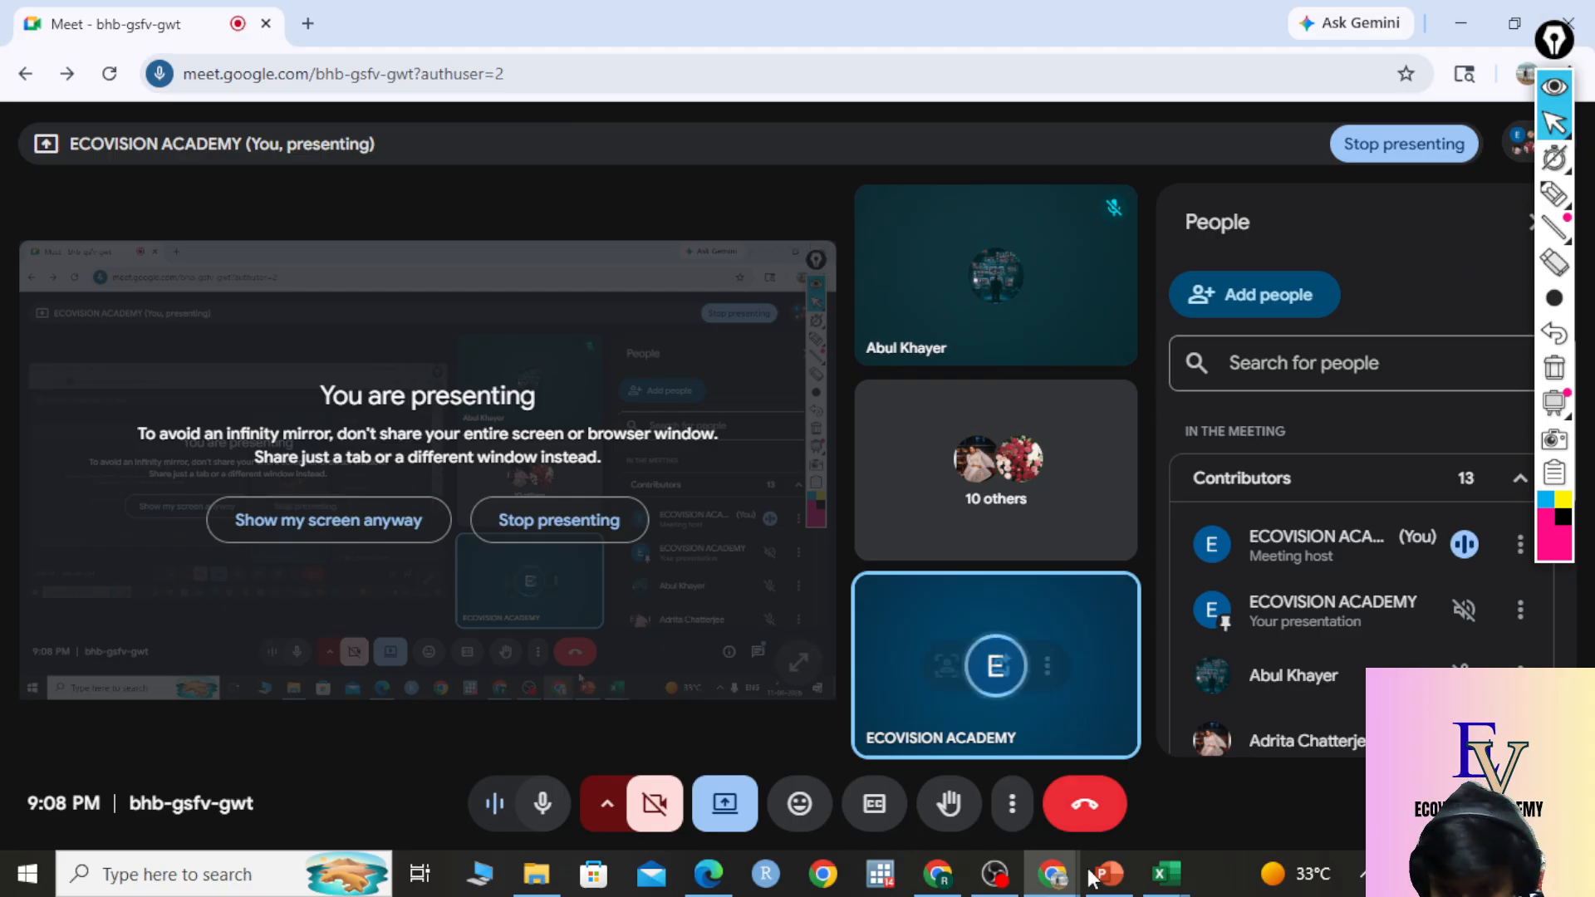
left_click(541, 891)
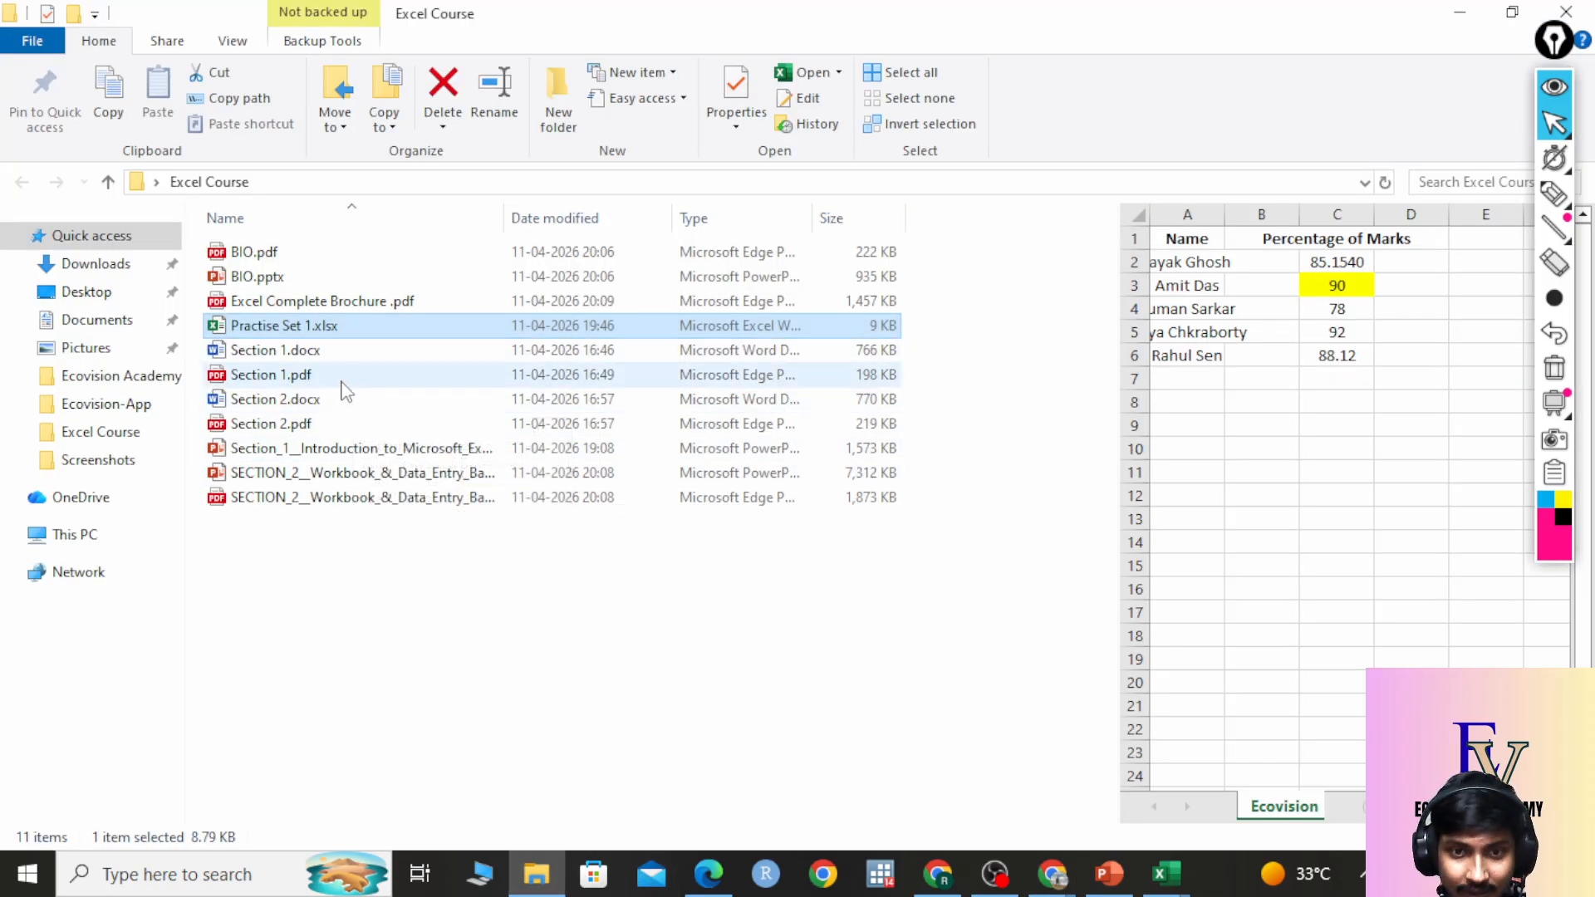
double_click(325, 497)
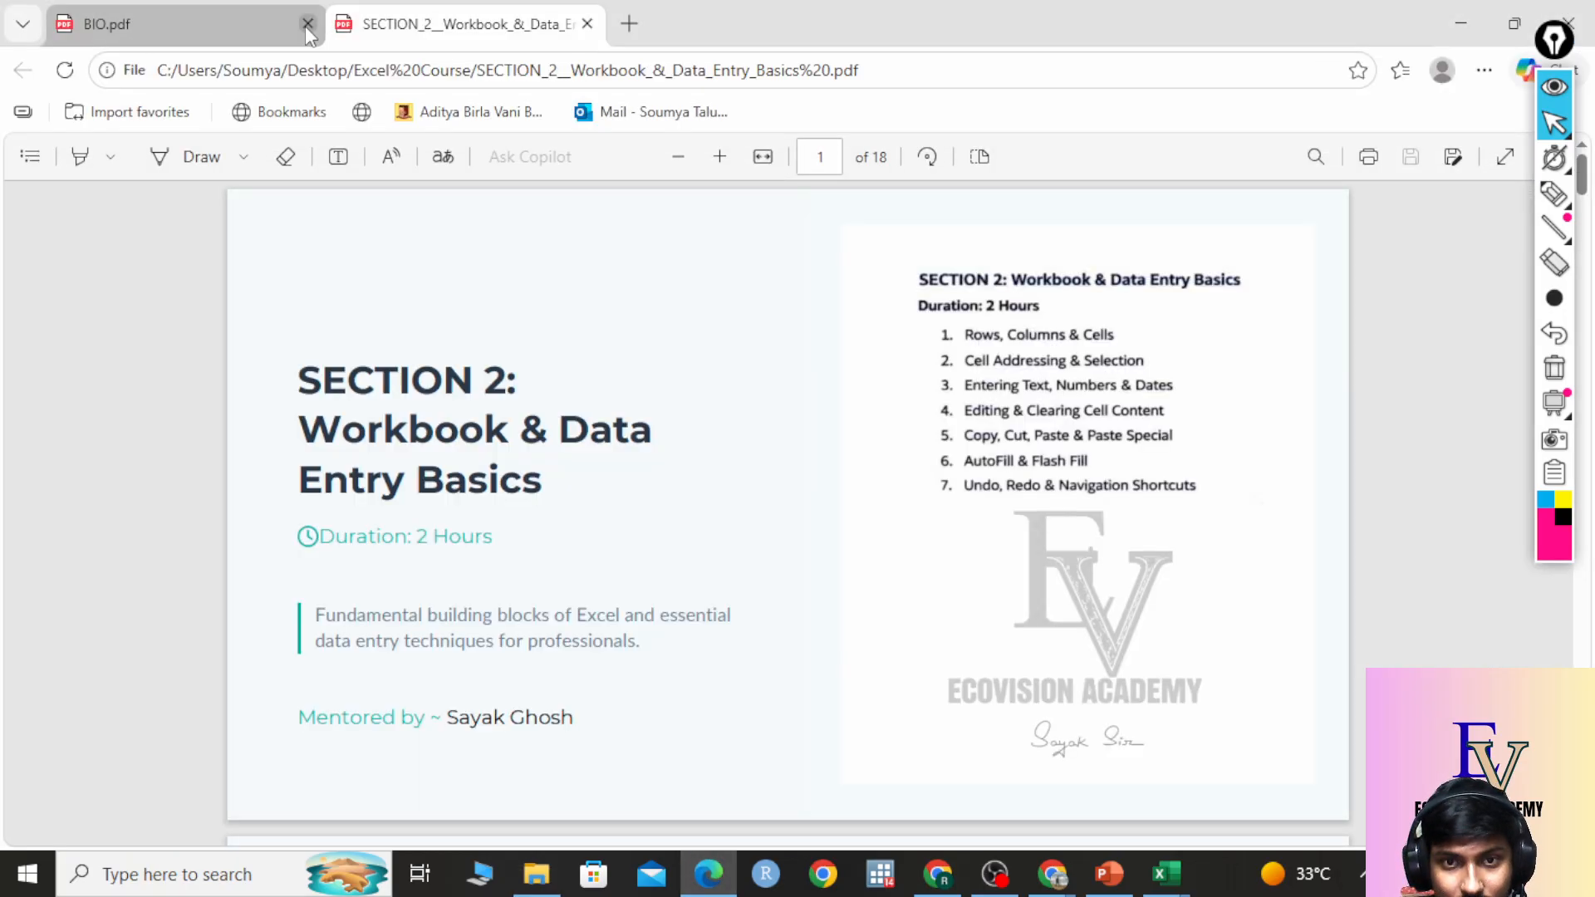
Close BIO.pdf, scroll the Section 2 PDF to Rows, Columns & Cells, then return to Practise Set 1.
left_click(307, 24)
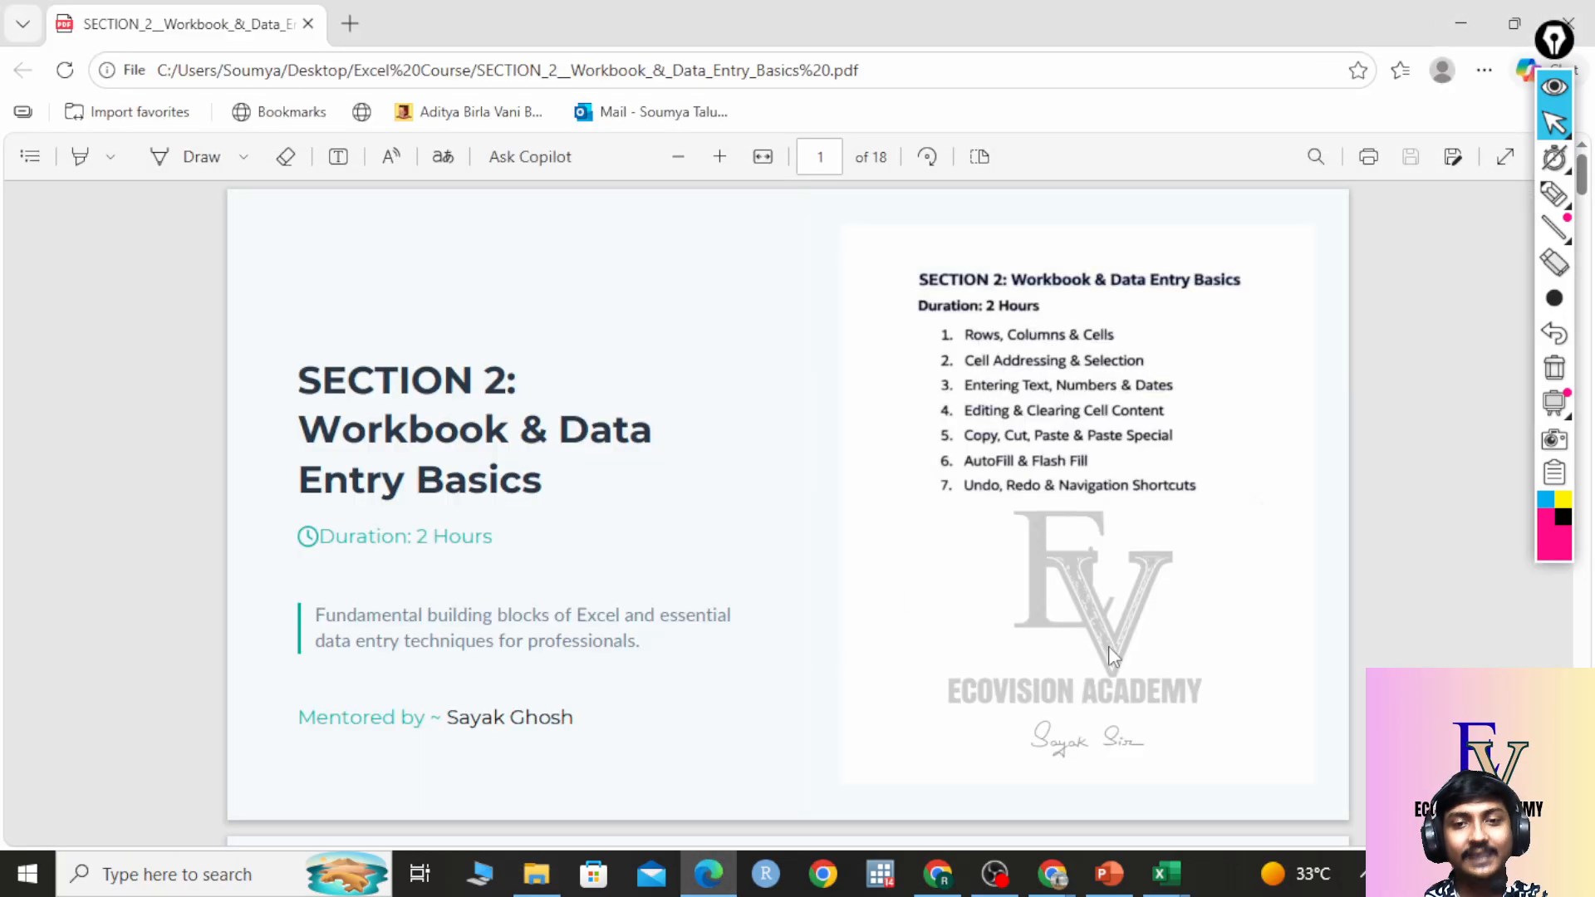
scroll(835, 671, "down", 1)
scroll(856, 664, "up", 1)
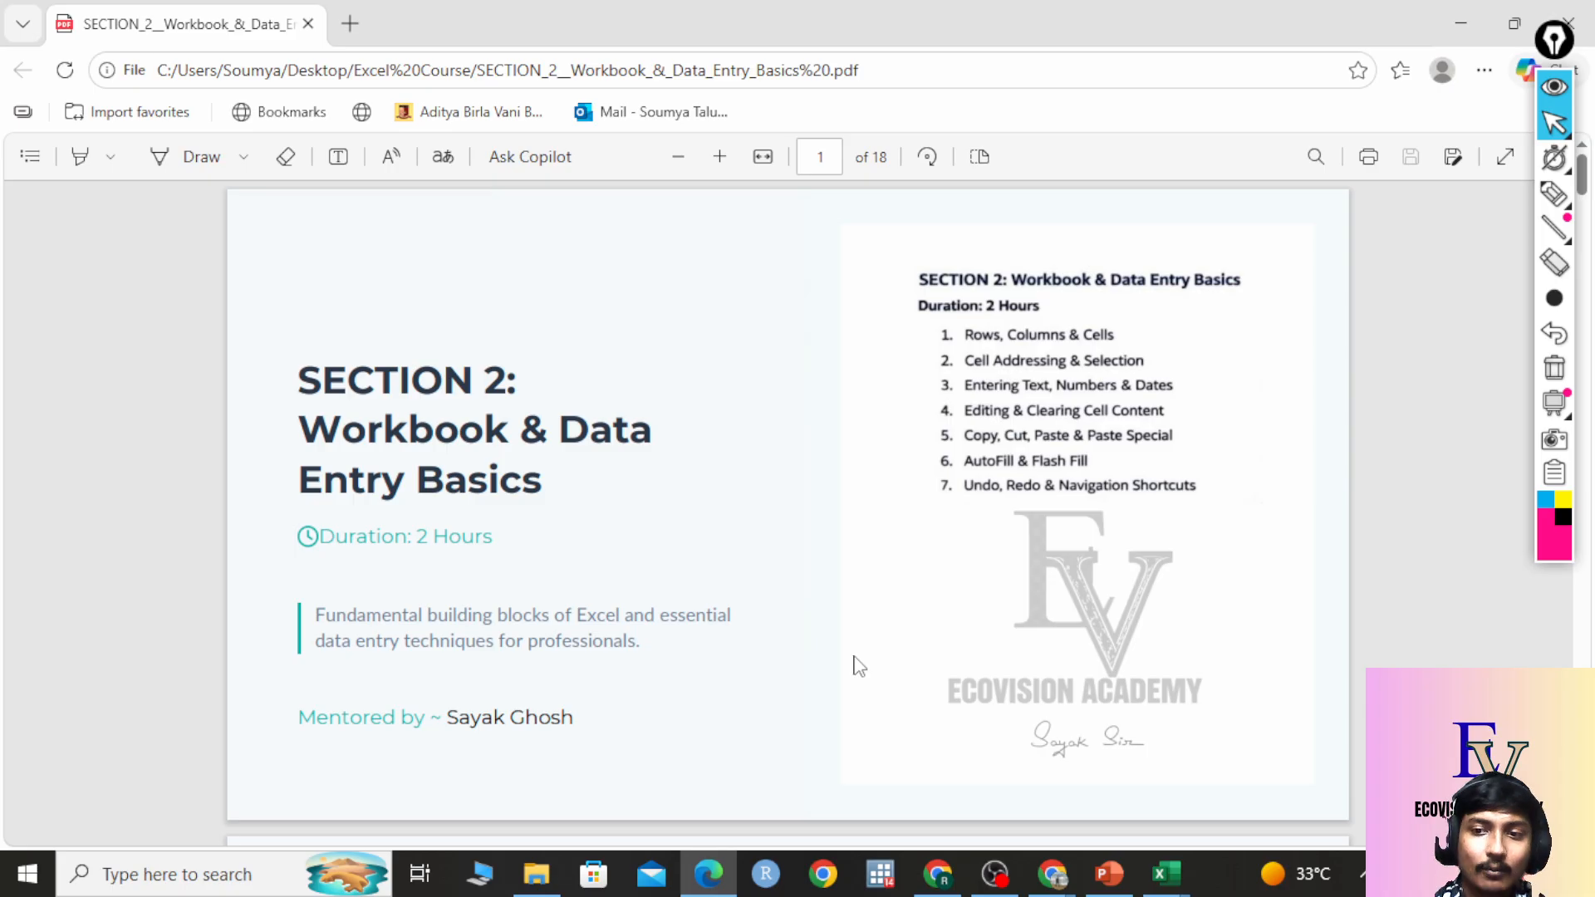
scroll(798, 690, "down", 7)
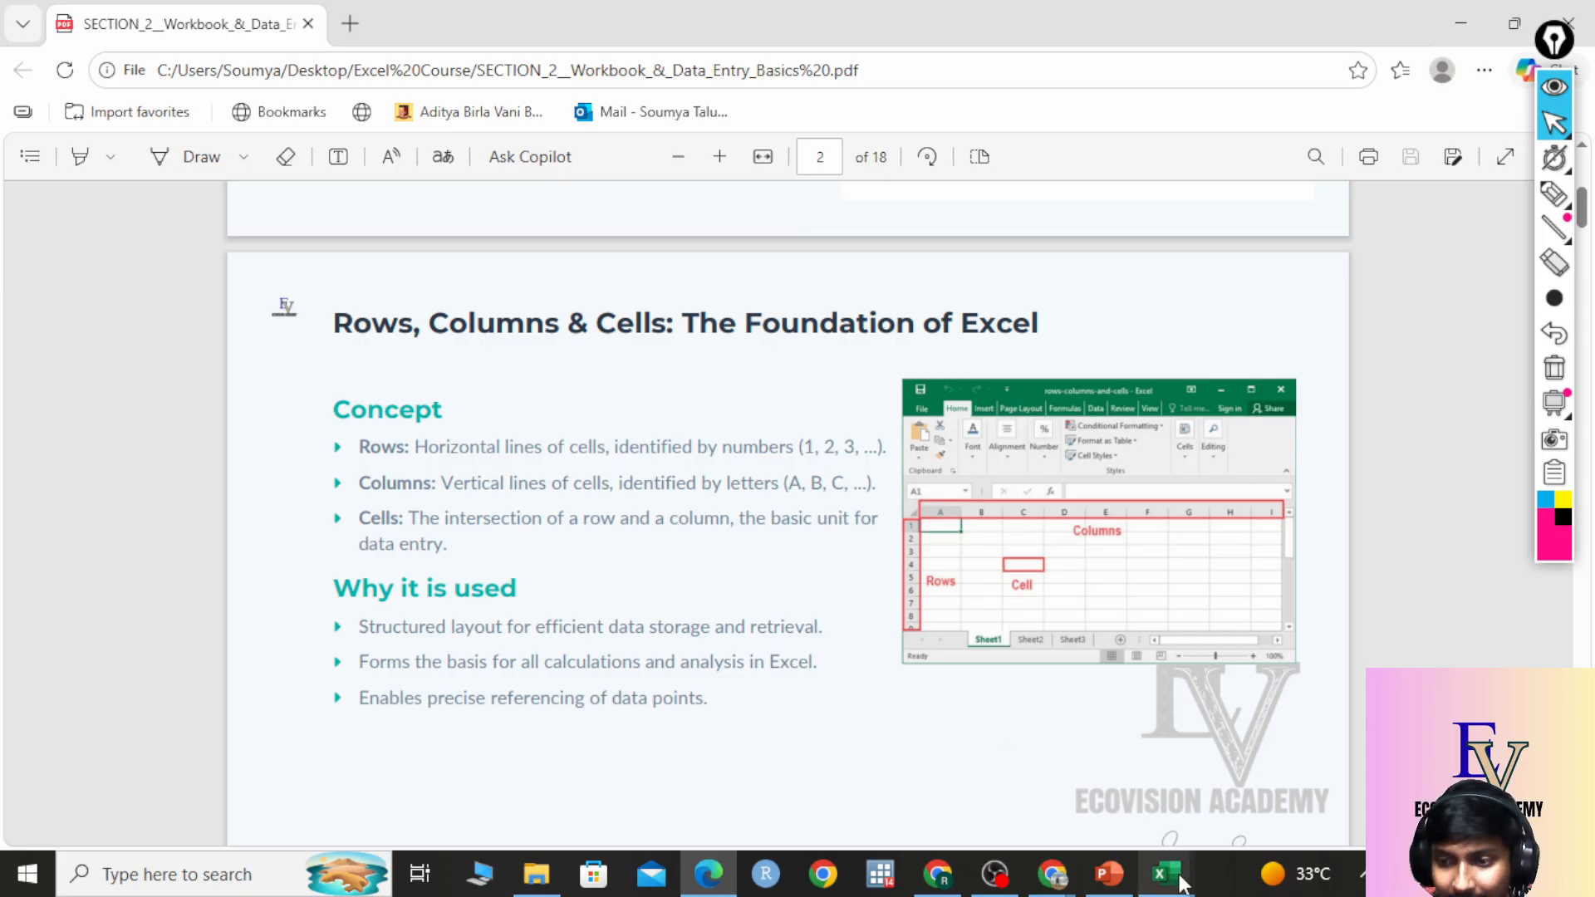
mouse_move(1166, 872)
left_click(1256, 777)
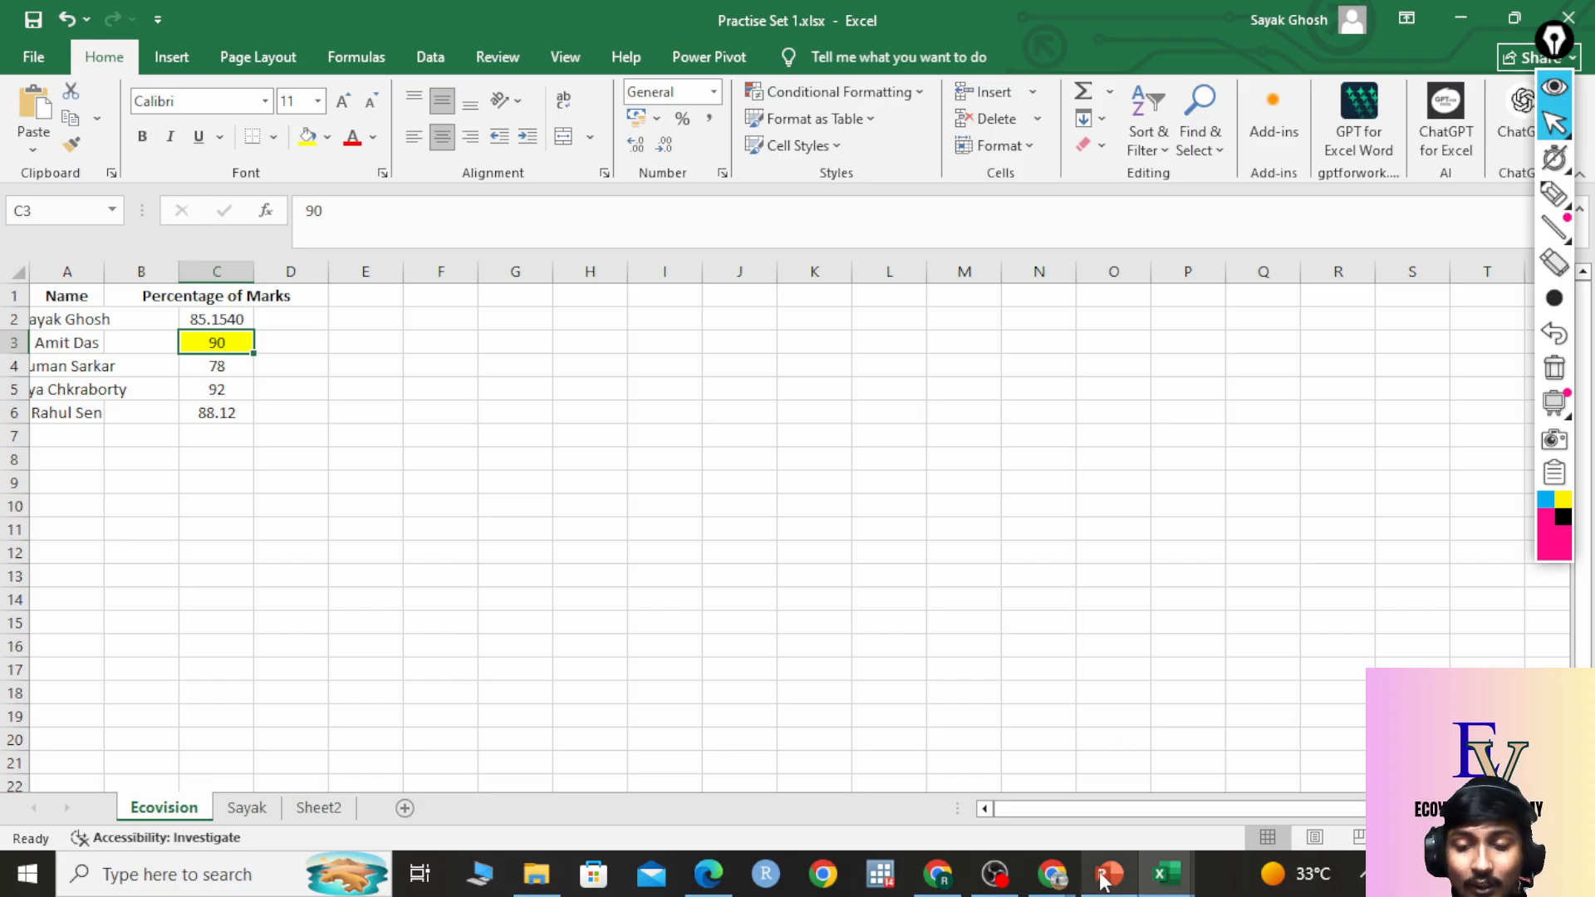
Reselect C3, glance at the PowerPoint deck, and scroll further through the Section 2 PDF.
left_click(296, 346)
left_click(242, 343)
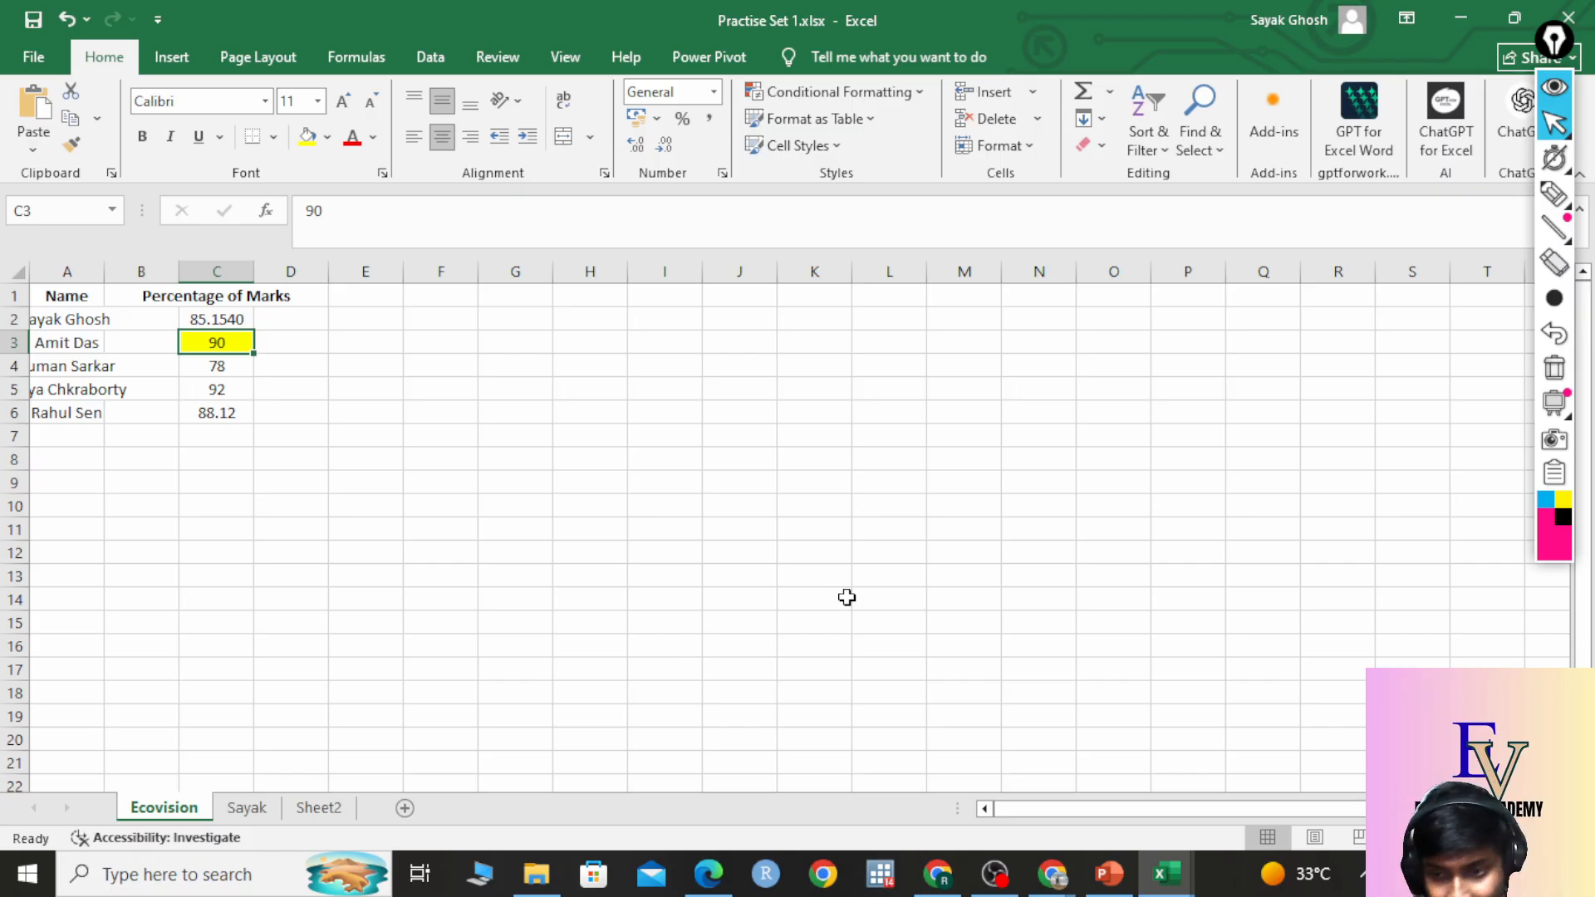
left_click(1110, 872)
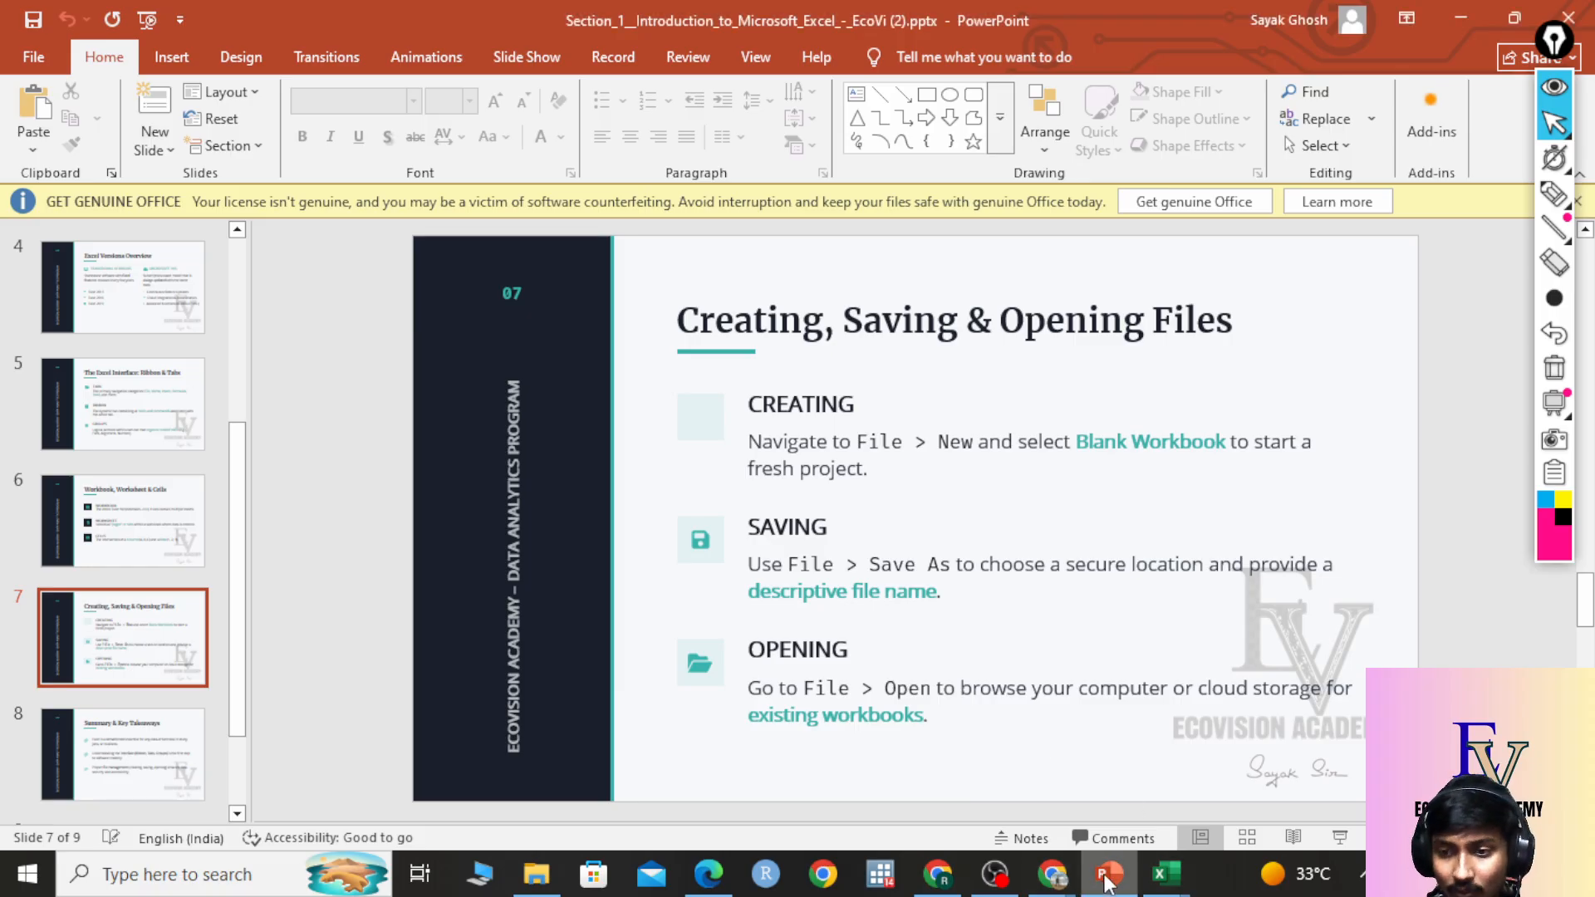
left_click(700, 882)
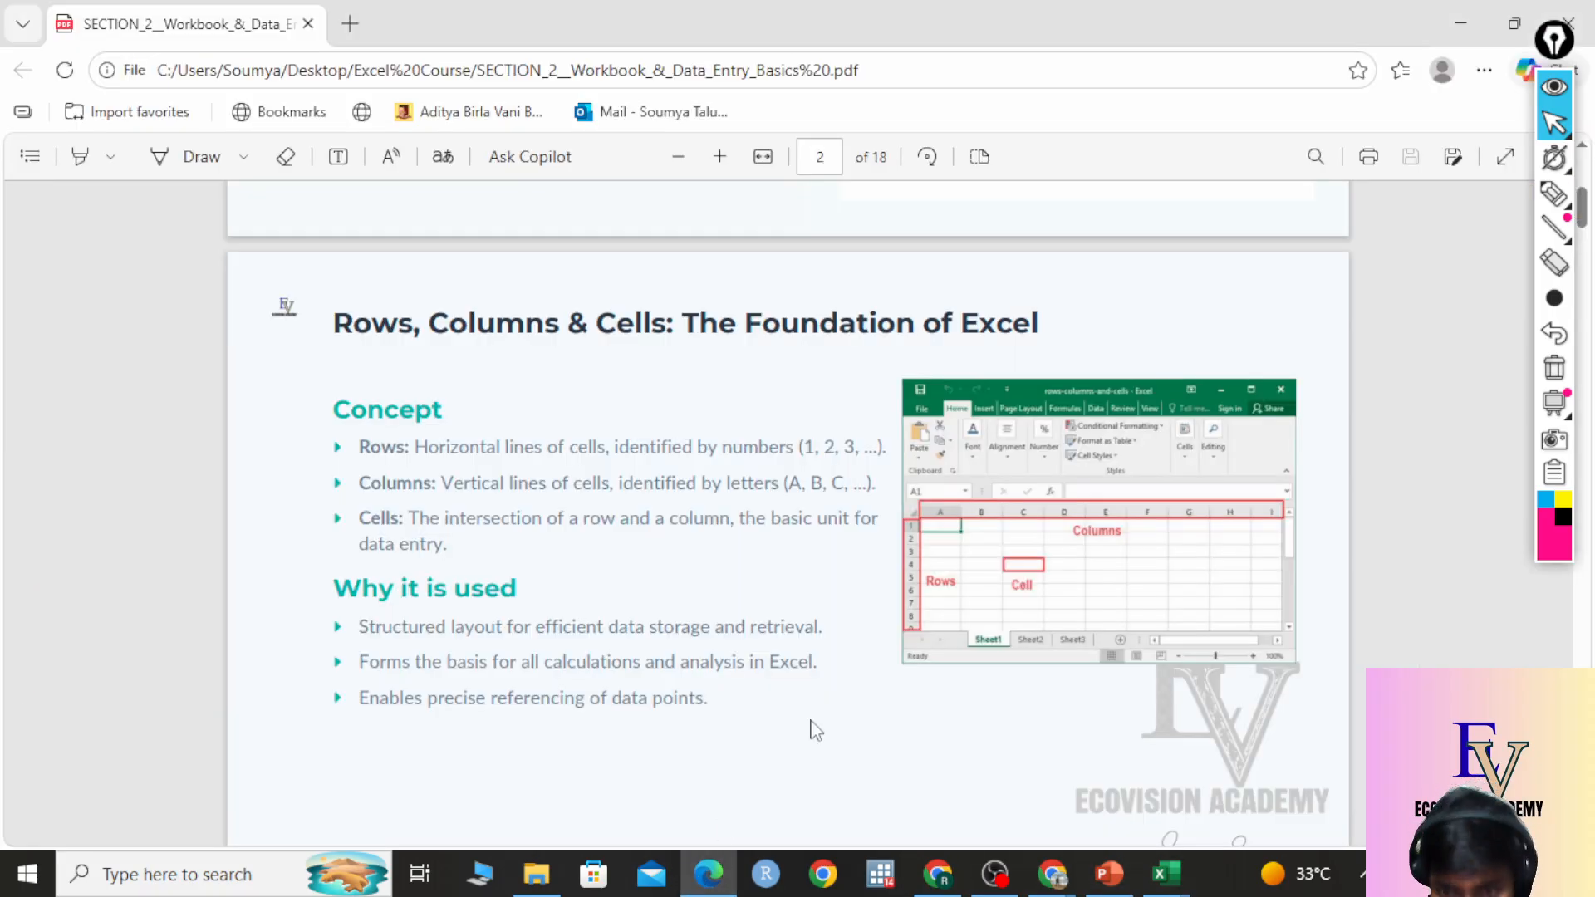
scroll(814, 730, "down", 1)
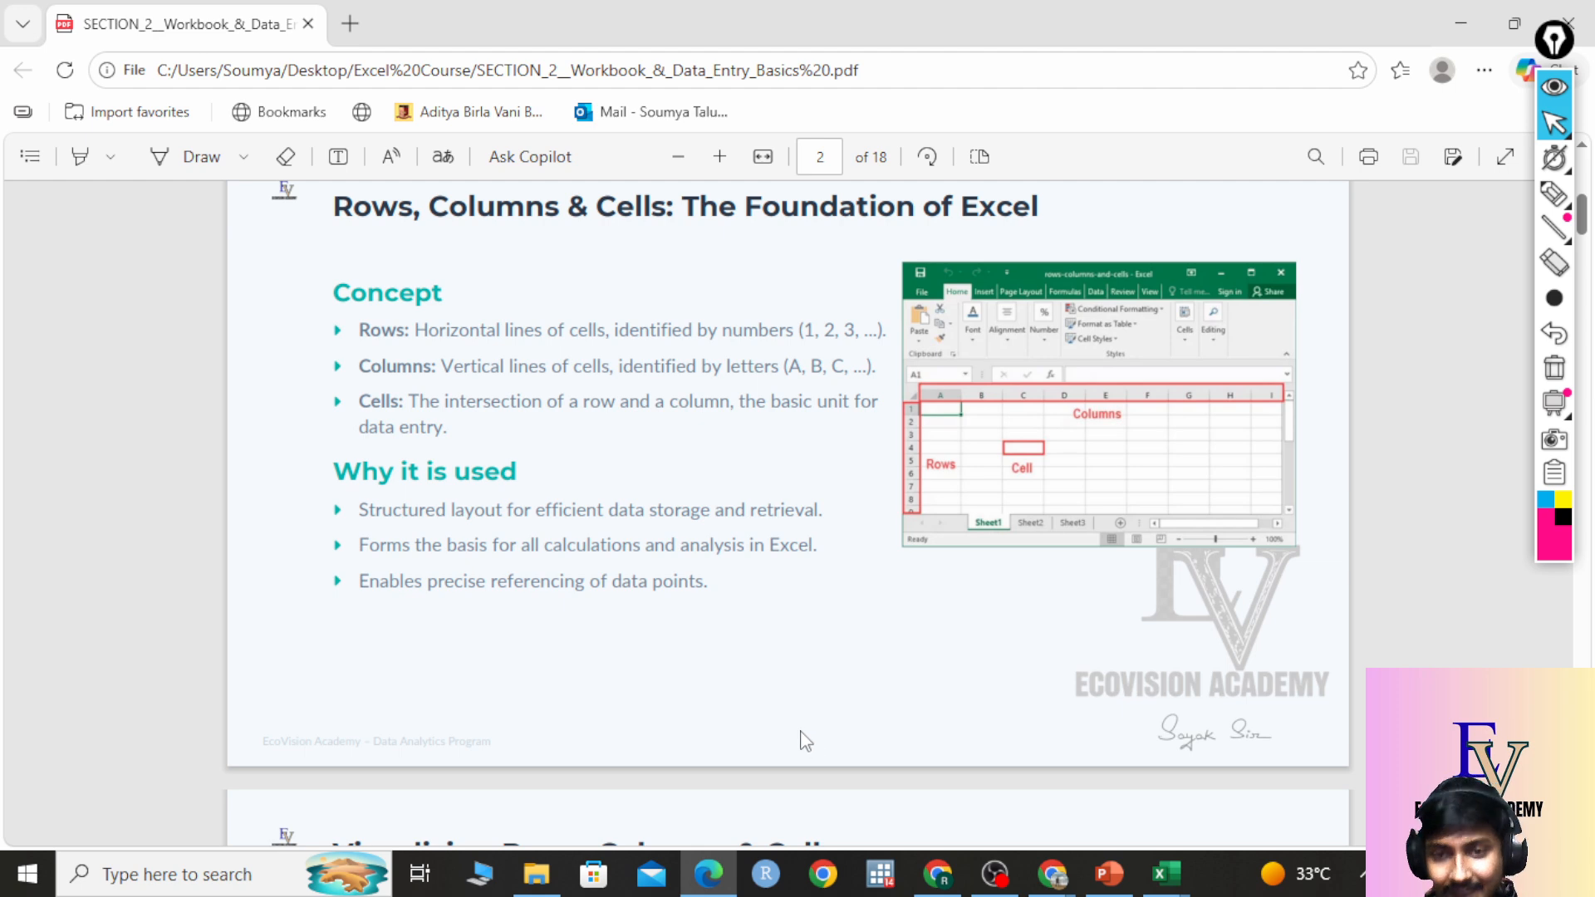
Return to the Practise Set 1 Ecovision sheet and select an empty cell beside the table.
mouse_move(1168, 874)
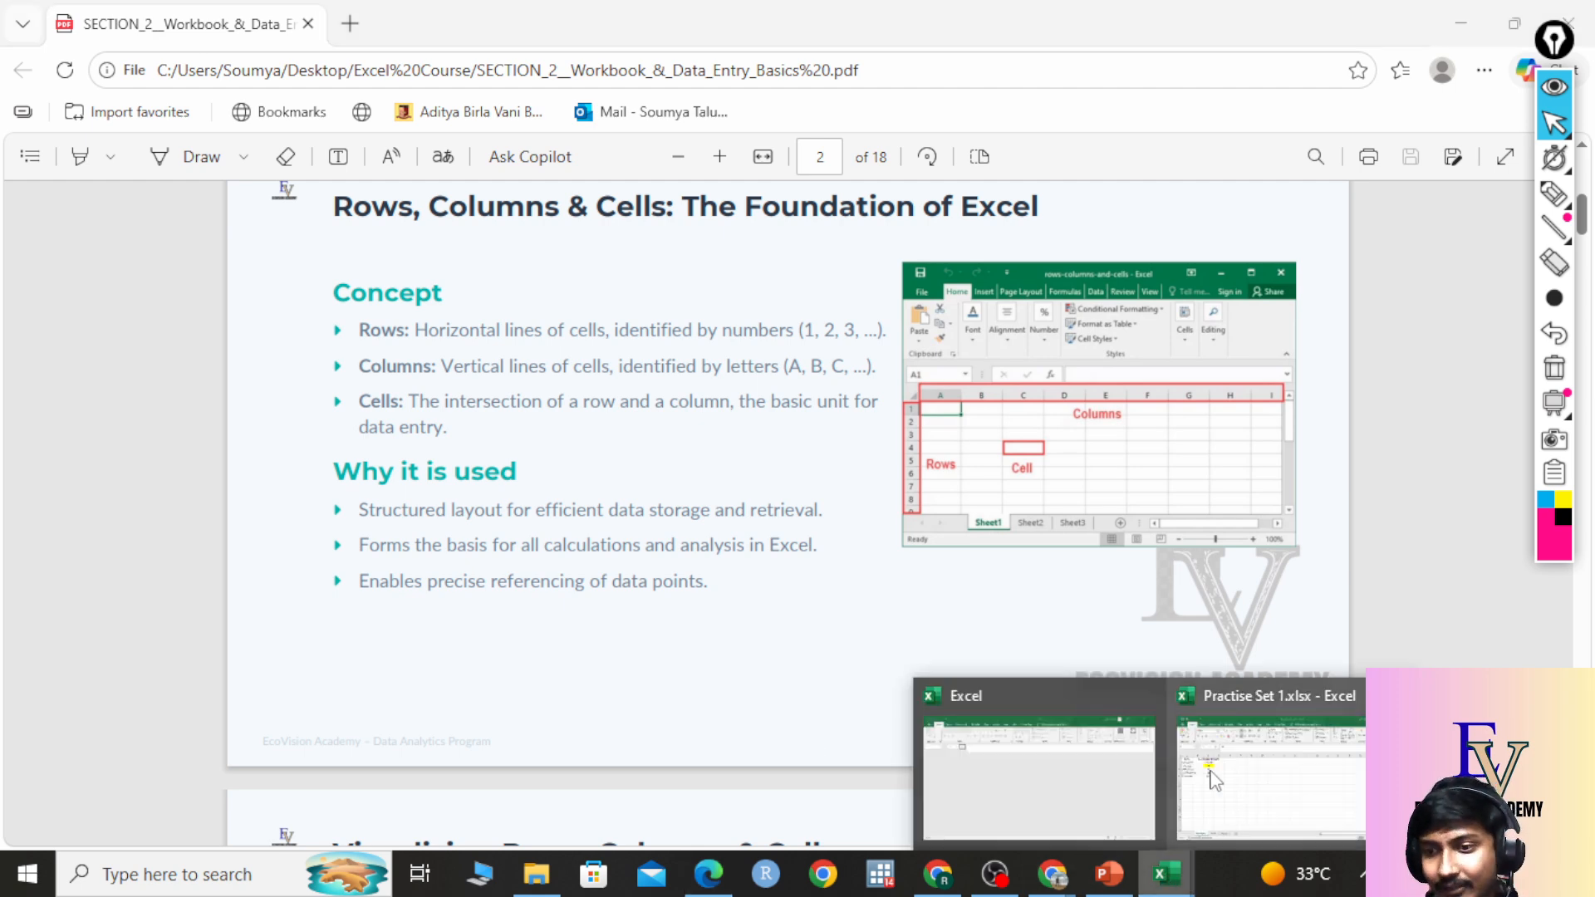
left_click(1263, 775)
left_click(794, 358)
left_click(755, 339)
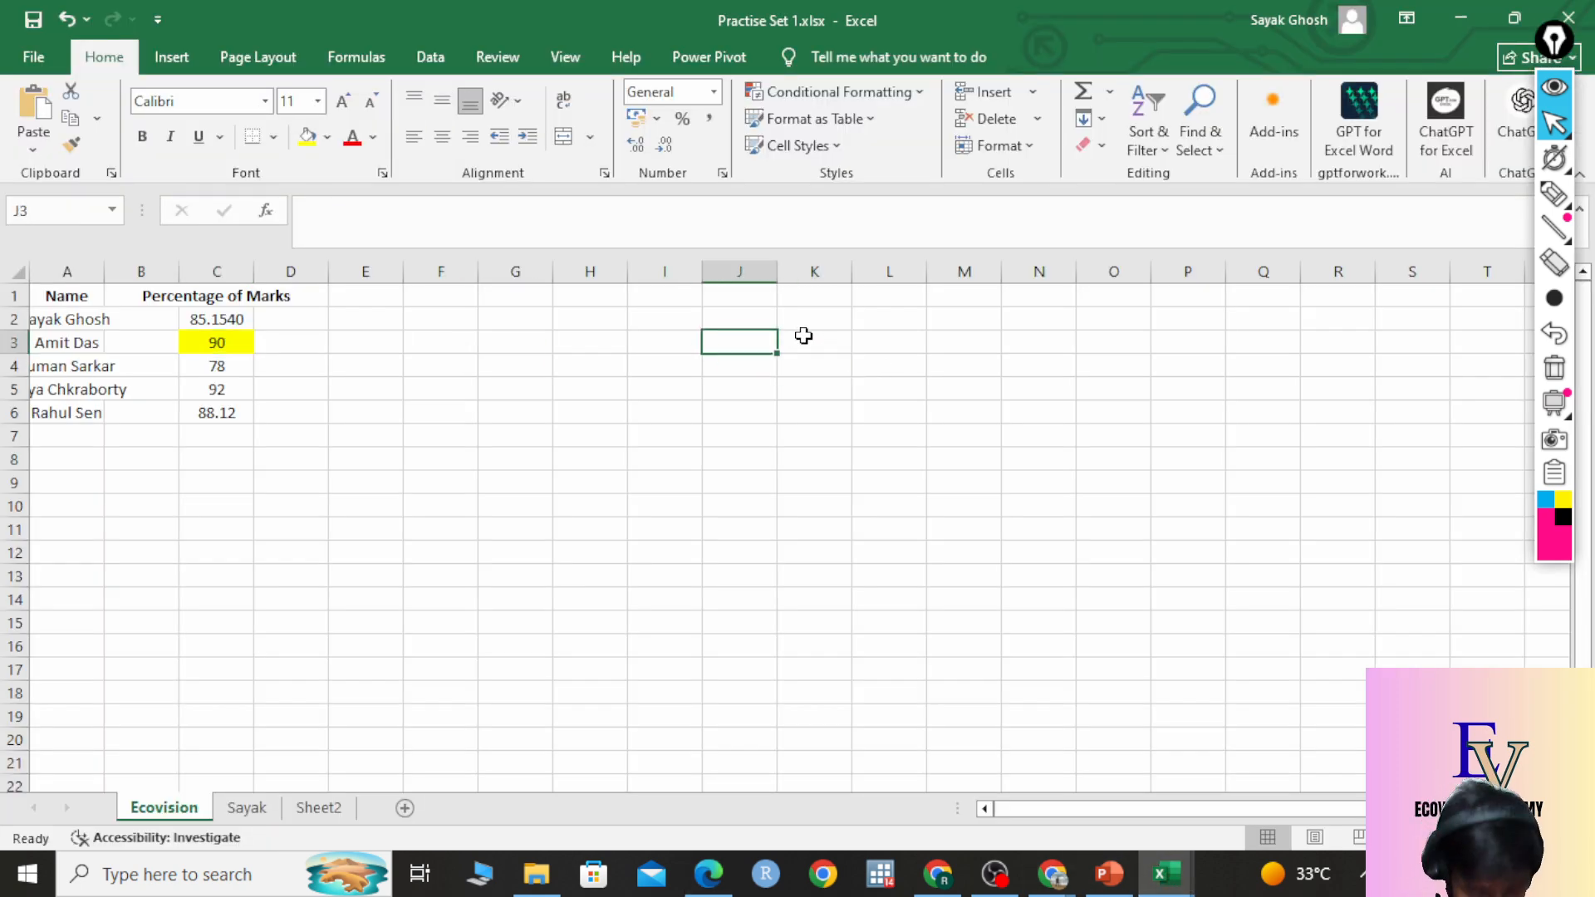
On the second sheet, enter a Name header in A1 and a student's name in A2.
left_click(241, 808)
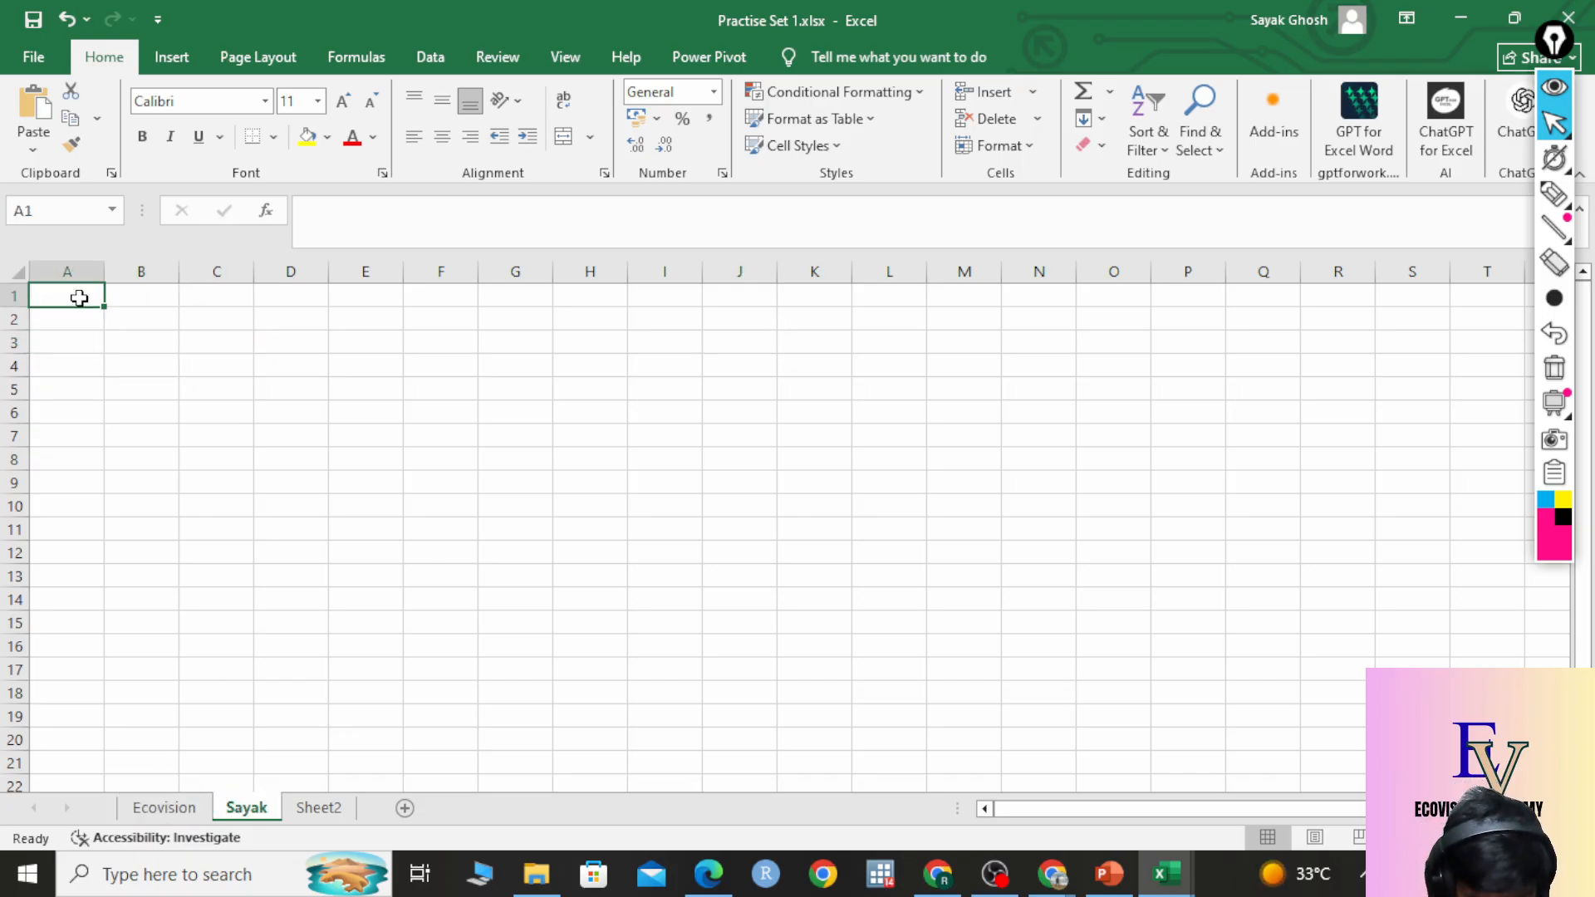
type("Name")
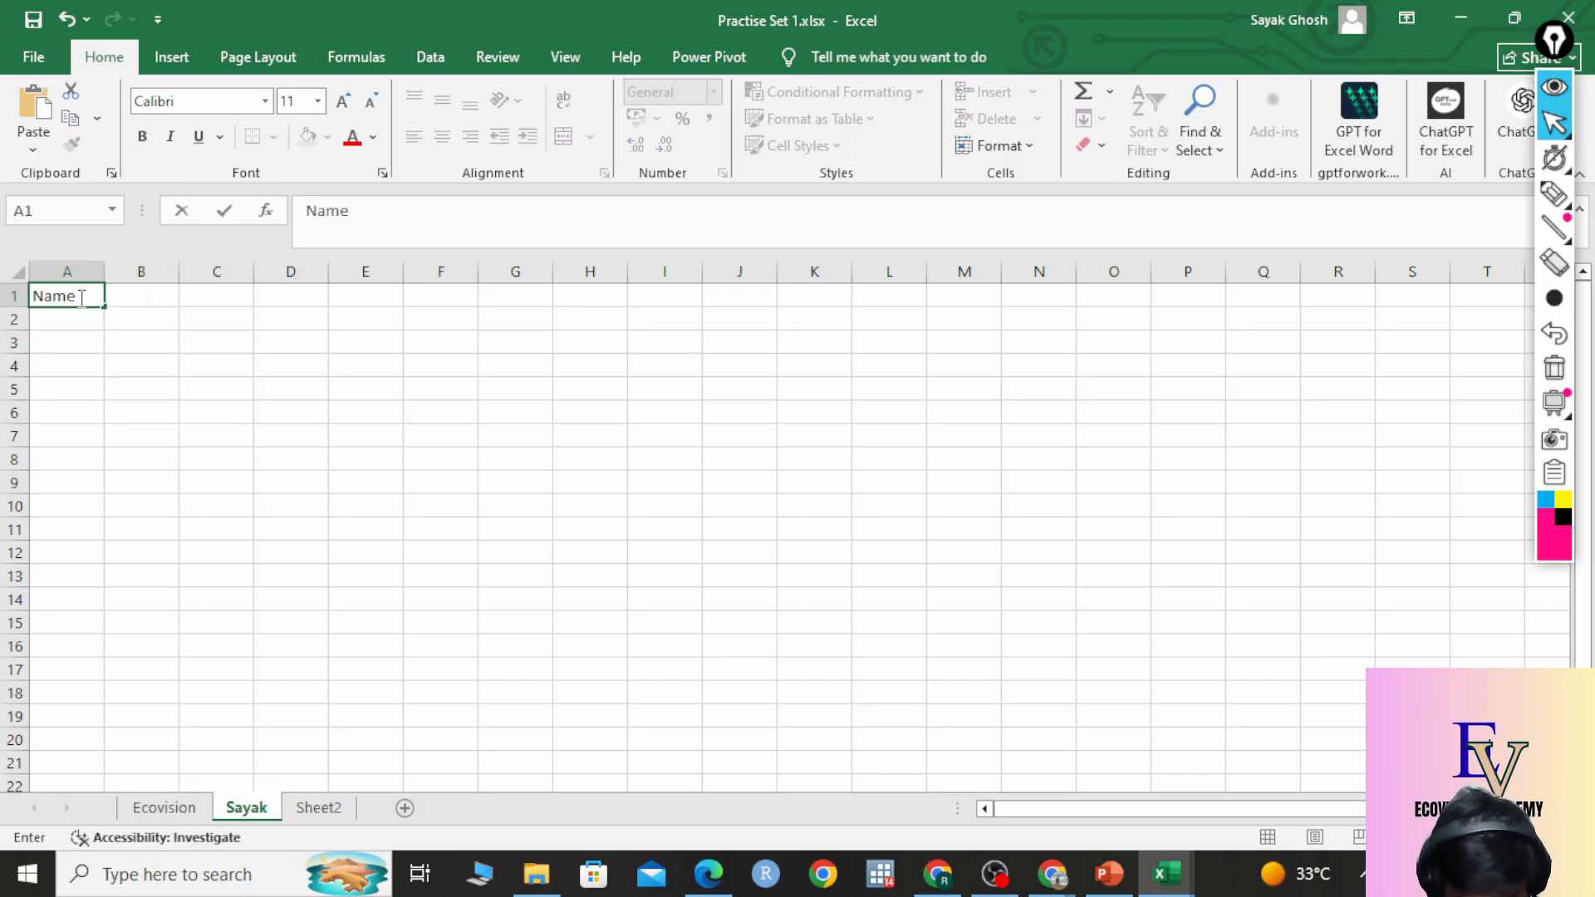
key("Return")
type("Sat")
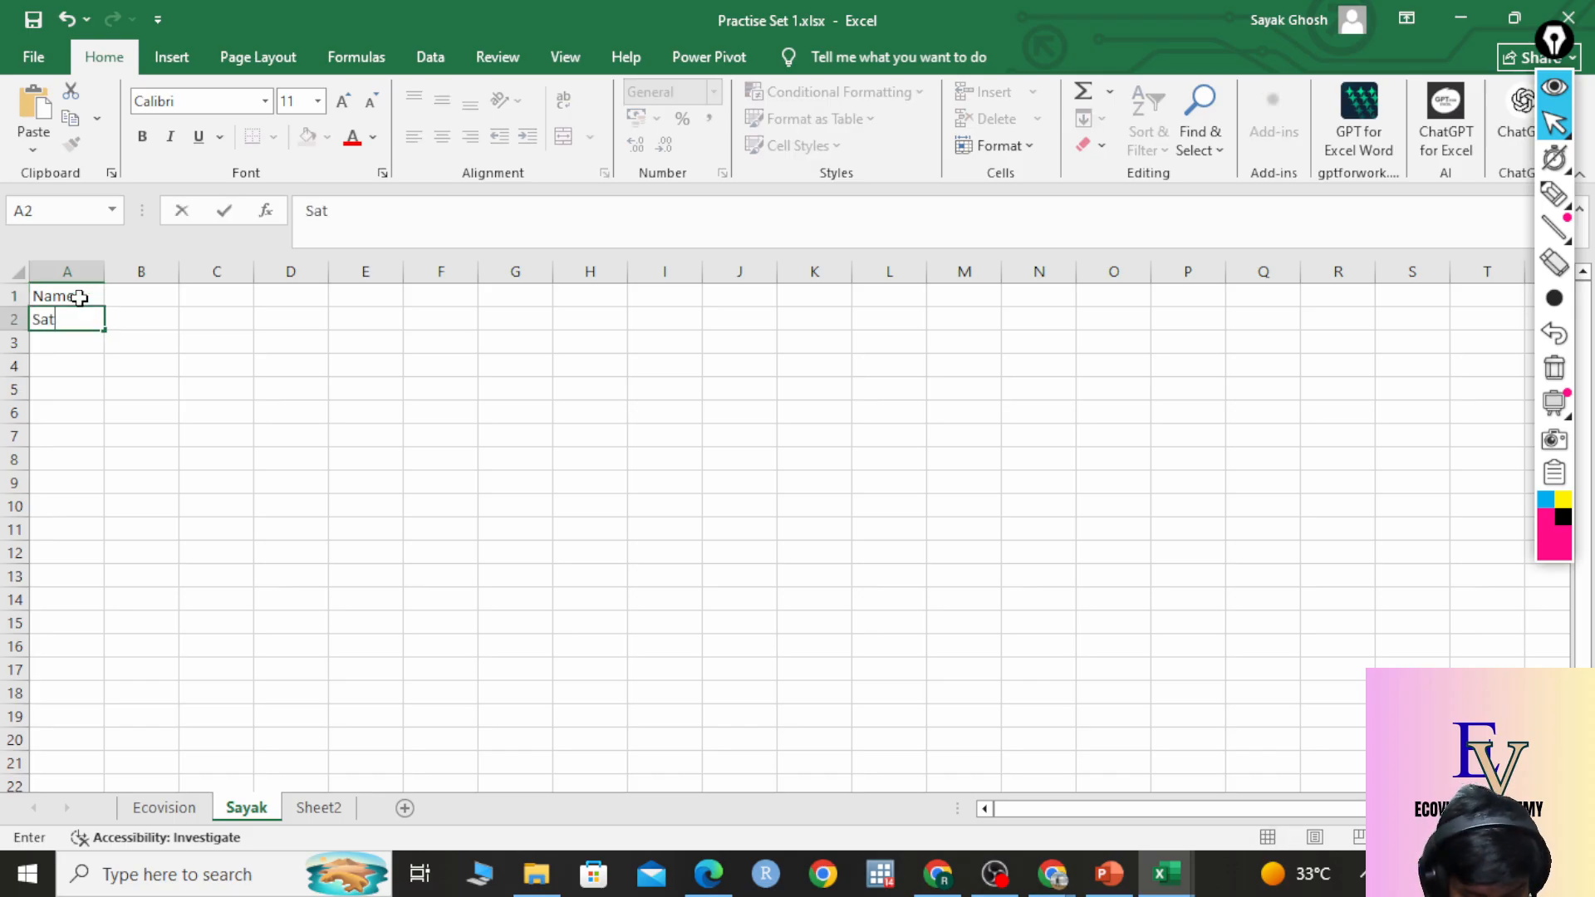
key("BackSpace")
type("yak")
key("Return")
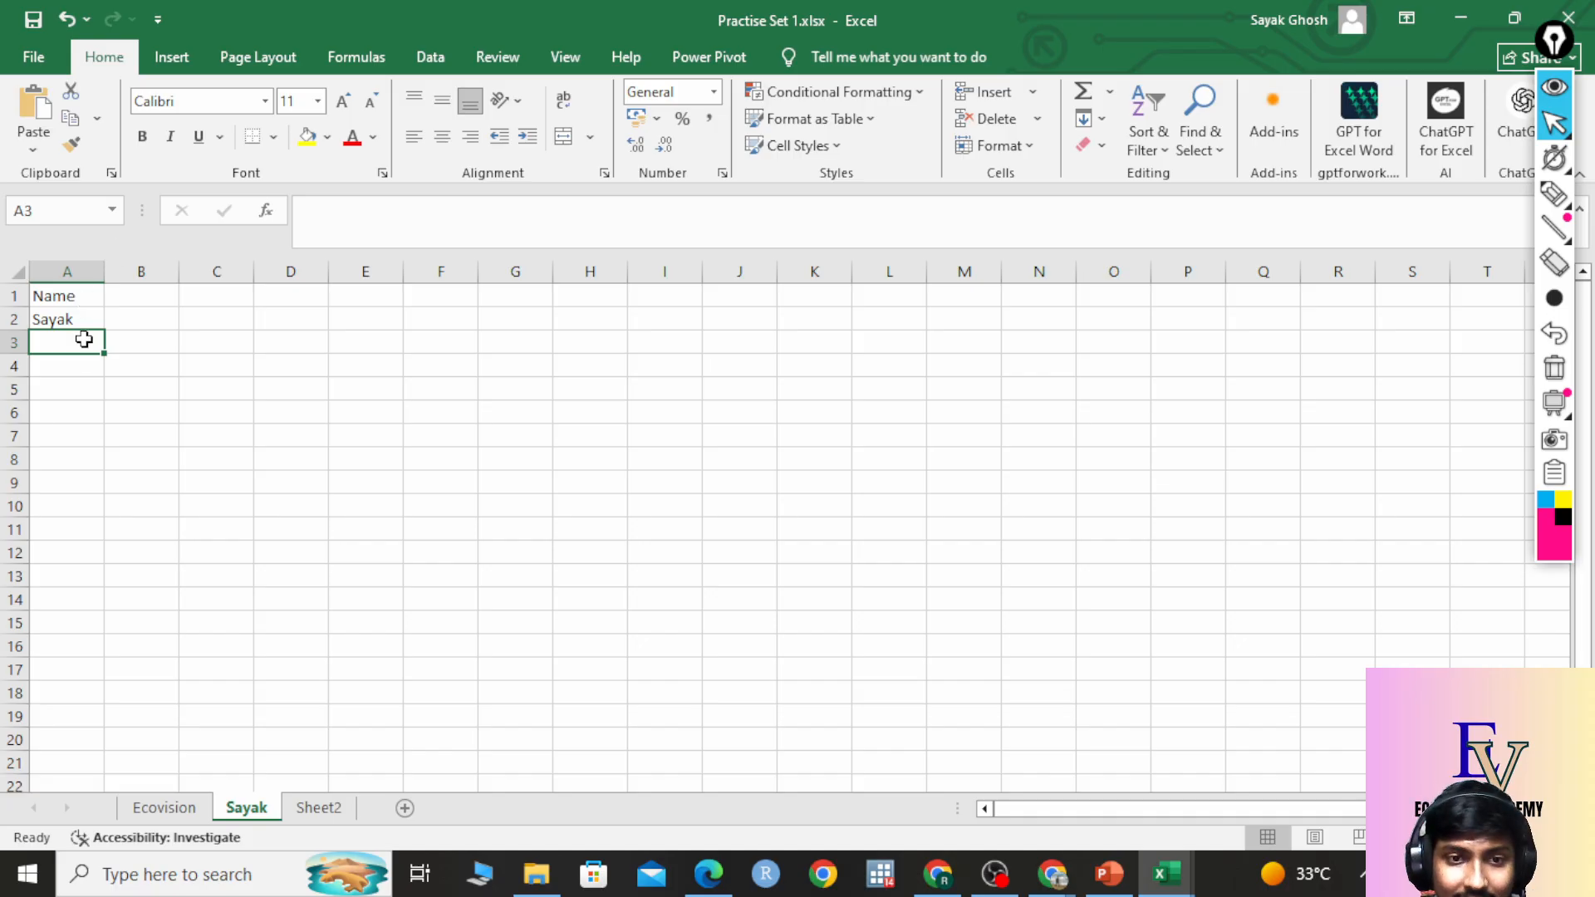
Type and erase stray text in C2, then flip to Ecovision and back to the second sheet.
left_click(88, 322)
left_click(228, 319)
double_click(228, 319)
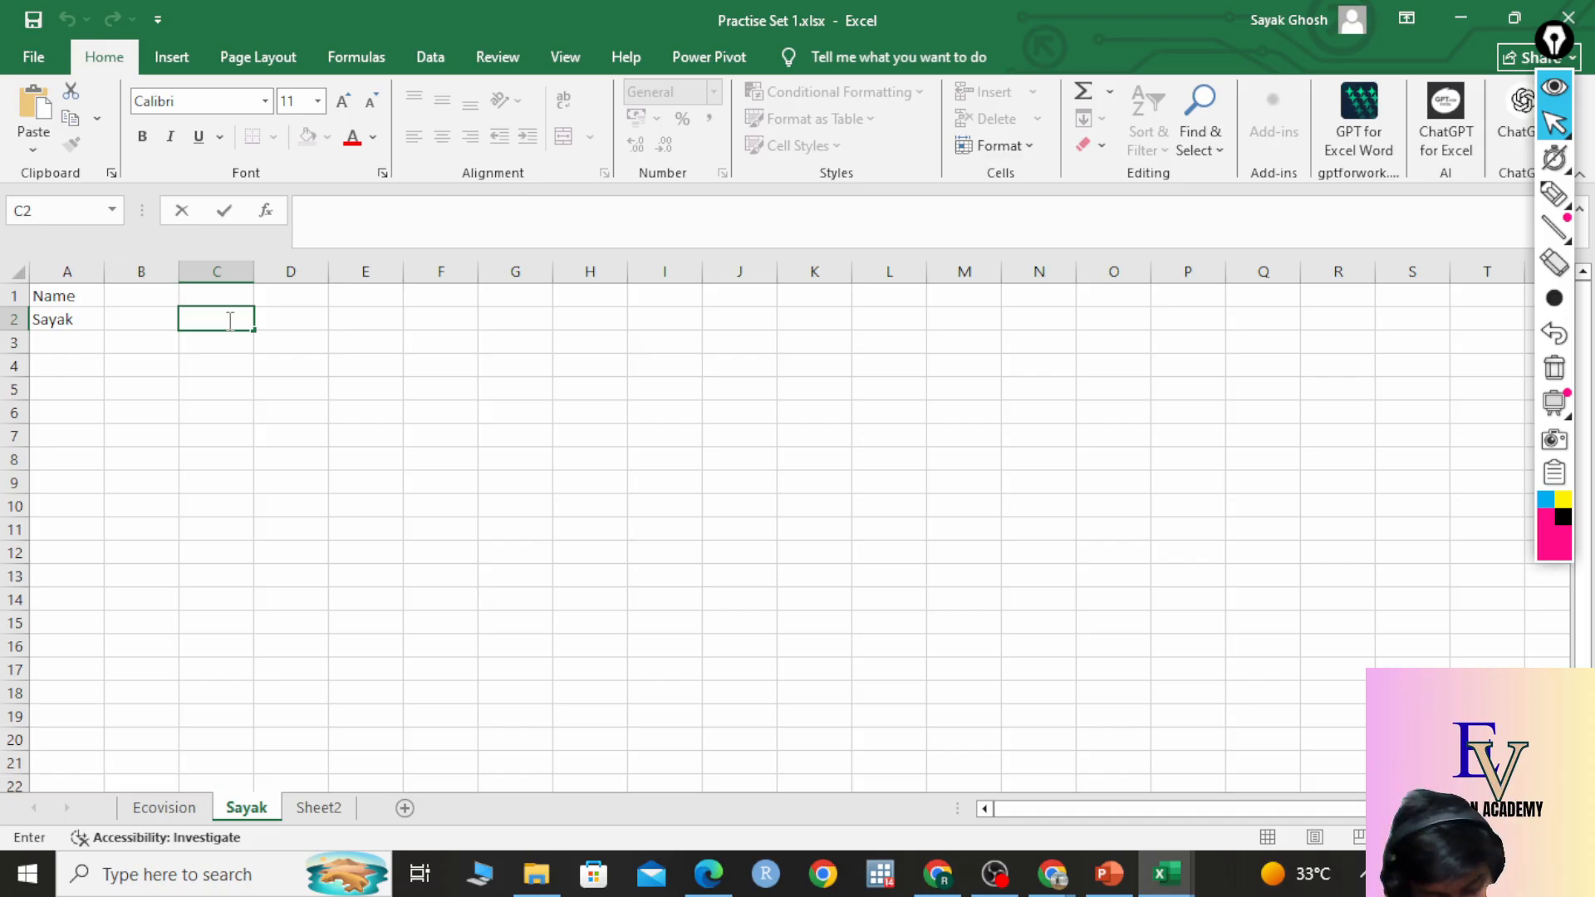
type("vhdkfvckh")
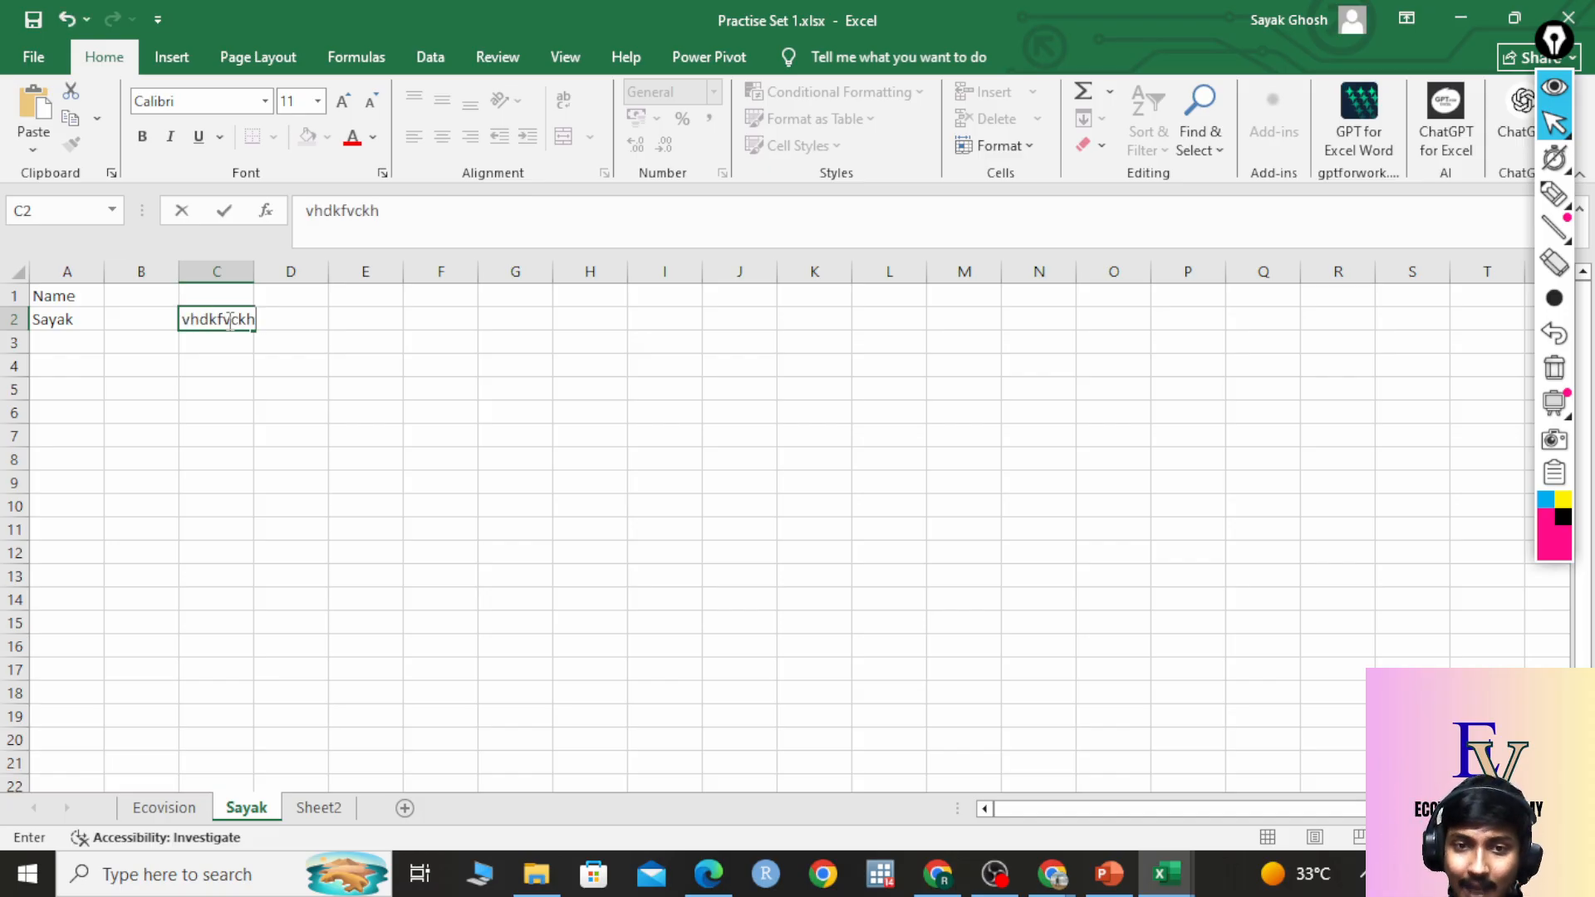
key("BackSpace")
key("BackSpace")
key("BackSpace")
key("BackSpace")
key("BackSpace")
key("BackSpace")
key("BackSpace")
key("BackSpace")
key("BackSpace")
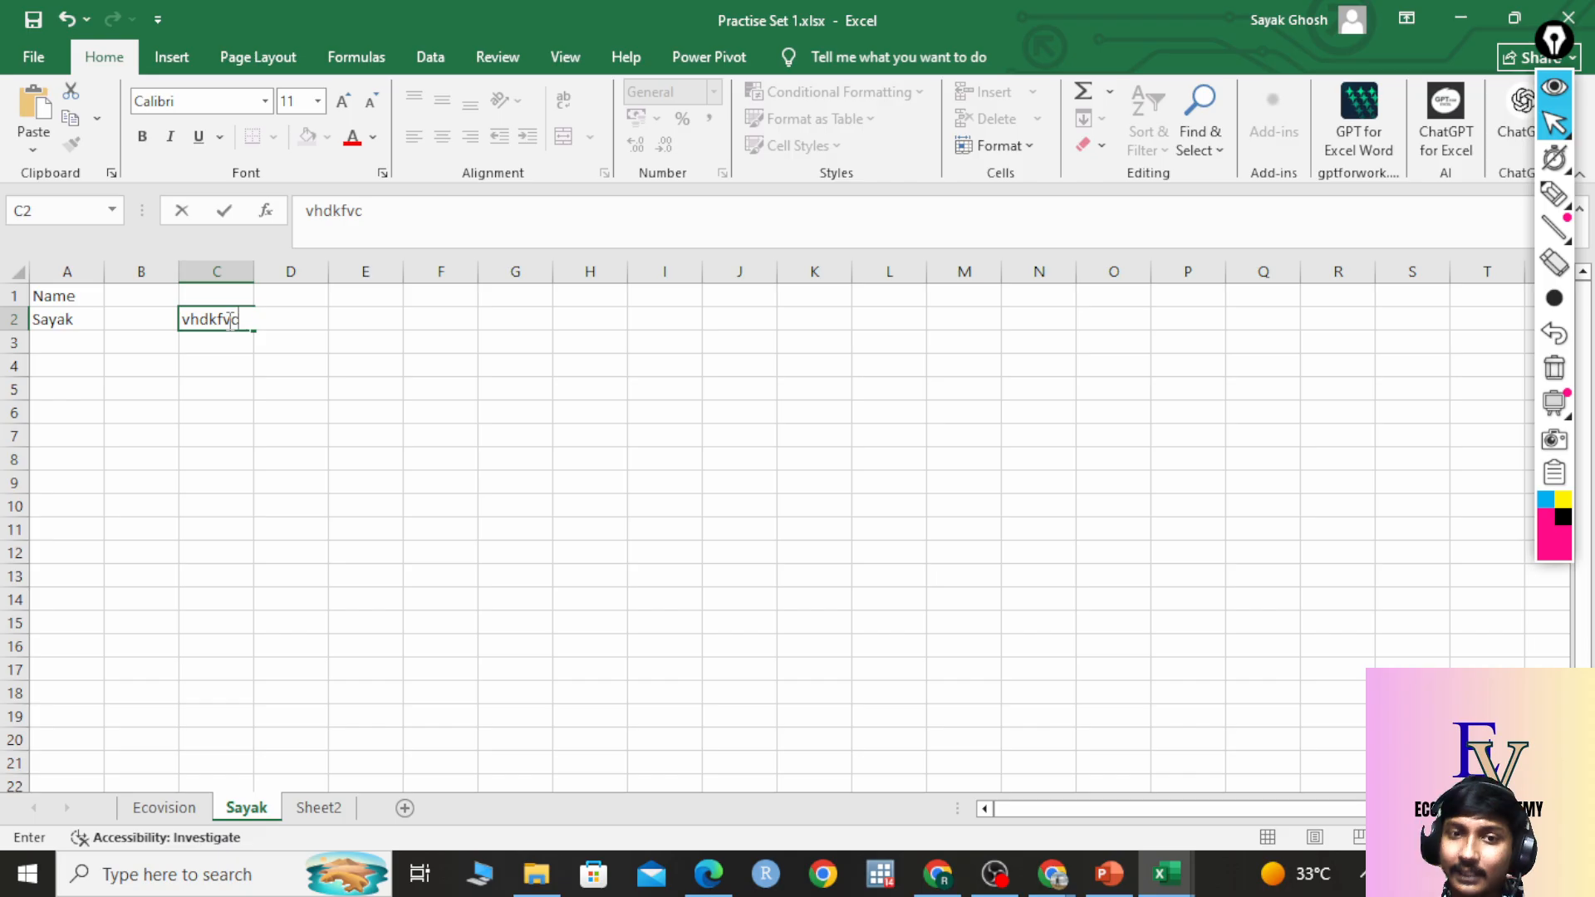
left_click(165, 808)
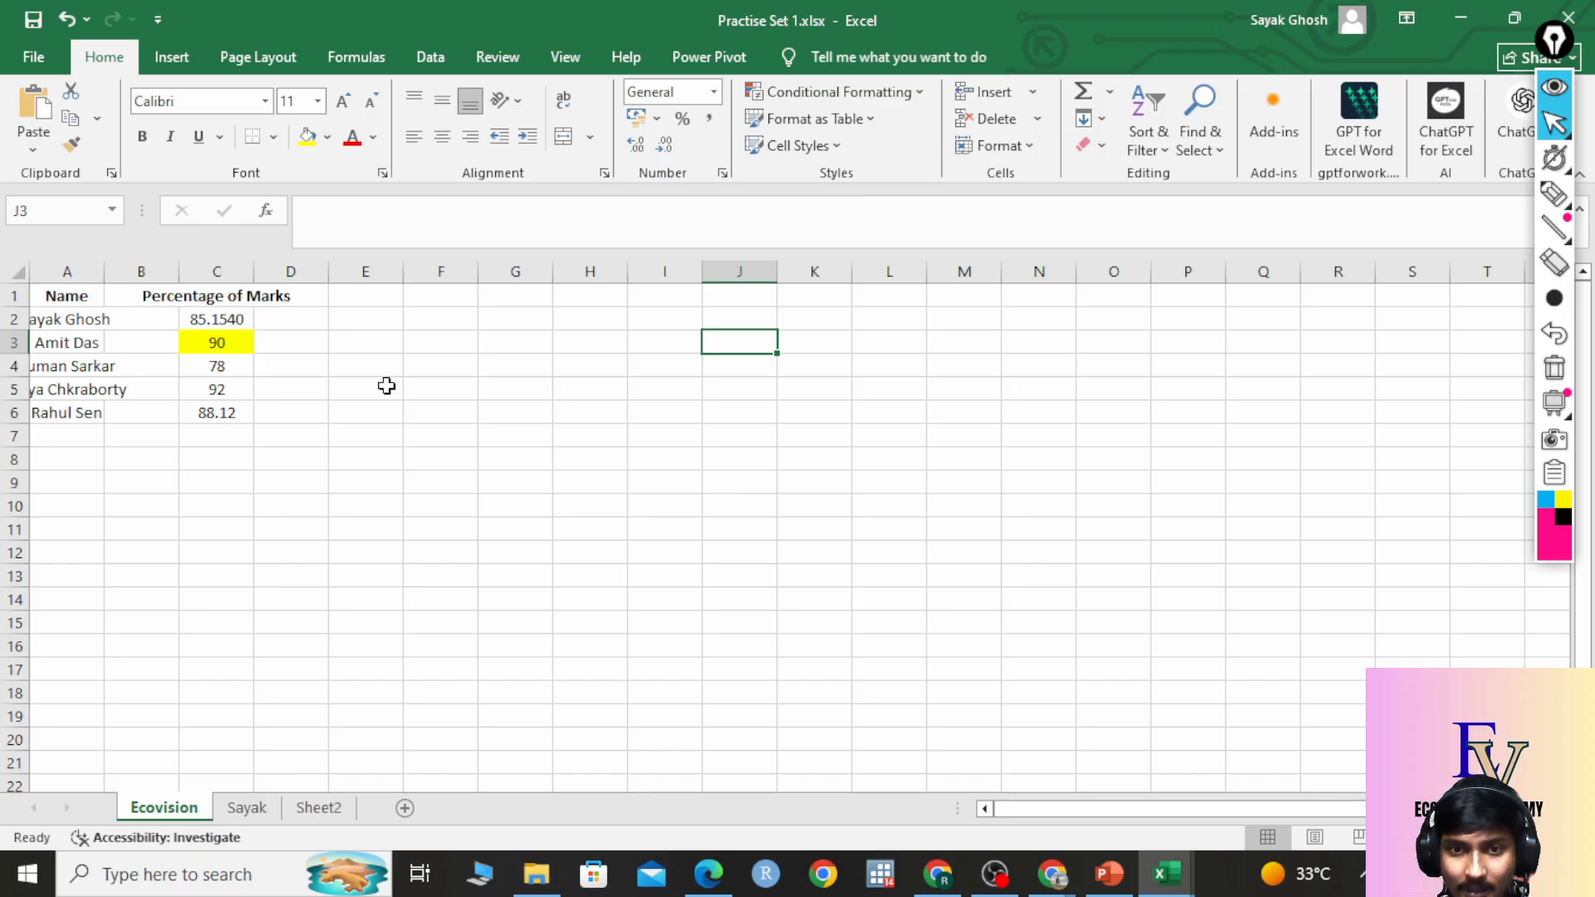
left_click(249, 807)
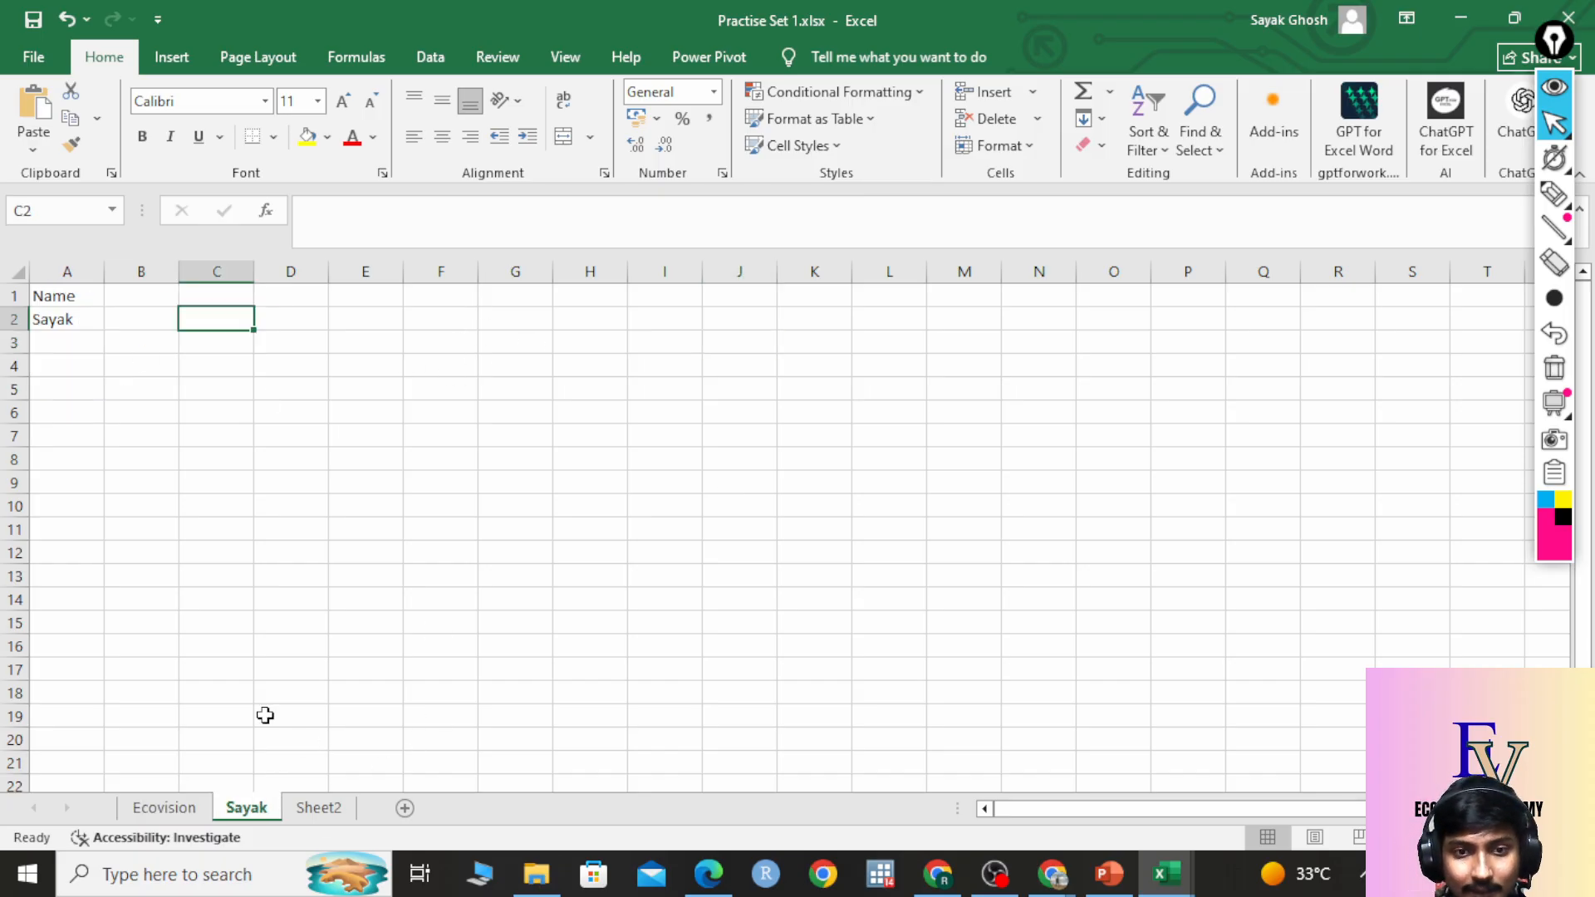
Enter a Result header in B1 and type 80.00 into B2.
left_click(124, 294)
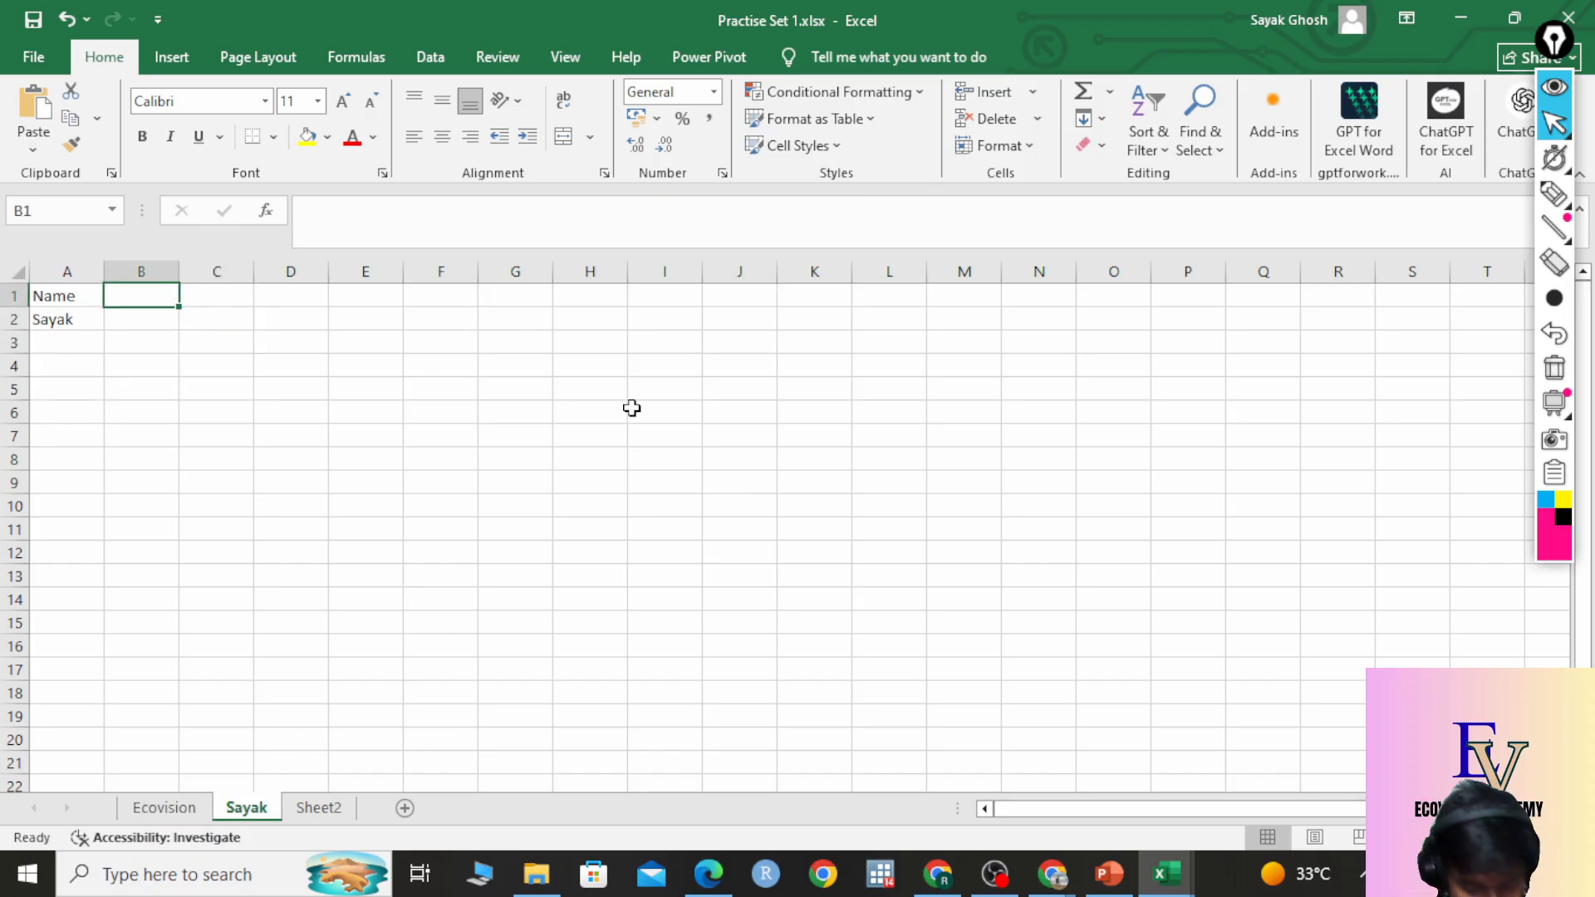
type("Resul;")
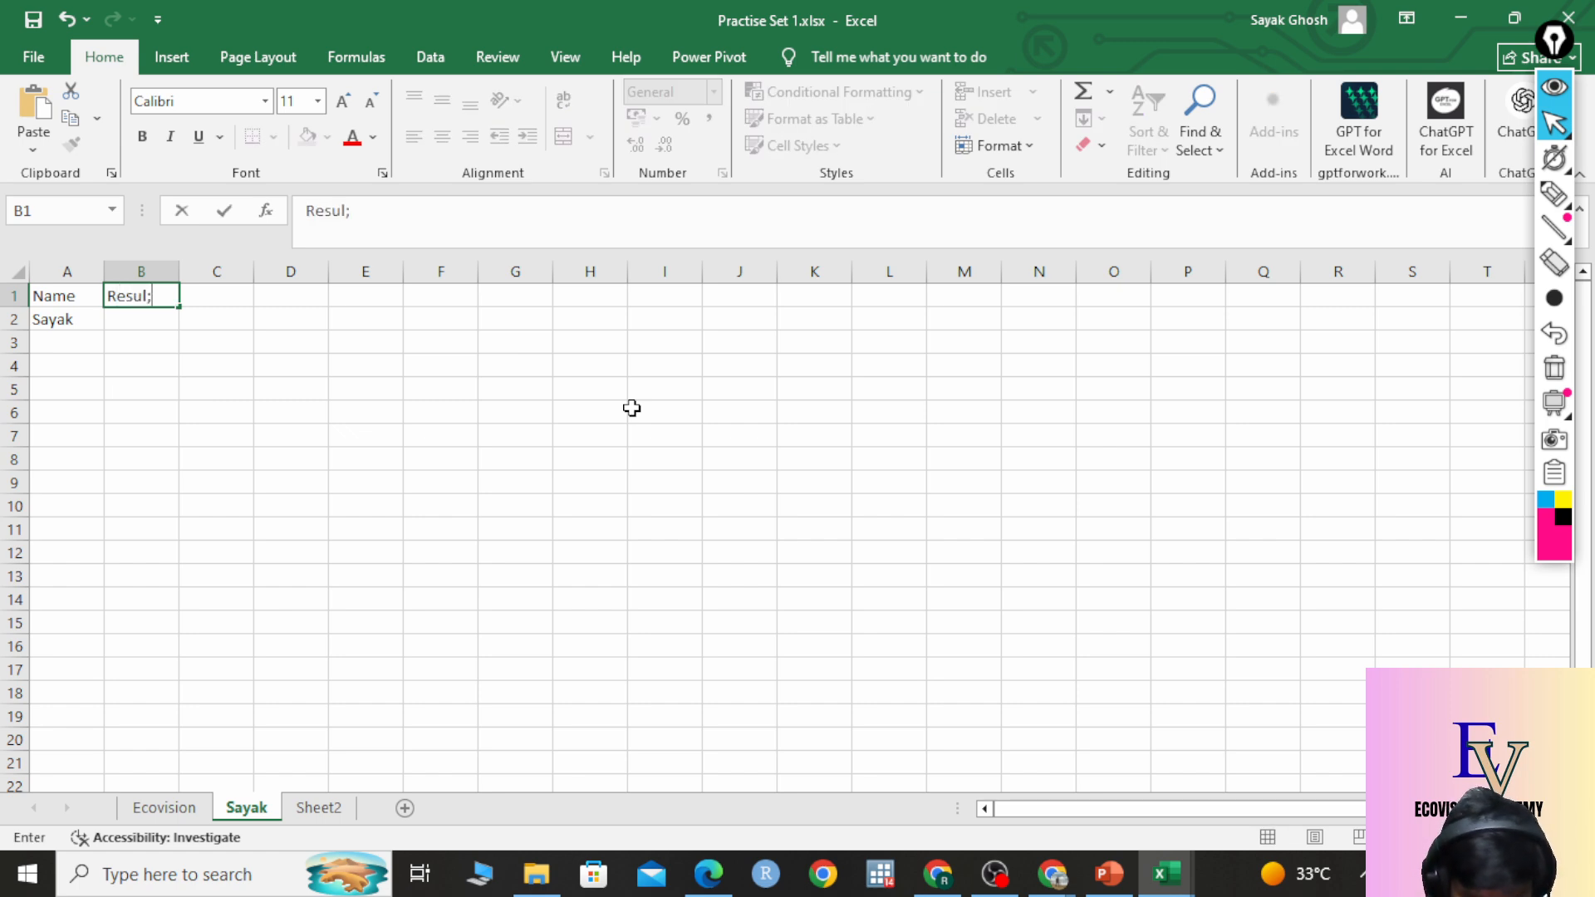
type("t")
key("BackSpace")
key("BackSpace")
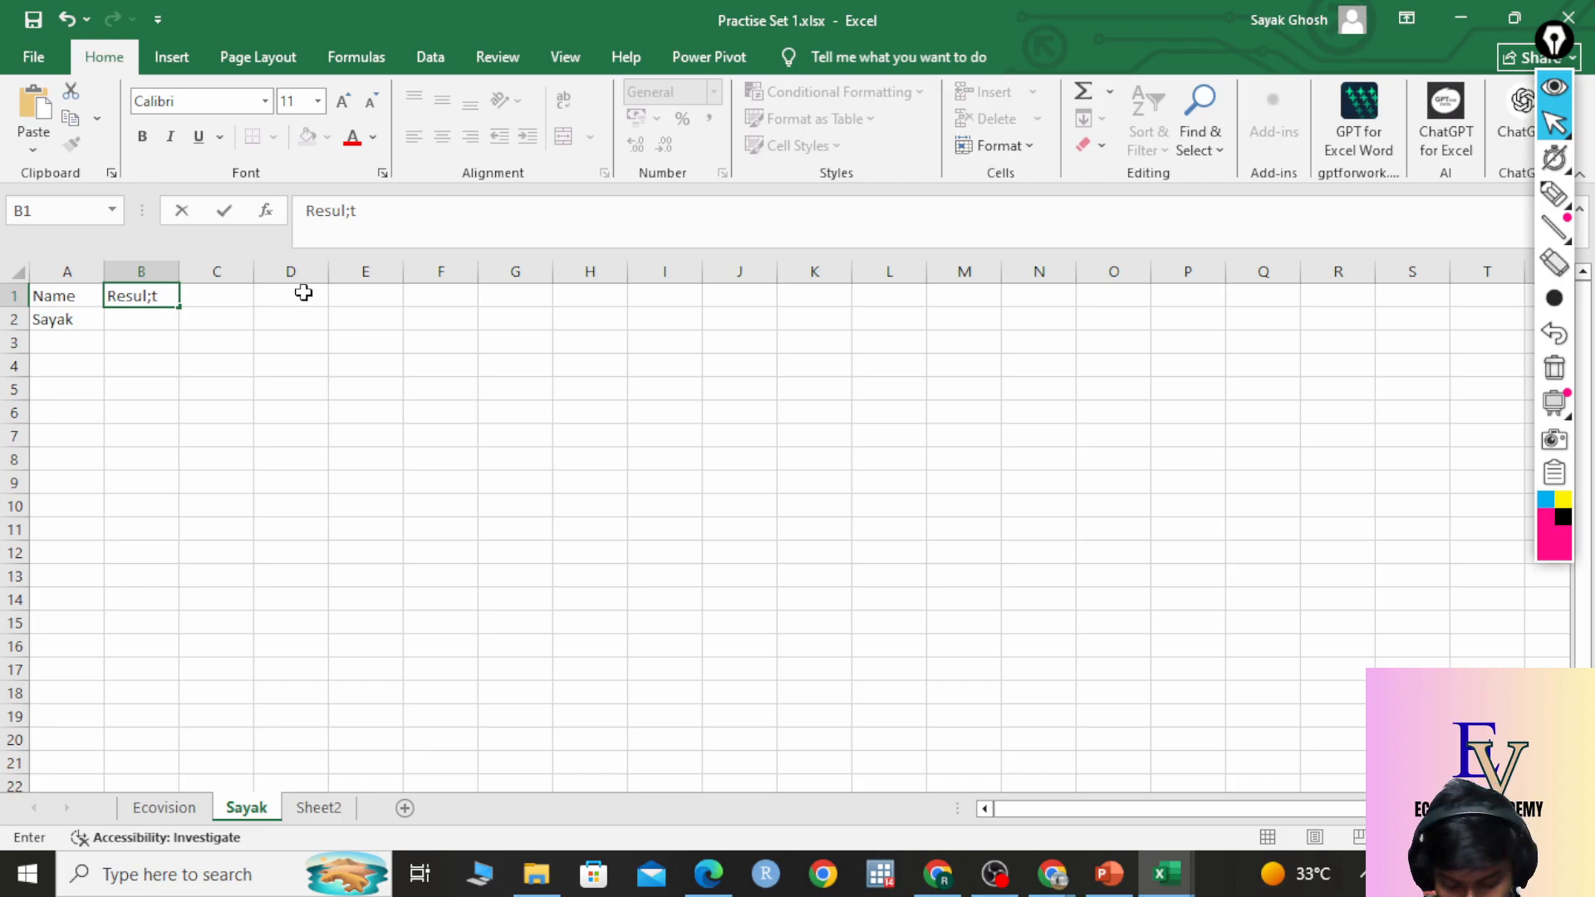
type("t")
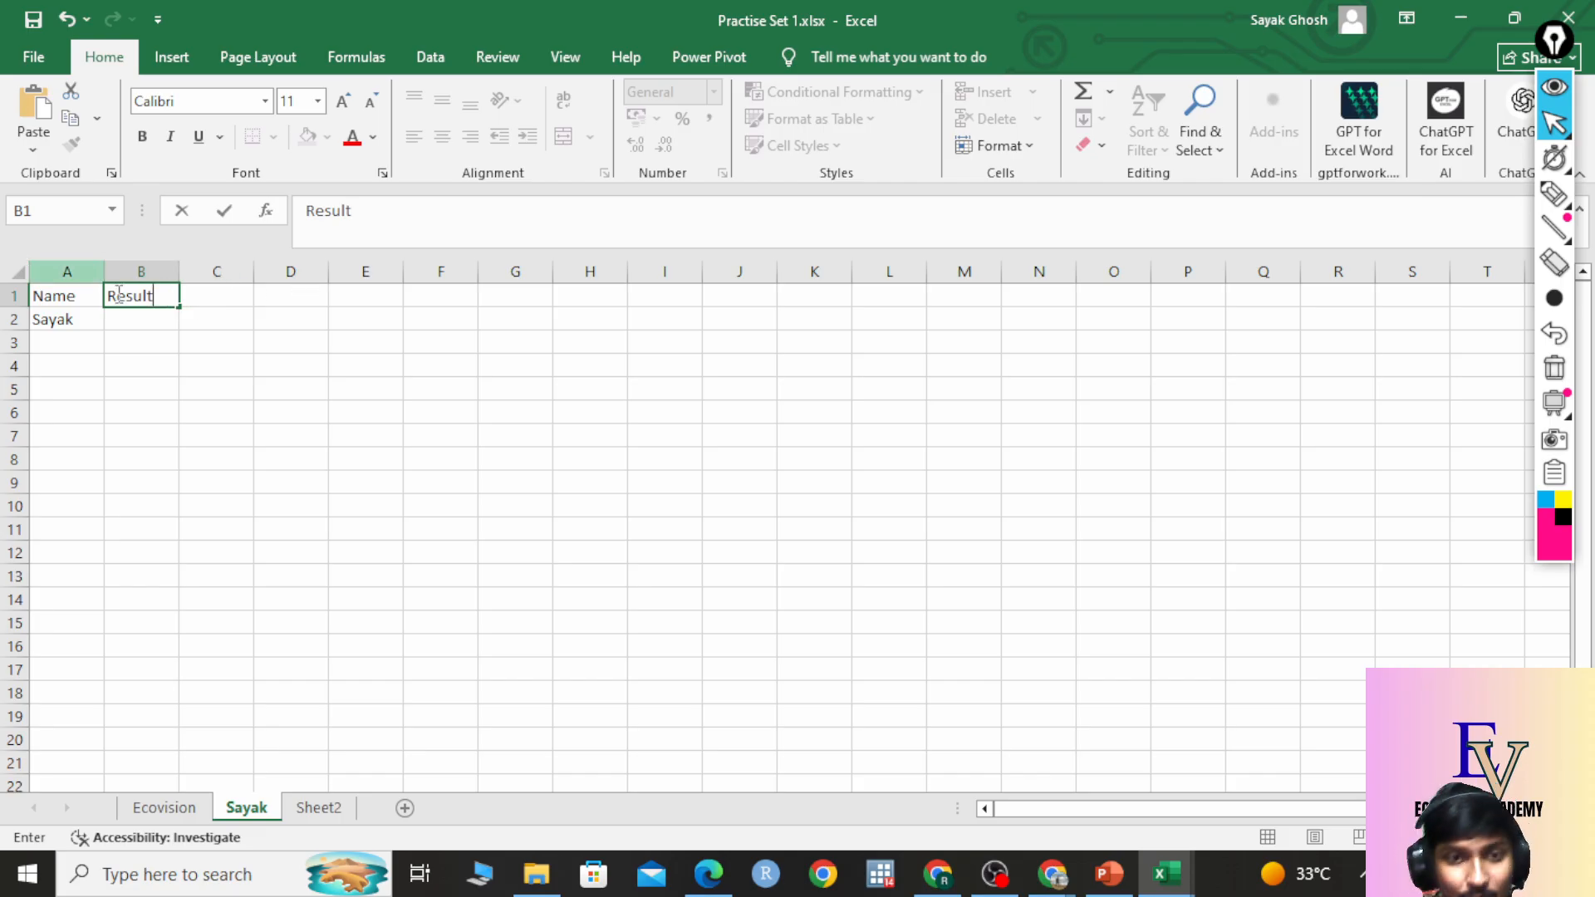
key("Return")
type("80")
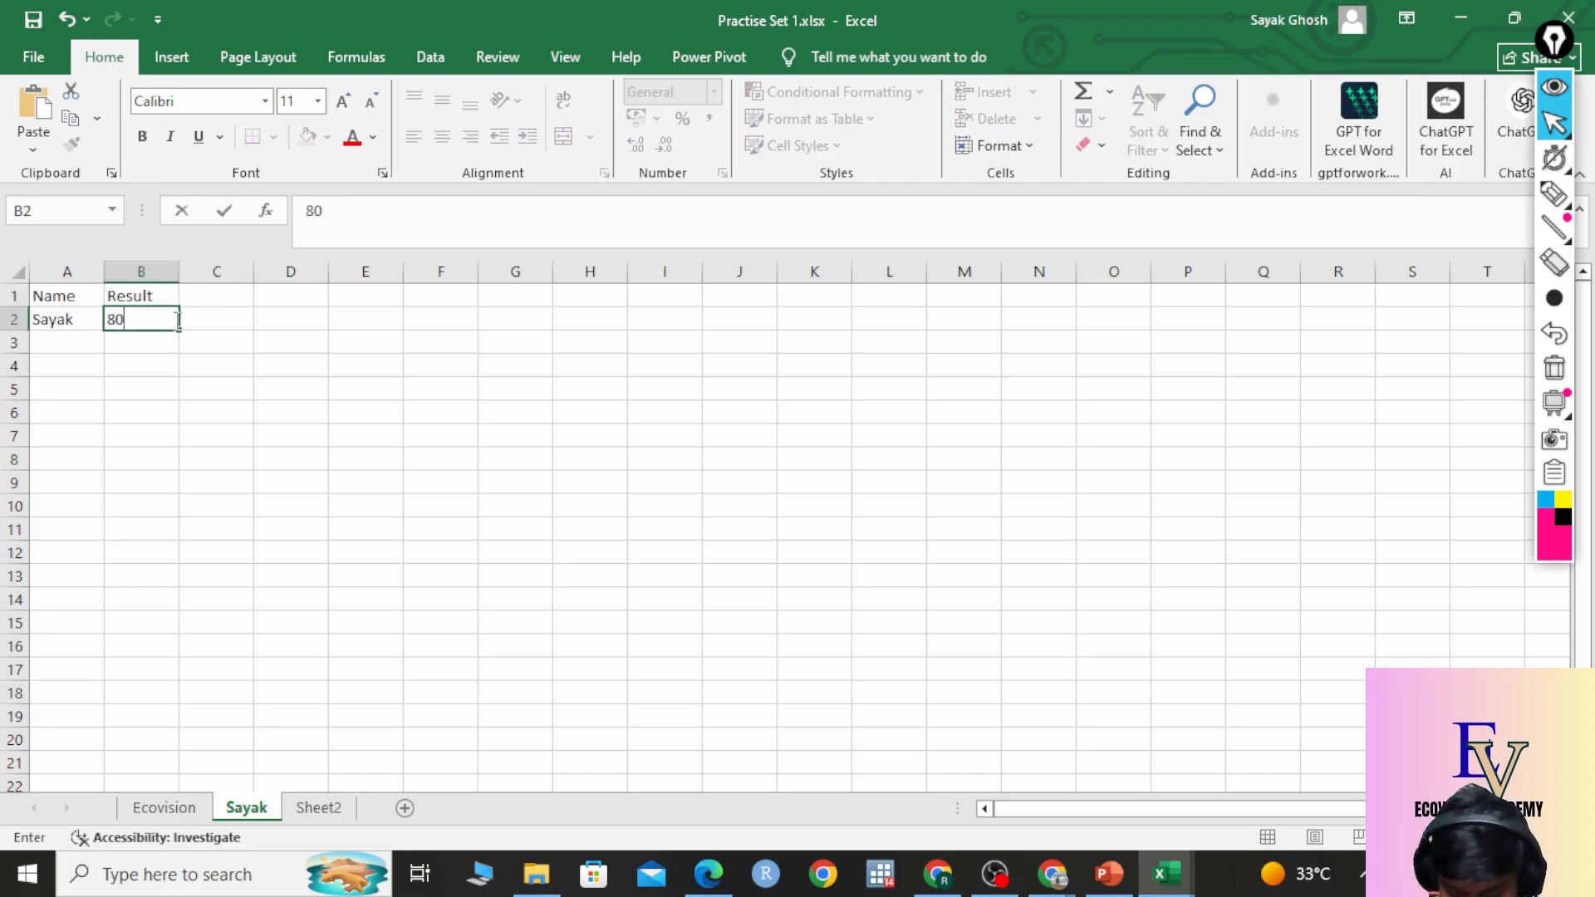
type(".00")
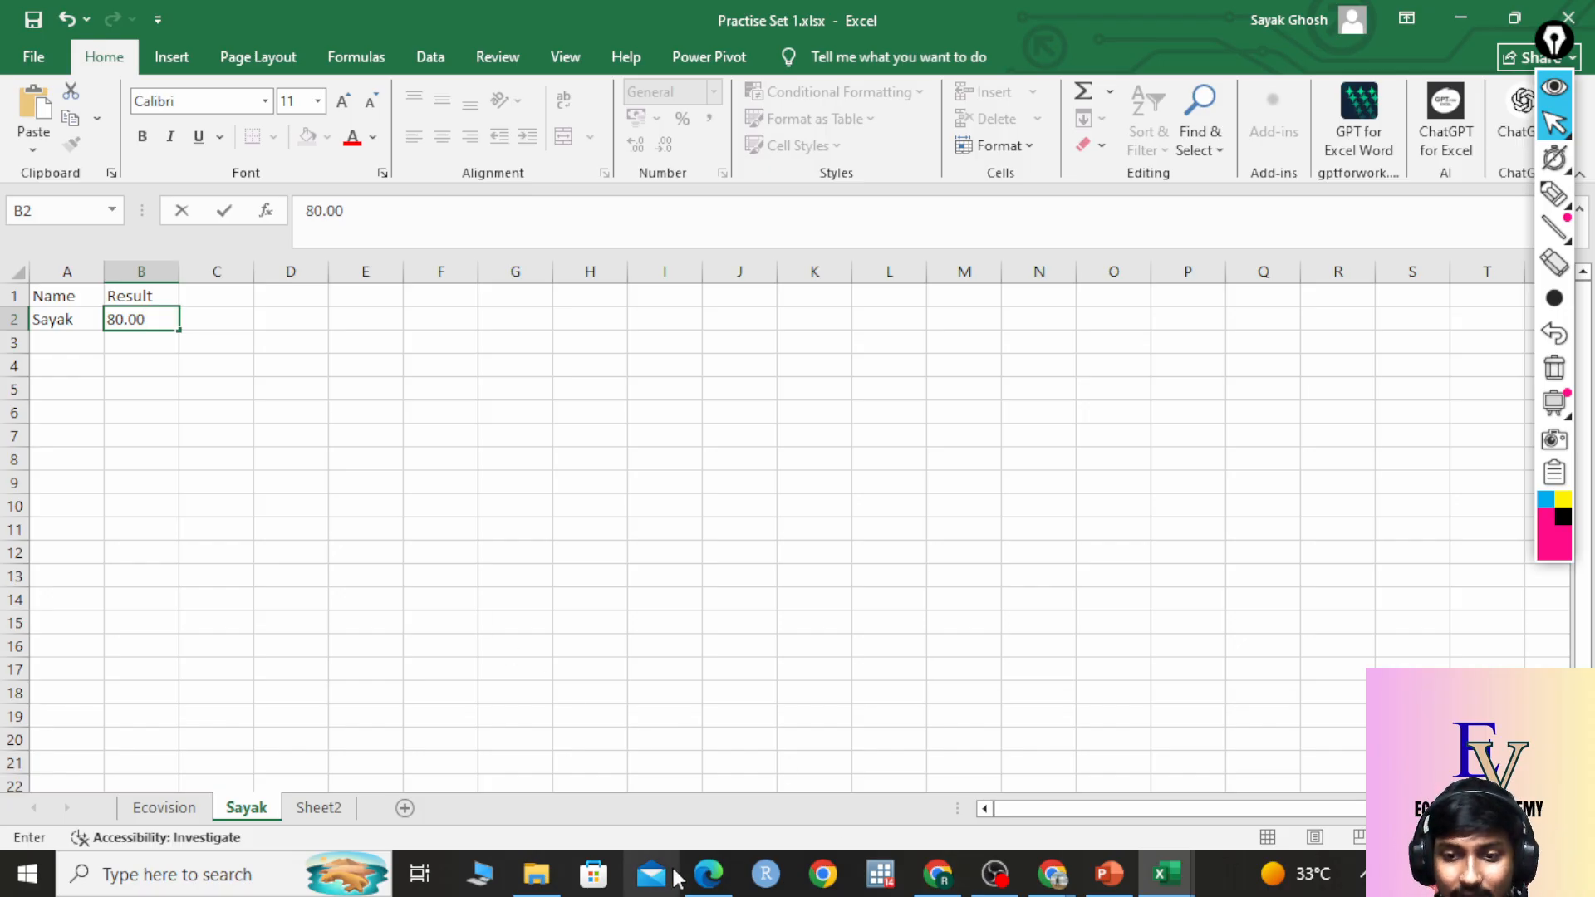
Scroll the course PDF to the Cell Addressing & Selection page, then bring up a blank Excel window.
left_click(709, 872)
scroll(683, 665, "down", 7)
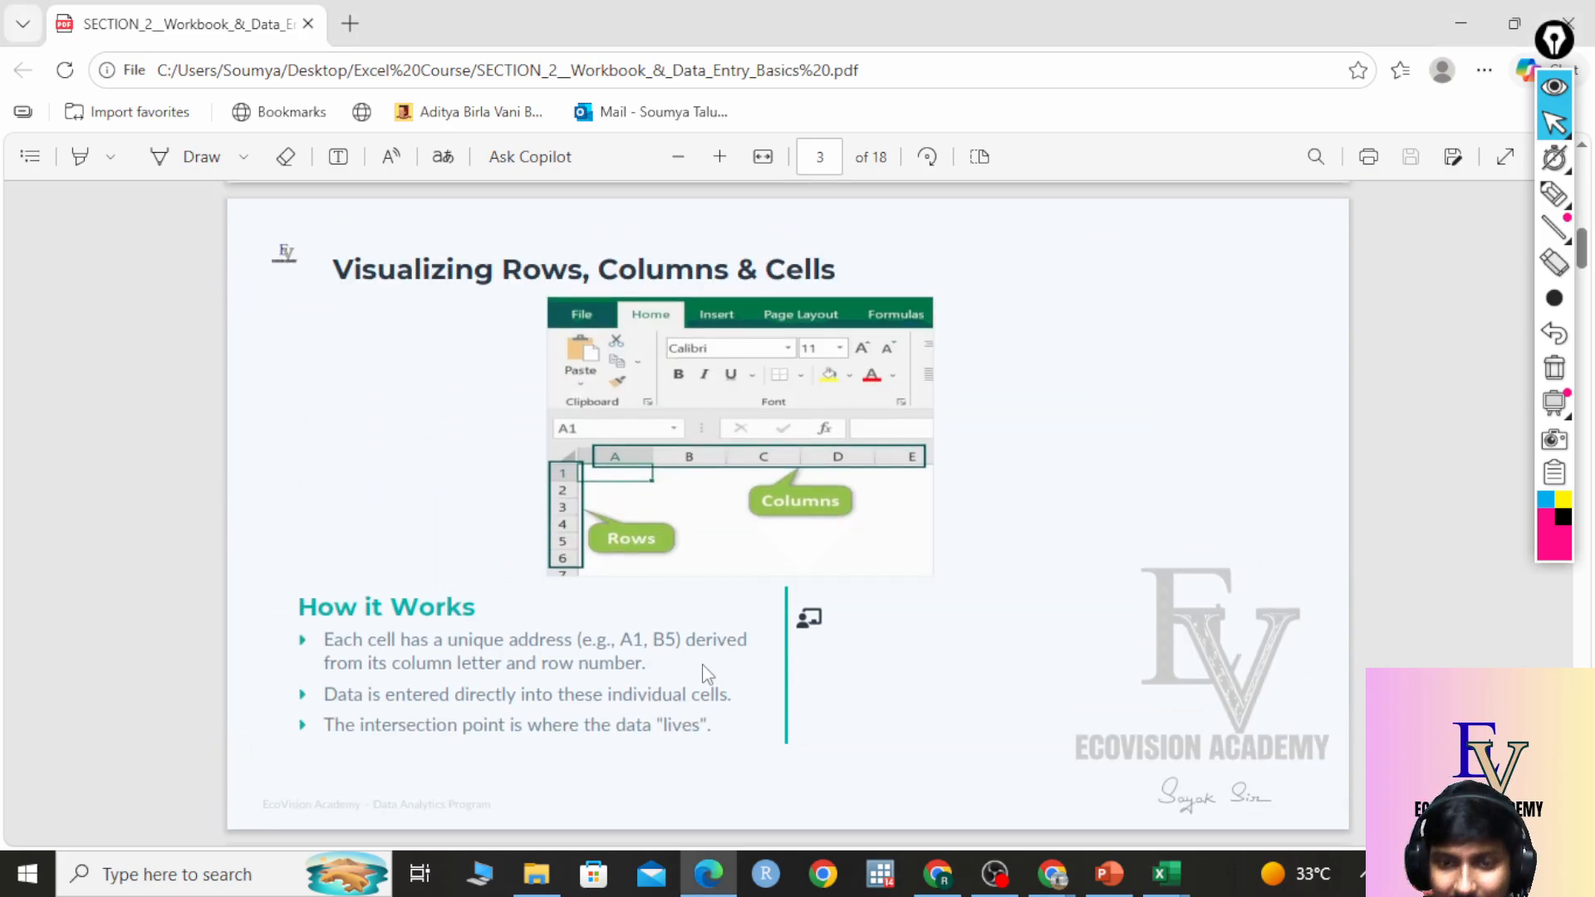
scroll(701, 669, "down", 5)
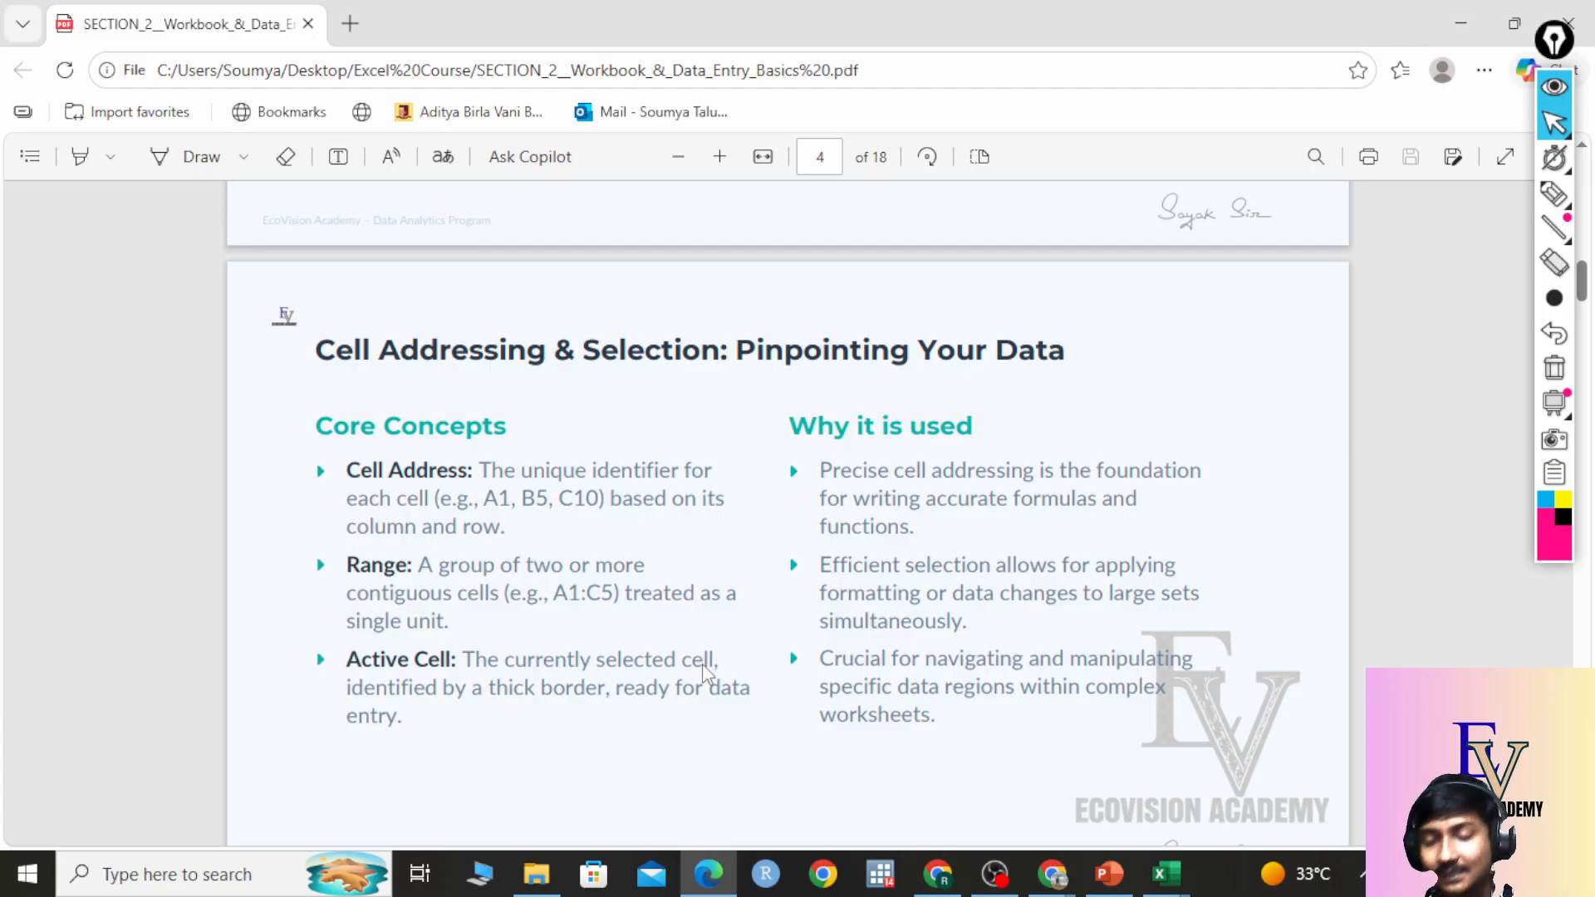
mouse_move(1167, 874)
left_click(1014, 756)
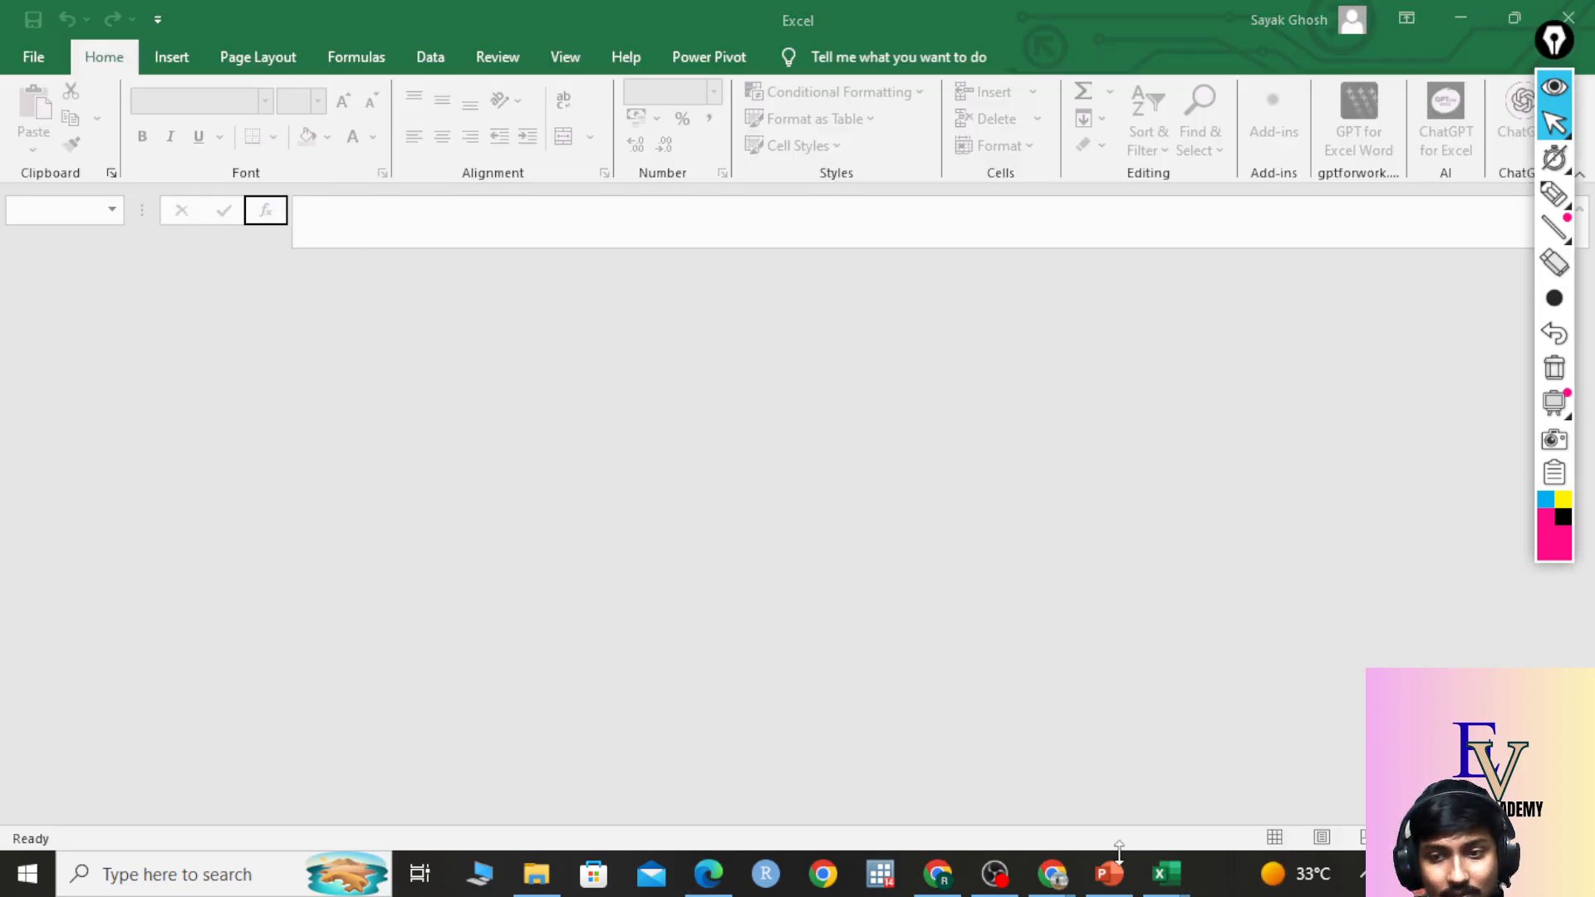
Back on the Ecovision sheet, select A2, C3 and C6, checking each address in the Name Box.
mouse_move(1167, 874)
left_click(1213, 802)
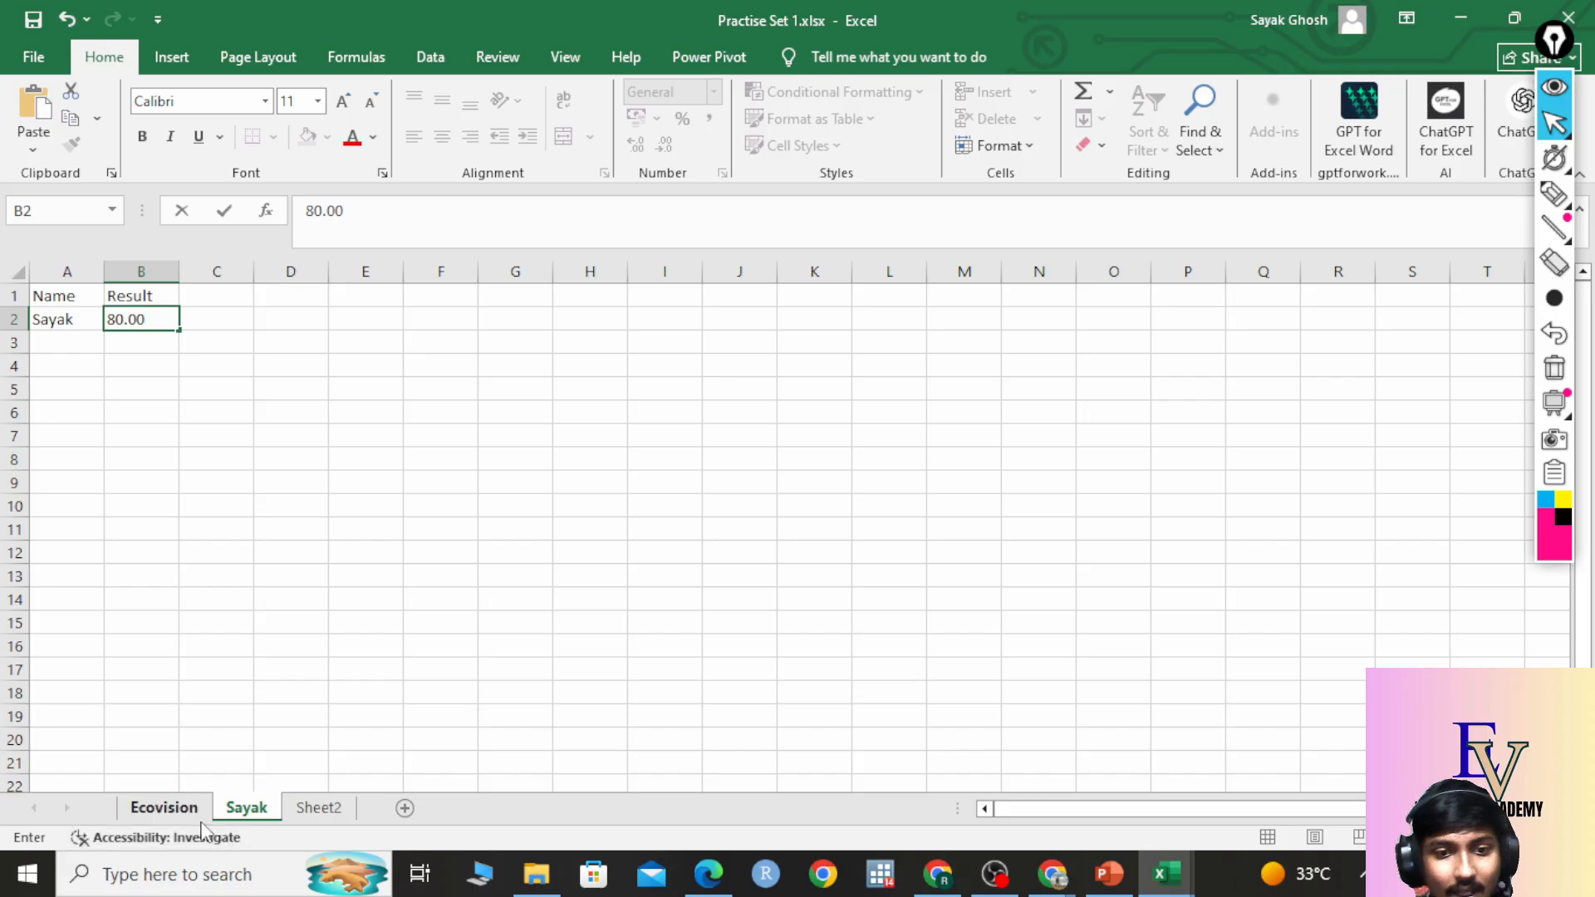
left_click(179, 809)
left_click(83, 319)
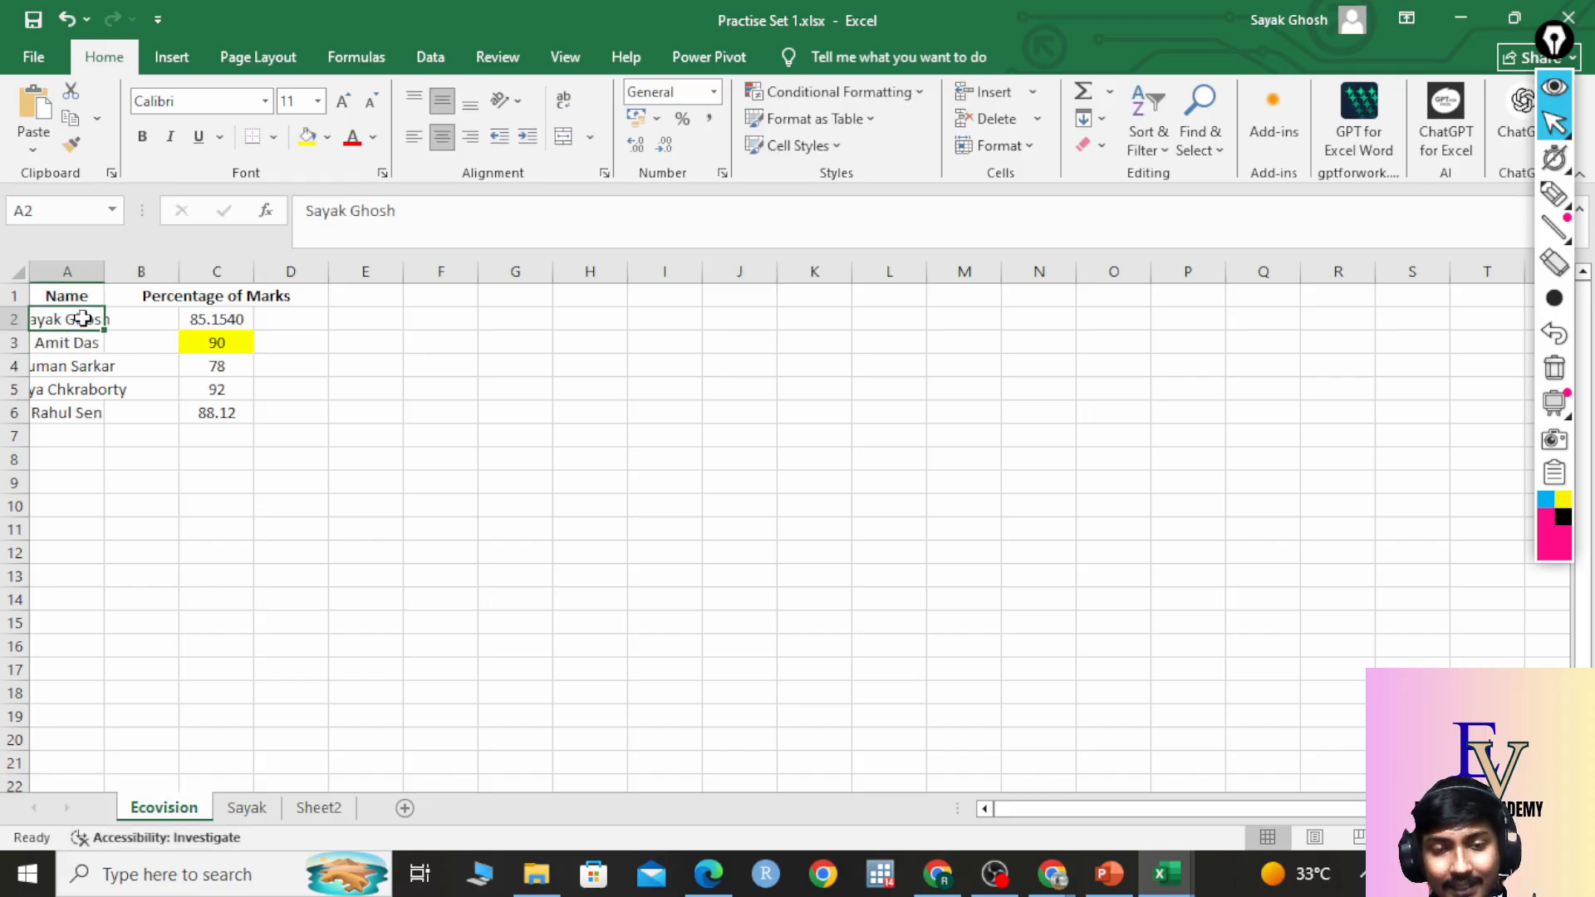
left_click(30, 207)
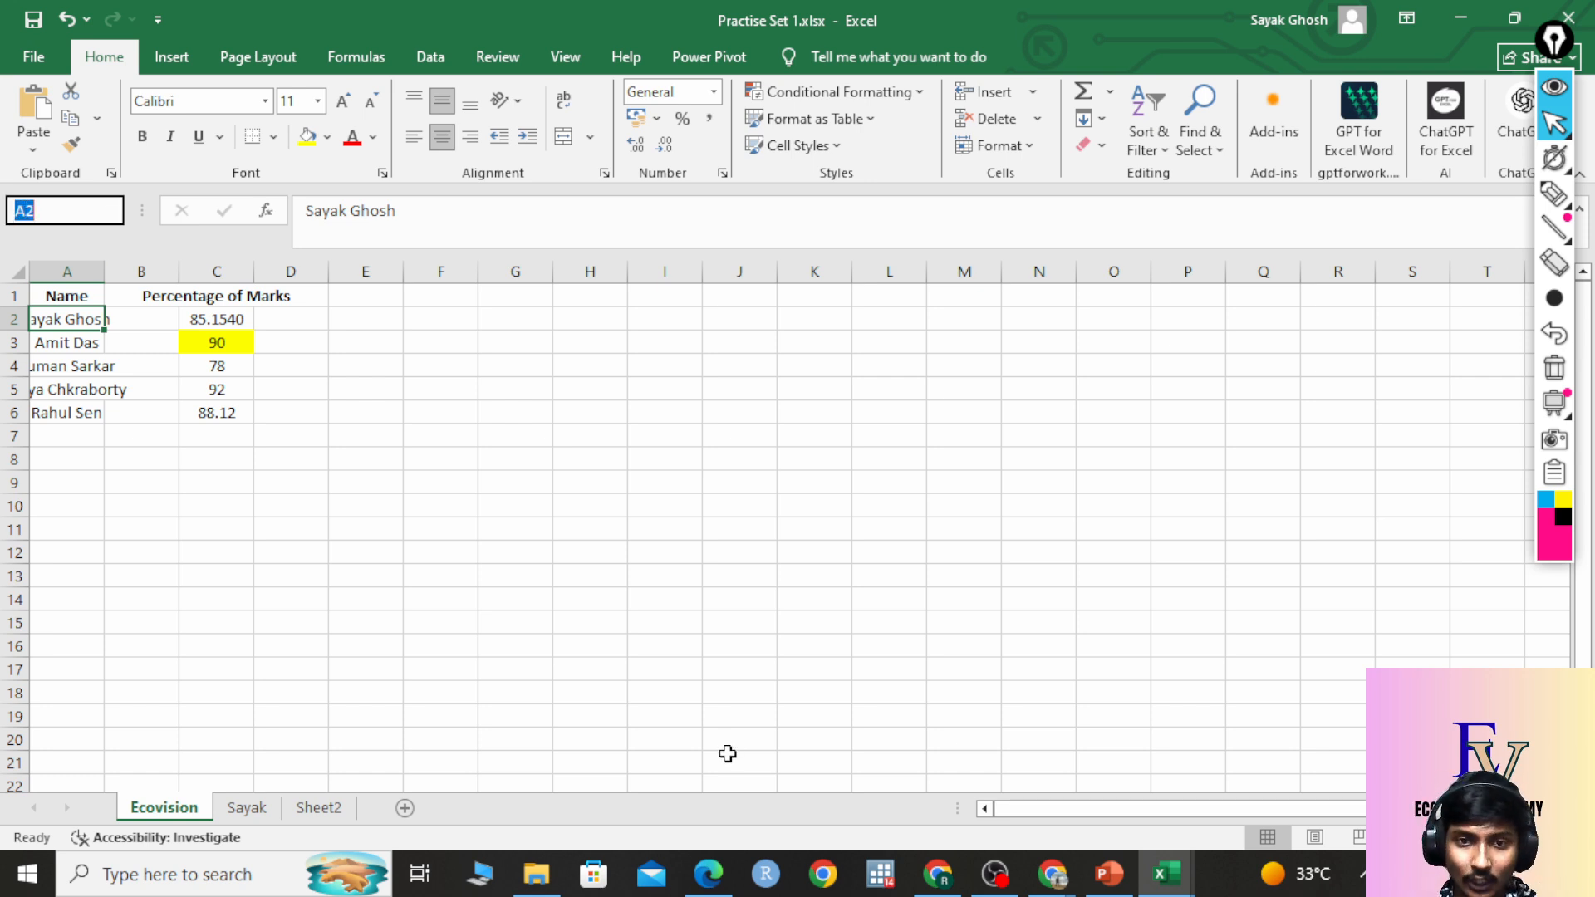
left_click(204, 341)
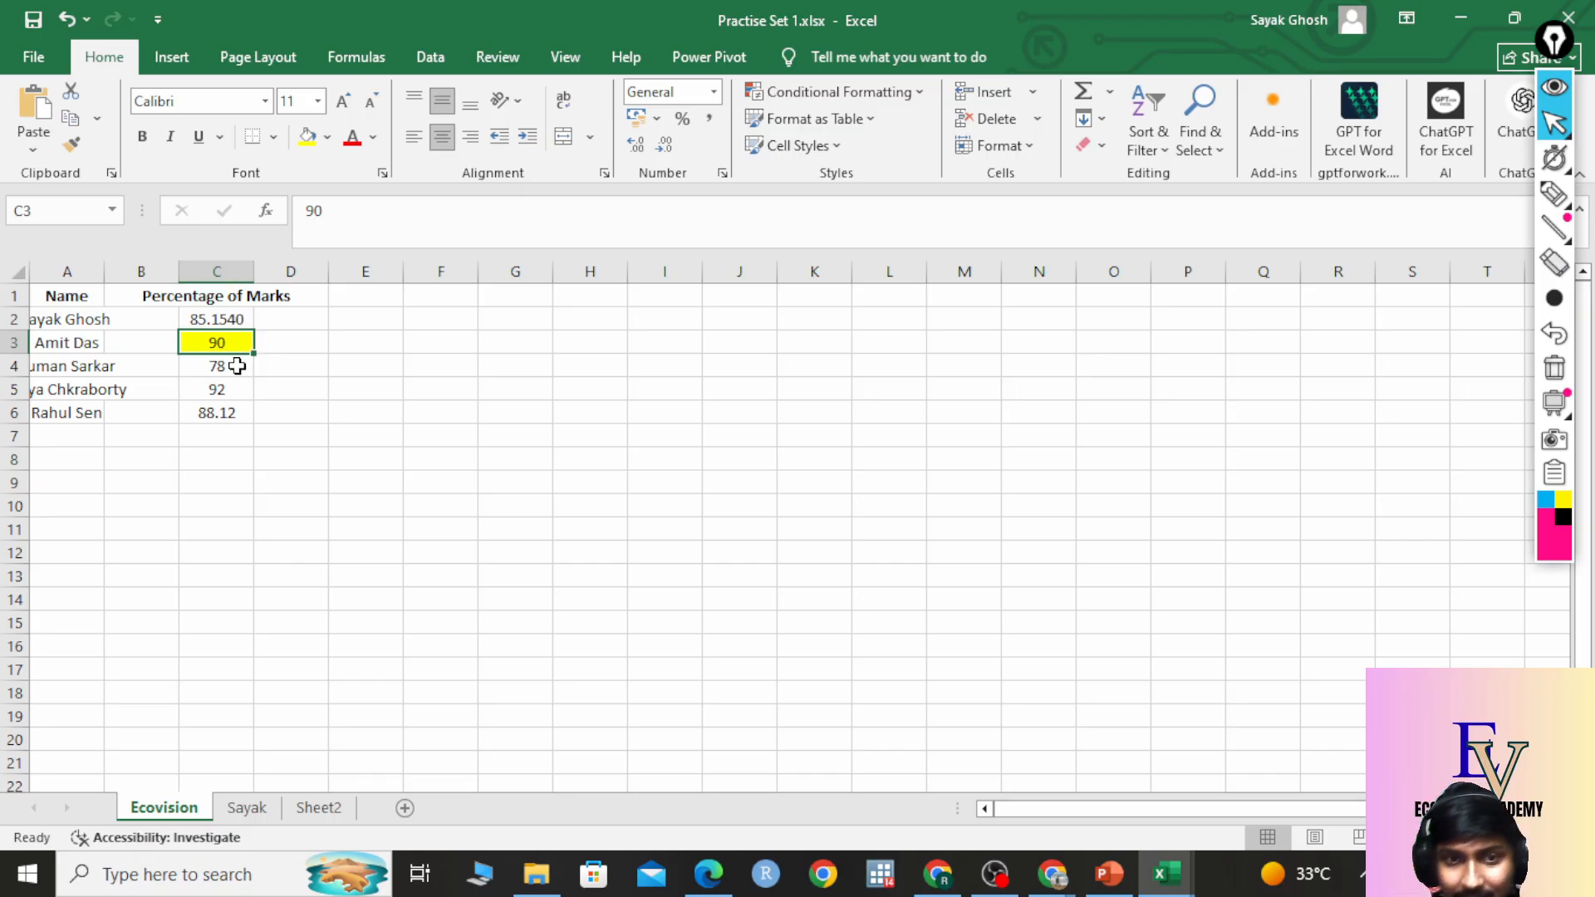
left_click(53, 208)
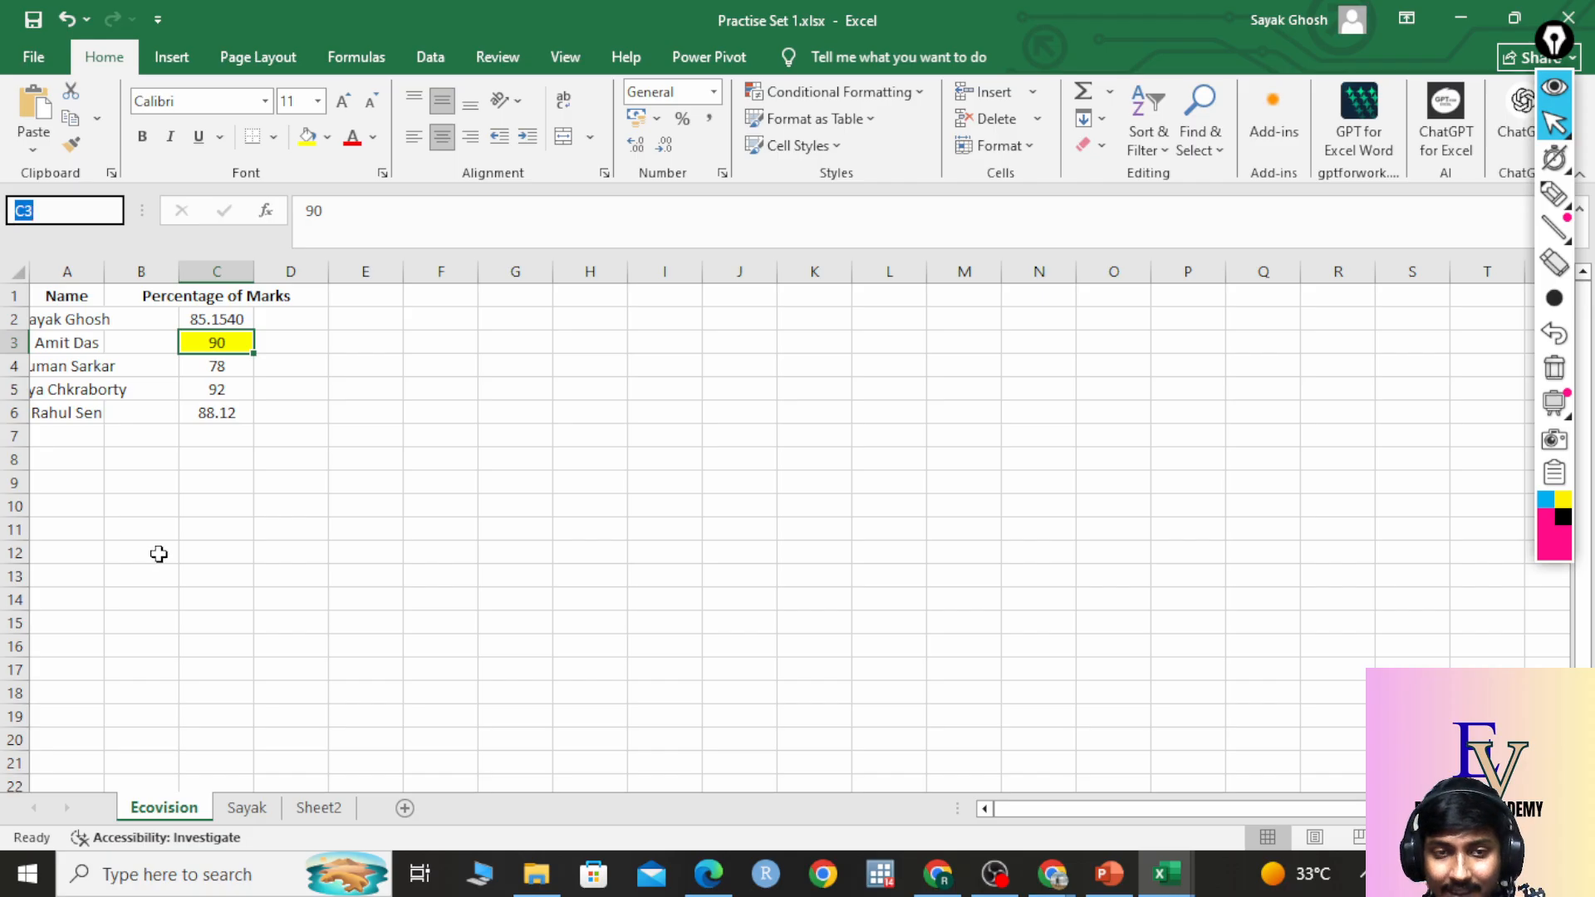
left_click(231, 413)
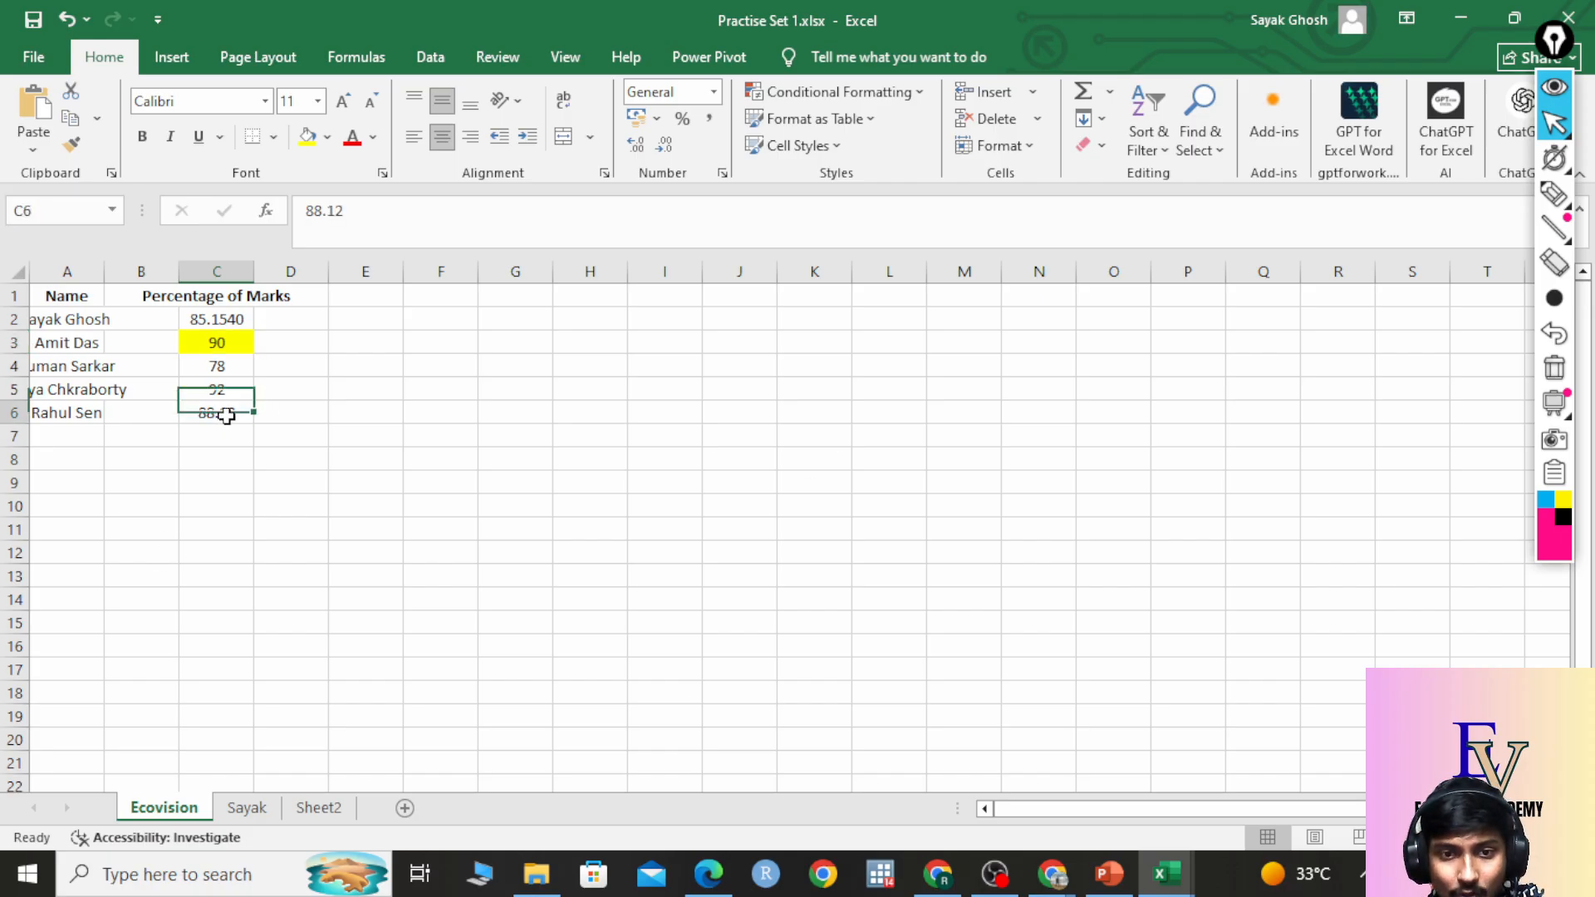
left_click(57, 209)
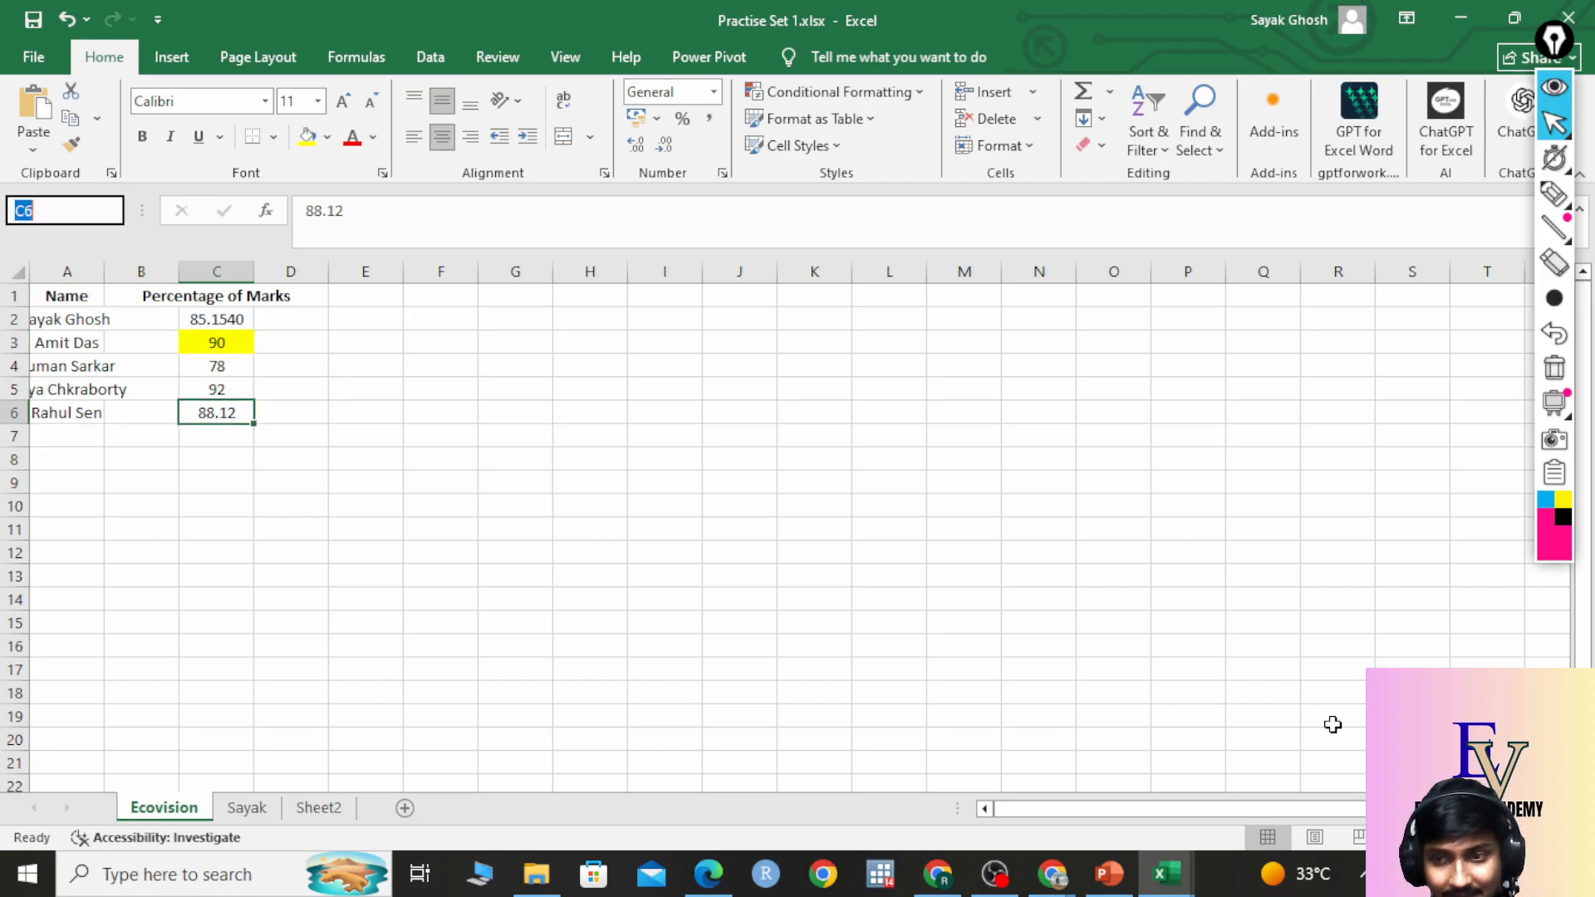
Select cell S16, all of column S and row 16, check S16's address, then select E8.
left_click(1403, 645)
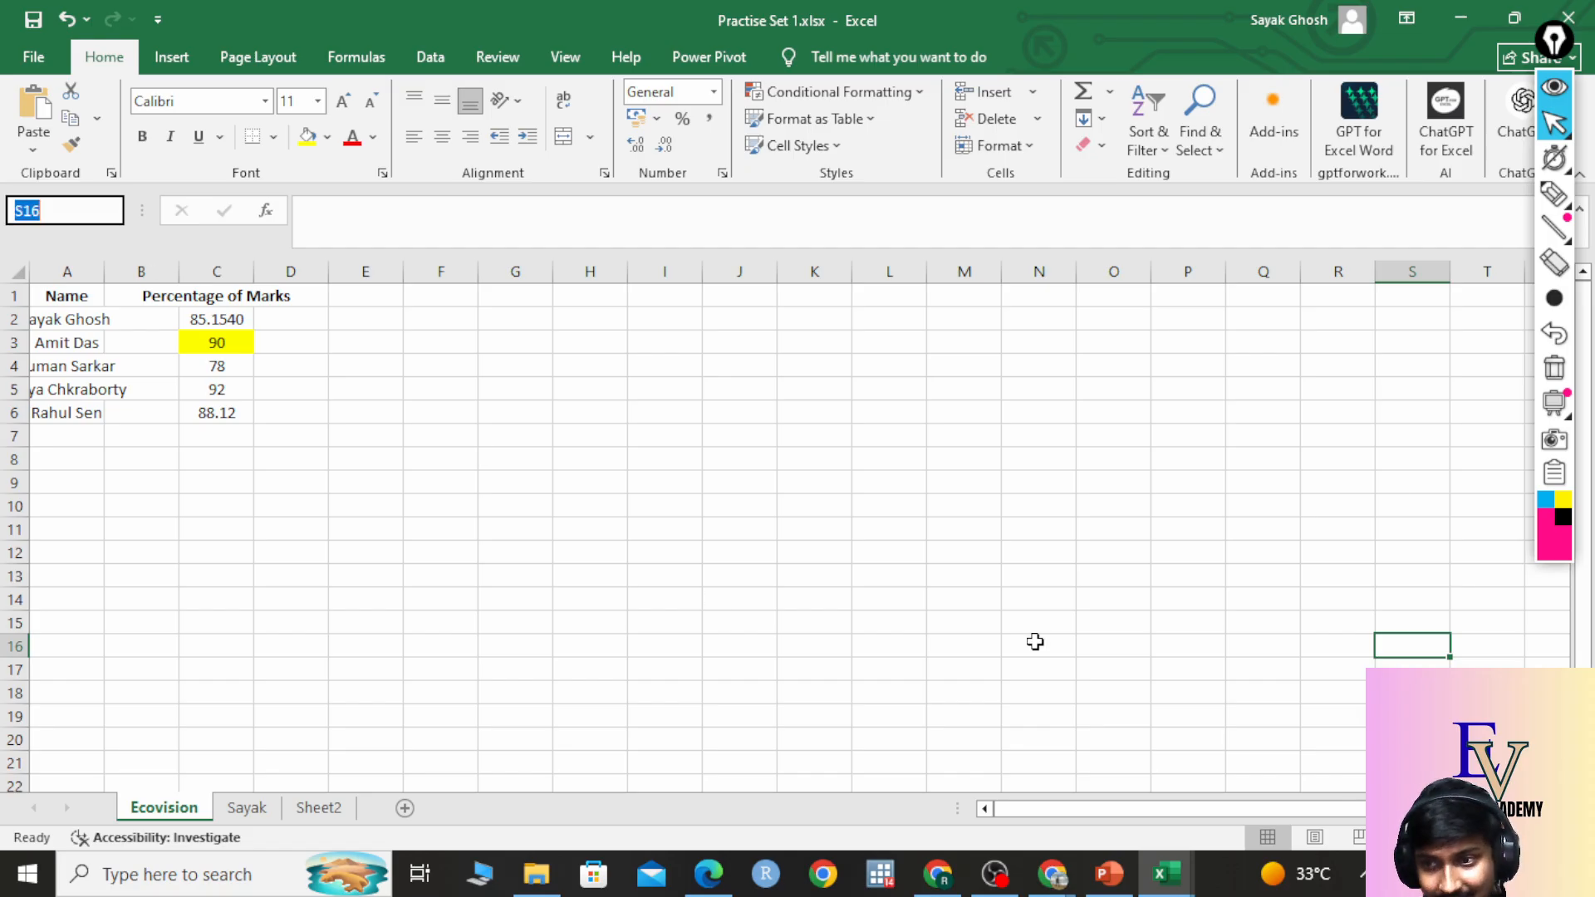
left_click(1422, 256)
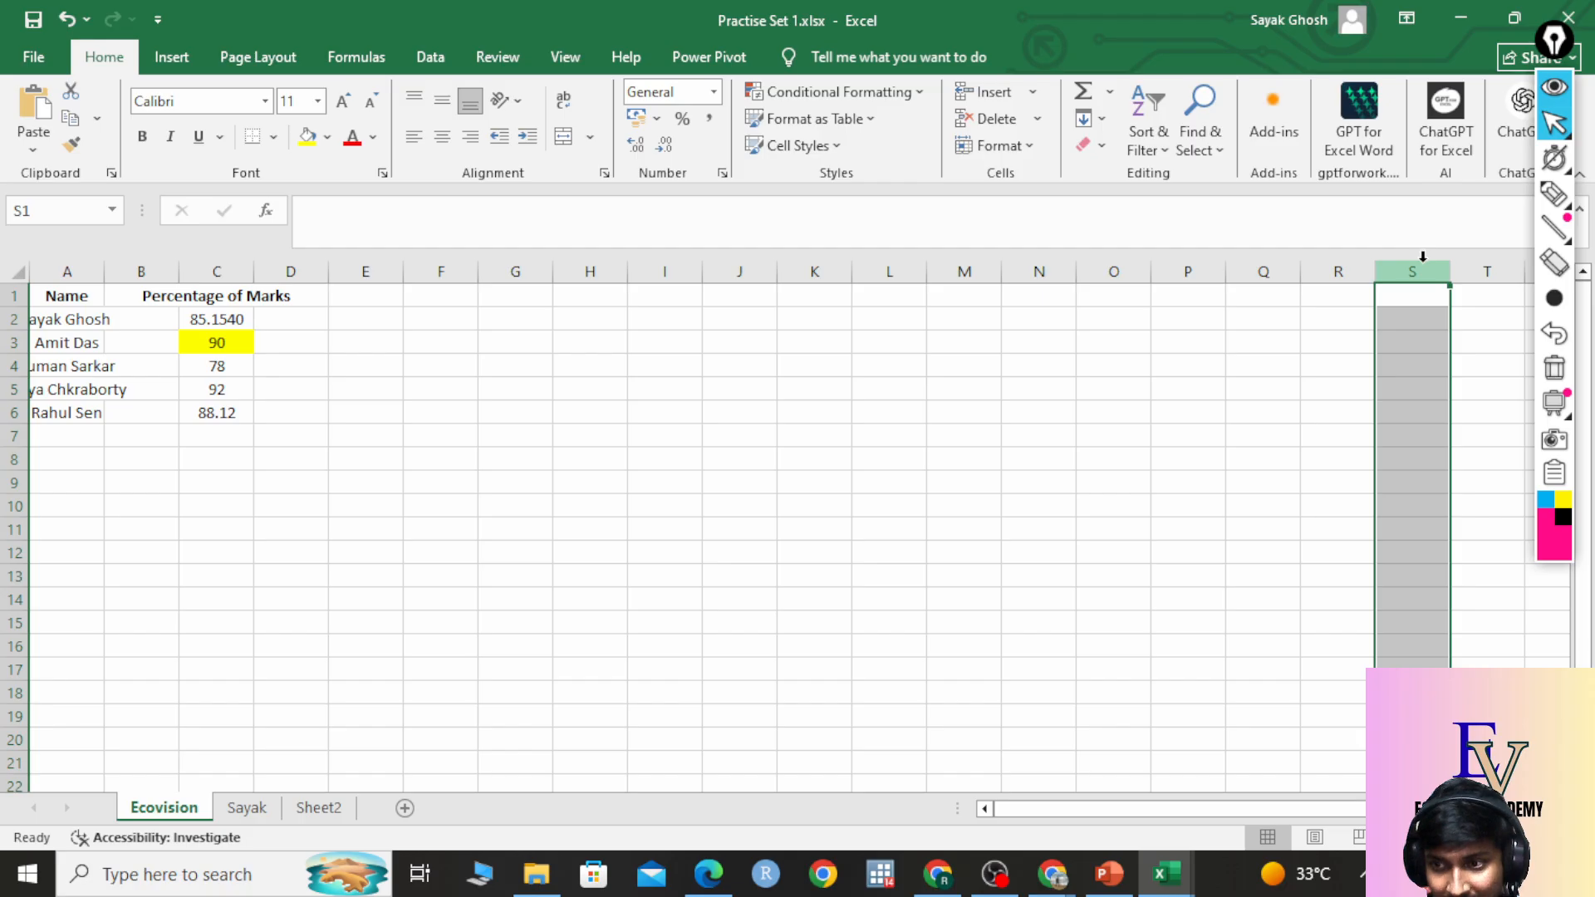
left_click(15, 646)
left_click(1501, 647)
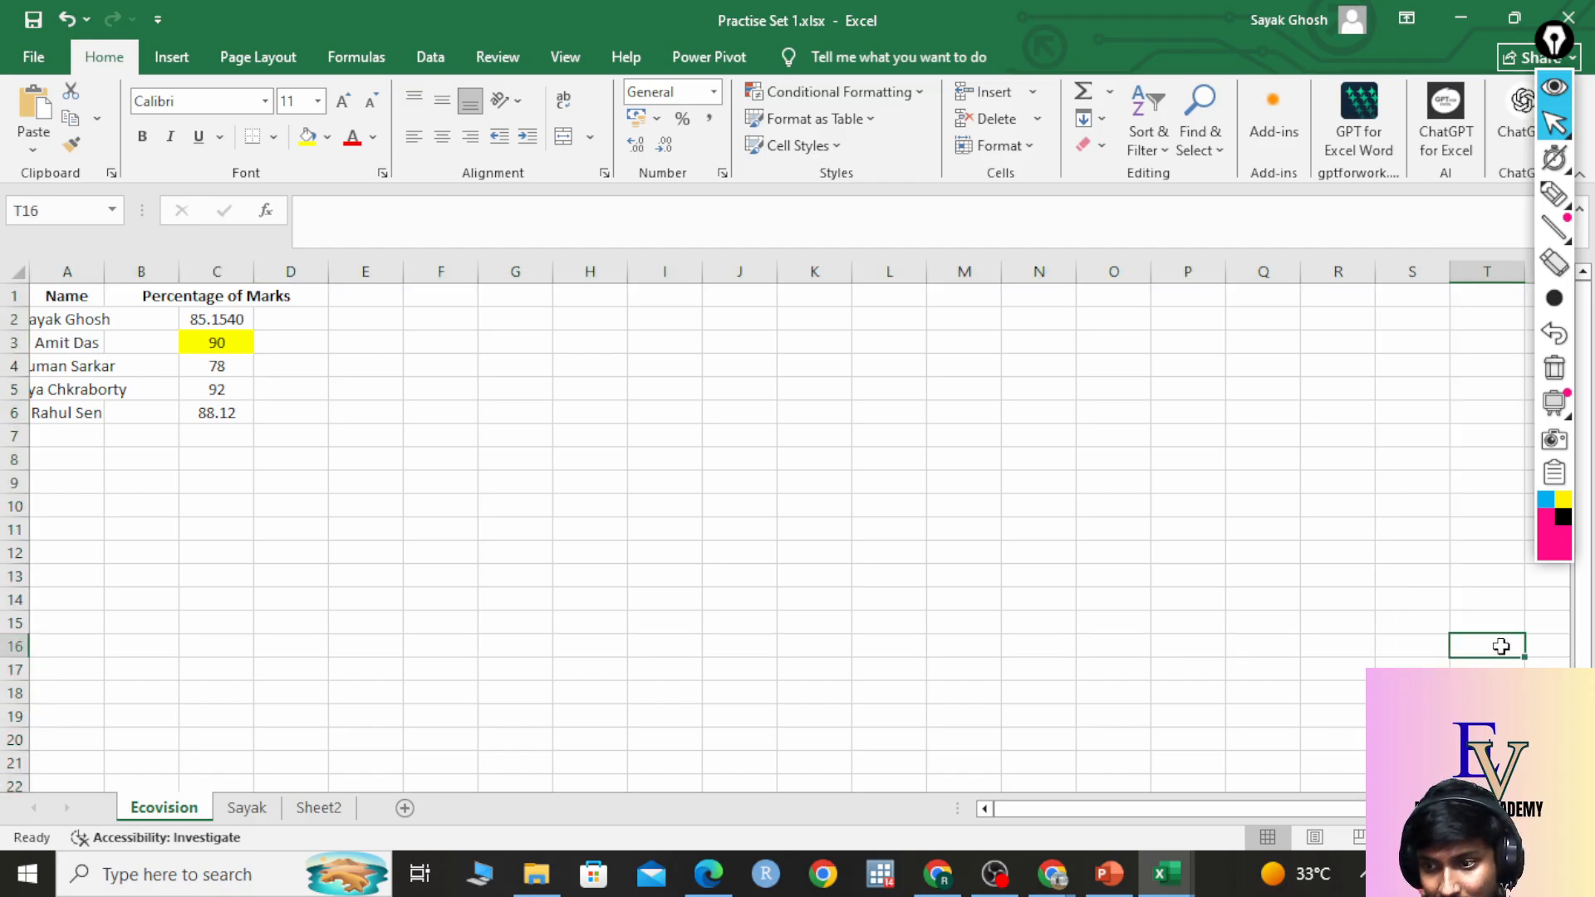
left_click(1434, 647)
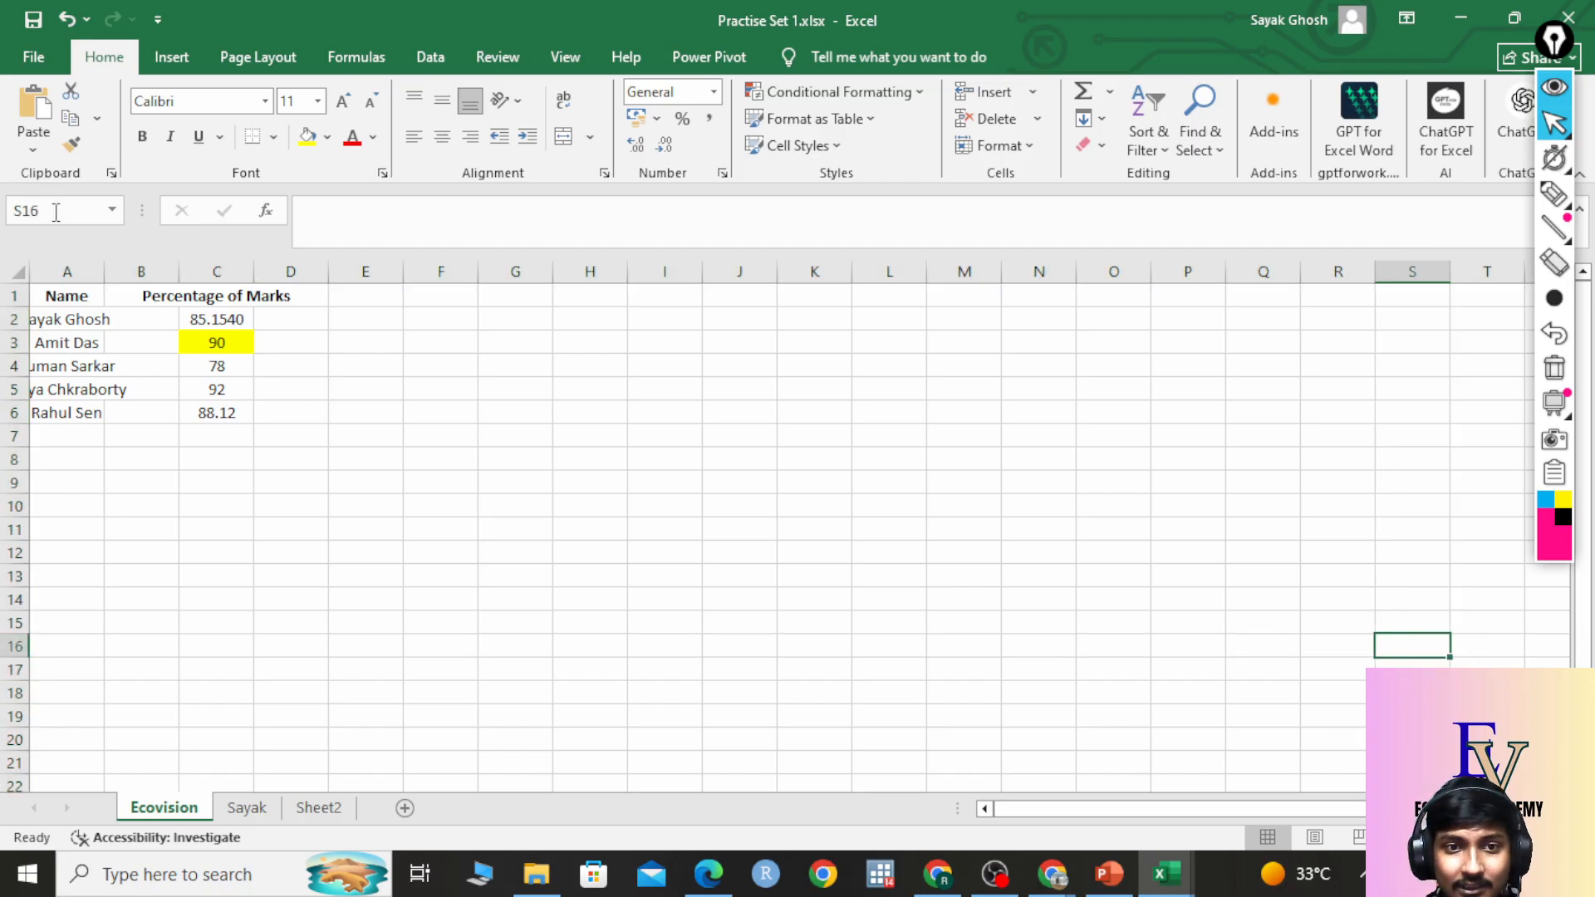
left_click(12, 211)
left_click(343, 462)
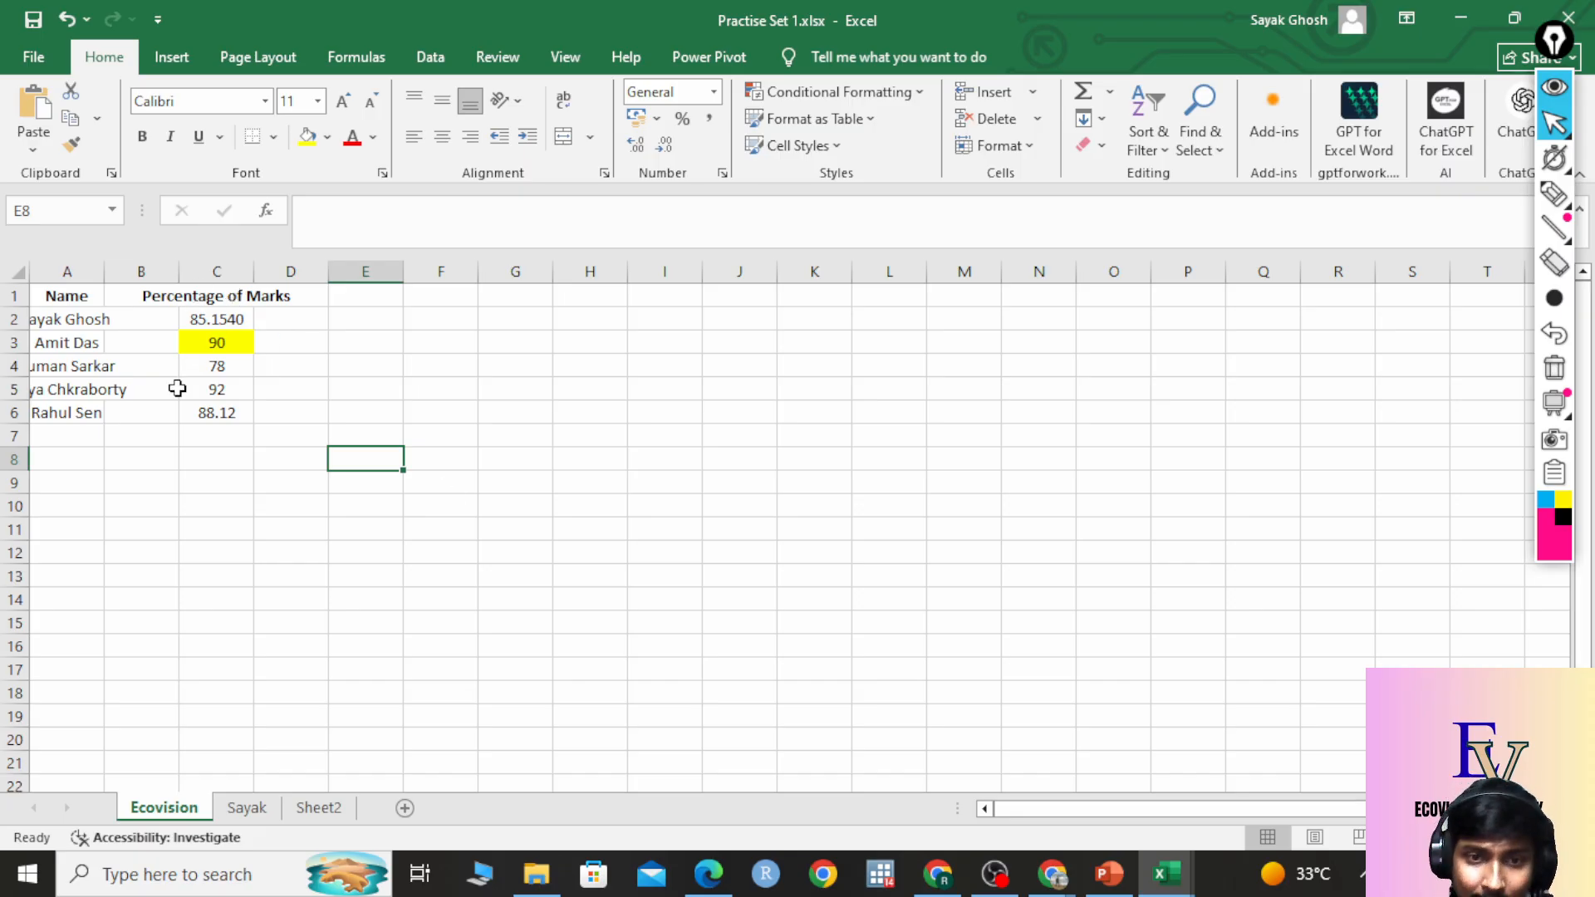
left_click(212, 299)
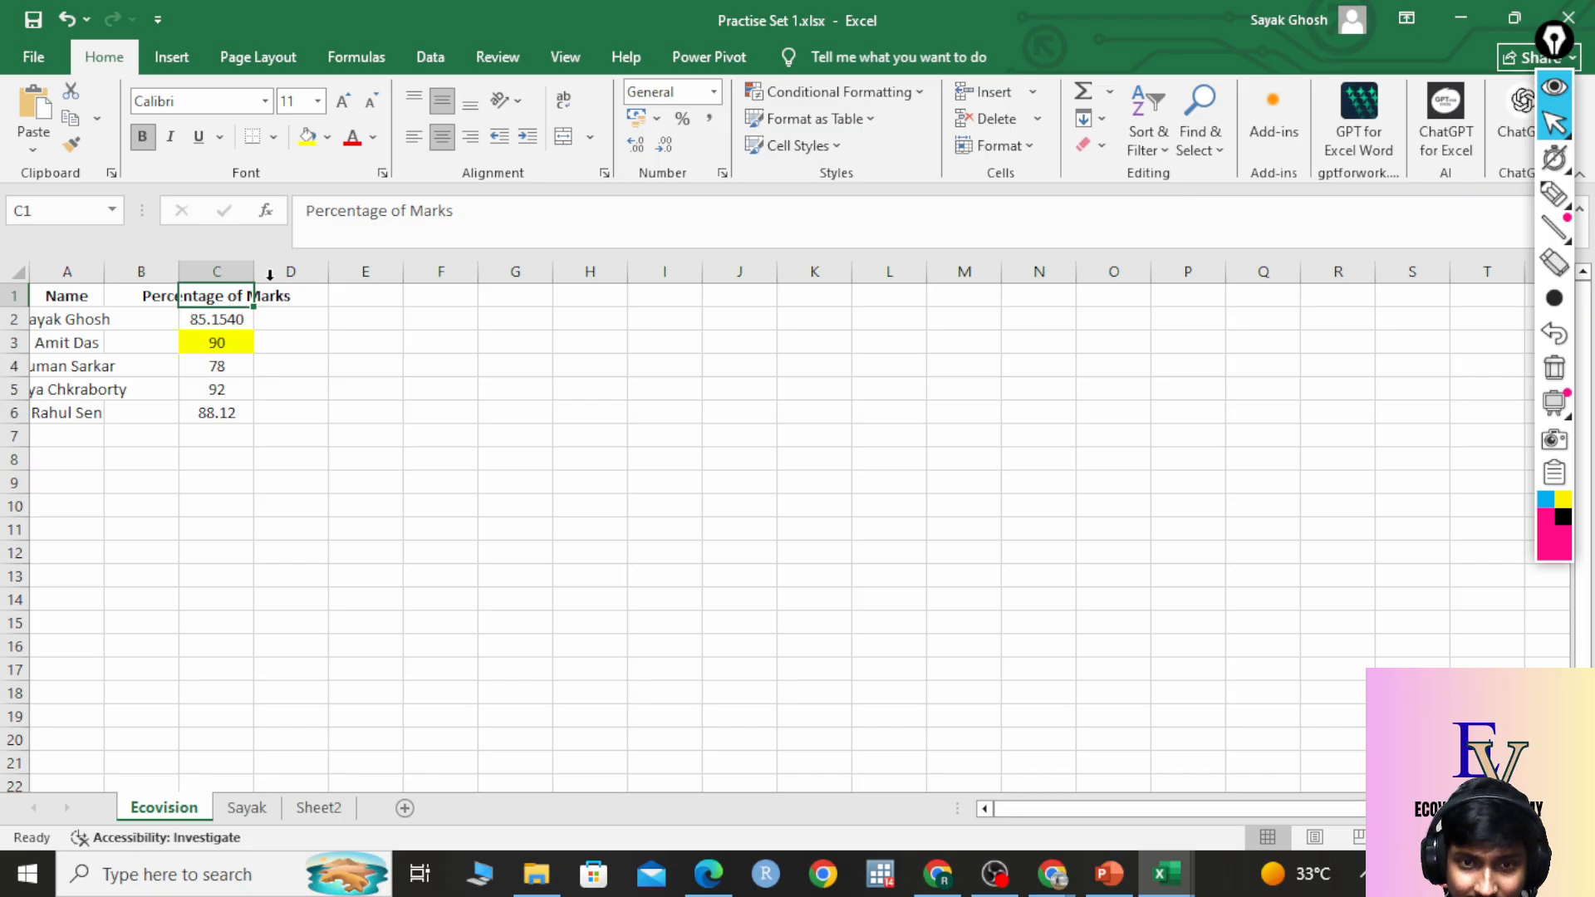
left_click(10, 212)
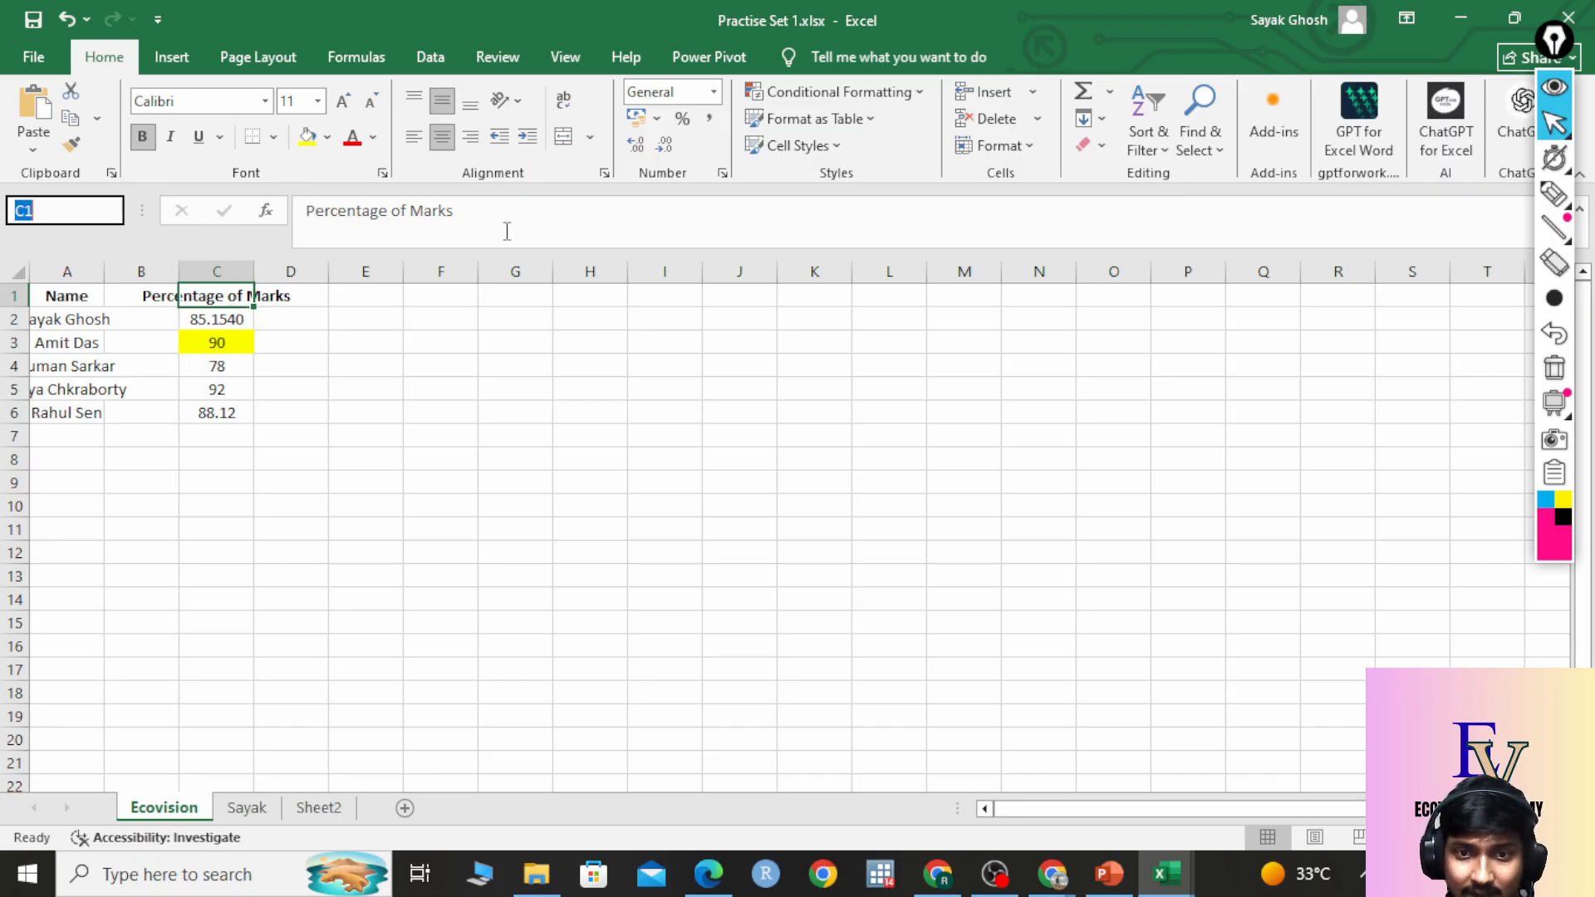
left_click(142, 295)
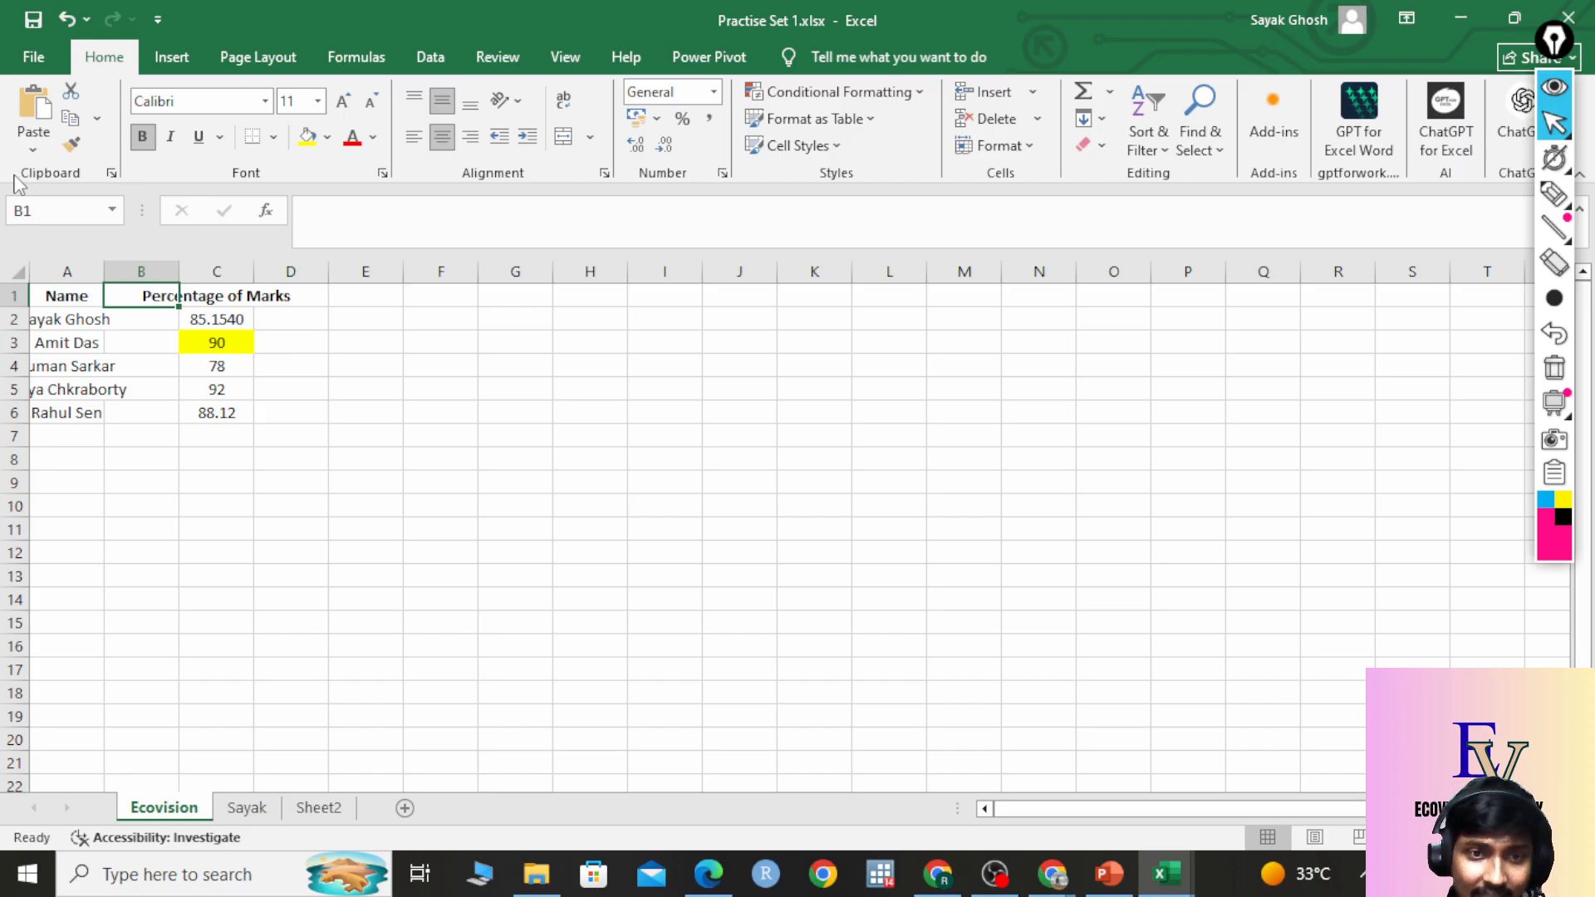
left_click(17, 212)
left_click(362, 214)
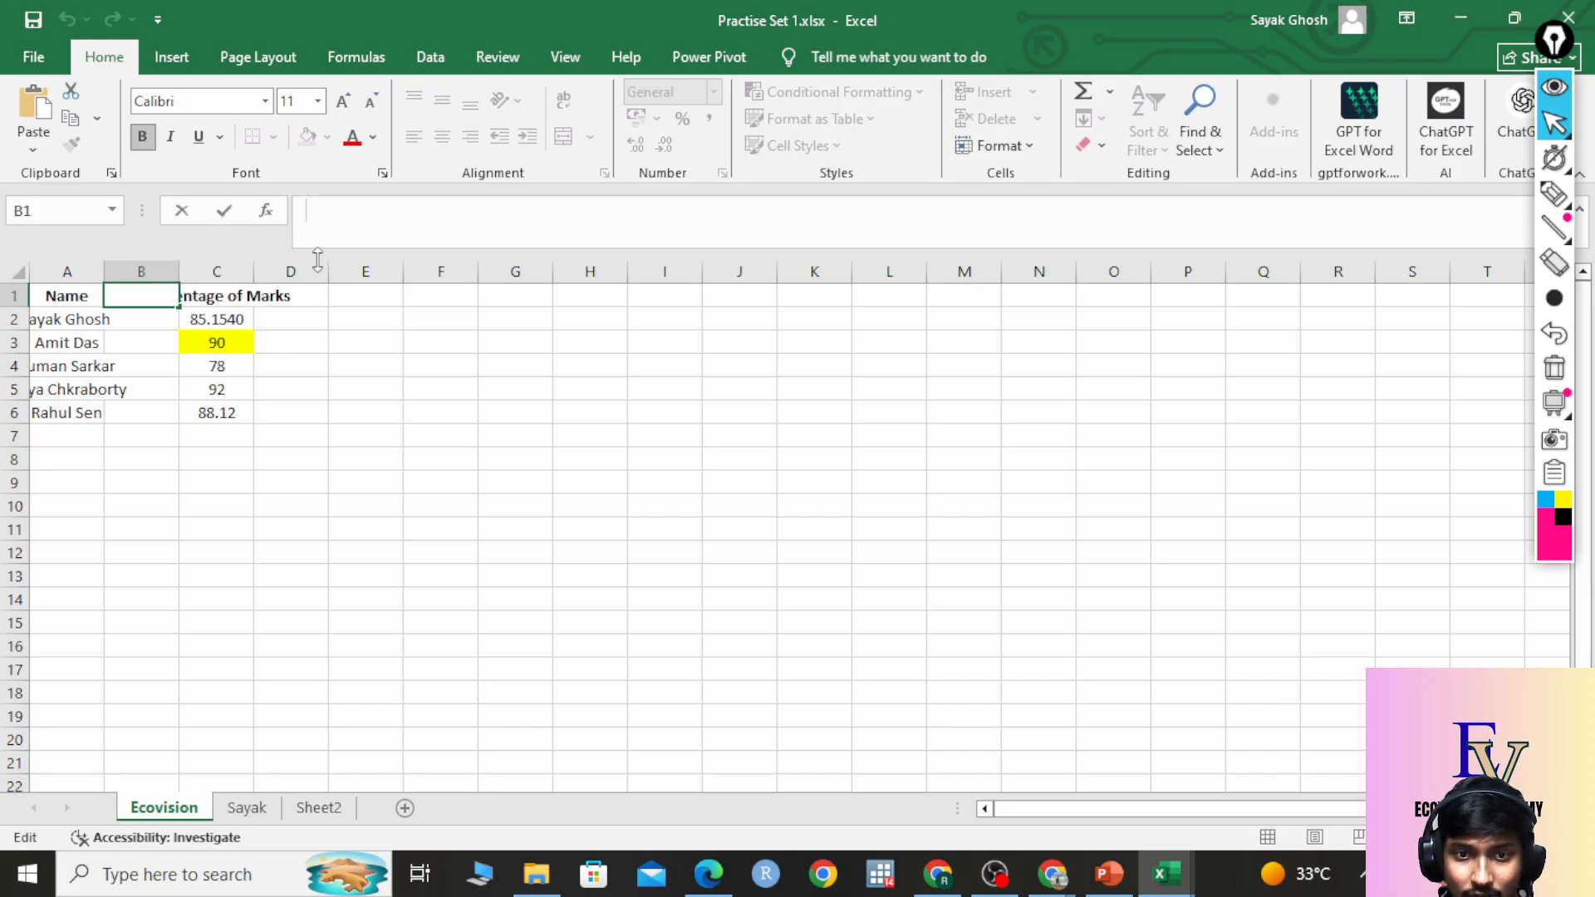
left_click(249, 297)
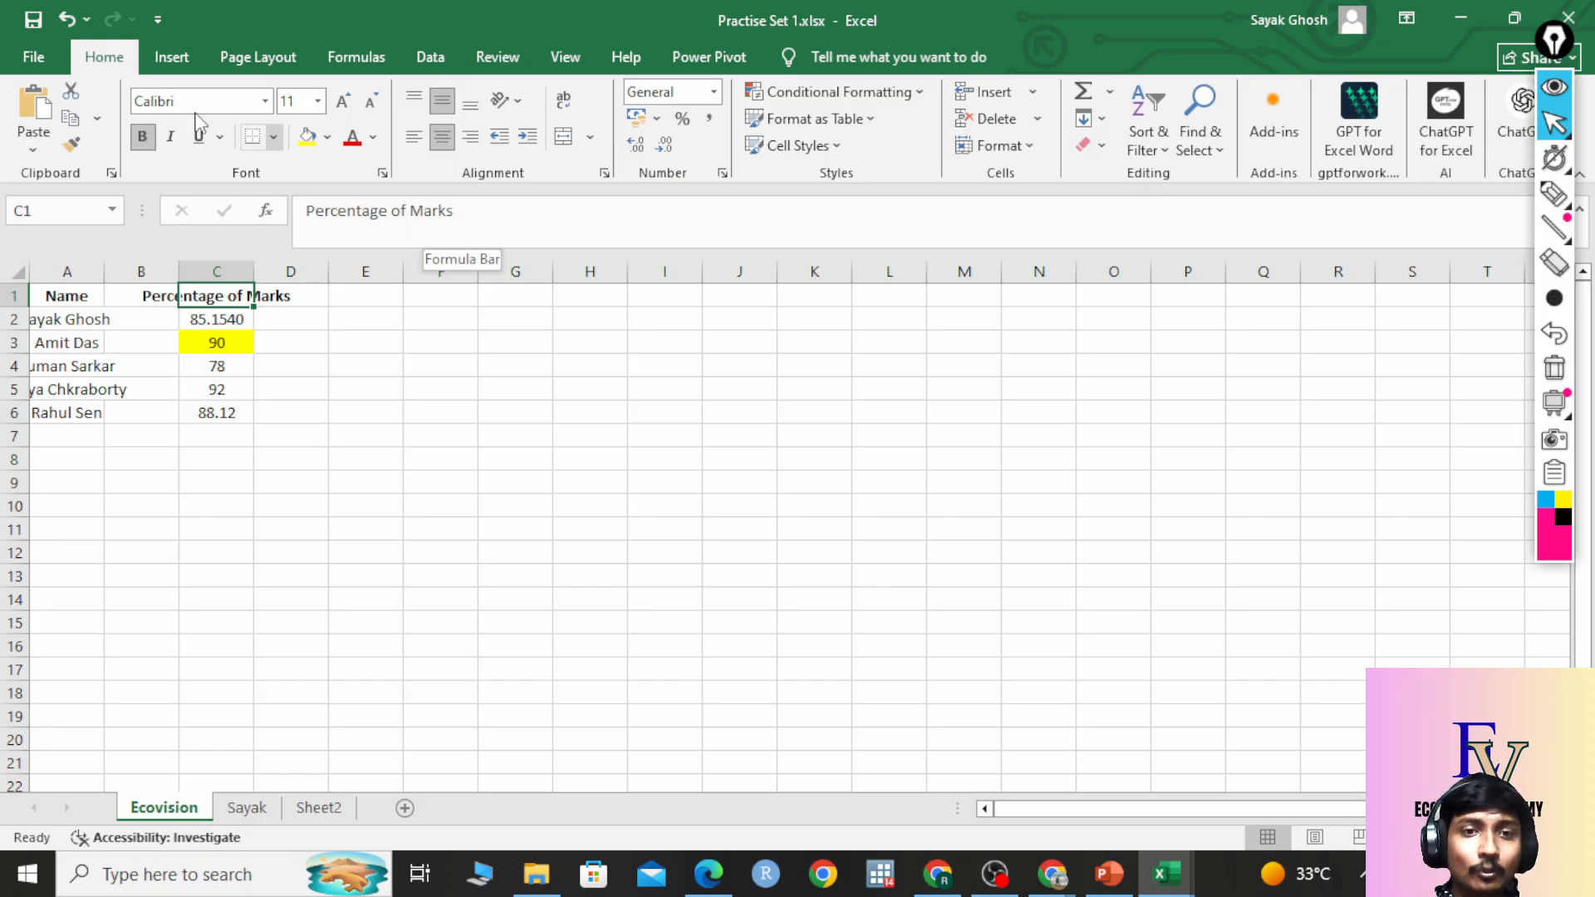
left_click(138, 303)
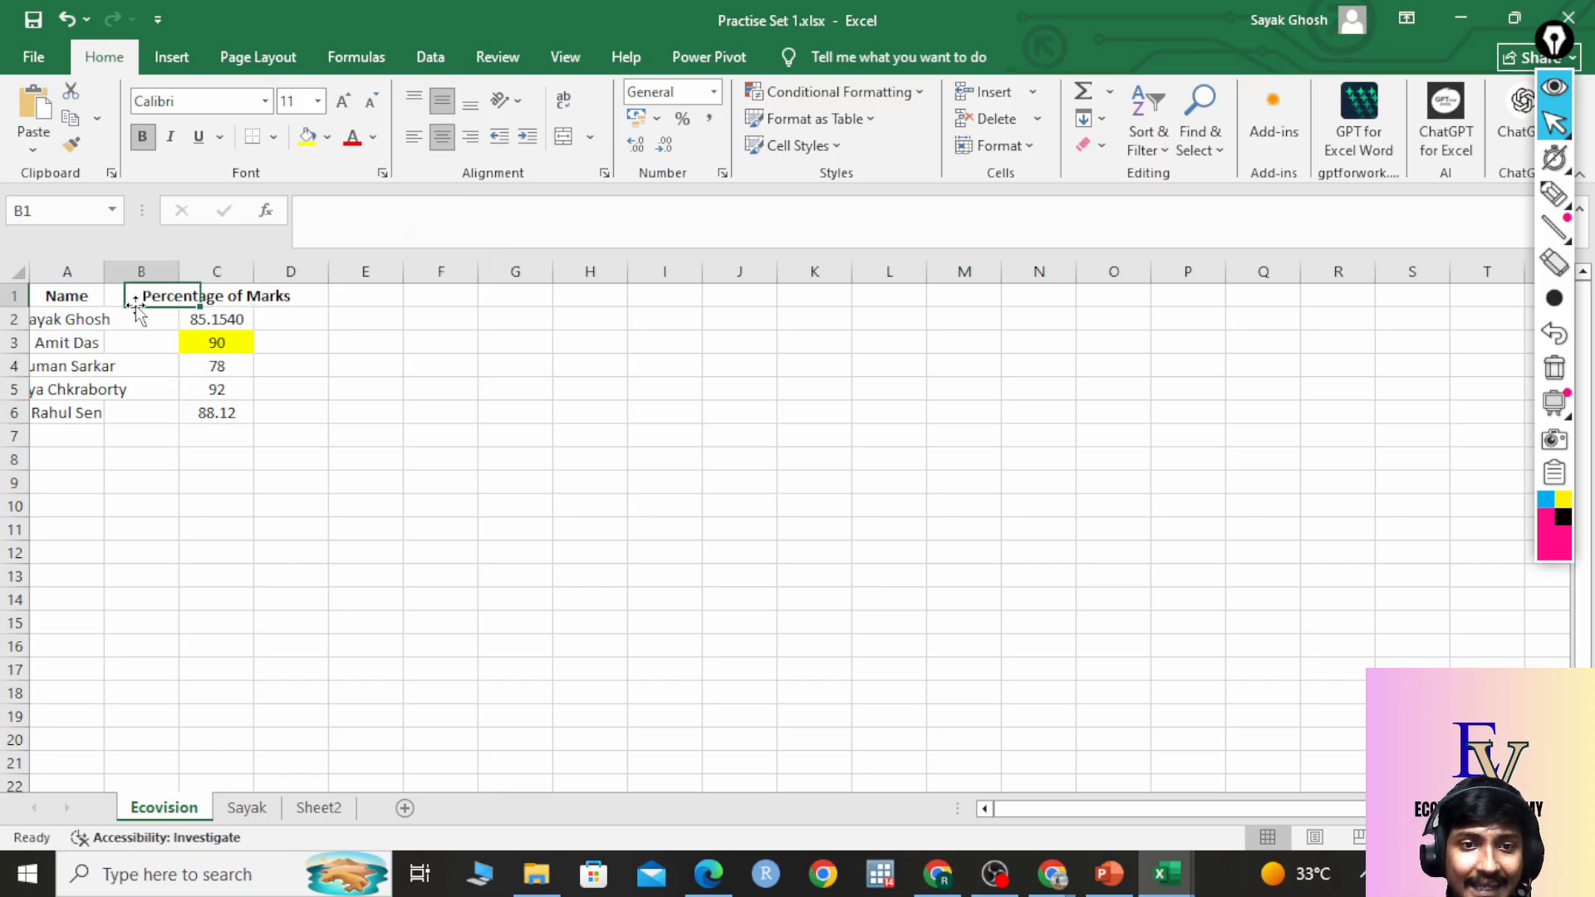
left_click(70, 296)
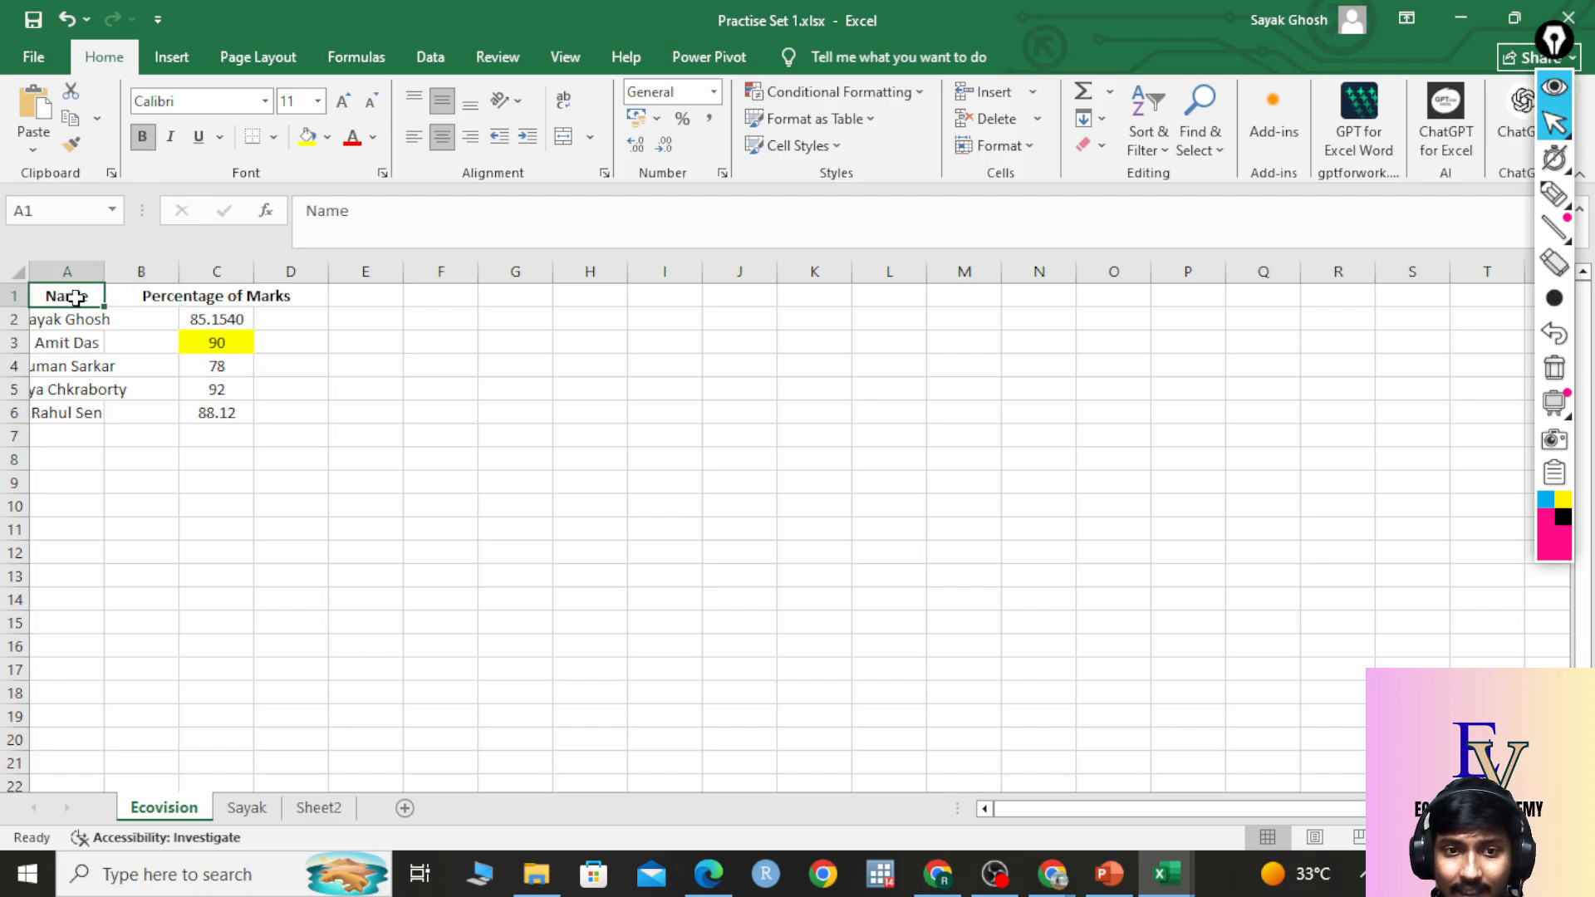
left_click_drag(70, 297, 217, 422)
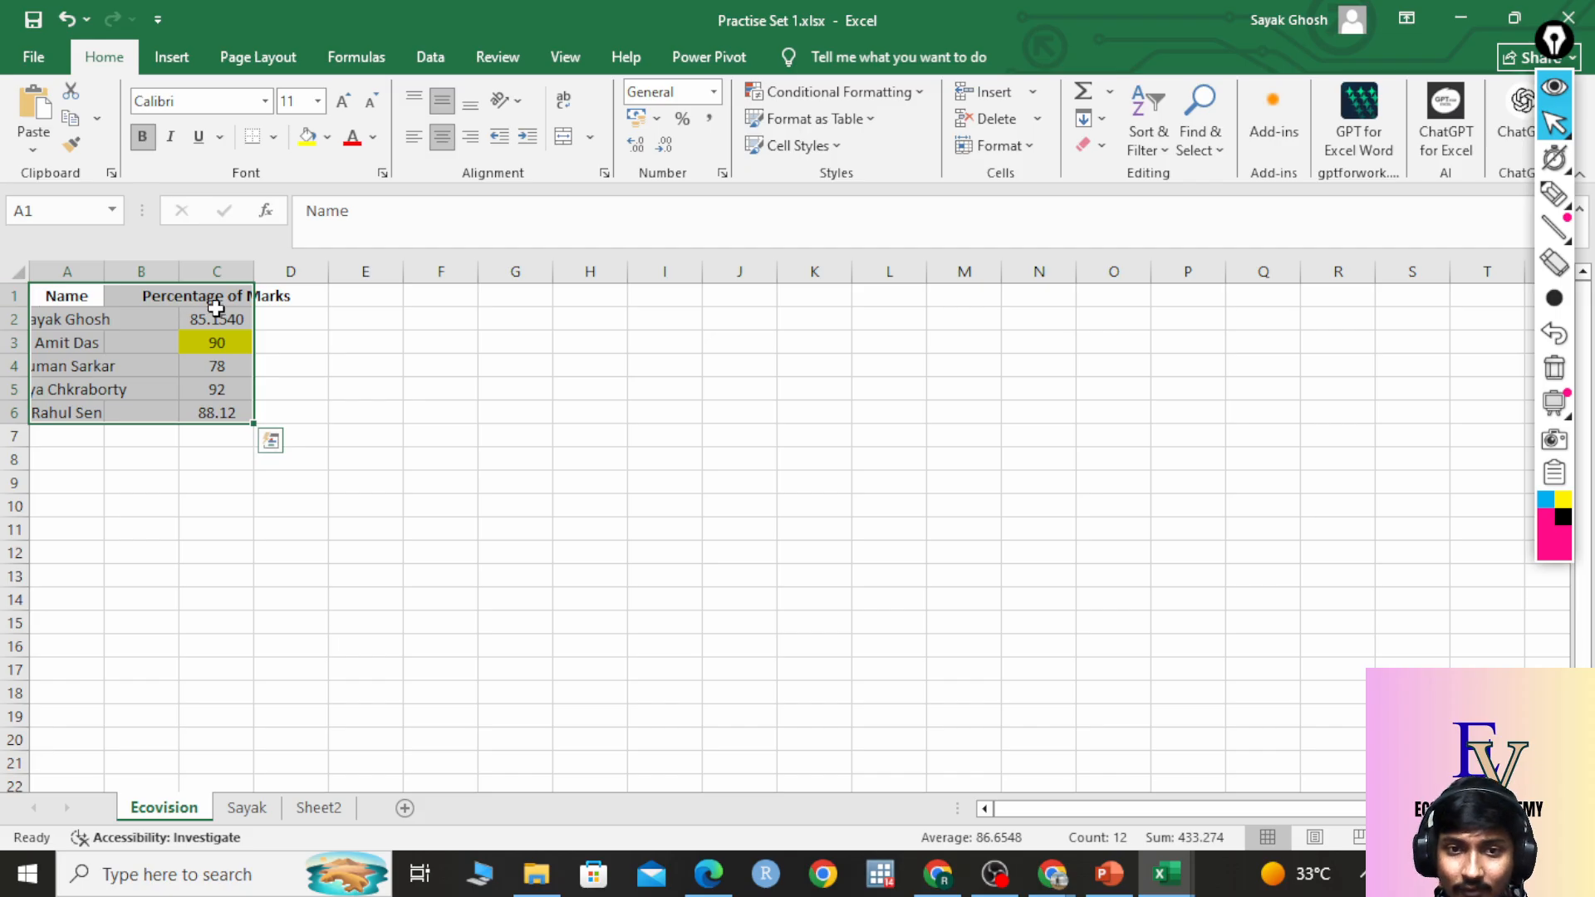
left_click(90, 296)
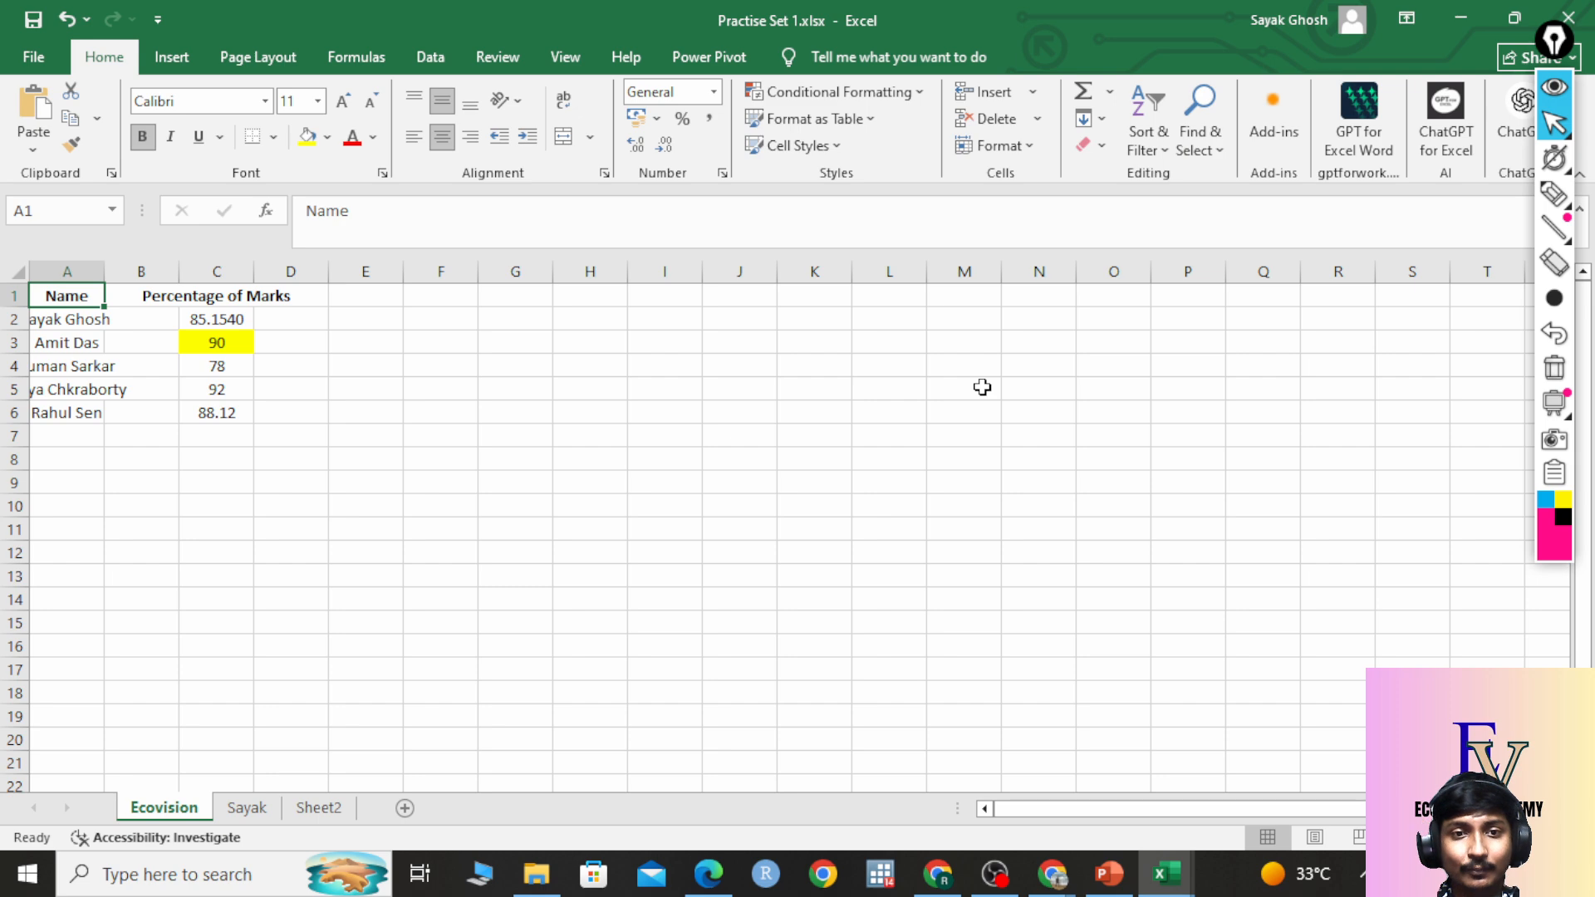
key("shift+Right")
key("shift+Right")
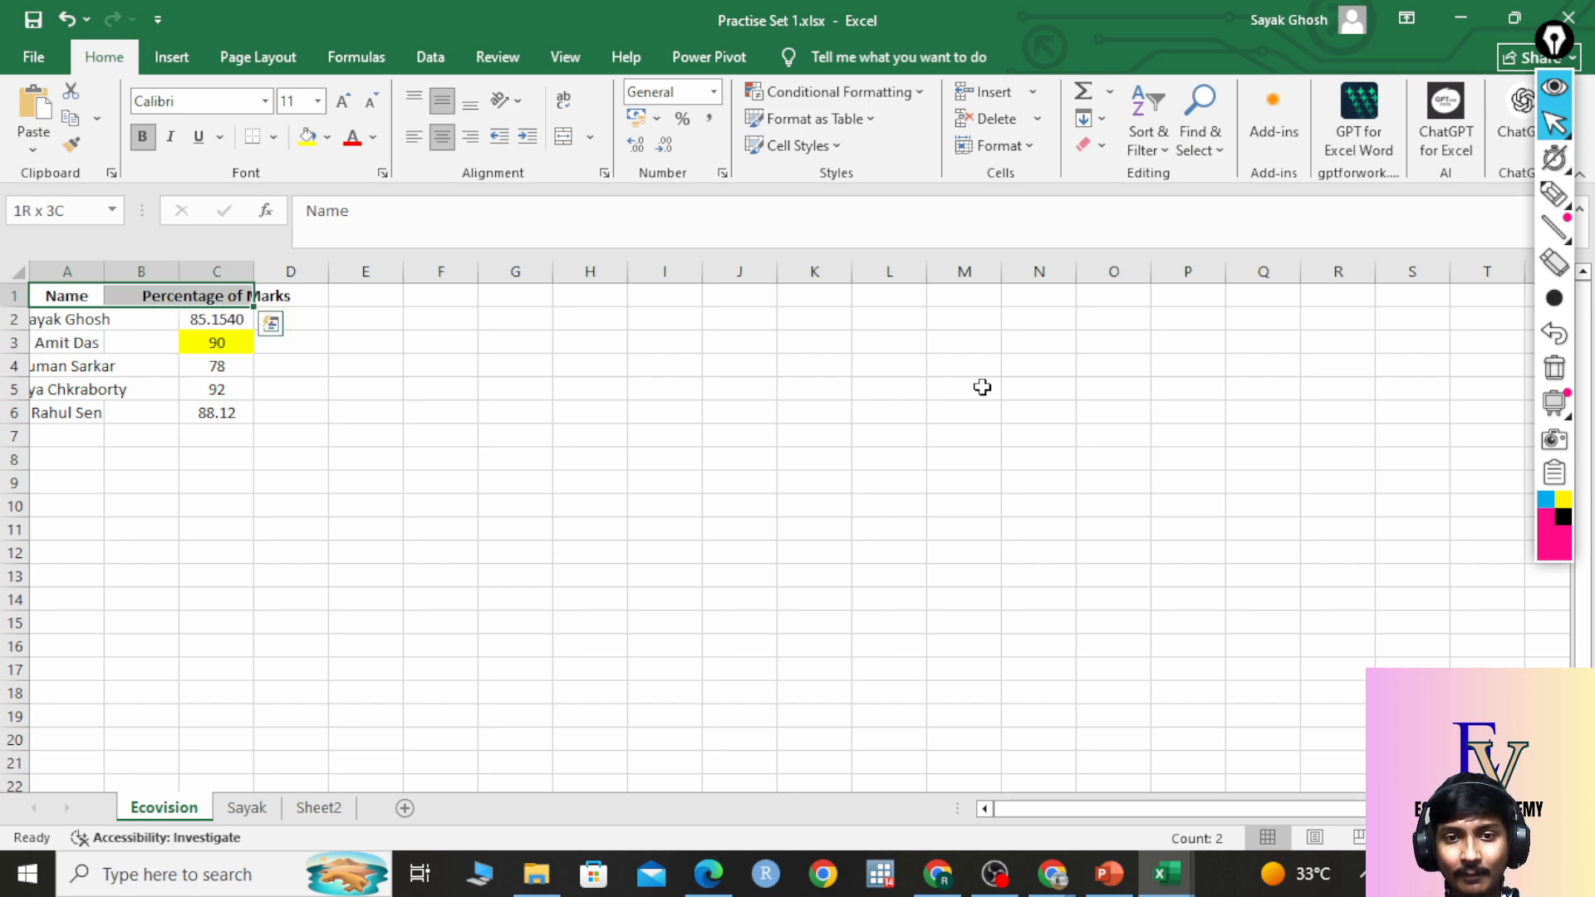
key("shift+Left")
key("shift+Left")
key("shift+Right")
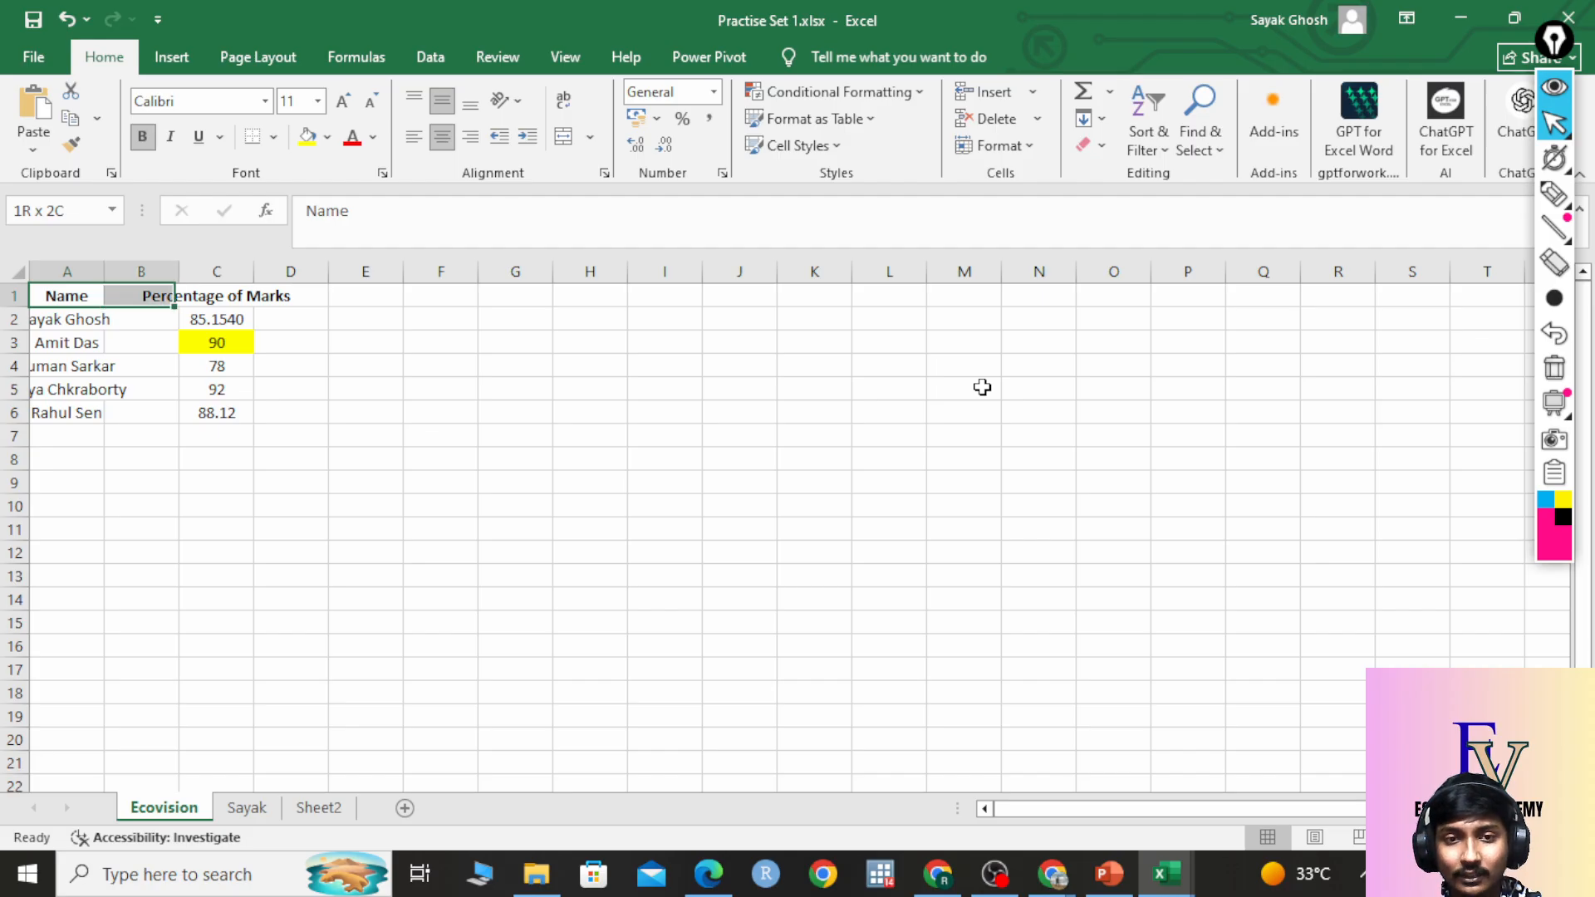
key("shift+Right")
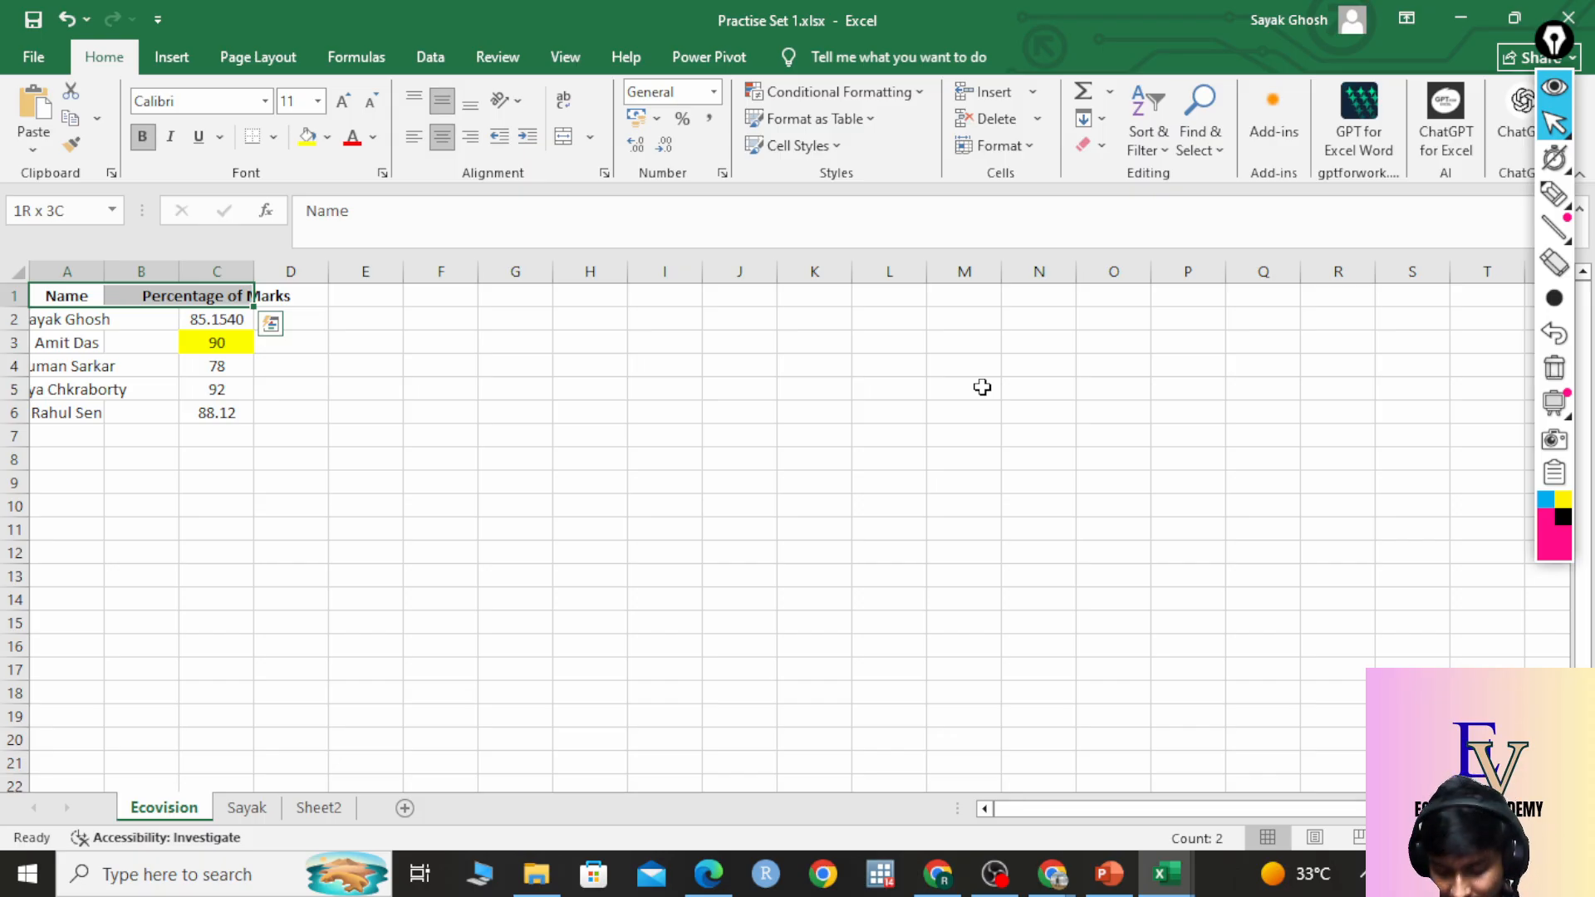
key("shift+Down")
key("shift+Down")
key("shift+Down")
key("shift+Down")
key("shift+Down")
key("shift+Down")
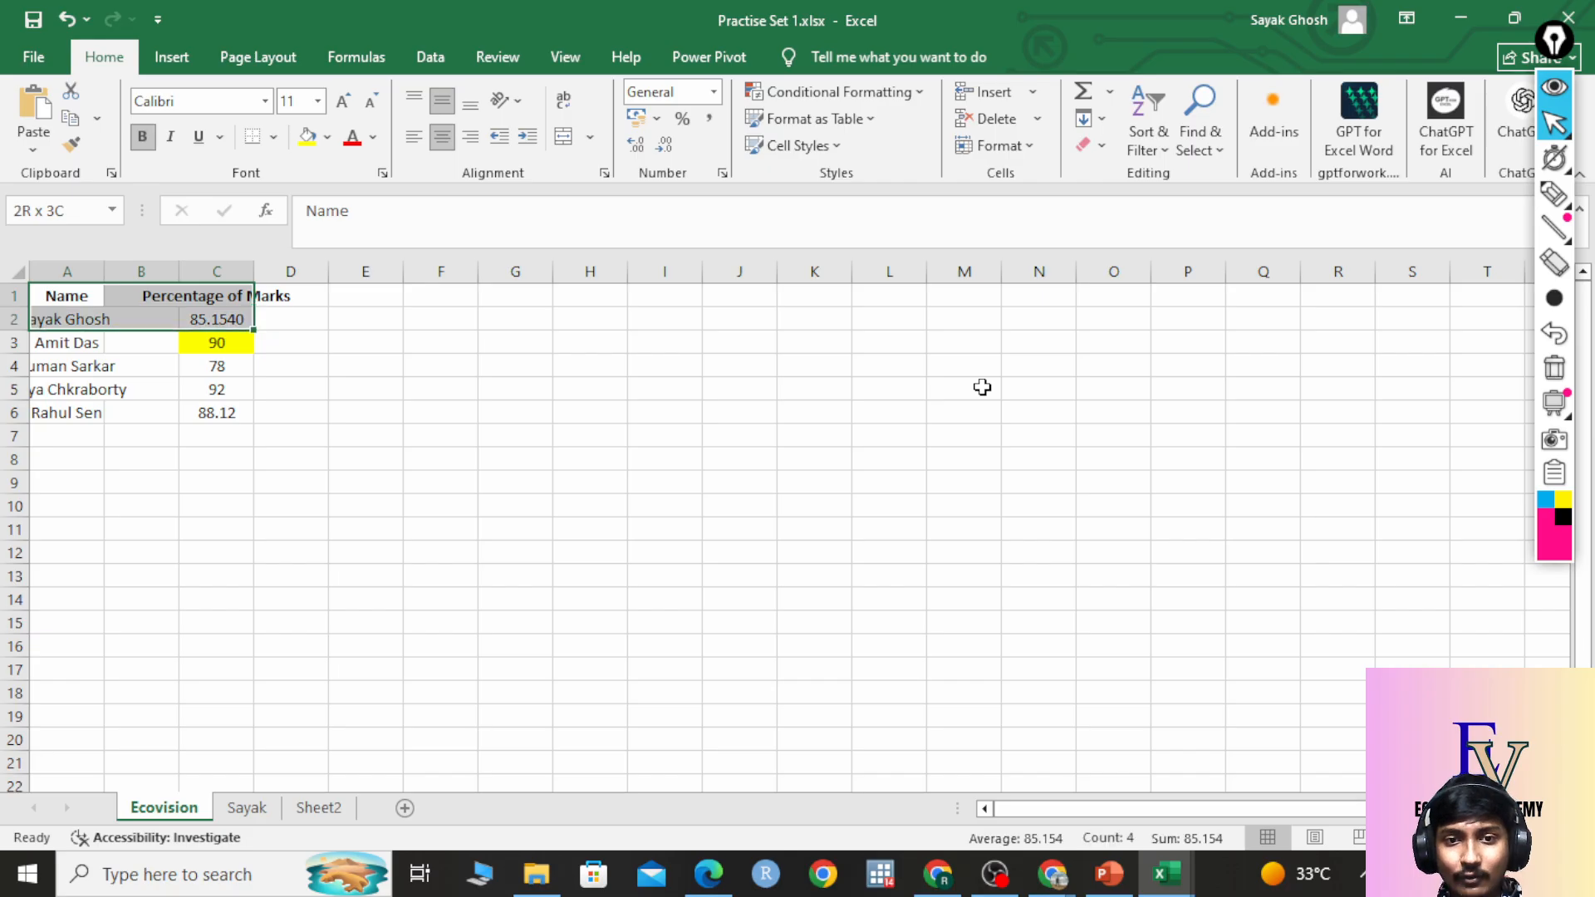
key("shift+Up")
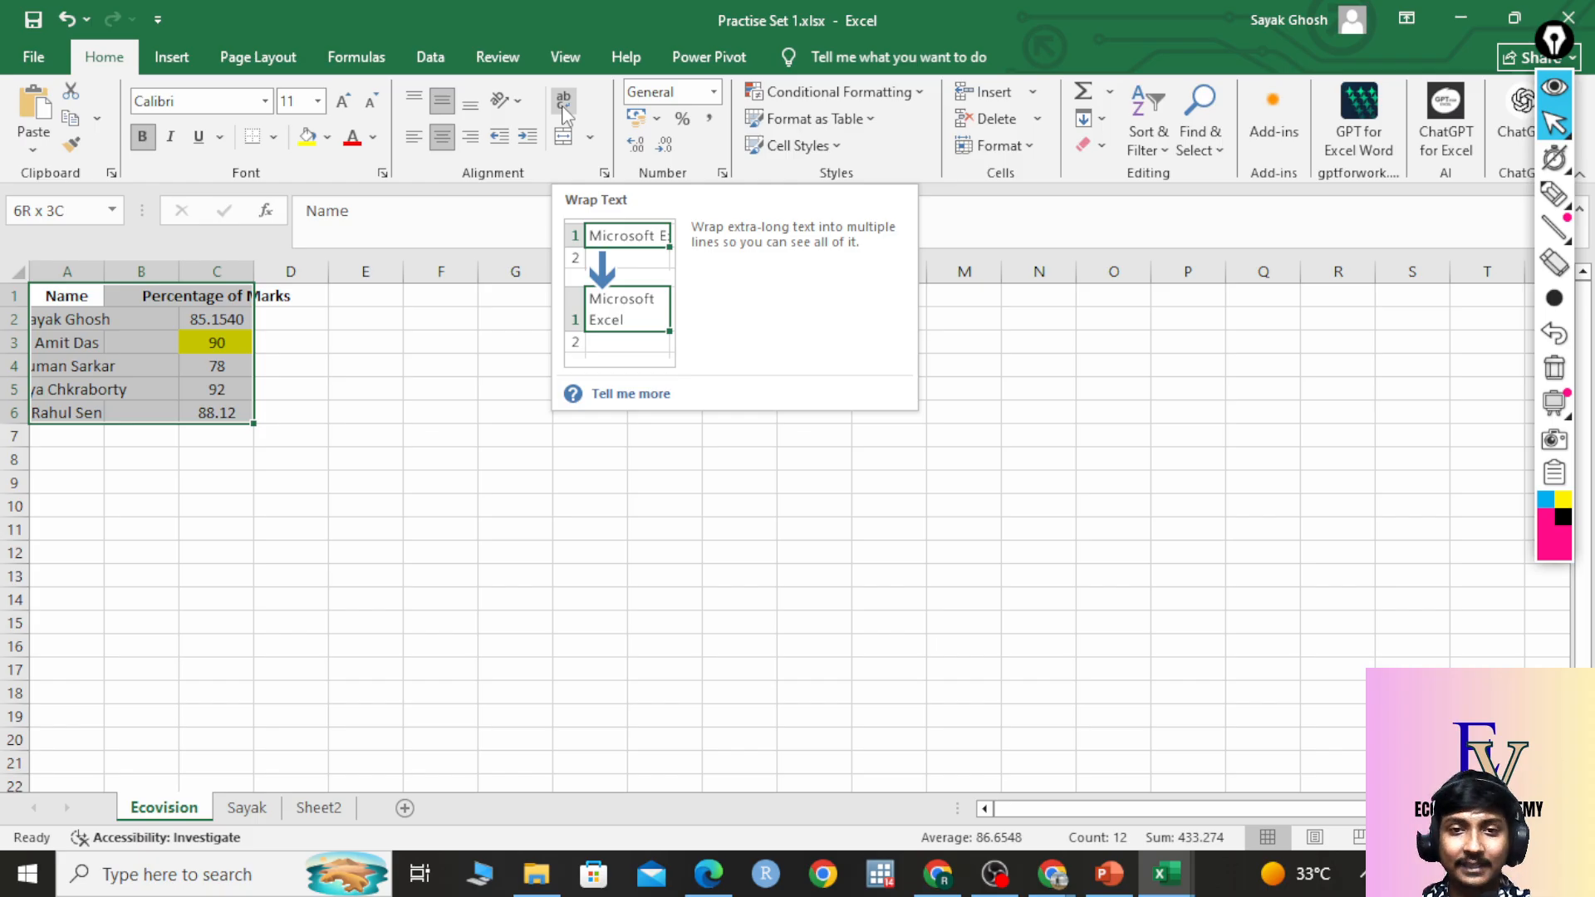
left_click(564, 112)
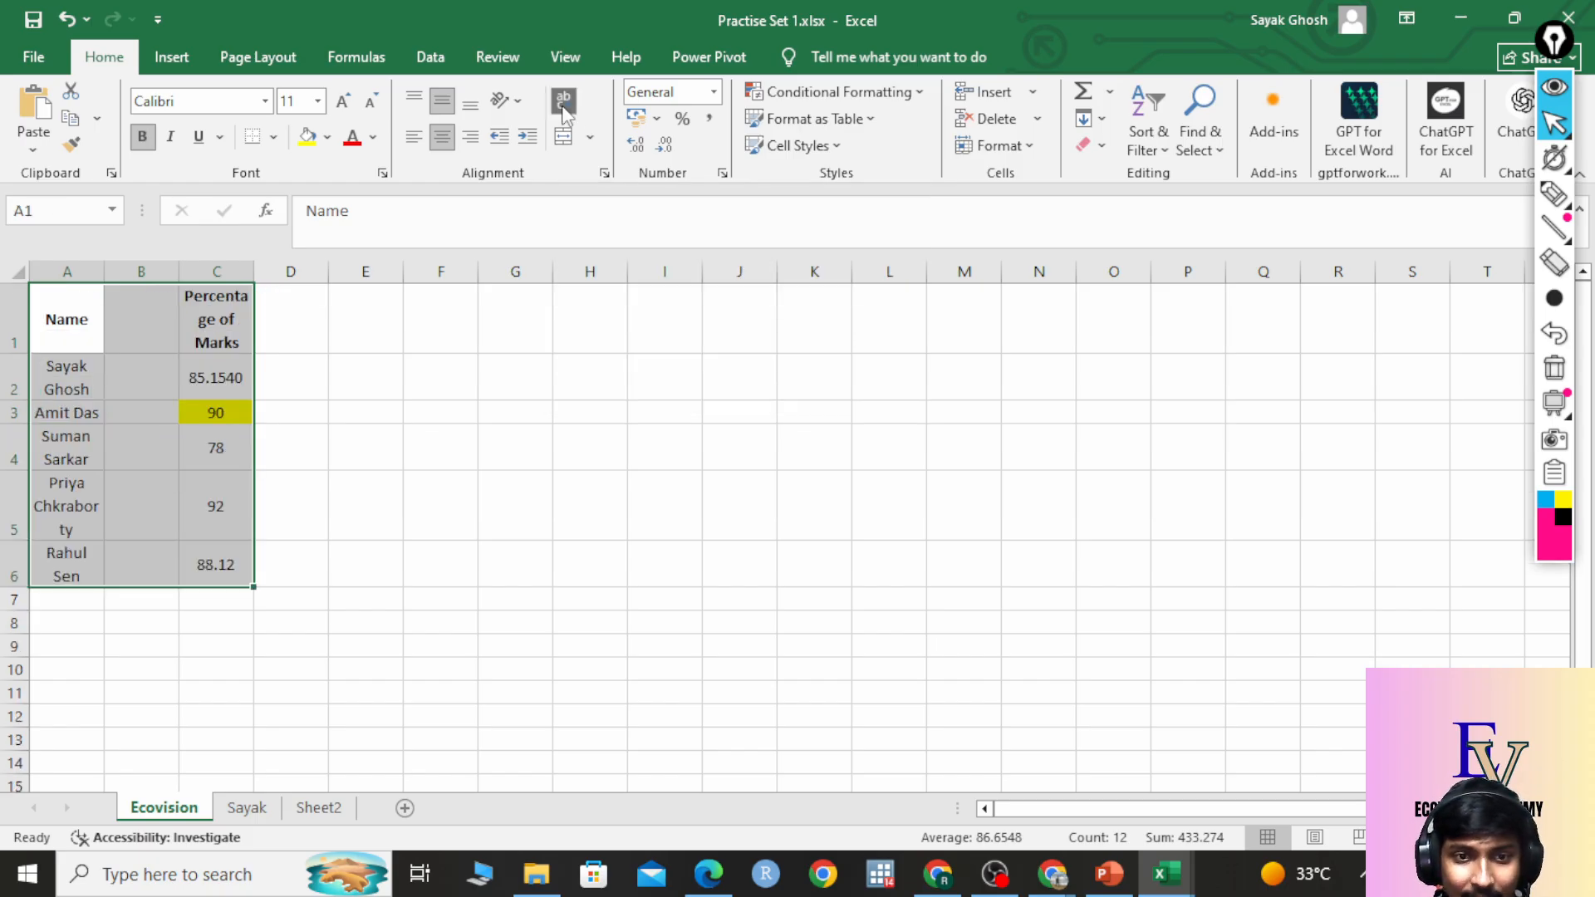
left_click(286, 374)
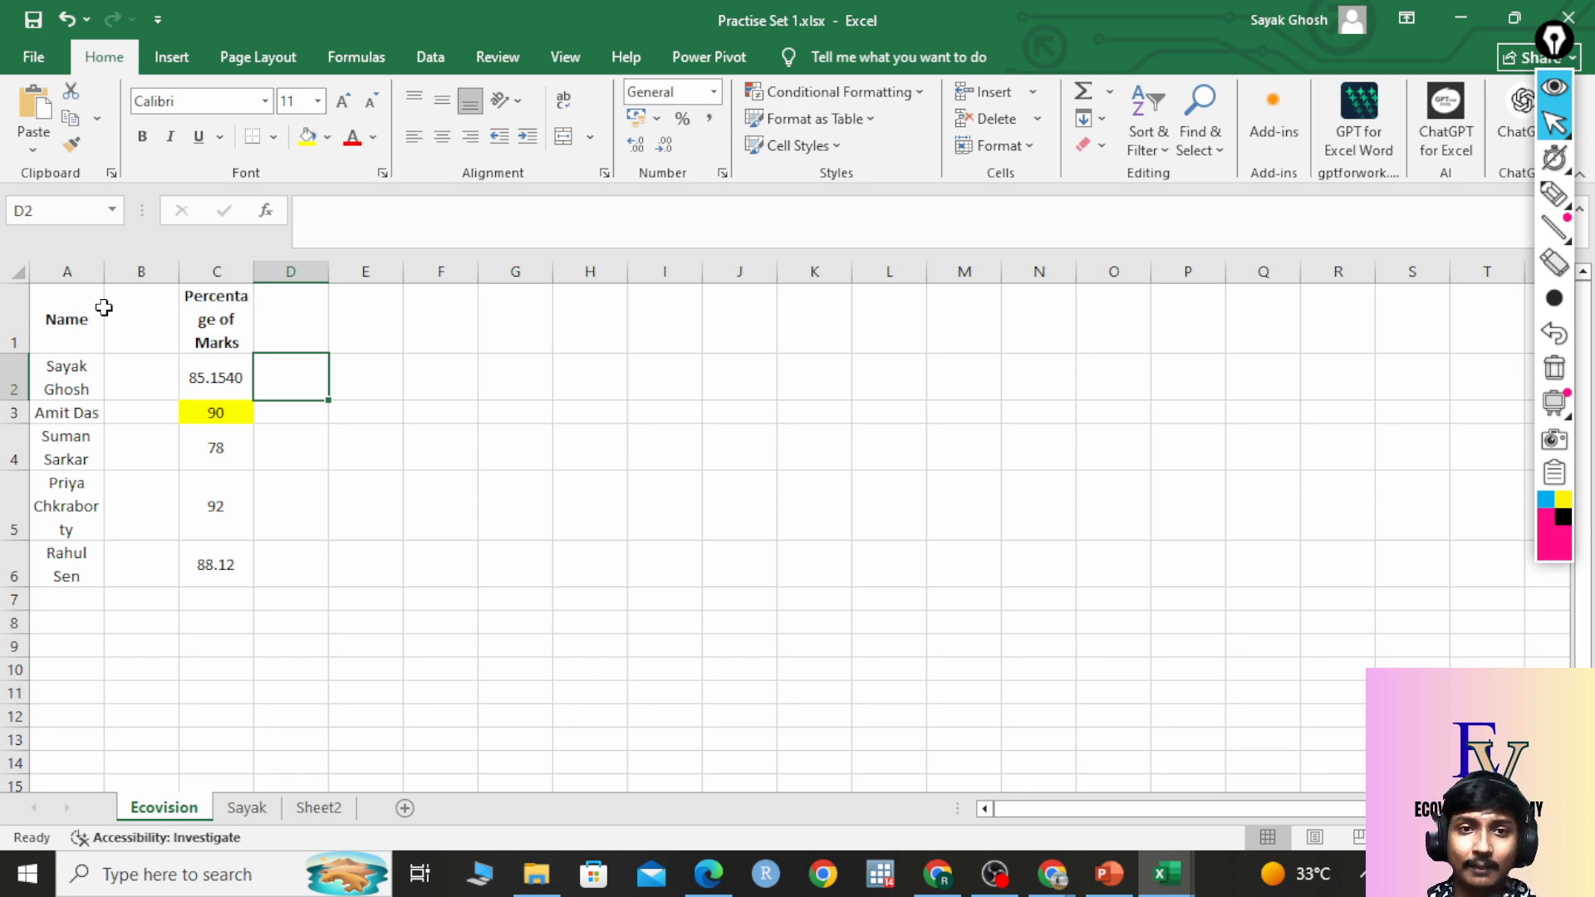
left_click(62, 17)
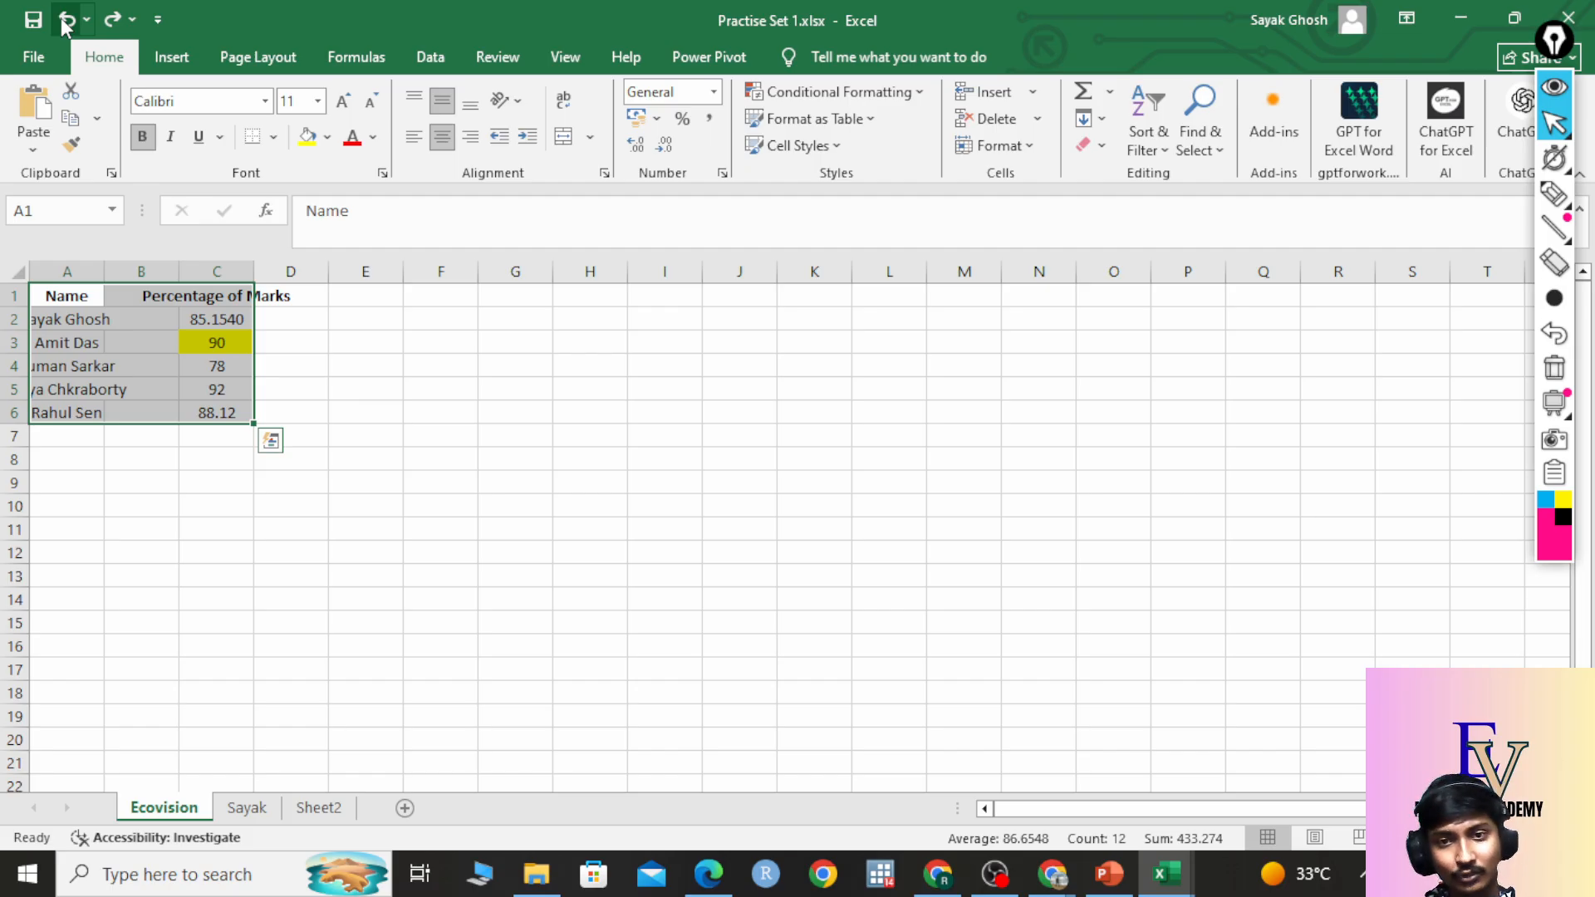
left_click(565, 103)
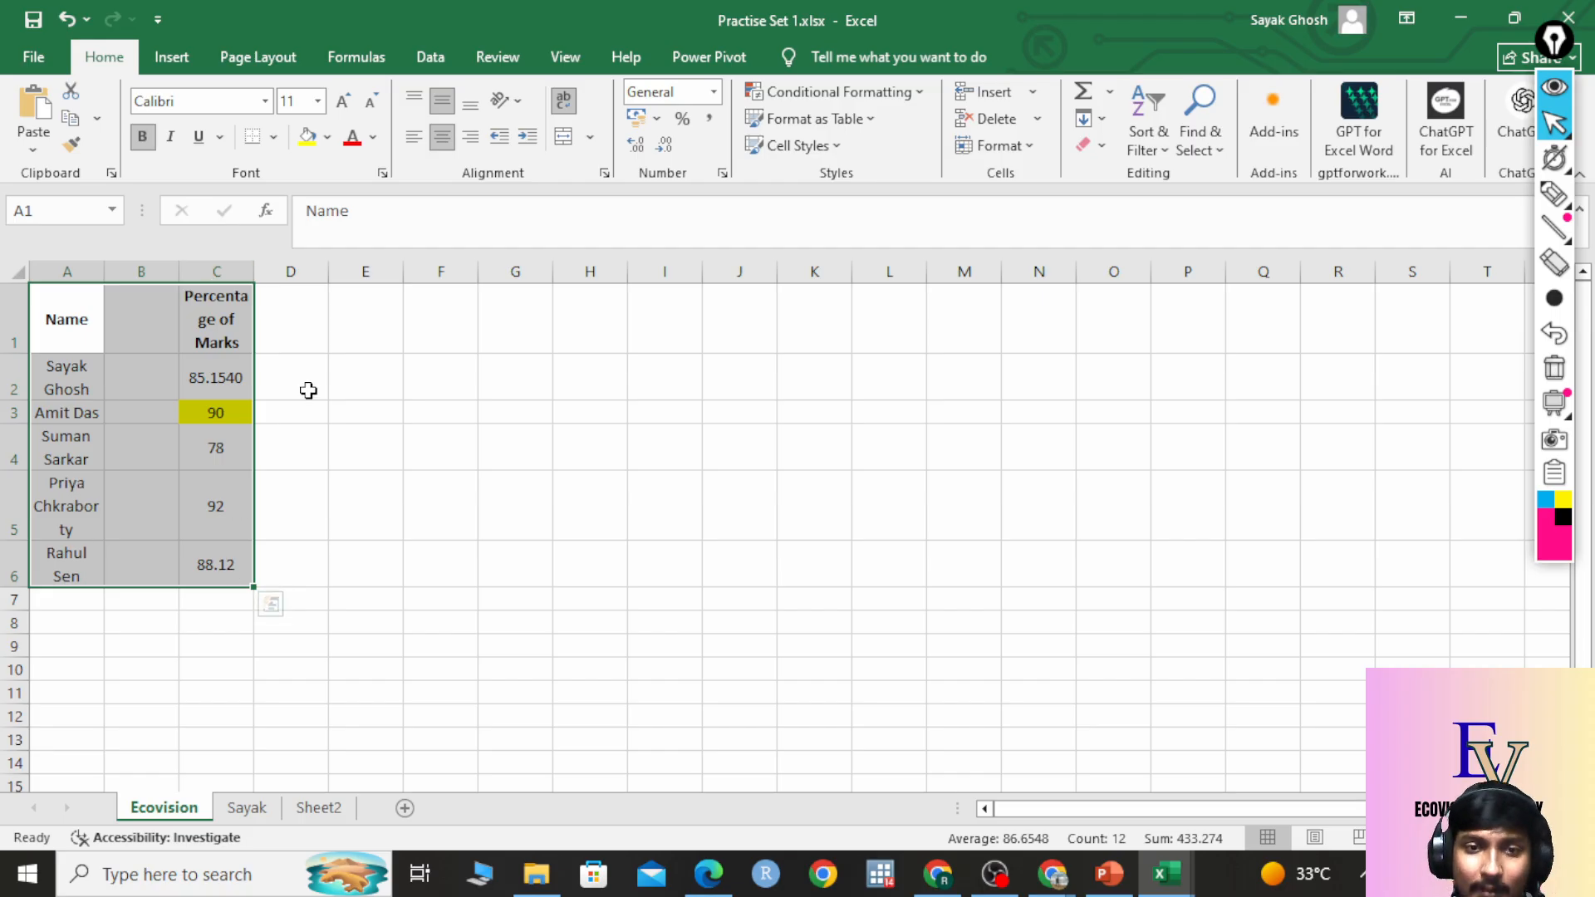
key("ctrl+z")
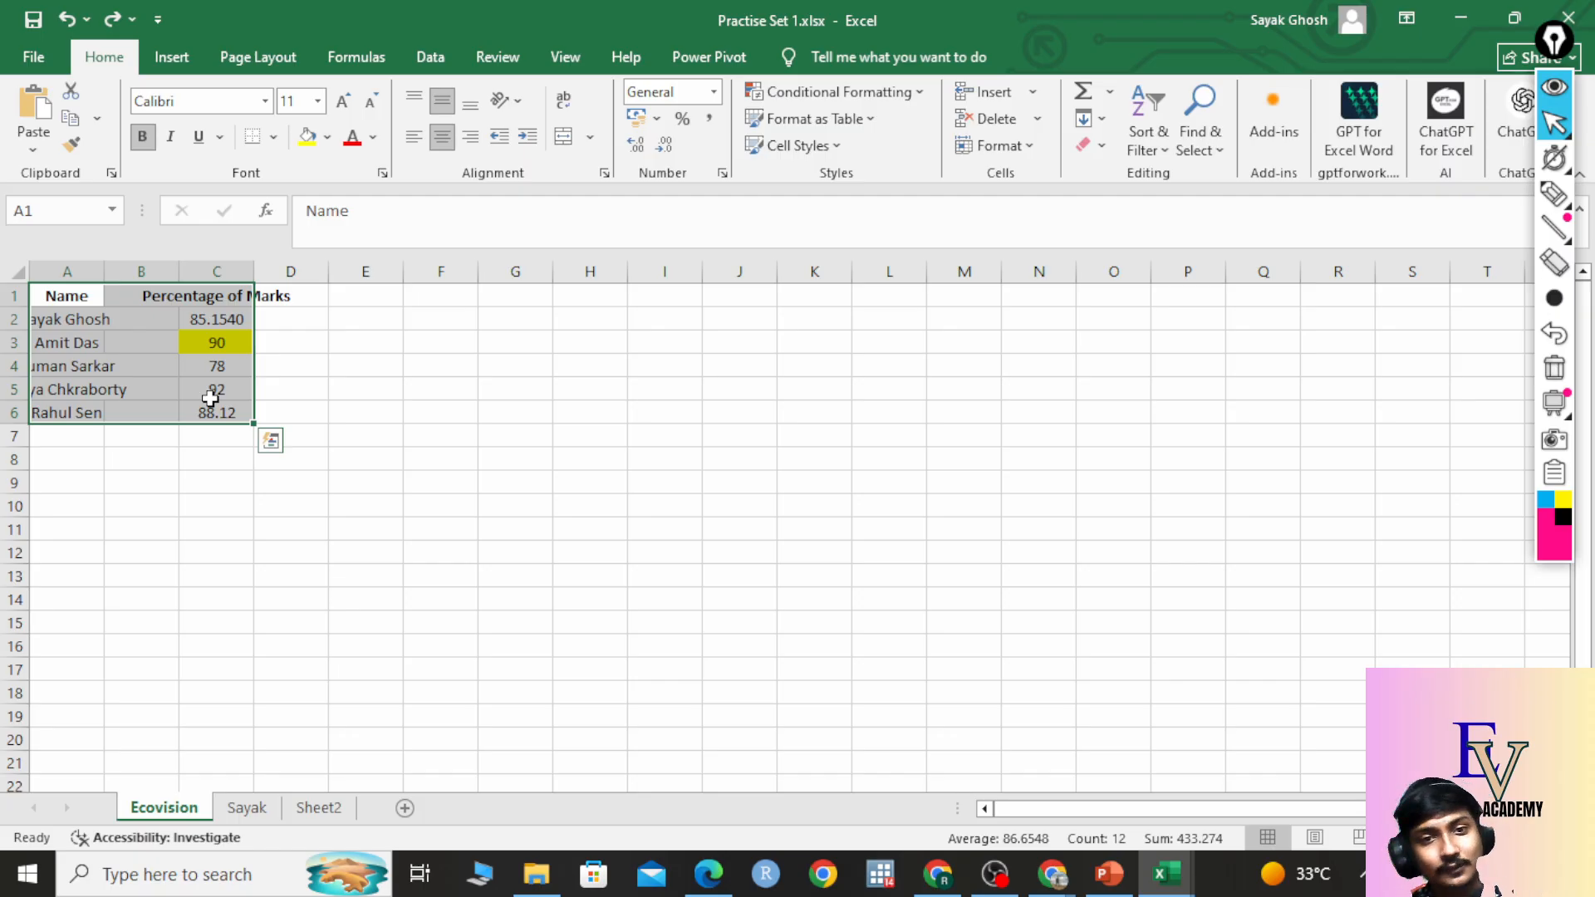
left_click(427, 335)
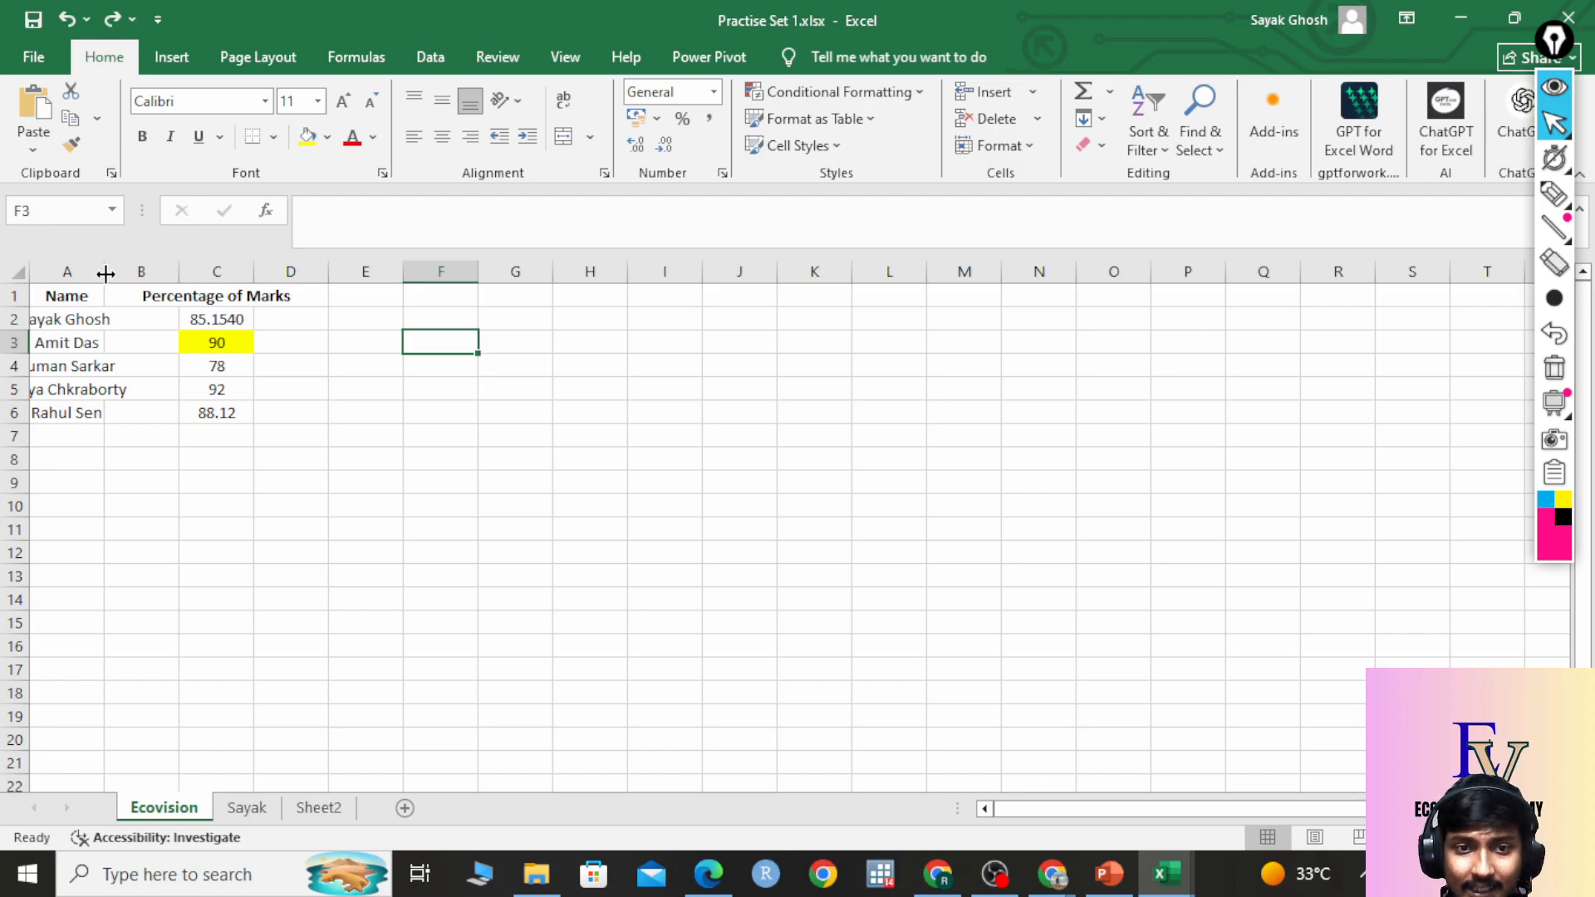
AutoFit column A to the longest student name and column C to the Percentage of Marks header.
double_click(102, 273)
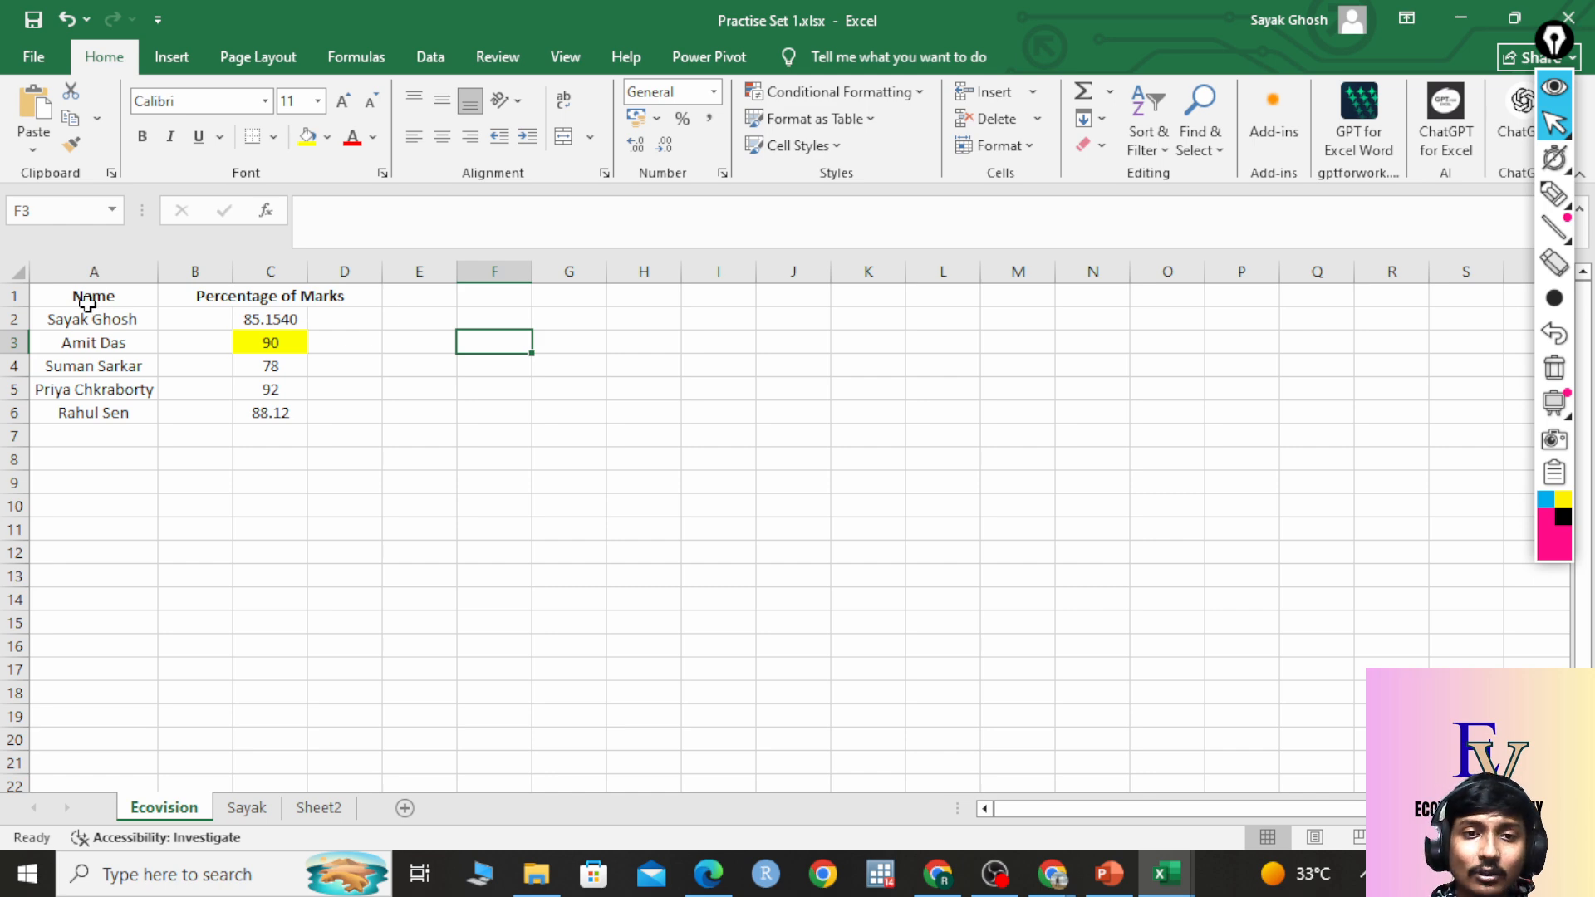
left_click_drag(82, 297, 83, 415)
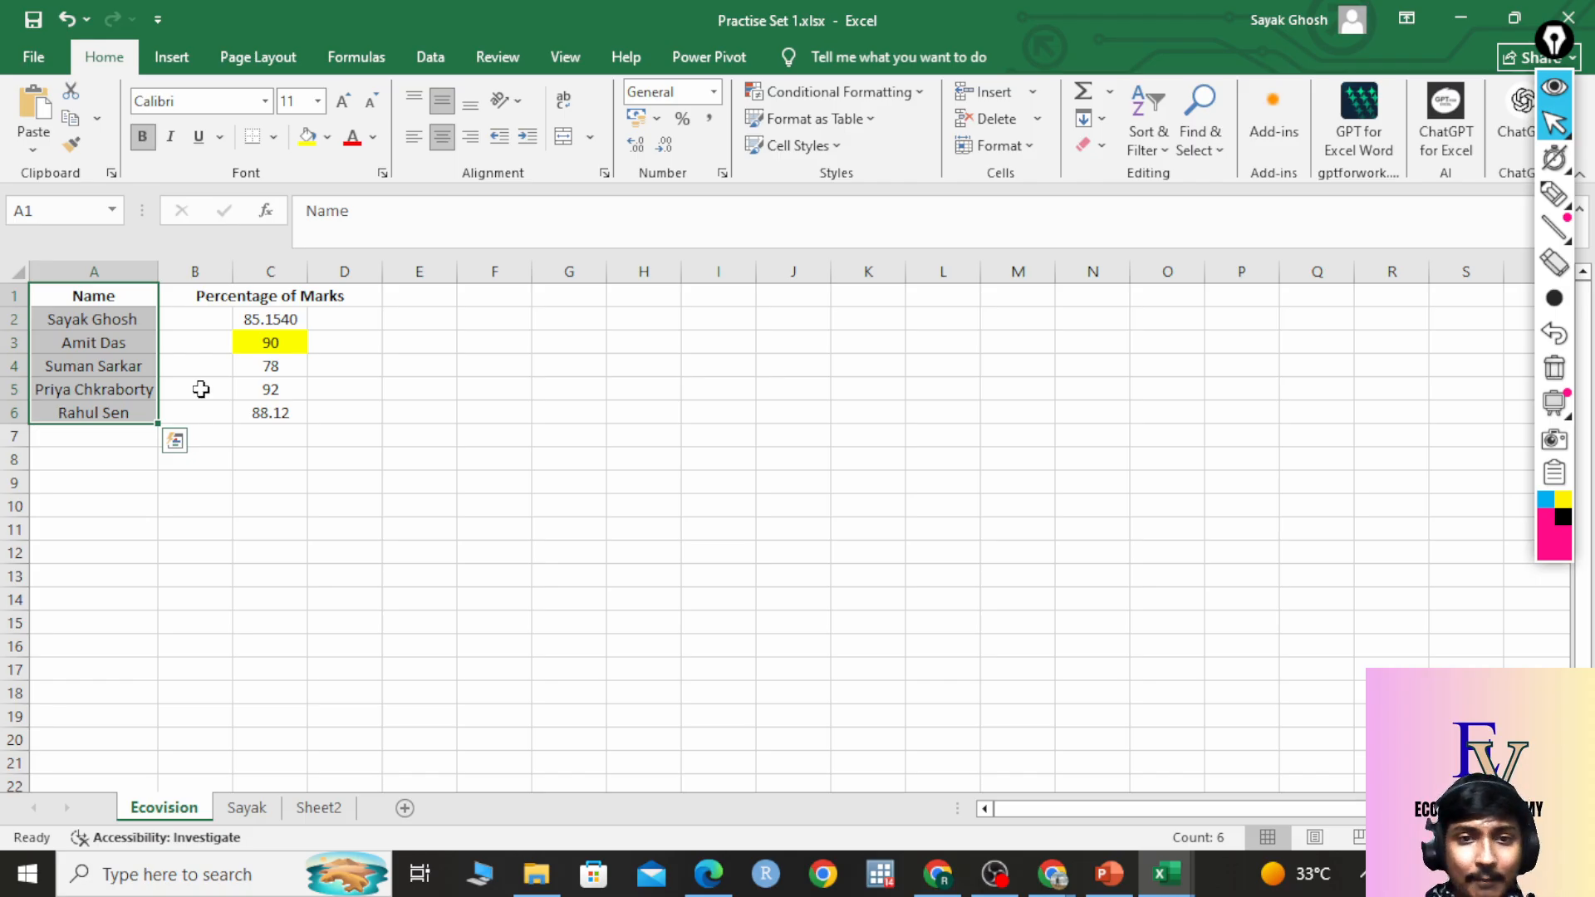
left_click(344, 391)
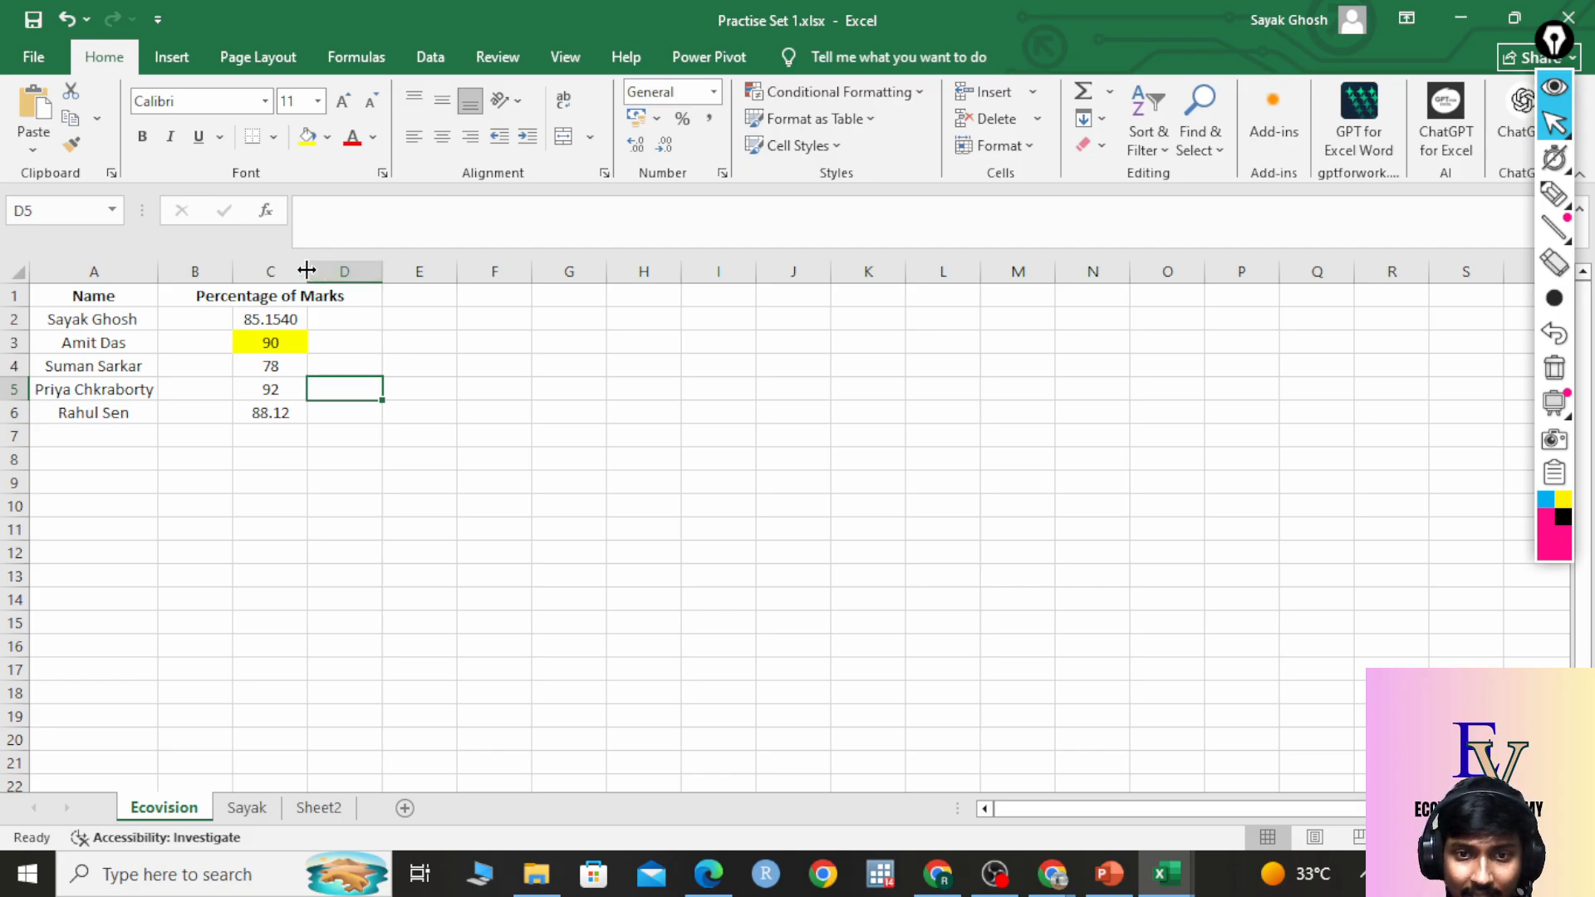
double_click(307, 270)
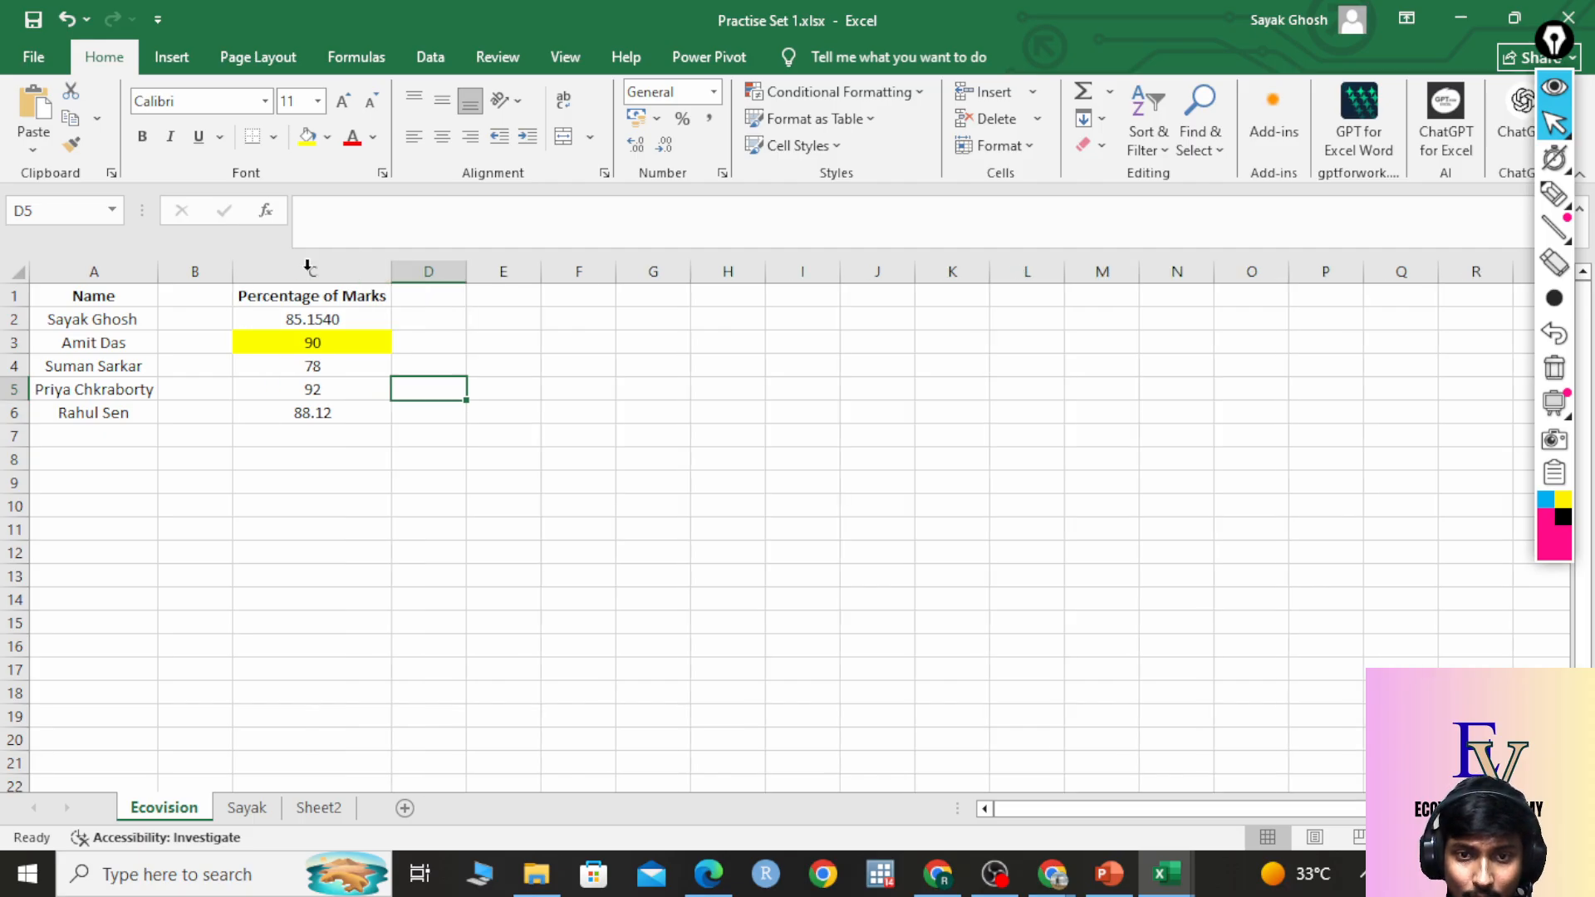
left_click_drag(297, 298, 278, 413)
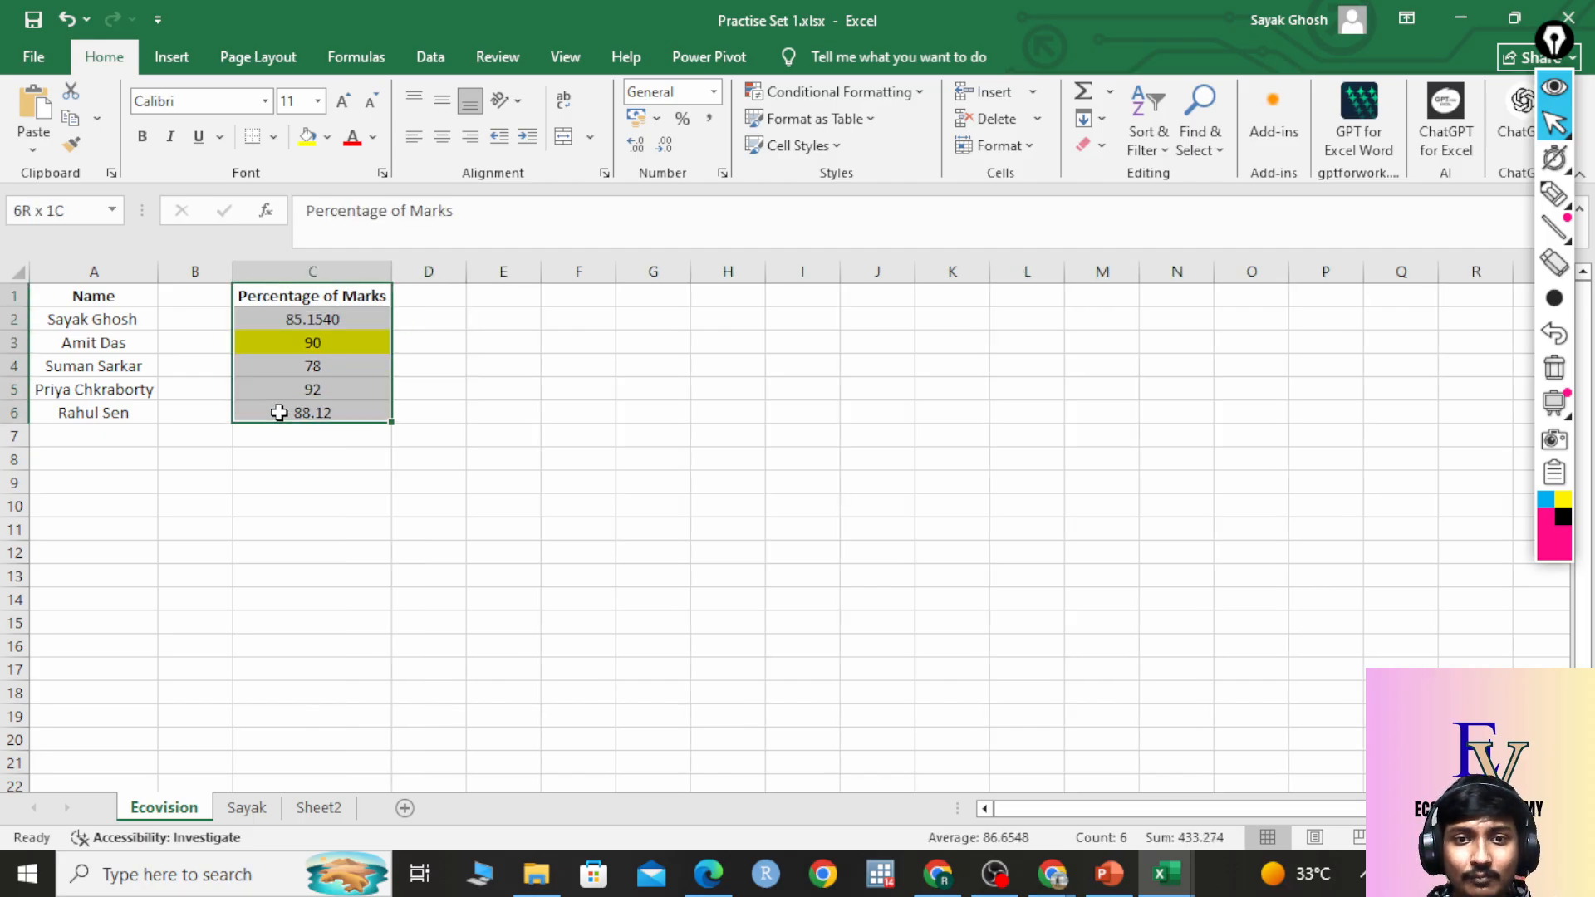
left_click(571, 474)
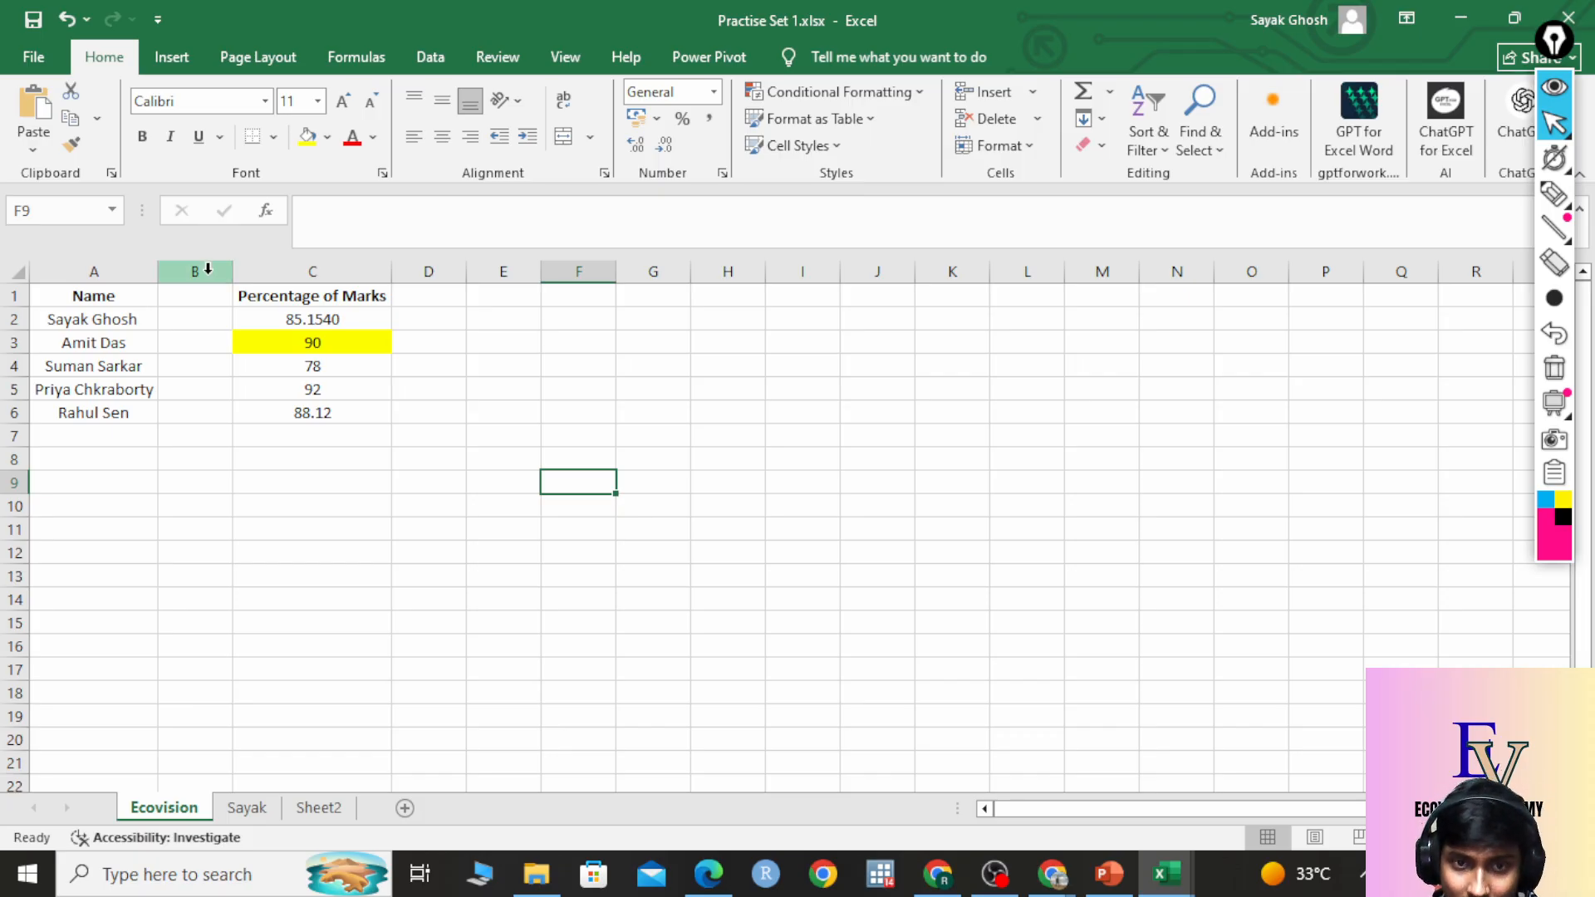
Delete the empty column B so Percentage of Marks sits beside Name, then open column A's menu.
right_click(208, 267)
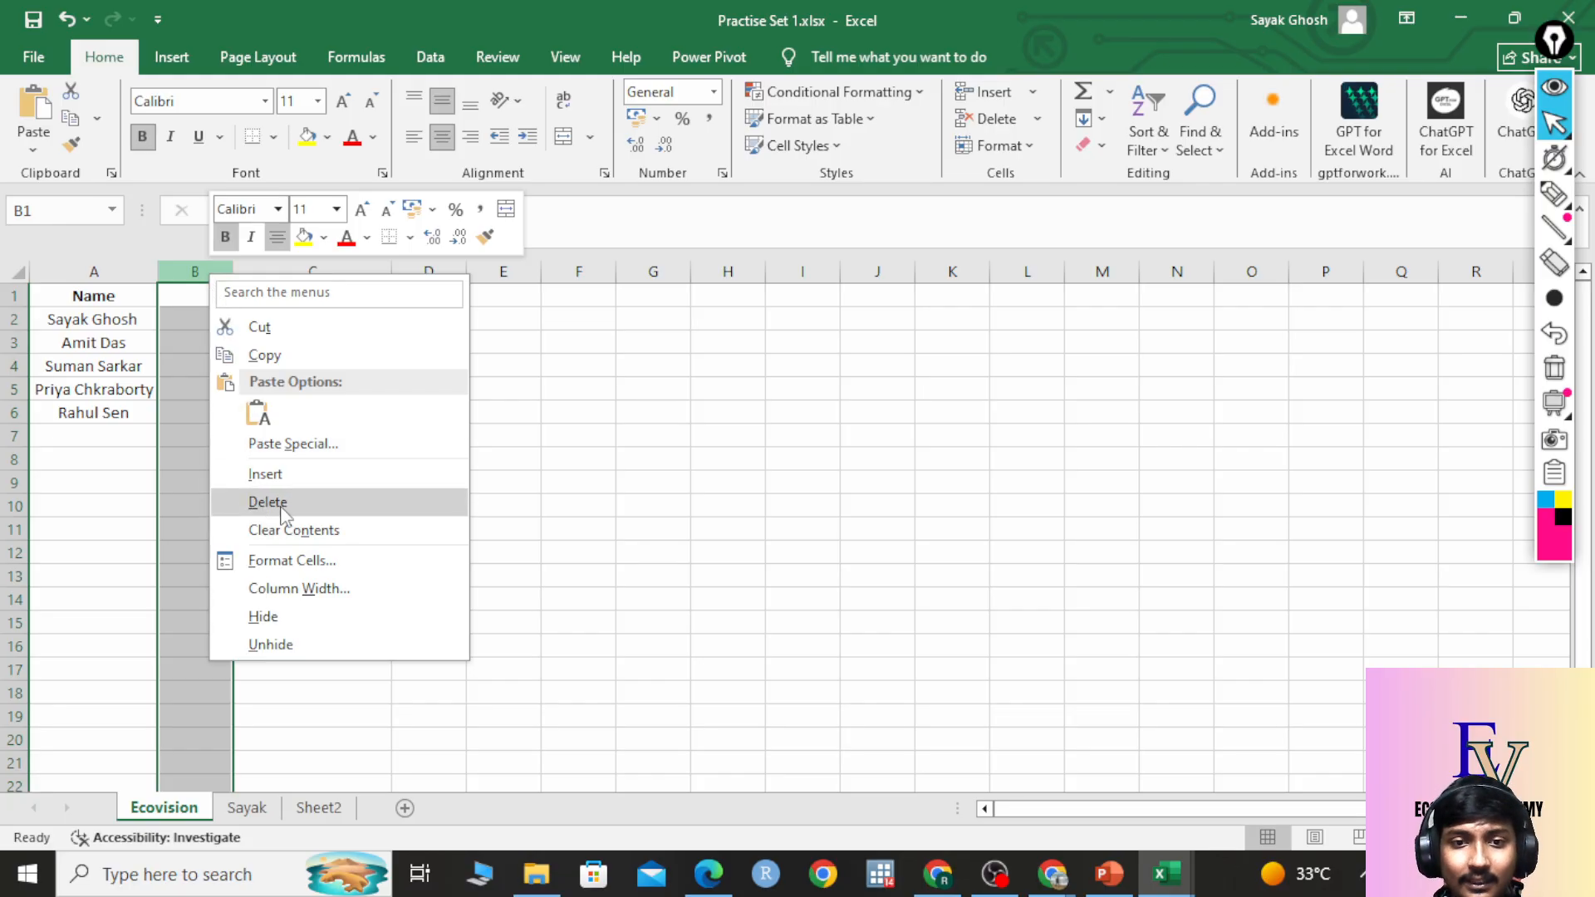
left_click(279, 503)
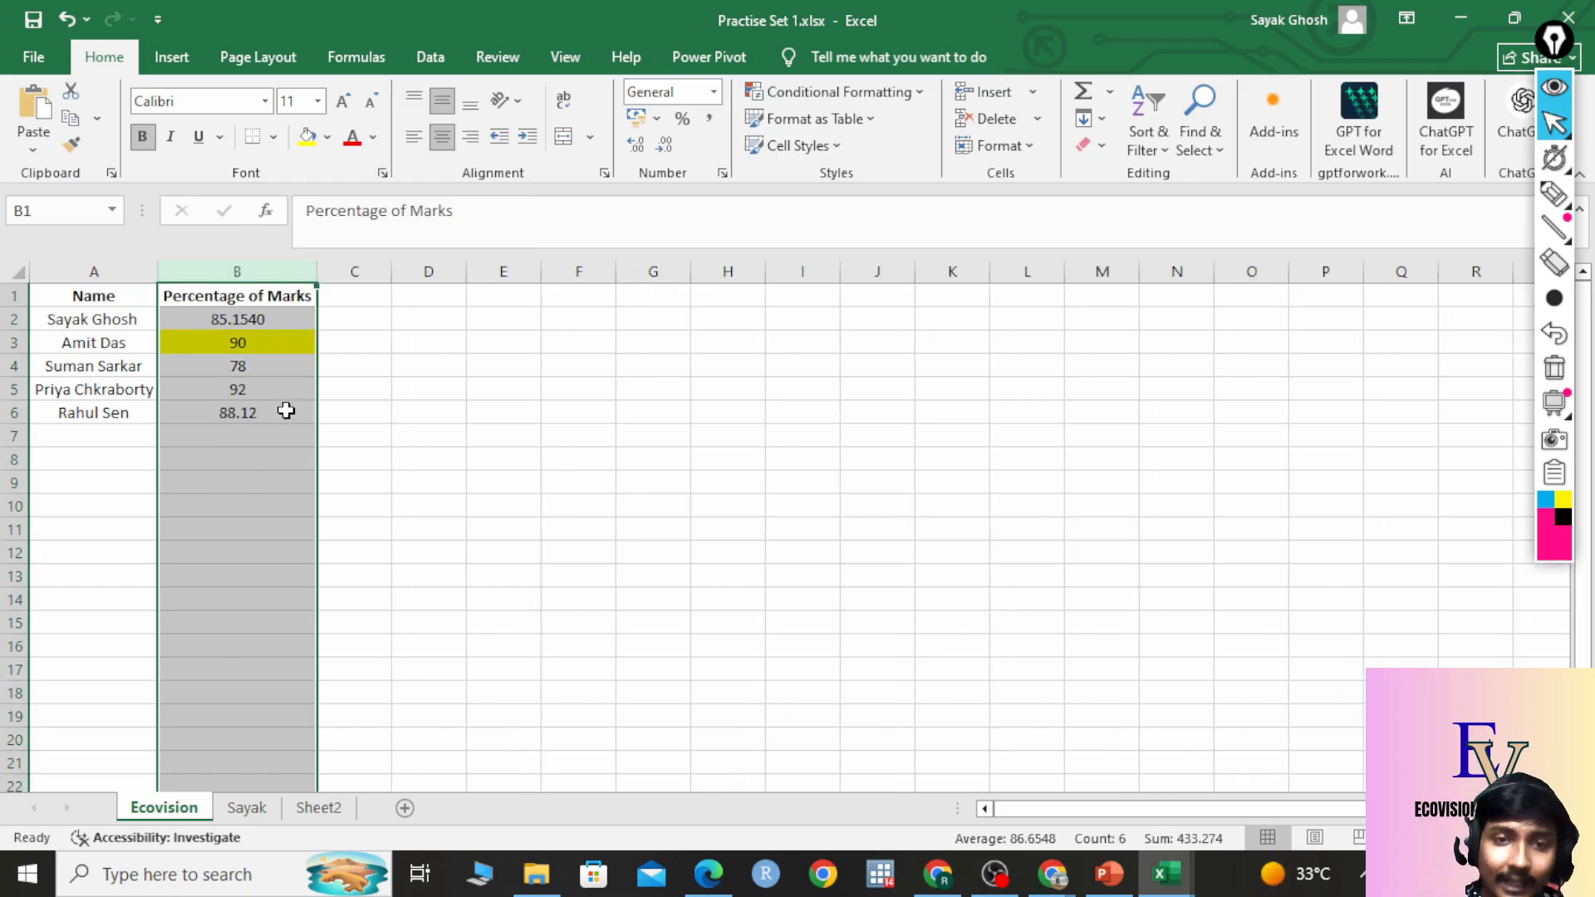
left_click(285, 293)
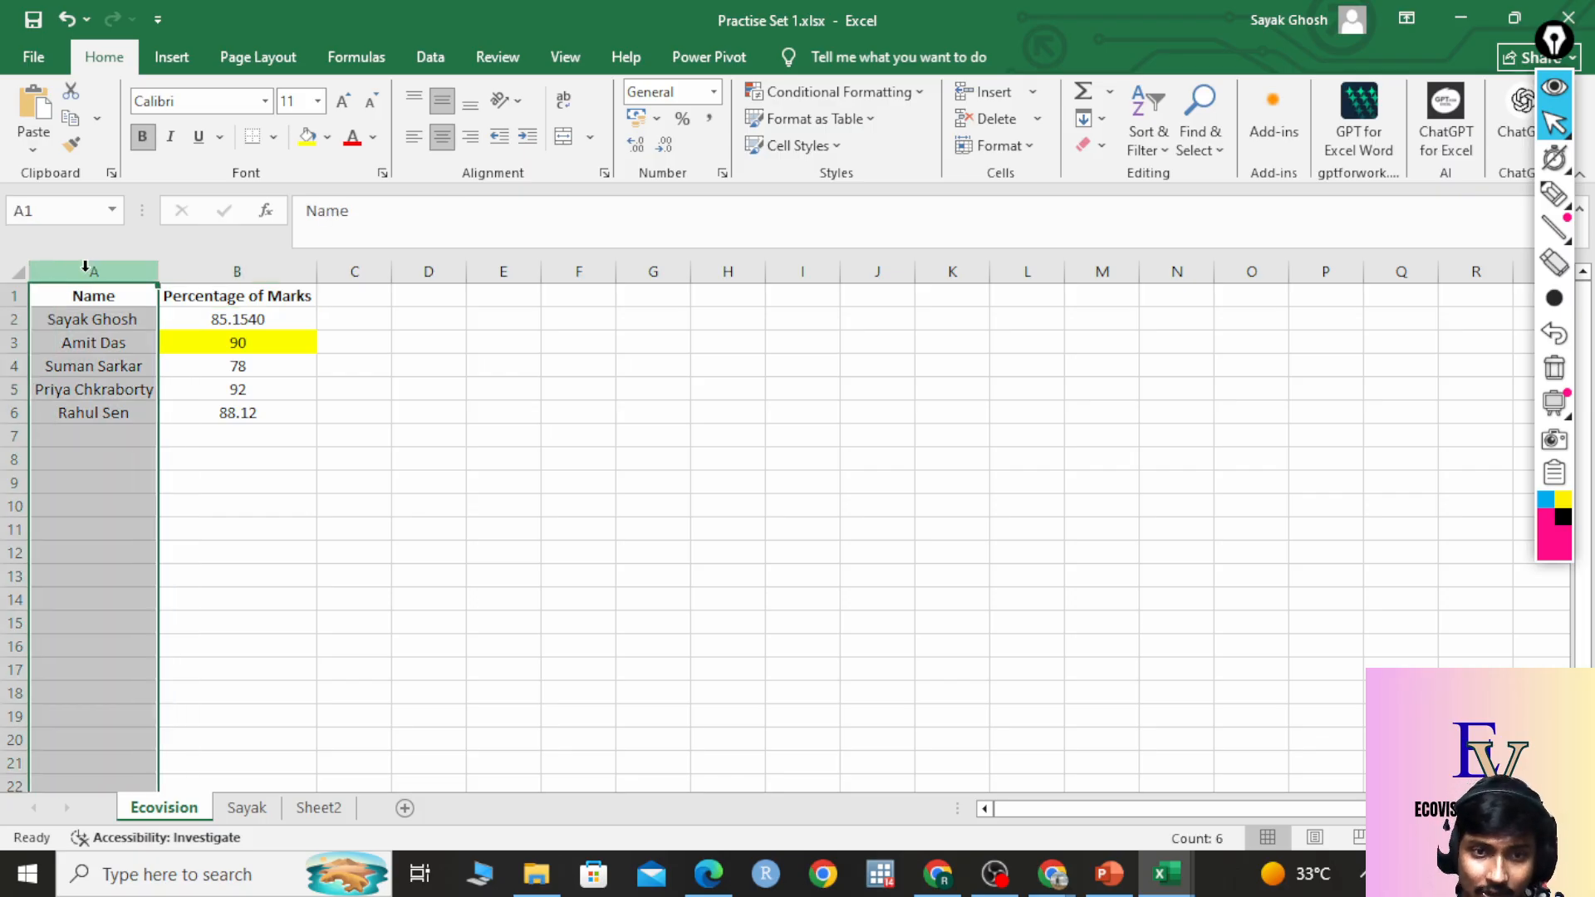
right_click(86, 273)
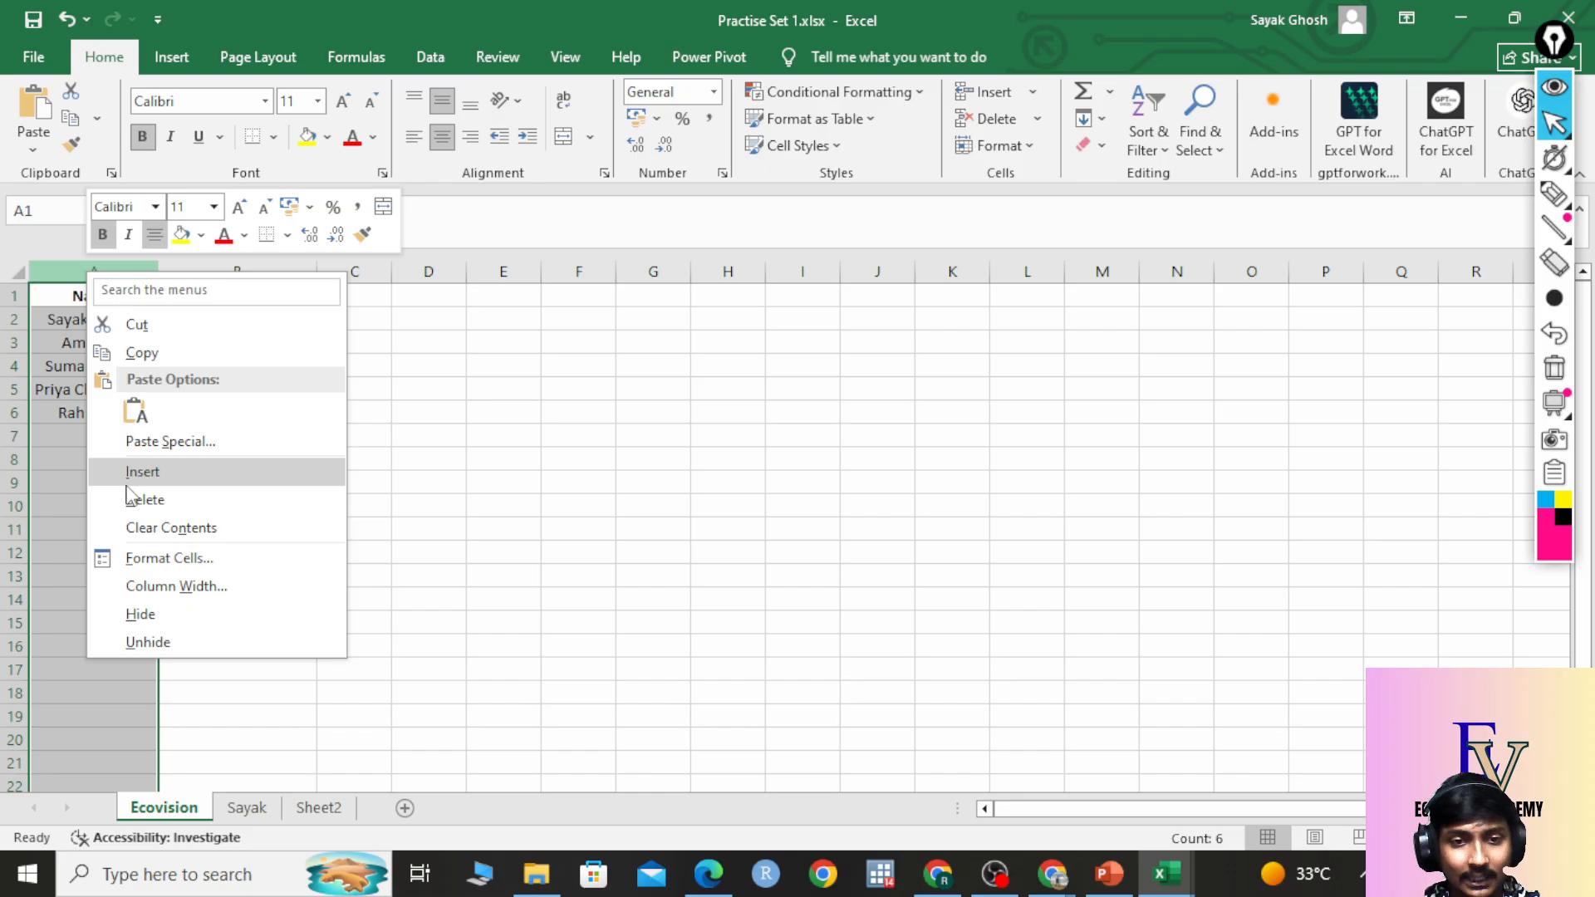
Insert a new empty column A before the Name column.
key("Escape")
right_click(84, 272)
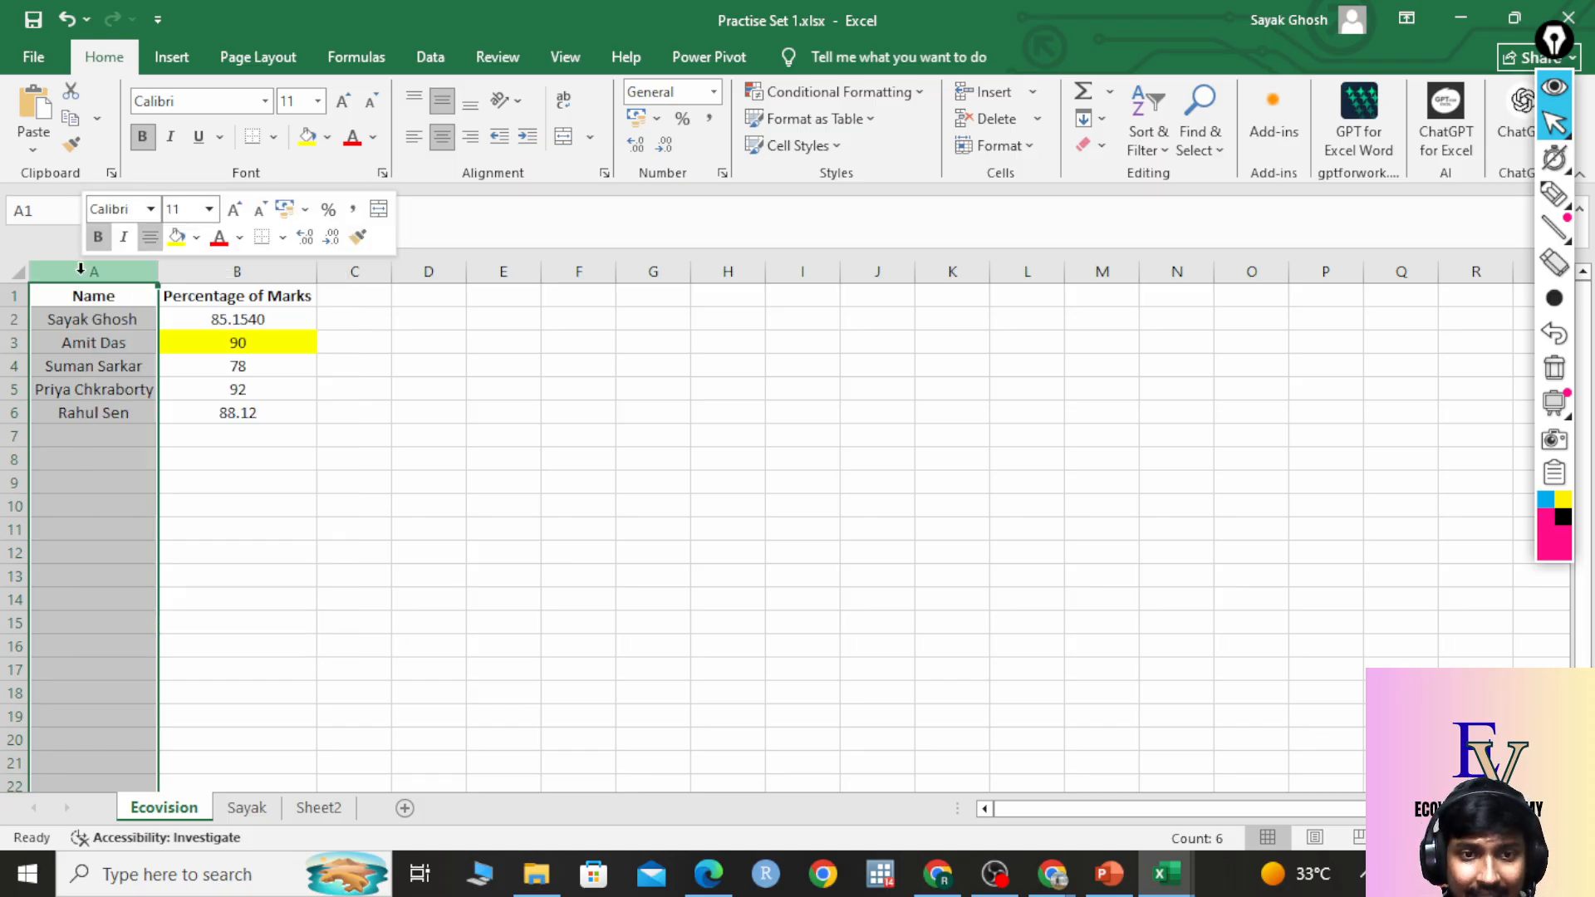
left_click(138, 474)
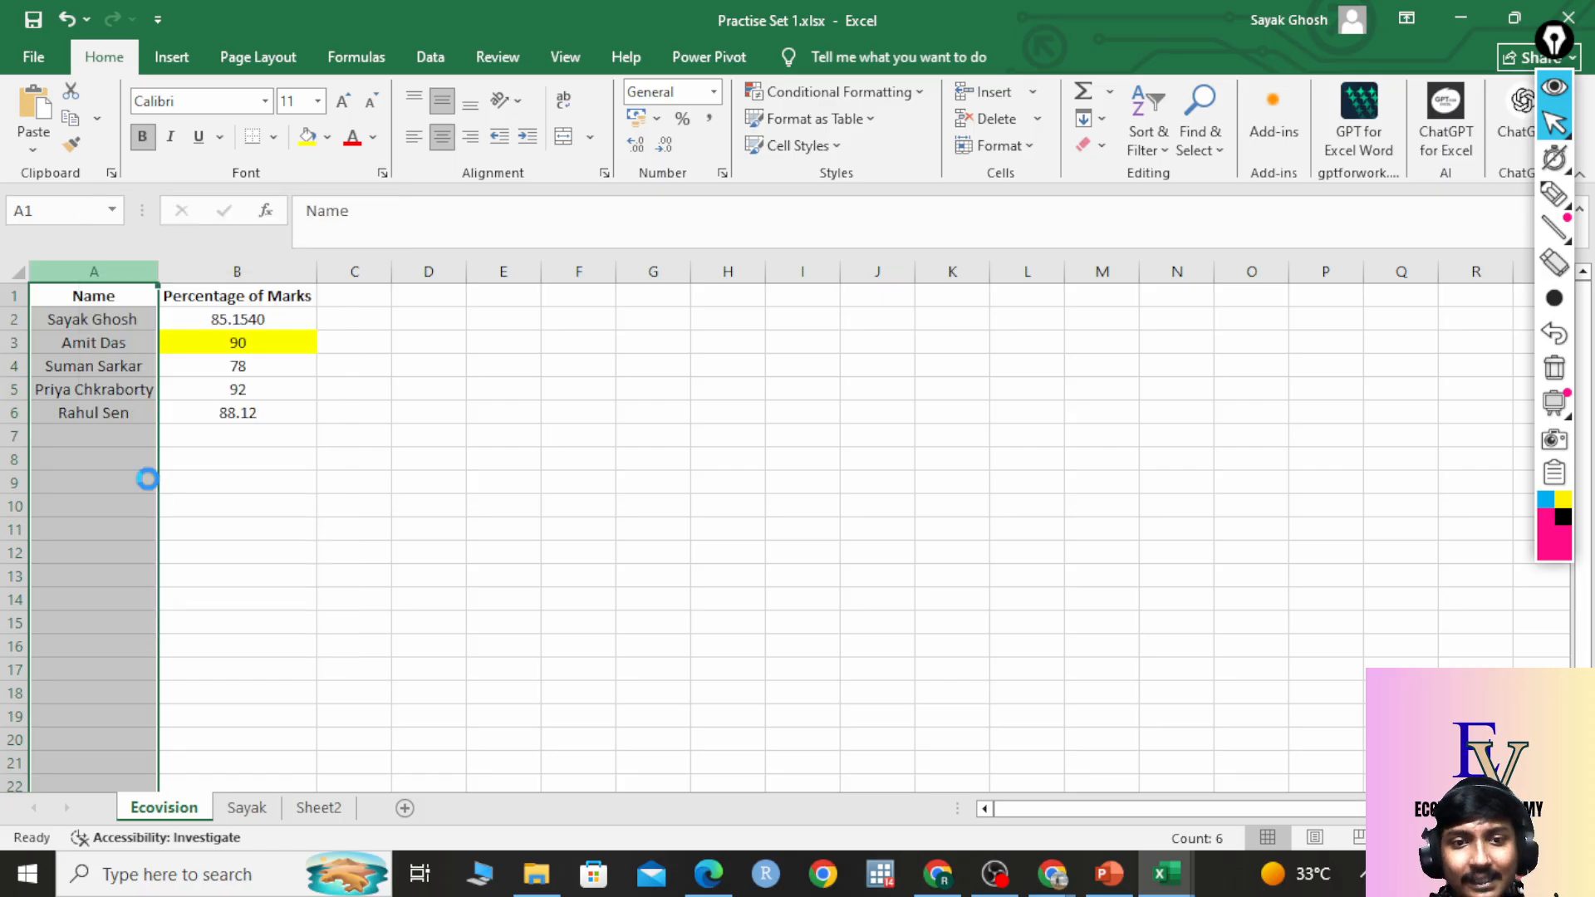
Enter a 'Serial No' header in A1 and make it bold, undoing then redoing the bold.
left_click(86, 298)
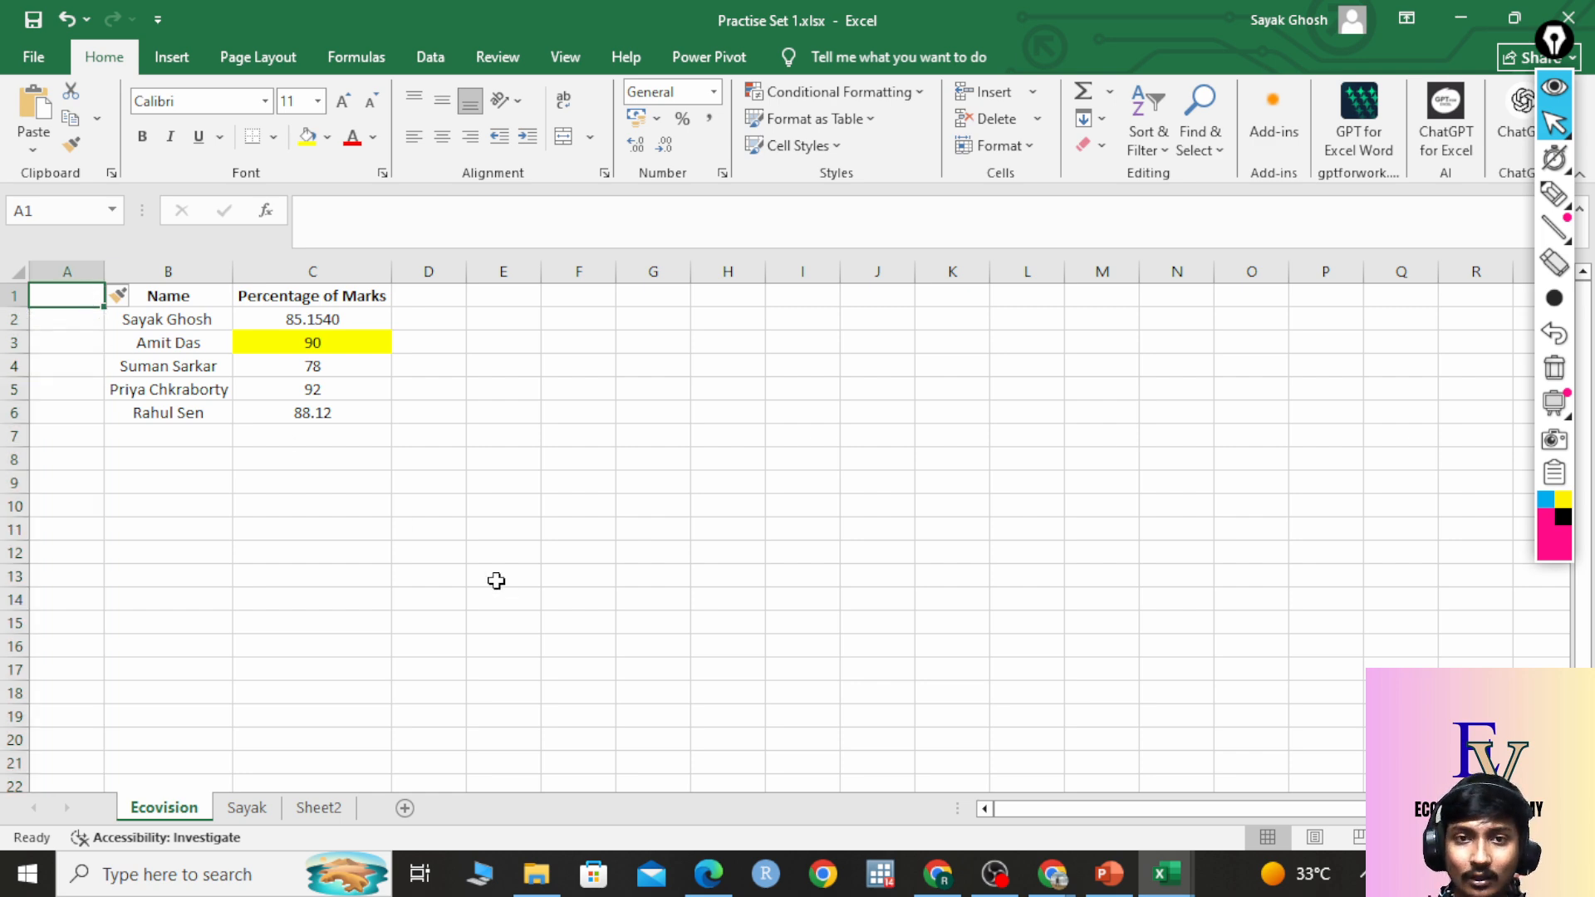
double_click(76, 296)
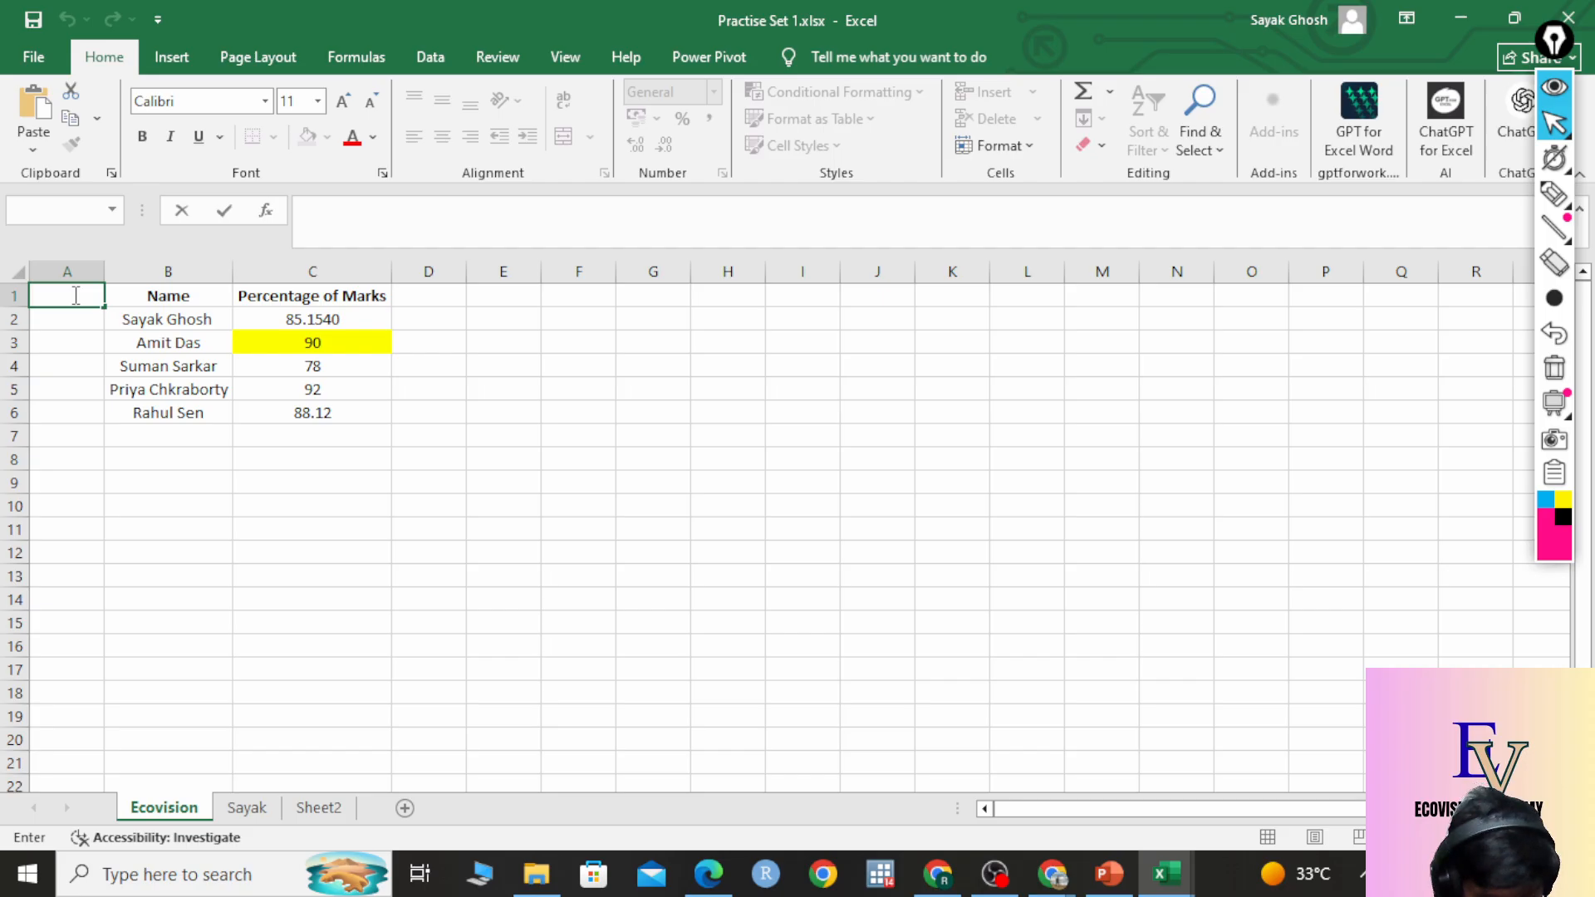
type("Serial No.")
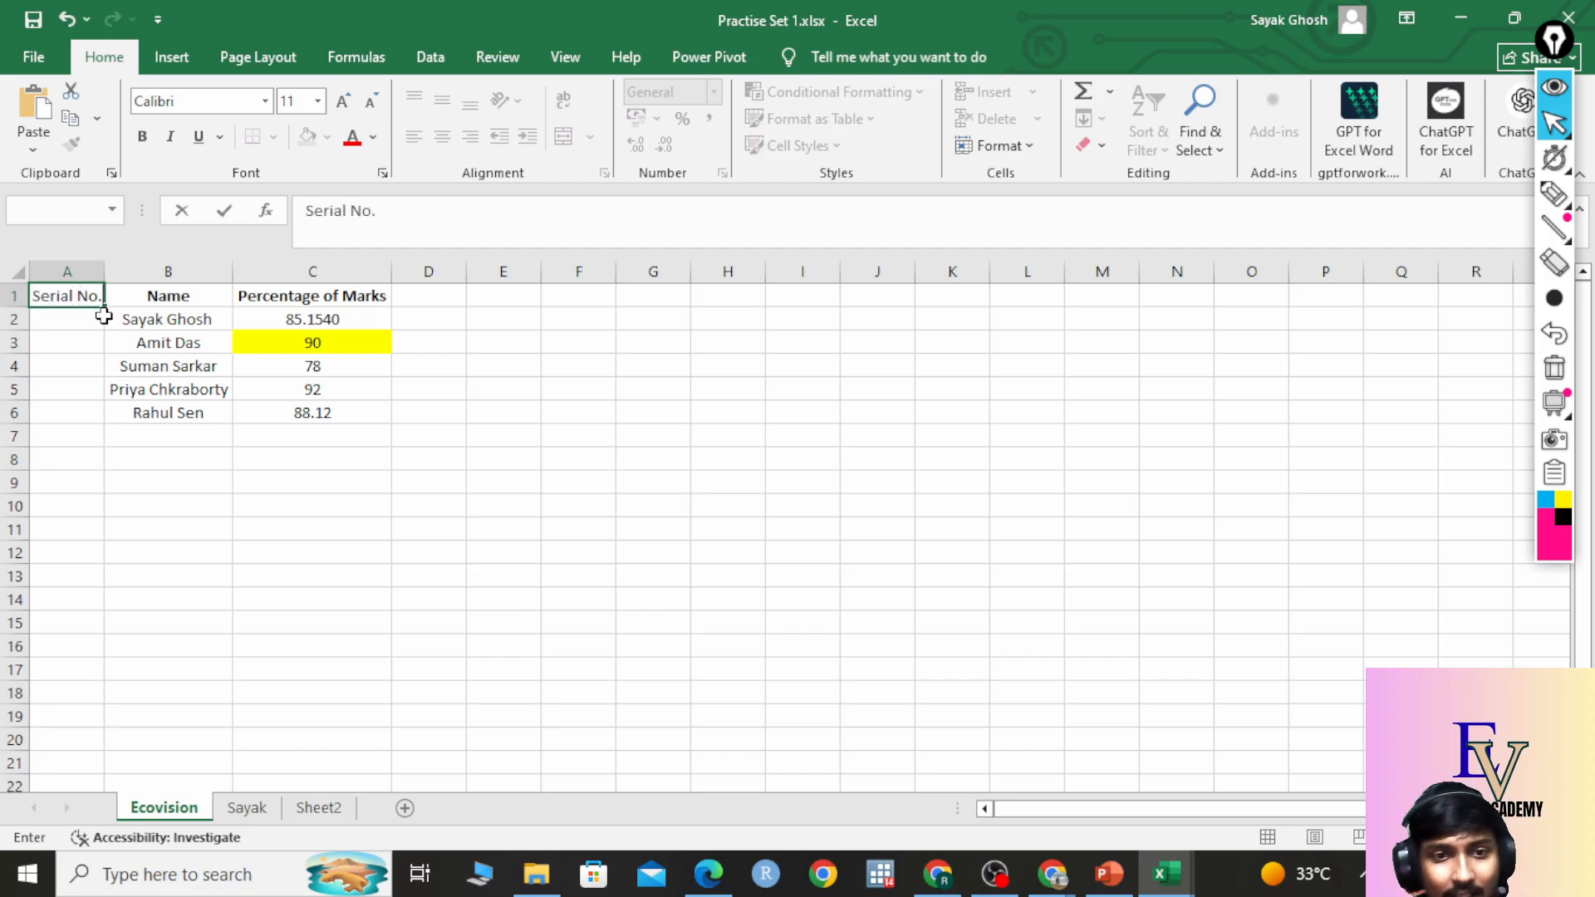
key("Return")
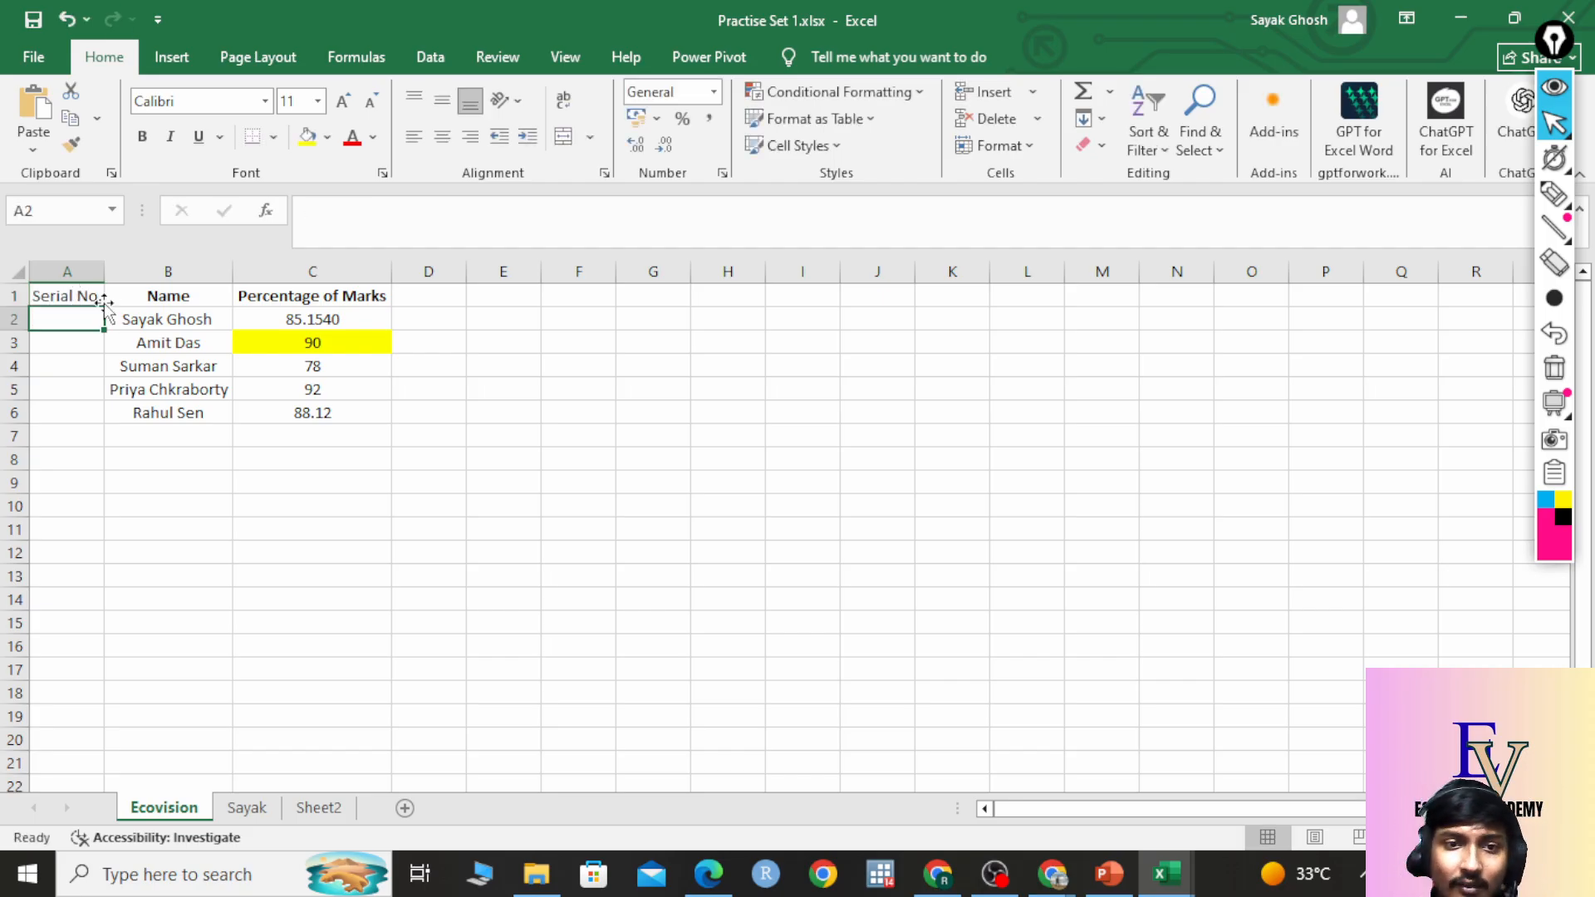
left_click(99, 297)
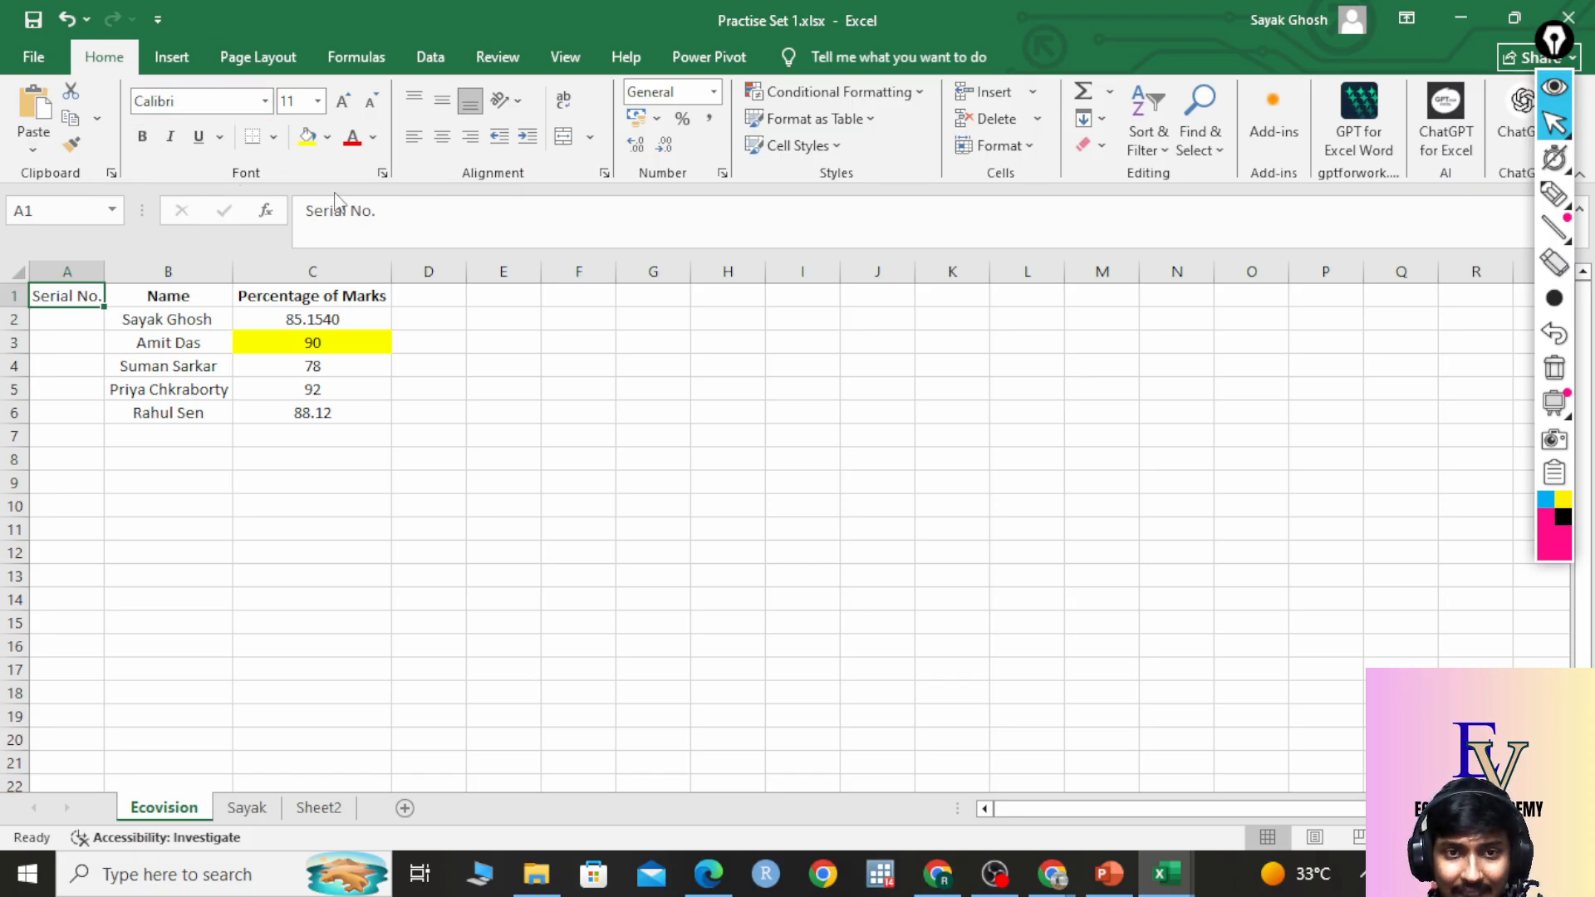
left_click(147, 136)
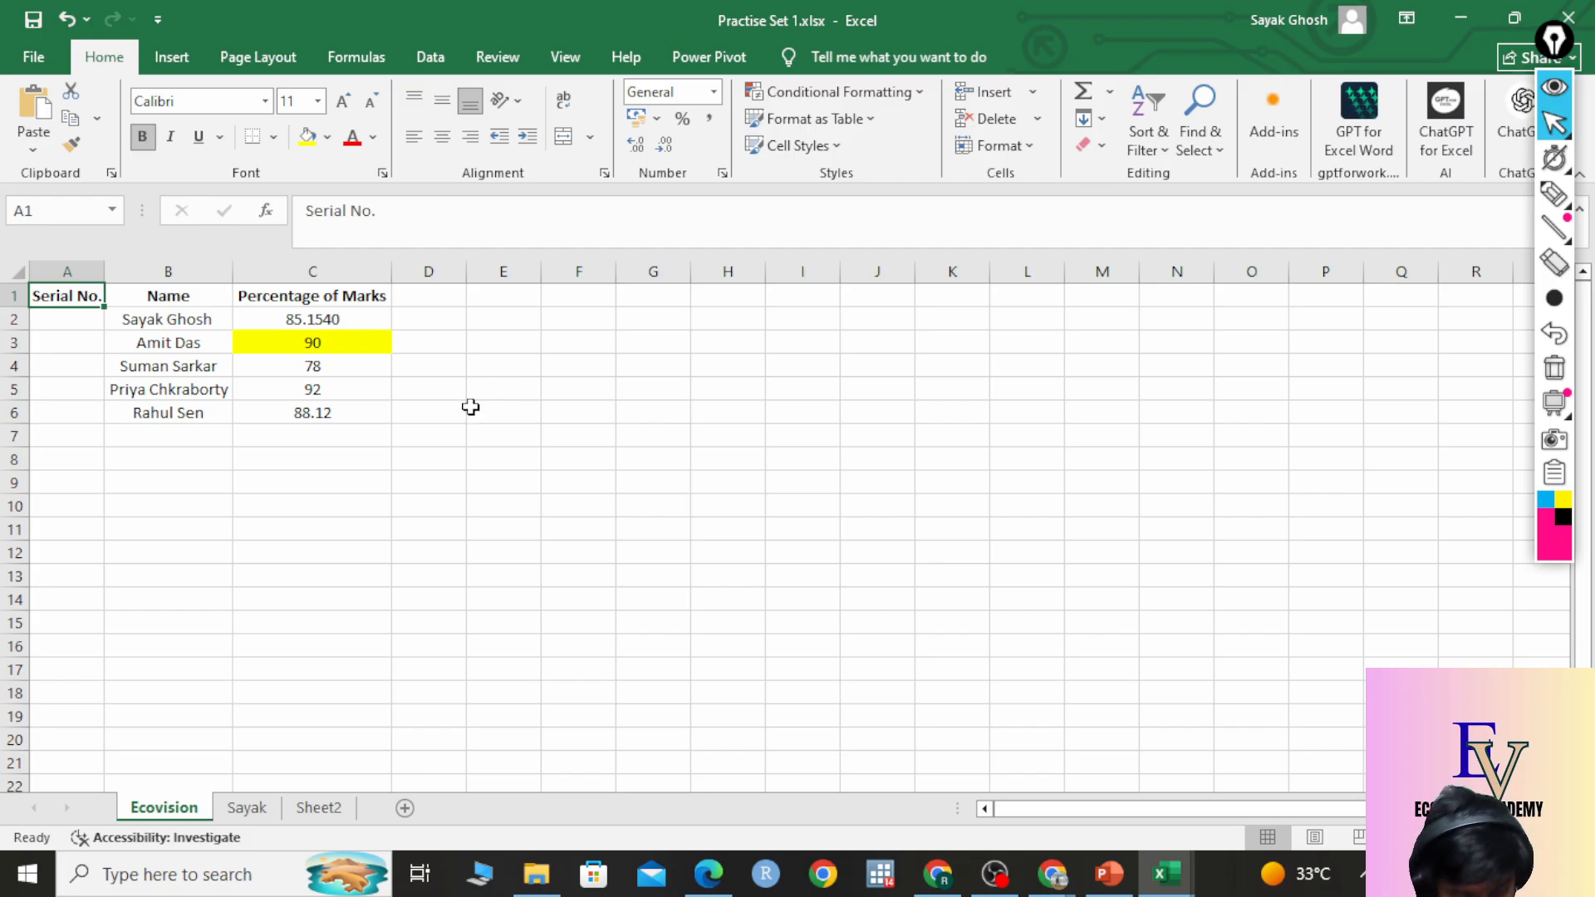
key("ctrl+z")
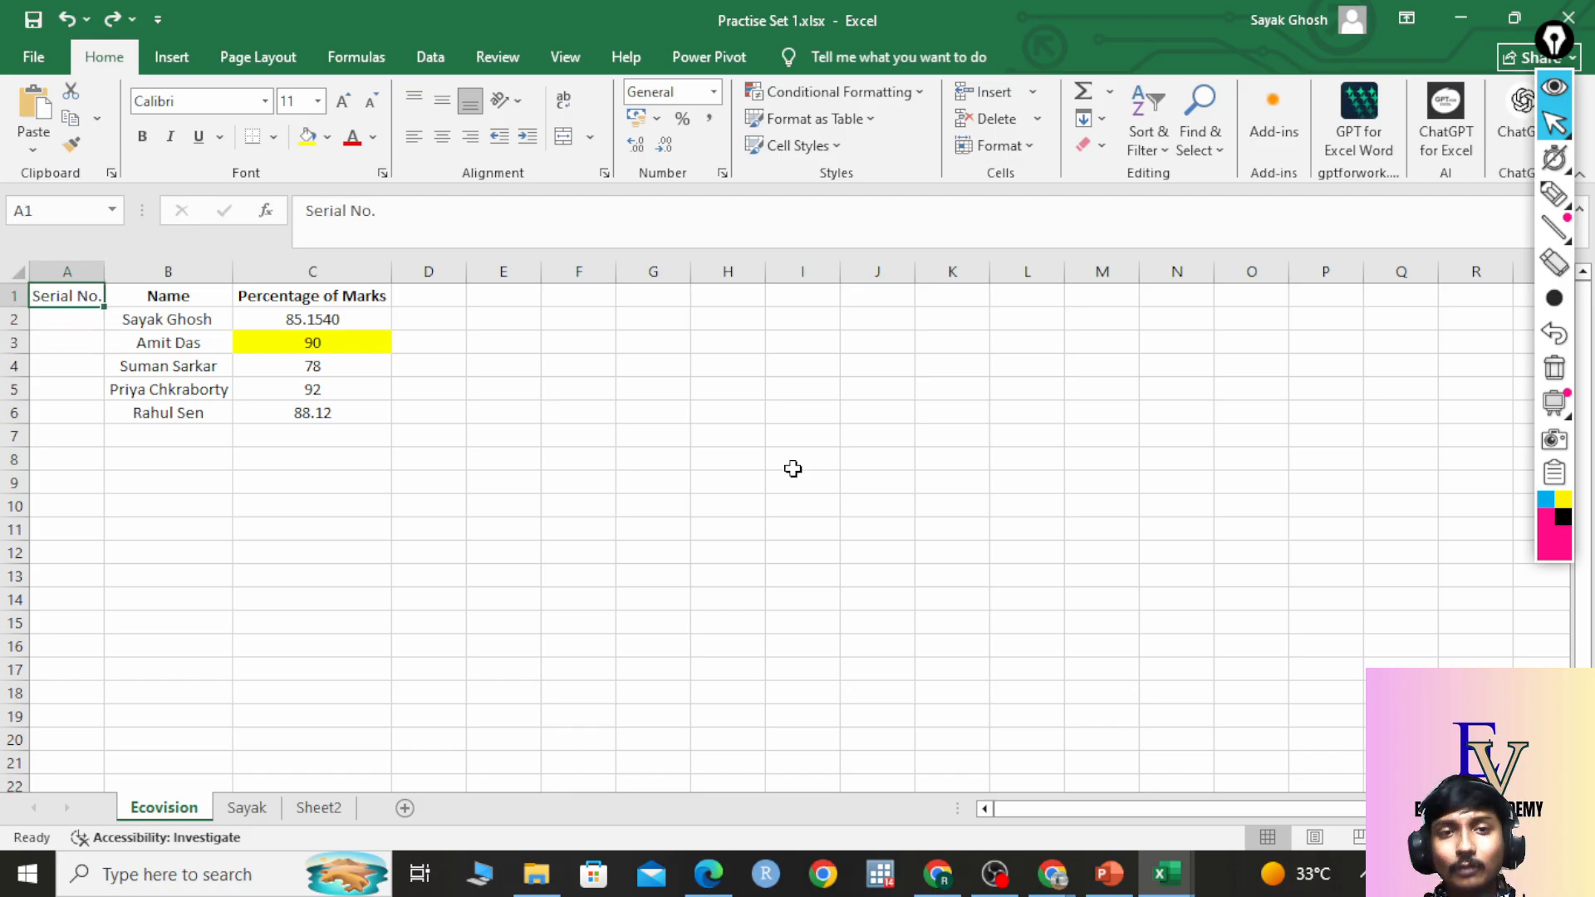
key("ctrl+y")
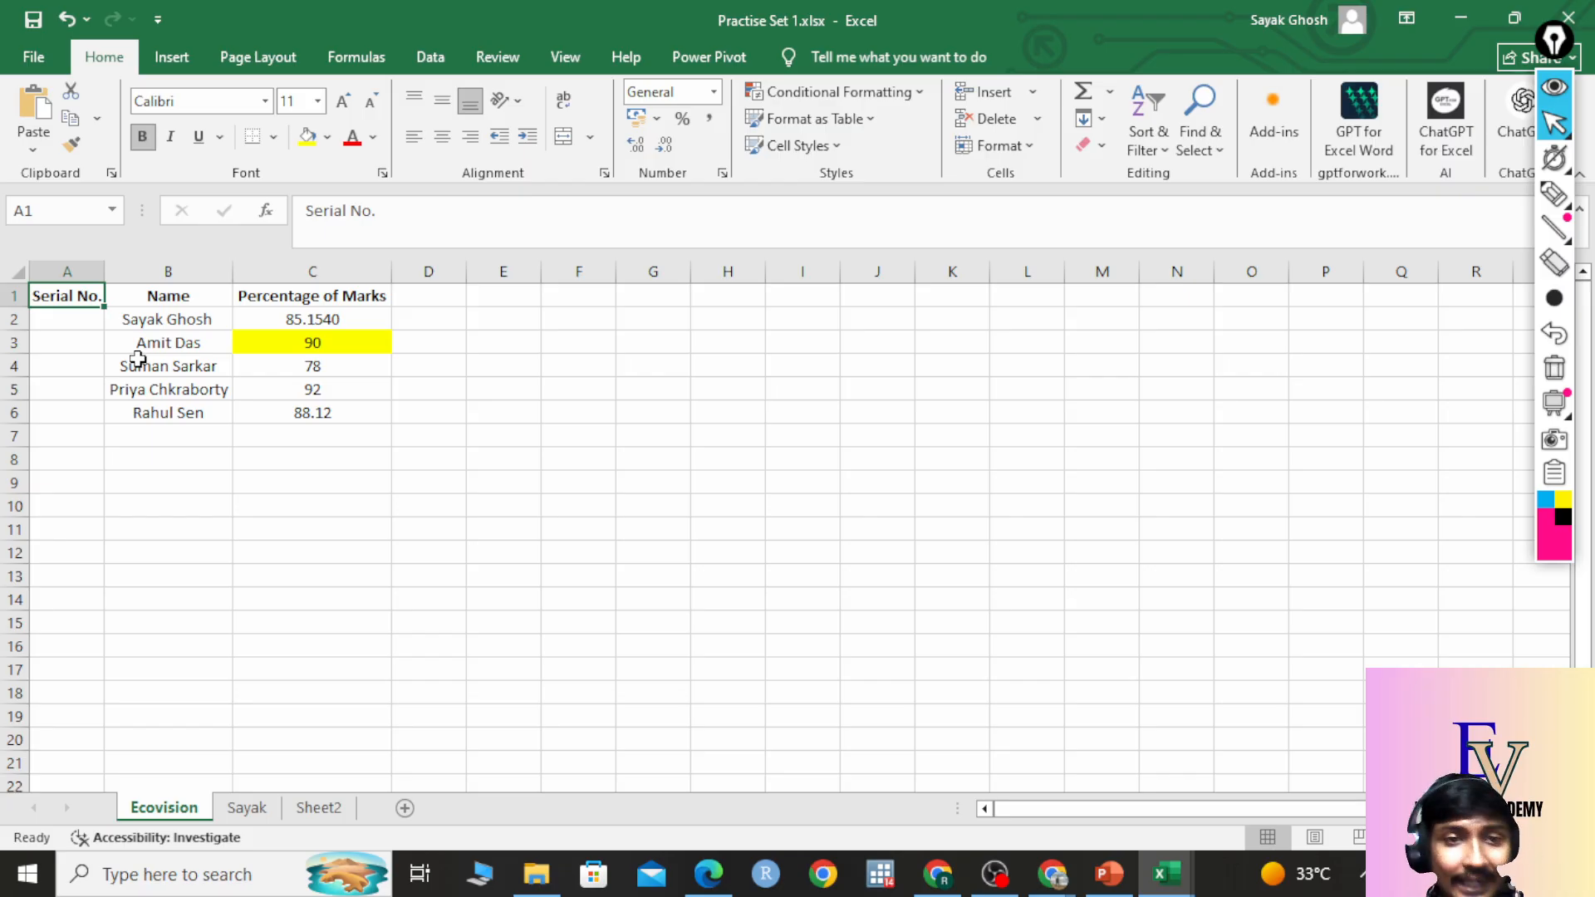
left_click(81, 327)
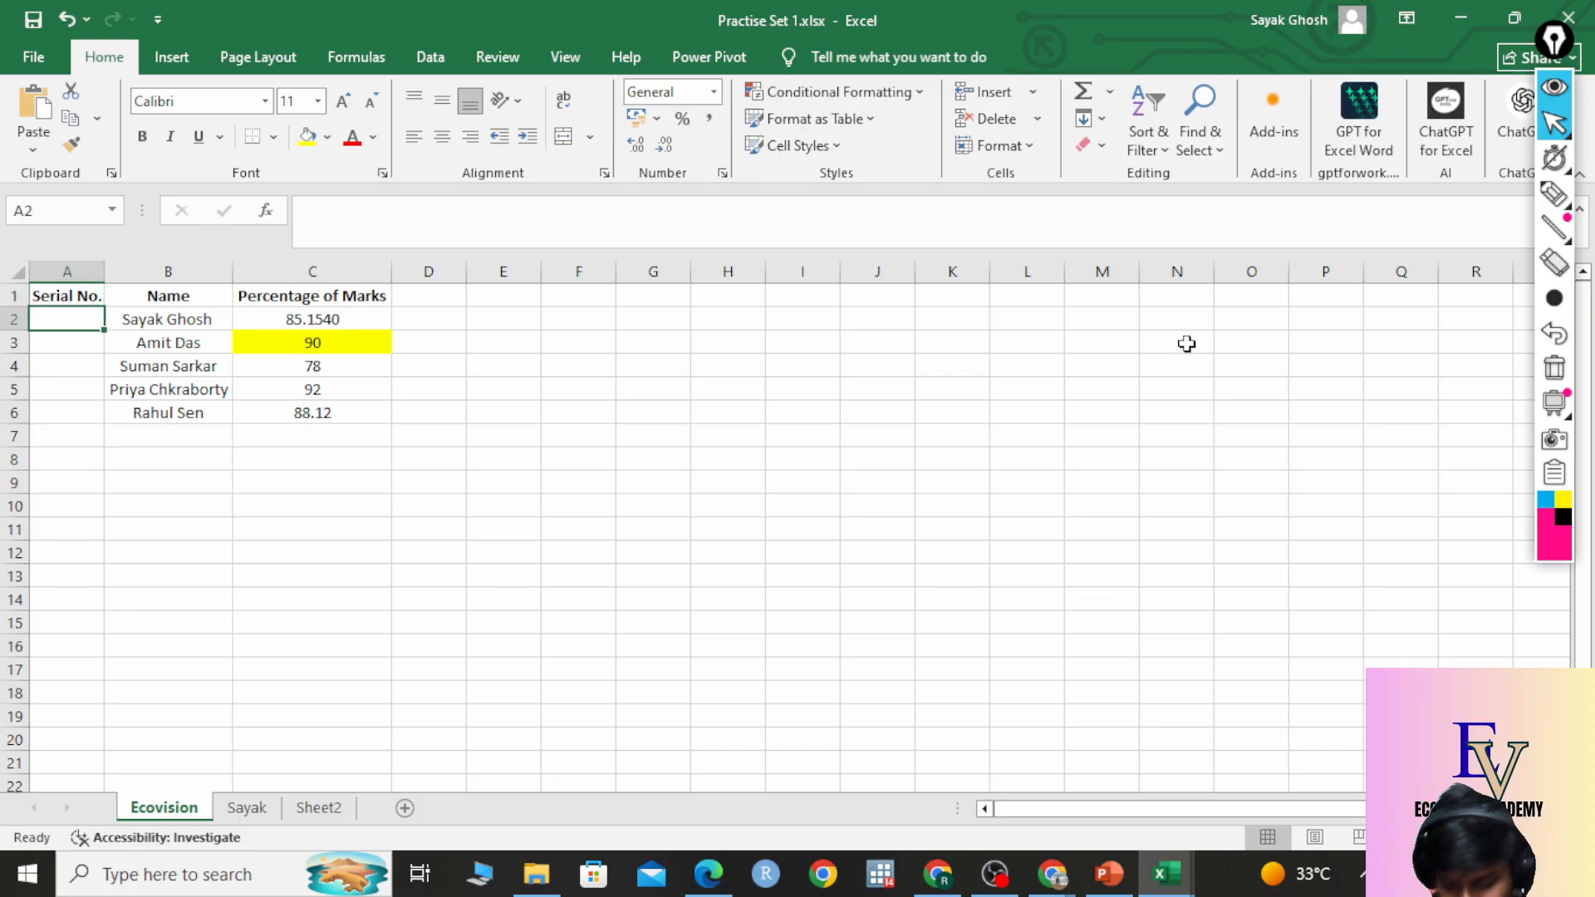
type("1")
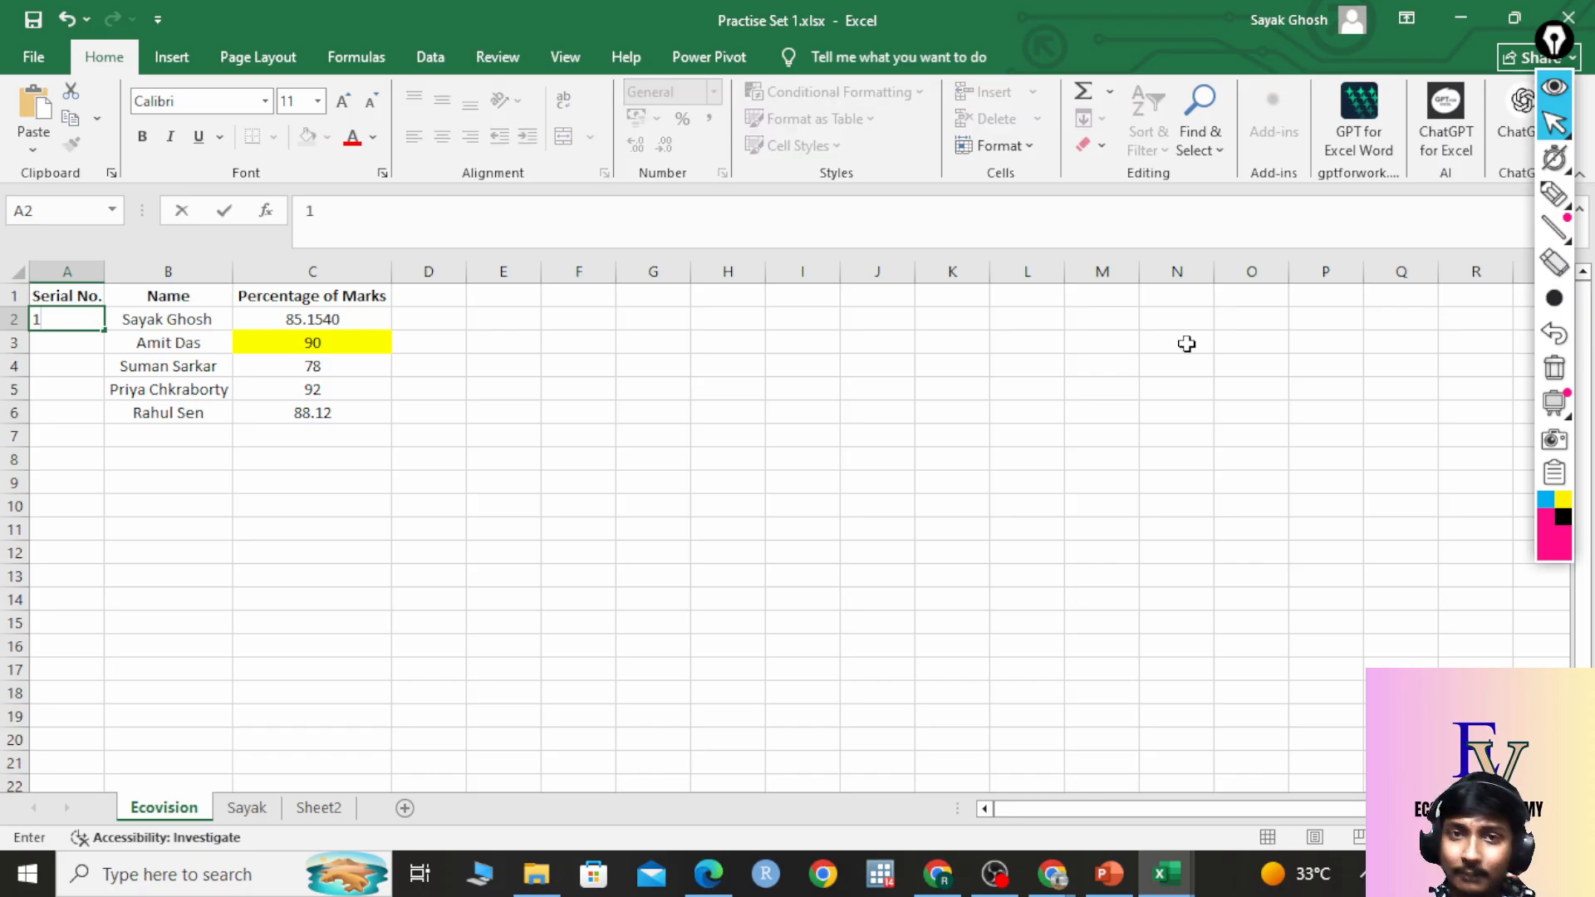
key("Return")
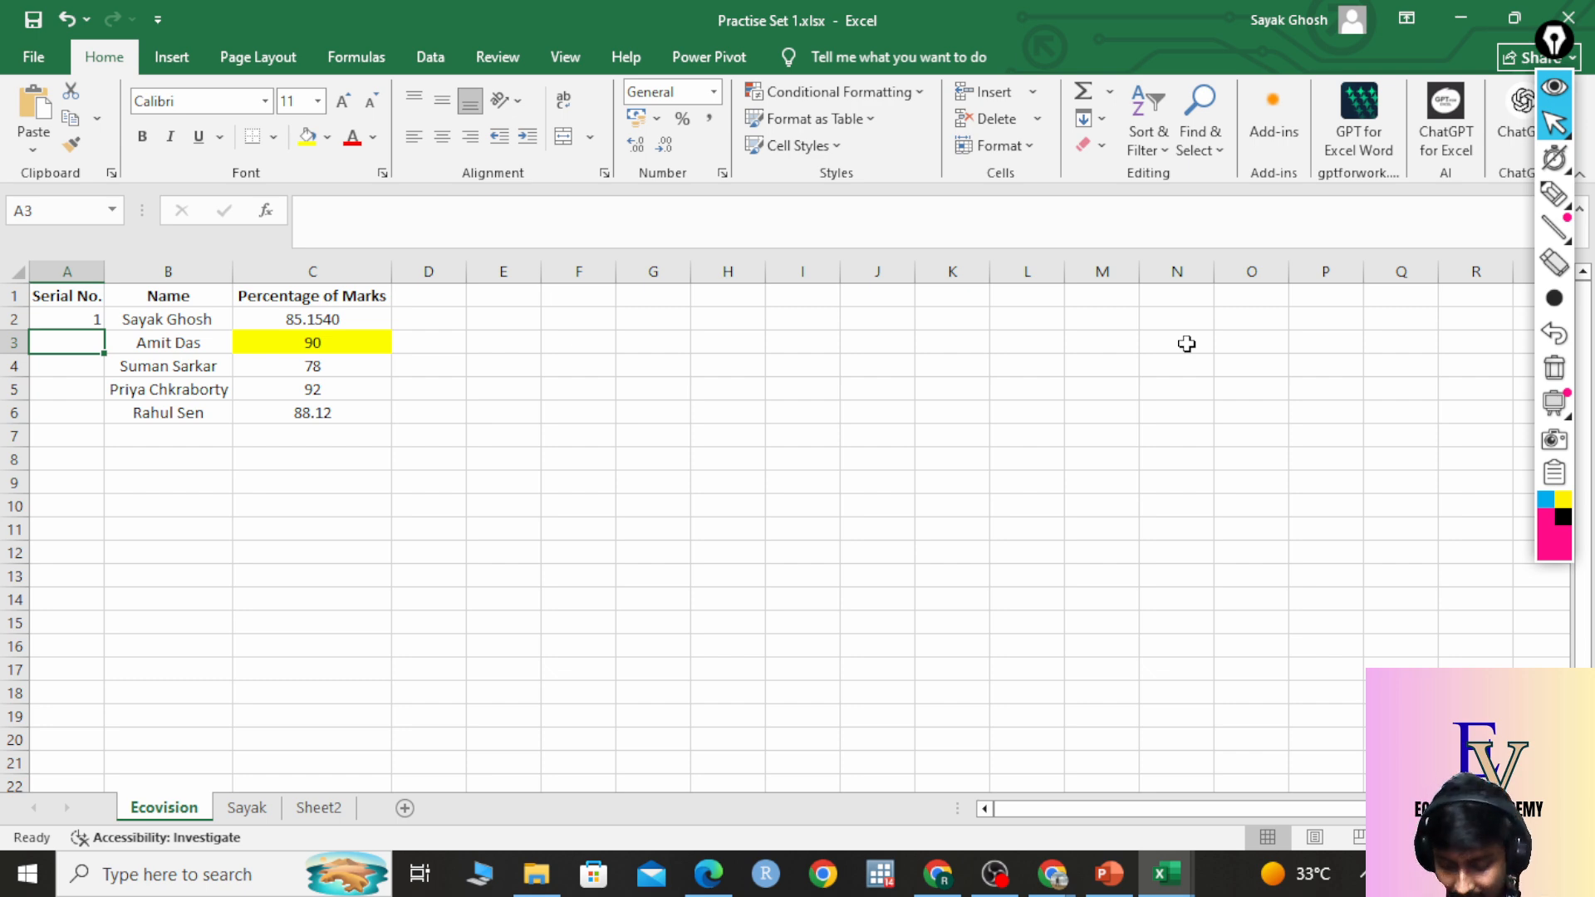
type("2")
key("Return")
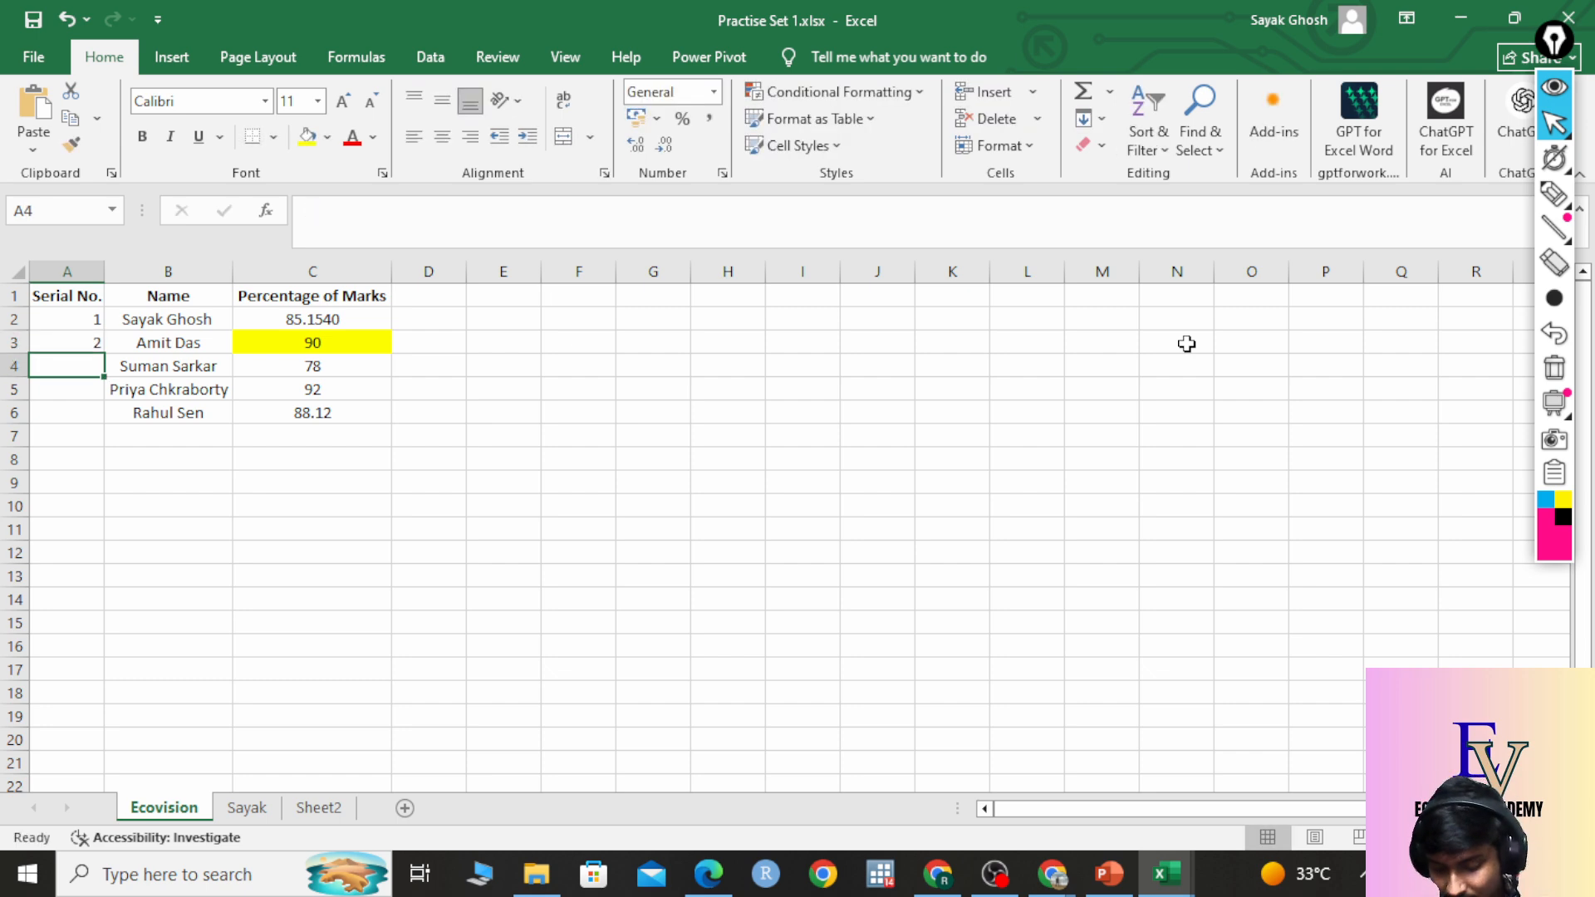
type("3")
key("Return")
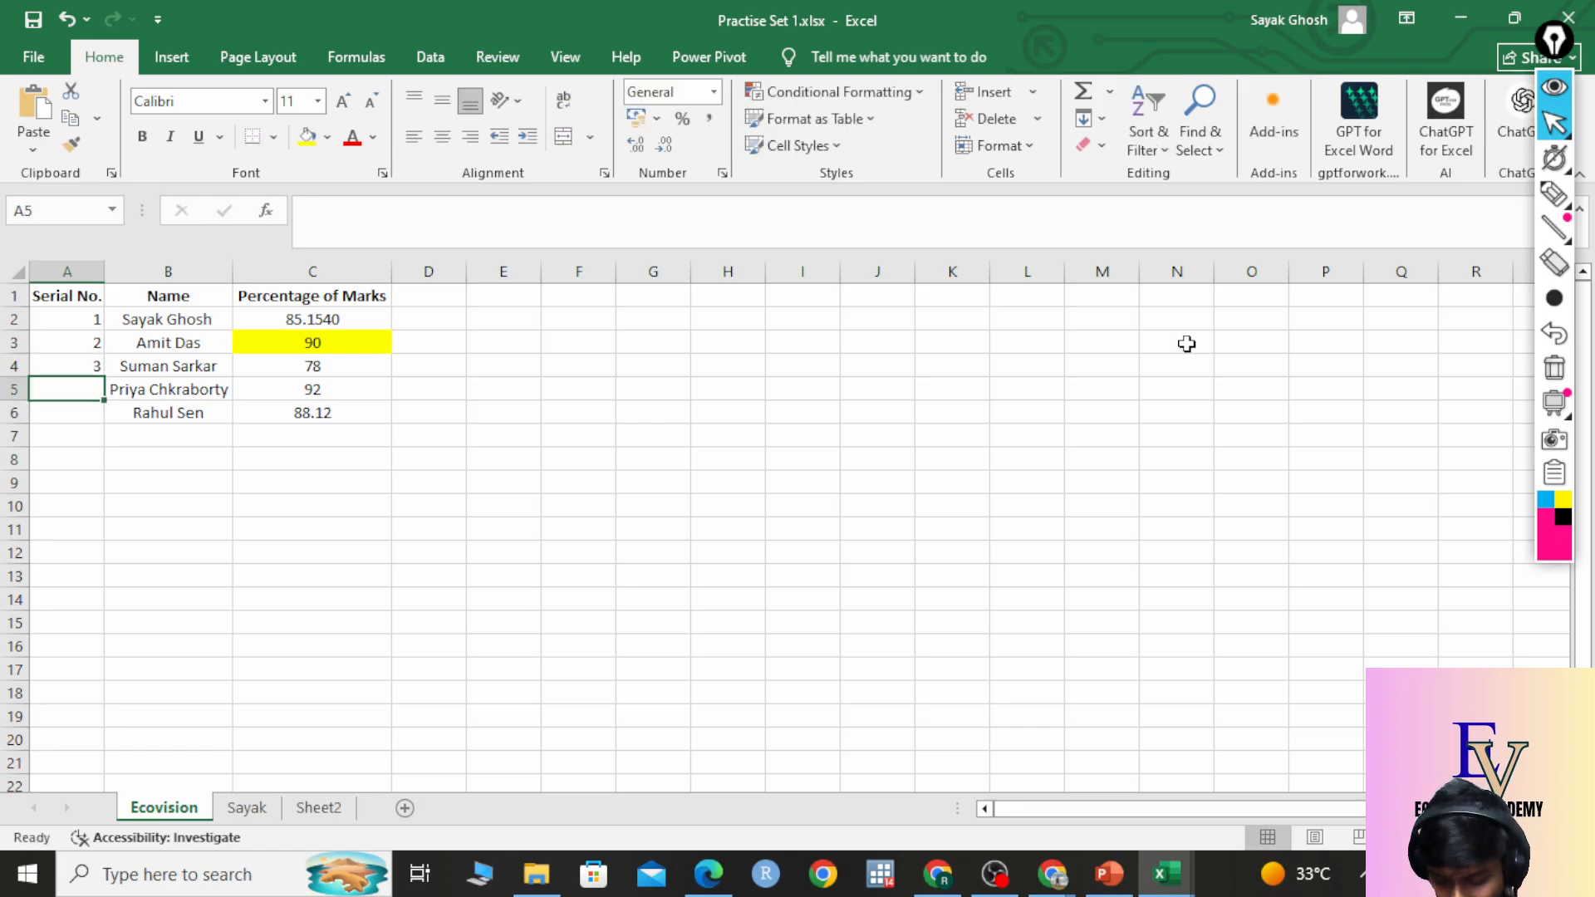
type("4")
key("Return")
type("5")
key("Return")
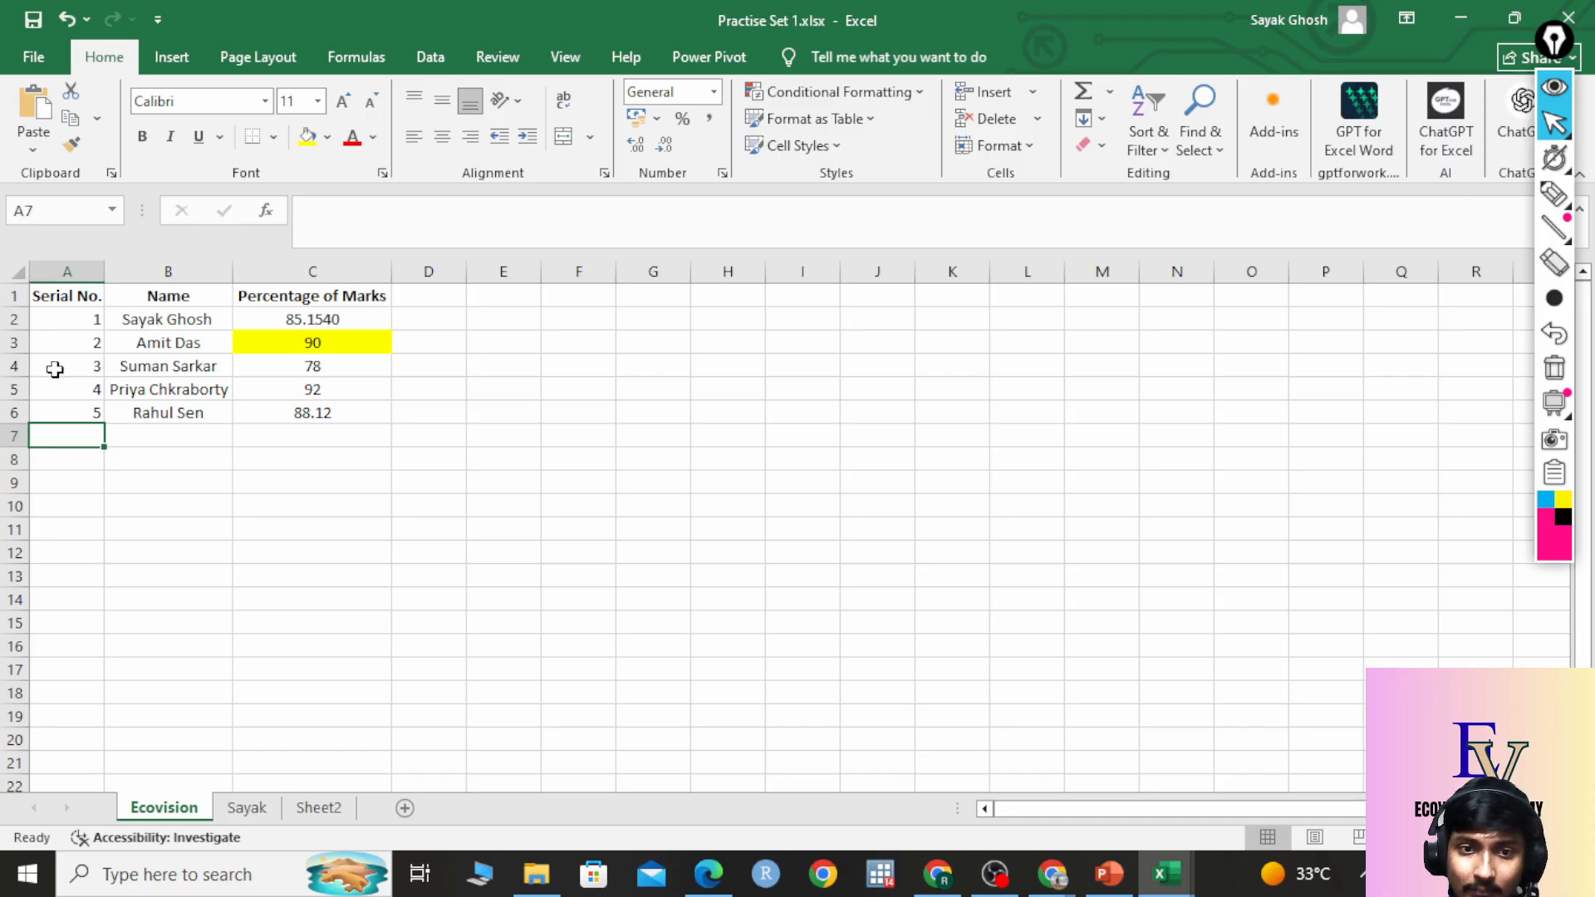
left_click(82, 320)
left_click_drag(83, 320, 71, 420)
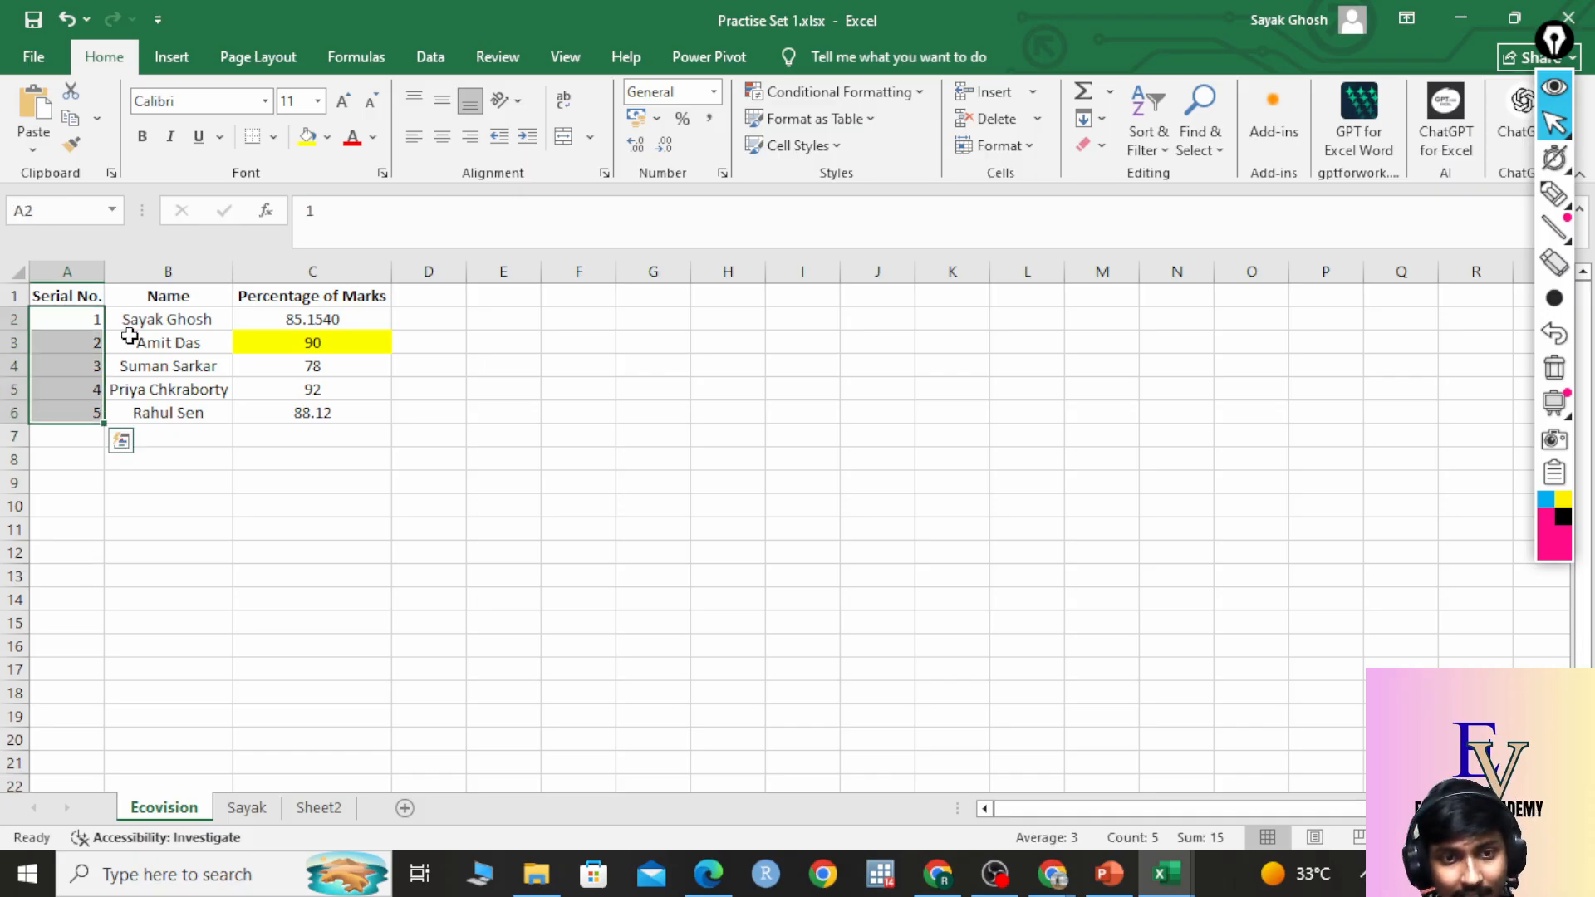
left_click_drag(70, 319, 74, 402)
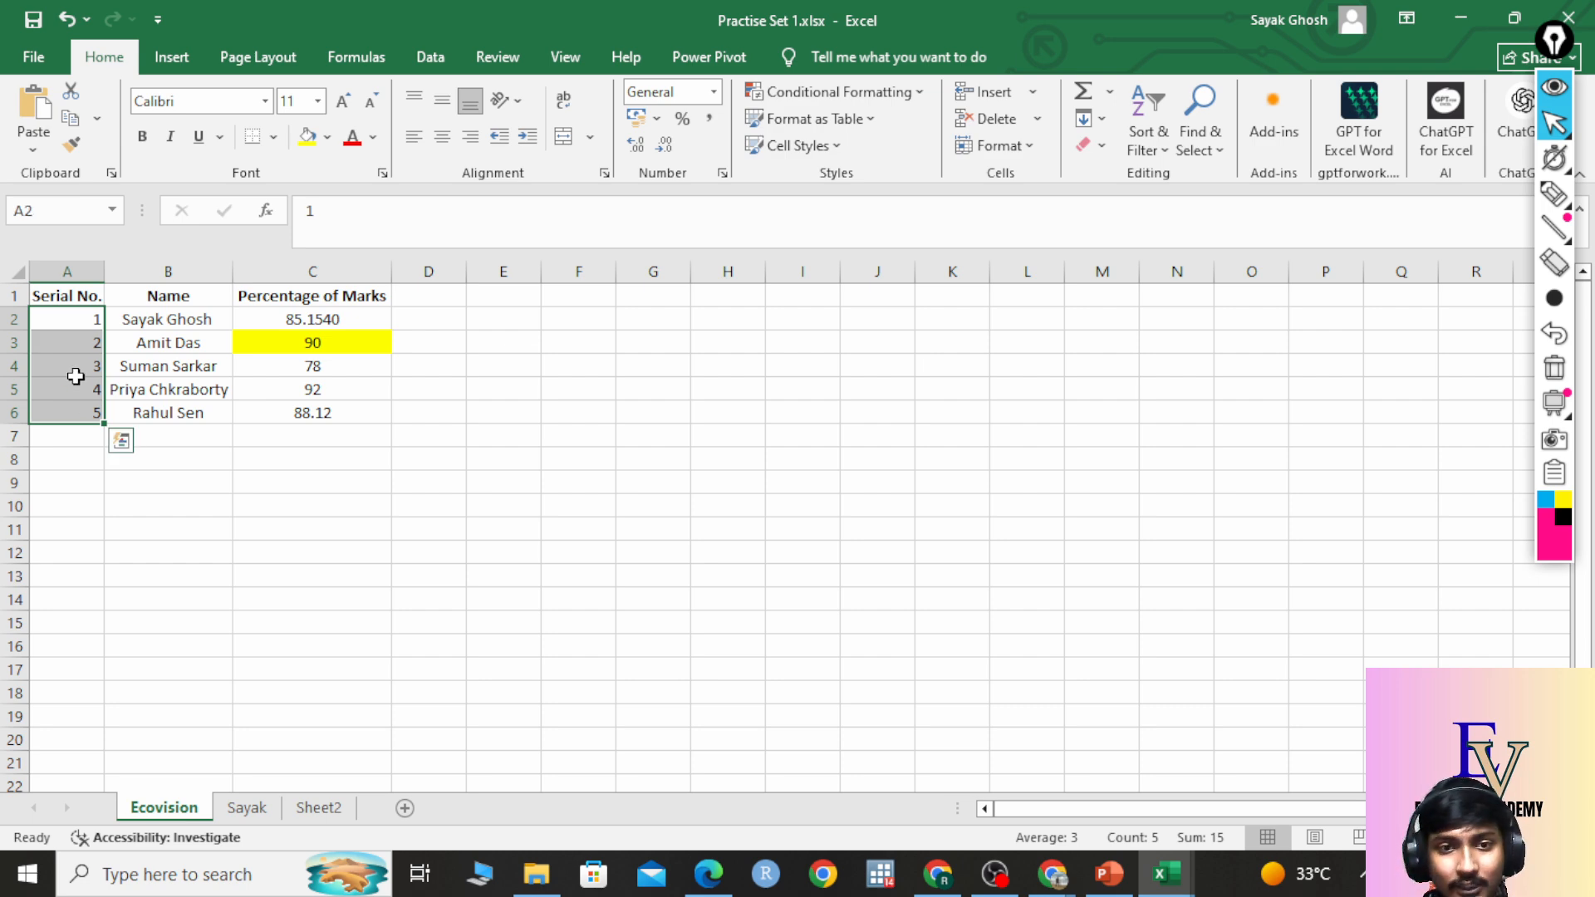
key("Delete")
left_click(295, 519)
Enter 1 in A2 and drag the fill handle to copy it down through A100.
left_click(93, 321)
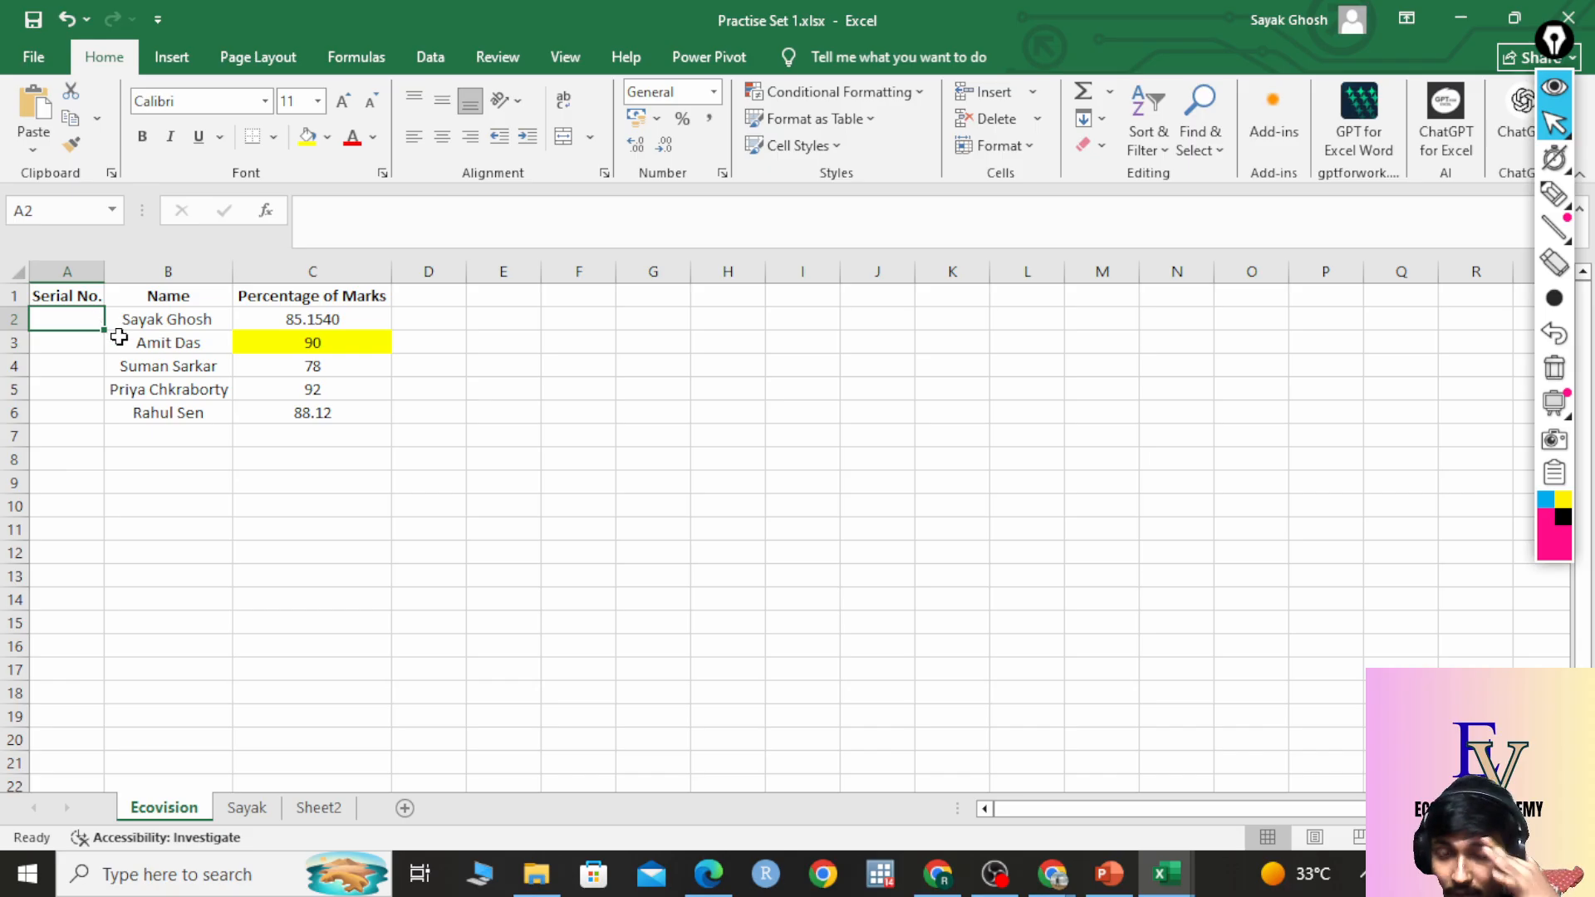
type("1")
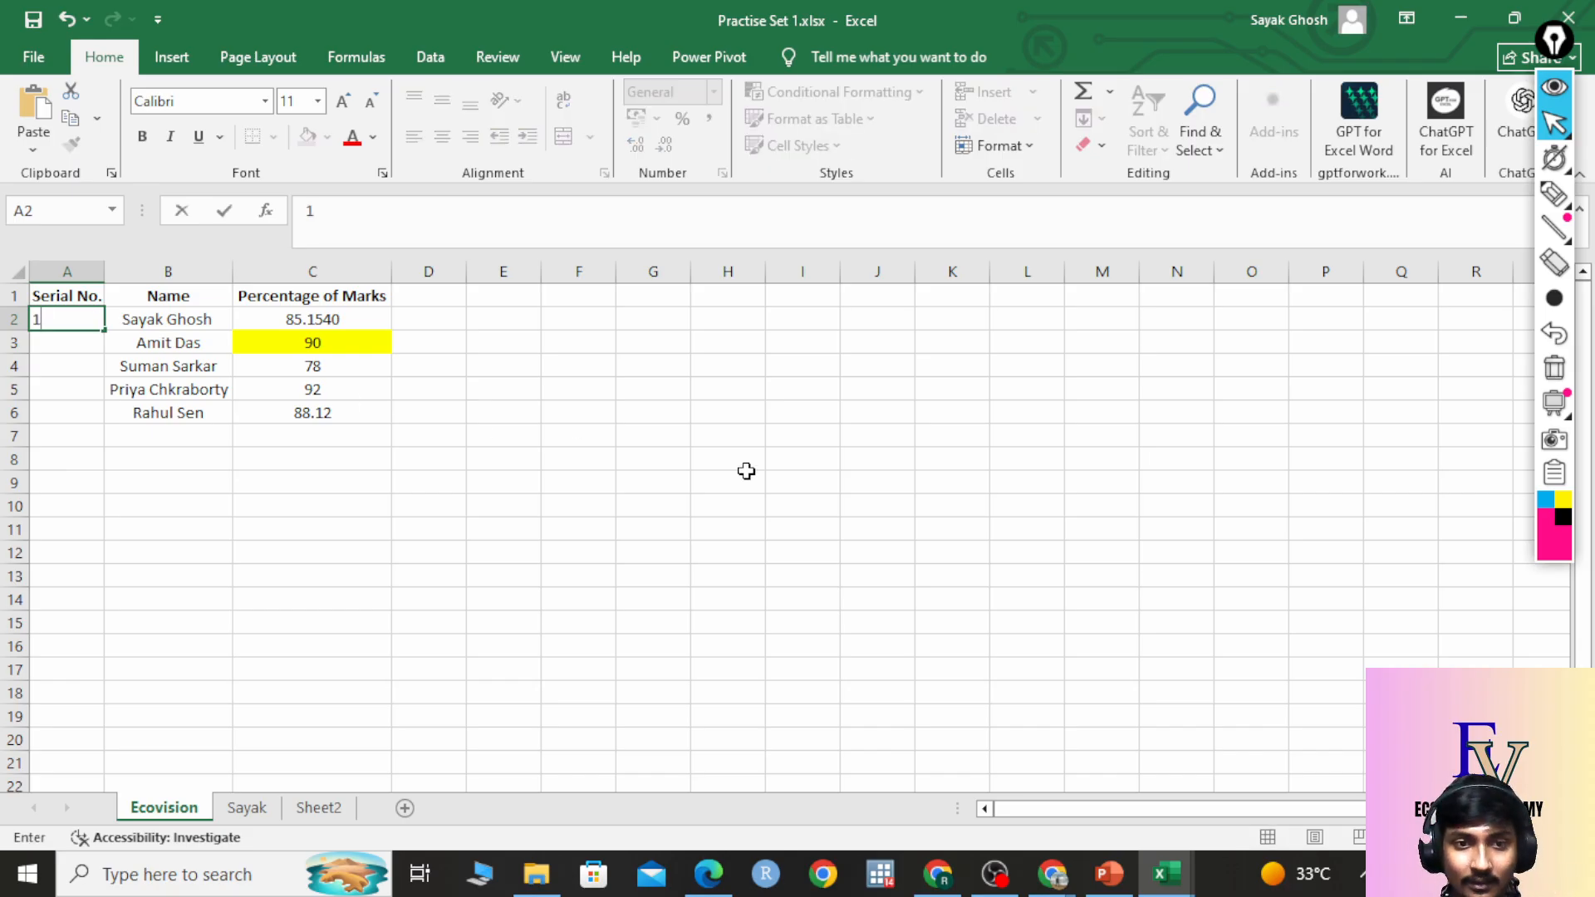
left_click(78, 384)
left_click(80, 325)
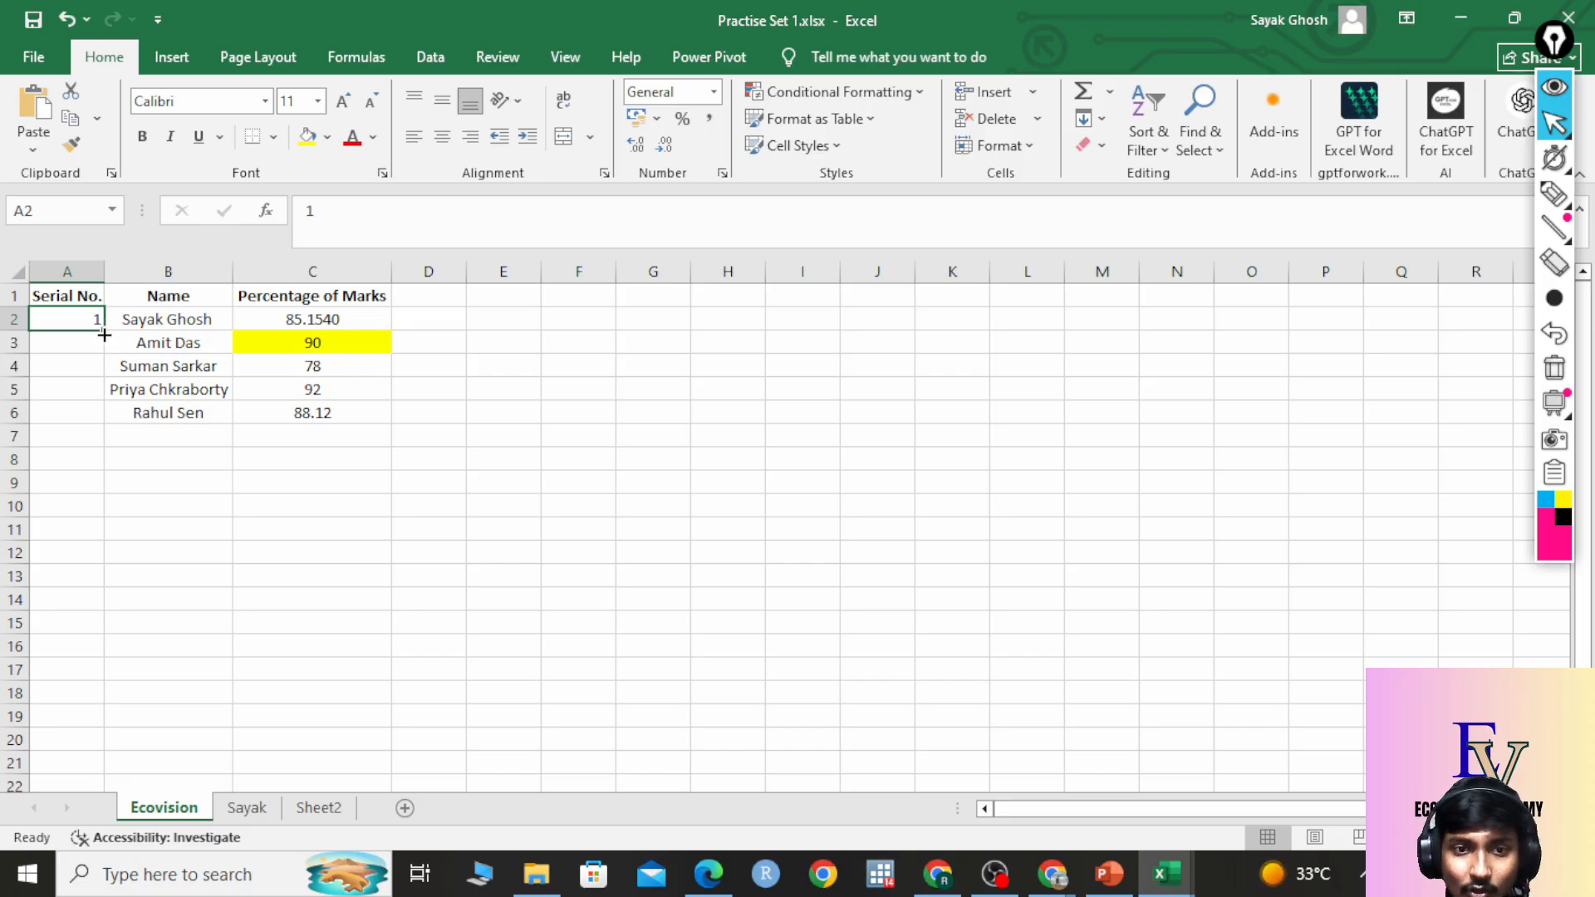
left_click_drag(103, 332, 111, 449)
scroll(232, 456, "up", 13)
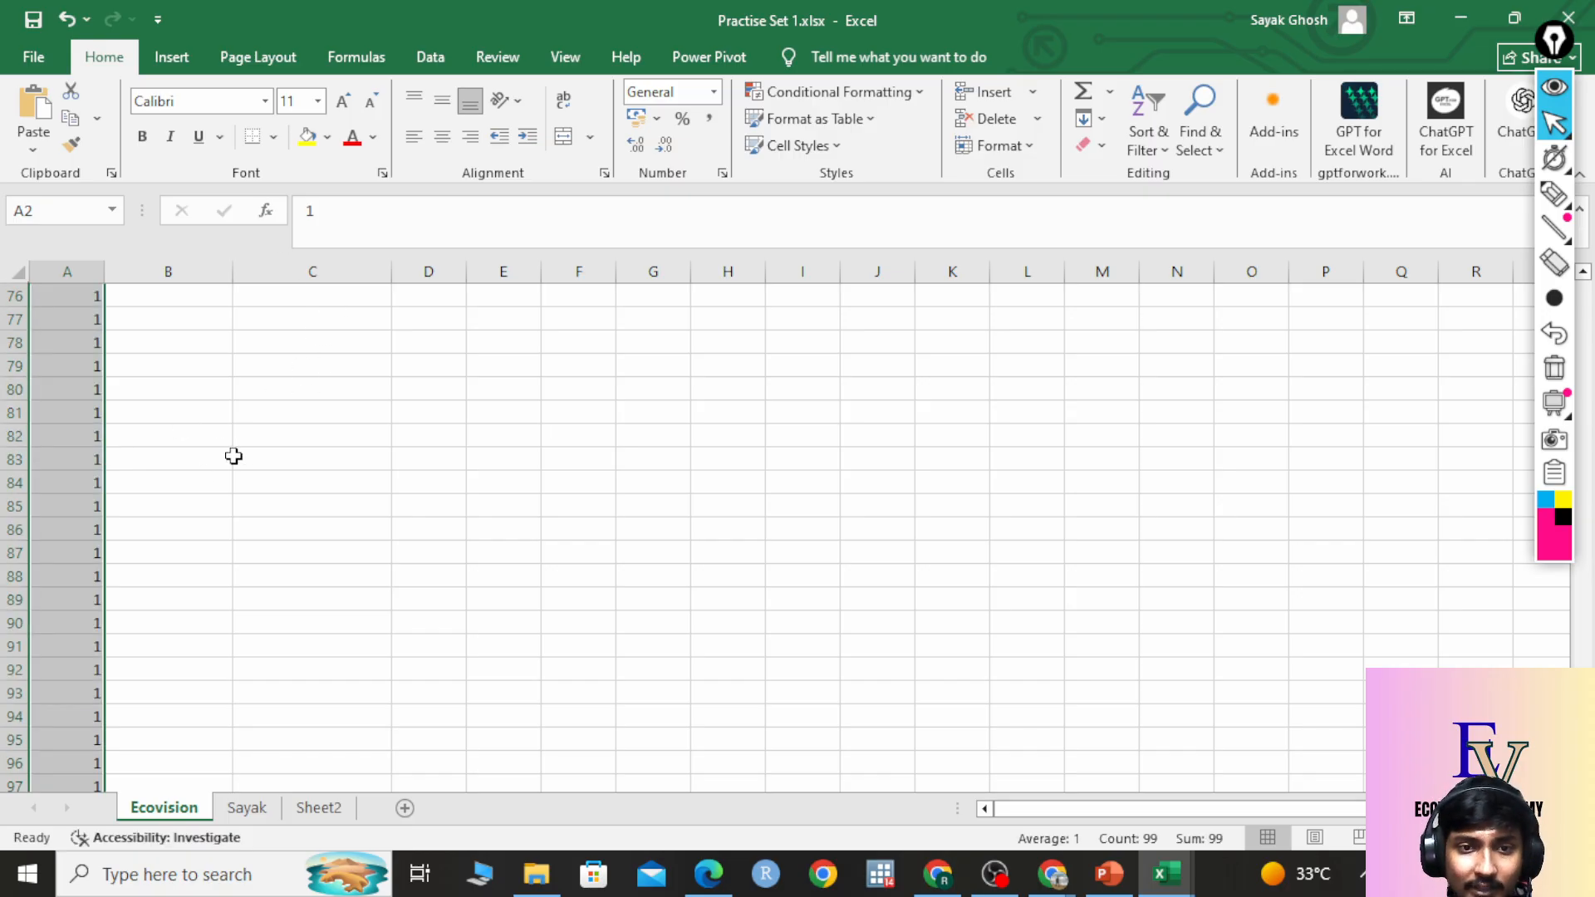
scroll(249, 473, "down", 14)
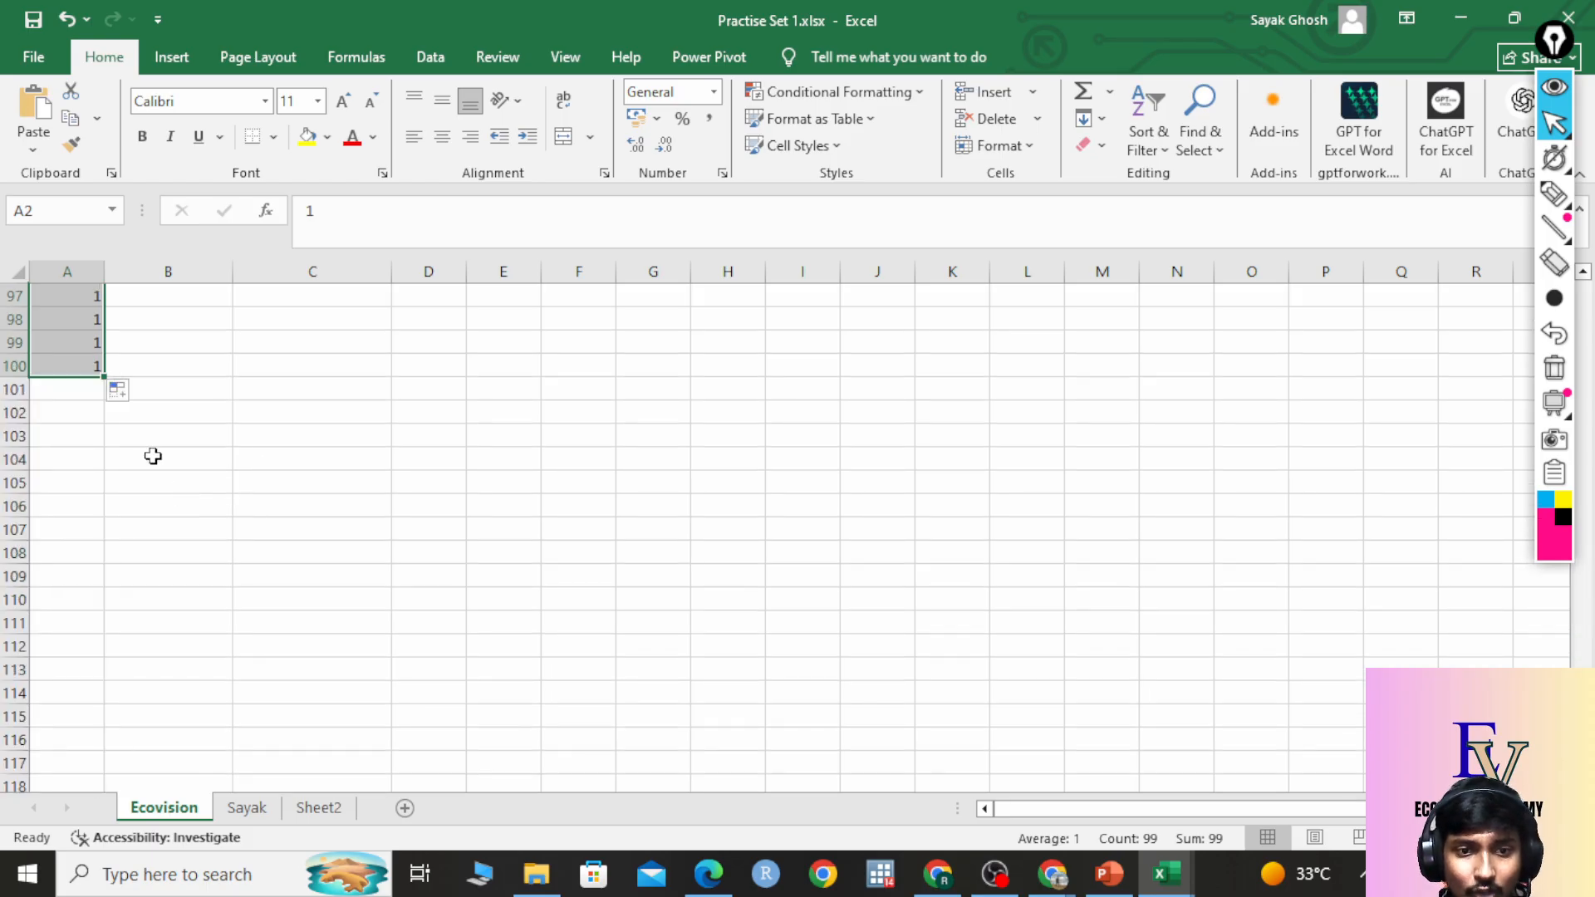
scroll(152, 392, "up", 20)
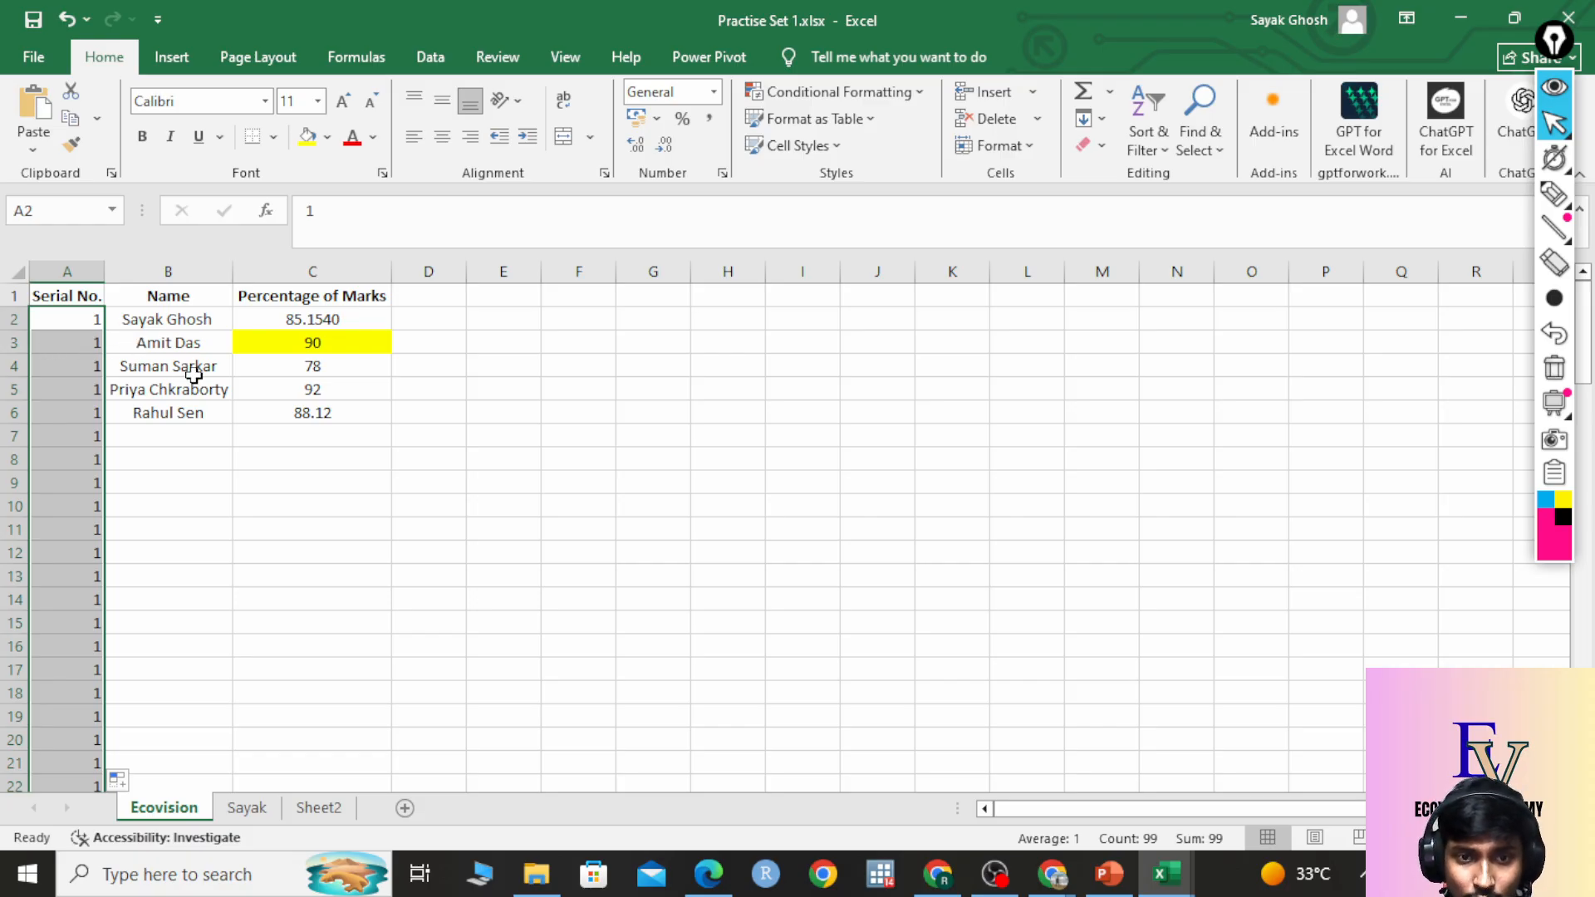
scroll(167, 434, "down", 11)
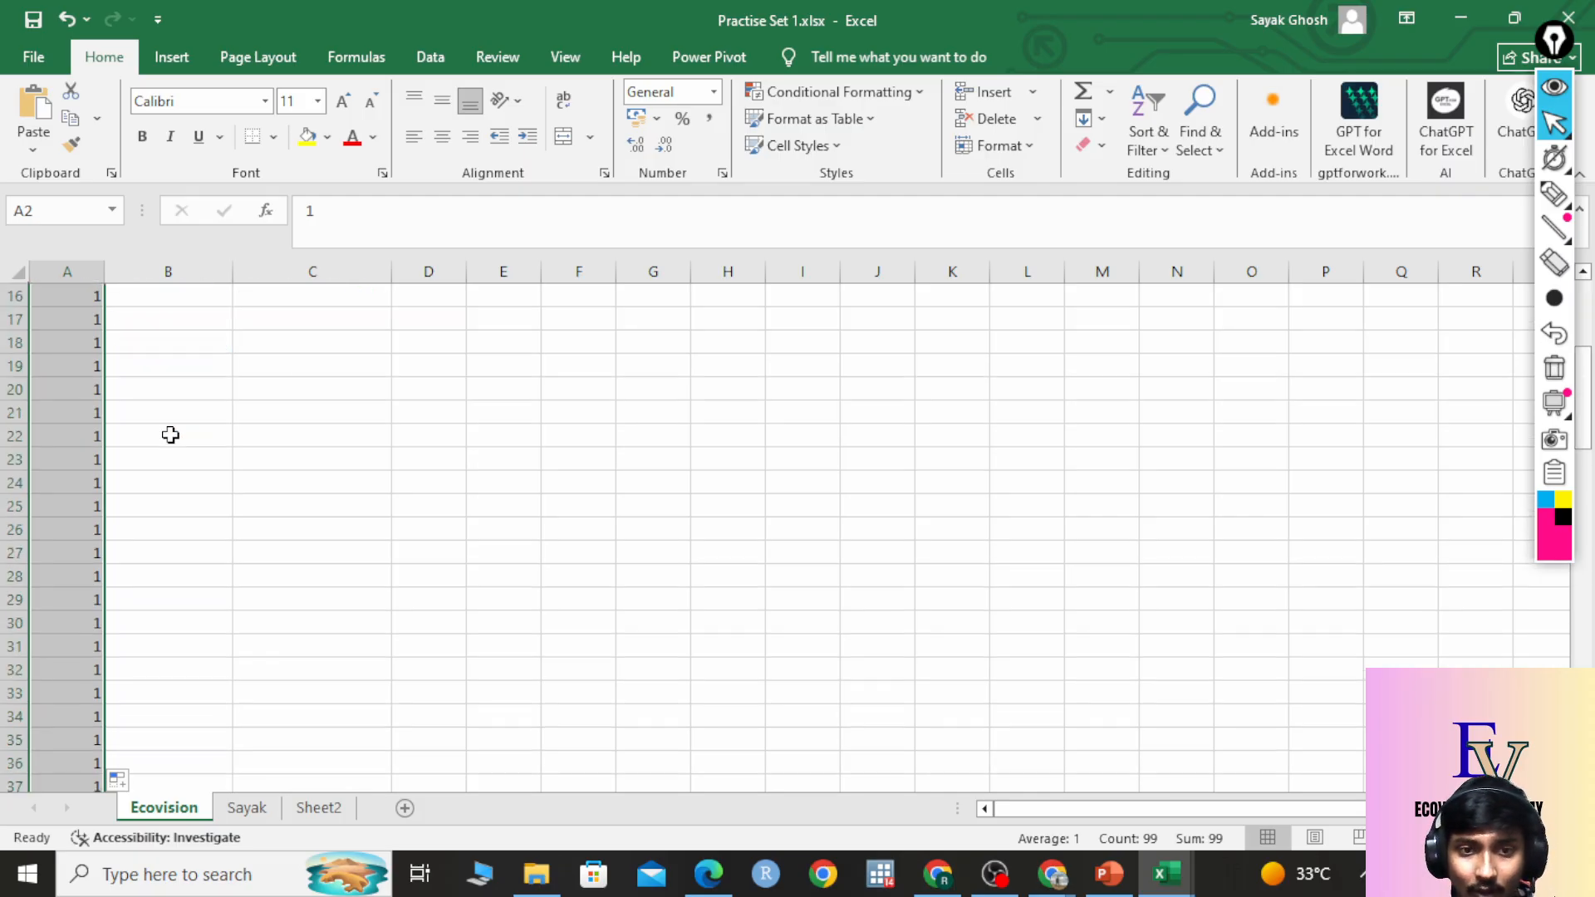
scroll(142, 389, "down", 18)
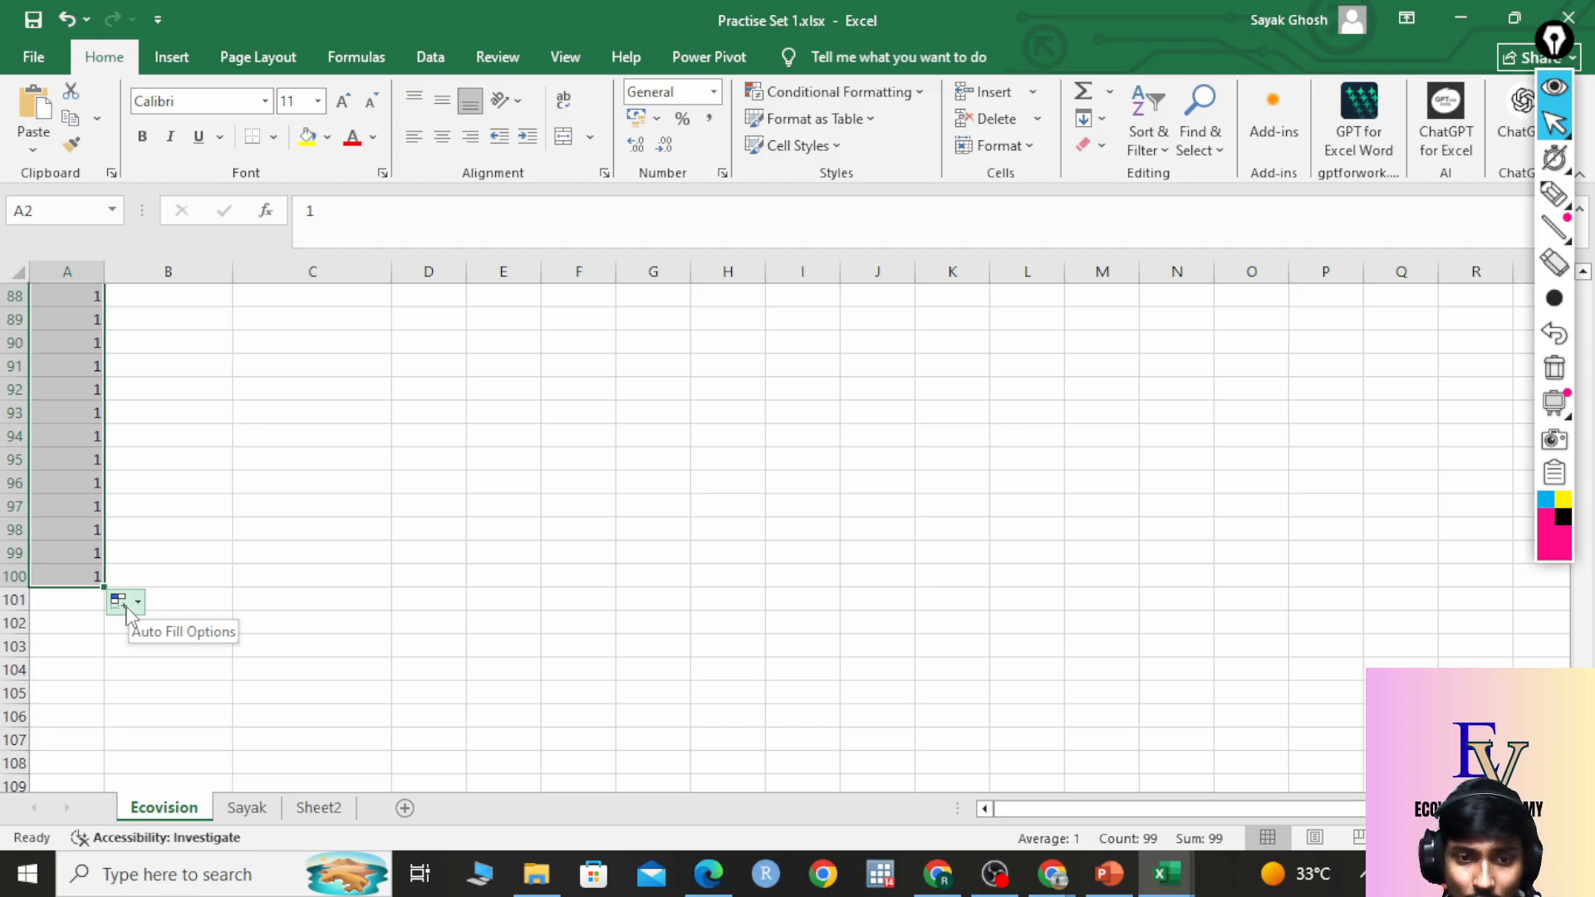
left_click(128, 607)
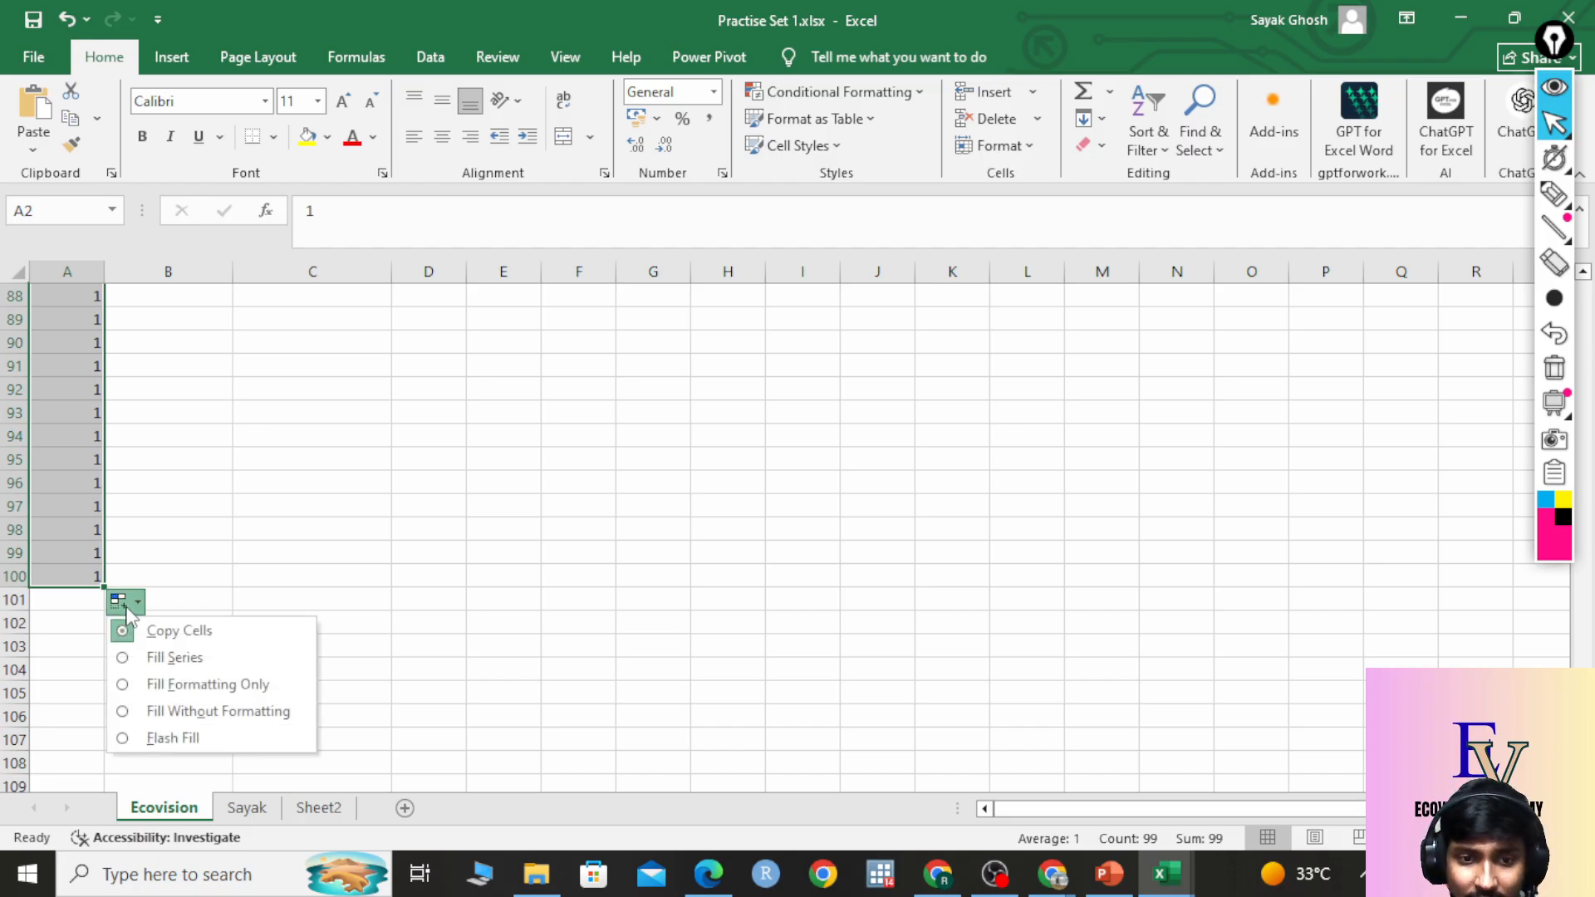
left_click(174, 657)
scroll(167, 655, "up", 20)
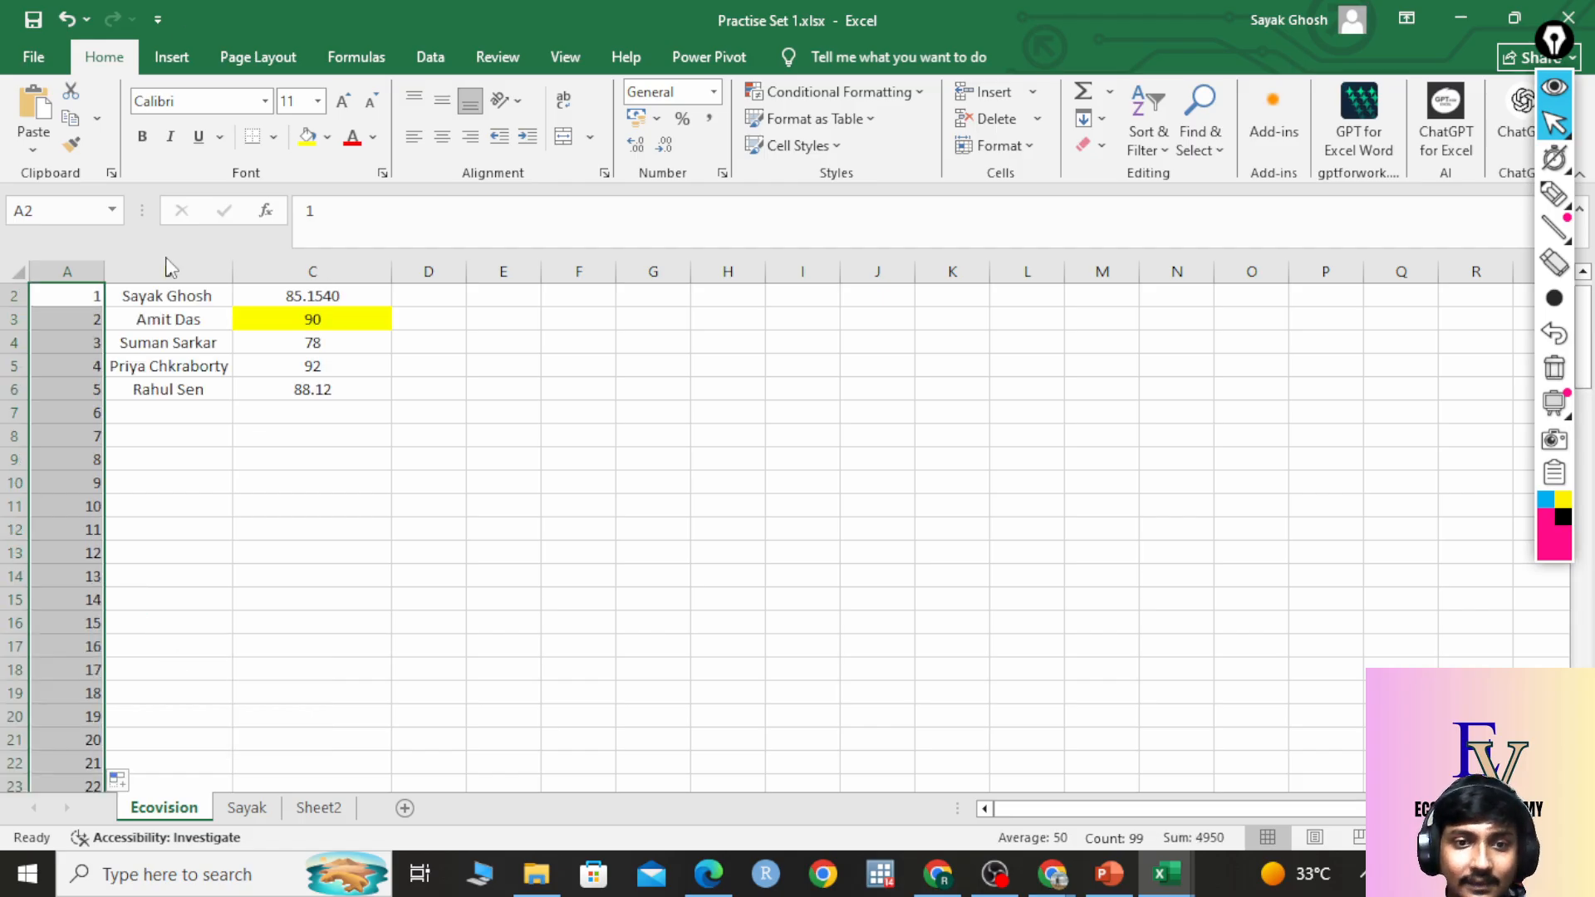
left_click(213, 420)
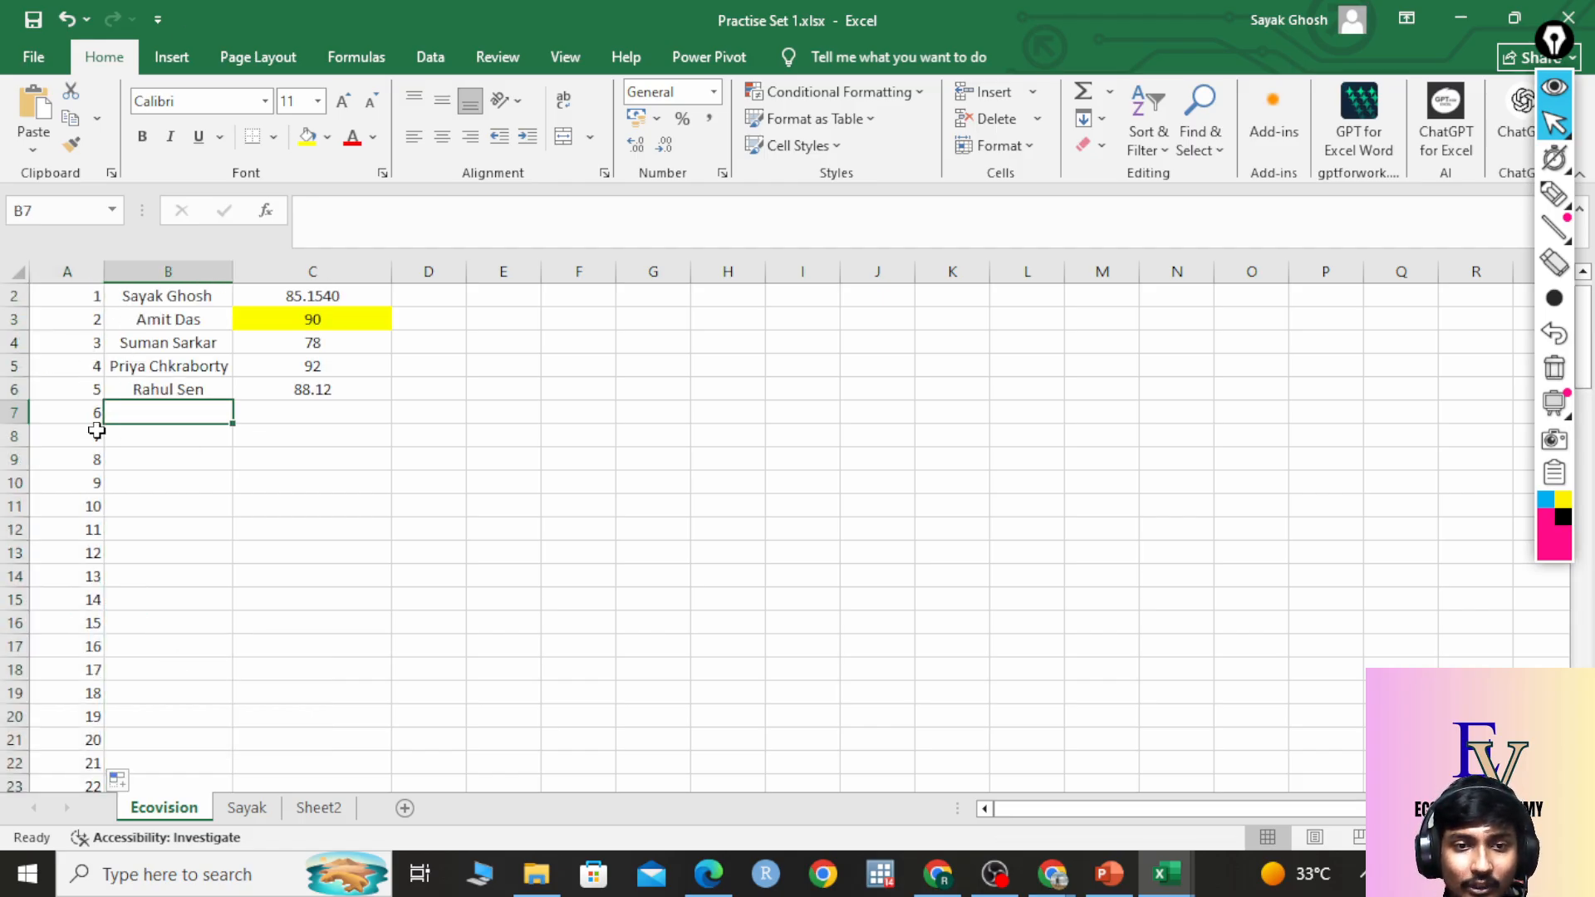
scroll(97, 431, "down", 12)
scroll(156, 470, "down", 7)
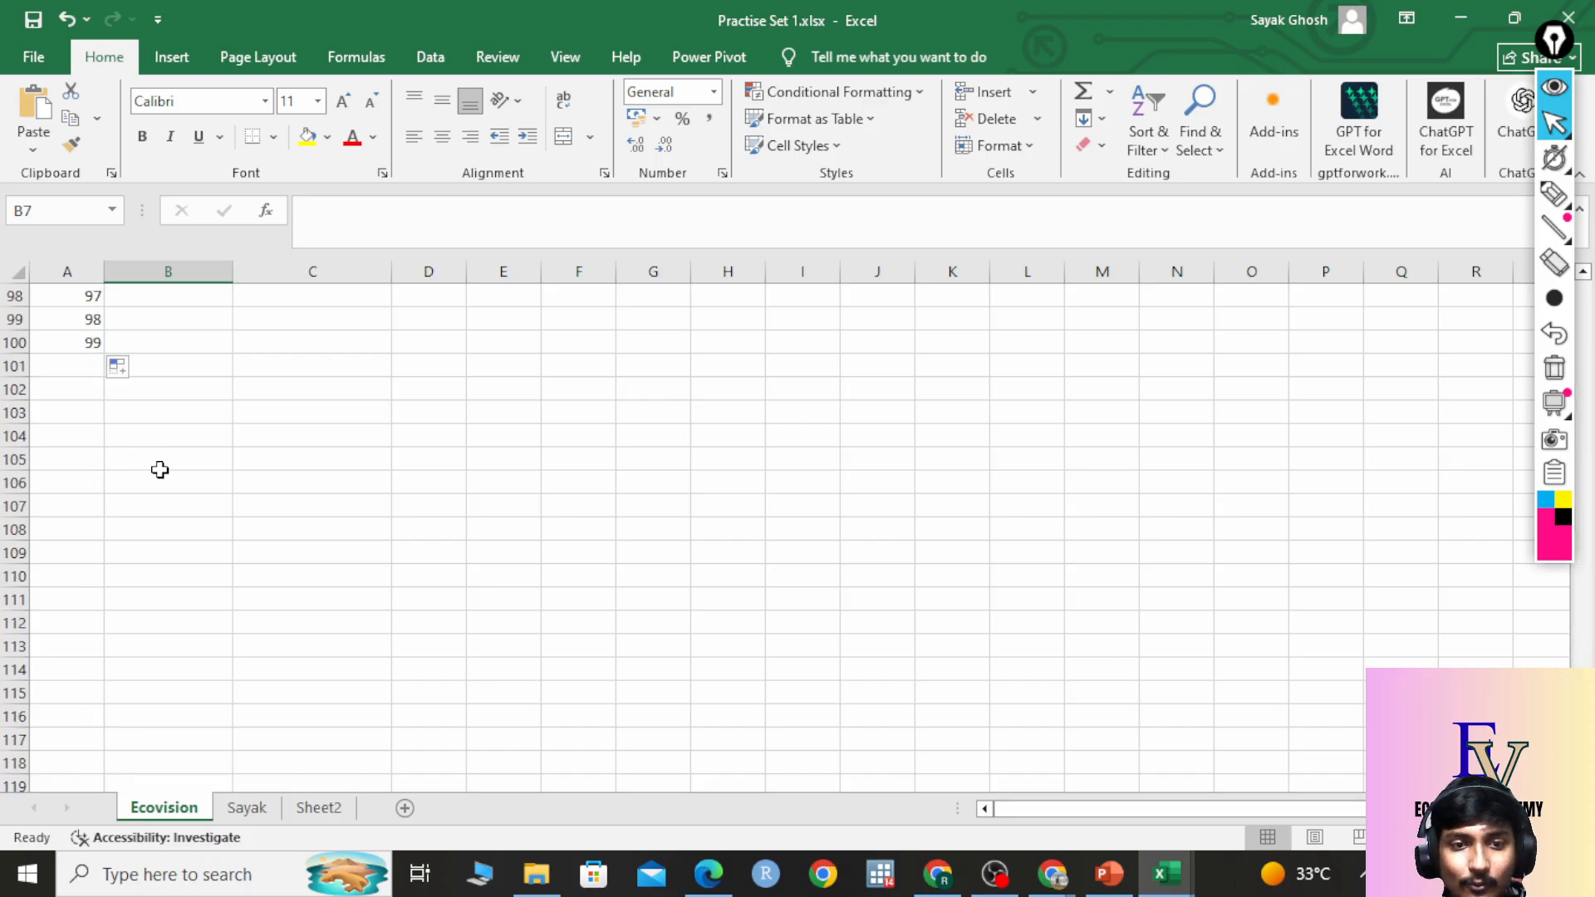
left_click(79, 348)
scroll(205, 371, "up", 6)
scroll(205, 371, "up", 7)
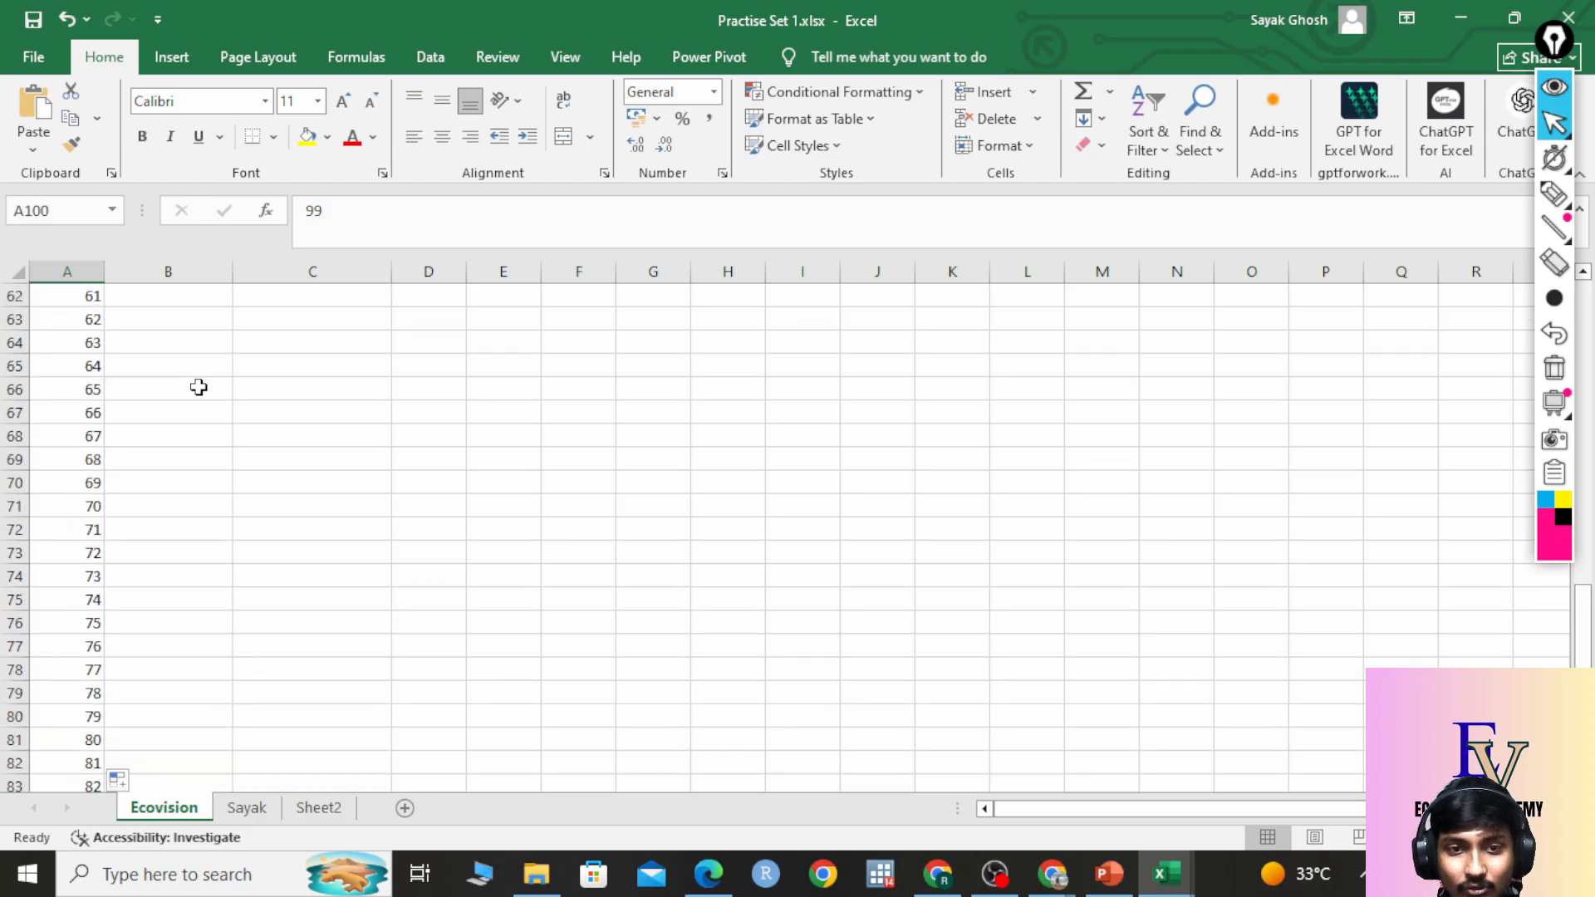
scroll(196, 384, "down", 10)
scroll(238, 403, "up", 19)
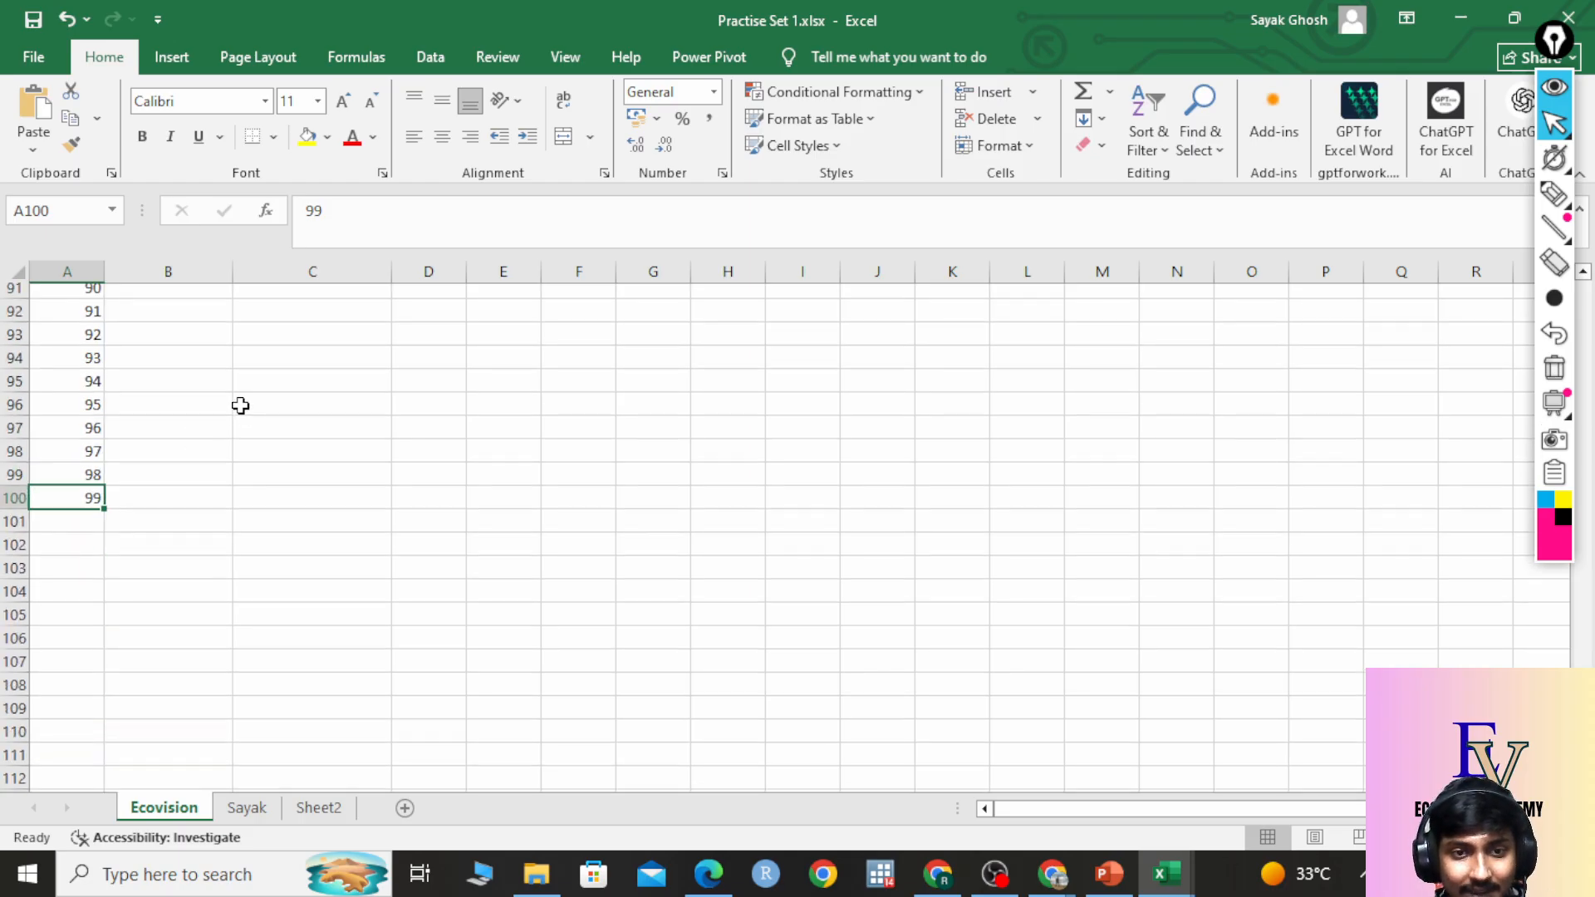
scroll(162, 333, "up", 11)
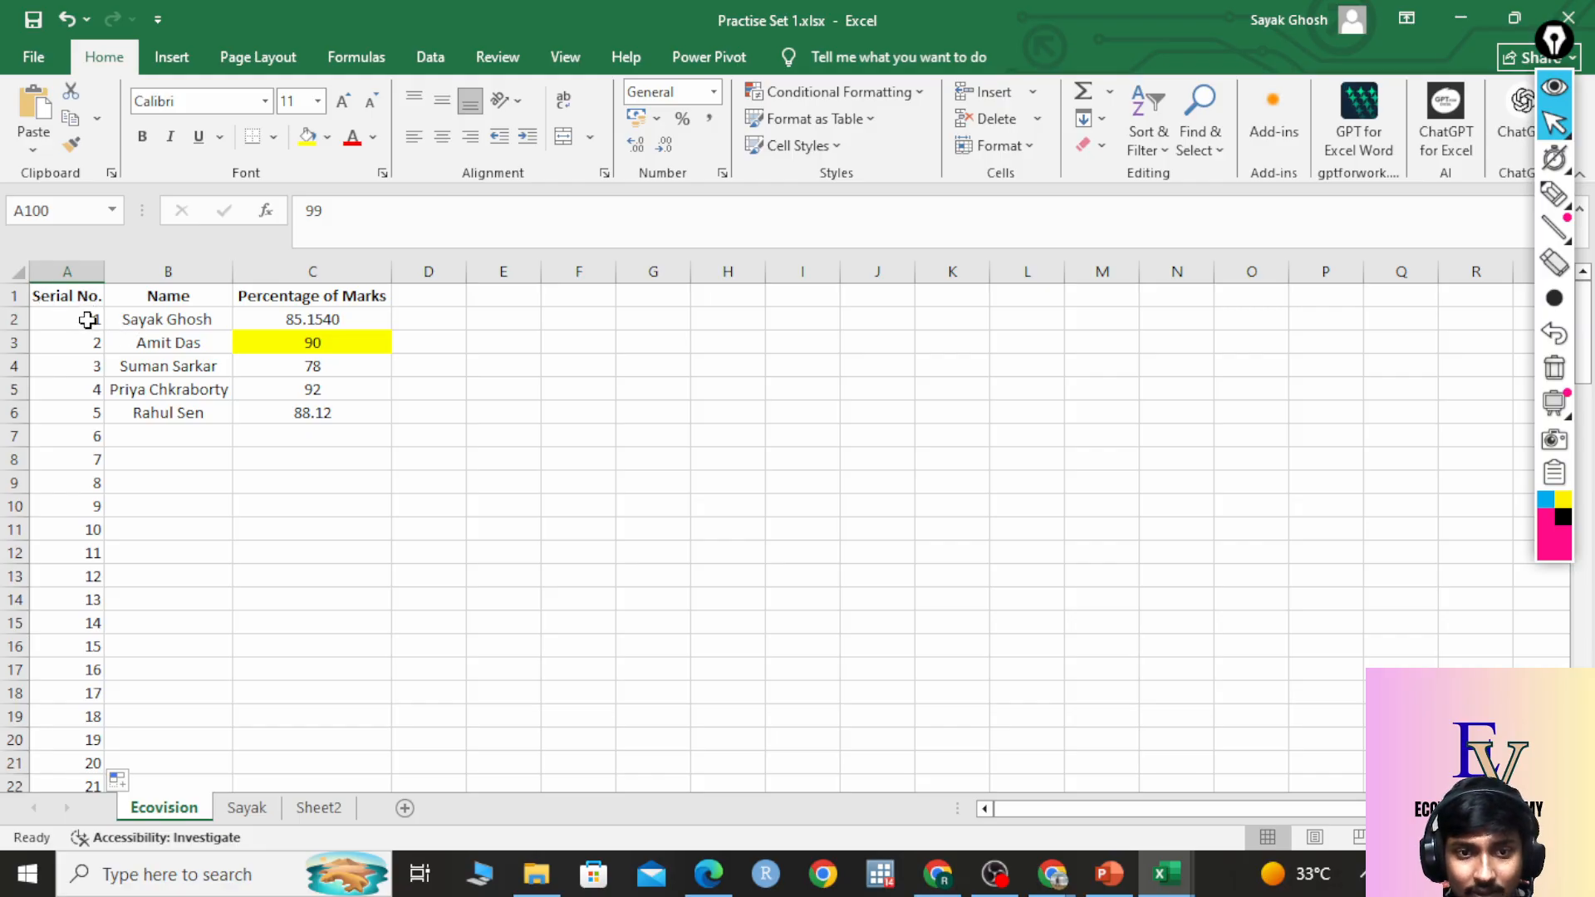
scroll(154, 407, "down", 7)
scroll(151, 426, "down", 20)
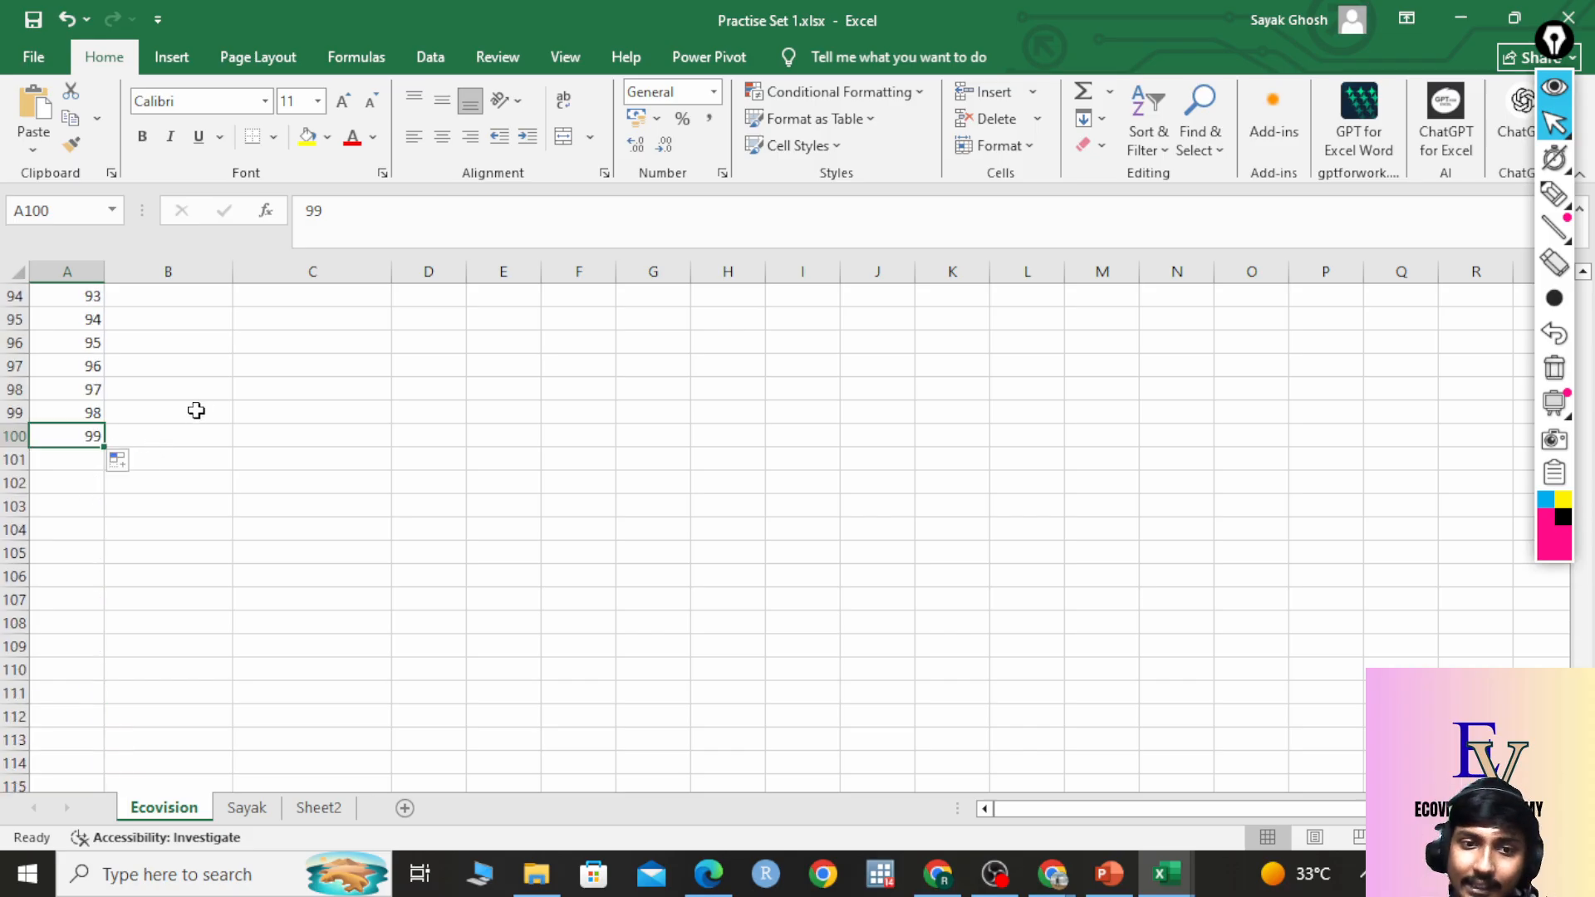
scroll(237, 430, "down", 1)
scroll(245, 431, "up", 6)
scroll(244, 431, "up", 20)
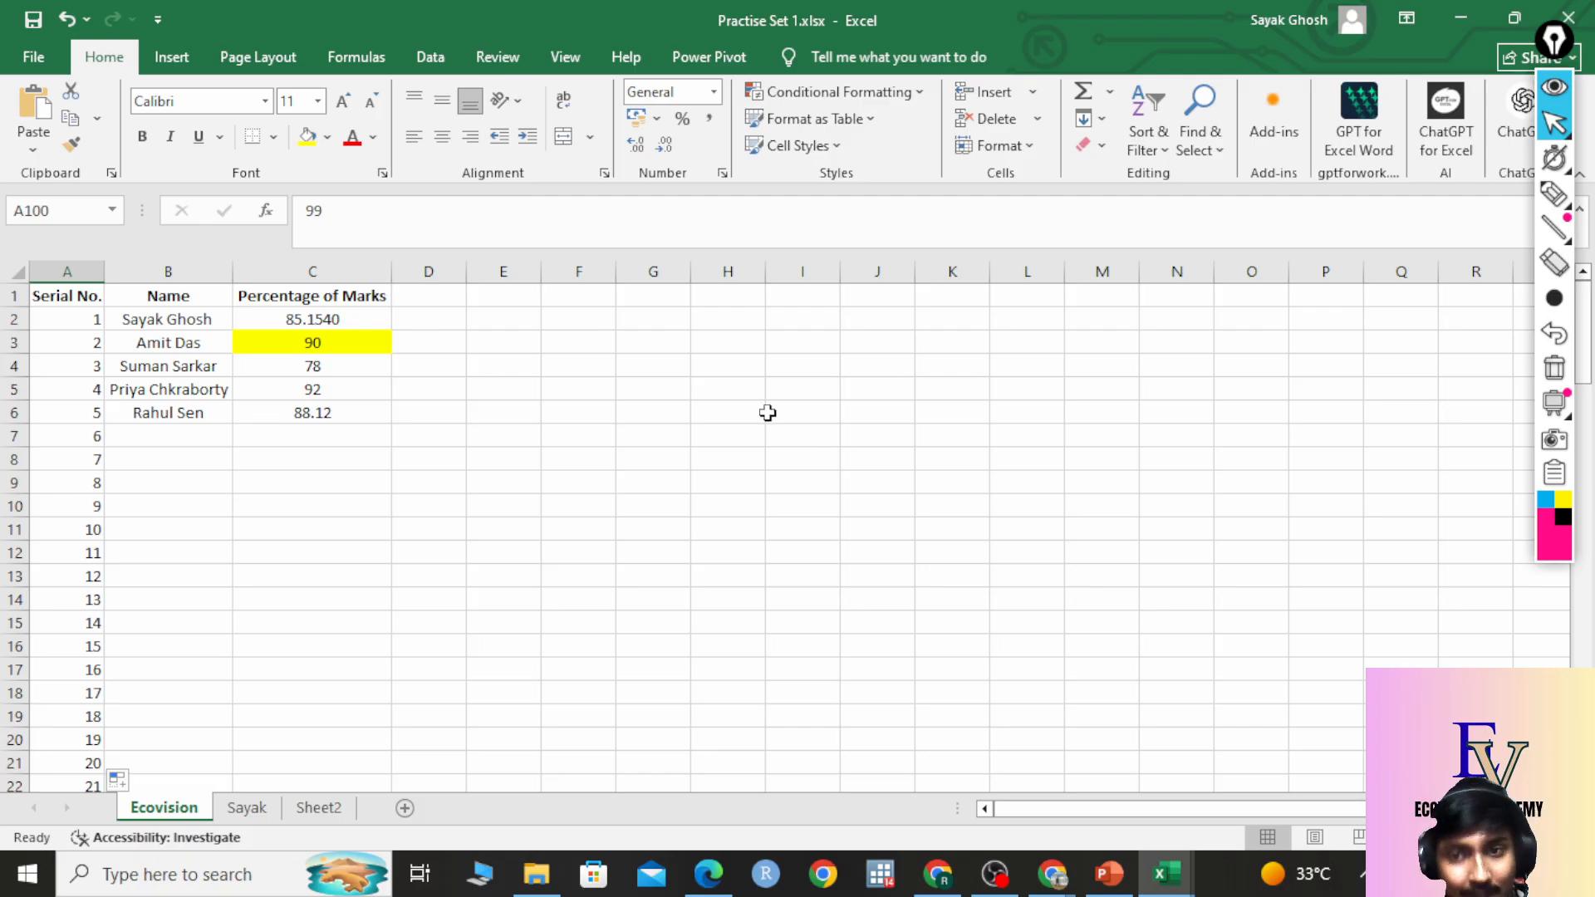
left_click(739, 320)
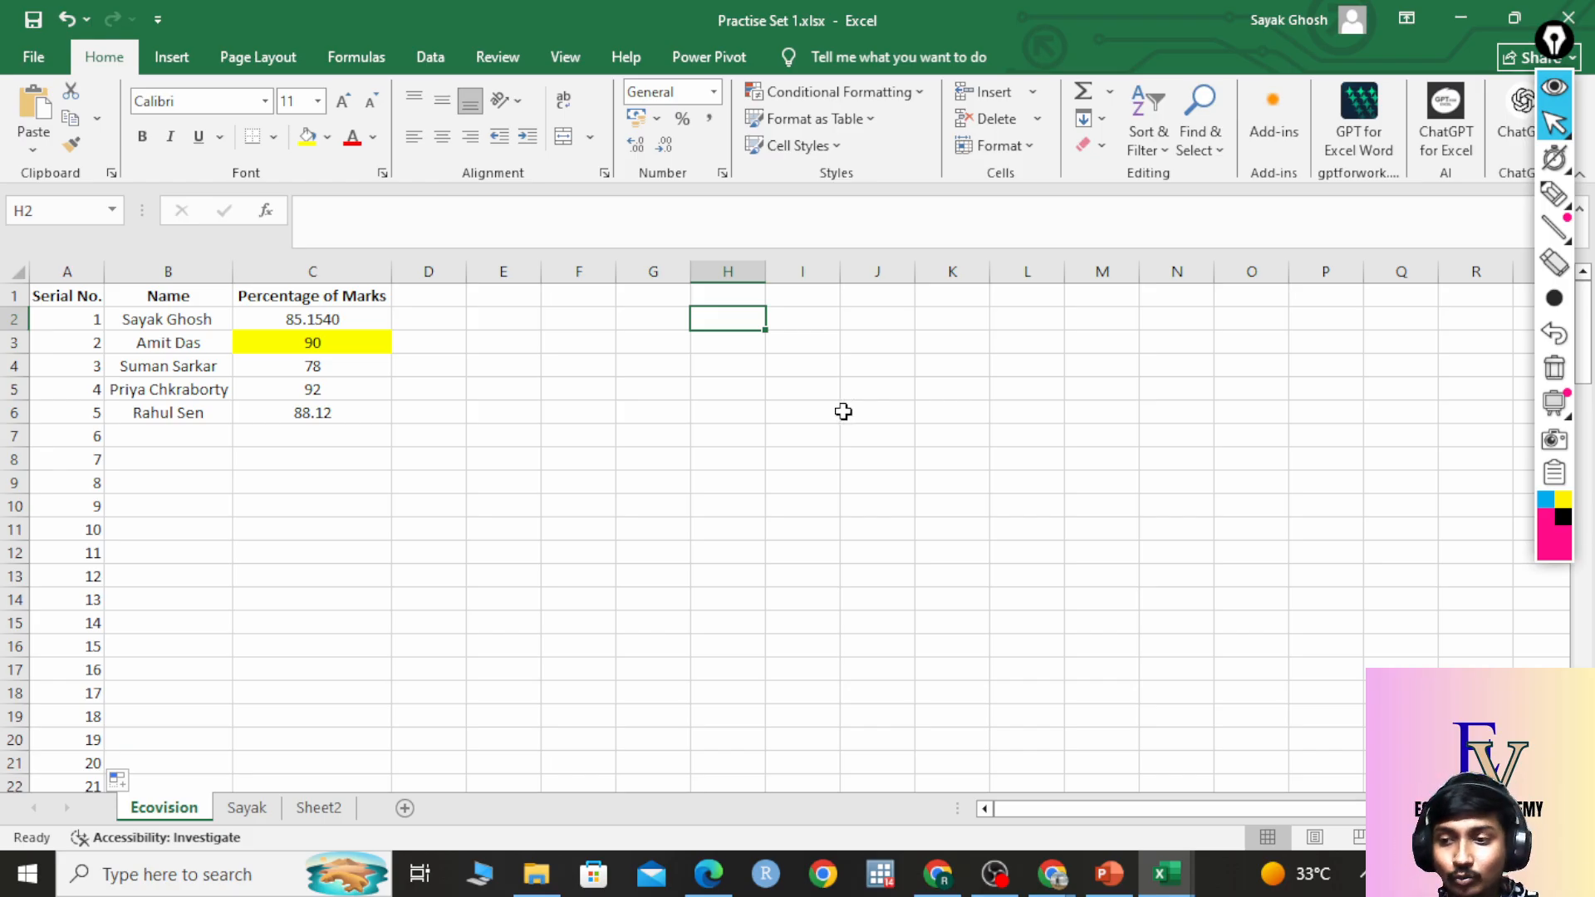
mouse_move(1554, 228)
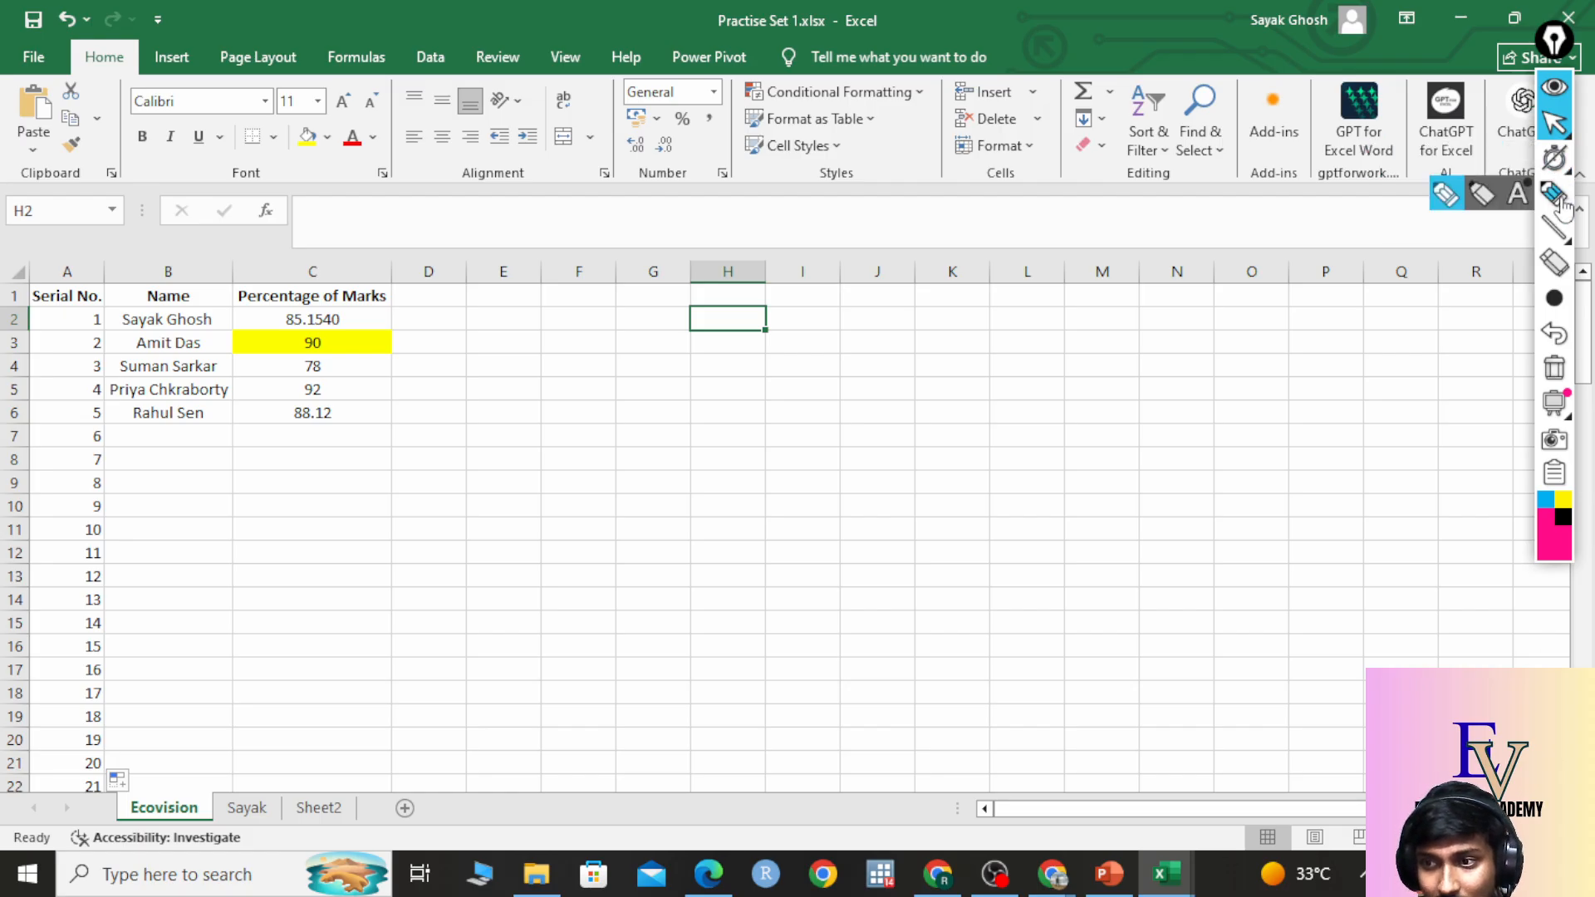
left_click(1555, 193)
left_click_drag(1365, 796, 1356, 867)
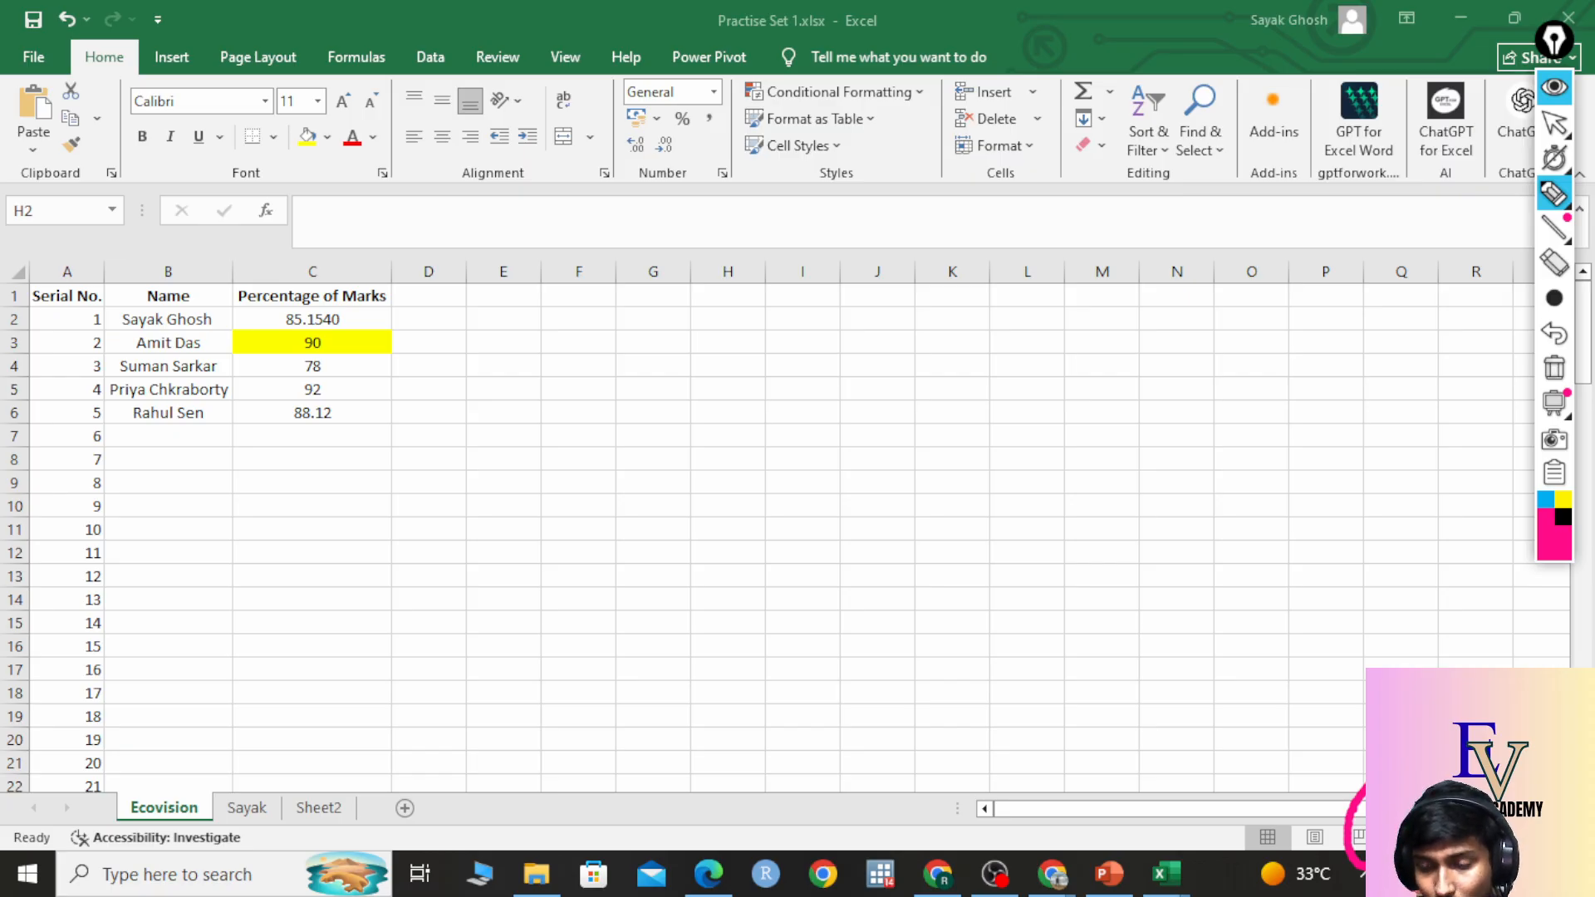
left_click(1553, 366)
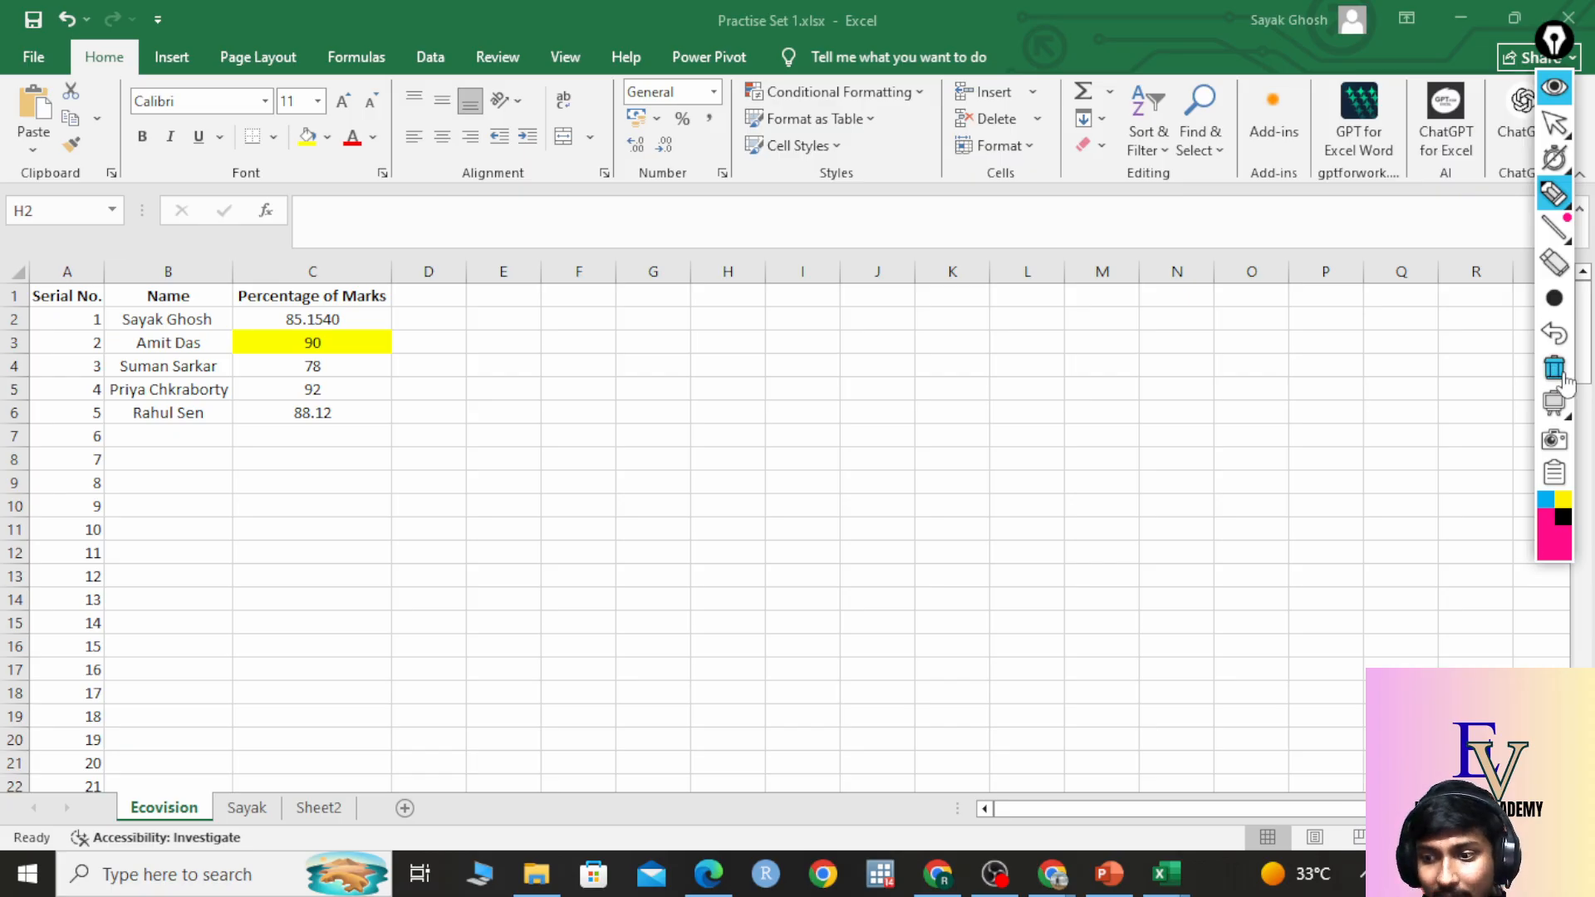
left_click(1555, 123)
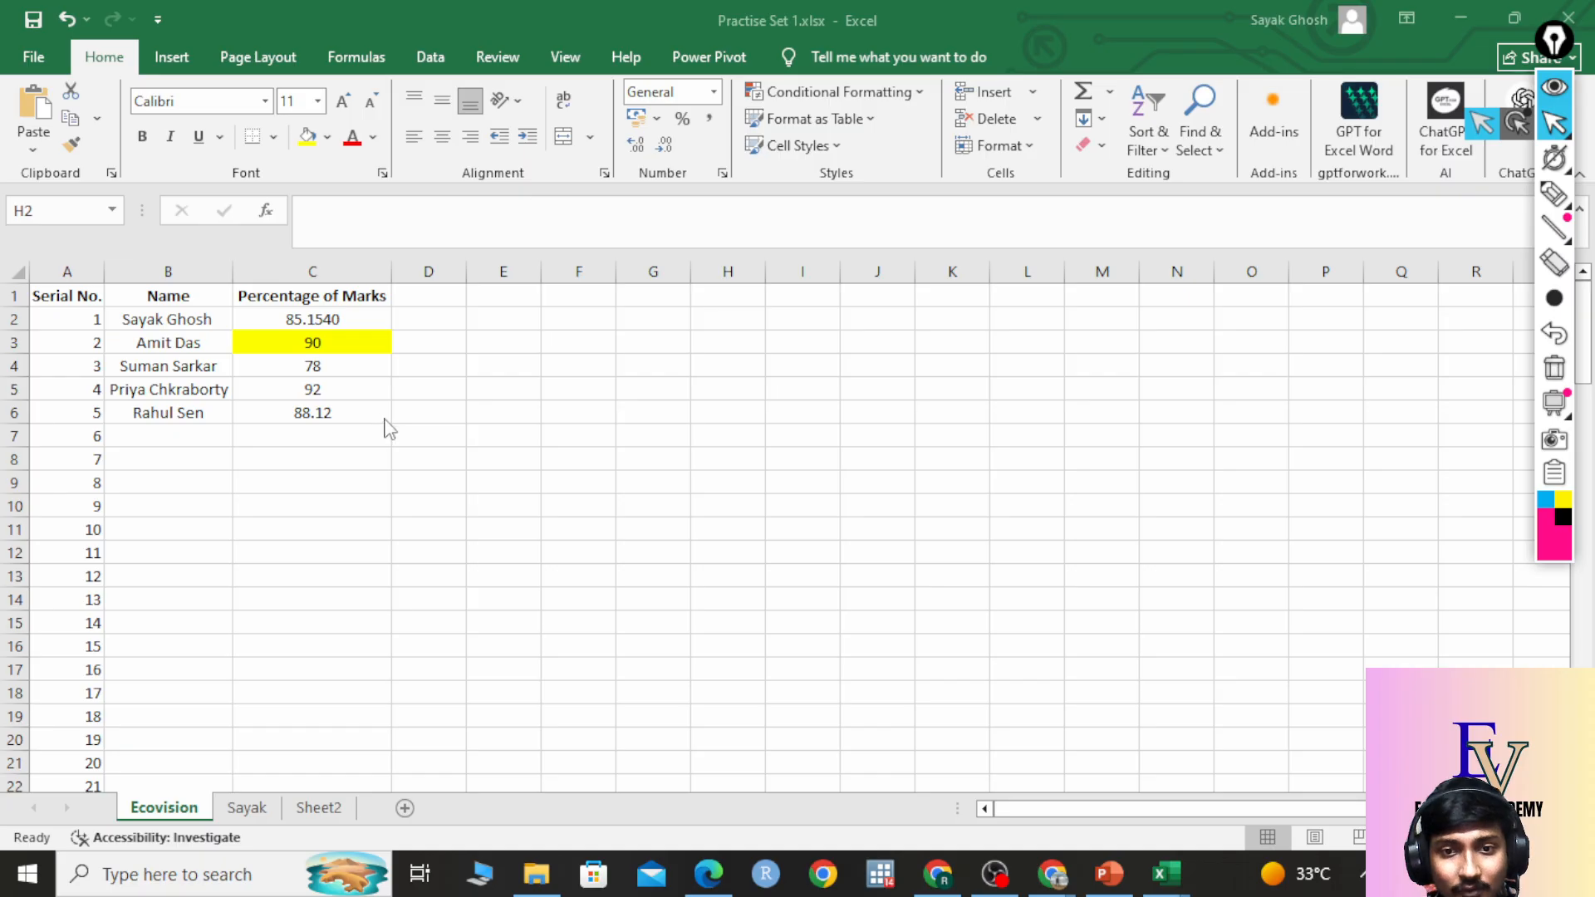
scroll(391, 436, "up", 8, "ctrl")
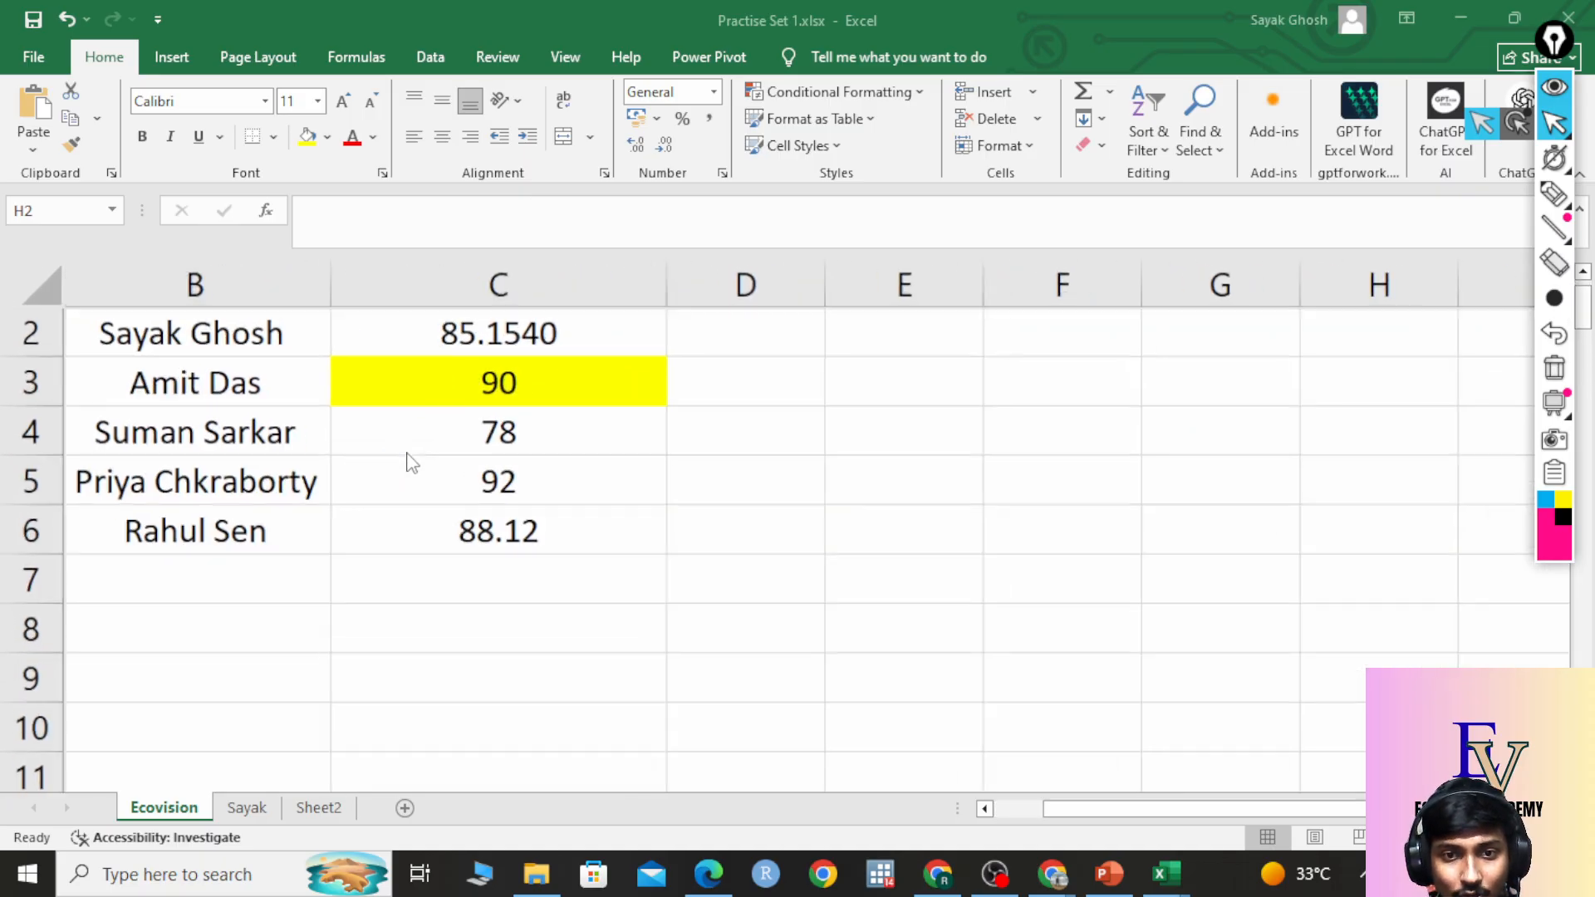
scroll(410, 463, "up", 2, "ctrl")
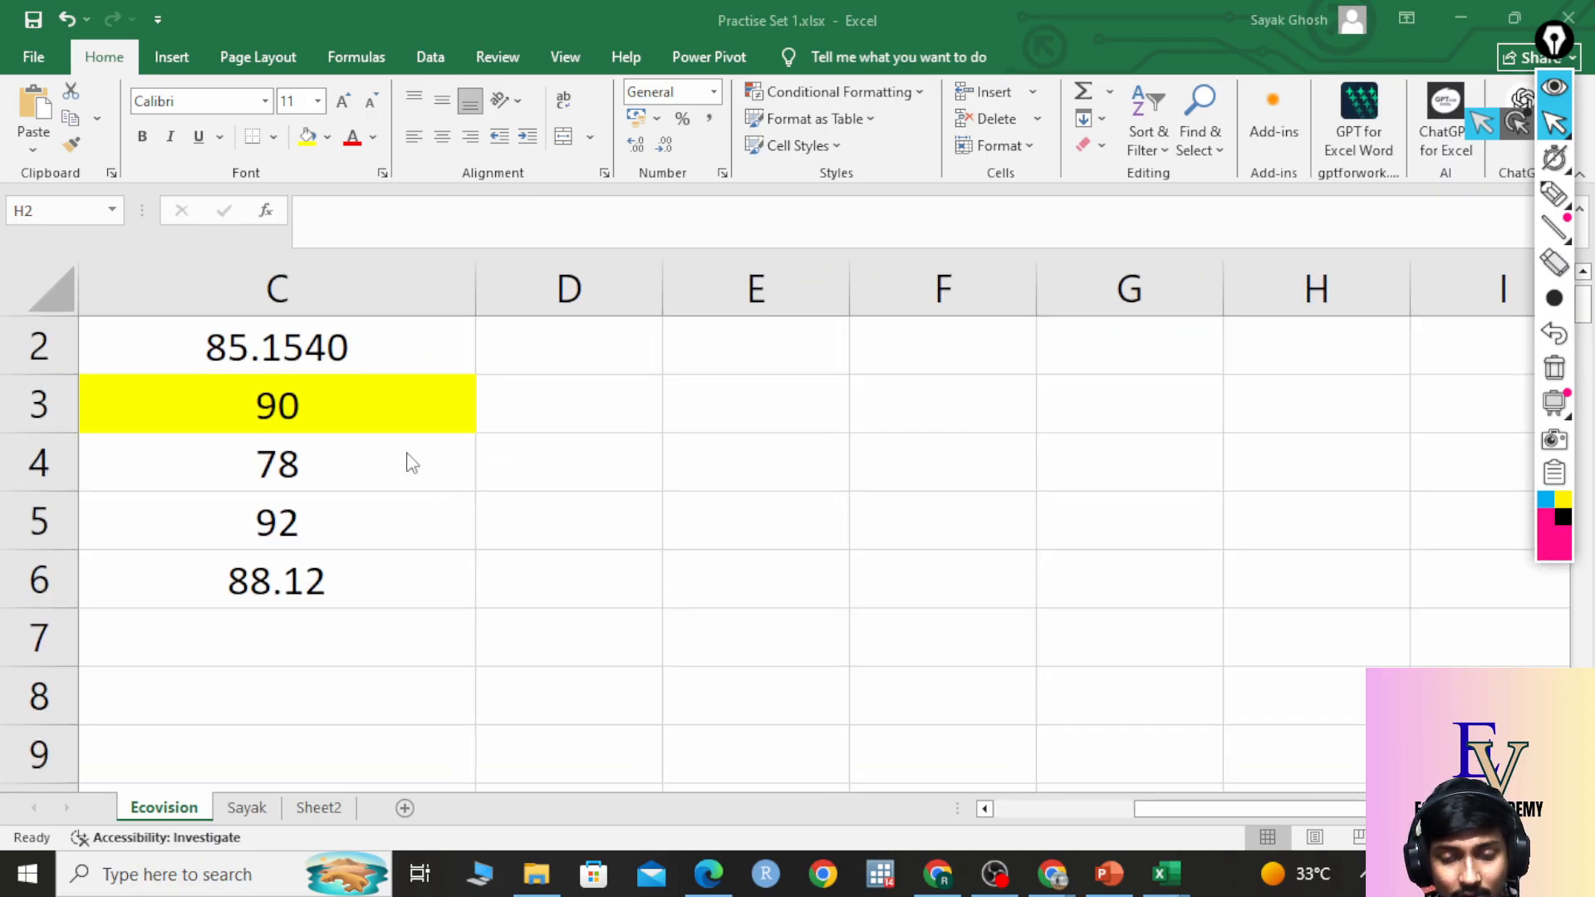
scroll(409, 463, "down", 5, "ctrl")
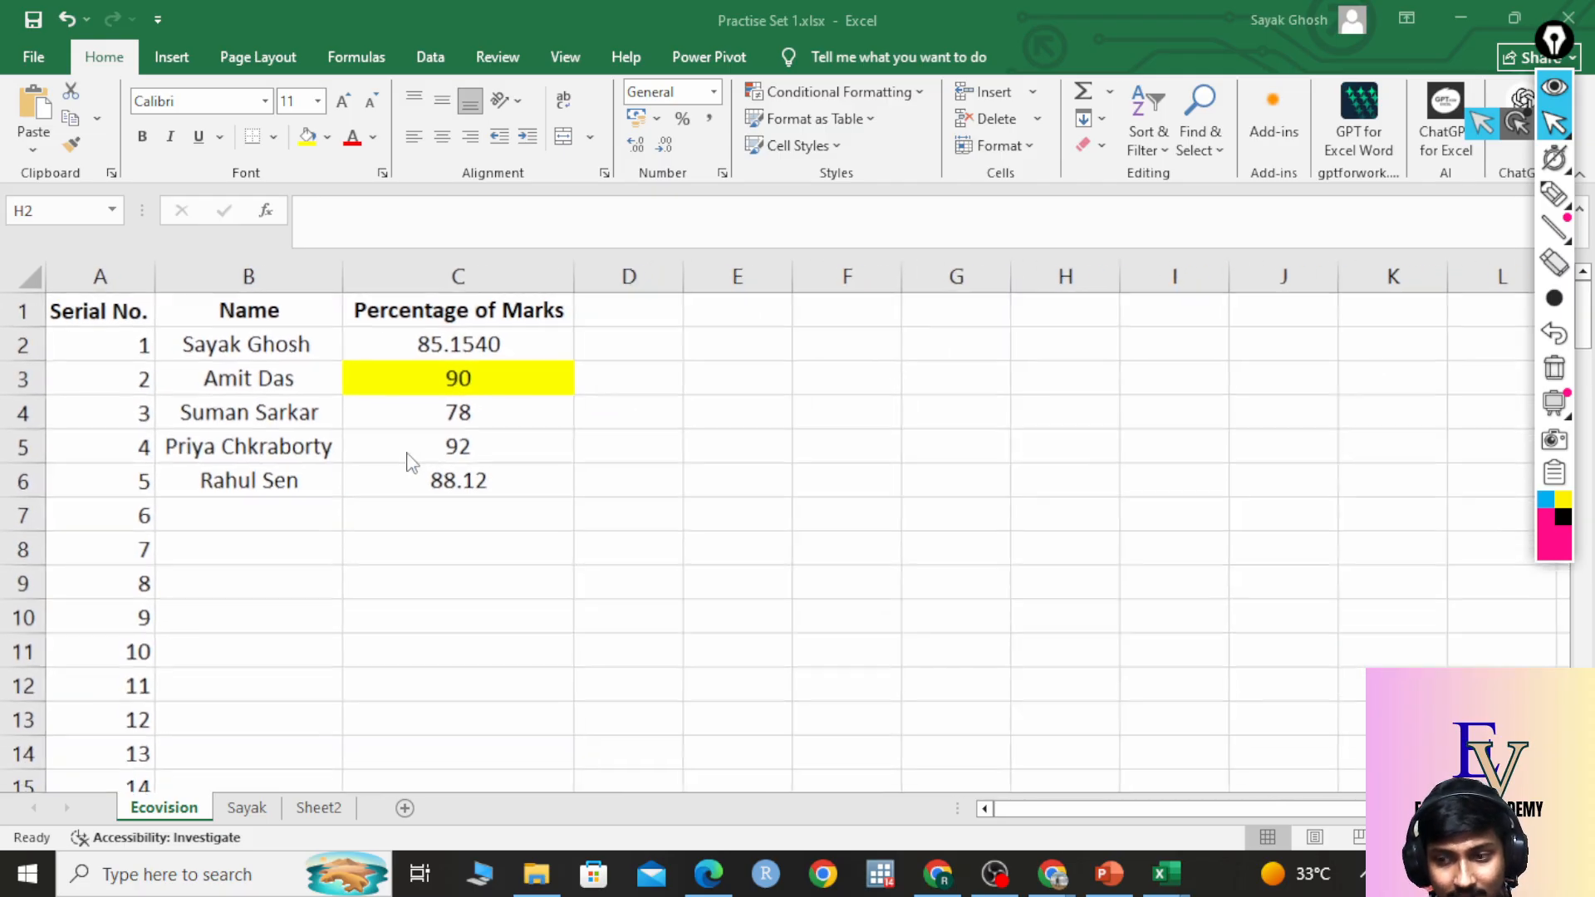
scroll(410, 463, "down", 2, "ctrl")
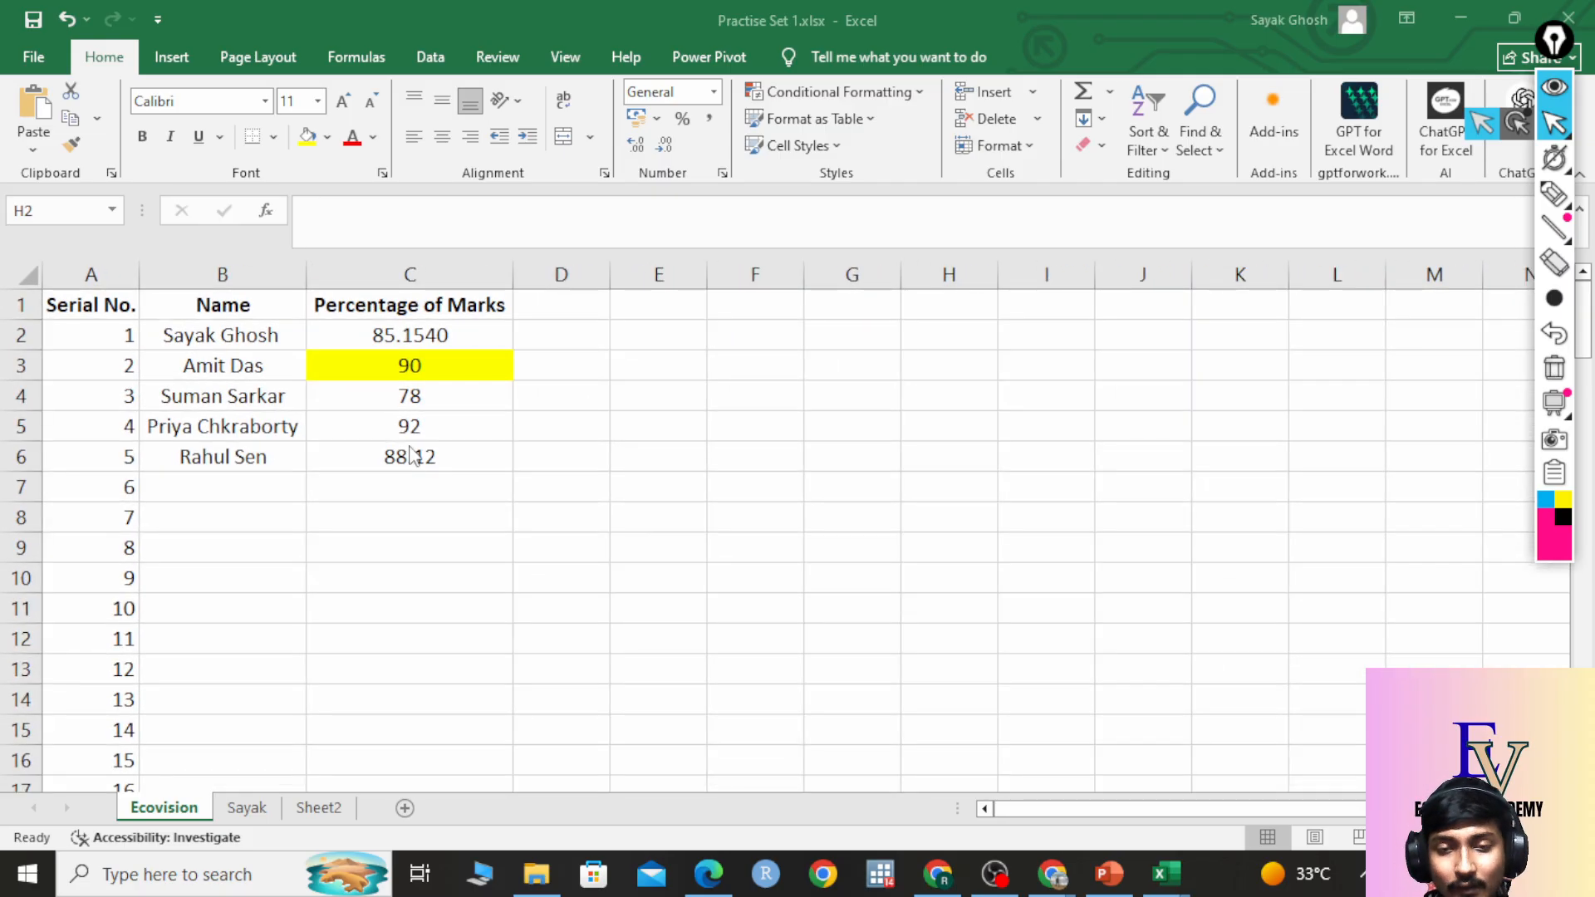
scroll(410, 450, "down", 3, "ctrl")
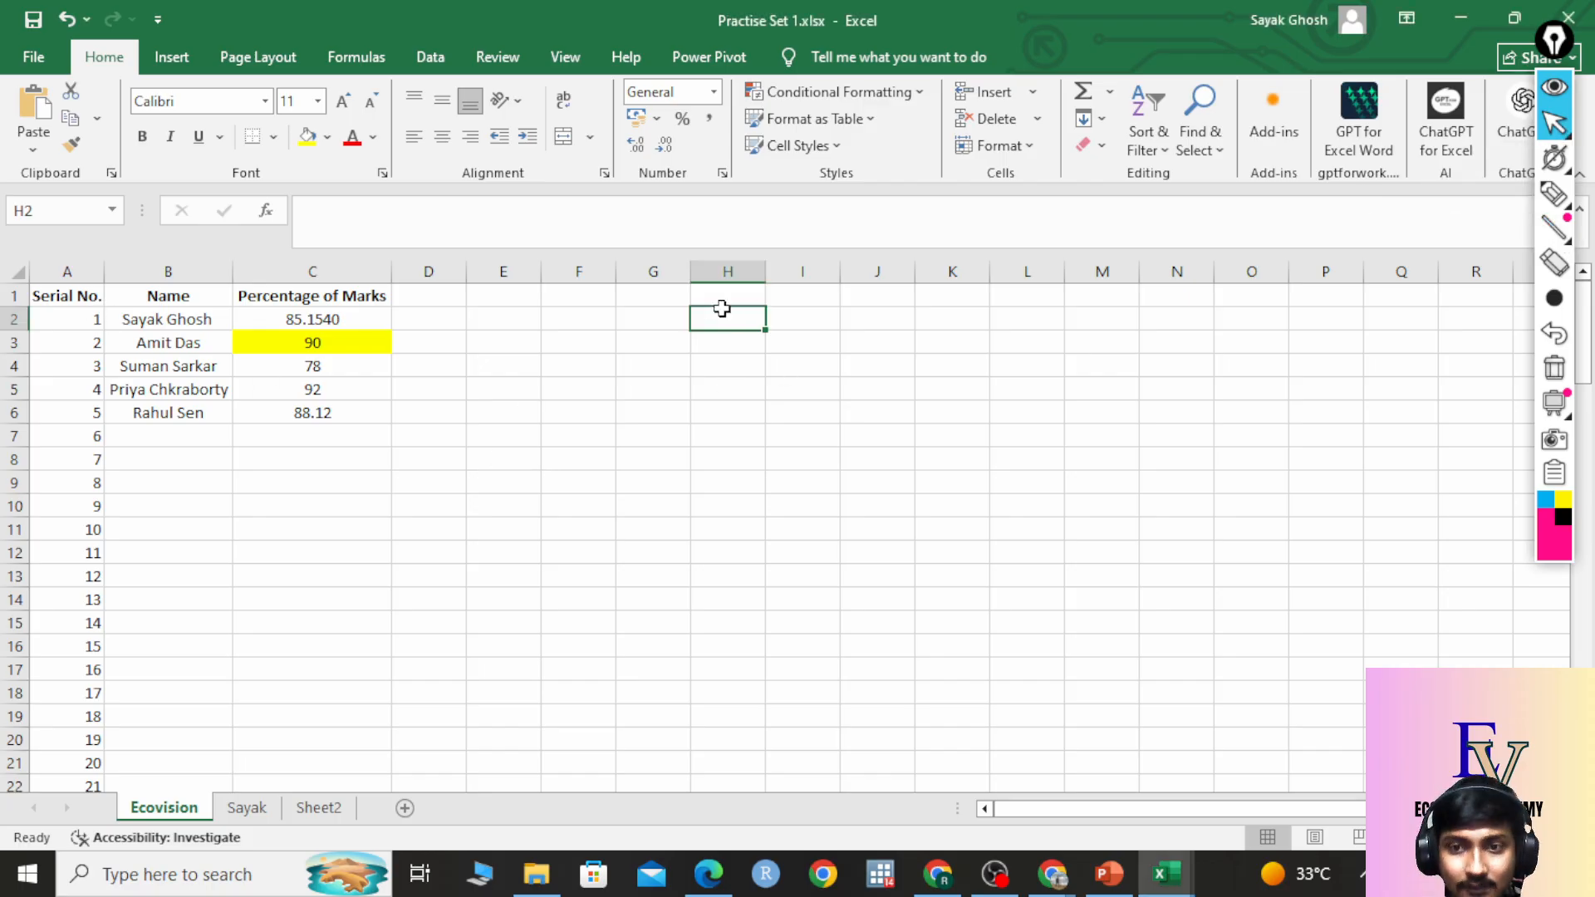
Enter 1, 2 and 3 in cells H2, H3 and H4.
type("1")
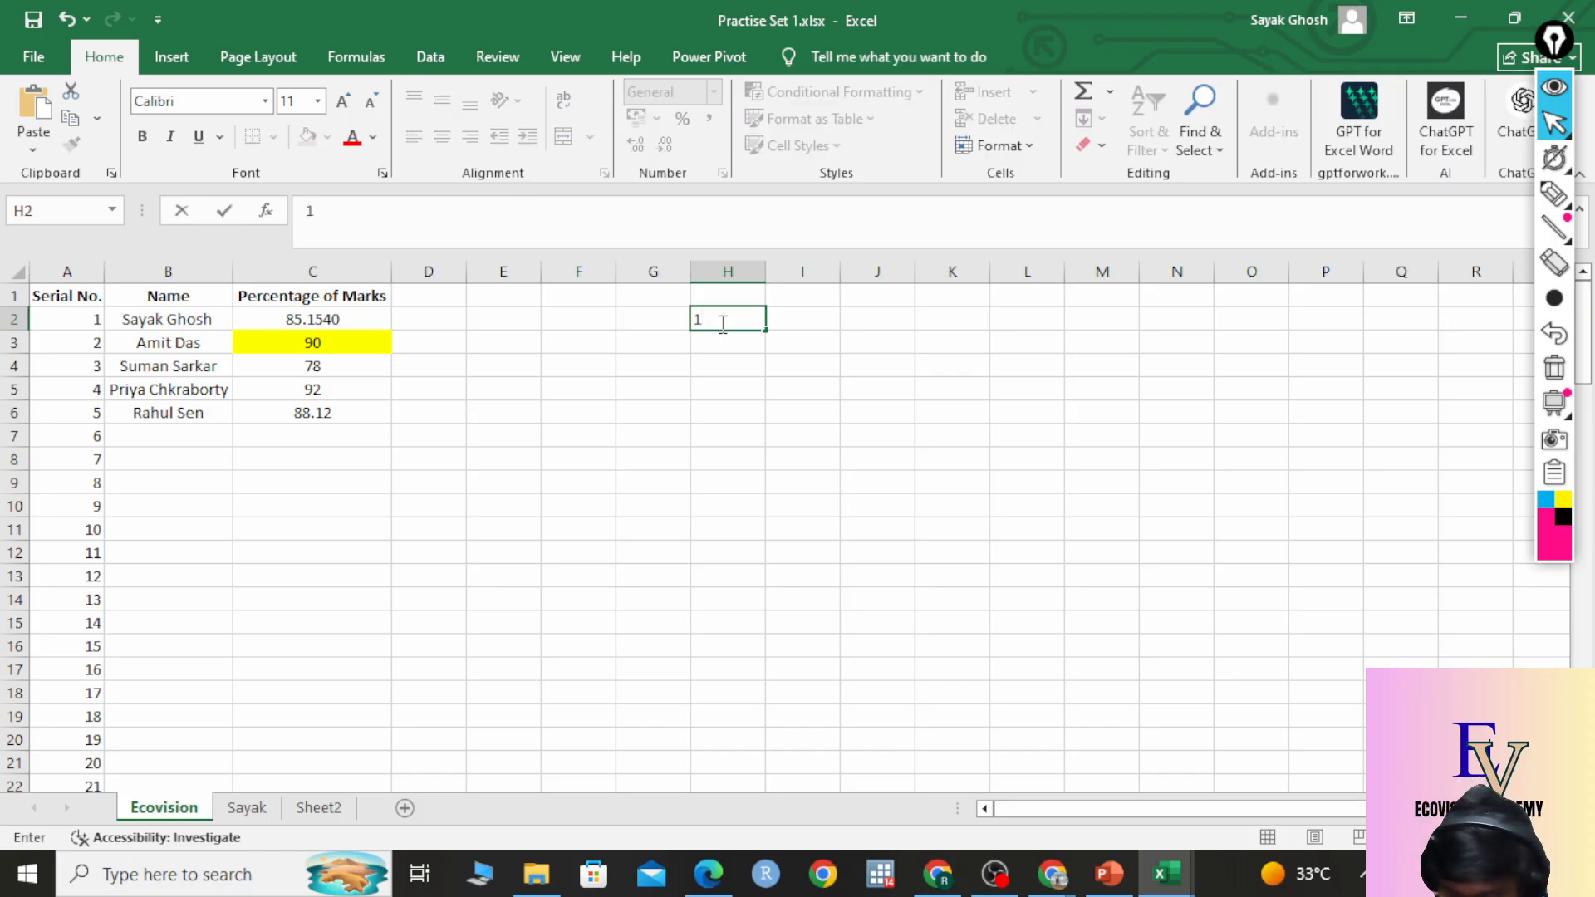
key("Return")
type("2")
key("Return")
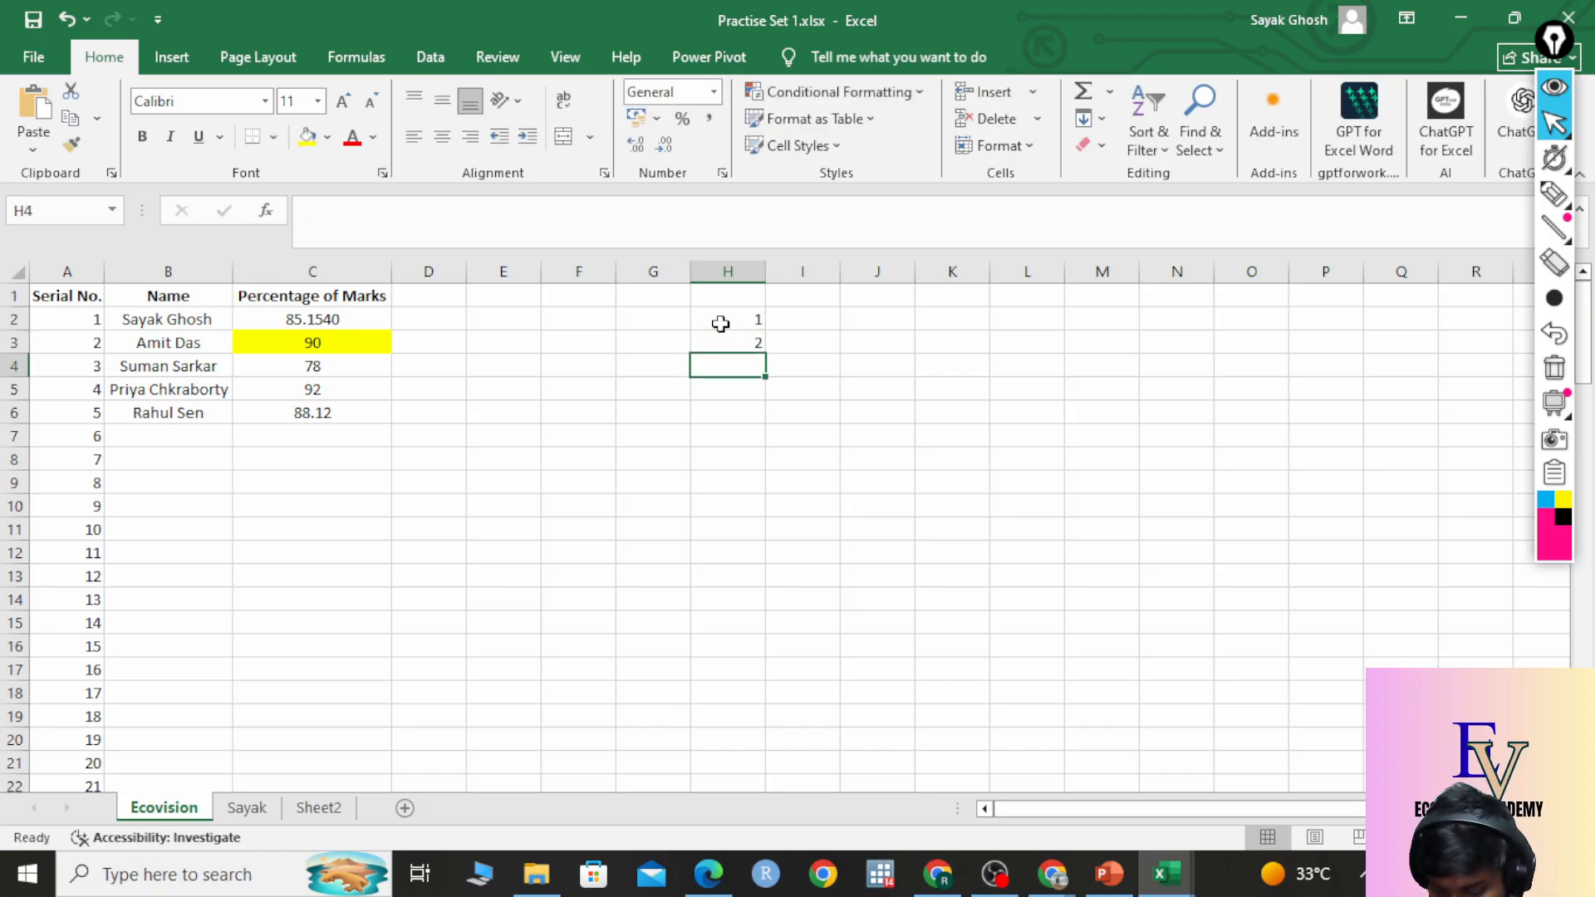
type("3")
key("Return")
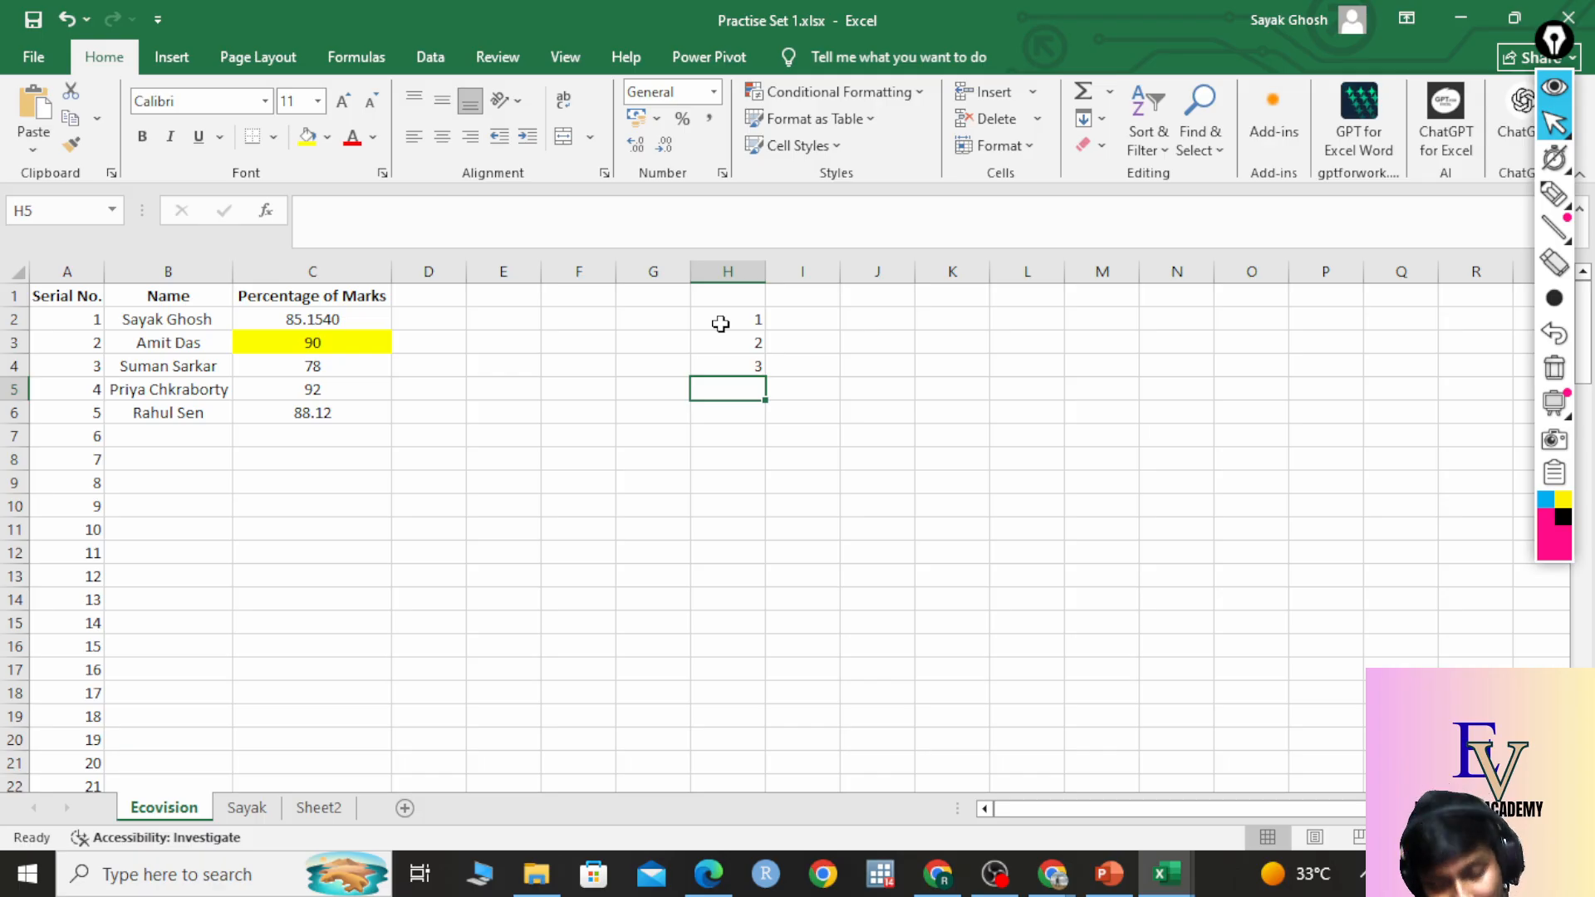
Clear H2:H4 and re-enter just 1 in H2.
left_click_drag(721, 324, 750, 377)
key("Return")
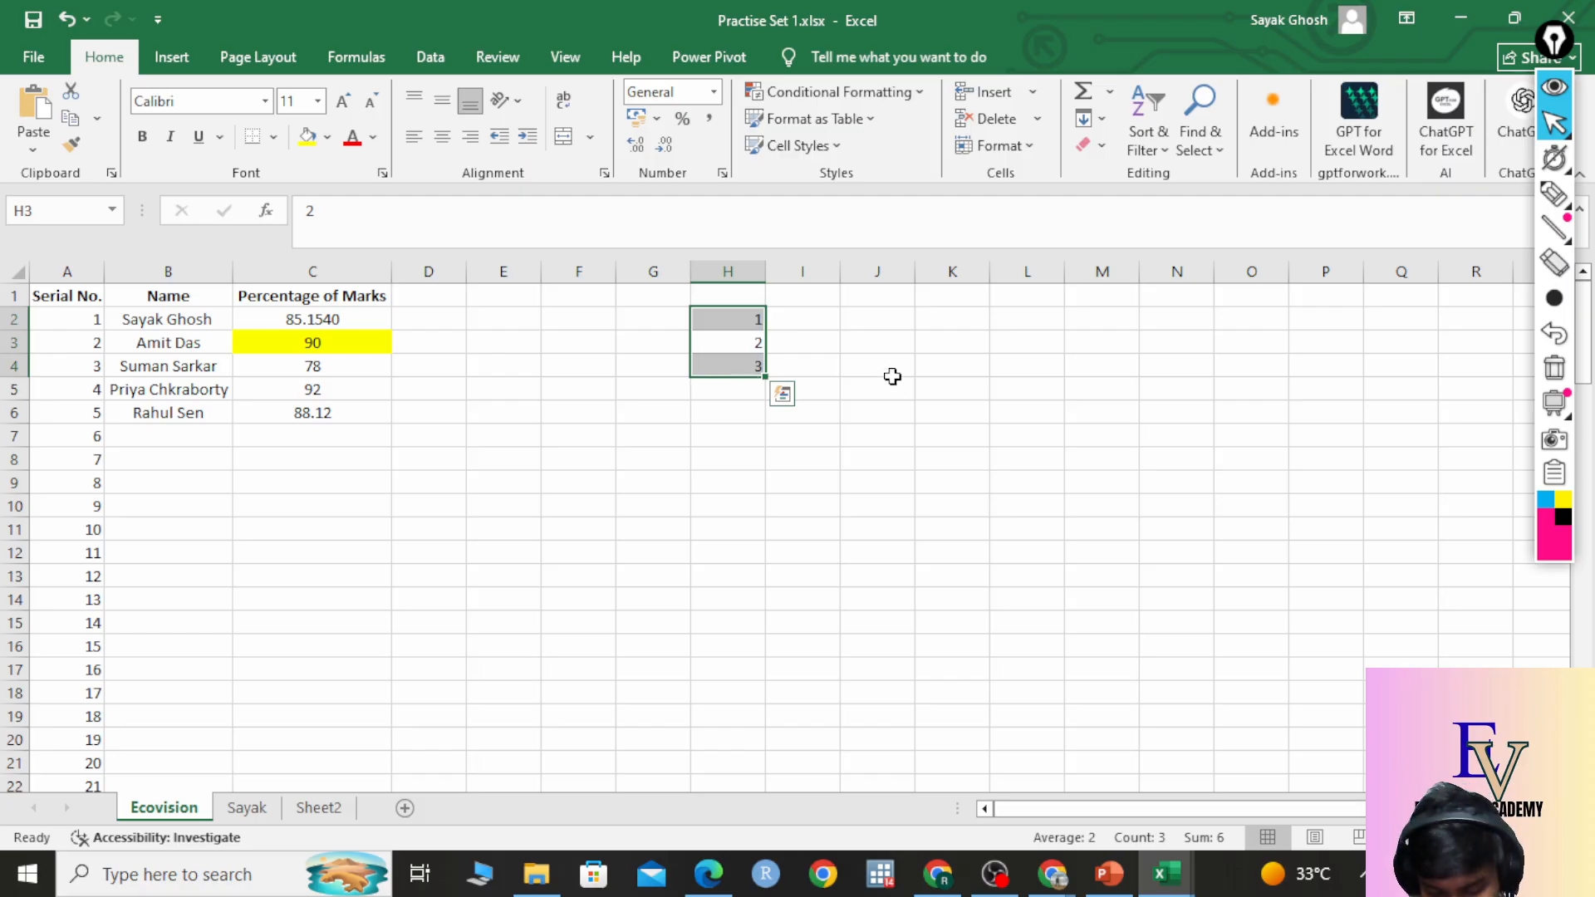
key("Delete")
left_click(822, 415)
left_click(754, 326)
type("1")
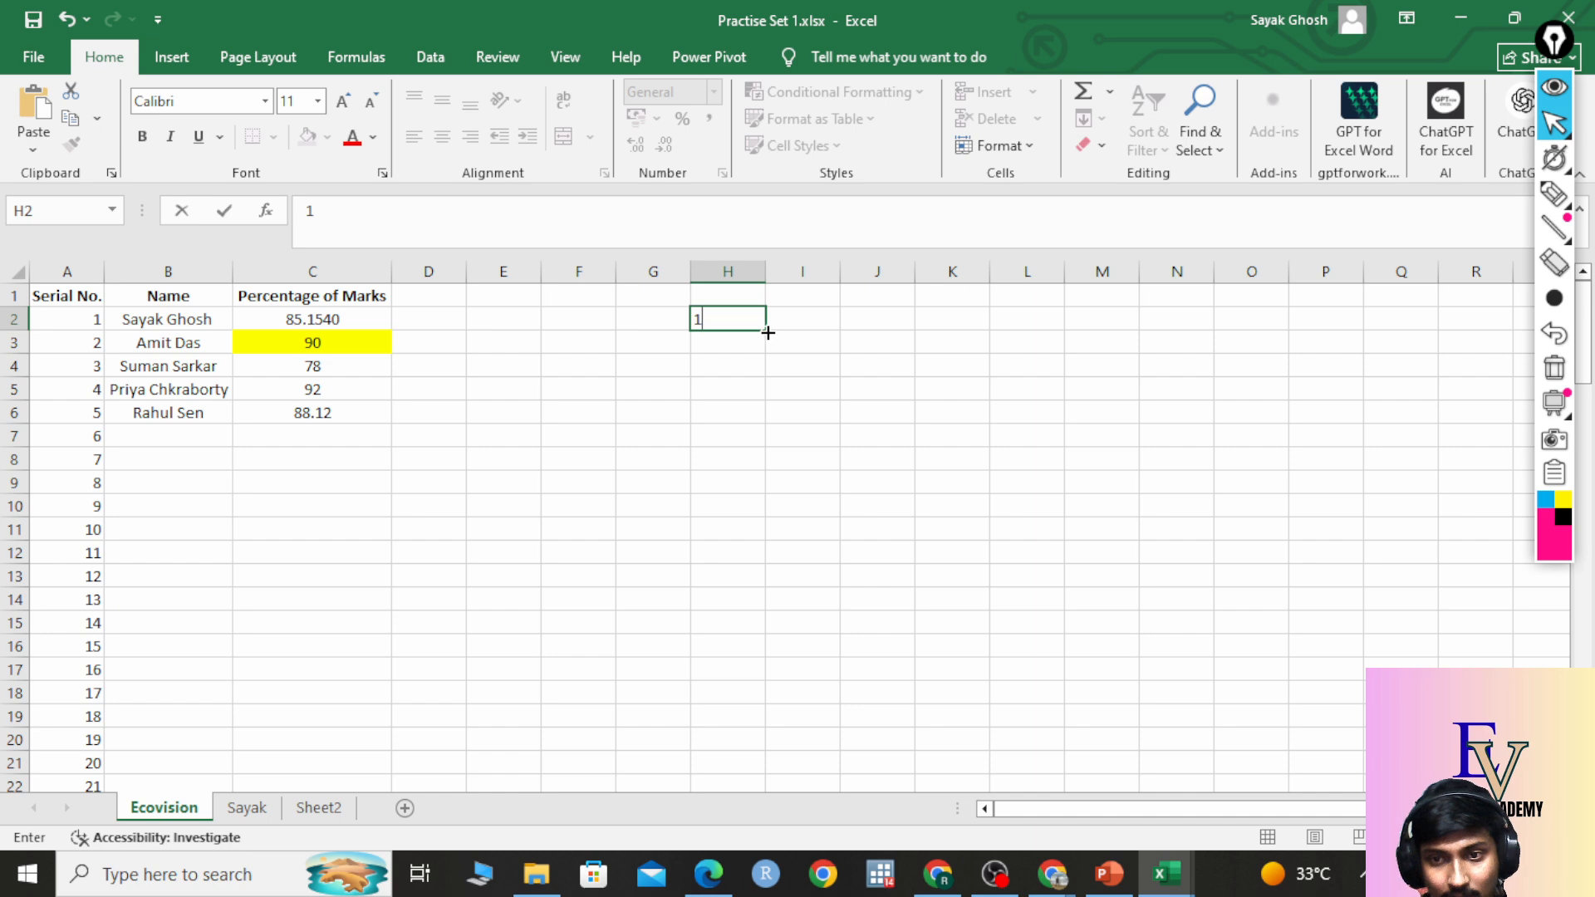
Copy the 1 from H2 down to H13, briefly circling the range end with an on-screen marker.
left_click_drag(768, 332, 740, 597)
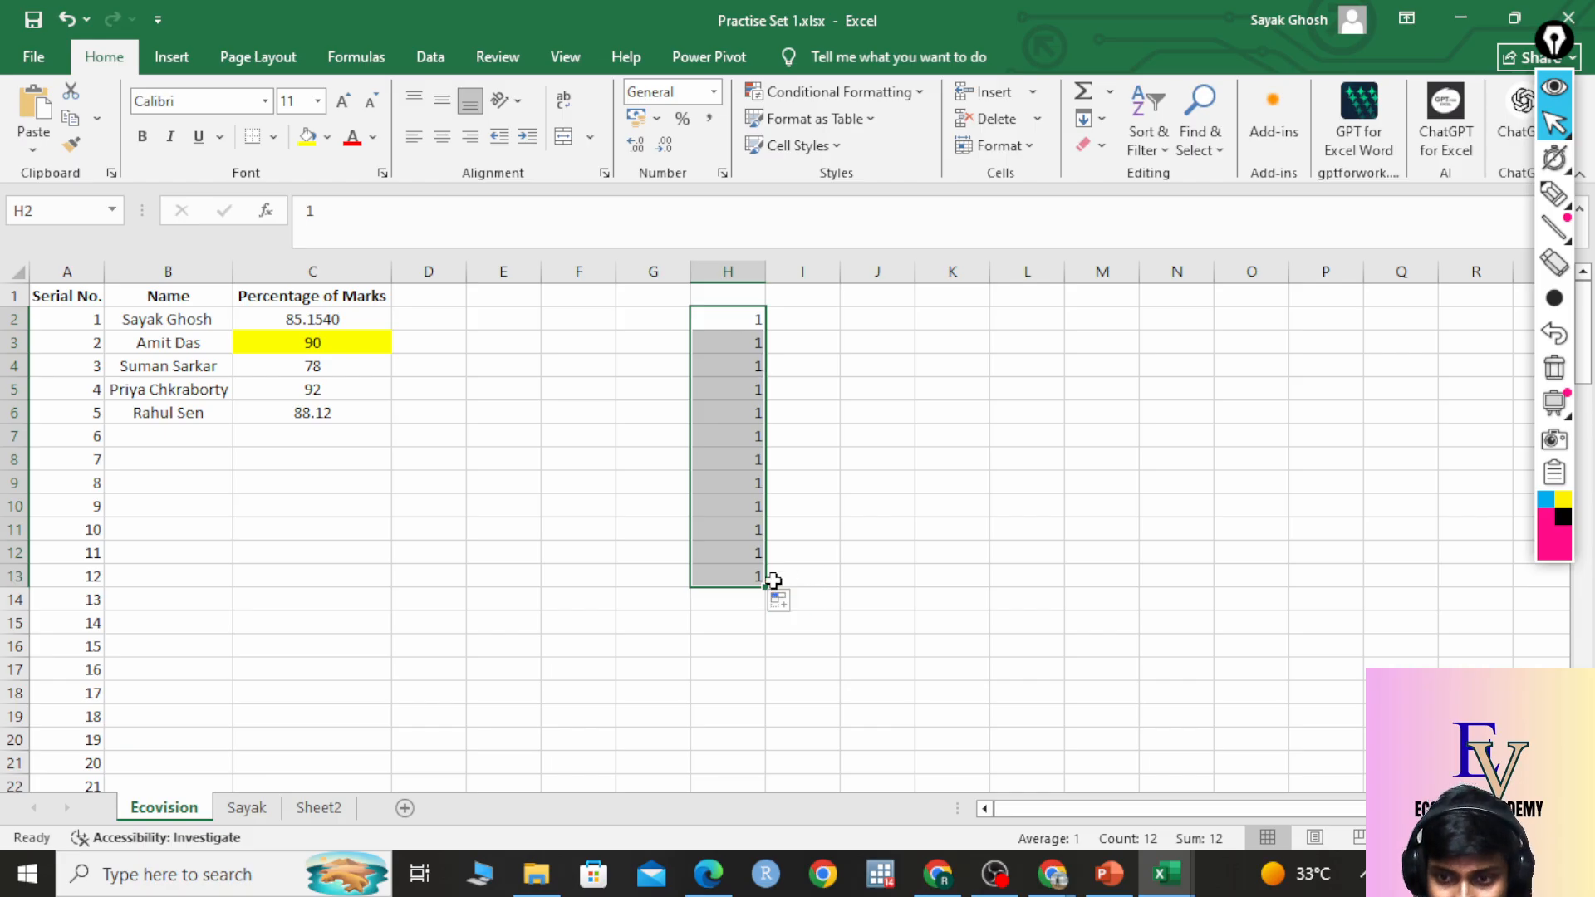
mouse_move(1557, 122)
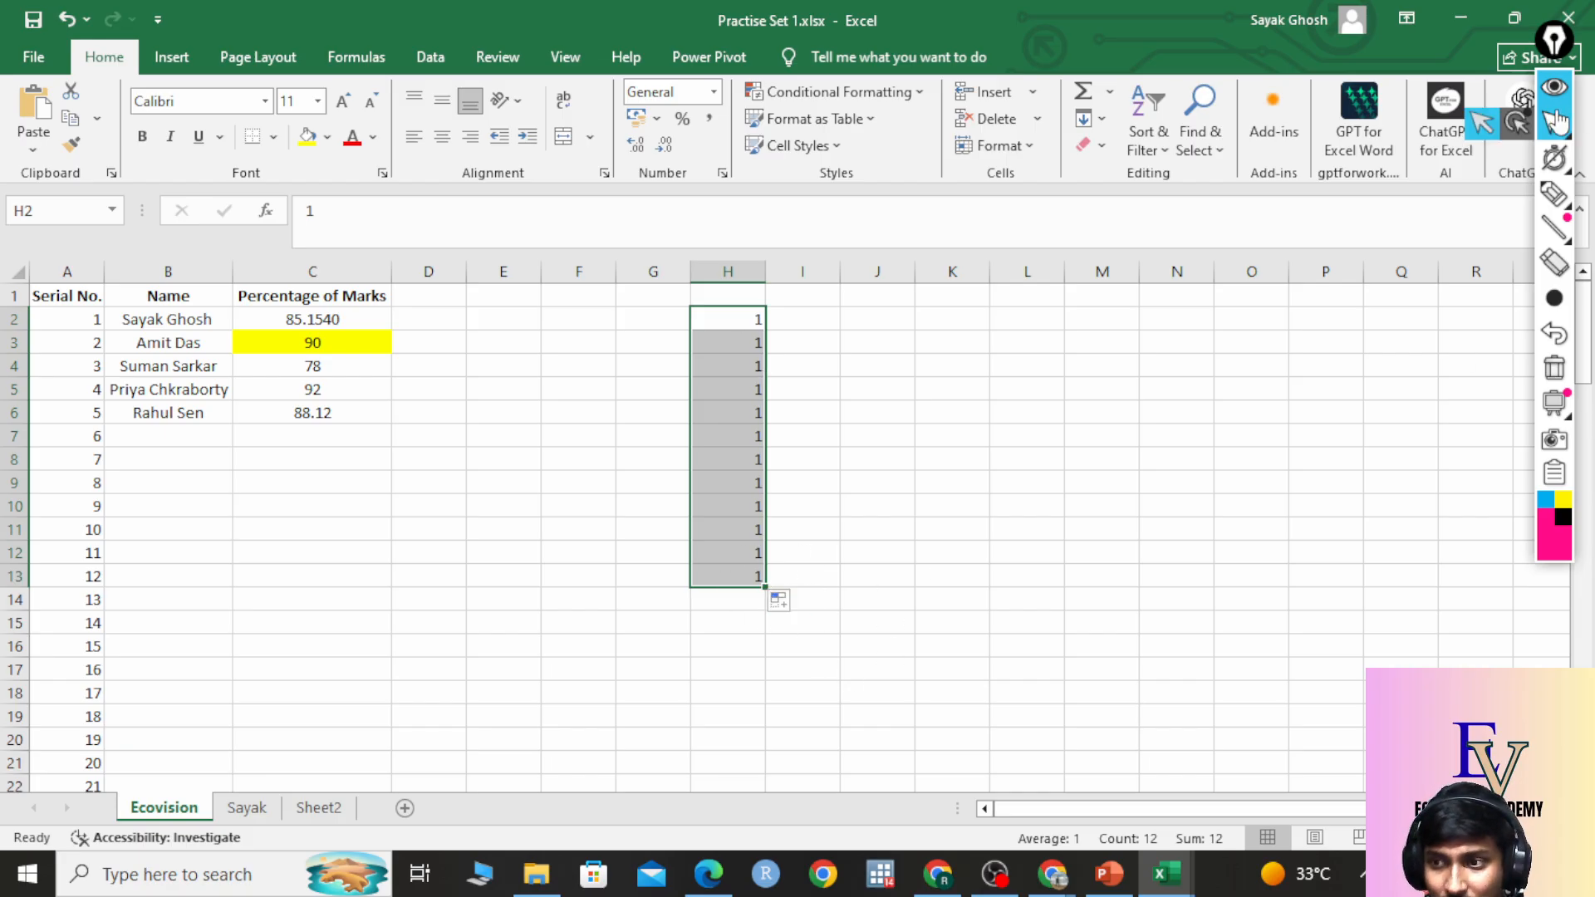
left_click(1554, 194)
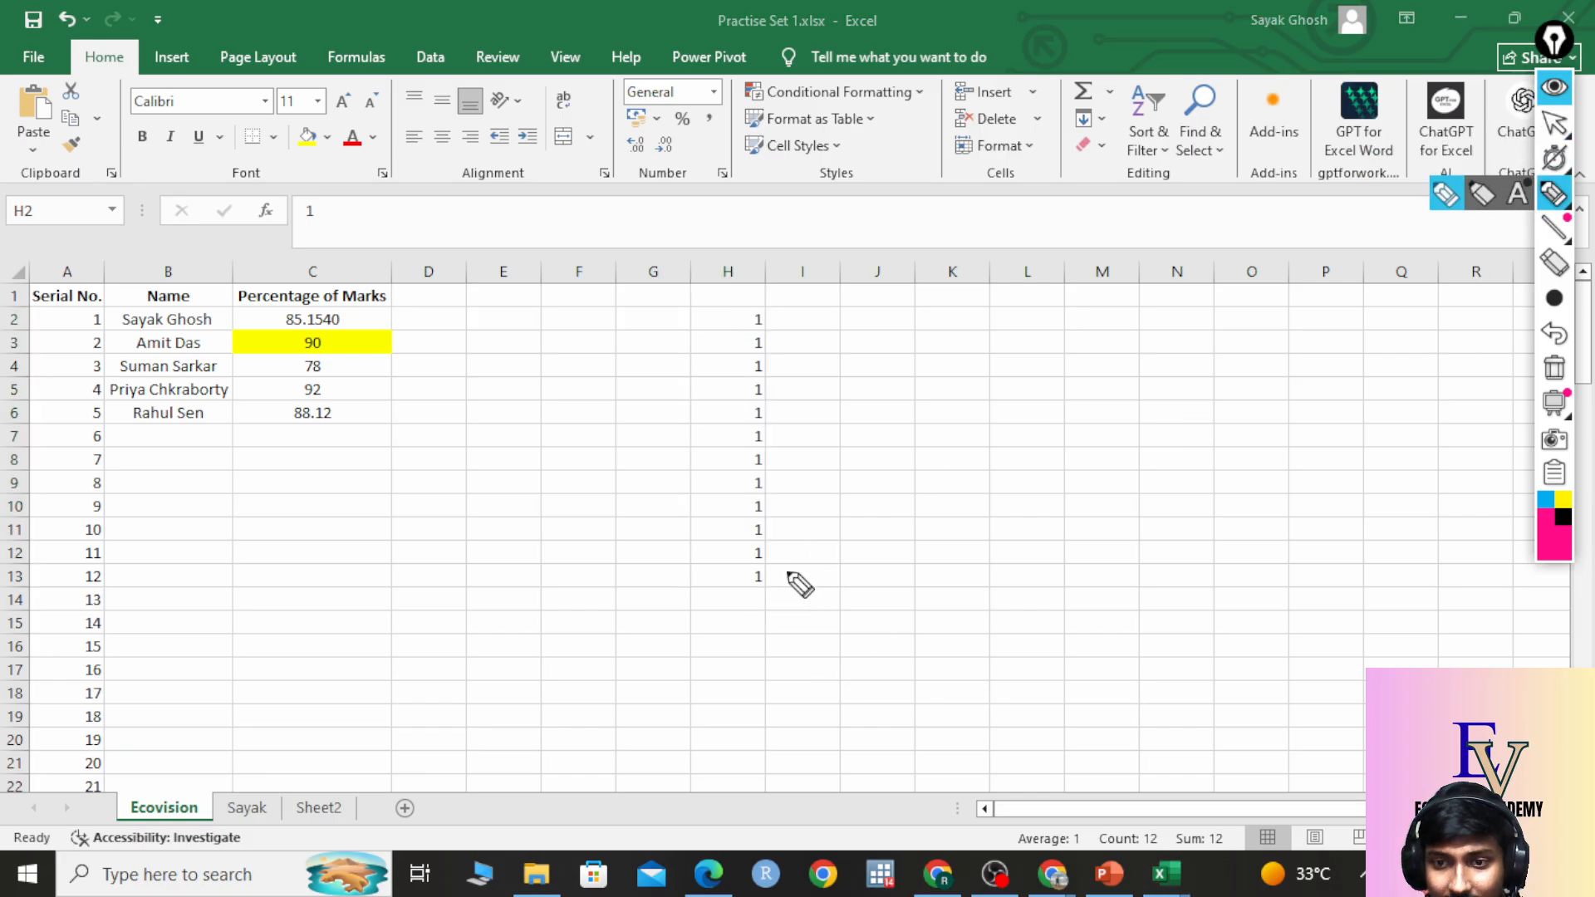
mouse_move(789, 568)
left_mouse_down()
mouse_move(776, 631)
mouse_move(797, 591)
mouse_move(788, 570)
left_mouse_up()
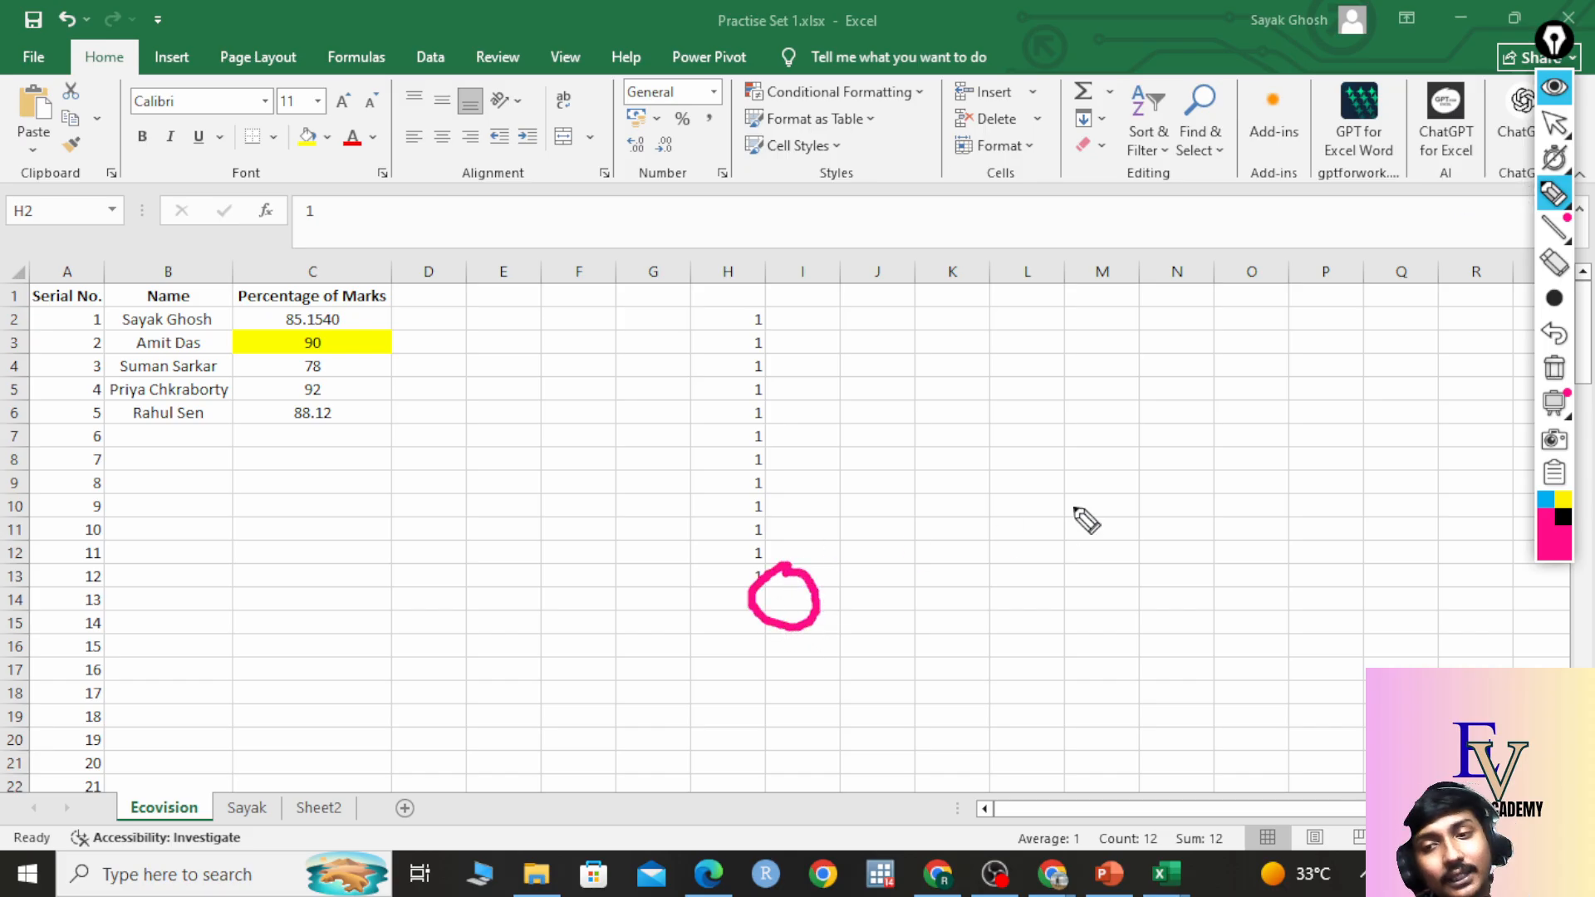
left_click(1555, 368)
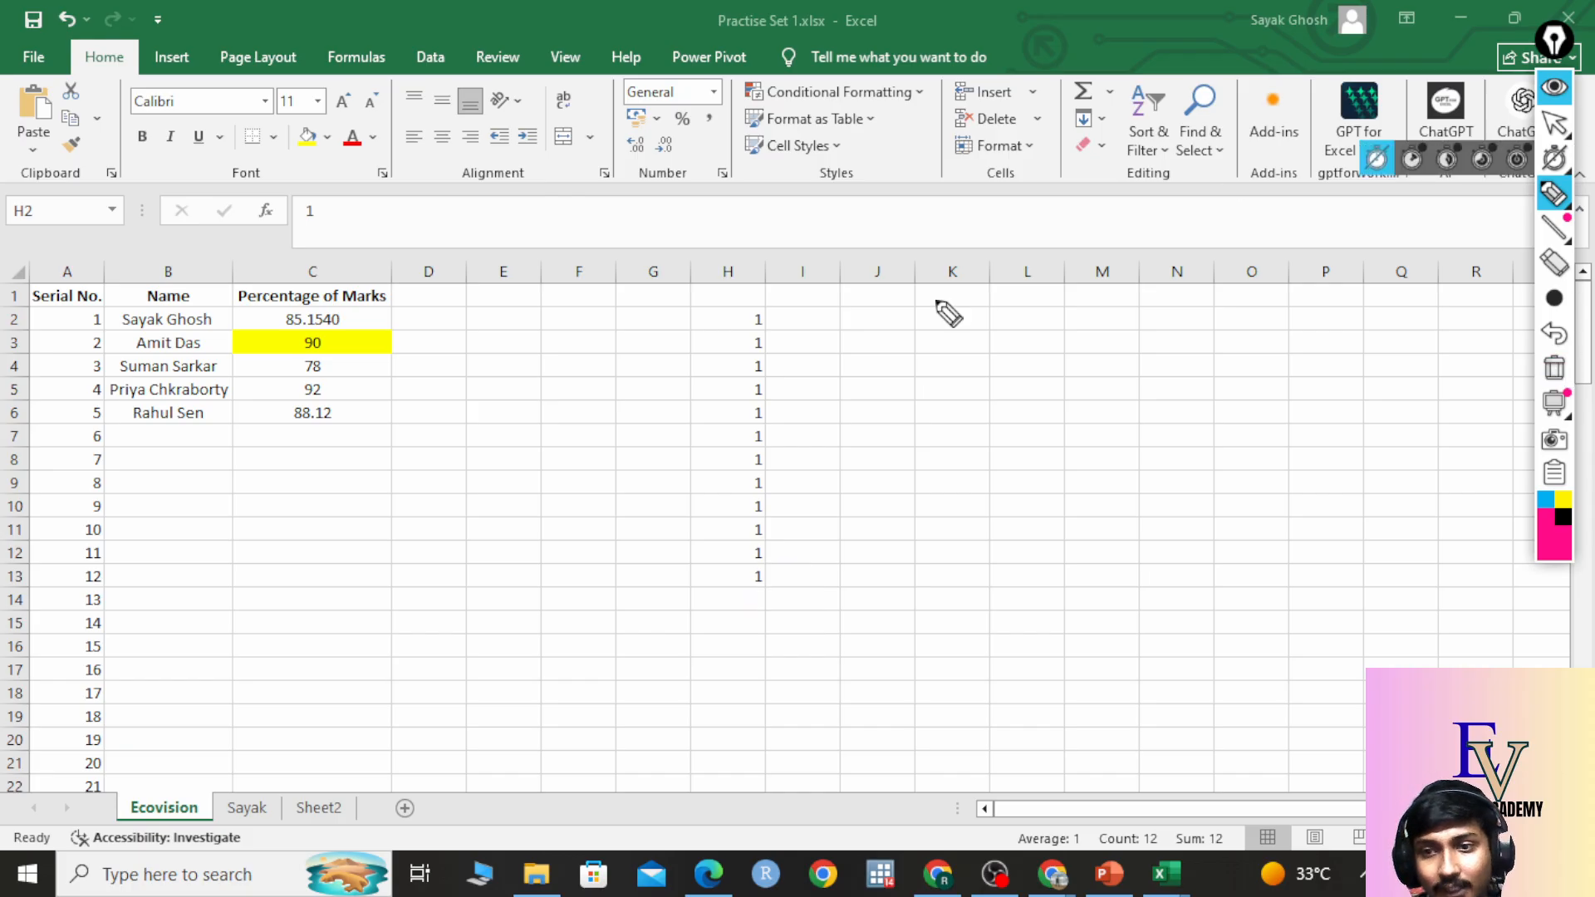
left_click(1555, 123)
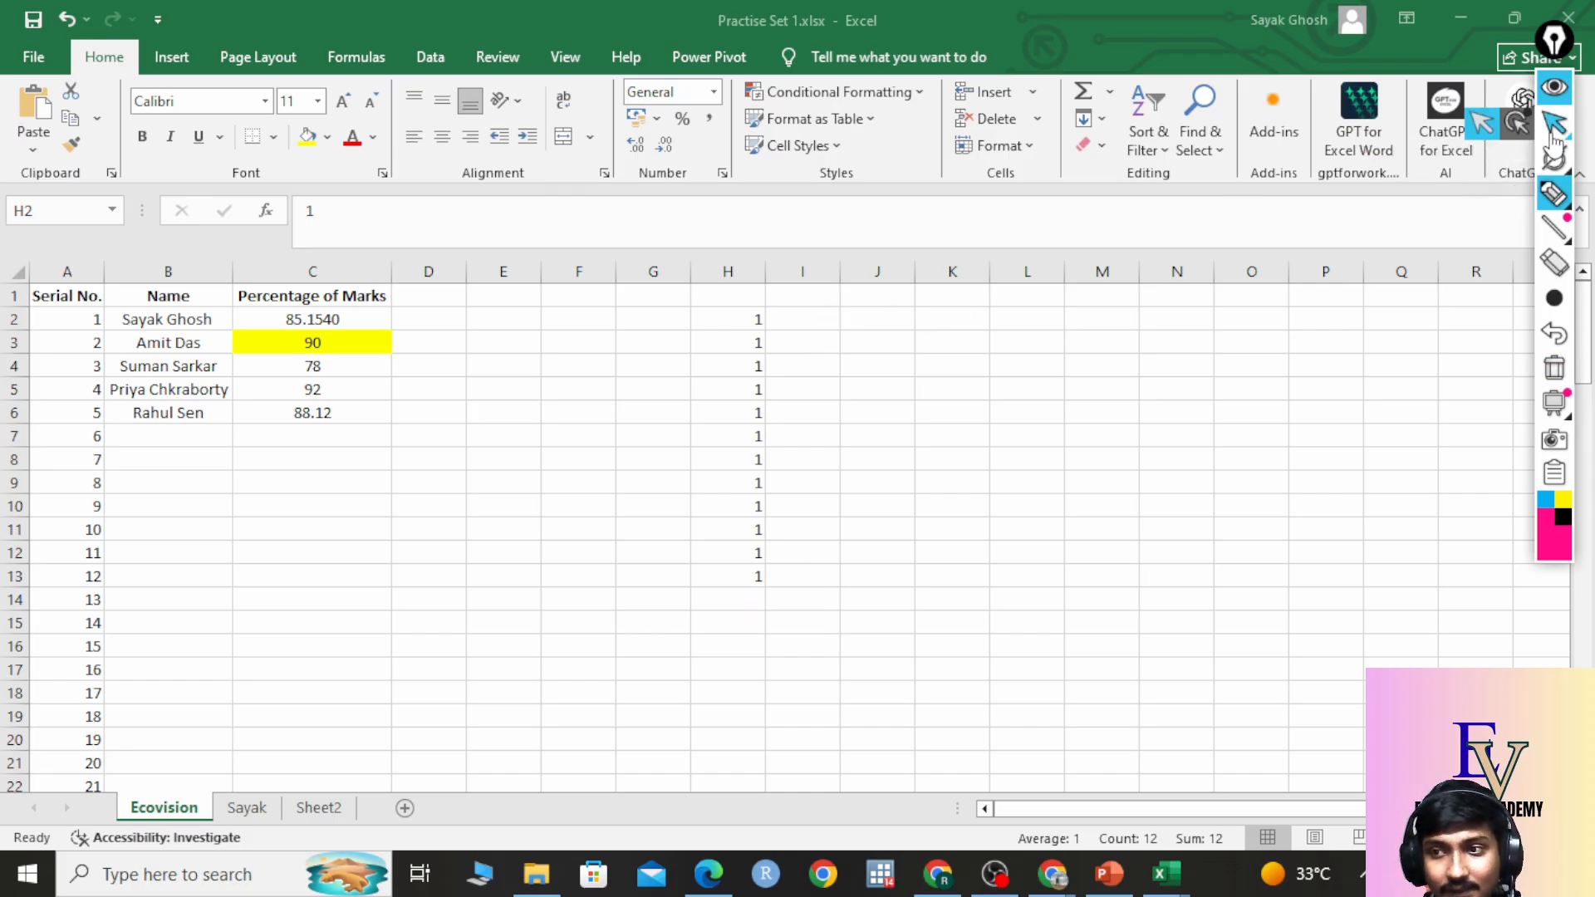
Turn H2:H13 into the series 1 to 12 with Auto Fill Options > Fill Series.
key("ctrl+shift+Down")
left_click(744, 320)
left_click_drag(745, 320, 741, 567)
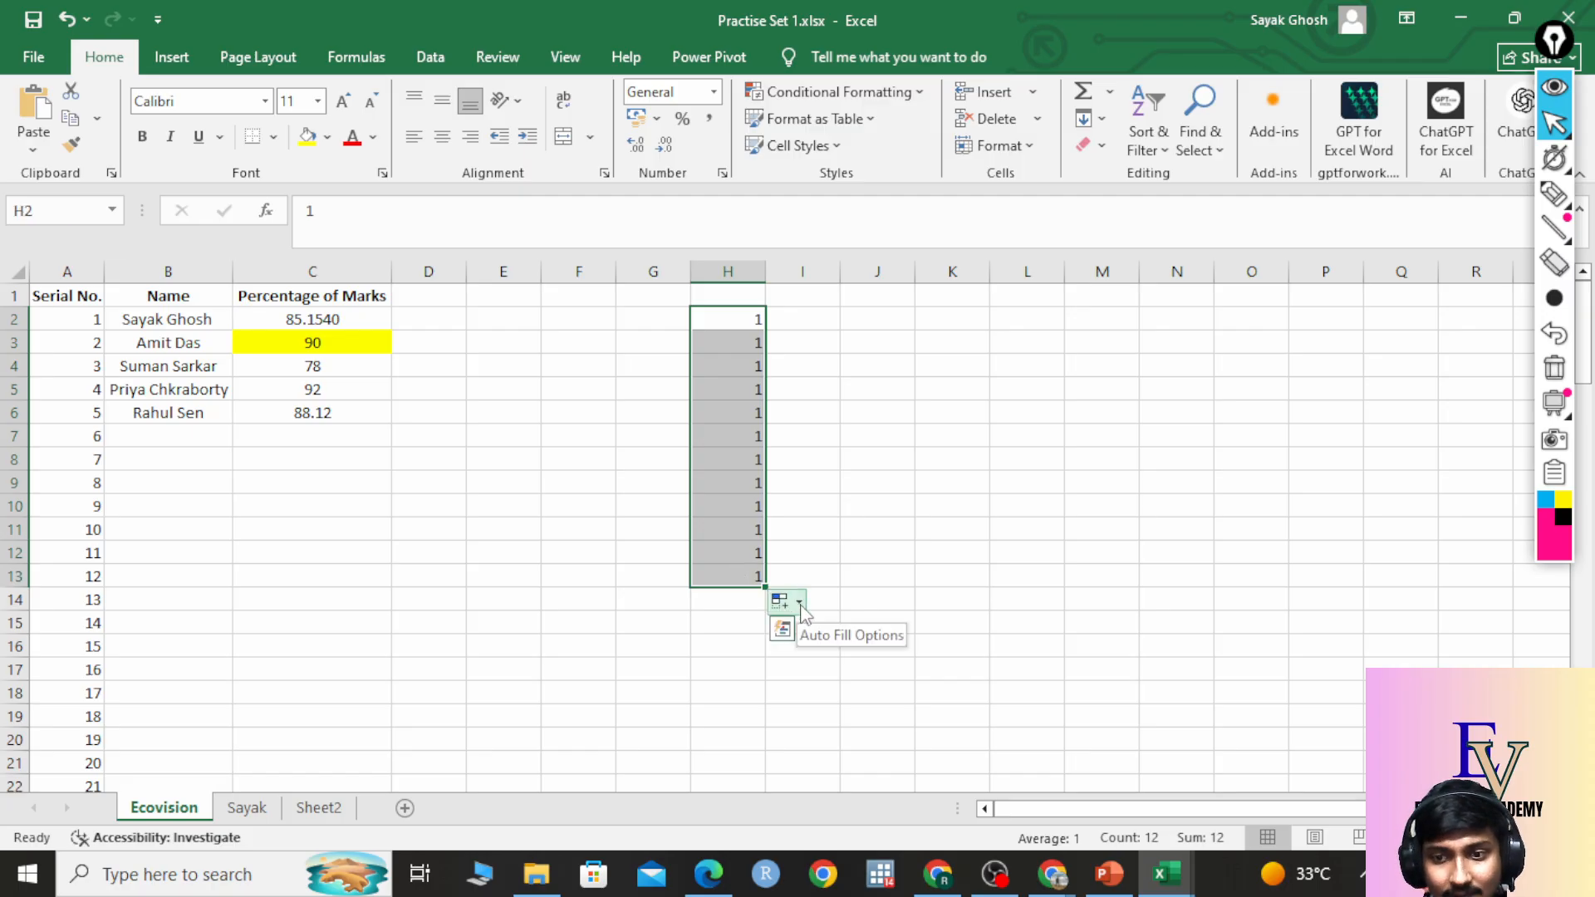
left_click(800, 604)
left_click(864, 665)
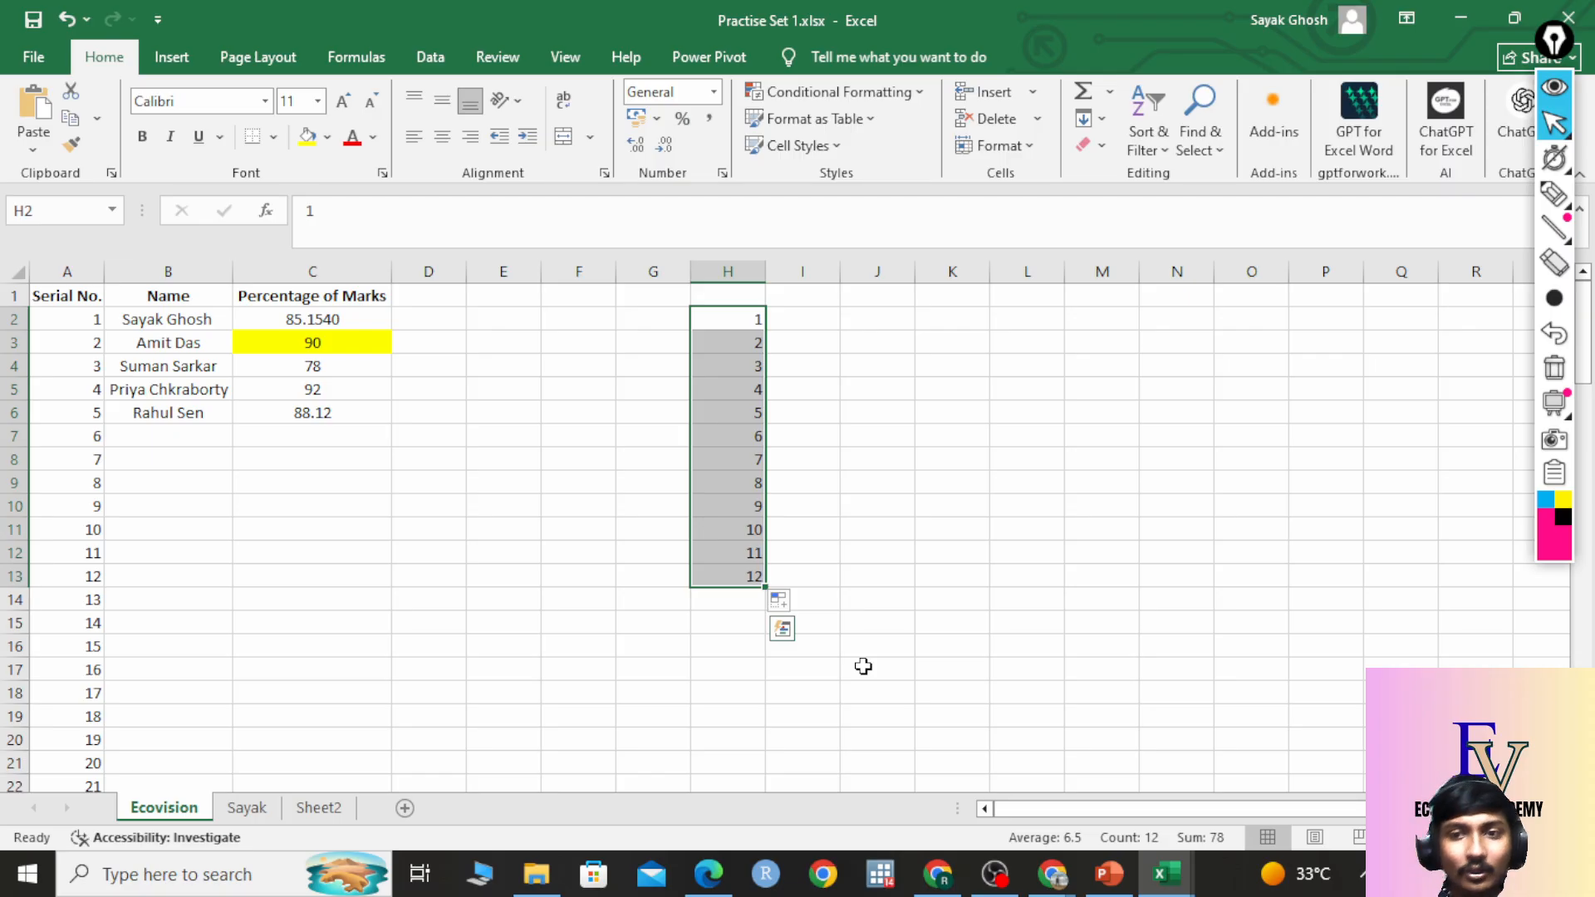
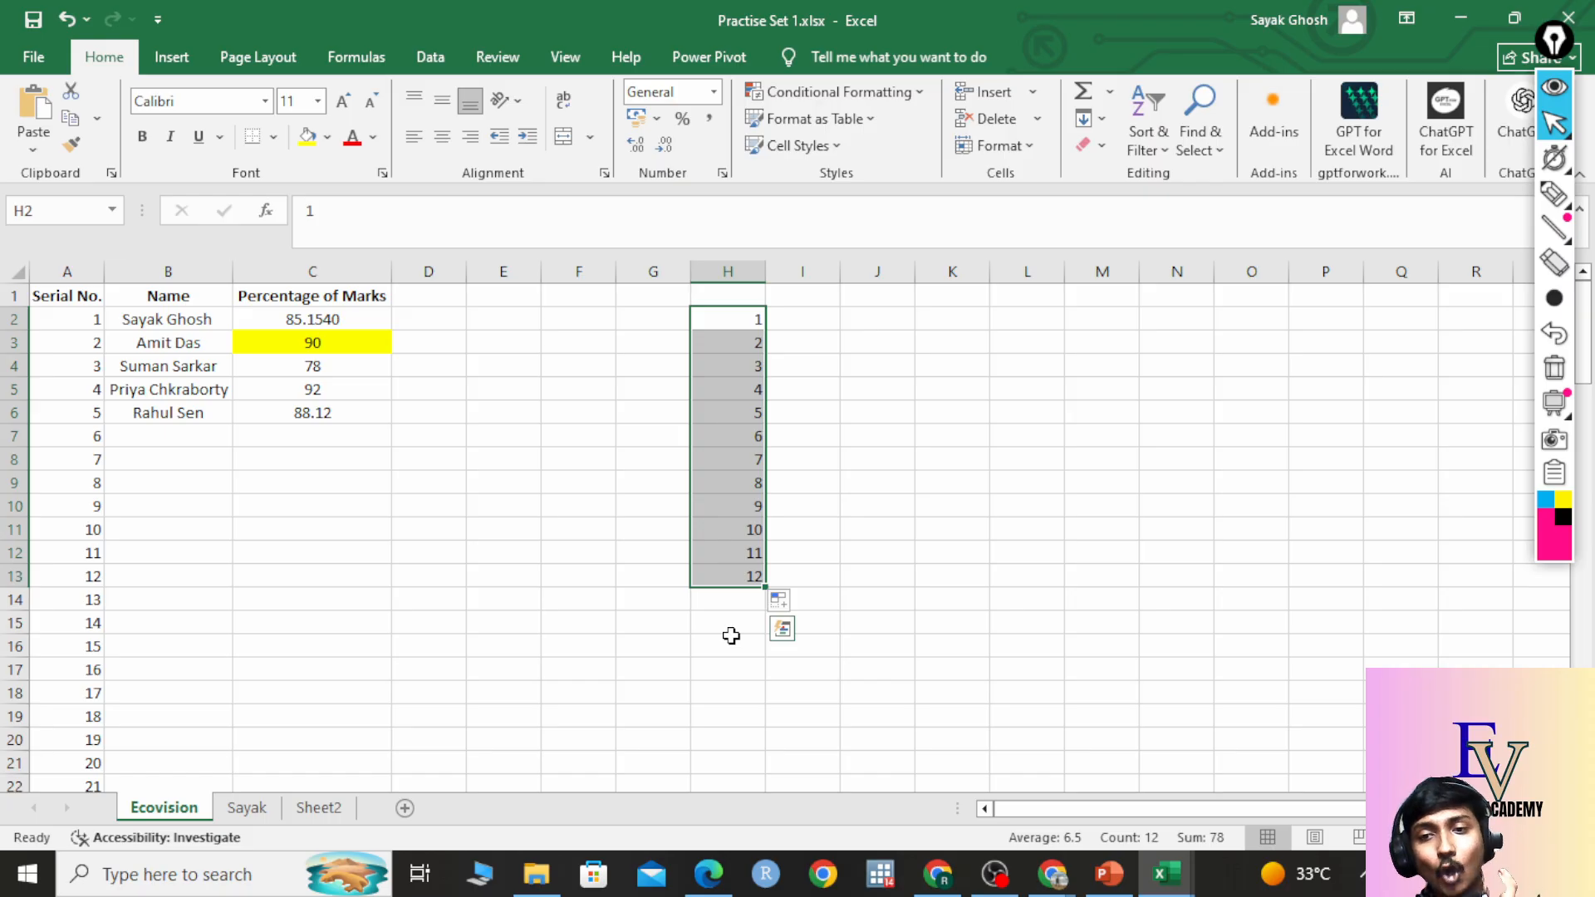
Switch to the course PDF in Edge, showing page 6 'Data Entry Basics: Text, Numbers & Dates'.
left_click(725, 887)
Scroll the slides down to page 12, the AutoFill and Flash Fill slide.
scroll(772, 581, "down", 10)
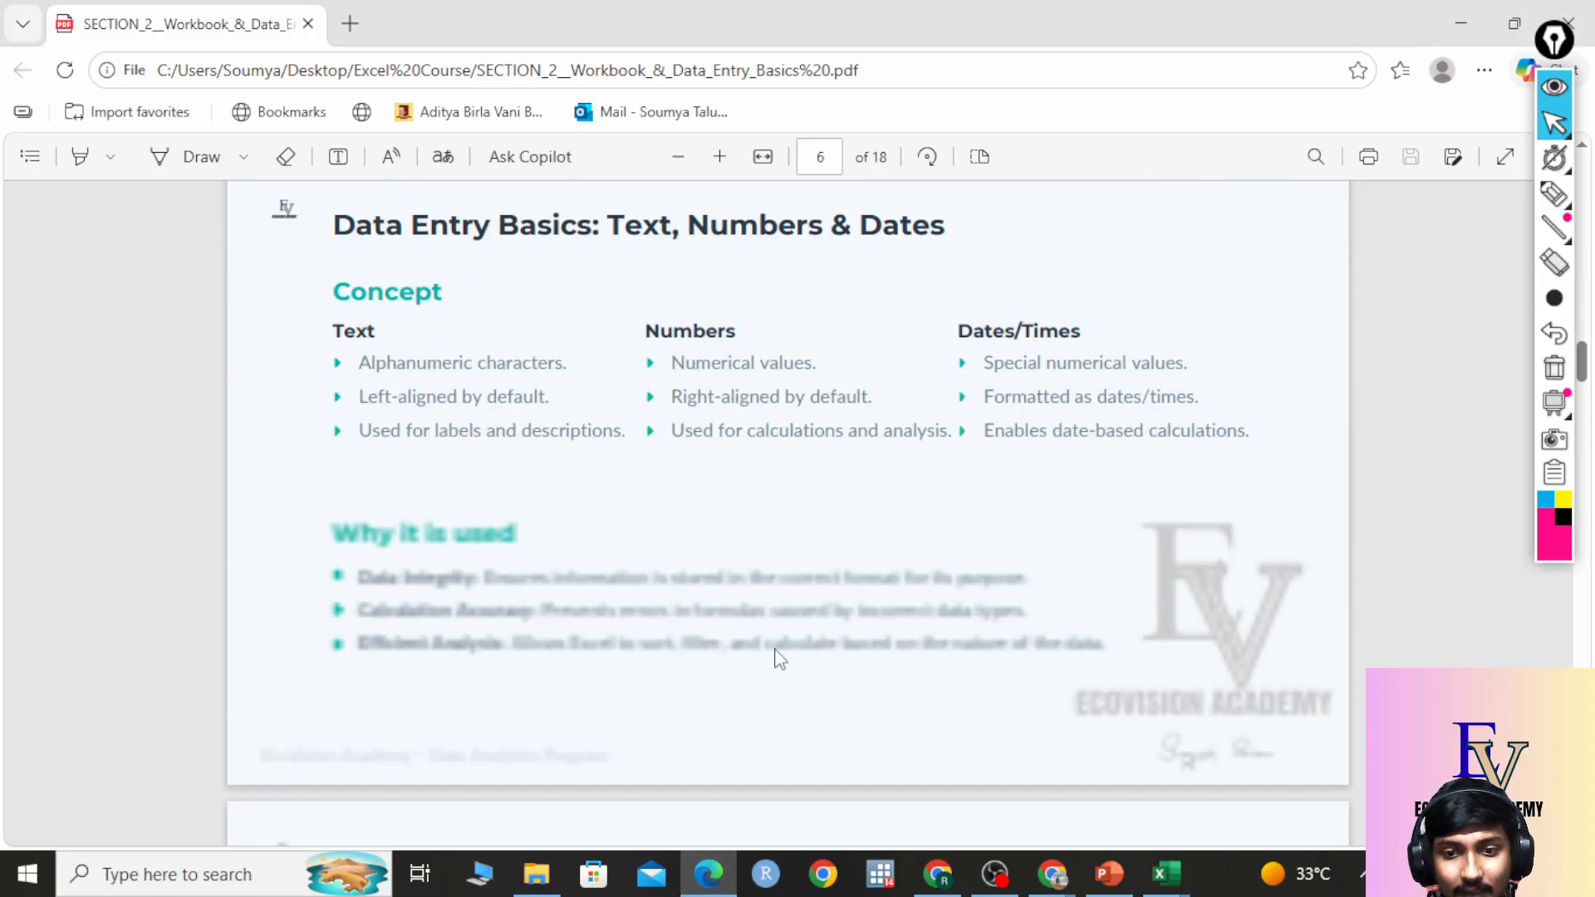
scroll(777, 659, "down", 6)
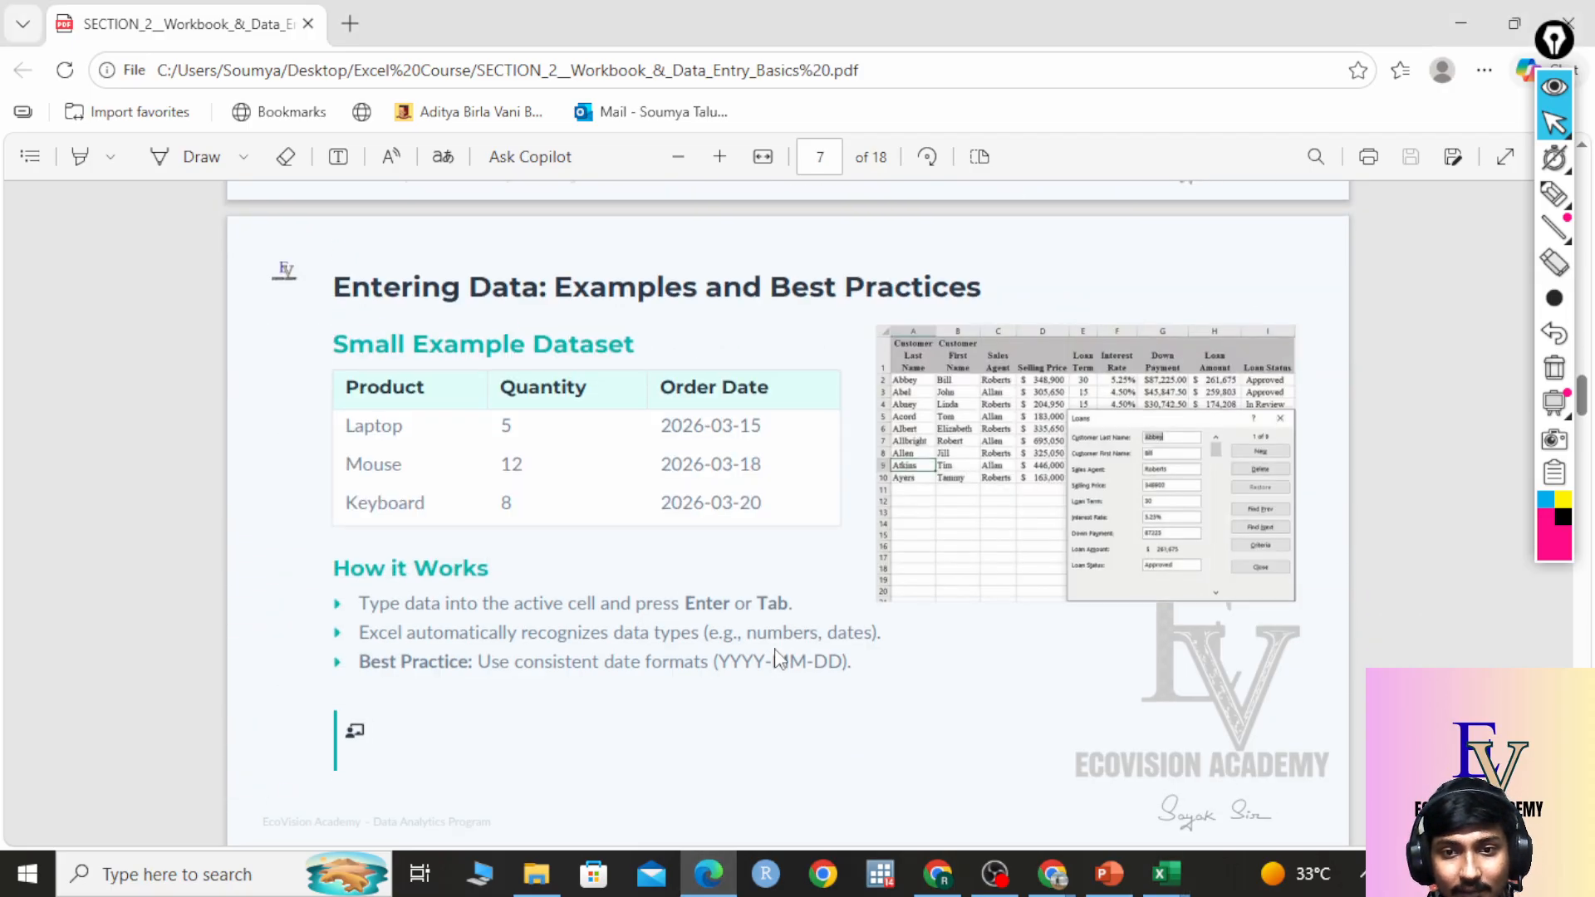
scroll(777, 659, "down", 15)
scroll(779, 659, "up", 8)
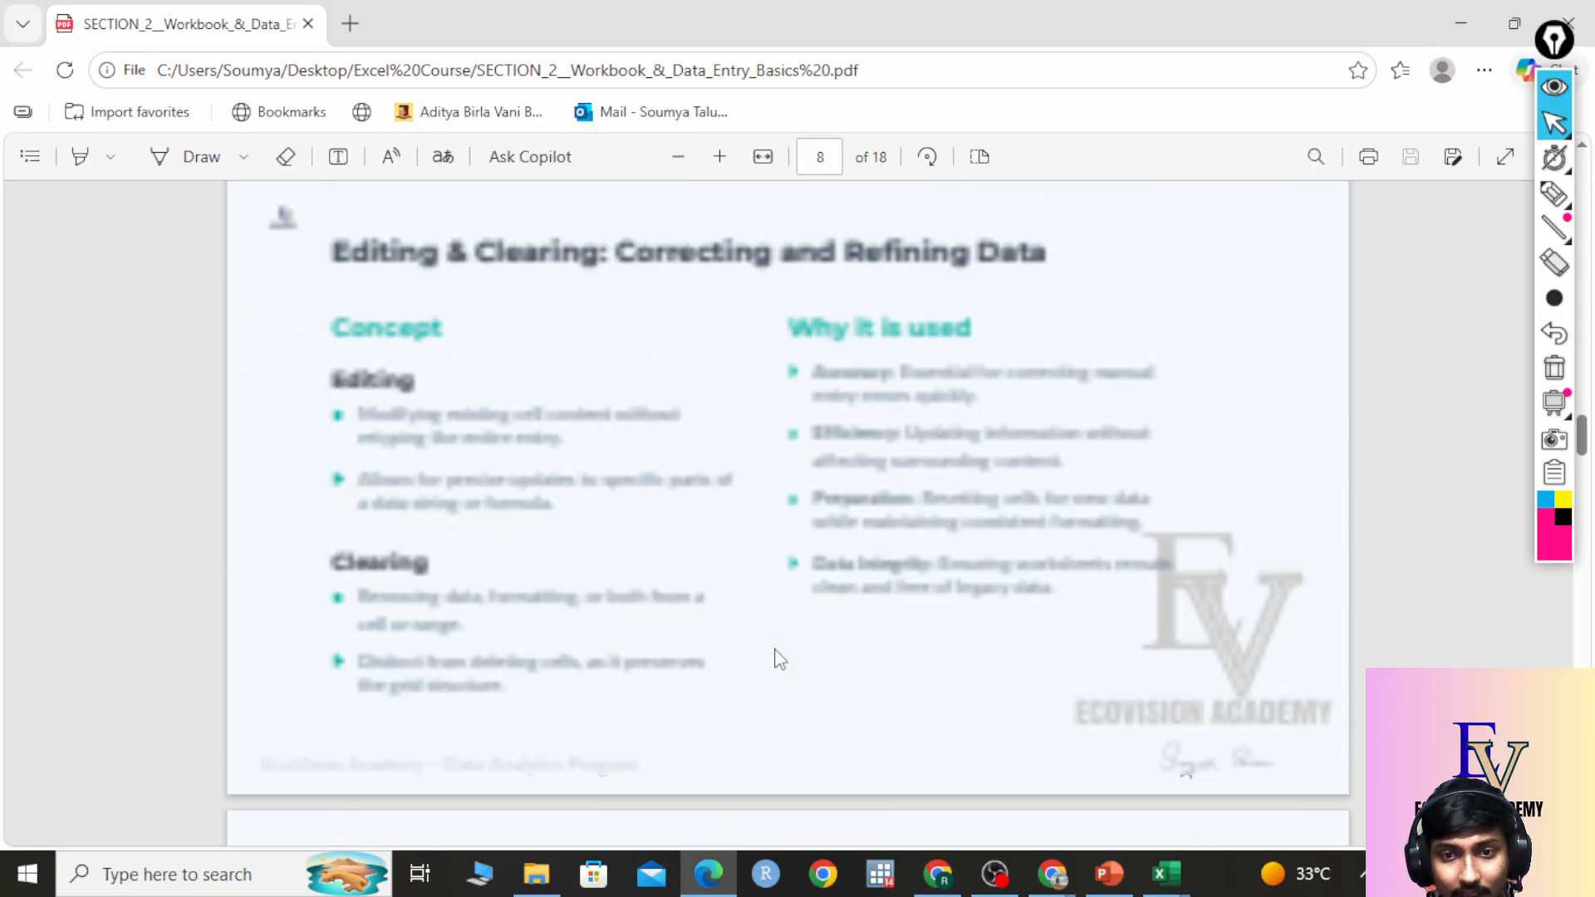
scroll(779, 659, "down", 14)
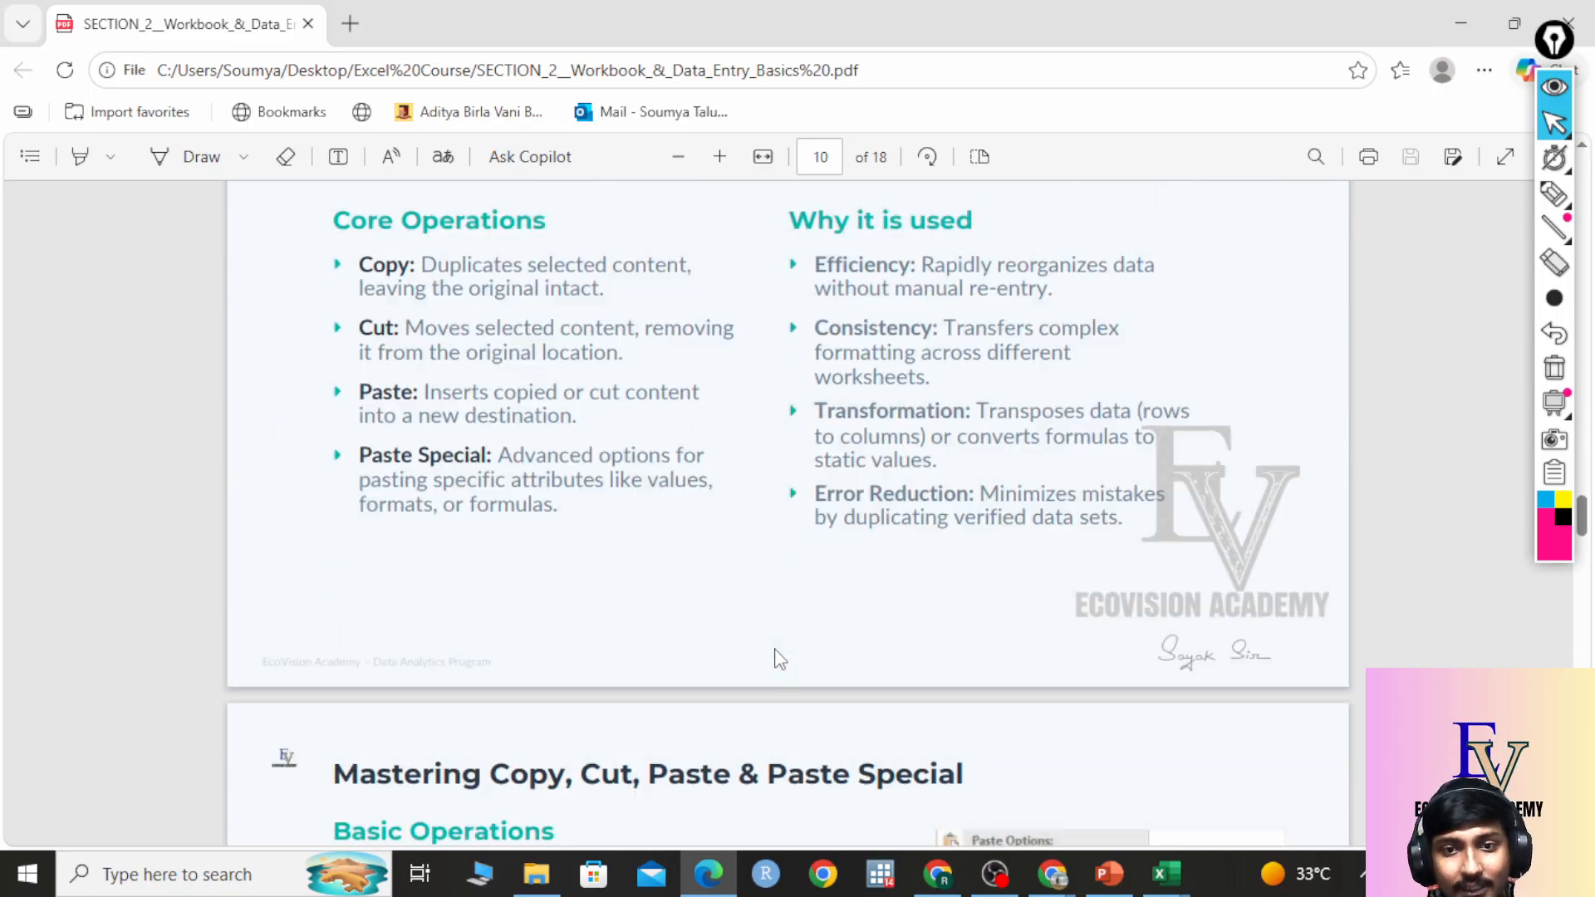
scroll(779, 659, "down", 3)
scroll(779, 659, "up", 20)
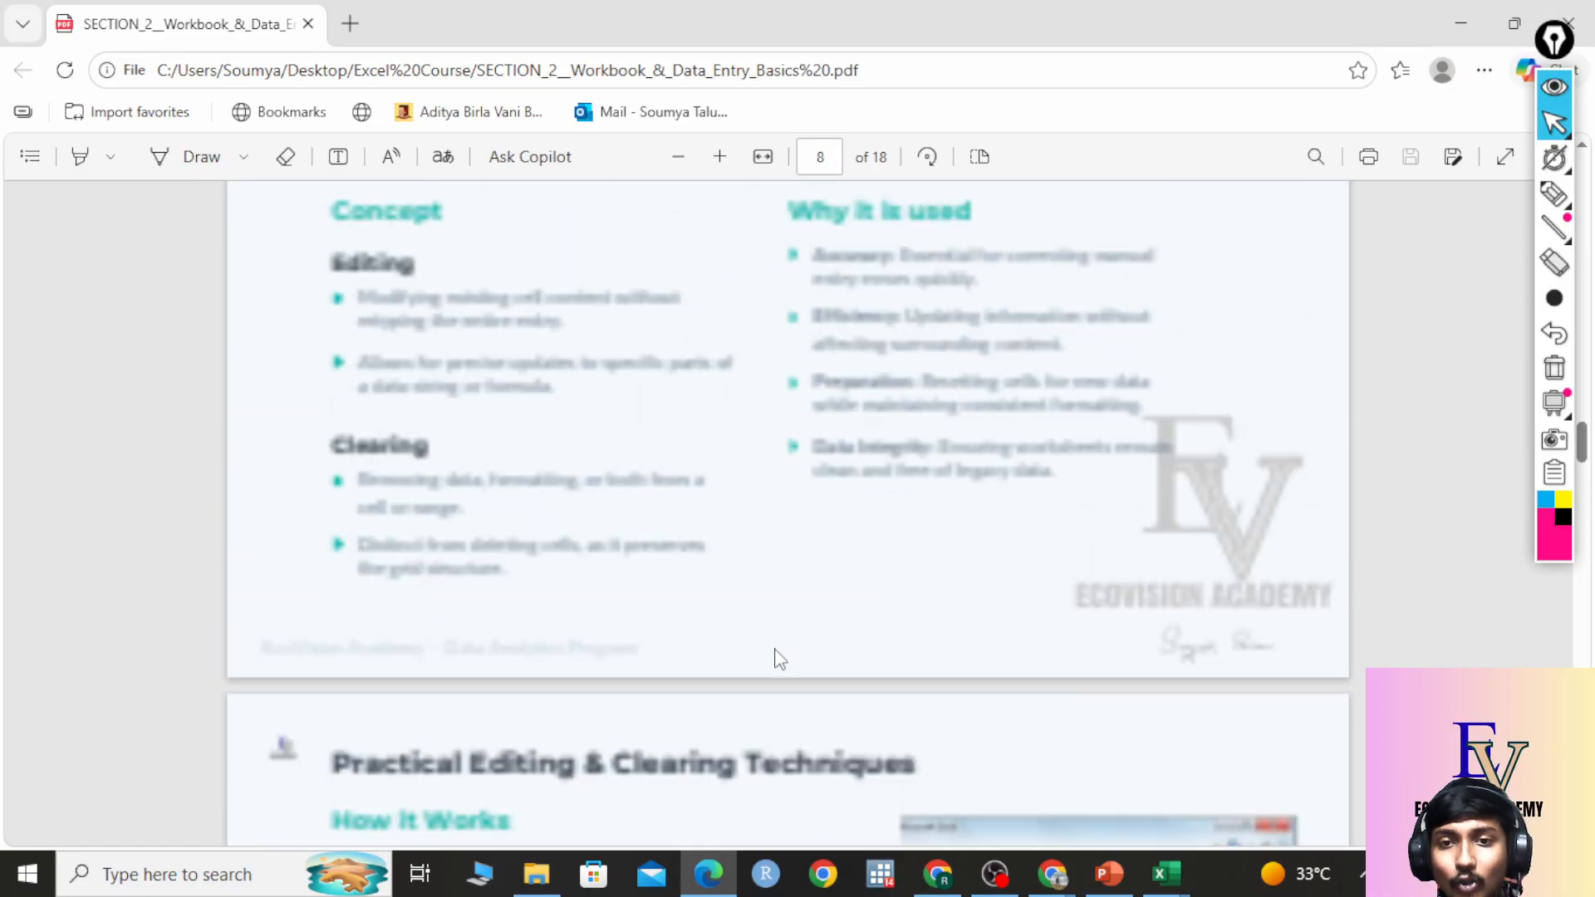
scroll(780, 659, "up", 15)
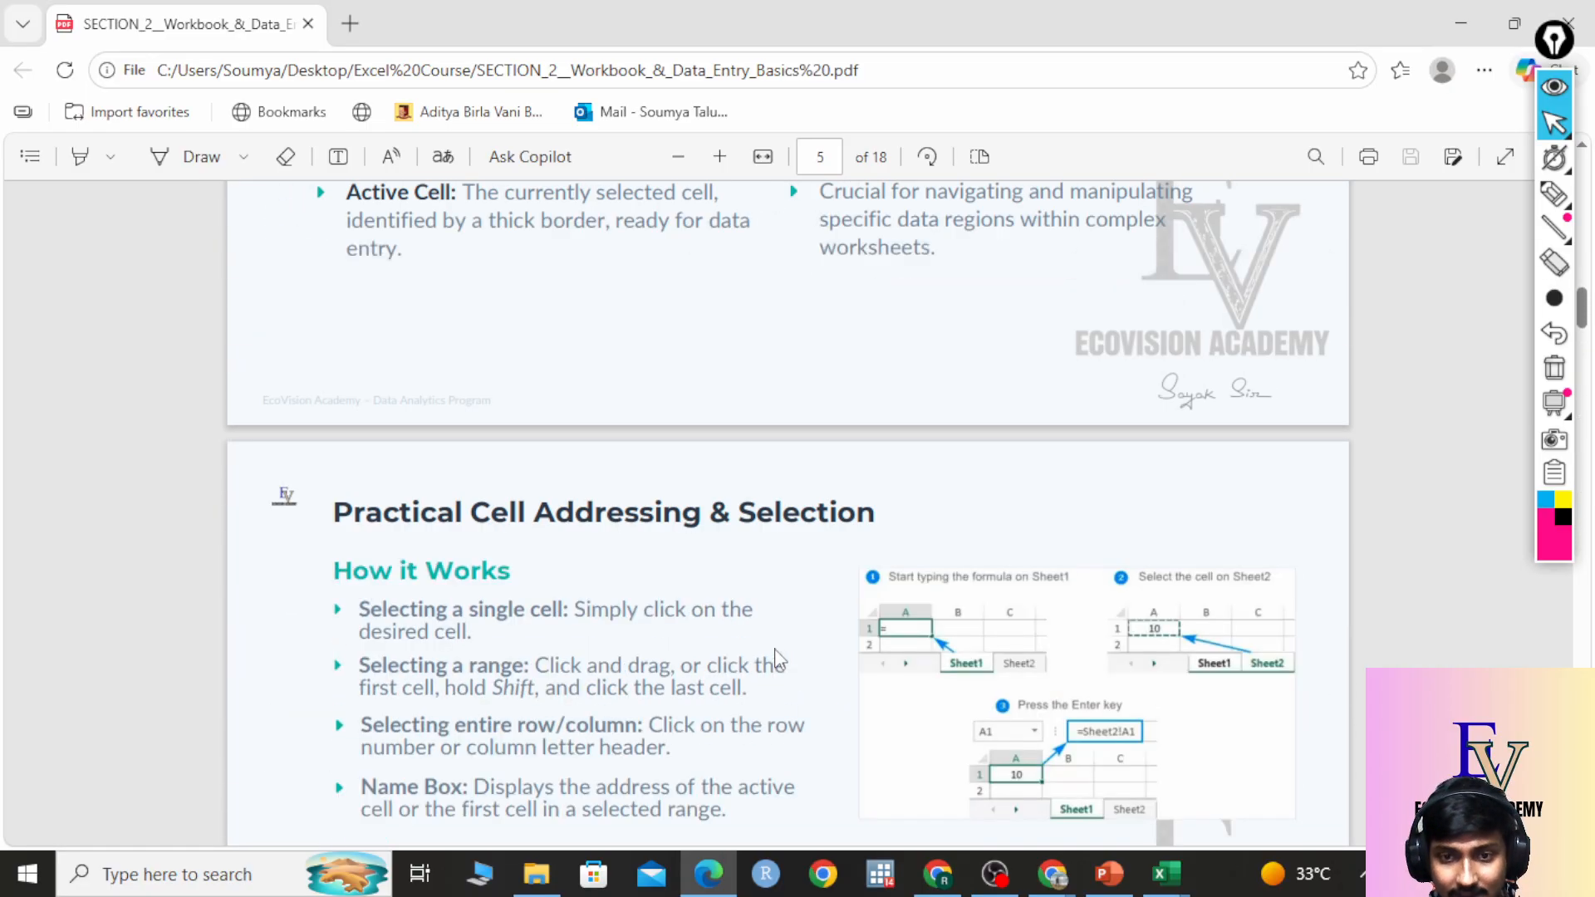
scroll(779, 659, "down", 13)
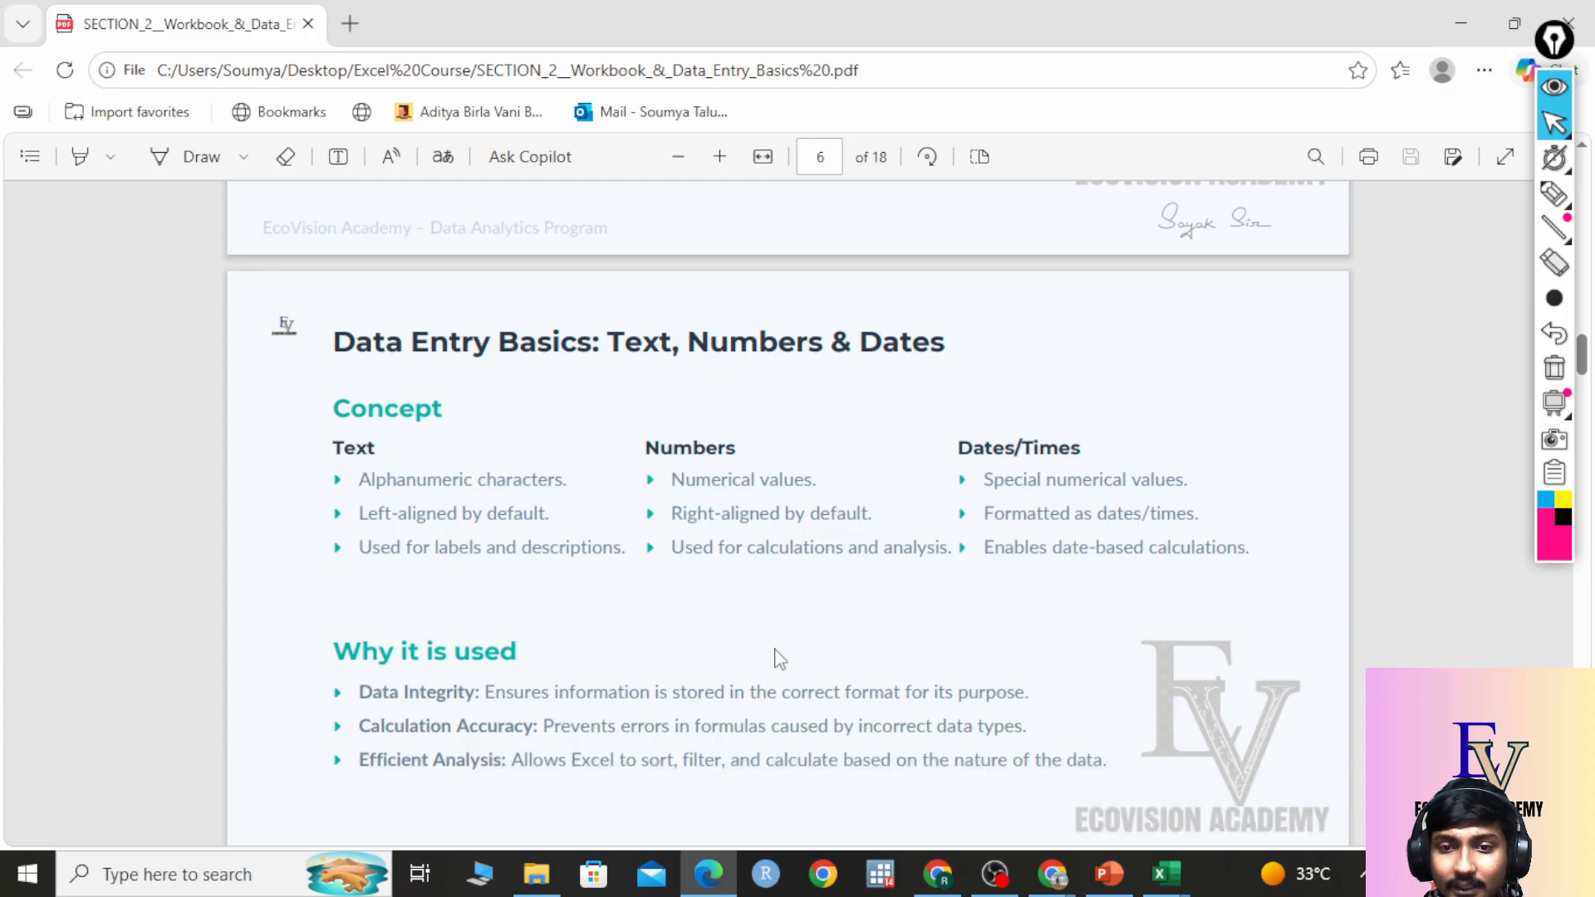
scroll(780, 659, "down", 9)
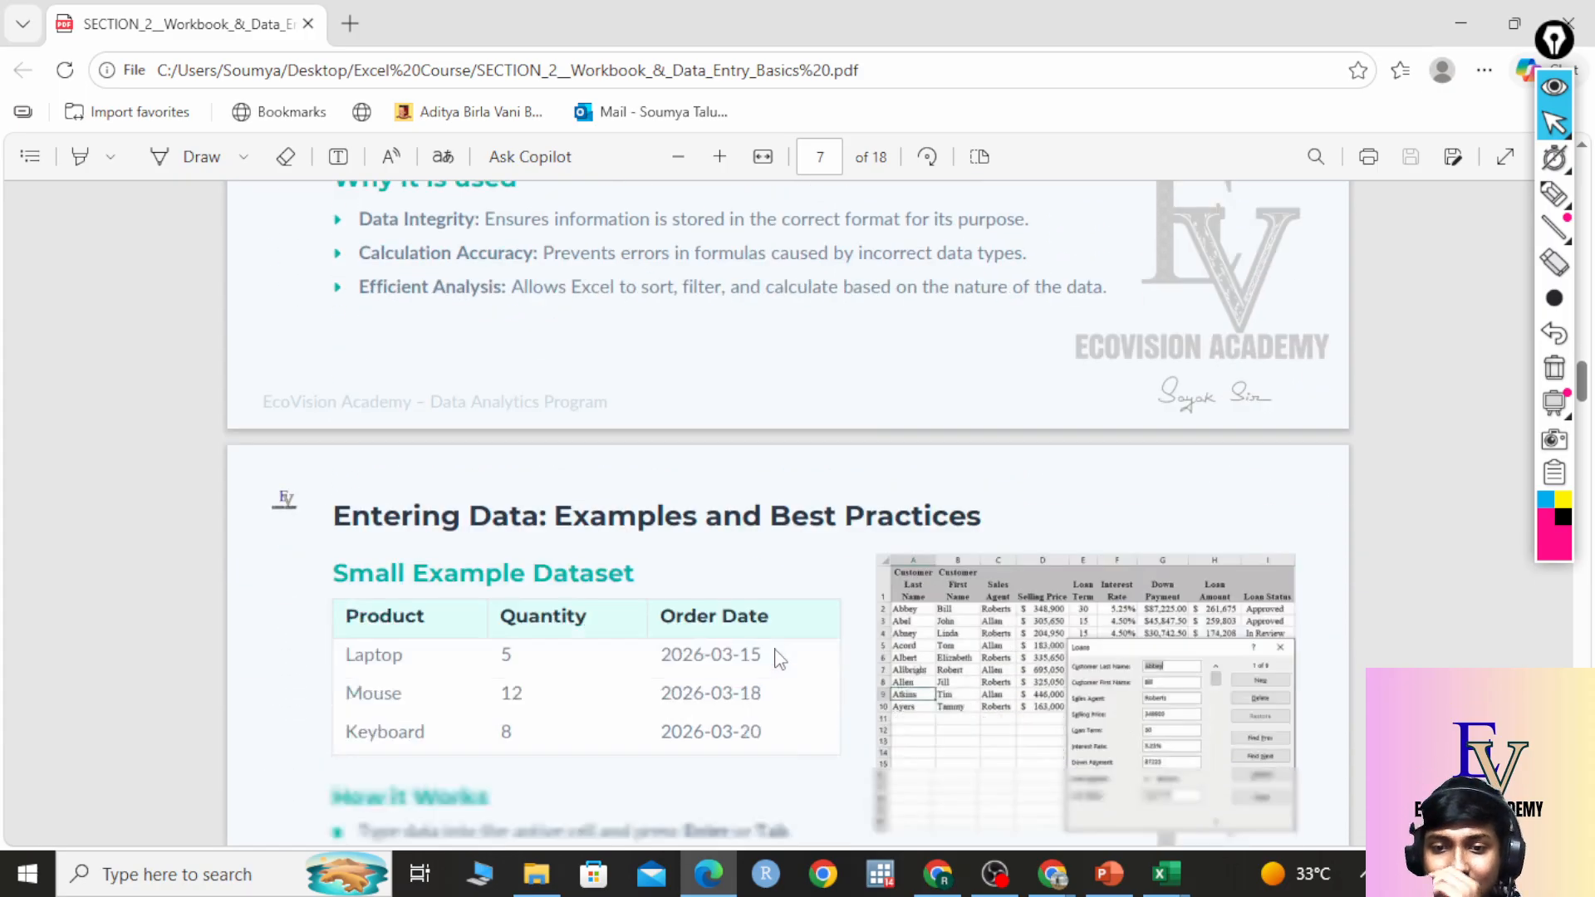
scroll(779, 659, "down", 12)
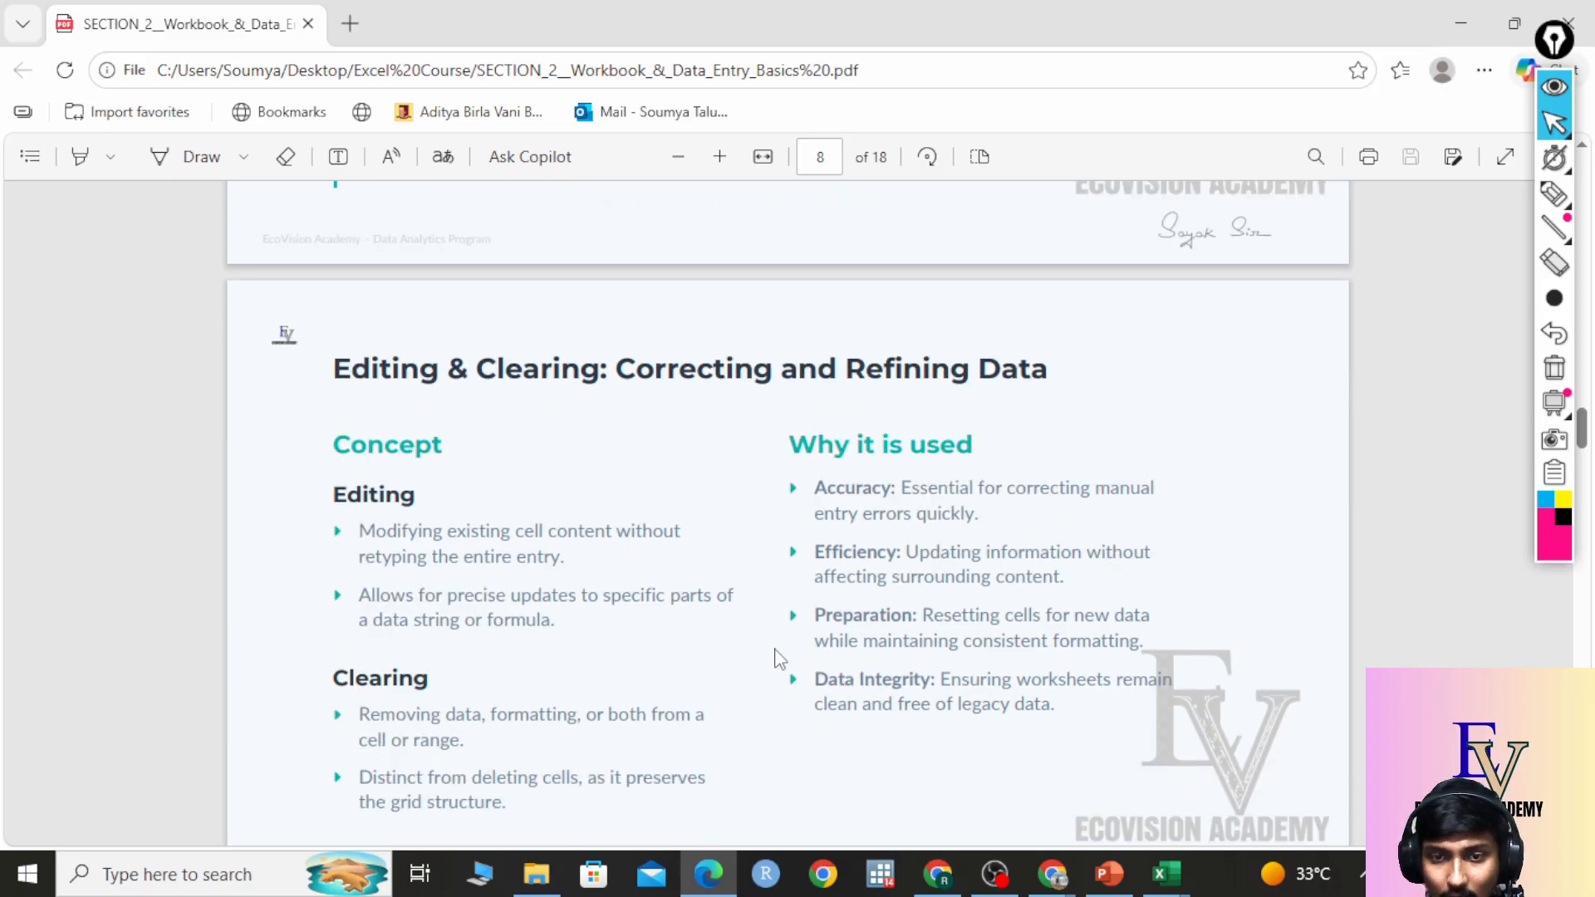
scroll(779, 659, "down", 15)
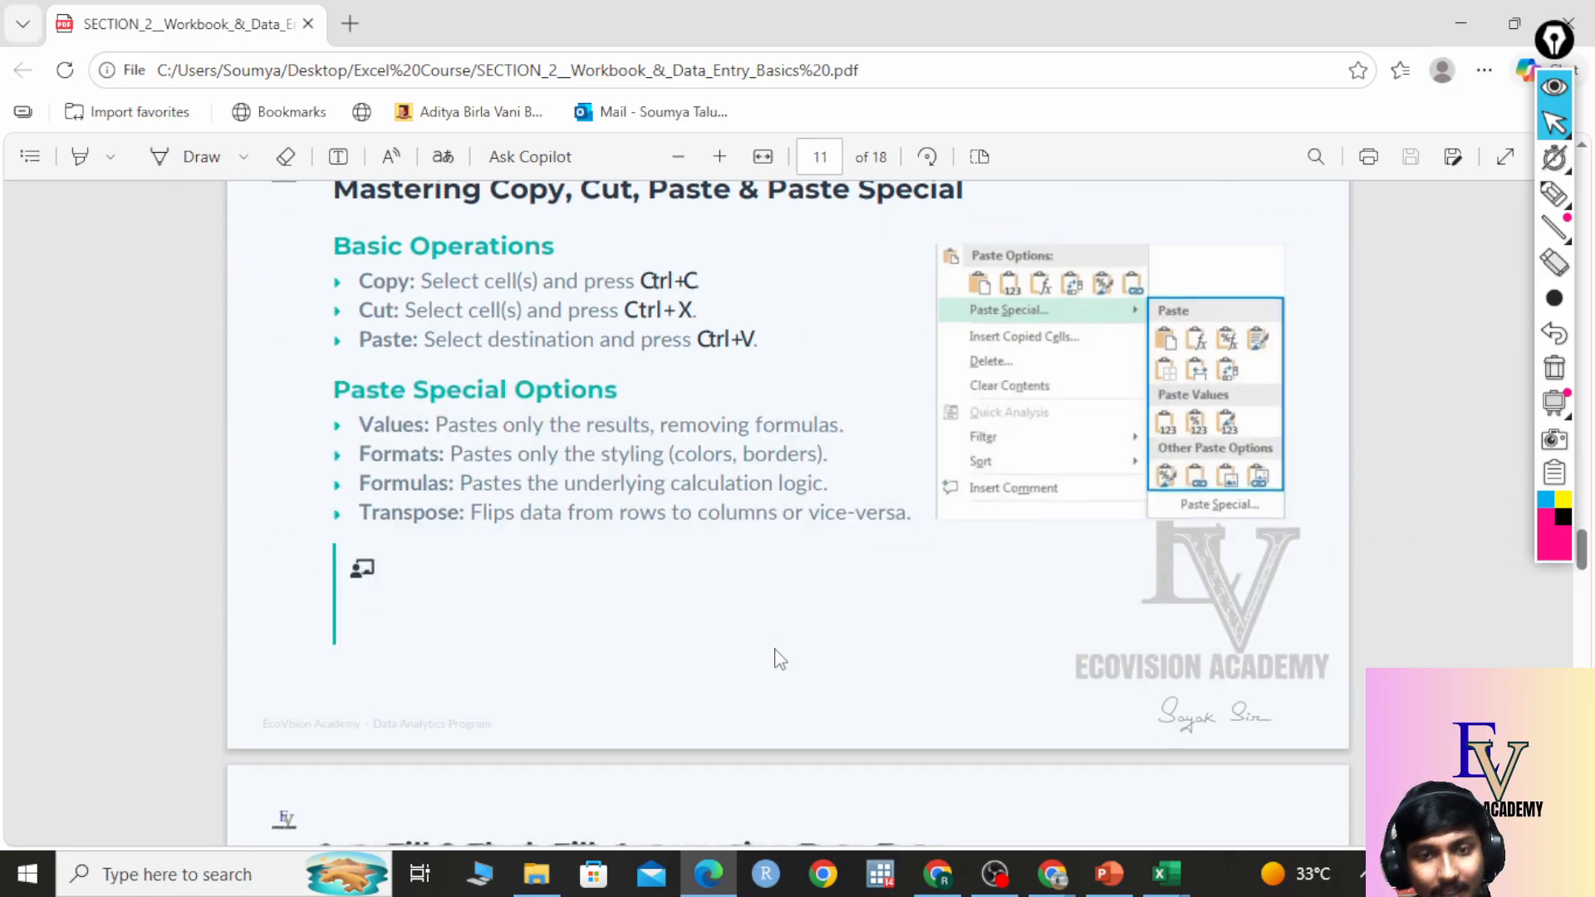
scroll(780, 659, "down", 3)
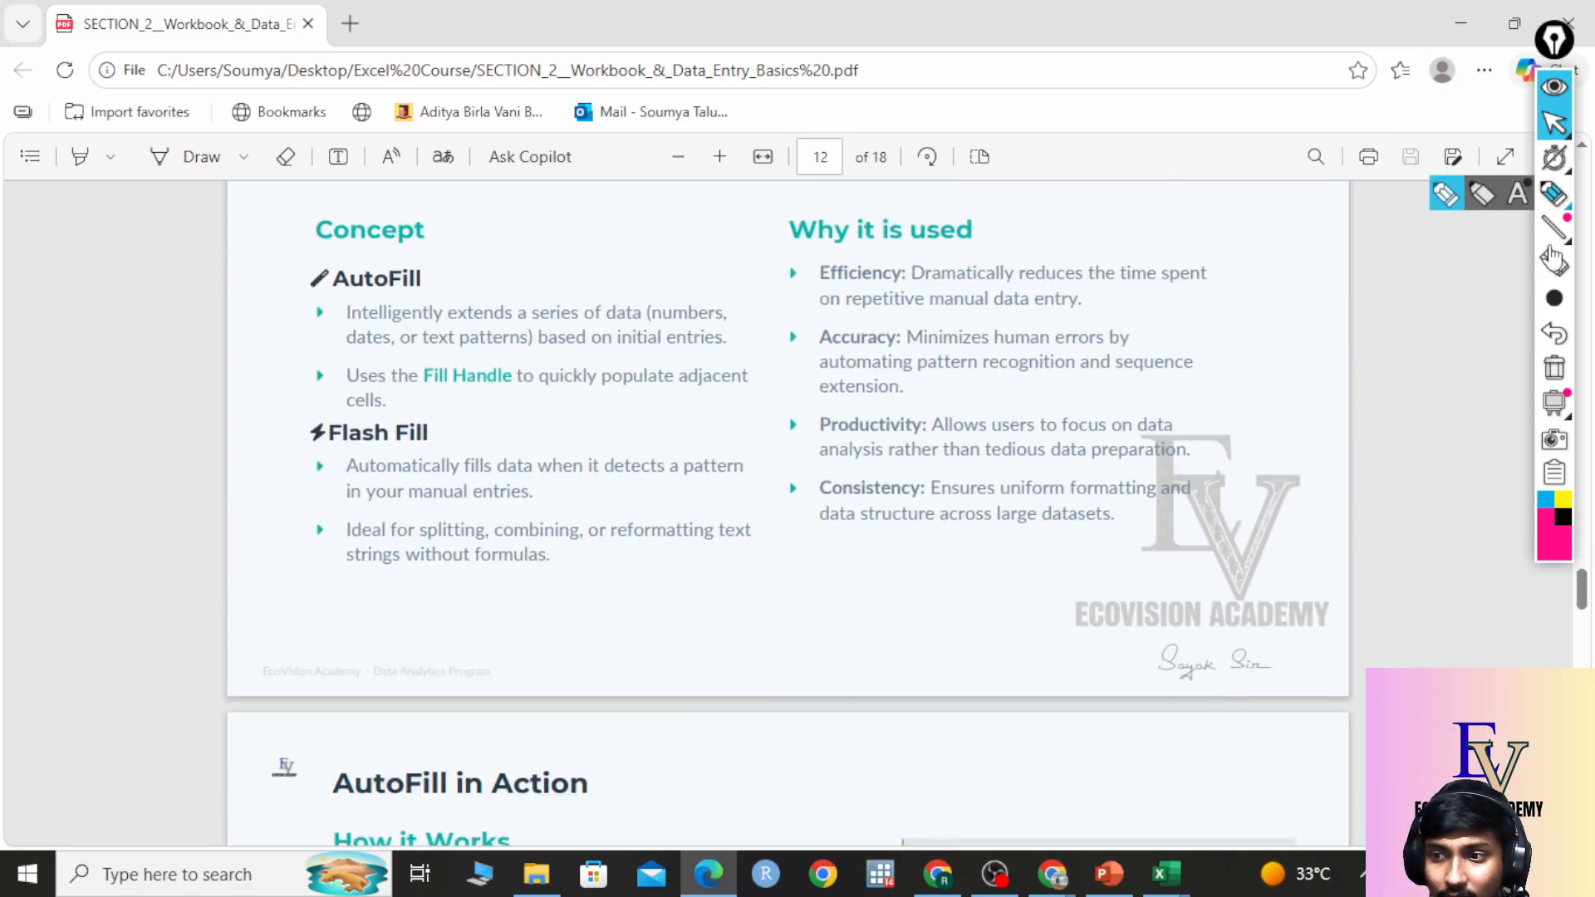
Circle the AutoFill concept with the screen highlighter, then clear the markup.
left_click(1566, 214)
mouse_move(482, 253)
left_mouse_down()
mouse_move(419, 243)
mouse_move(247, 316)
mouse_move(450, 418)
mouse_move(800, 323)
mouse_move(409, 226)
left_mouse_up()
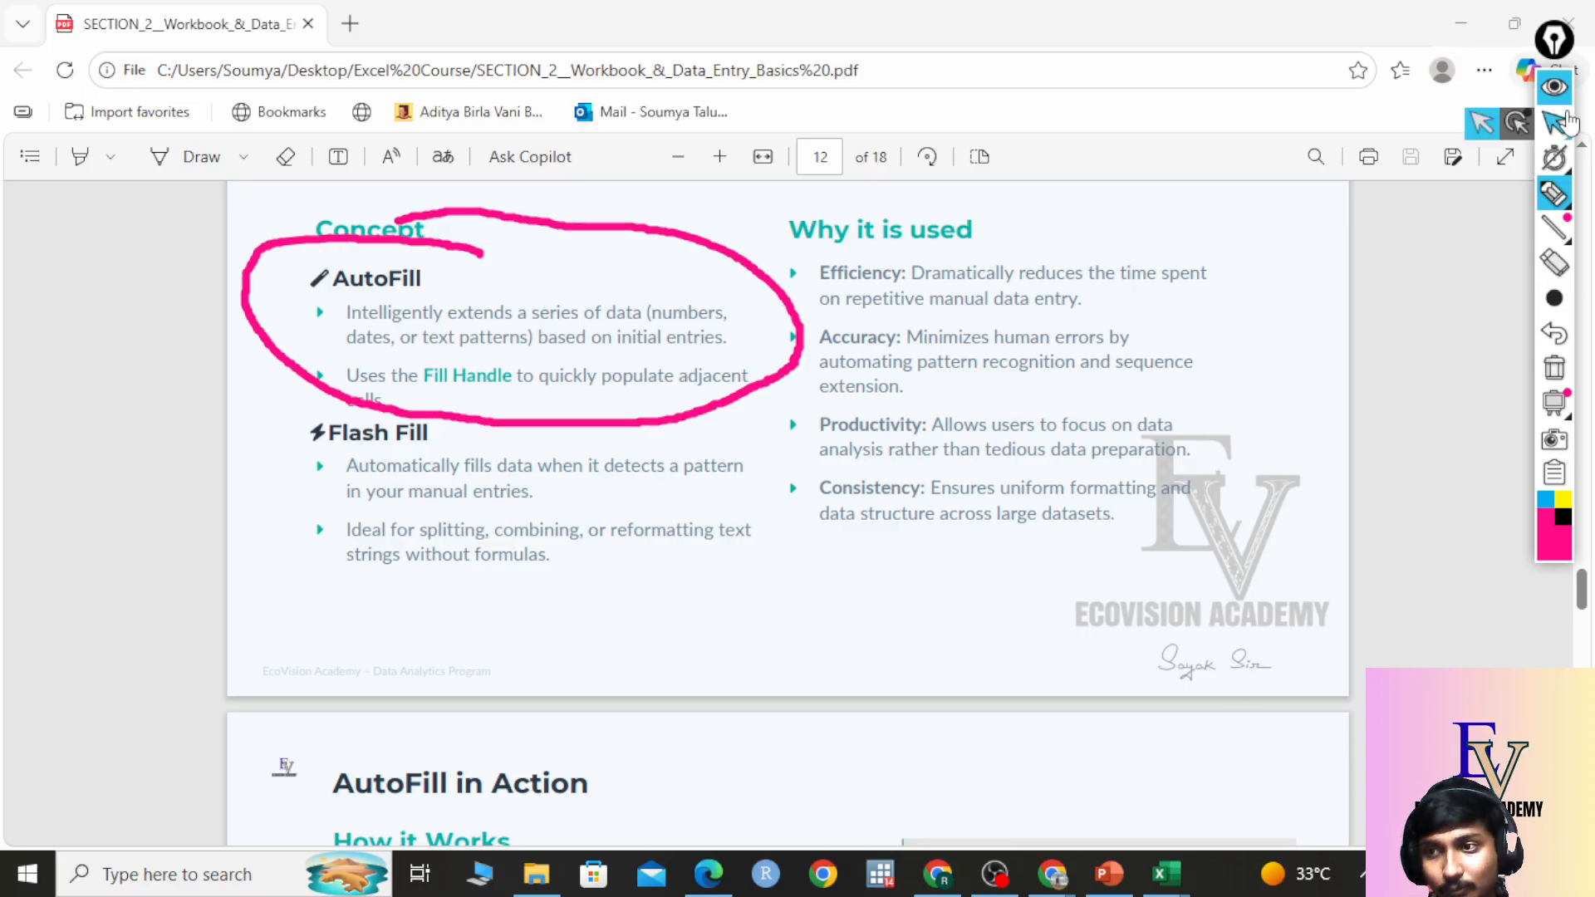
mouse_move(1546, 248)
left_click(1554, 368)
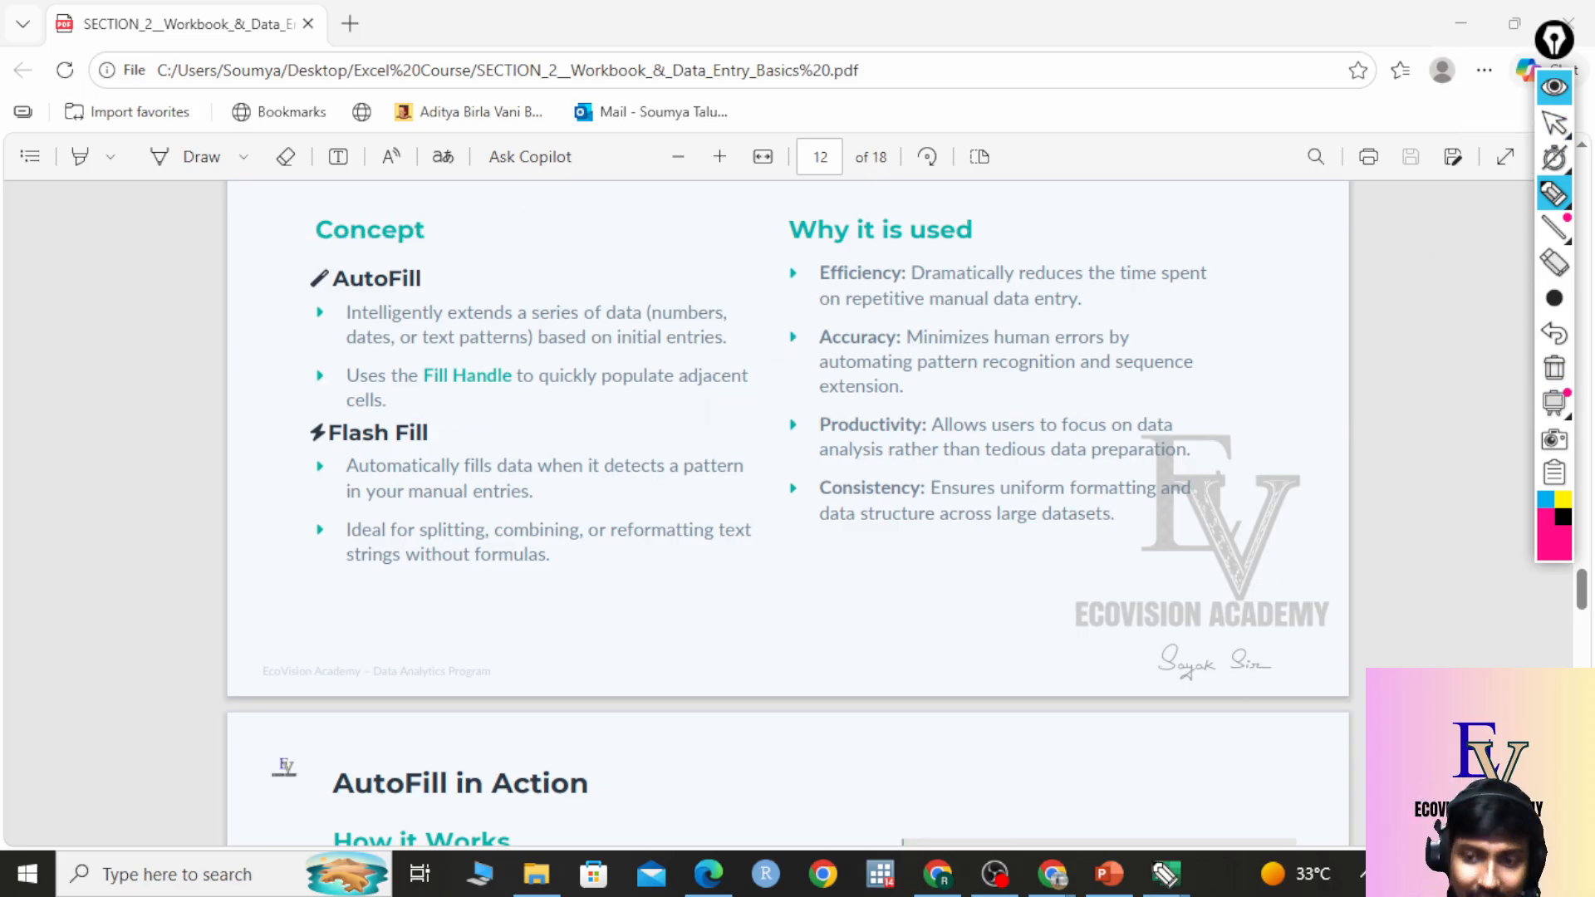
Leave annotation mode and bring the Practise Set 1 workbook back to the front.
left_click(1555, 124)
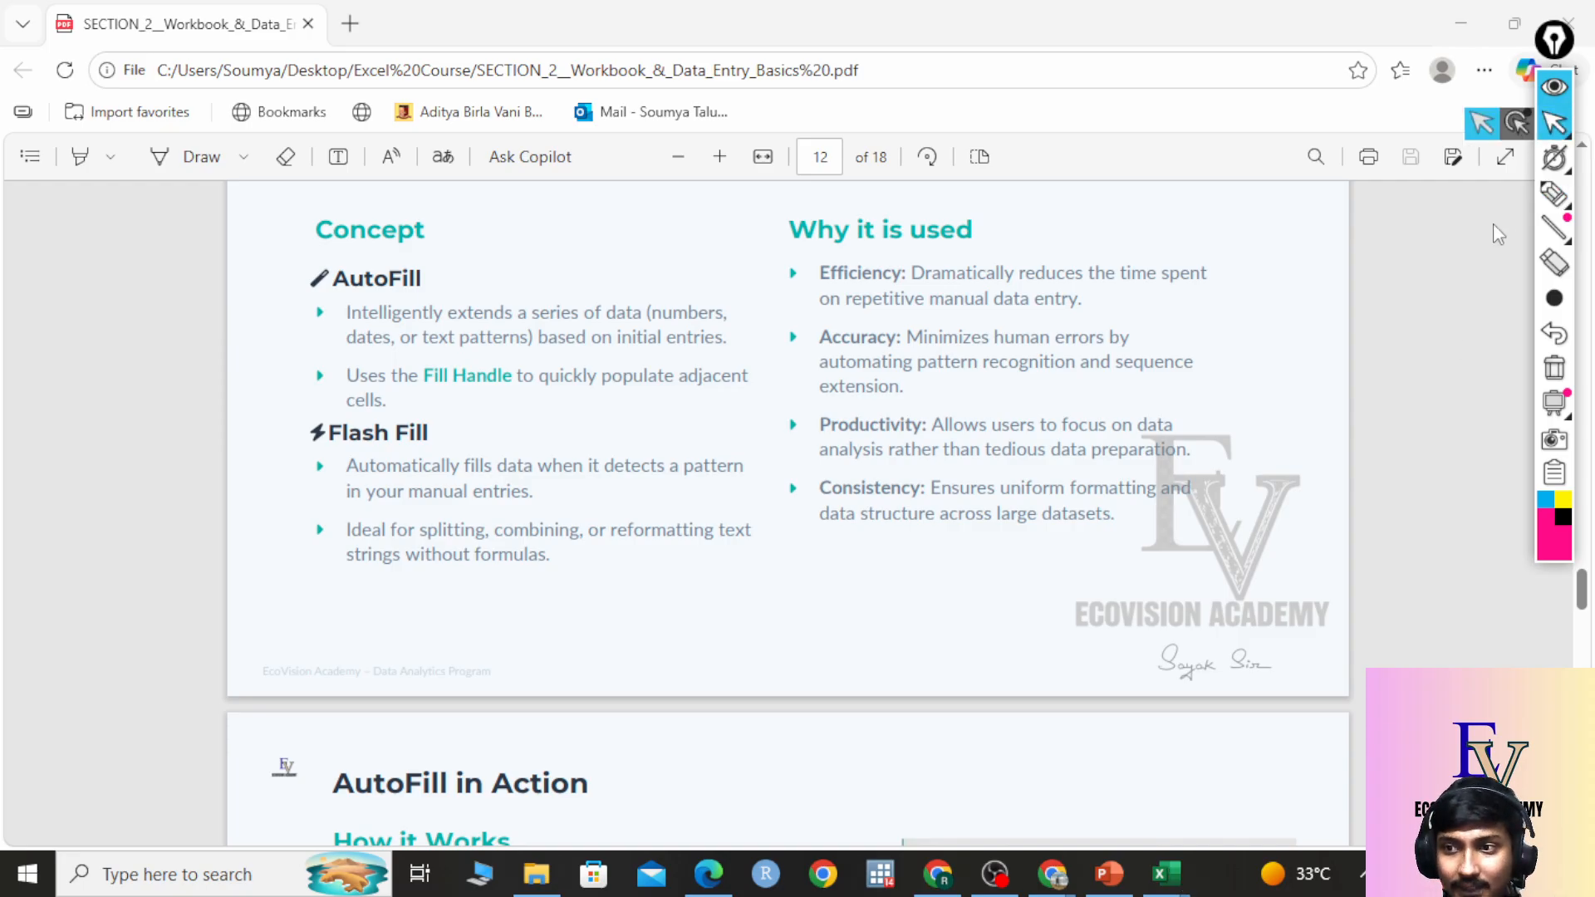
left_click(1163, 870)
left_click(1221, 783)
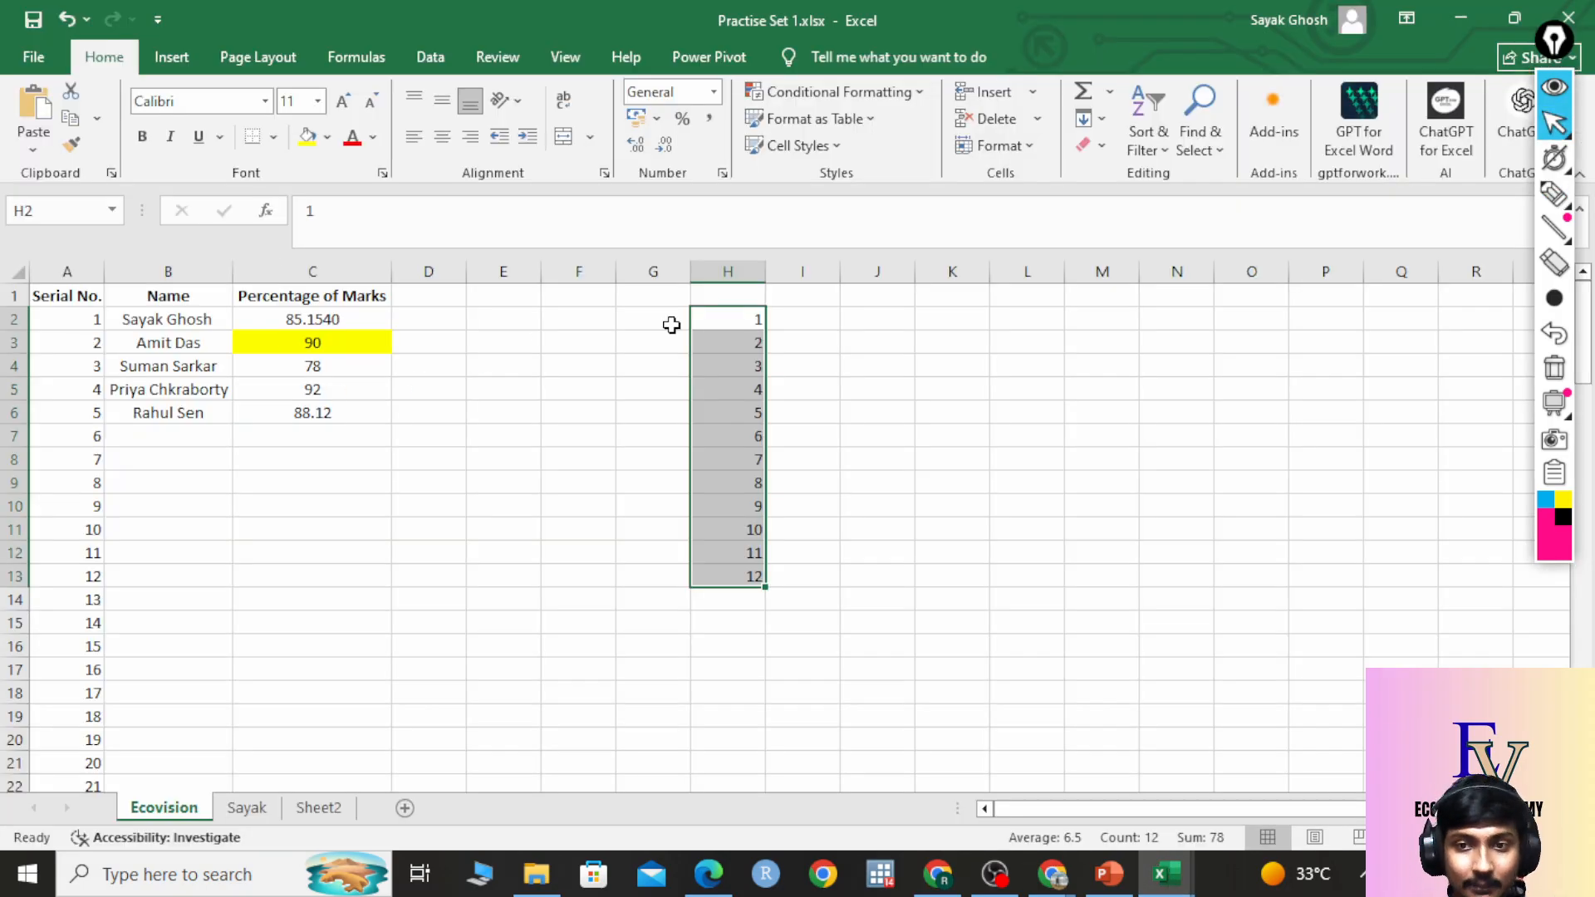
Clear the 1–12 series from H2:H13 and start selecting the serial numbers in column A.
left_click_drag(737, 318, 748, 576)
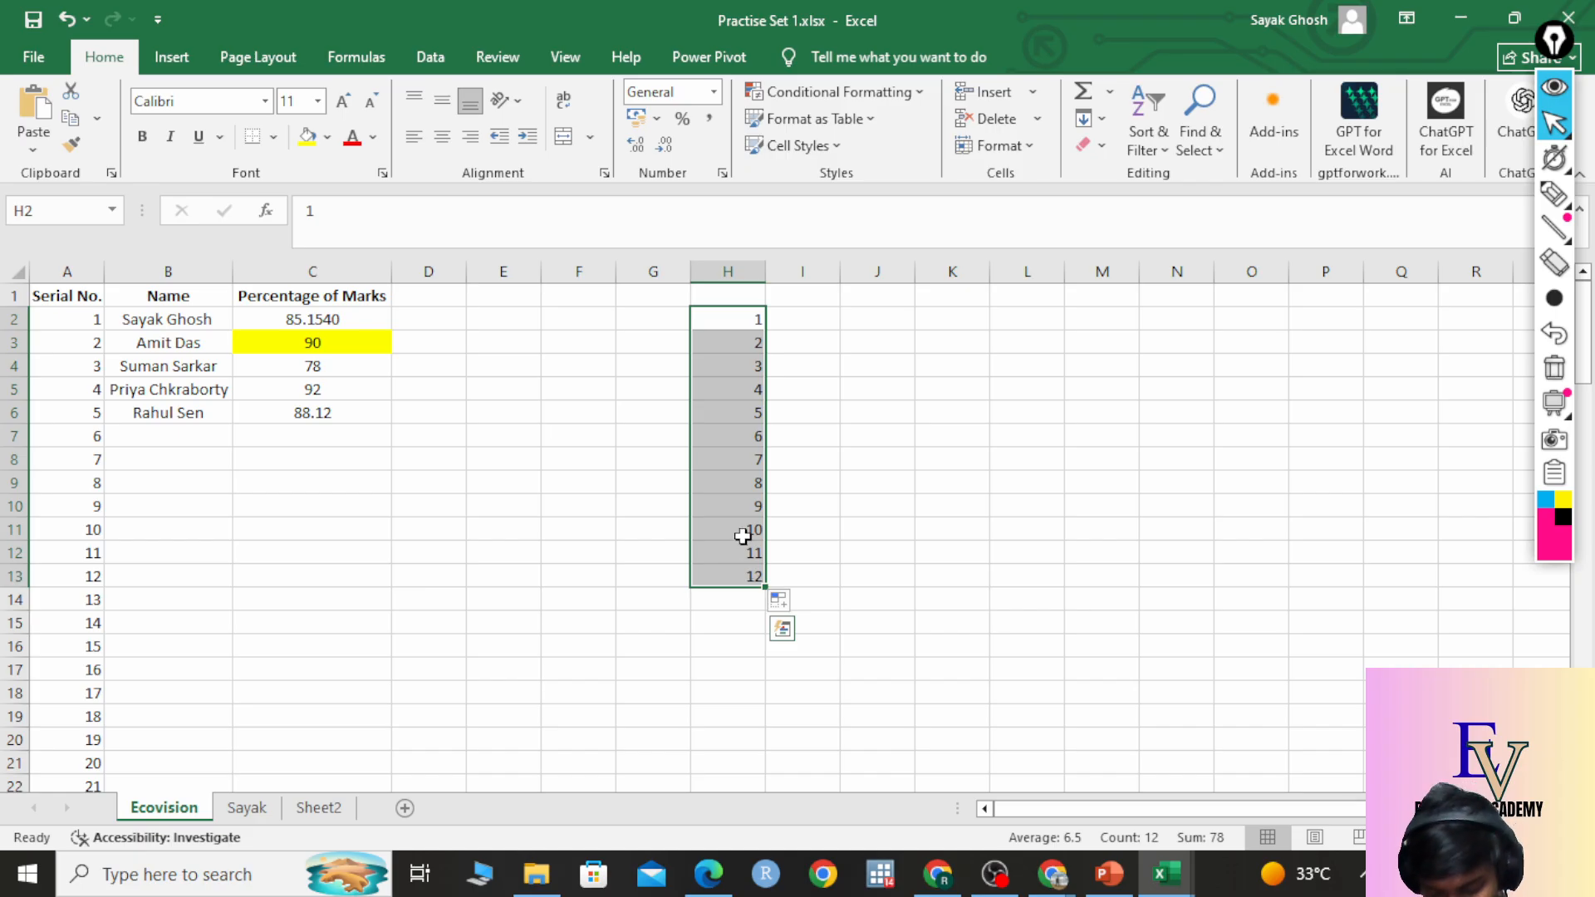
key("Delete")
left_click_drag(88, 319, 82, 736)
scroll(213, 484, "up", 14)
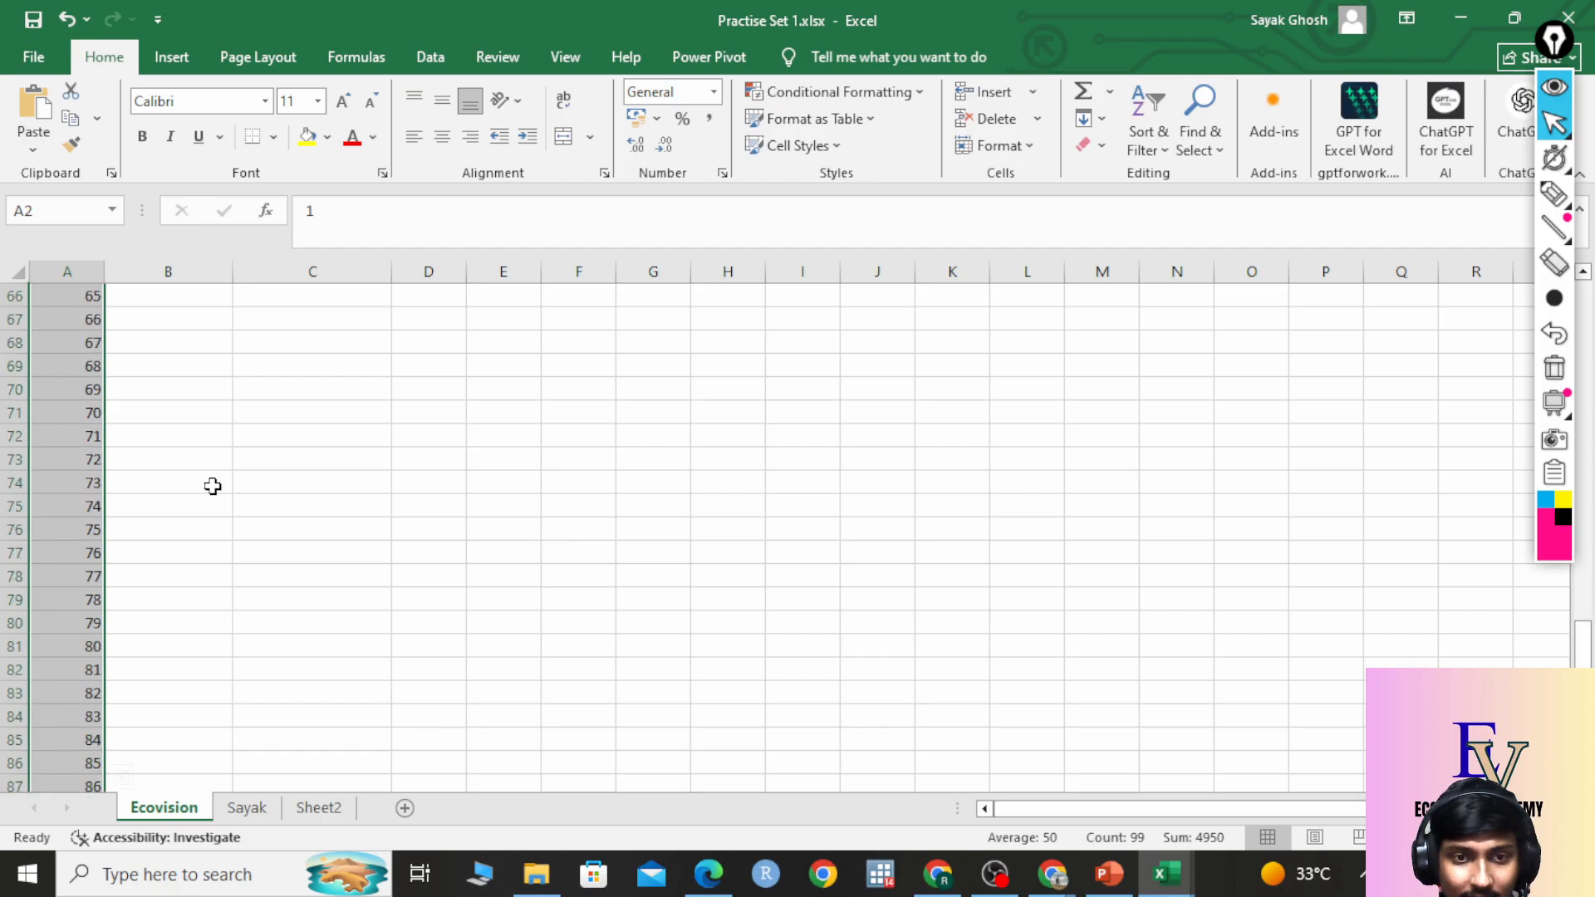
scroll(174, 438, "up", 13)
Select serials 1–99 in A2:A100 from A2 with Ctrl+Shift+Down, then undo the last change.
left_click(81, 320)
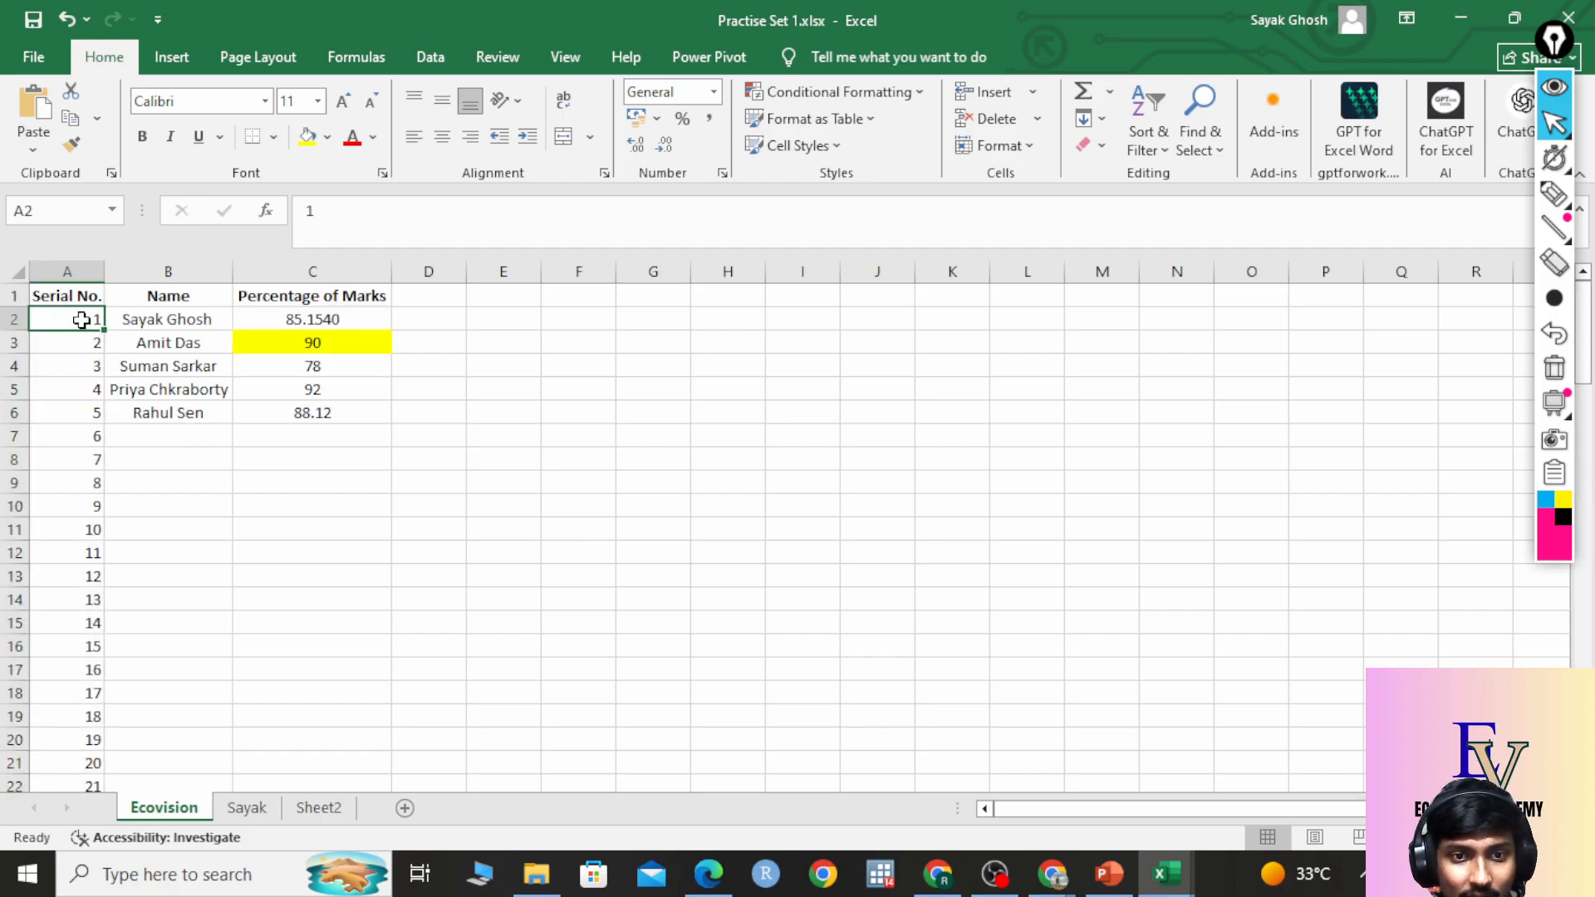
left_click_drag(81, 320, 67, 737)
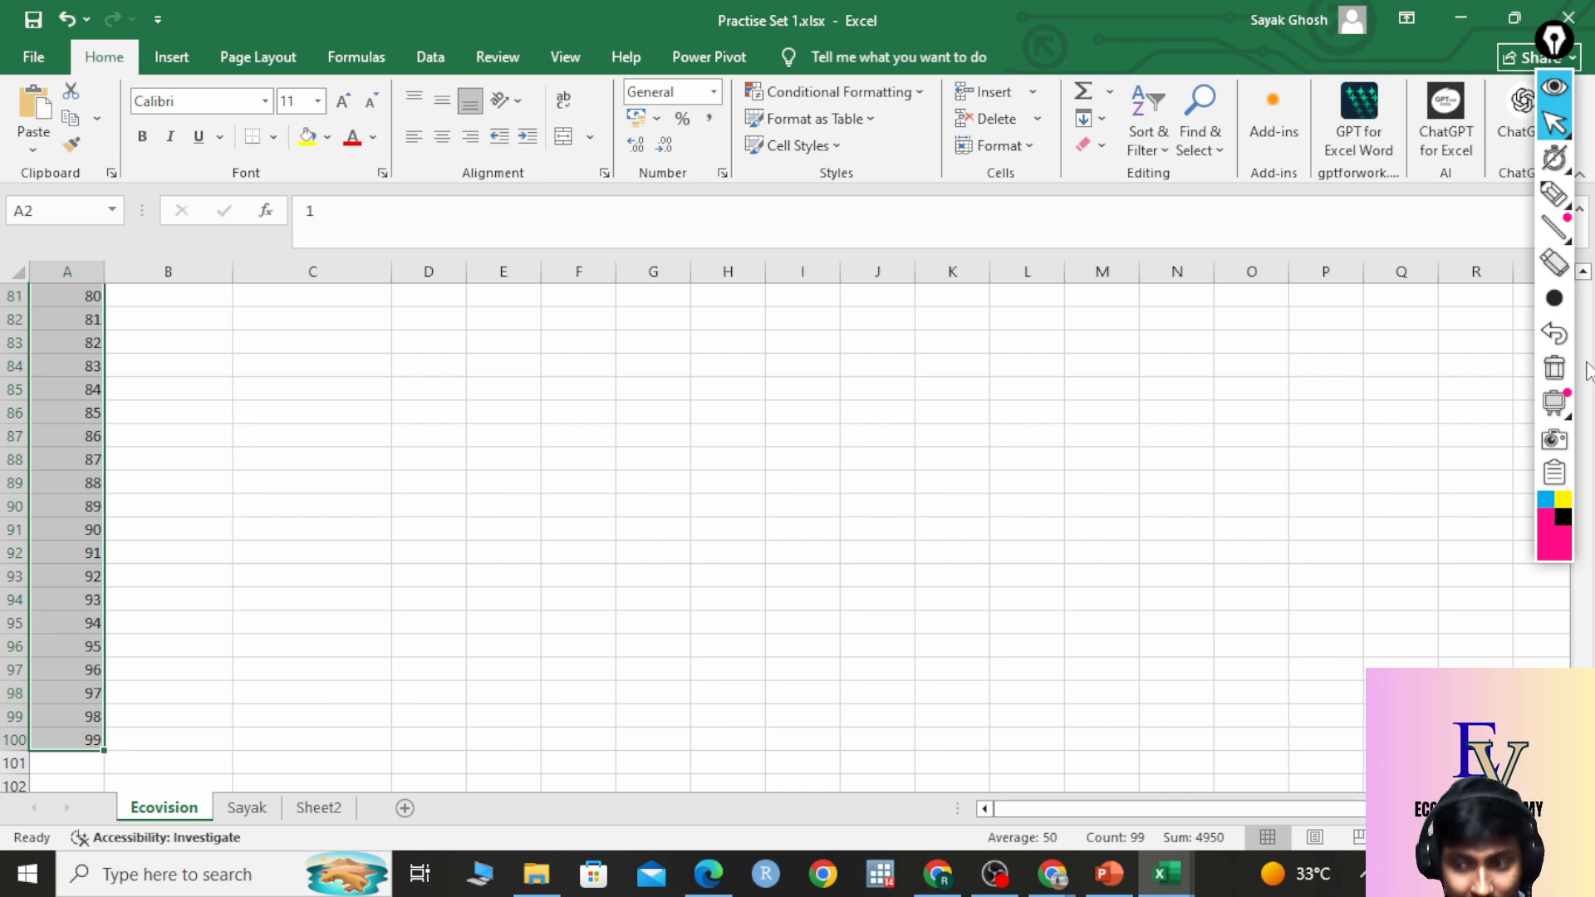
left_click_drag(1584, 653, 1581, 257)
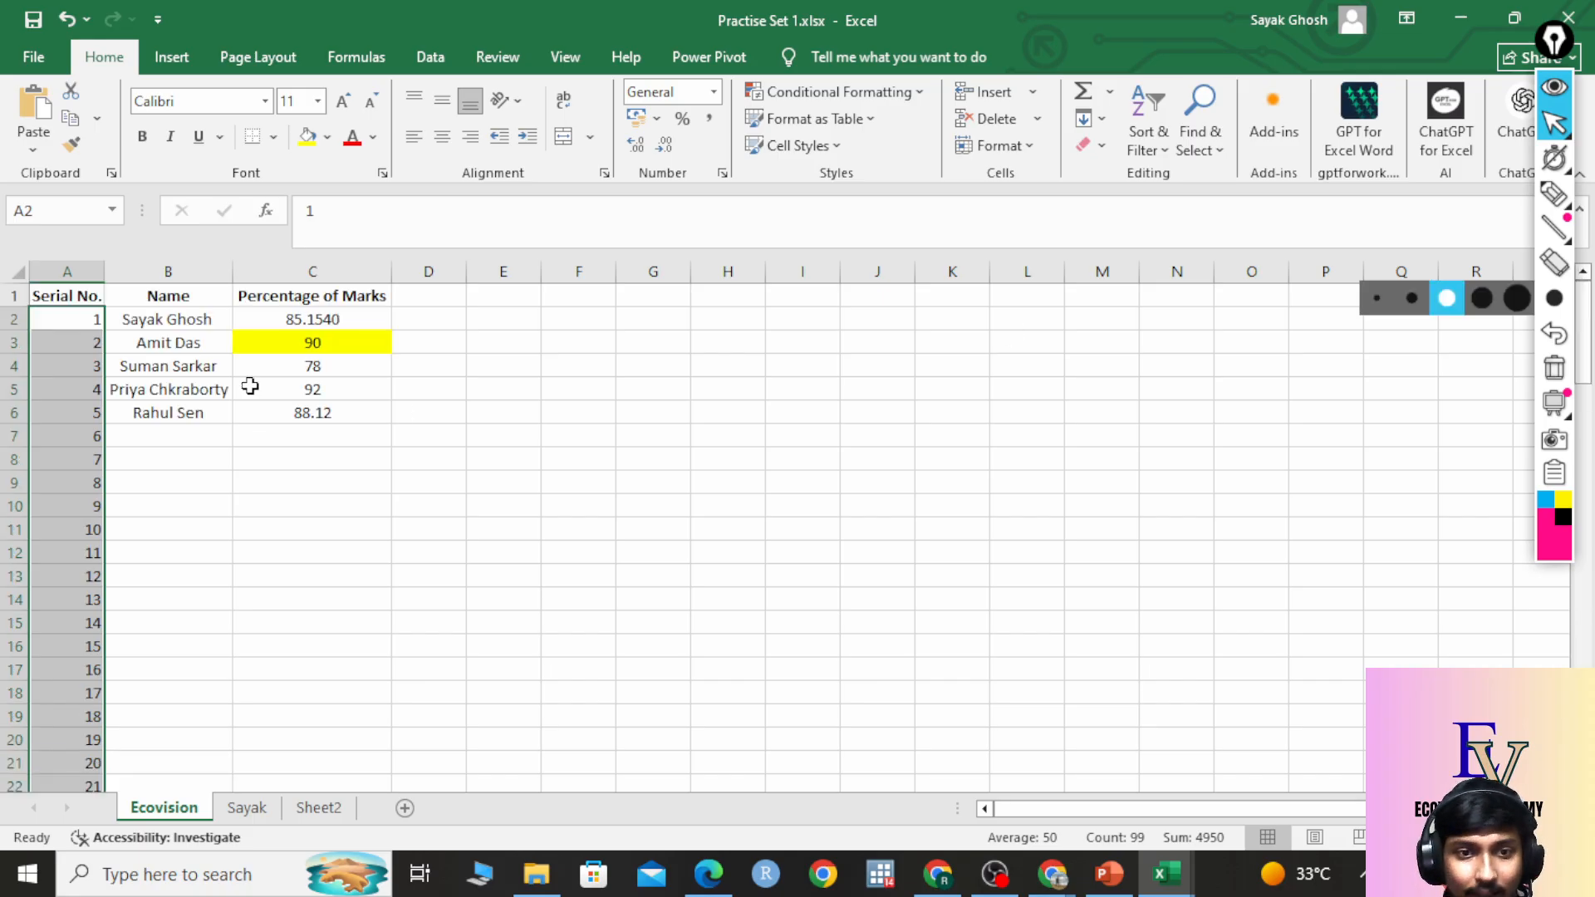
left_click(89, 320)
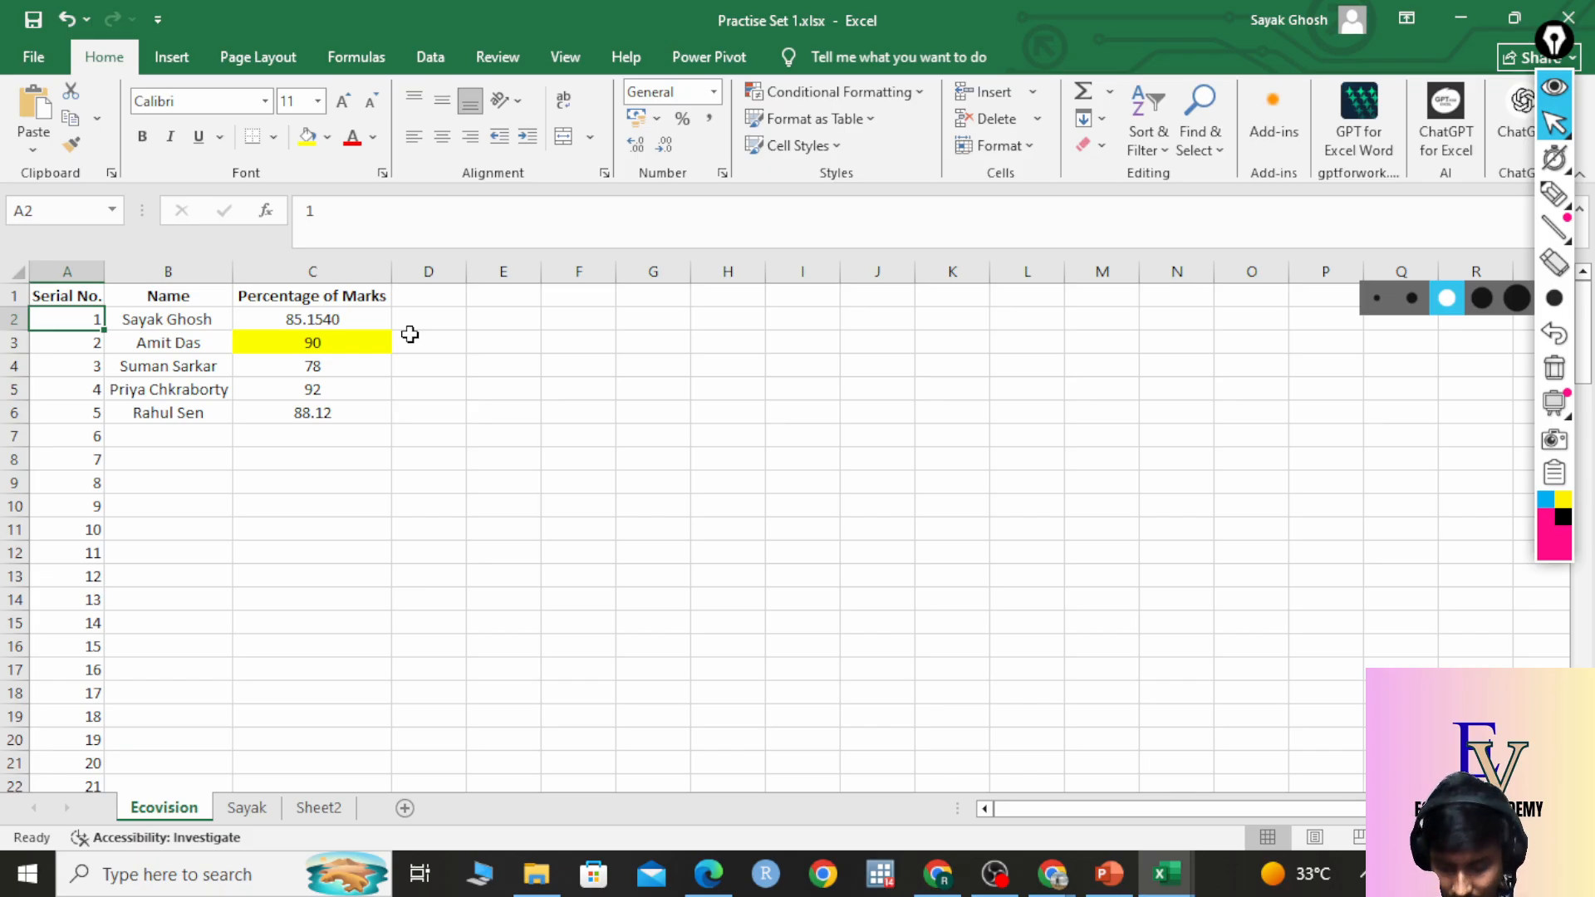
key("ctrl+shift+Down")
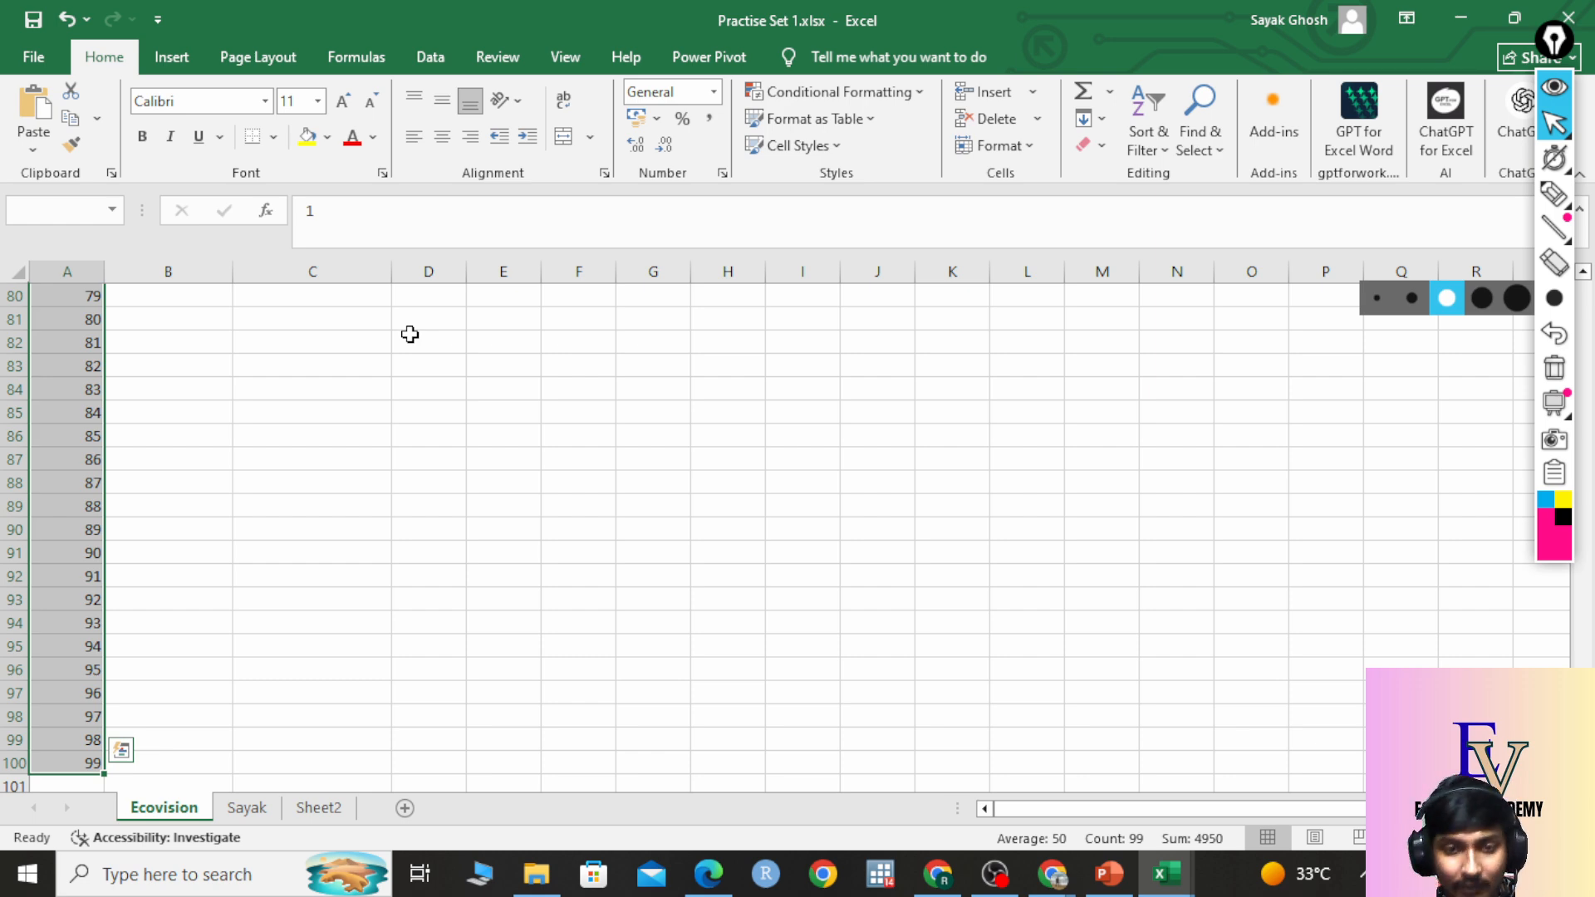
key("ctrl+z")
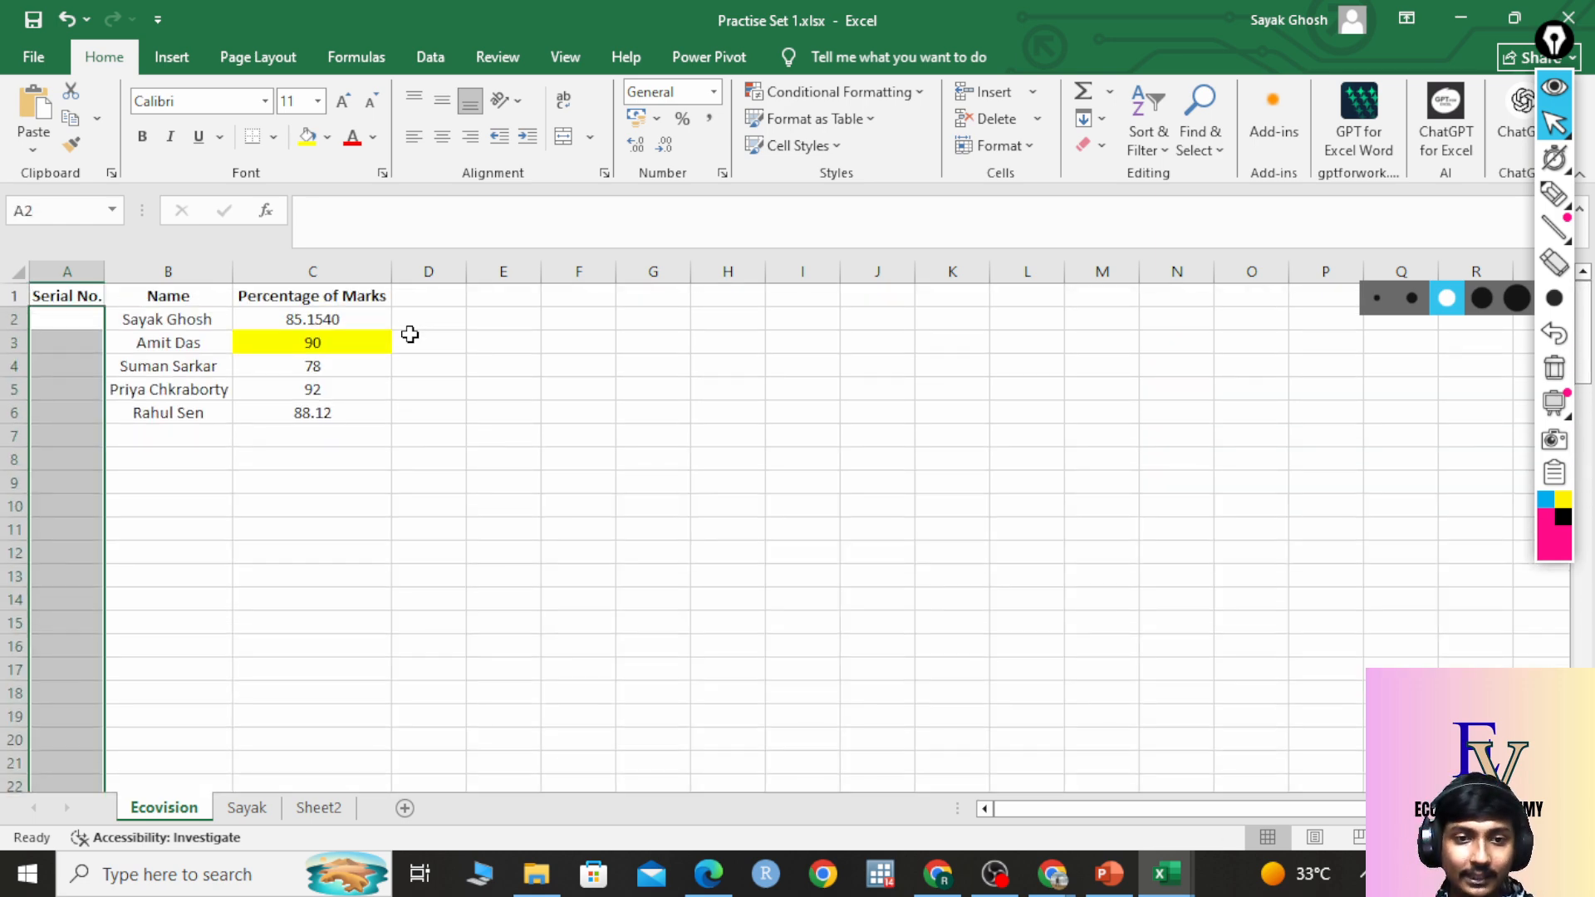
Enter 1 in A2 and fill the series down to A91, giving serials 1 to 90.
left_click(89, 324)
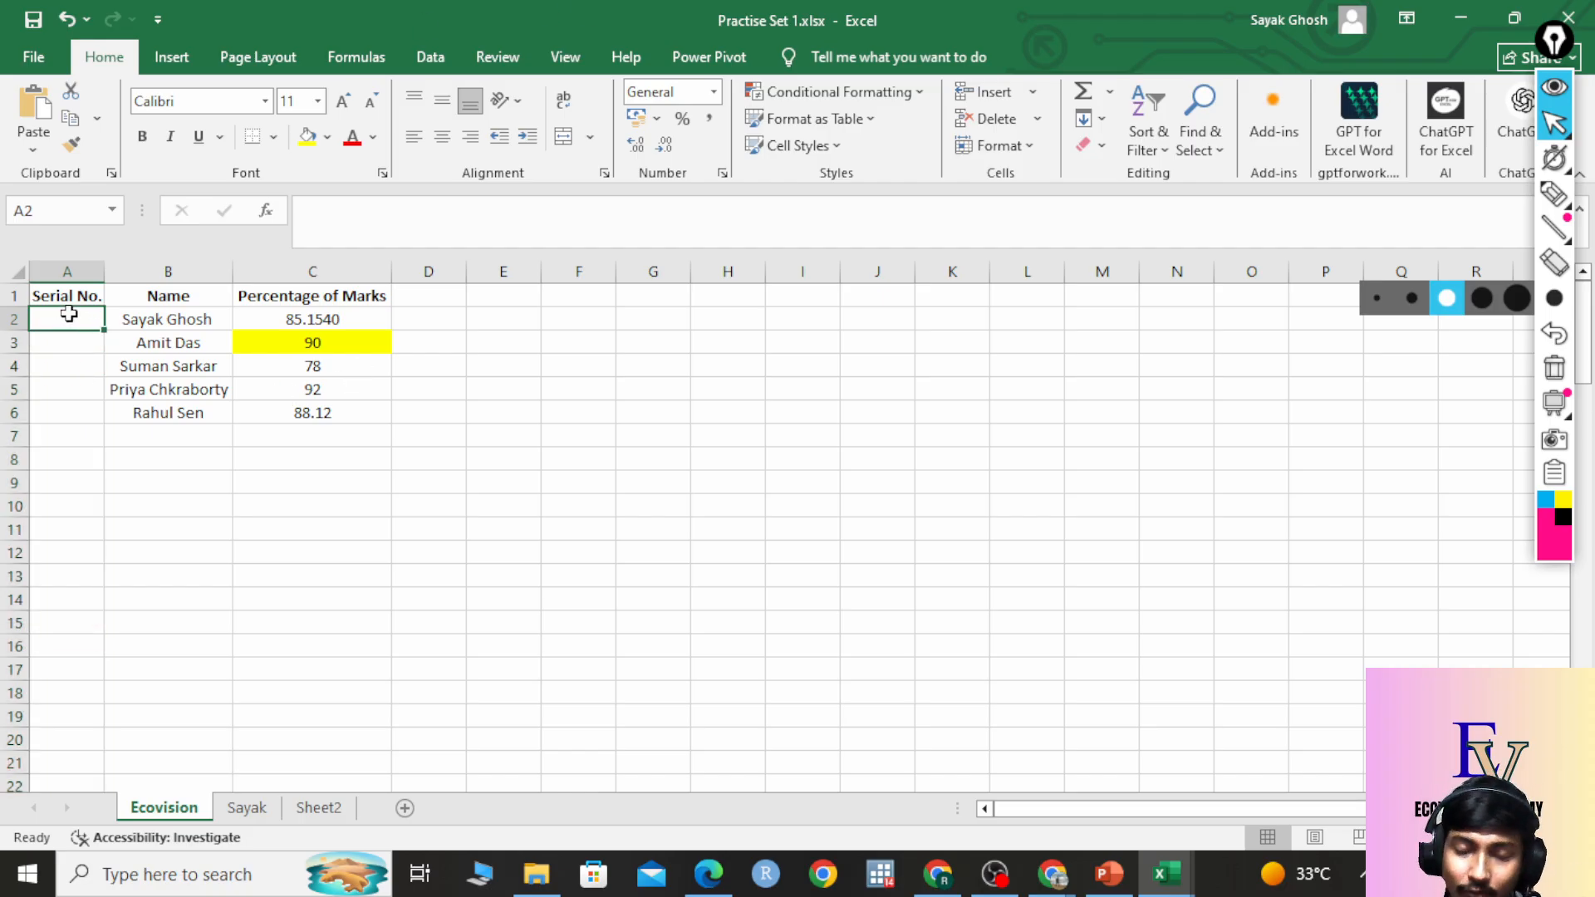
type("1")
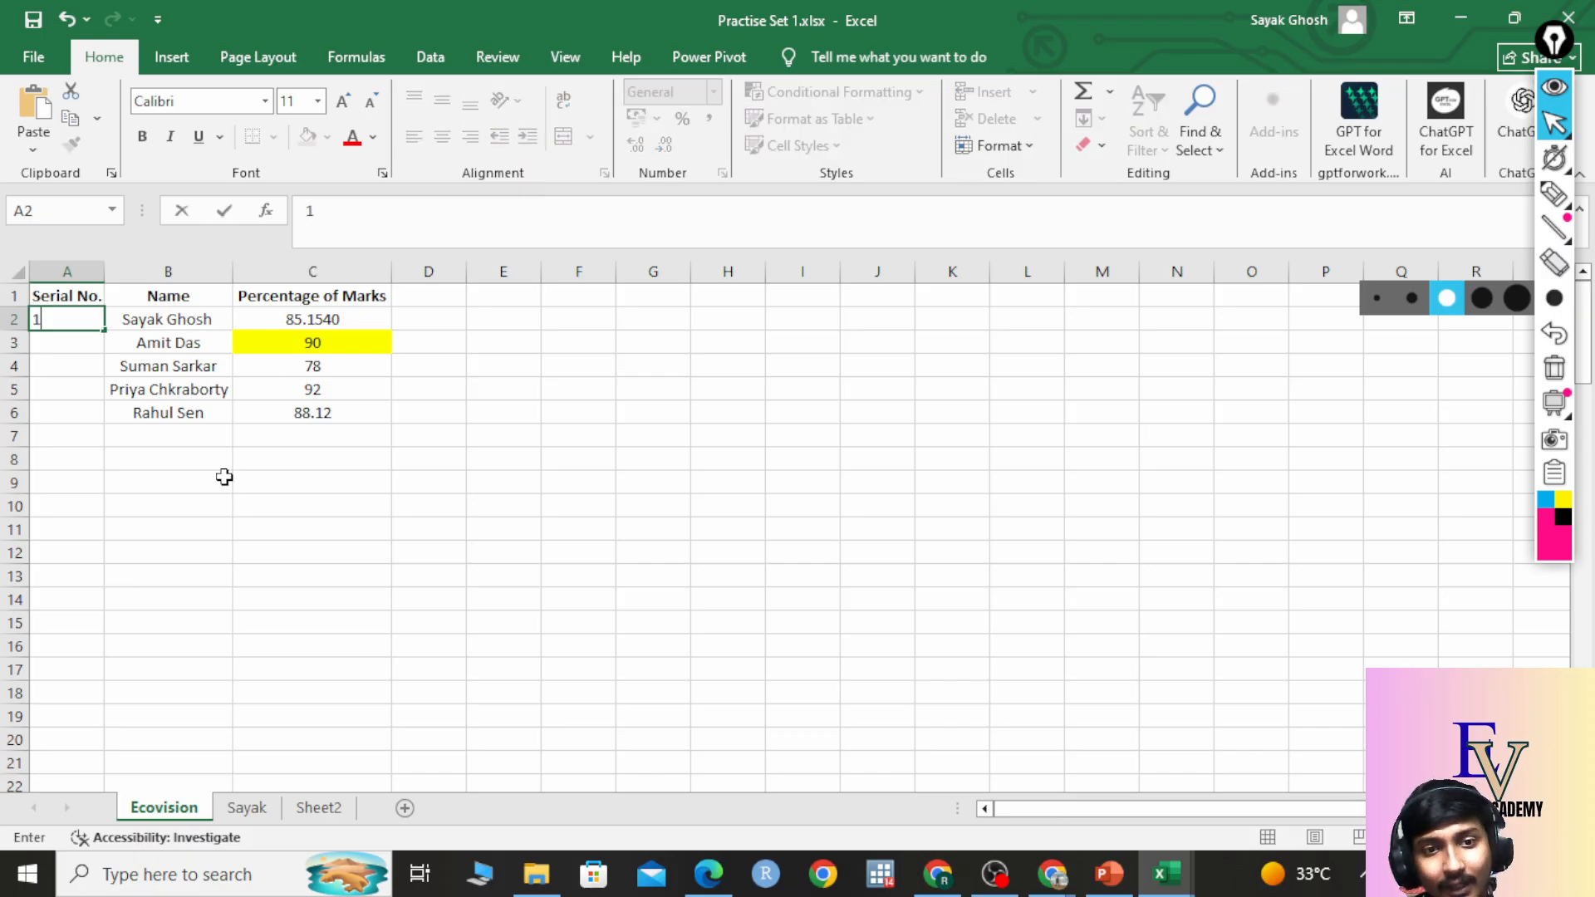
left_click(239, 536)
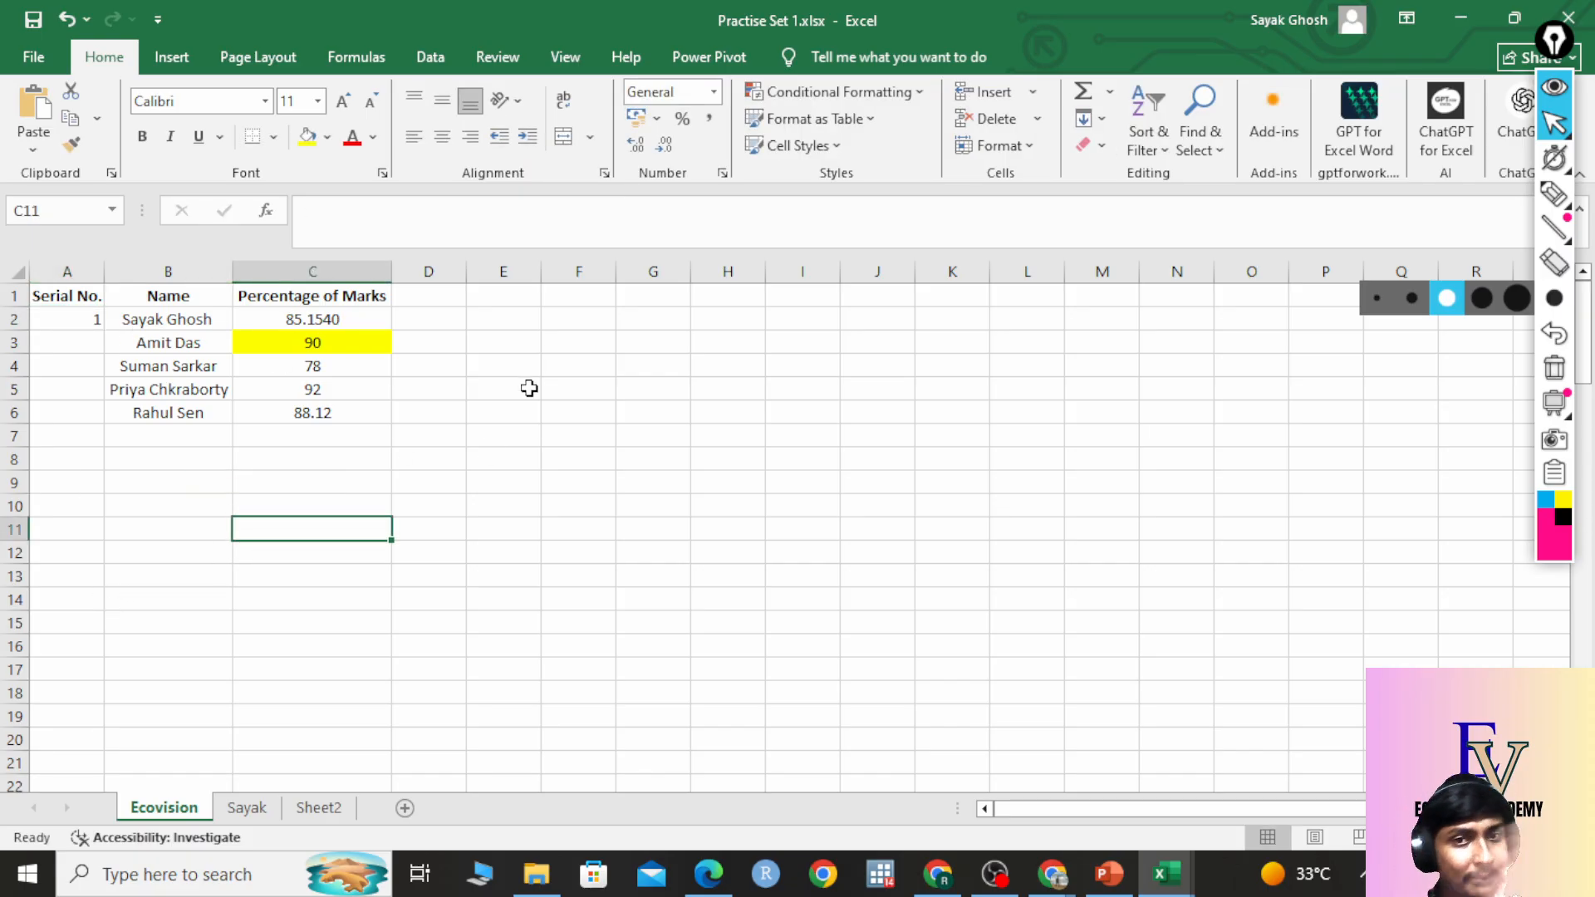
left_click(93, 323)
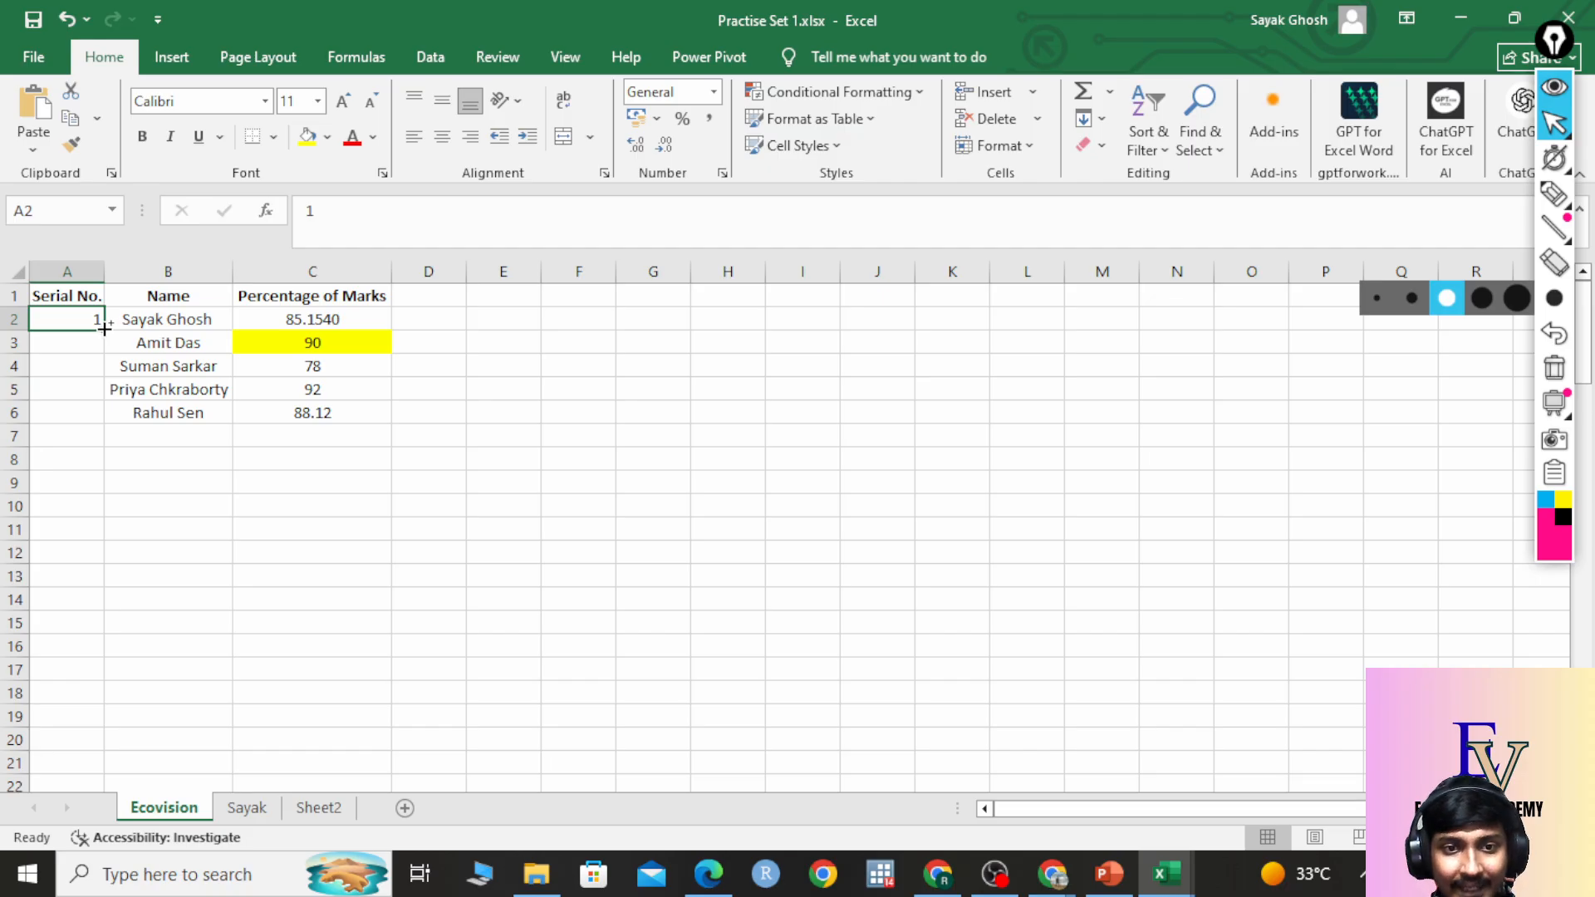
left_click_drag(103, 328, 71, 719)
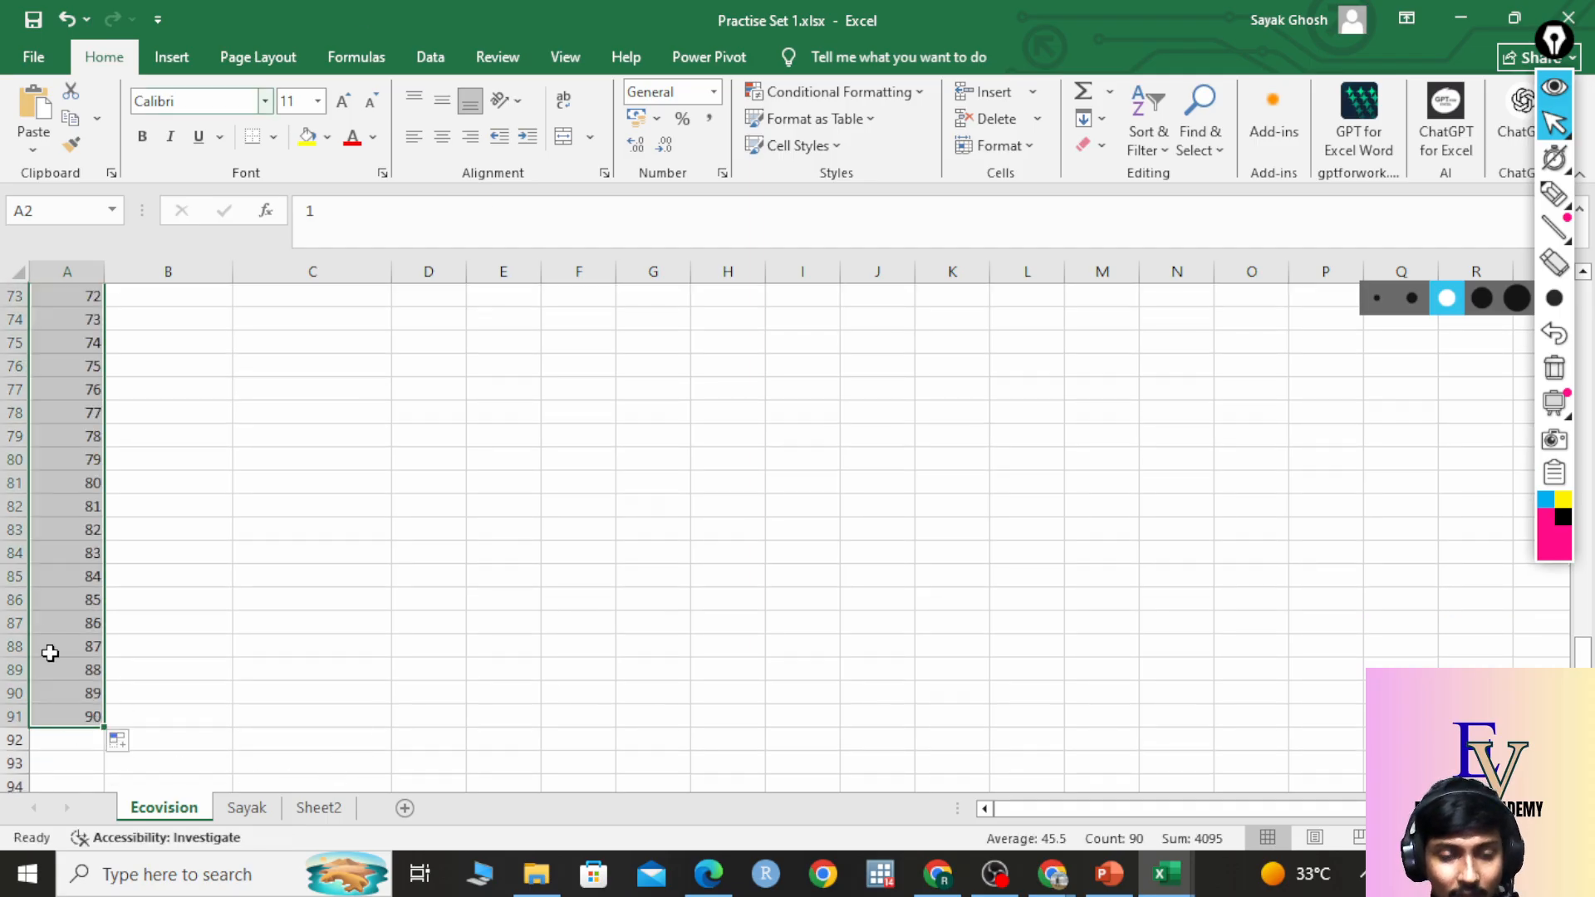
scroll(78, 599, "up", 20)
scroll(89, 528, "up", 4)
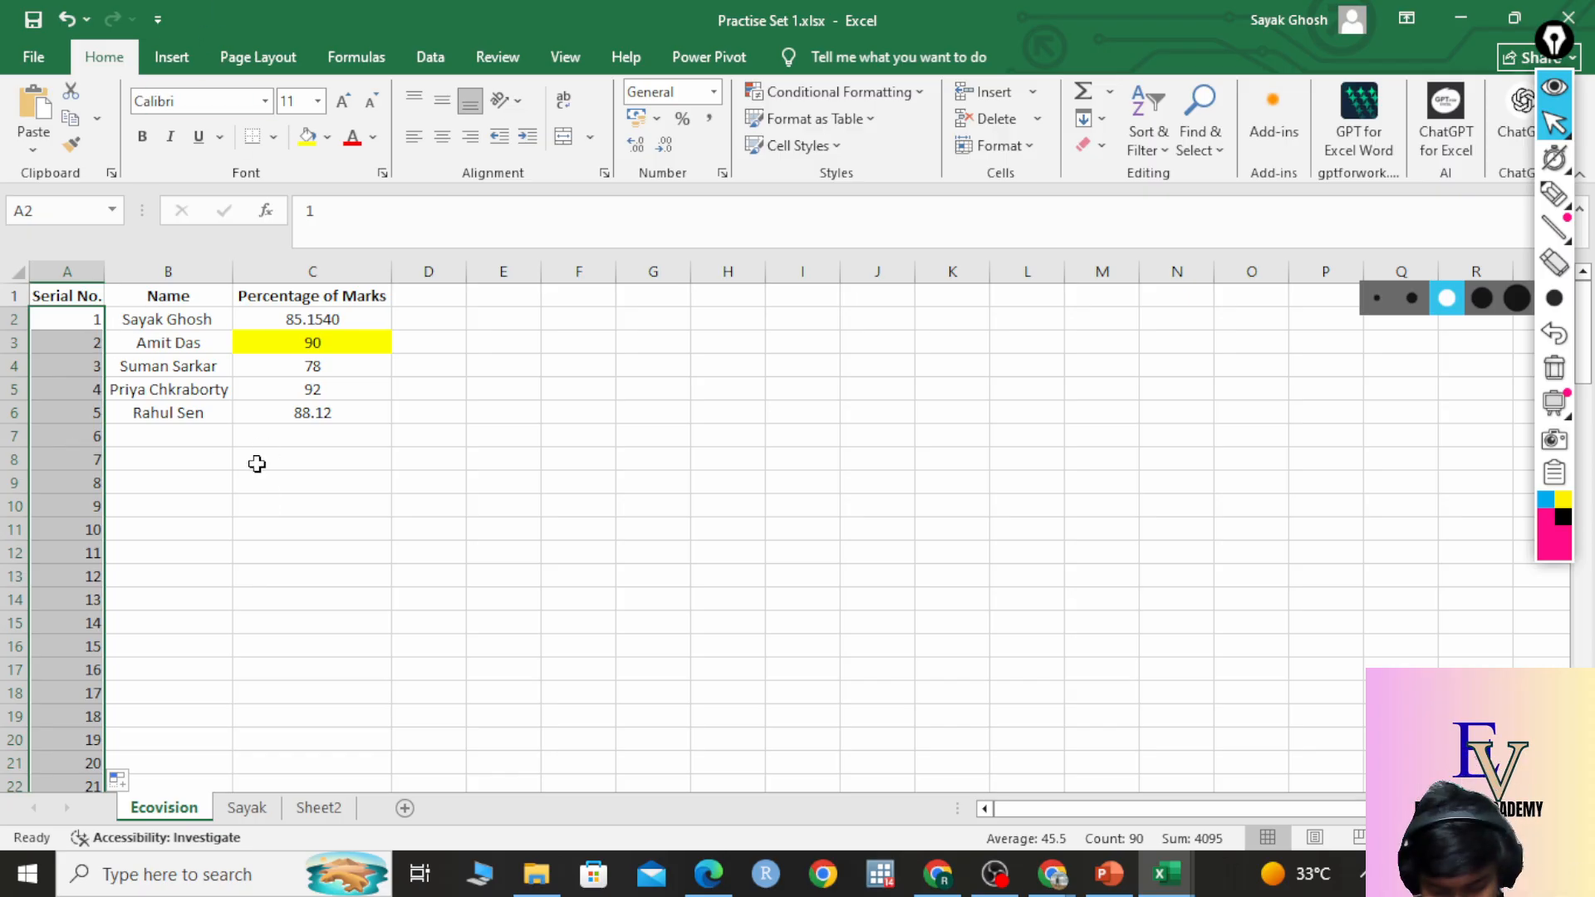
Undo that fill, refill Serial No. as 1 to 10 in A2:A11, and return to the AutoFill slide.
key("ctrl+z")
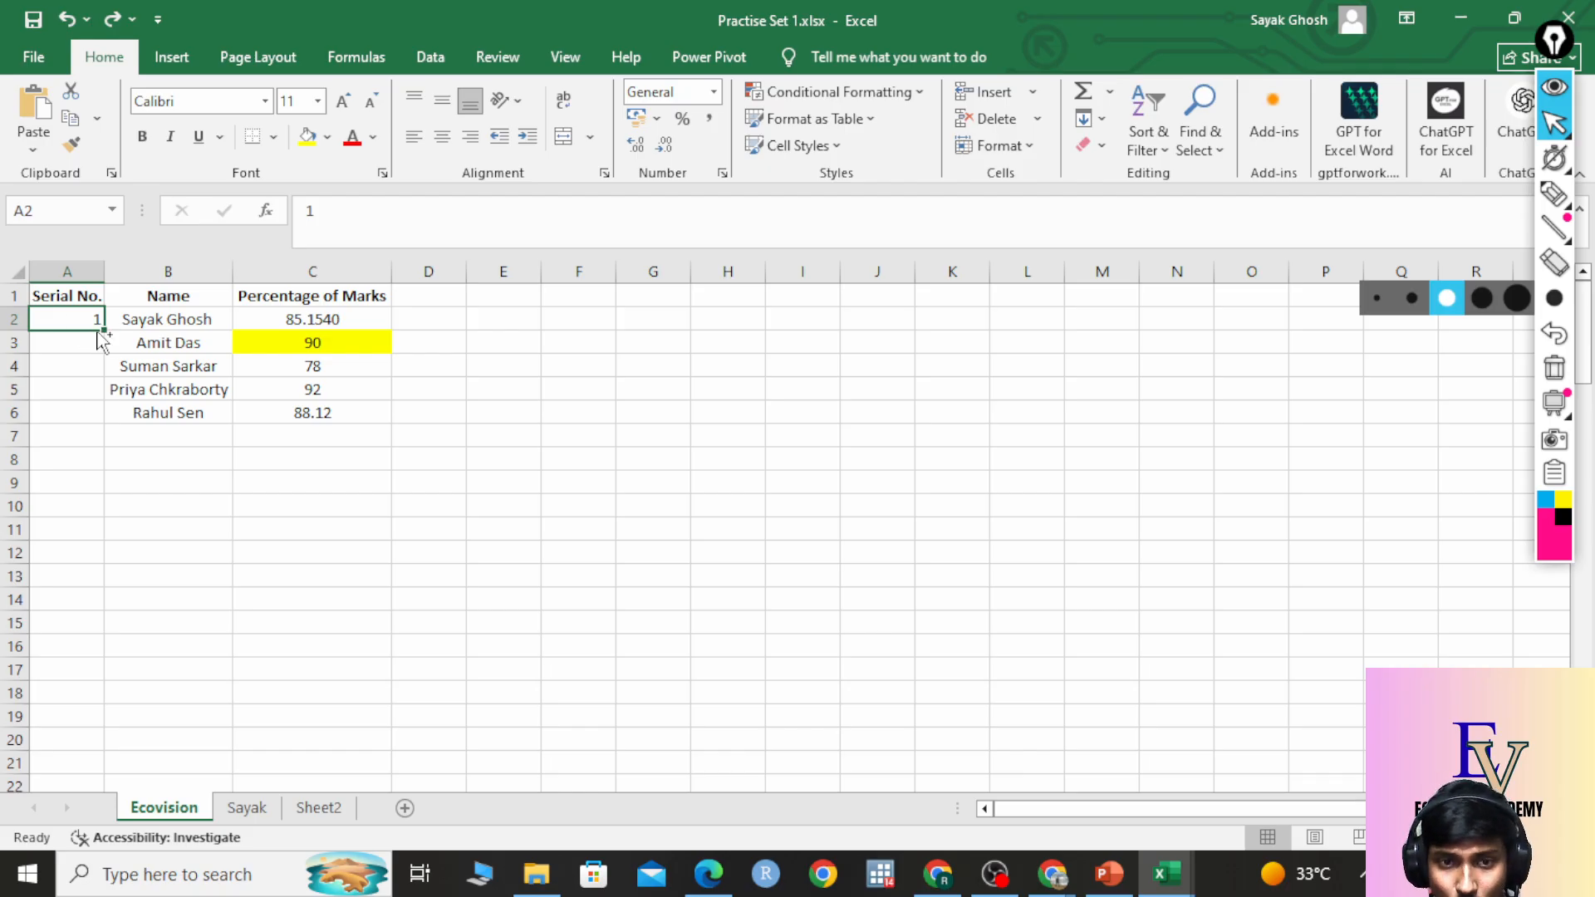
left_click_drag(104, 331, 68, 533)
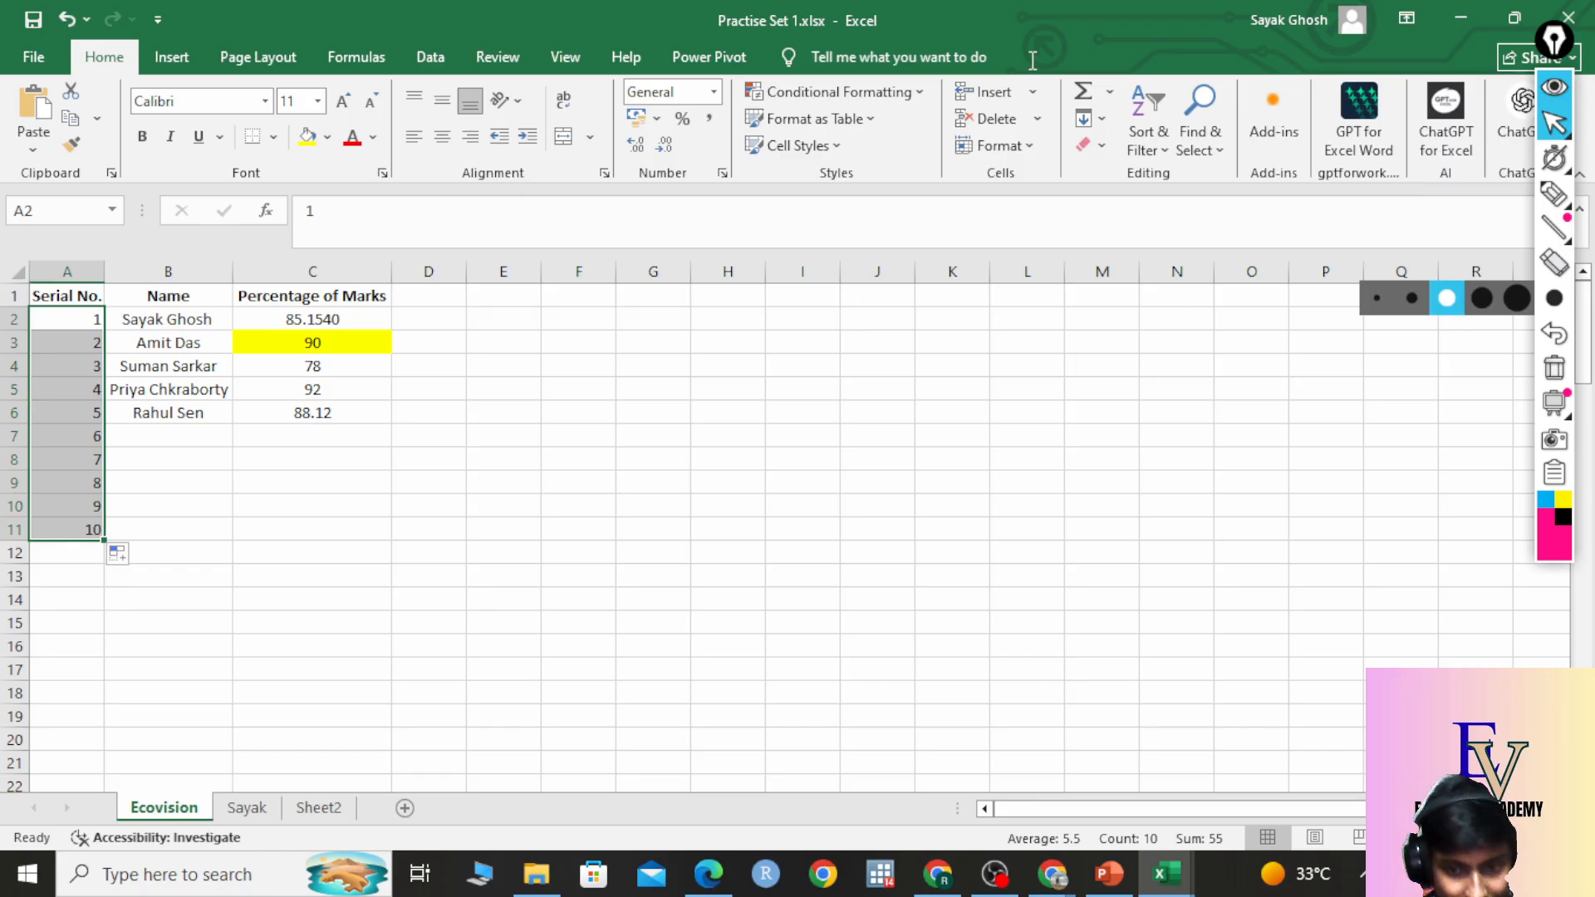
left_click(709, 873)
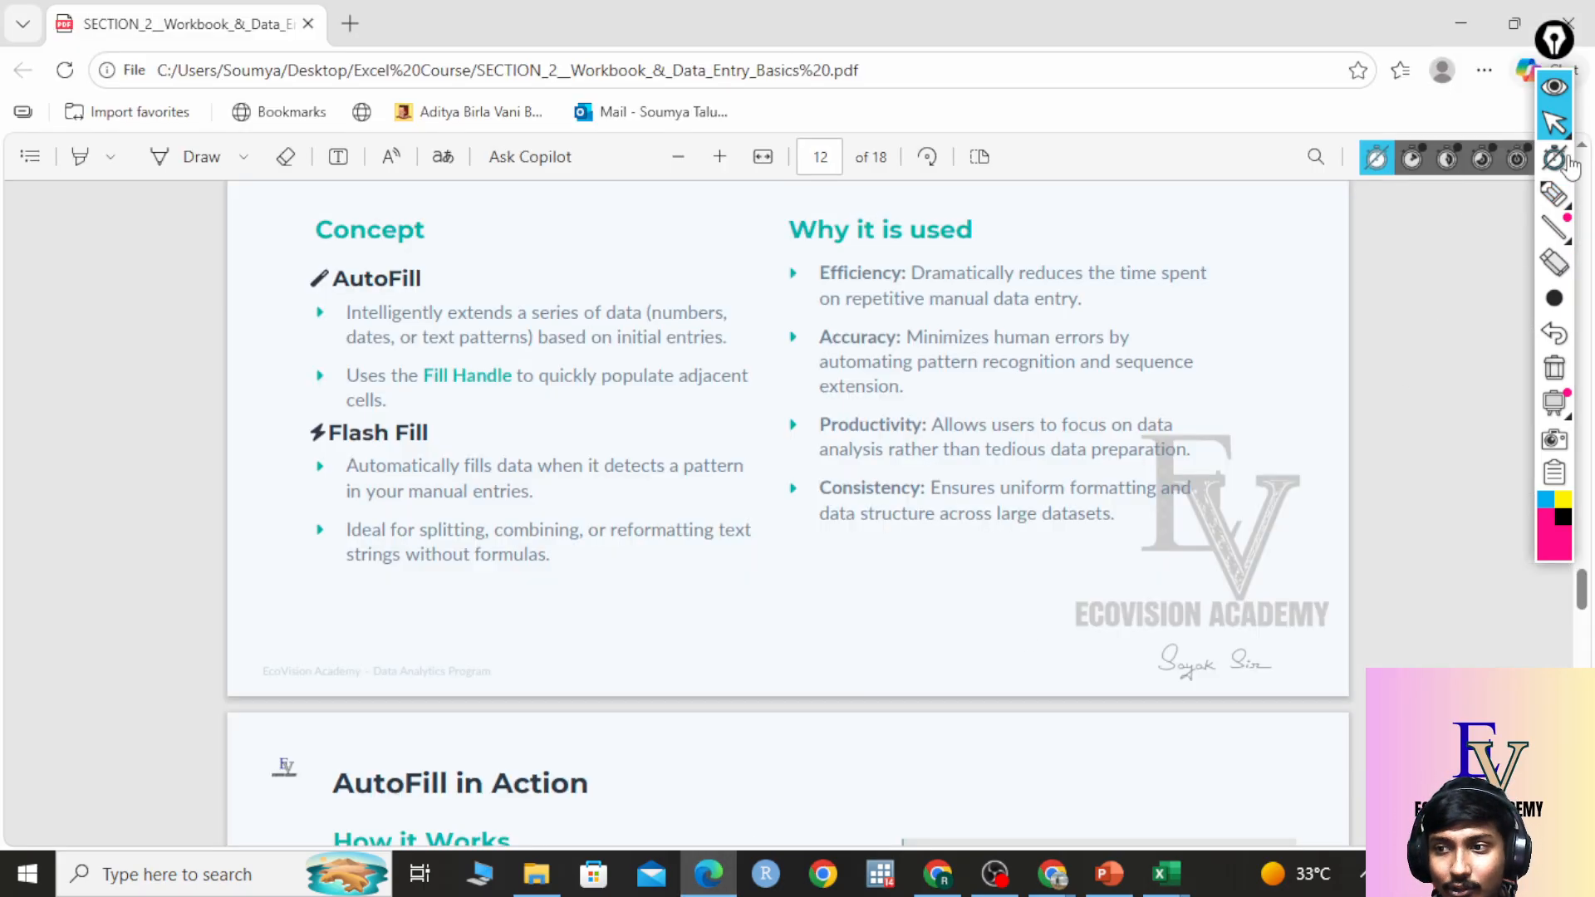
Circle the Flash Fill section on the slide with the pen, erase it, and return to Practise Set 1.
left_click(1554, 196)
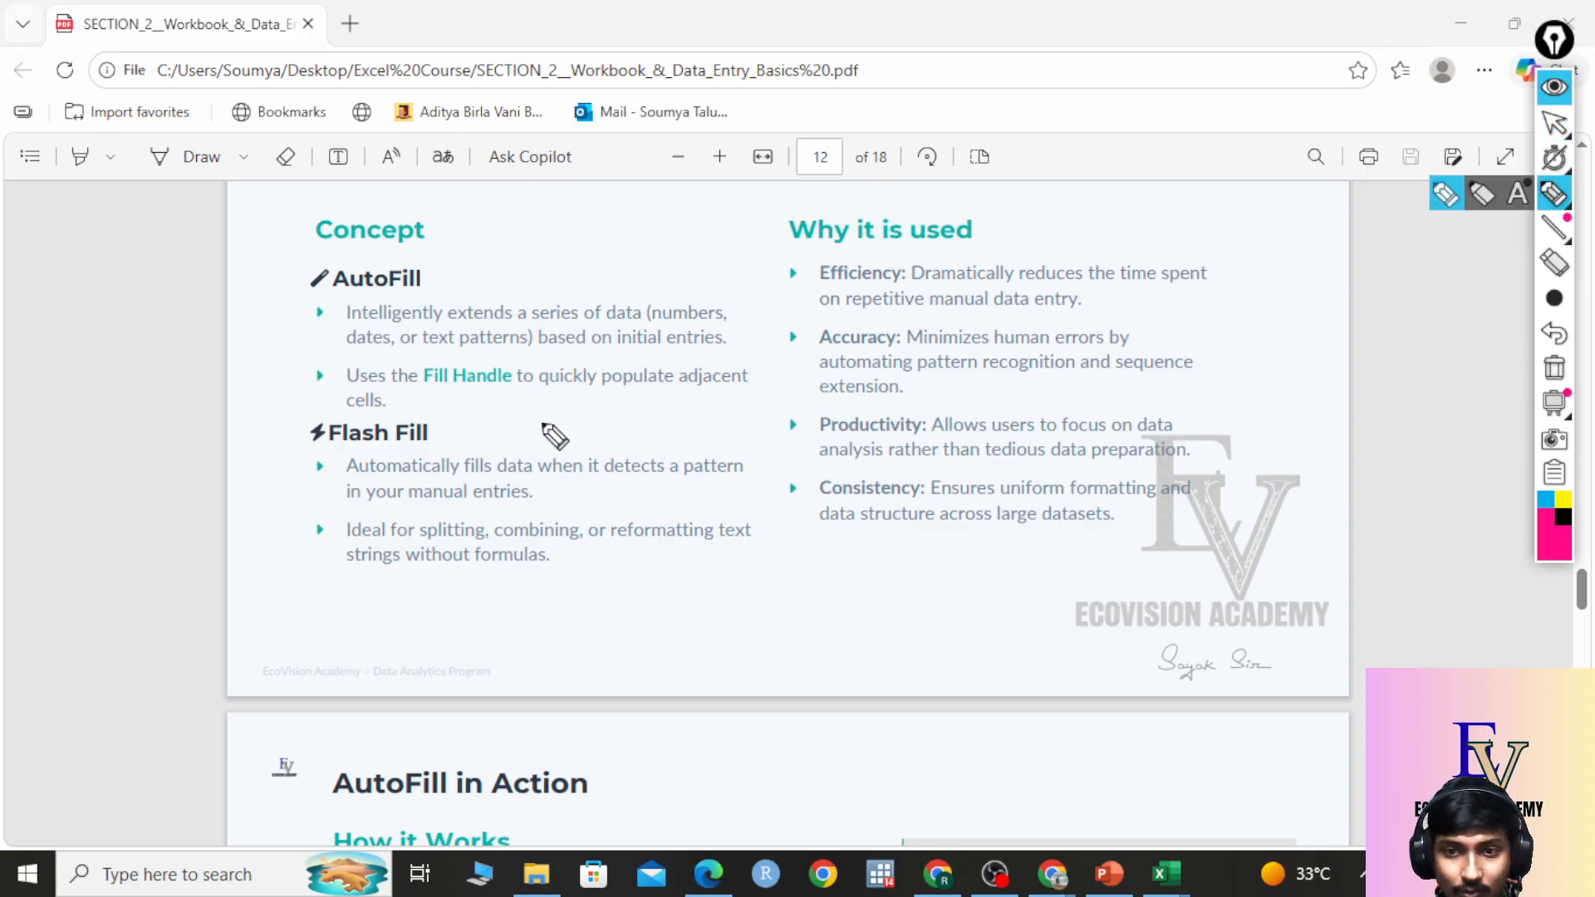
mouse_move(506, 428)
left_mouse_down()
mouse_move(251, 435)
mouse_move(371, 607)
mouse_move(800, 532)
mouse_move(448, 419)
left_mouse_up()
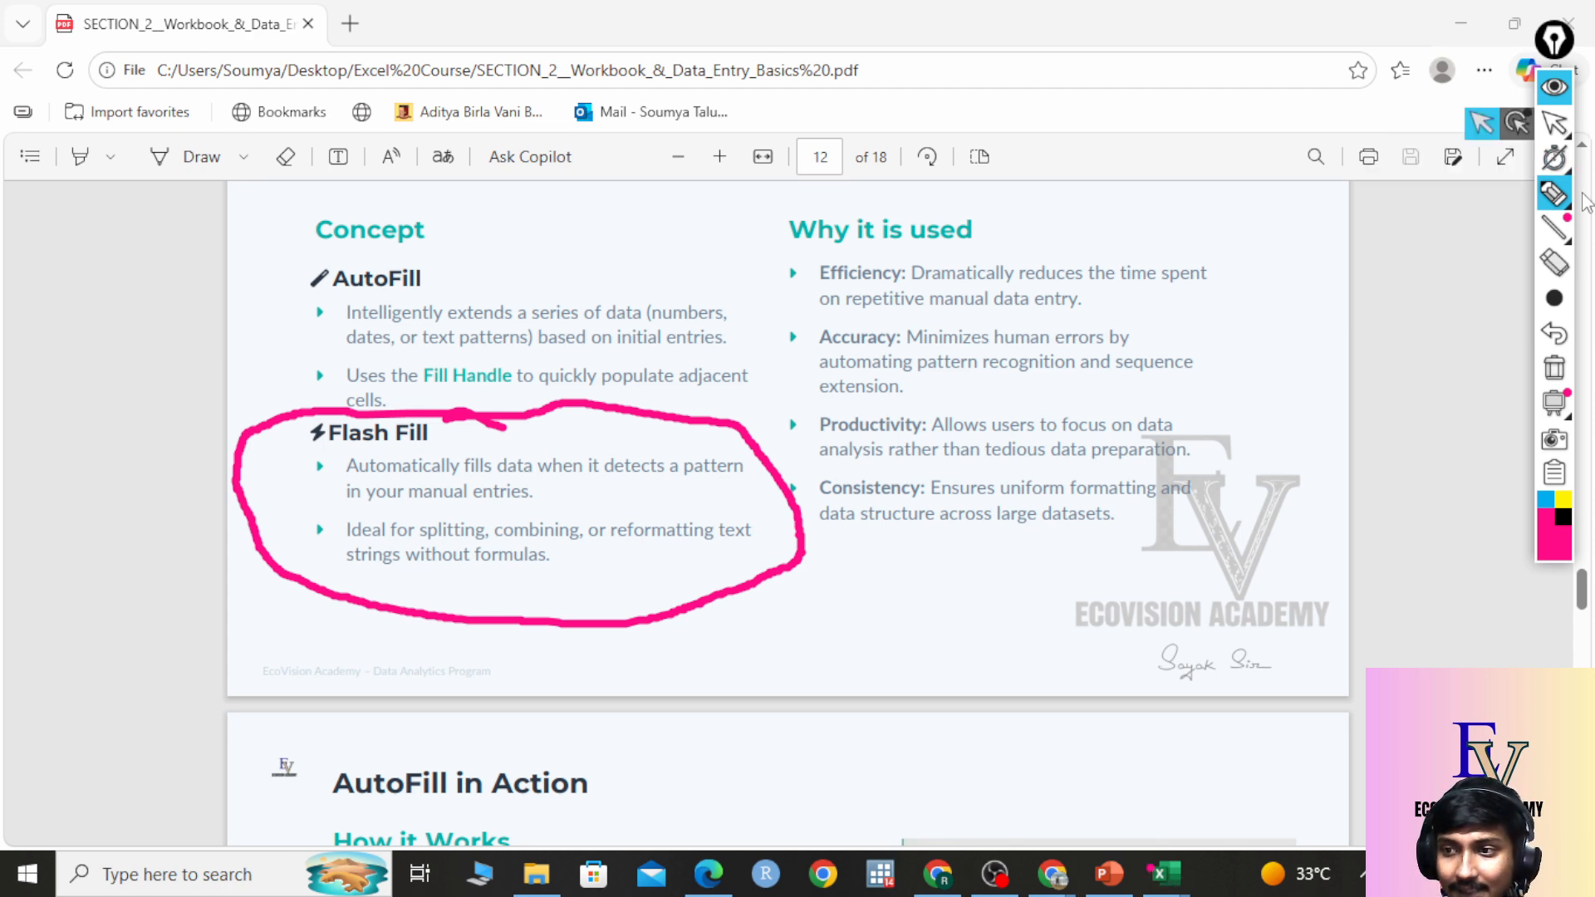
left_click(1555, 368)
left_click(1554, 123)
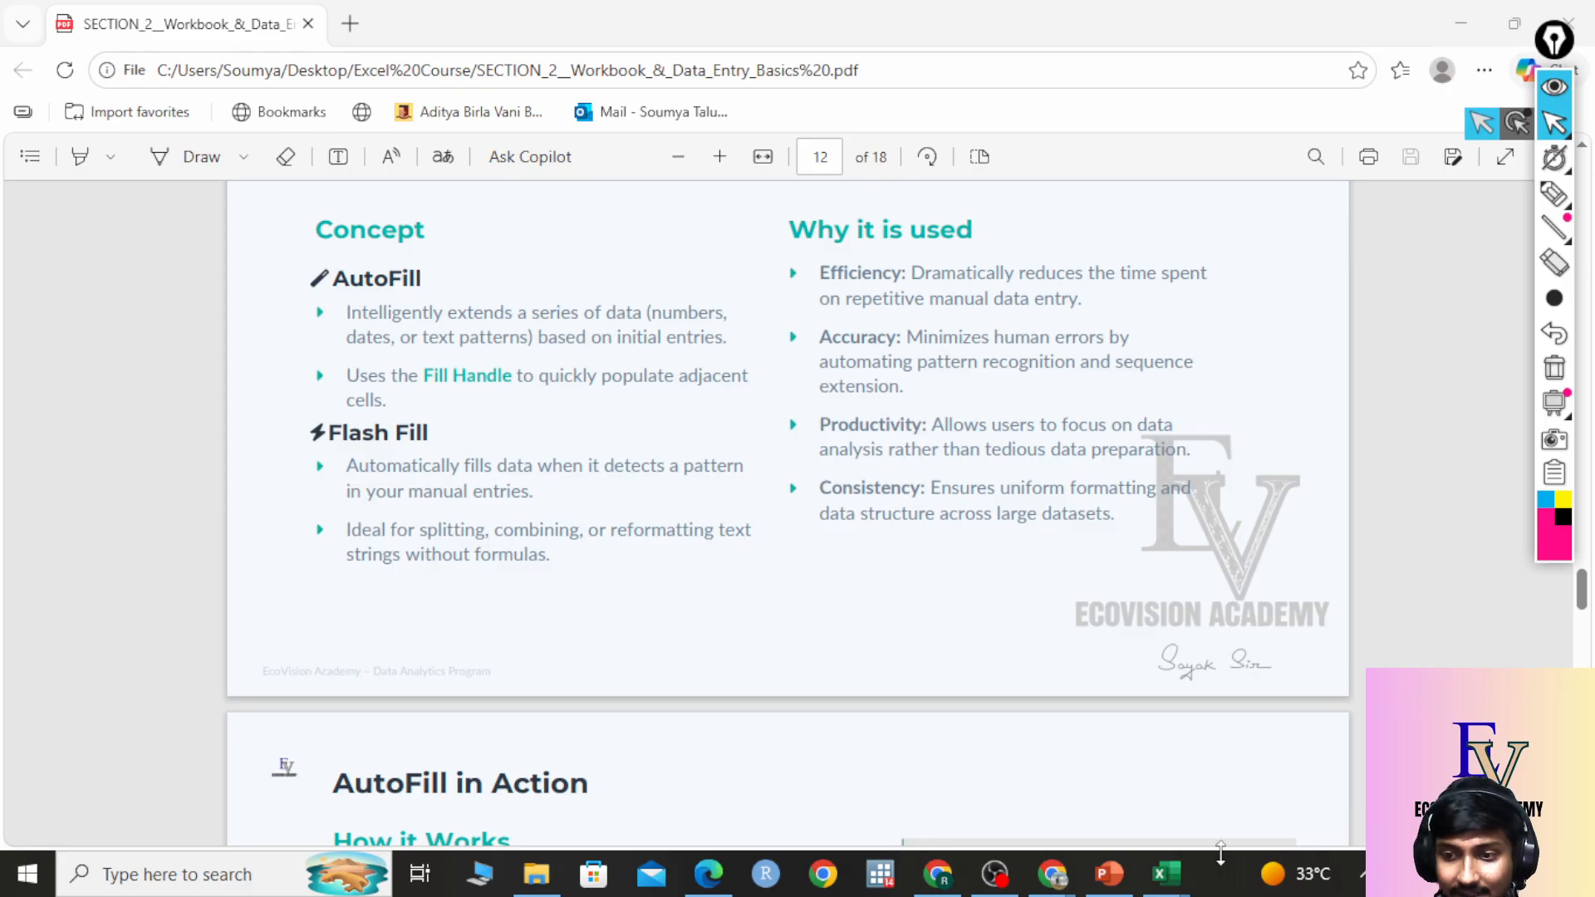
mouse_move(1166, 872)
left_click(1234, 769)
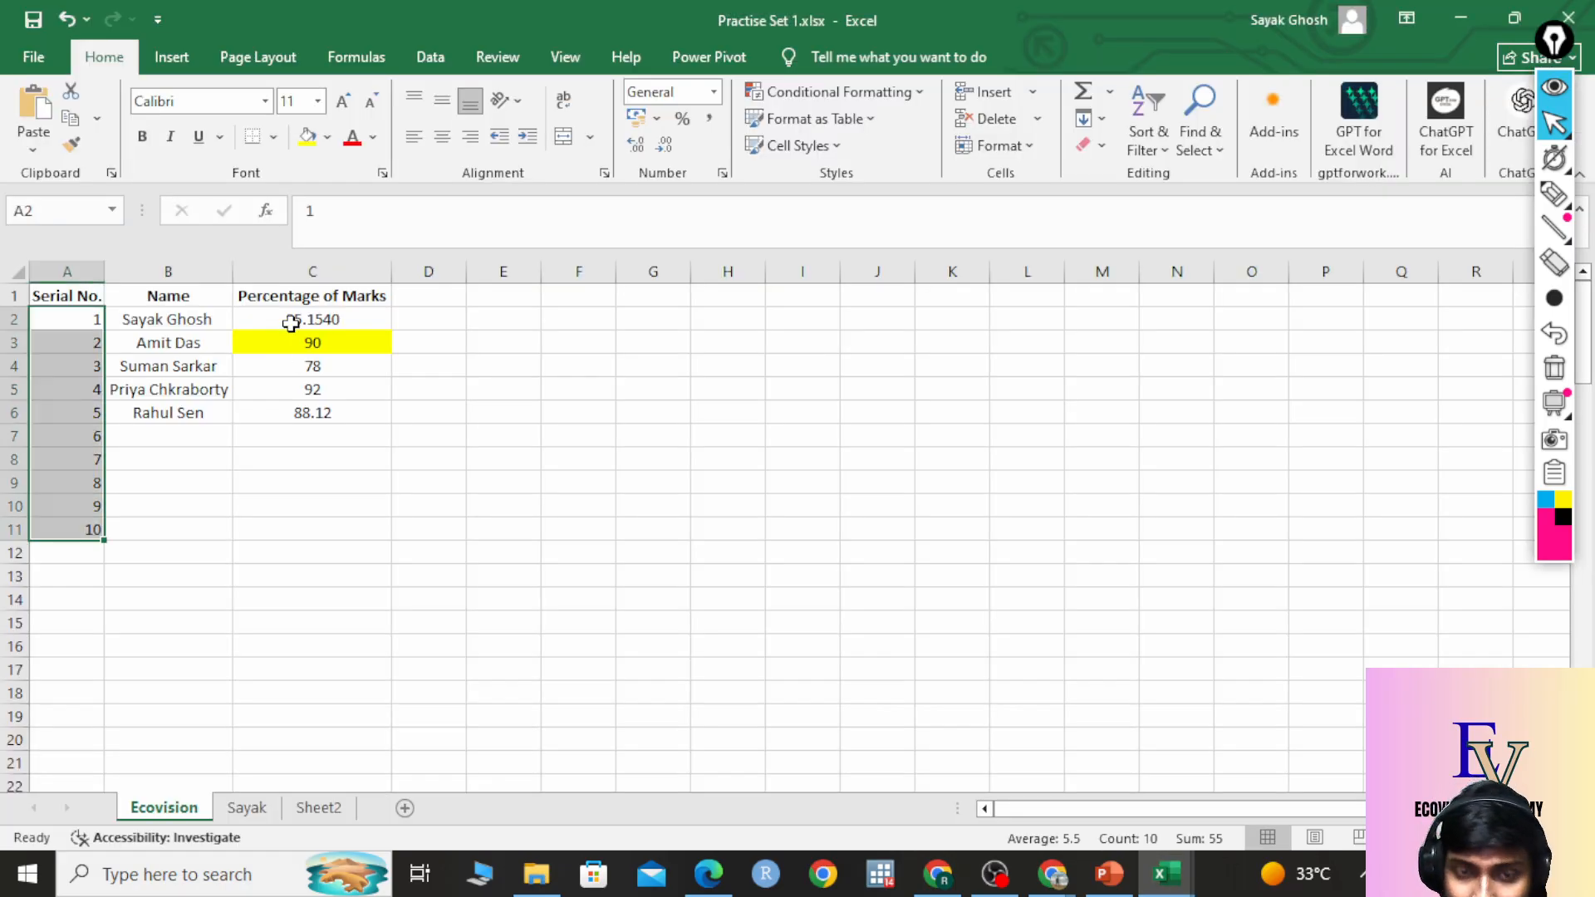
Edit the B1 header so it reads 'First Name' instead of 'Name'.
left_click(179, 320)
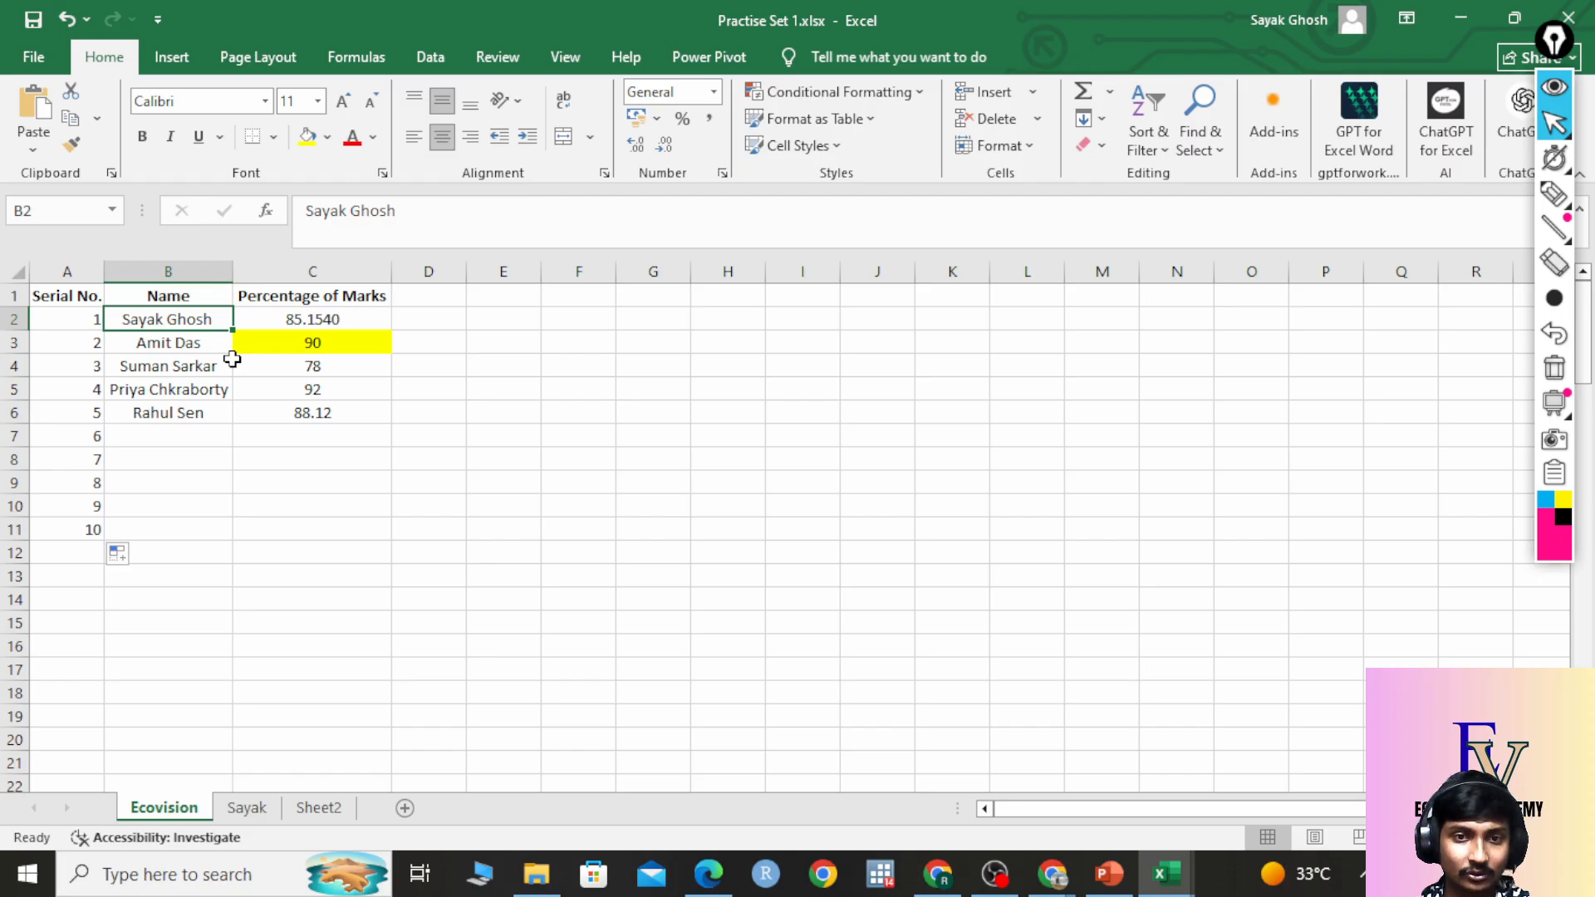
left_click(522, 459)
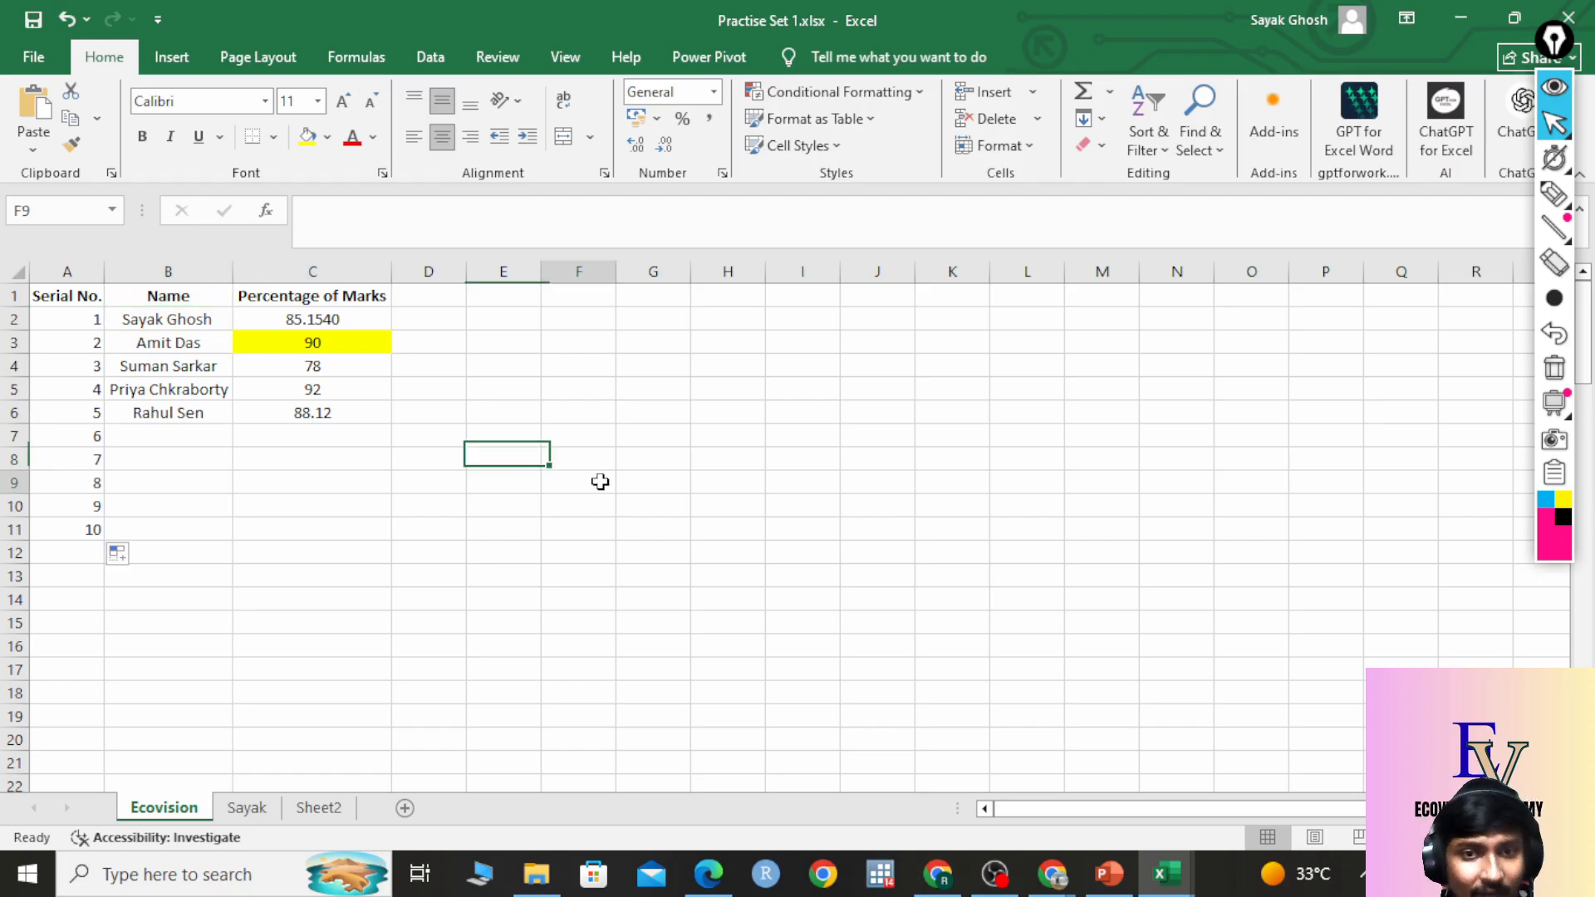
left_click(595, 482)
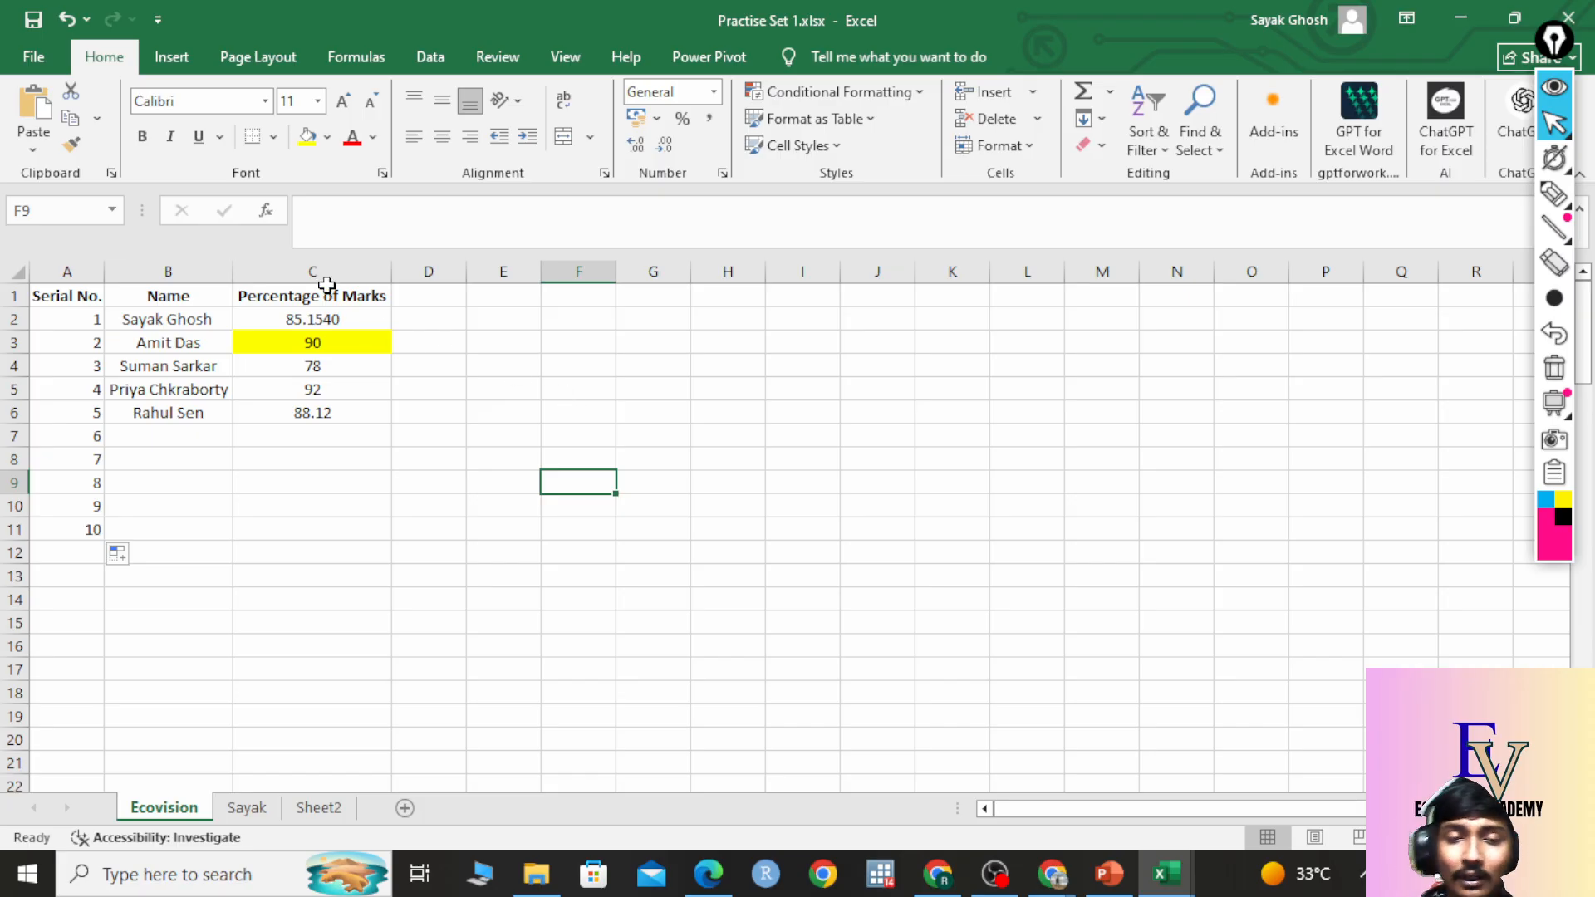
double_click(168, 296)
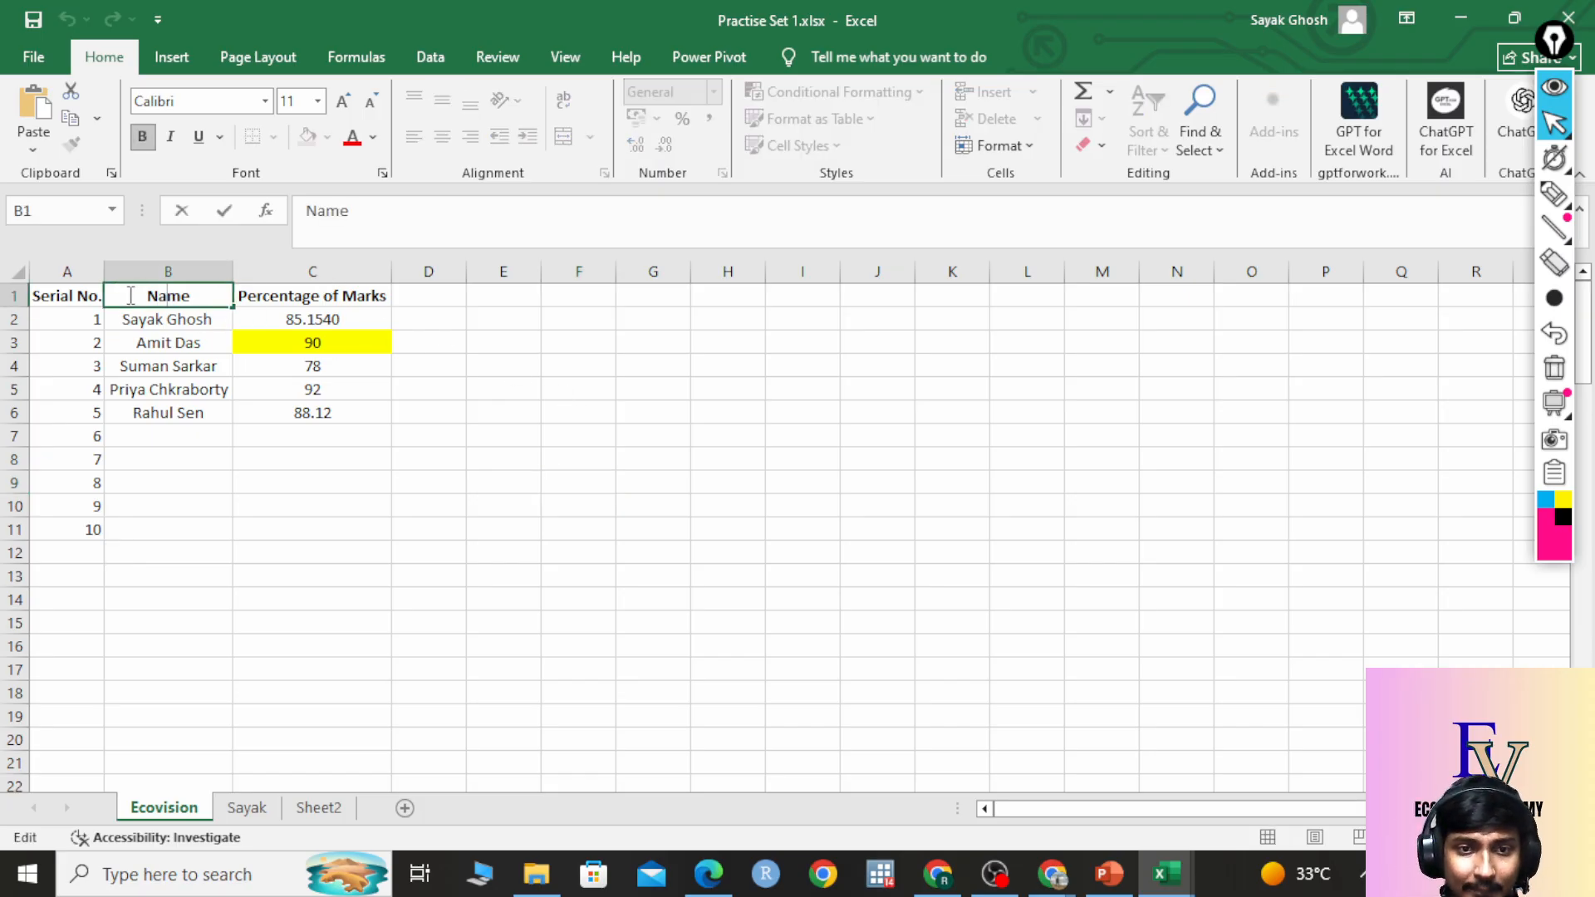
key("Home")
type("First")
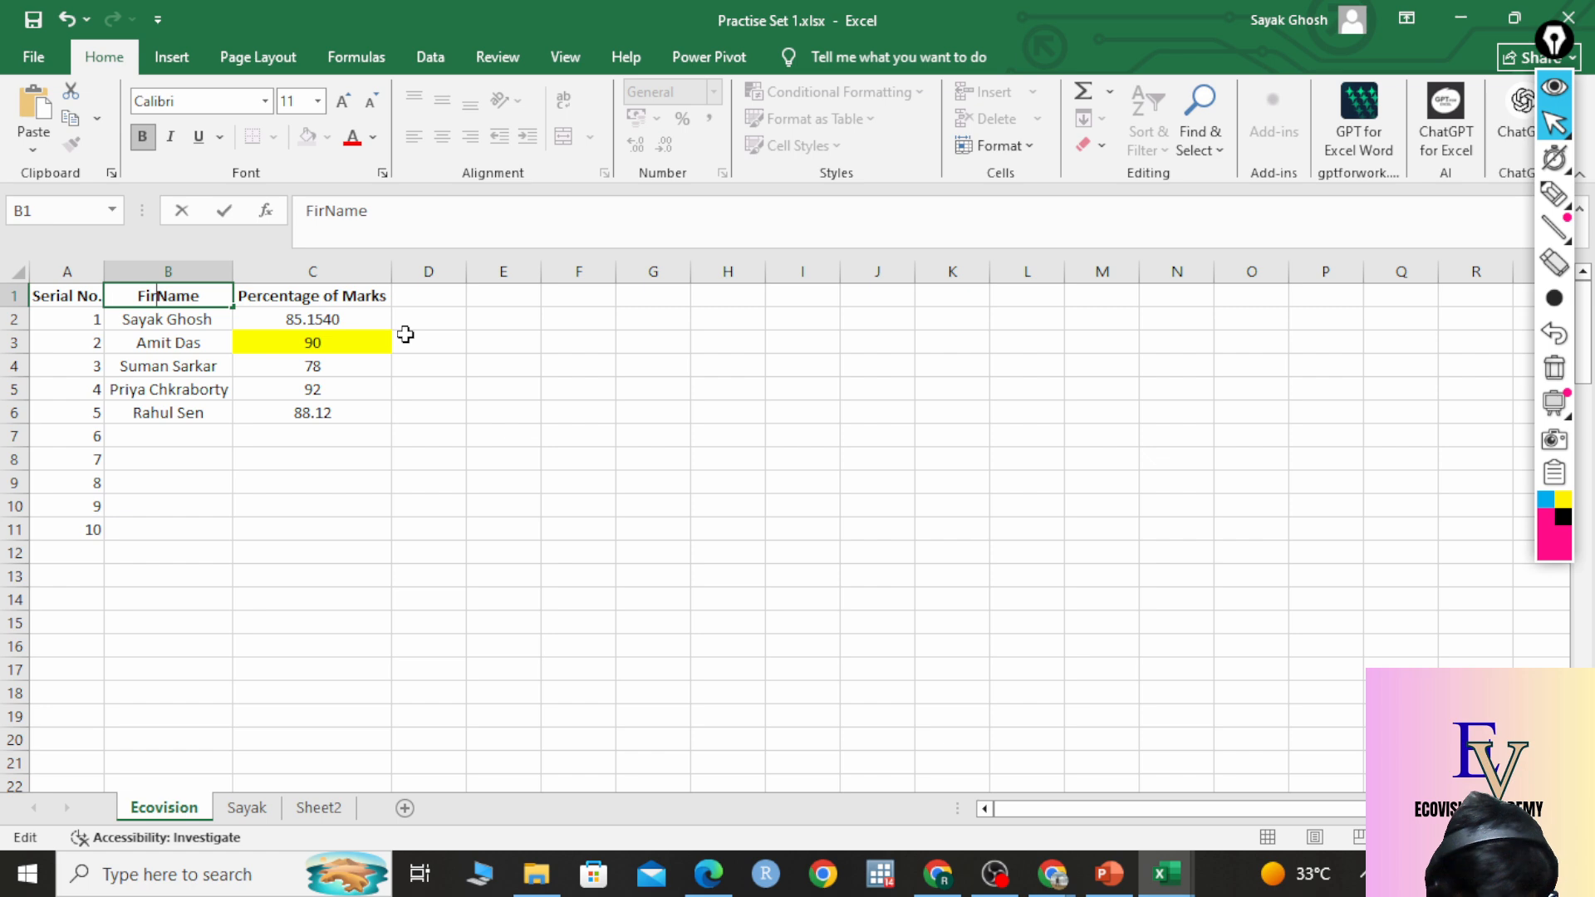
left_click(262, 459)
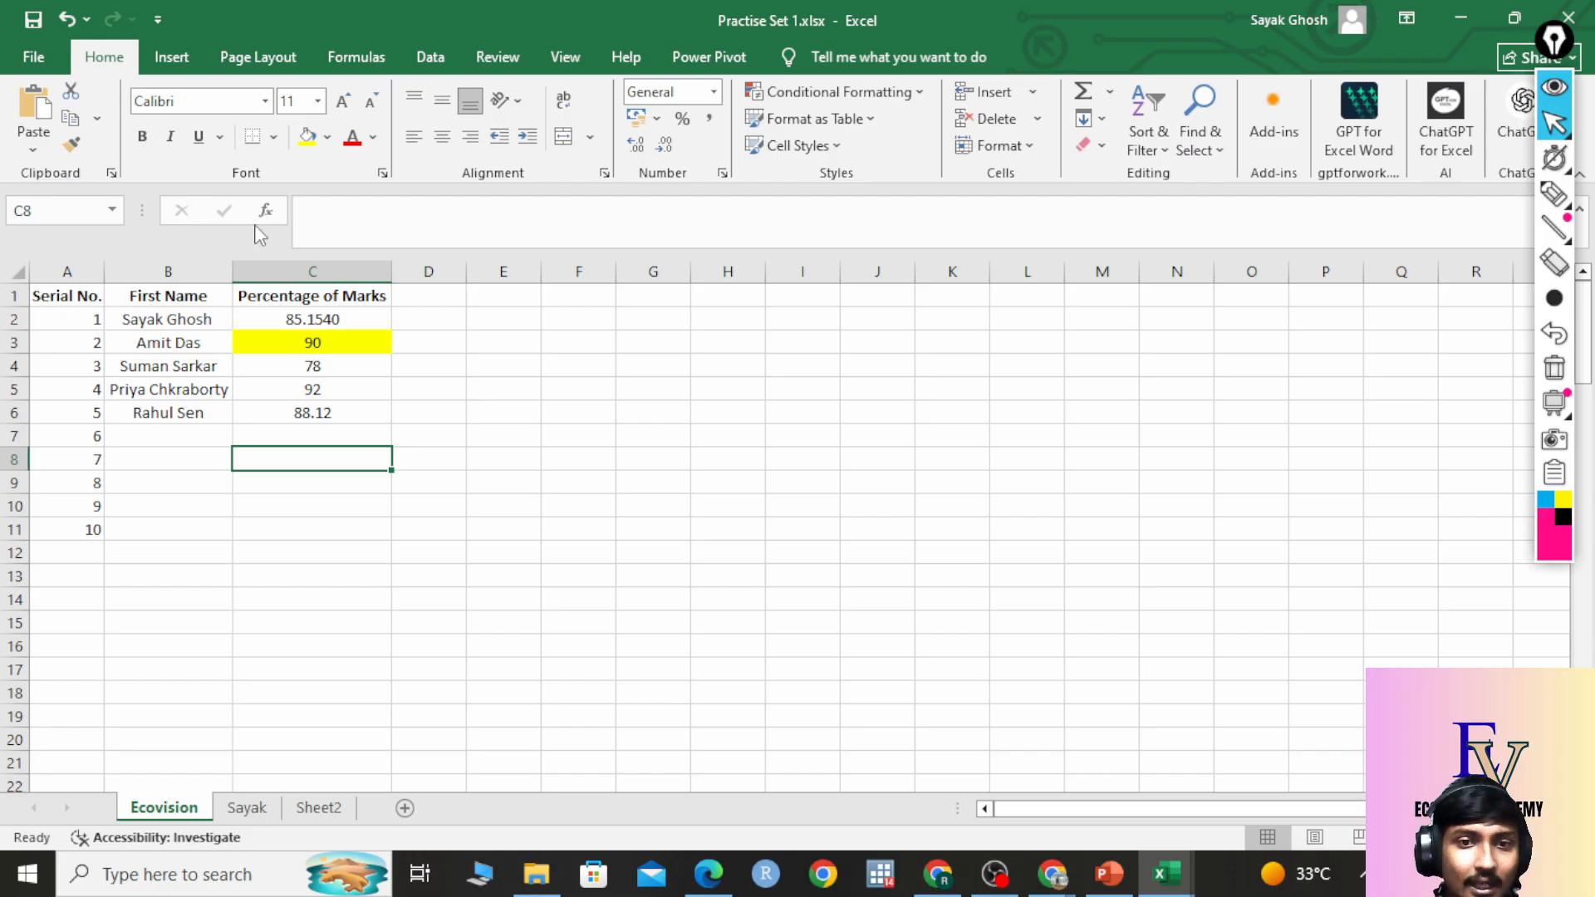
Insert a blank column C before Percentage of Marks and head it 'Last name'.
left_click(314, 268)
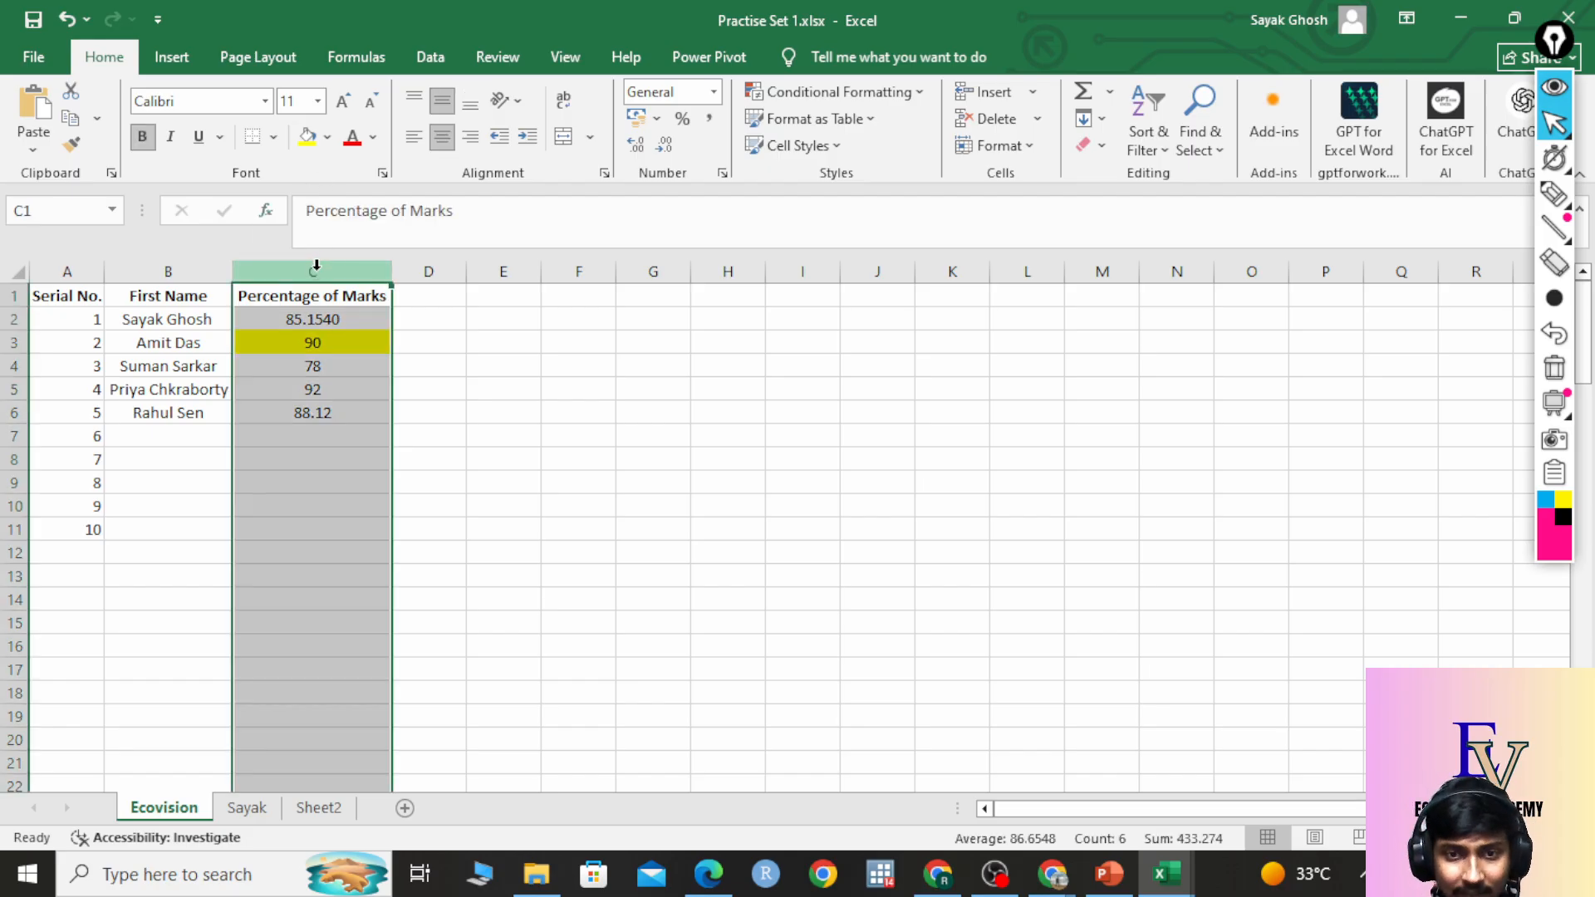
right_click(257, 267)
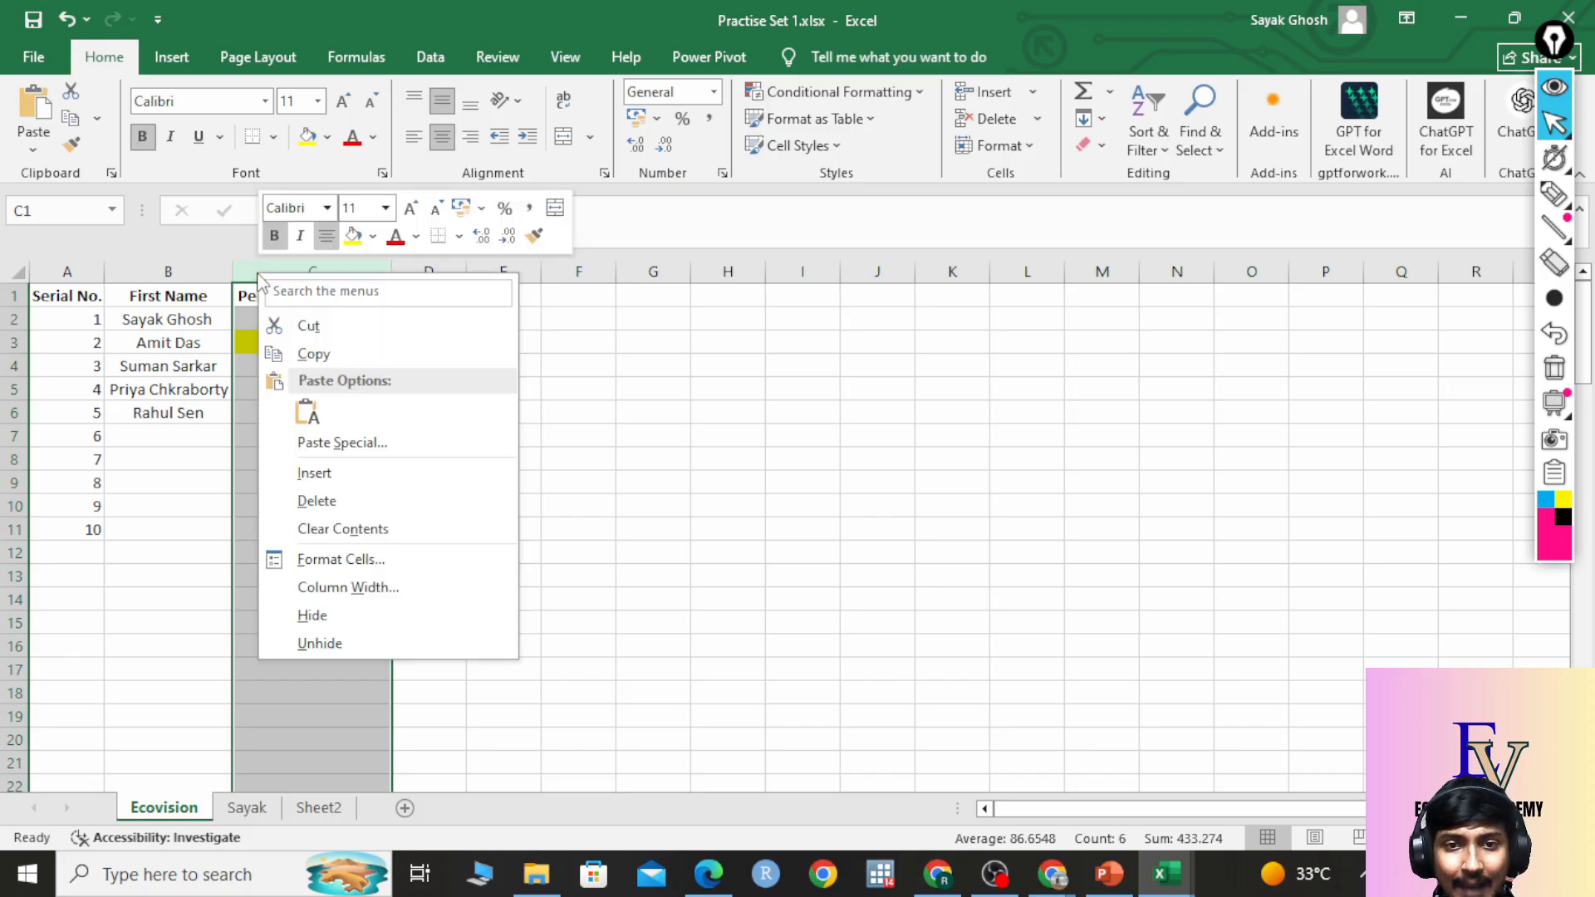
left_click(326, 478)
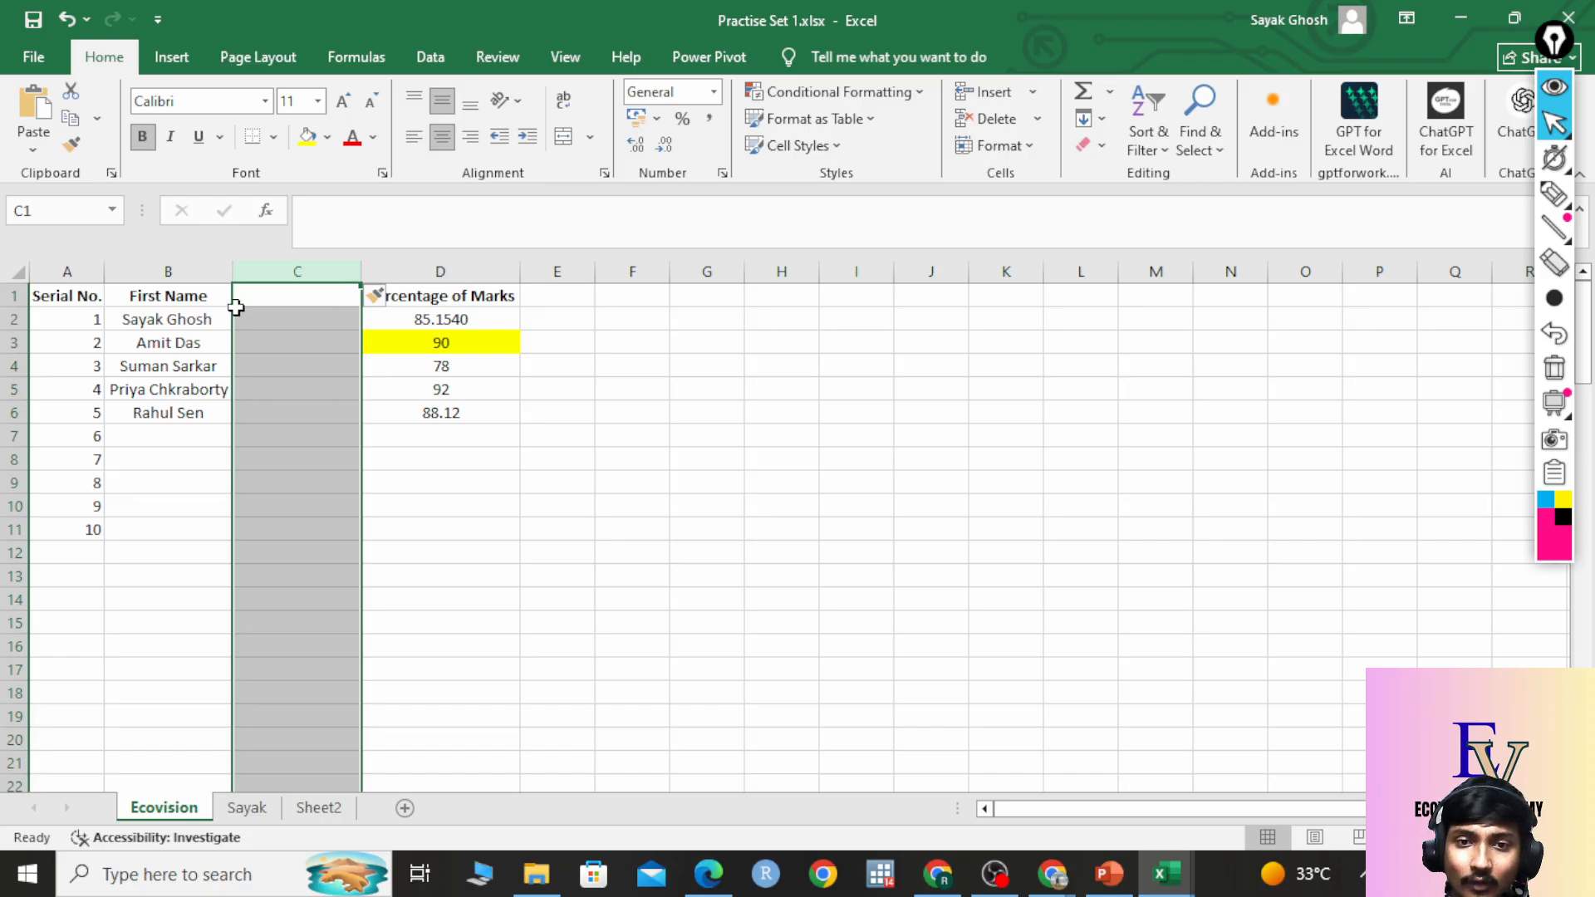
left_click(300, 296)
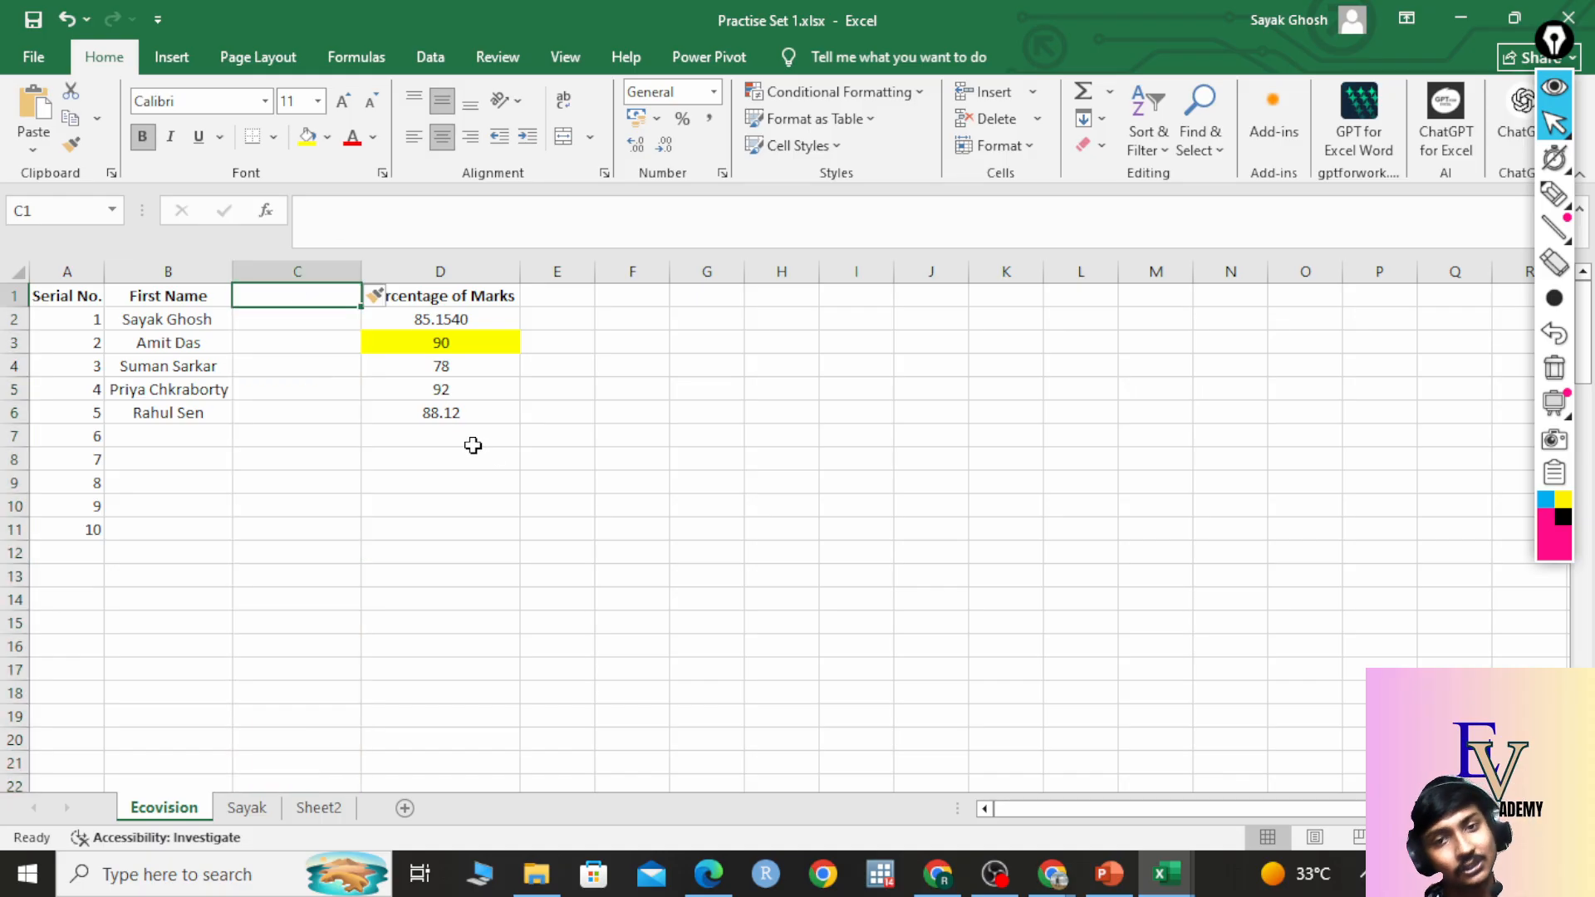
type("S")
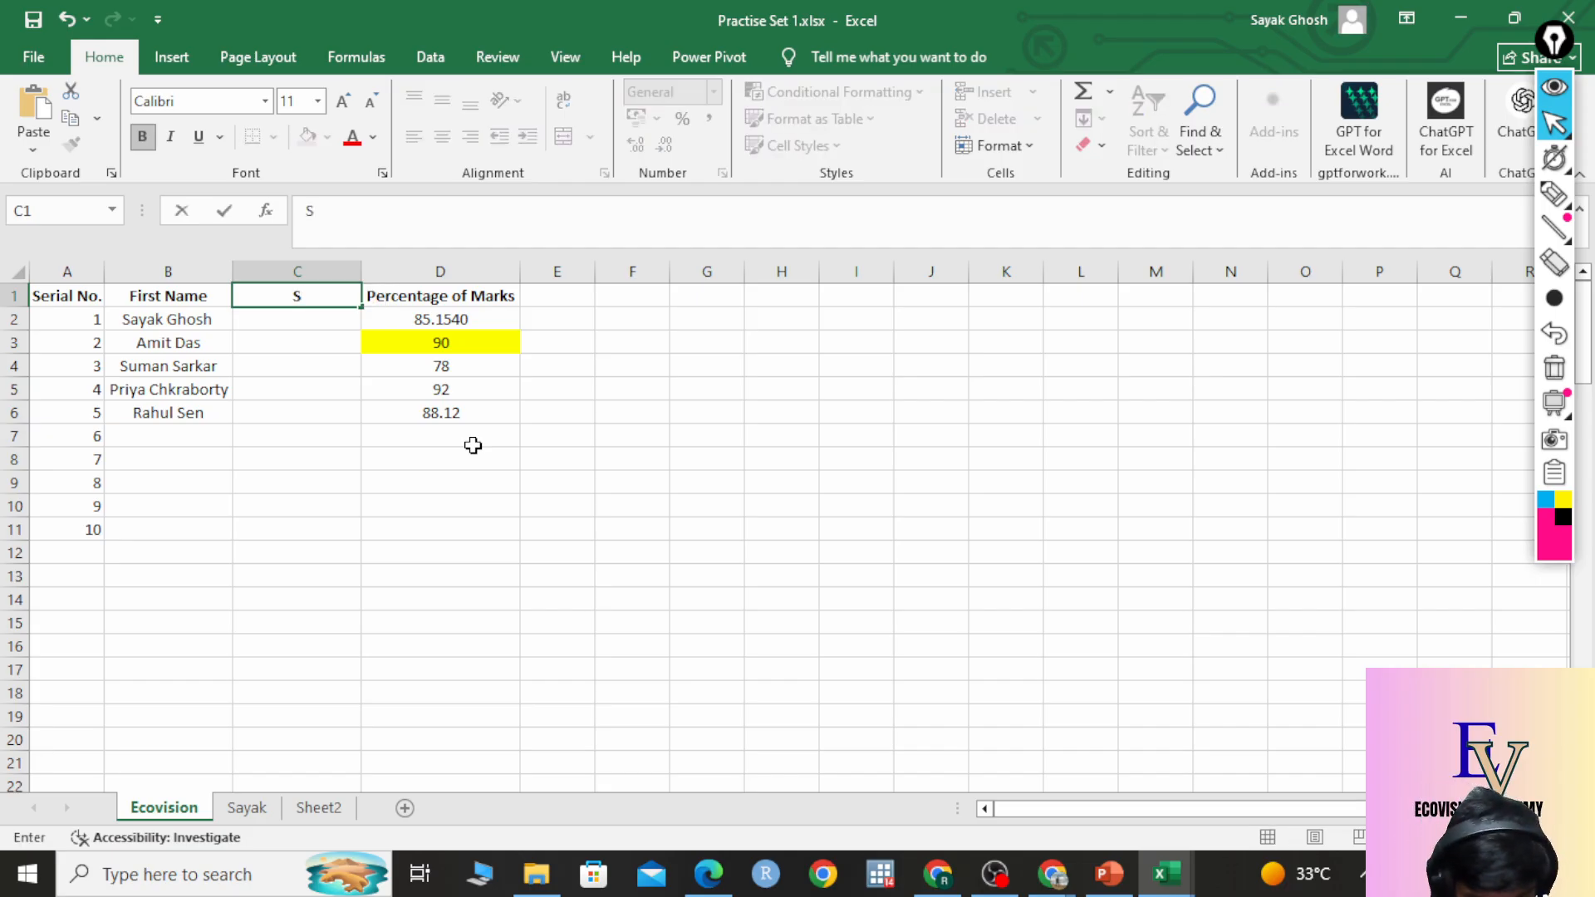
key("BackSpace")
type("Last")
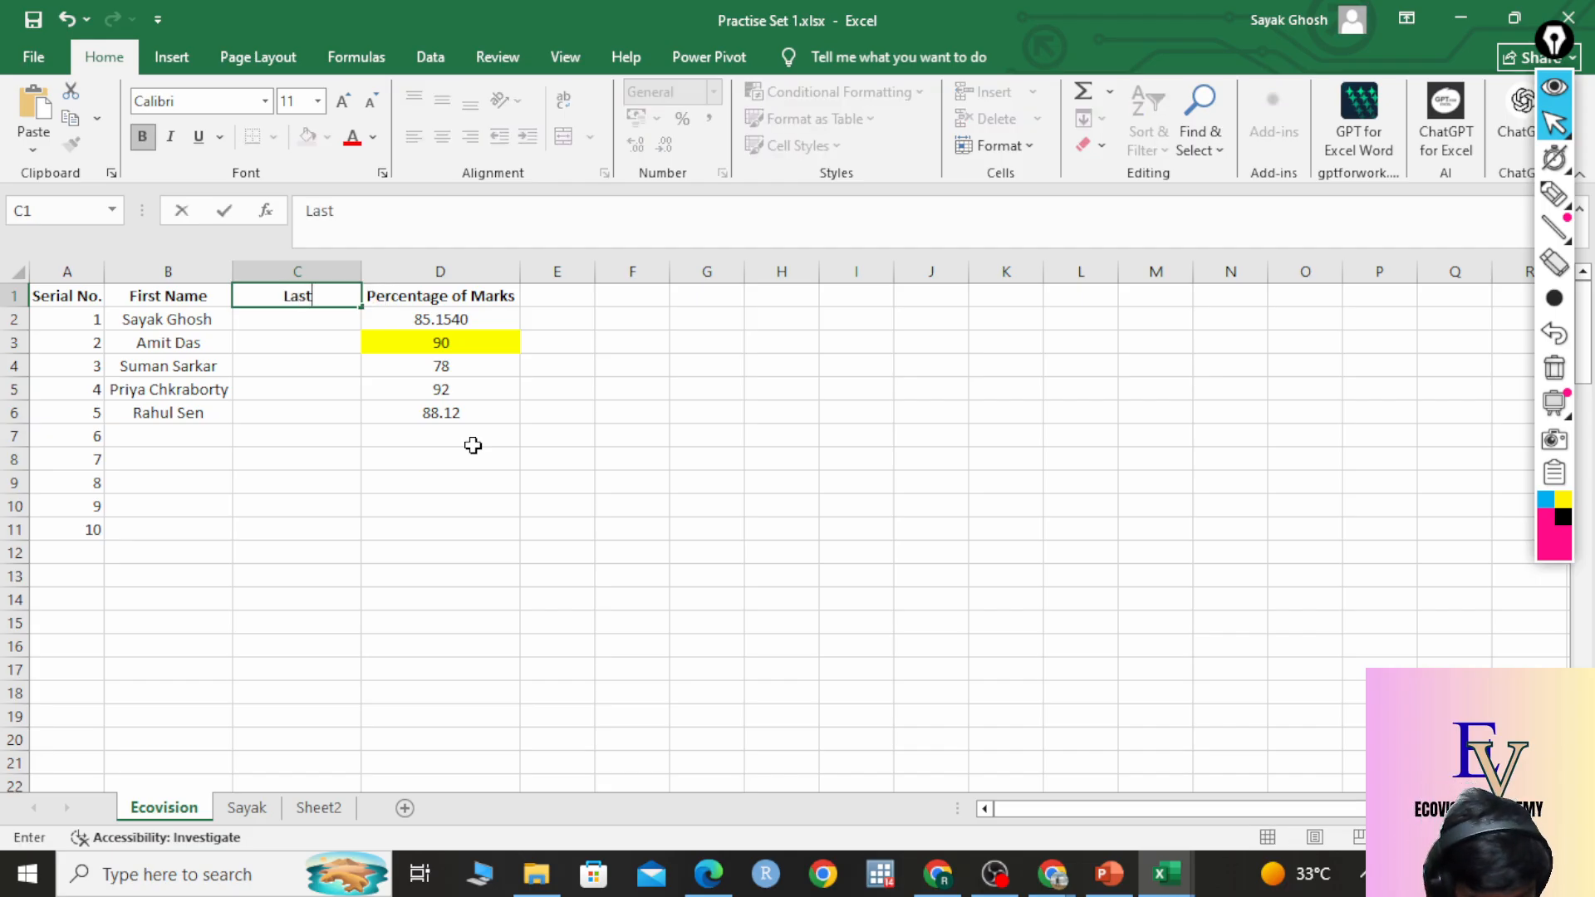
type(" name")
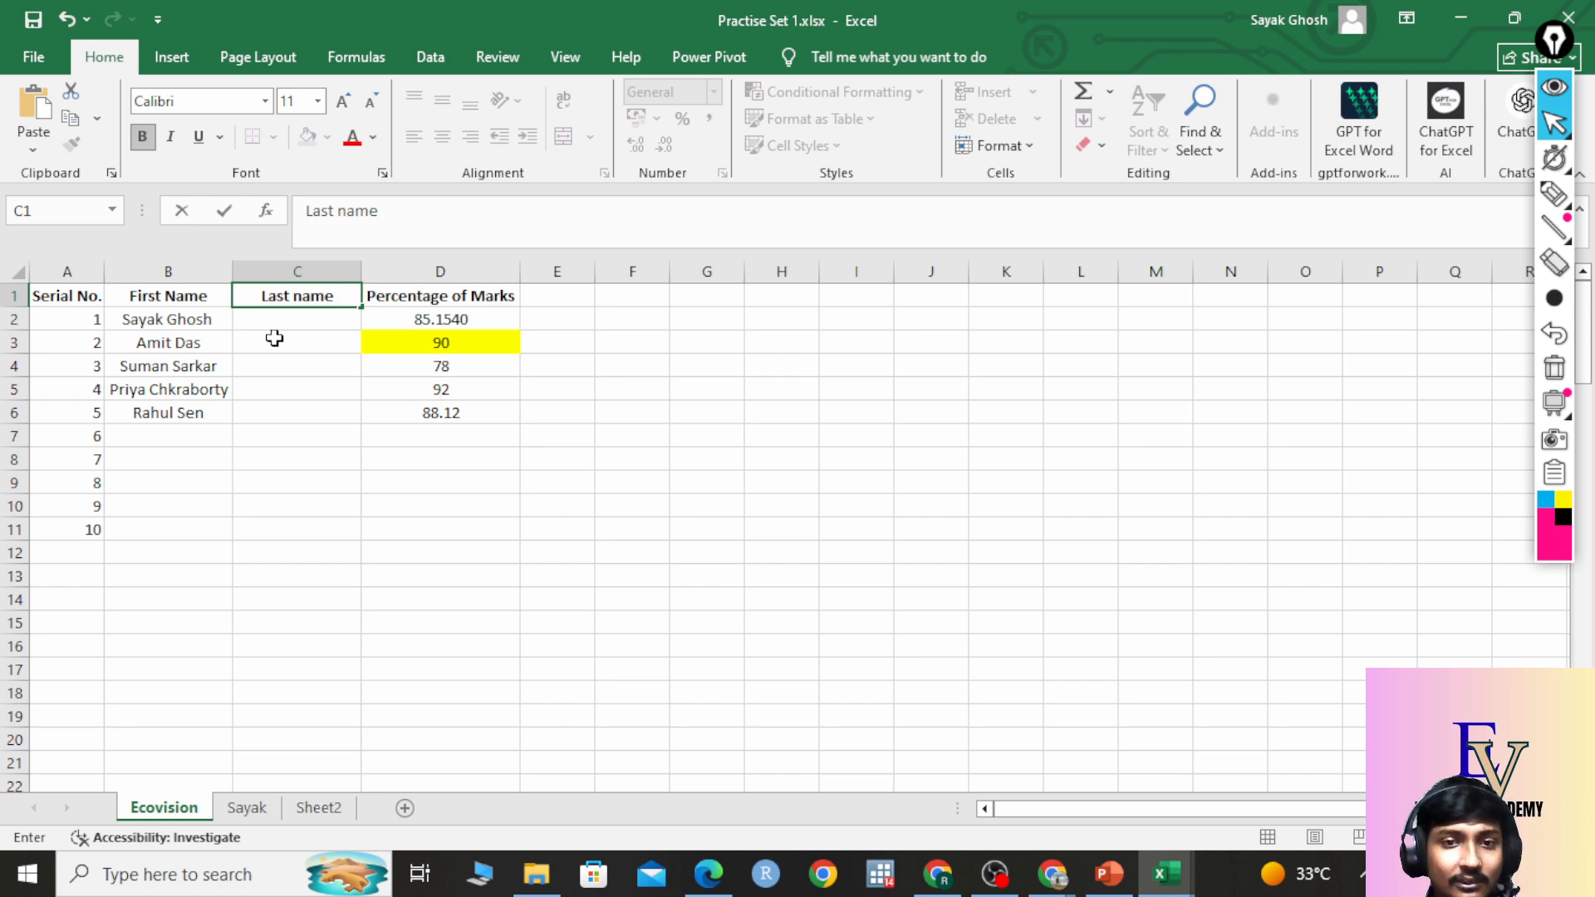
key("Return")
Try splitting the first student's name by typing the surname into C2, then undo it.
double_click(220, 321)
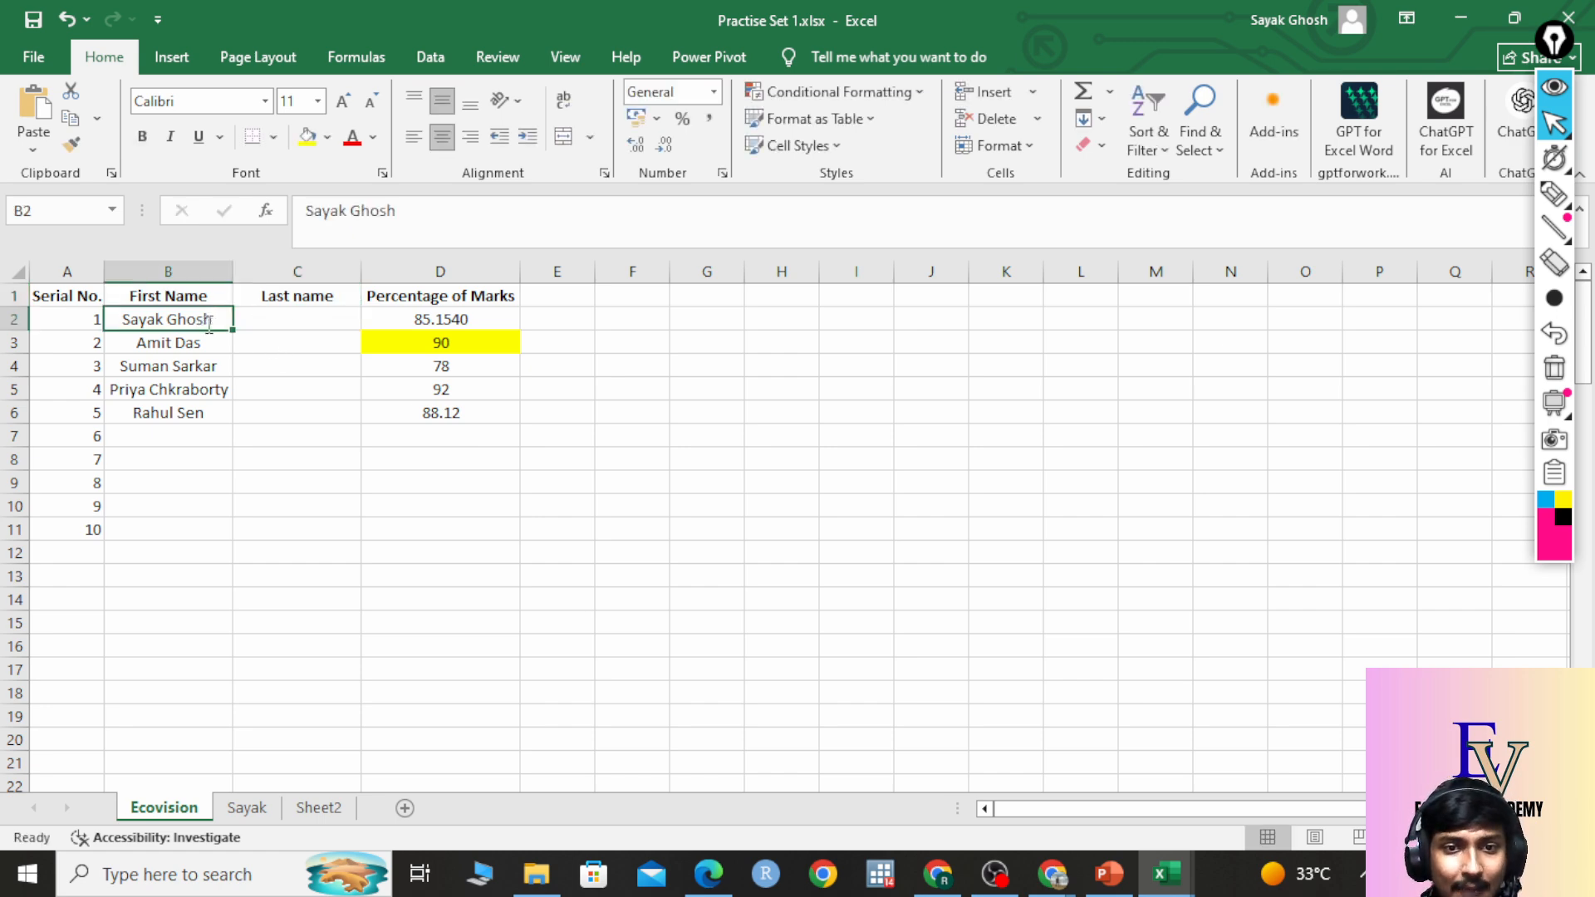
left_click(338, 409)
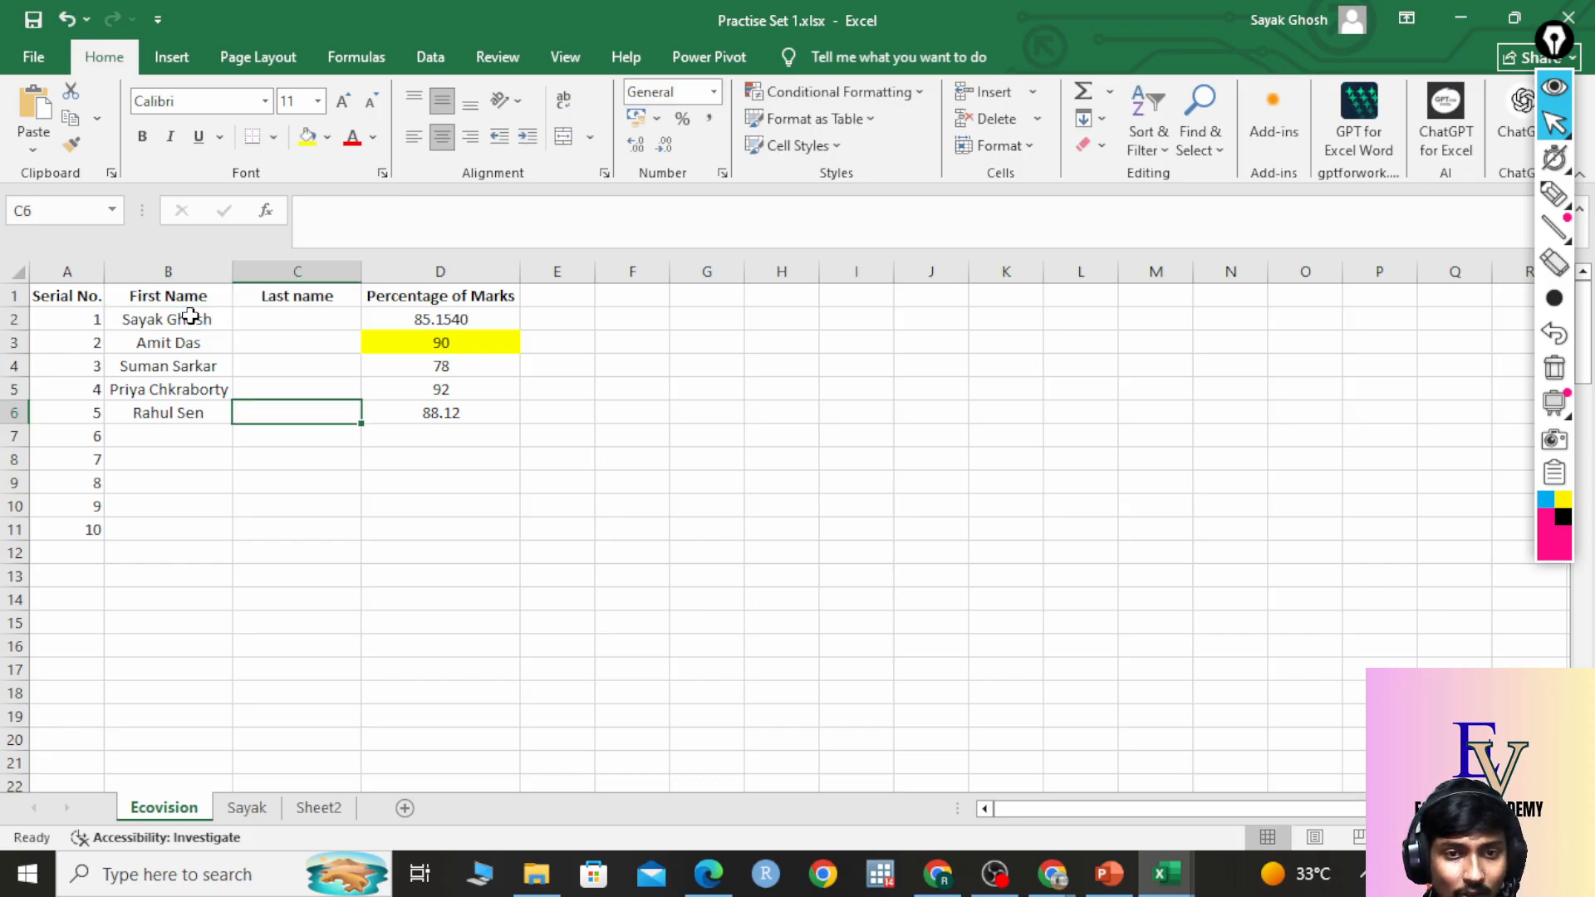
double_click(186, 317)
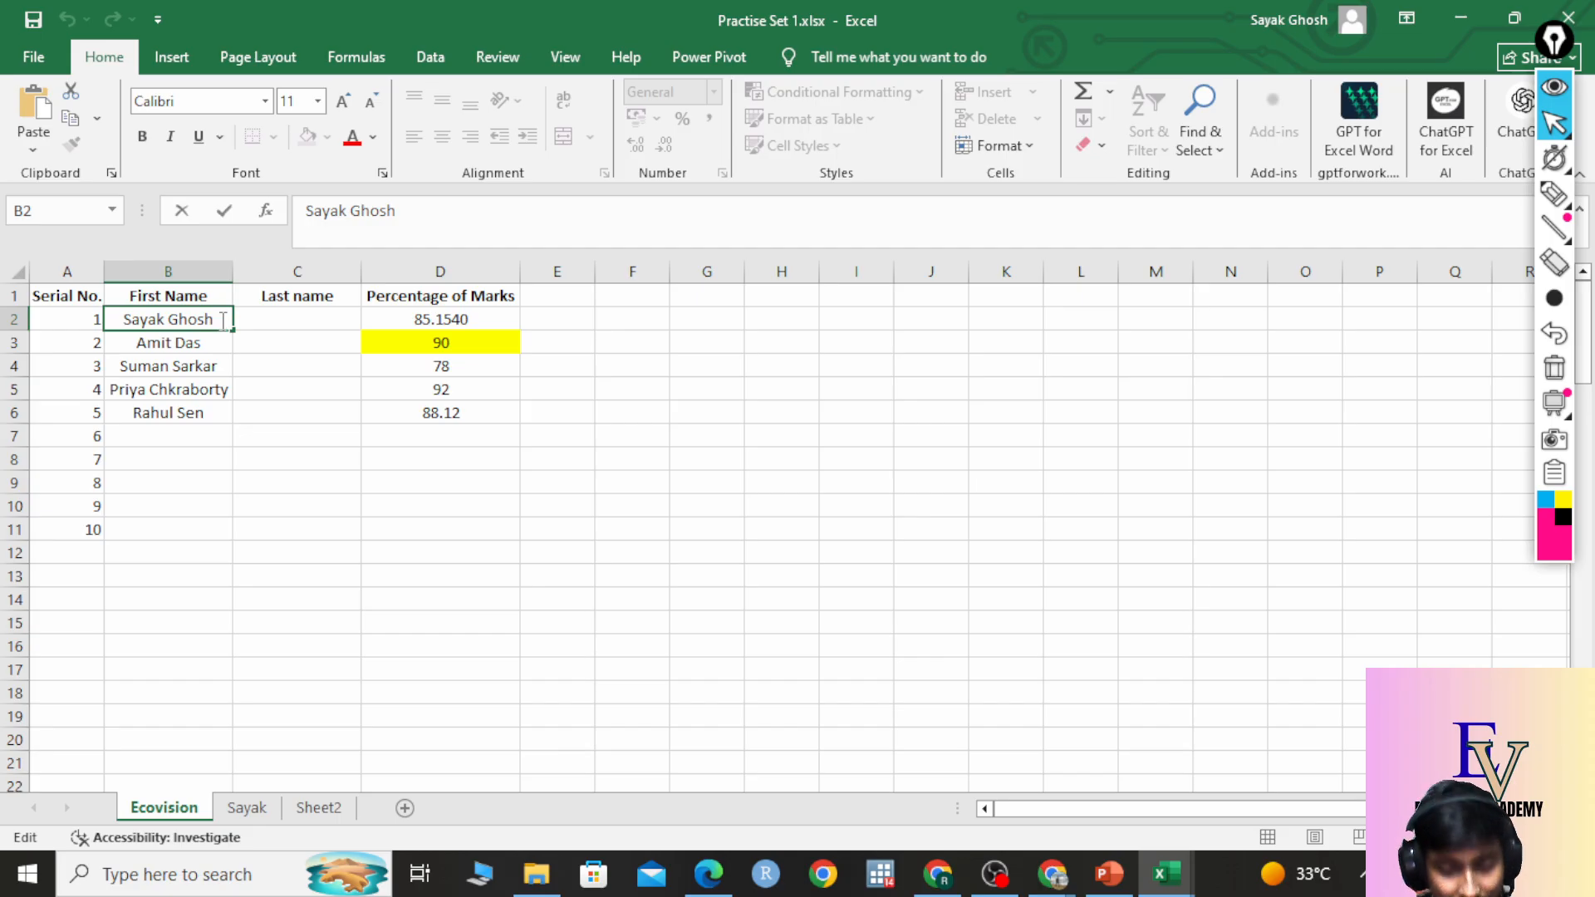
key("BackSpace")
key("BackSpace")
key("BackSpace")
key("BackSpace")
key("BackSpace")
key("BackSpace")
key("BackSpace")
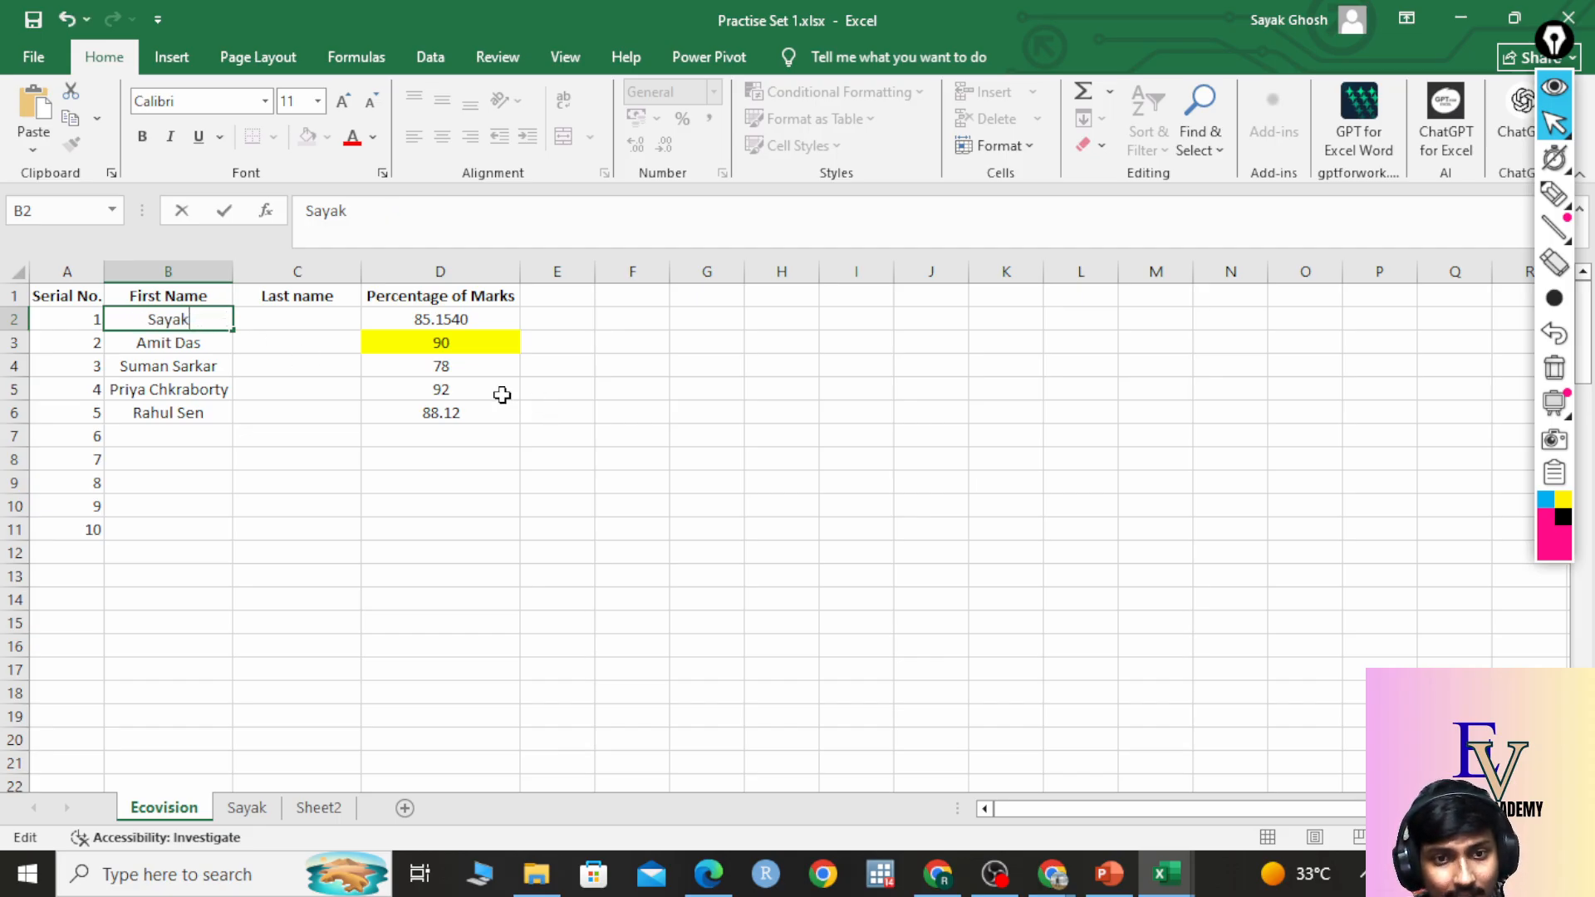
left_click(336, 322)
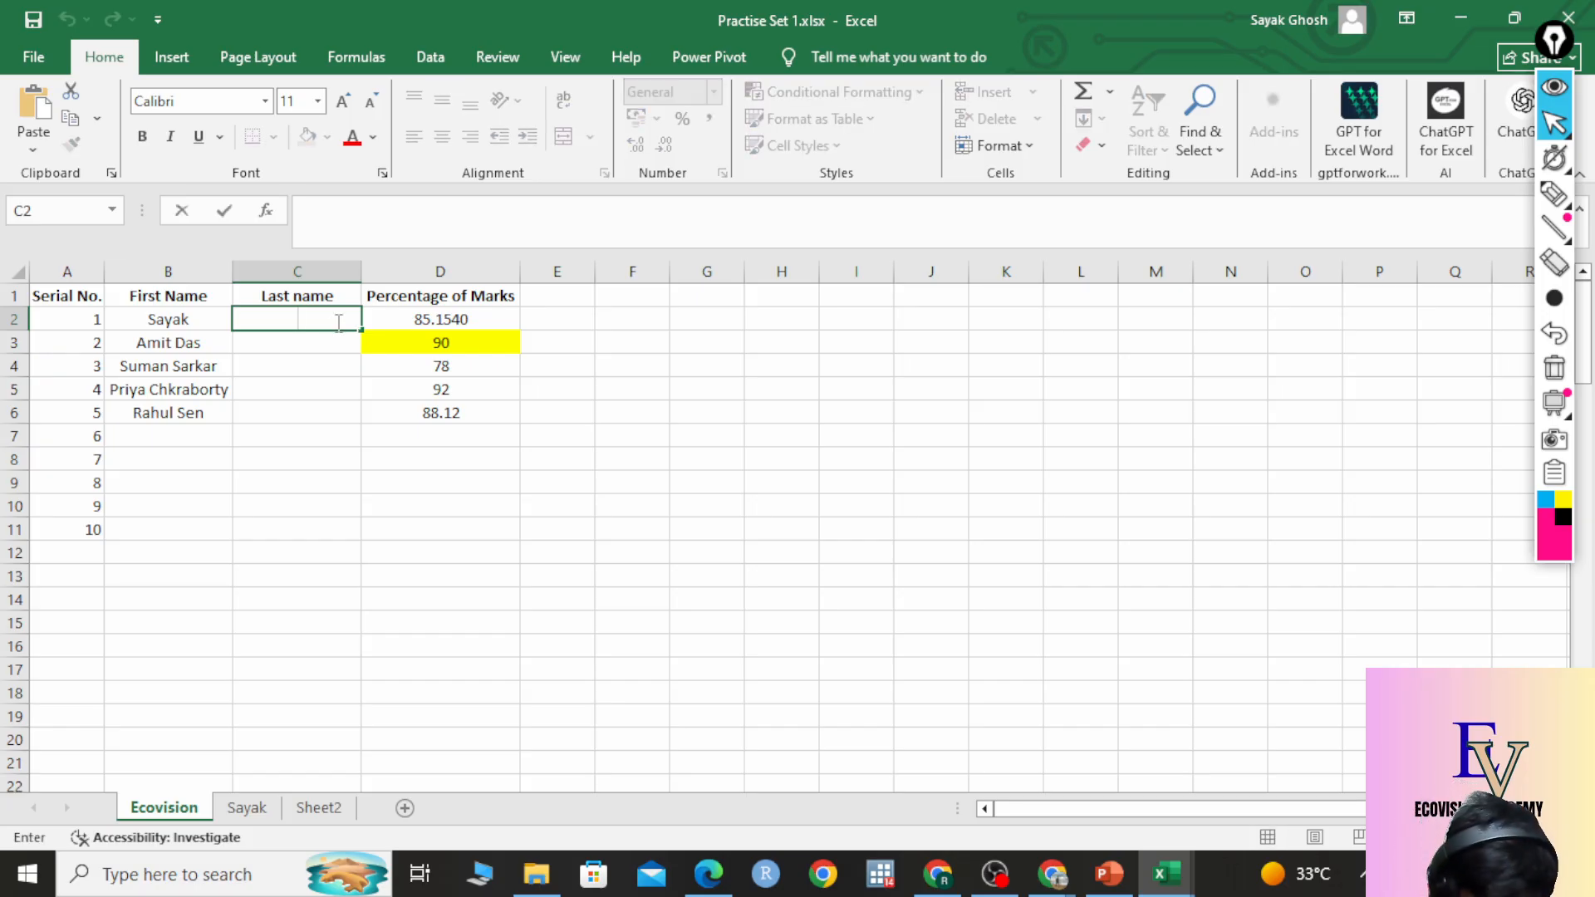
type("Ghosh")
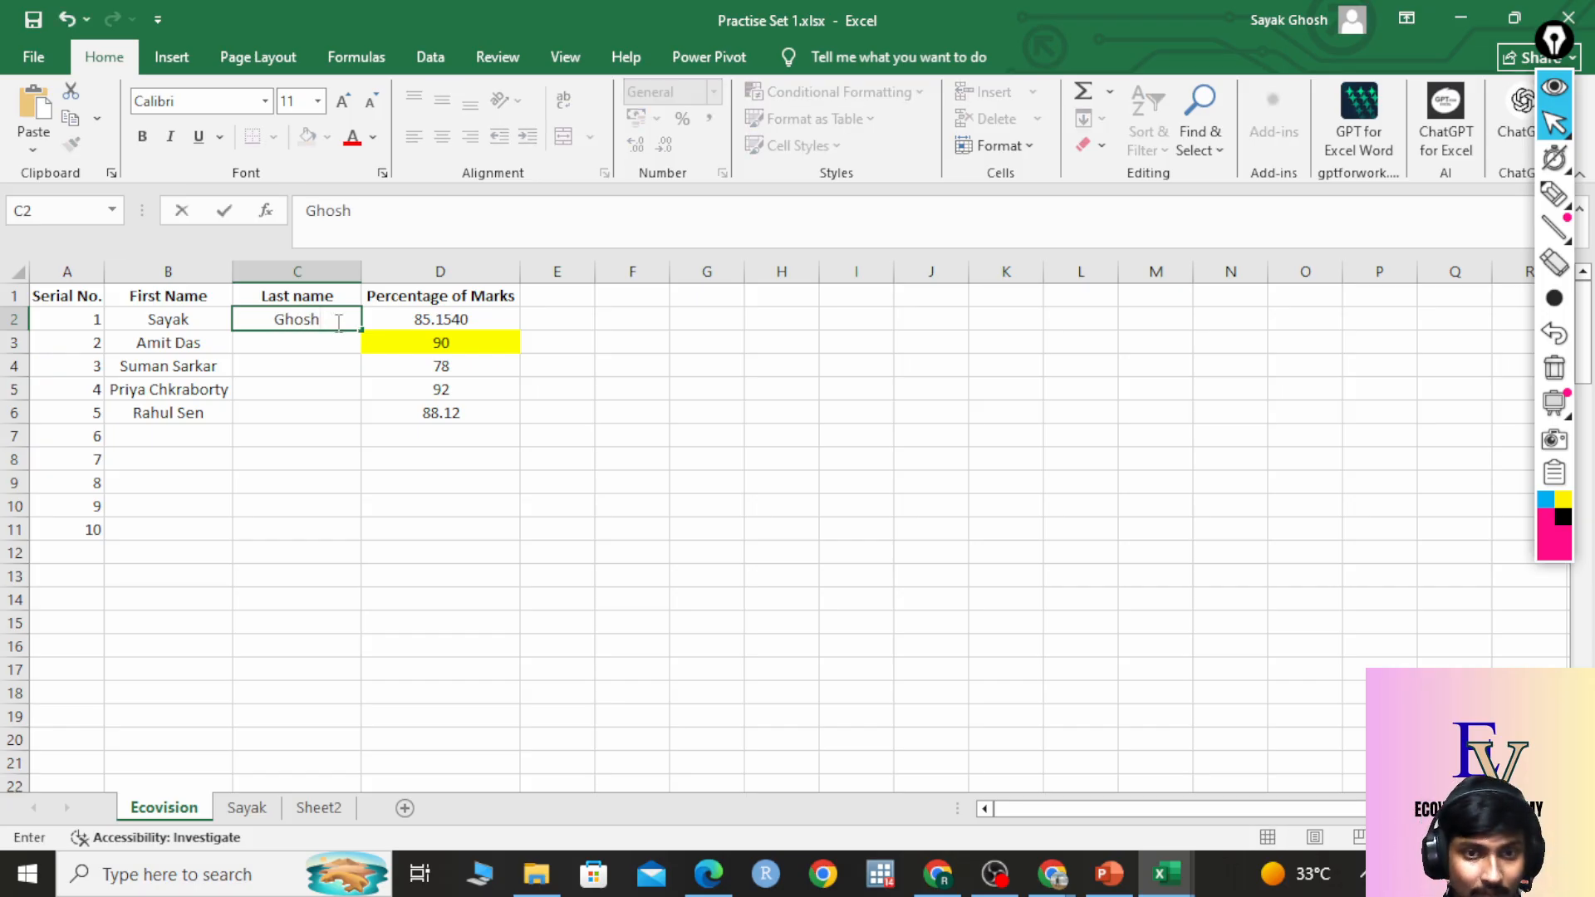
left_click(314, 367)
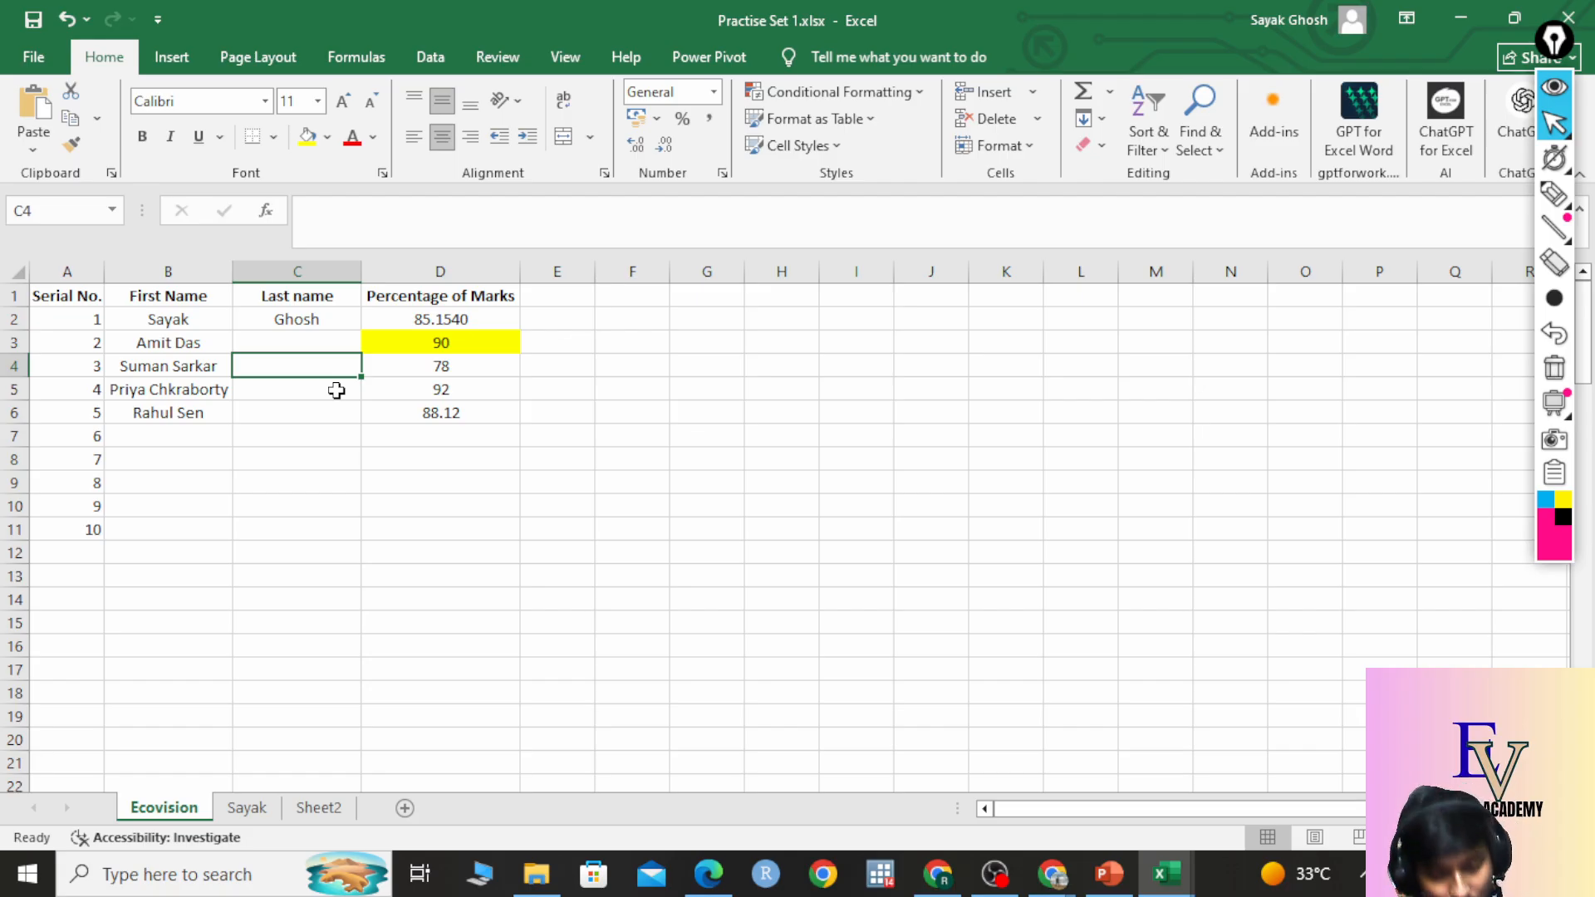
key("ctrl+z")
key("ctrl+z")
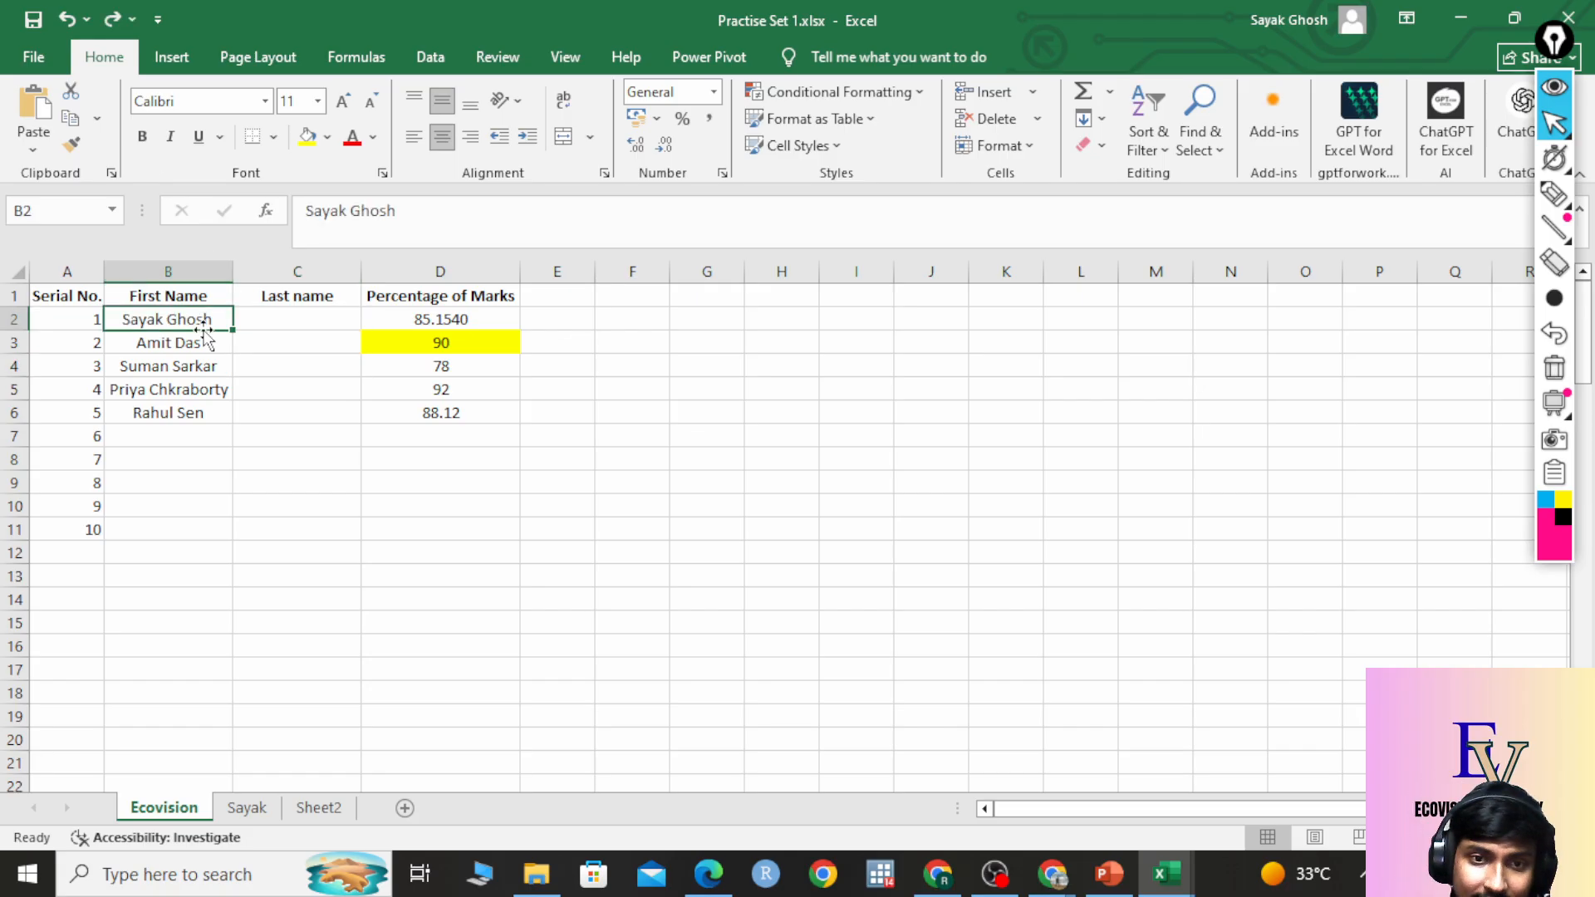
Enter the first student's surname in C2 and Flash Fill the remaining last names with Ctrl+E.
left_click(279, 328)
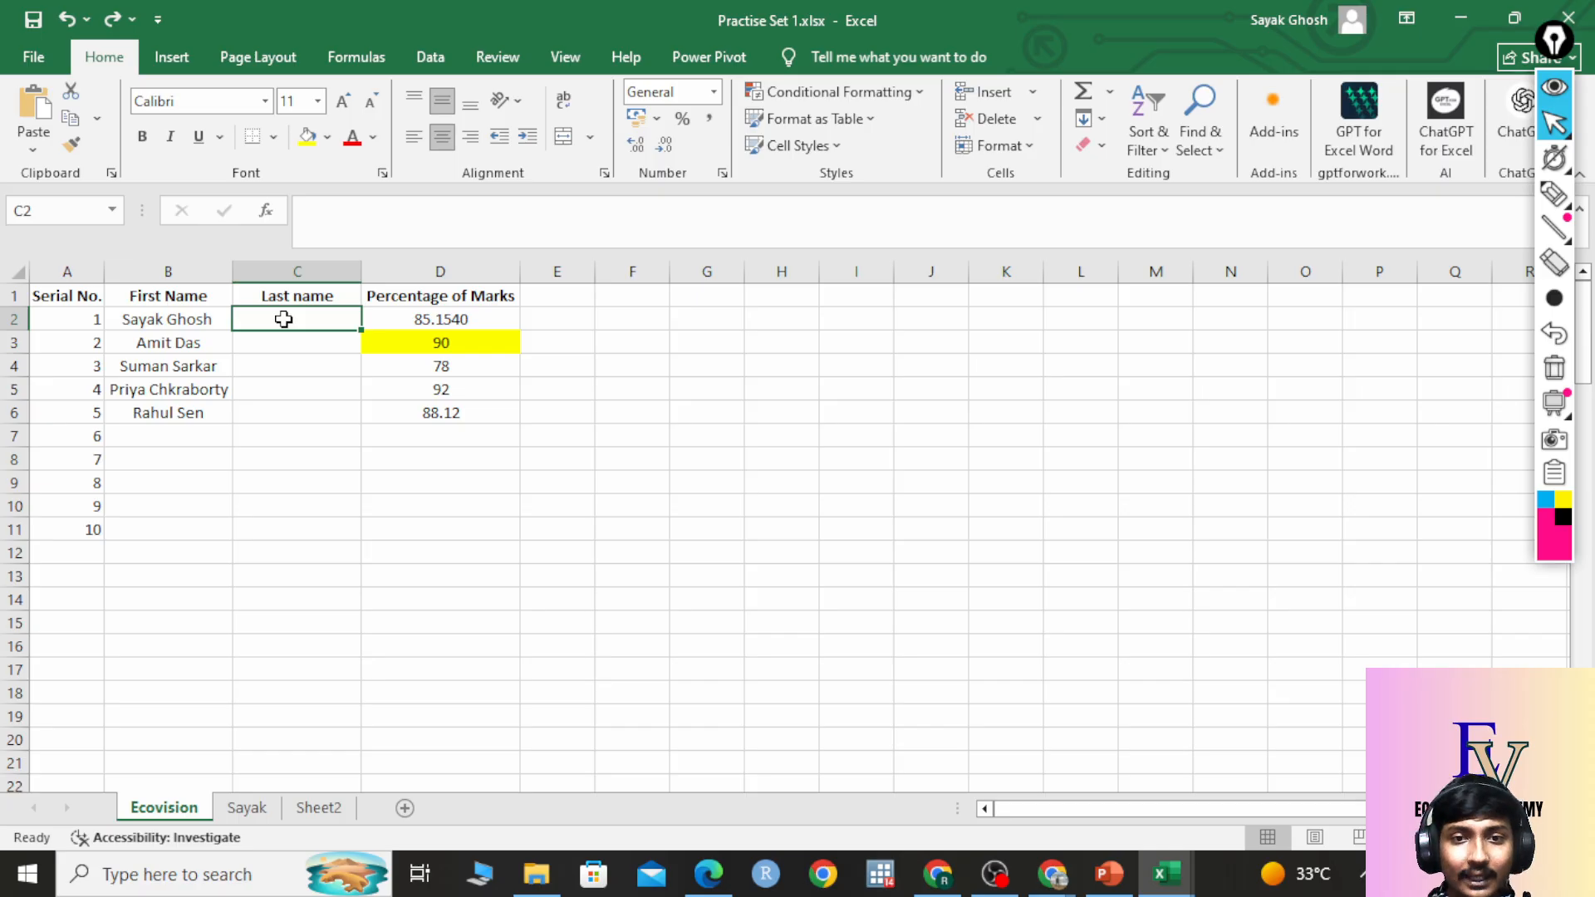
double_click(284, 319)
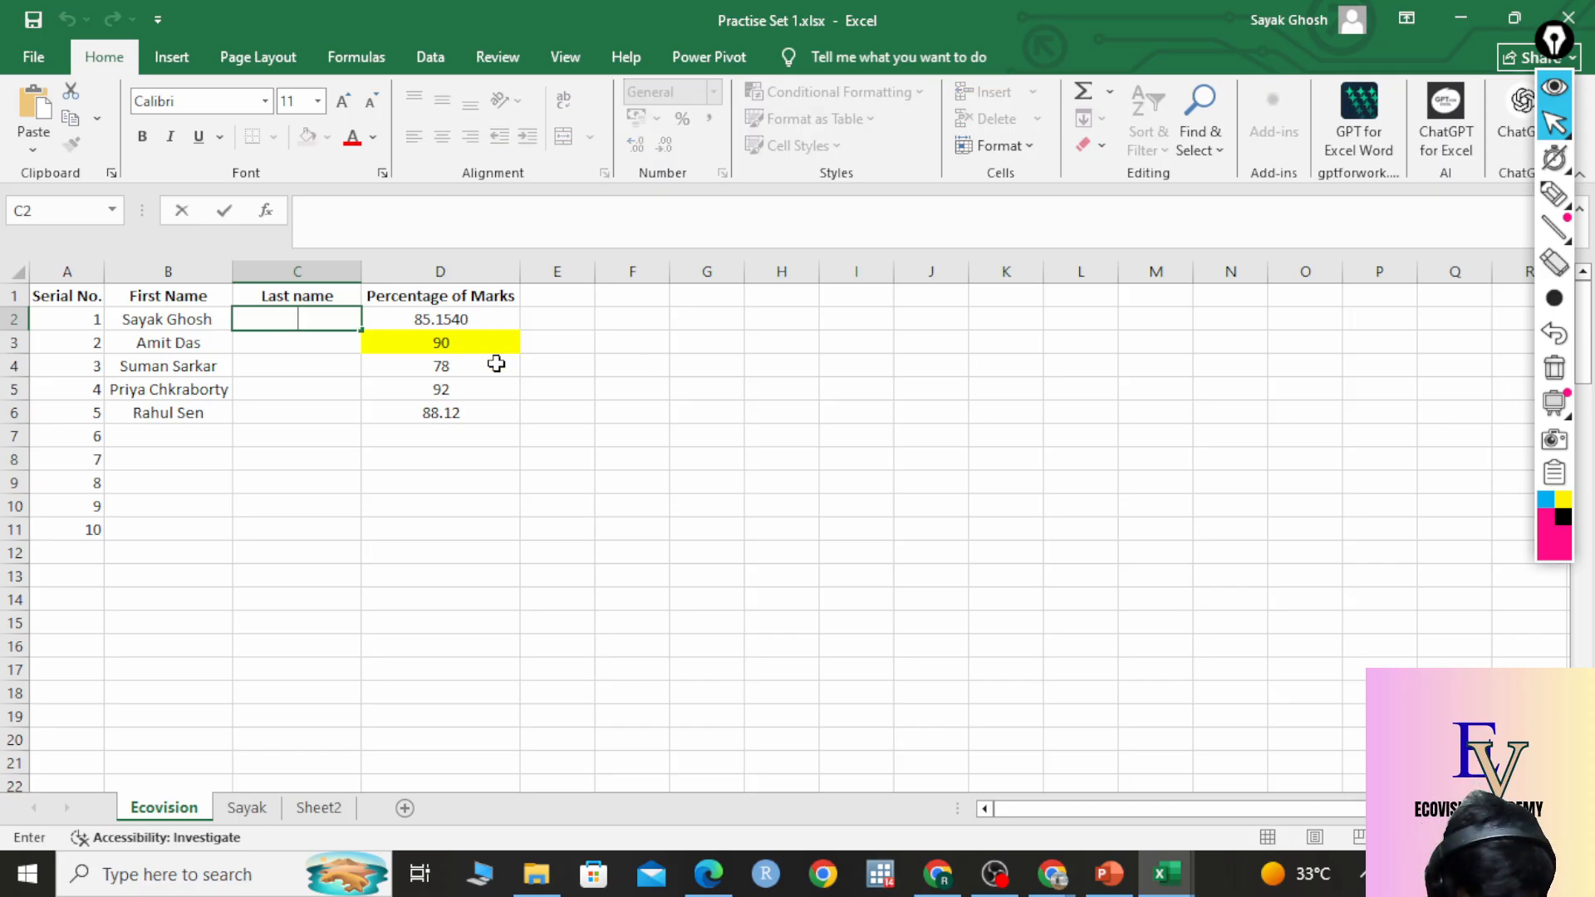
type("Ghosh")
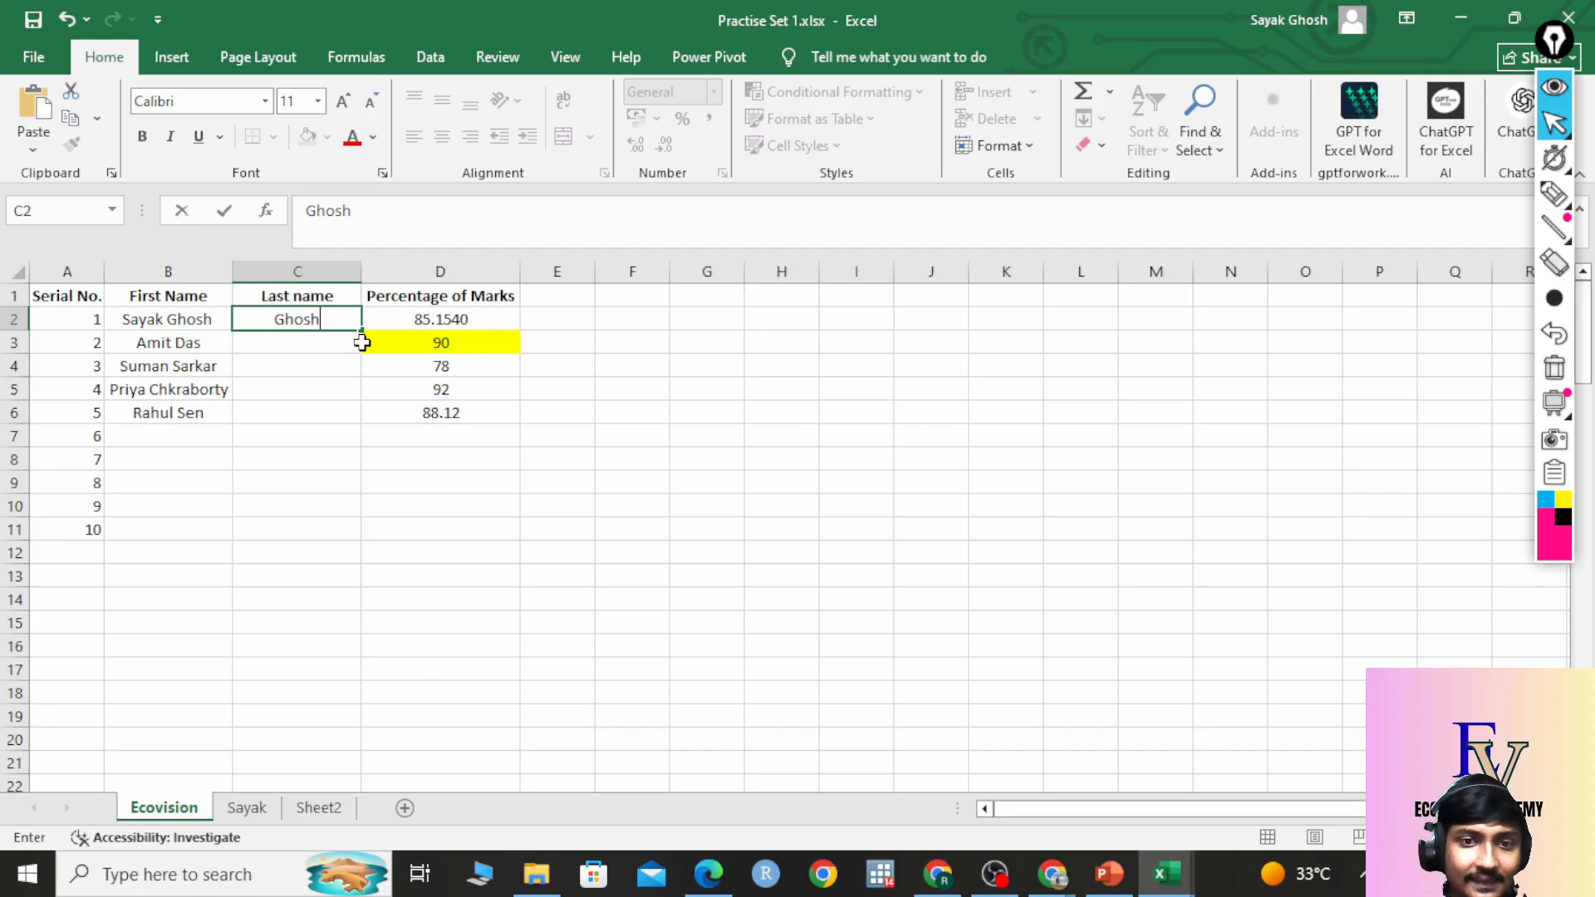
left_click(319, 391)
left_click(342, 328)
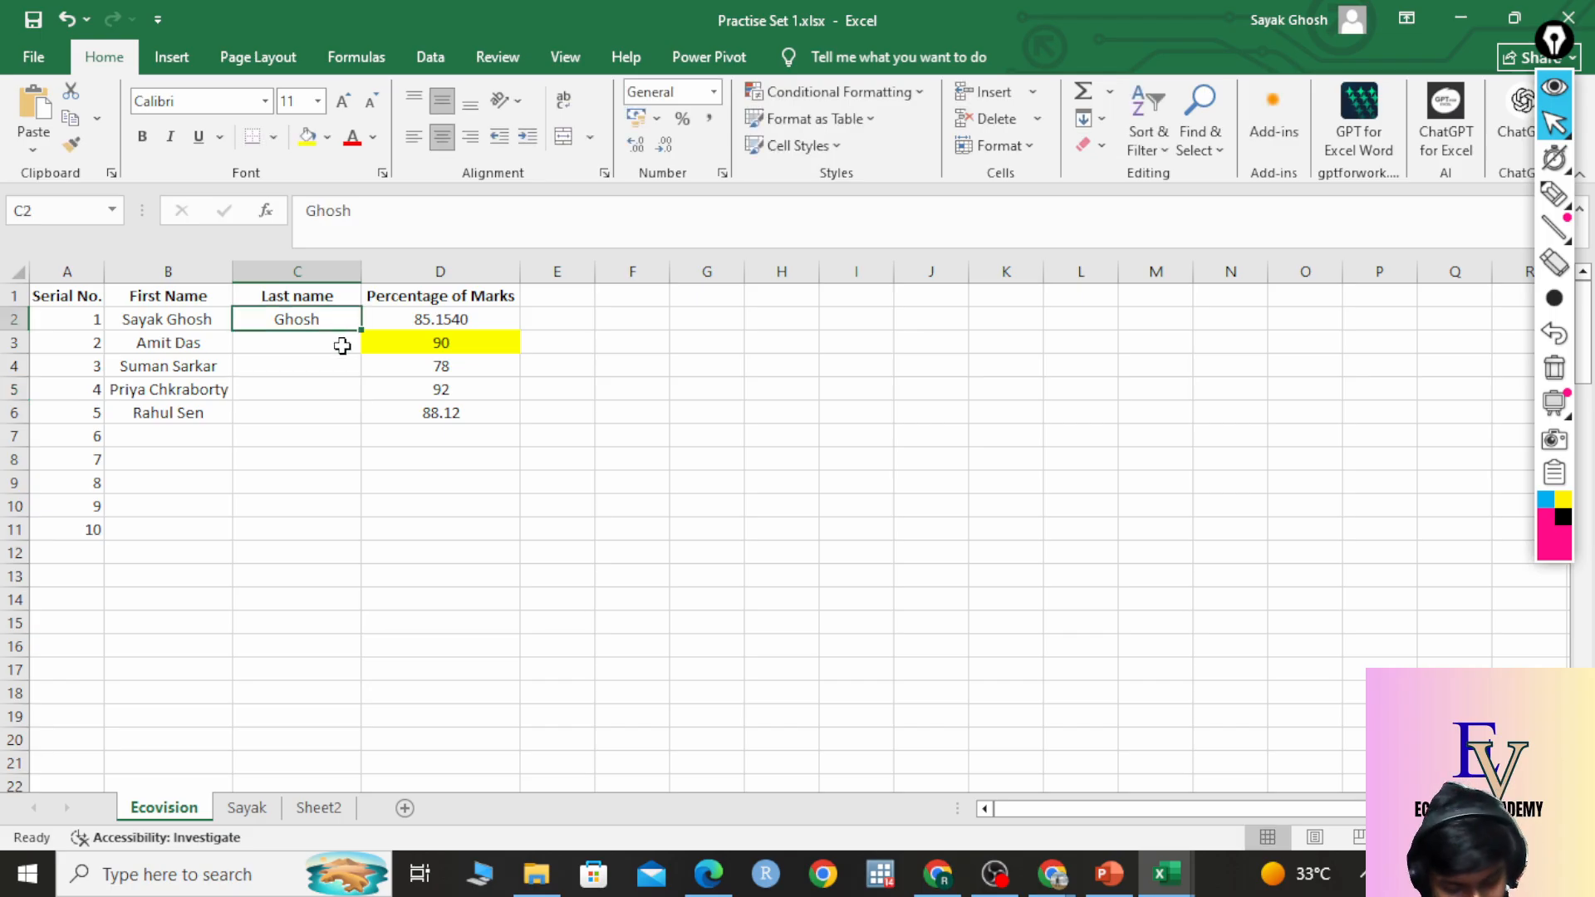
key("ctrl+e")
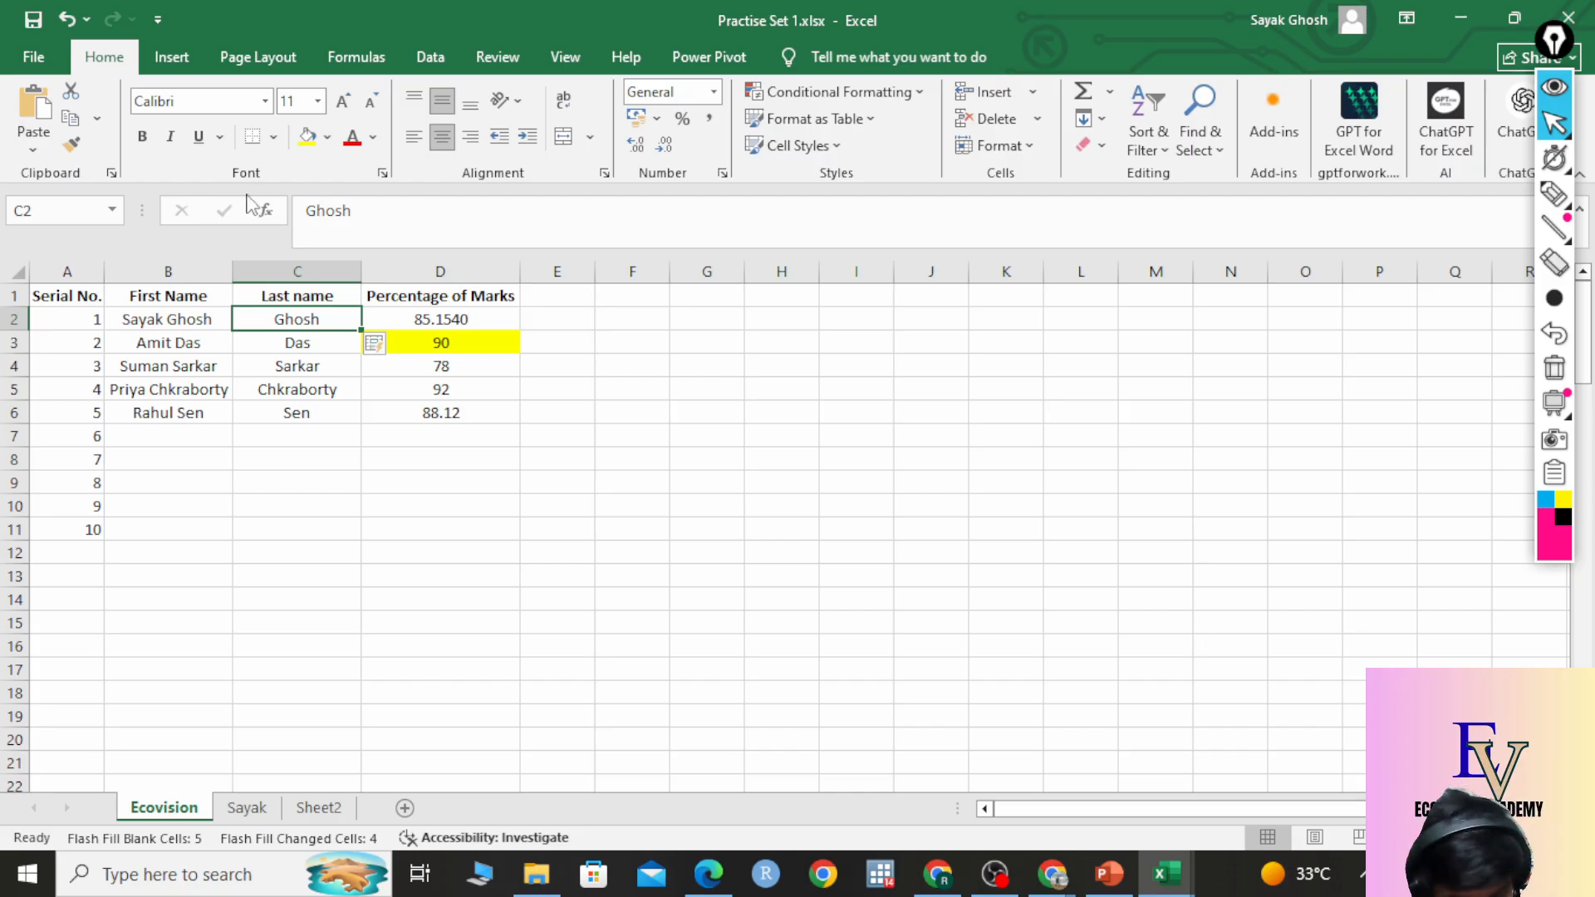
key("ctrl+z")
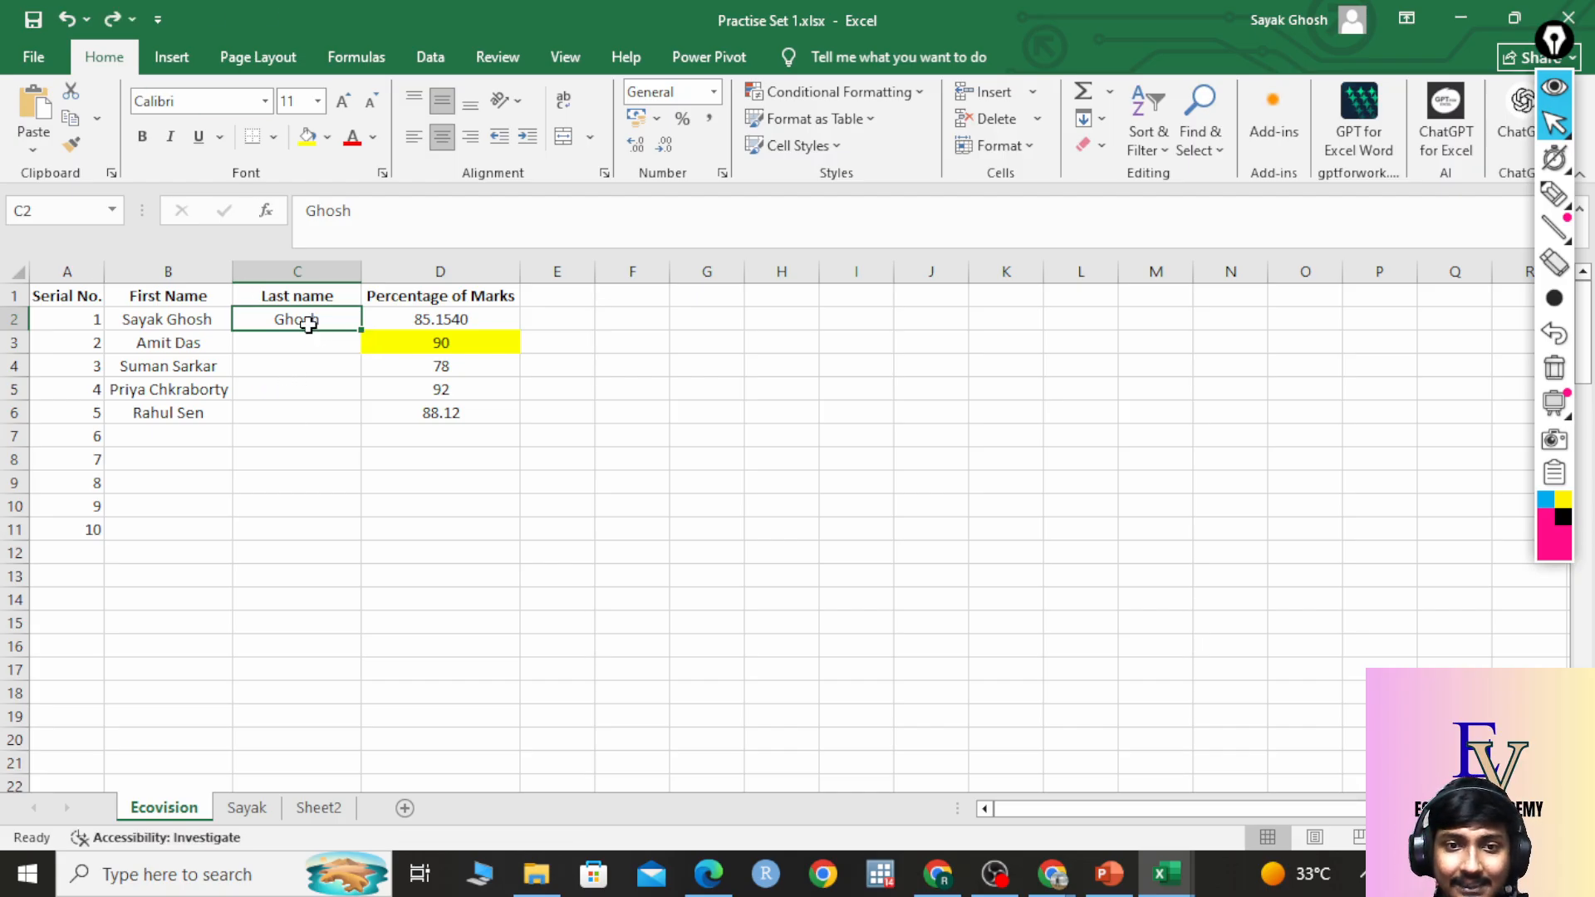
left_click(197, 325)
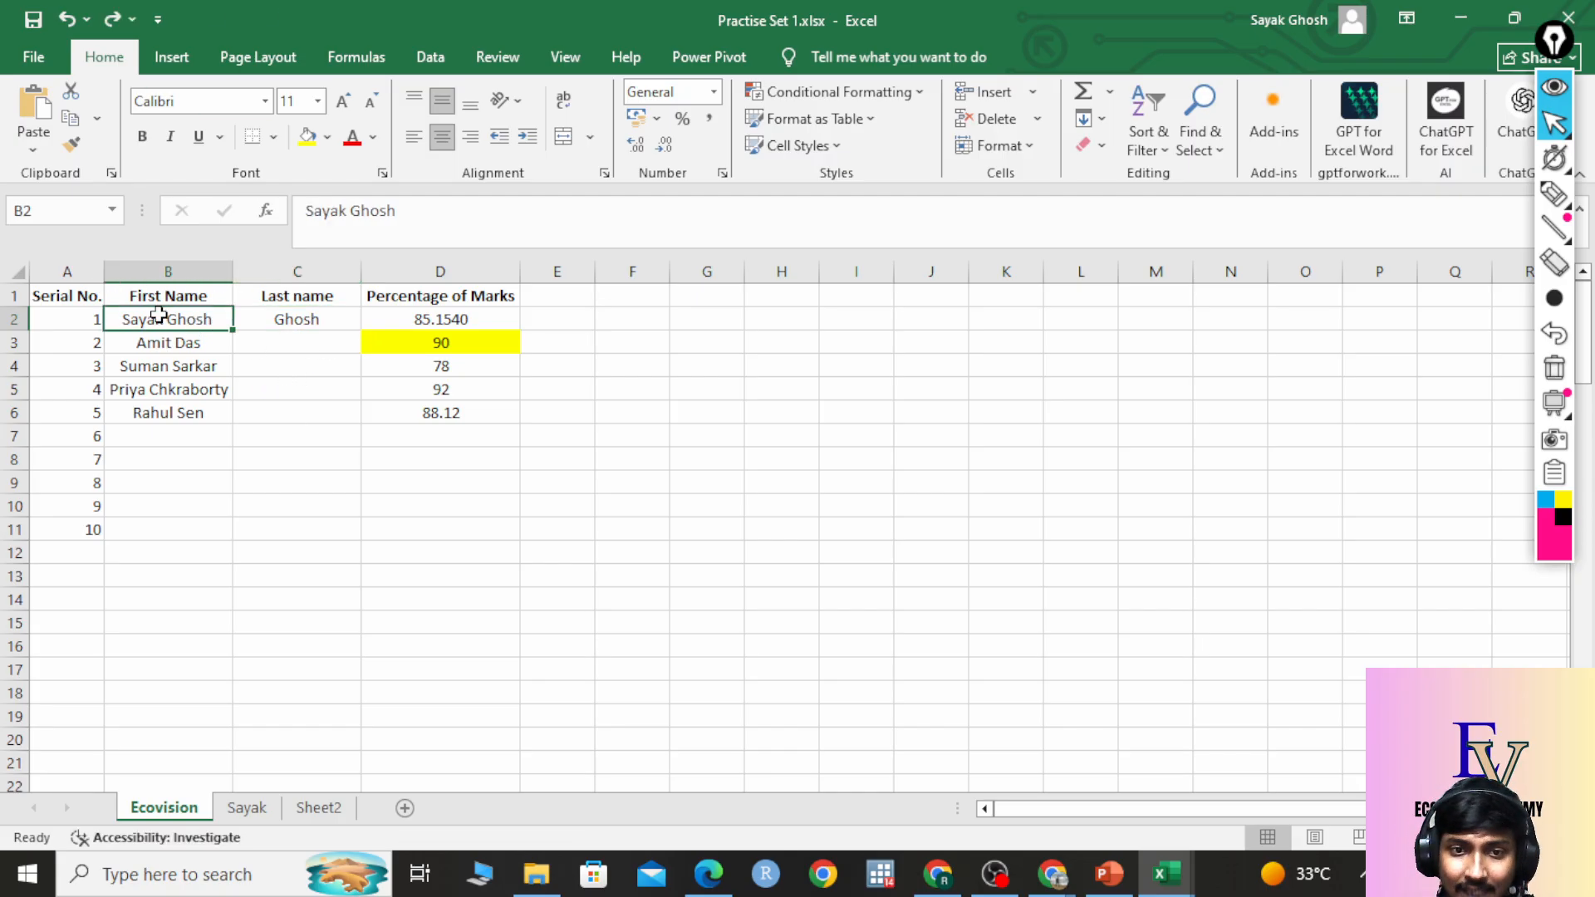
left_click(317, 322)
double_click(326, 322)
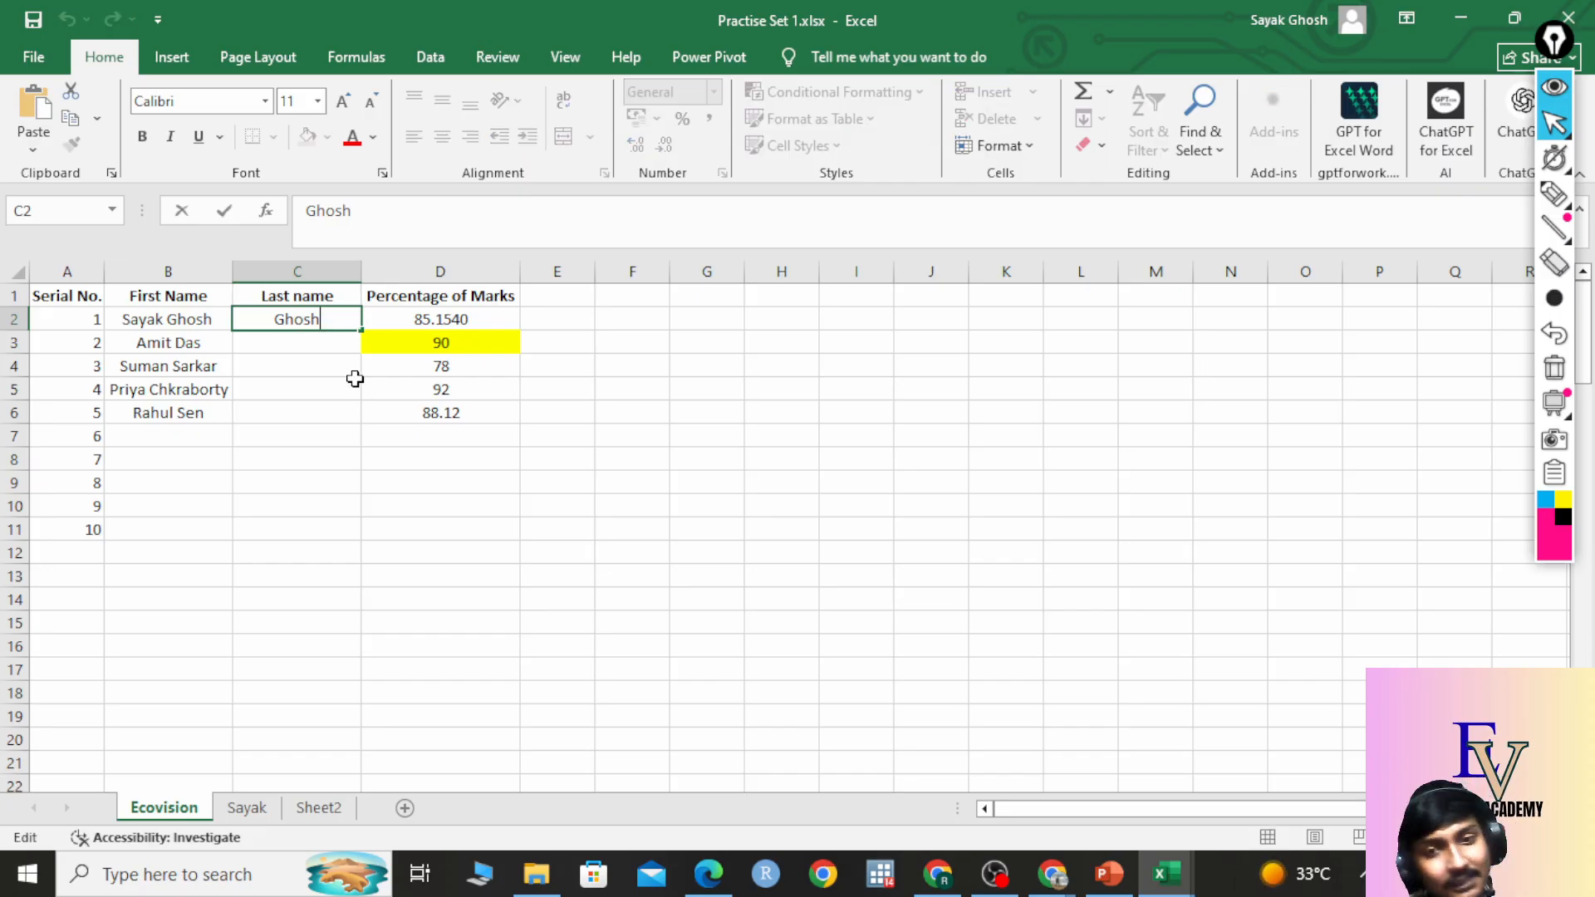
left_click(327, 362)
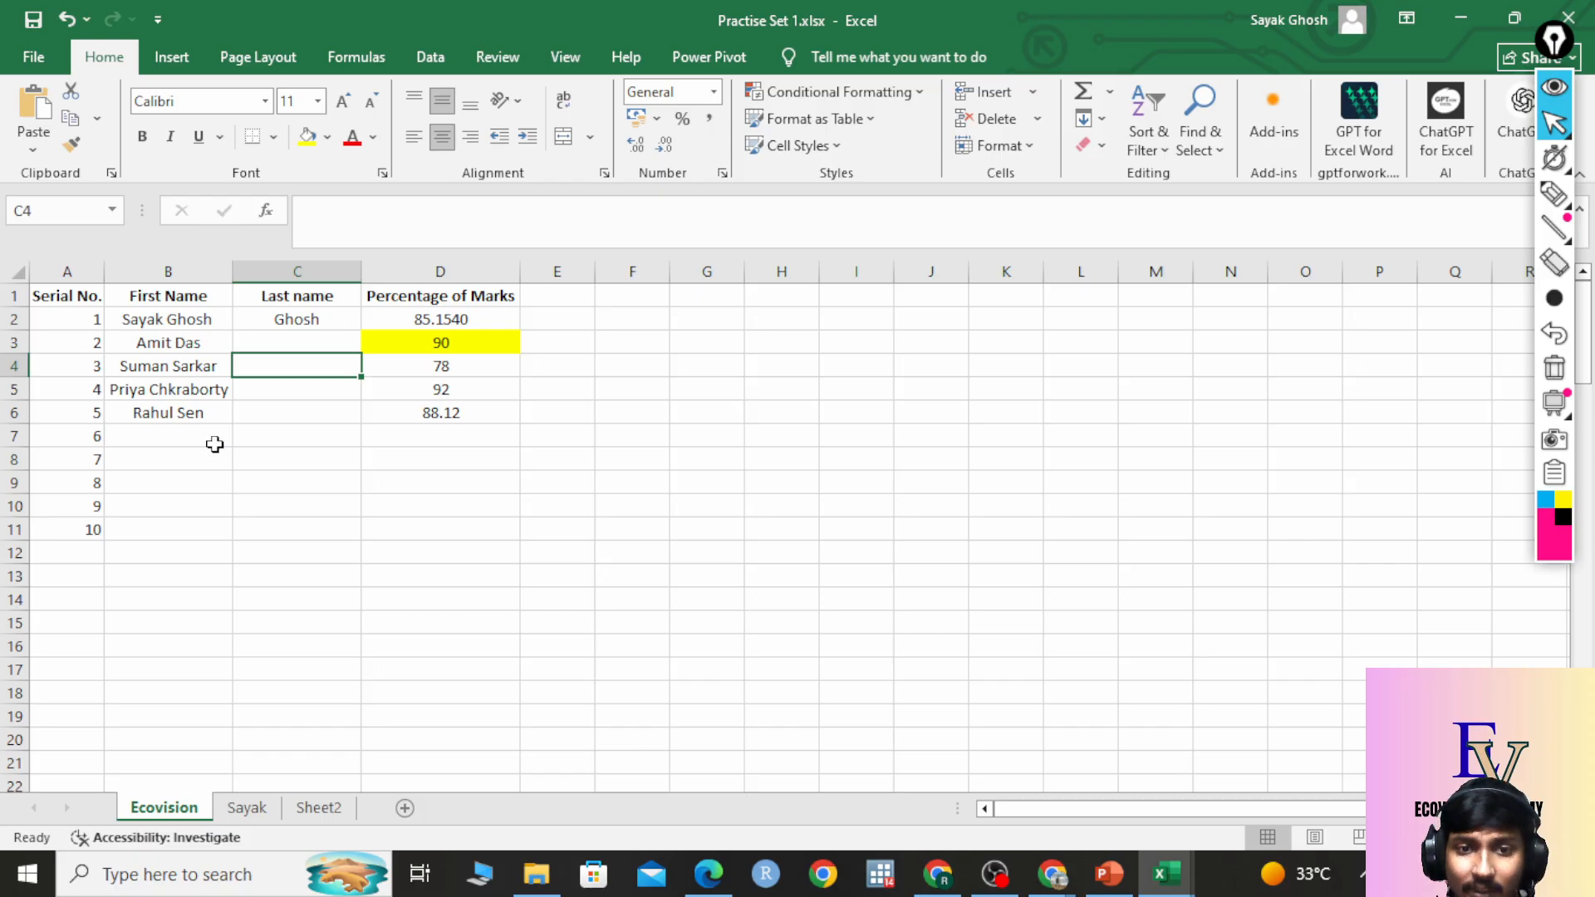
left_click(302, 342)
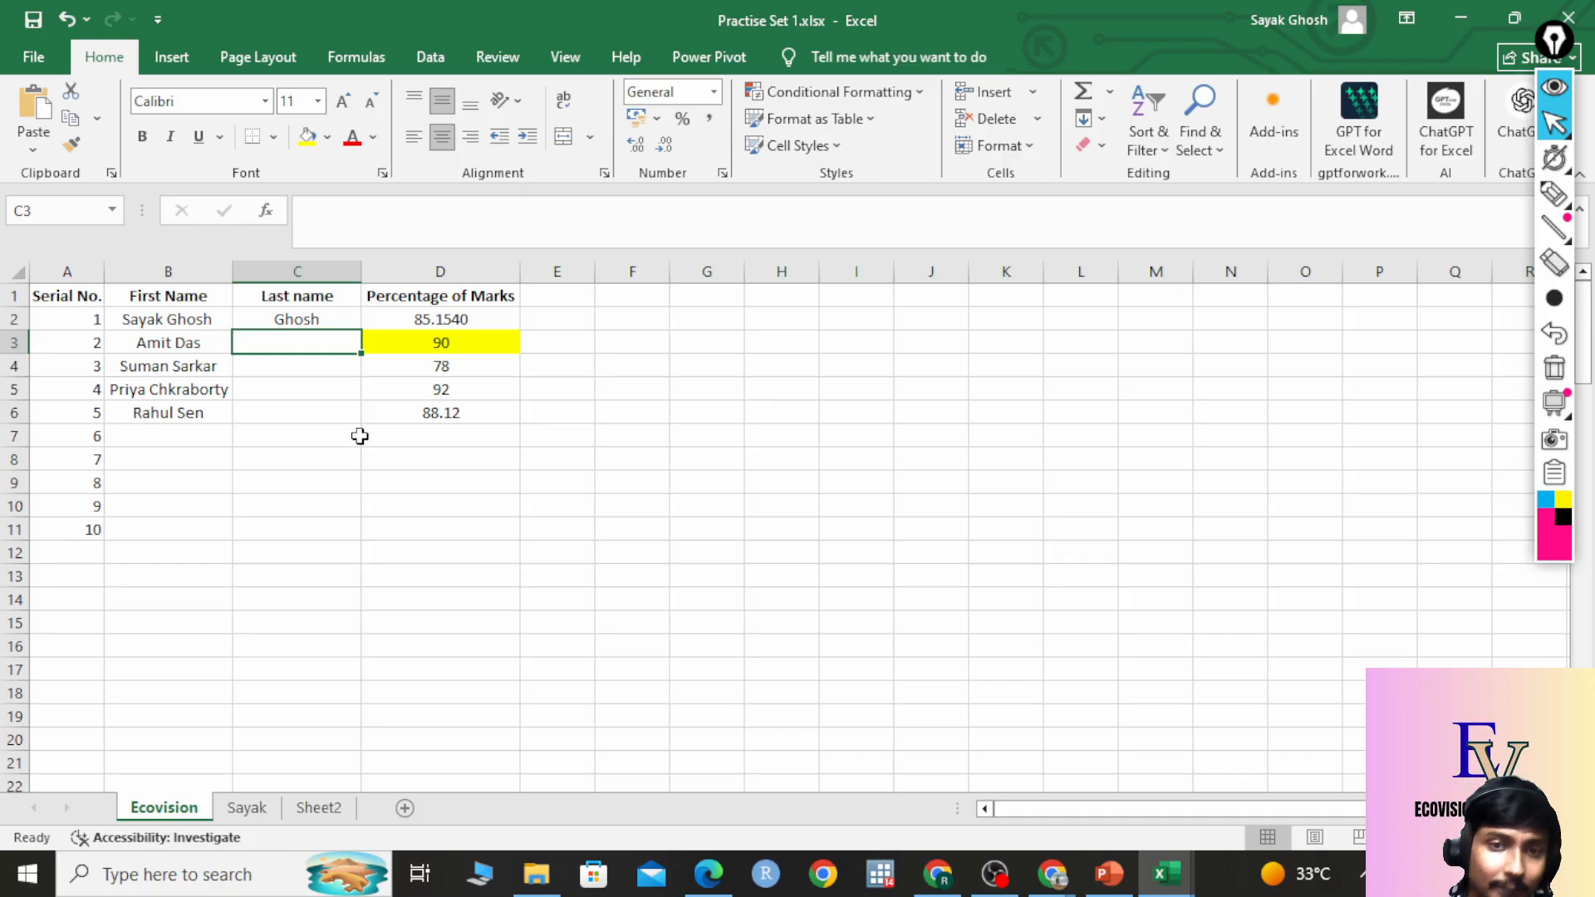
left_click(336, 319)
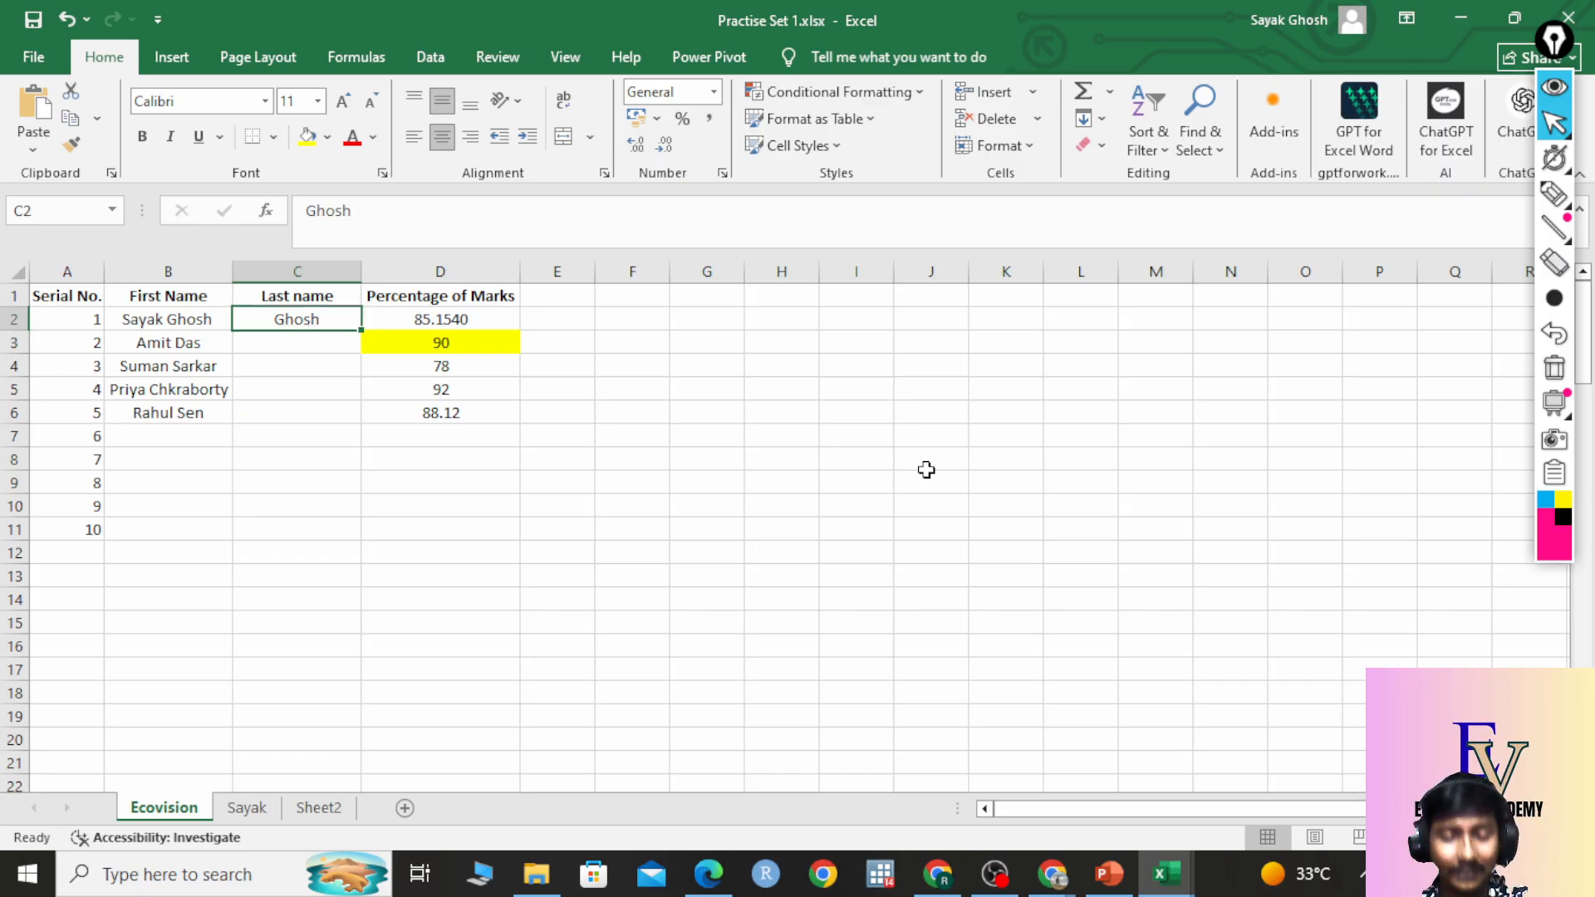
key("ctrl+e")
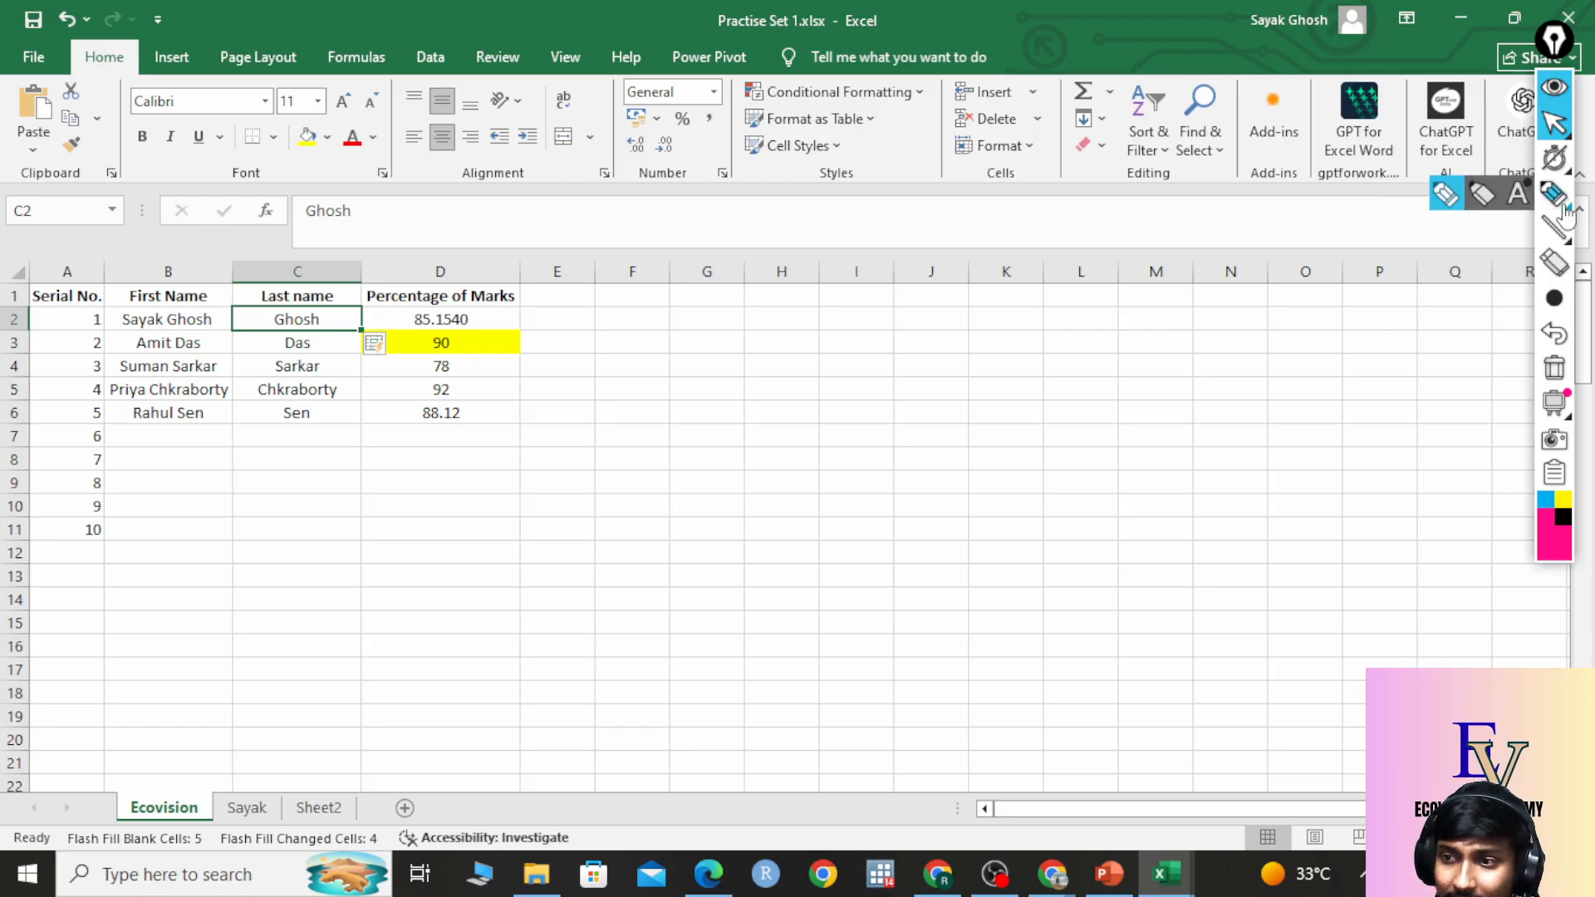
left_click(1555, 193)
mouse_move(797, 360)
left_mouse_down()
mouse_move(794, 430)
mouse_move(837, 359)
mouse_move(848, 417)
left_mouse_up()
mouse_move(829, 405)
left_mouse_down()
mouse_move(869, 384)
mouse_move(964, 384)
mouse_move(977, 401)
mouse_move(1051, 353)
left_mouse_up()
left_click_drag(1030, 336, 1039, 384)
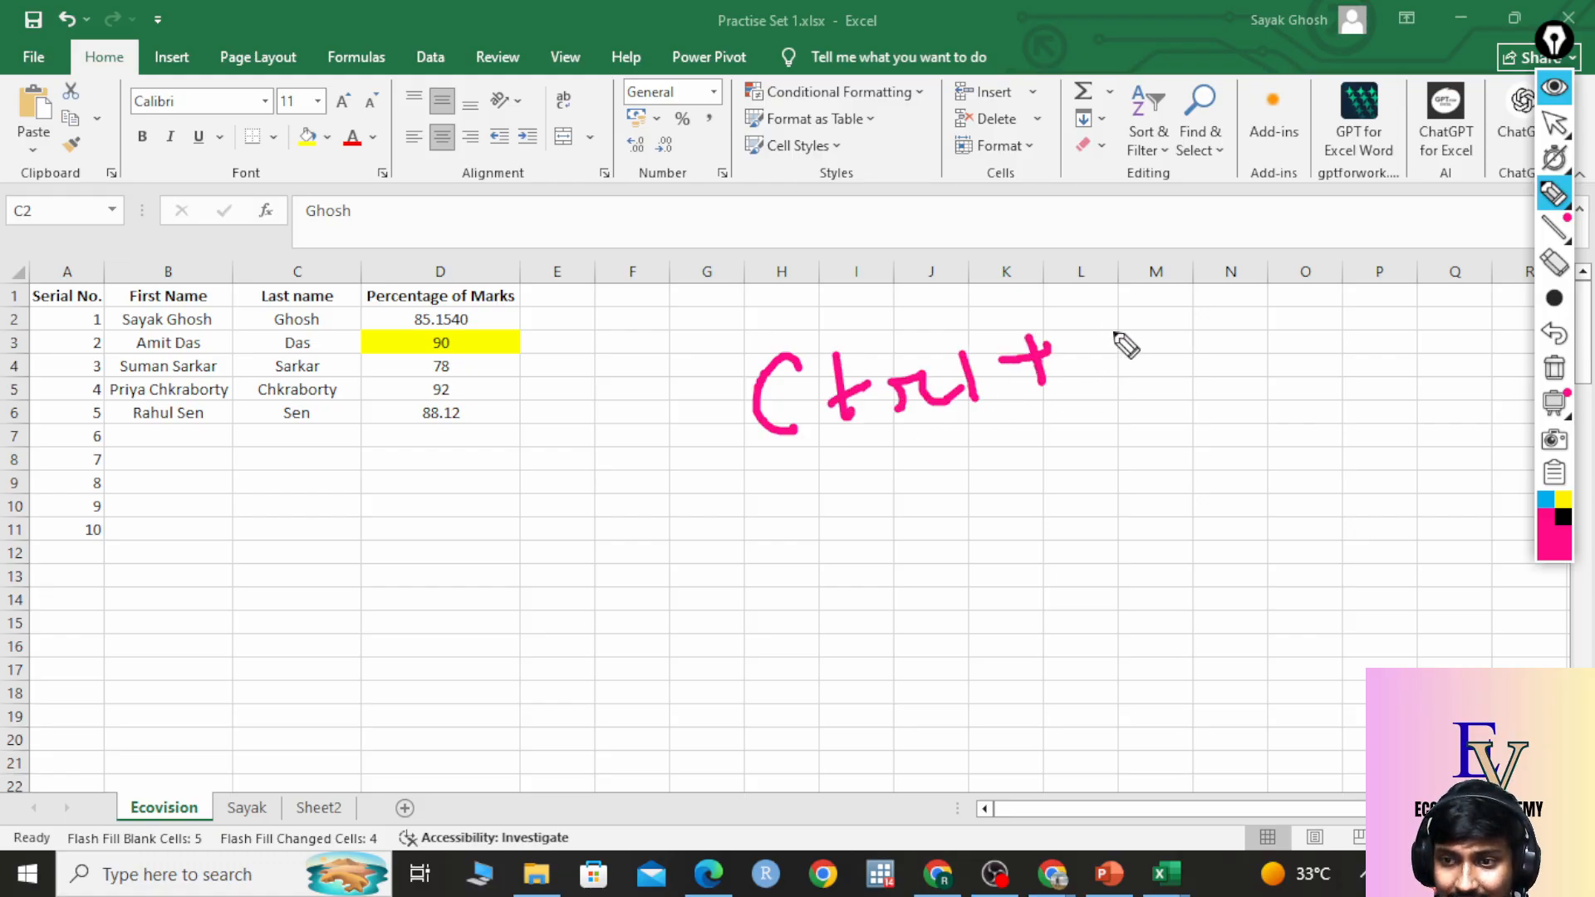
mouse_move(1095, 326)
left_mouse_down()
mouse_move(1113, 391)
mouse_move(1167, 298)
left_mouse_up()
left_click_drag(1105, 356, 1184, 357)
mouse_move(1263, 267)
left_mouse_down()
mouse_move(748, 577)
mouse_move(1157, 242)
mouse_move(1263, 264)
left_mouse_up()
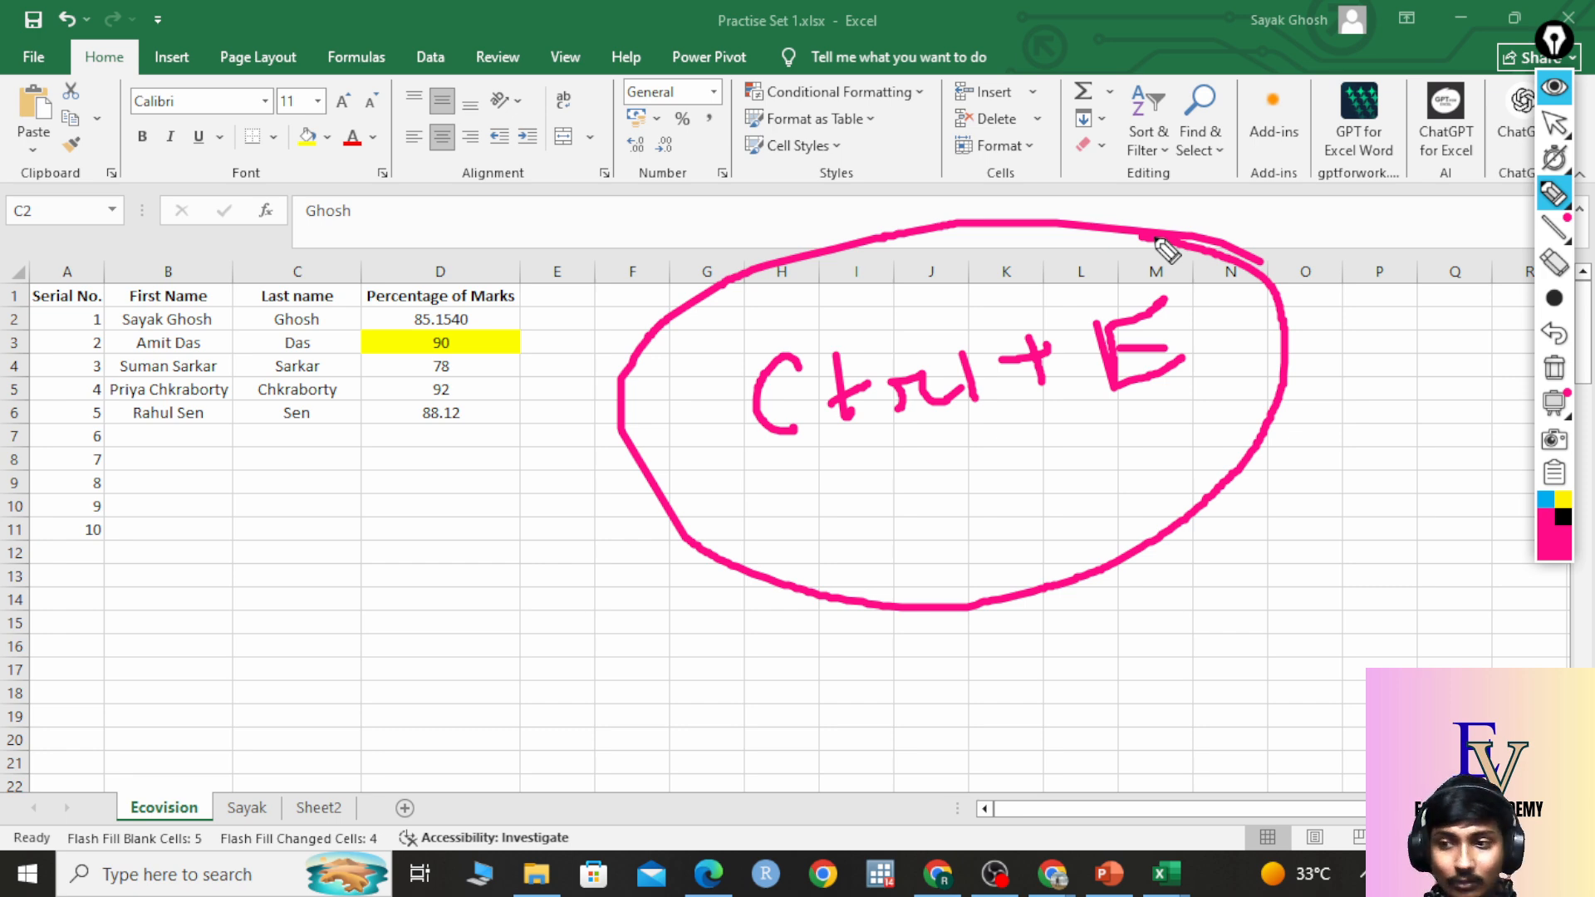
left_click(1554, 368)
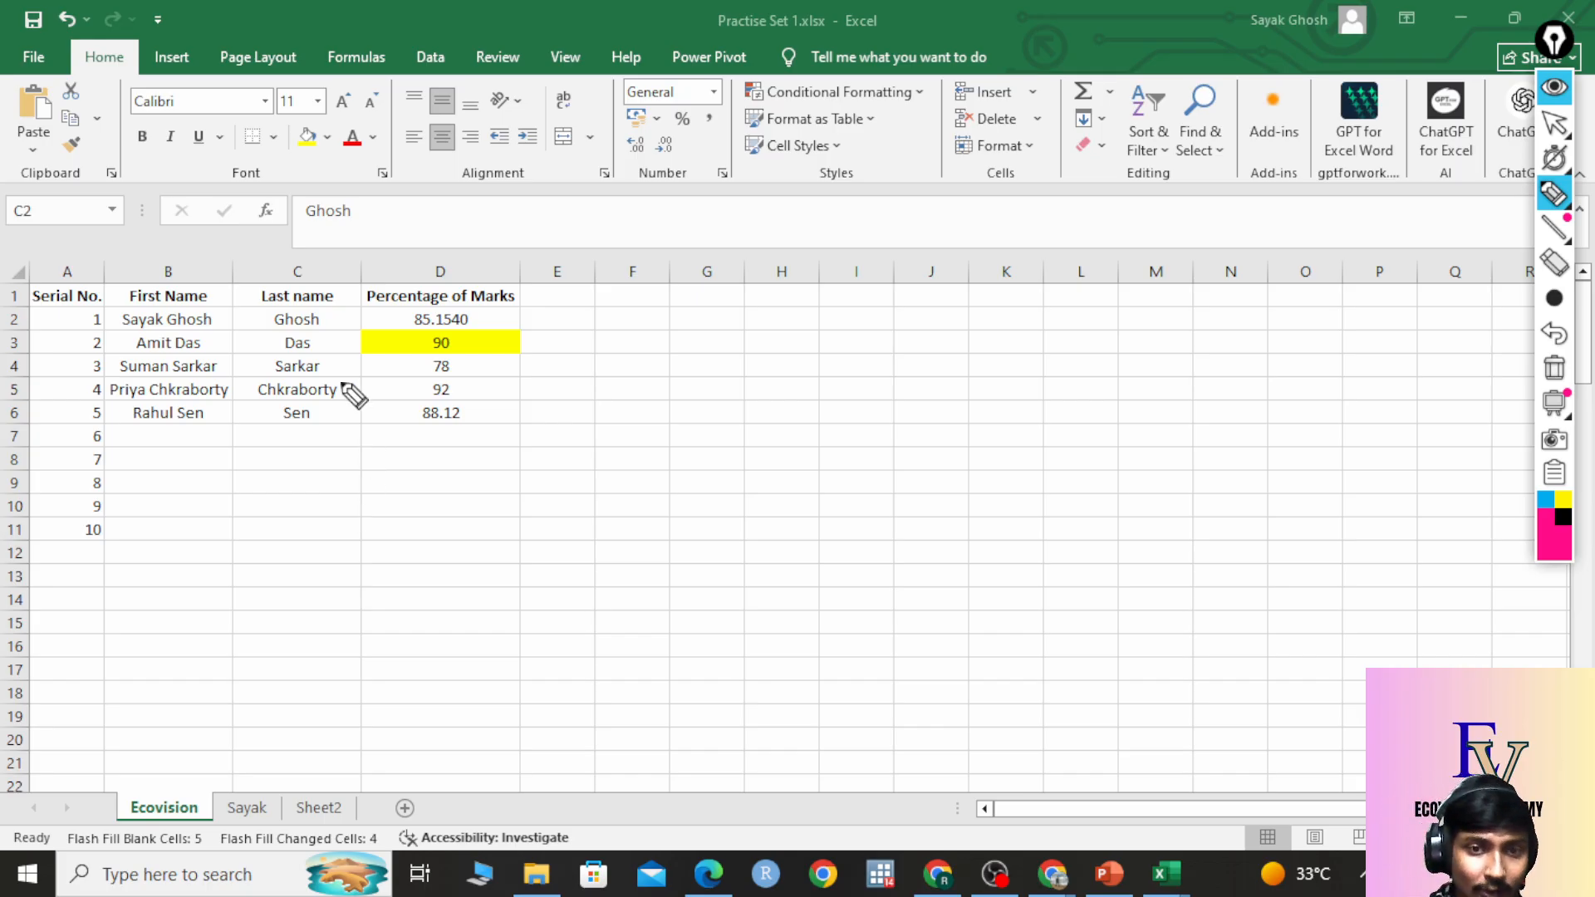
Exit pen mode and clear the extra serial numbers 6–10 from A7:A11.
left_click(1554, 122)
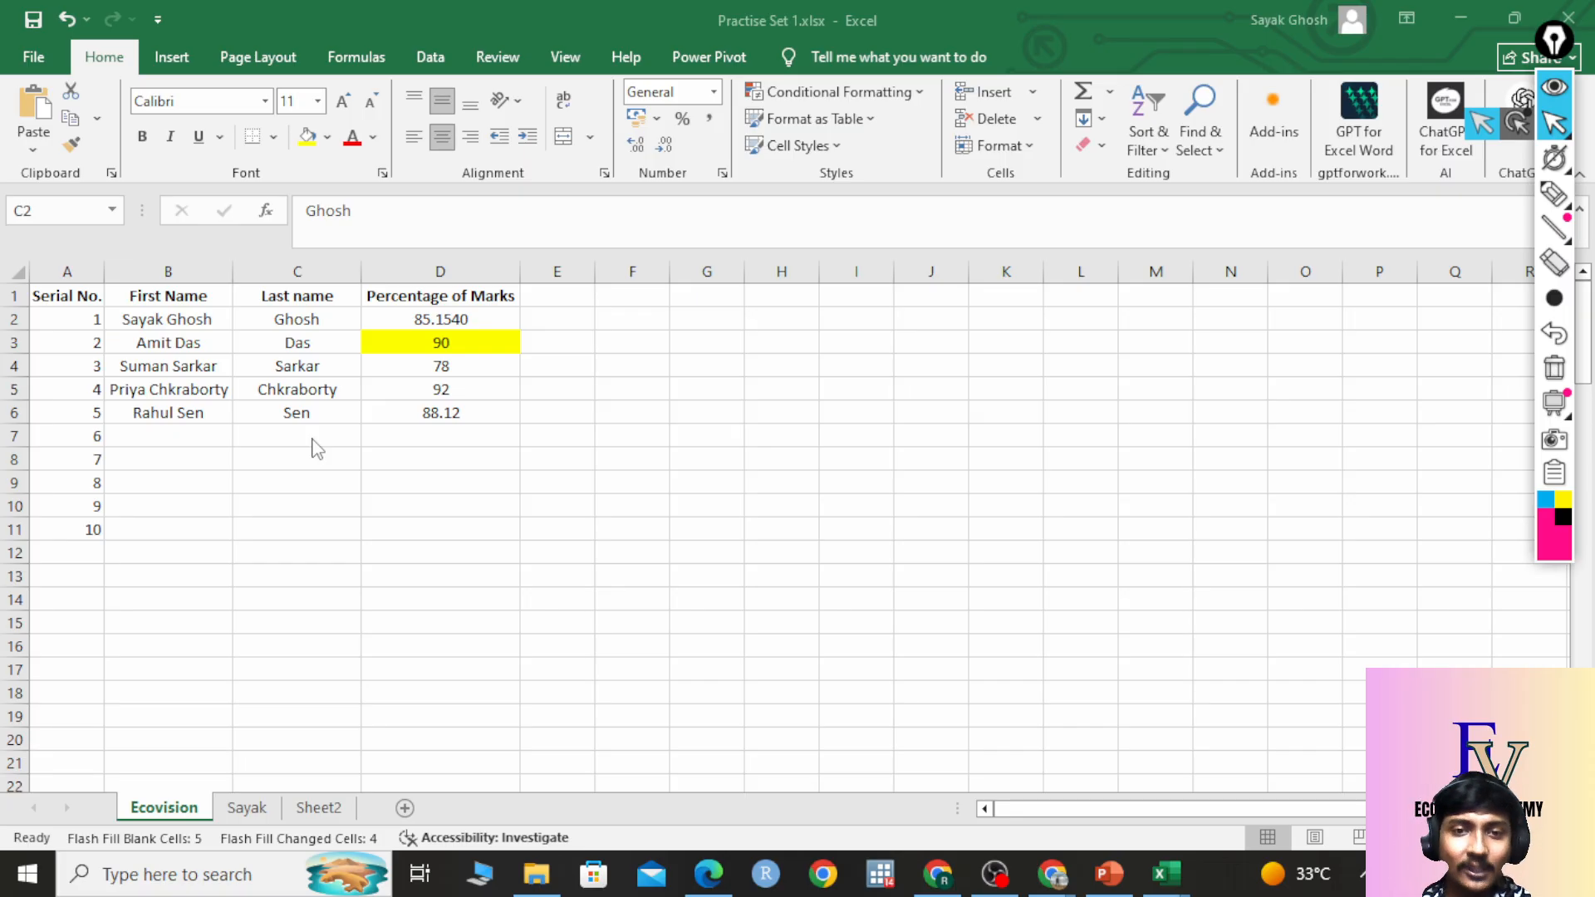
left_click(475, 321)
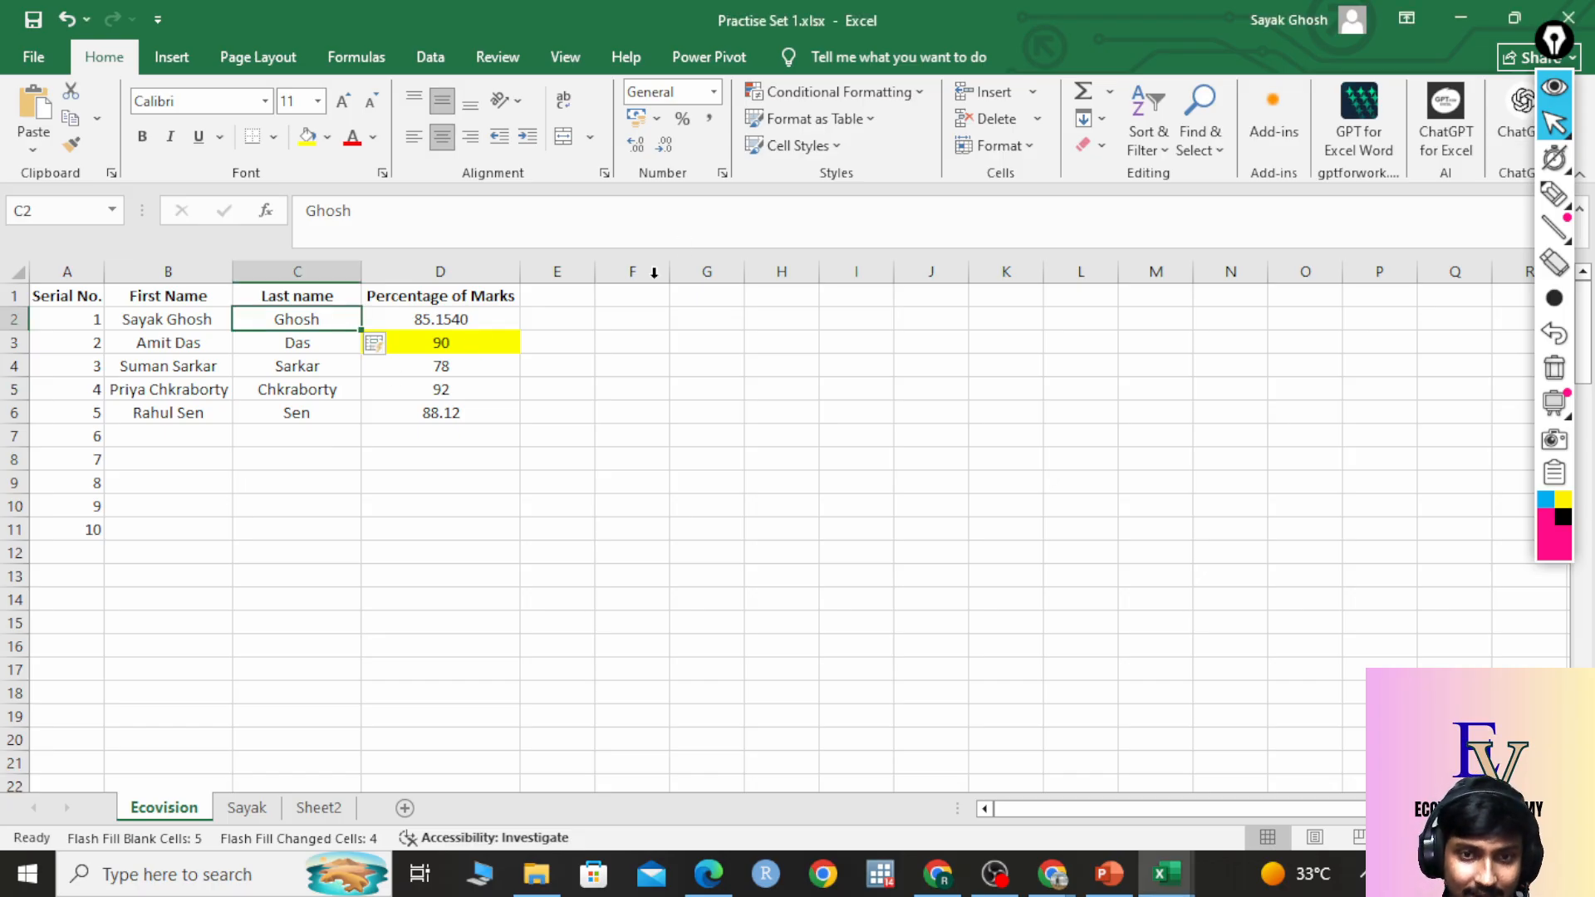
left_click(440, 322)
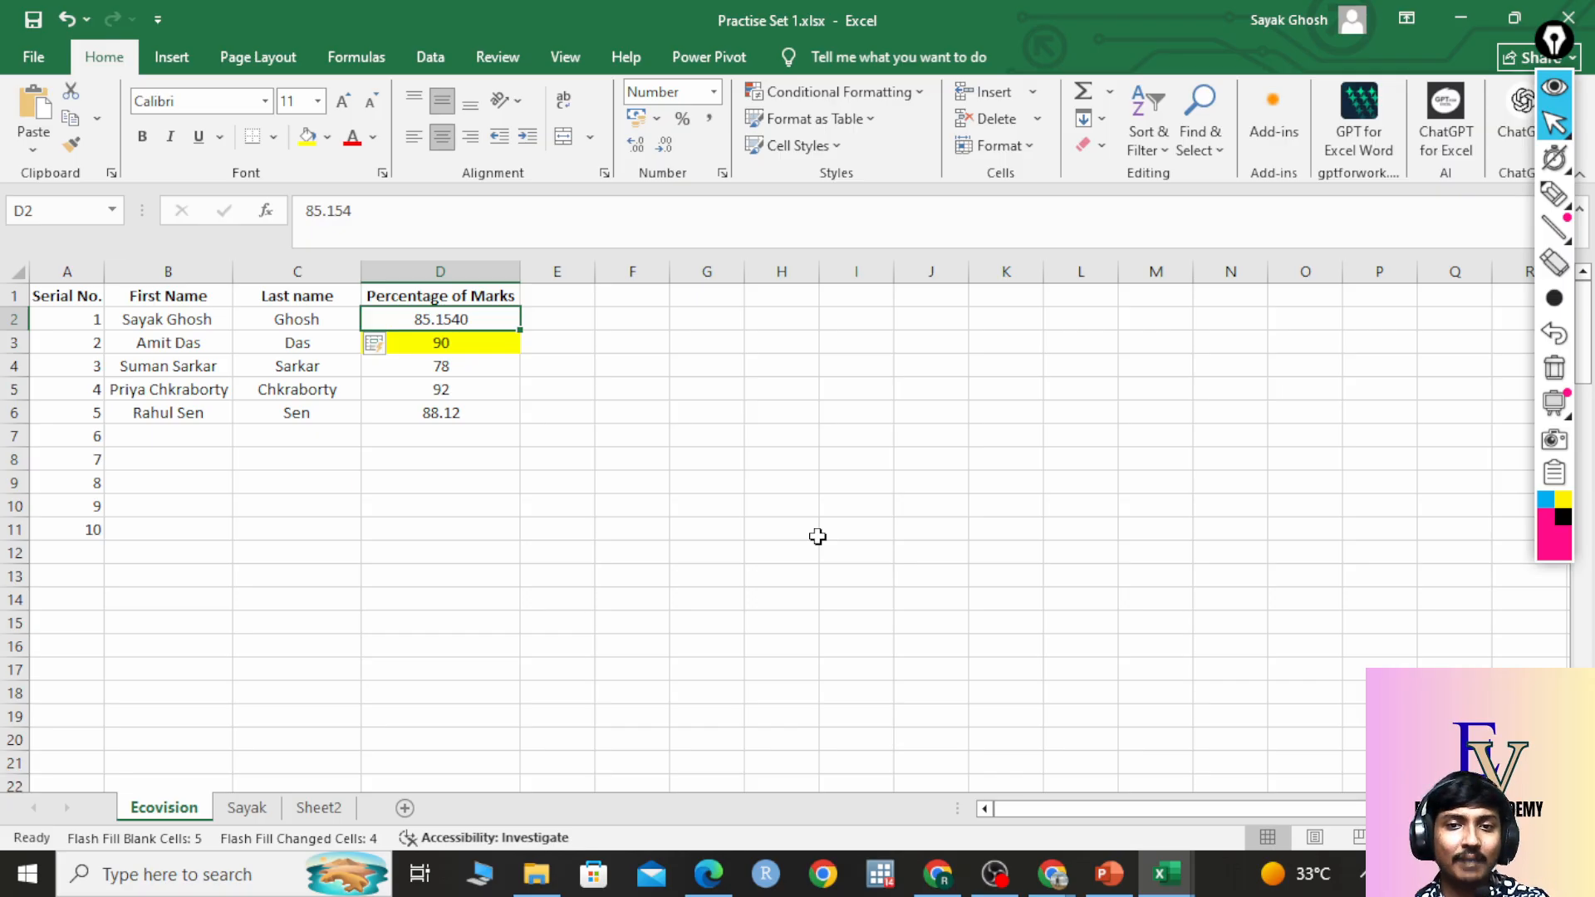
left_click_drag(98, 440, 72, 533)
key("Delete")
Select cell A7 below the table and switch to the Google Meet call.
left_click(117, 462)
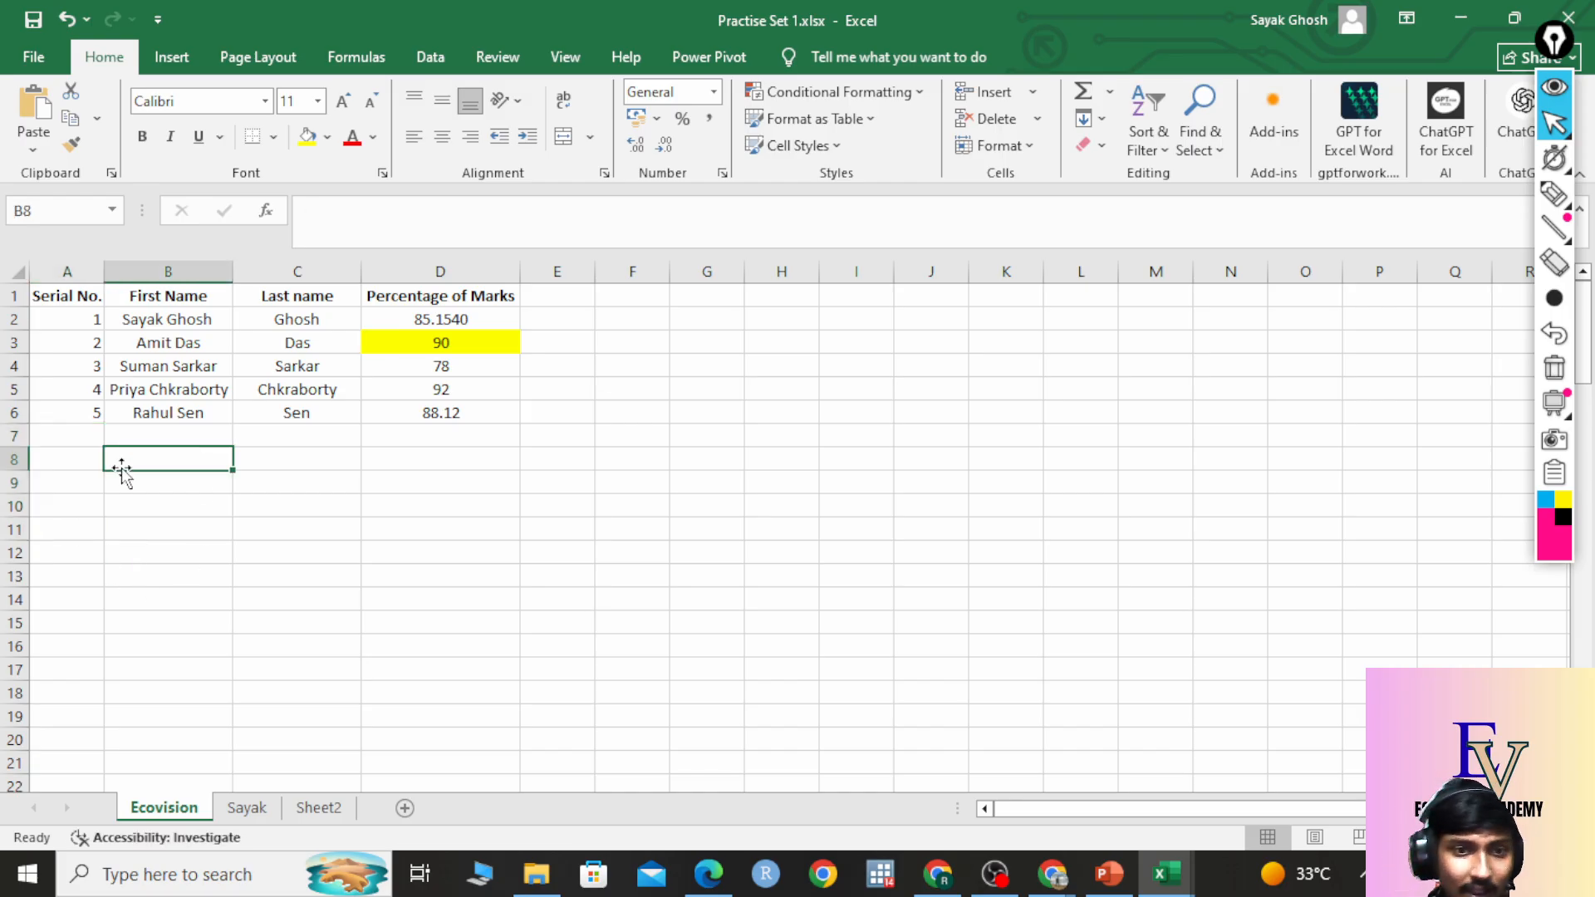
left_click(117, 438)
left_click(96, 436)
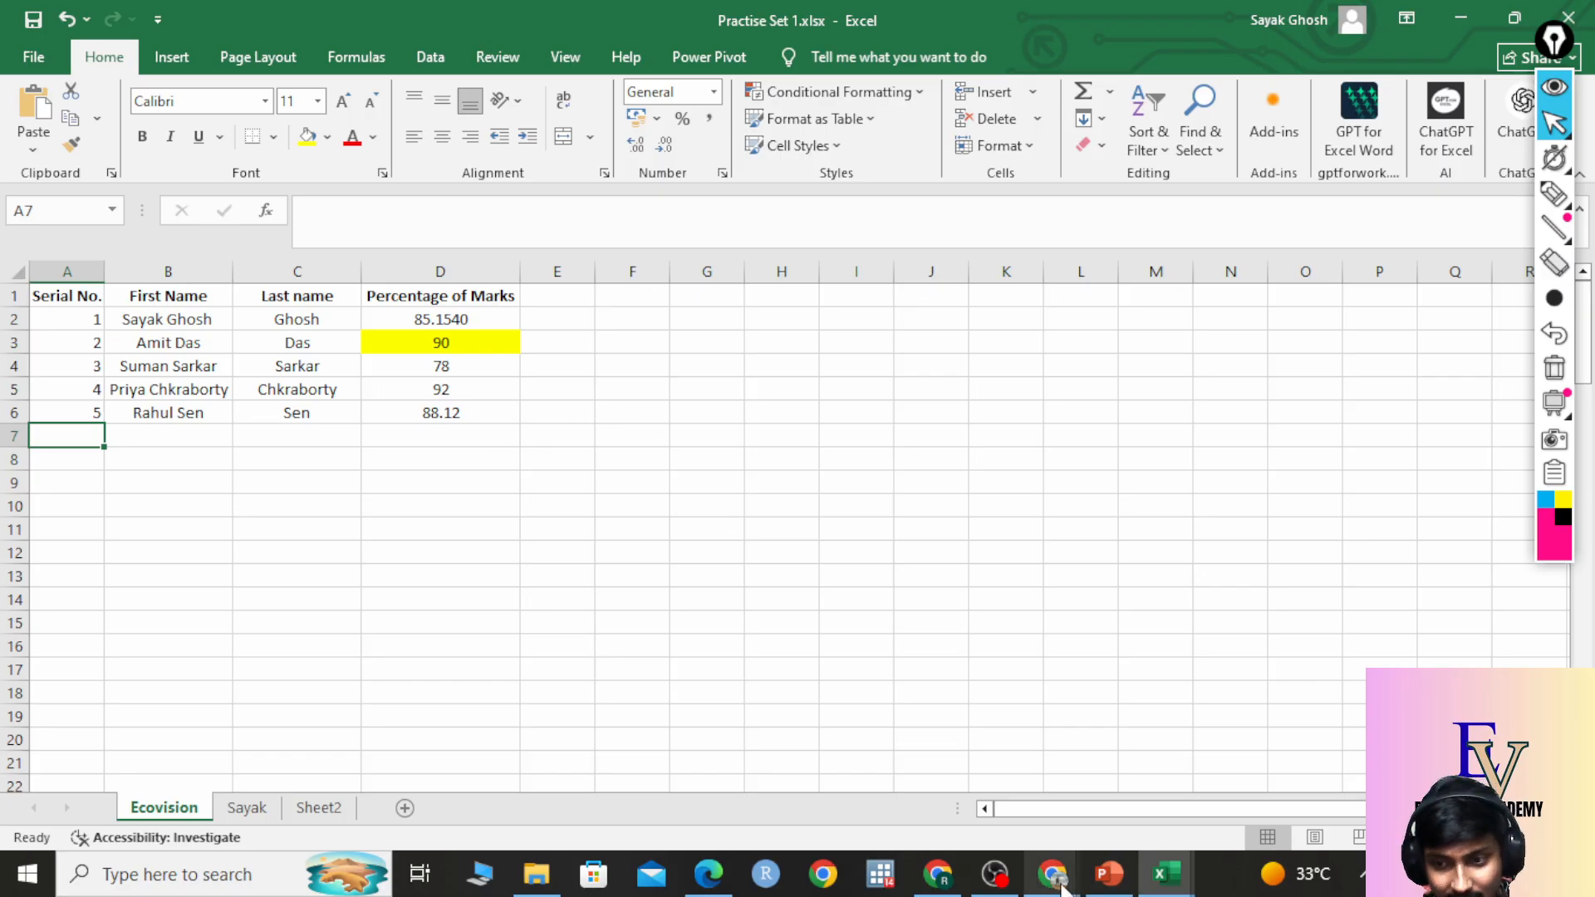
mouse_move(1052, 874)
left_click(1001, 796)
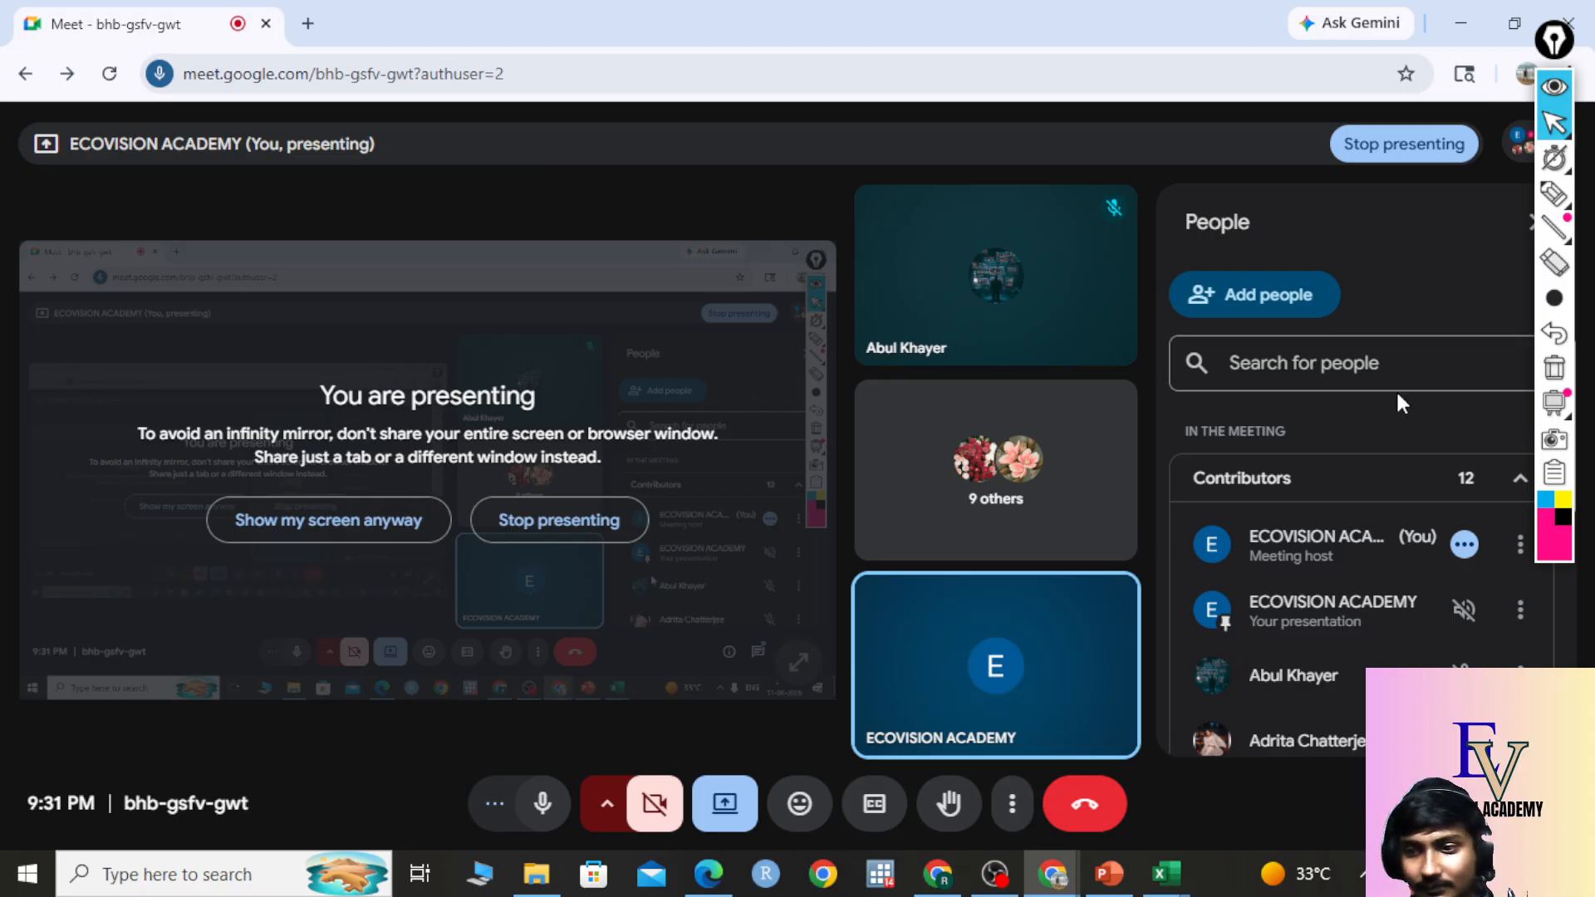
scroll(1296, 551, "down", 5)
scroll(1313, 590, "down", 2)
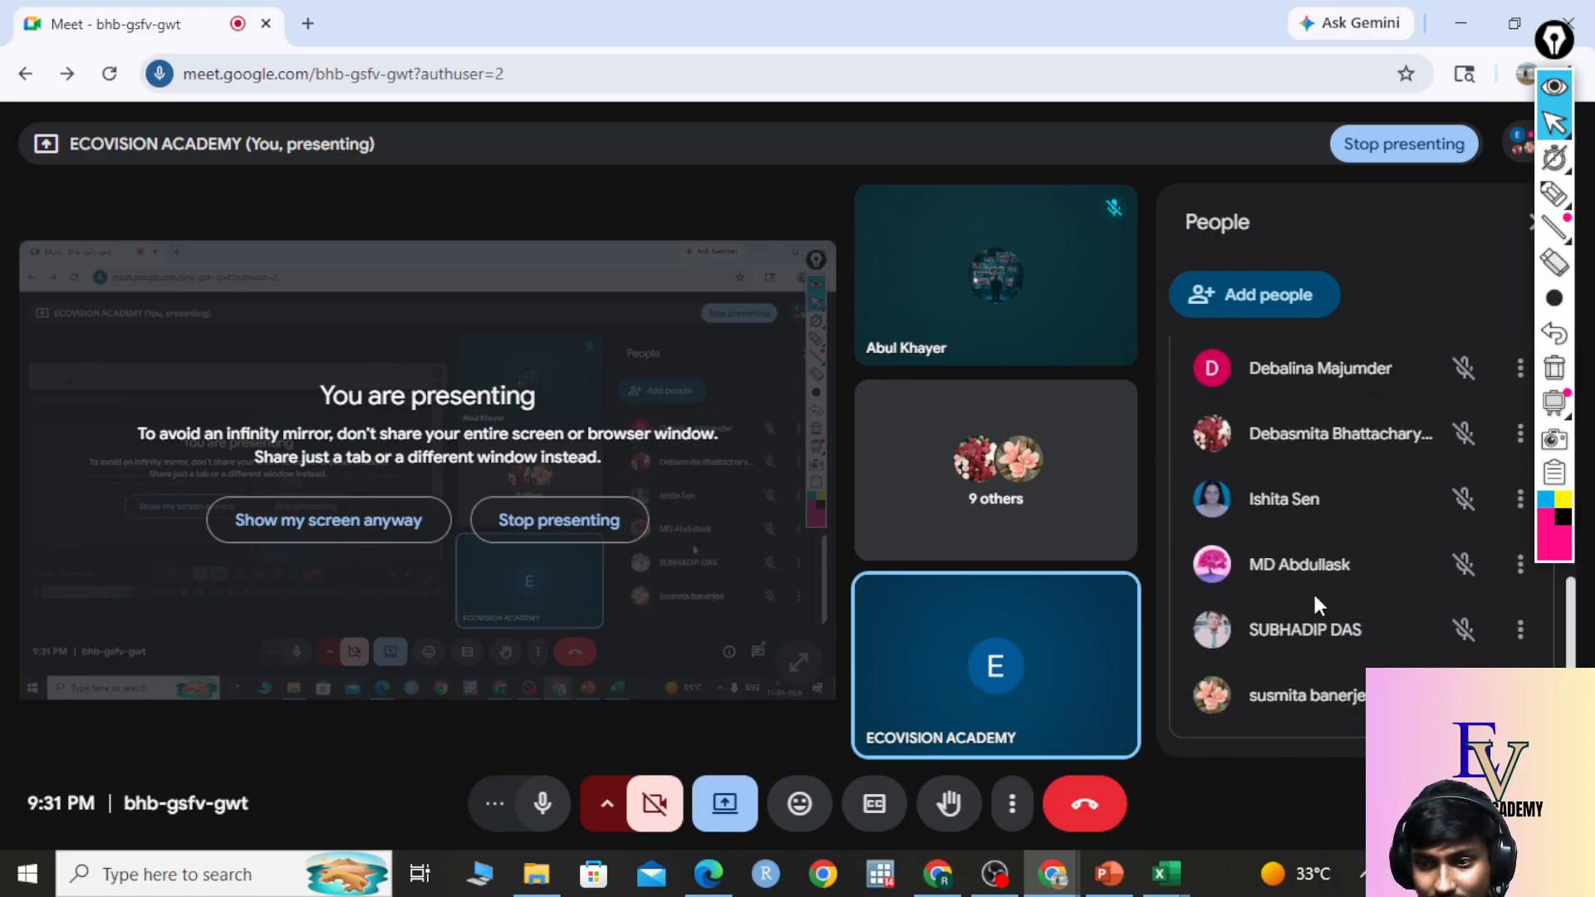
scroll(1330, 615, "up", 4)
scroll(1336, 625, "up", 3)
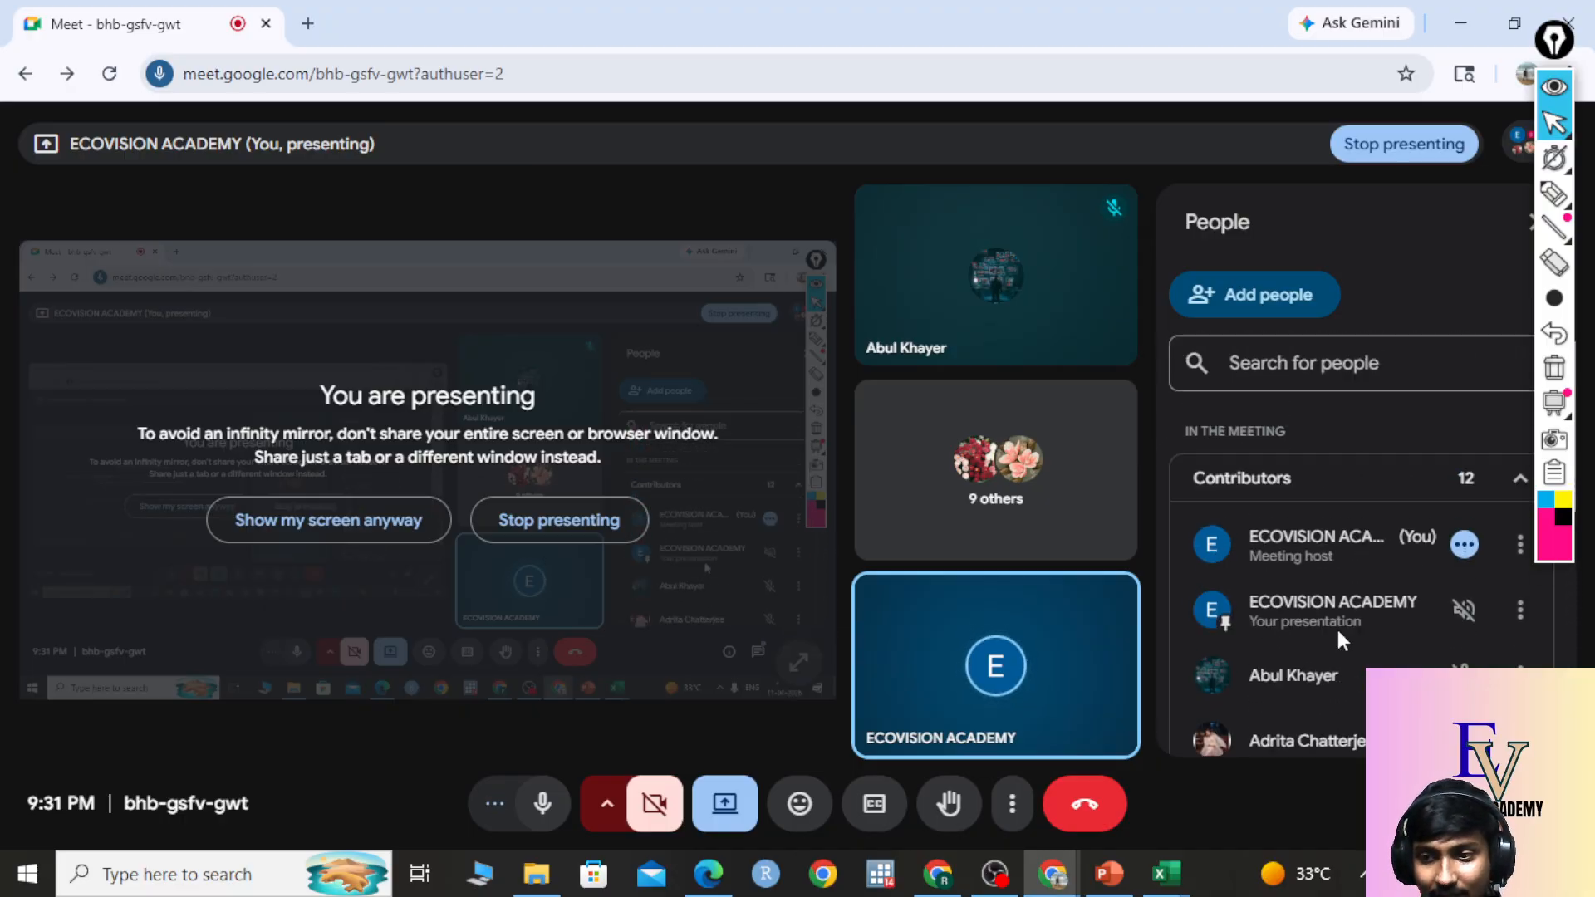
scroll(1336, 625, "down", 5)
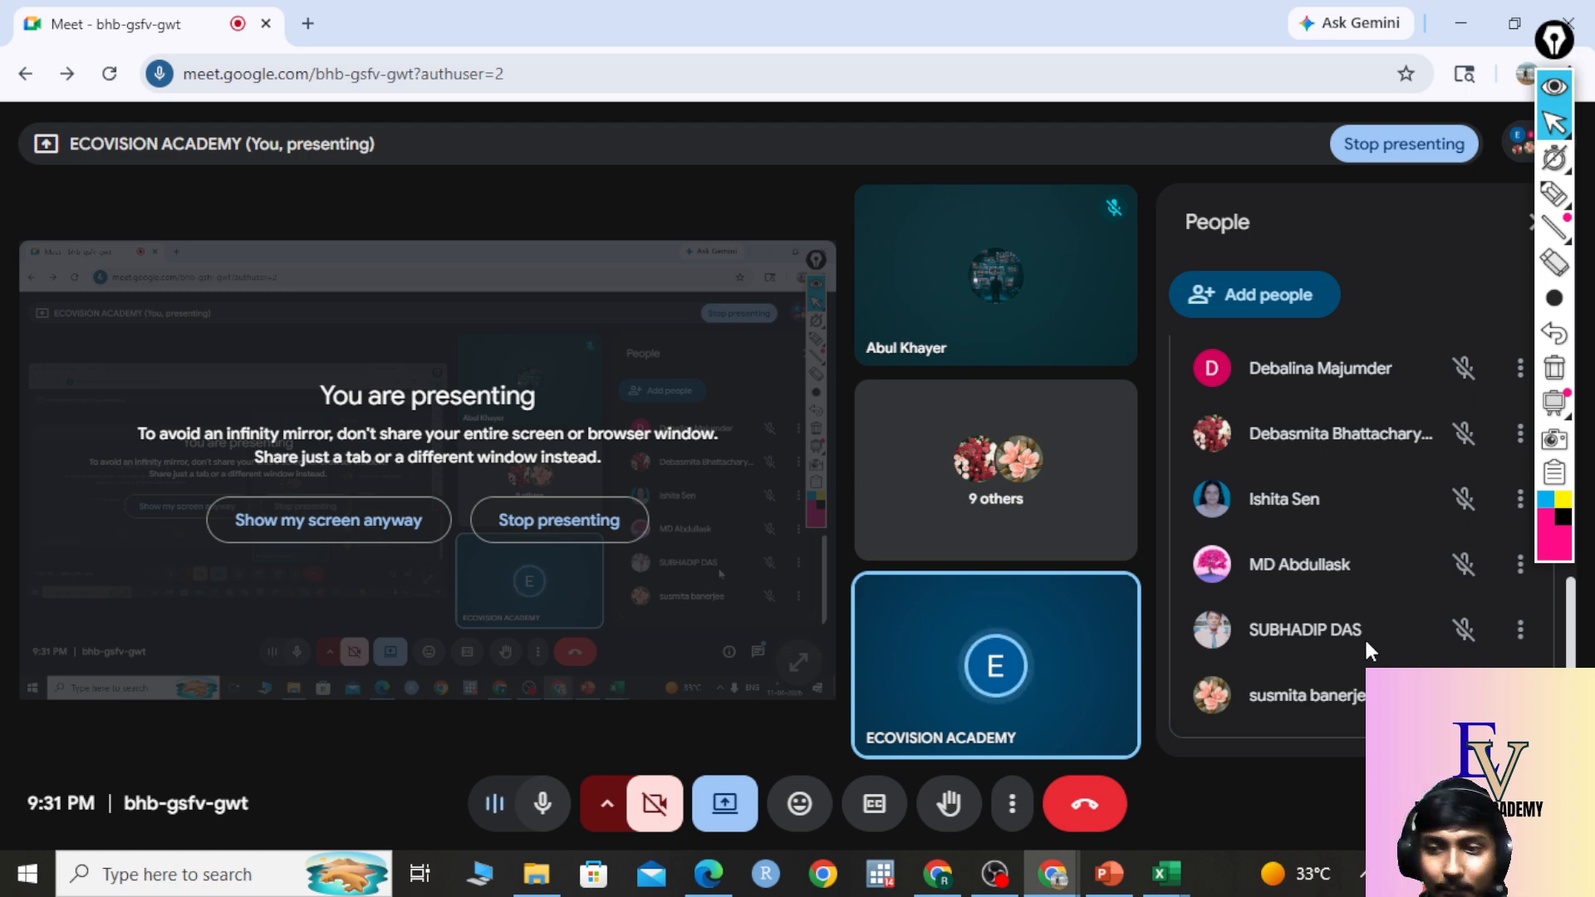
scroll(1364, 636, "up", 5)
scroll(1367, 641, "down", 5)
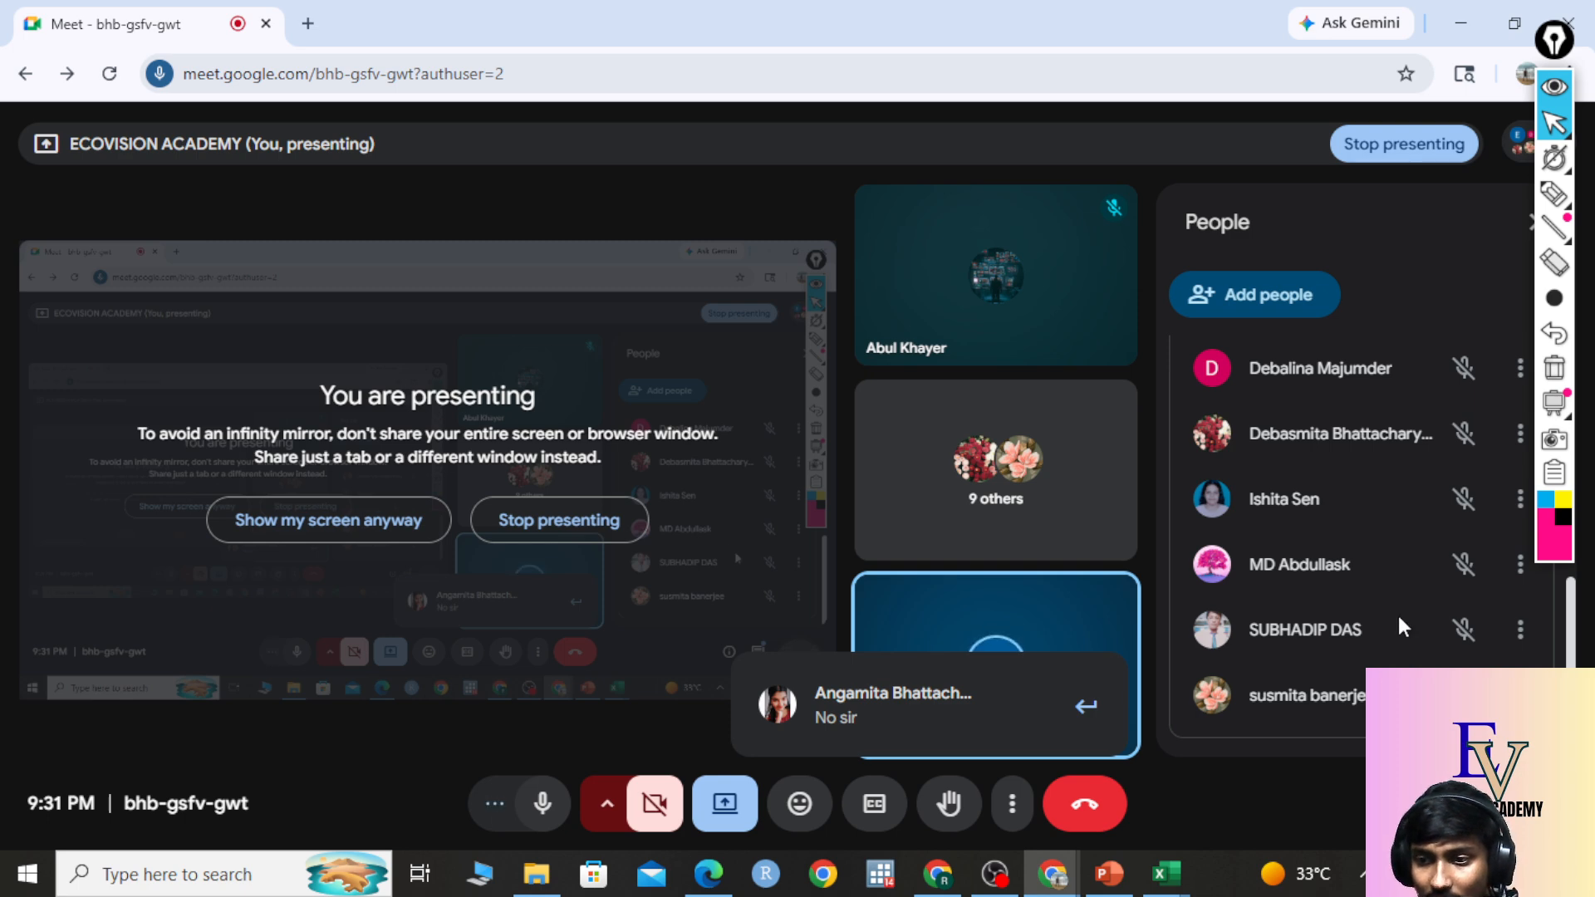
scroll(1399, 616, "up", 4)
scroll(1400, 619, "up", 3)
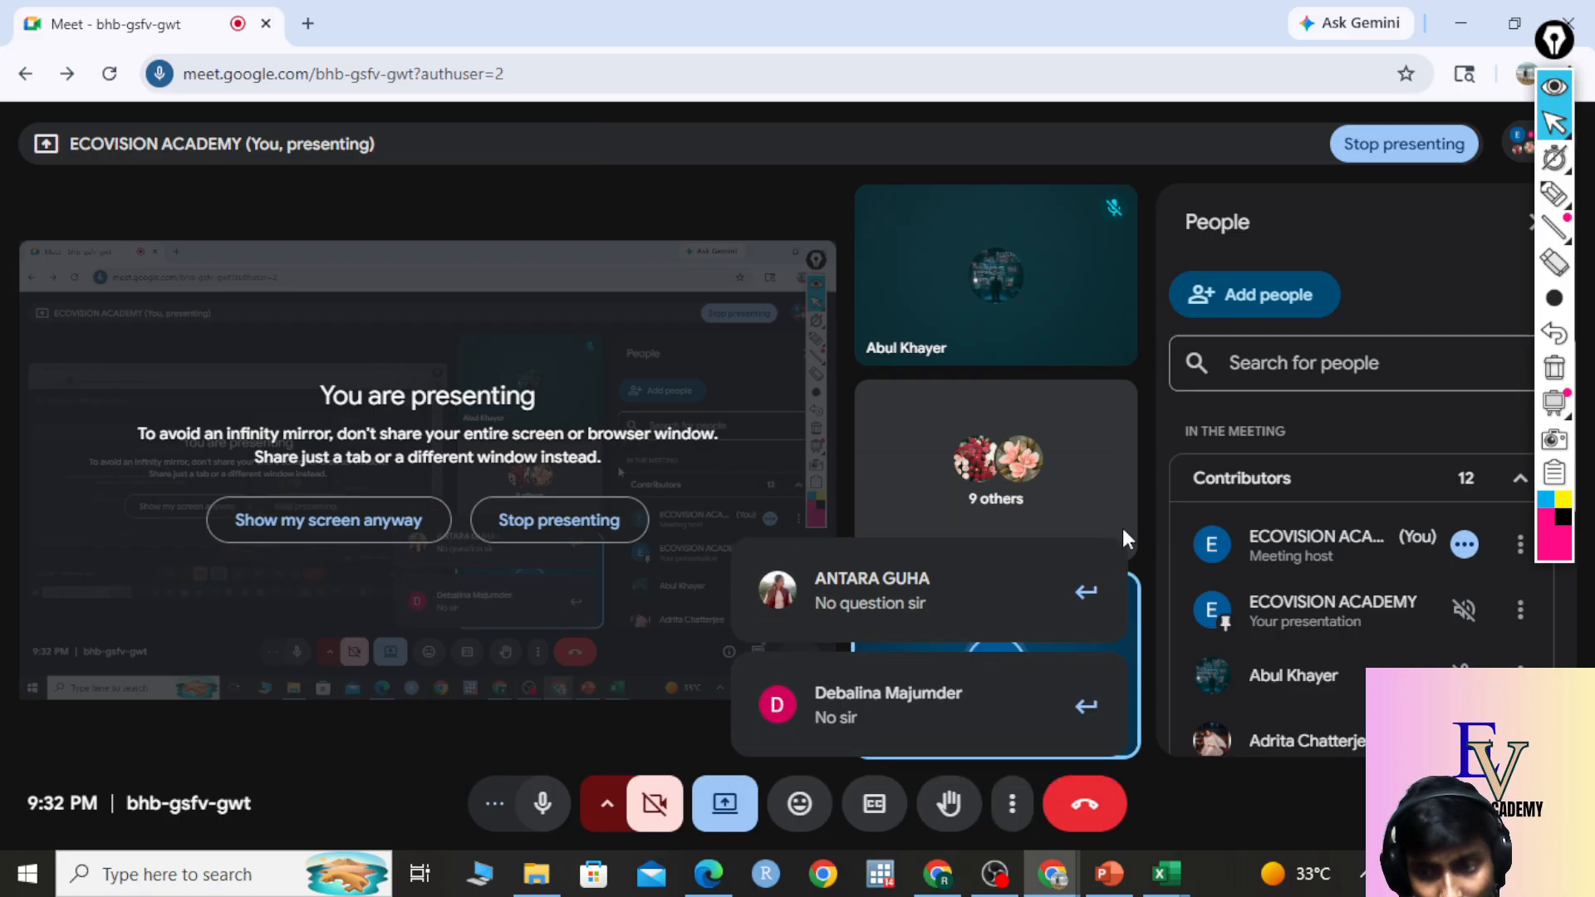
Remove the yellow fill from cell D3 in Practise Set 1.xlsx.
mouse_move(1190, 879)
left_click(1247, 773)
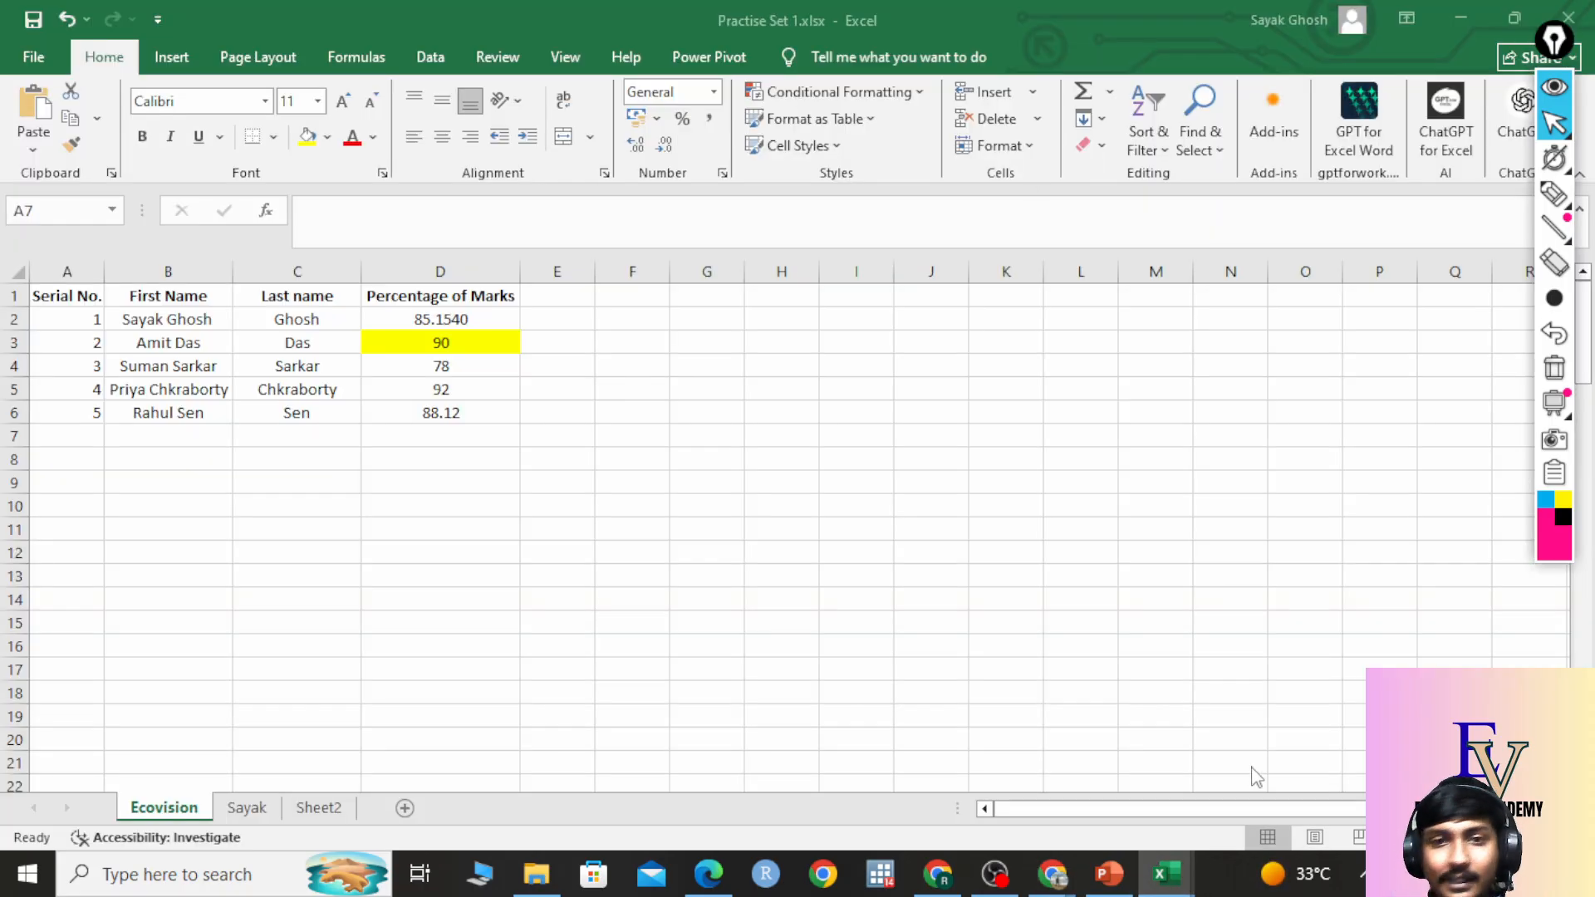
left_click(531, 410)
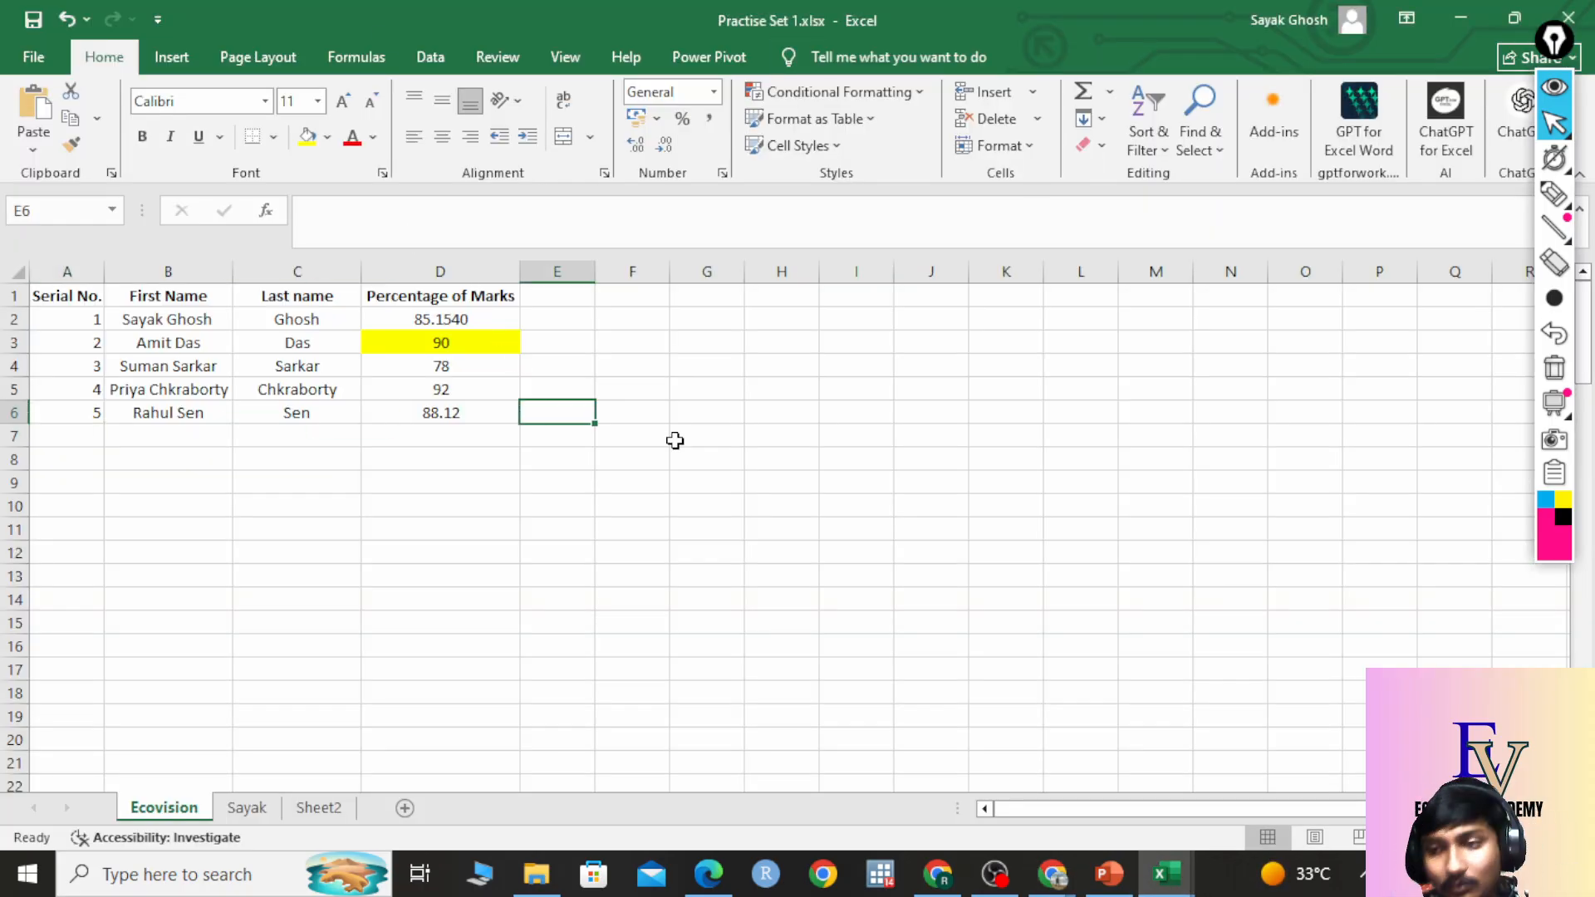
left_click(409, 349)
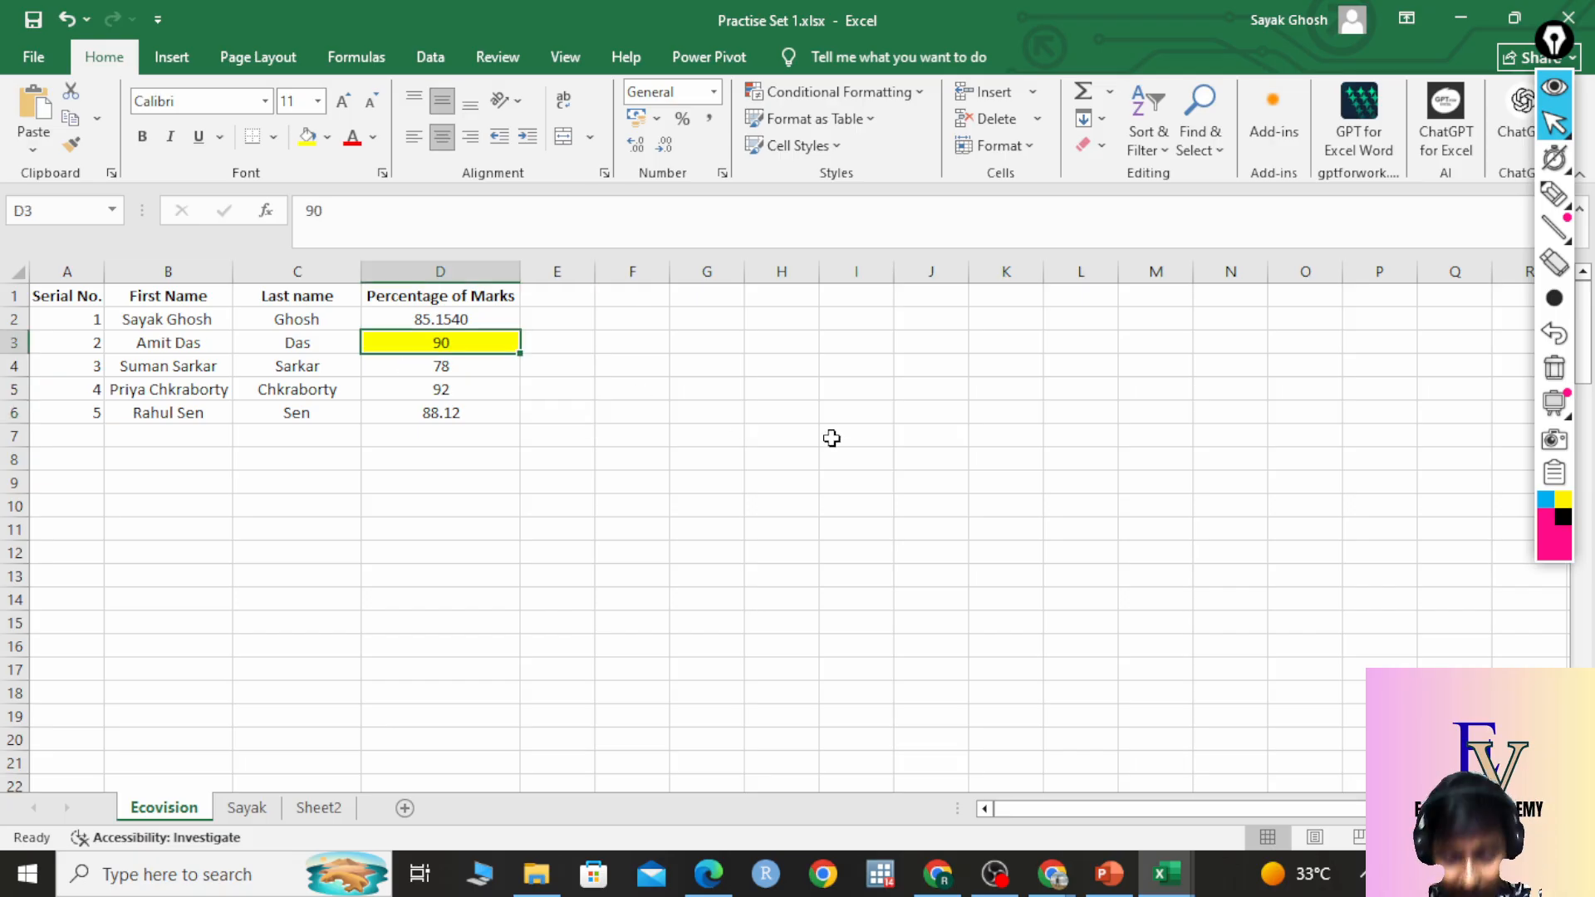
left_click(329, 139)
left_click(356, 524)
Fill cell D5, holding 92, with Yellow from Standard Colors.
left_click(705, 456)
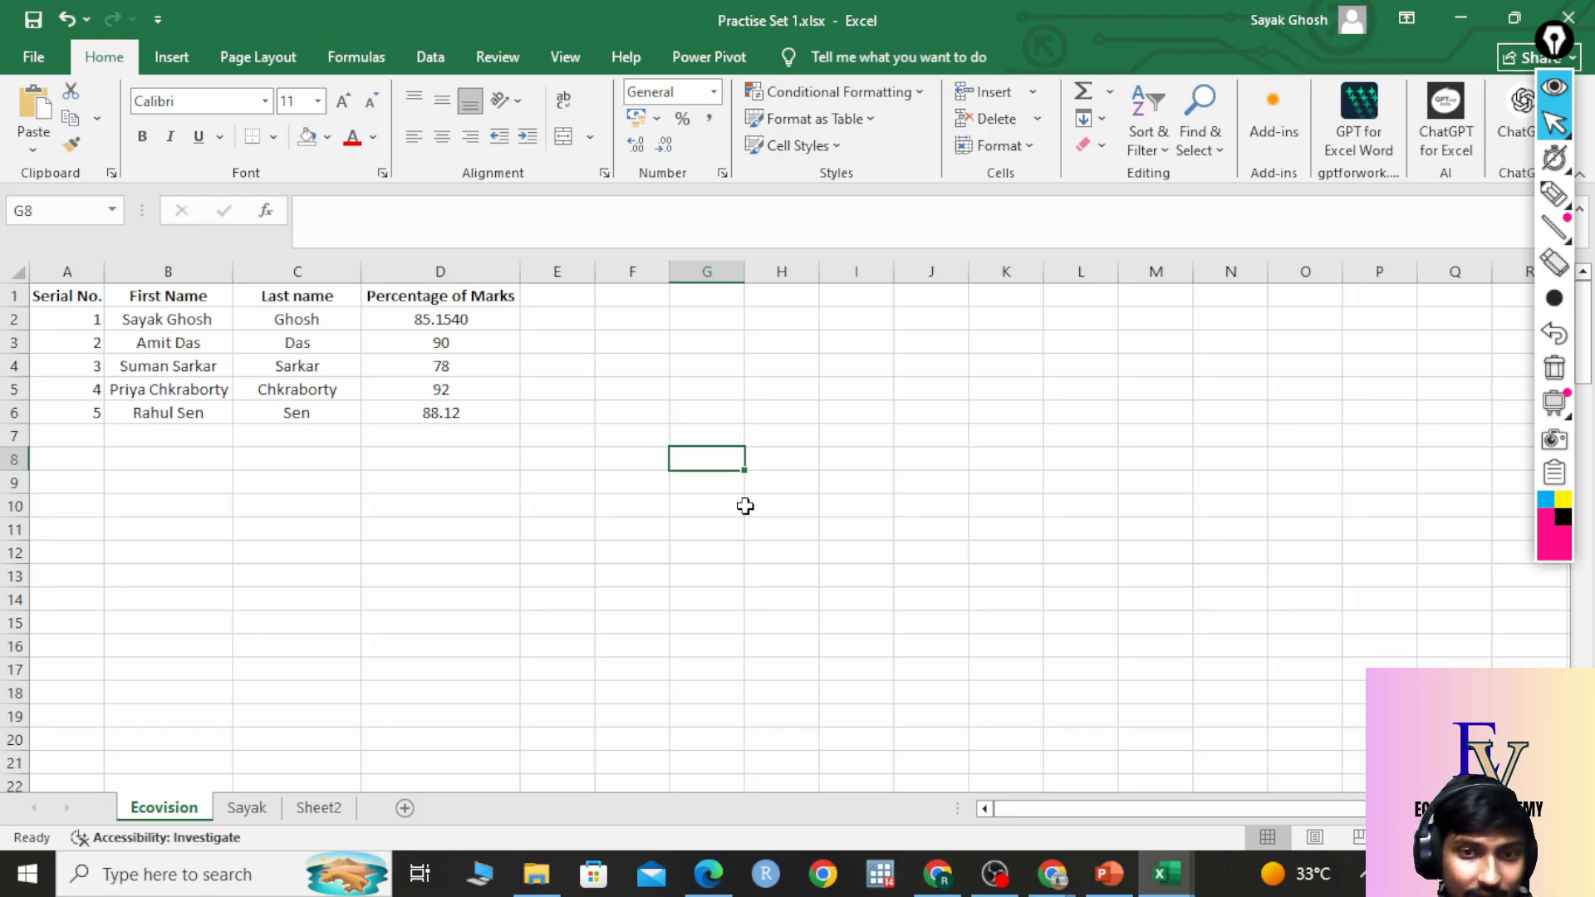
left_click(472, 389)
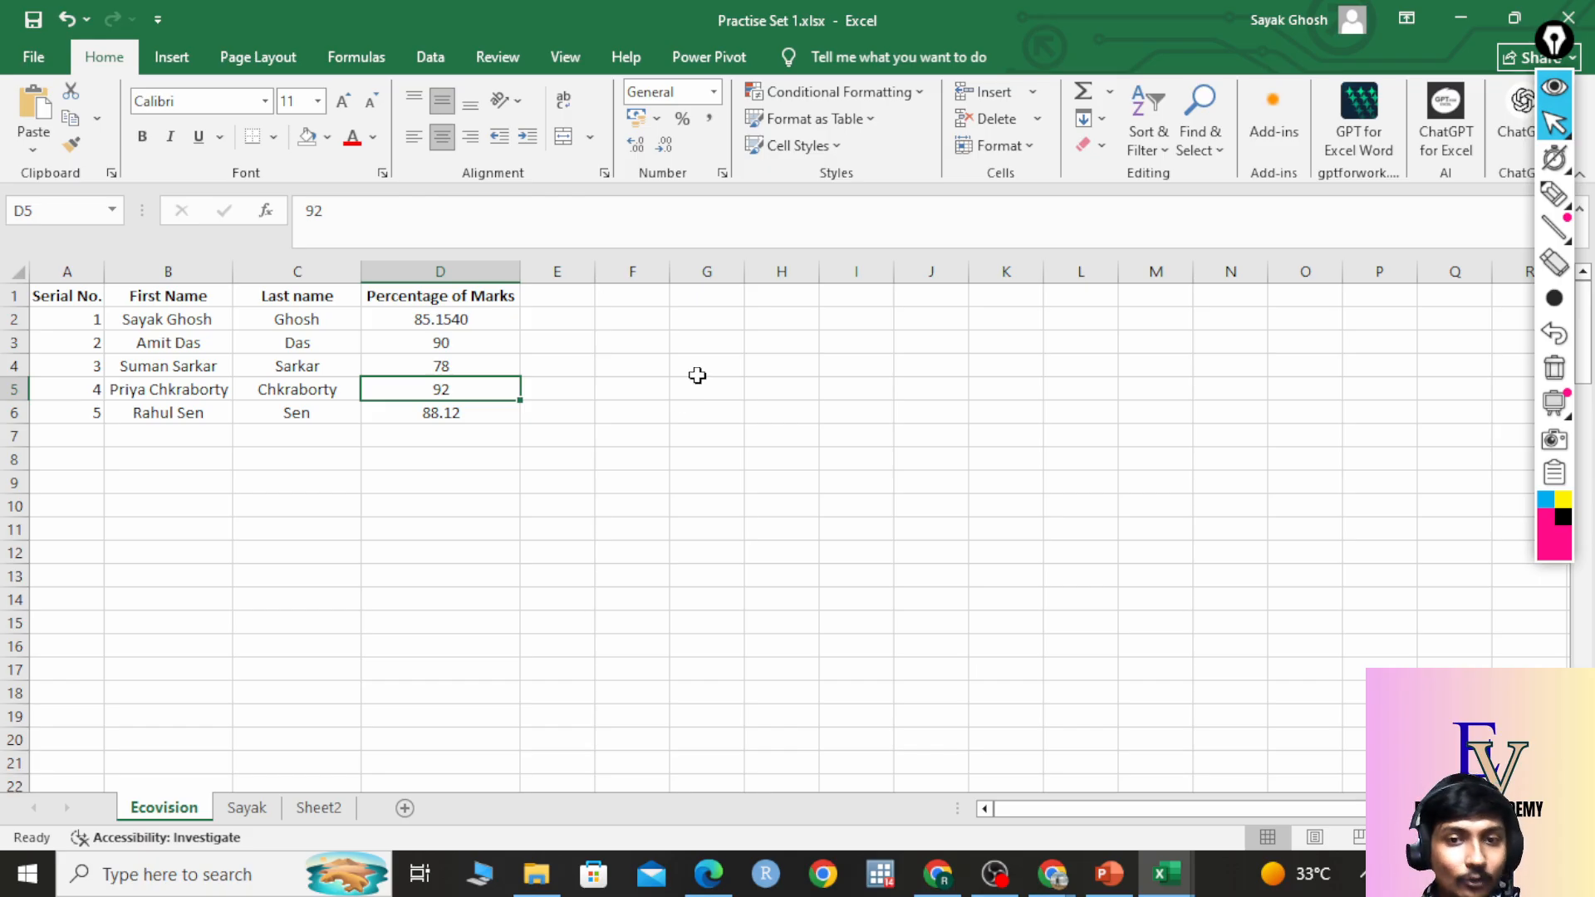
left_click(328, 138)
left_click(891, 573)
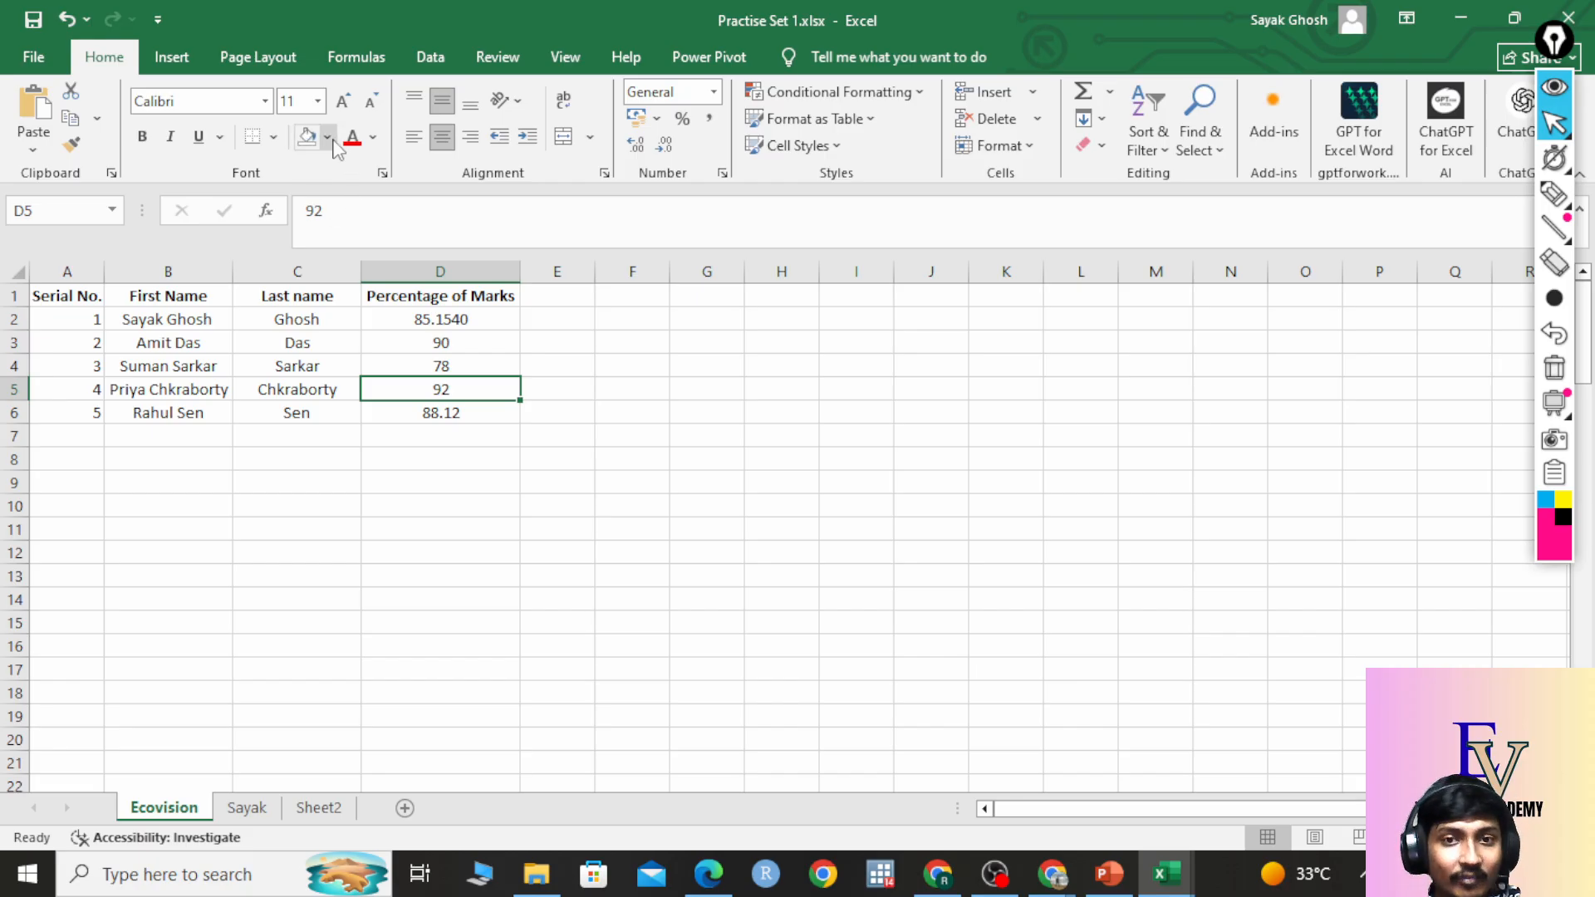
left_click(331, 139)
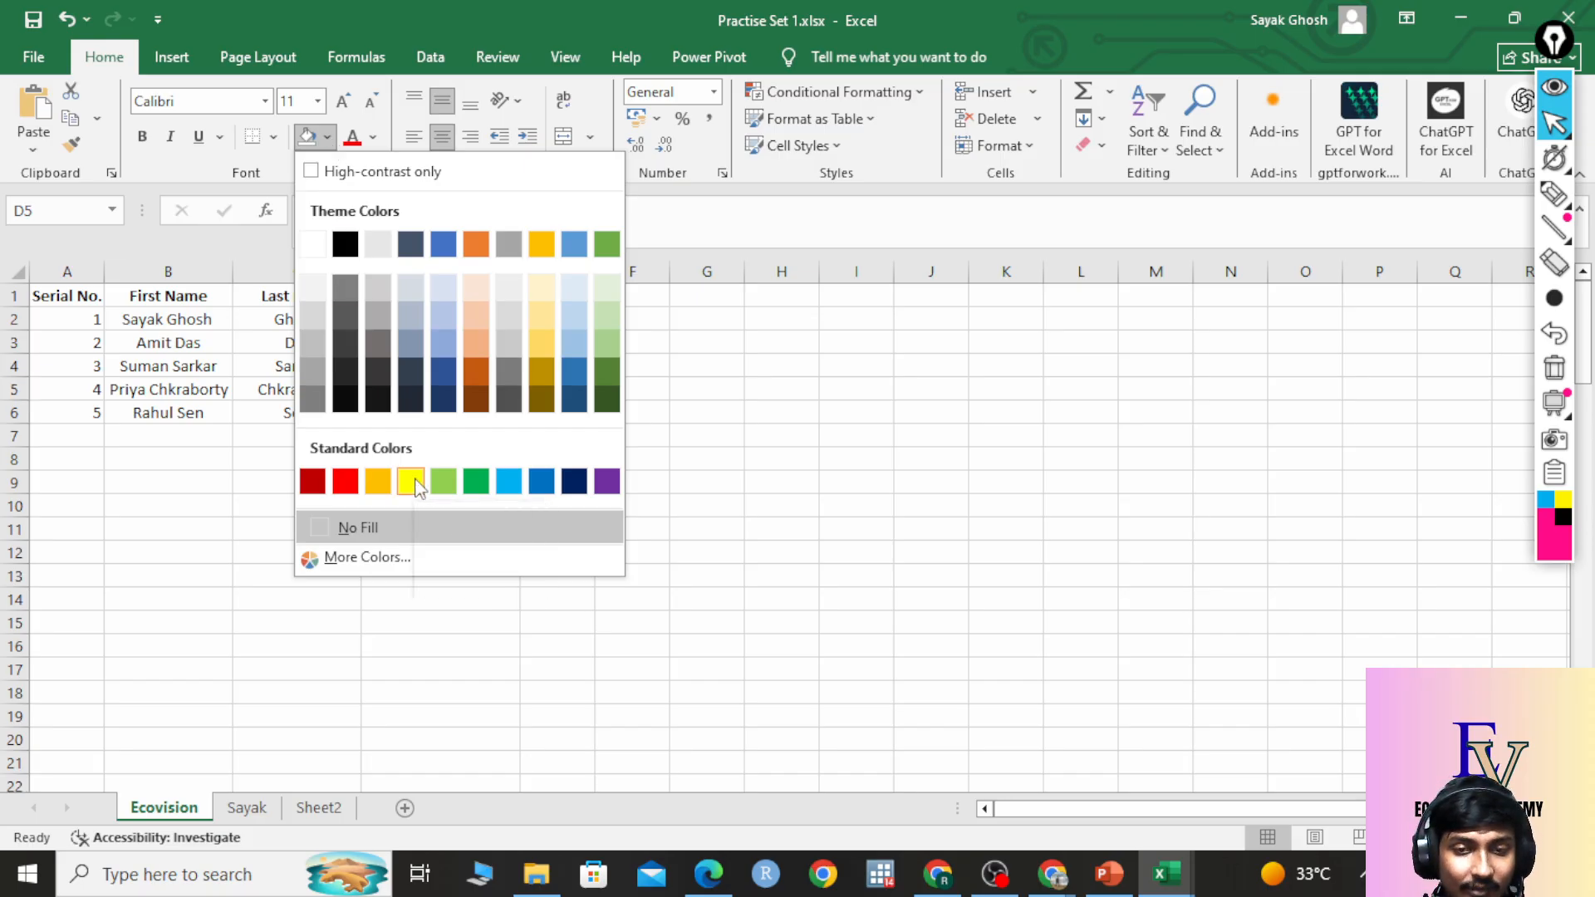
left_click(410, 482)
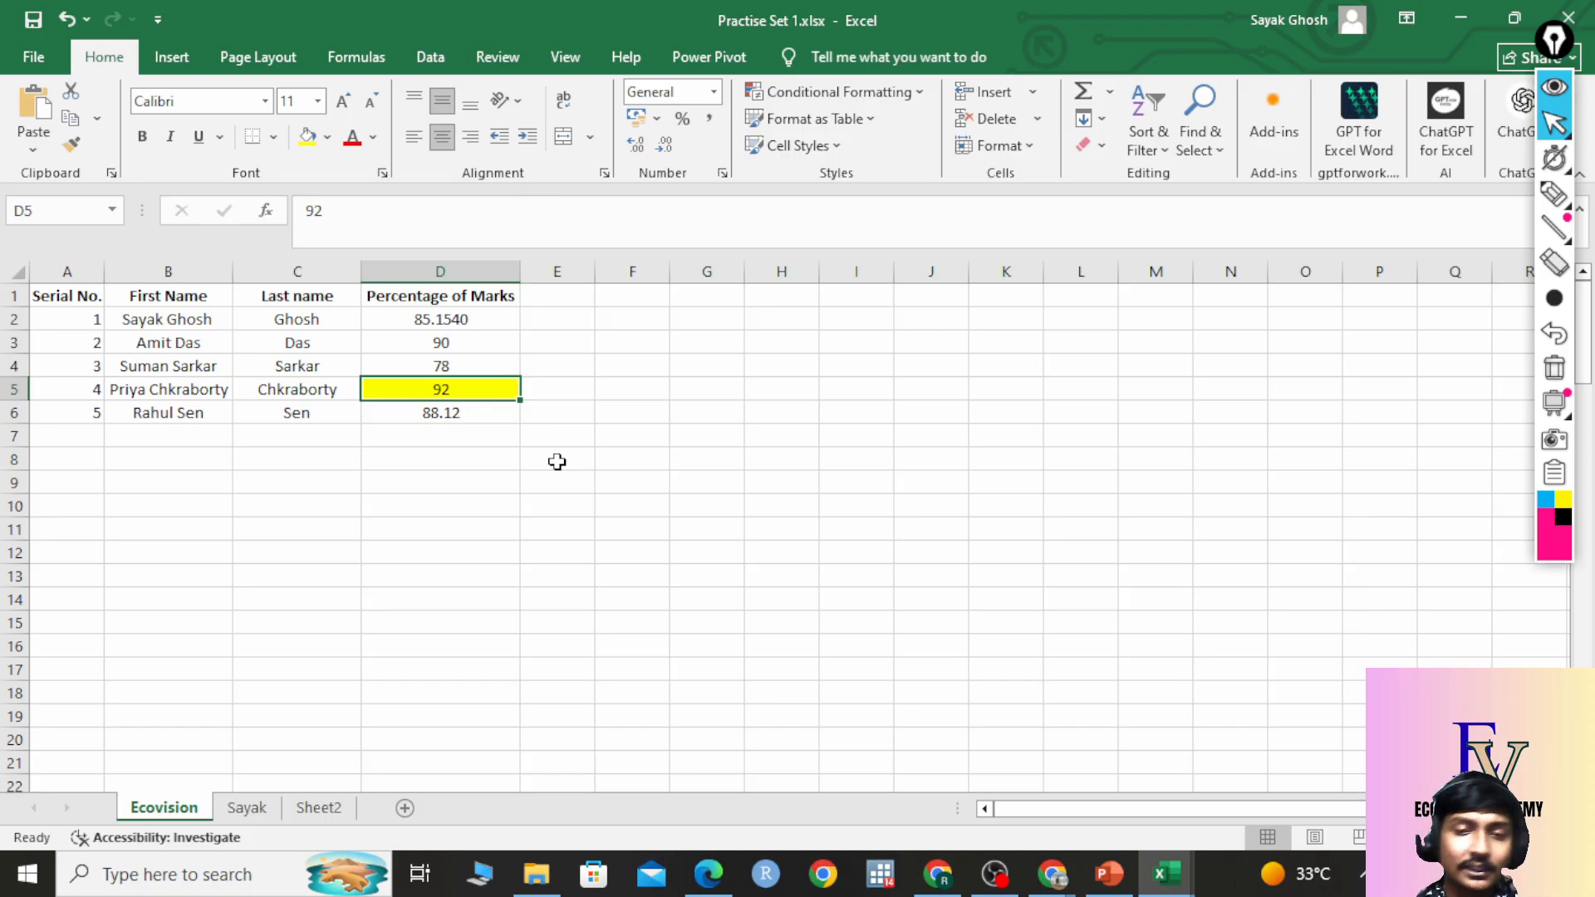
left_click(677, 366)
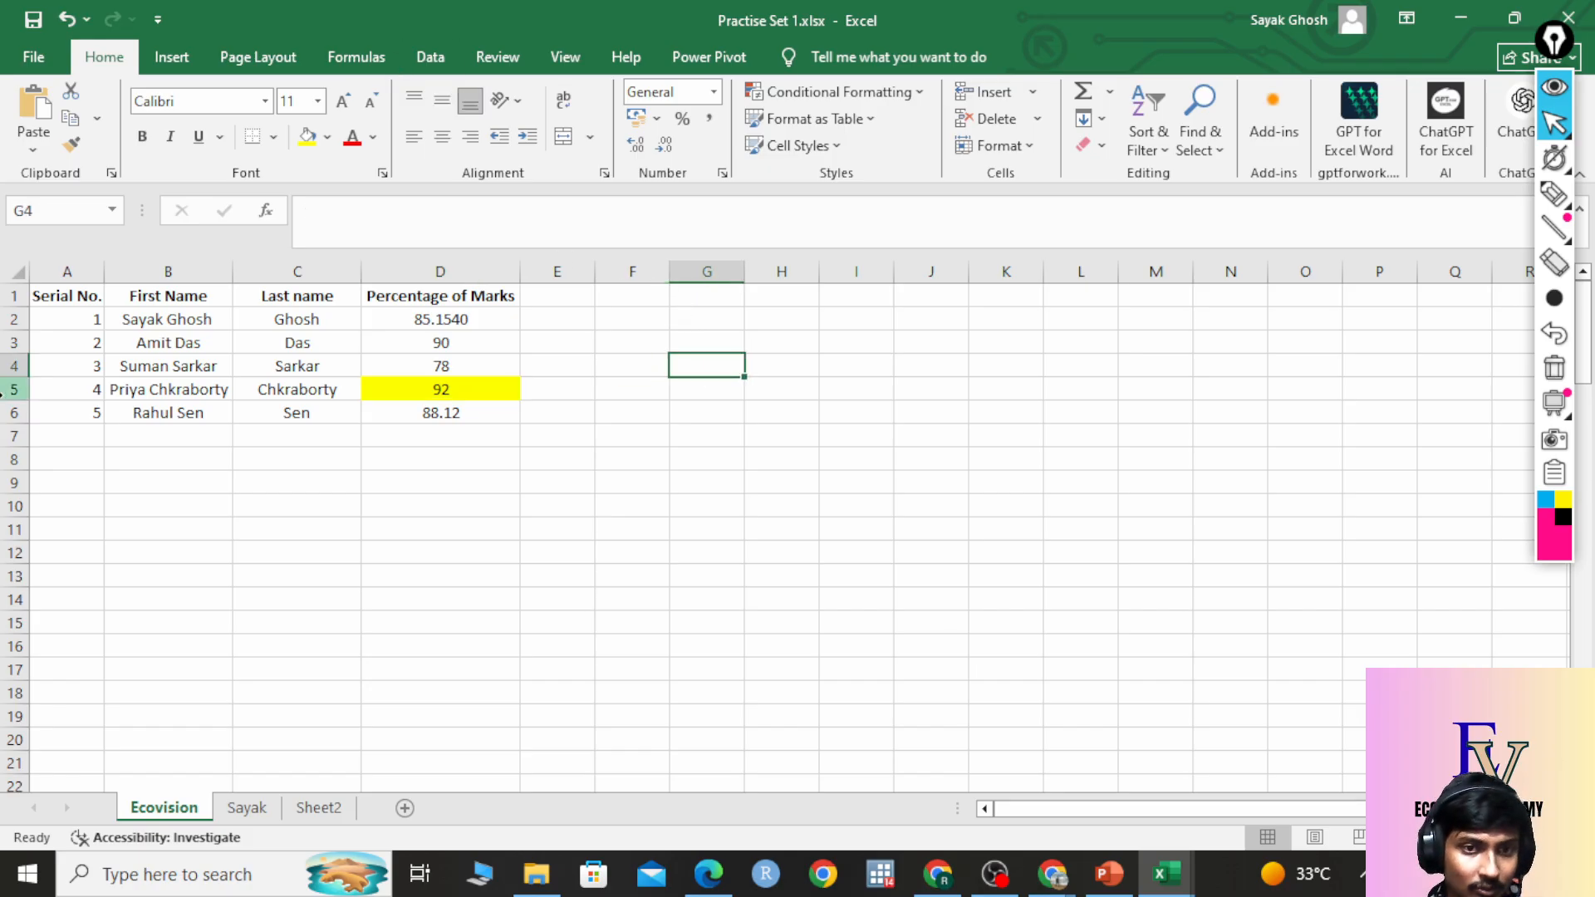
Delete the serial numbers 1 to 5 in A2:A6, then undo with Ctrl+Z.
left_click(73, 321)
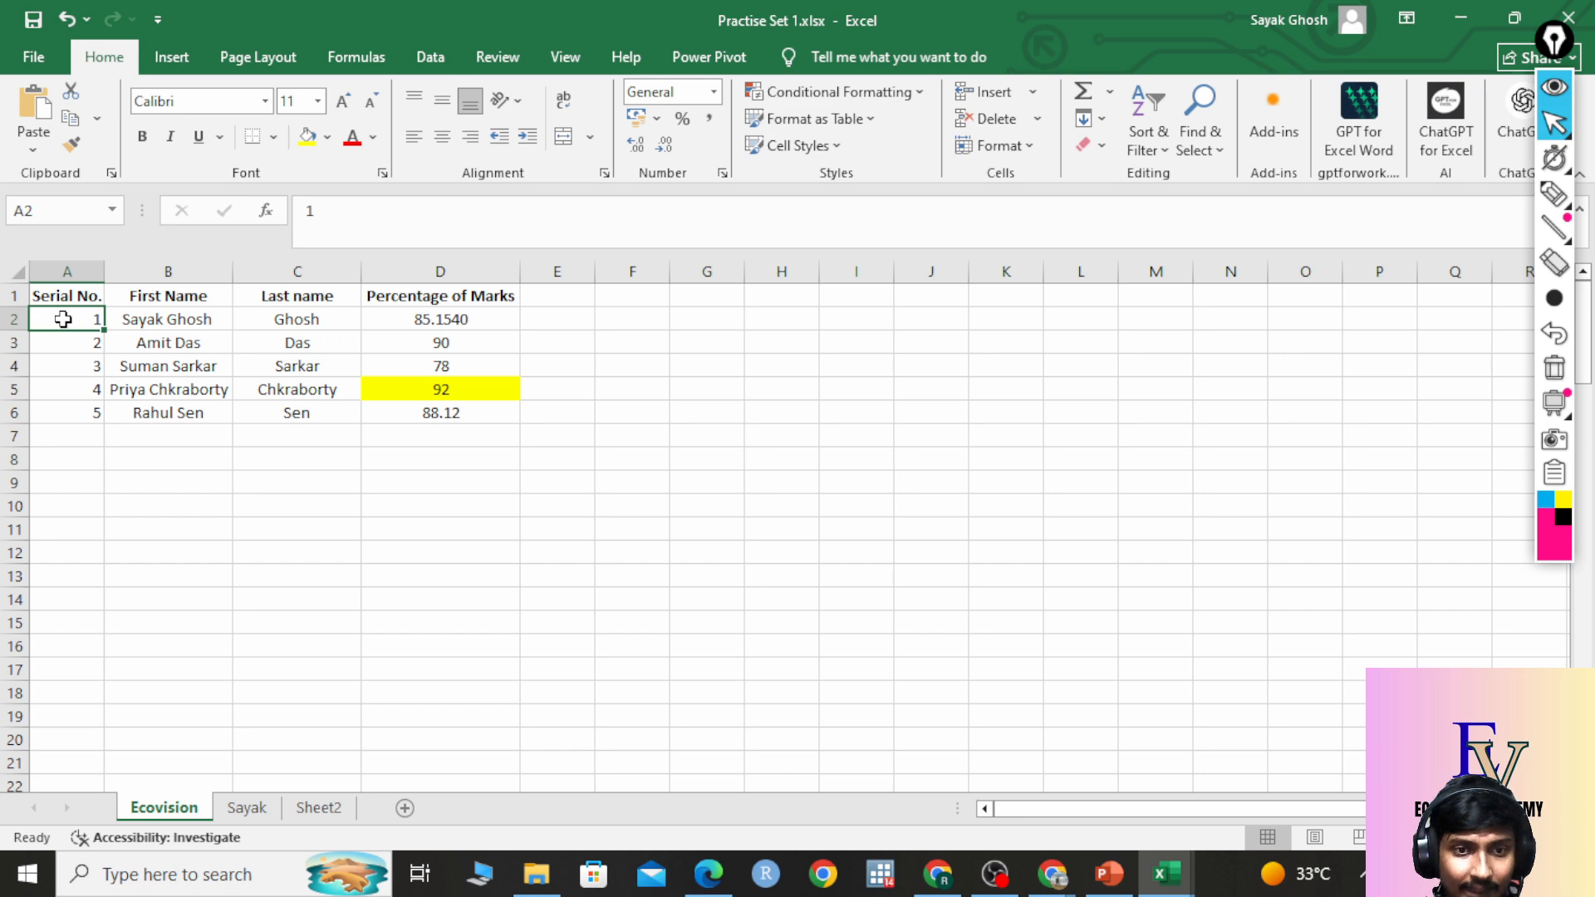
left_click_drag(63, 319, 57, 412)
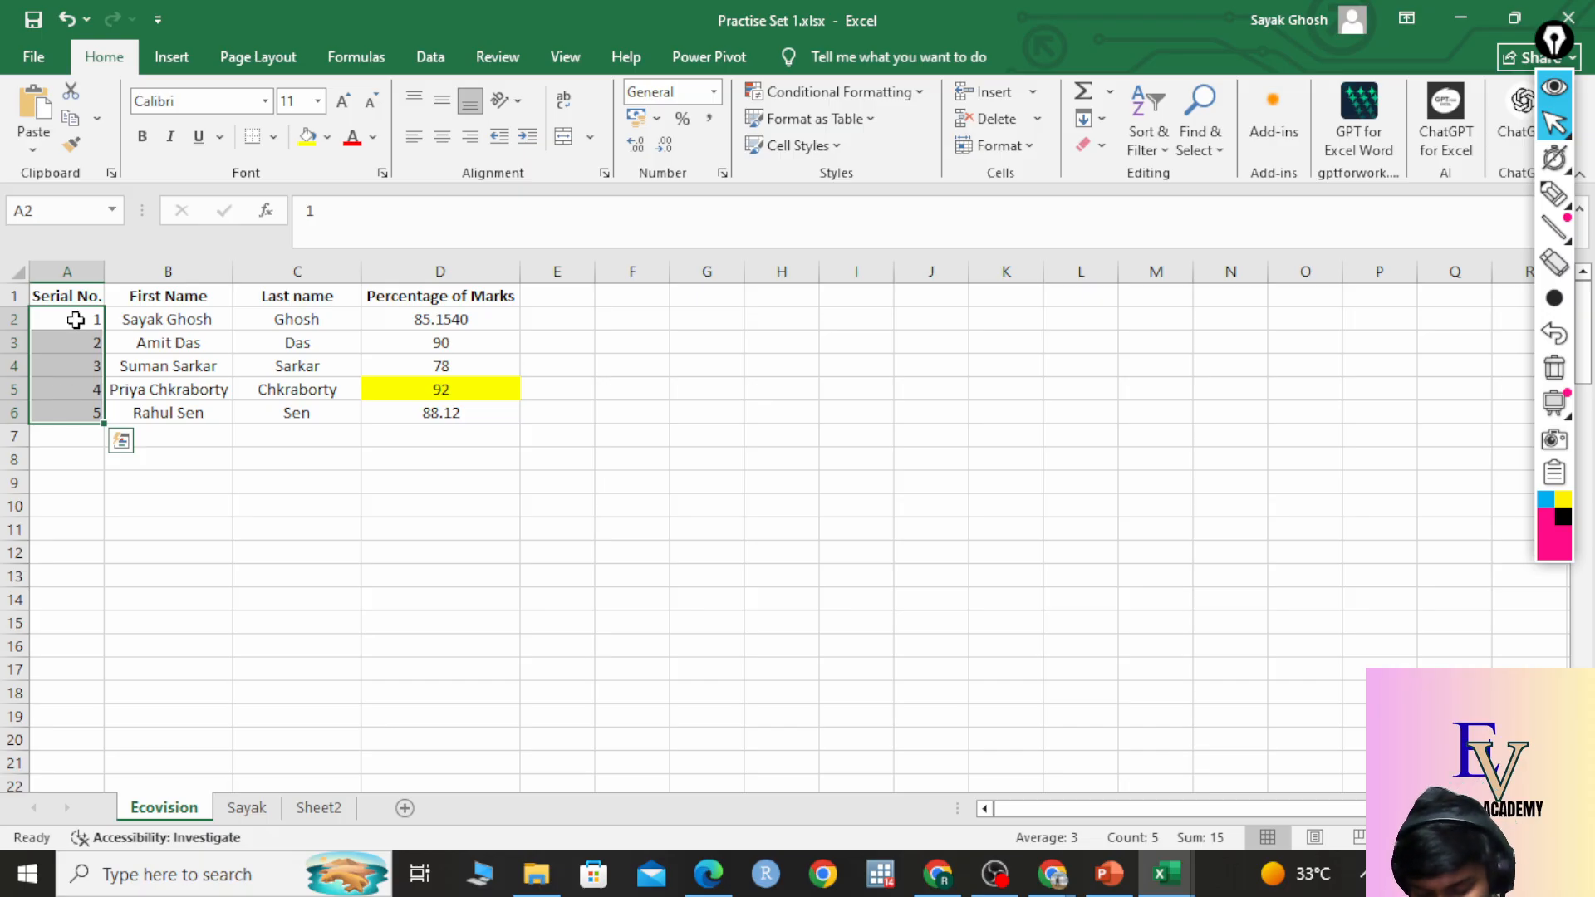
key("Delete")
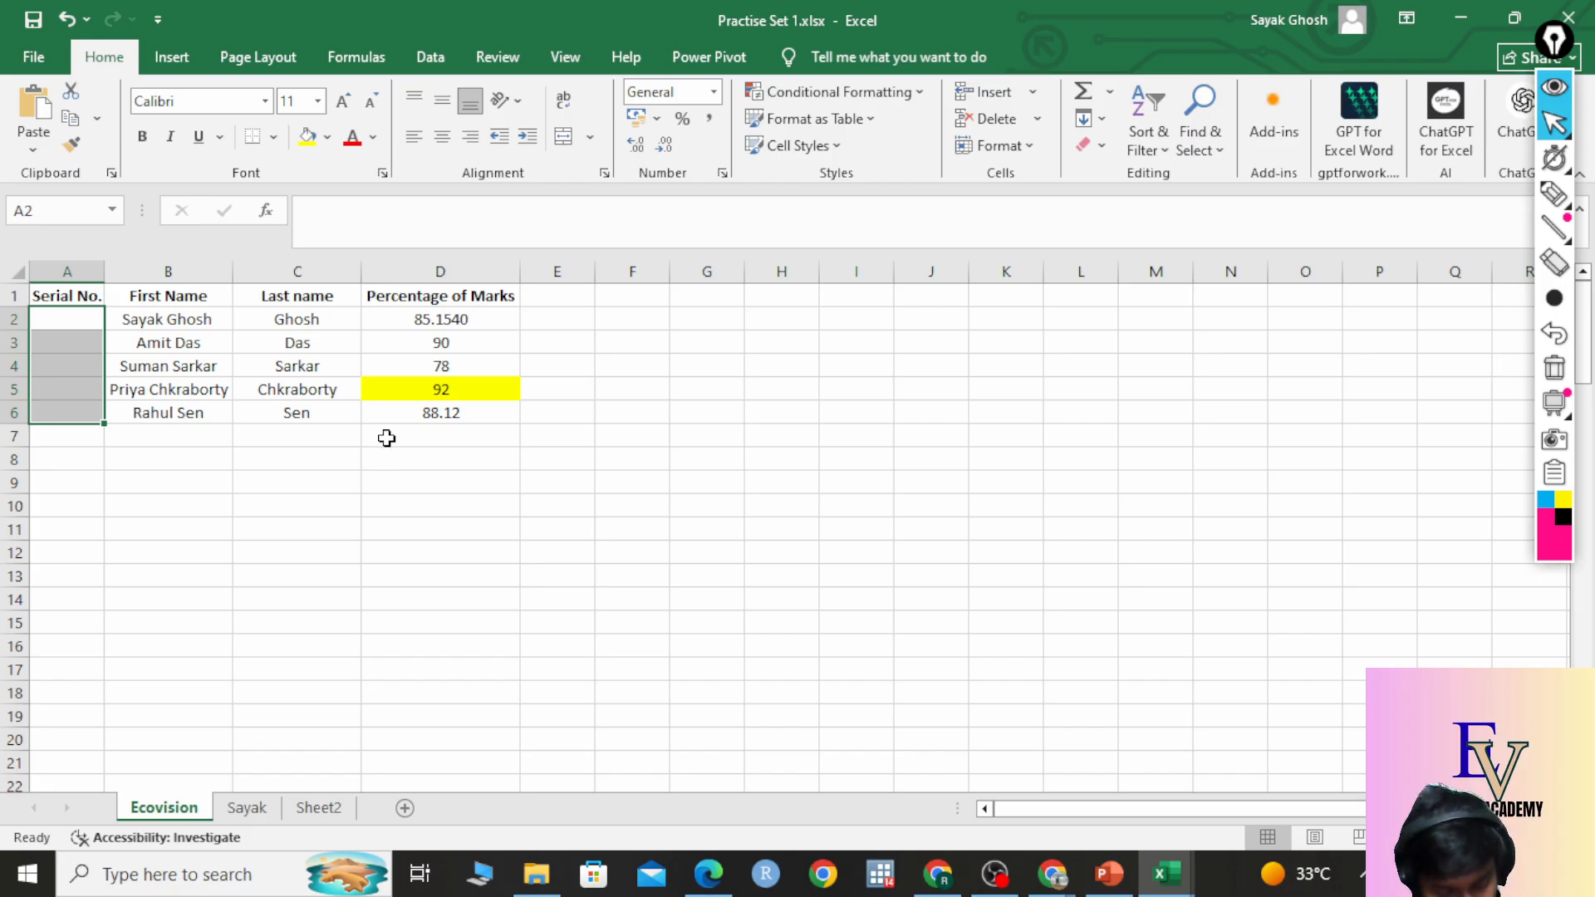
key("ctrl+z")
Delete the 92 in D5, then restore it with Ctrl+Z.
left_click(428, 485)
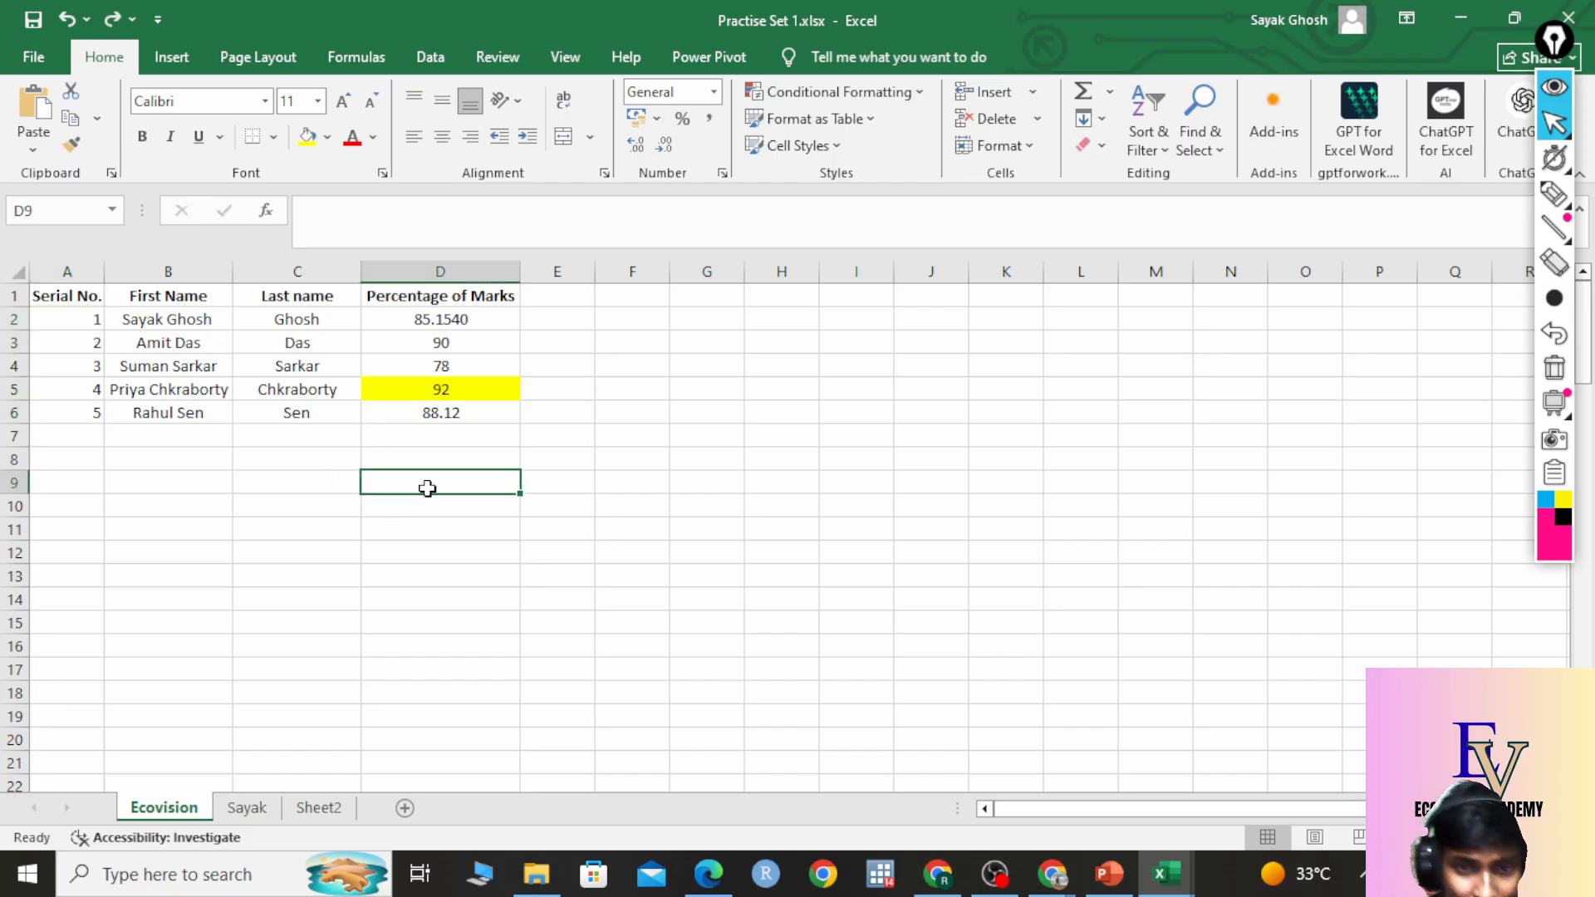
left_click(465, 389)
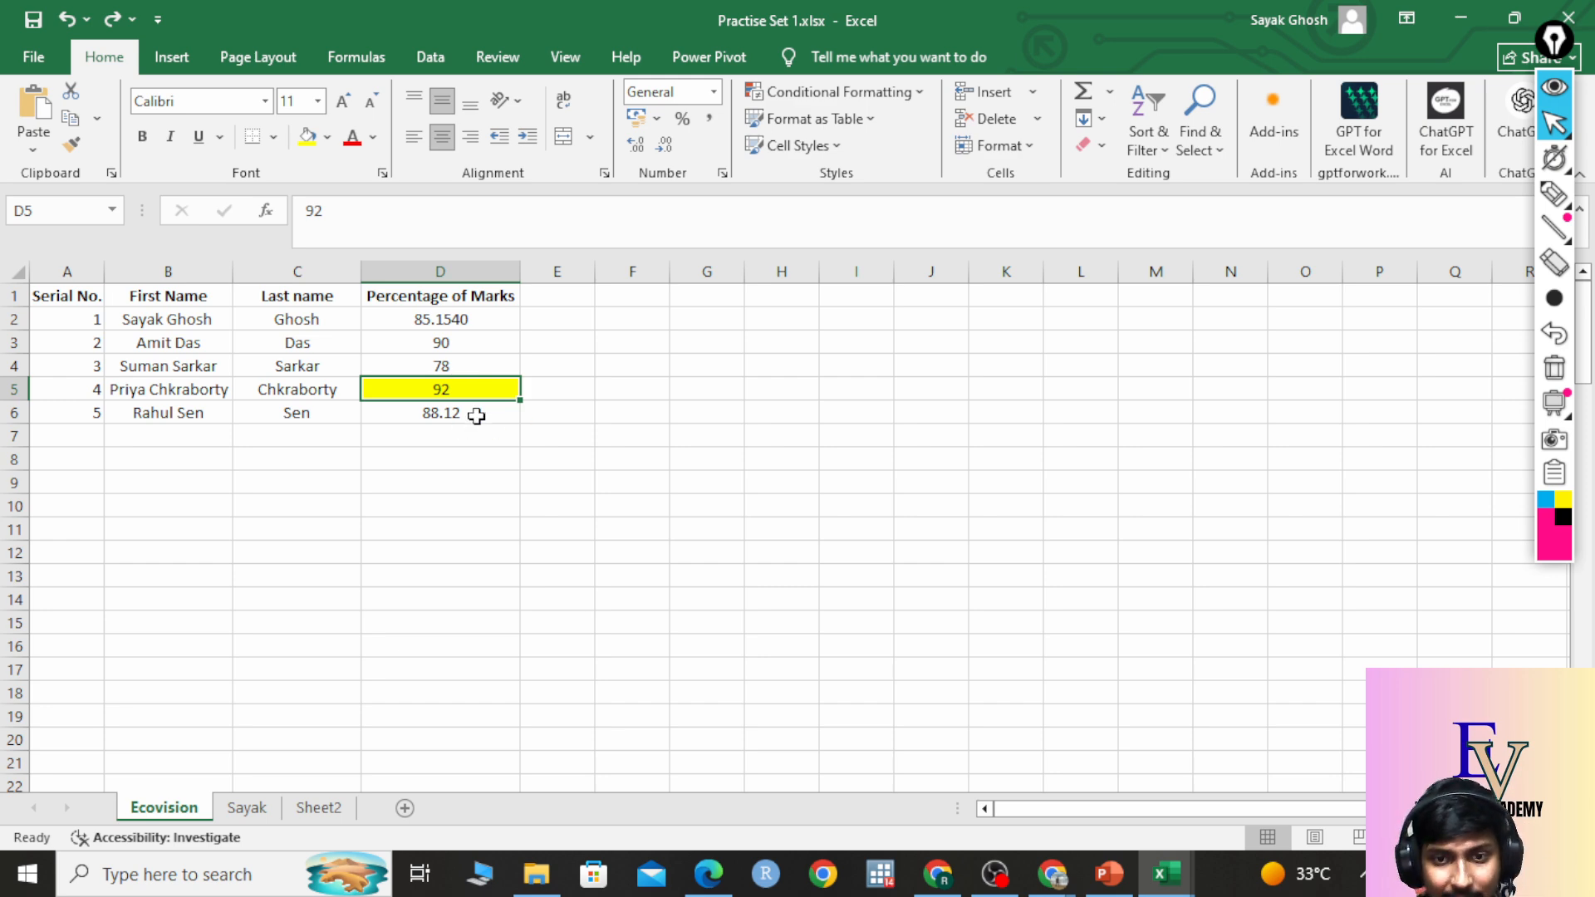
key("Delete")
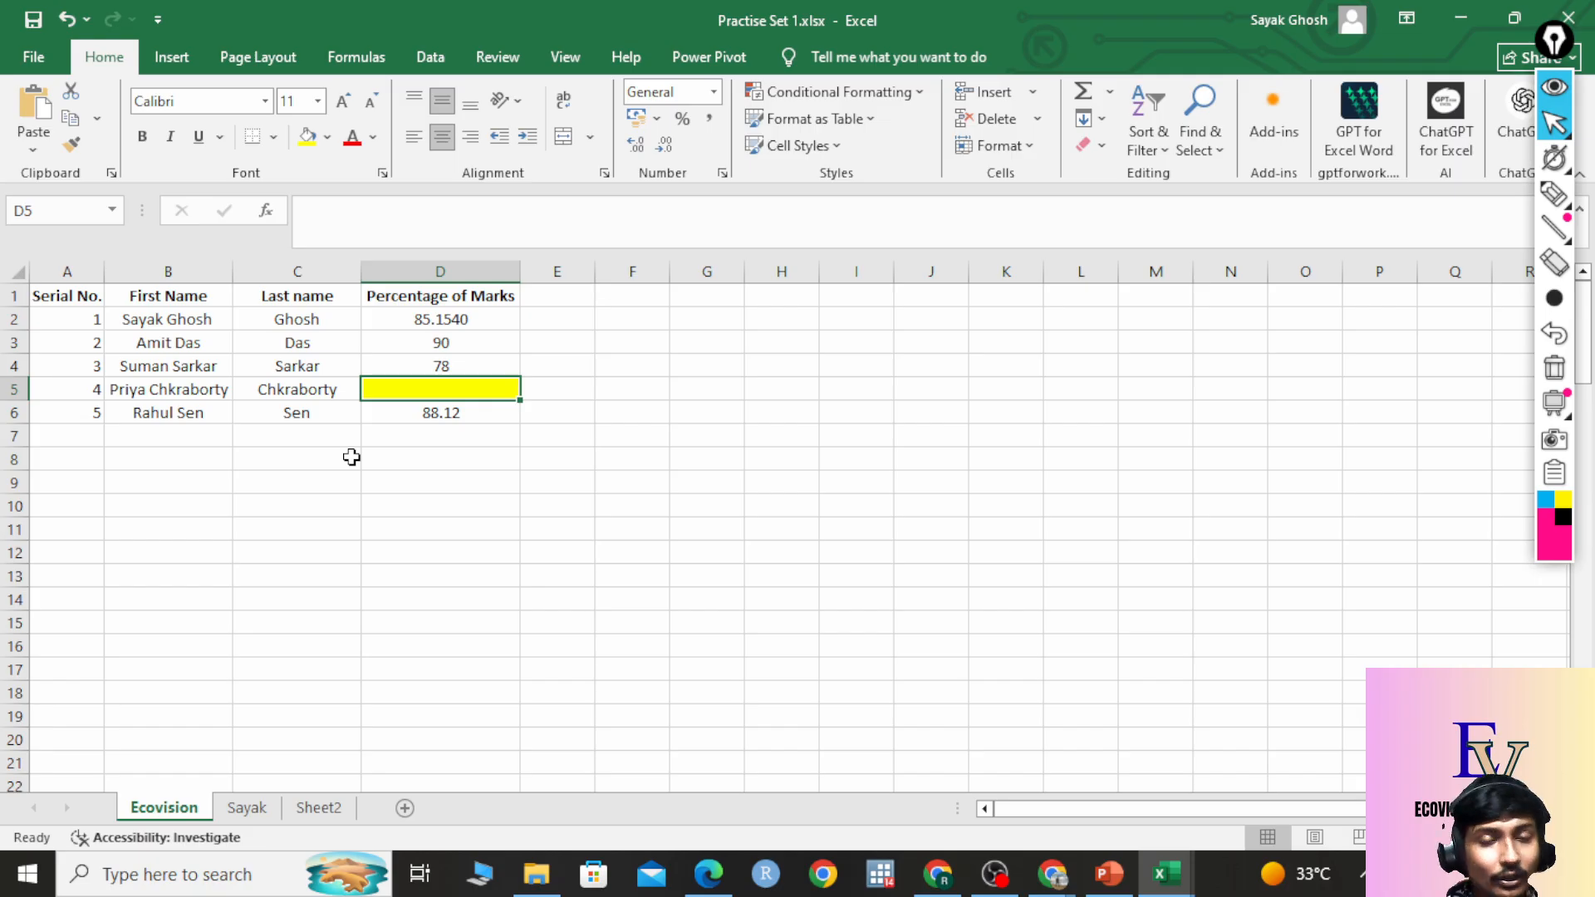
left_click(470, 366)
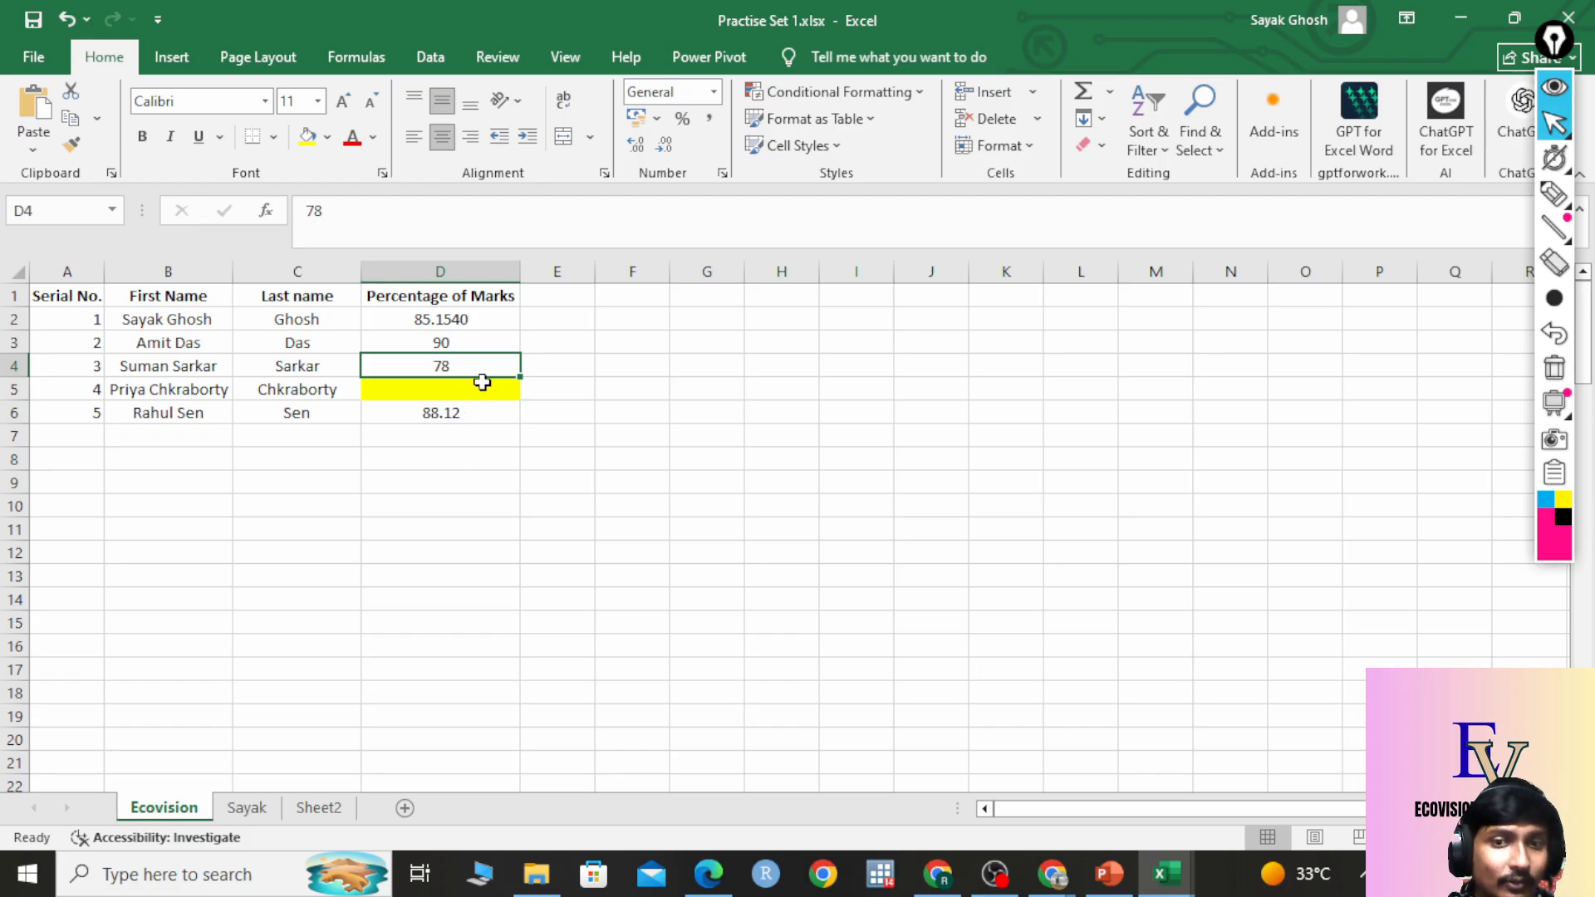
left_click(481, 393)
key("ctrl+z")
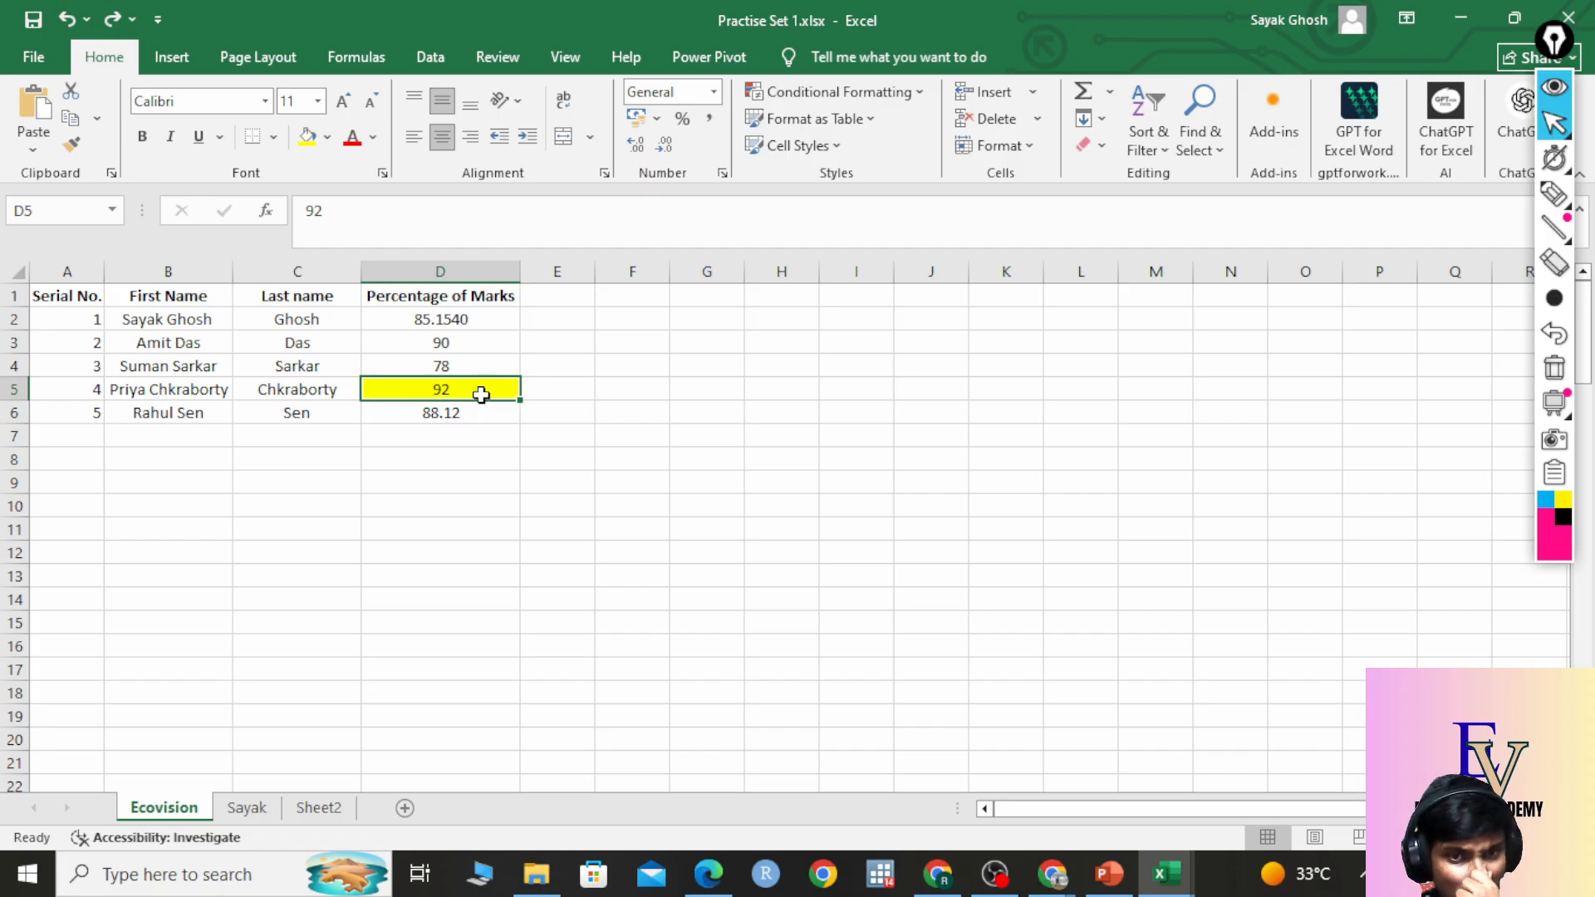
Fill the first-name cell B5 with yellow.
left_click(279, 392)
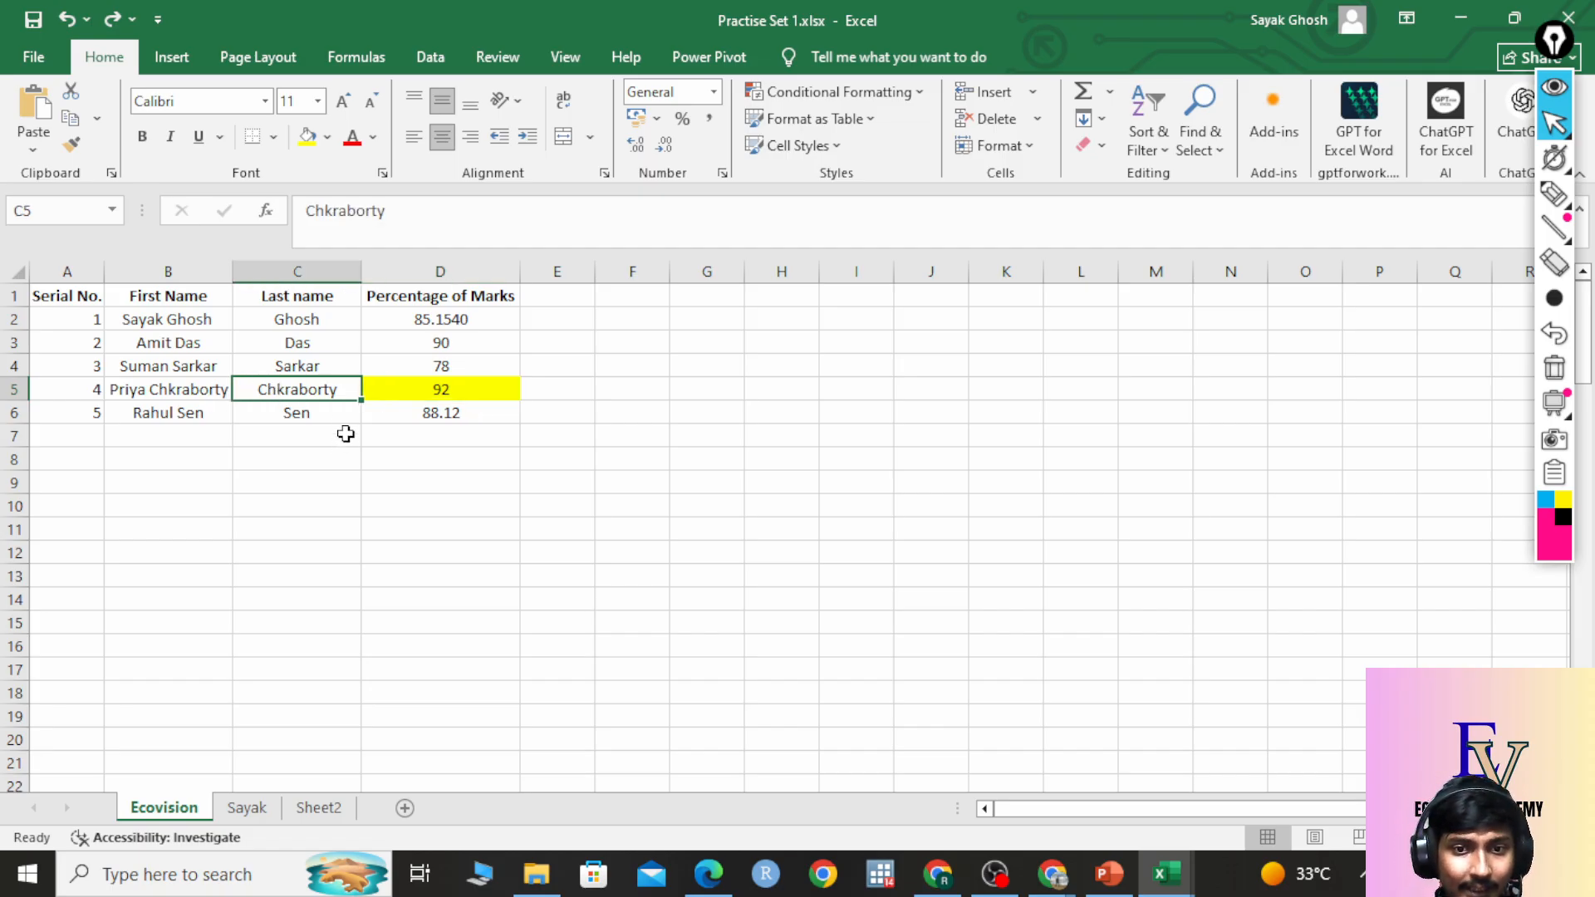
left_click(200, 385)
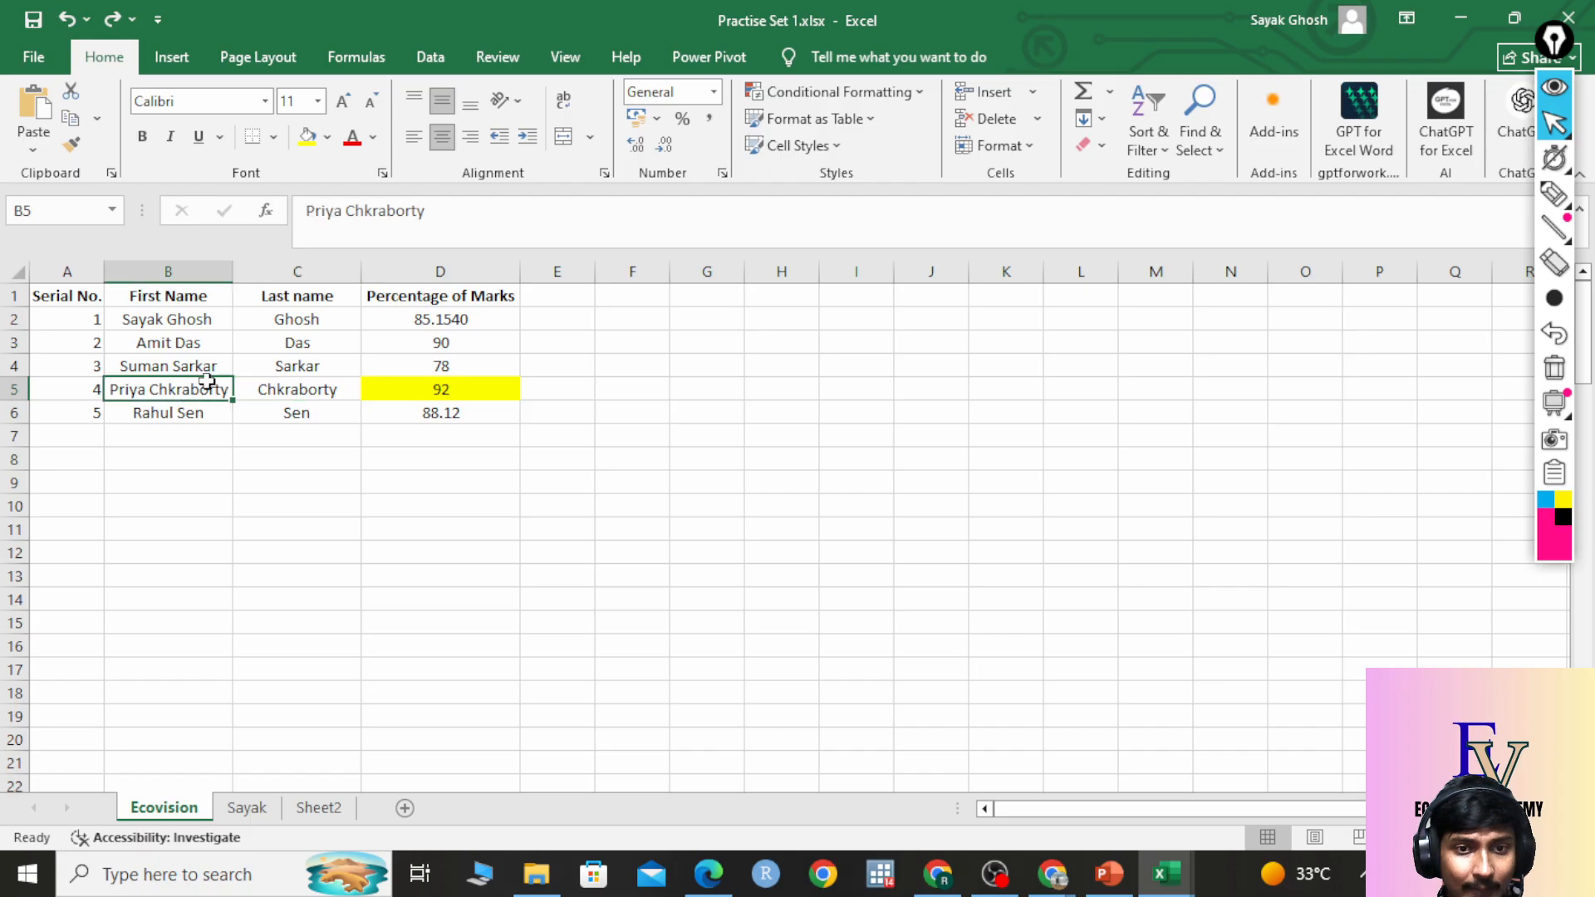
left_click(309, 137)
left_click(301, 499)
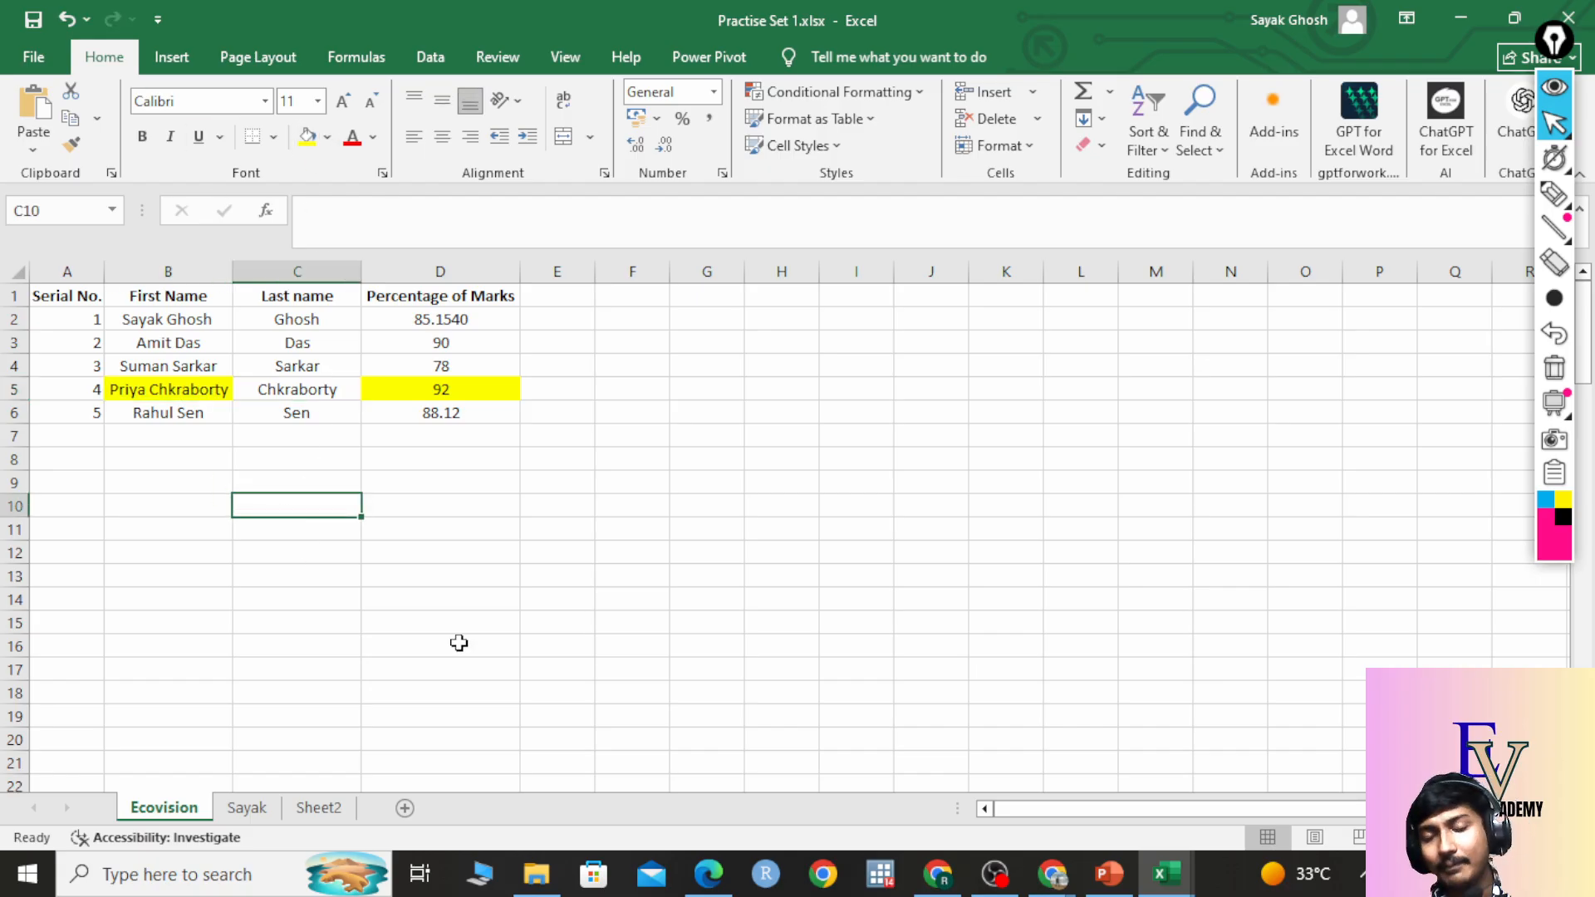
Delete the name in B5, then restore it with Ctrl+Z.
left_click(184, 391)
key("Delete")
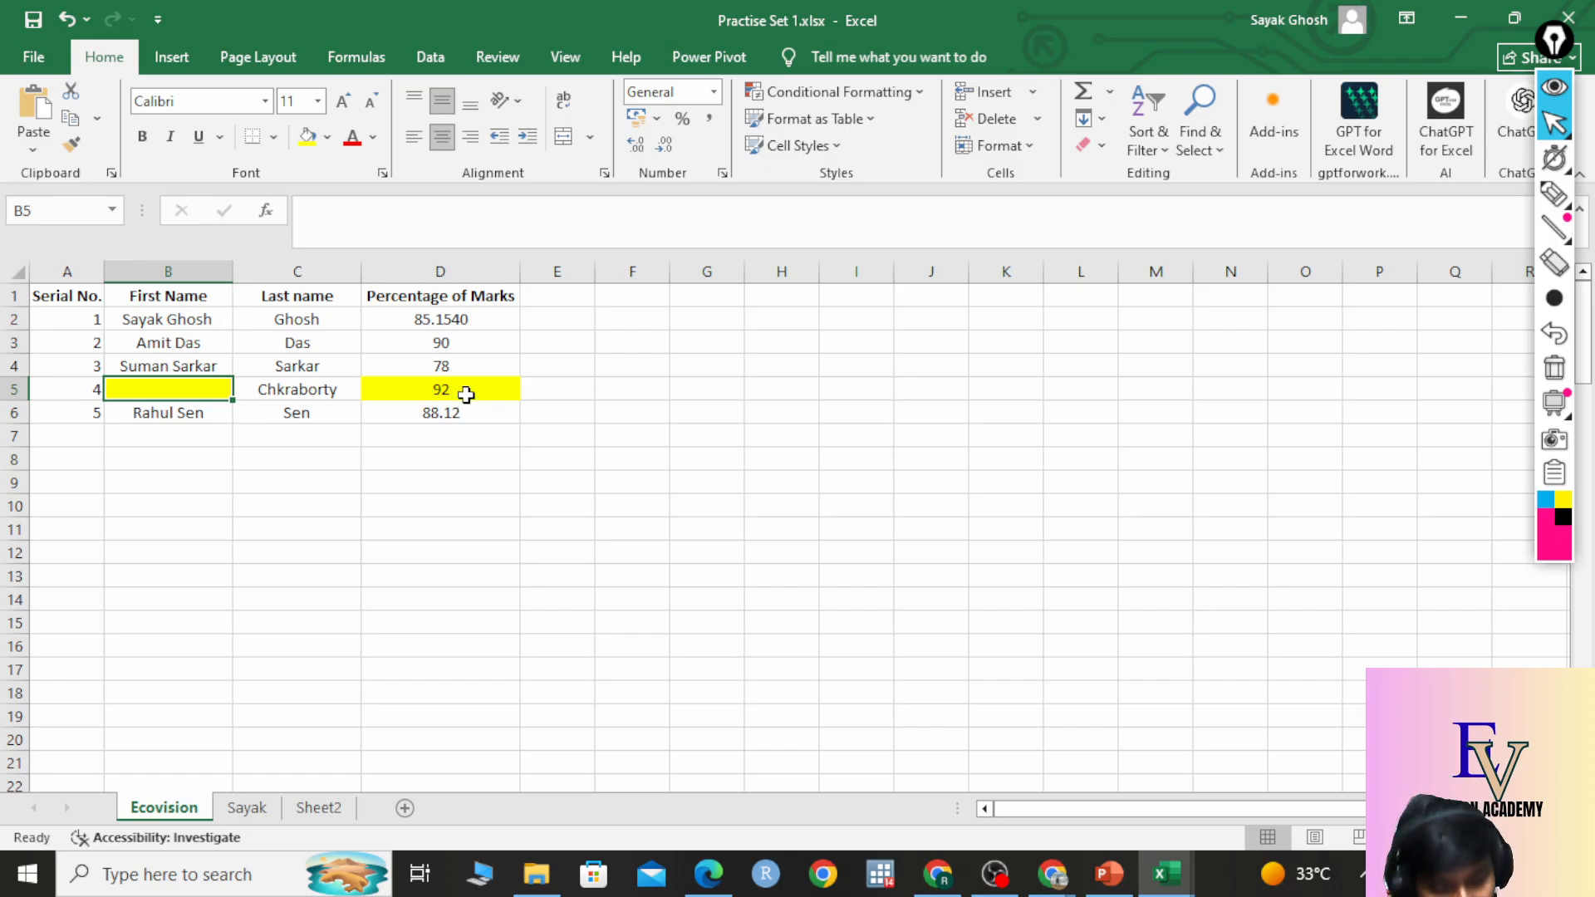
key("ctrl+z")
left_click(454, 480)
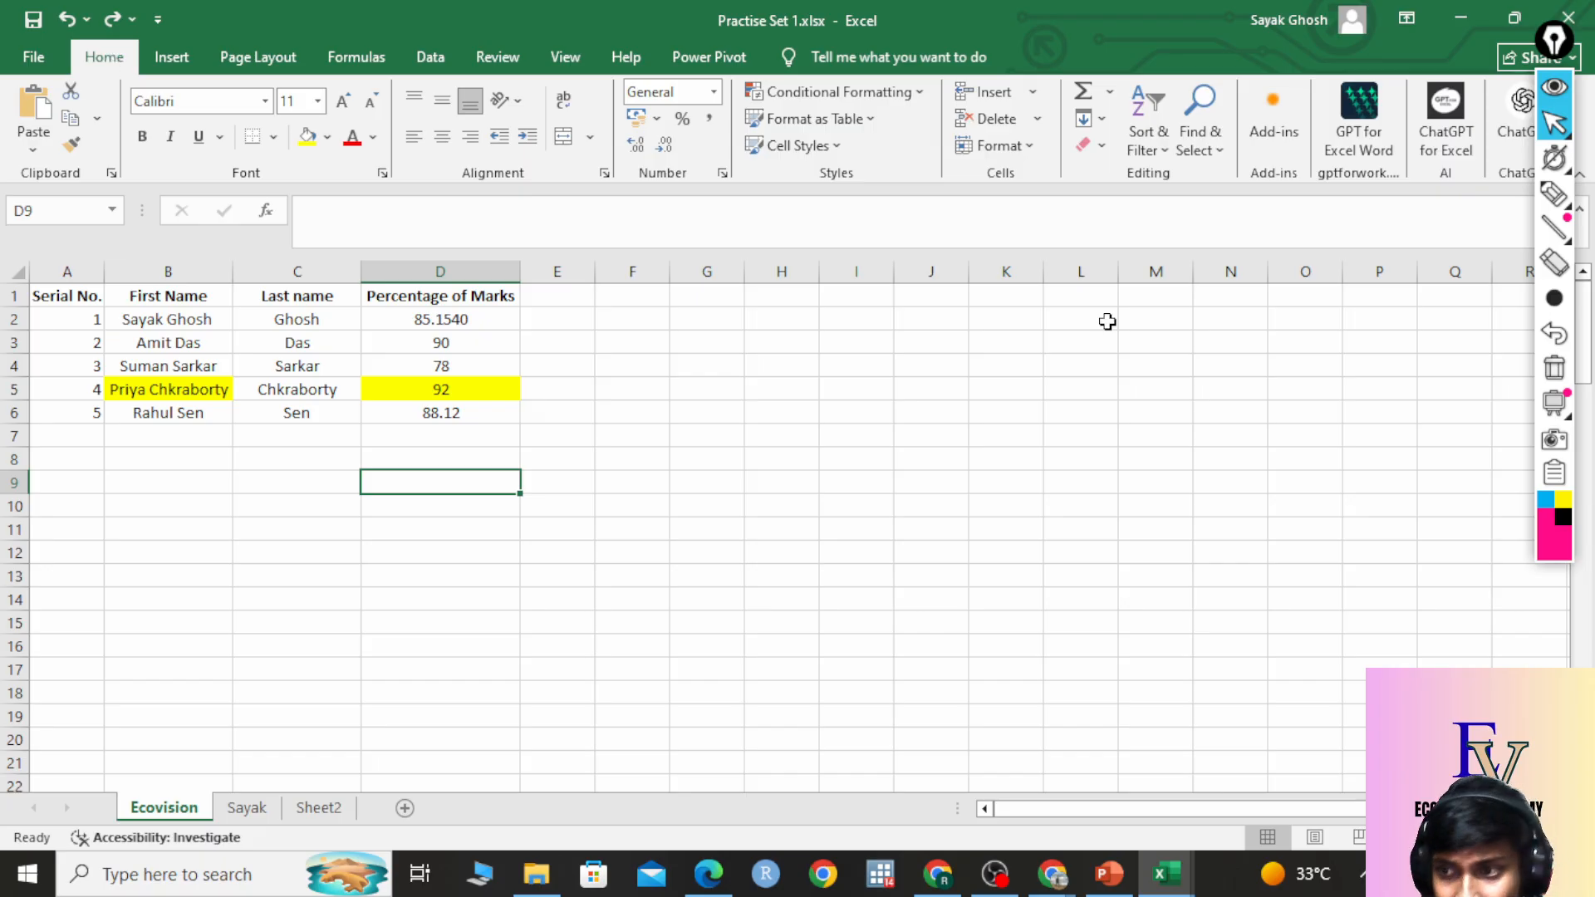
left_click(1559, 200)
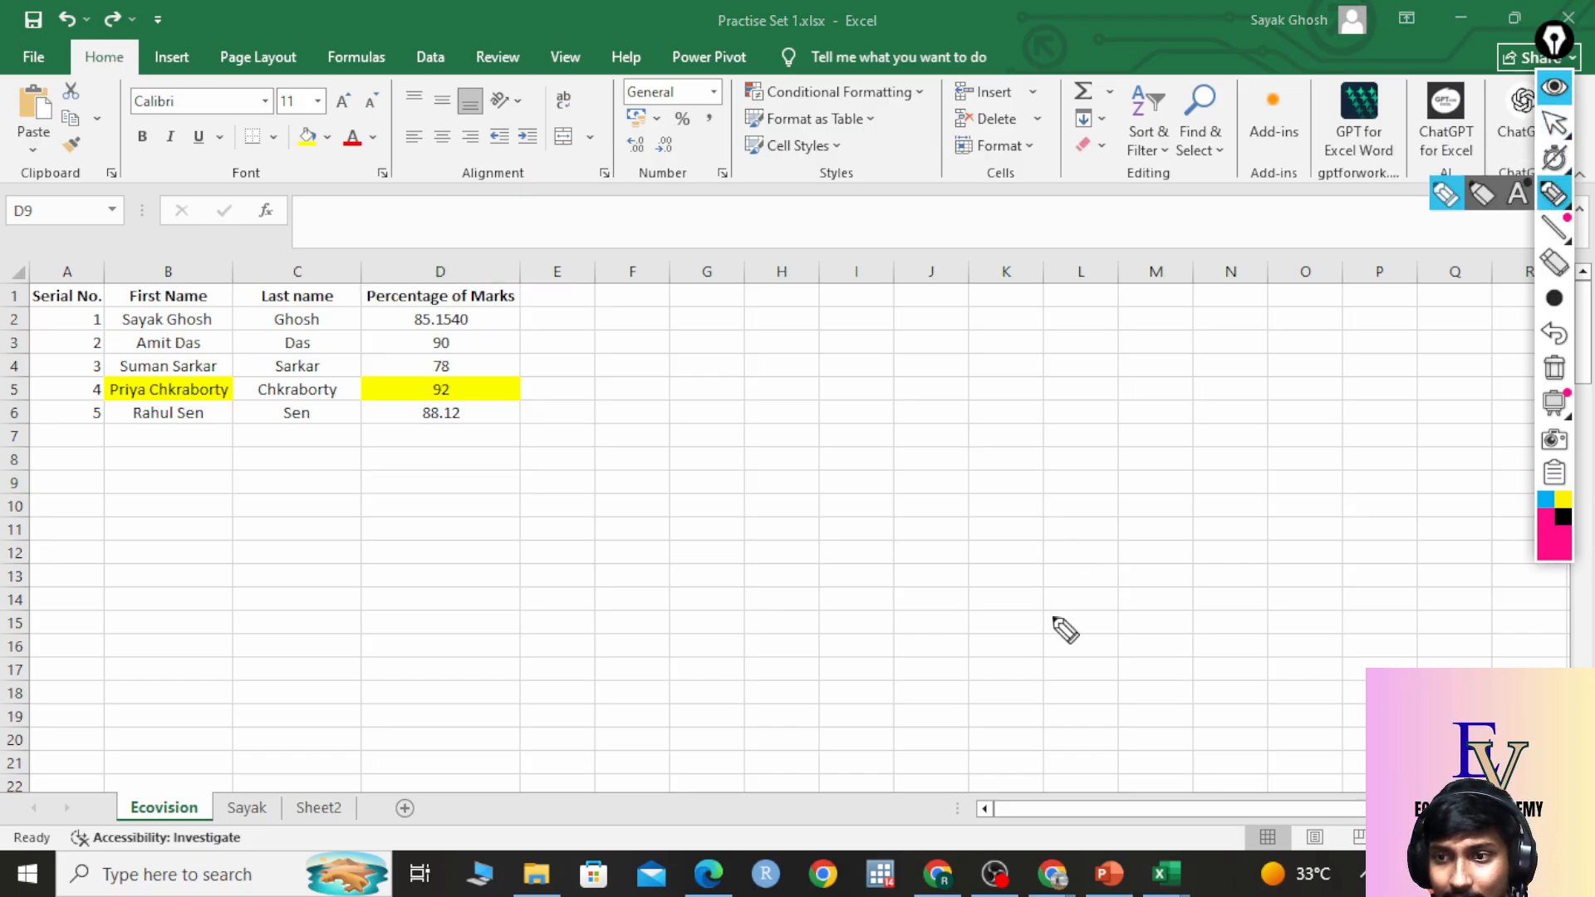
mouse_move(29, 231)
left_mouse_down()
mouse_move(114, 86)
mouse_move(98, 137)
left_mouse_up()
mouse_move(961, 566)
left_mouse_down()
mouse_move(1096, 249)
mouse_move(1101, 124)
mouse_move(1064, 166)
mouse_move(1131, 165)
left_mouse_up()
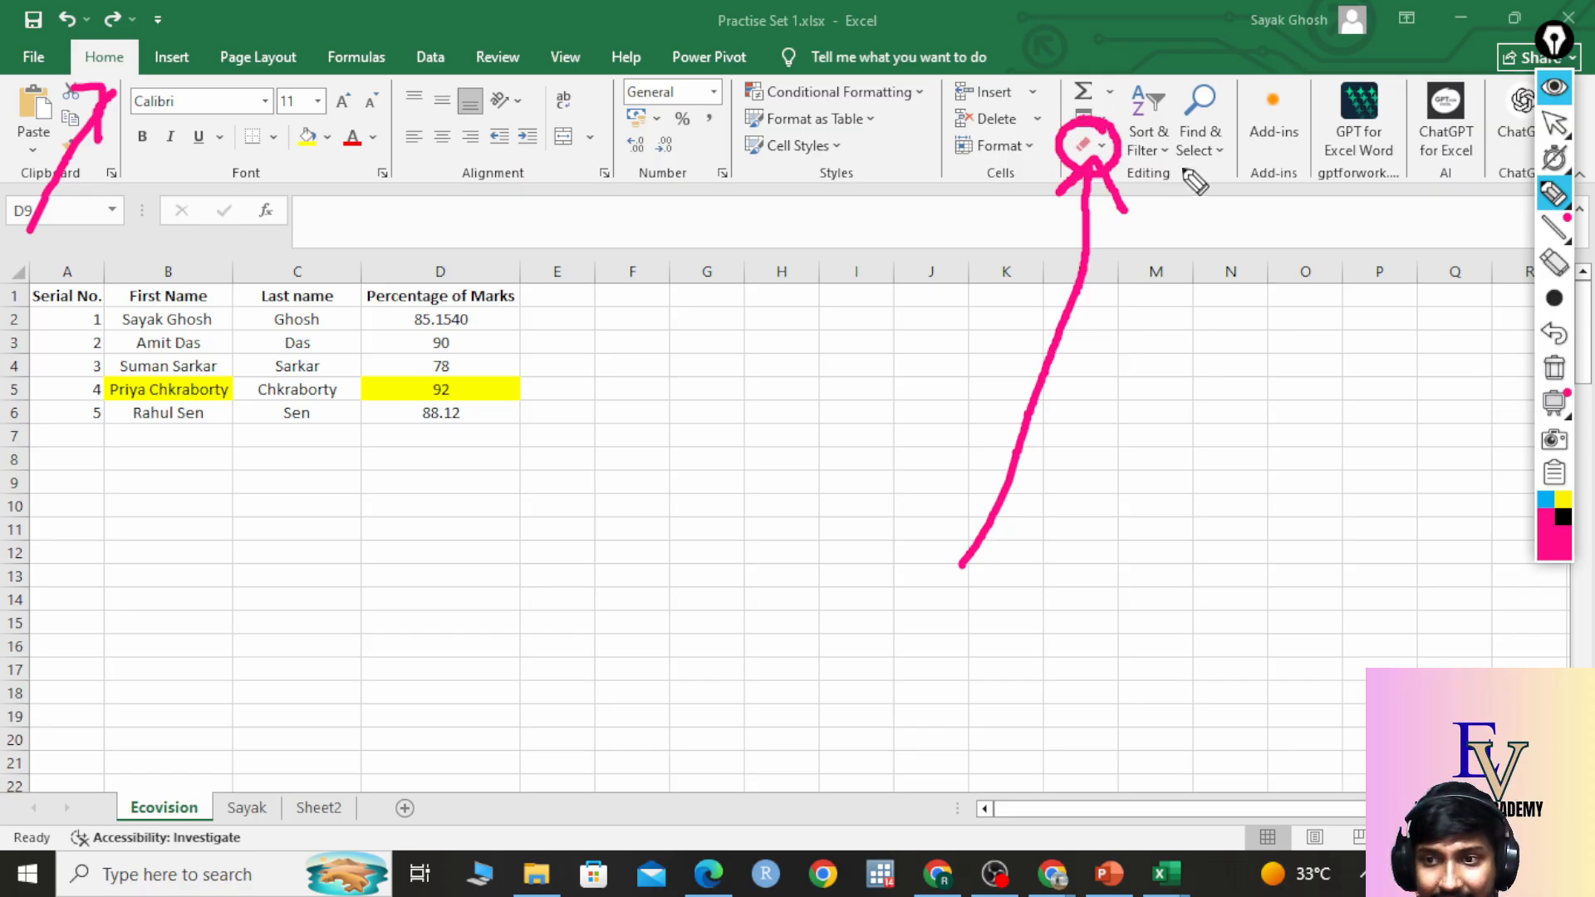
mouse_move(1174, 172)
left_mouse_down()
mouse_move(1120, 170)
mouse_move(1143, 193)
mouse_move(1181, 176)
mouse_move(1097, 170)
left_mouse_up()
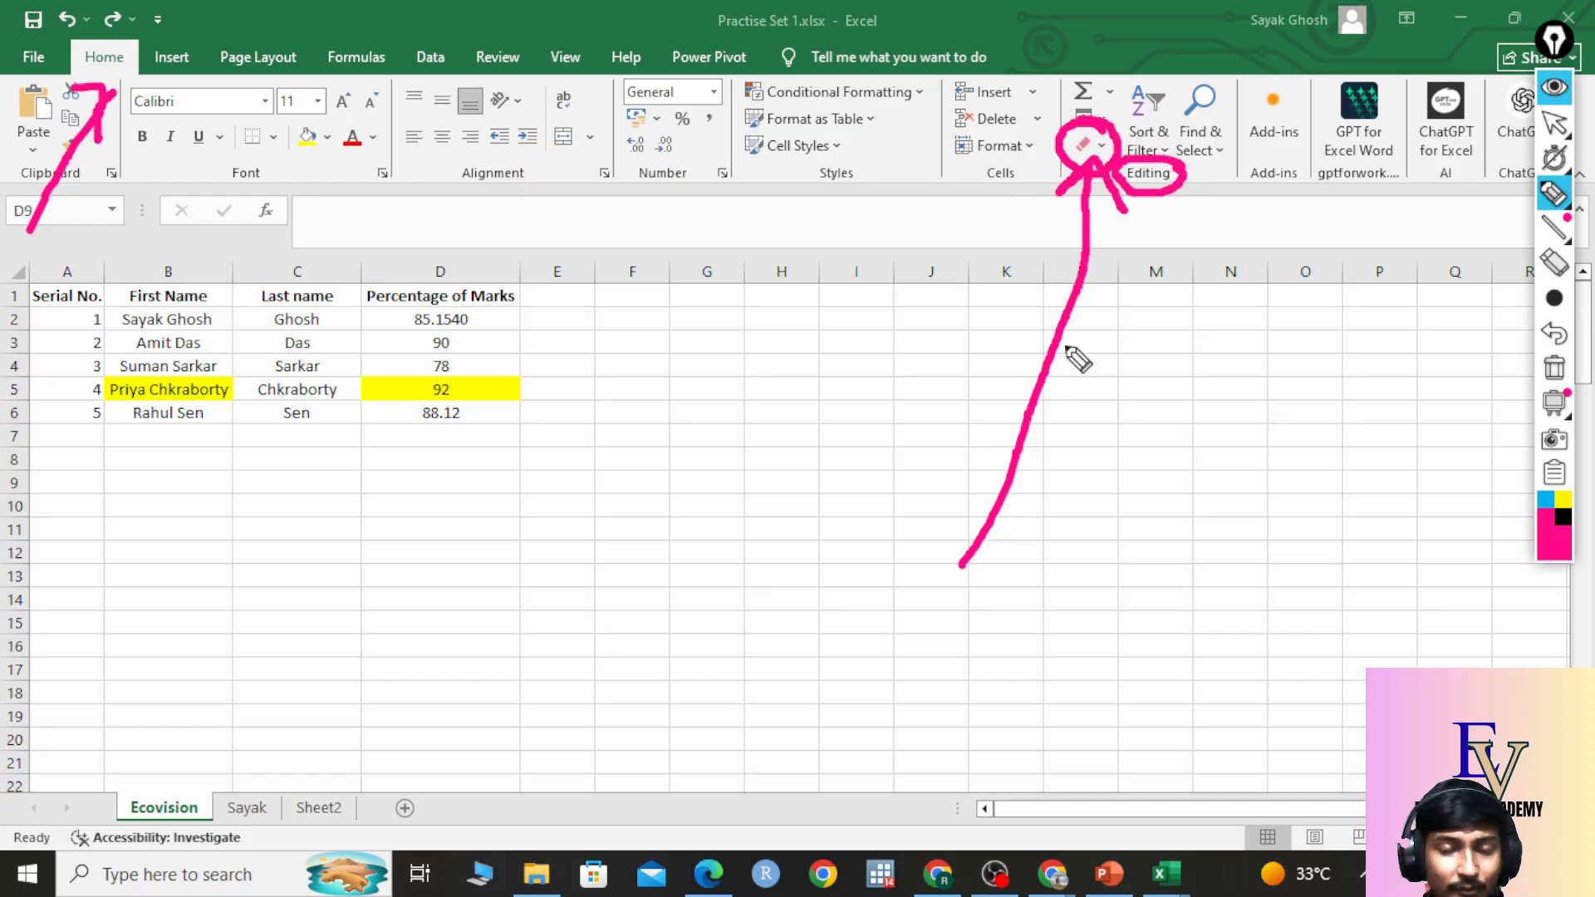
left_click(1554, 368)
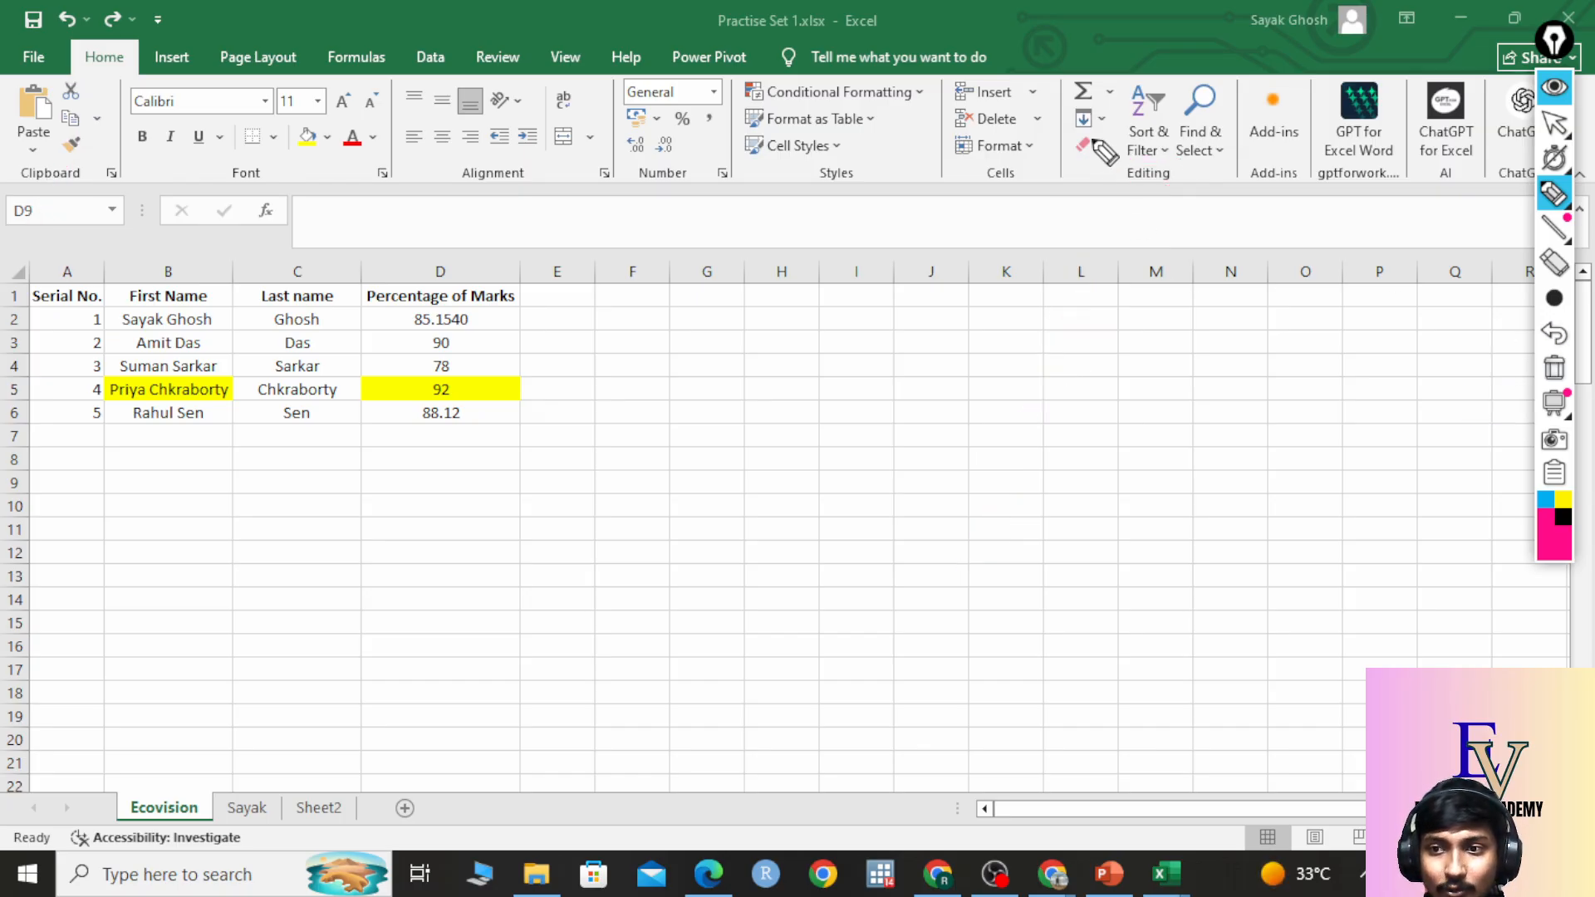
left_click(1554, 123)
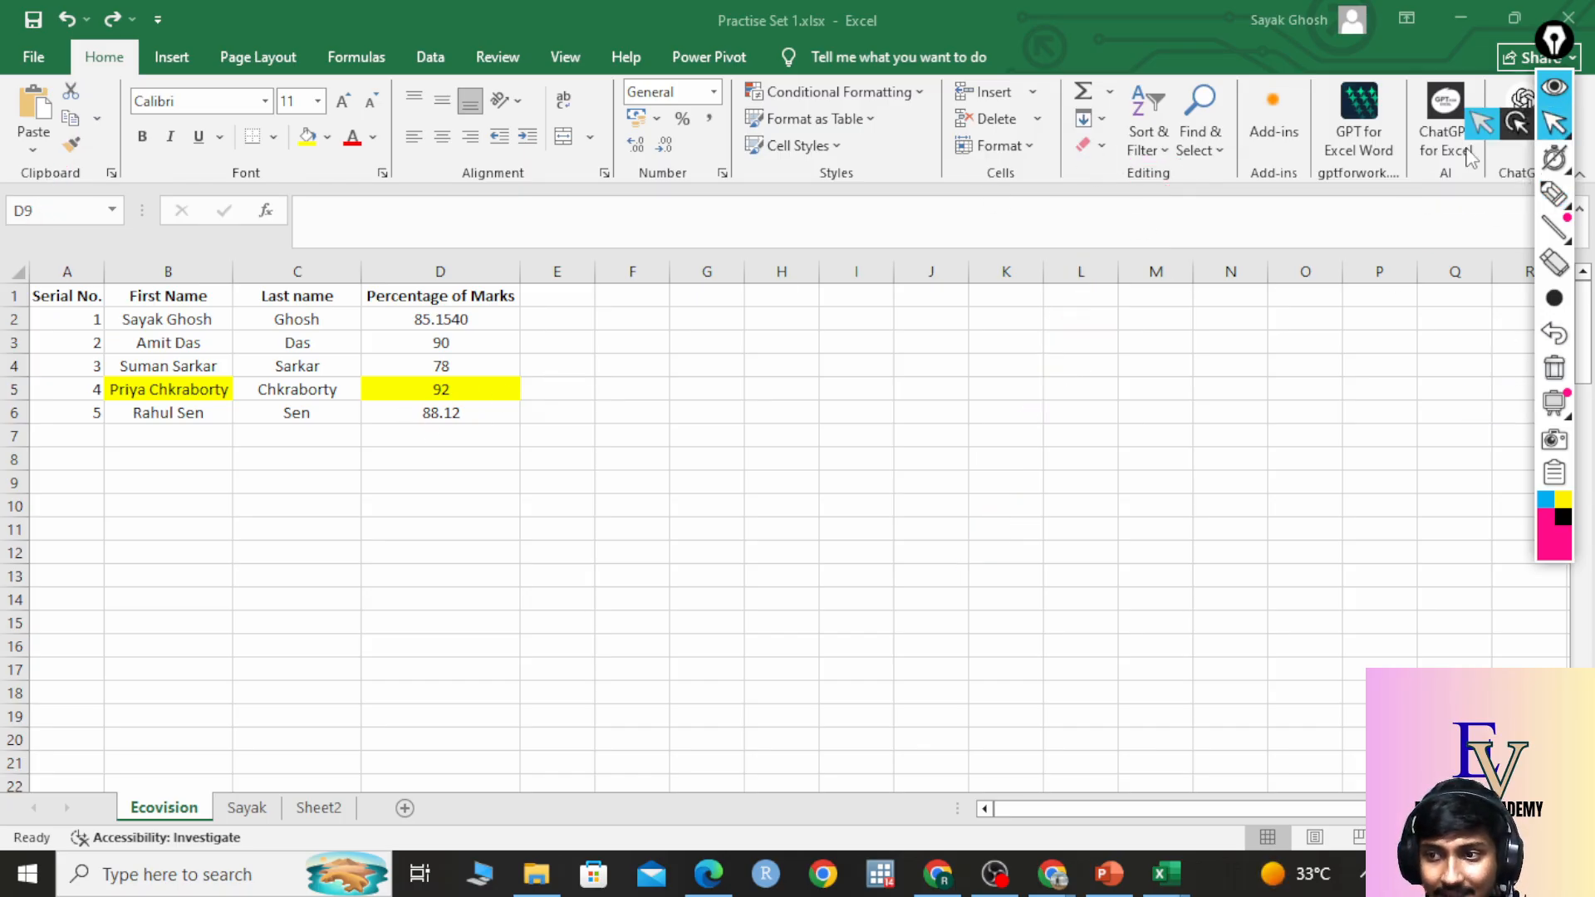
Clear All on D5, then undo to restore 92 and its yellow fill.
left_click(486, 390)
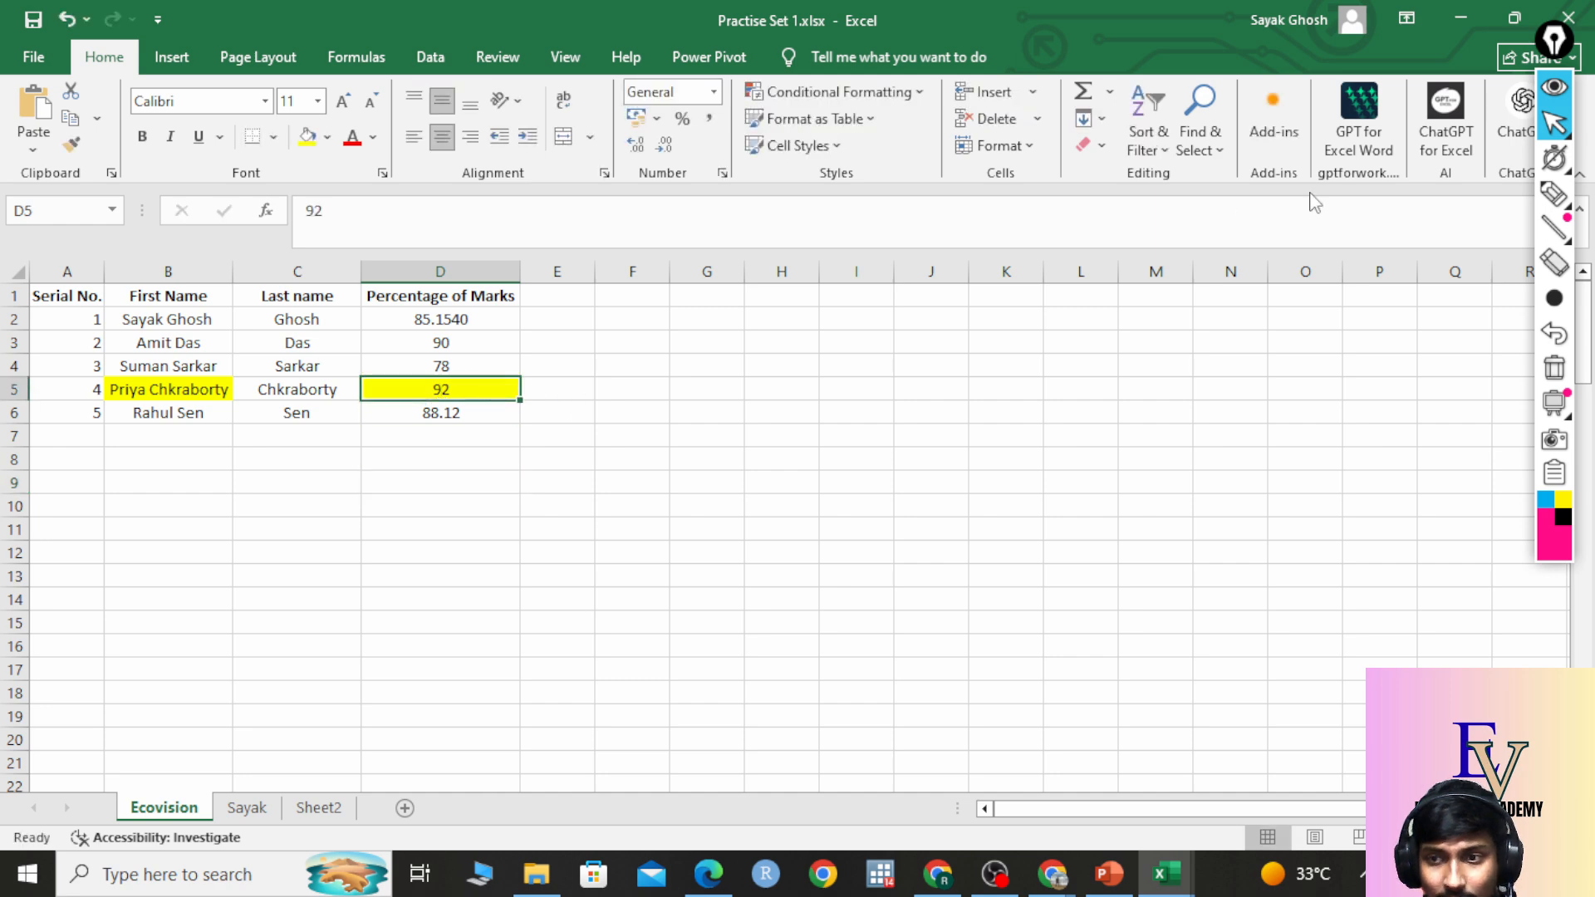
left_click(1101, 148)
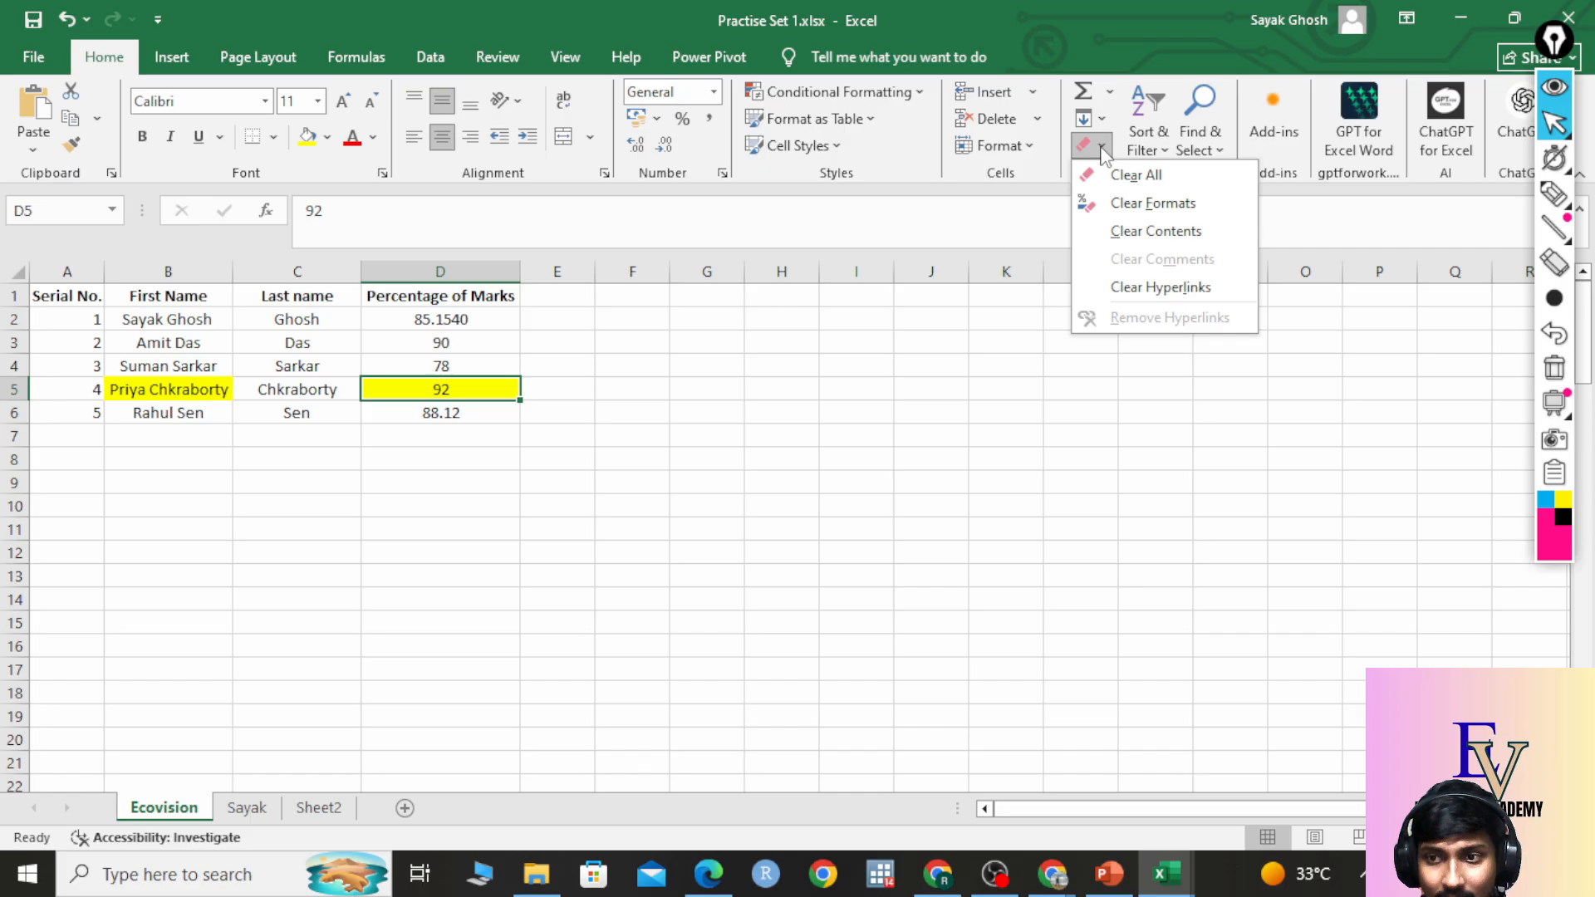
left_click(1161, 178)
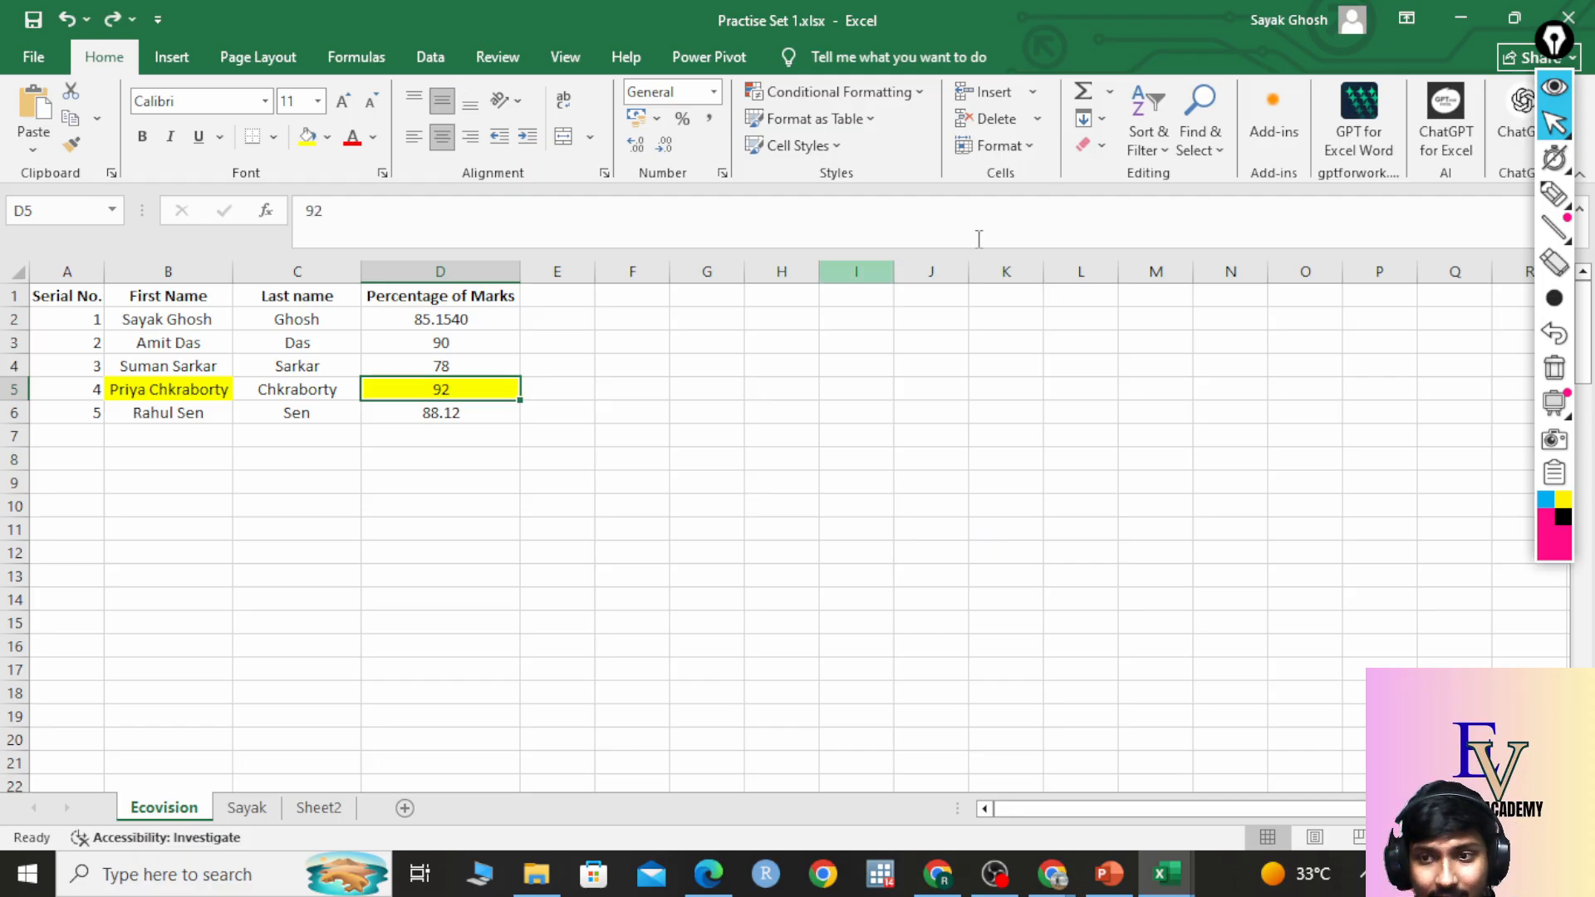
left_click(1090, 145)
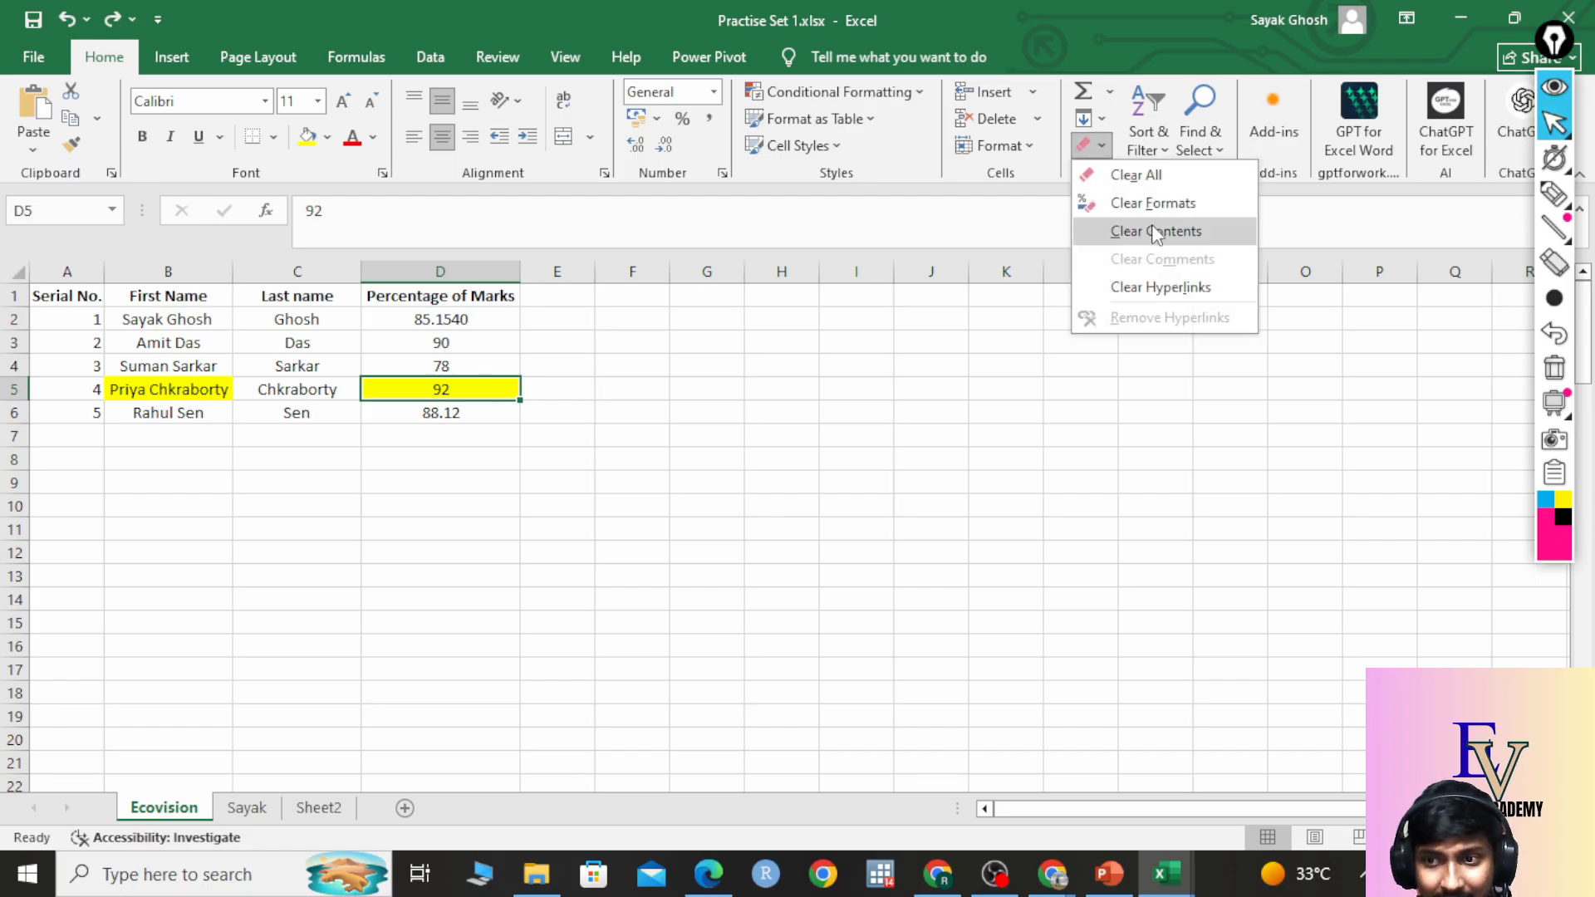
left_click(1144, 177)
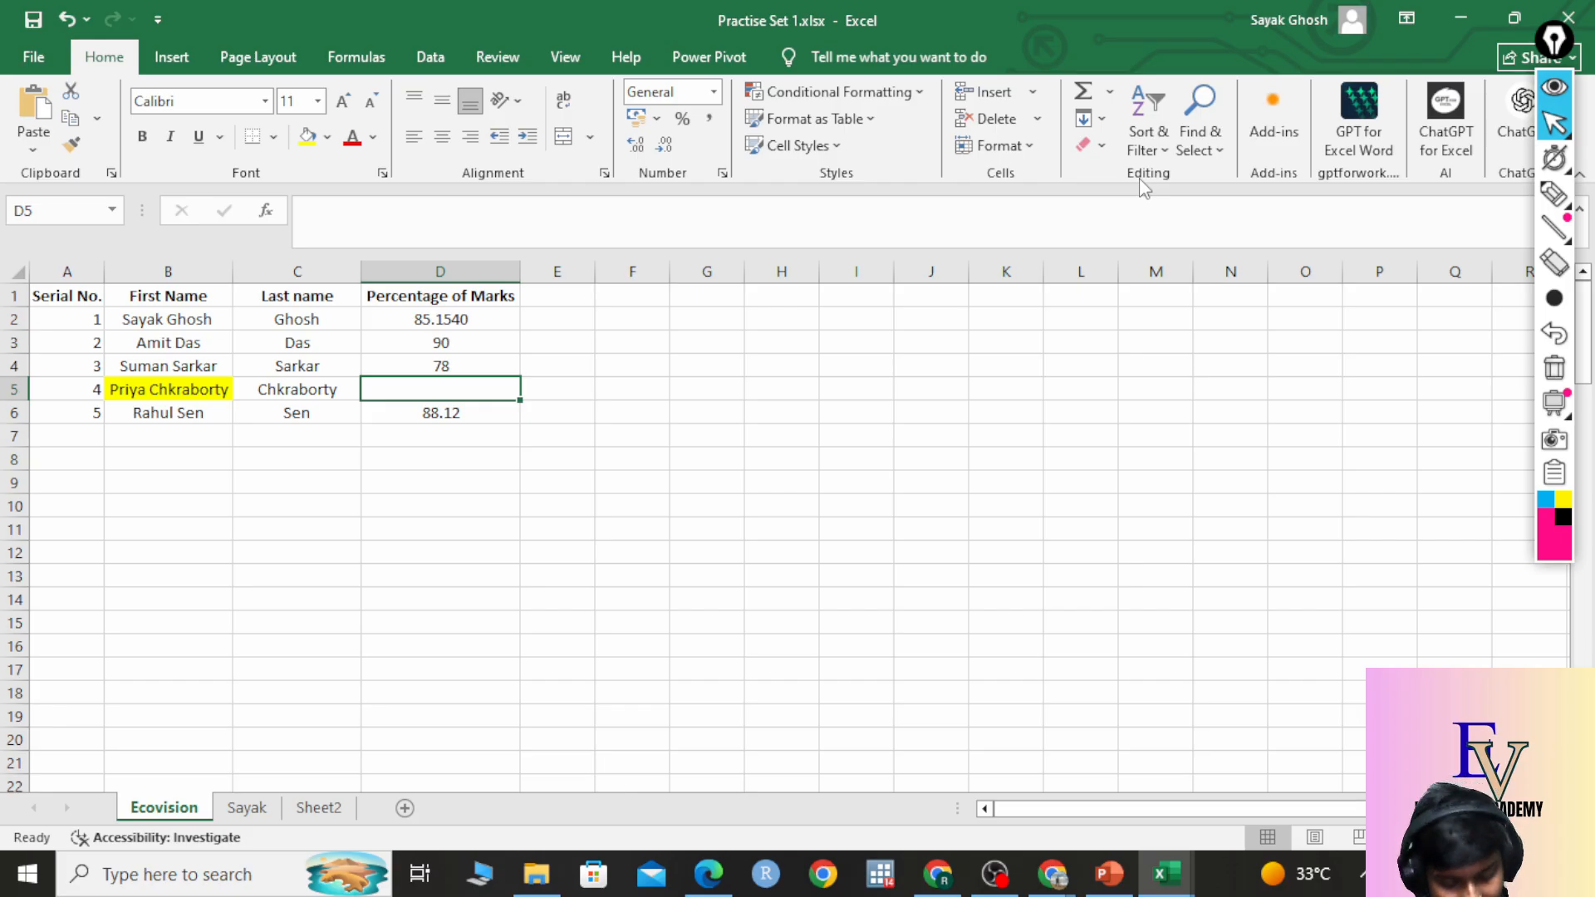
key("ctrl+z")
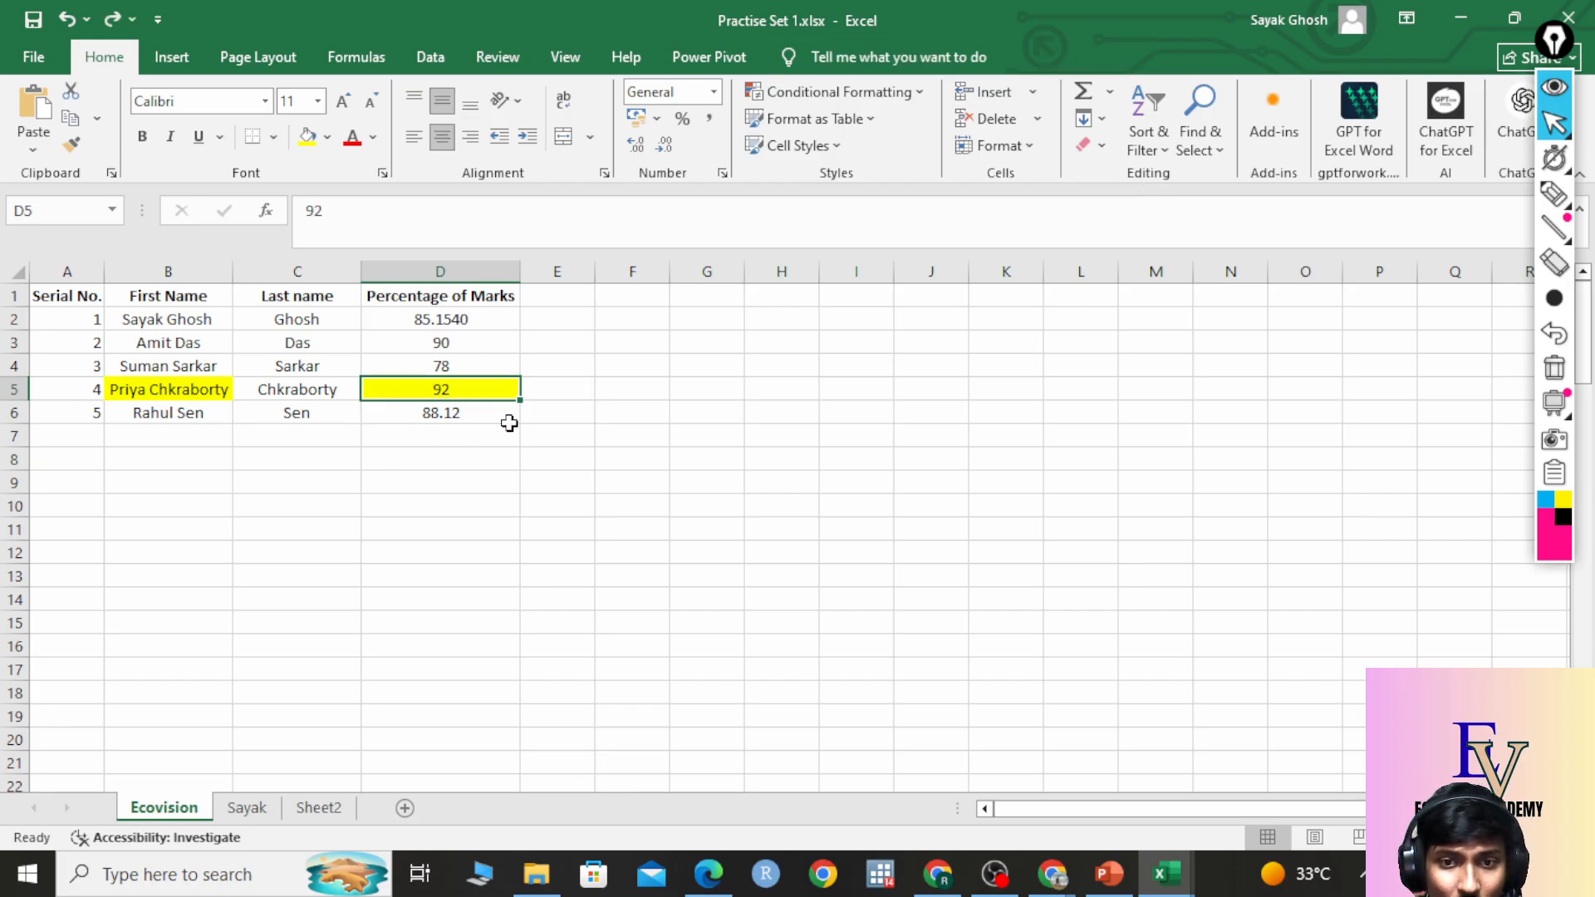
Clear Formats on D5, leaving a plain right-aligned 92.
left_click(1092, 145)
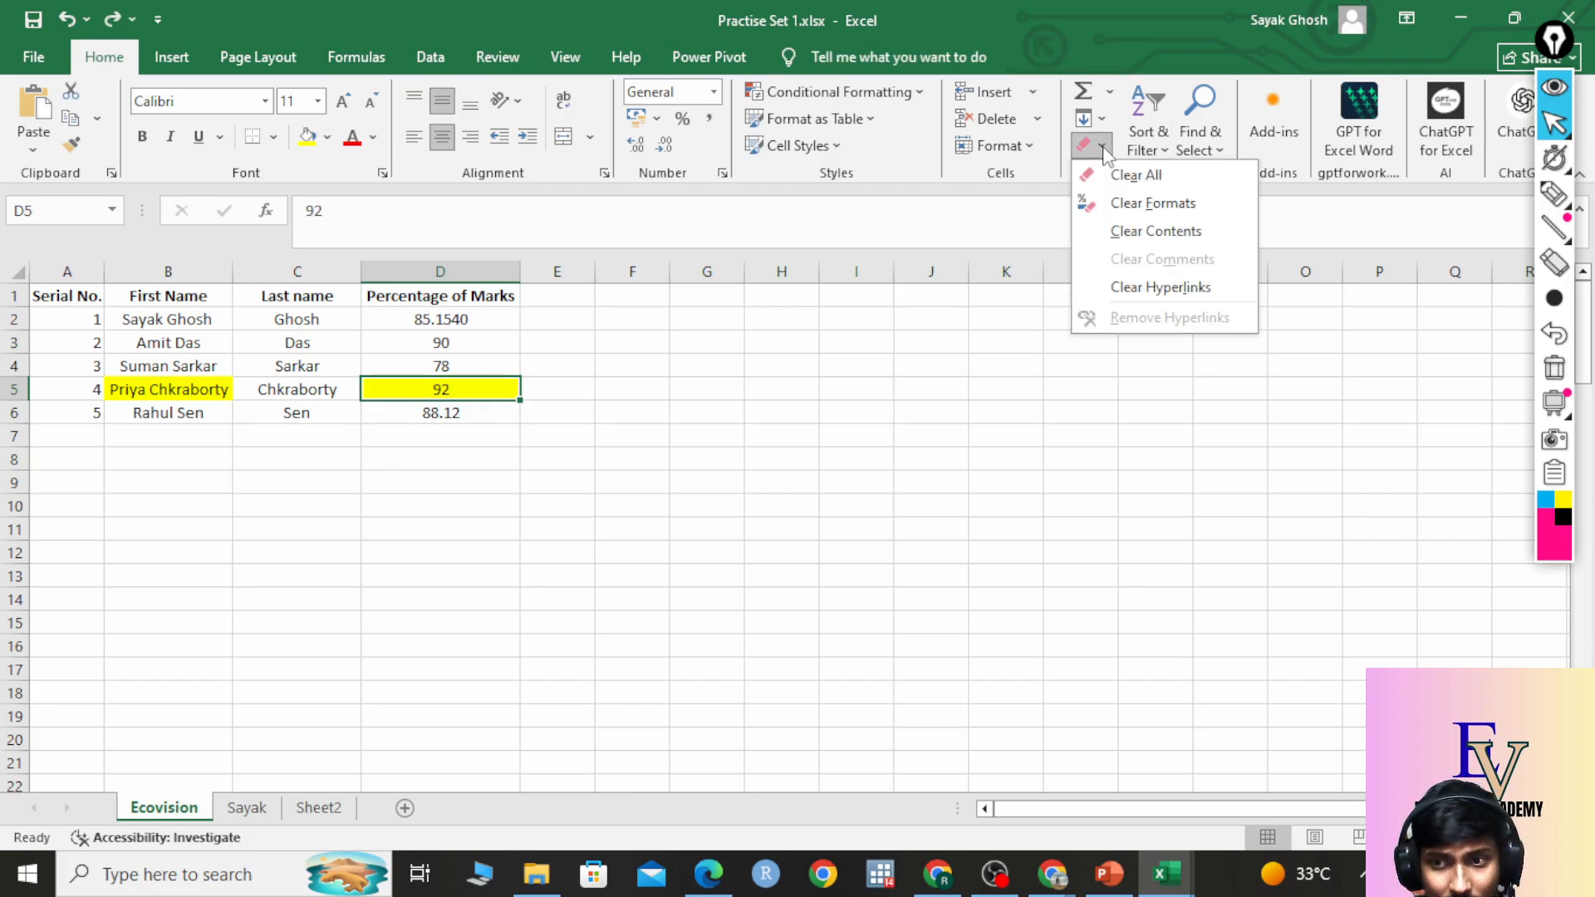
left_click(1118, 216)
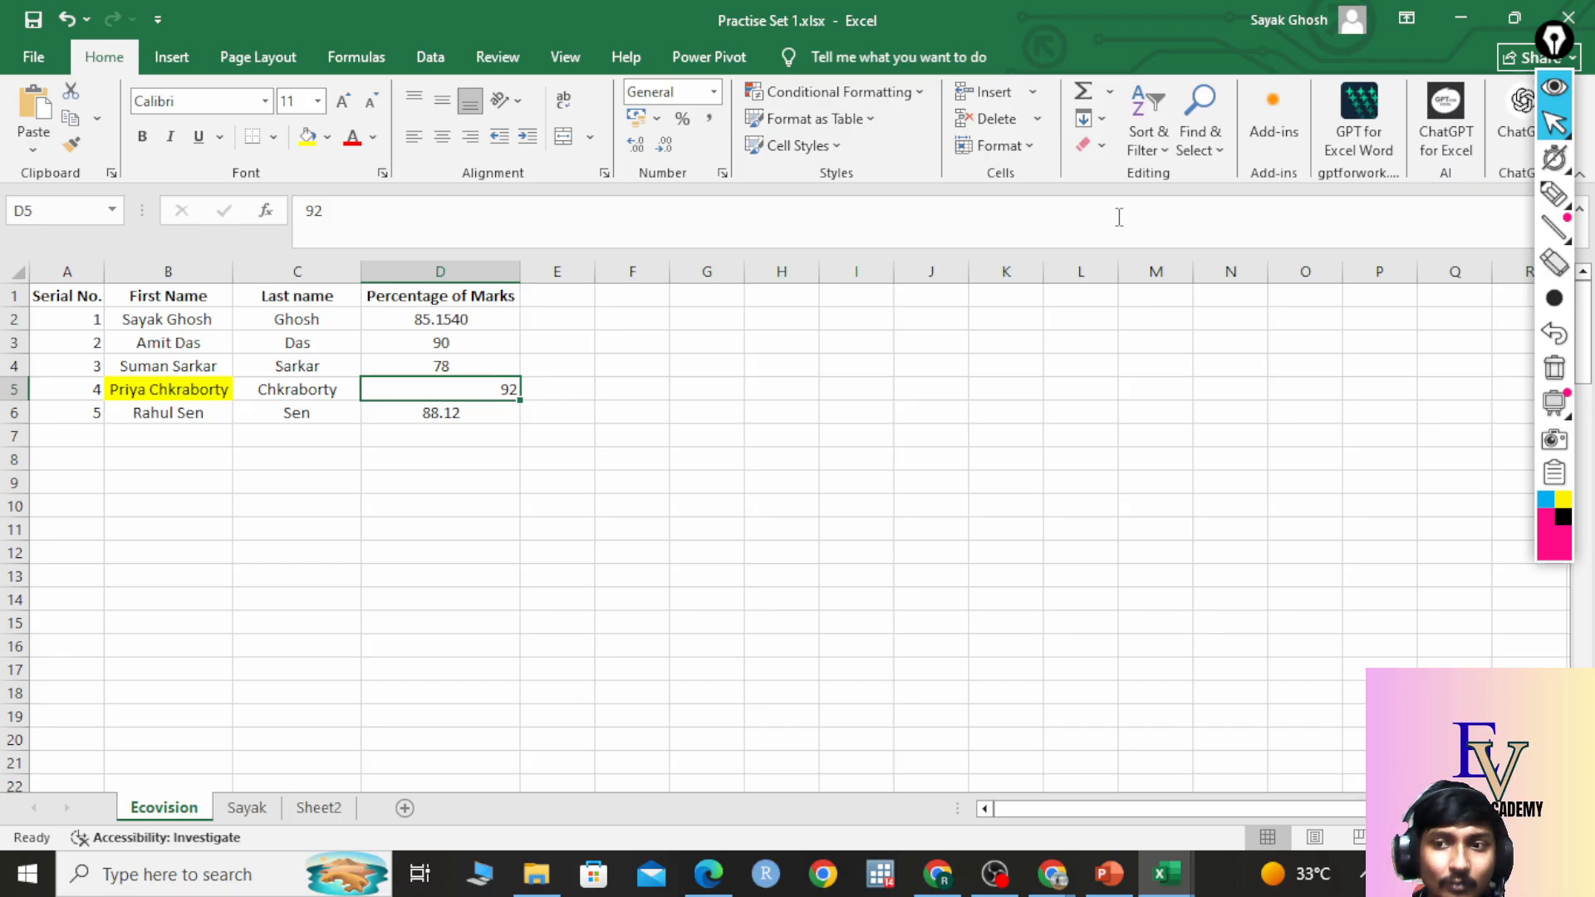
left_click(513, 433)
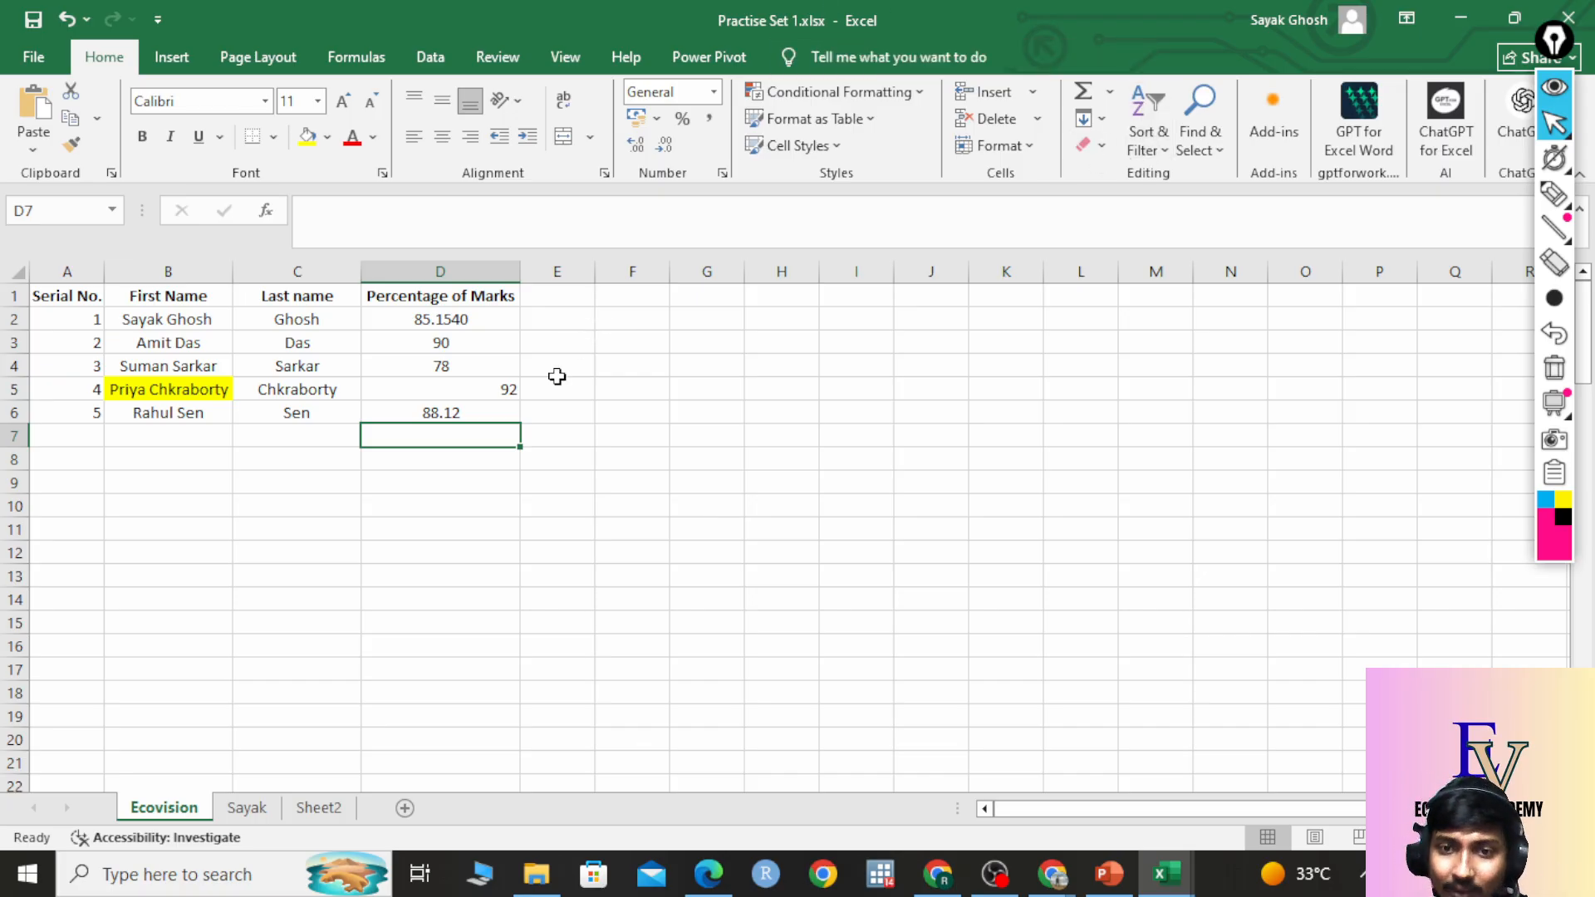
left_click(507, 392)
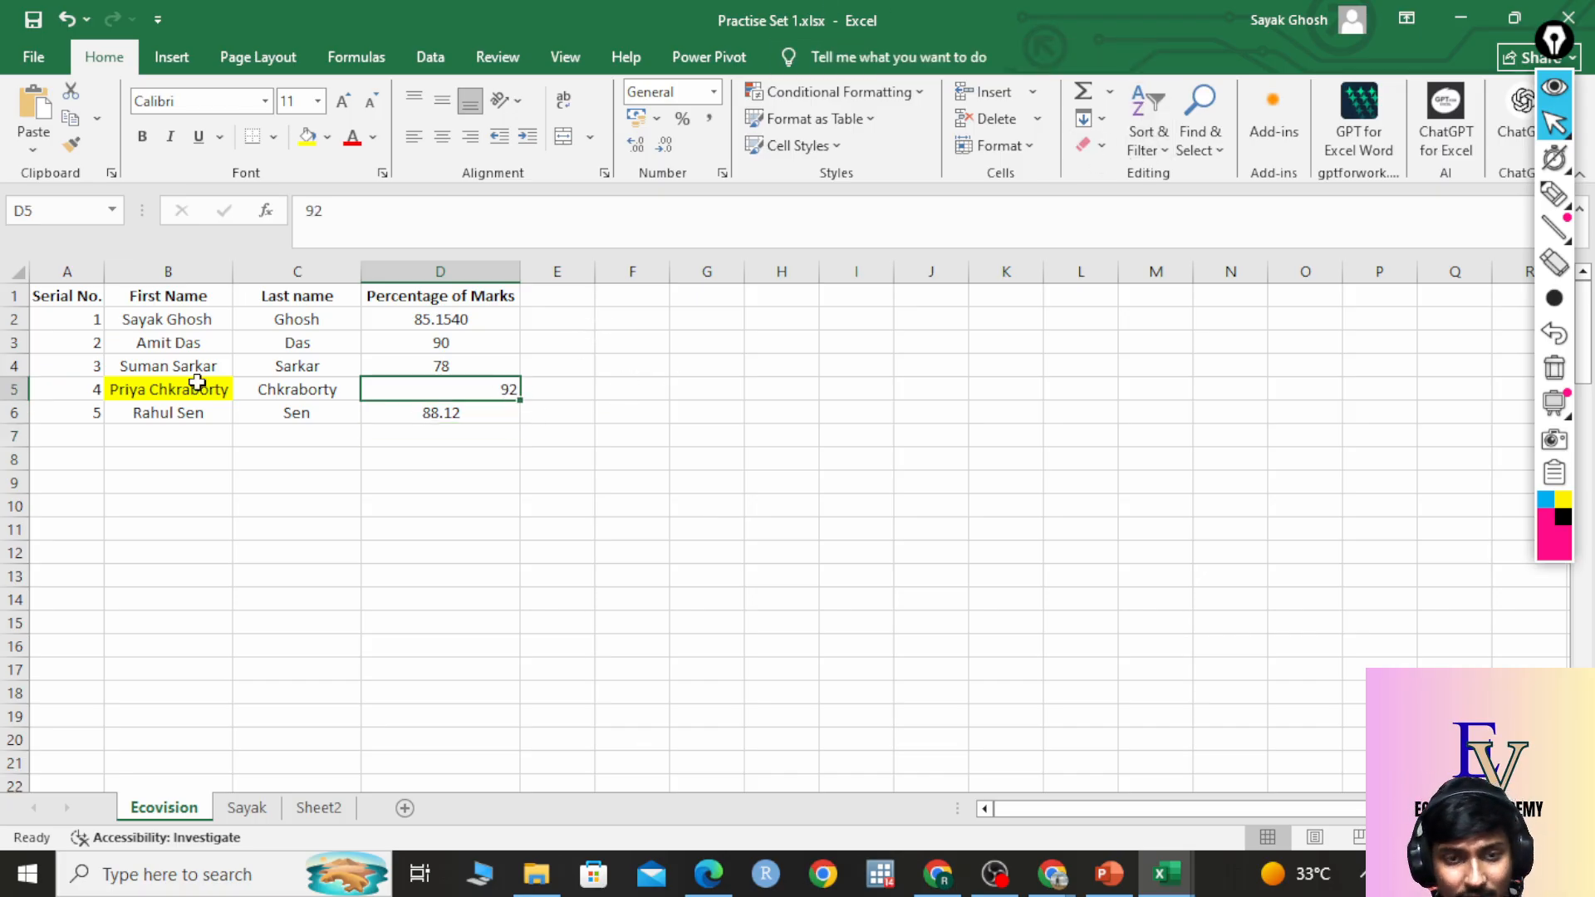
left_click(72, 413)
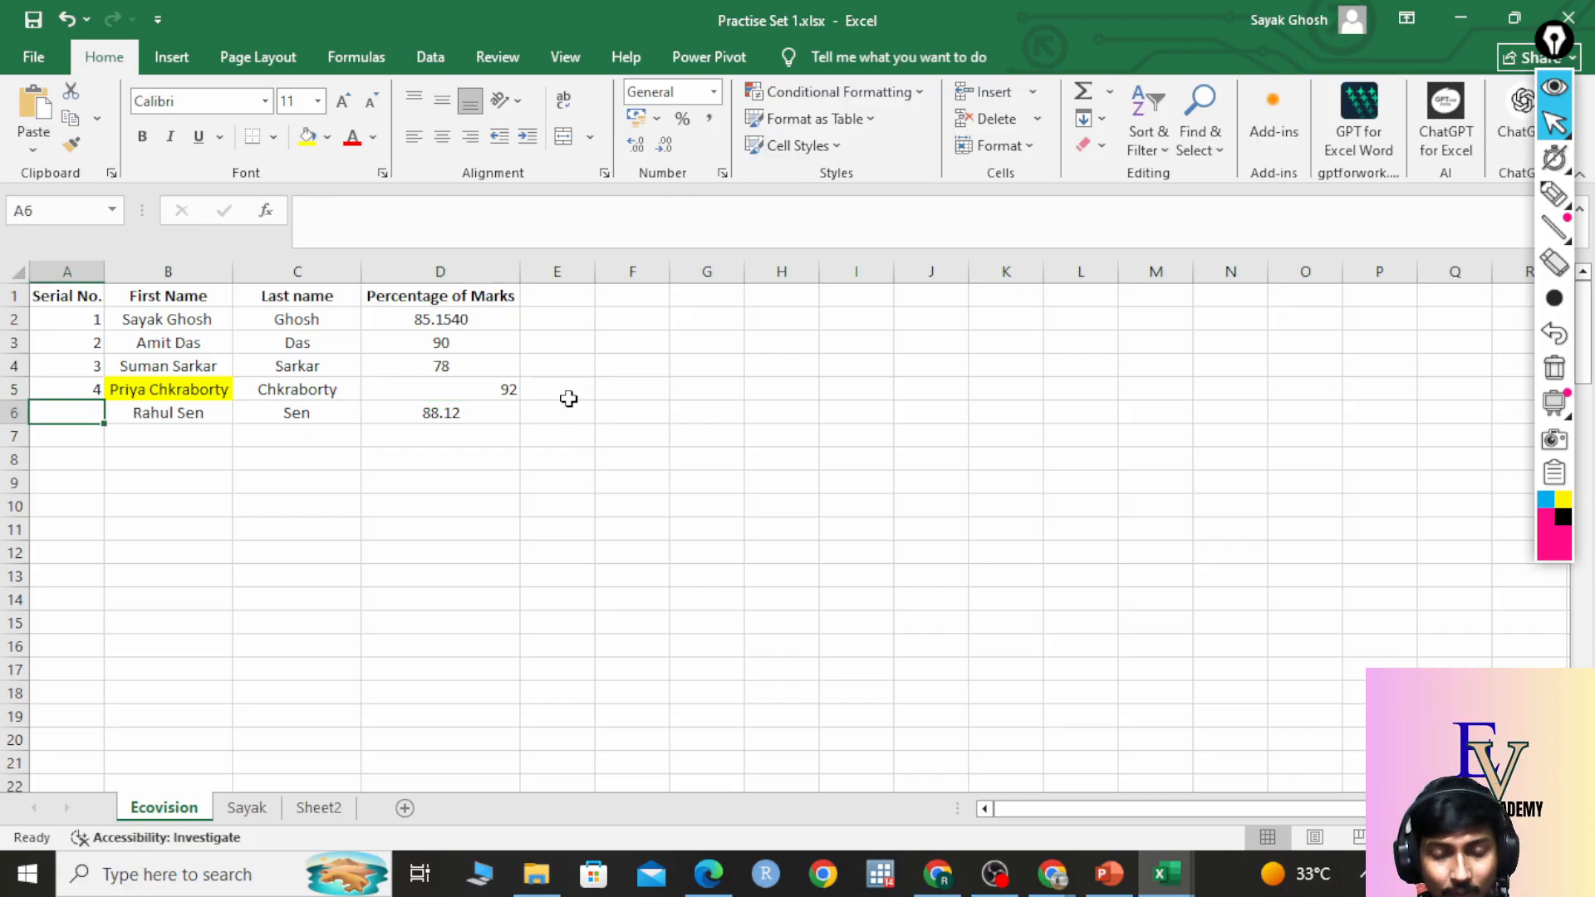
left_click_drag(86, 314, 79, 398)
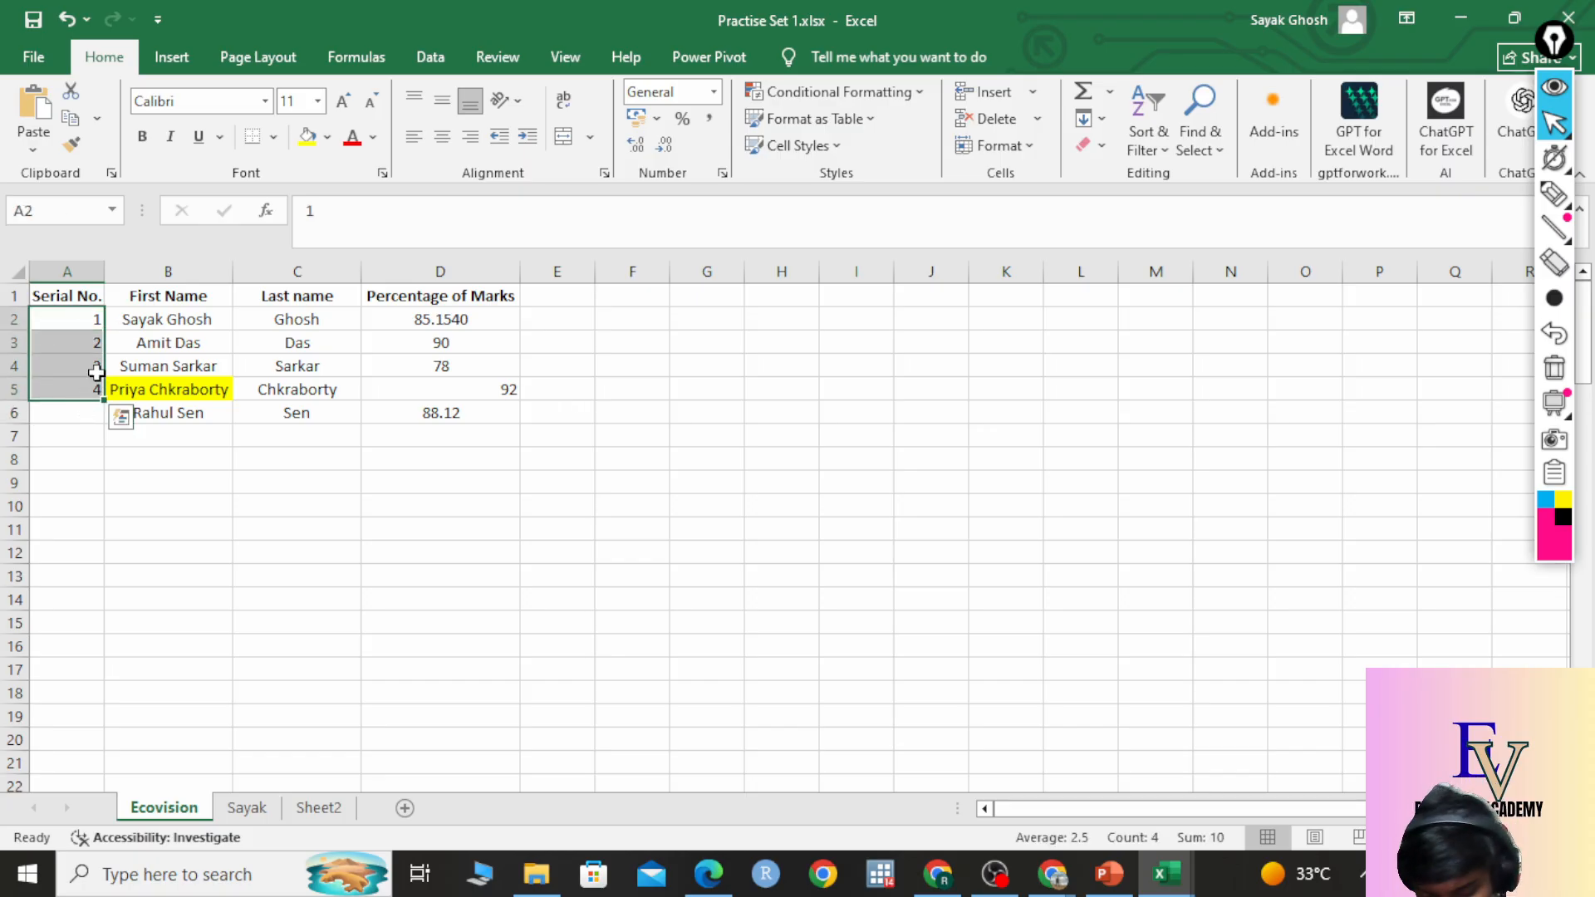
key("Delete")
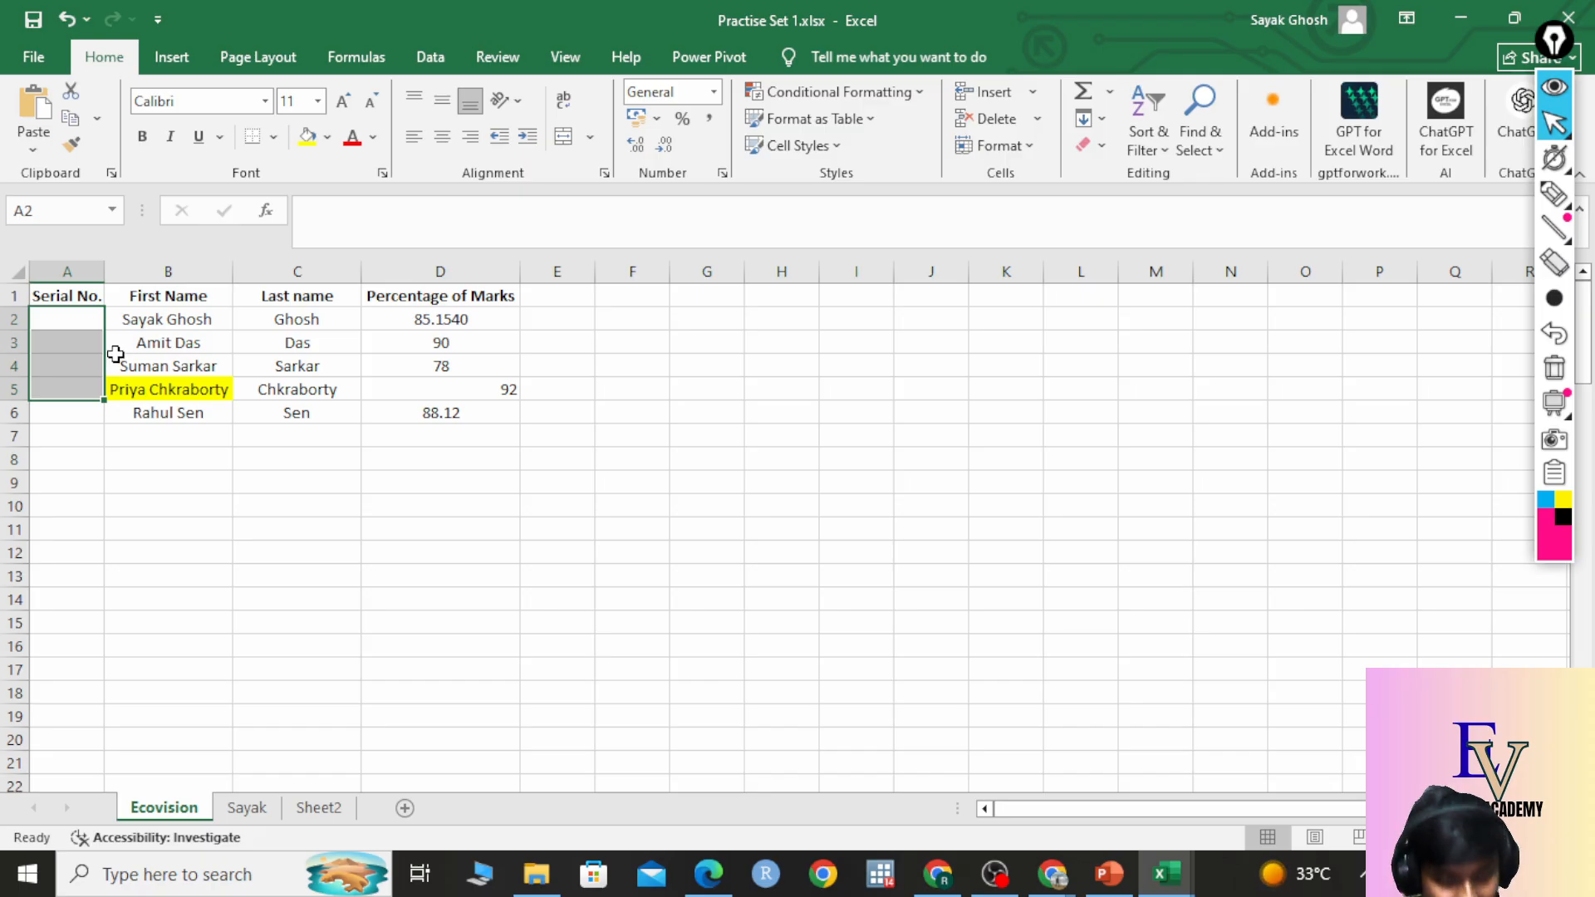
key("ctrl+z")
key("ctrl+z")
left_click(602, 440)
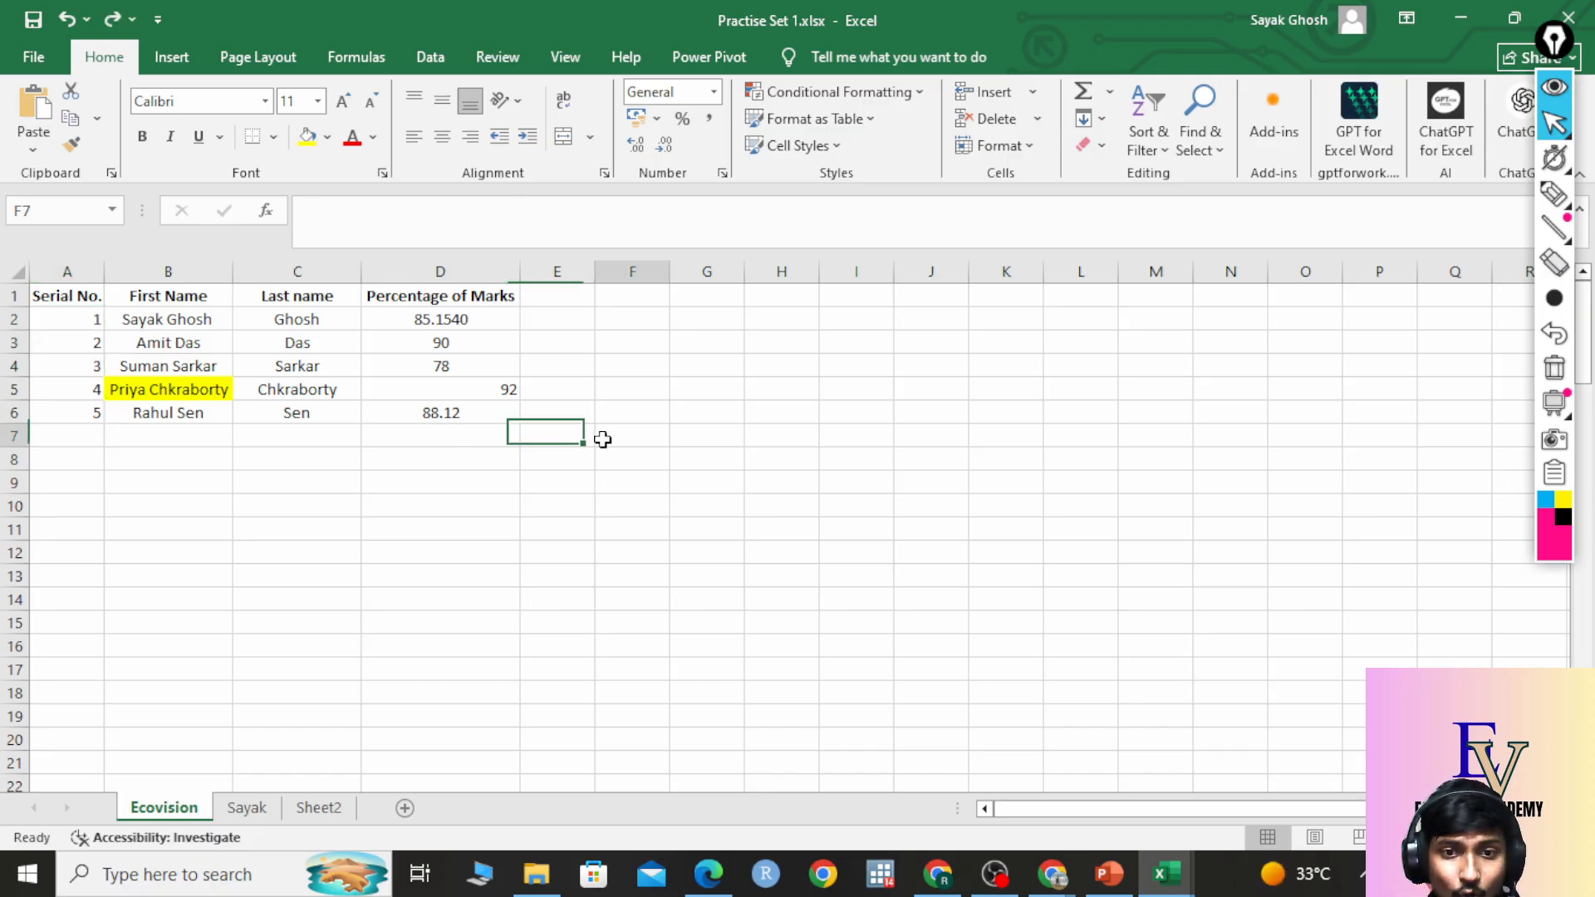
left_click(182, 396)
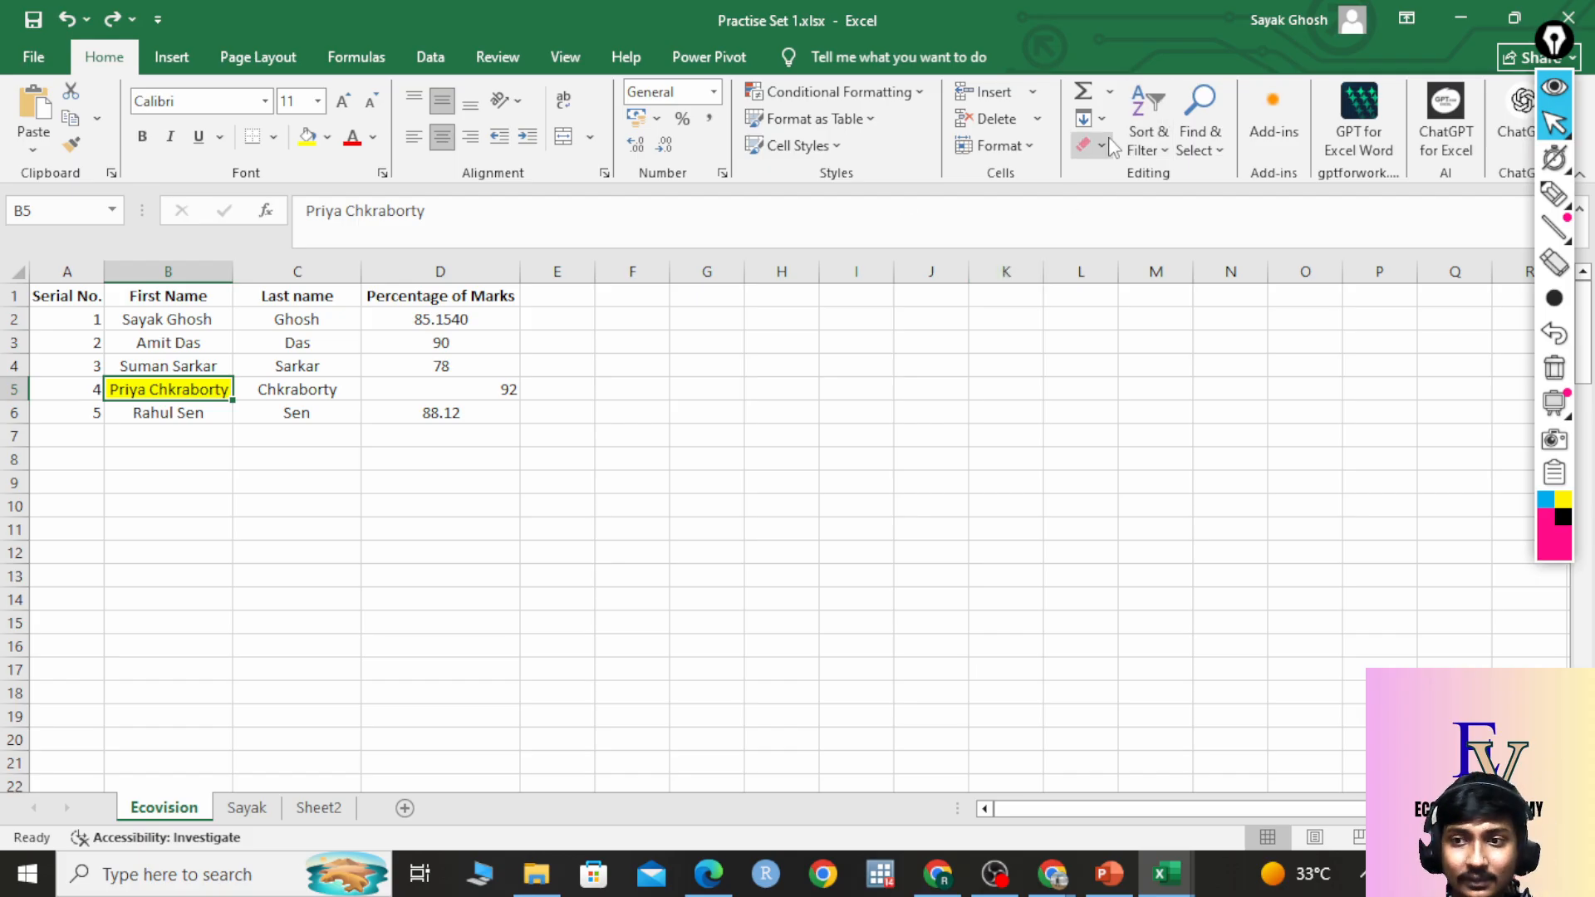
left_click(170, 436)
left_click(185, 391)
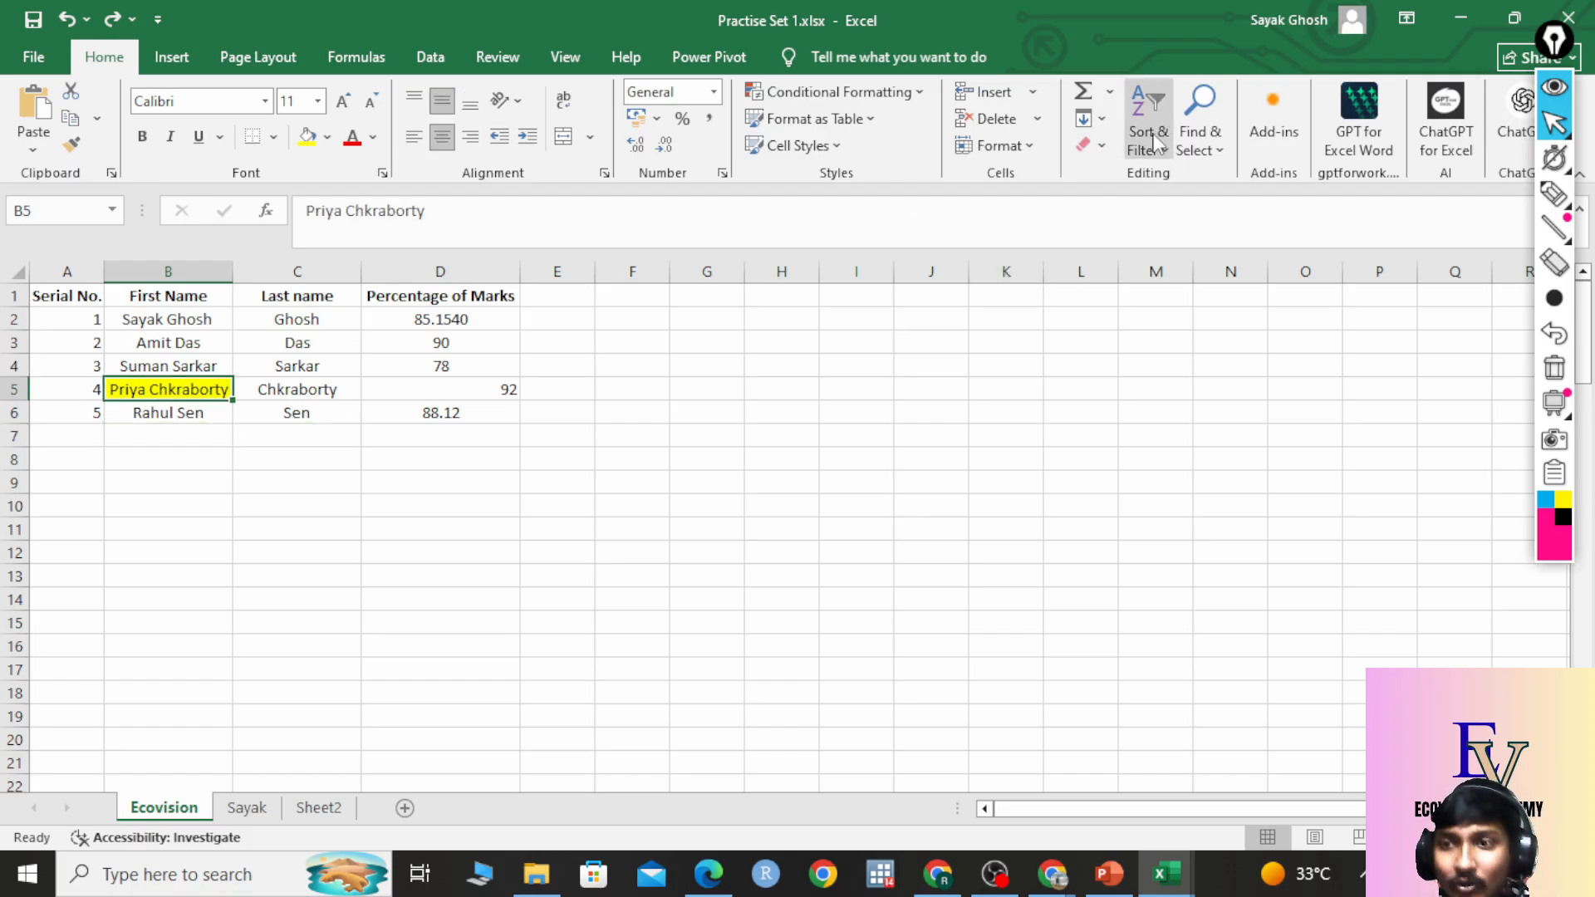
left_click(1101, 145)
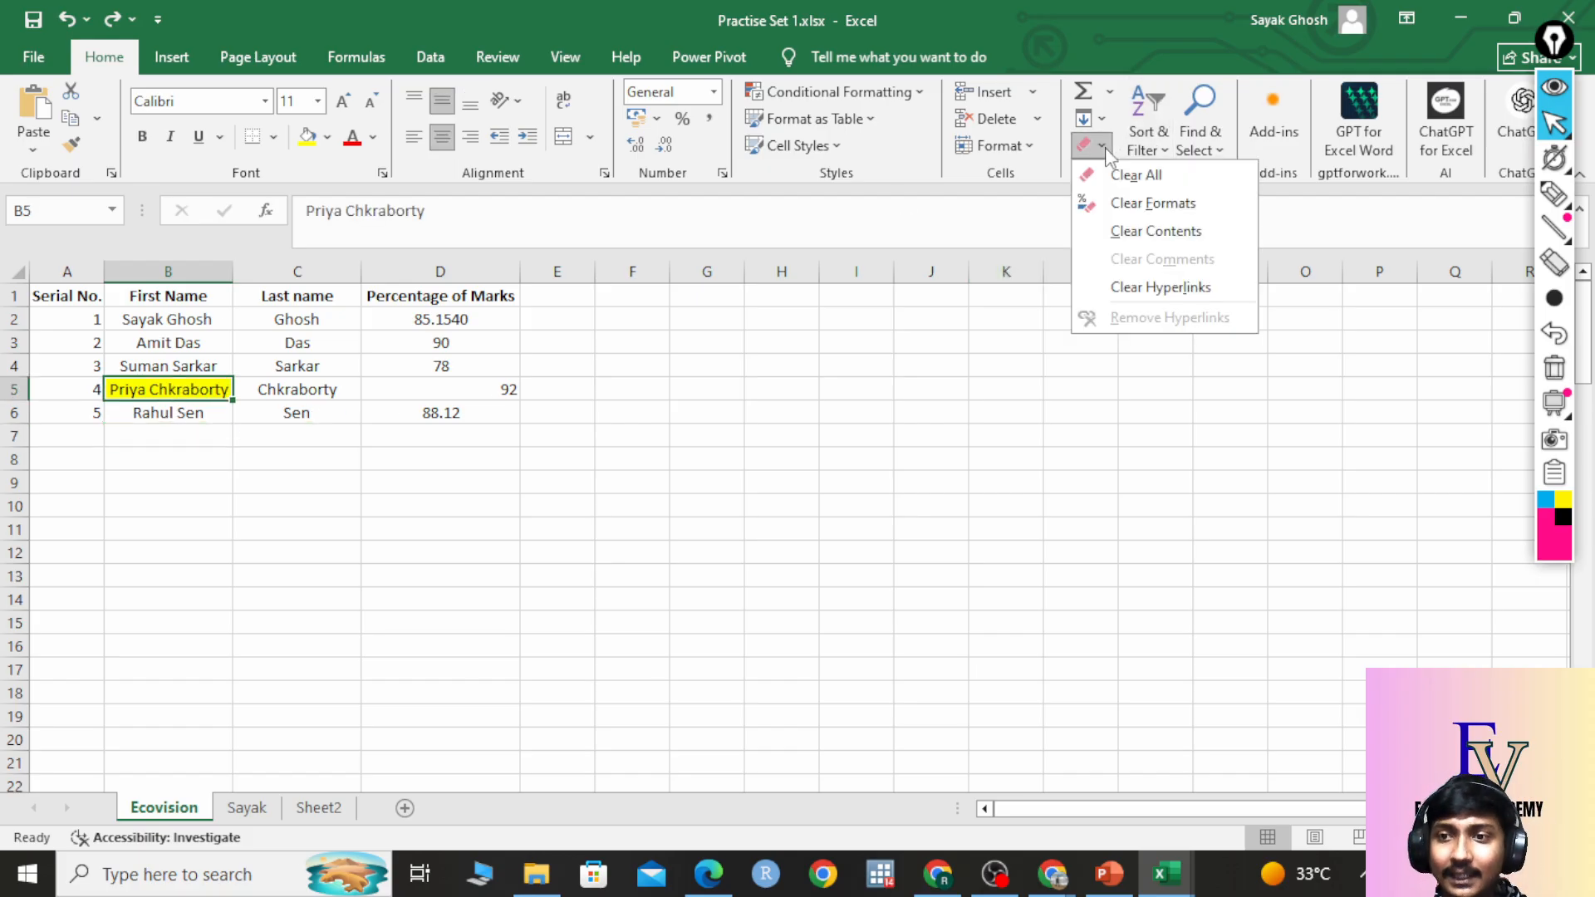
left_click(1130, 207)
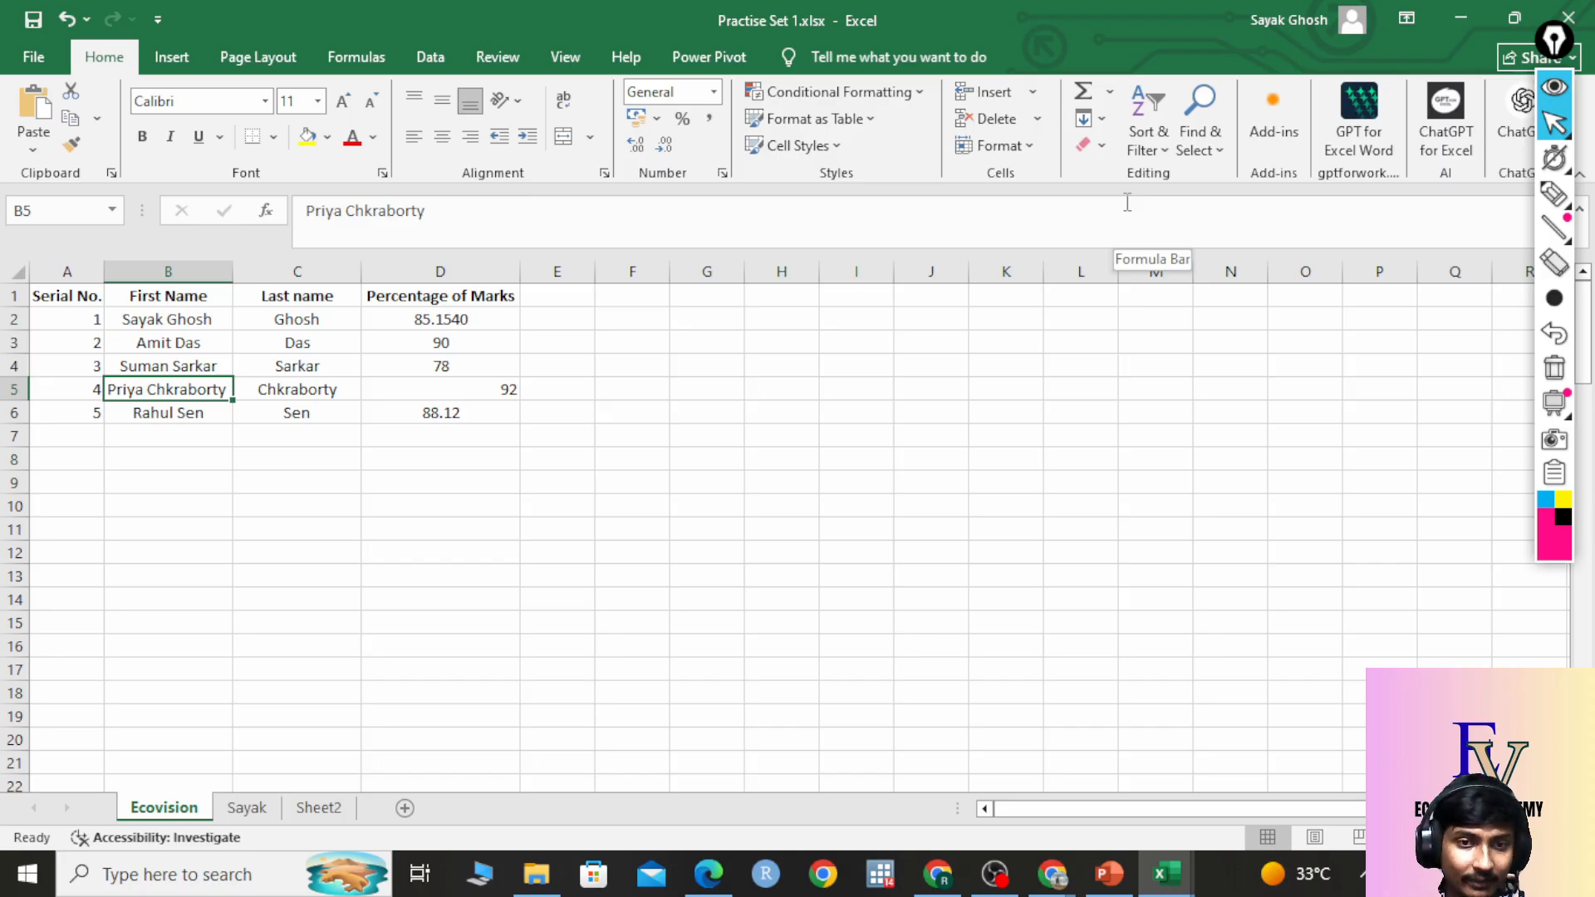
left_click(286, 452)
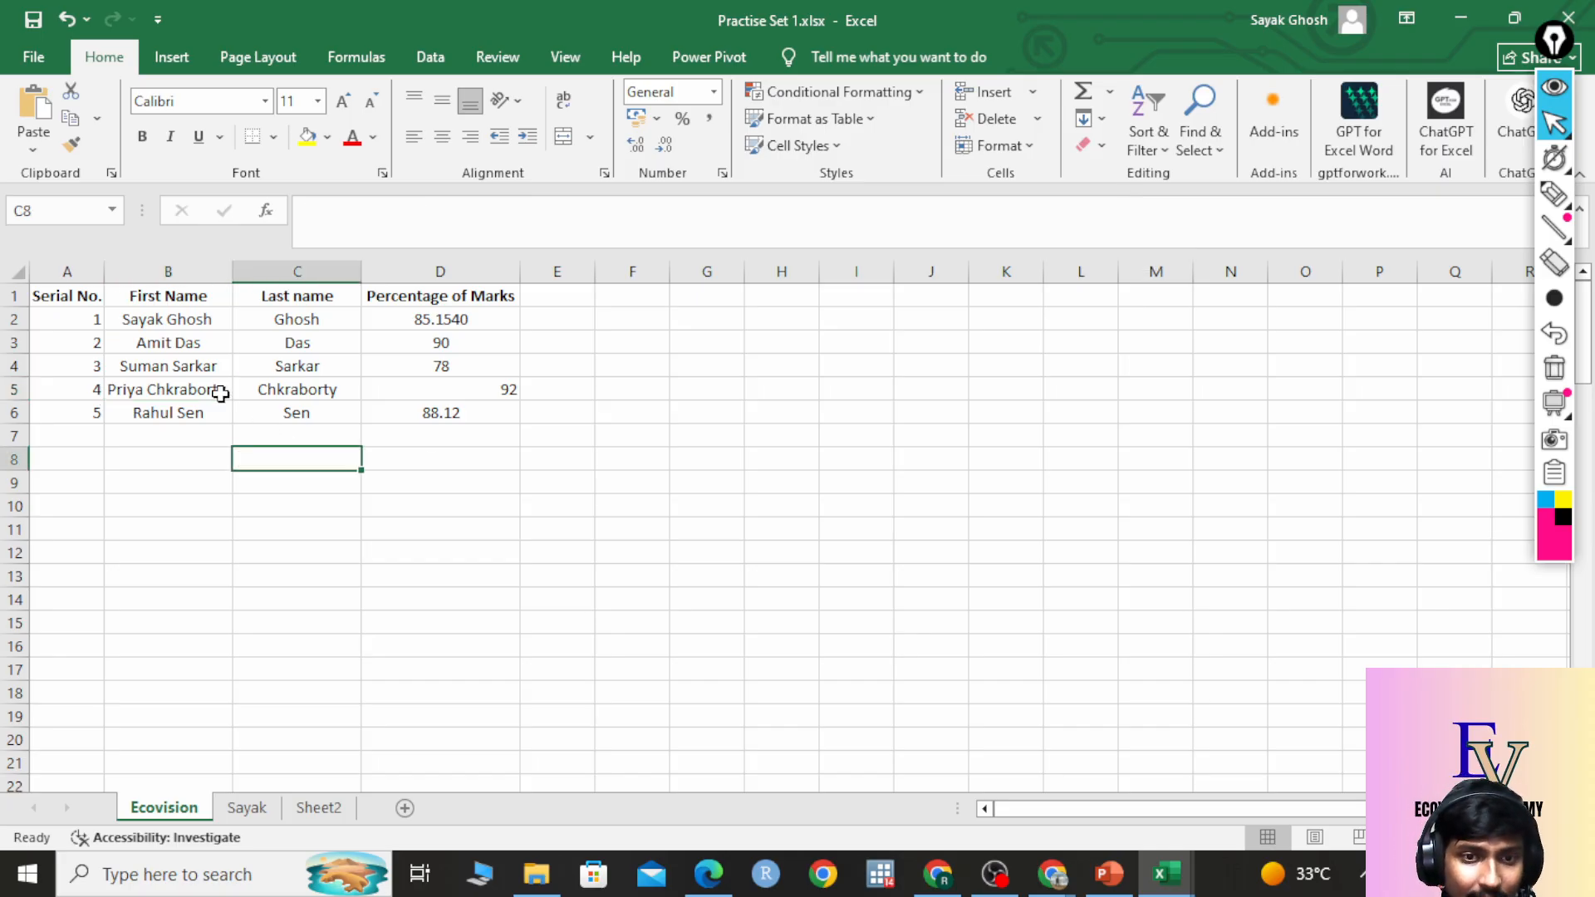
left_click(204, 392)
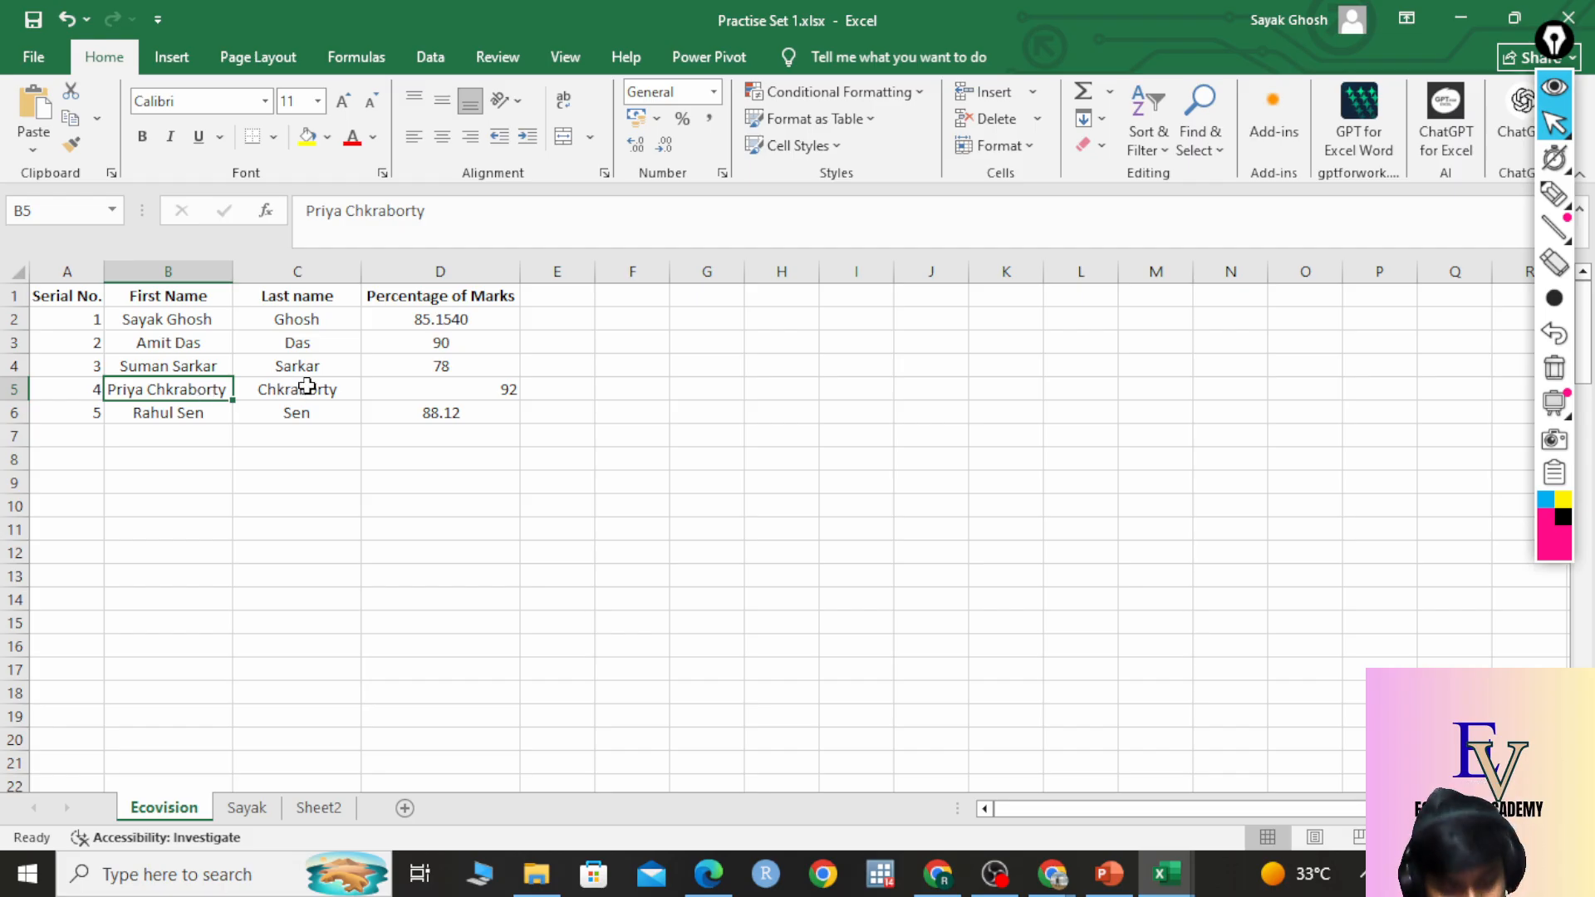
key("ctrl+z")
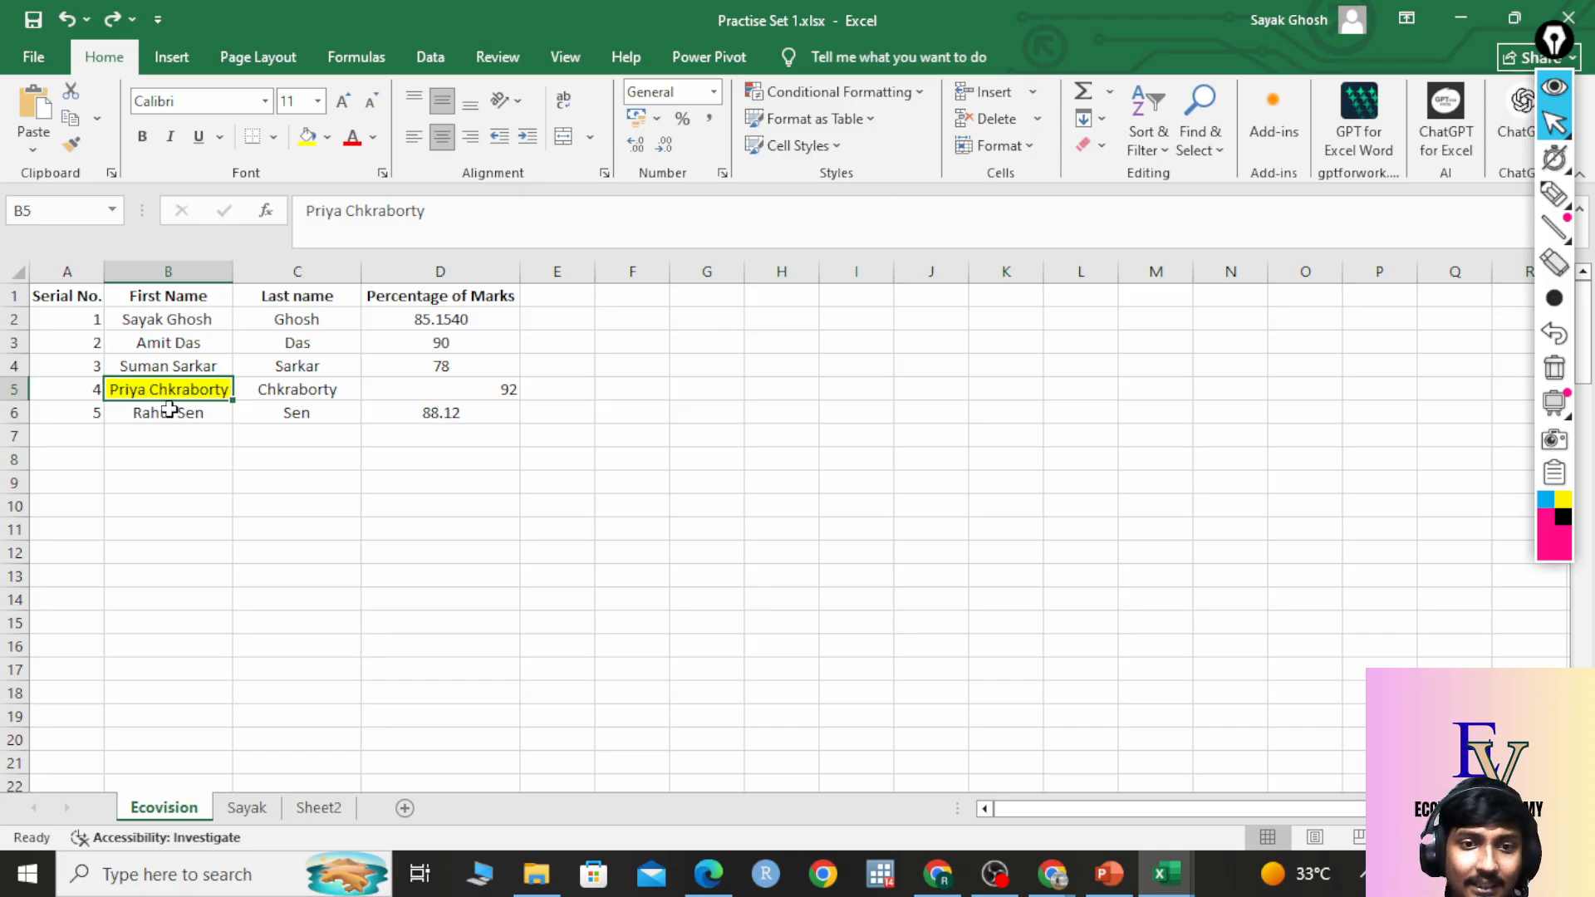
left_click(1090, 144)
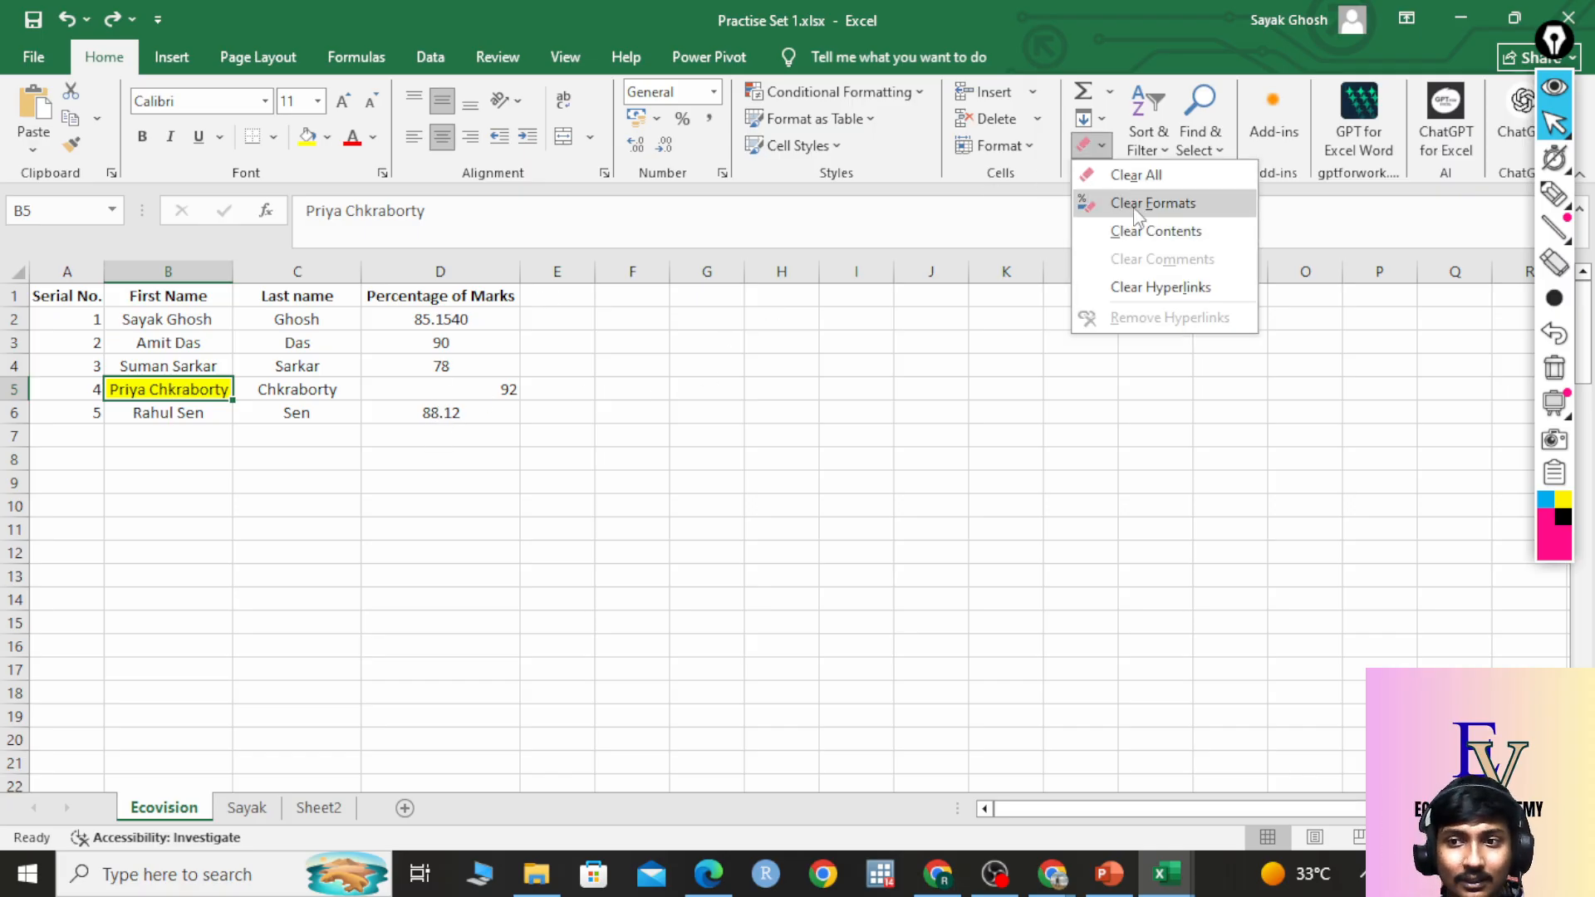
left_click(1145, 176)
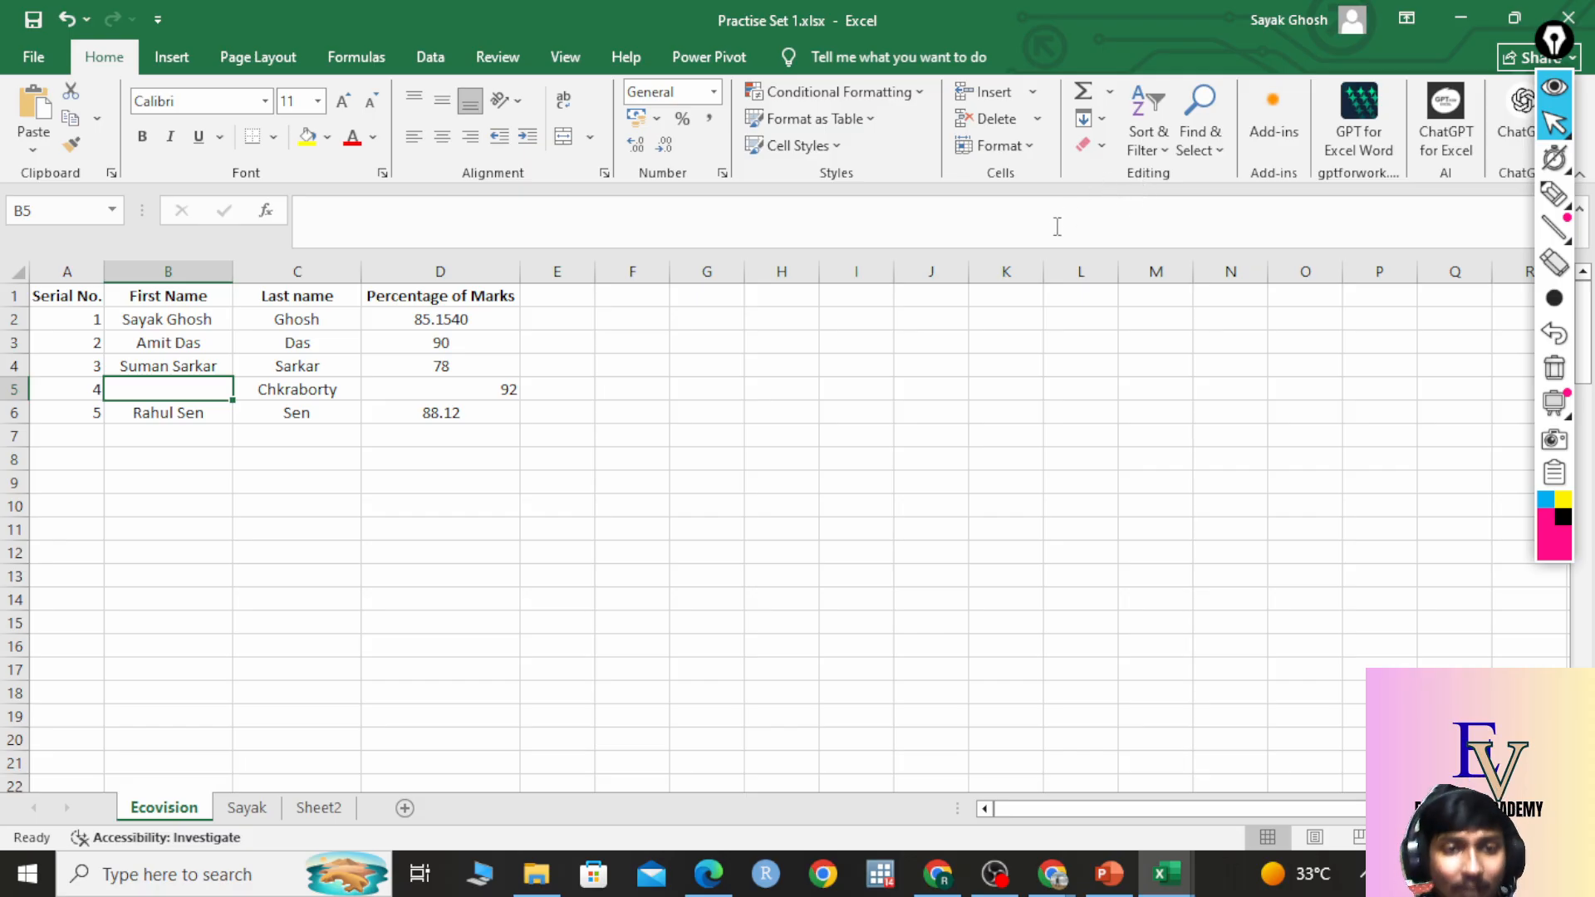
key("ctrl+z")
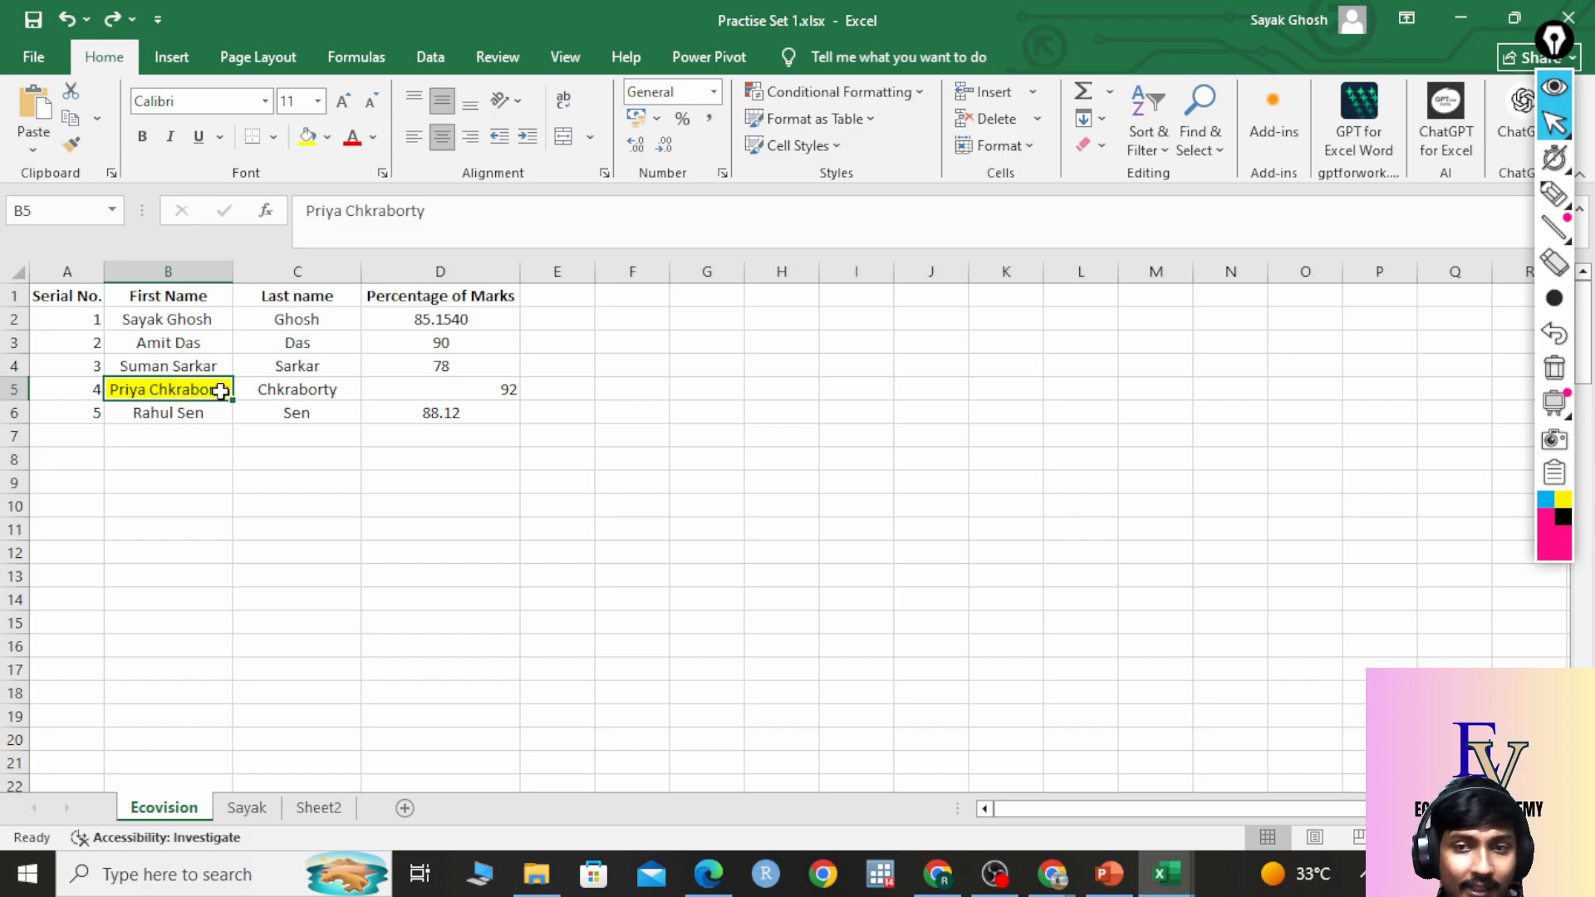
Clear Formats on B5, removing its yellow fill and centring but keeping the name.
left_click(1091, 144)
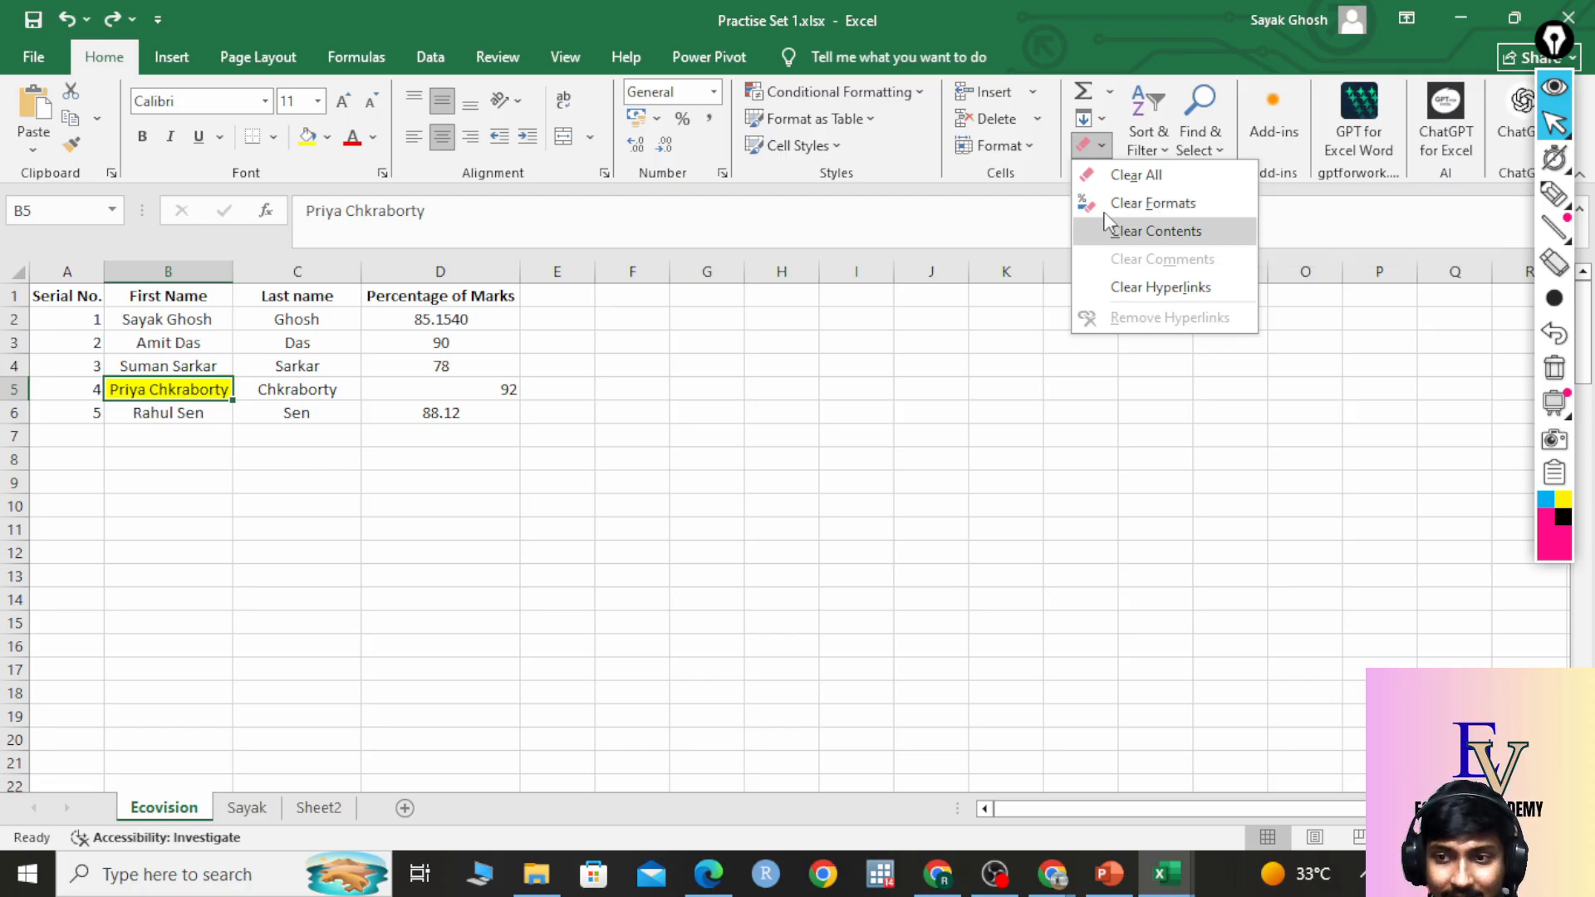
left_click(1153, 203)
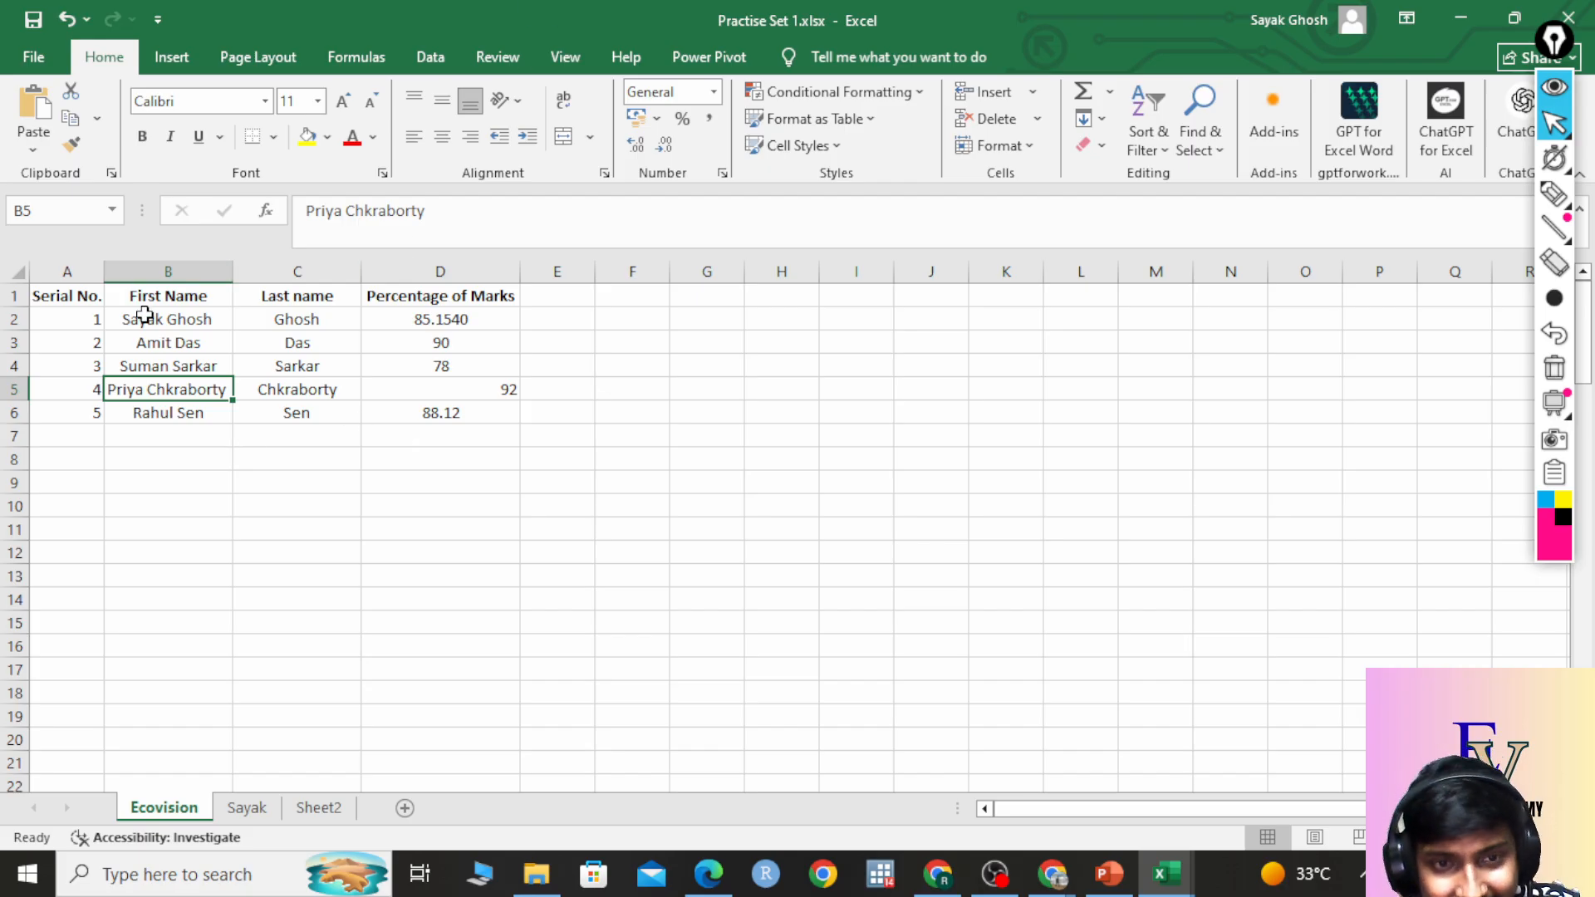
Select the First Name, Last name and Percentage of Marks columns B1:D6 on Ecovision.
left_click_drag(159, 292, 144, 417)
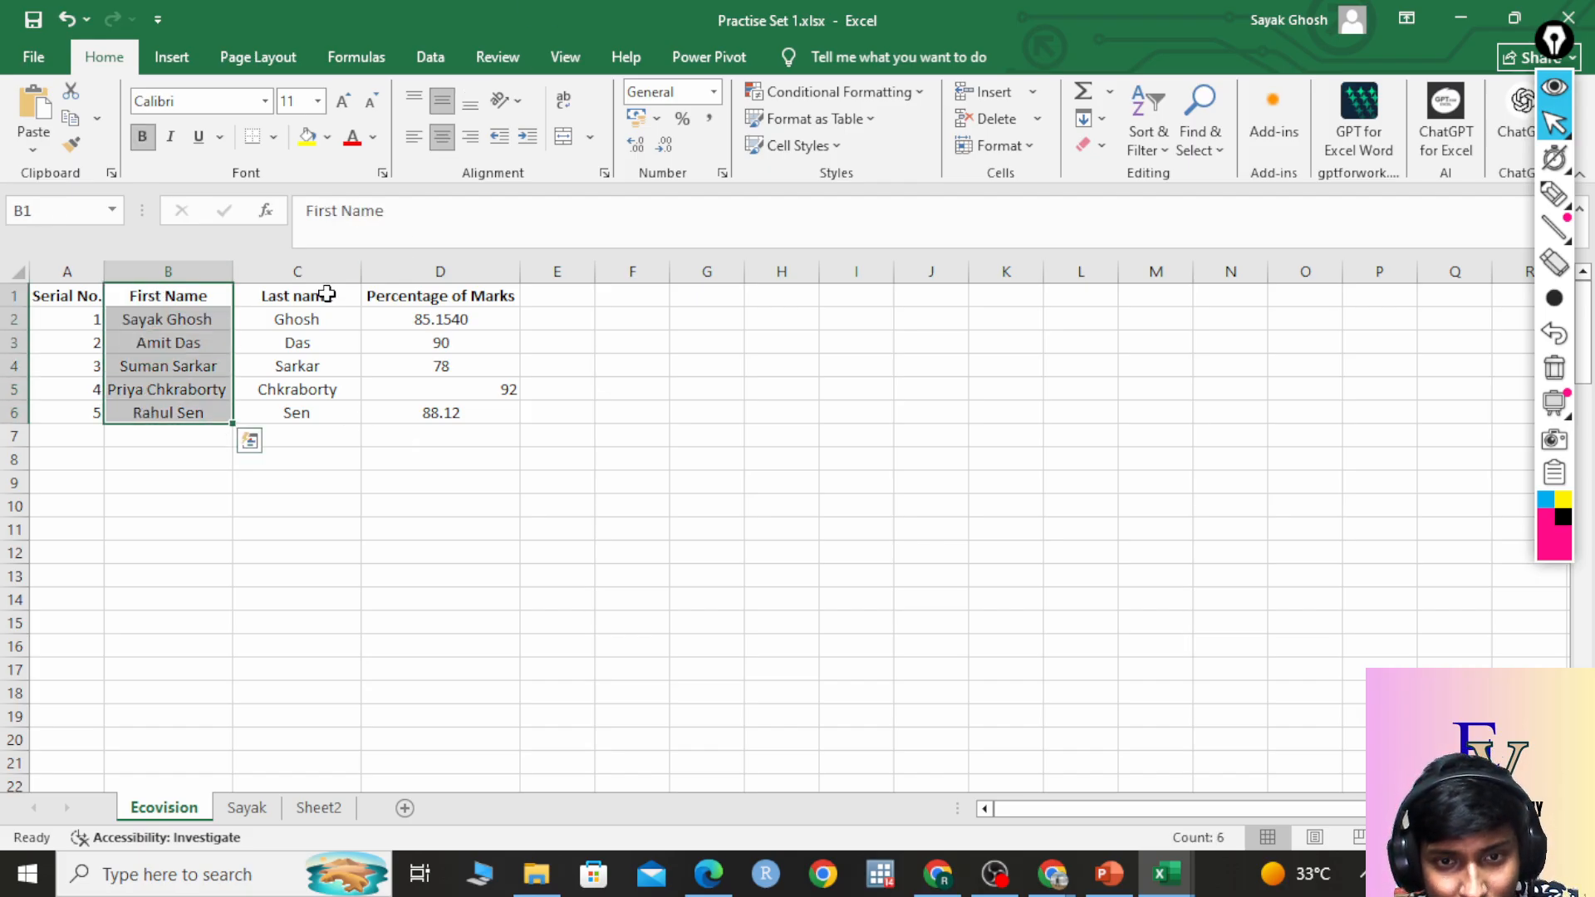
left_click_drag(322, 297, 298, 415)
left_click(480, 300)
left_click_drag(481, 304, 445, 416)
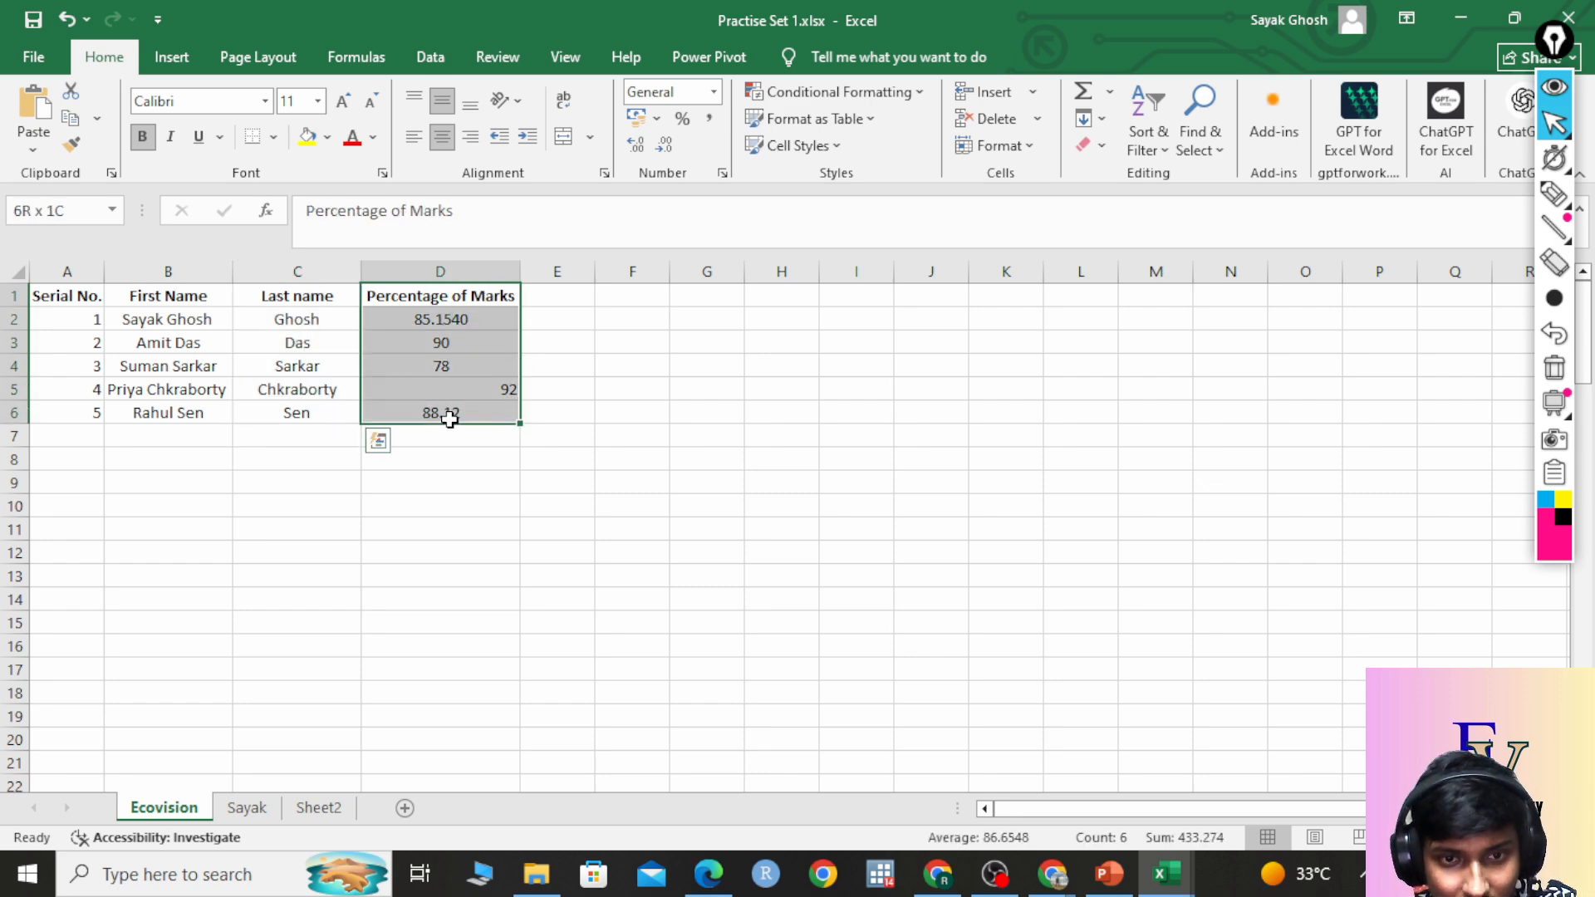
left_click_drag(203, 292, 196, 409)
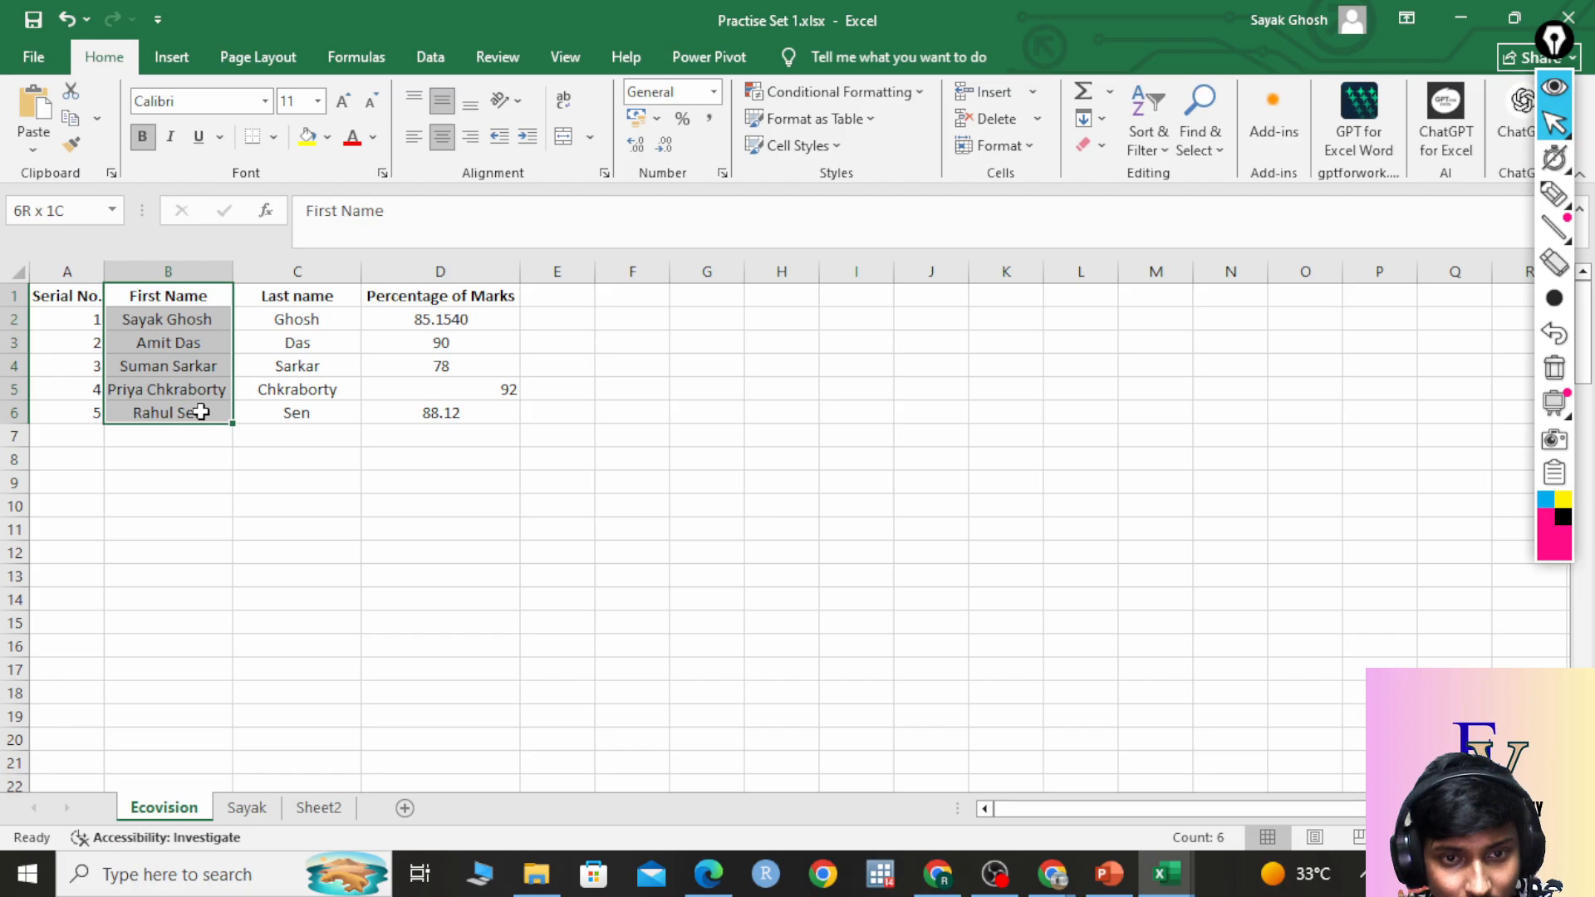
left_click_drag(332, 296, 299, 415)
left_click_drag(428, 299, 417, 413)
left_click(826, 429)
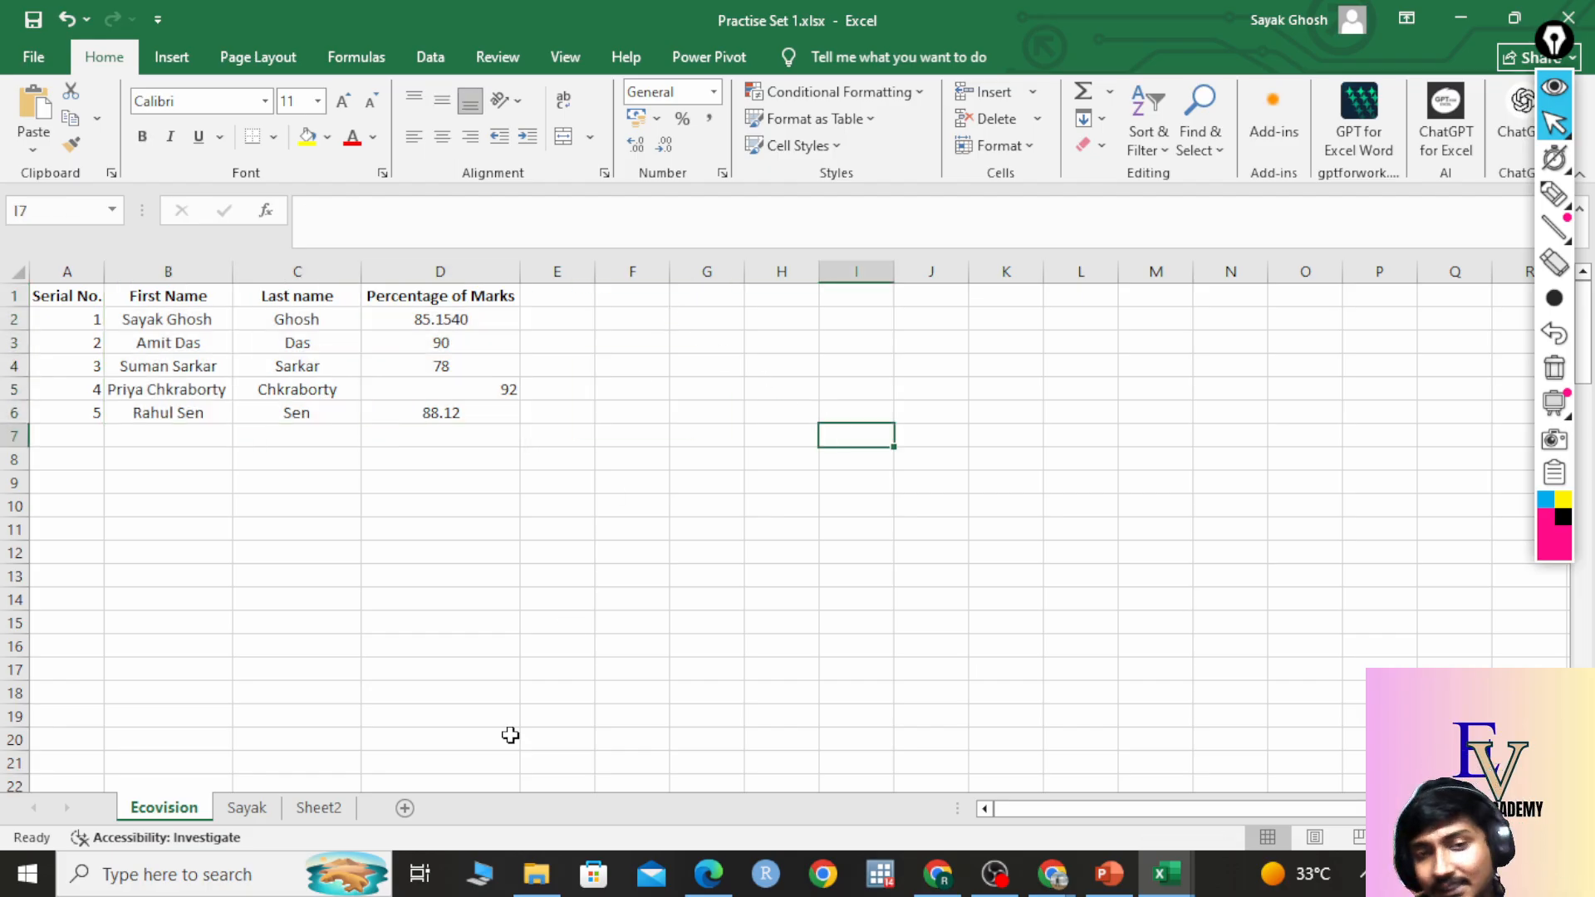
Delete the Name/Result entries in A1:B2 of the Sayak sheet, then return to Ecovision.
left_click(247, 807)
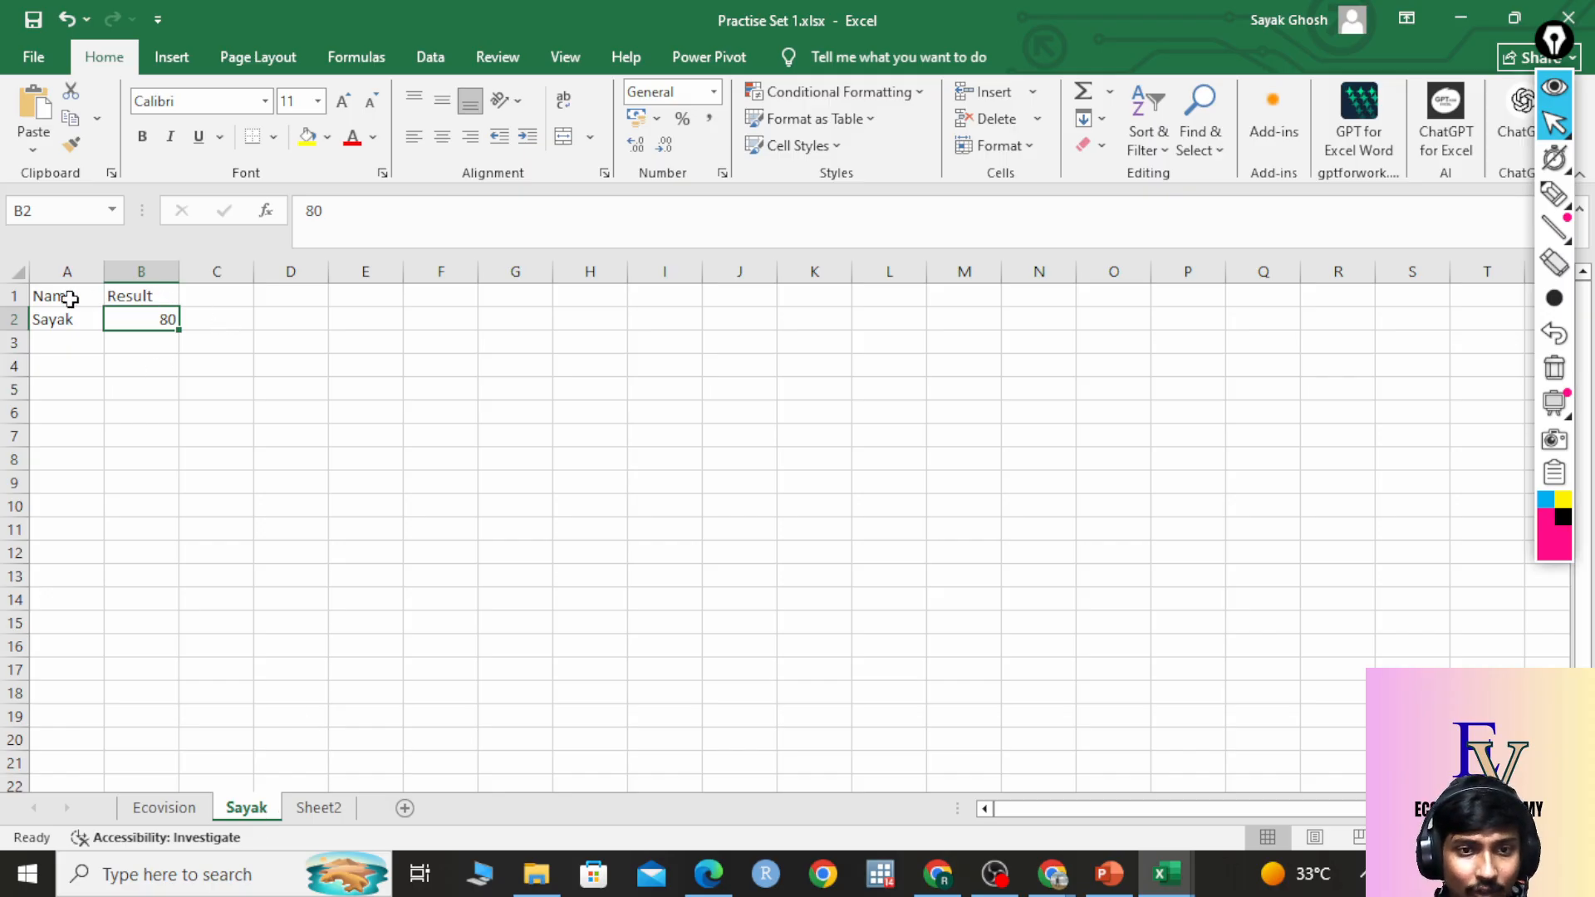
left_click_drag(68, 299, 169, 332)
left_click(137, 364)
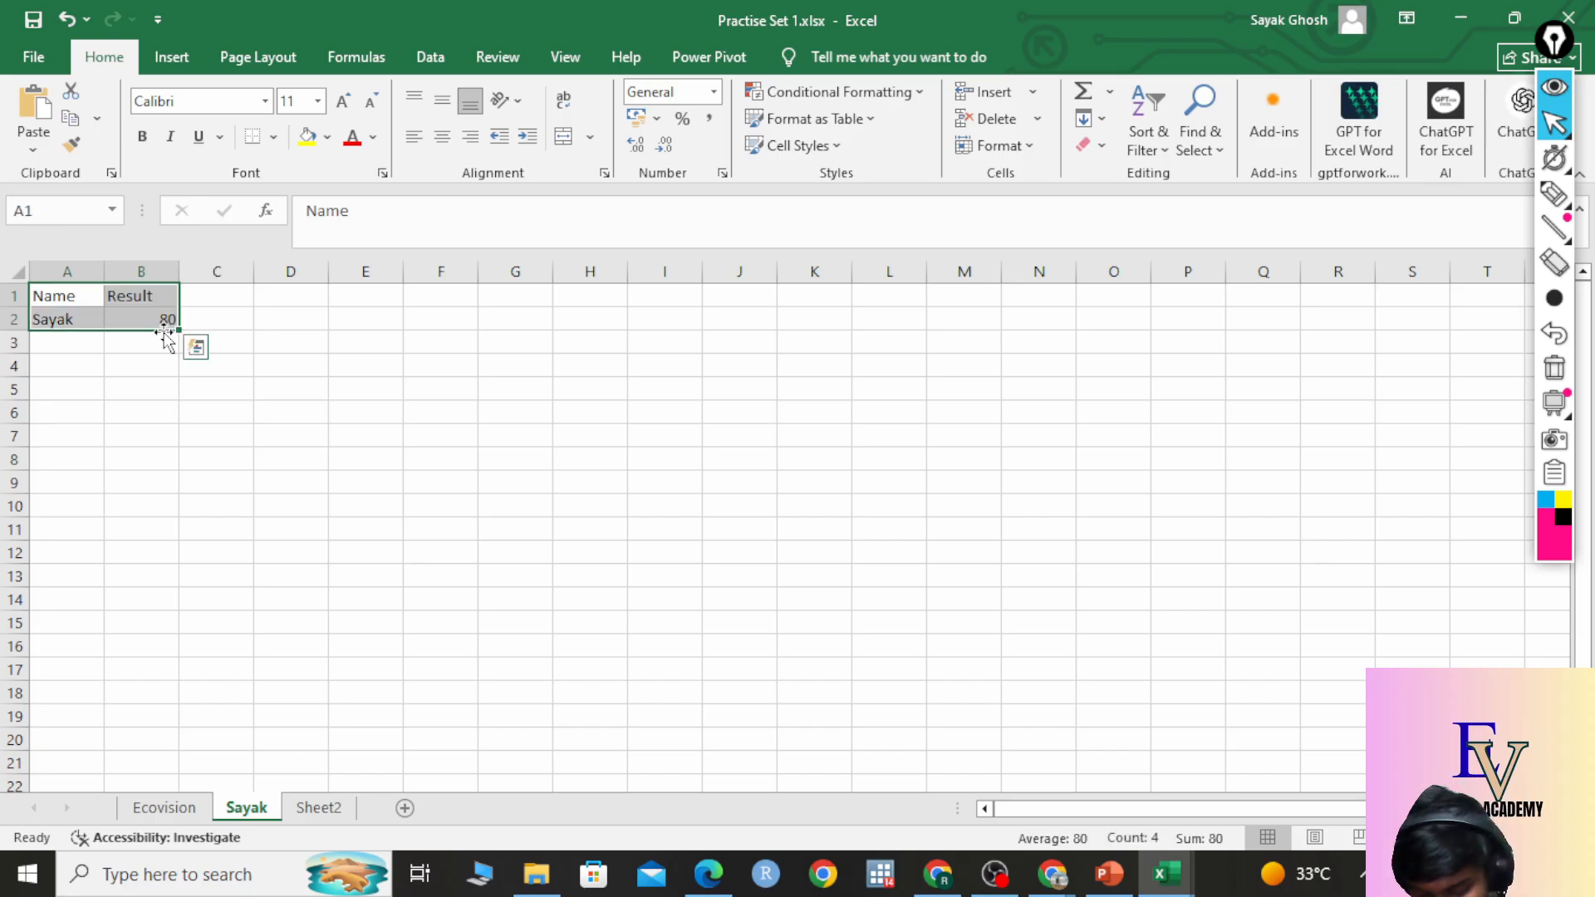
key("Delete")
left_click(84, 301)
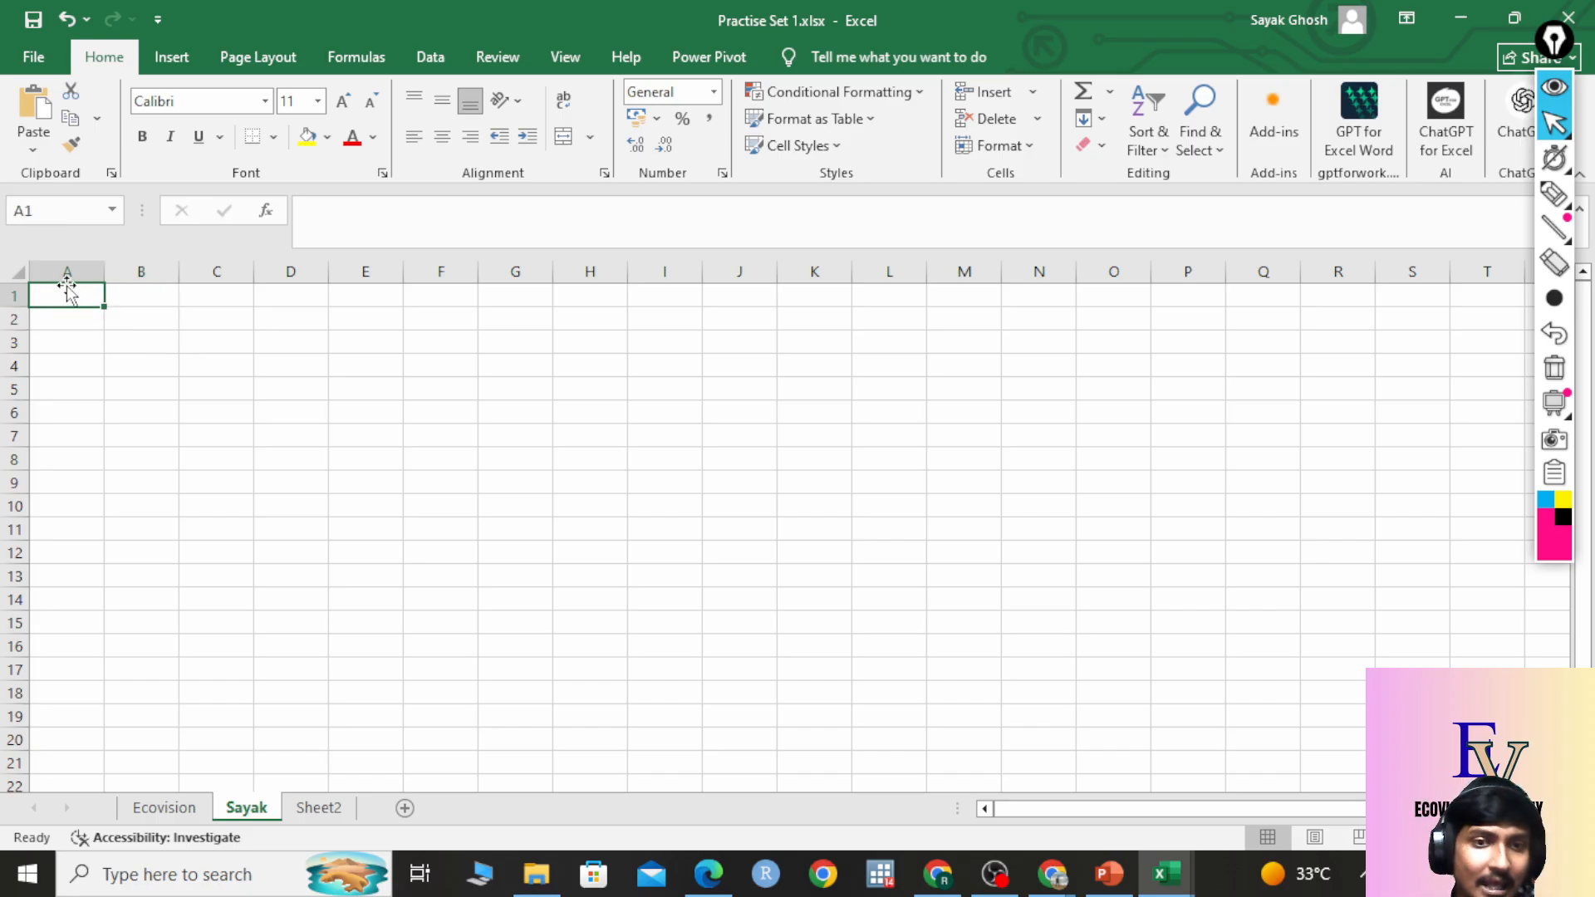
left_click(173, 810)
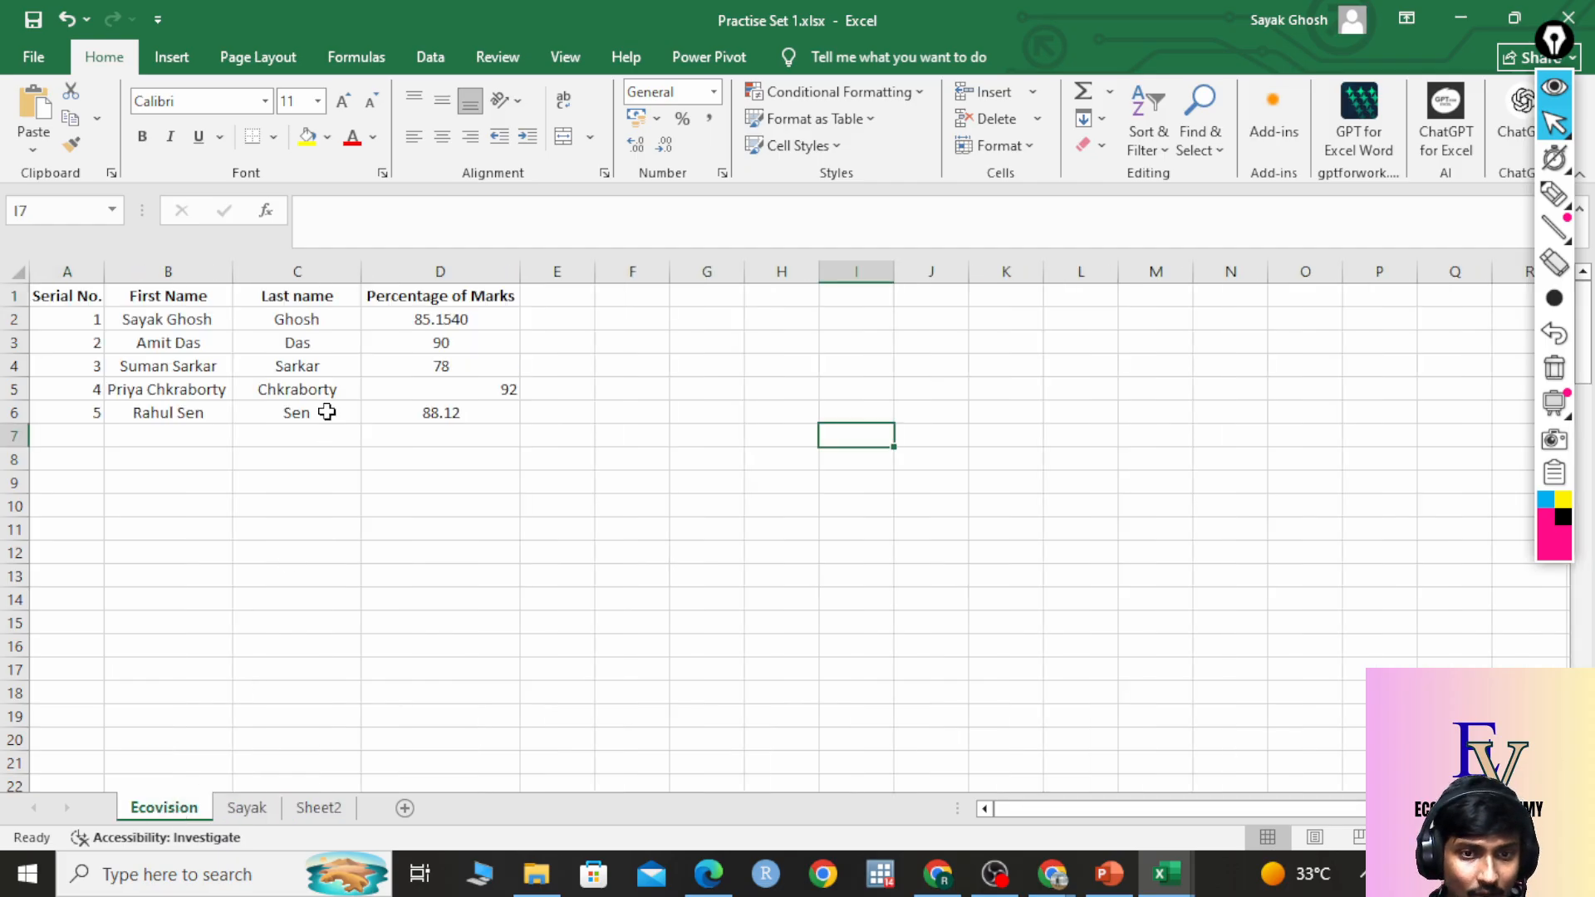
left_click(258, 814)
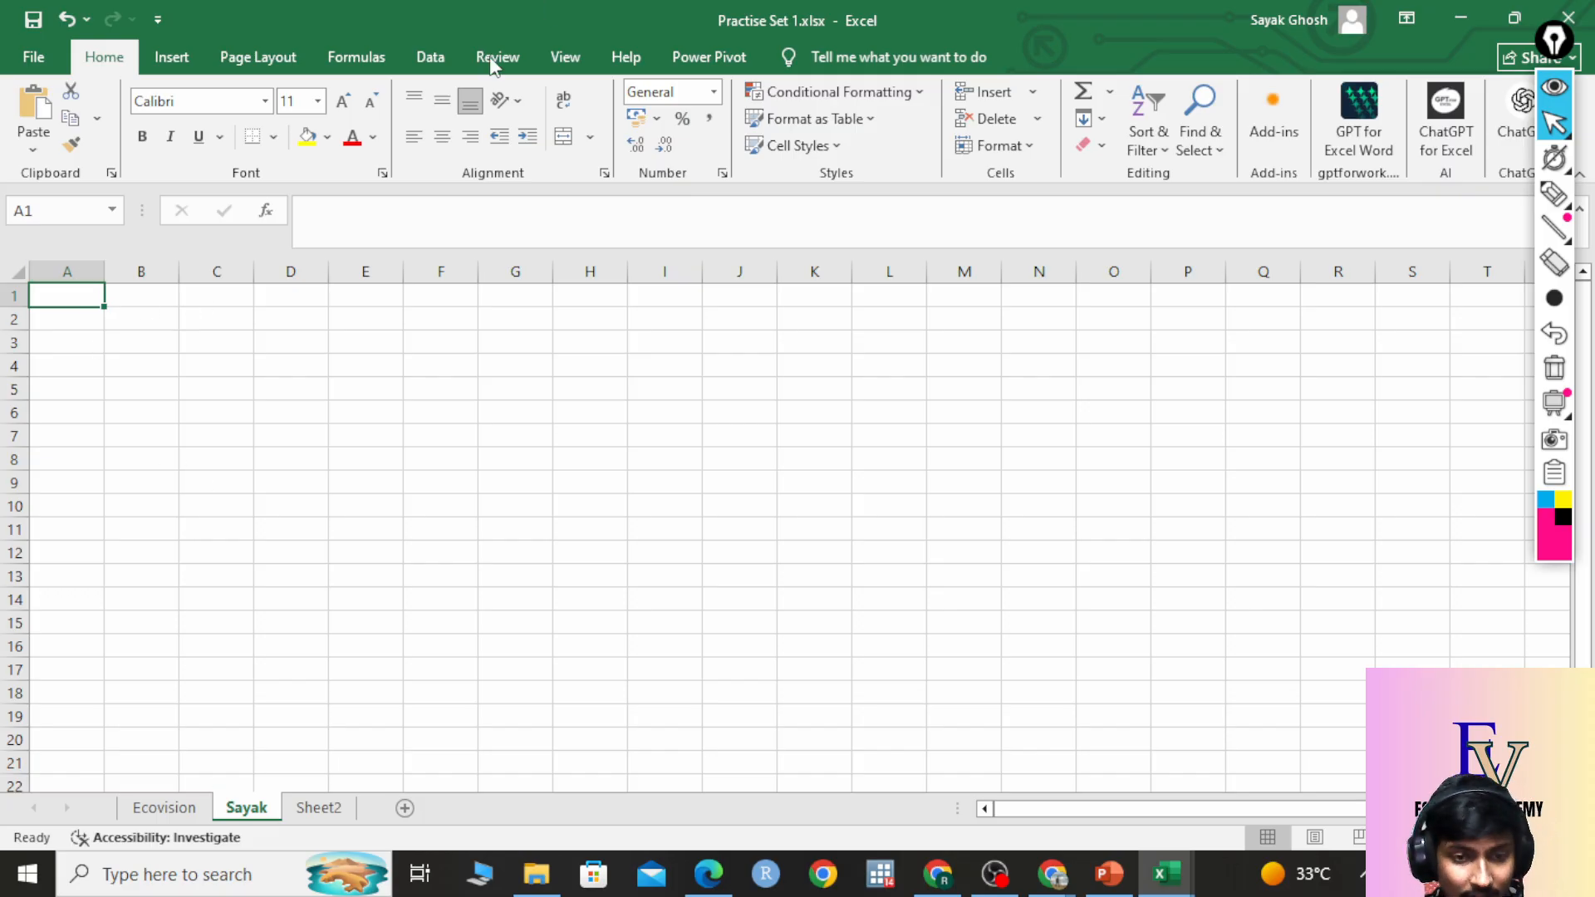
left_click(179, 807)
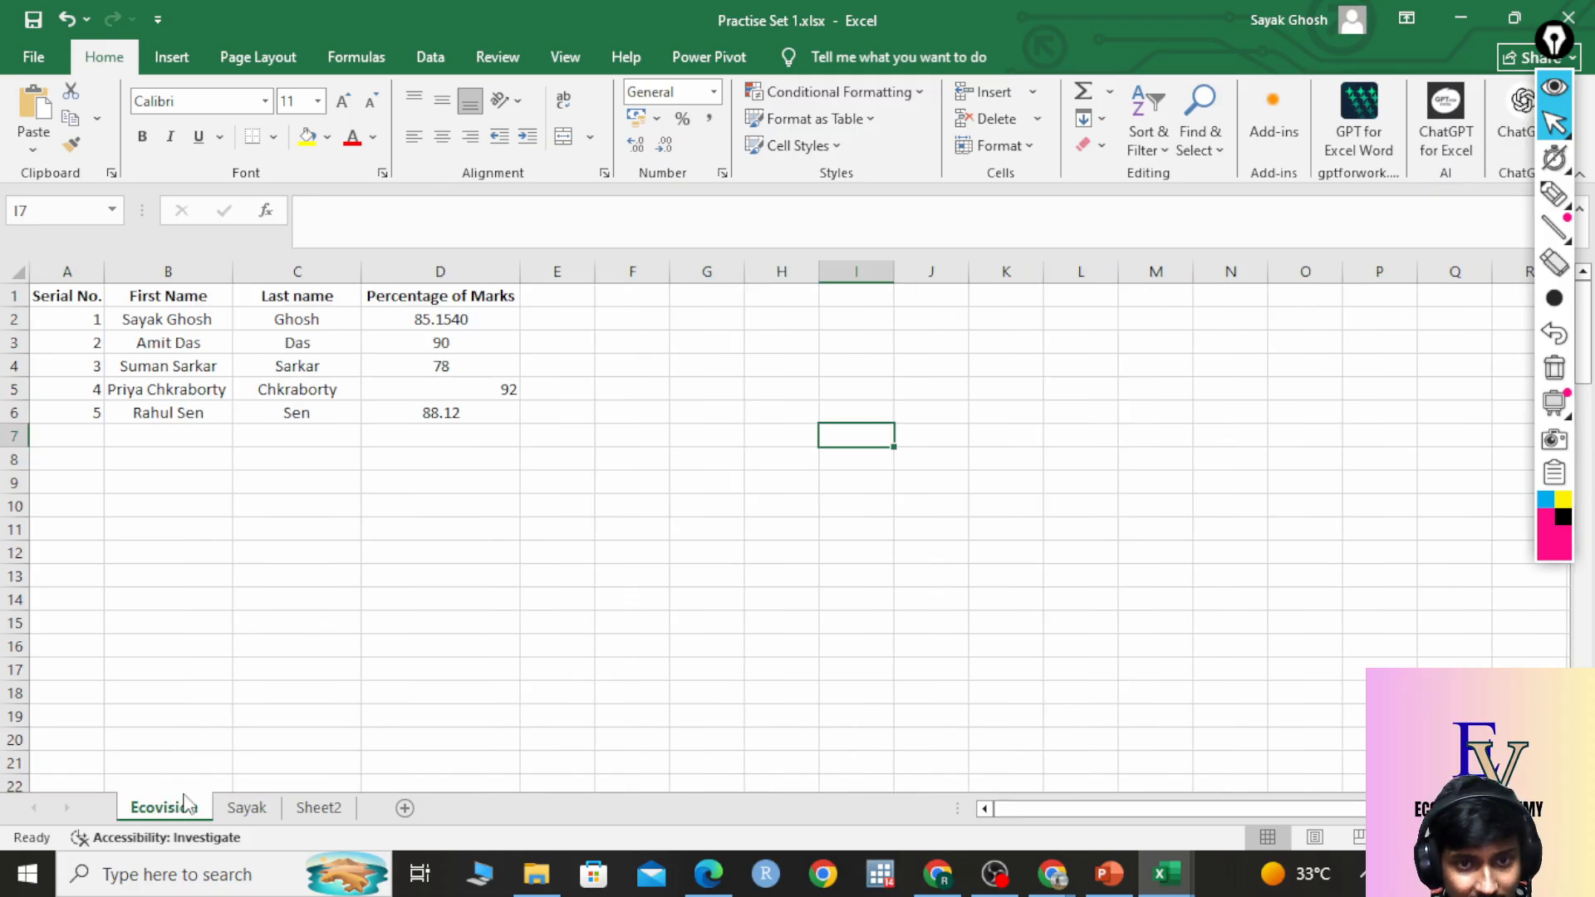
Copy the First Name heading from B1 into A1 of the Sayak sheet and autofit column A.
left_click(180, 301)
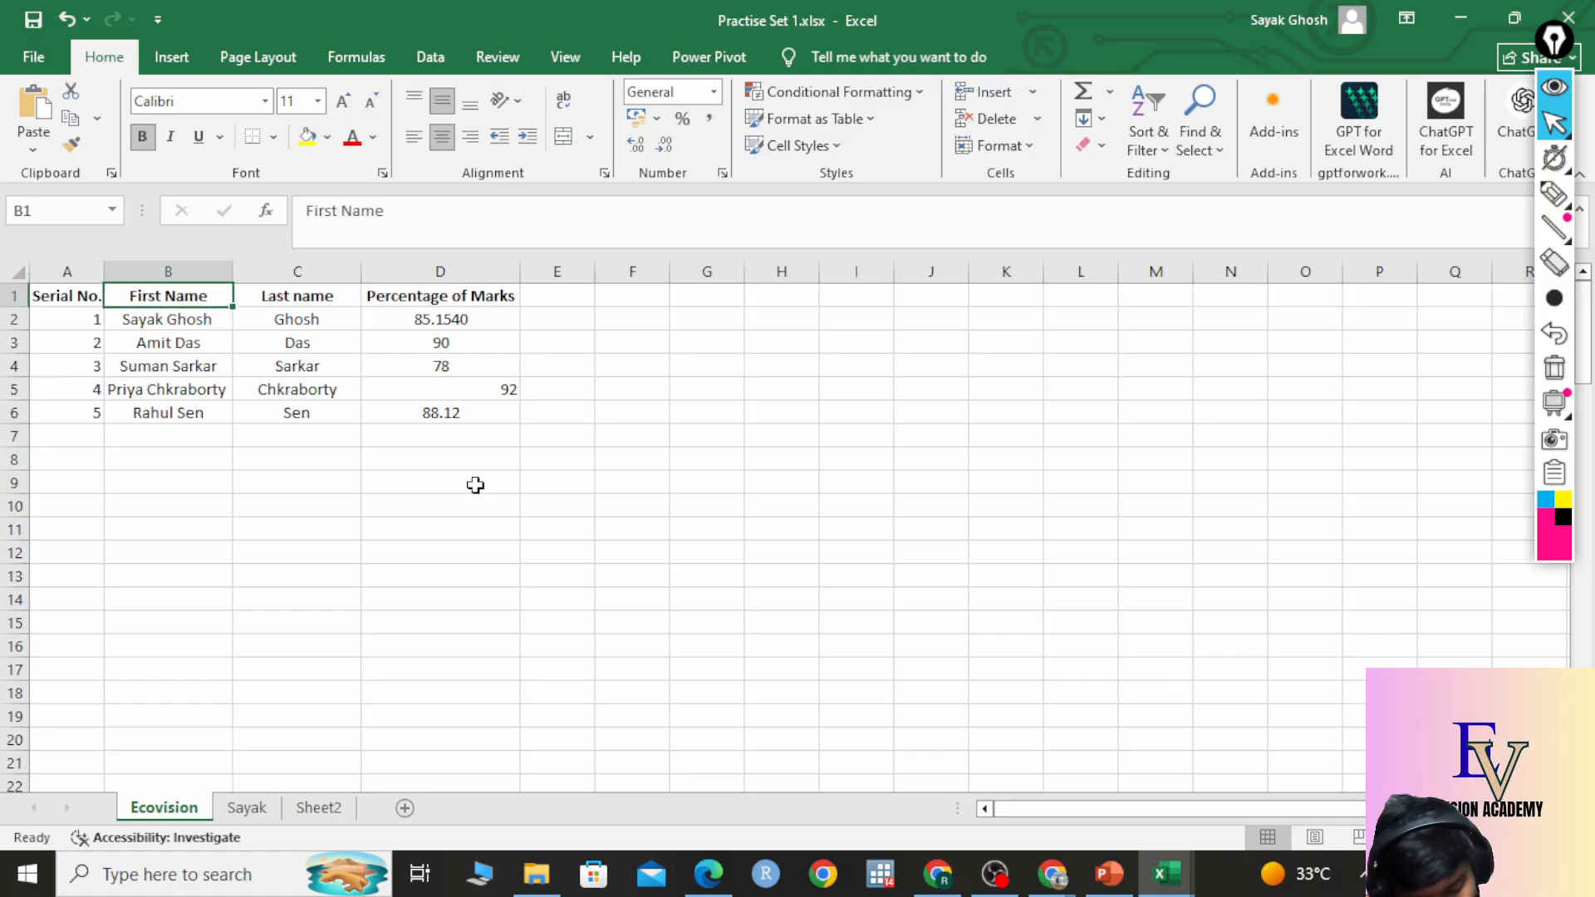
key("ctrl+c")
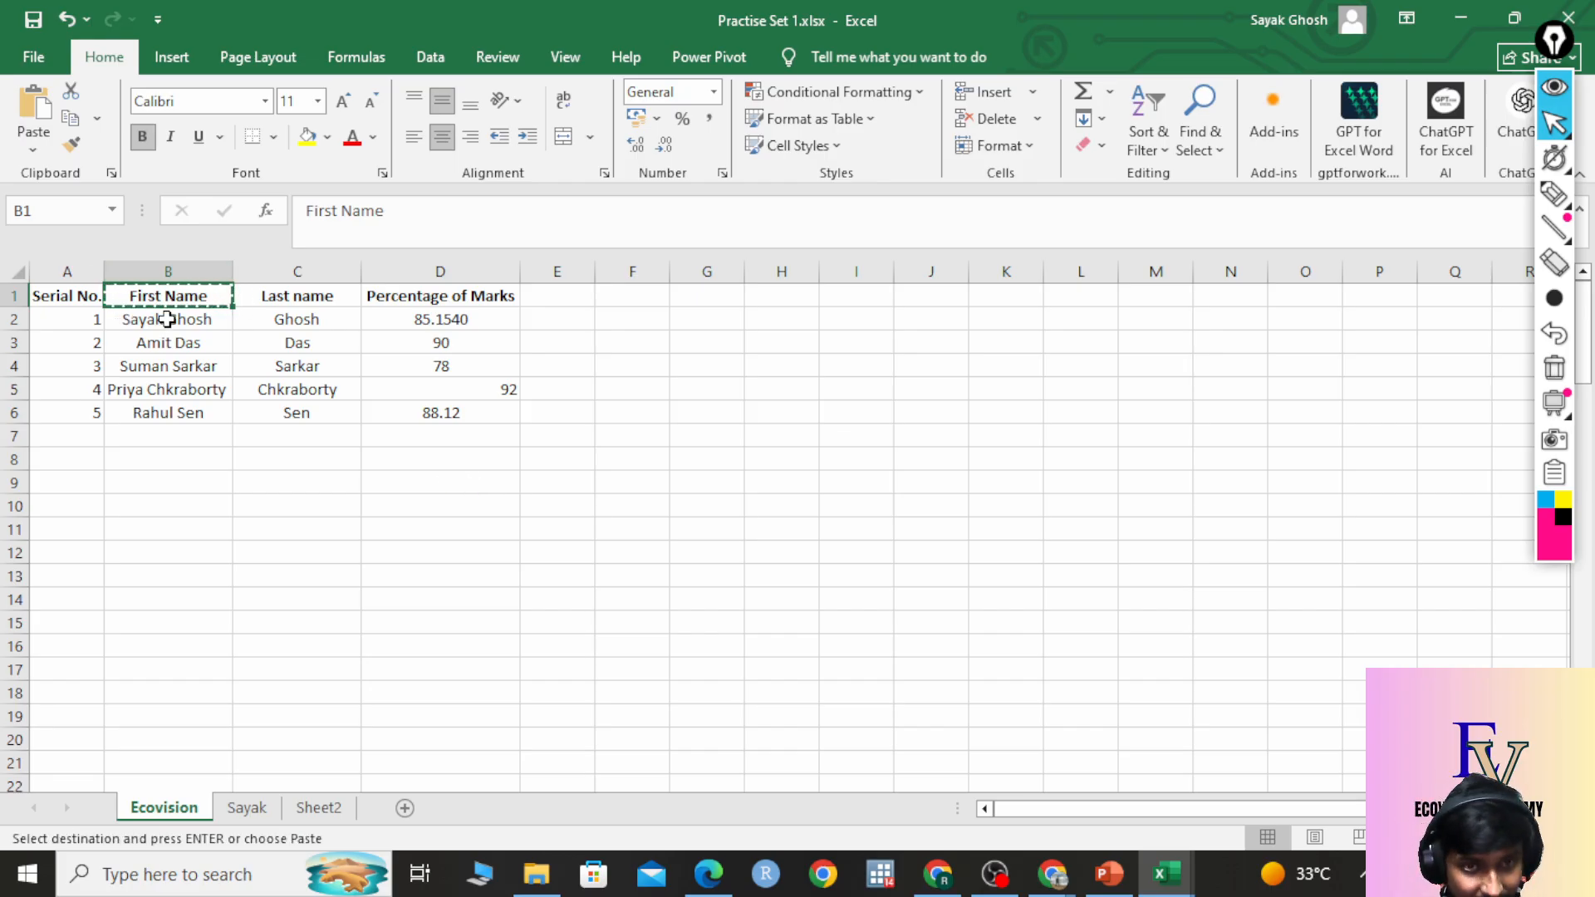
left_click(247, 807)
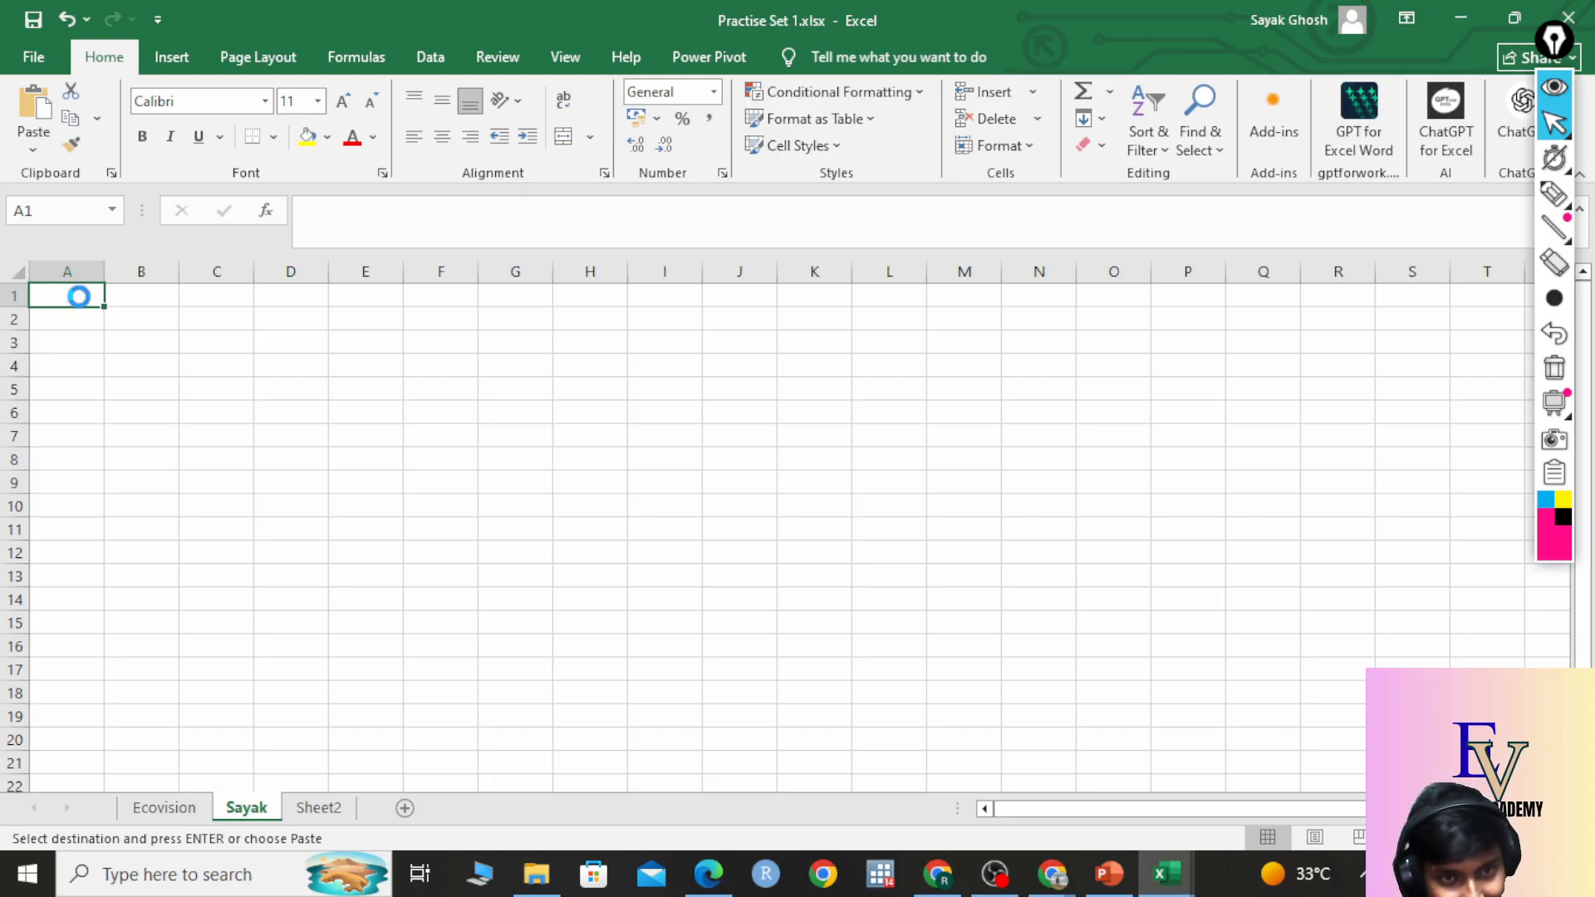
key("ctrl+v")
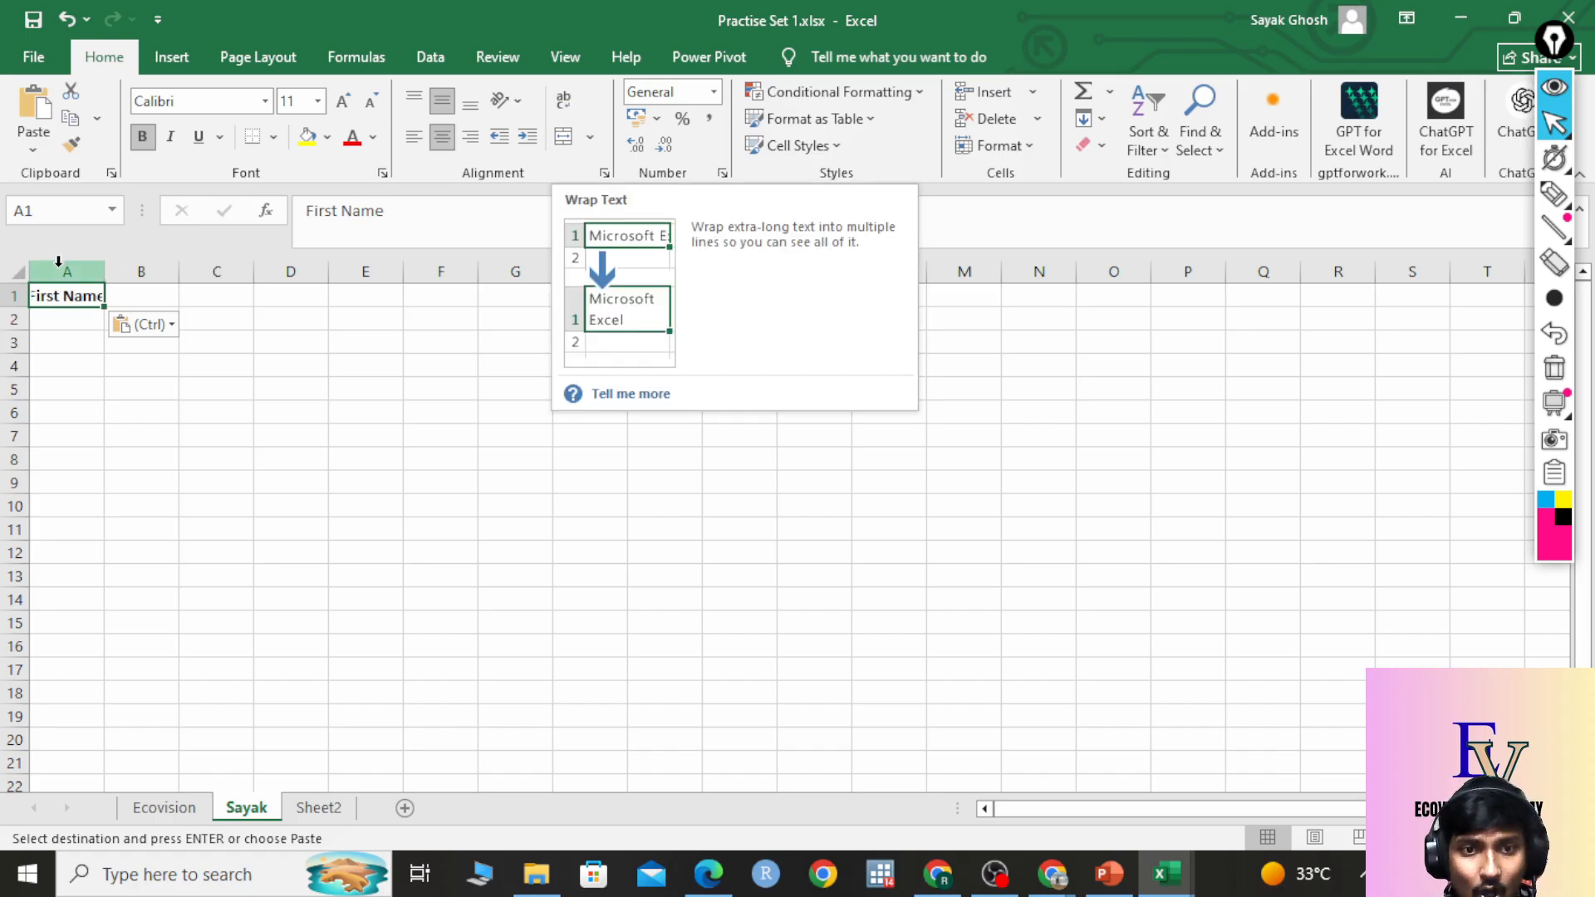
double_click(103, 272)
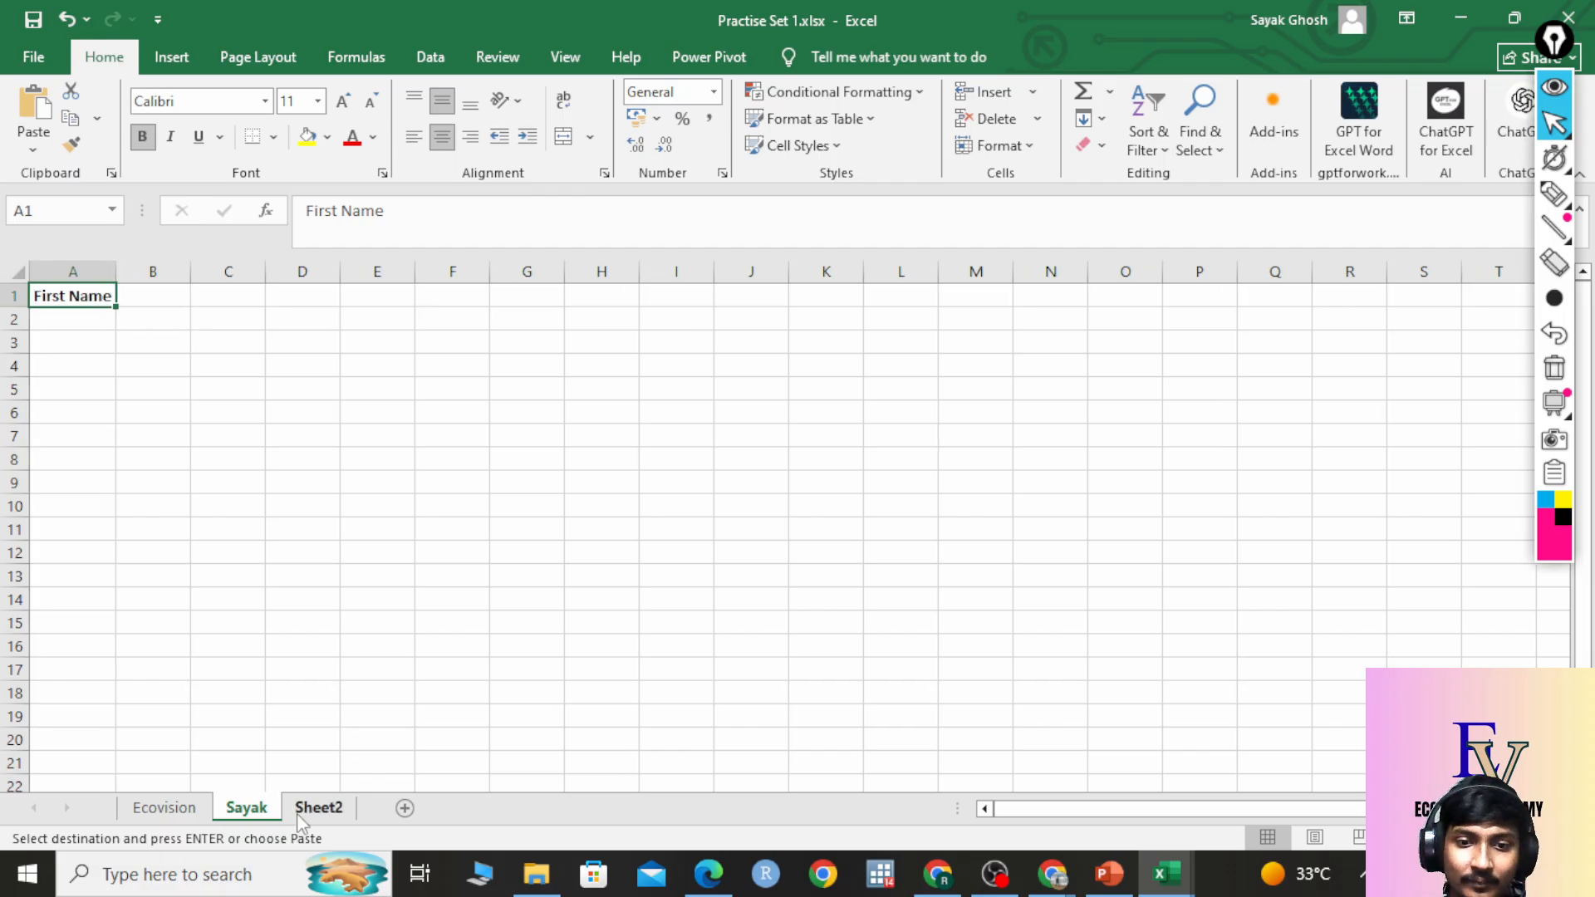
left_click(162, 808)
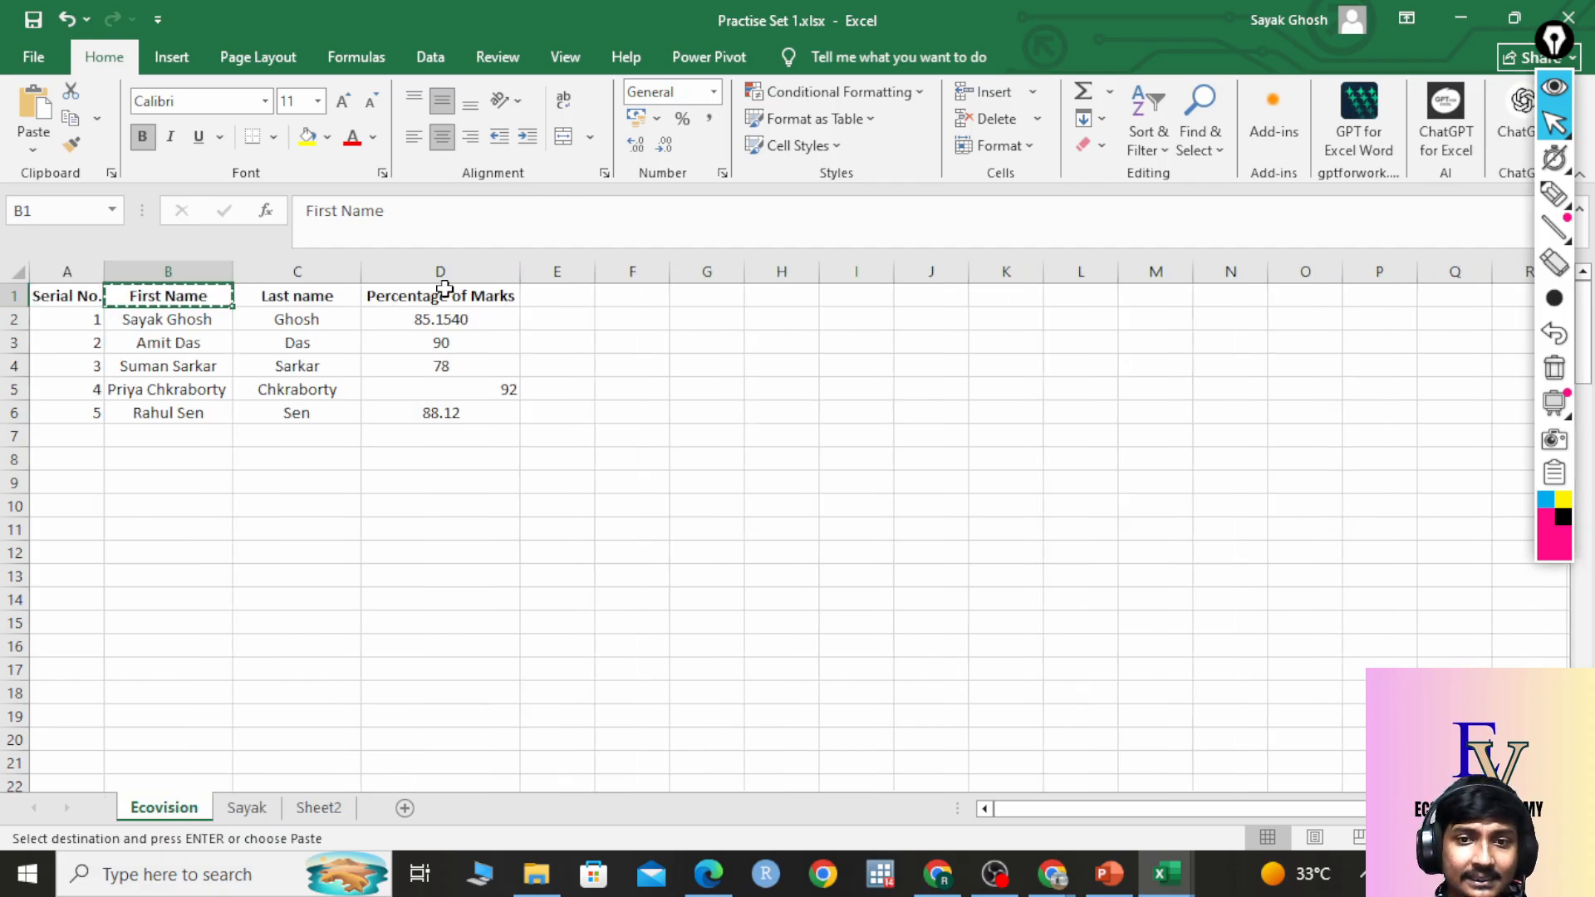
Copy Percentage of Marks from Ecovision D1 into Sayak A2 and autofit column A.
left_click(449, 599)
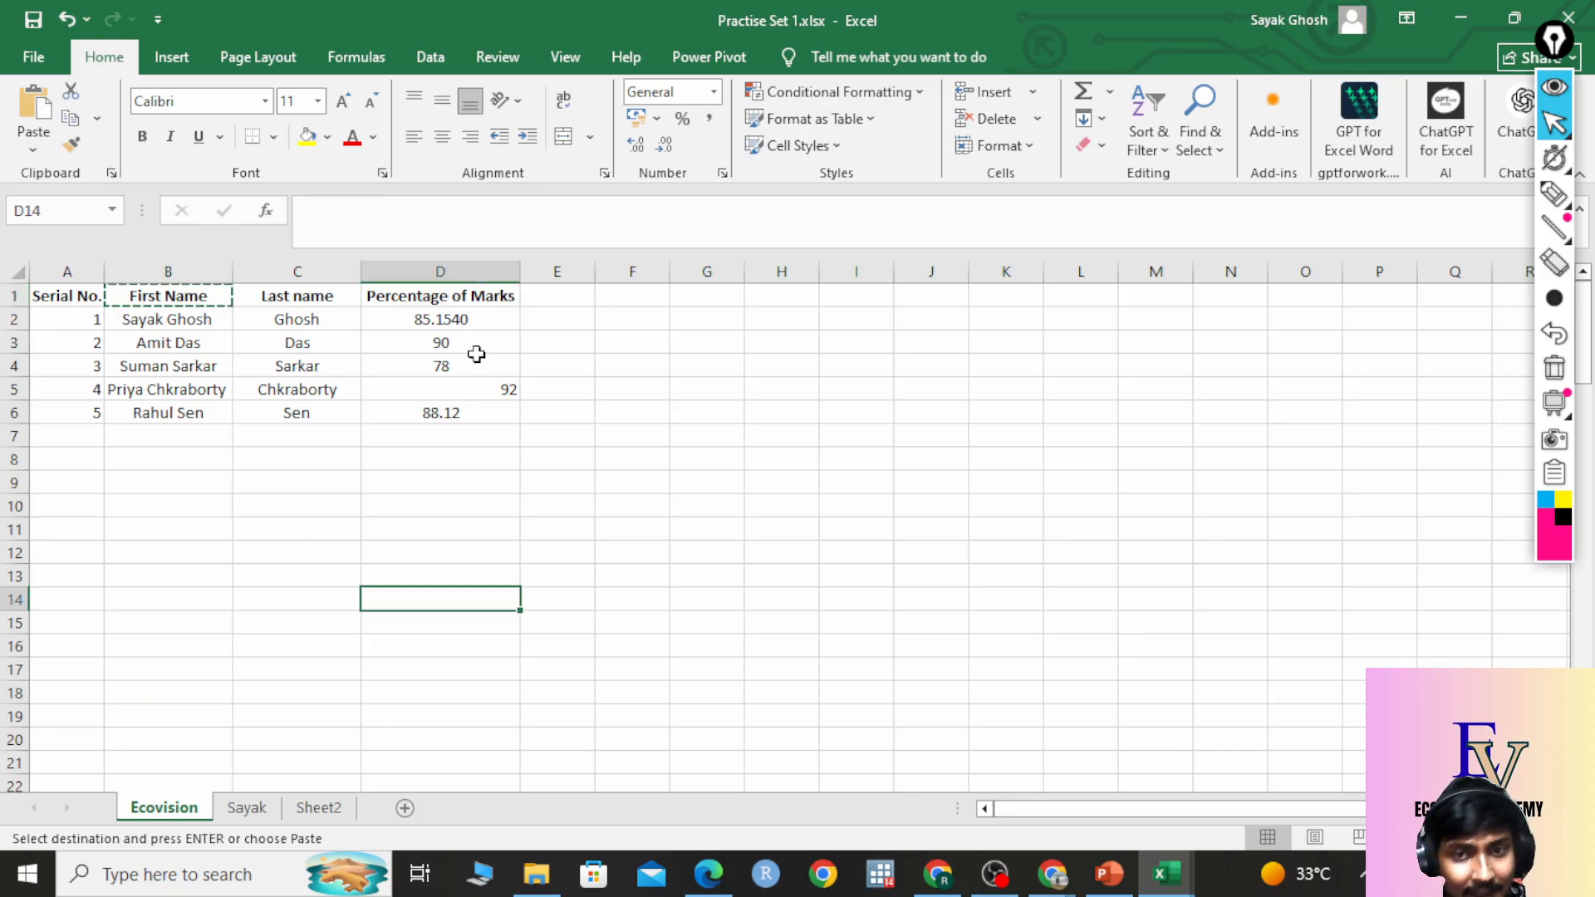
left_click(479, 298)
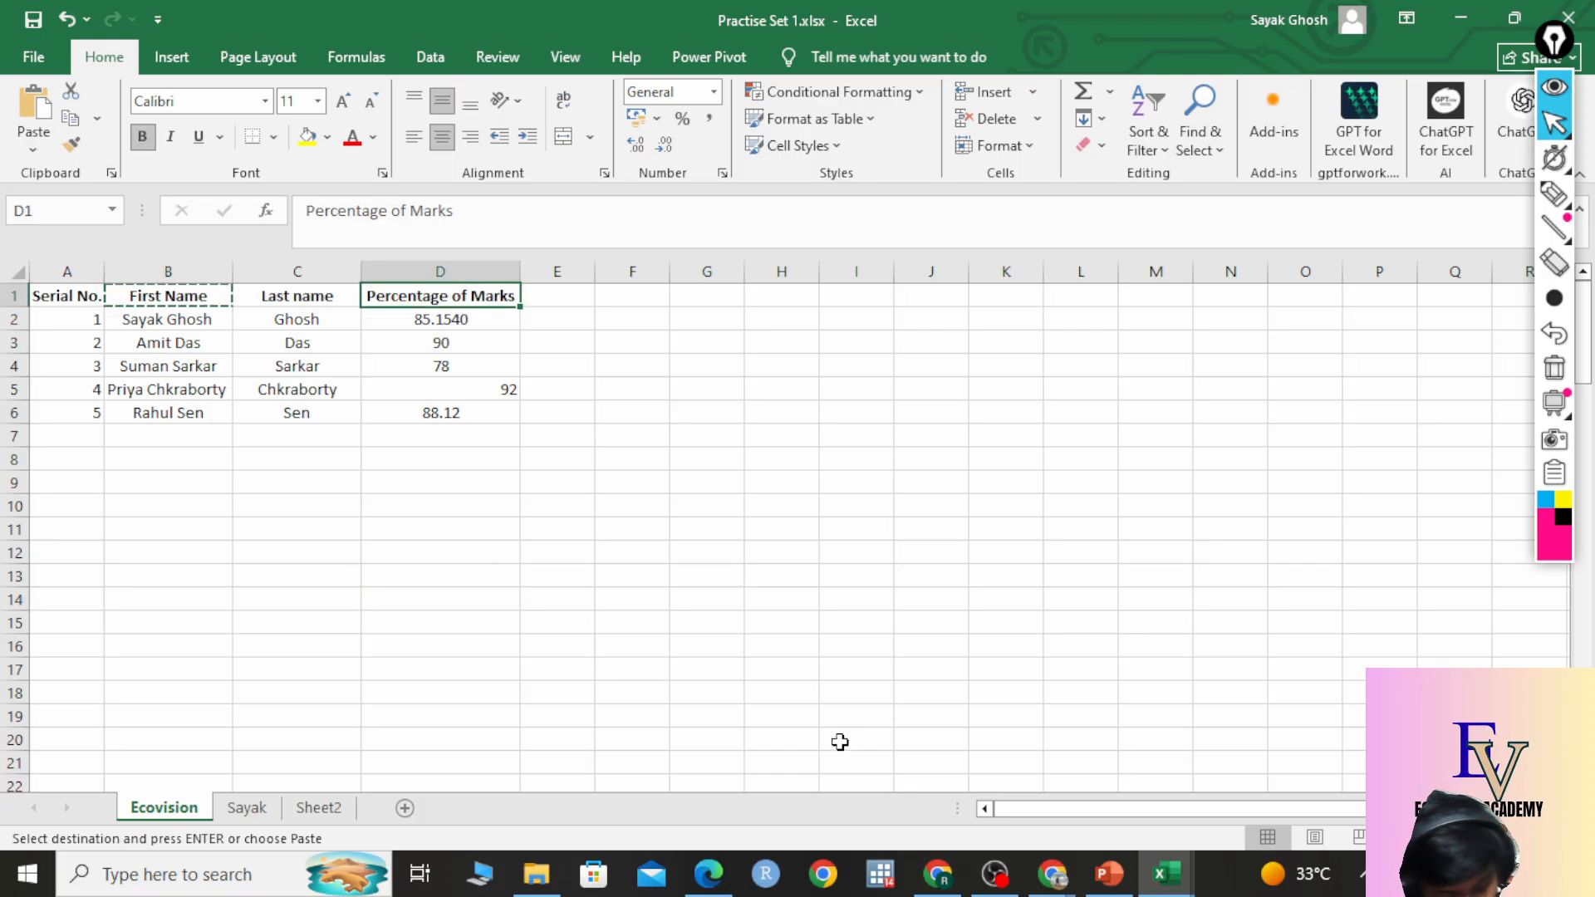
key("ctrl+c")
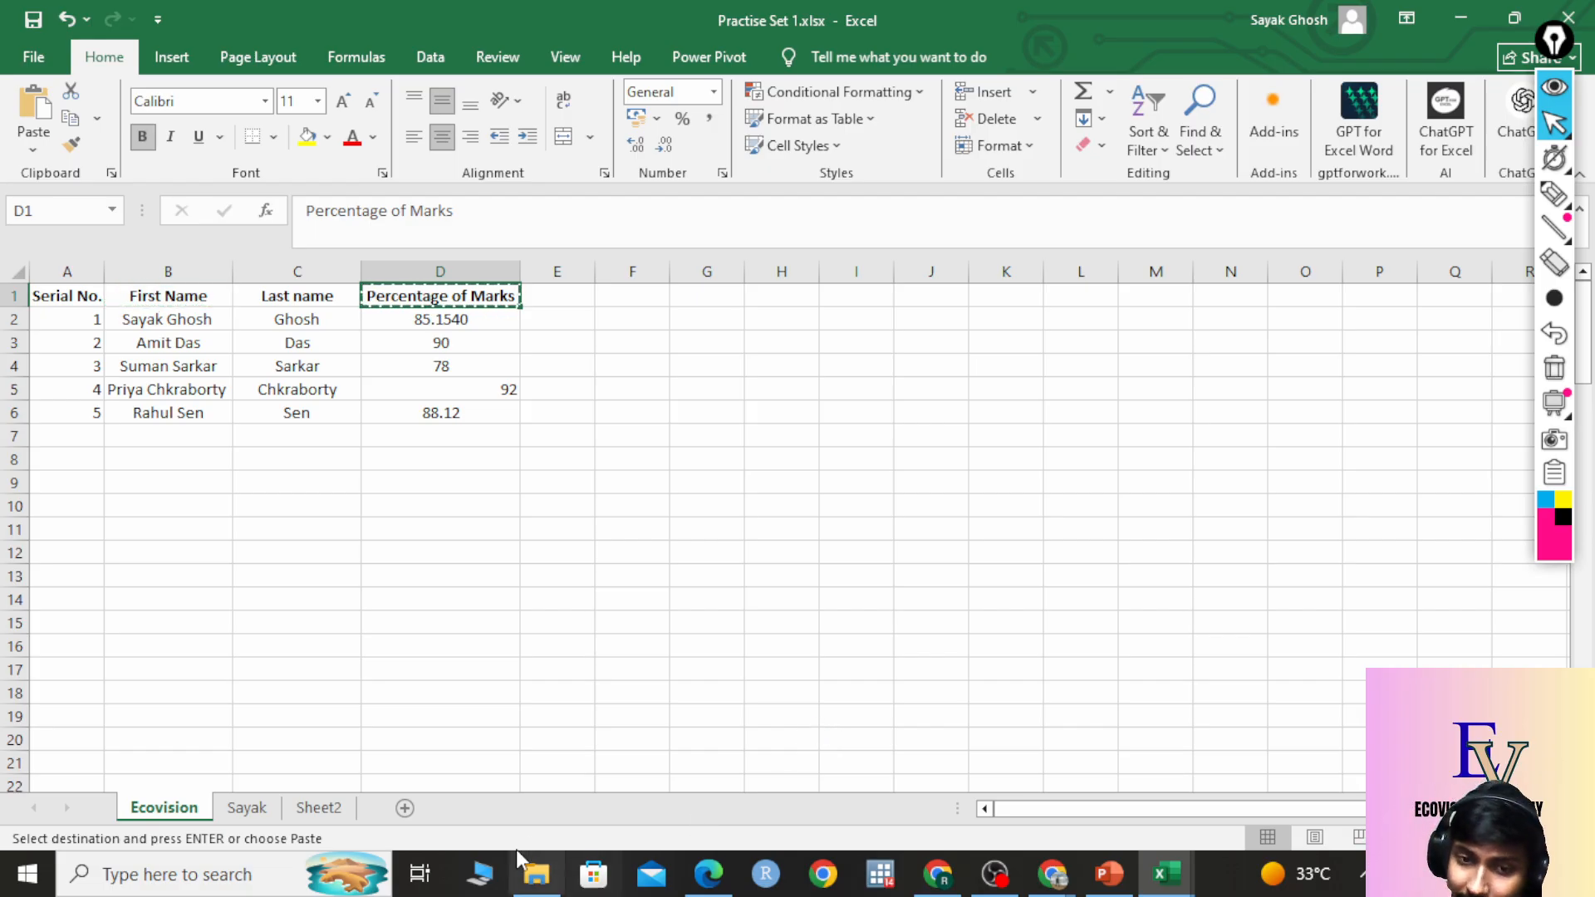
left_click(242, 809)
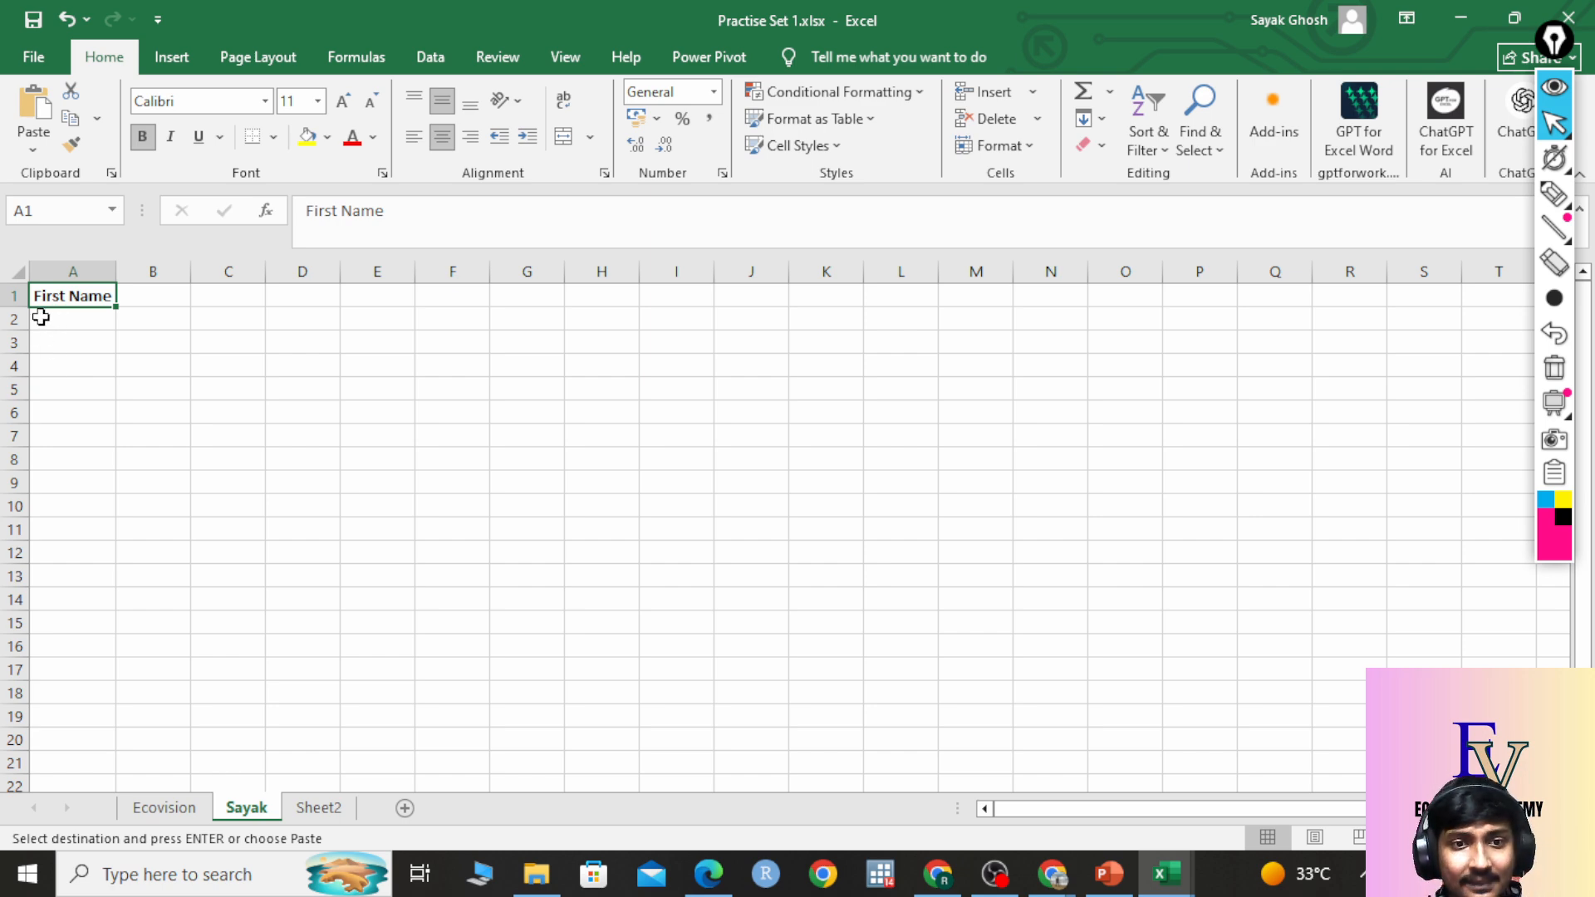
left_click(50, 324)
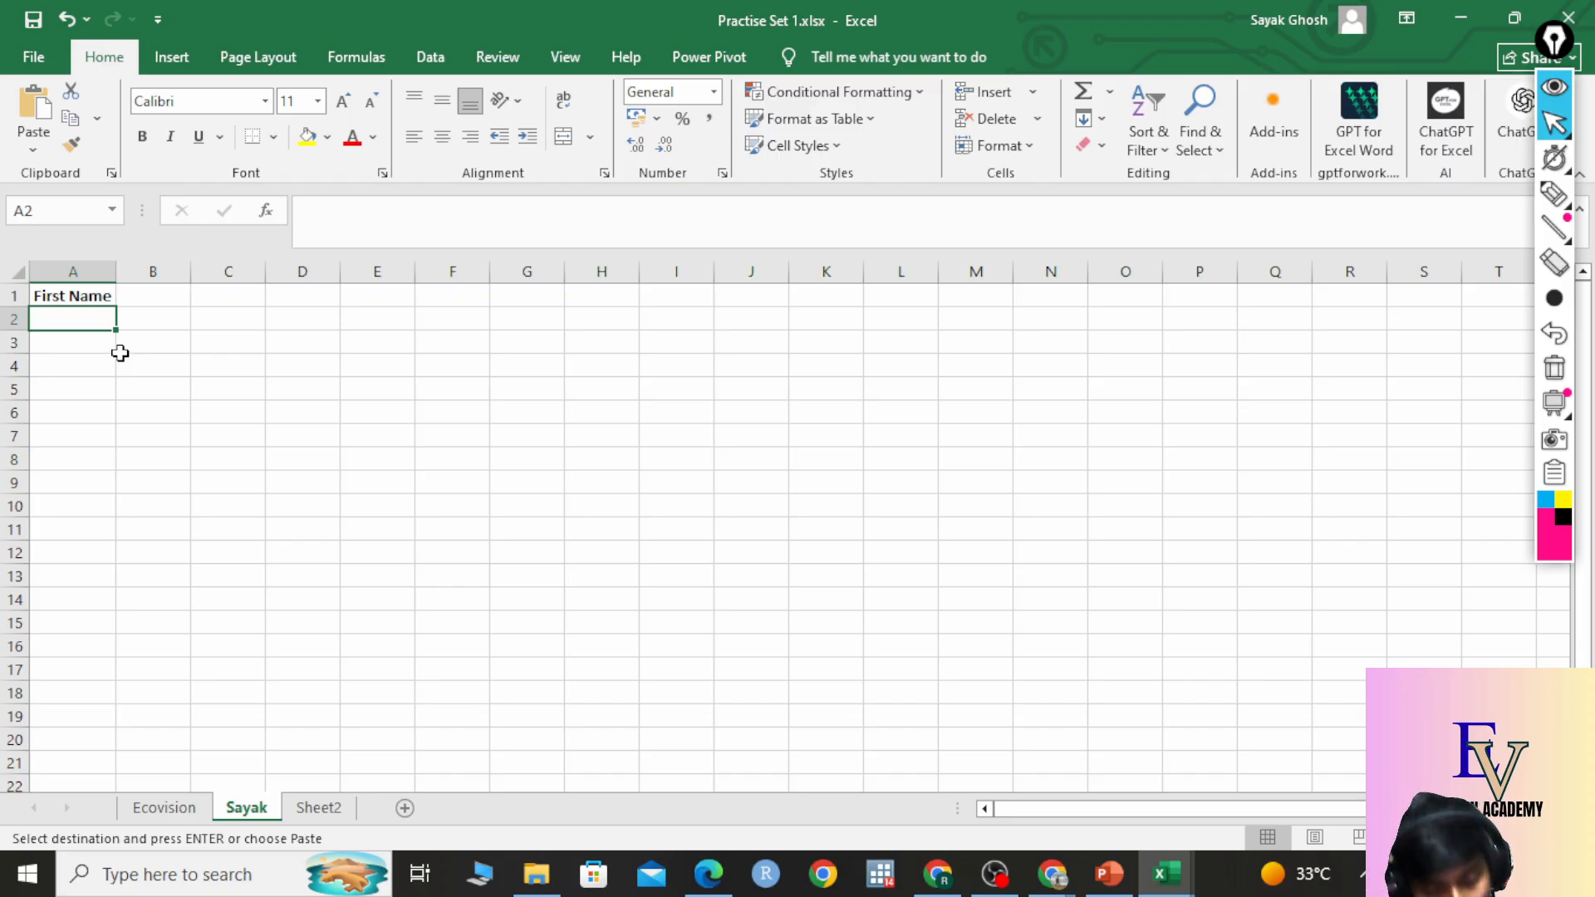
key("ctrl+v")
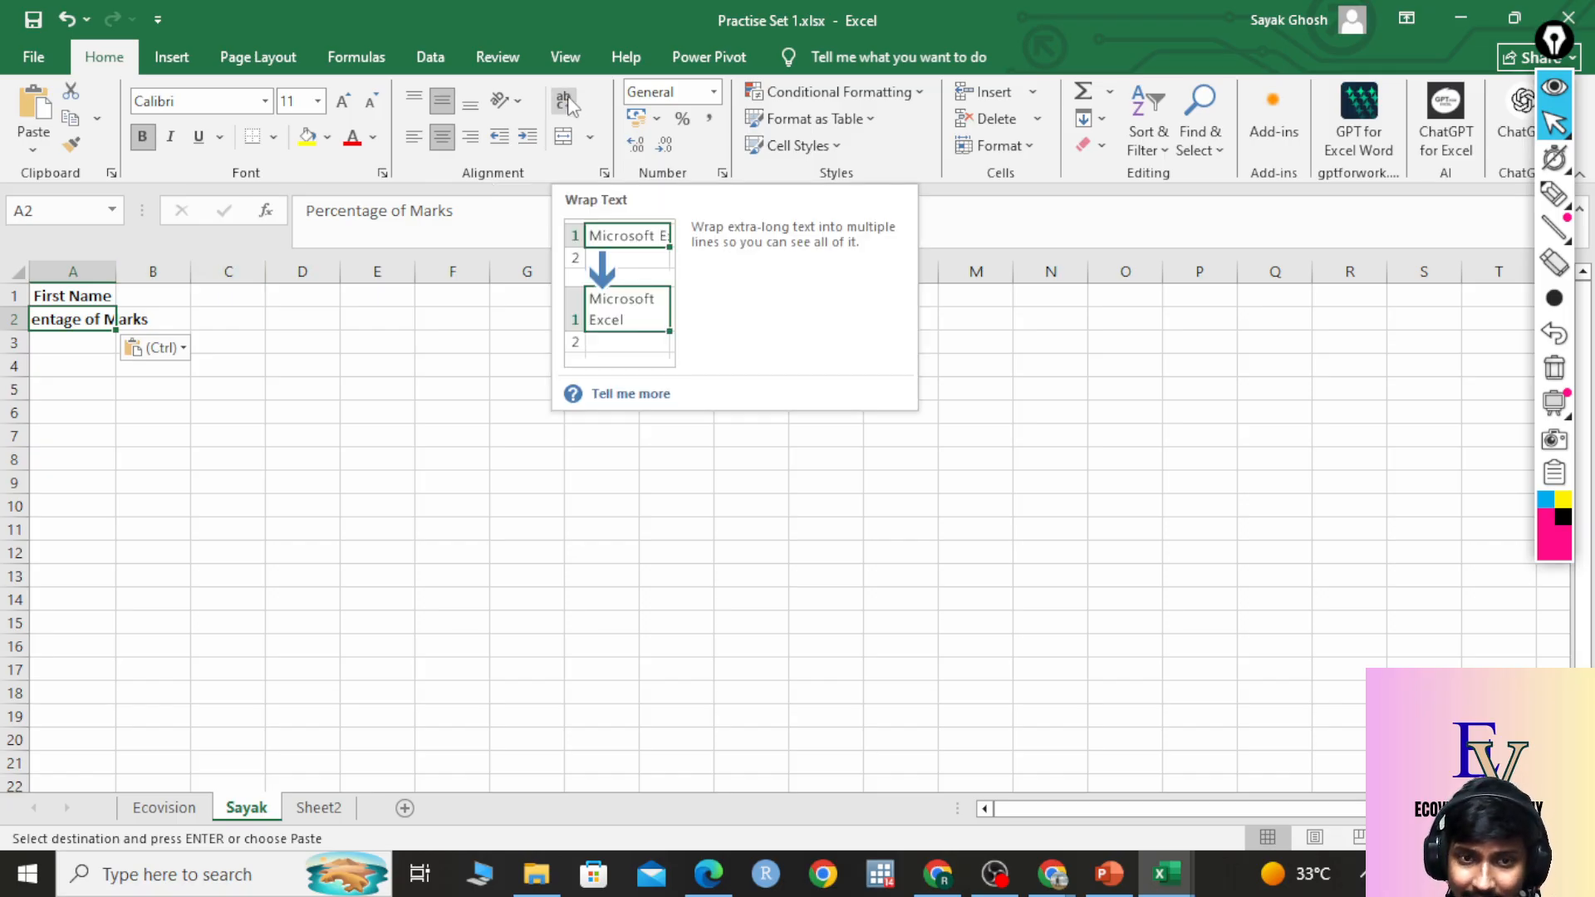
double_click(116, 271)
left_click(224, 442)
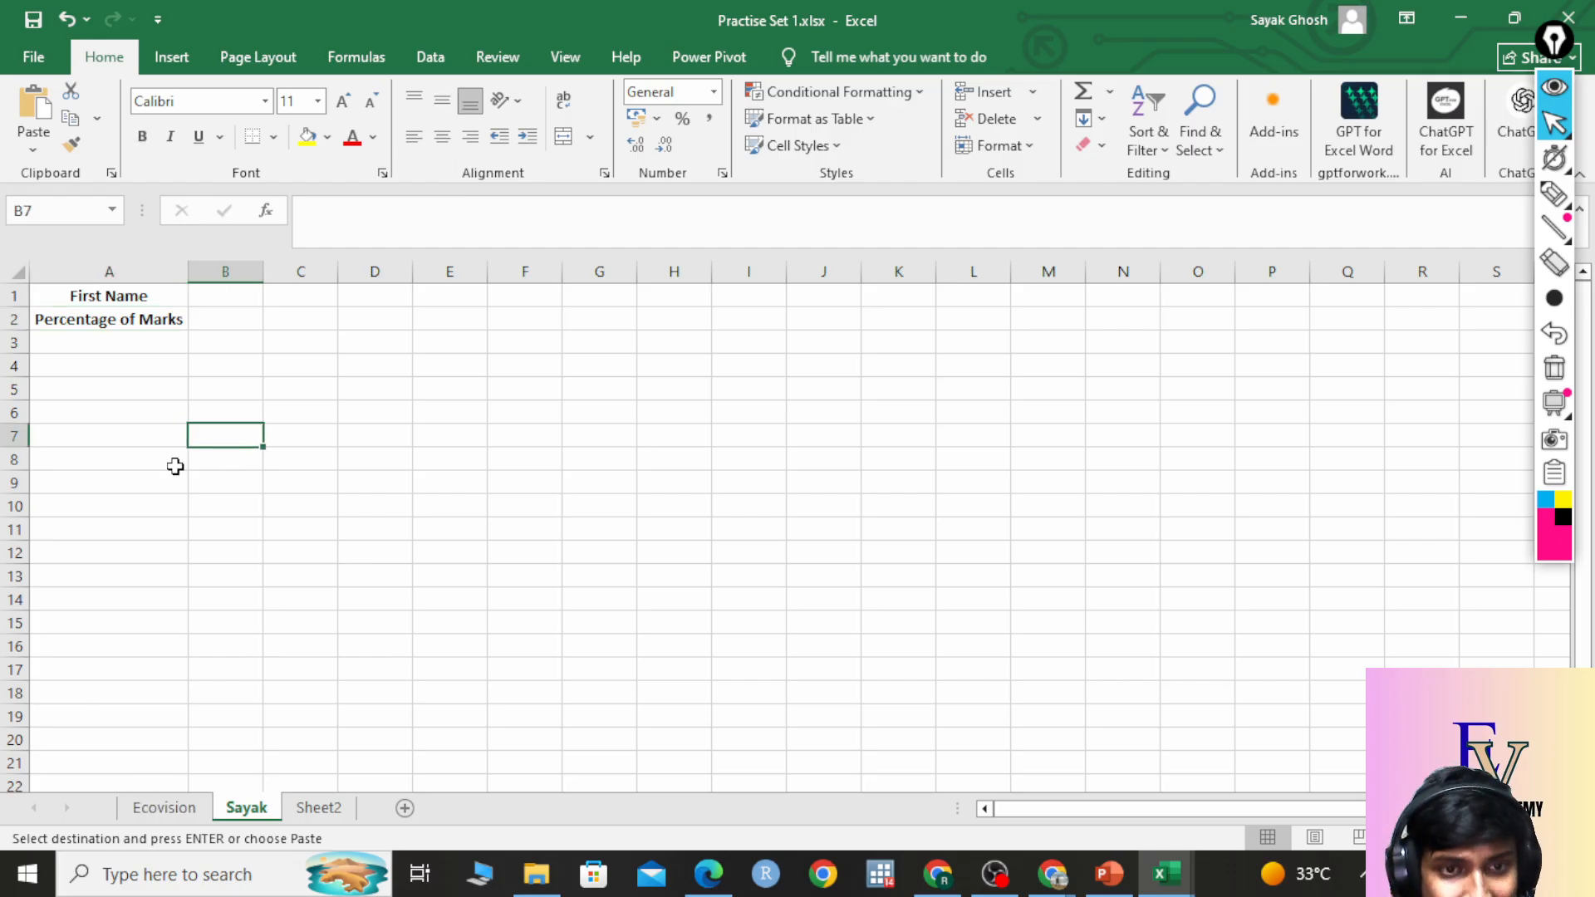
left_click(257, 301)
left_click(316, 297)
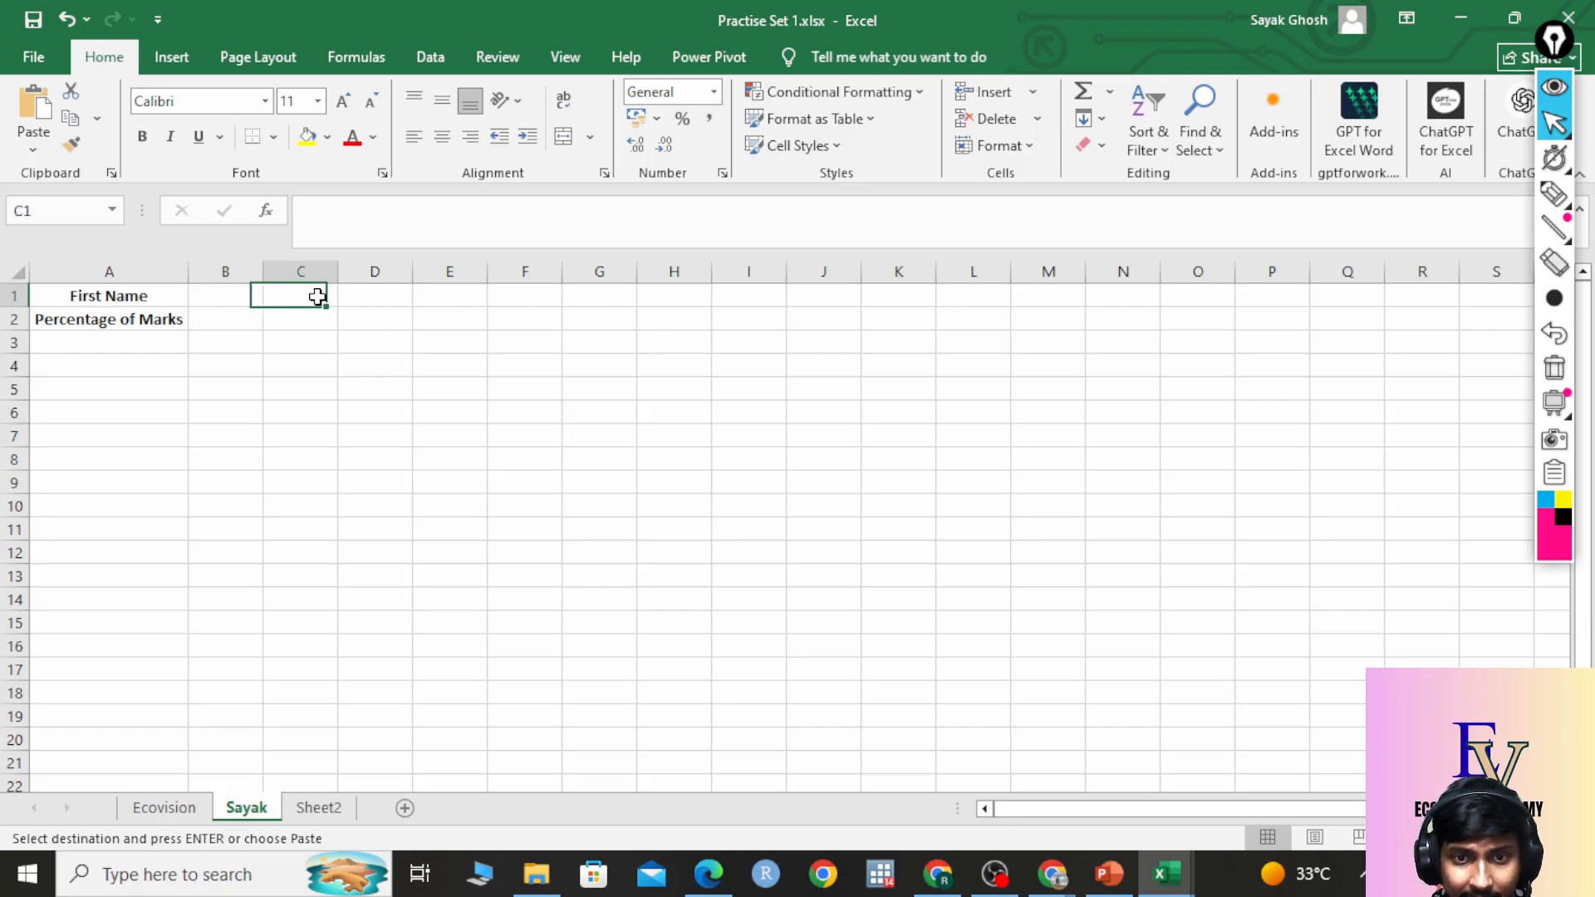
left_click(381, 296)
left_click(472, 297)
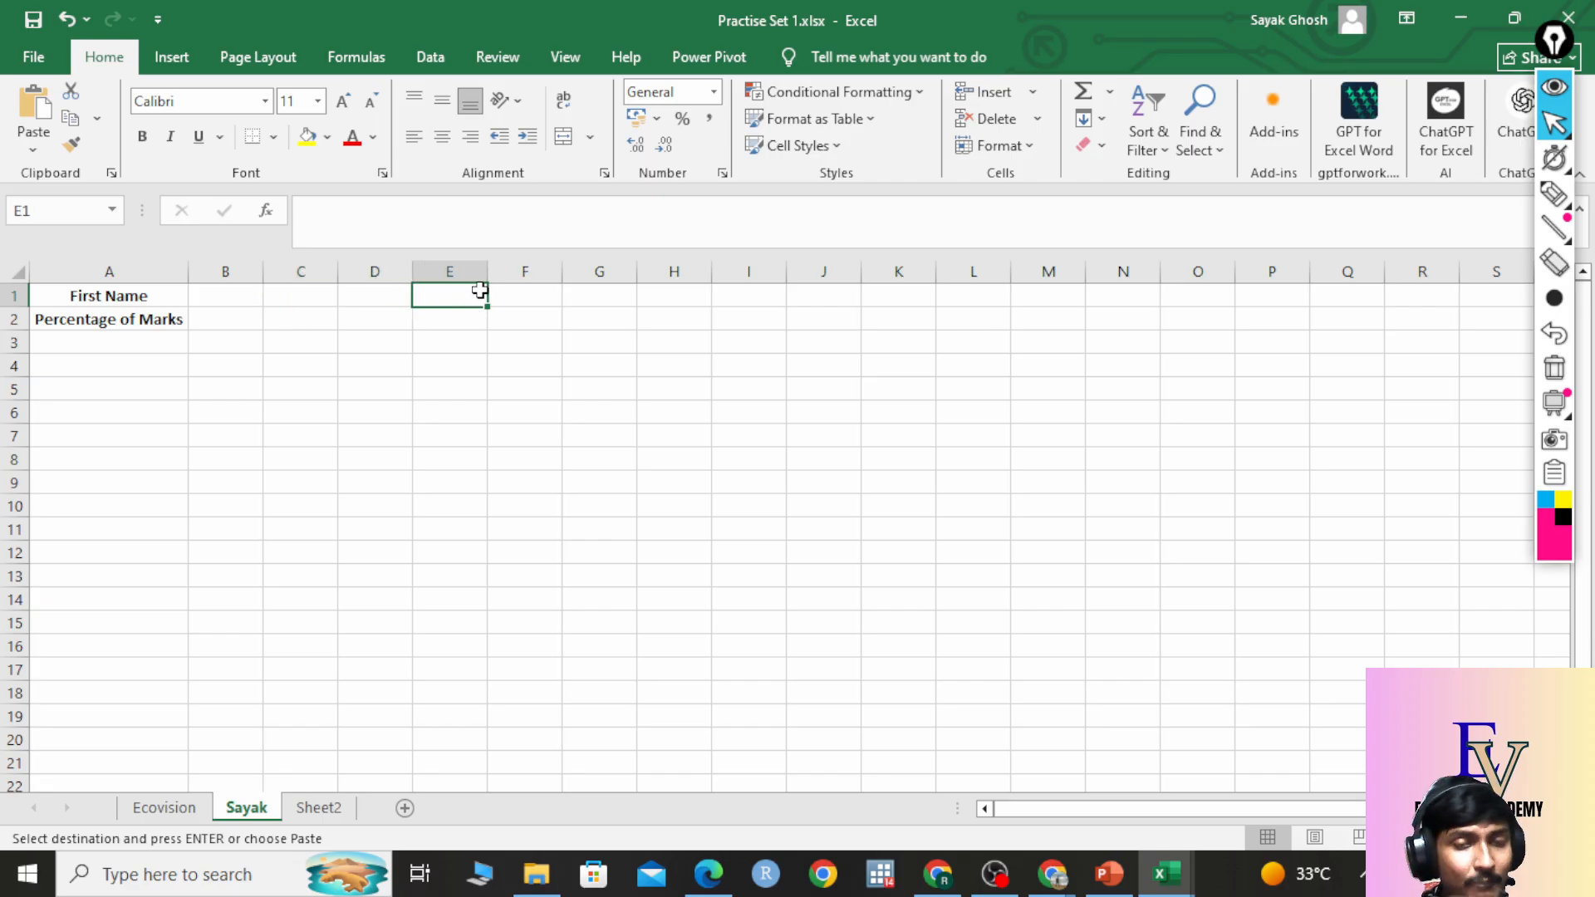
left_click(231, 301)
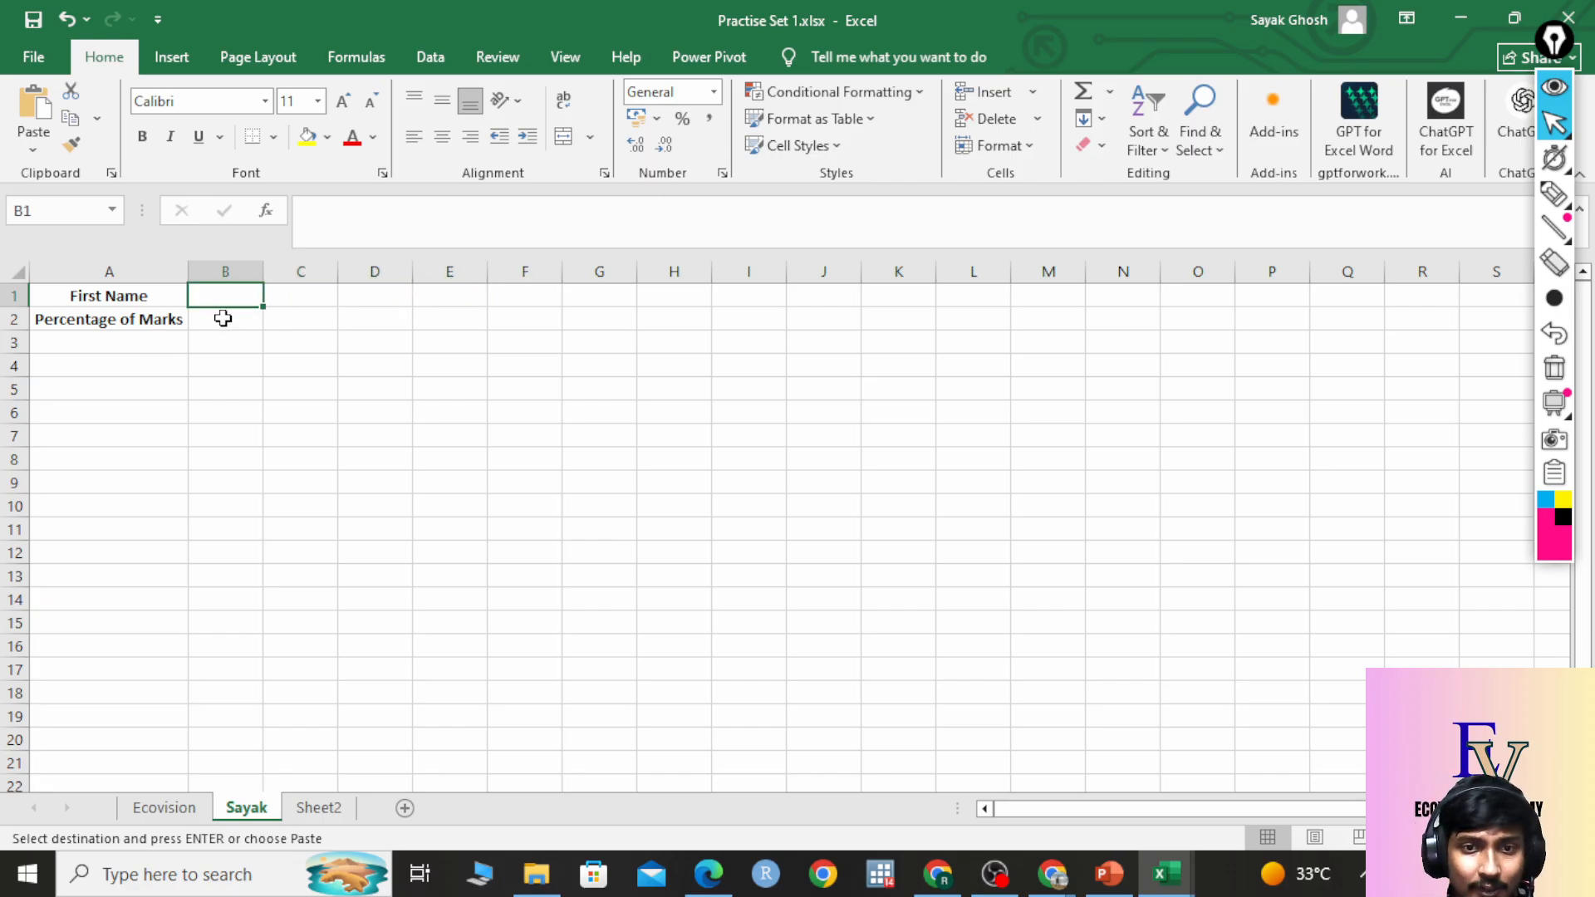
left_click(221, 318)
left_click(301, 319)
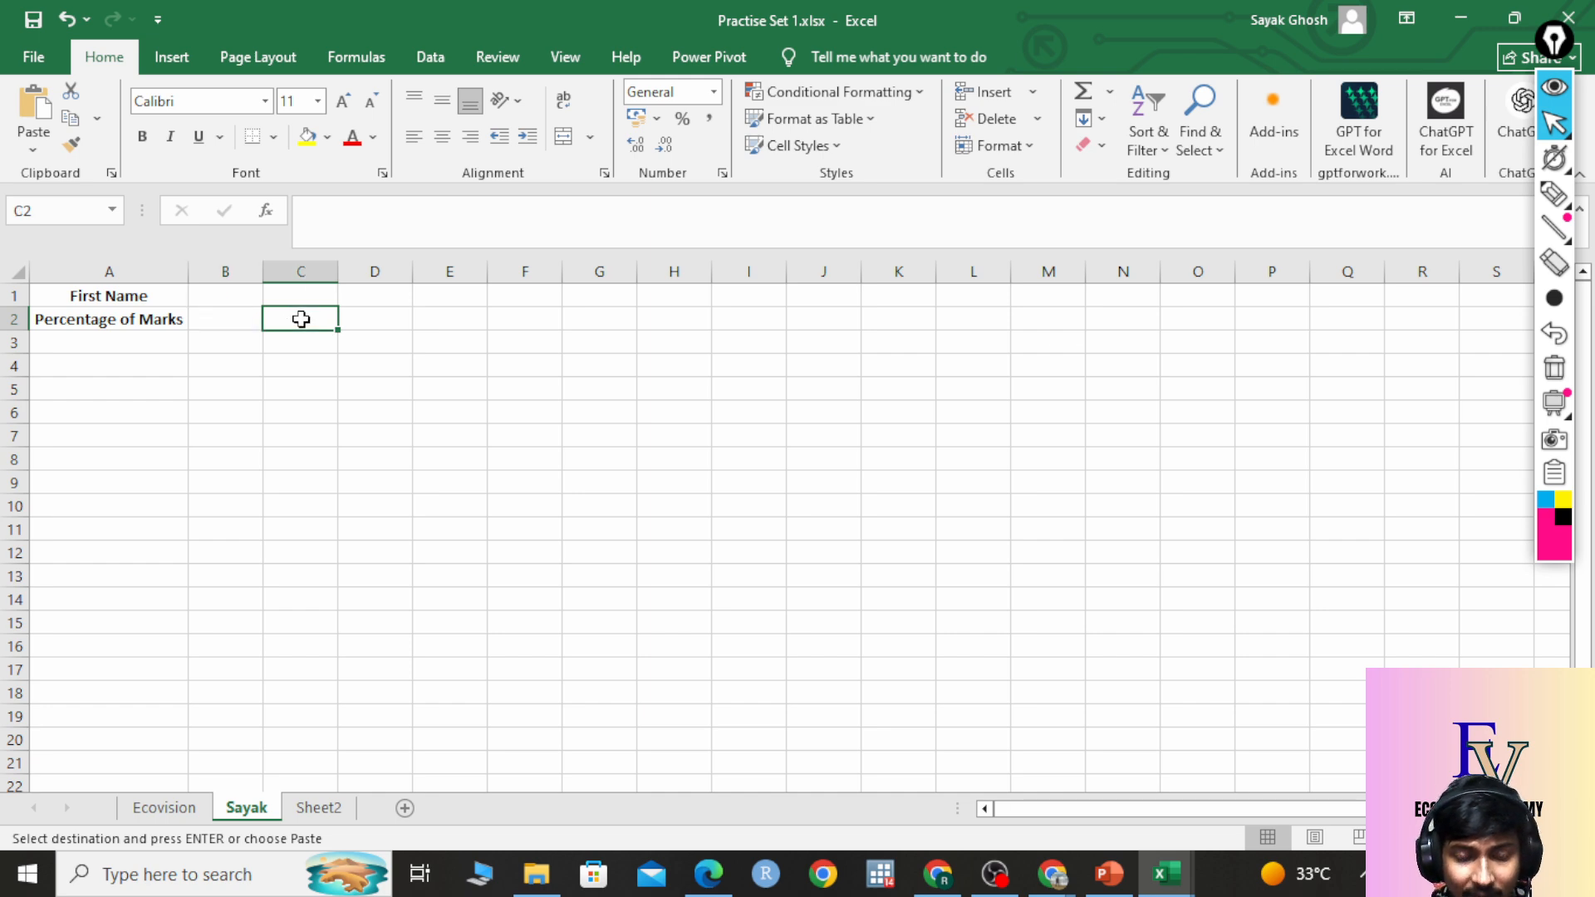
left_click(375, 324)
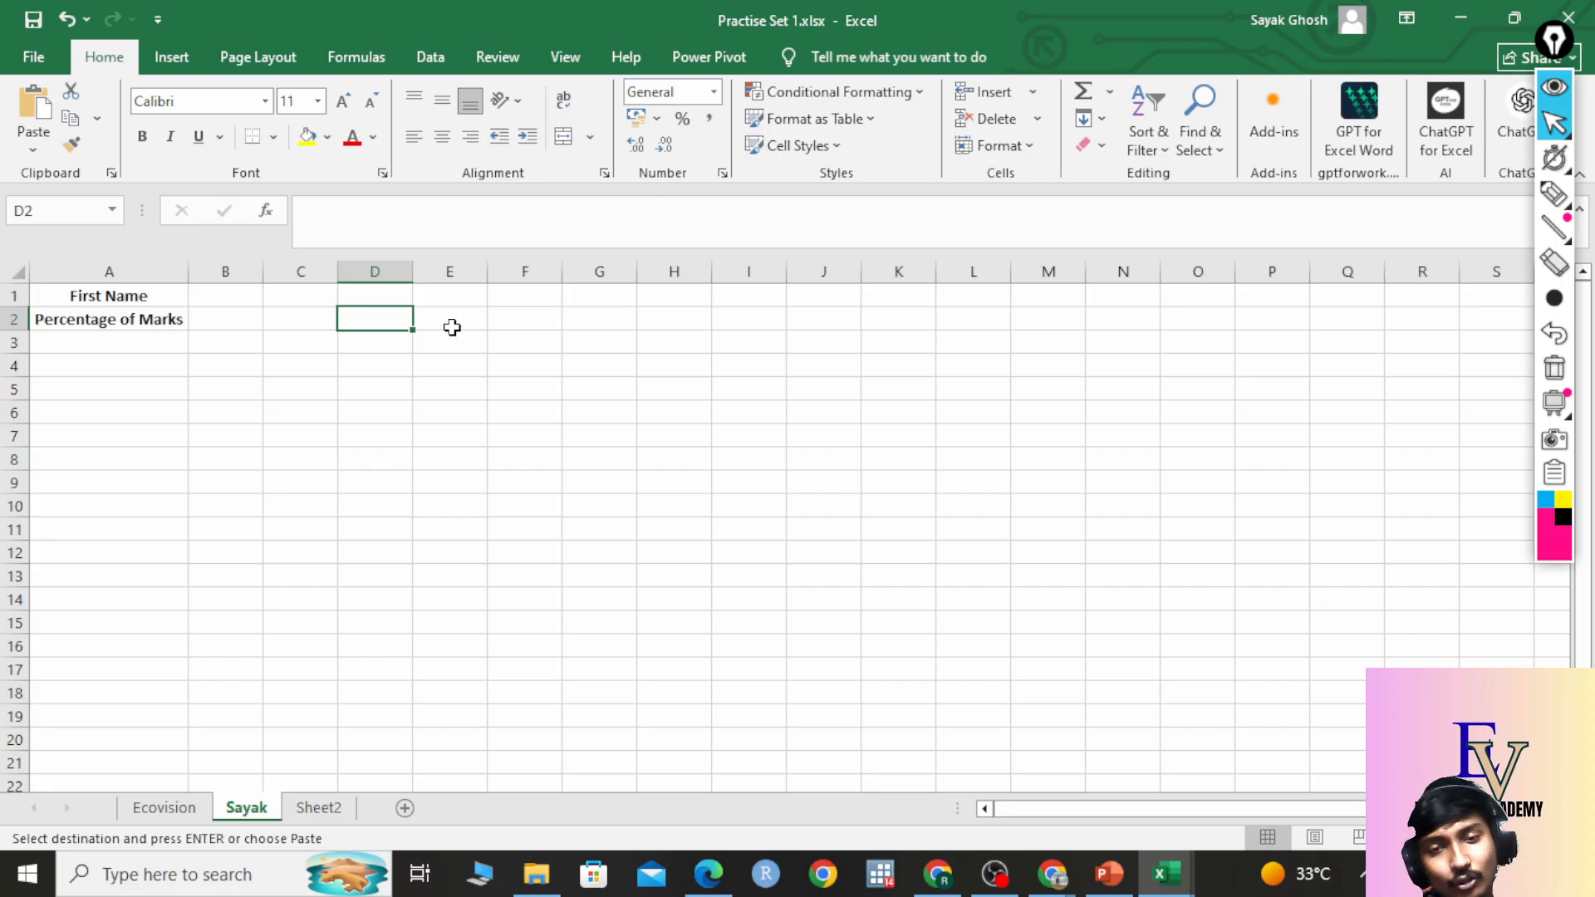
left_click(189, 810)
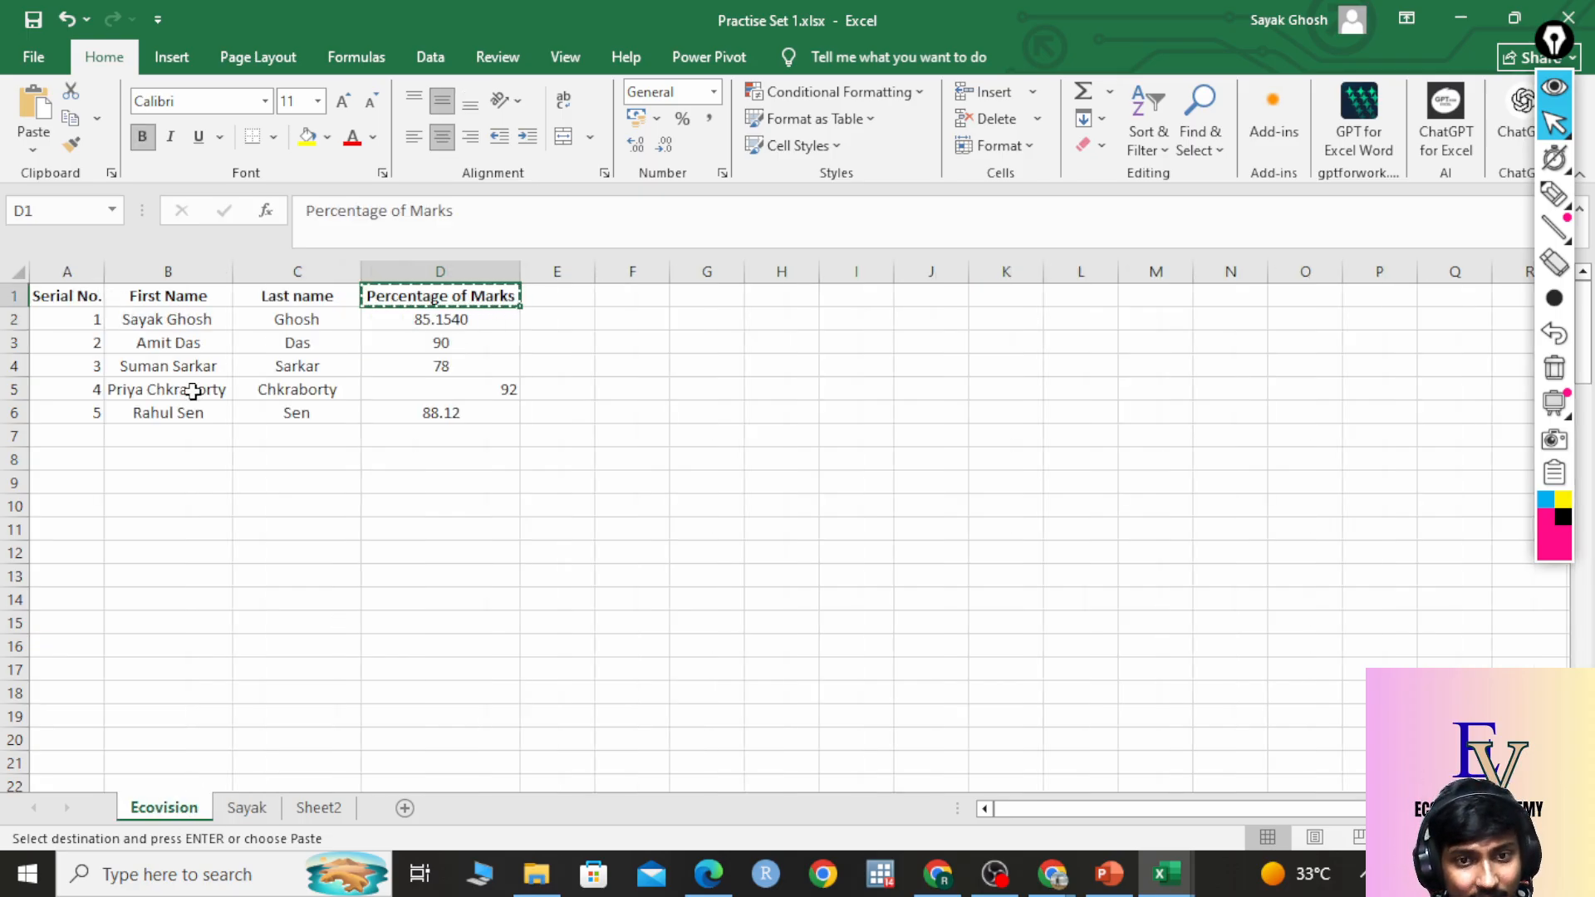
left_click(247, 808)
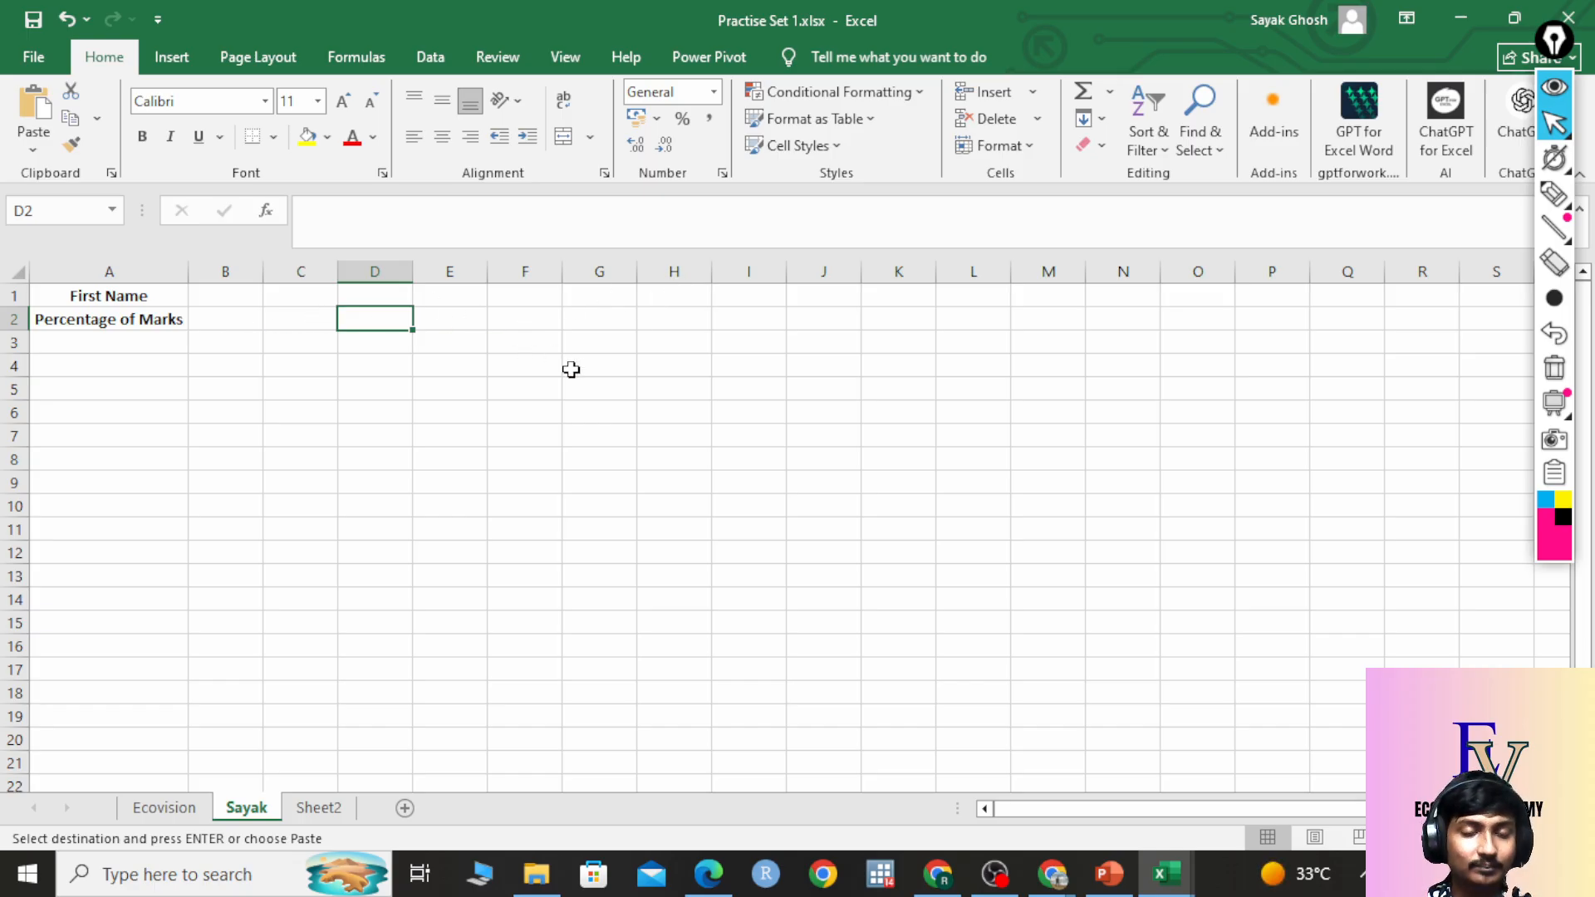
left_click(163, 808)
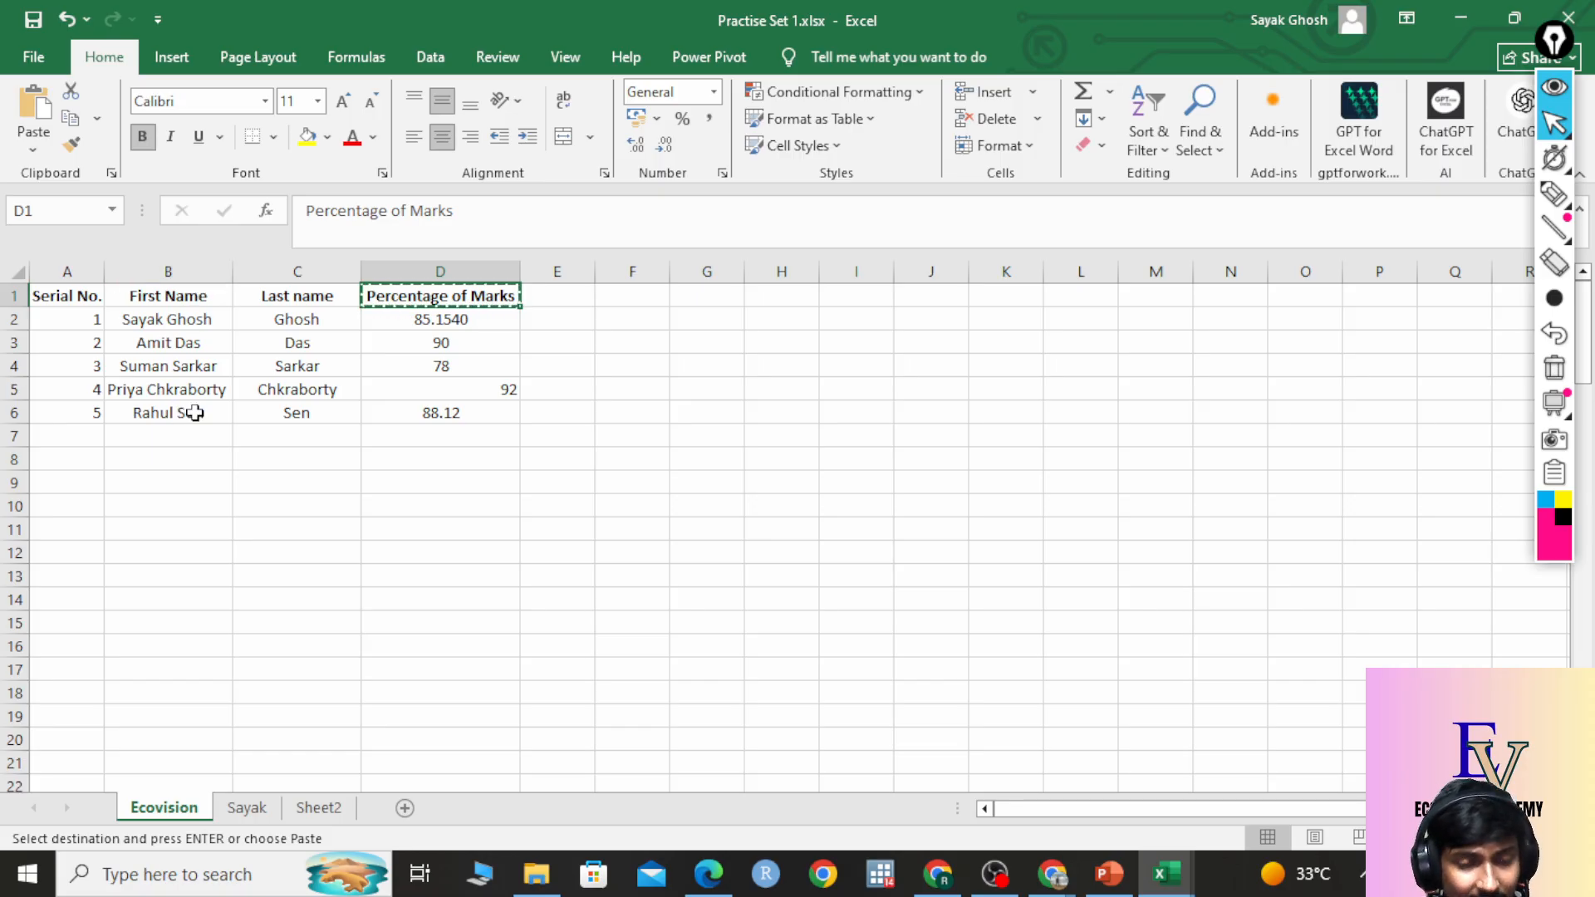
left_click(247, 808)
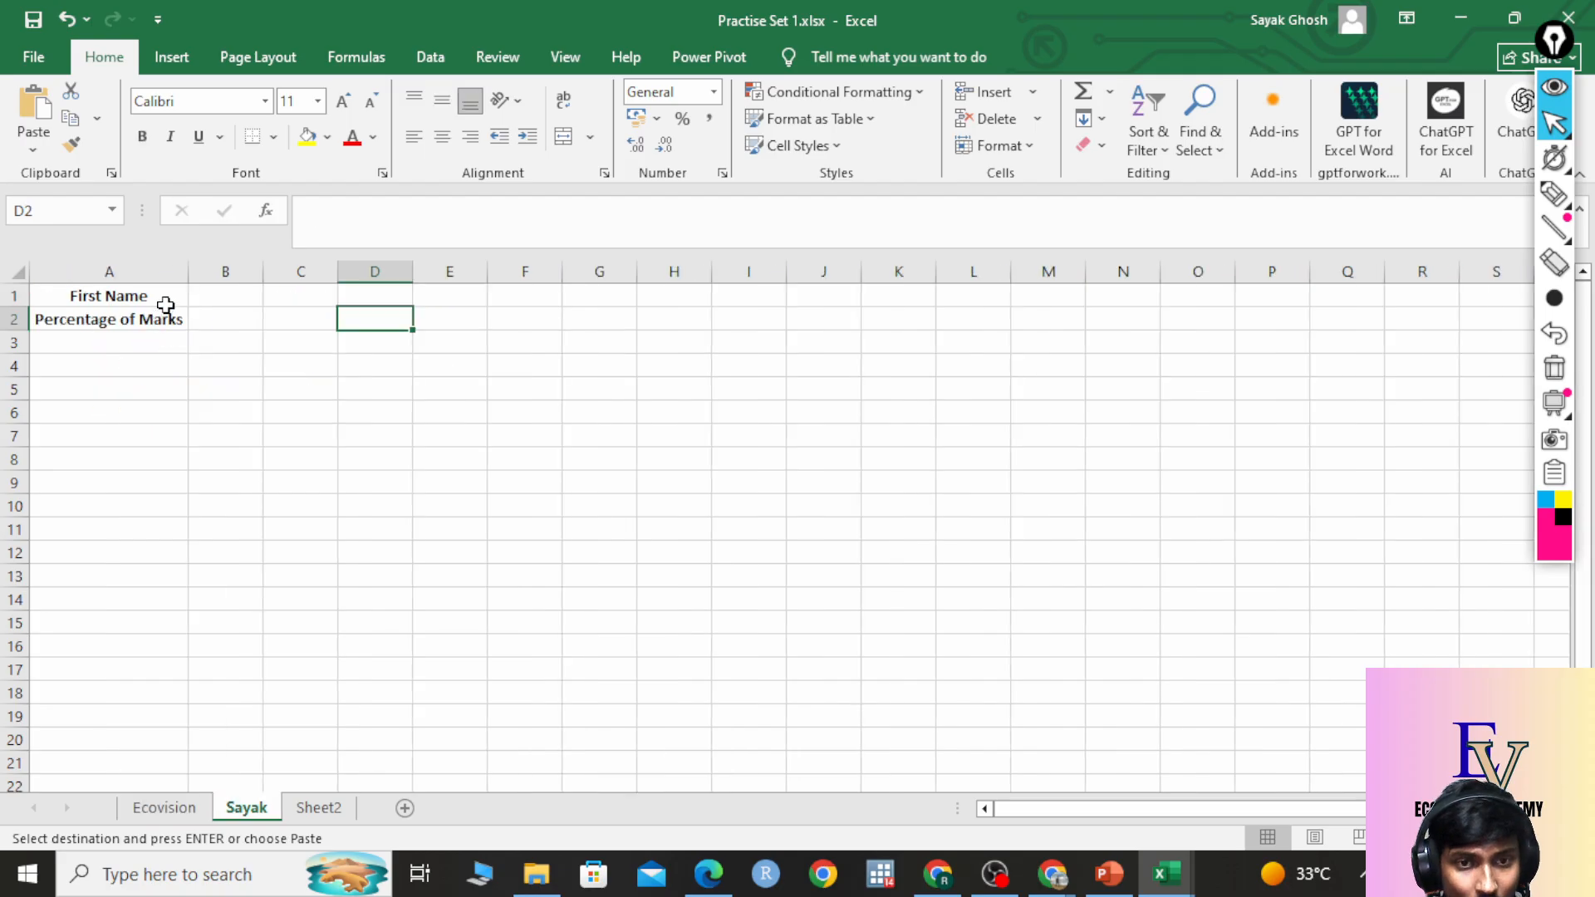
Copy the five student first names in B2:B6 on the Ecovision sheet.
left_click(179, 808)
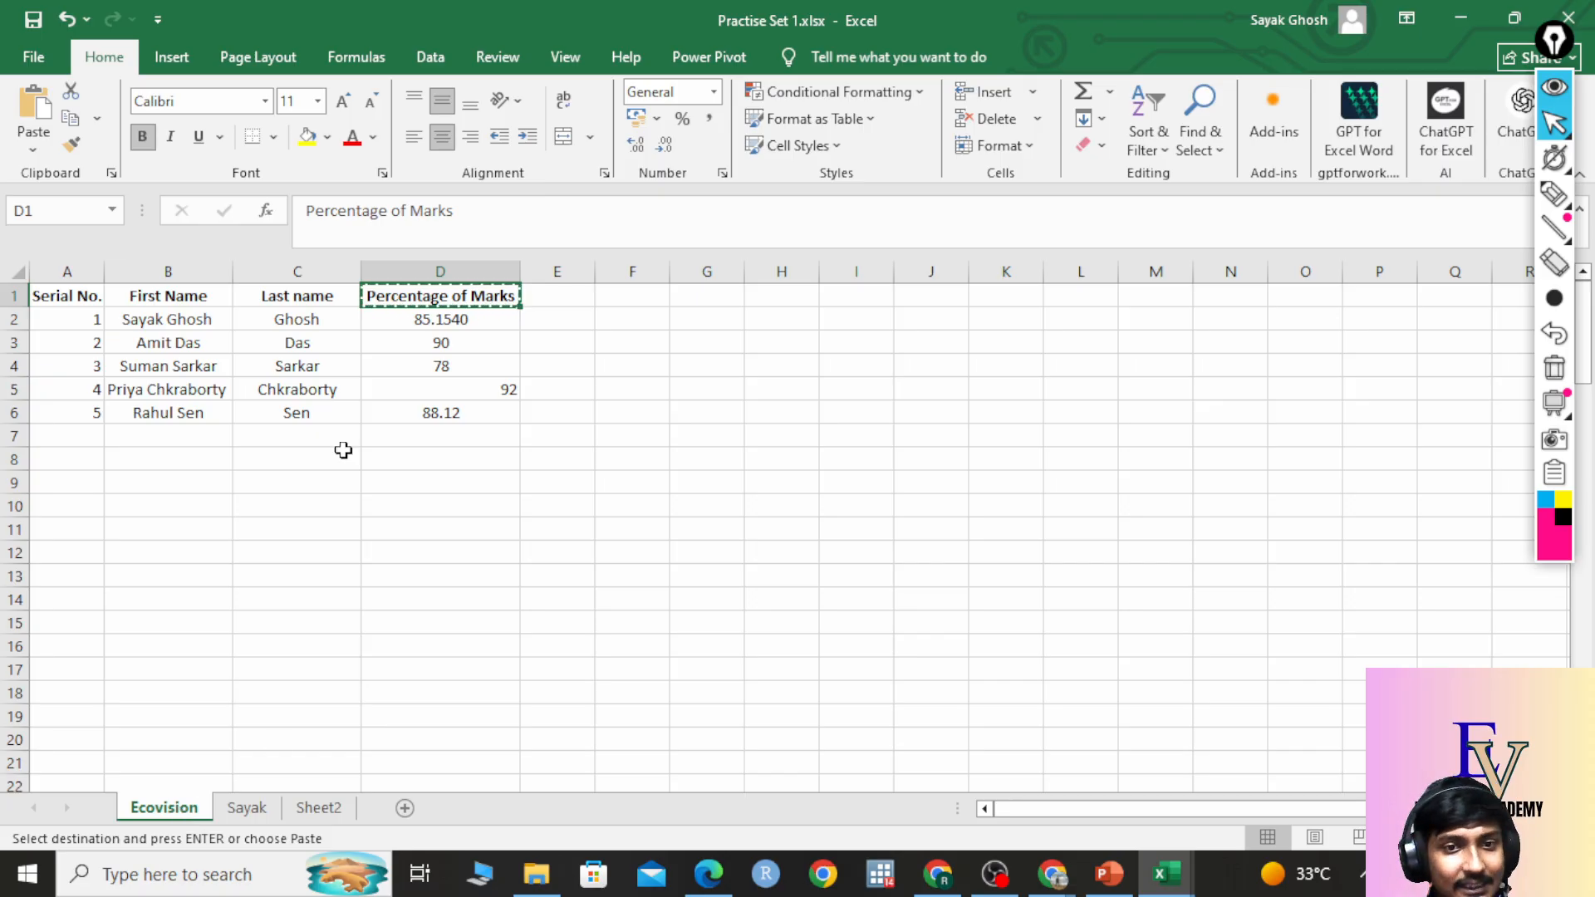
left_click(196, 318)
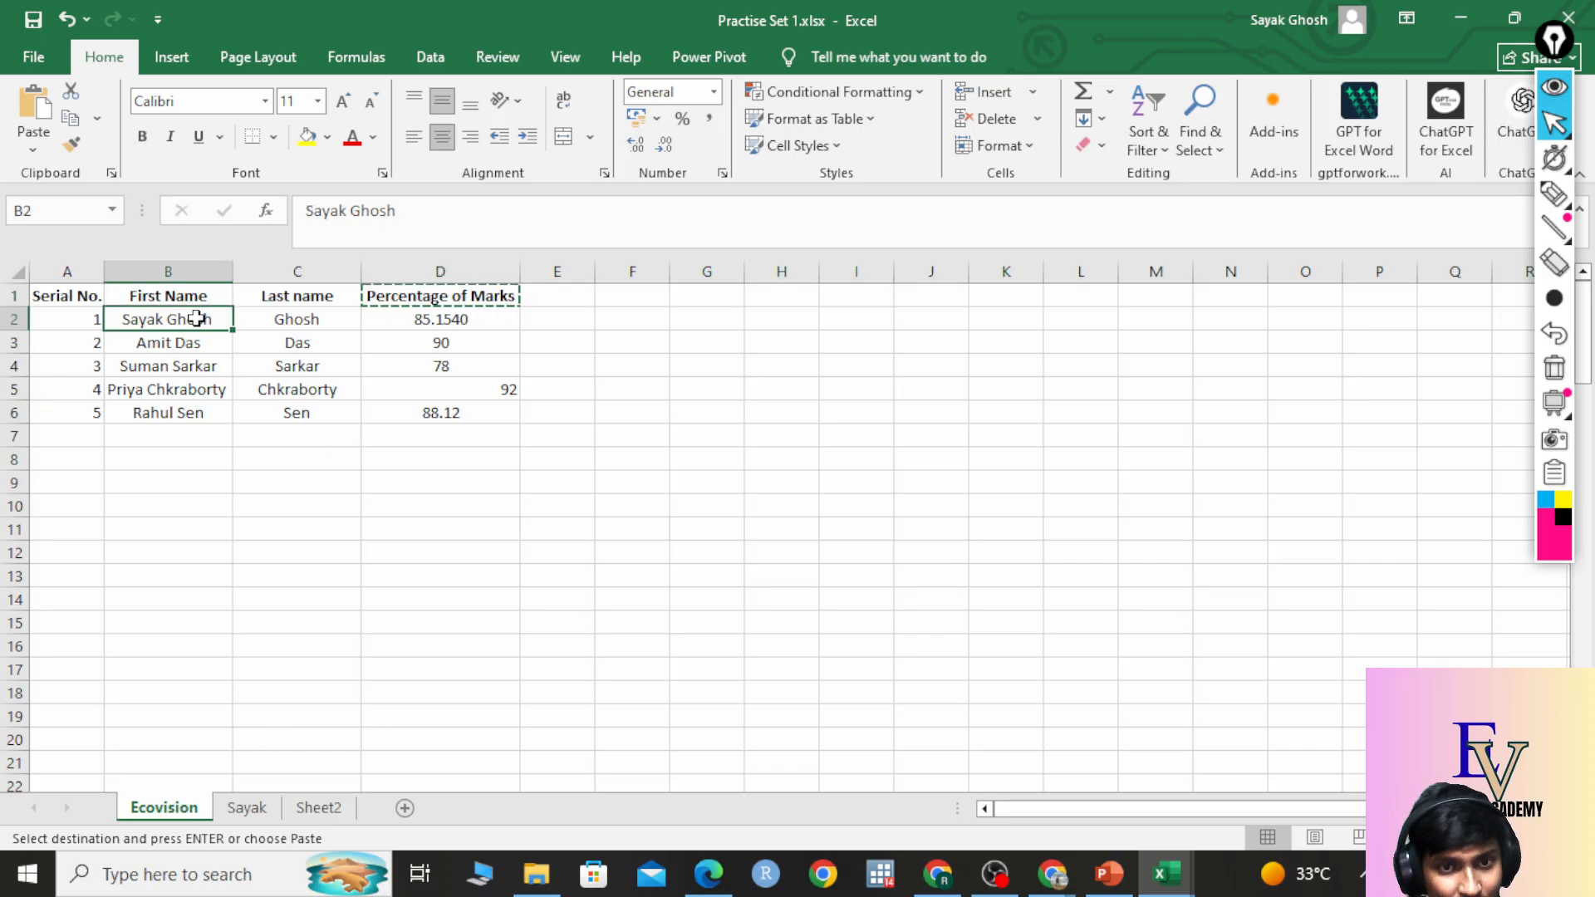
left_click_drag(198, 319, 194, 409)
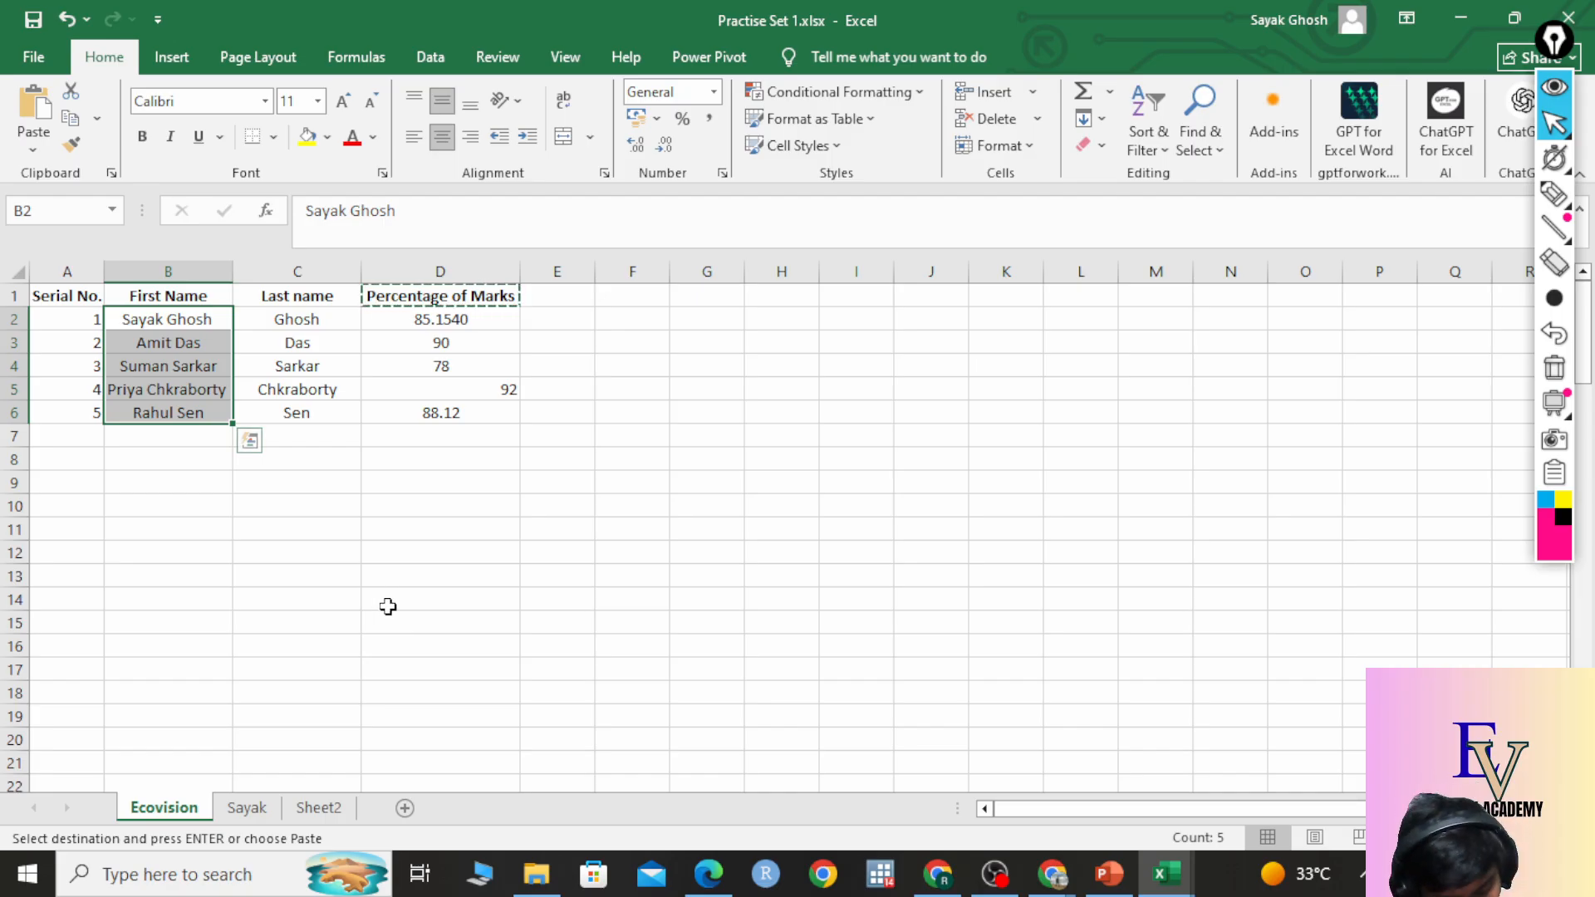
key("ctrl+c")
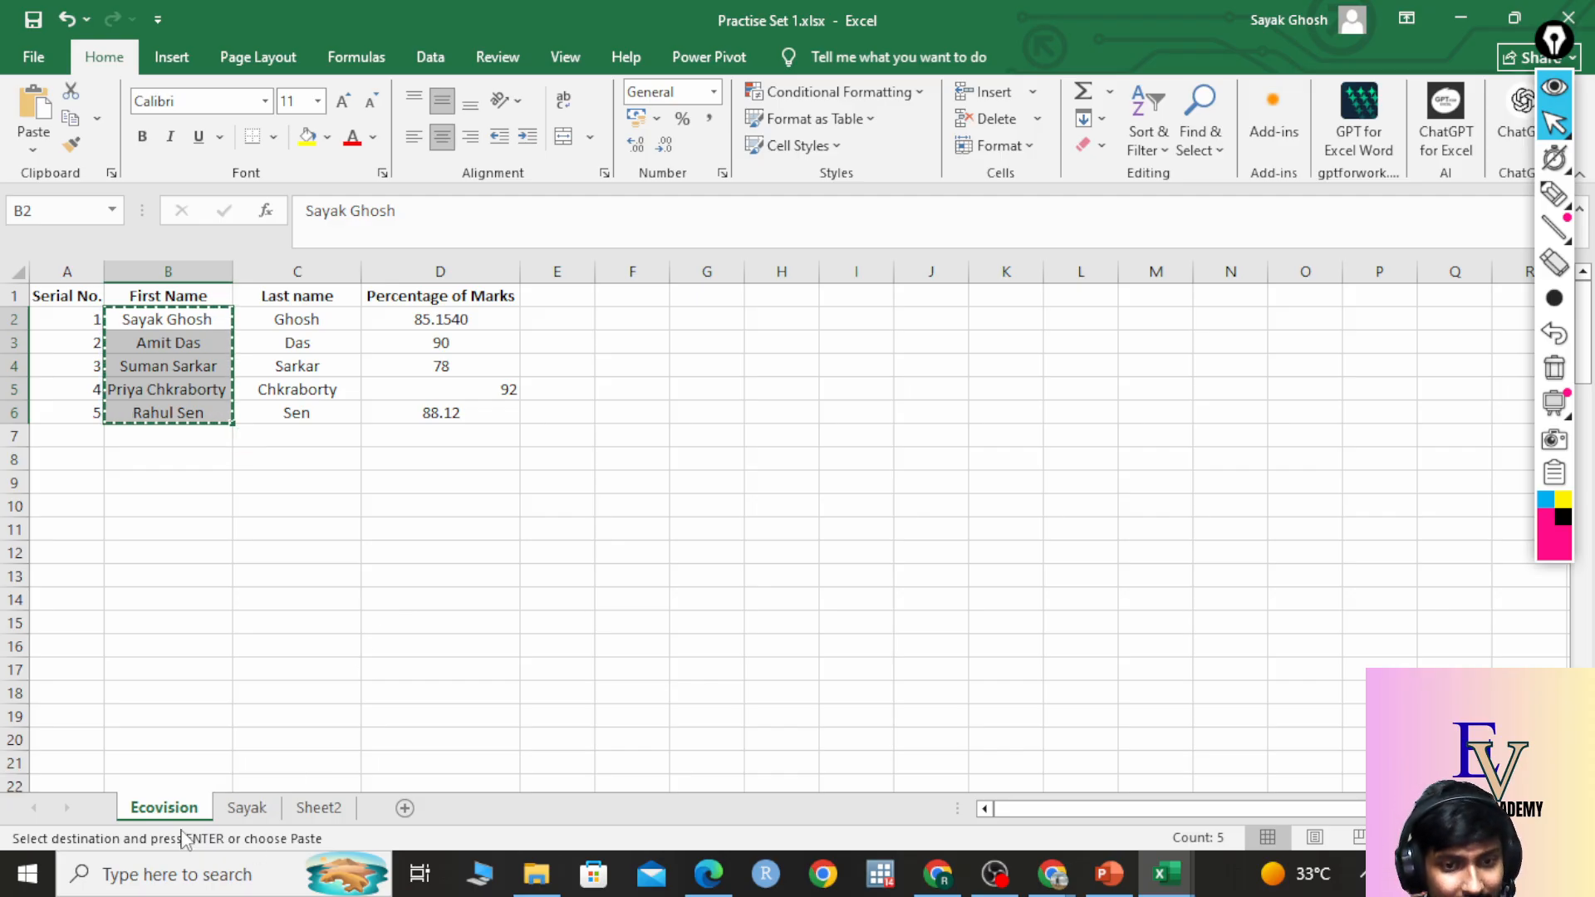
Paste the five names into B1:B5 of the Sayak sheet via right-click Paste, then autofit column B.
left_click(252, 813)
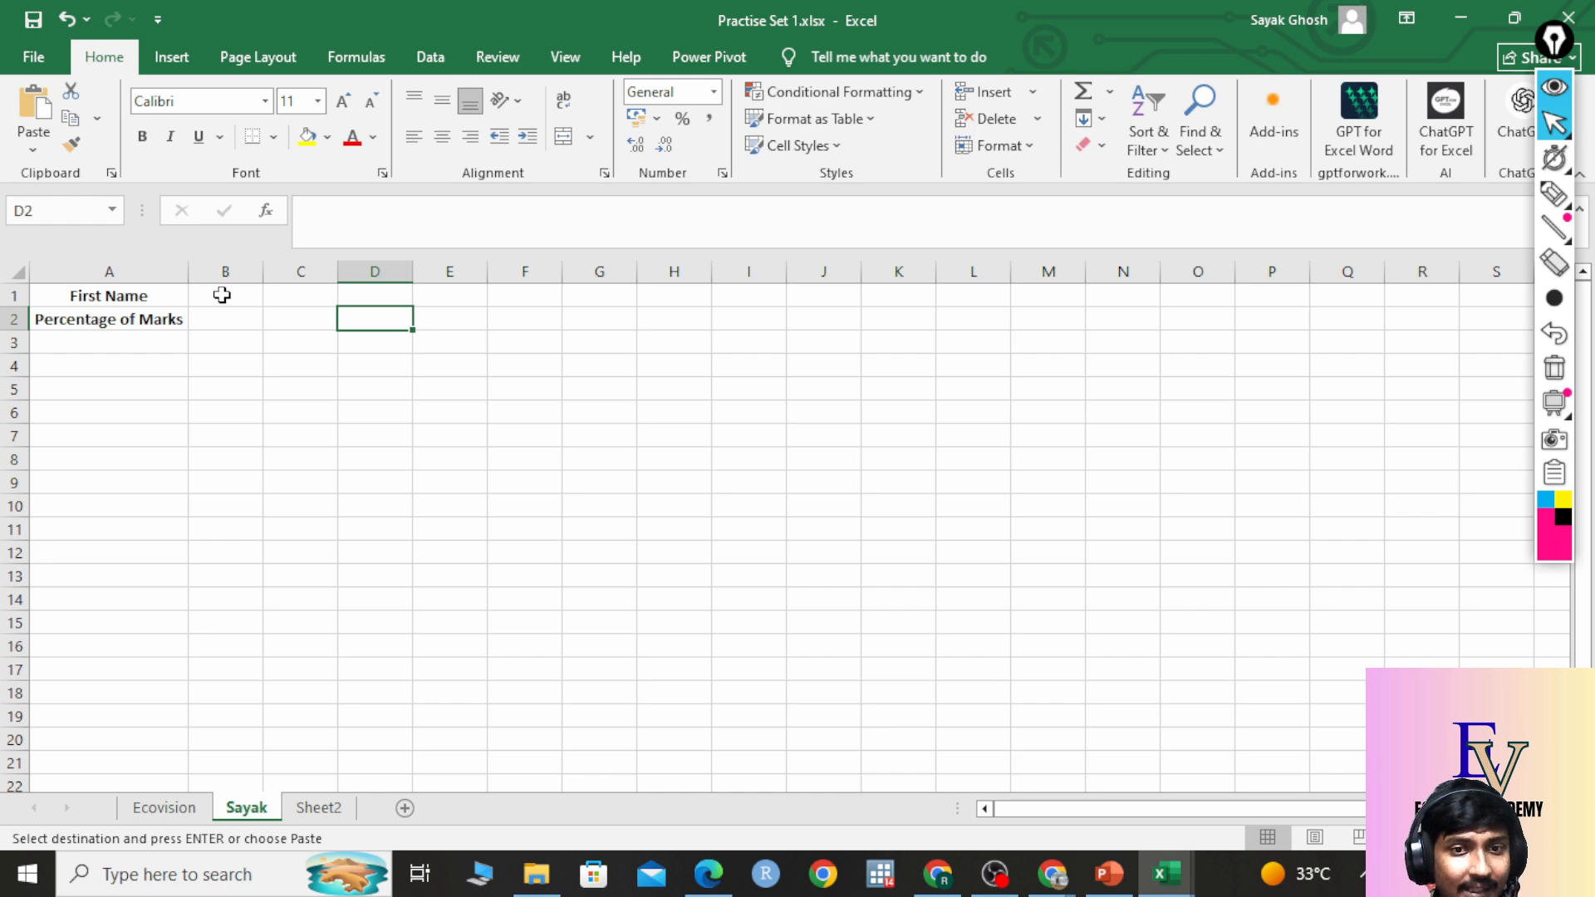
right_click(222, 295)
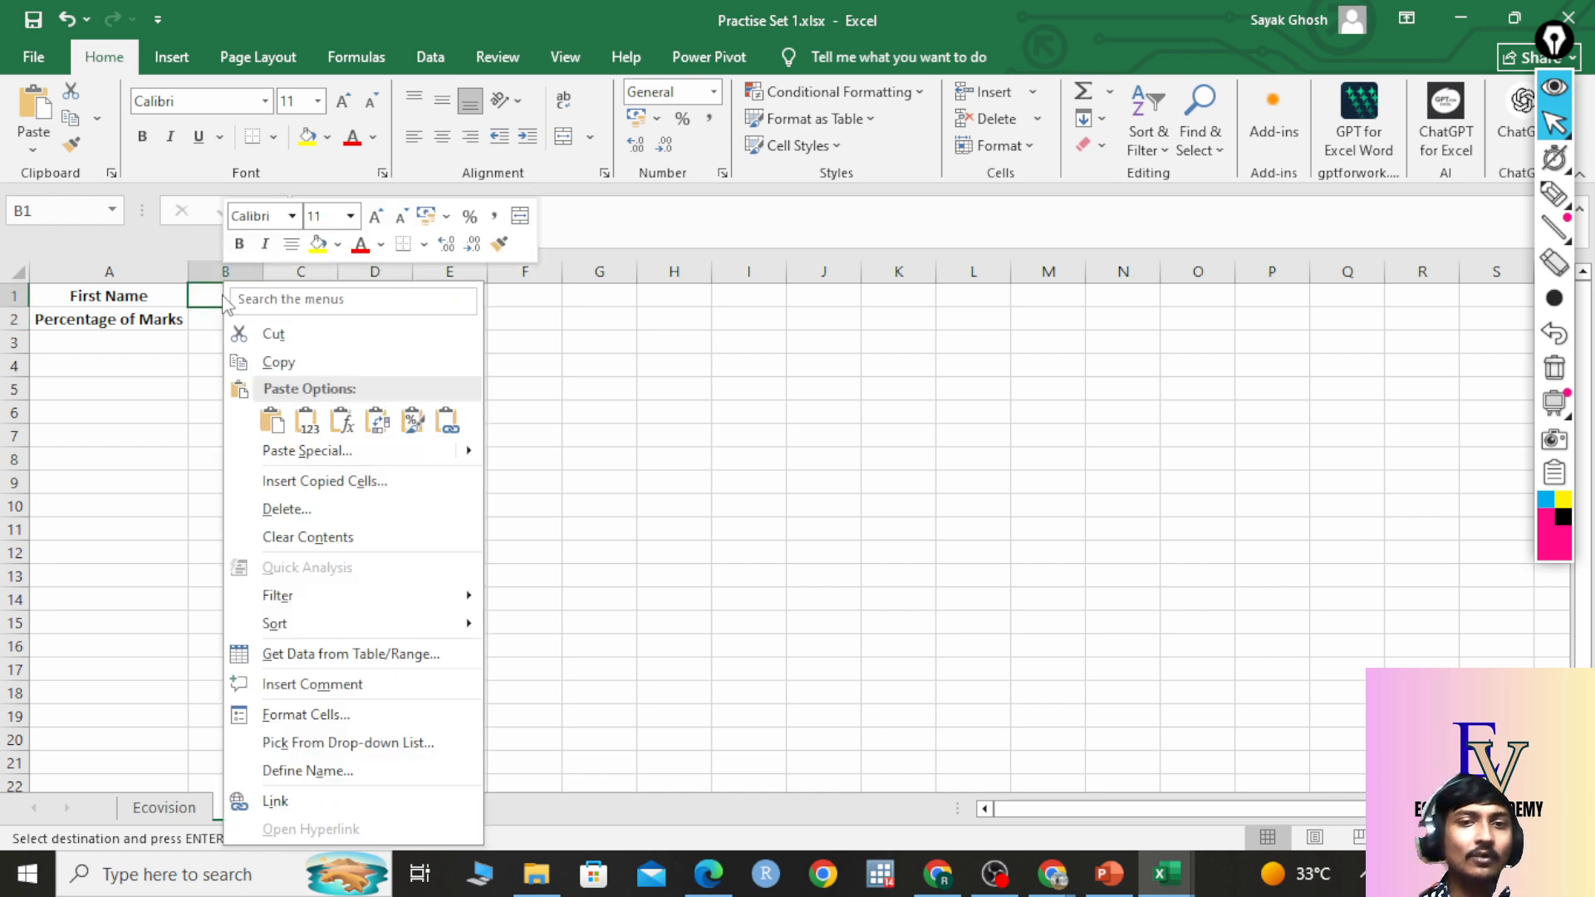
left_click(270, 416)
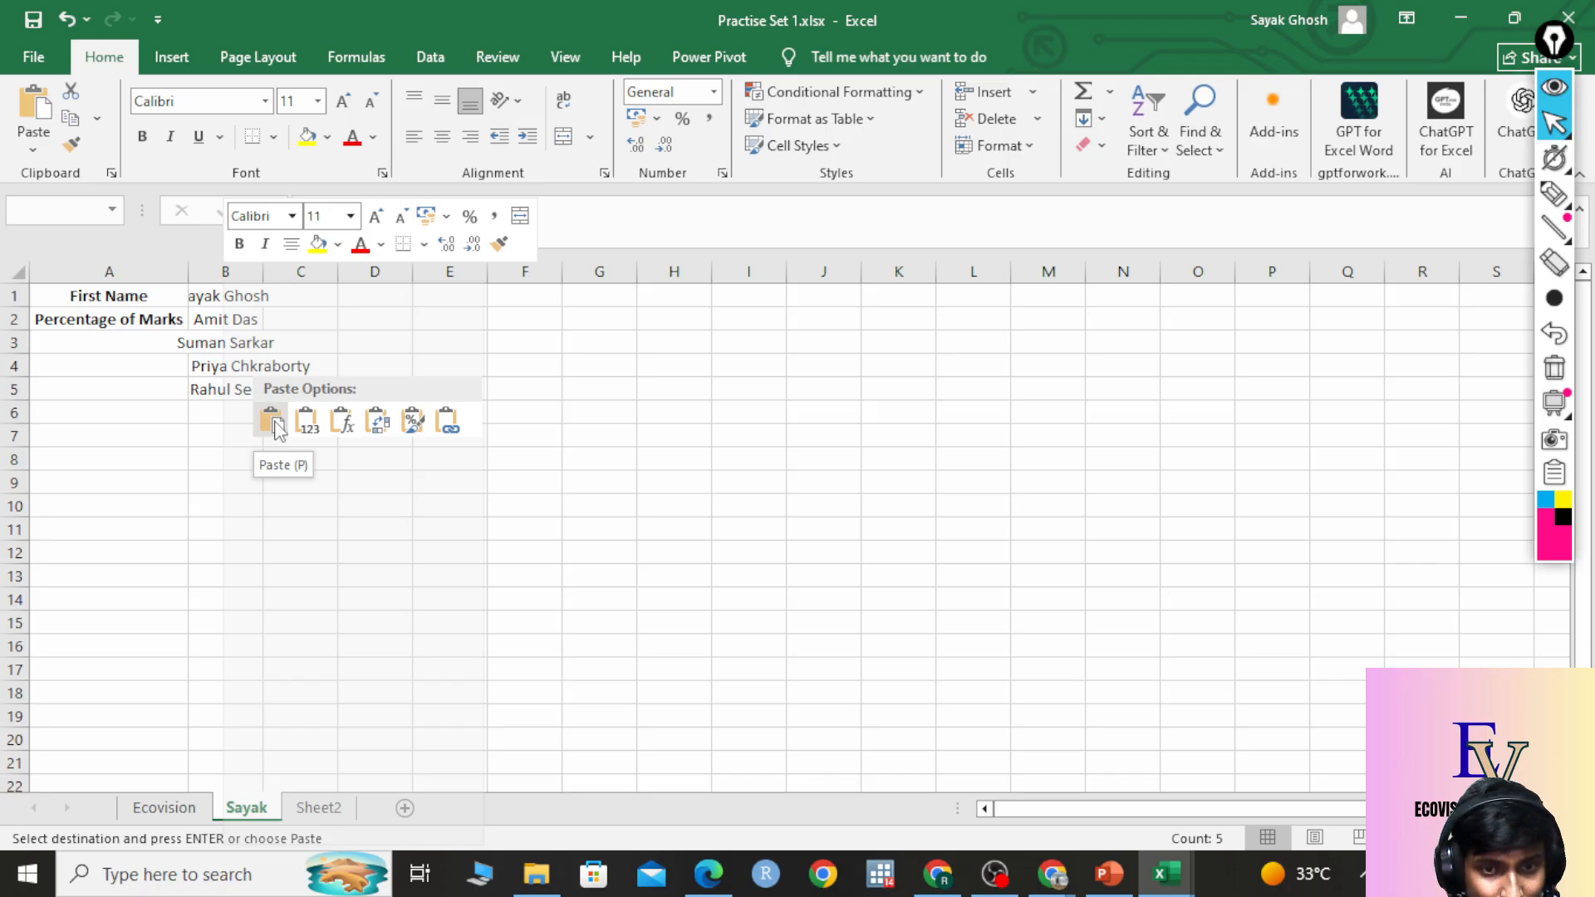
left_click(271, 422)
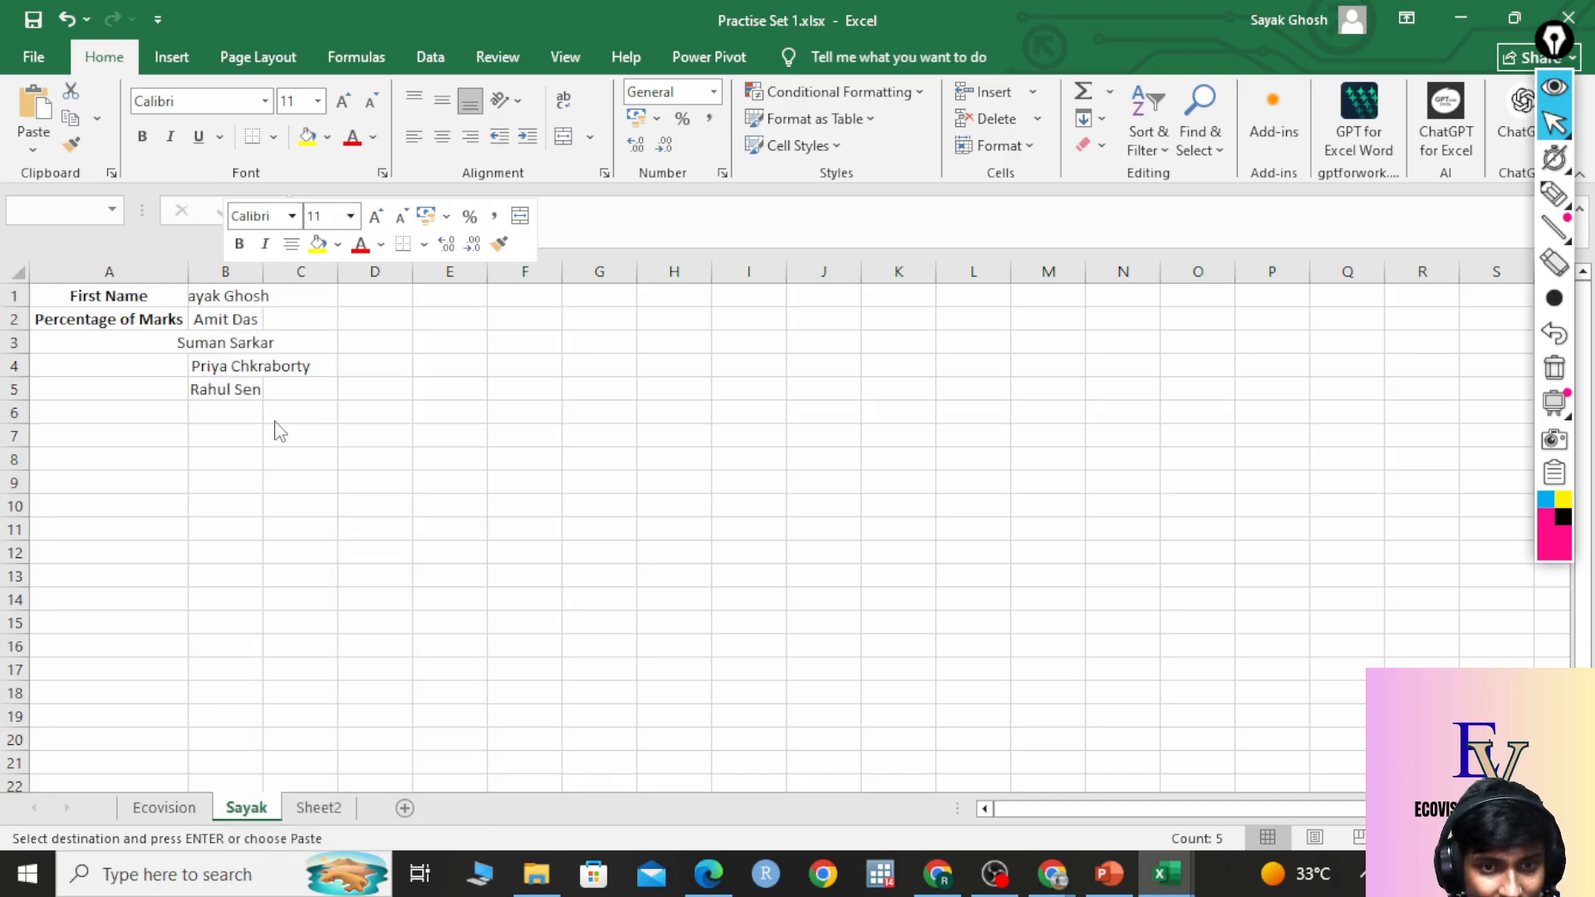
double_click(263, 271)
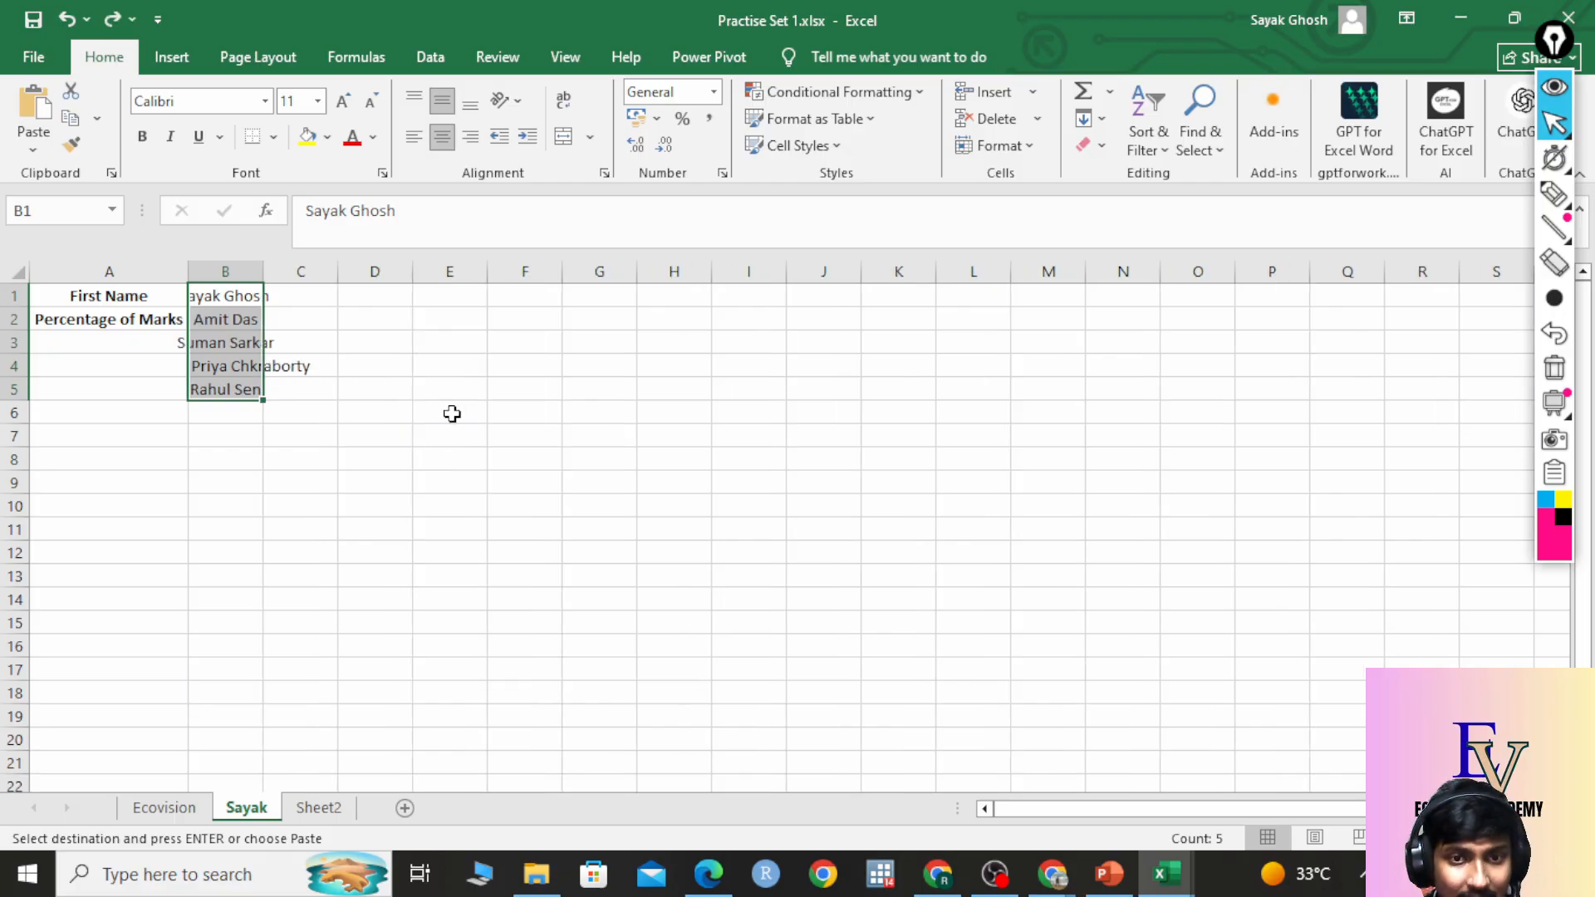
Re-paste the names transposed across B1:F1 and apply Wrap Text to them.
key("ctrl+z")
left_click(248, 296)
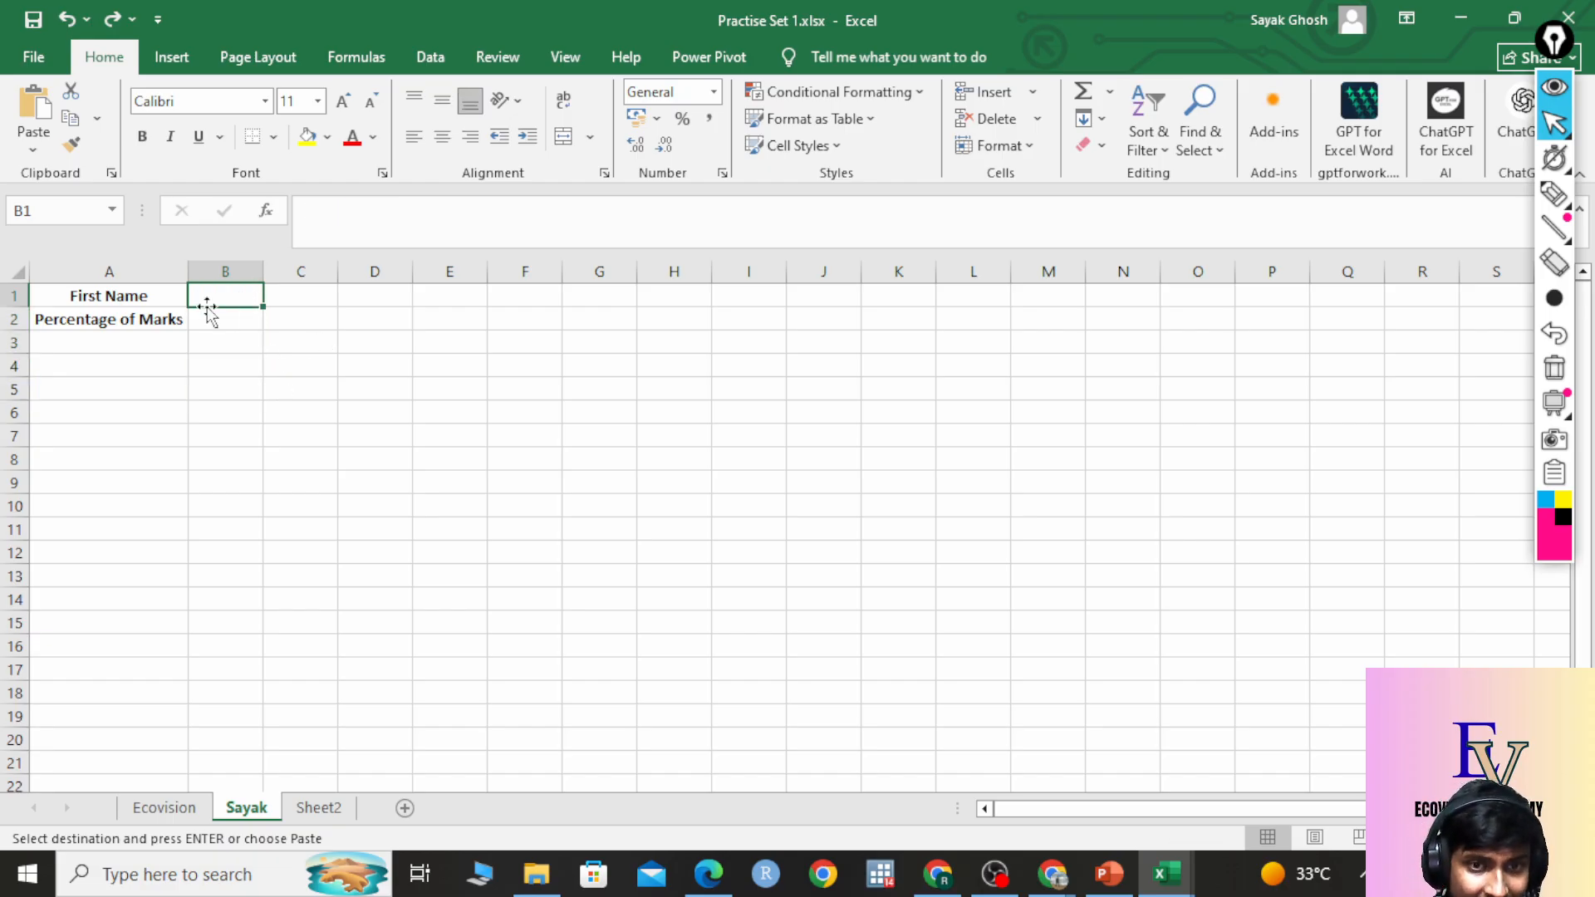
right_click(231, 297)
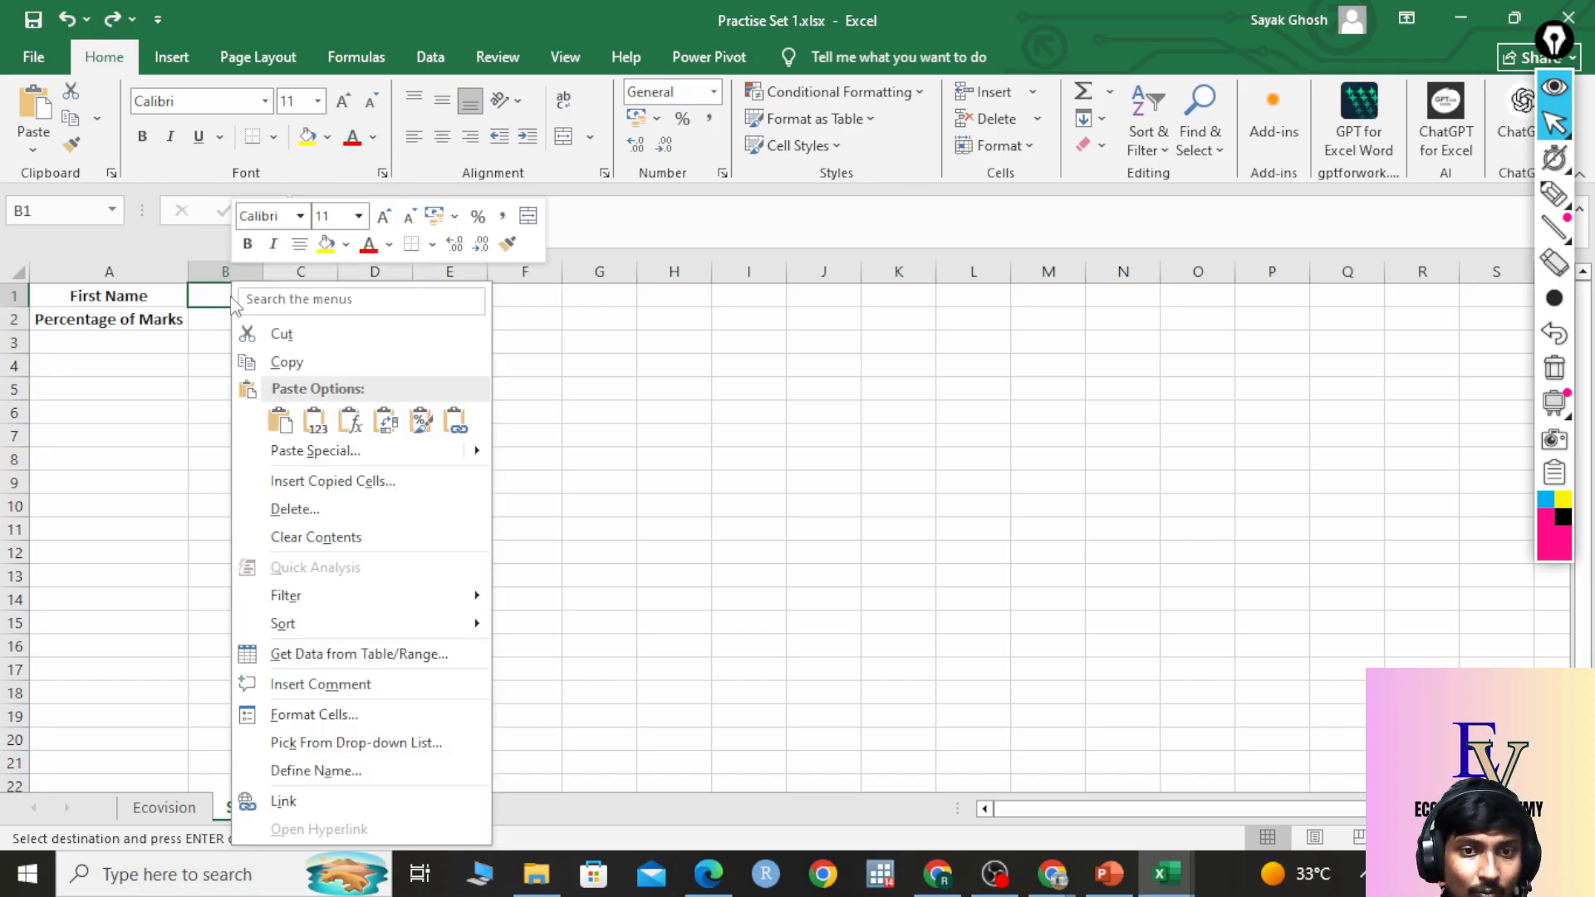
left_click(325, 432)
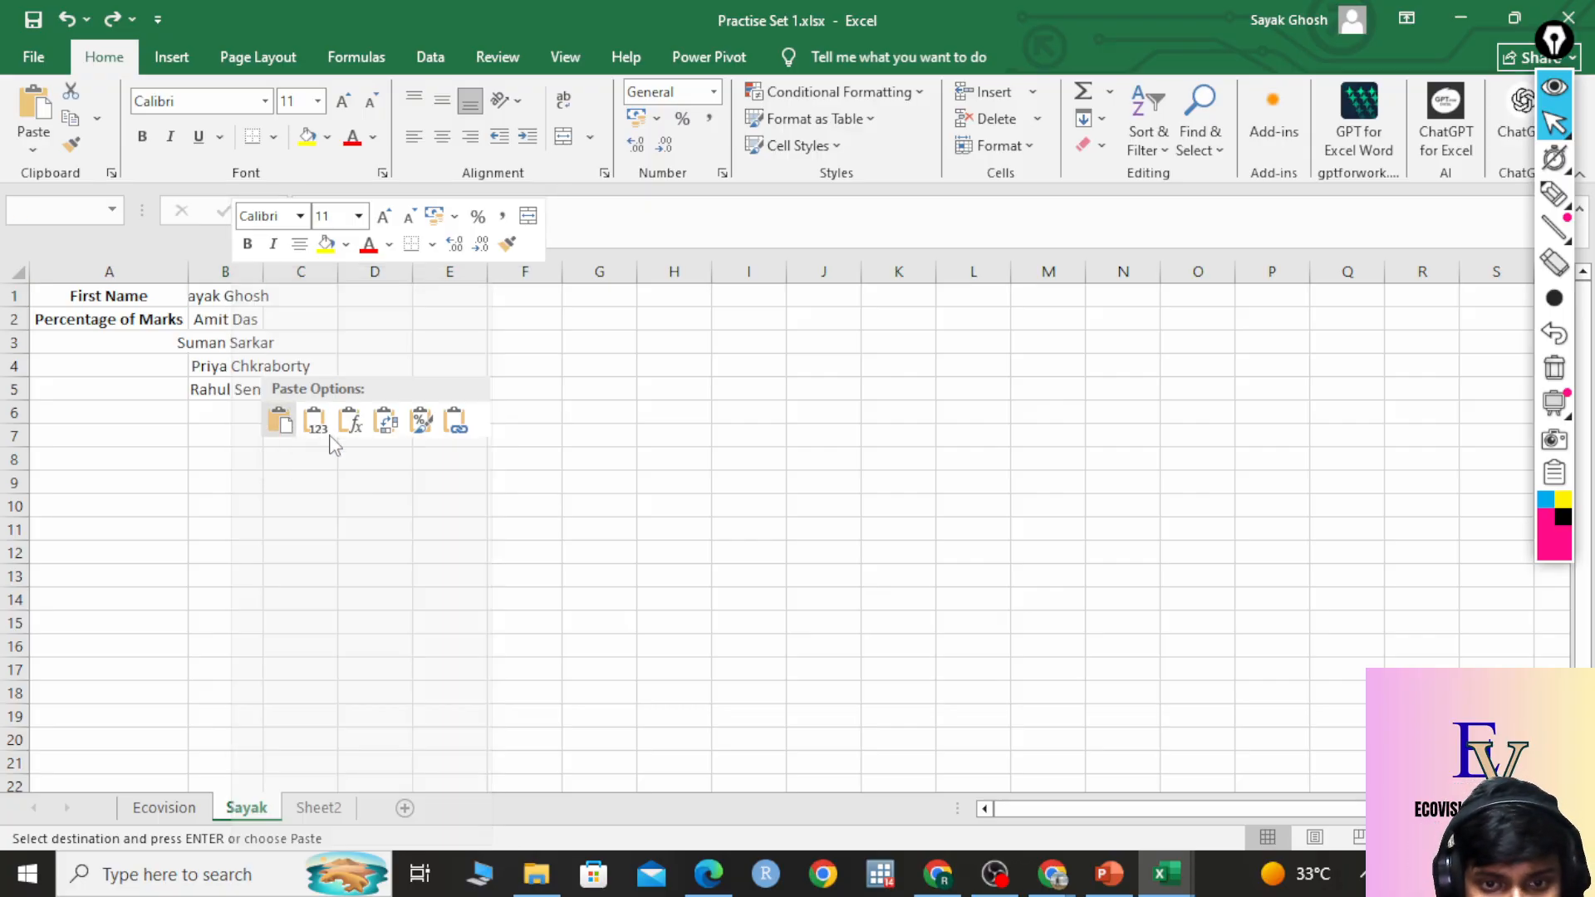
left_click(385, 422)
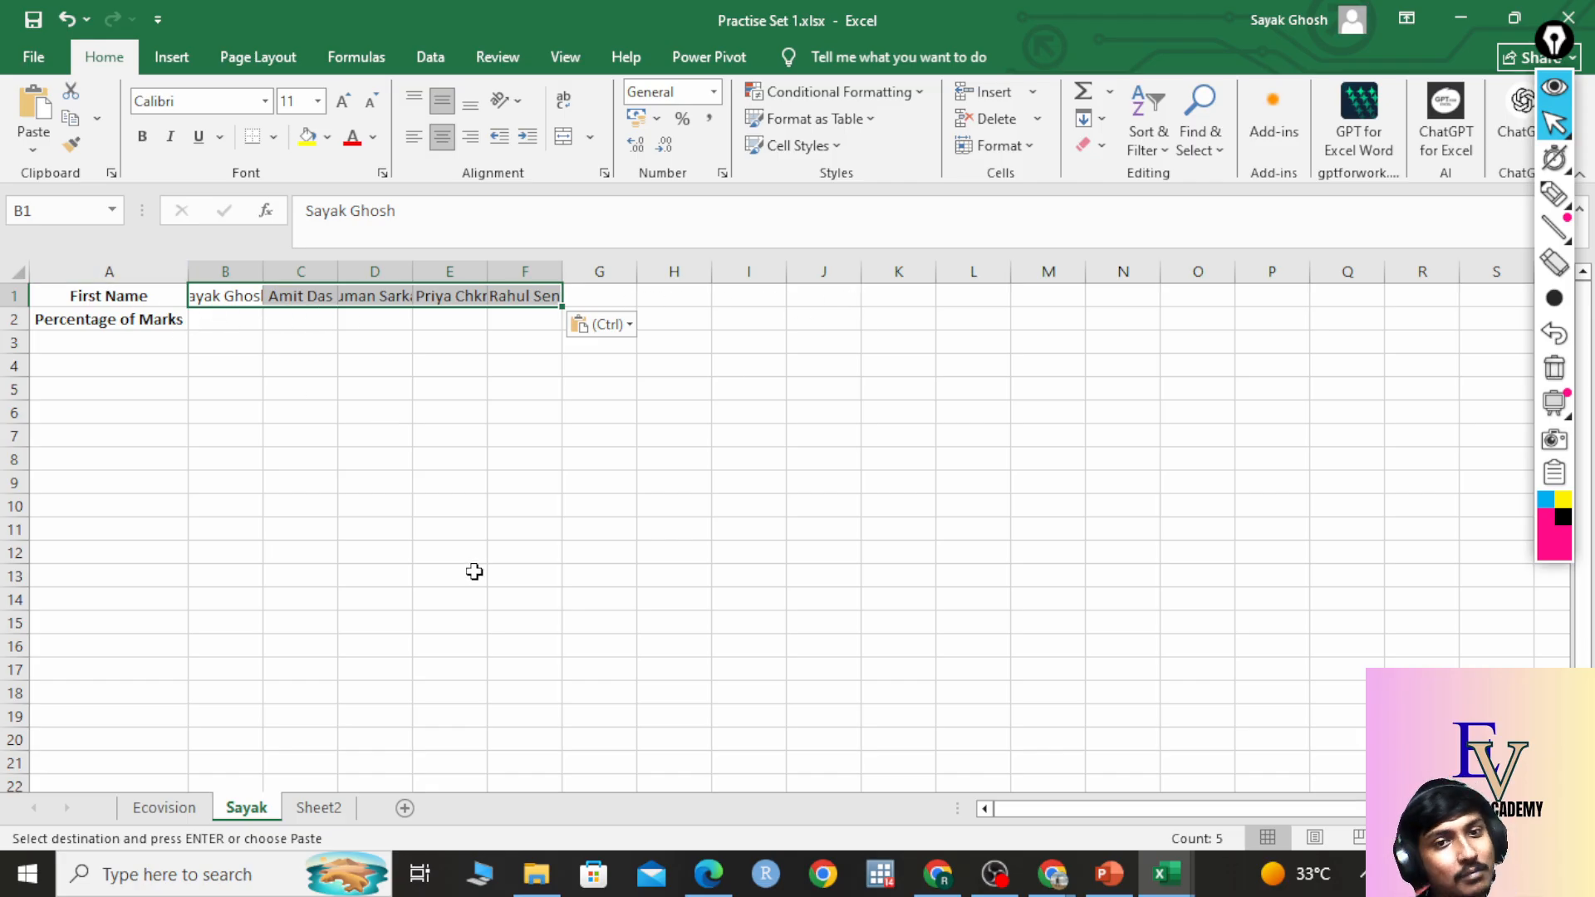
left_click(298, 341)
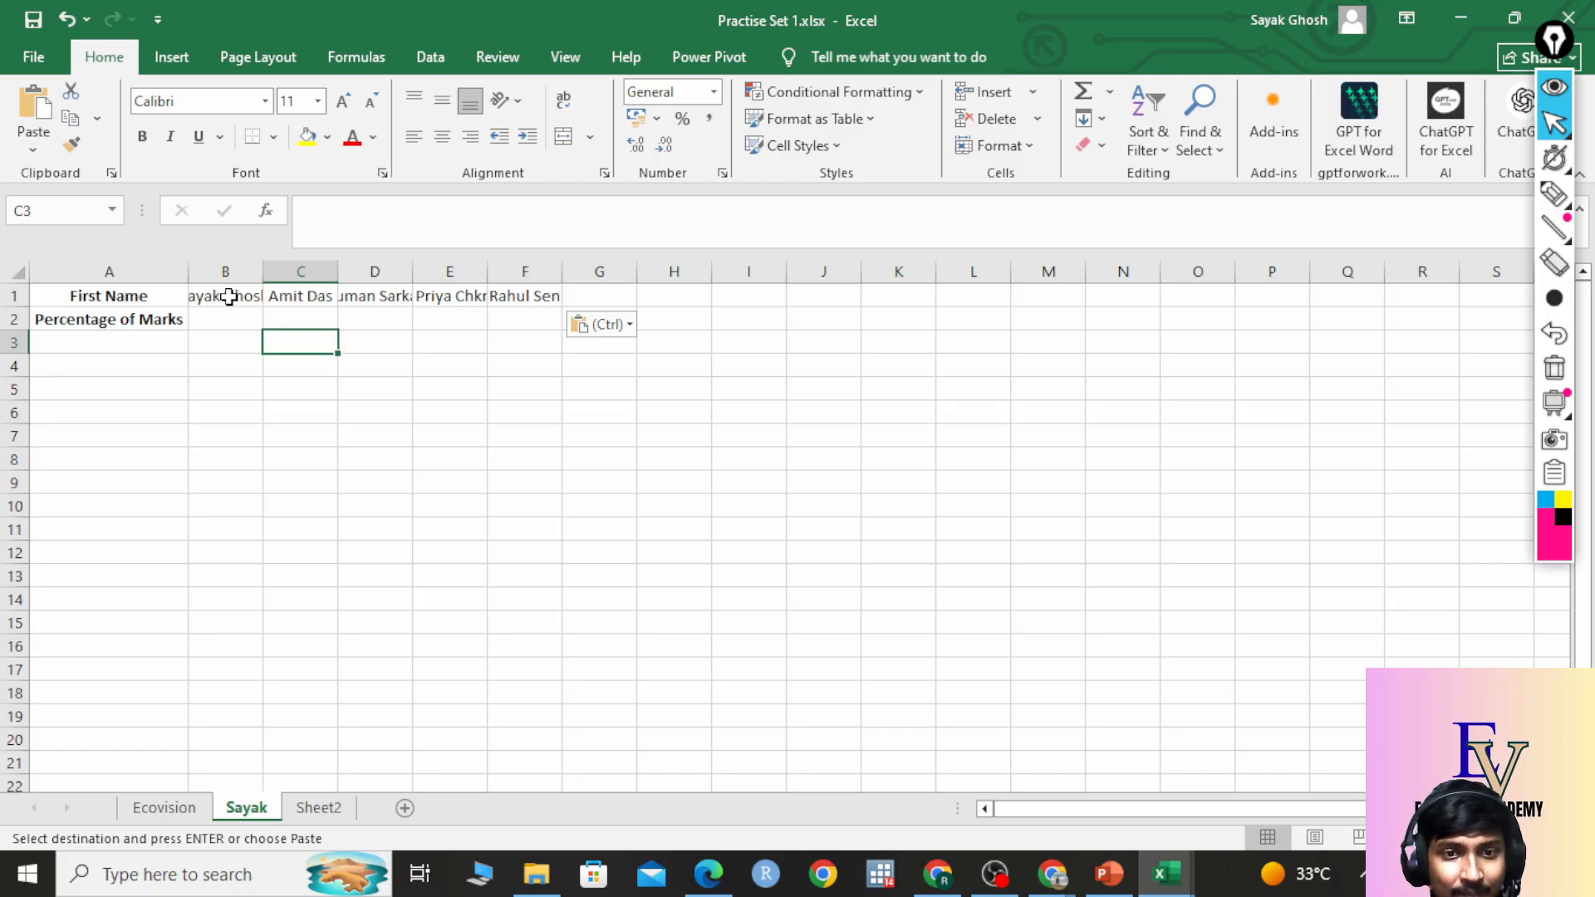
left_click_drag(229, 296, 524, 291)
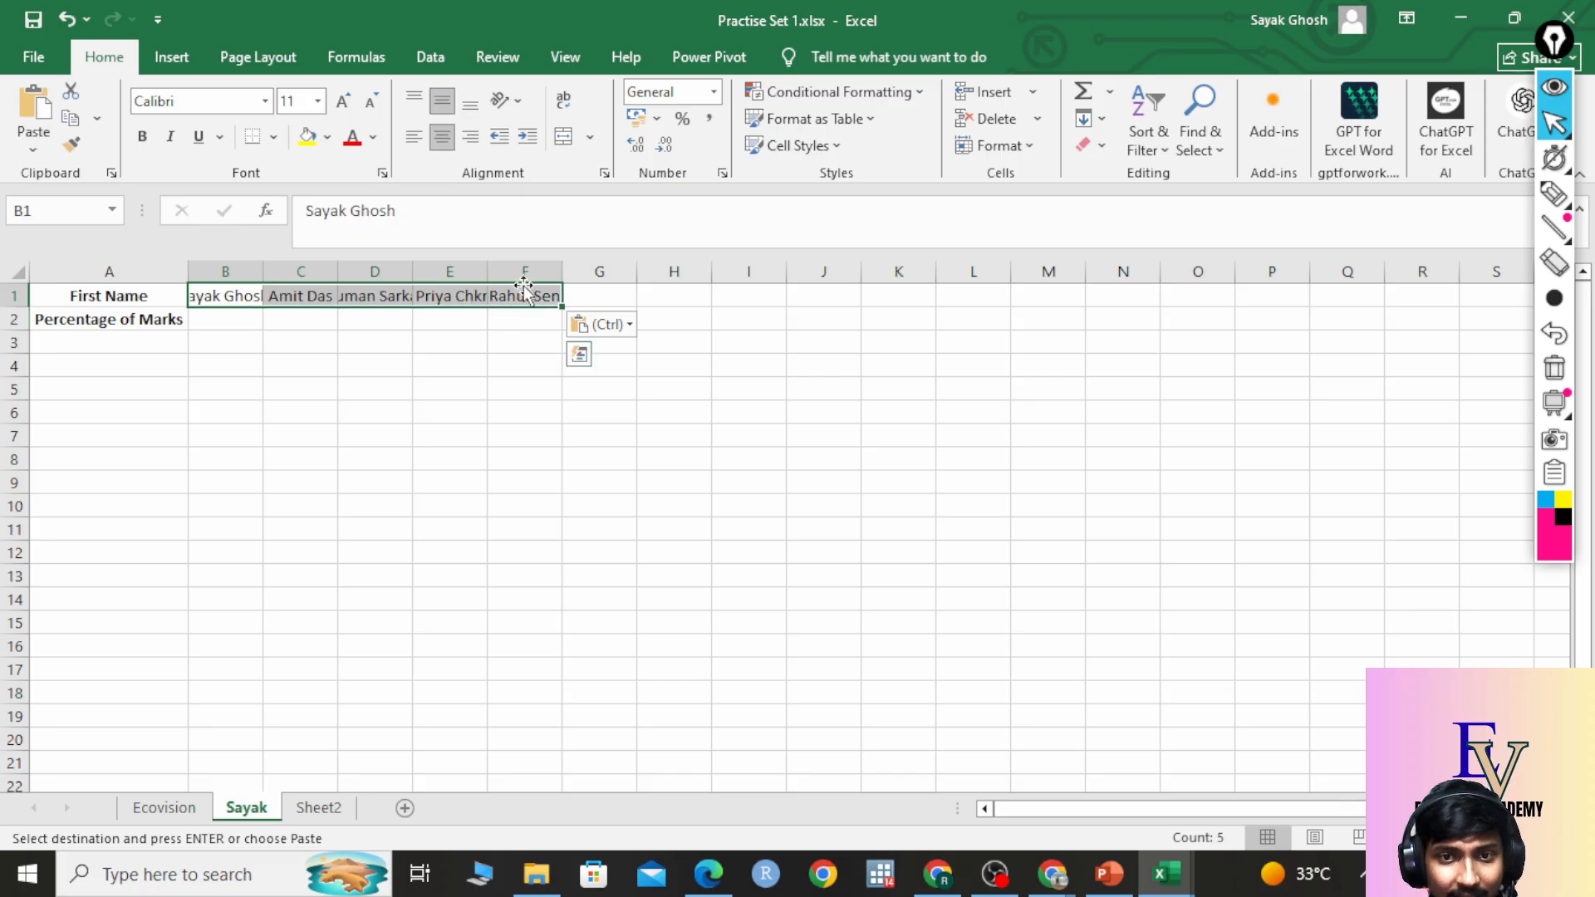
left_click(566, 103)
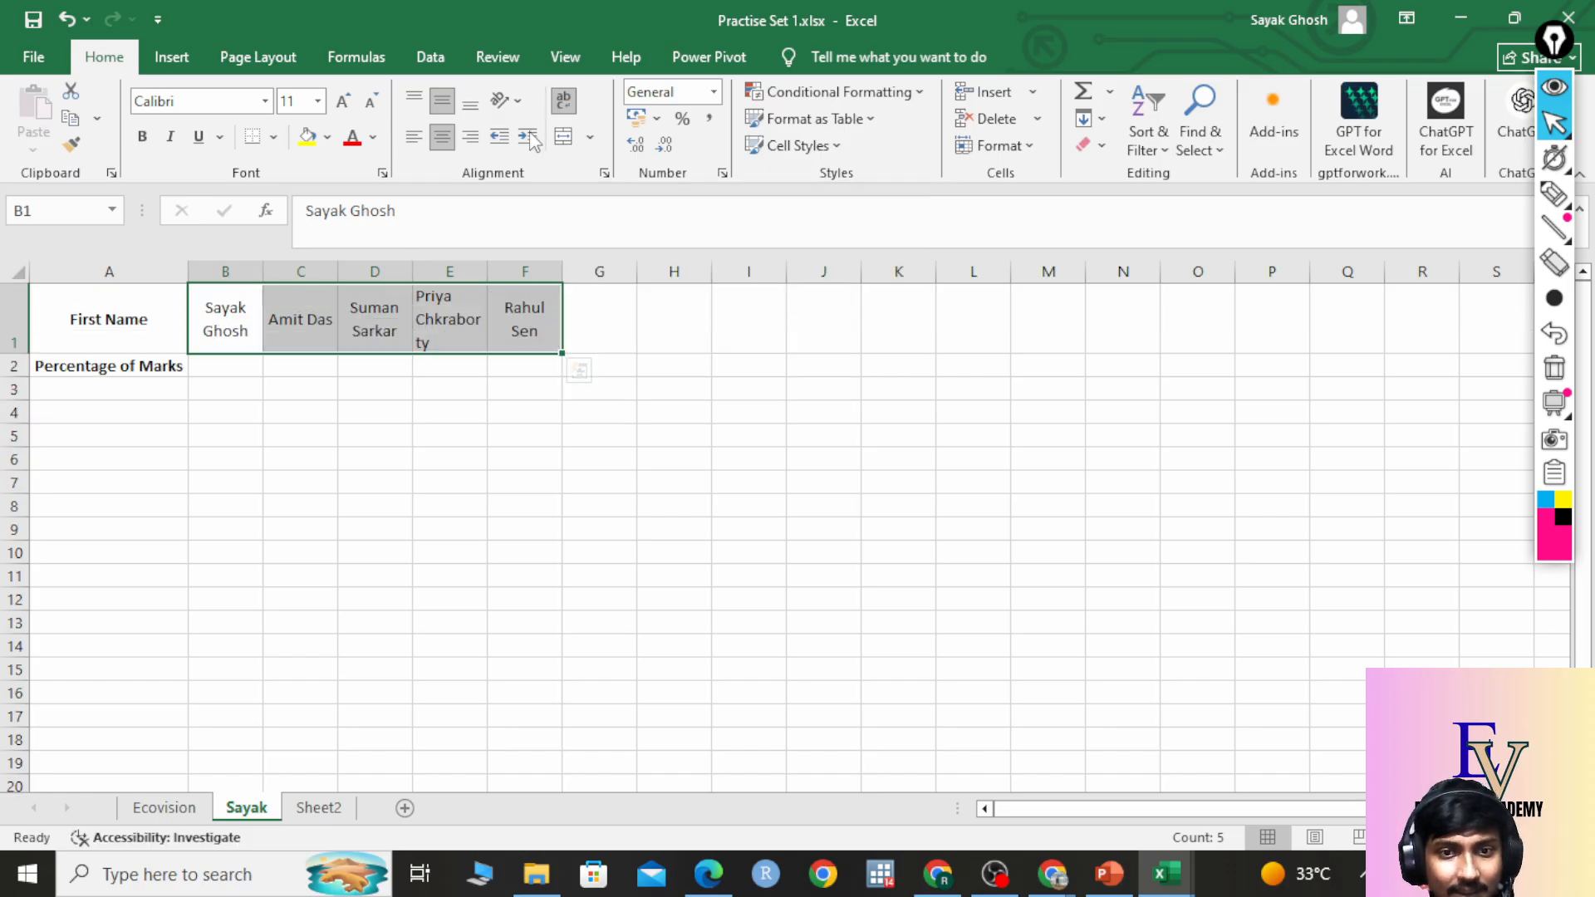
Glance at the Ecovision sheet, then return to the Sayak sheet.
left_click(288, 420)
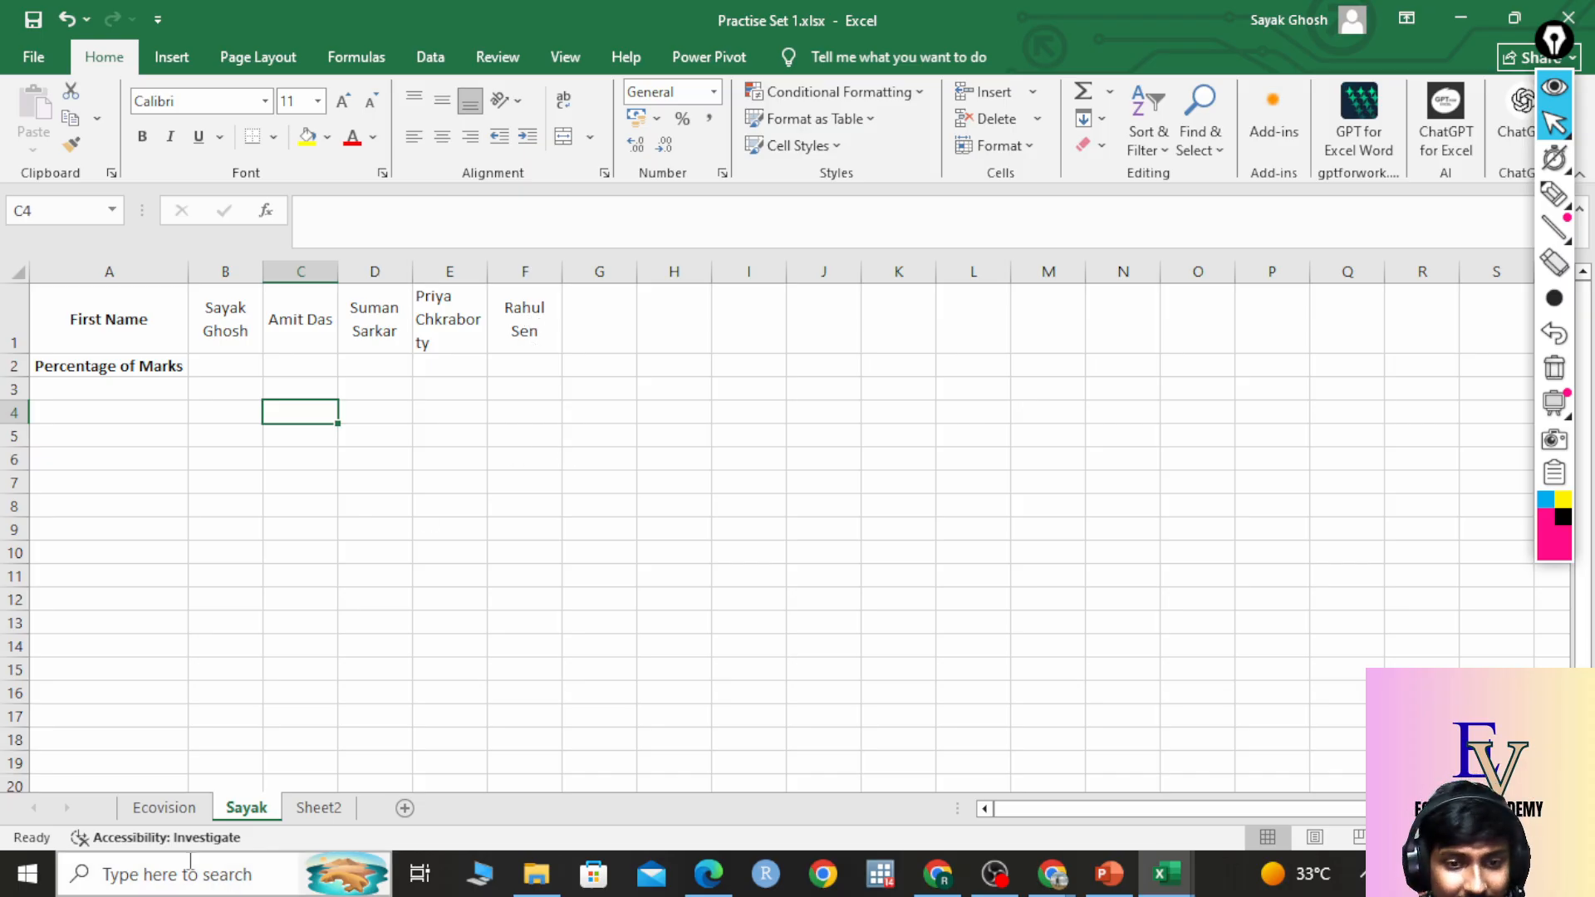
left_click(170, 810)
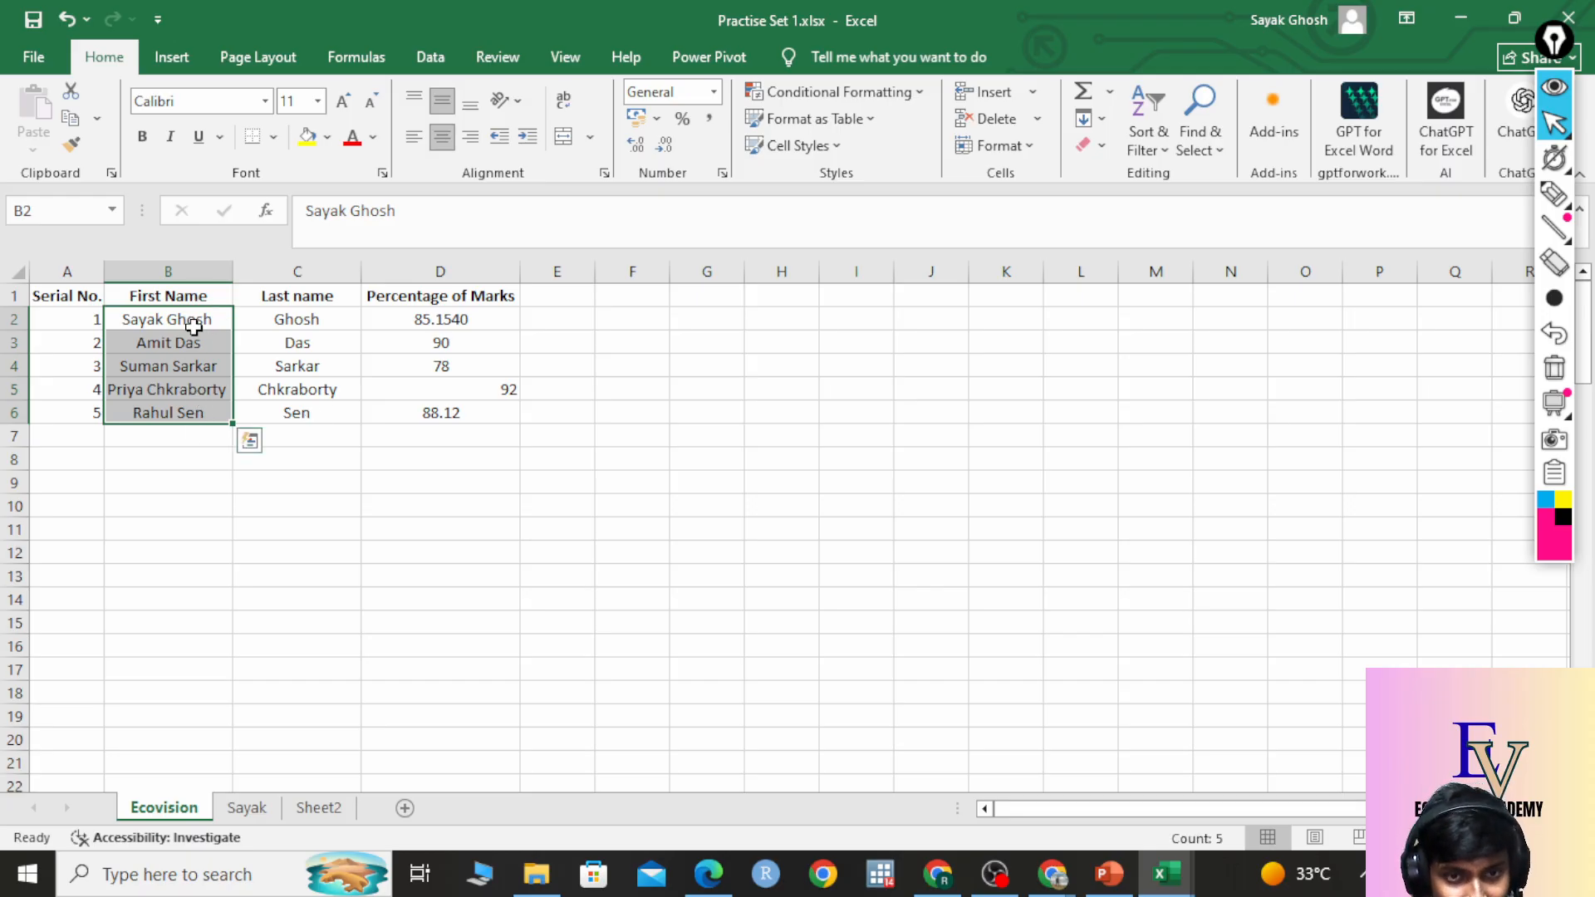
left_click(247, 810)
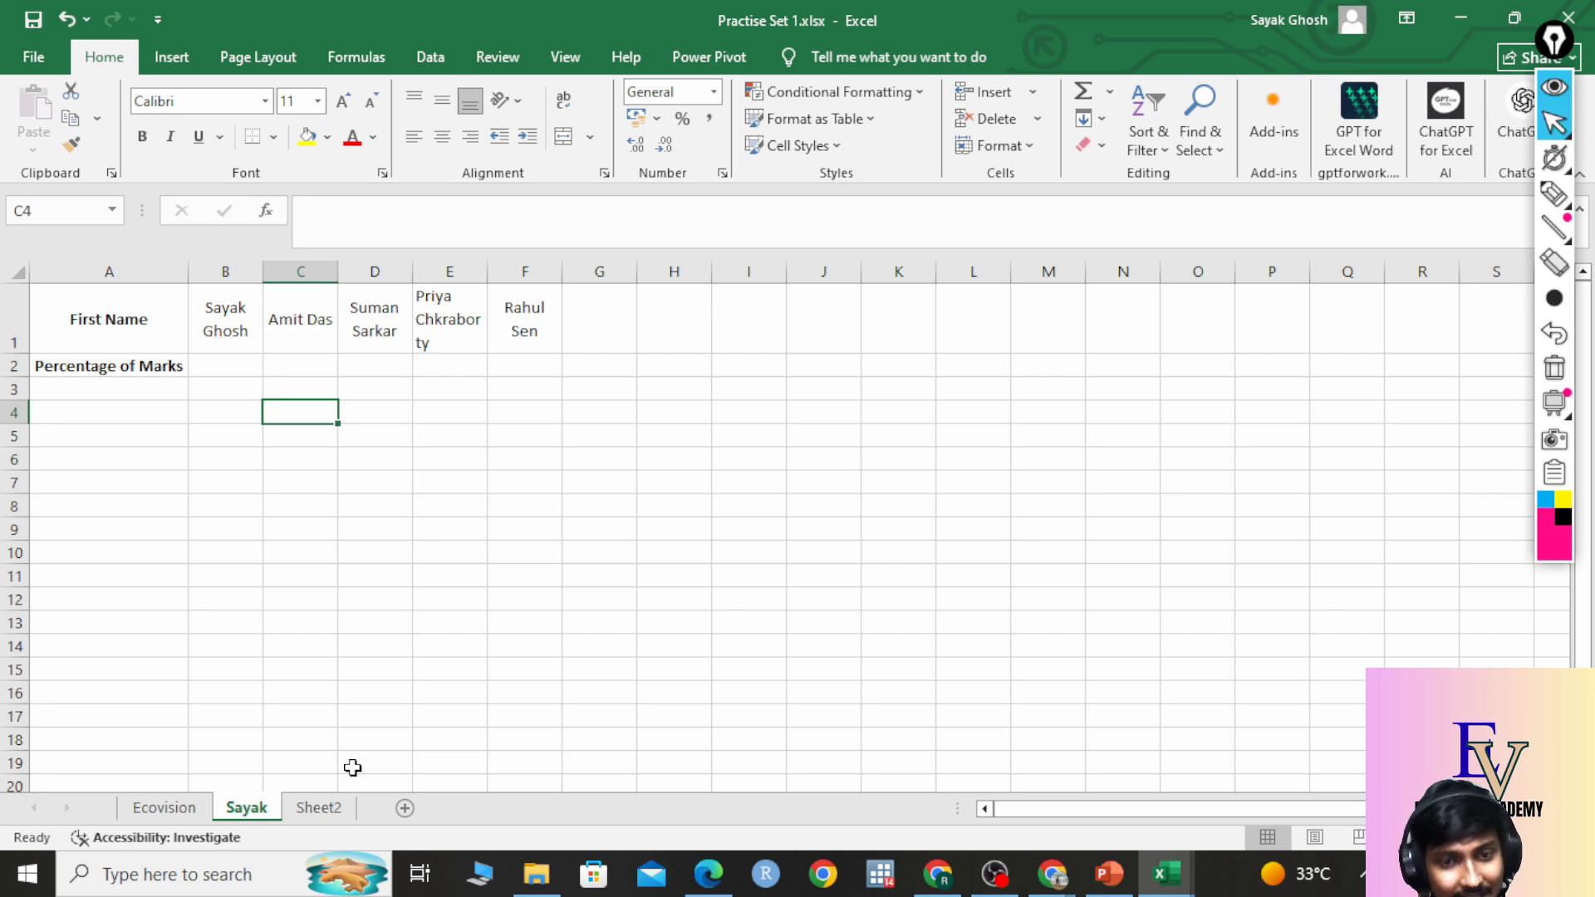
Step through Sayak cells B2 to F2 for the marks, then bring up Ecovision.
left_click(230, 368)
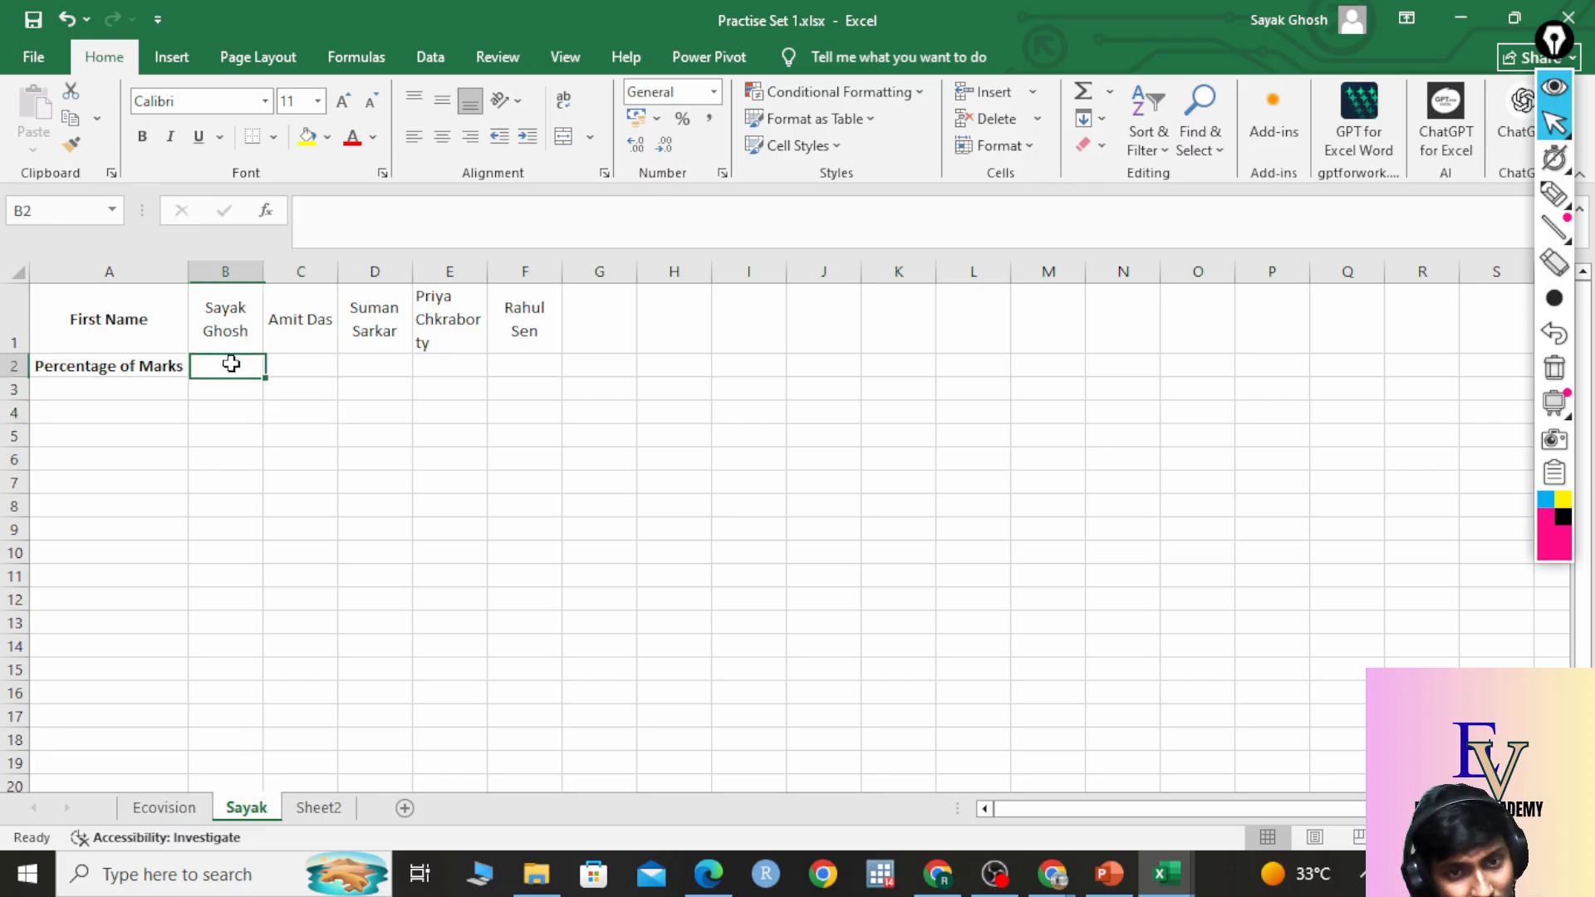
left_click(309, 368)
left_click(349, 366)
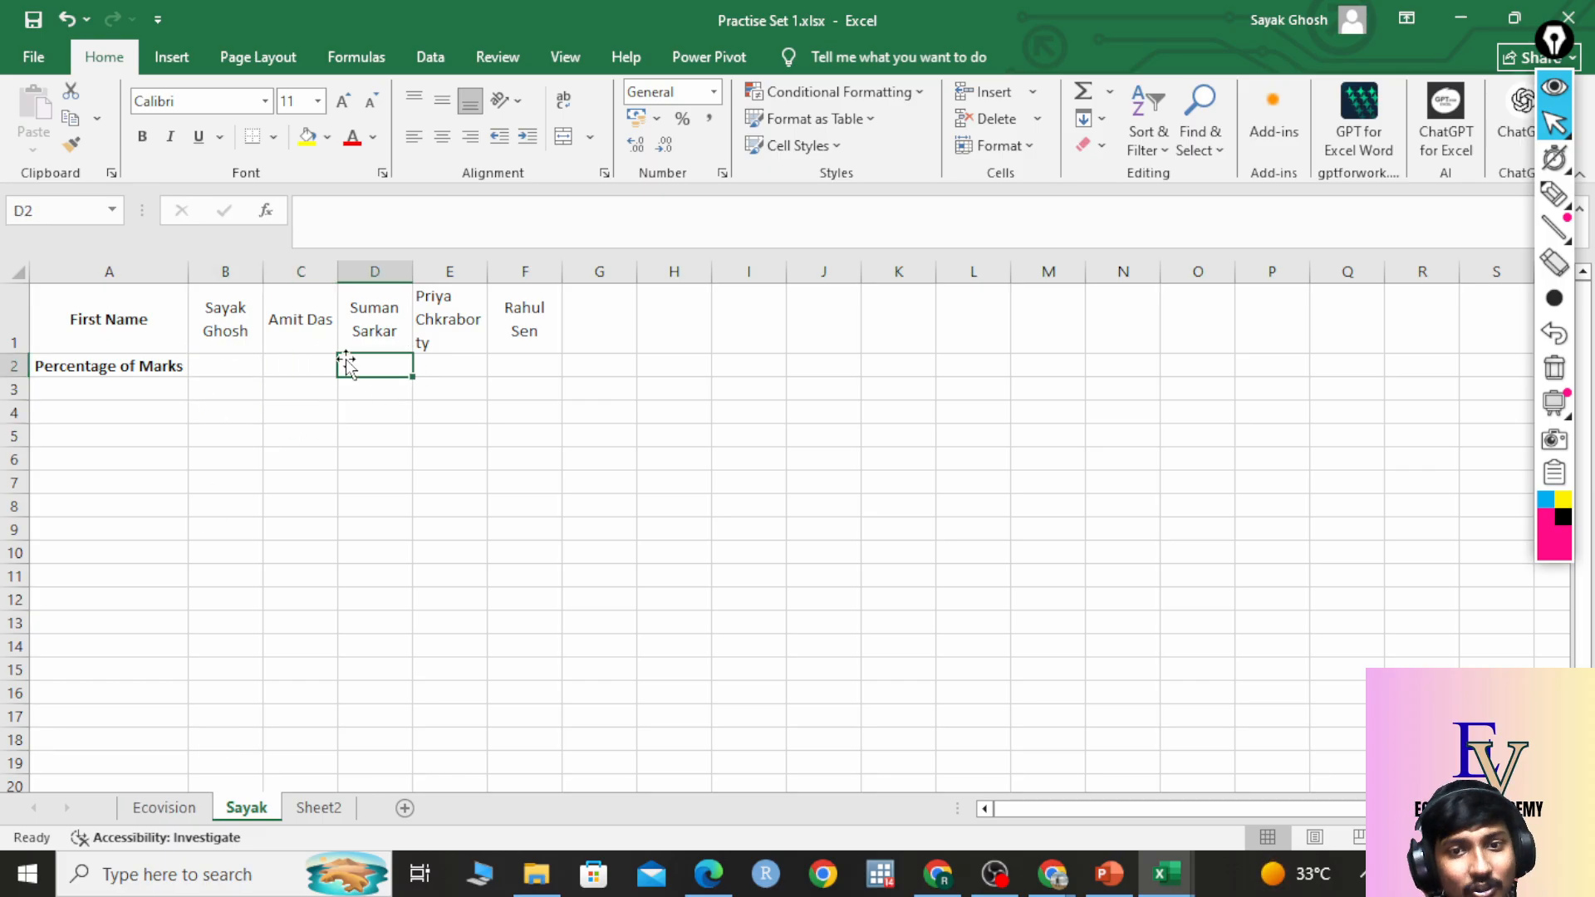
left_click(472, 366)
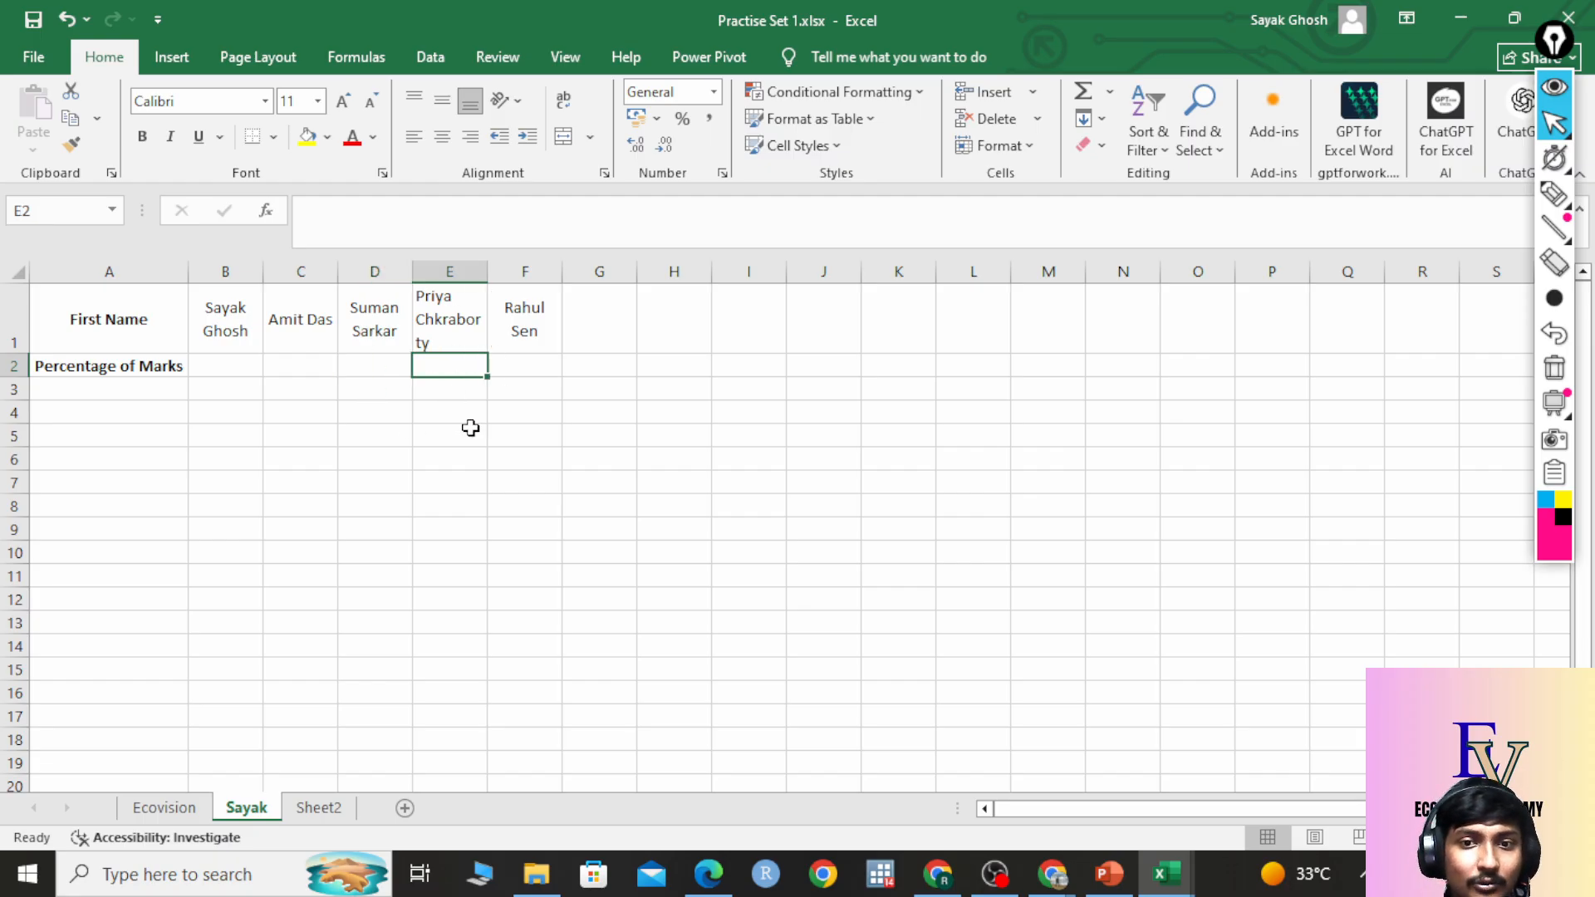
left_click(530, 367)
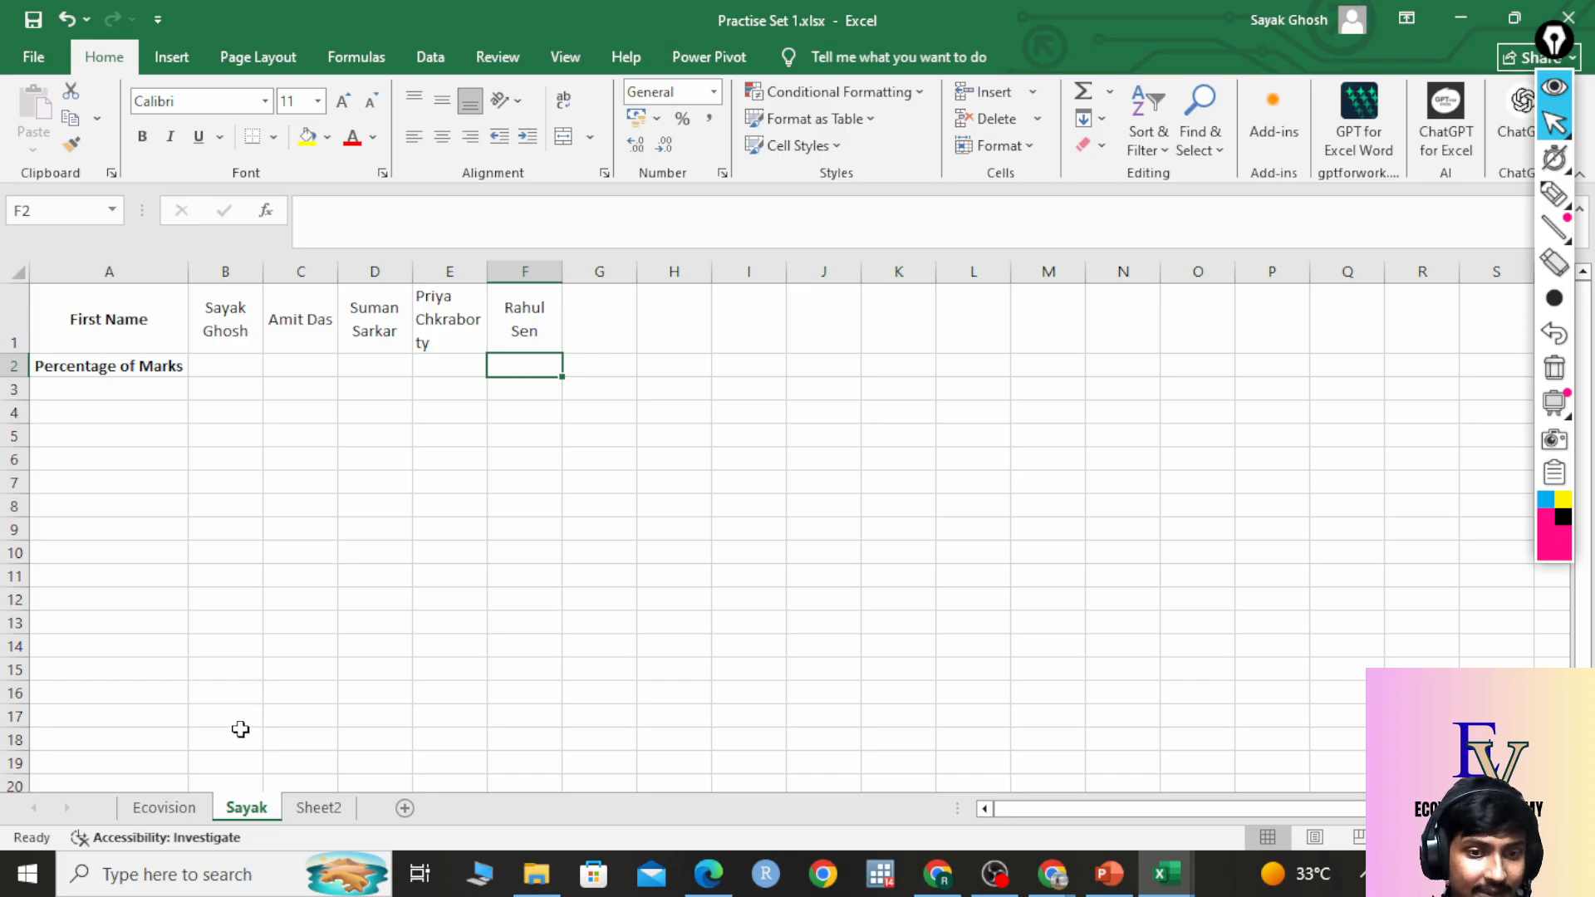
left_click(152, 811)
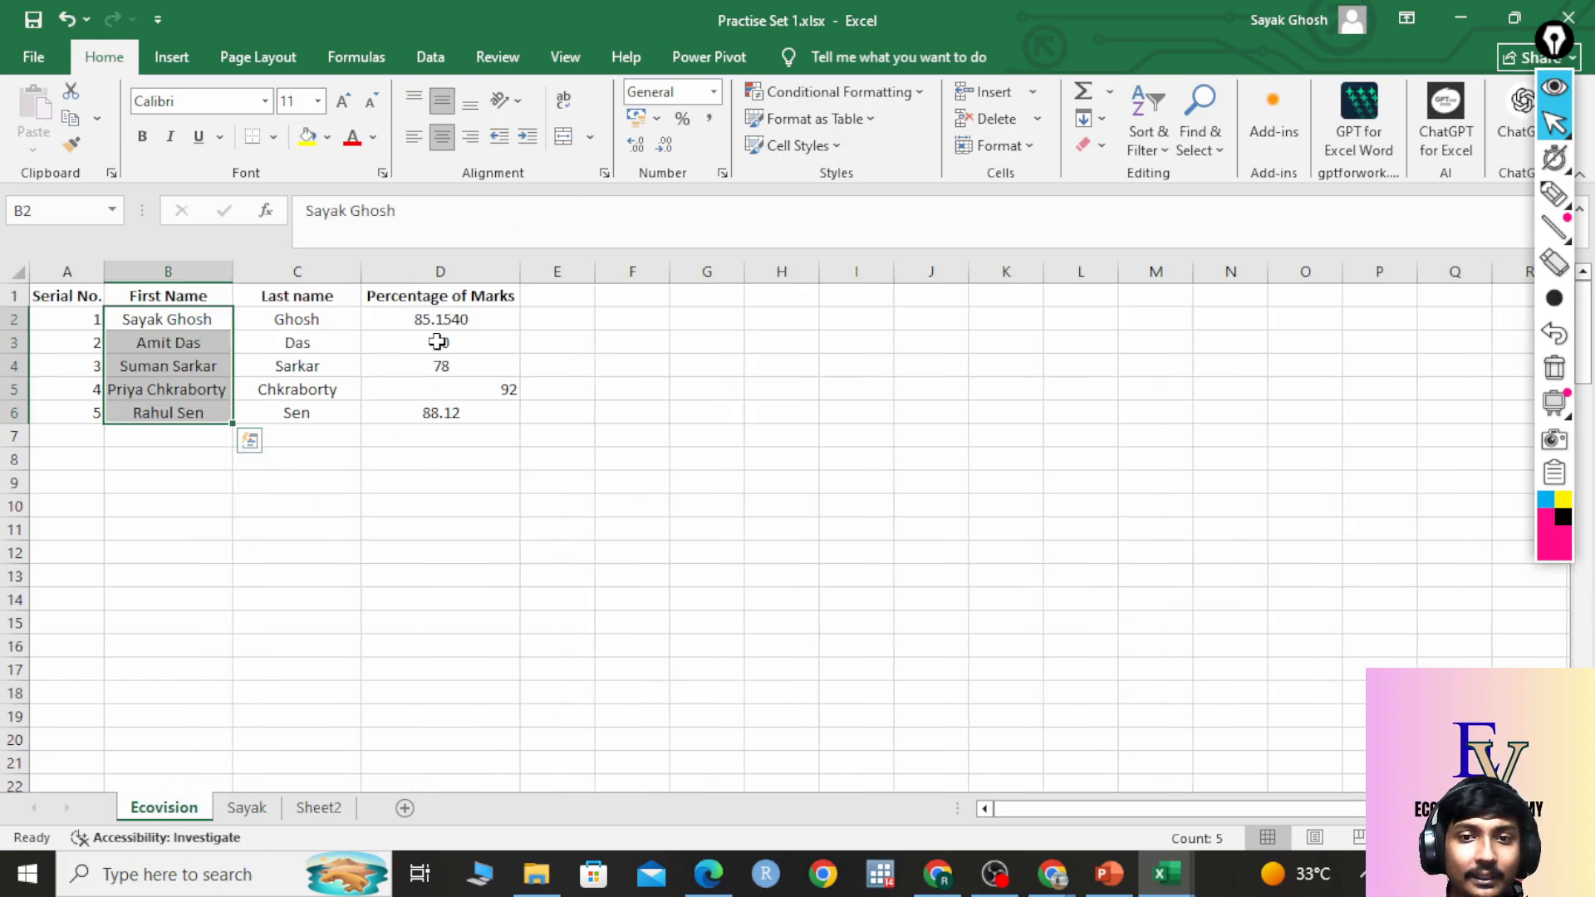
Copy Ecovision's D2:D6 marks and paste them transposed into Sayak's B2:F2.
left_click_drag(443, 320, 430, 416)
key("ctrl+c")
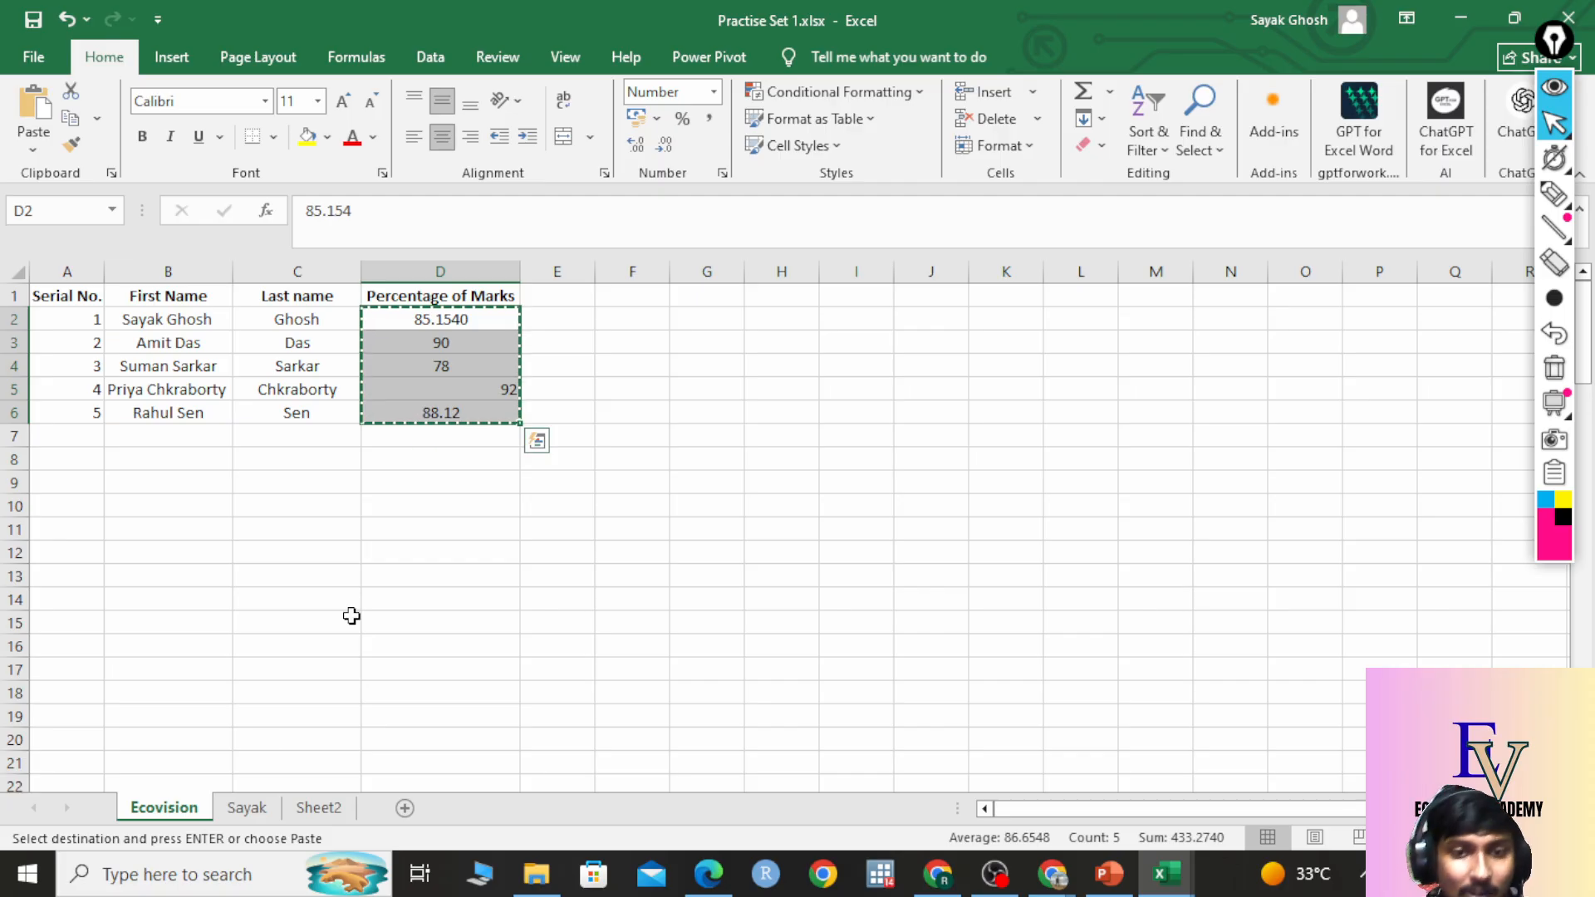
left_click(249, 816)
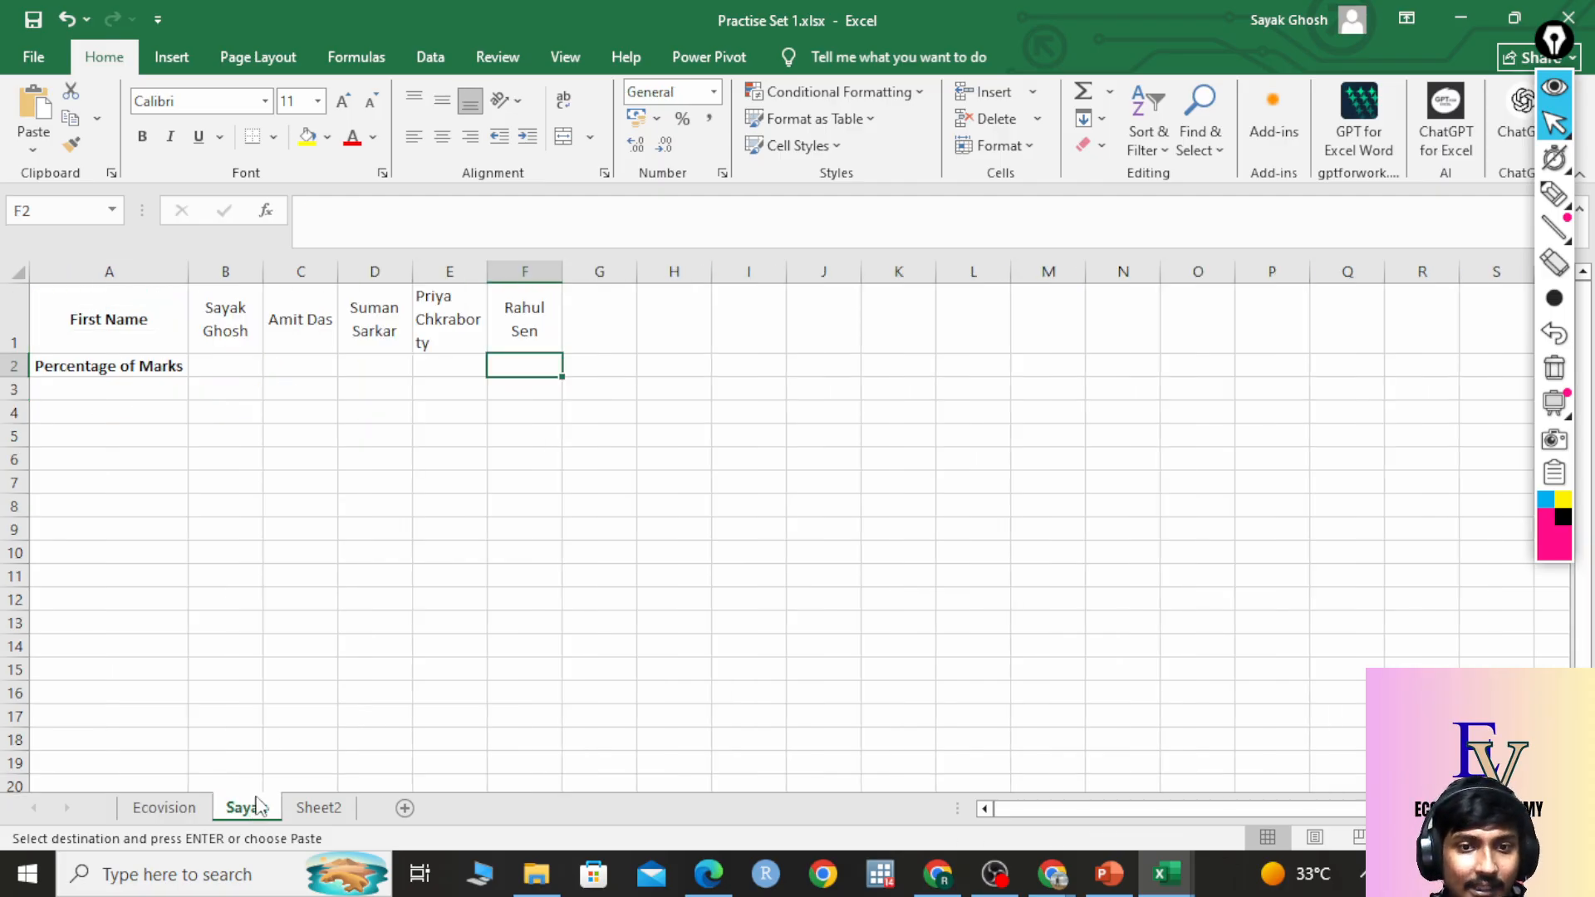
right_click(226, 366)
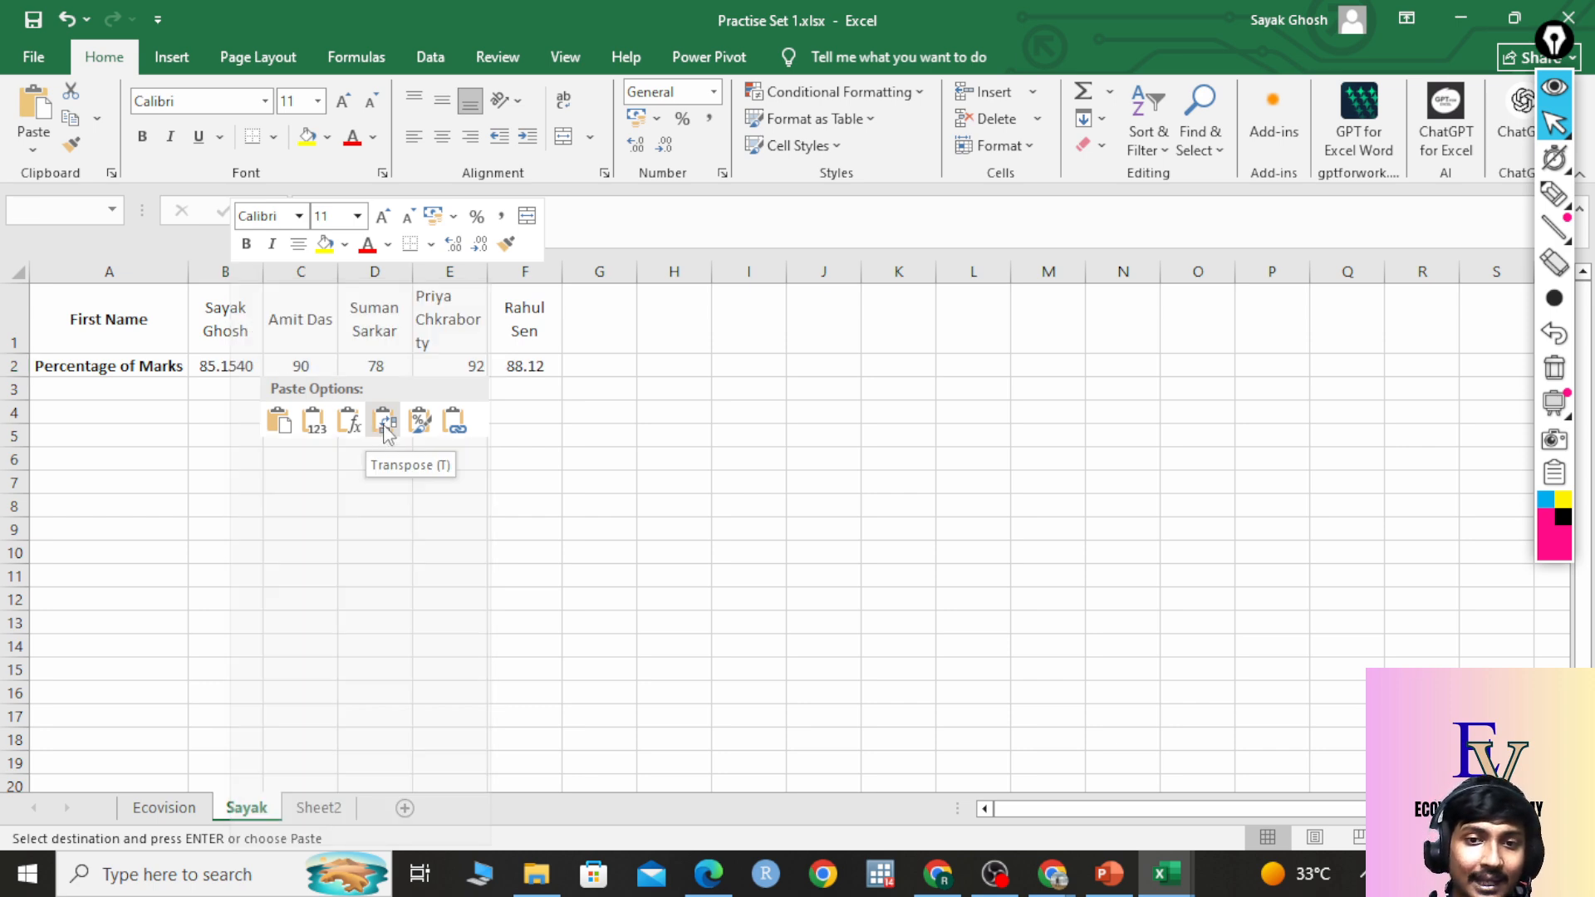
left_click(386, 424)
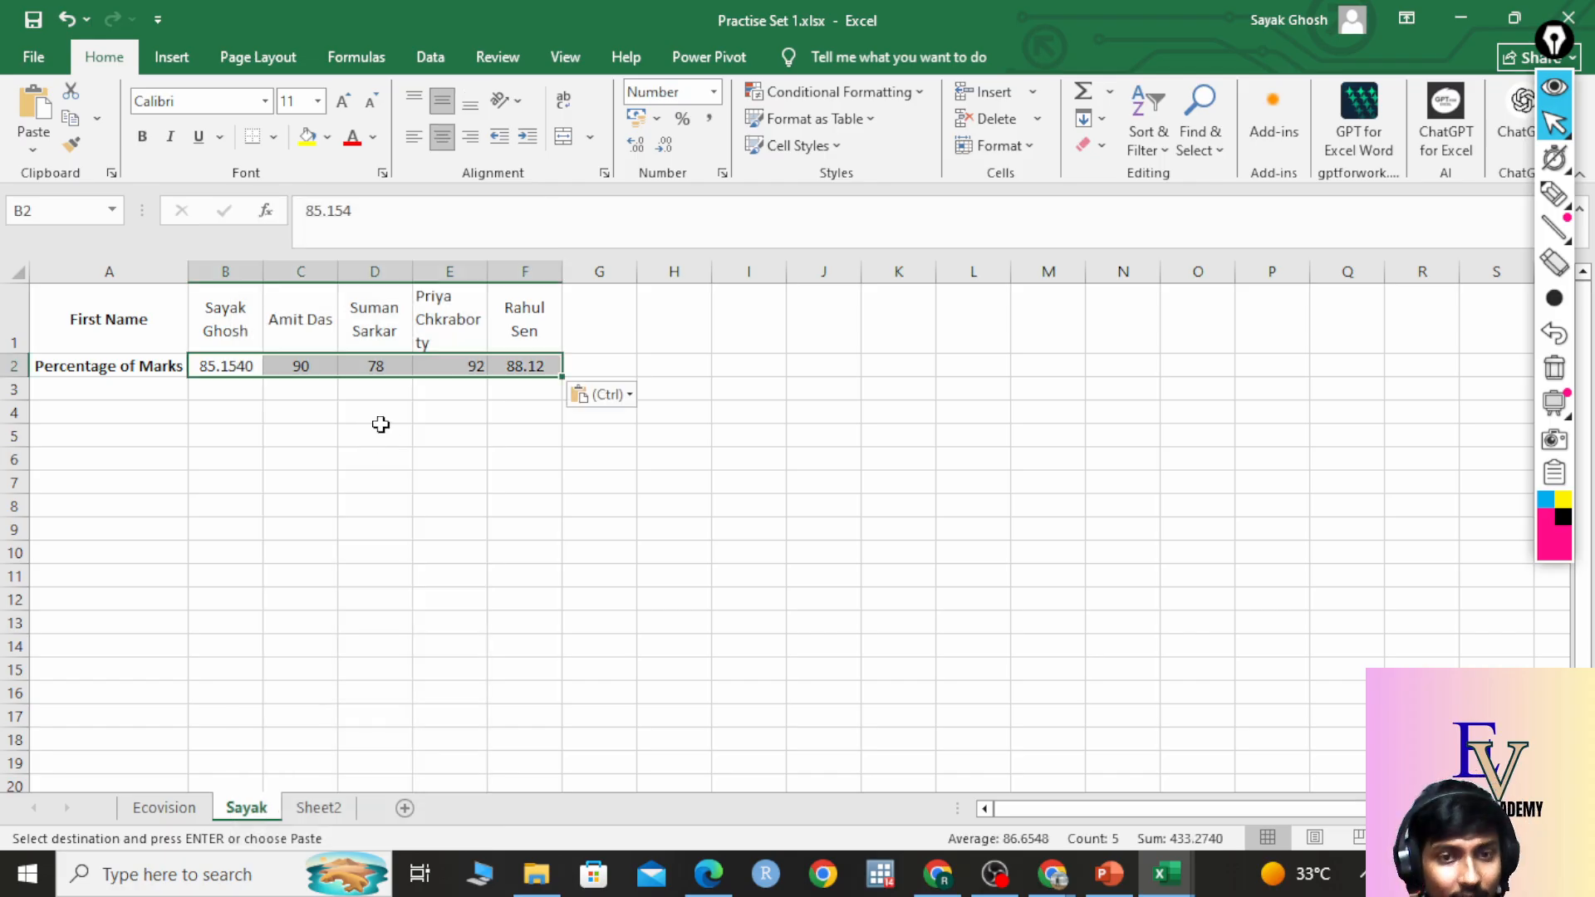
left_click(381, 426)
left_click_drag(135, 332, 552, 370)
left_click(375, 505)
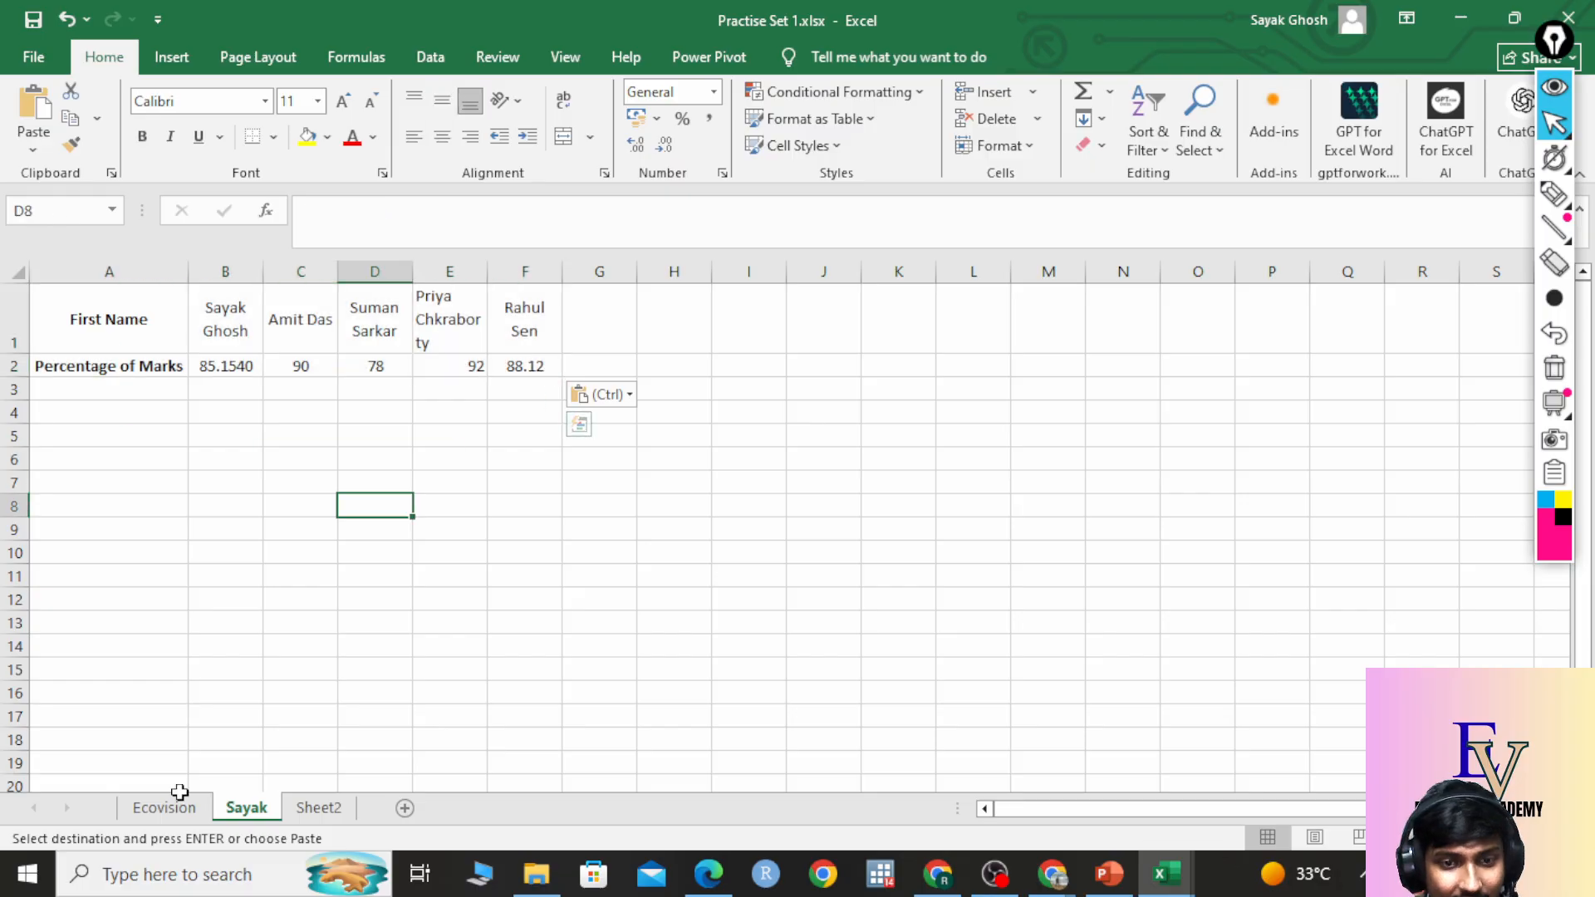
left_click(171, 807)
left_click(192, 298)
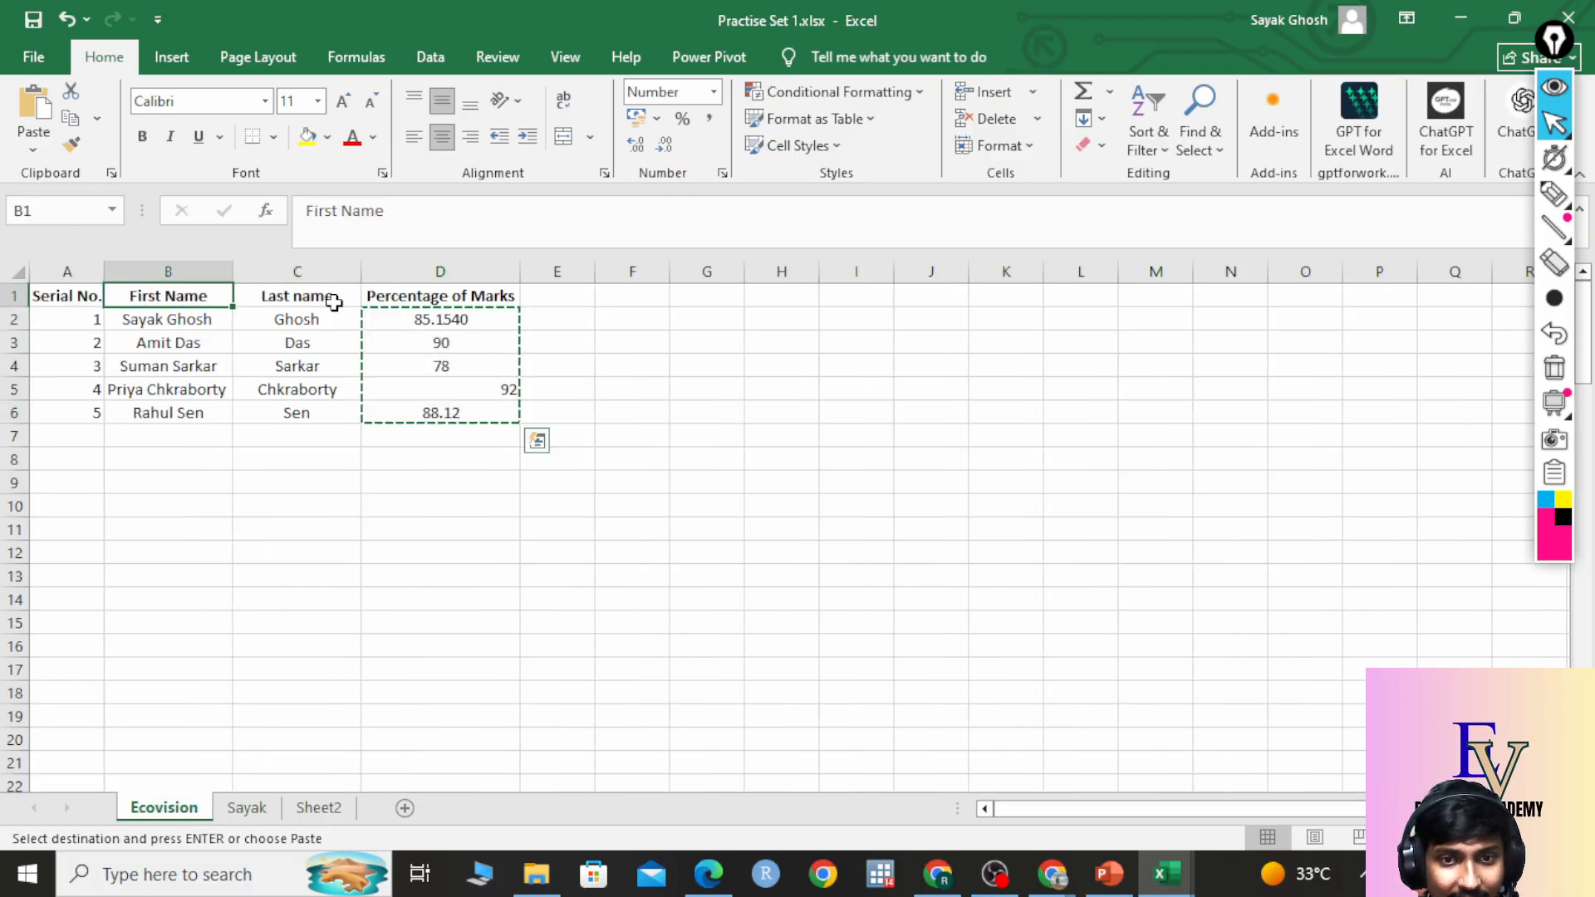
left_click_drag(334, 302, 341, 368)
left_click(181, 297)
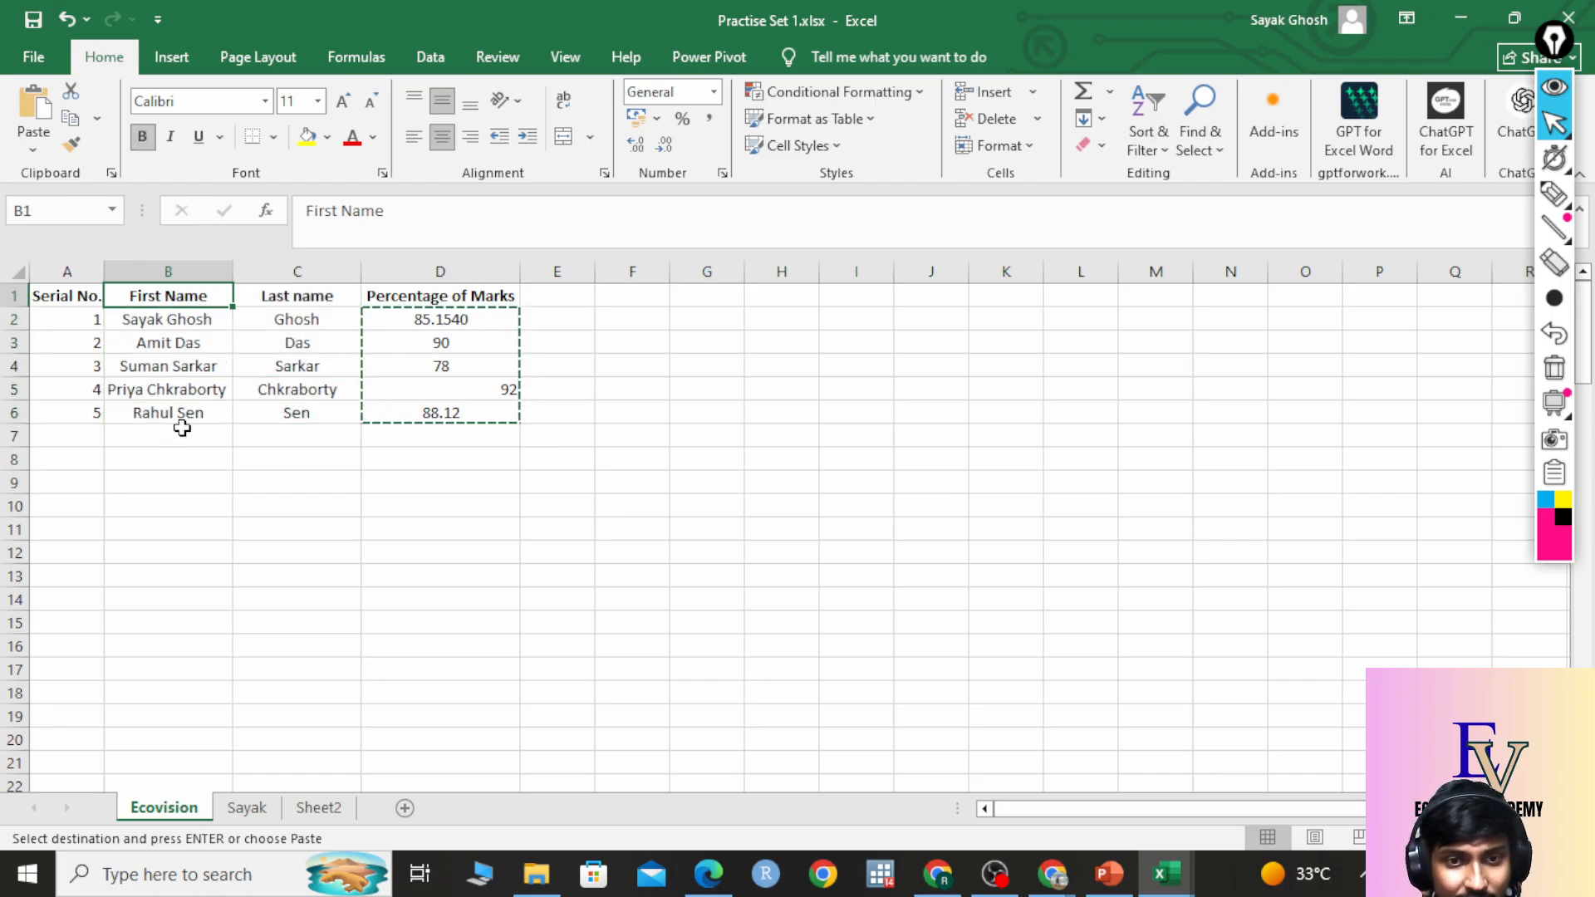
left_click(253, 808)
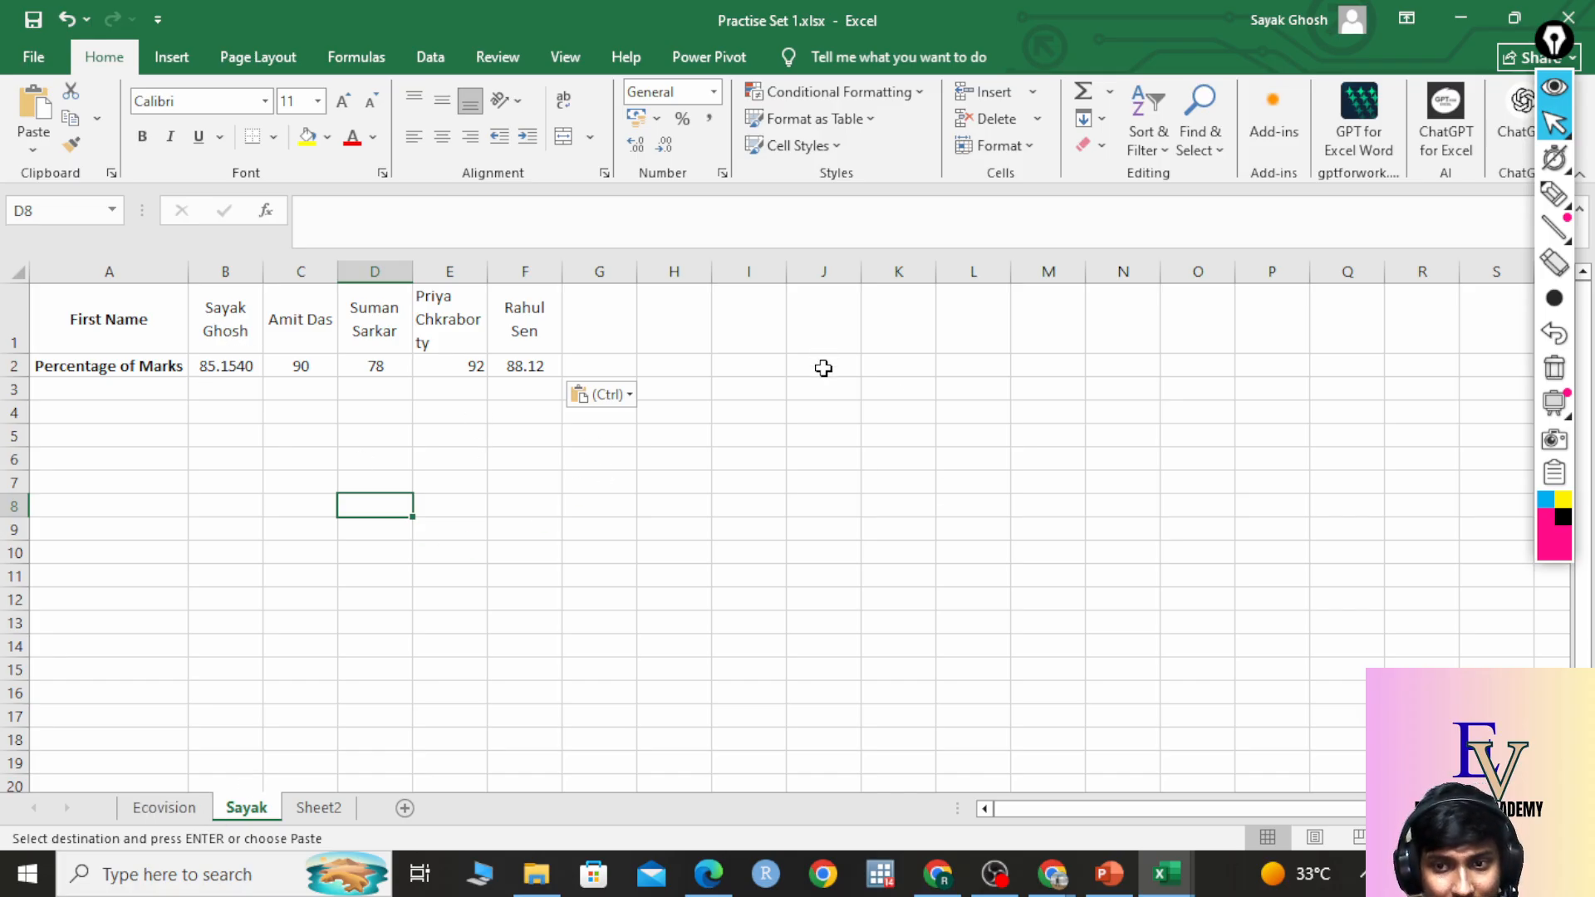
left_click_drag(231, 364, 542, 366)
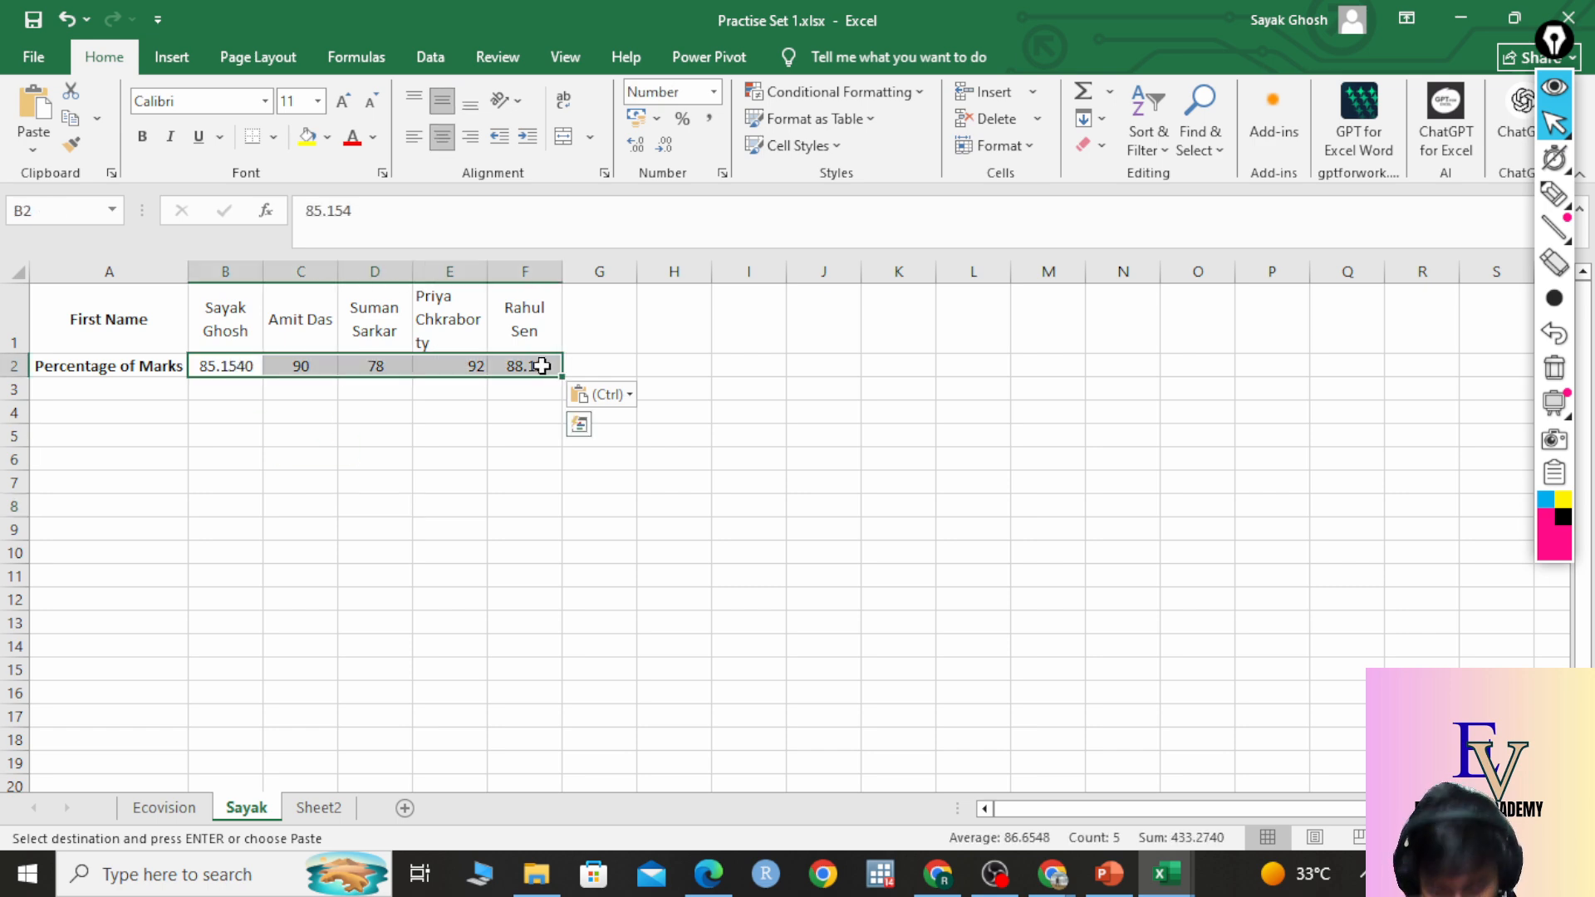
key("Delete")
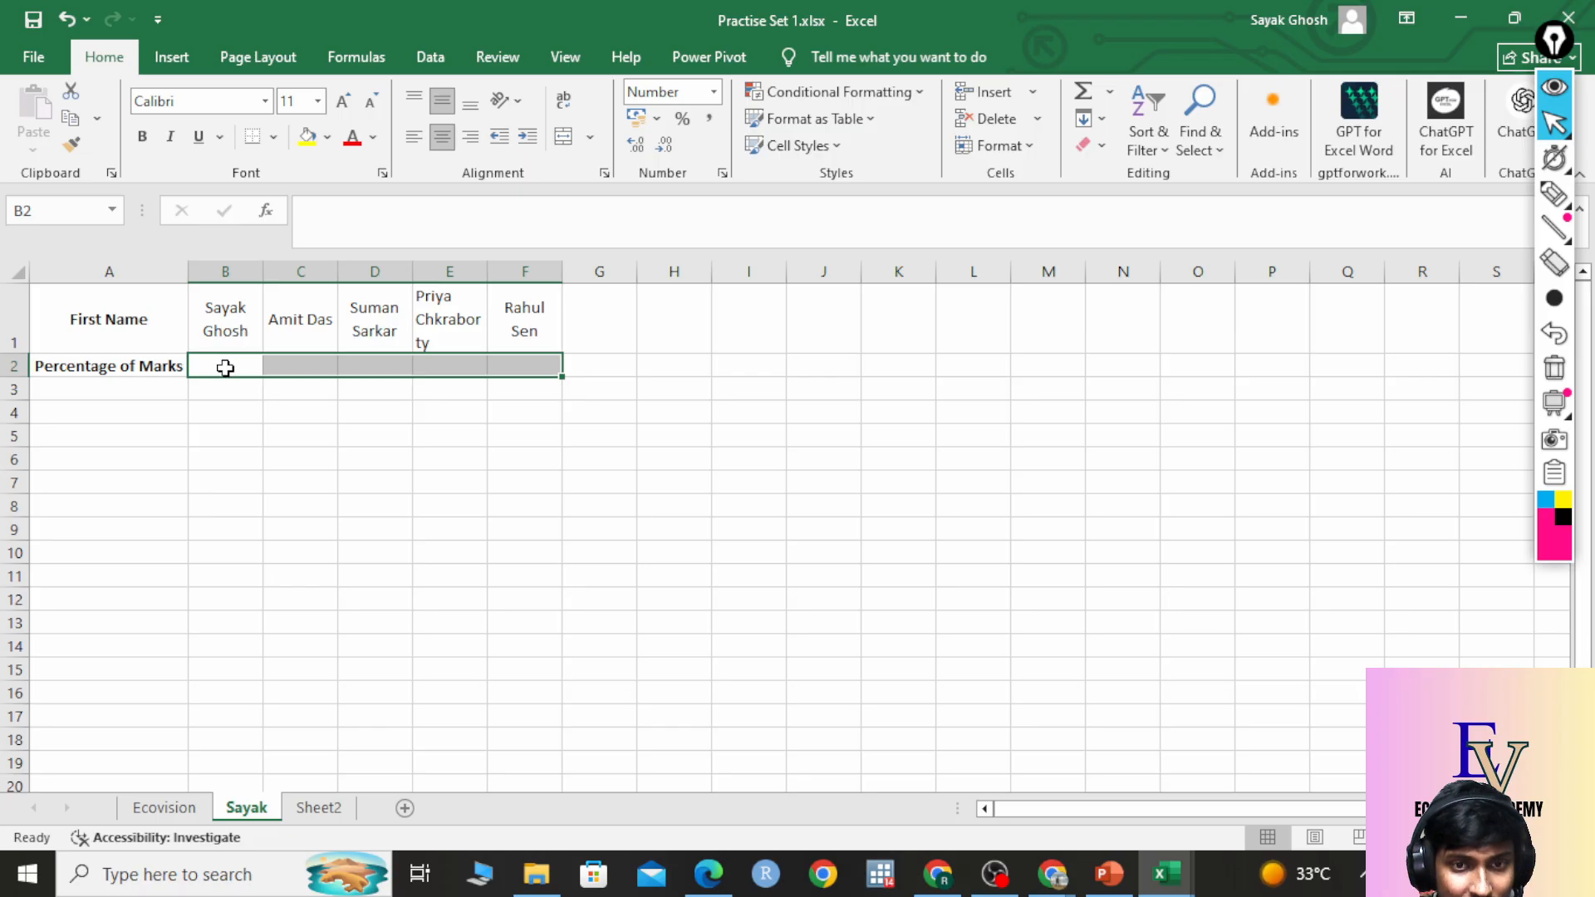
left_click(225, 367)
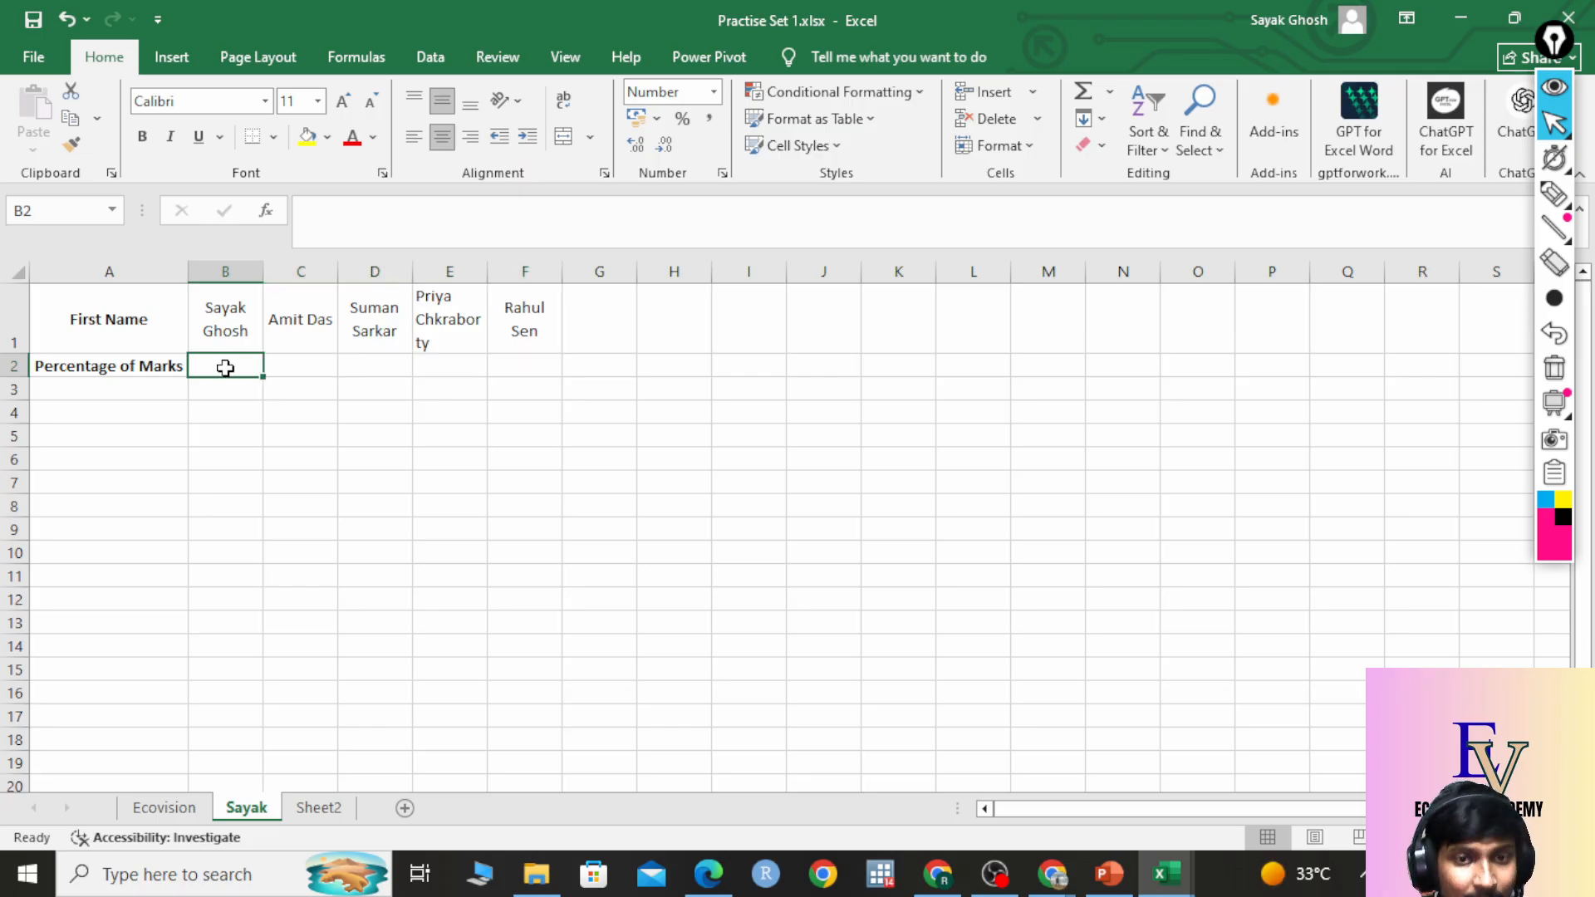
right_click(225, 368)
key("Escape")
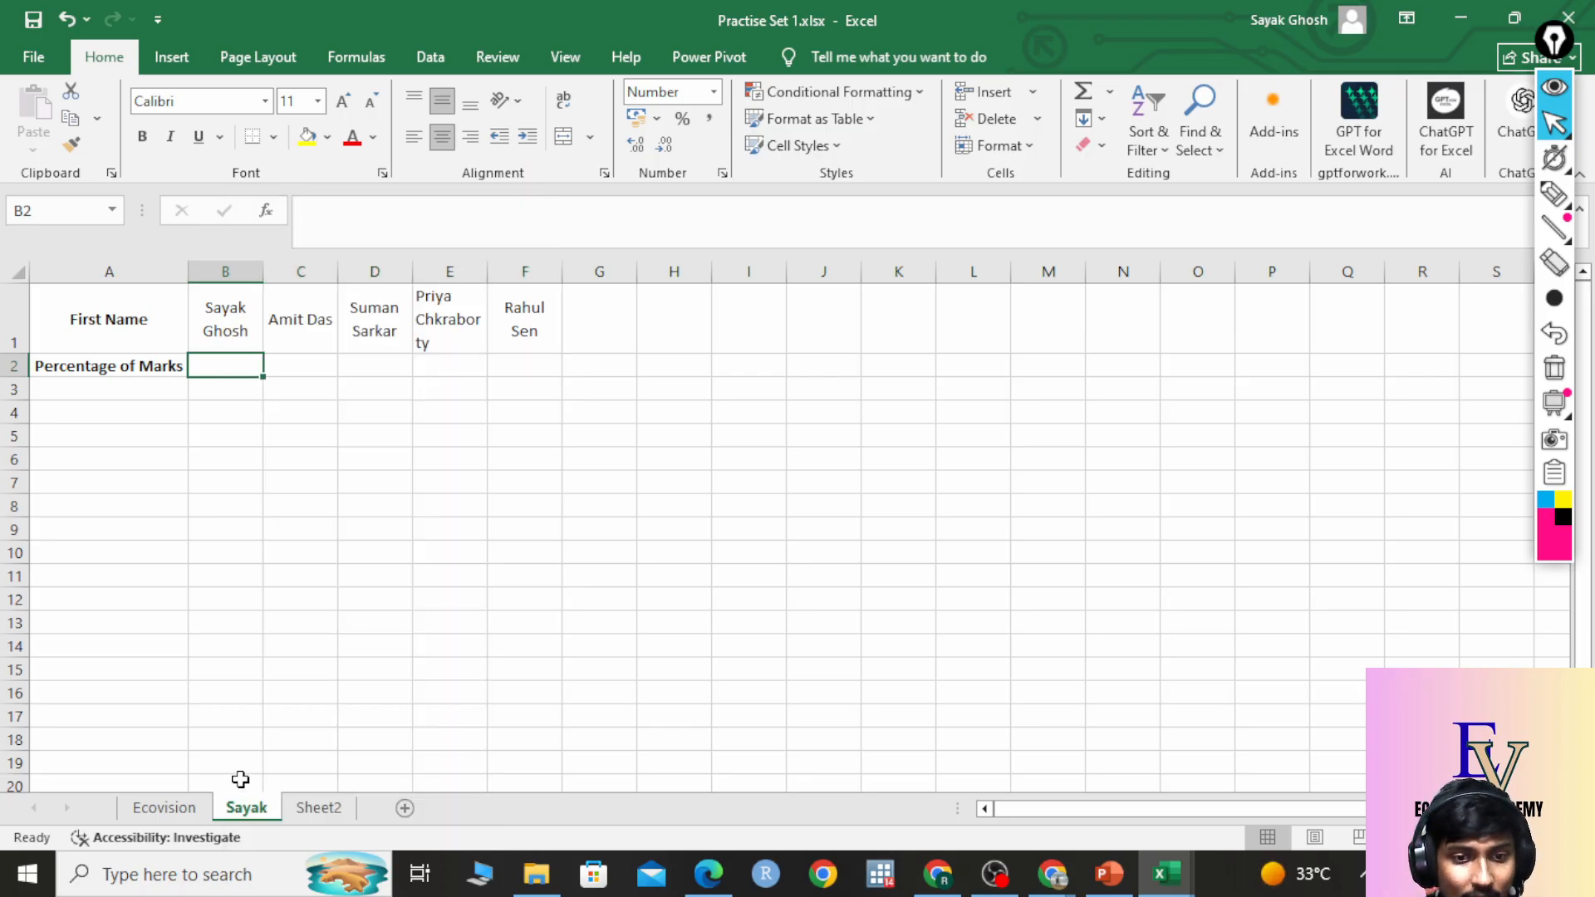
key("ctrl+Page_Up")
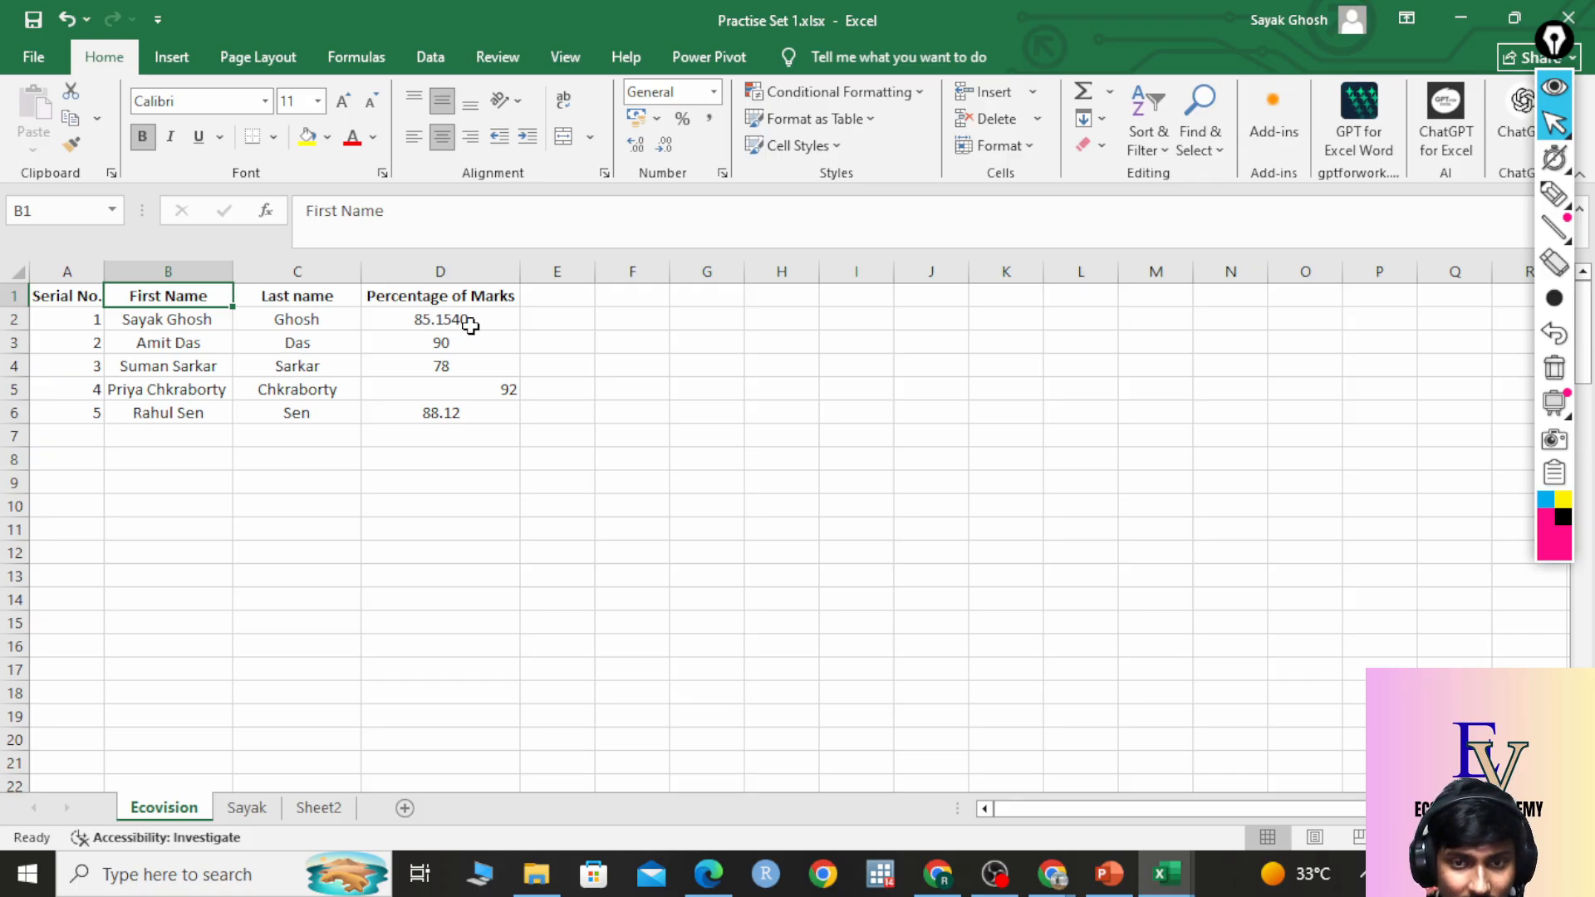
left_click(497, 317)
left_click_drag(498, 317, 501, 409)
key("ctrl+c")
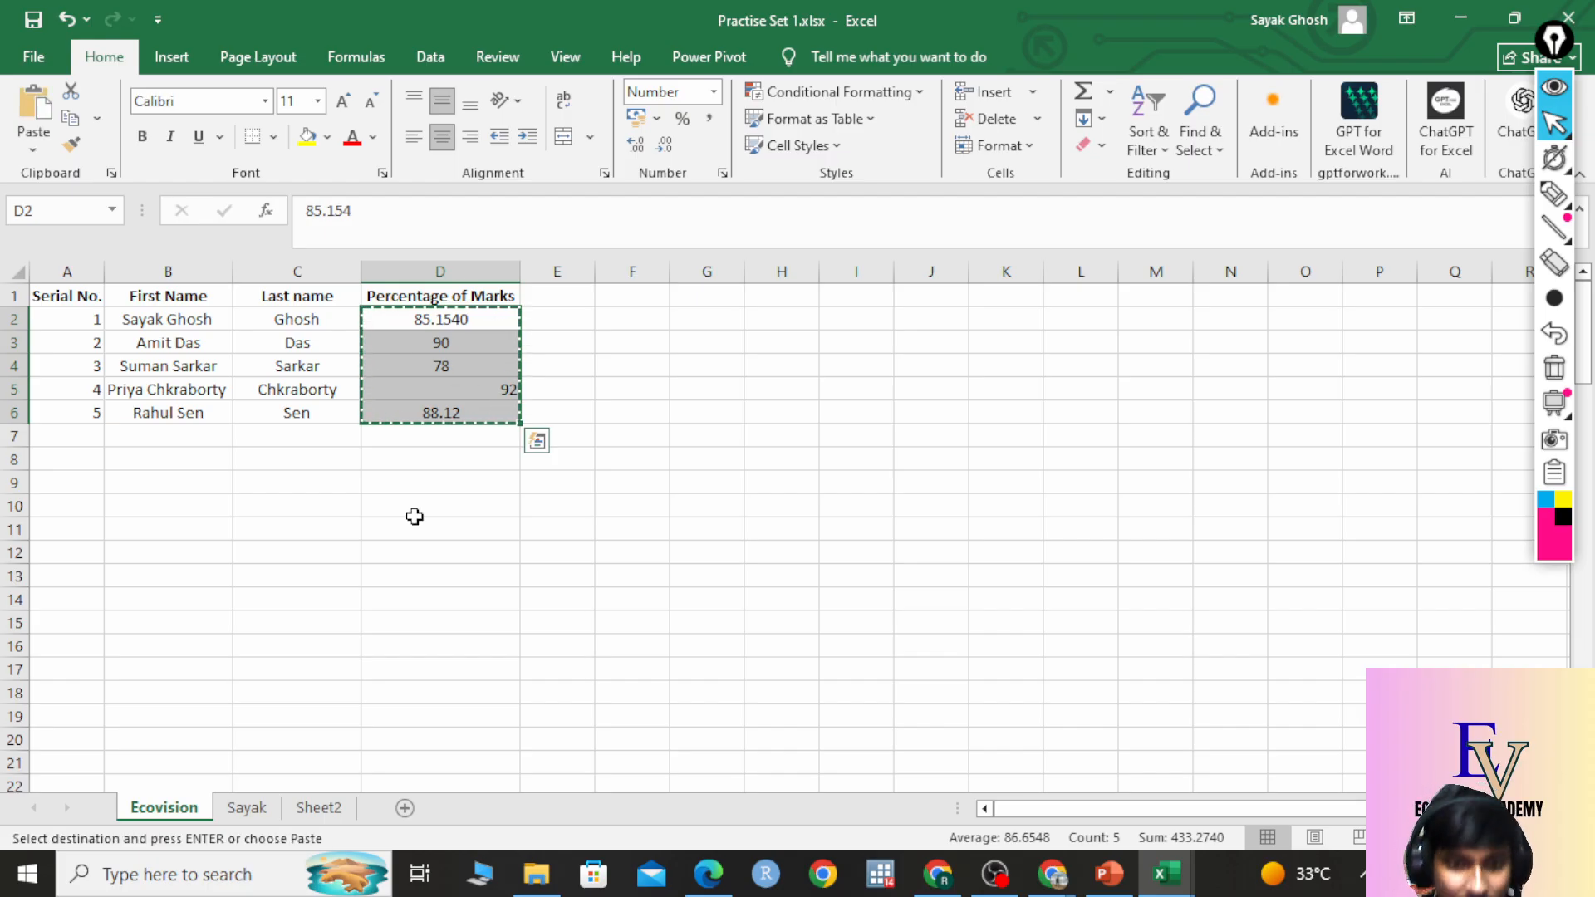
left_click(245, 808)
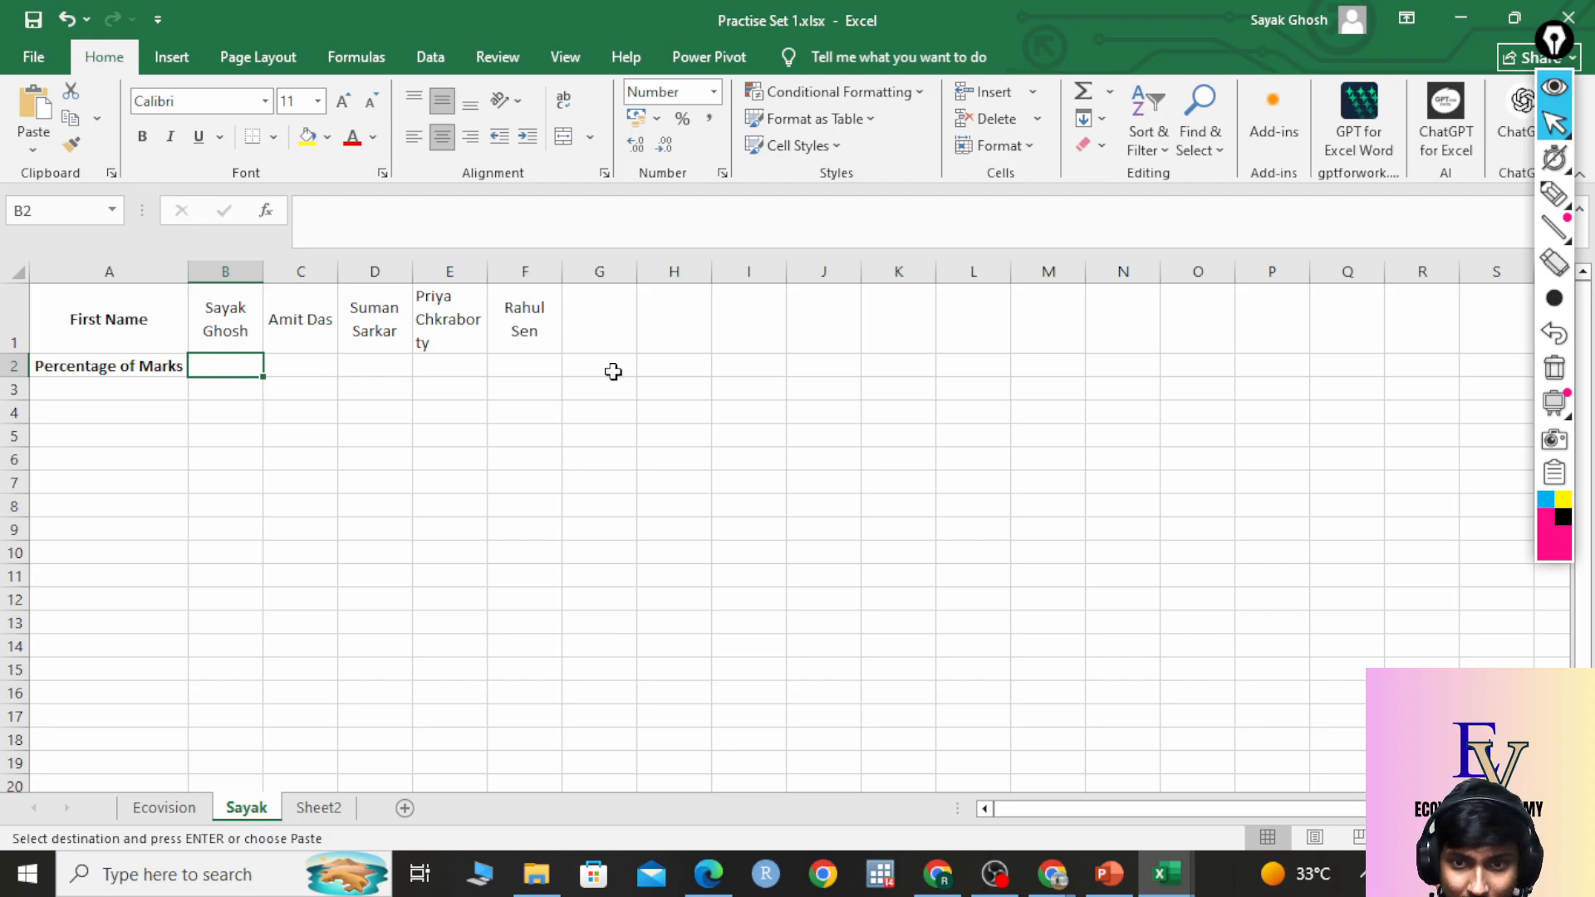
right_click(226, 365)
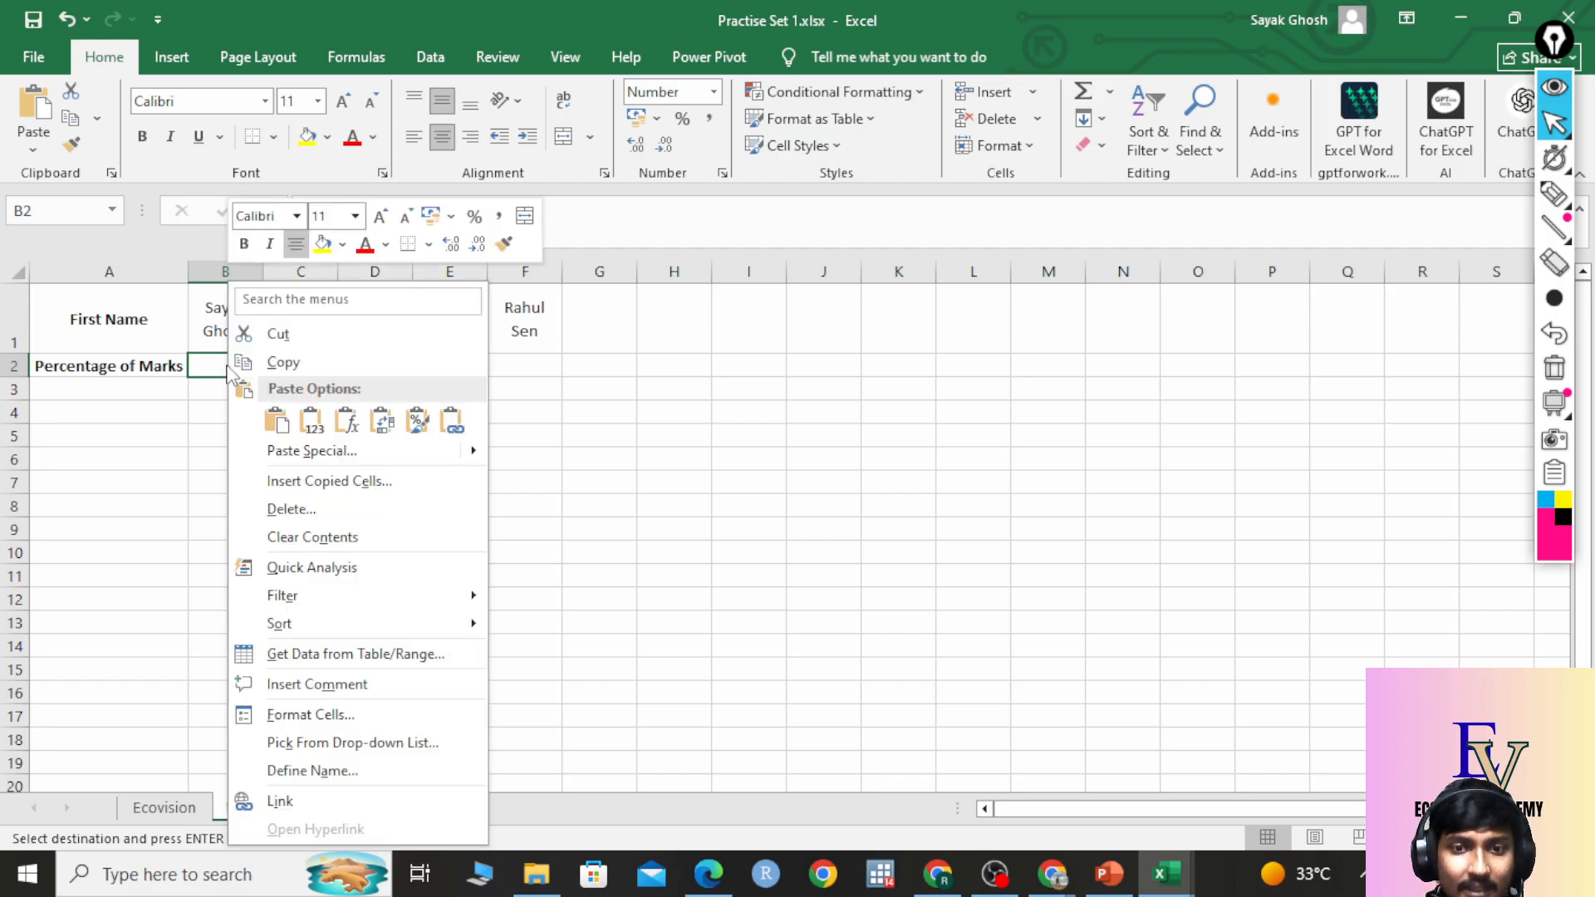
left_click(382, 424)
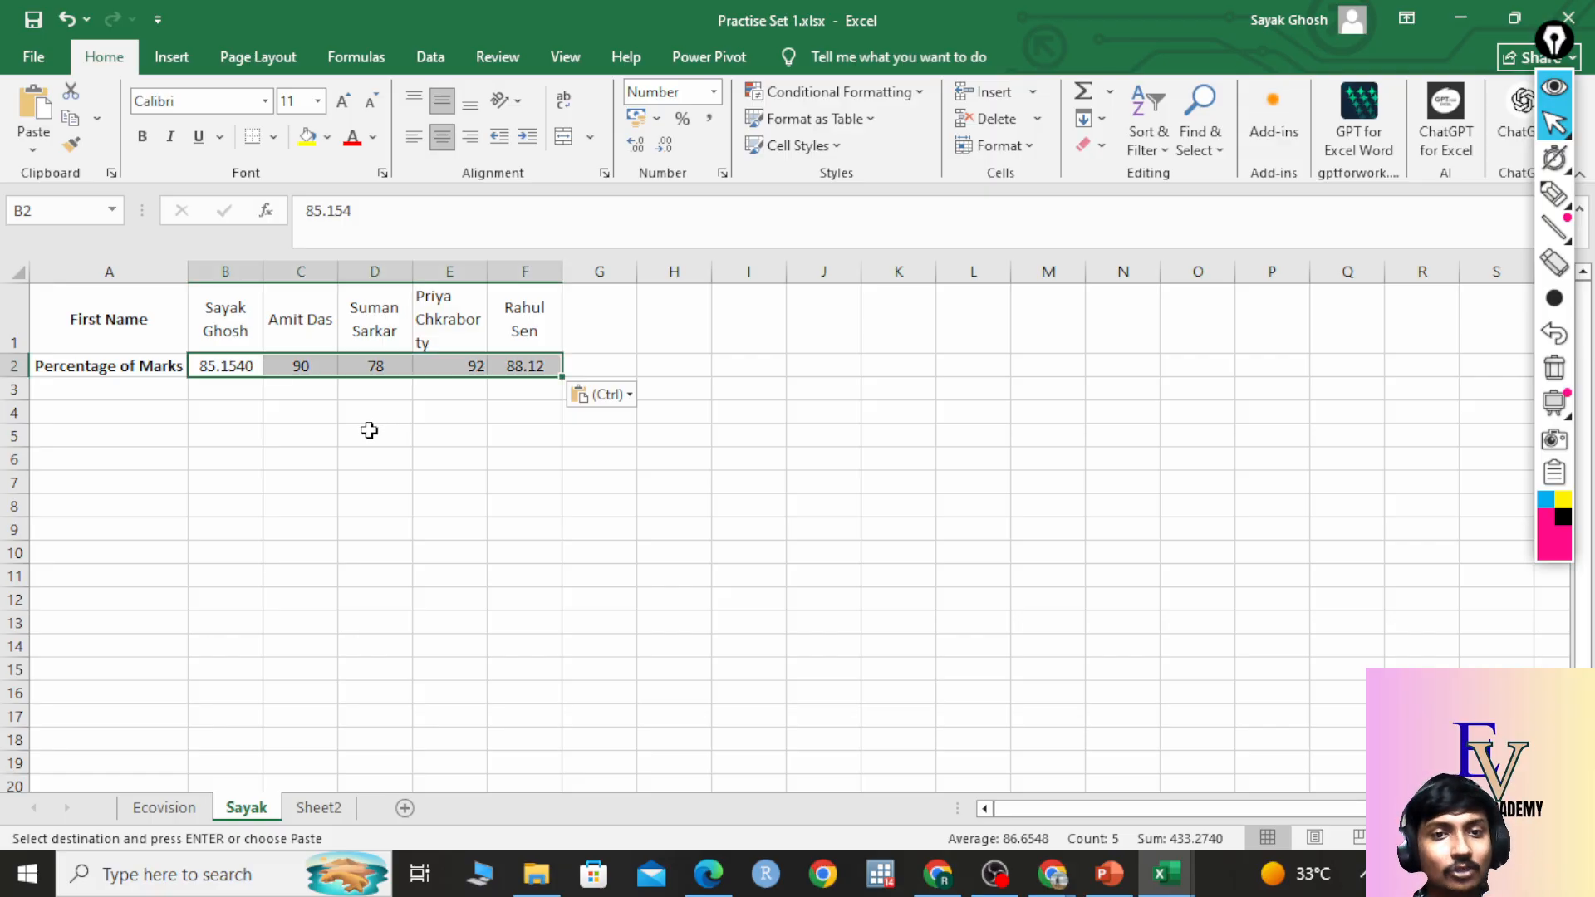
left_click(368, 430)
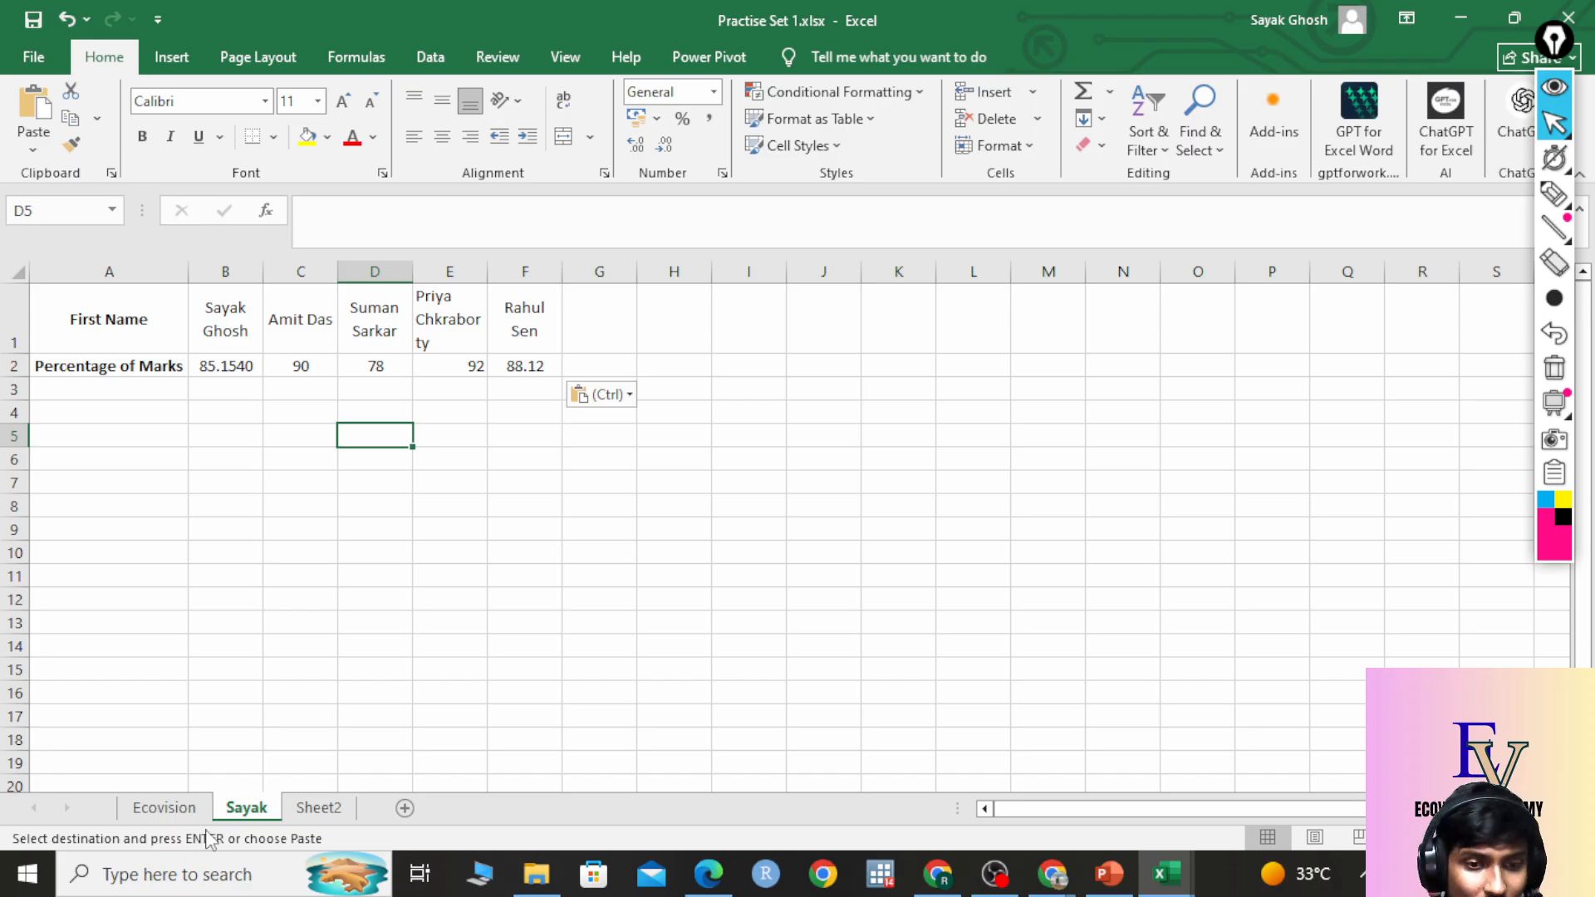
Return to the Ecovision sheet and cancel the pending copy with Esc.
left_click(164, 807)
left_click(600, 525)
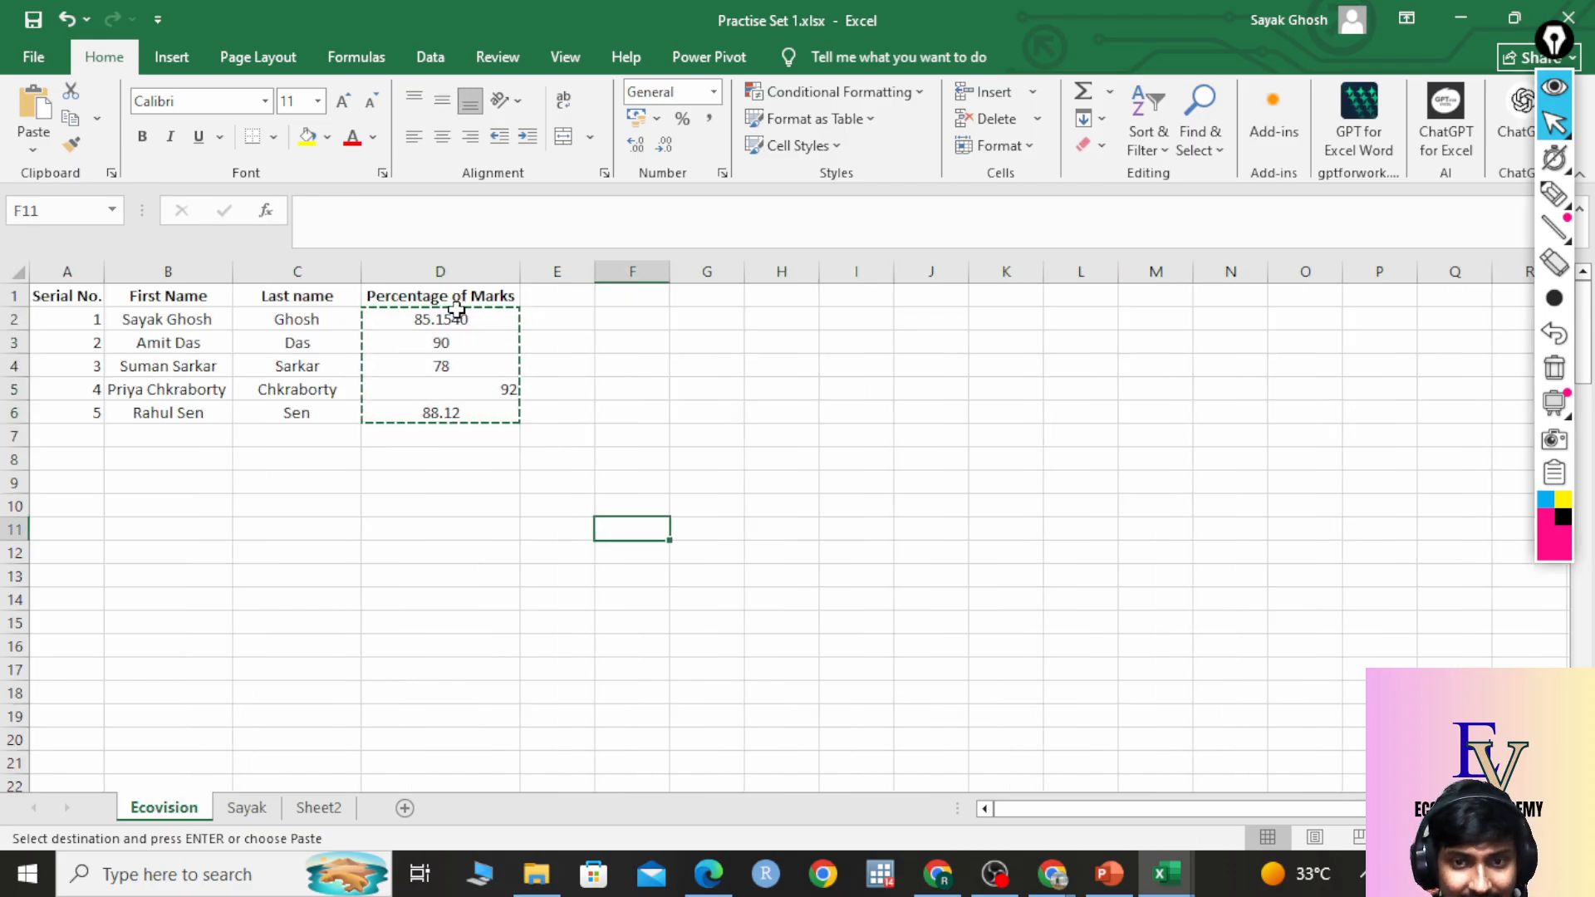
left_click(487, 389)
left_click(558, 527)
key("Escape")
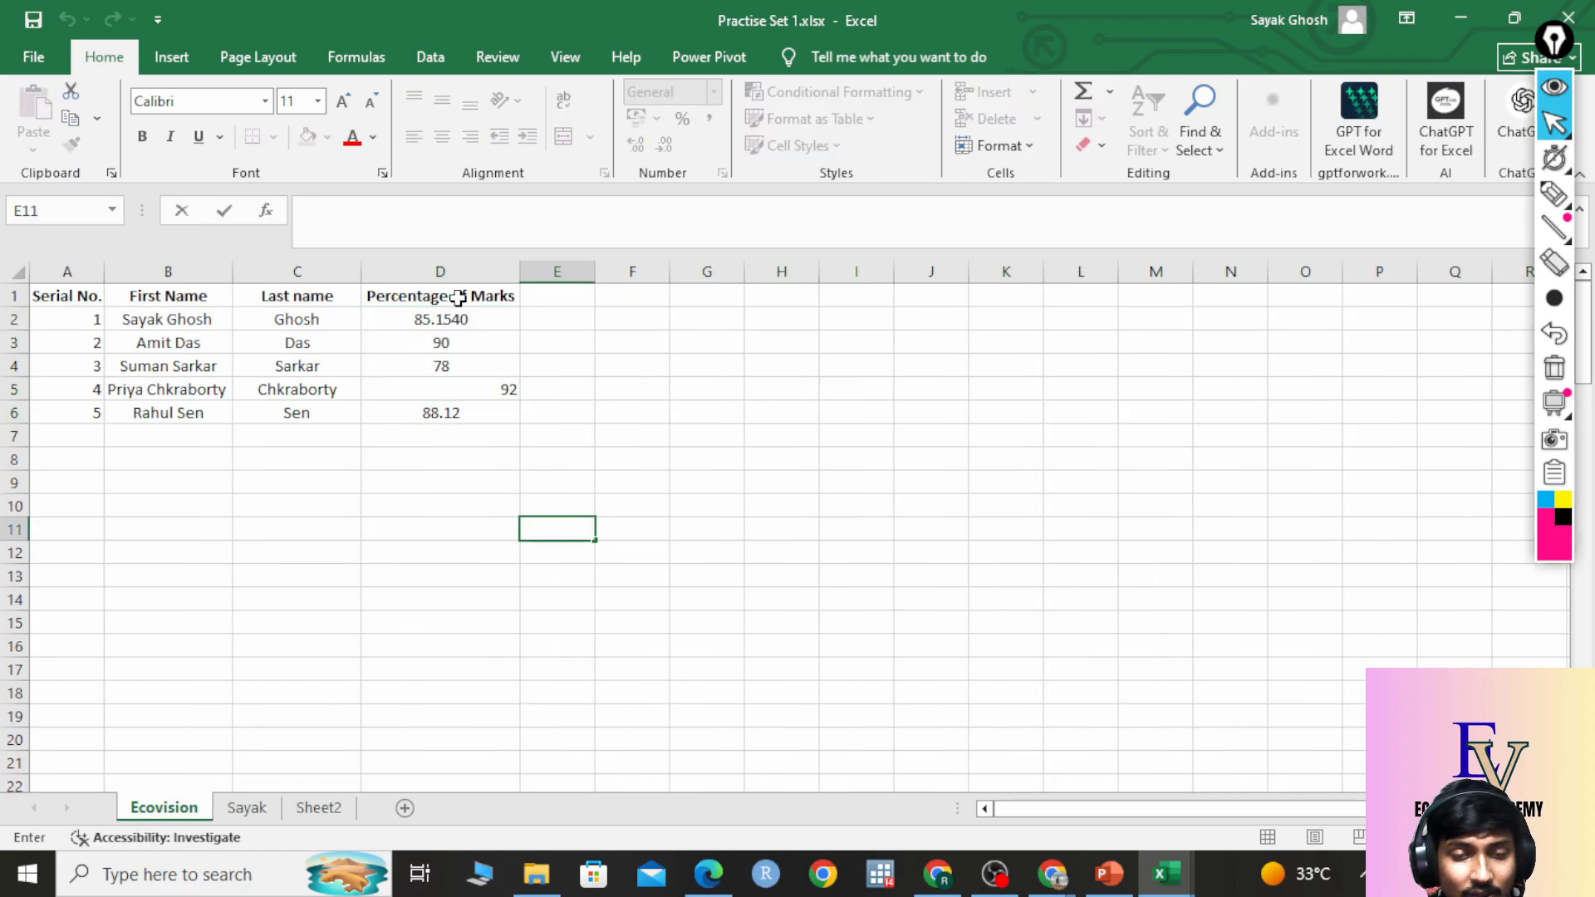
Toggle Center off and back on for D2:D6 so every mark, including 92, is centred.
left_click_drag(463, 319, 461, 408)
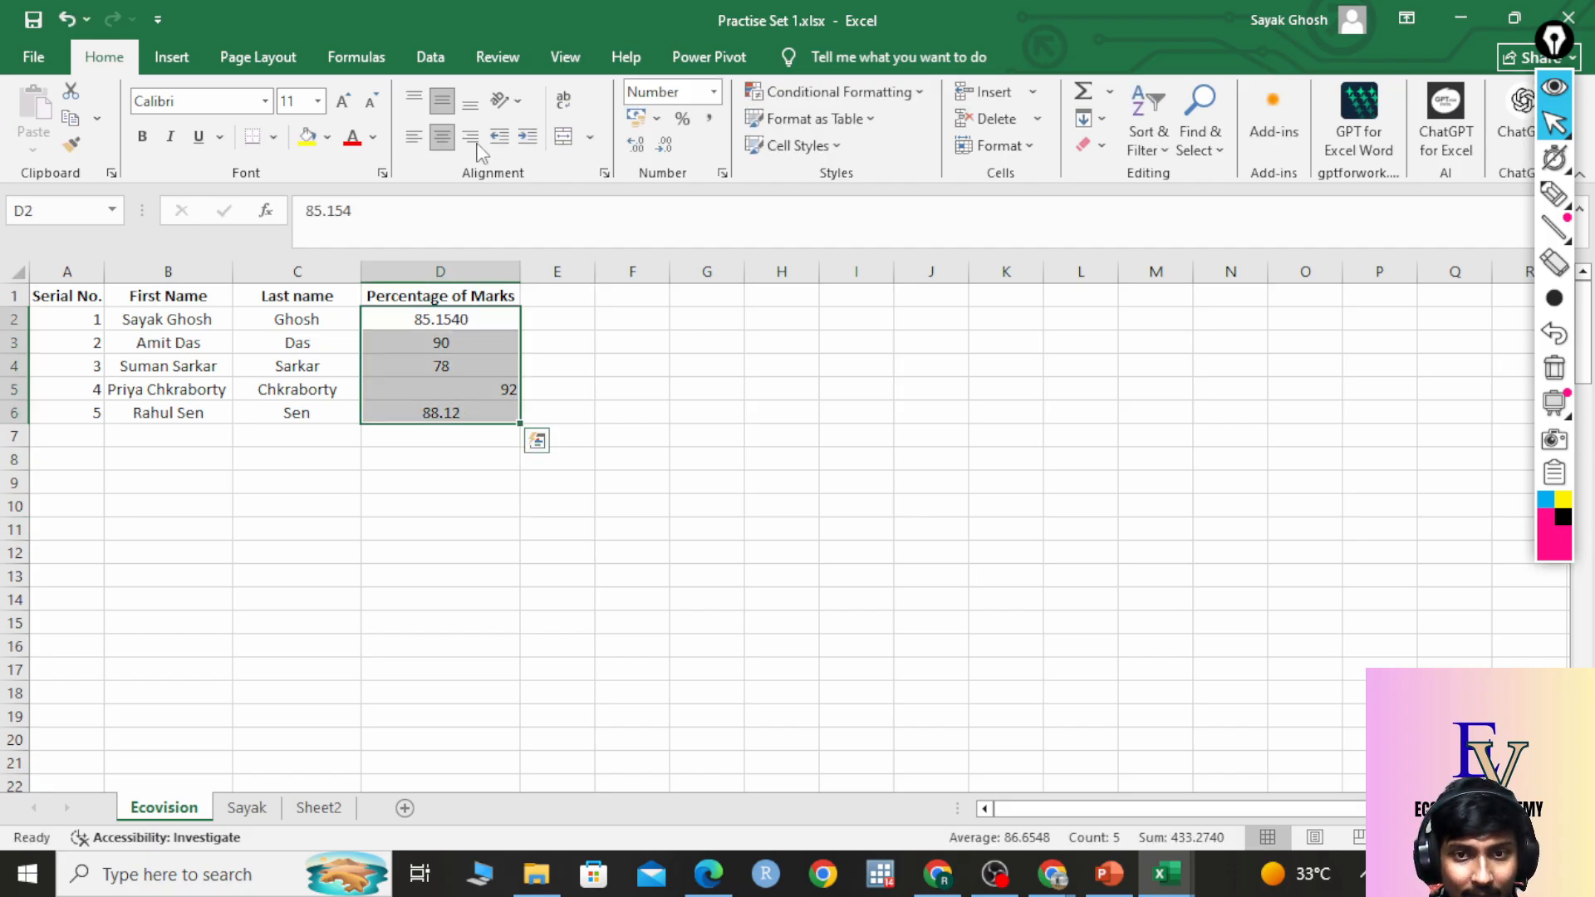
left_click(444, 140)
left_click(584, 454)
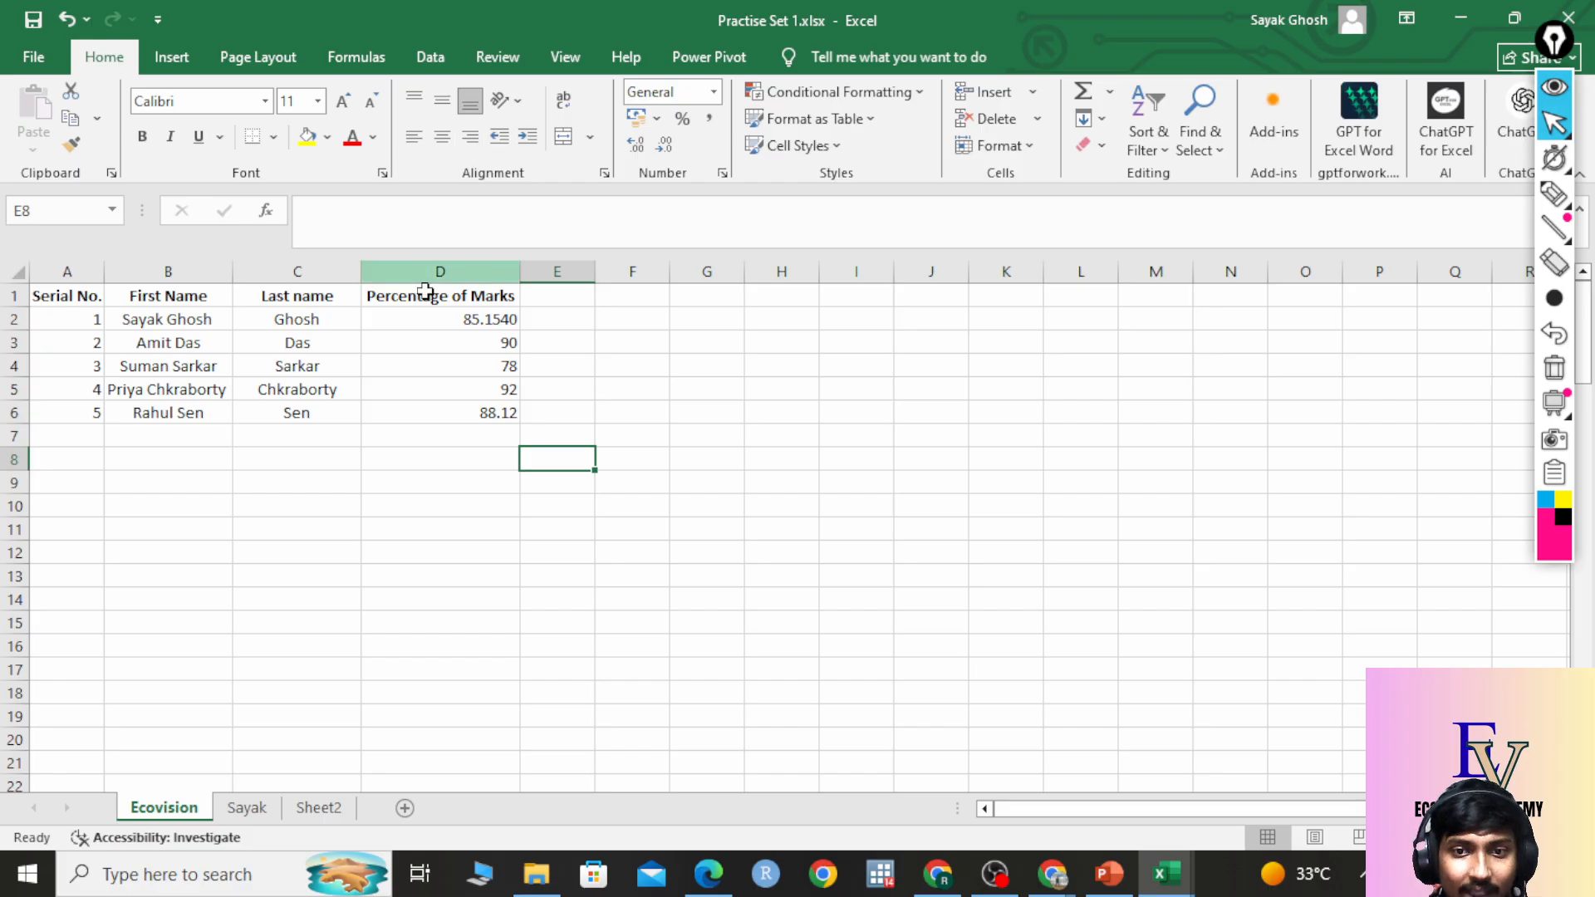
left_click_drag(426, 320, 421, 411)
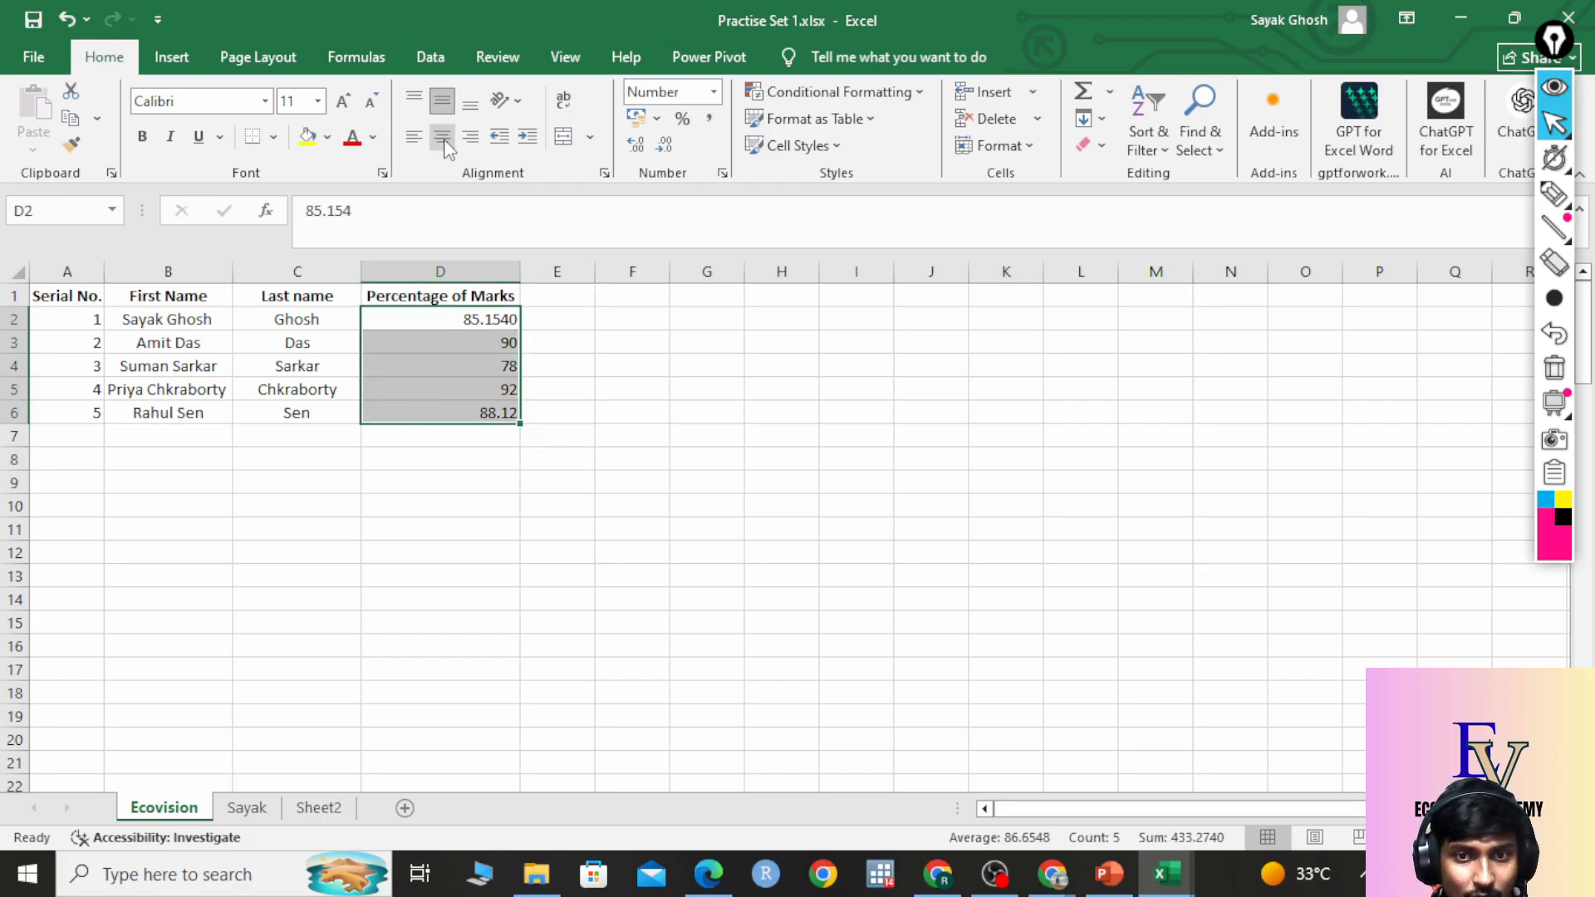
left_click(443, 140)
left_click(632, 459)
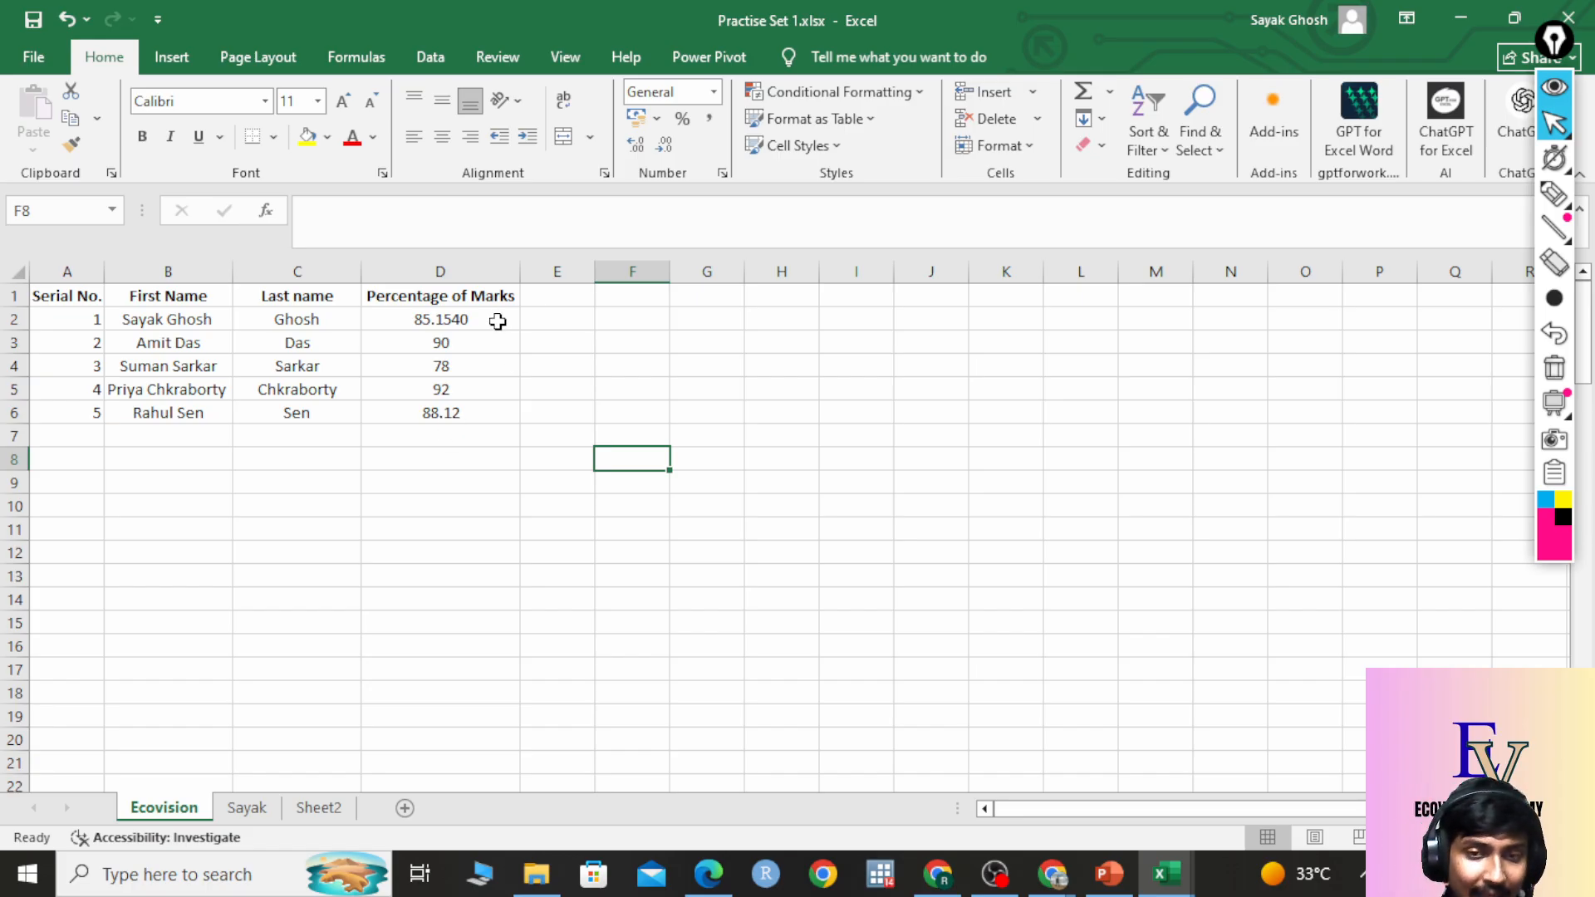
Select the marks D2:D6 and bring up Quick Analysis on its Totals calculations.
left_click_drag(490, 320, 482, 412)
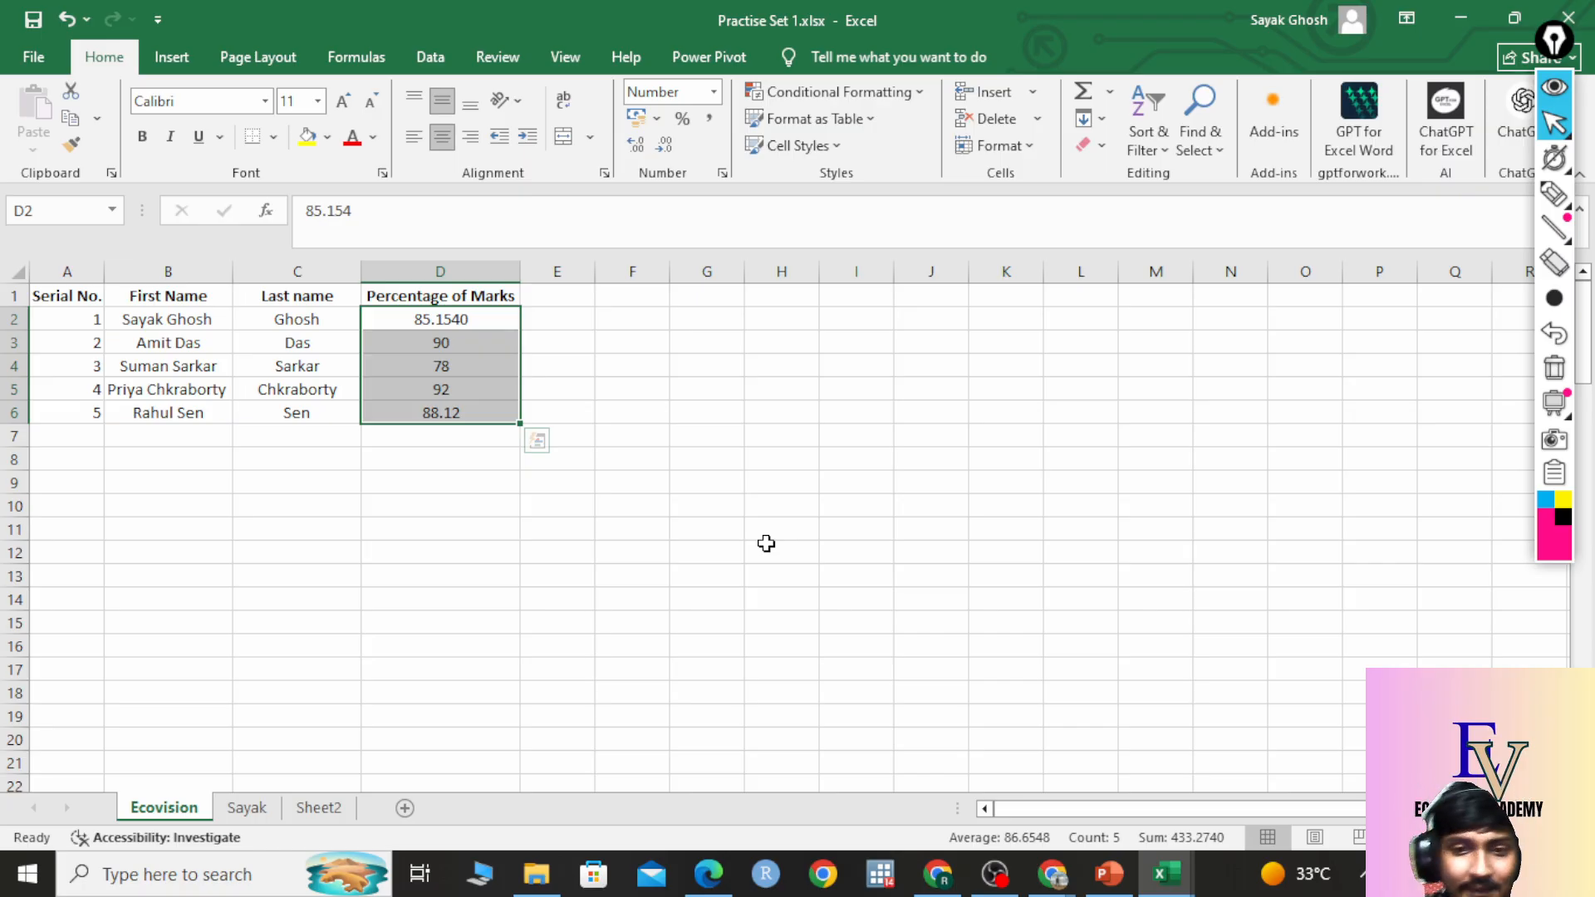
left_click(536, 448)
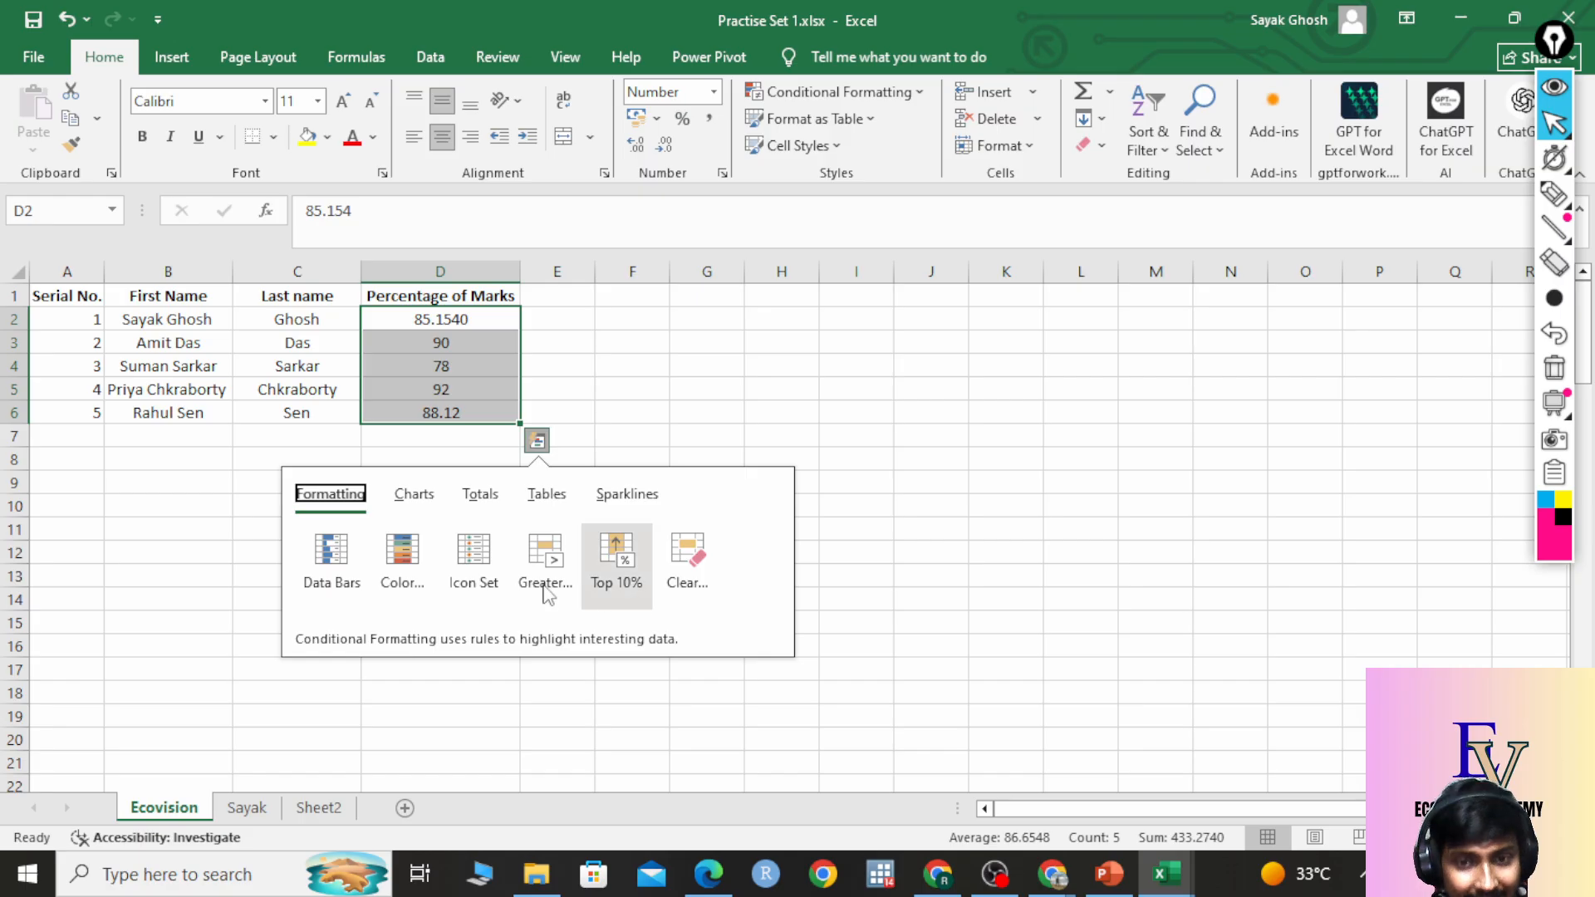
left_click(481, 495)
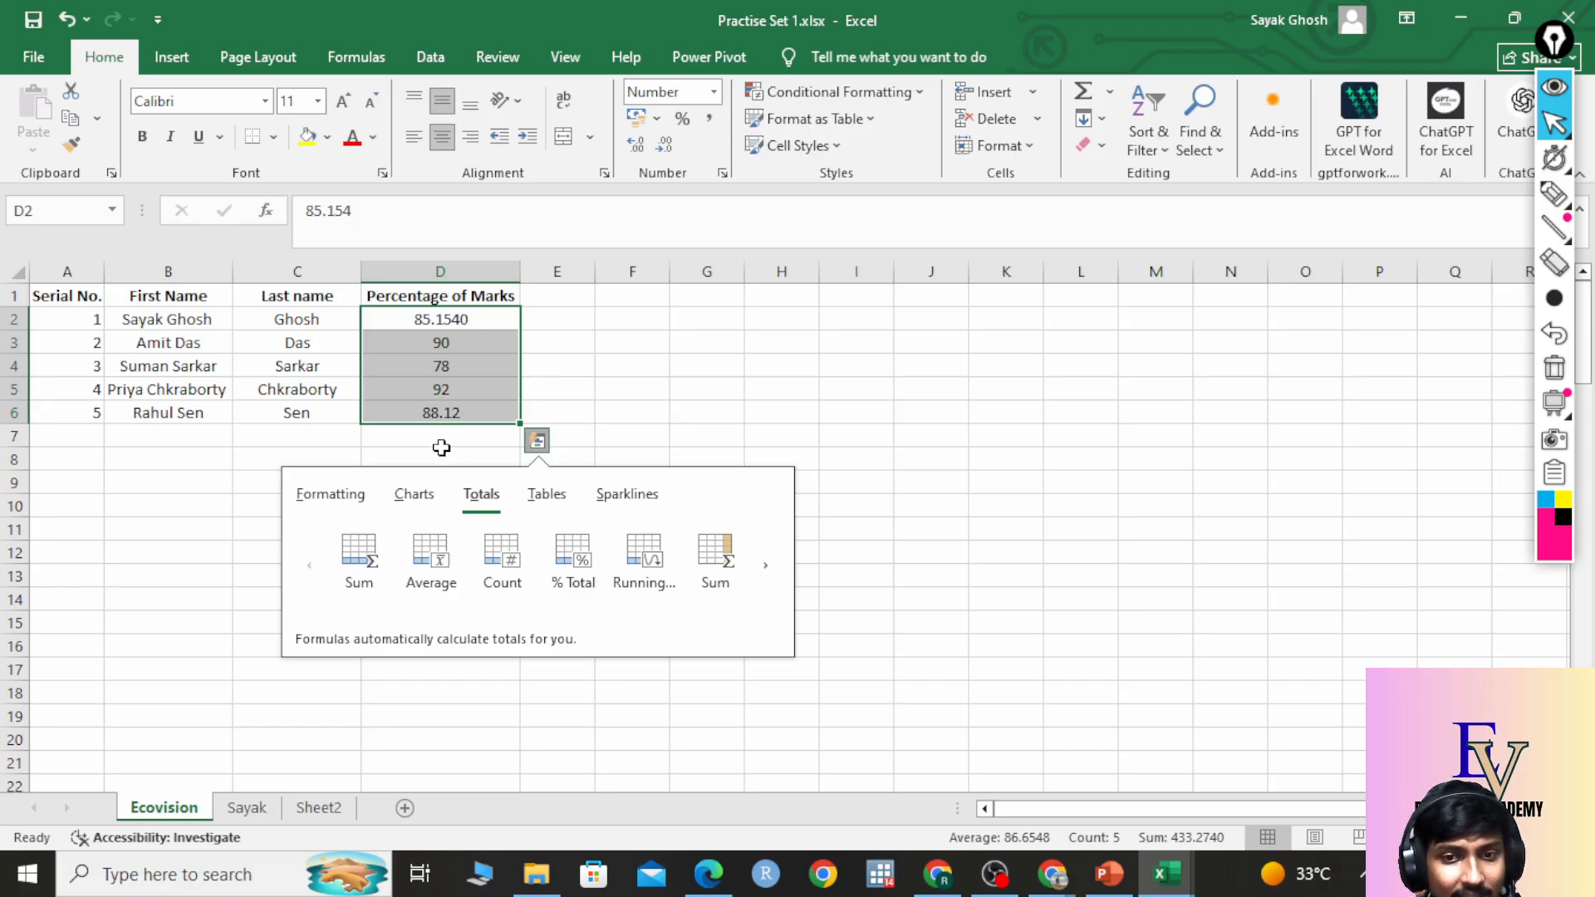
Add the 86.6548 average in D7 from Quick Analysis Totals, then undo it with Ctrl+Z.
left_click(446, 568)
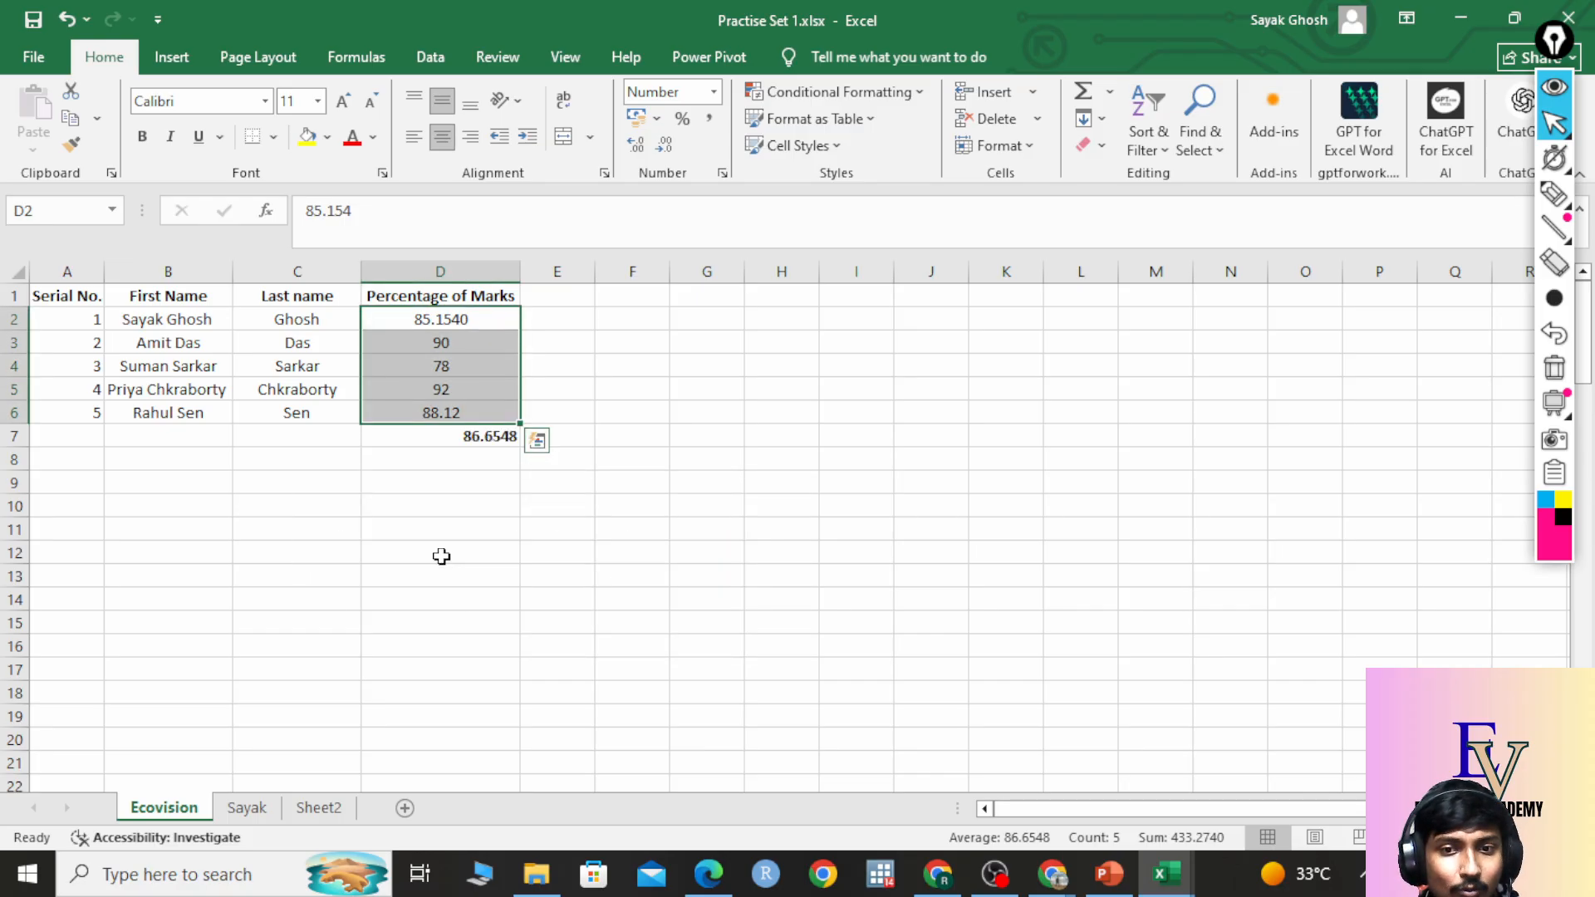
left_click(471, 436)
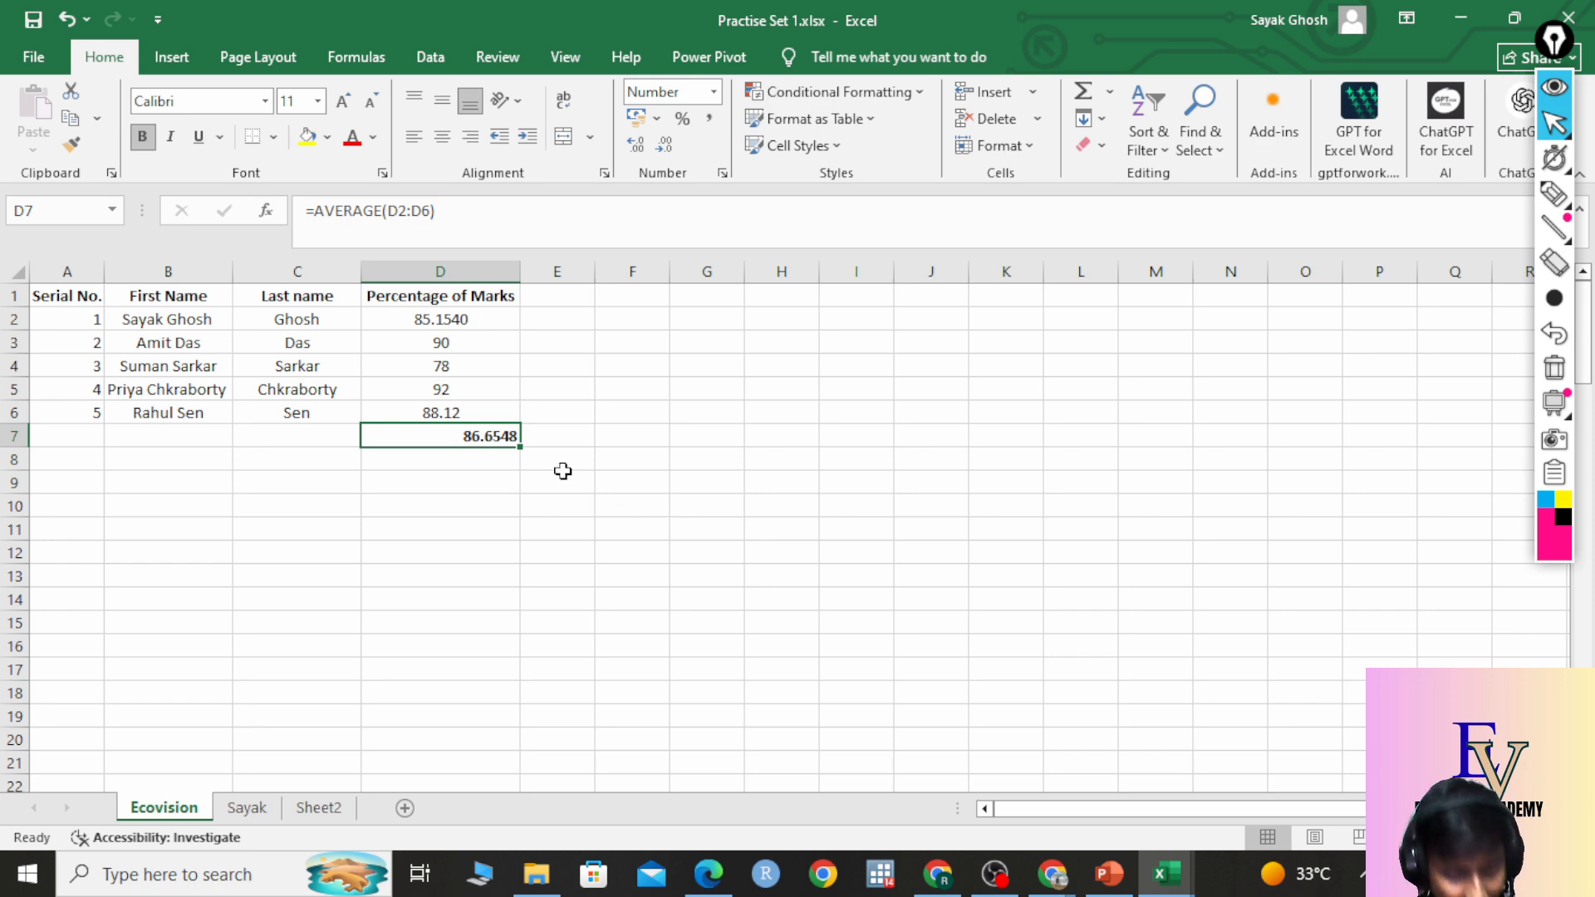
key("ctrl+z")
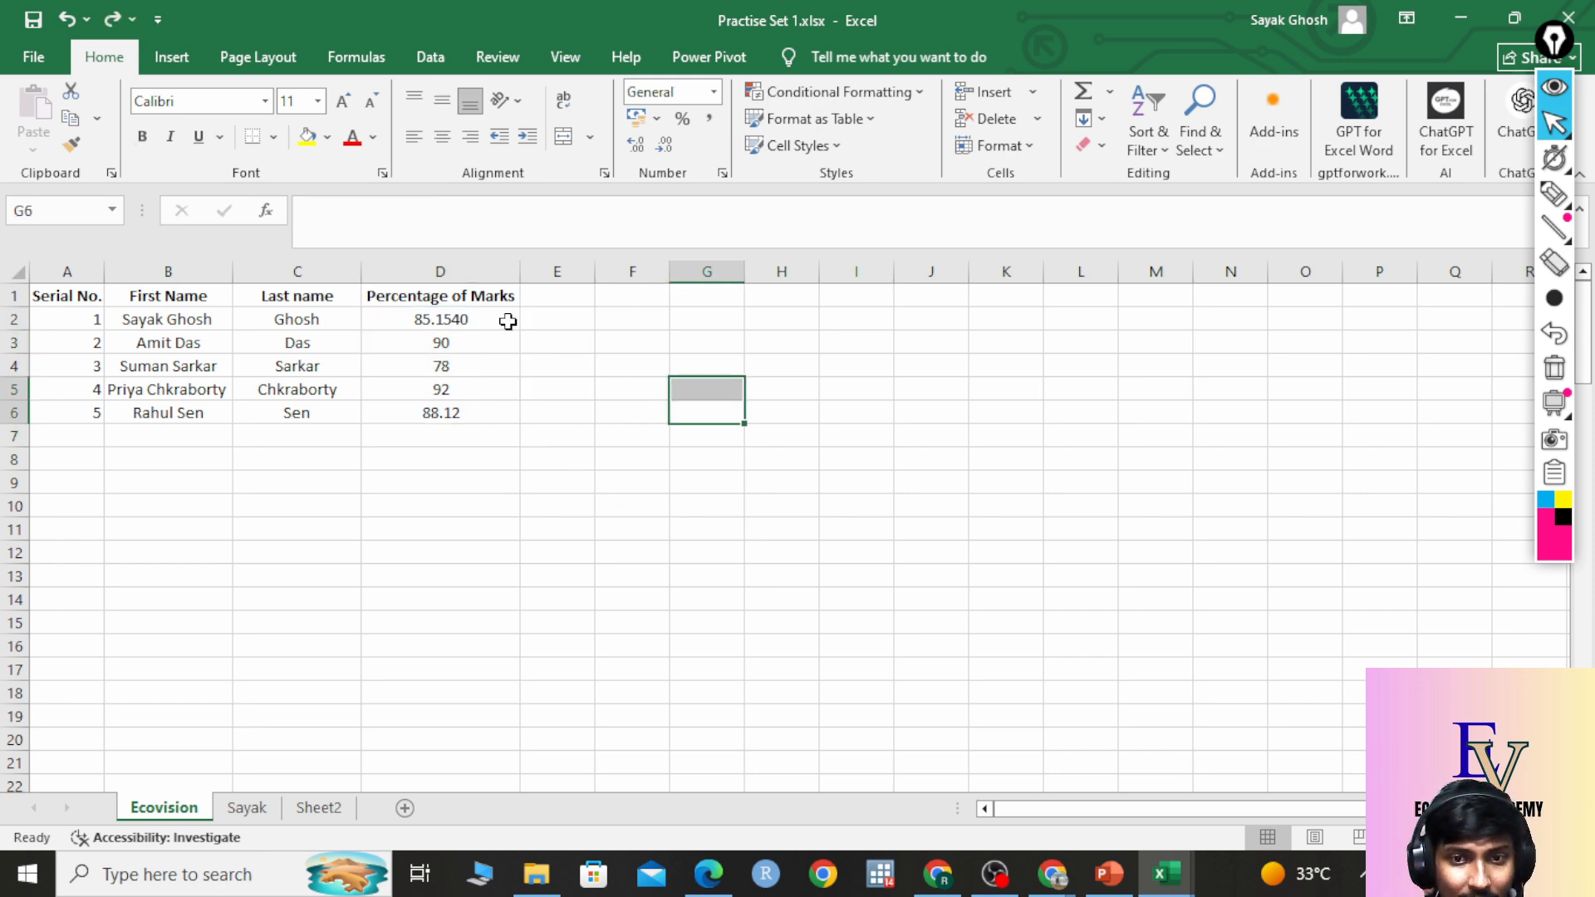
Re-add =AVERAGE(D2:D6) in D7 via Quick Analysis Totals and check its formula.
left_click_drag(503, 319, 487, 420)
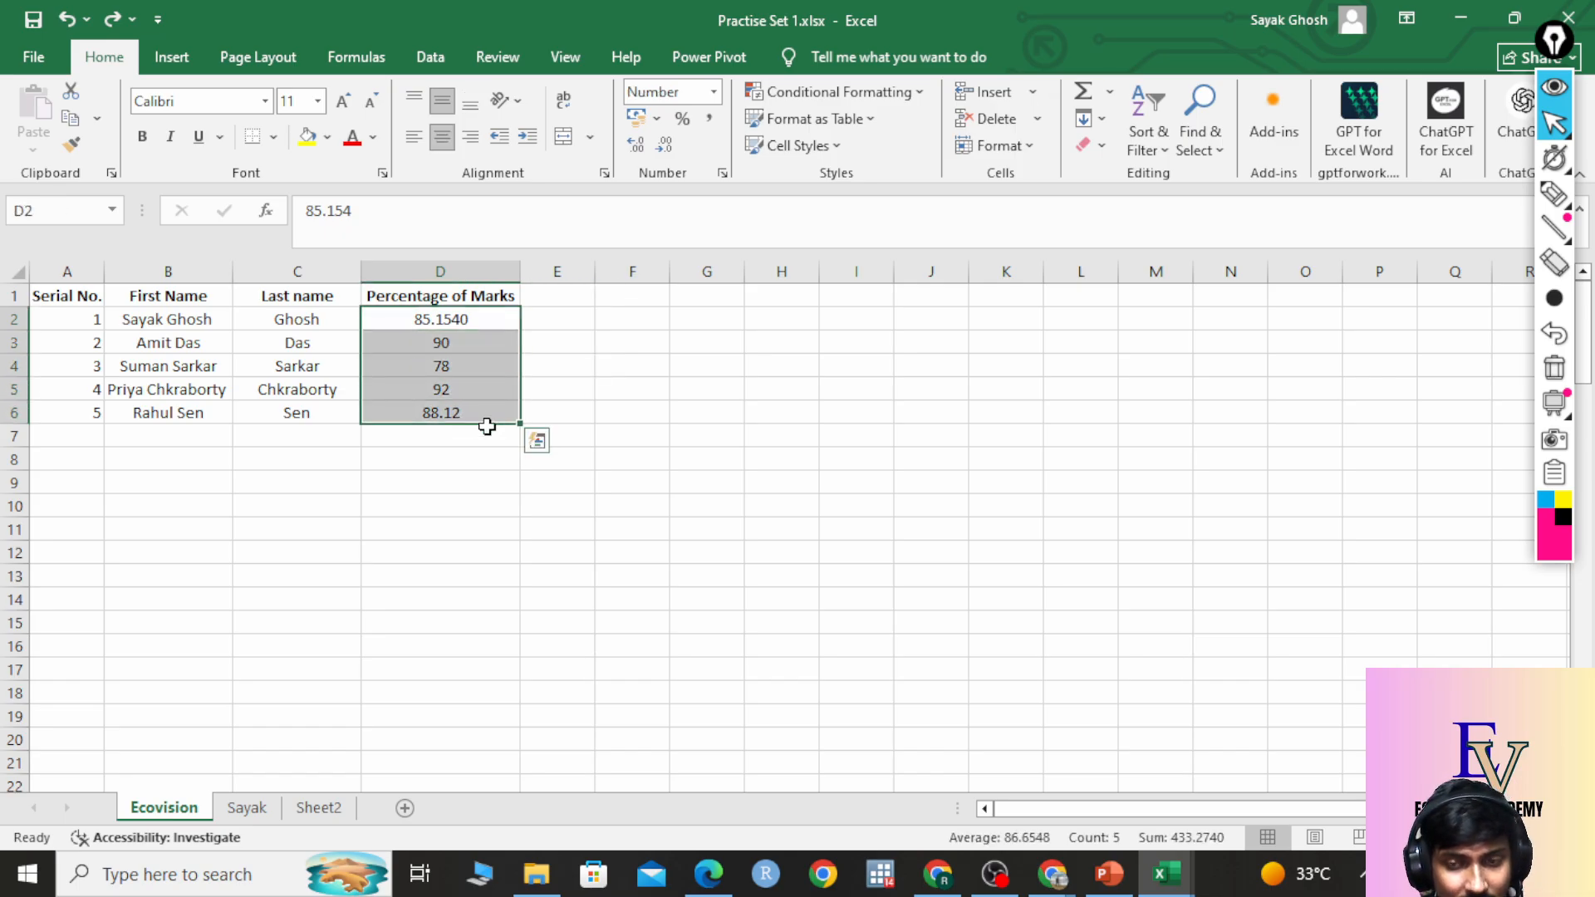
left_click(537, 441)
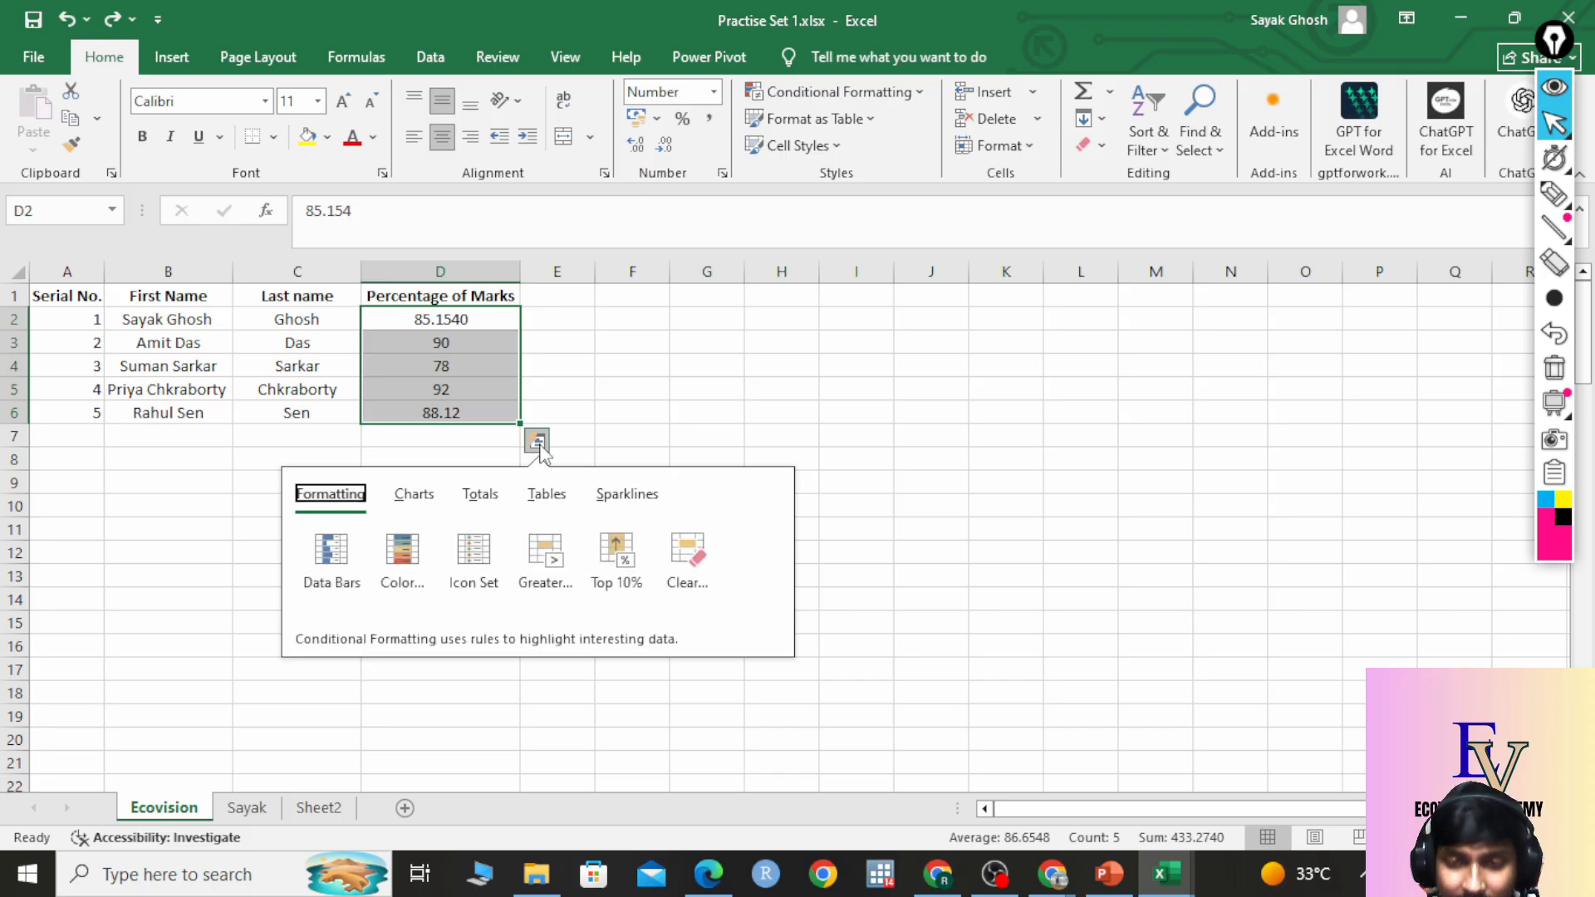
left_click(482, 495)
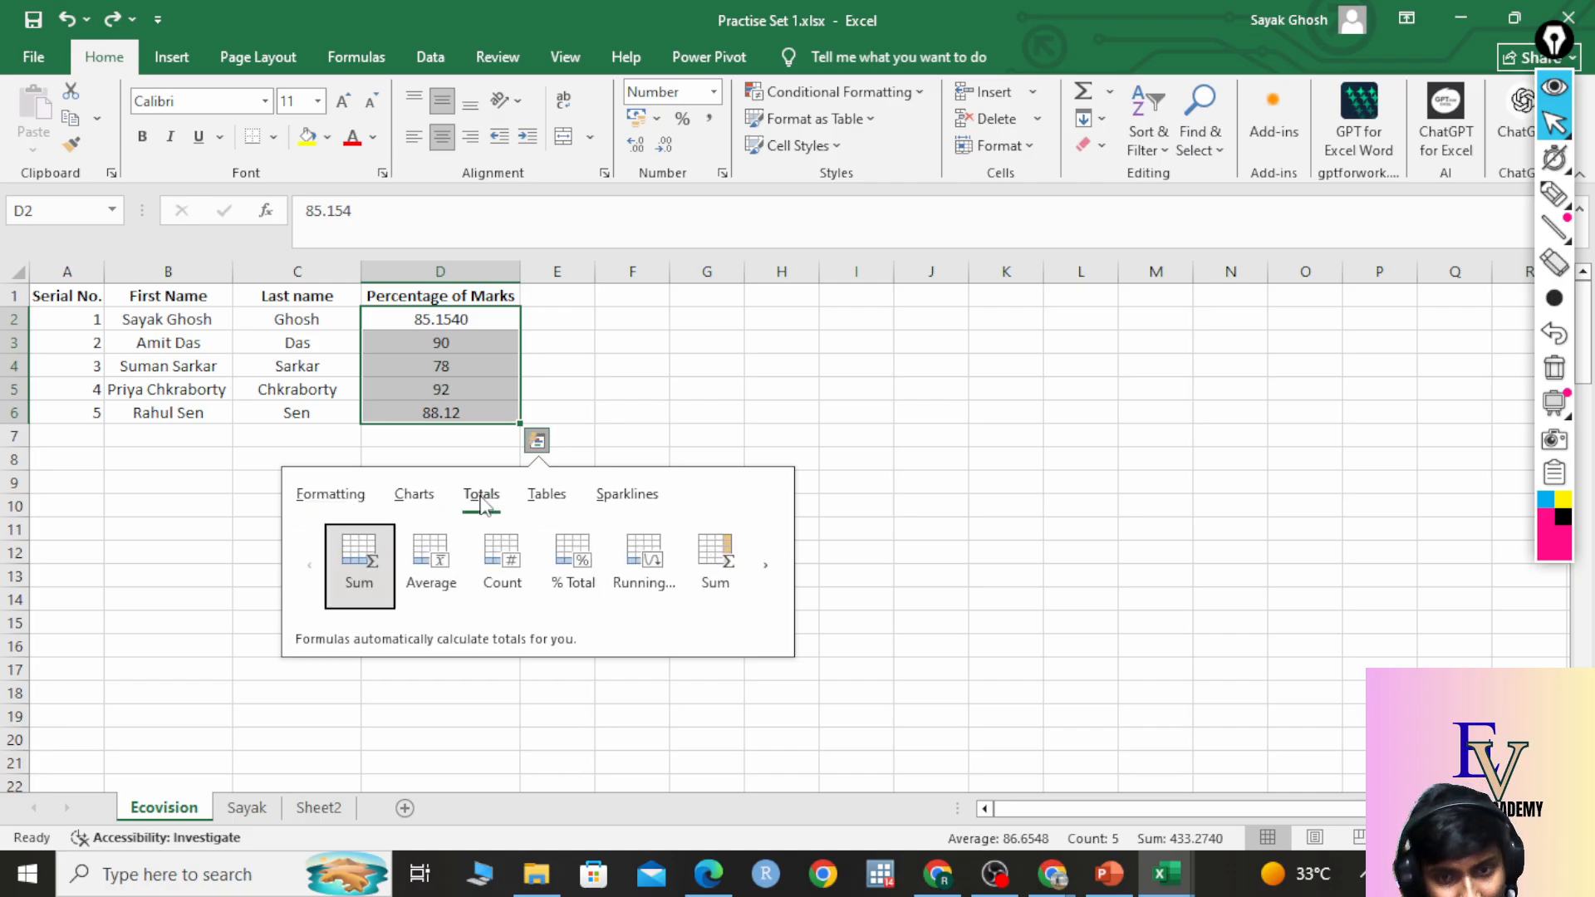
left_click(444, 564)
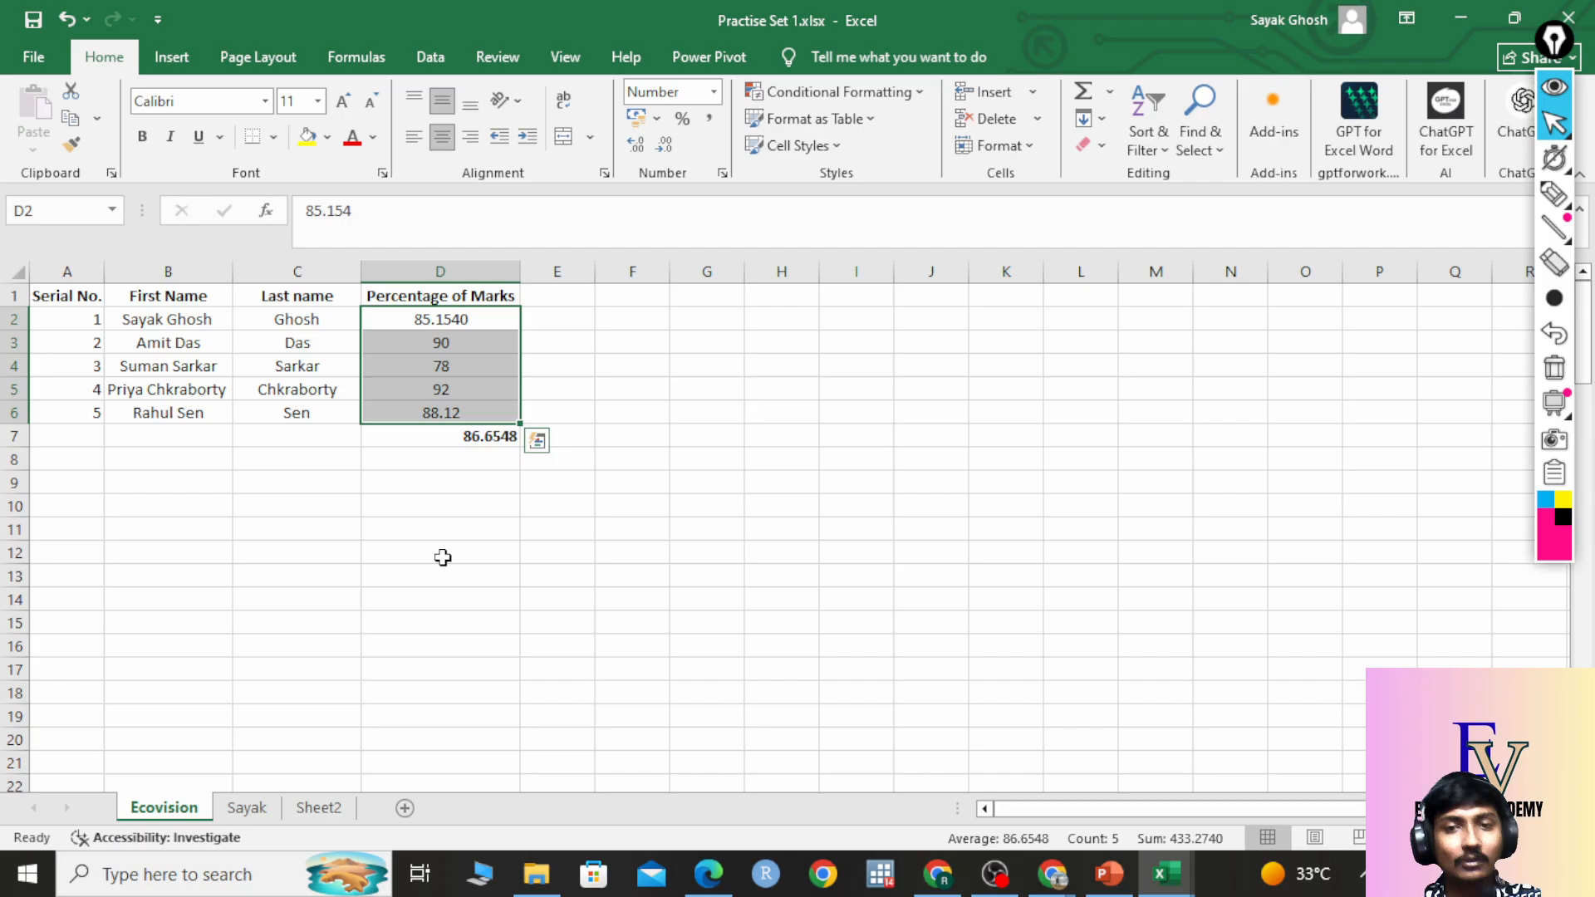
left_click(463, 441)
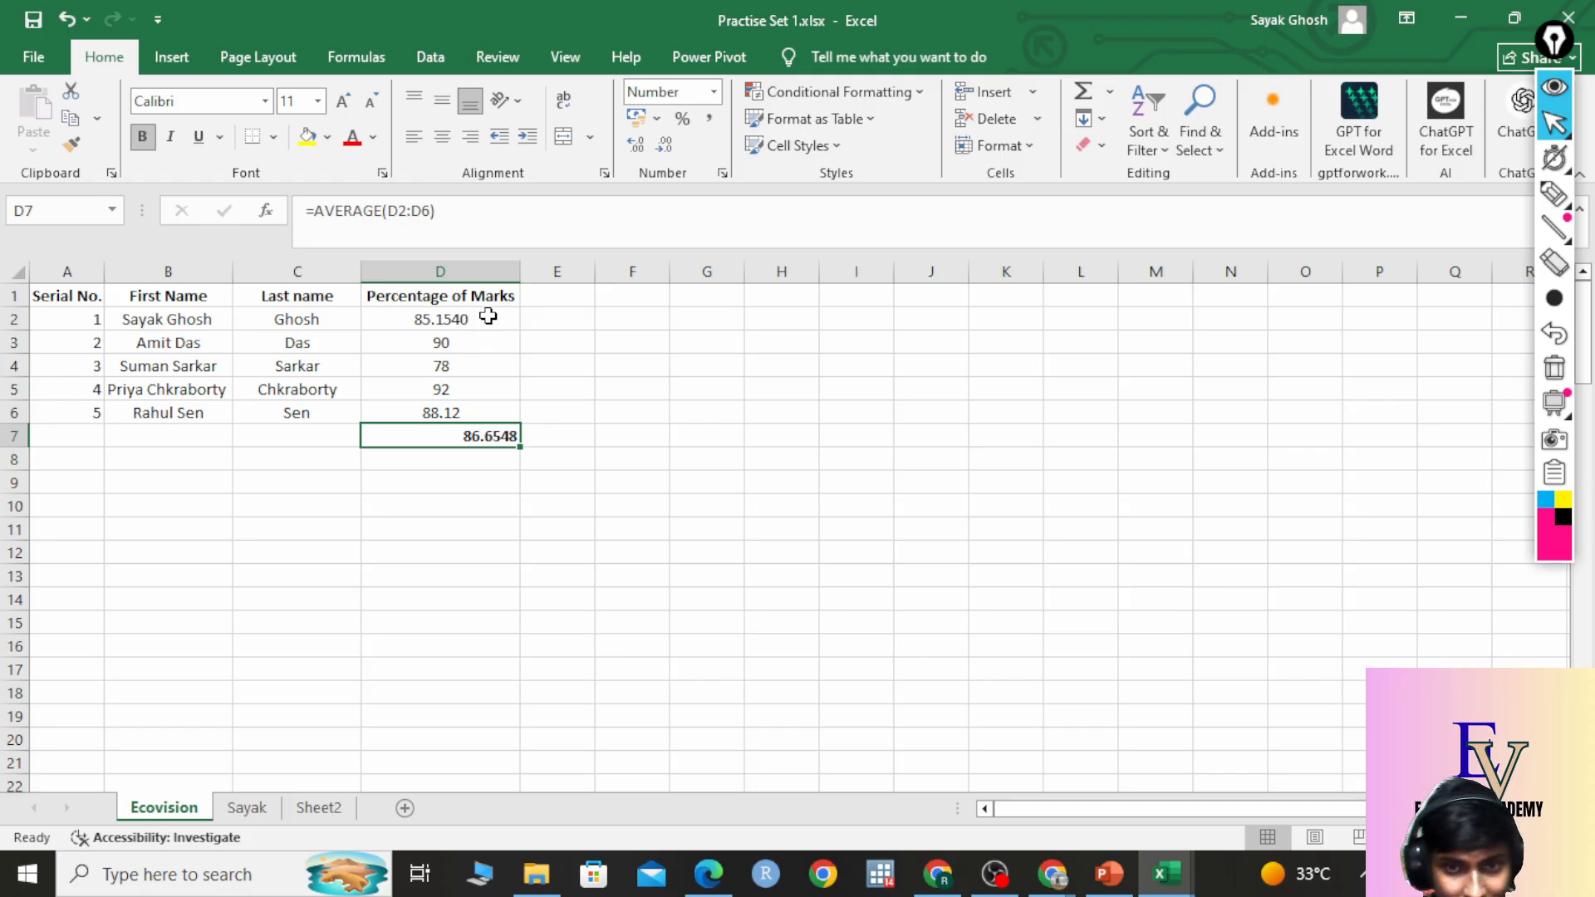
left_click(488, 500)
Centre the 86.6548 average in D7 after trying left and right alignment, then copy it.
left_click(496, 436)
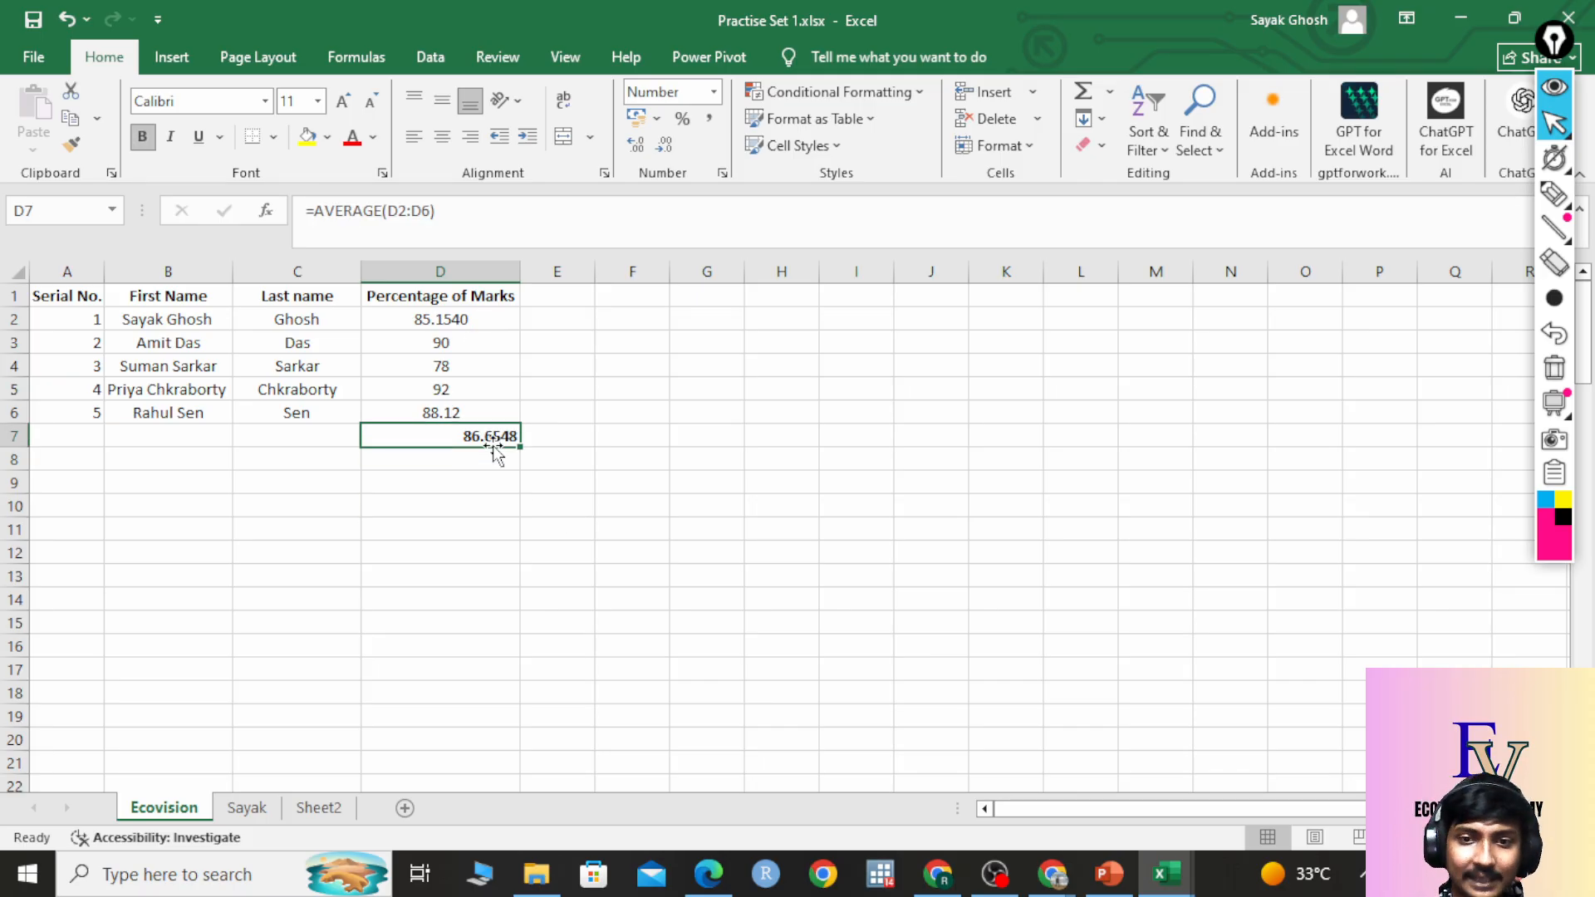
left_click(509, 505)
left_click(509, 525)
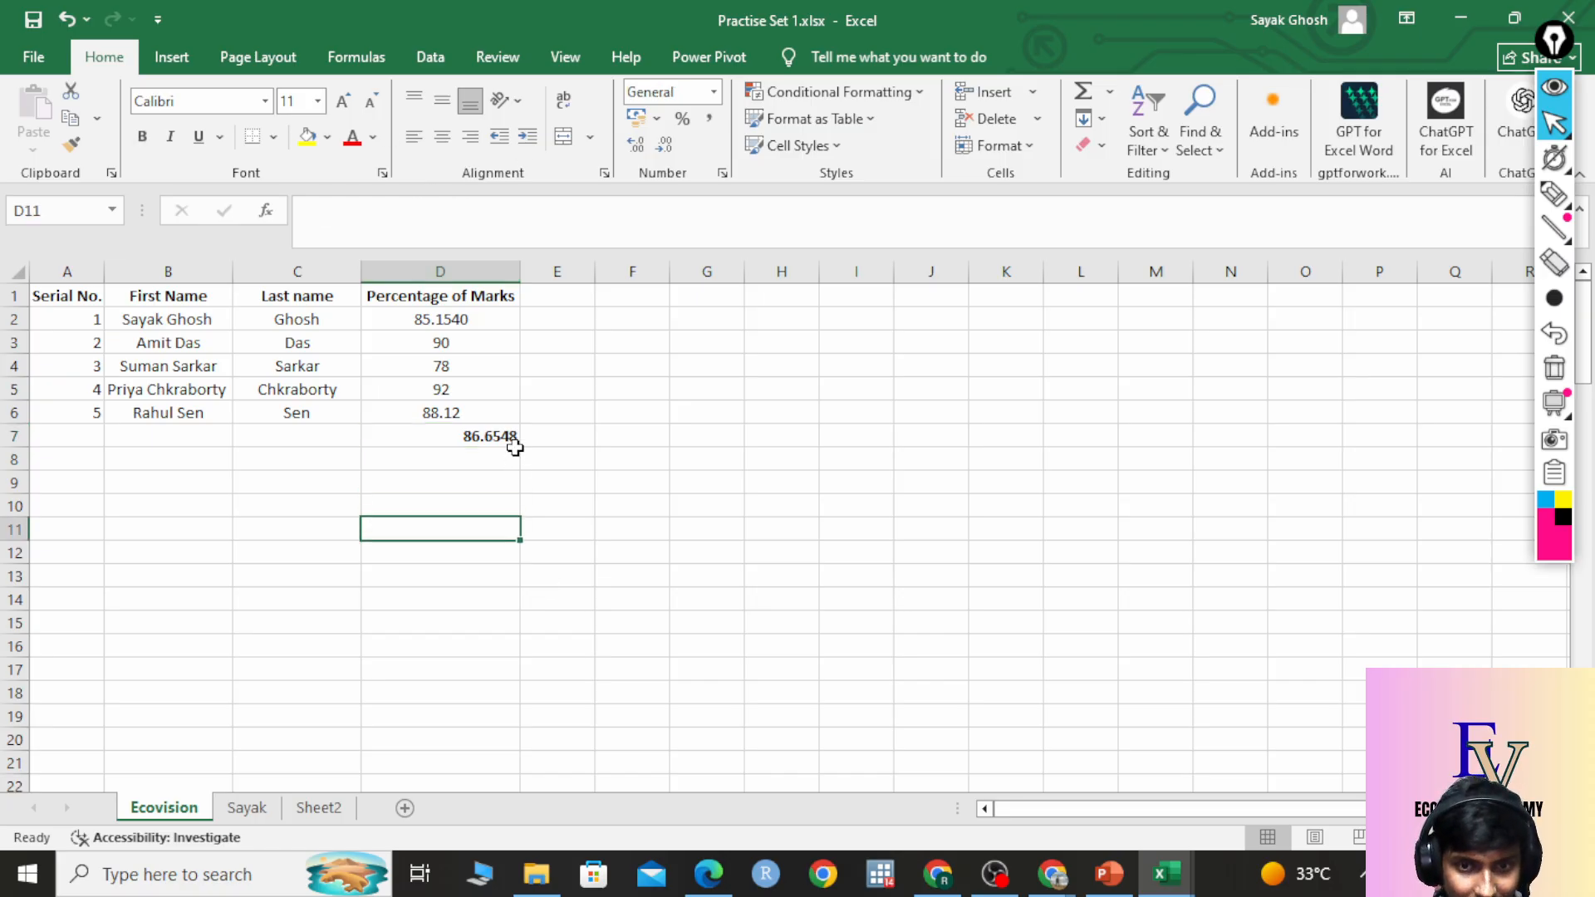
left_click(509, 435)
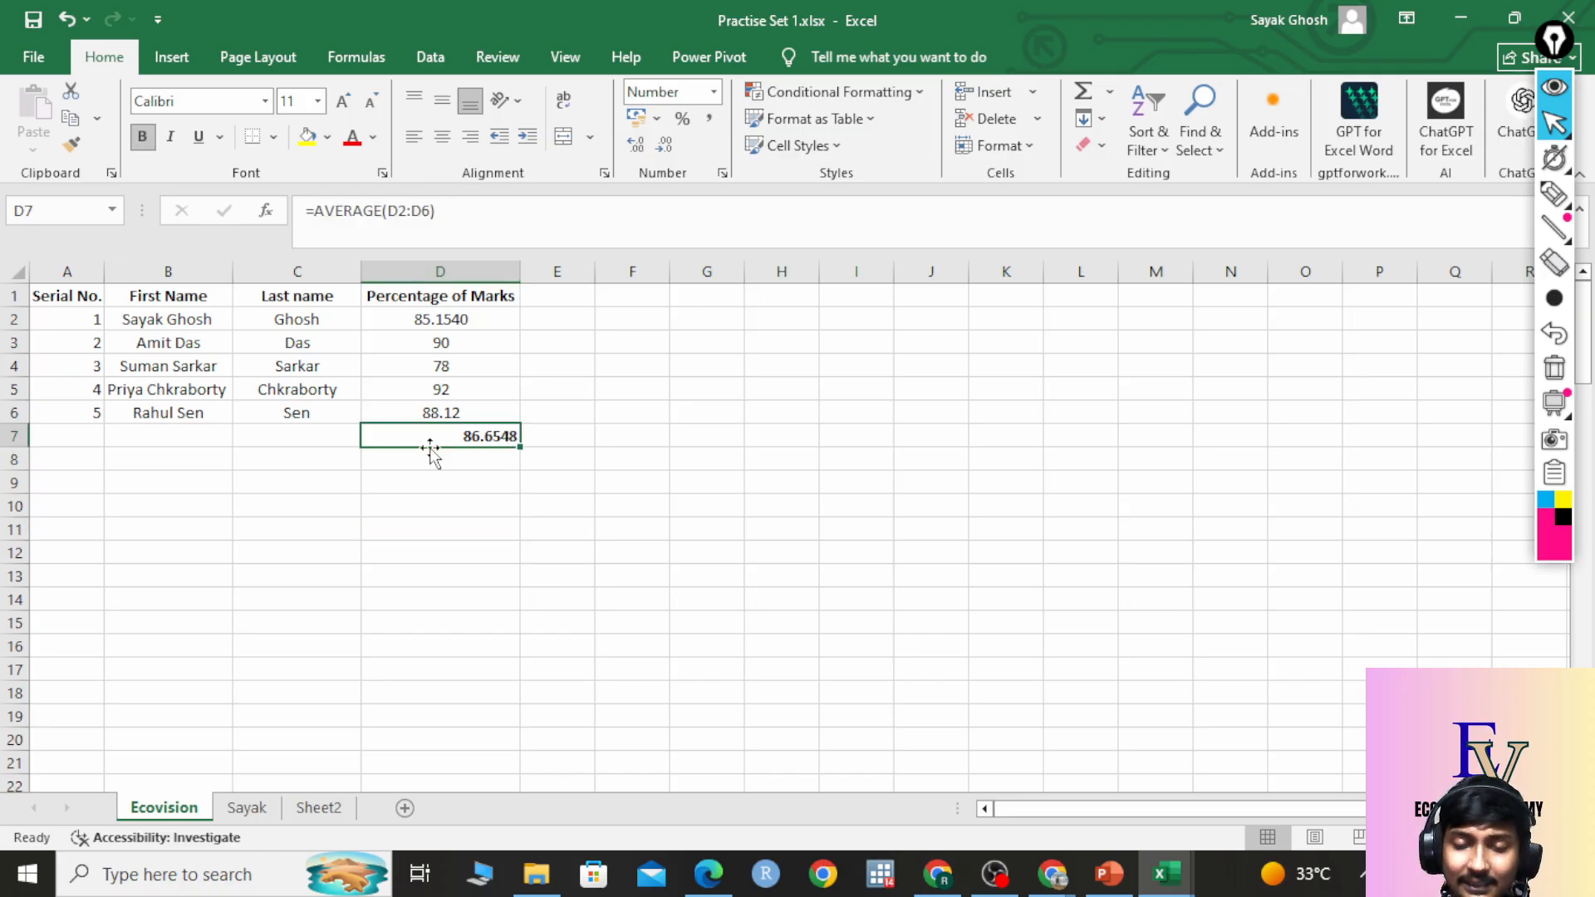
left_click(479, 522)
left_click(499, 440)
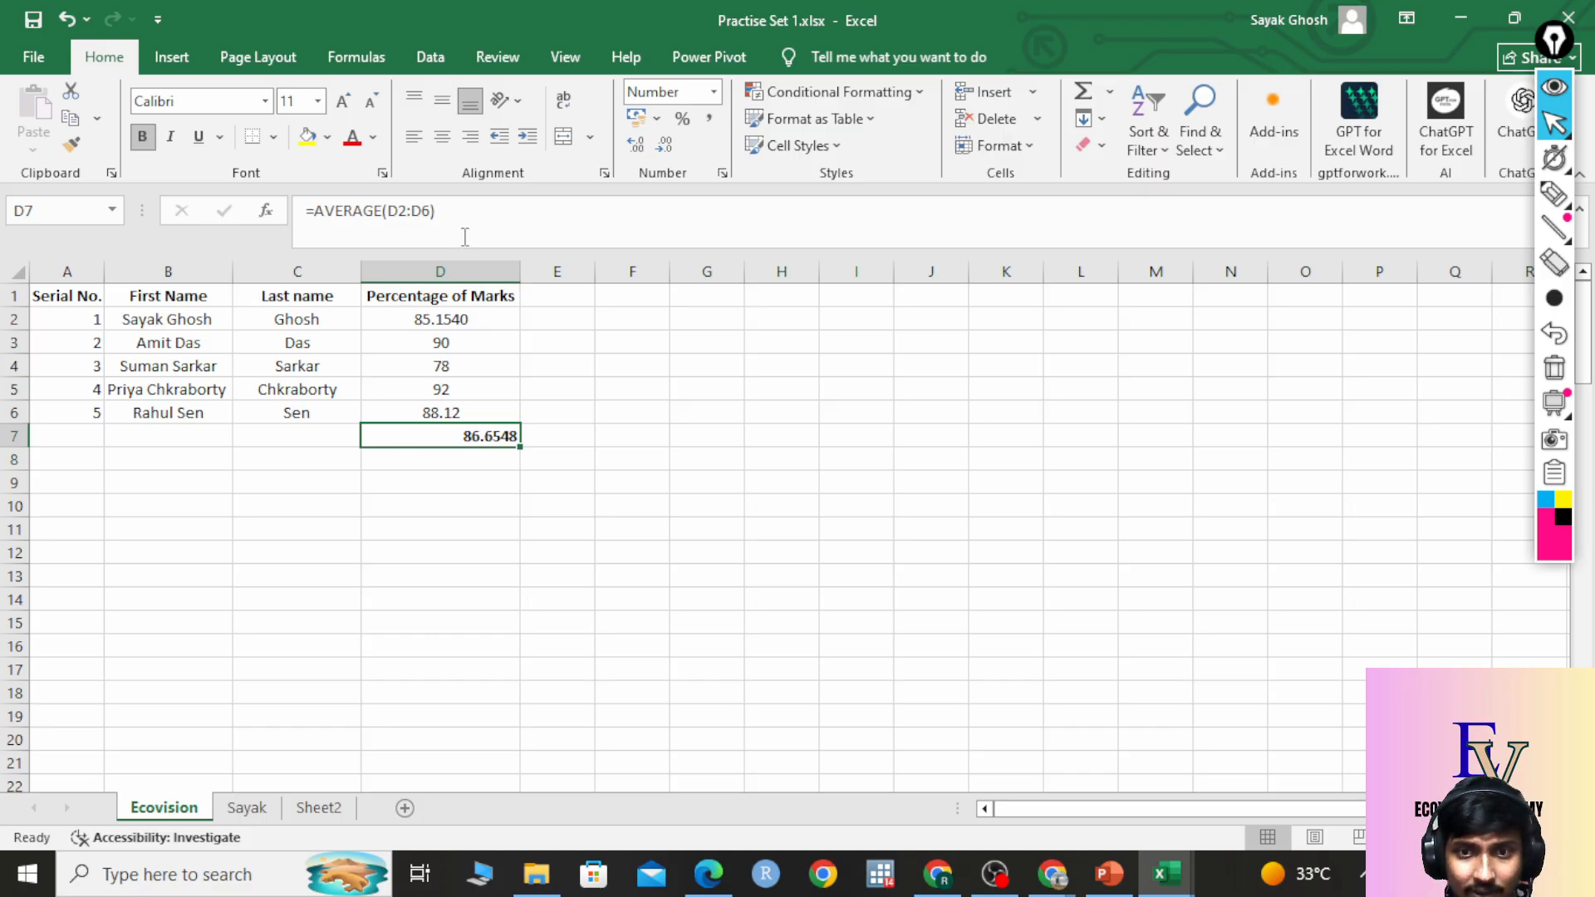
left_click(414, 138)
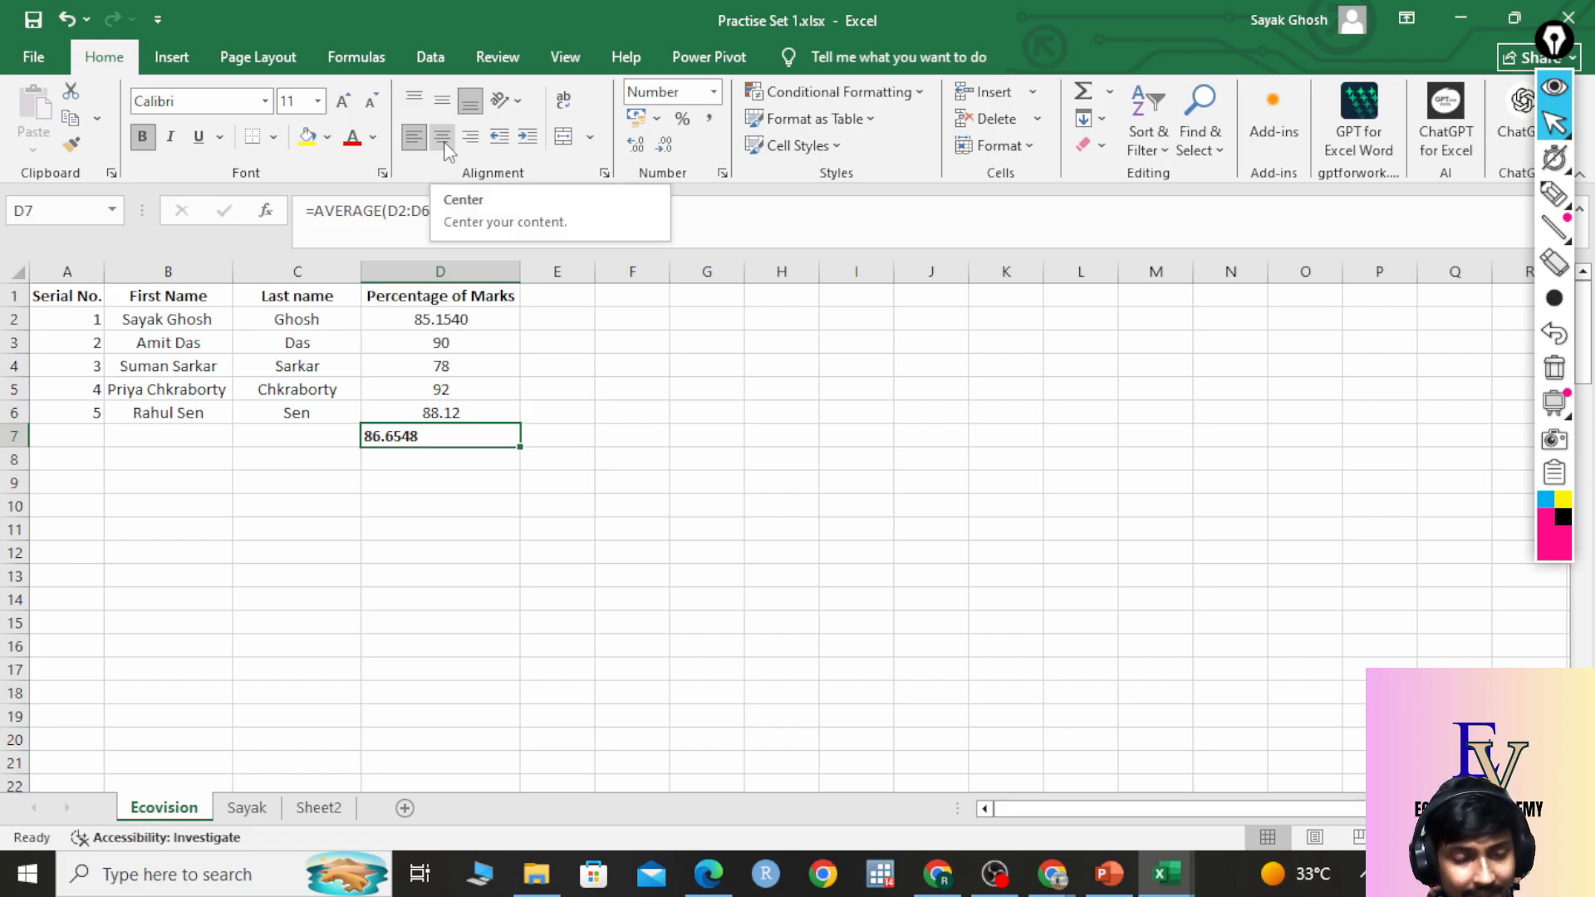
left_click(443, 138)
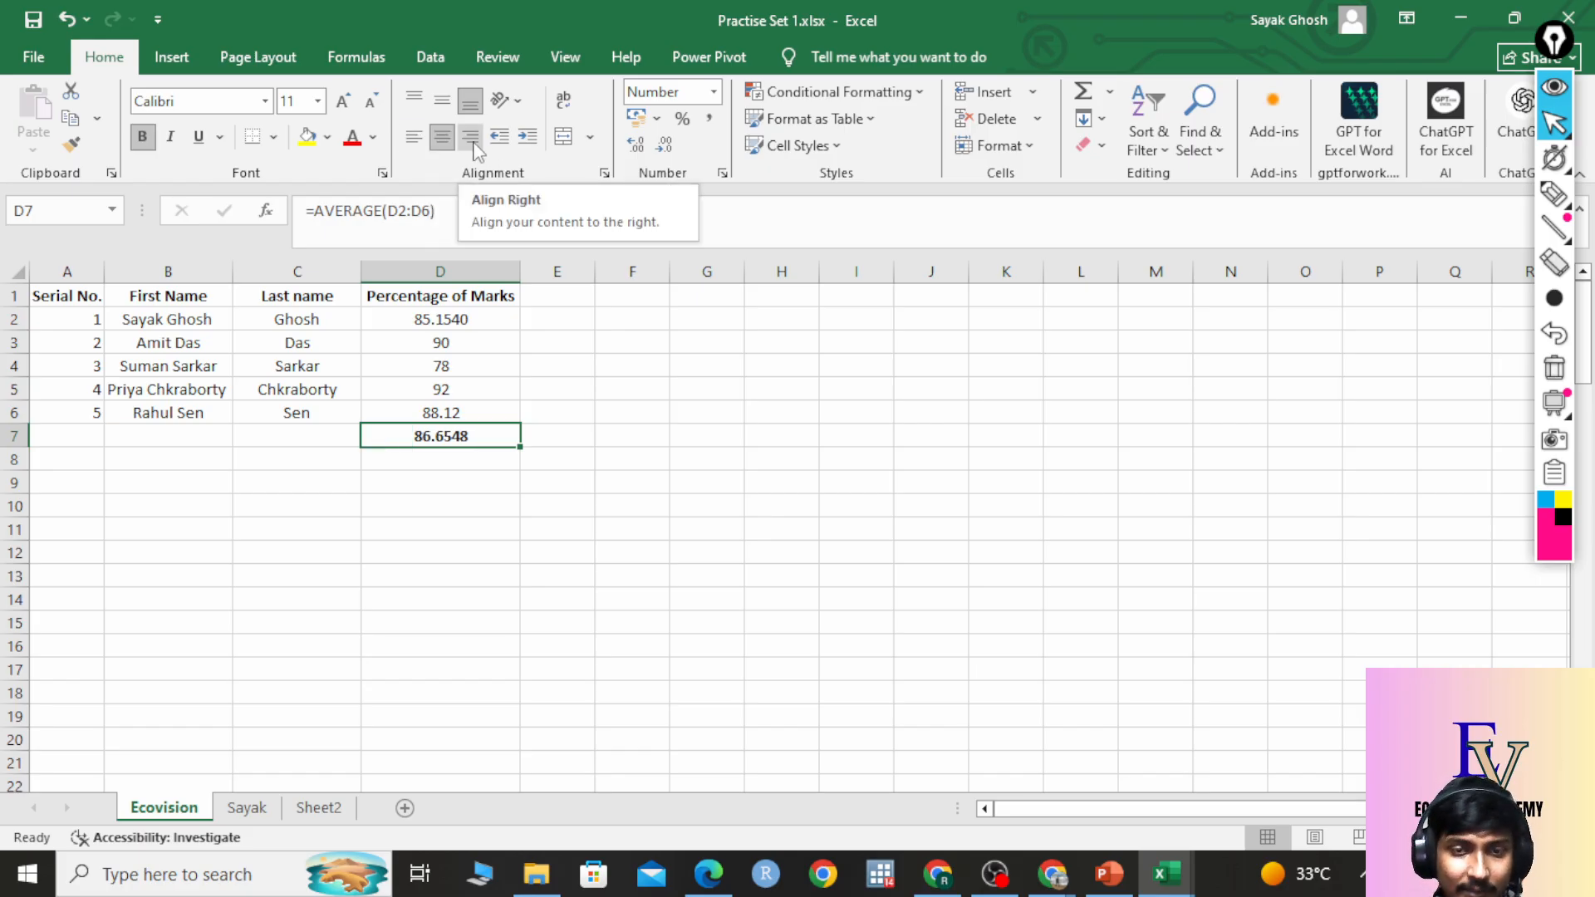
left_click(470, 138)
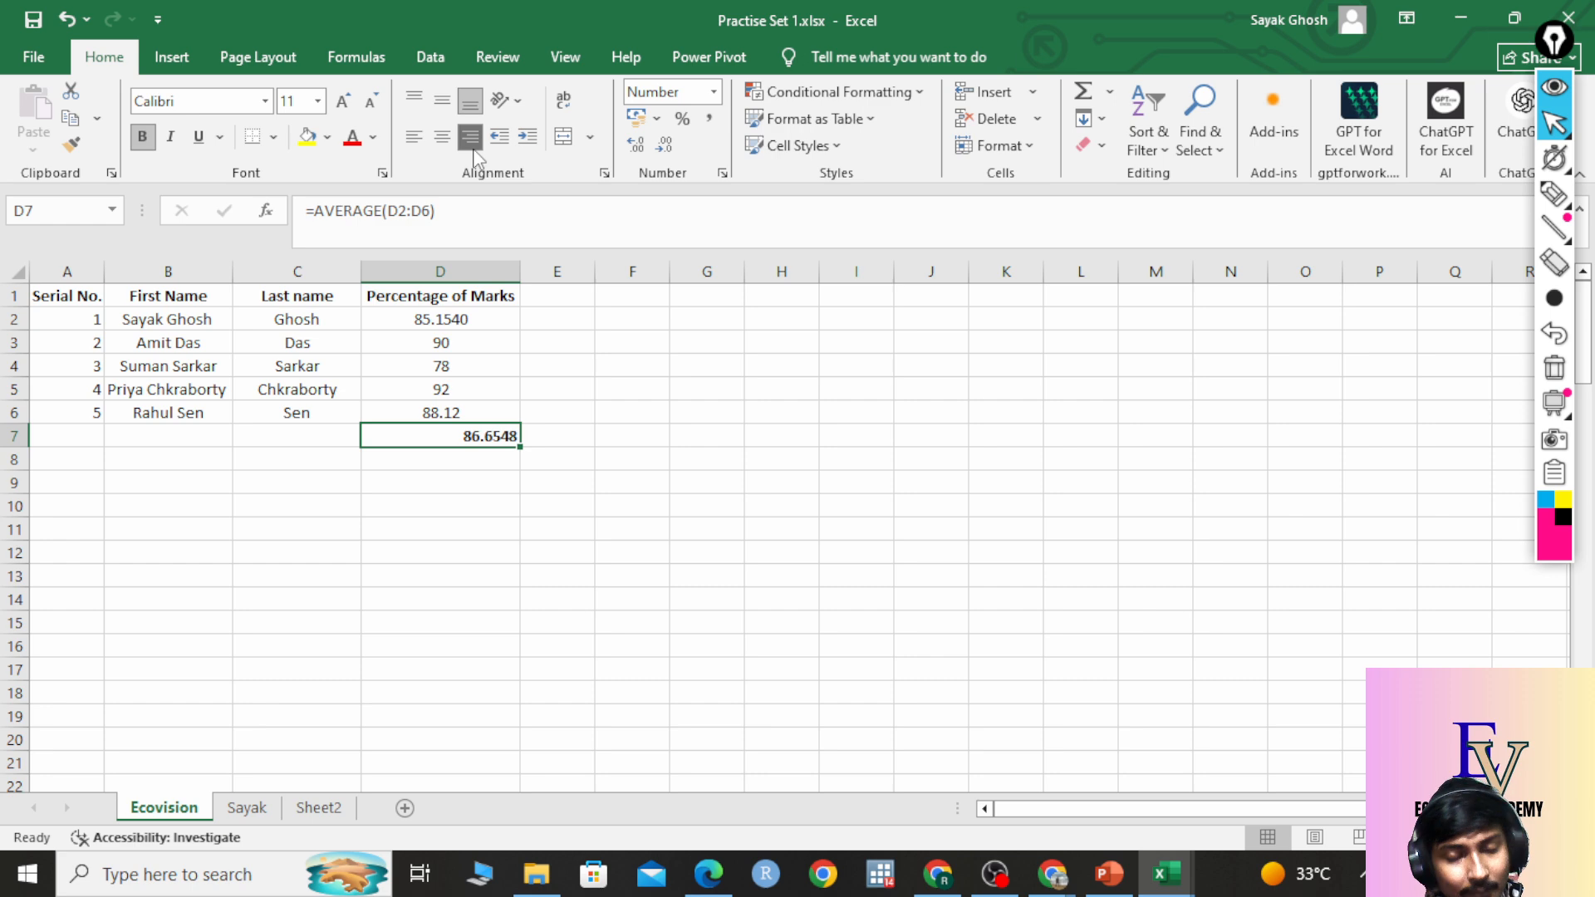
left_click(442, 137)
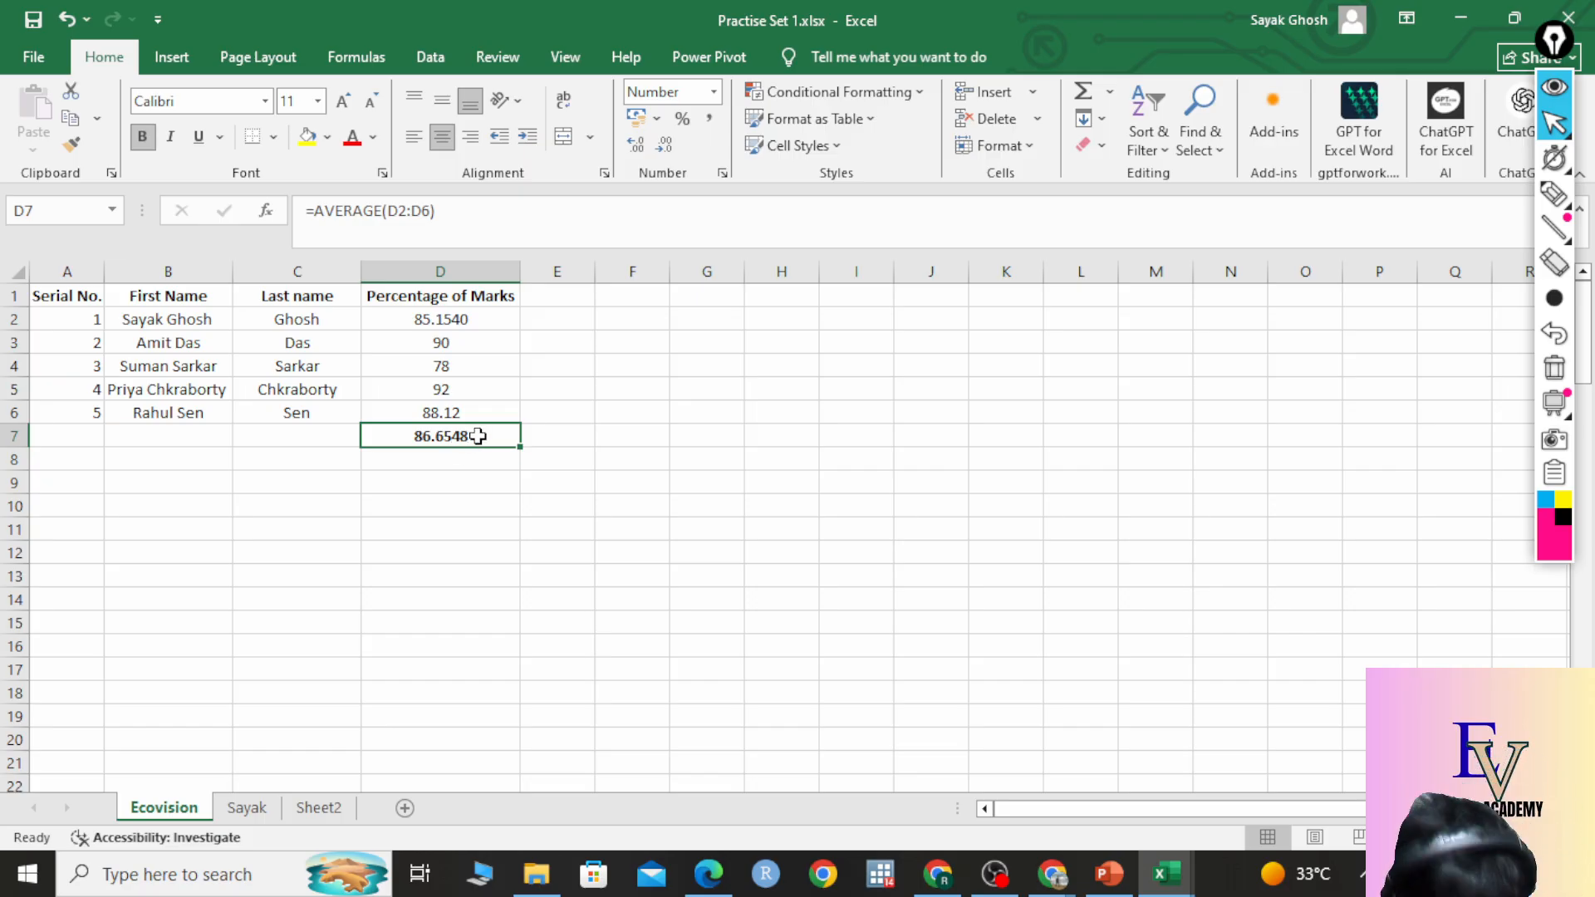
key("ctrl+c")
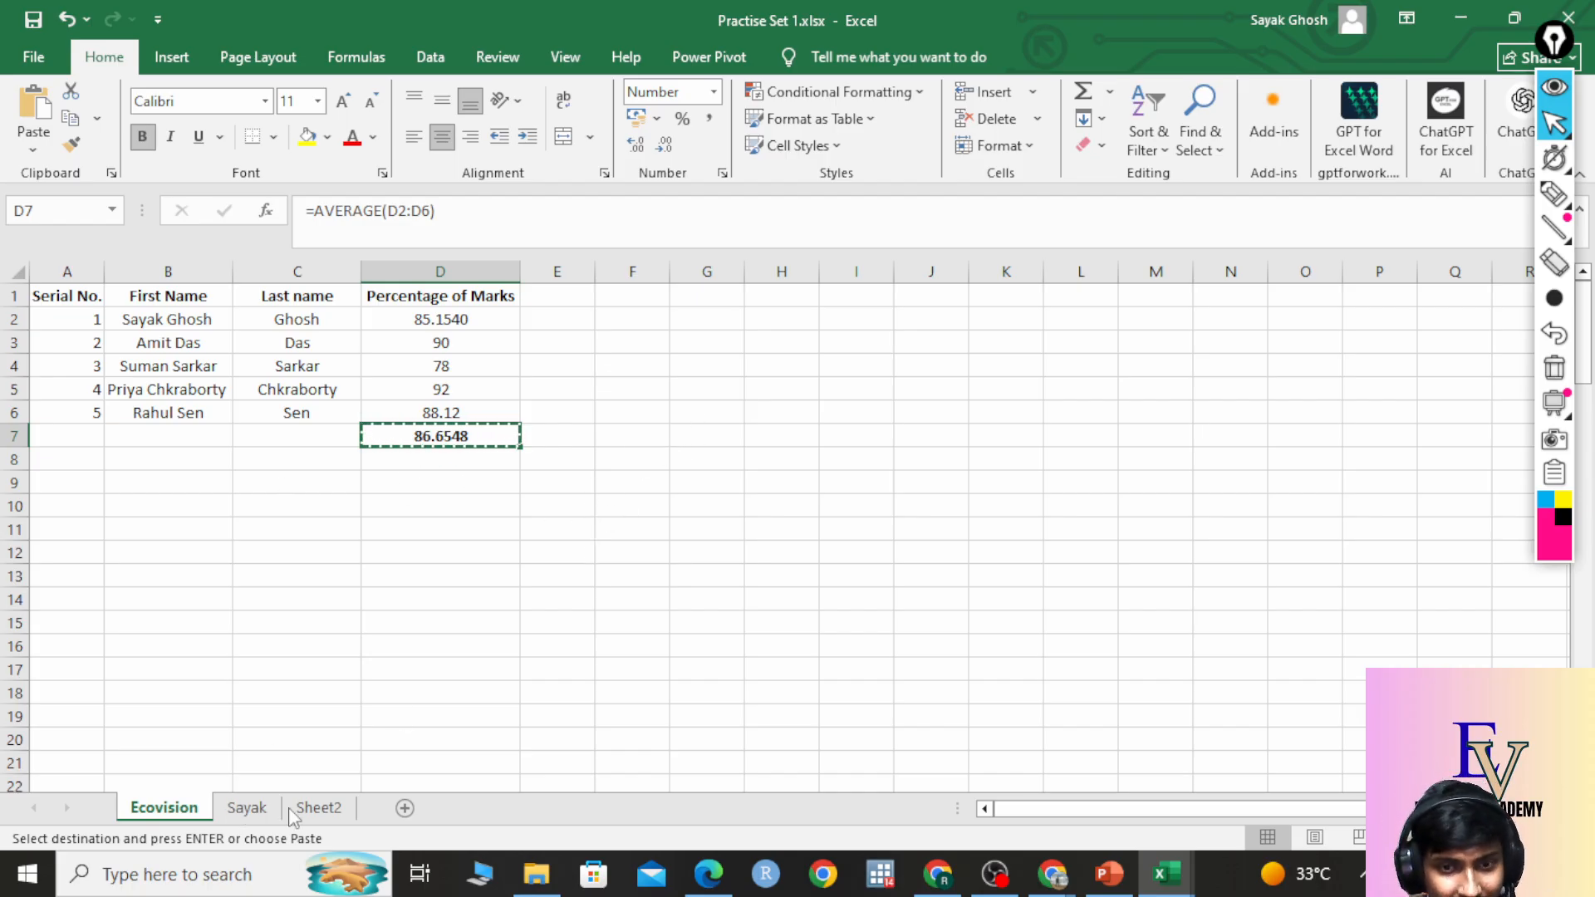
left_click(241, 813)
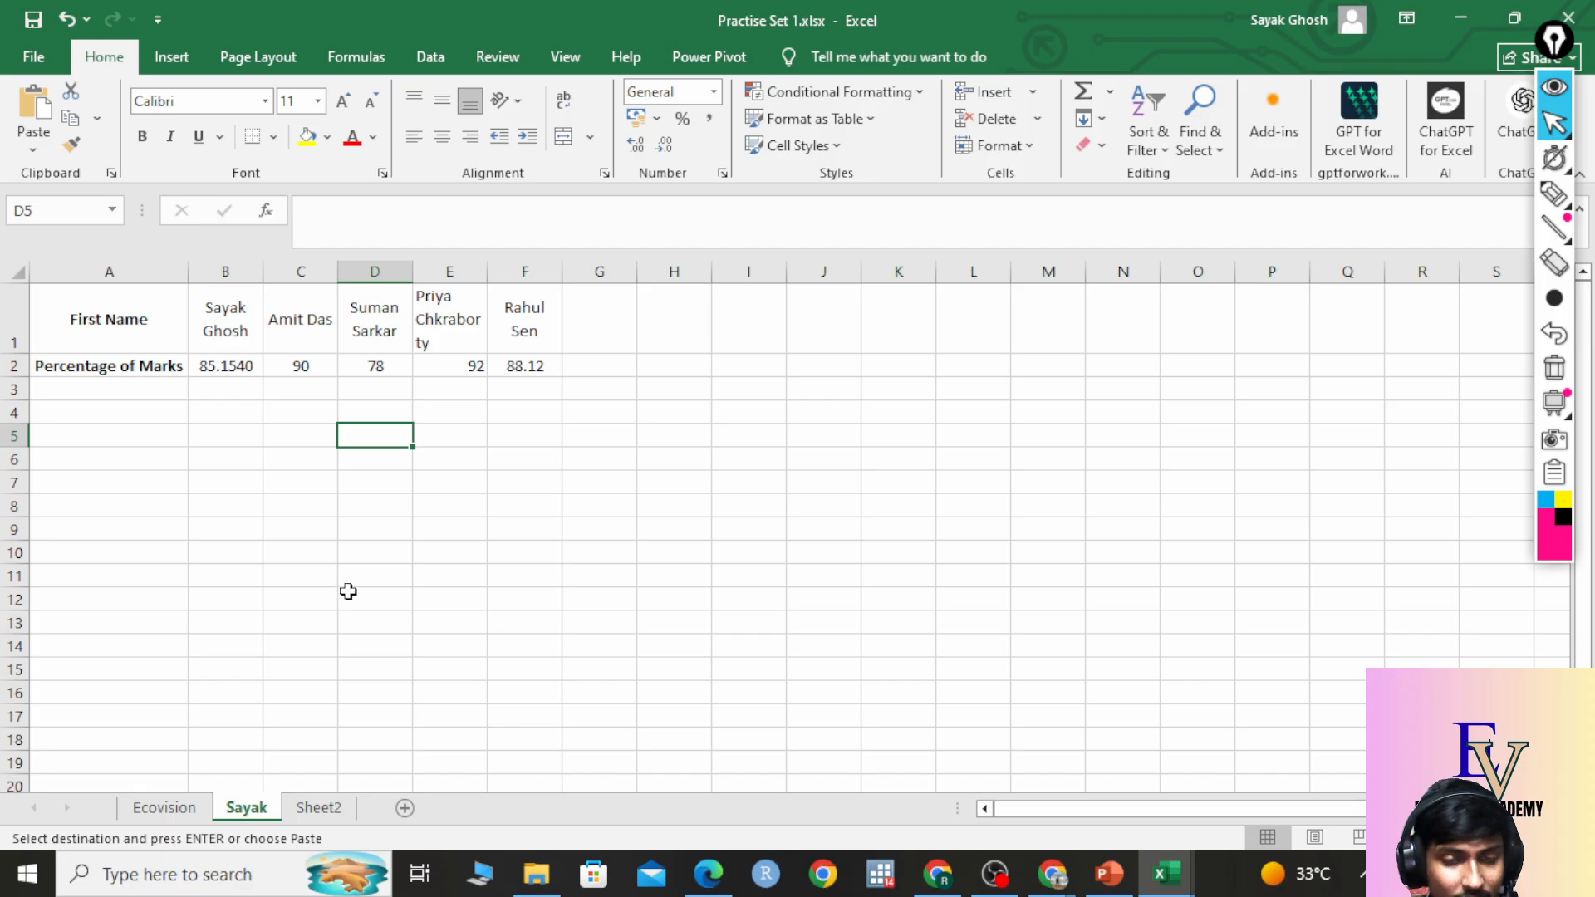
Paste the copied D7 average formula into Sayak's D5, which yields #REF!
left_click(167, 811)
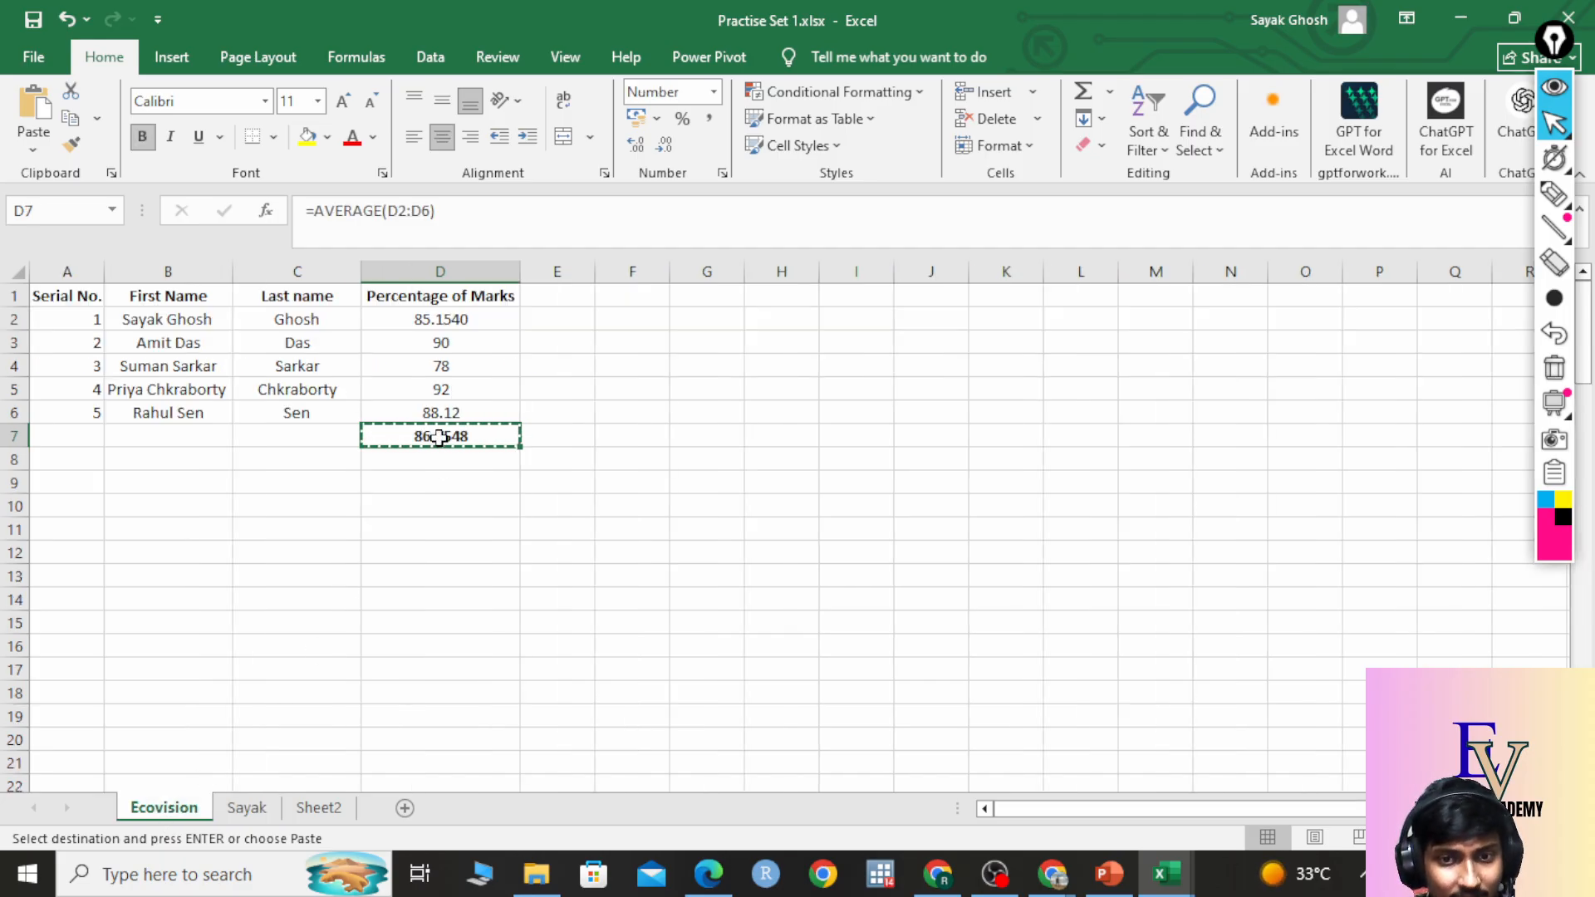
left_click(472, 487)
left_click(467, 432)
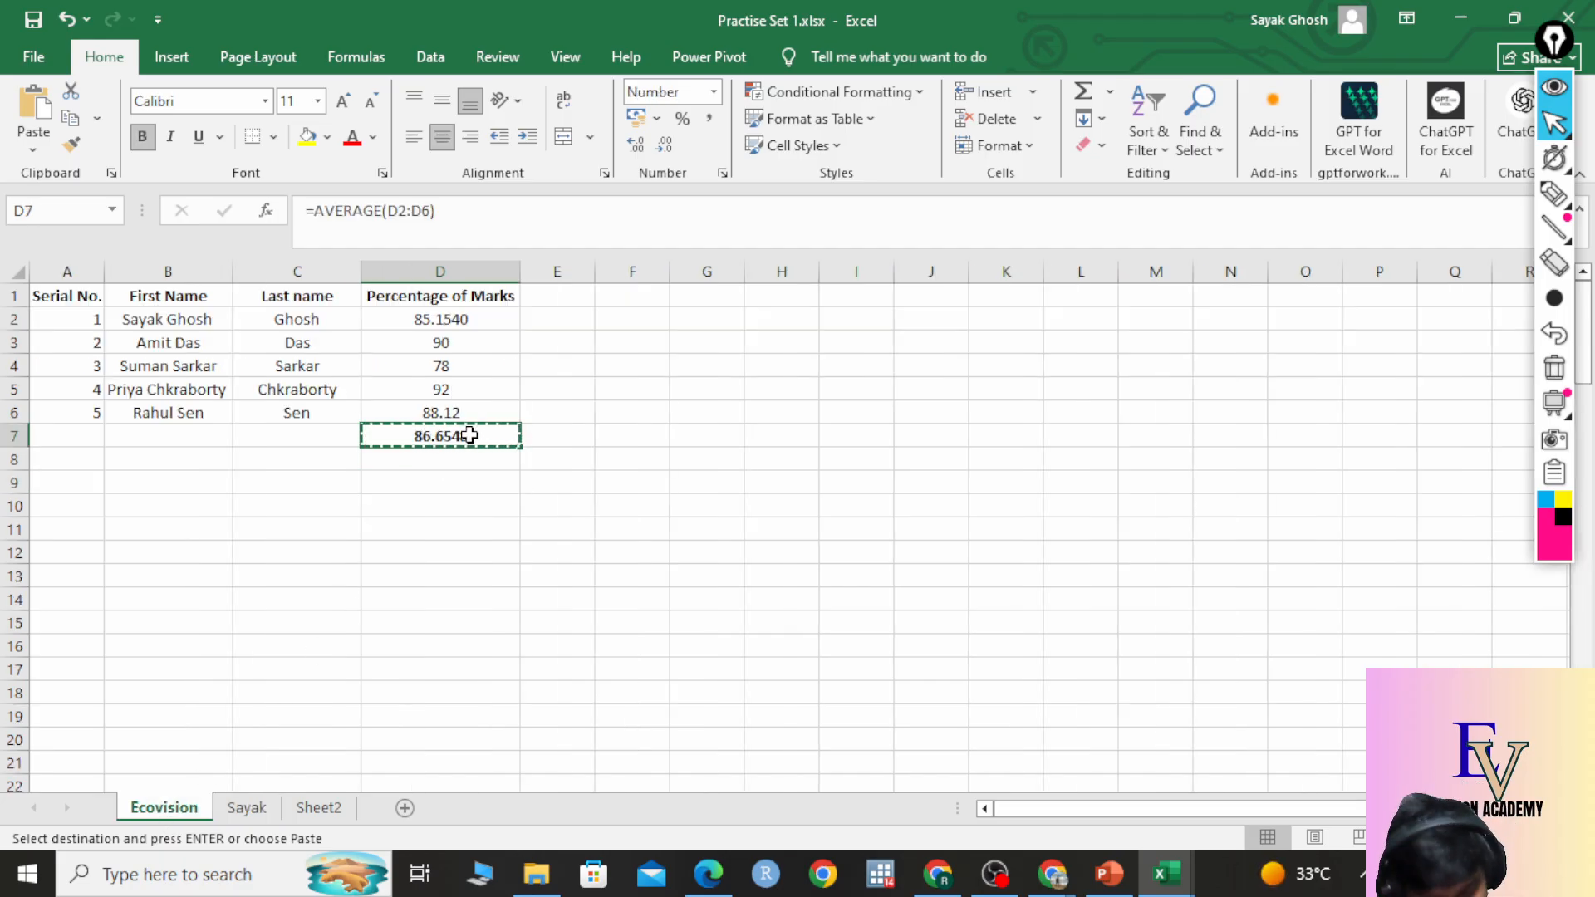
left_click(250, 810)
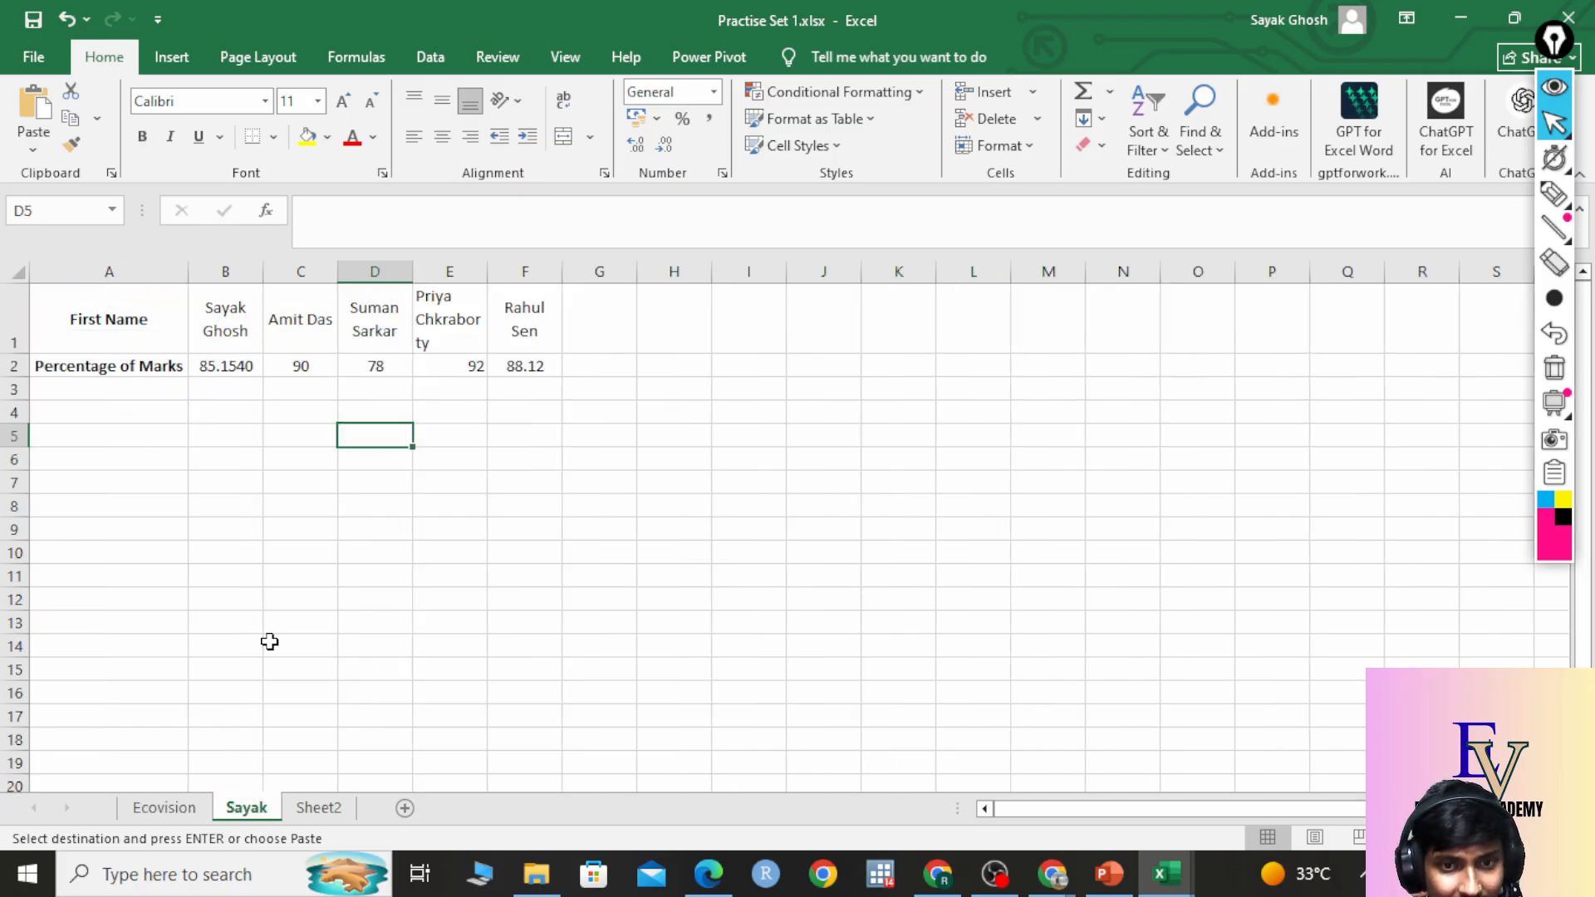
right_click(376, 434)
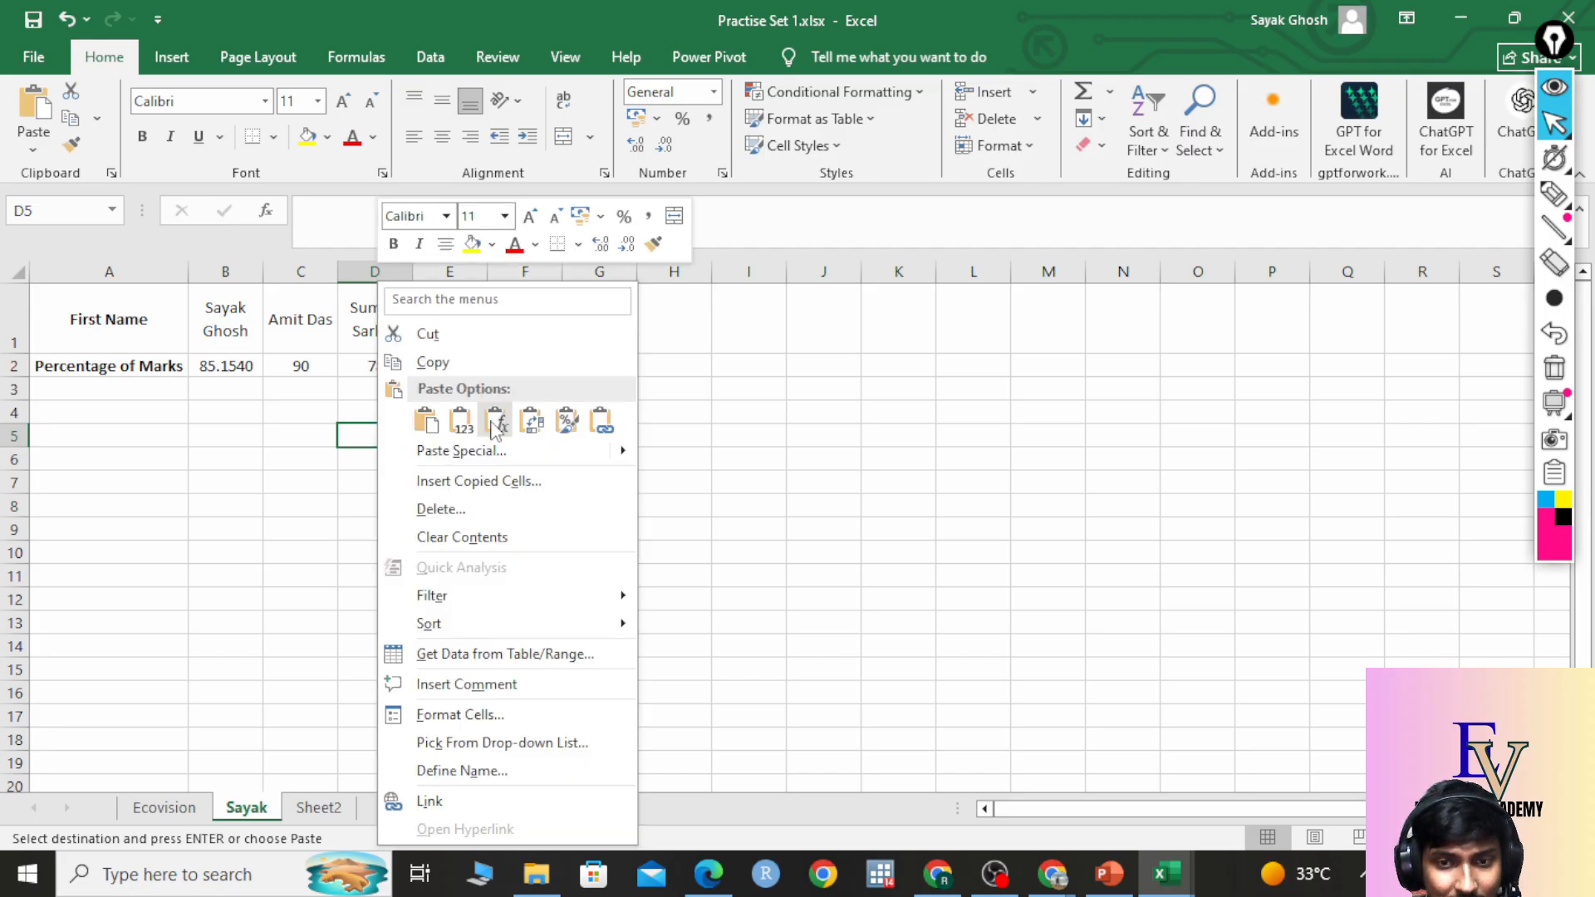
left_click(425, 421)
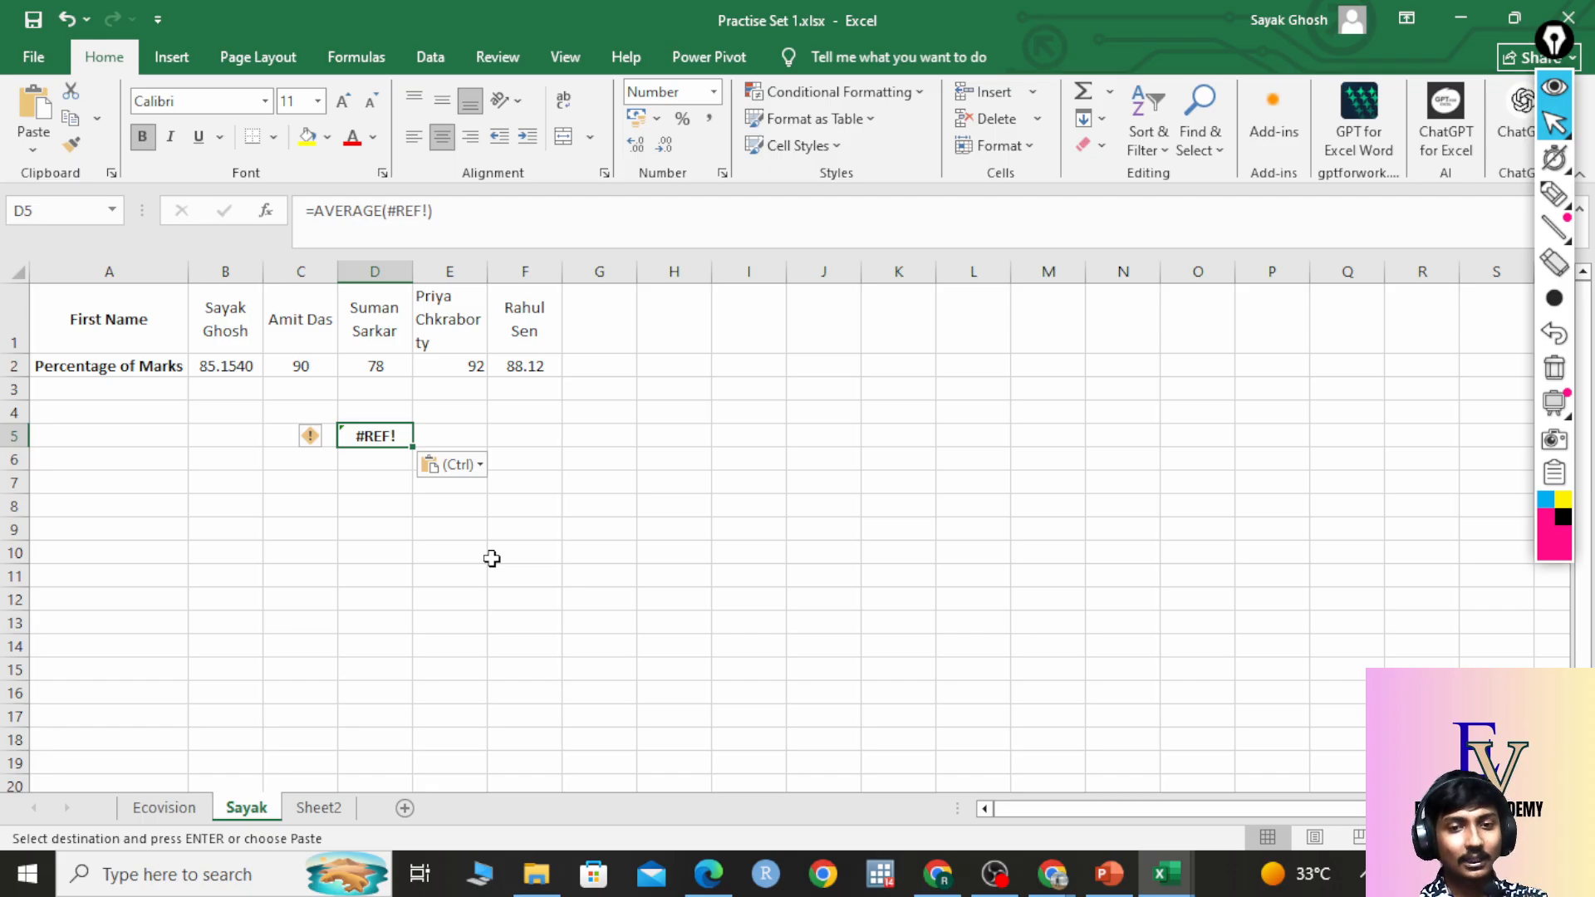
Switch between Ecovision and Sayak, pasting with Ctrl+V onto Ecovision's D7 and the Sayak sheet.
left_click(184, 808)
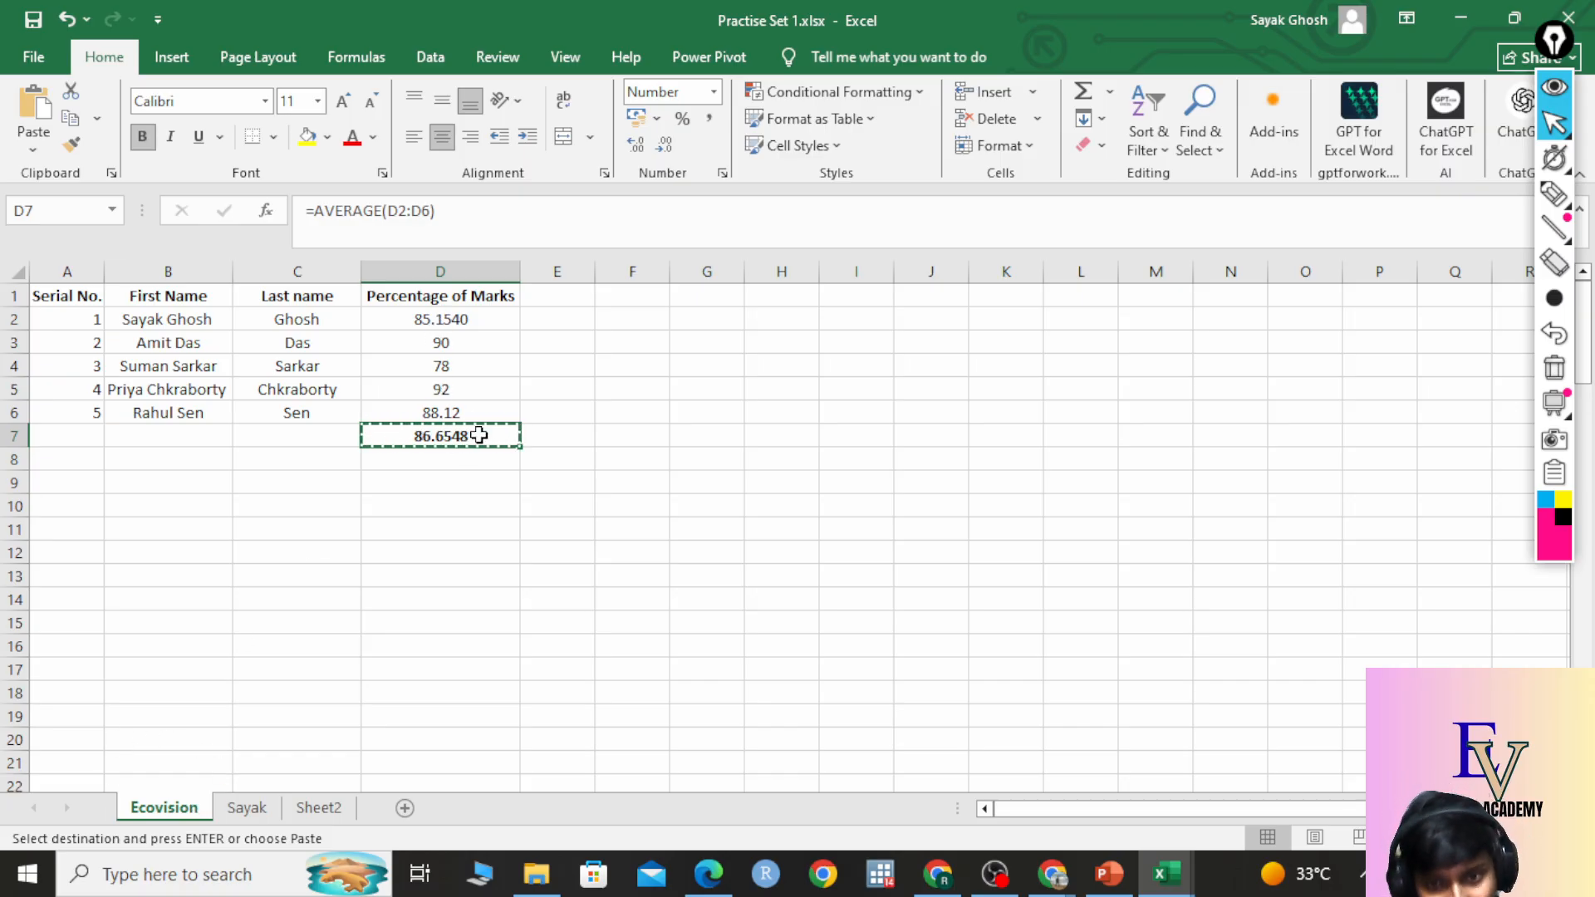
left_click(266, 813)
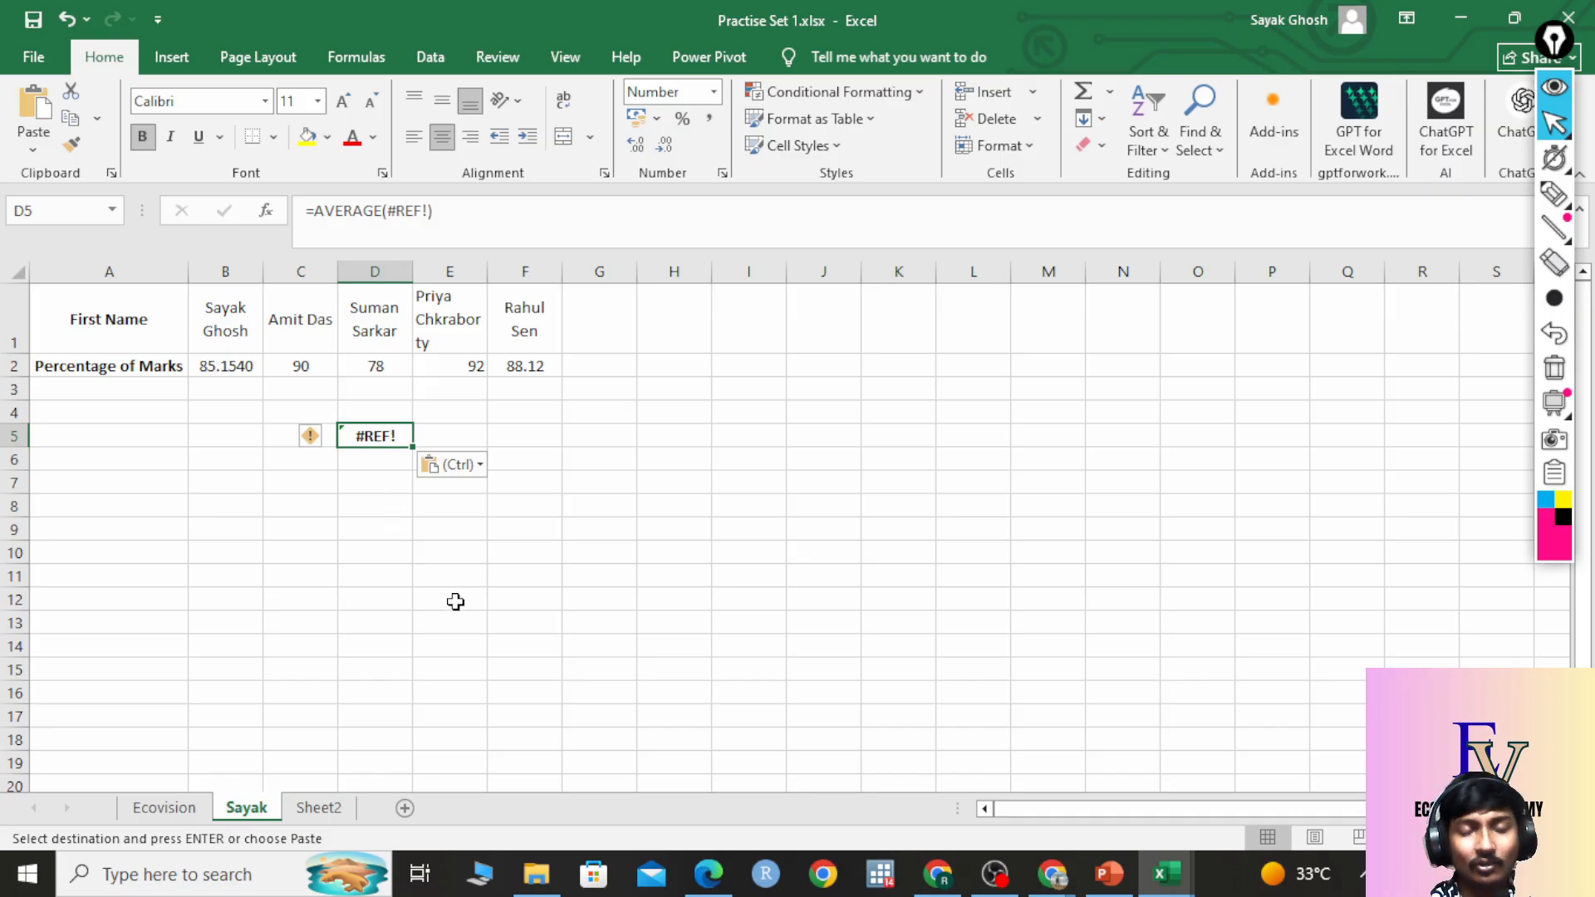
left_click(190, 813)
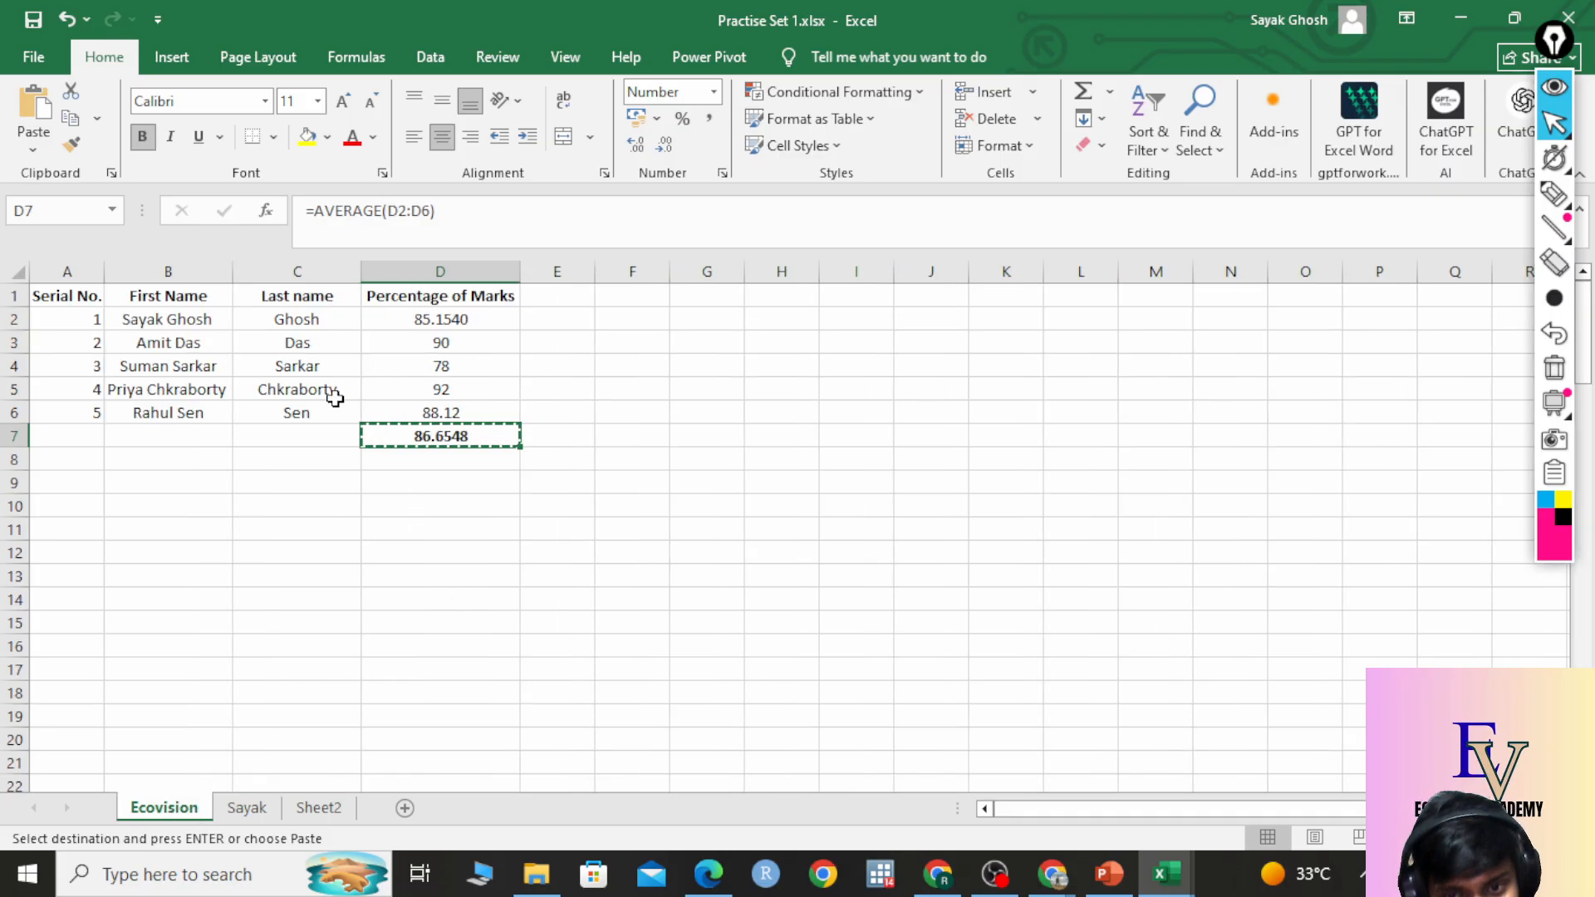
key("ctrl+v")
left_click(245, 813)
key("ctrl+v")
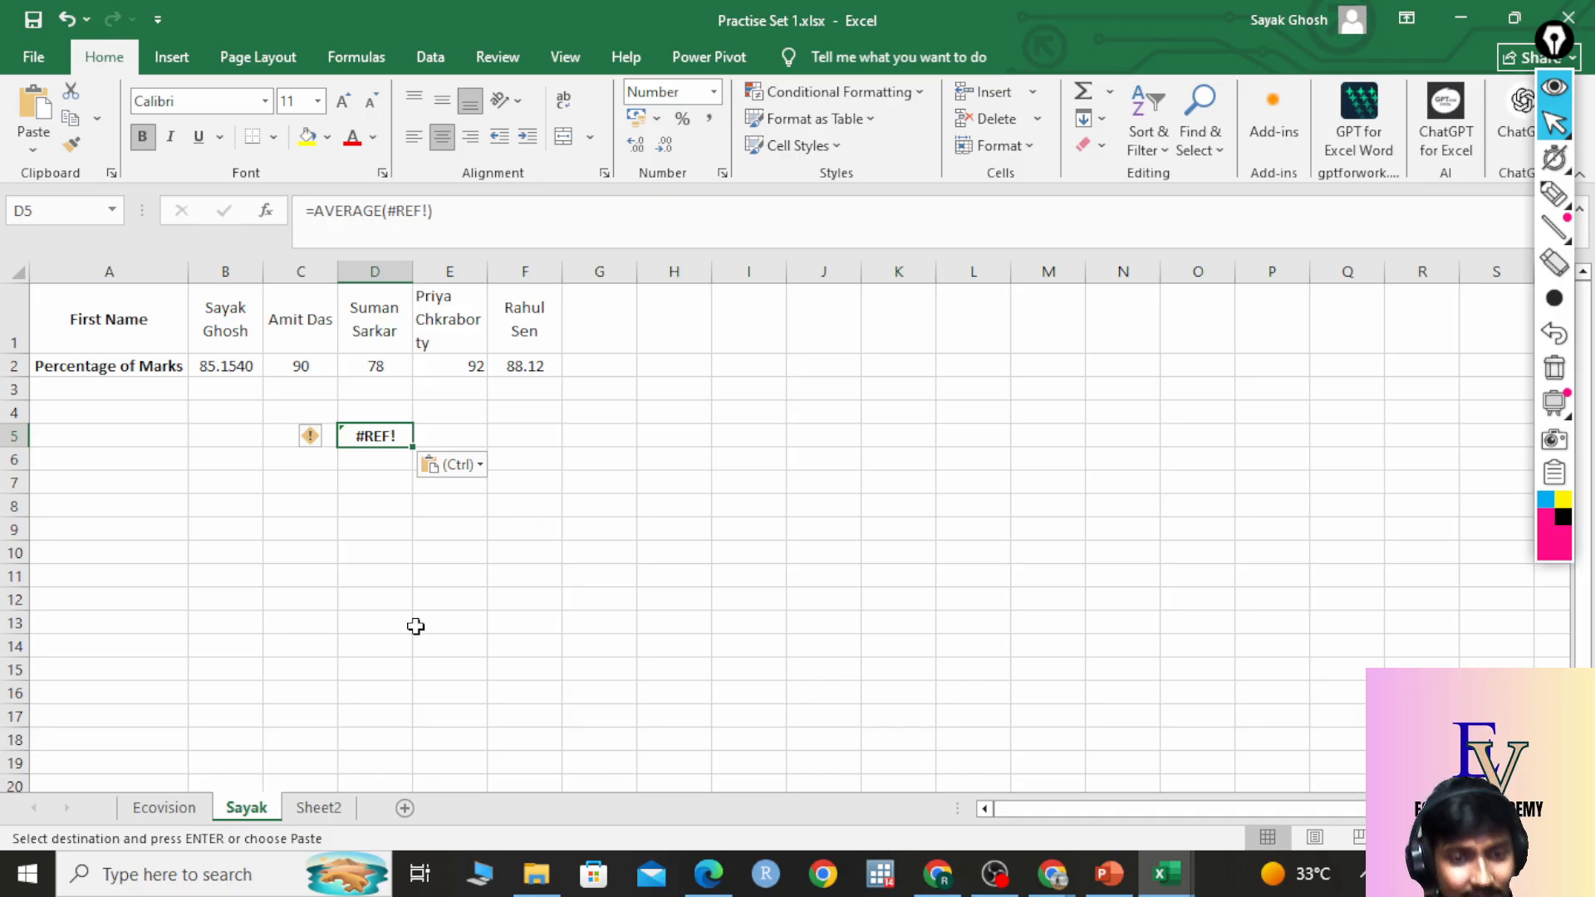
left_click(165, 809)
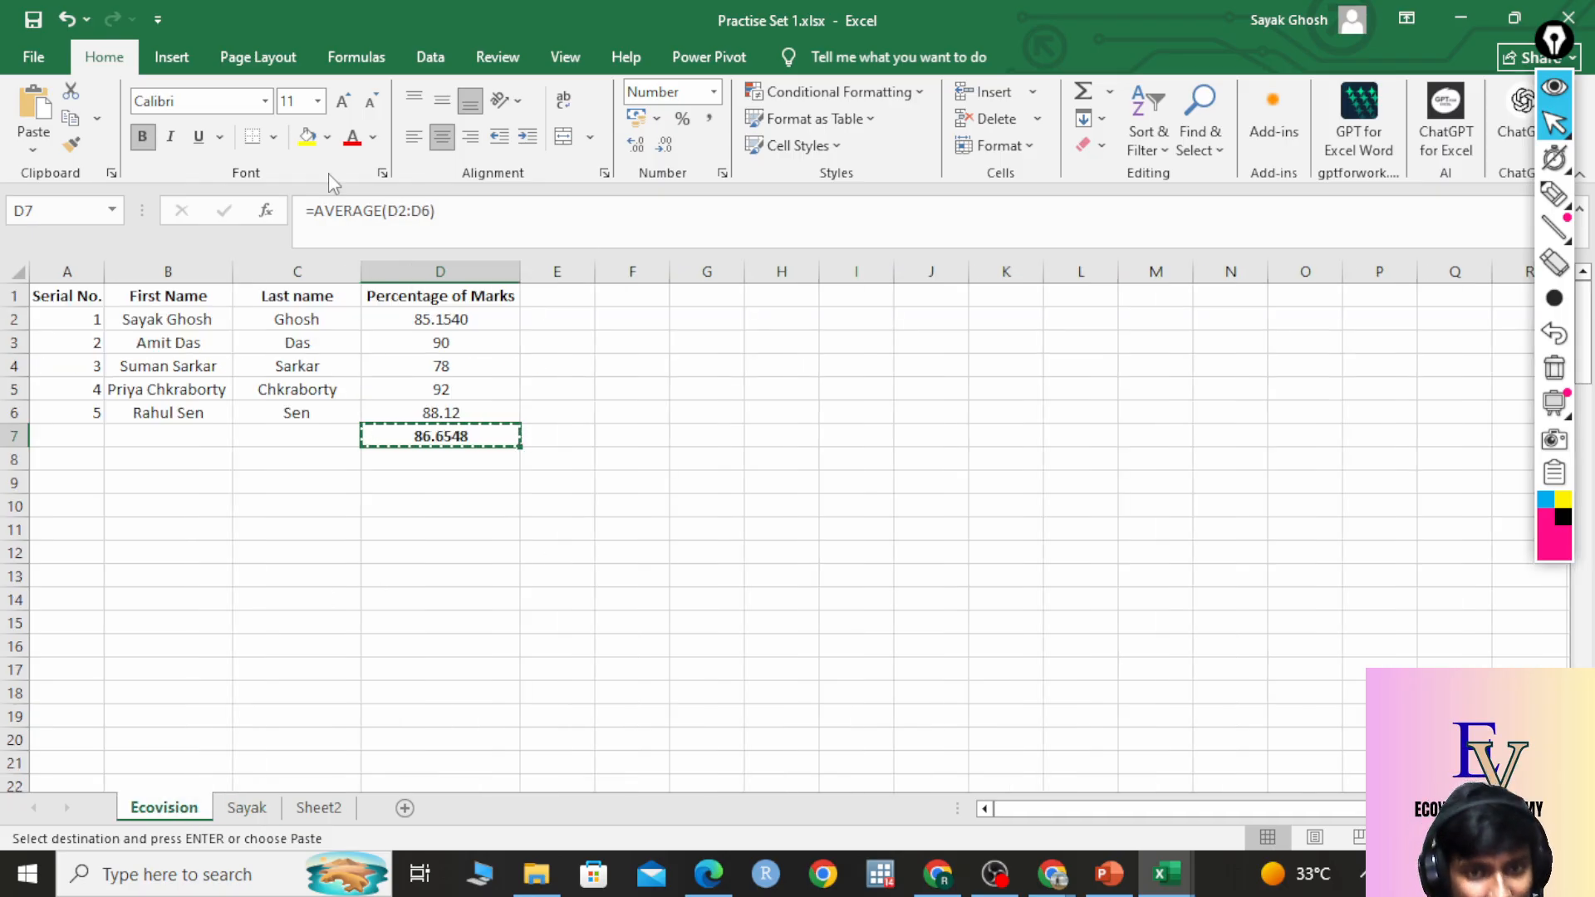
key("ctrl+v")
left_click(247, 810)
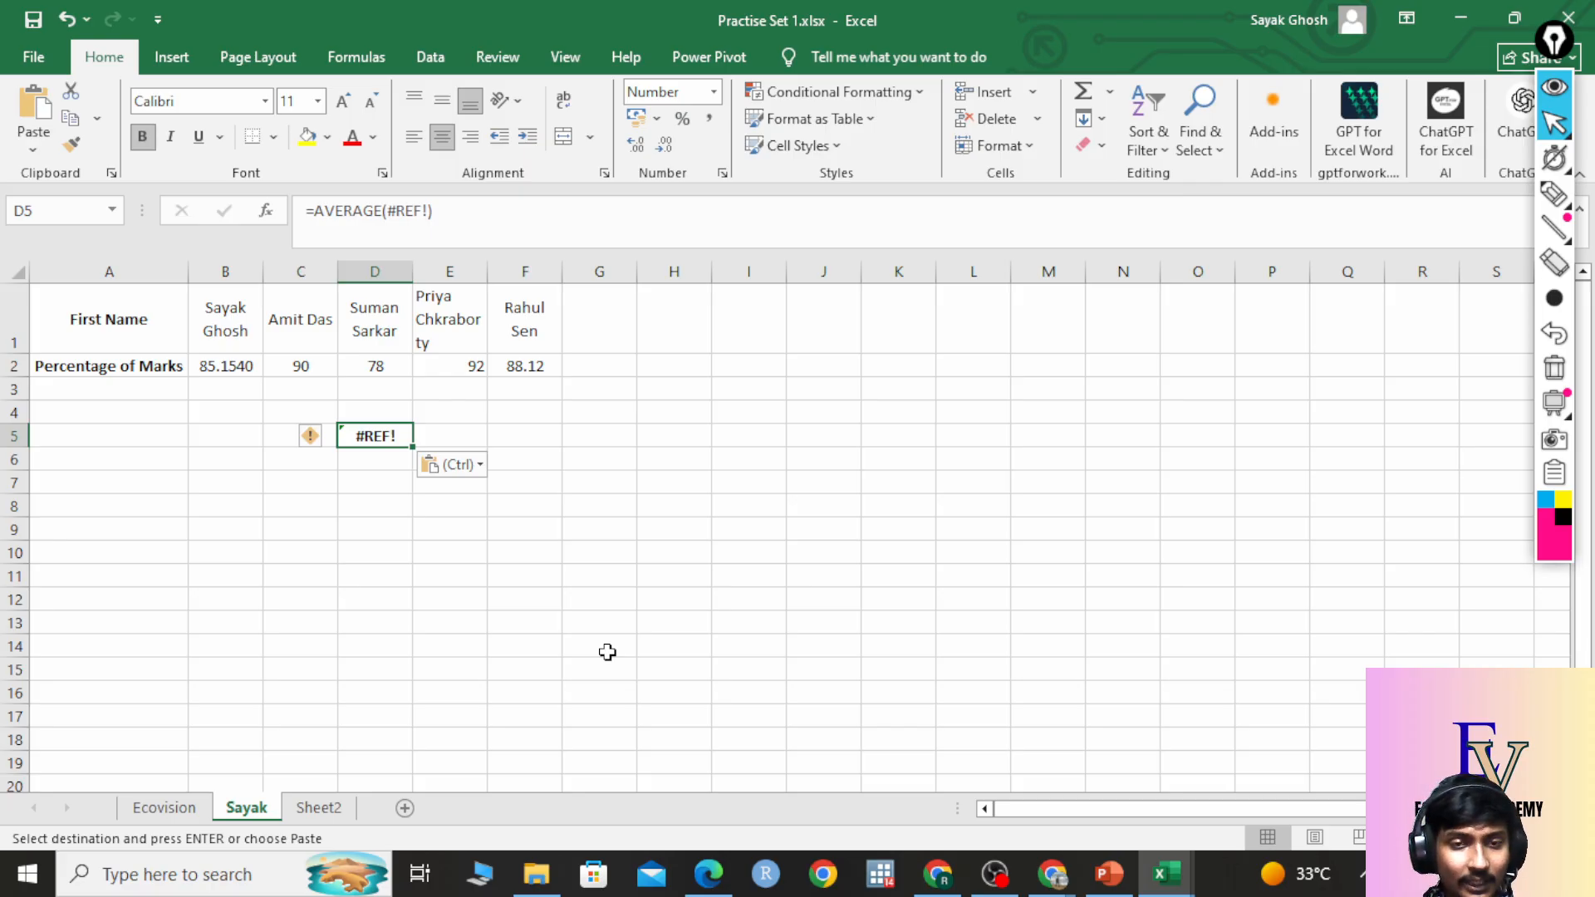
Clear the #REF! from Sayak's D5 and copy Ecovision's D7 average again.
key("Delete")
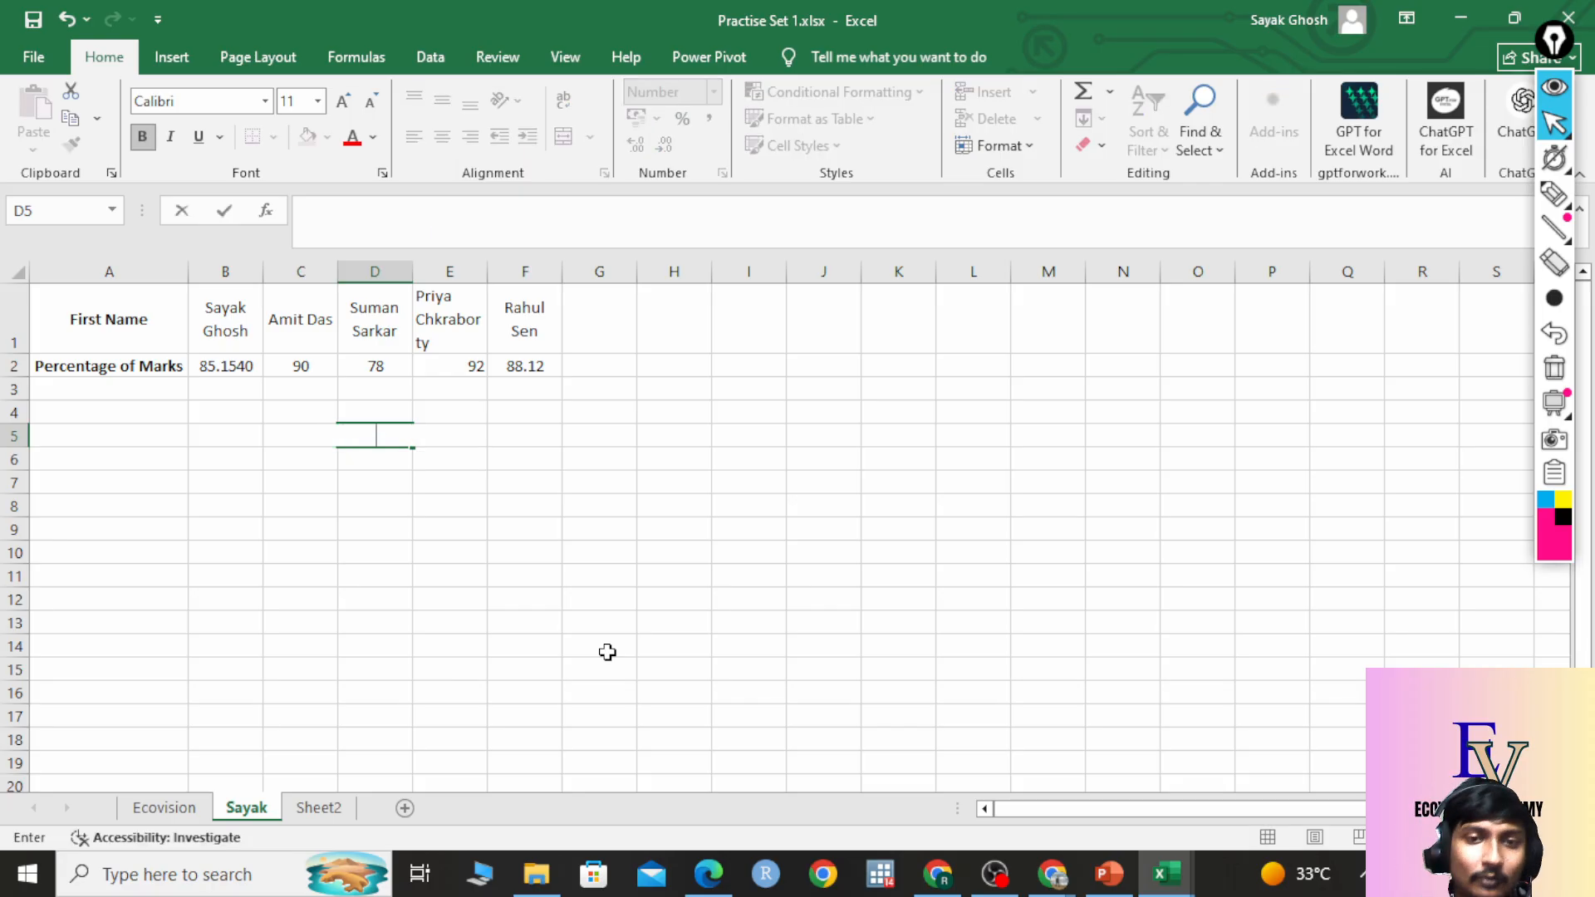
left_click(582, 573)
left_click(164, 807)
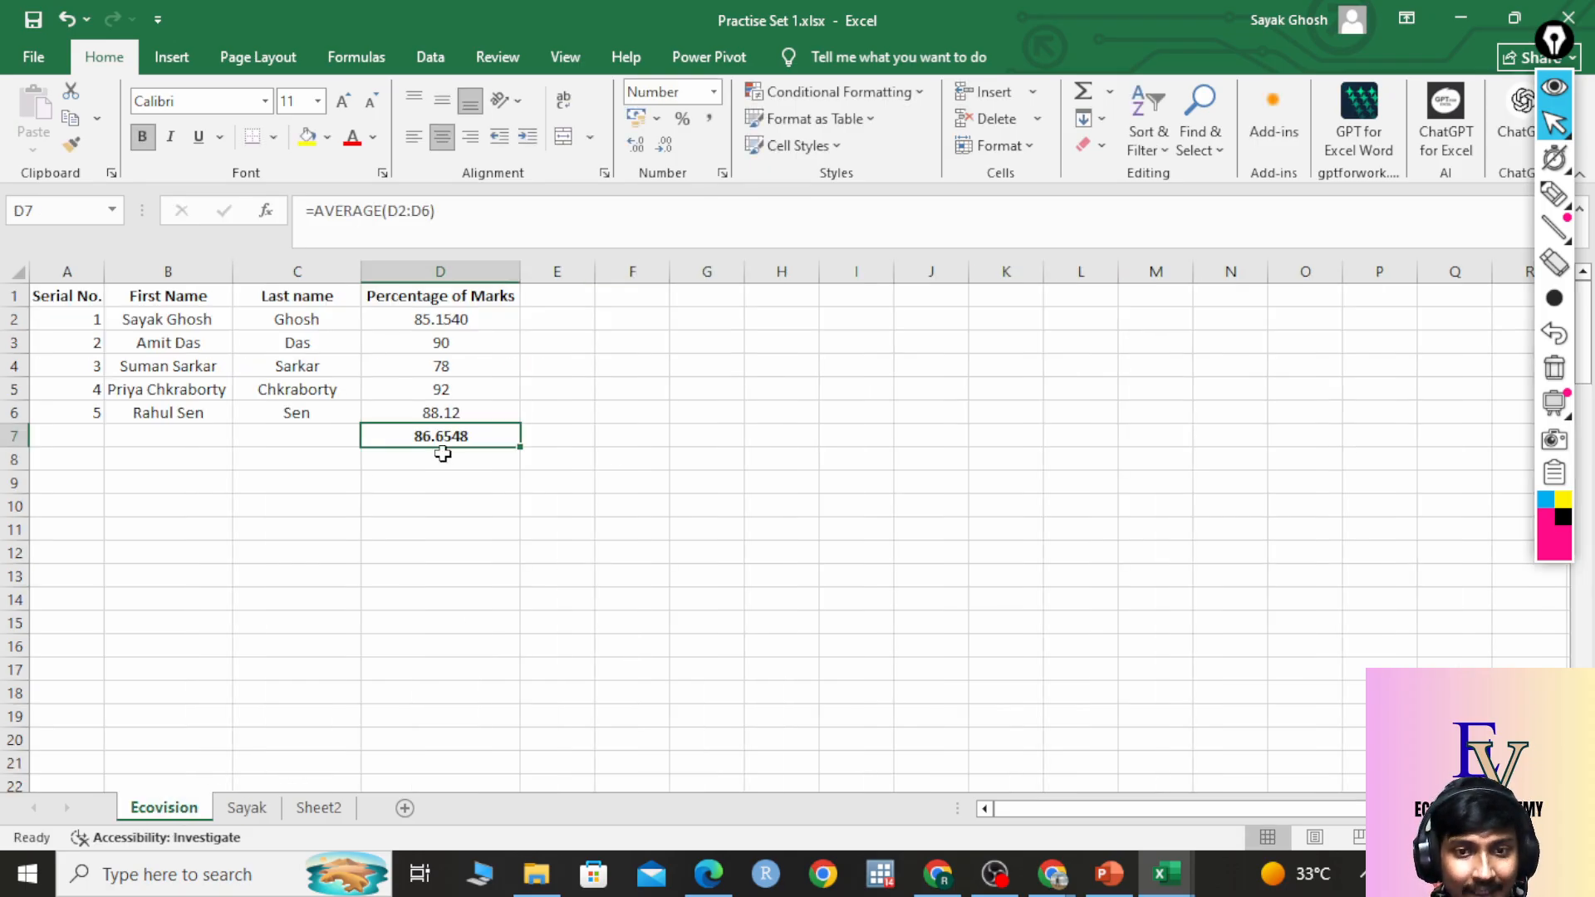
left_click(456, 480)
left_click(470, 437)
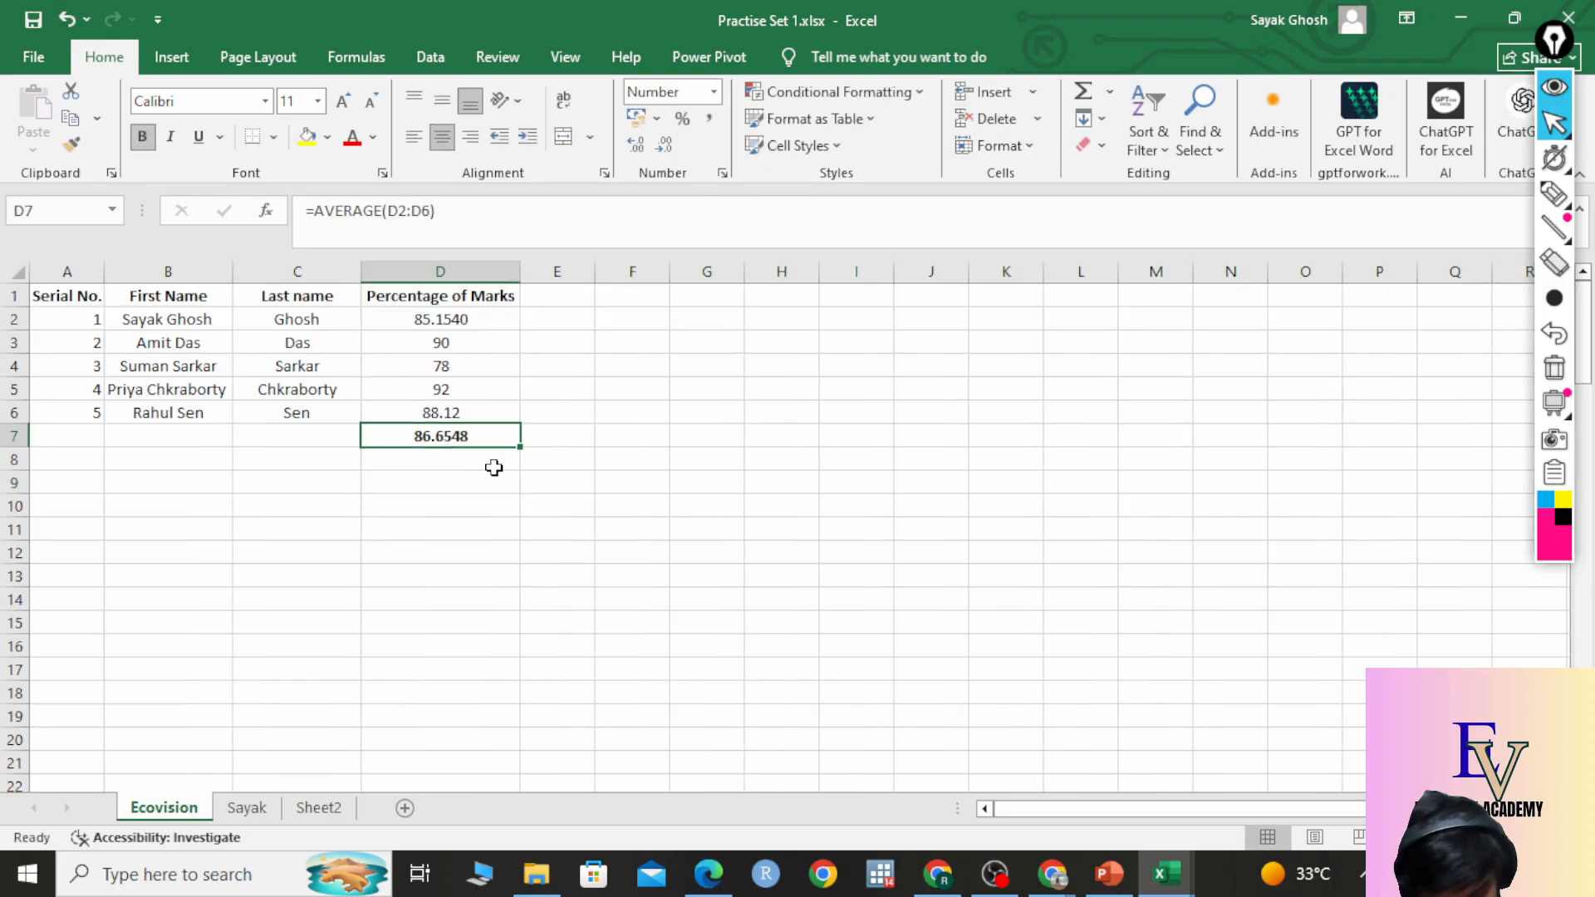
key("ctrl+c")
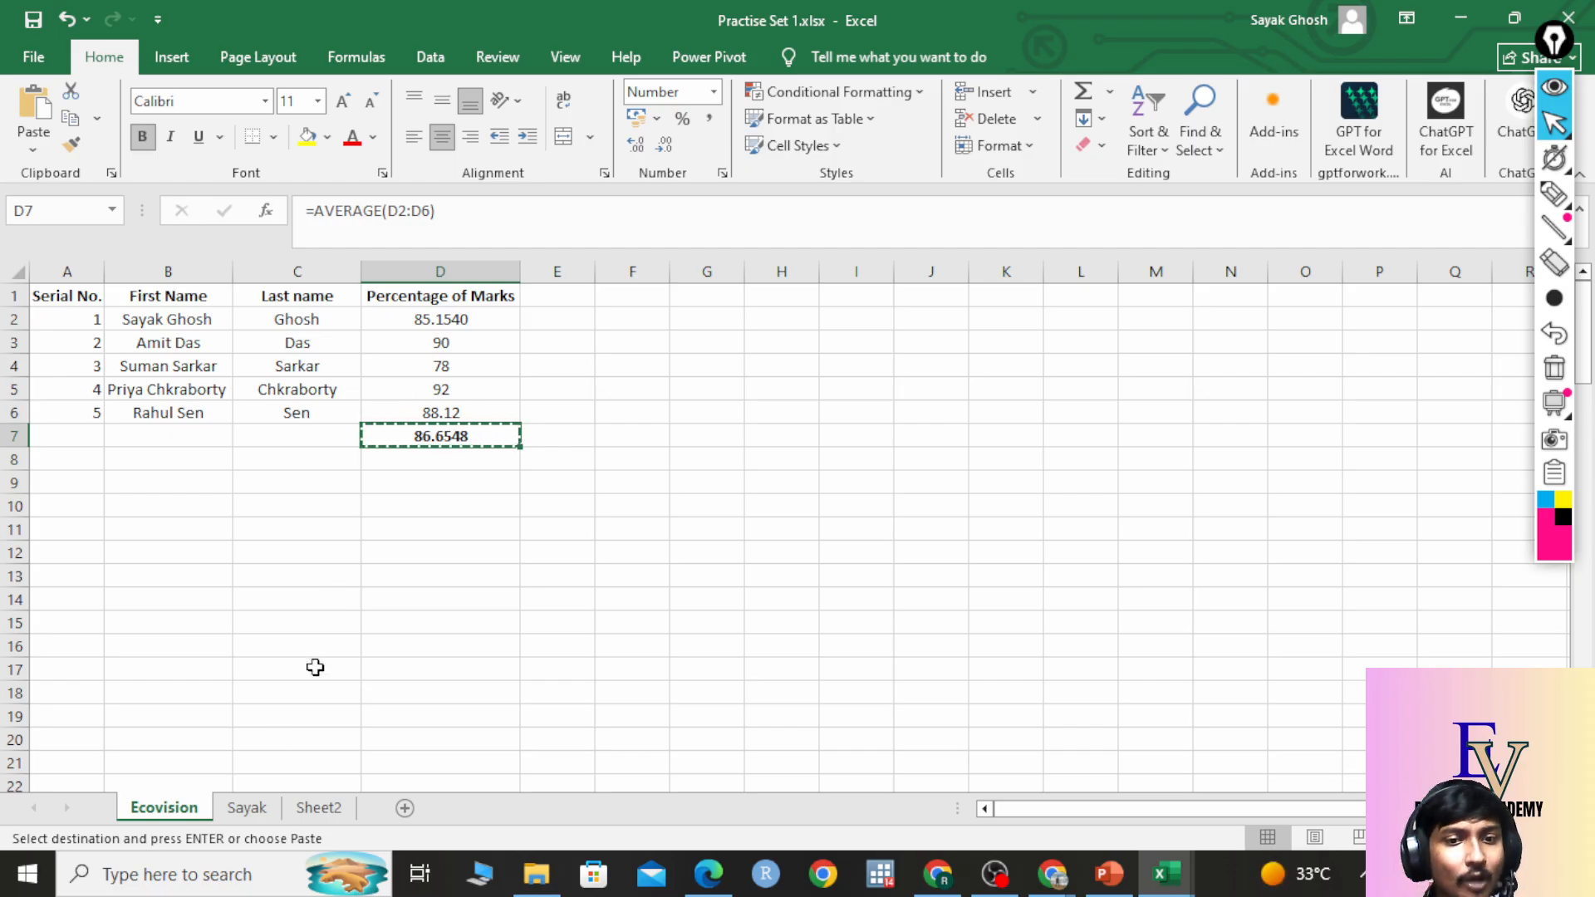
Paste the D7 average into Sayak's D5 as the plain value 86.6548.
left_click(247, 810)
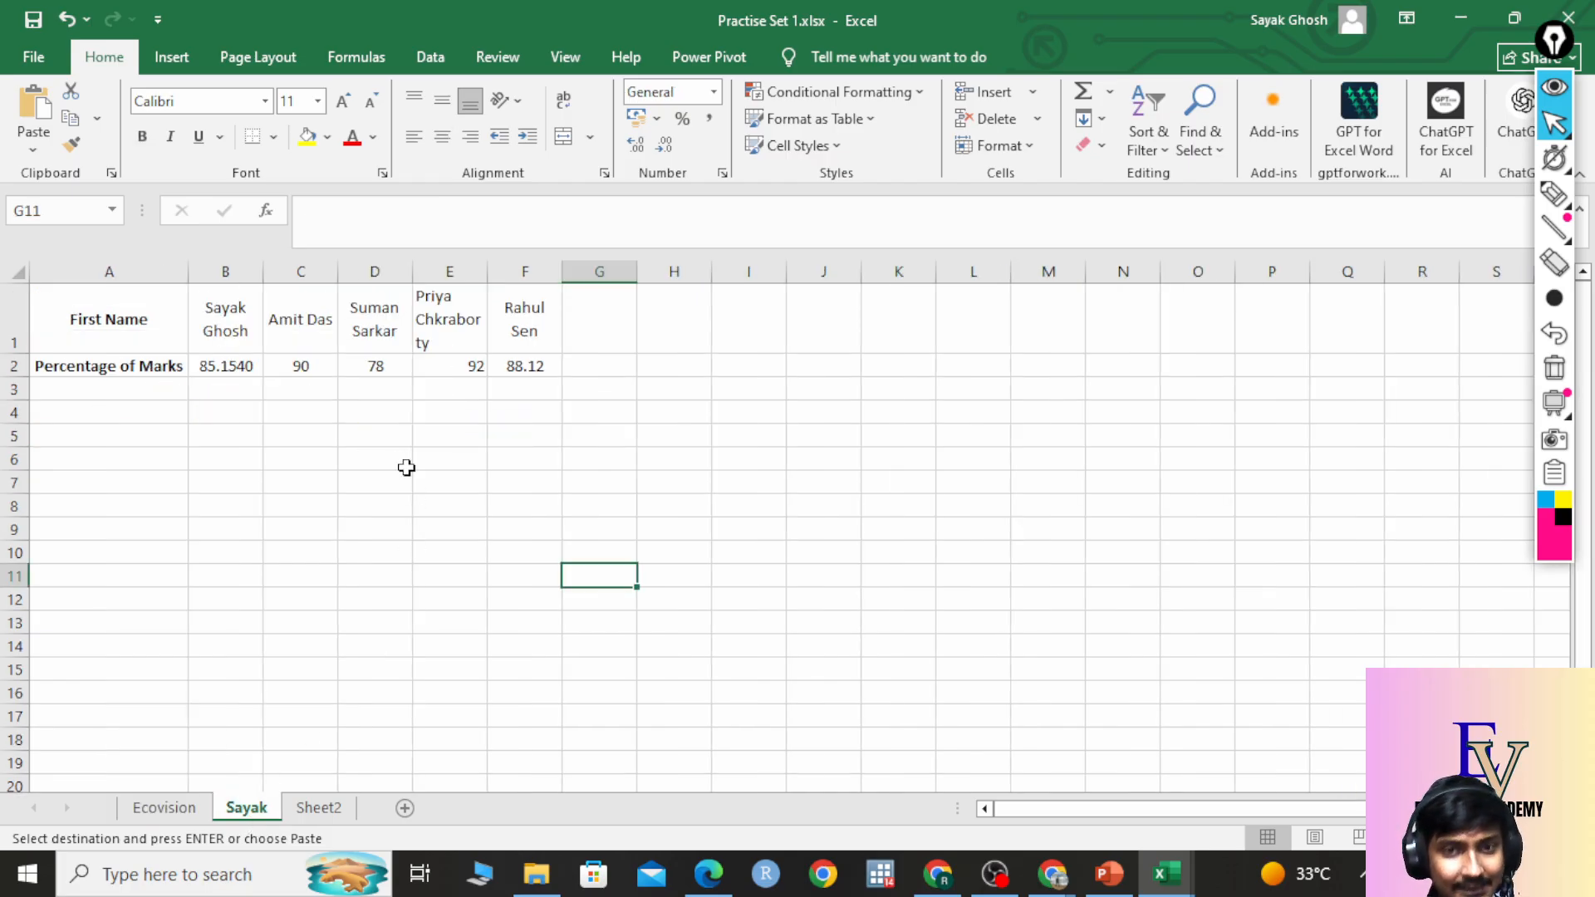
right_click(369, 434)
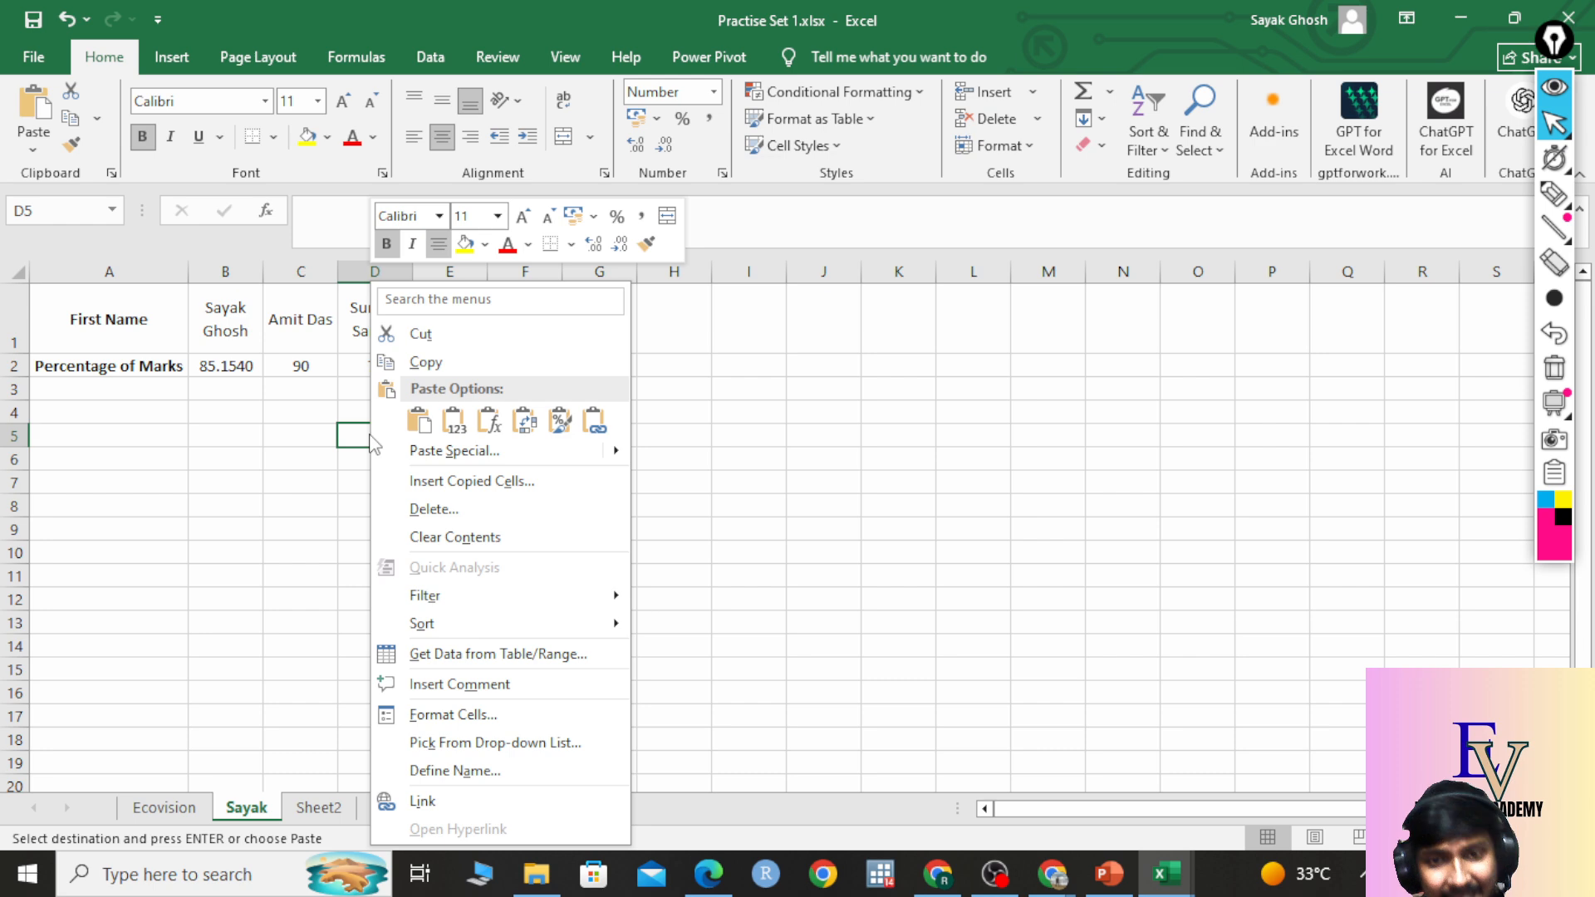
left_click(455, 424)
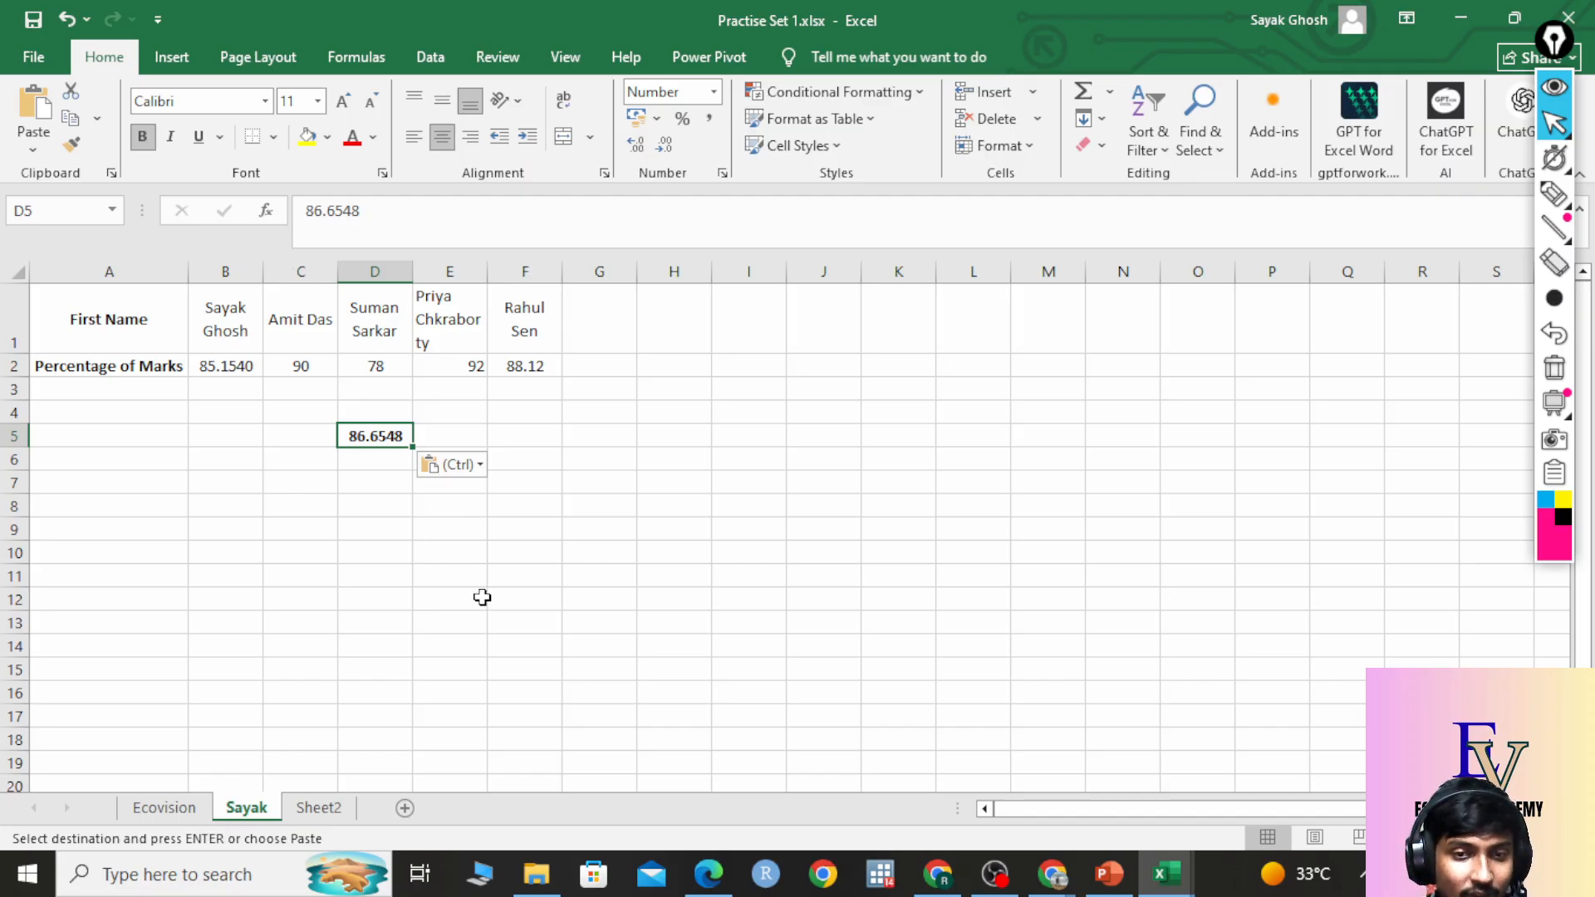
Paste the same cell normally into I5 for comparison, producing #REF!
right_click(752, 436)
left_click(812, 426)
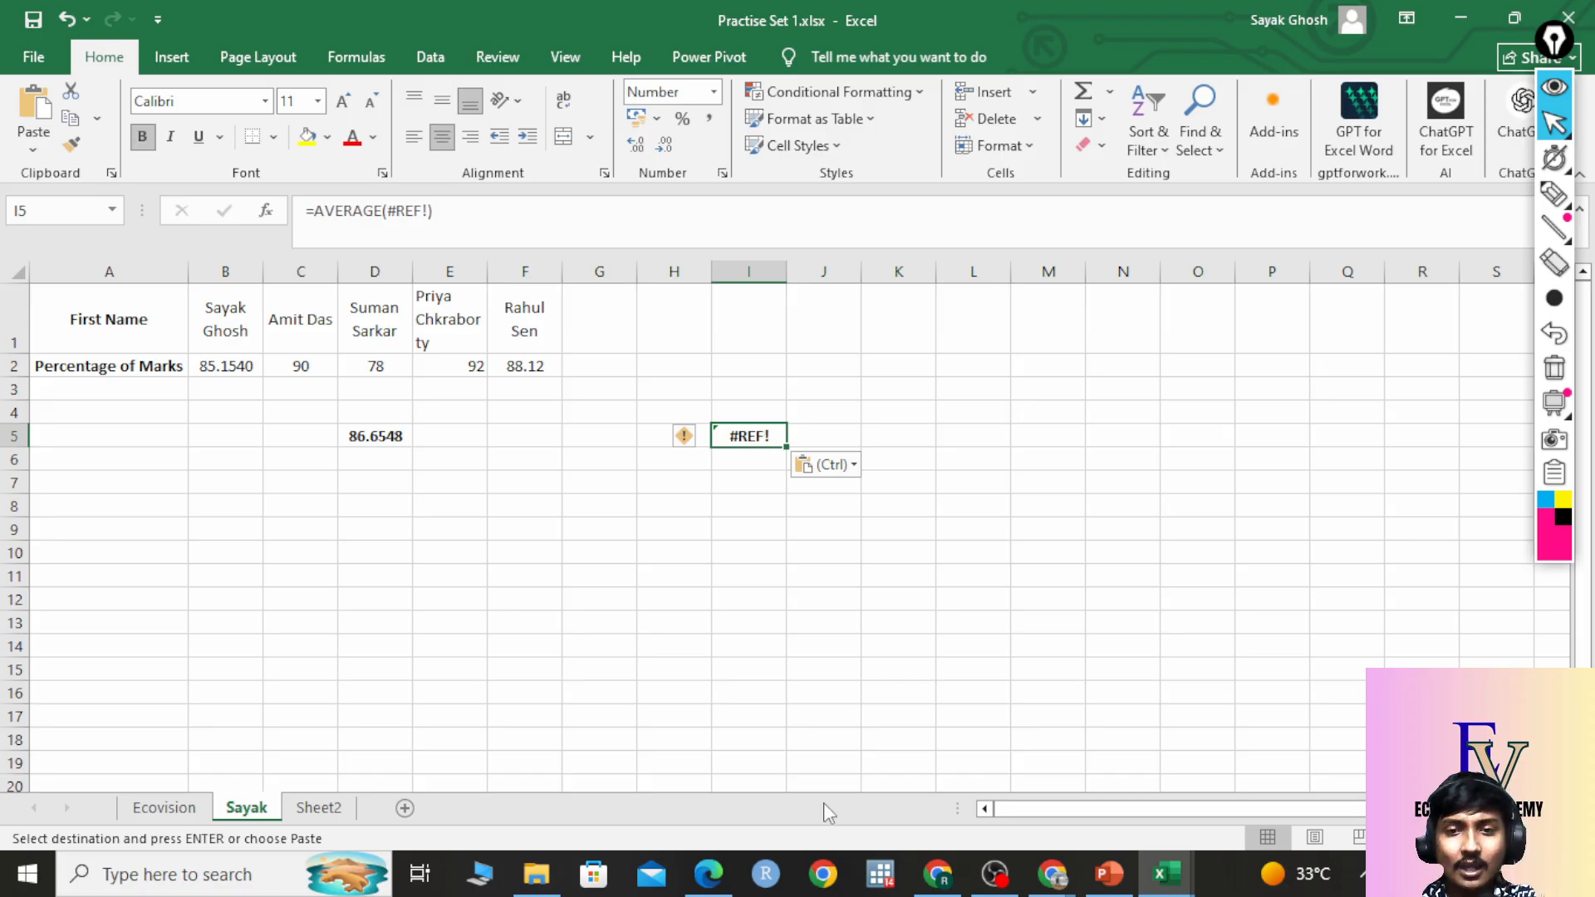
left_click(162, 809)
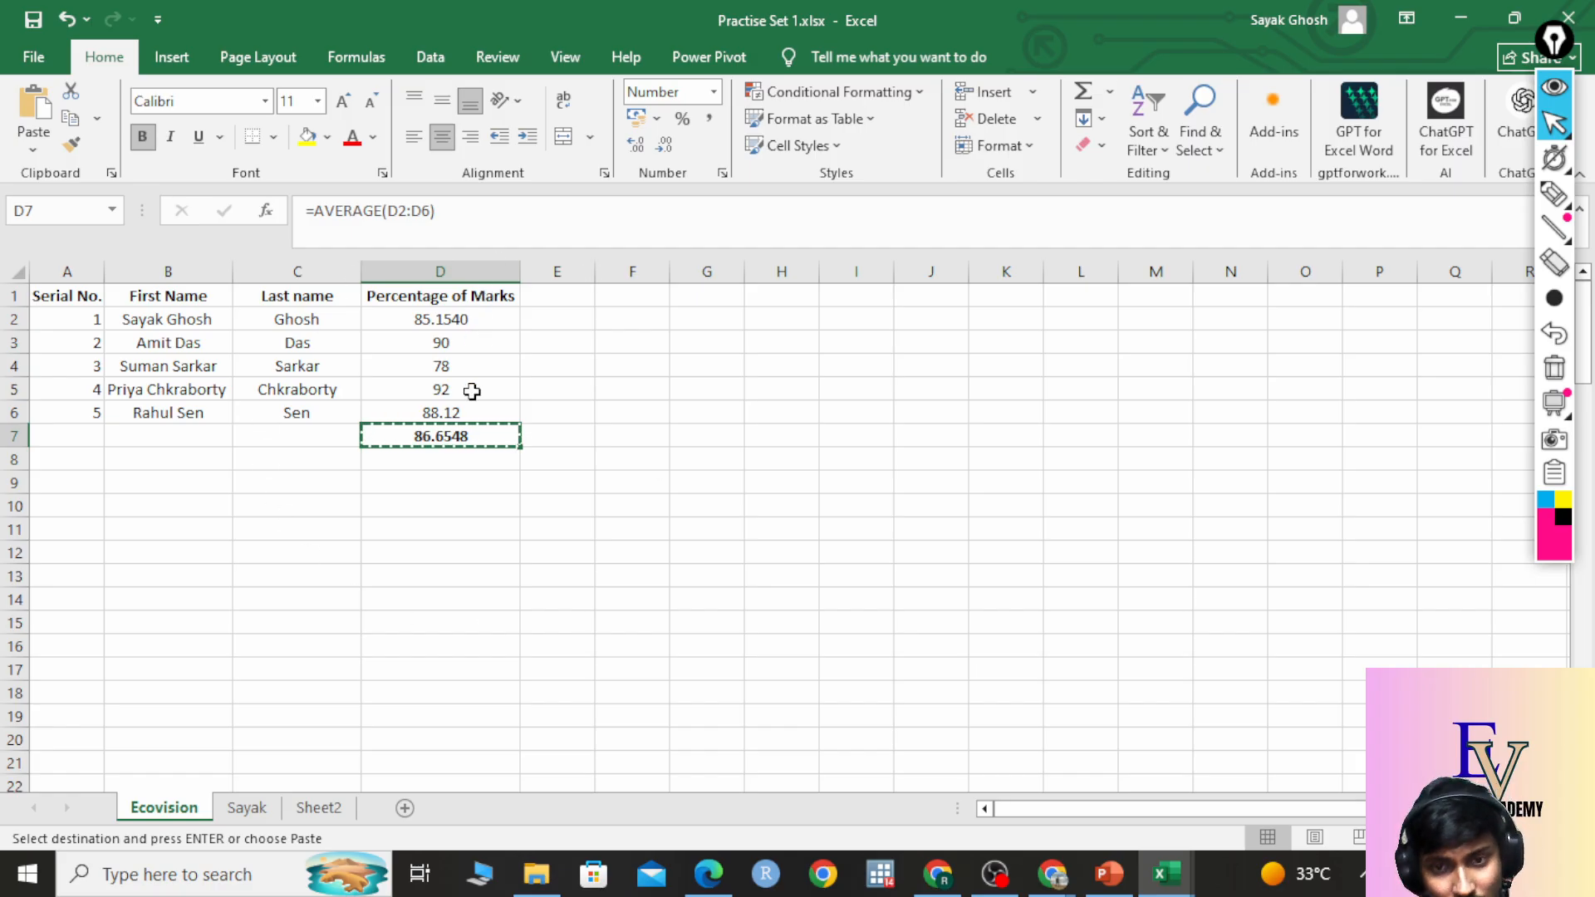
Paste the average into Sayak's D7 as the plain value 86.6548 using Paste Values.
left_click(247, 808)
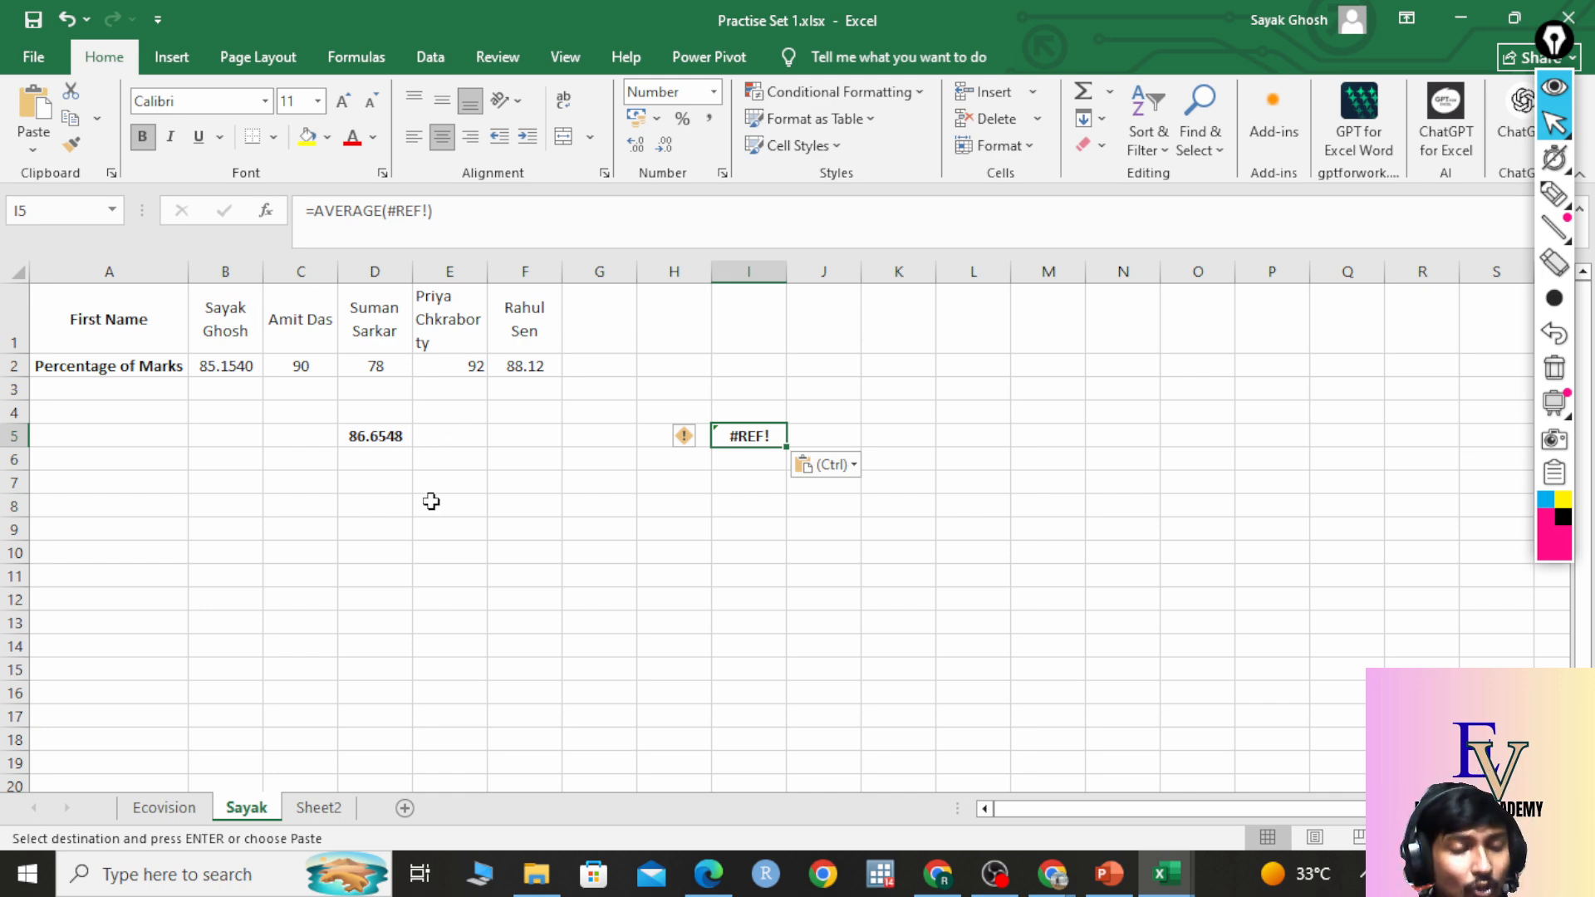
left_click(163, 808)
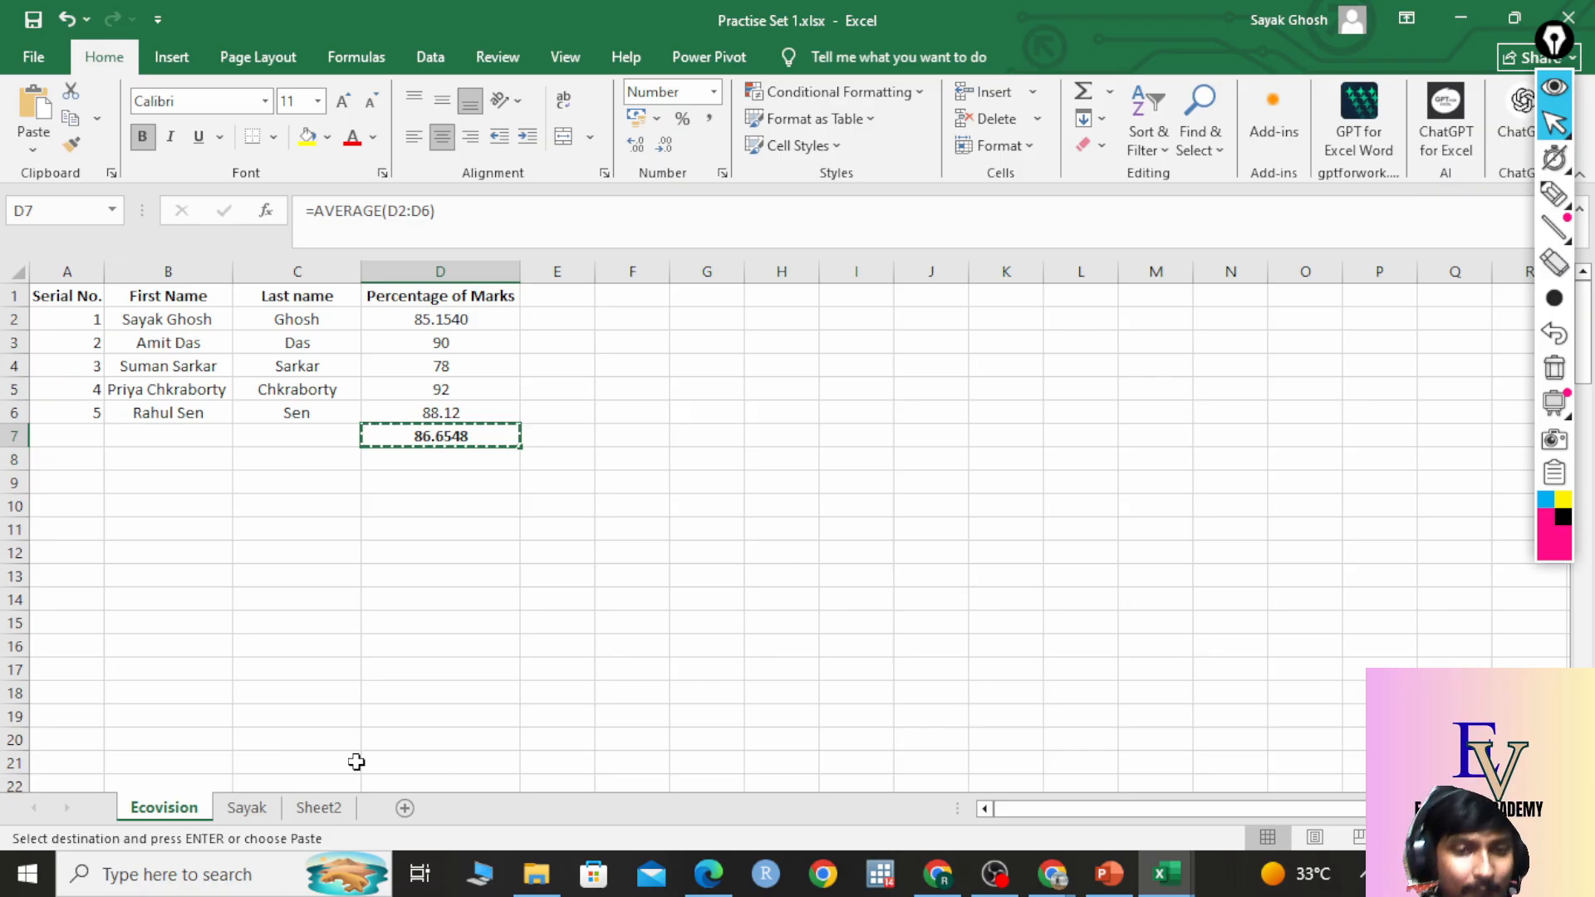
left_click(246, 807)
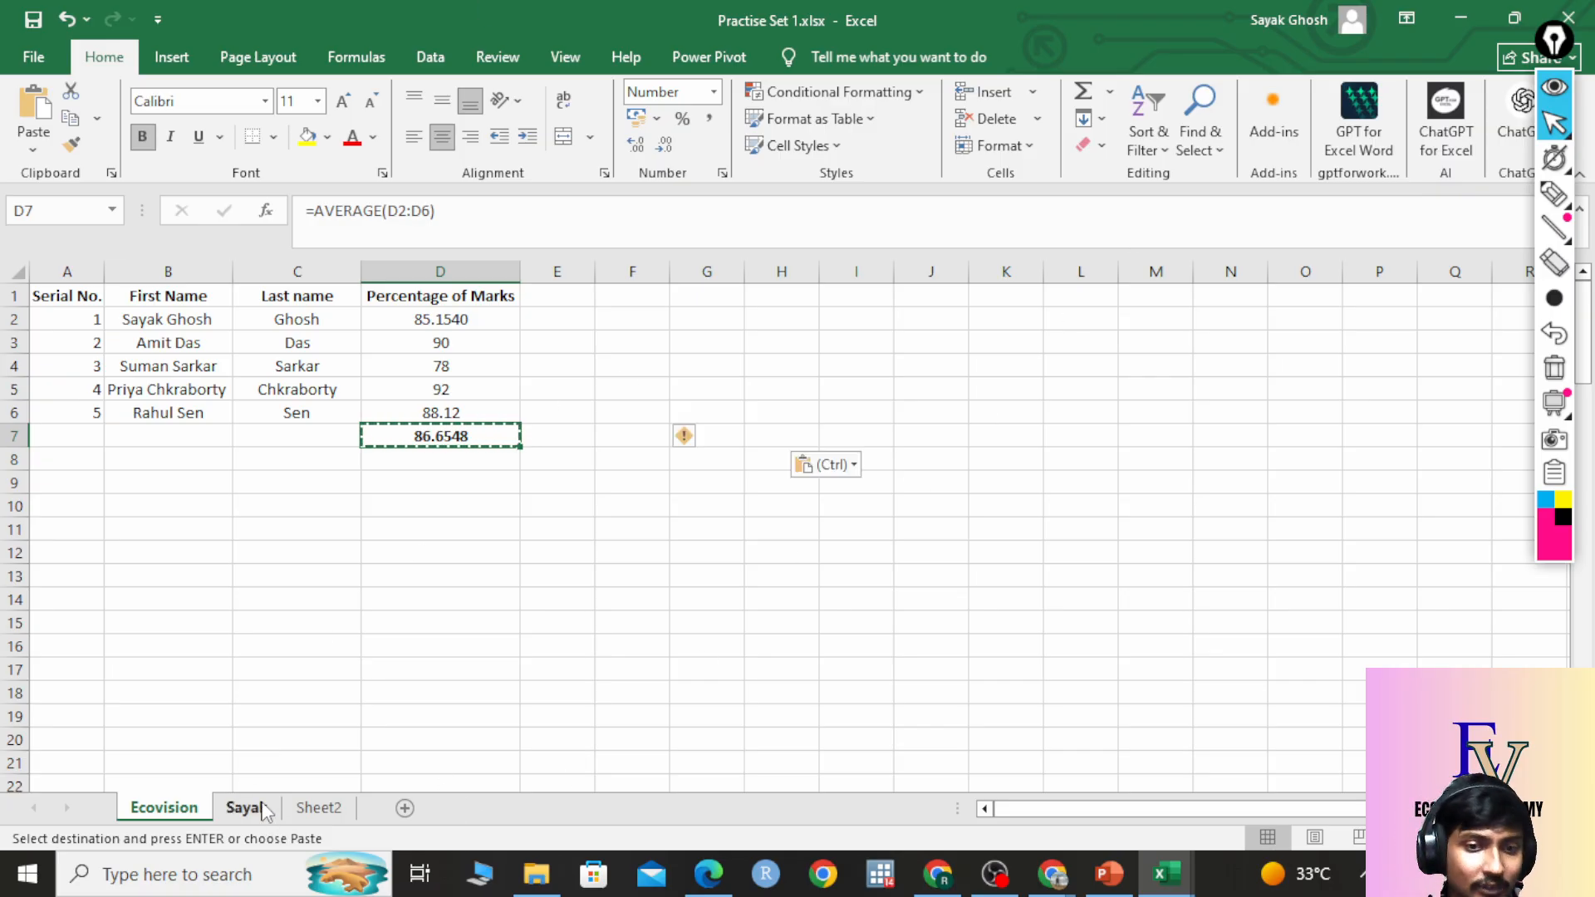
left_click(377, 482)
right_click(377, 482)
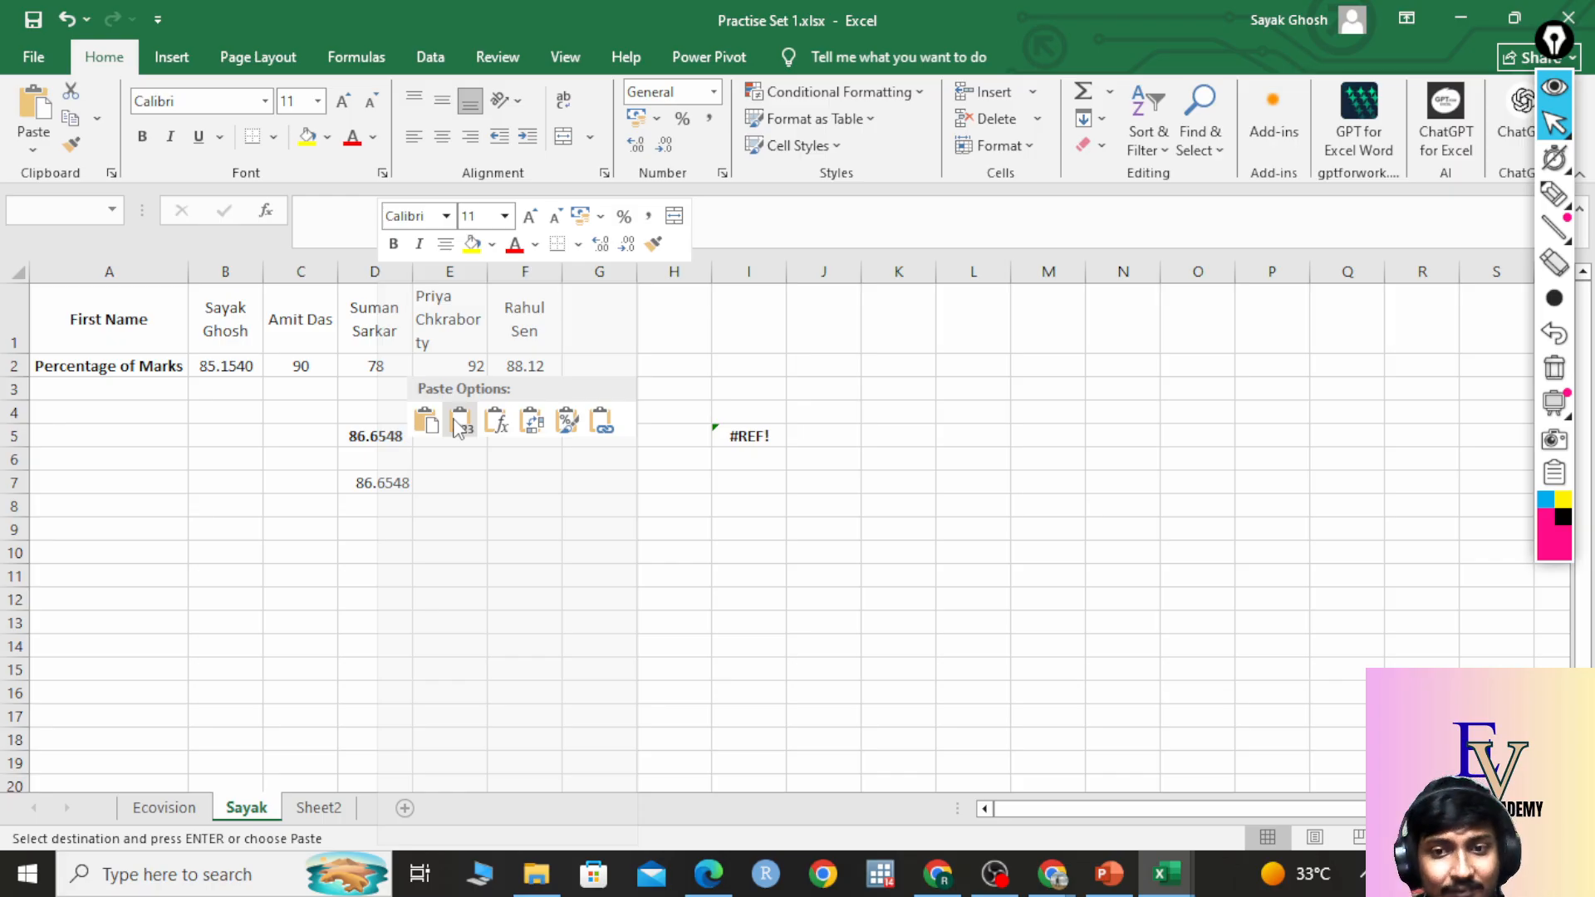
left_click(460, 421)
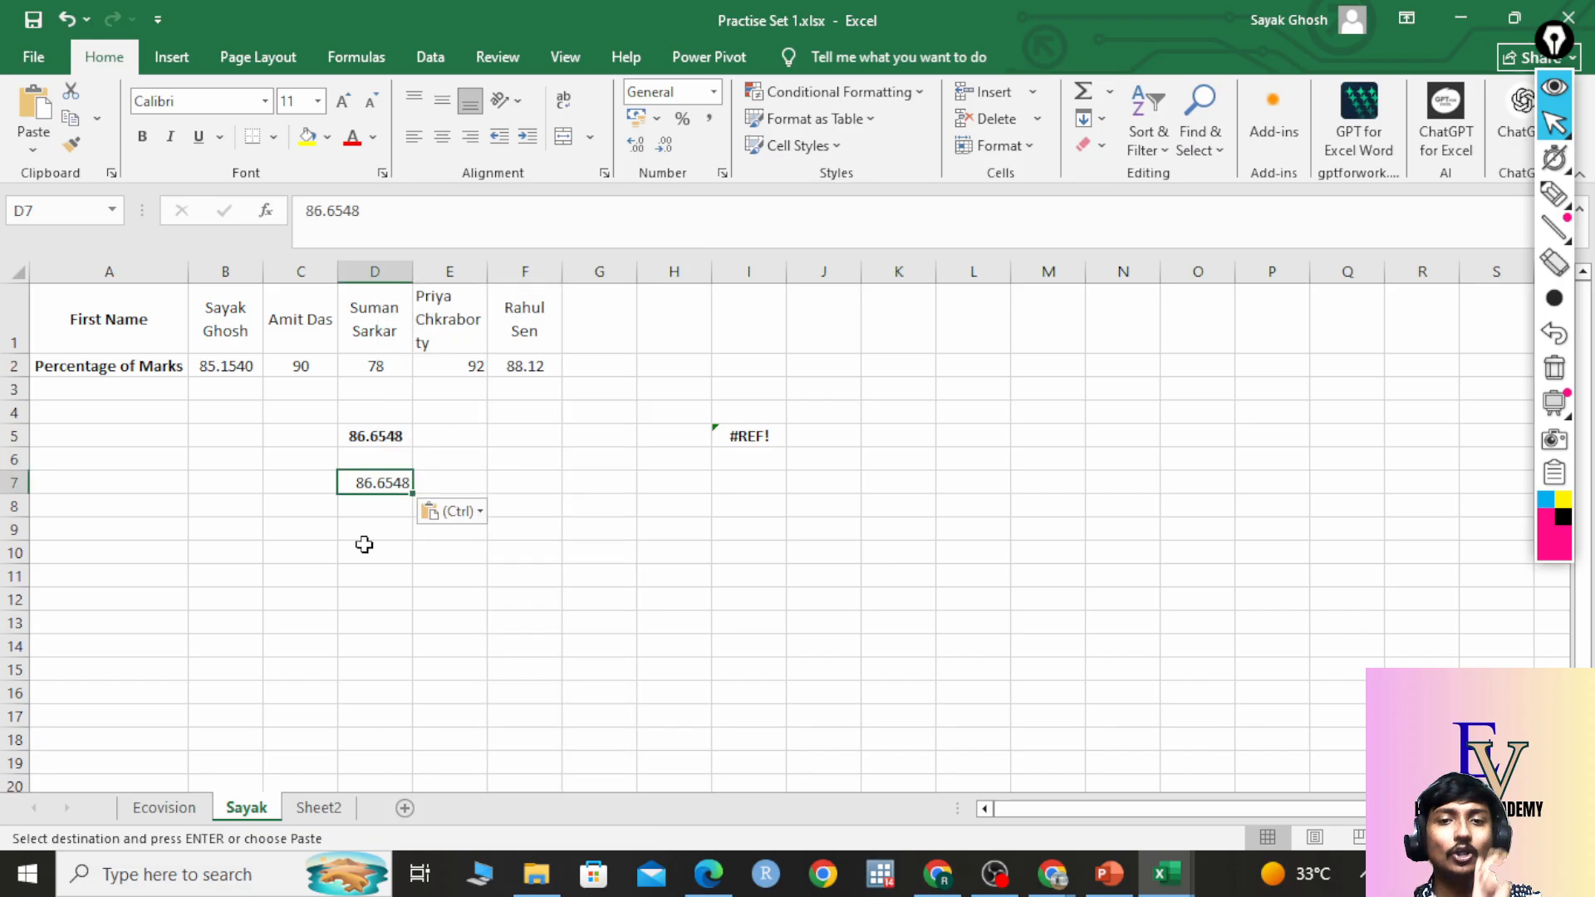
left_click(171, 808)
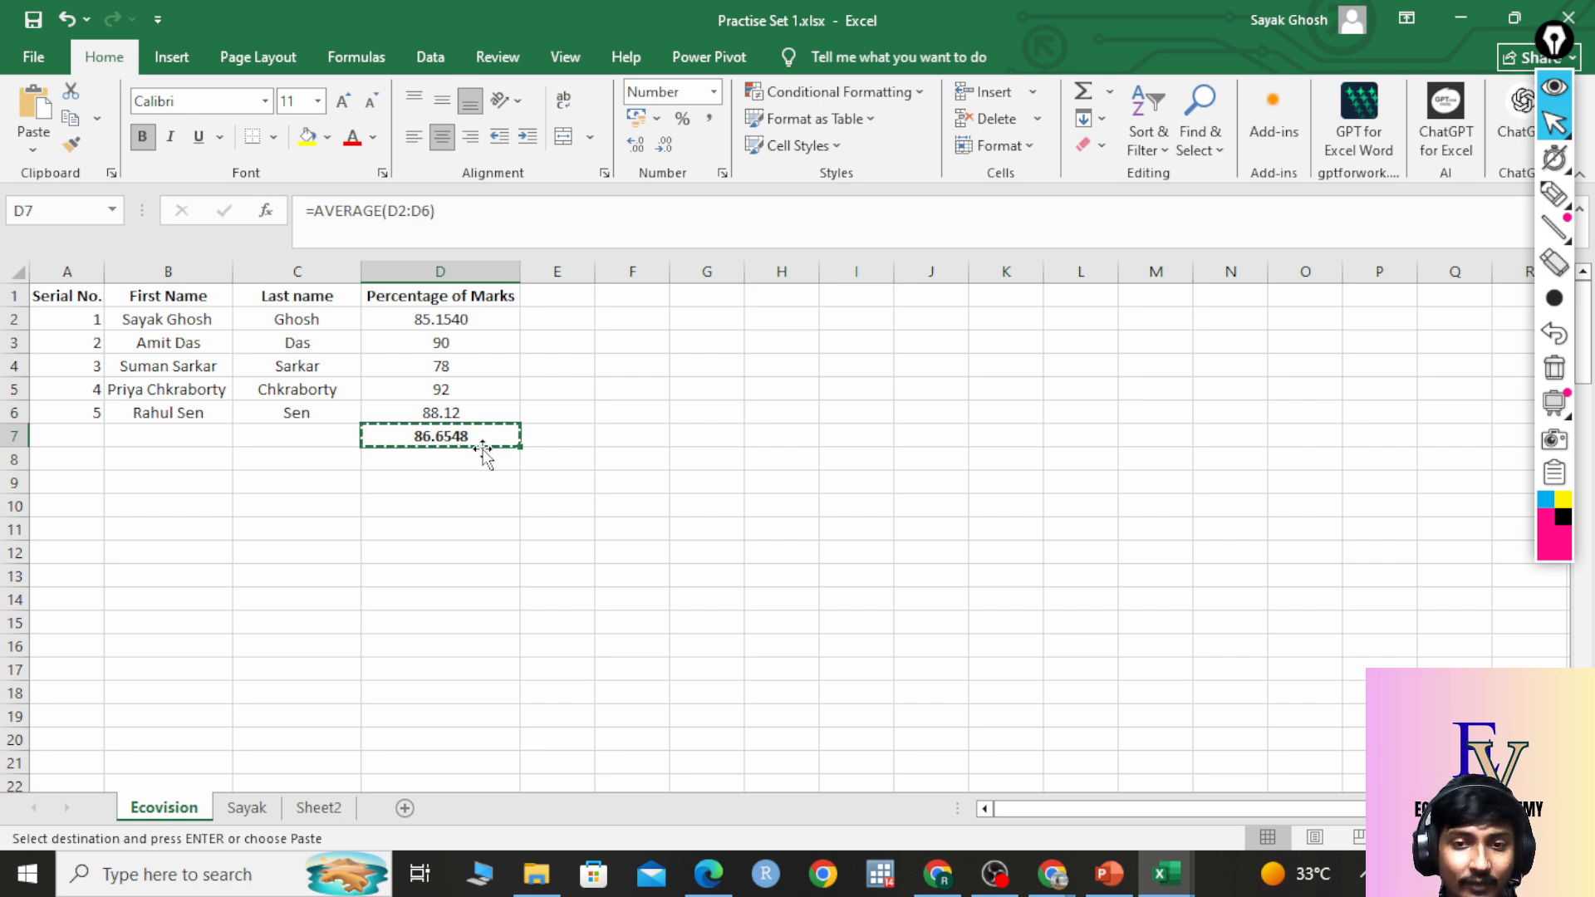
key("ctrl+v")
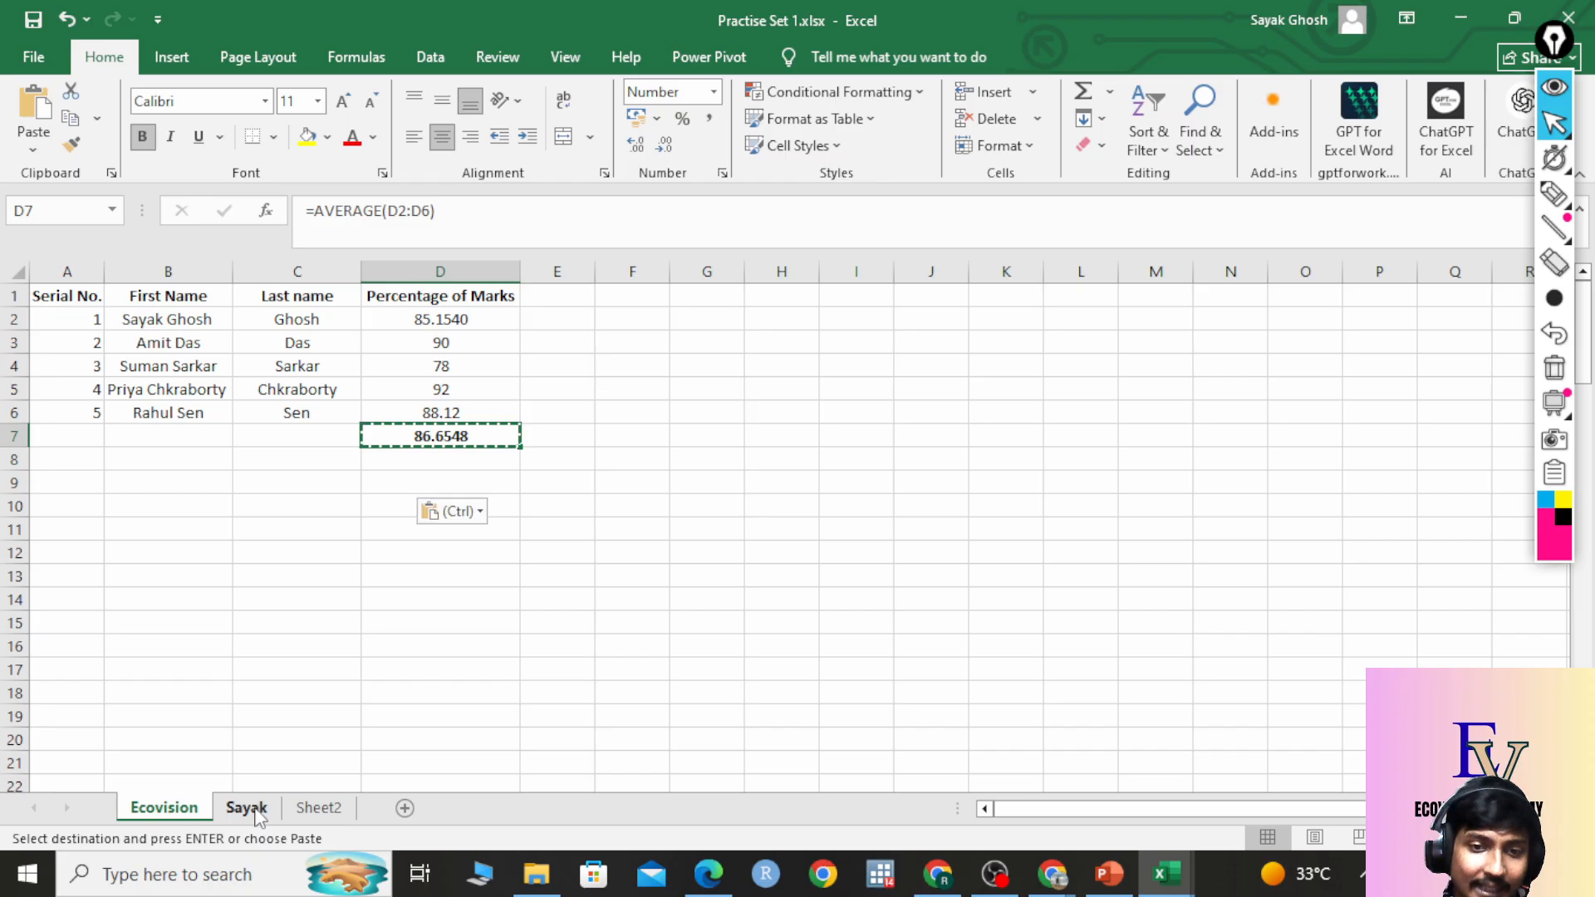
On the Sayak sheet, paste the copied formula normally into K5.
left_click(246, 808)
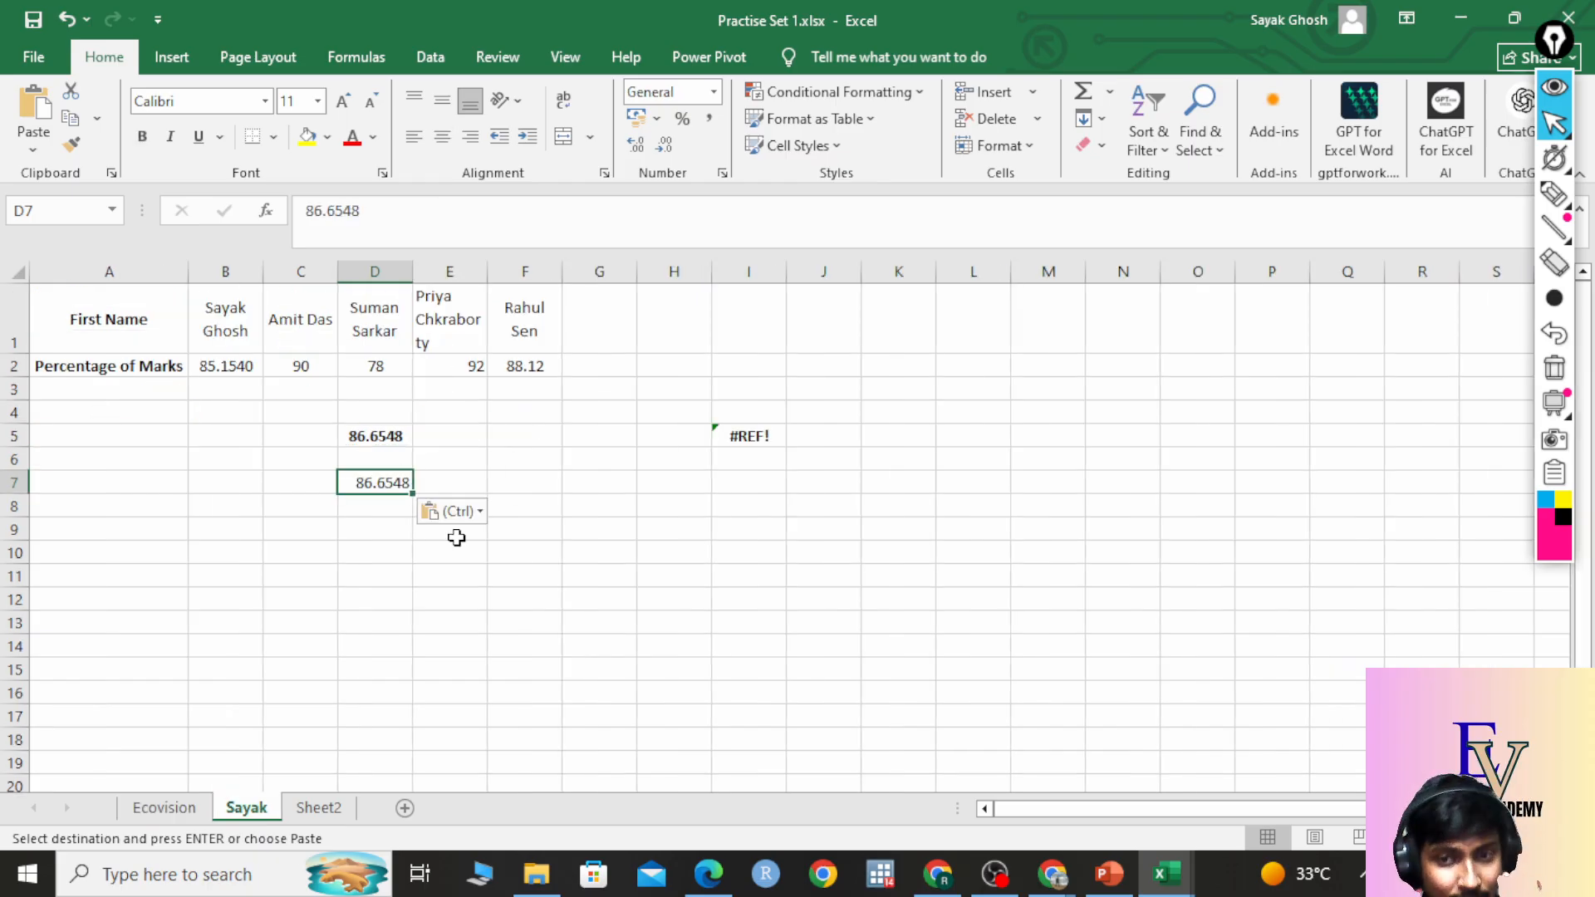
left_click(907, 442)
right_click(910, 442)
left_click(963, 422)
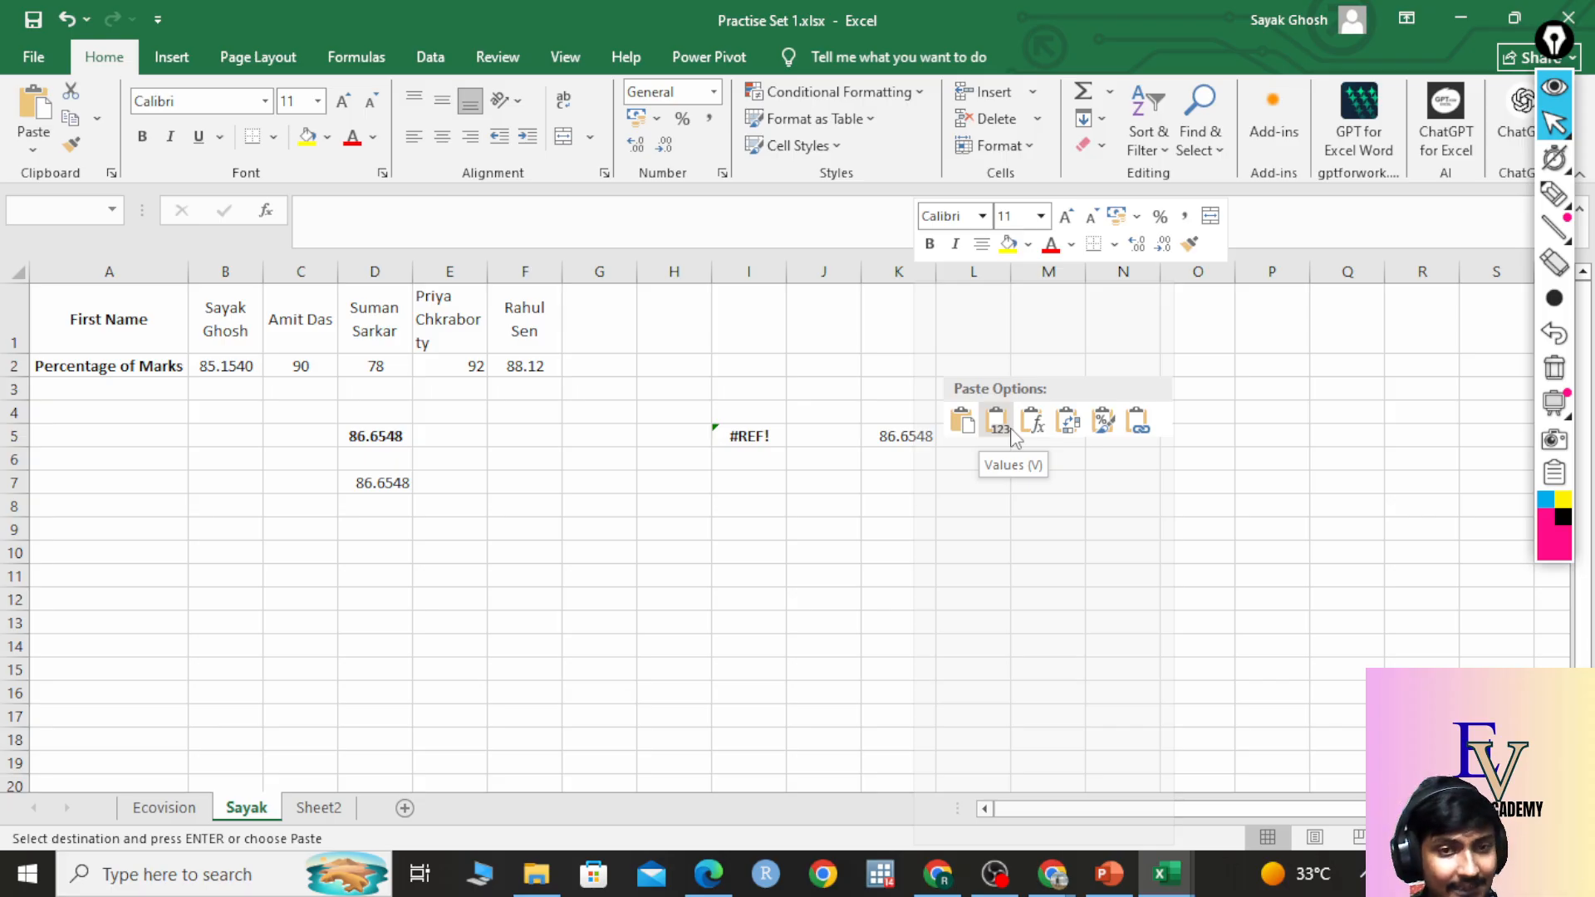
Paste the copied cell transposed into I1 on the Sayak sheet, then dismiss the menu.
left_click(150, 810)
left_click(149, 811)
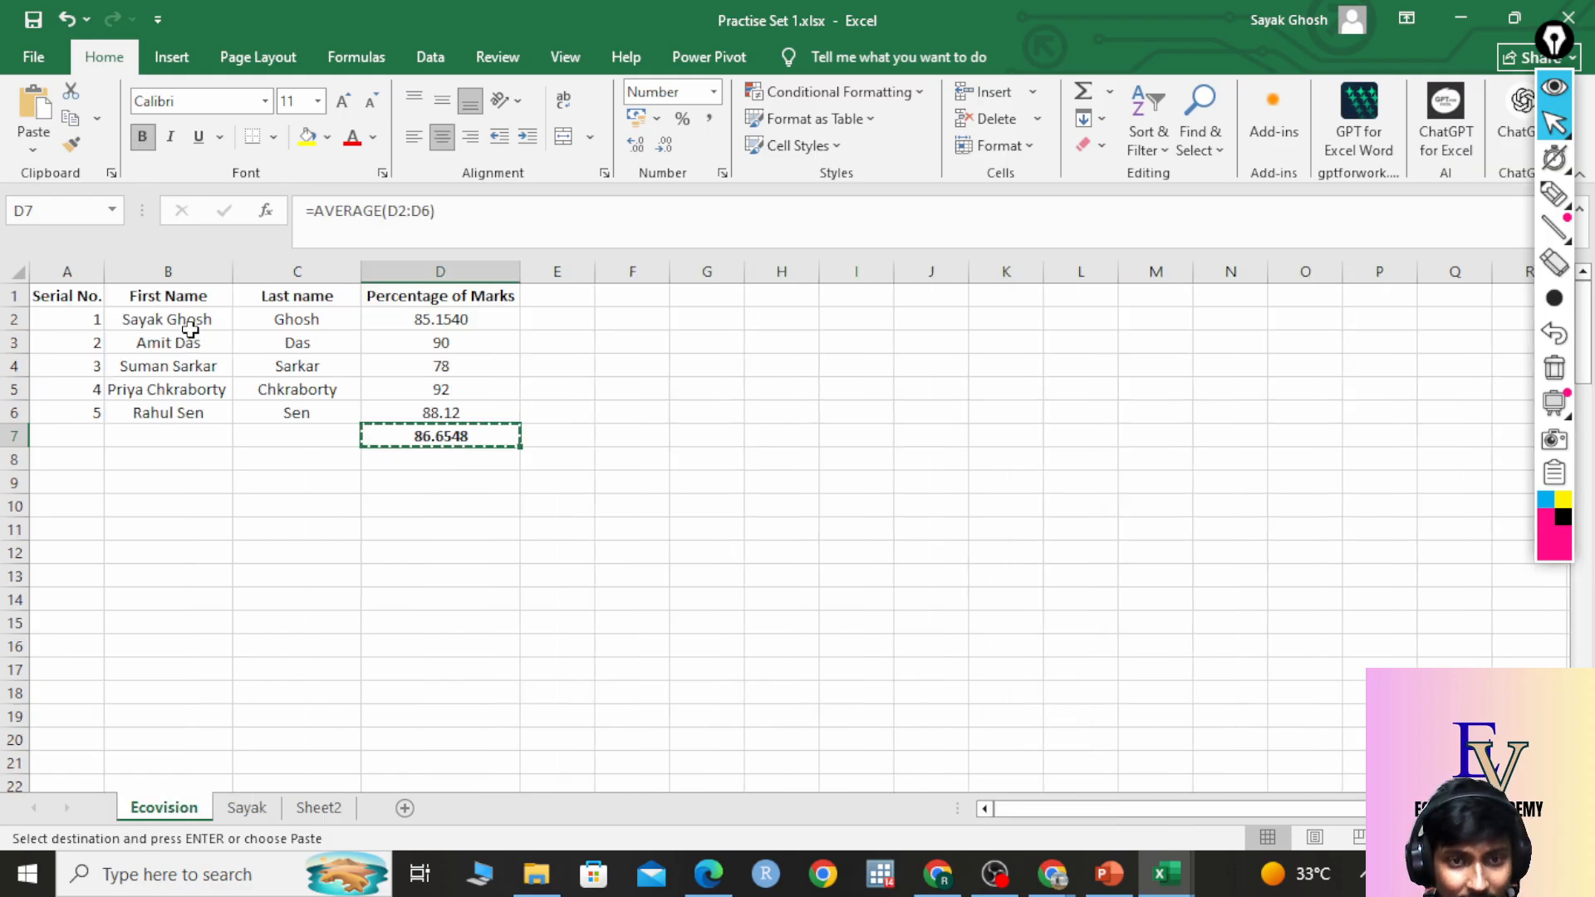
left_click(246, 808)
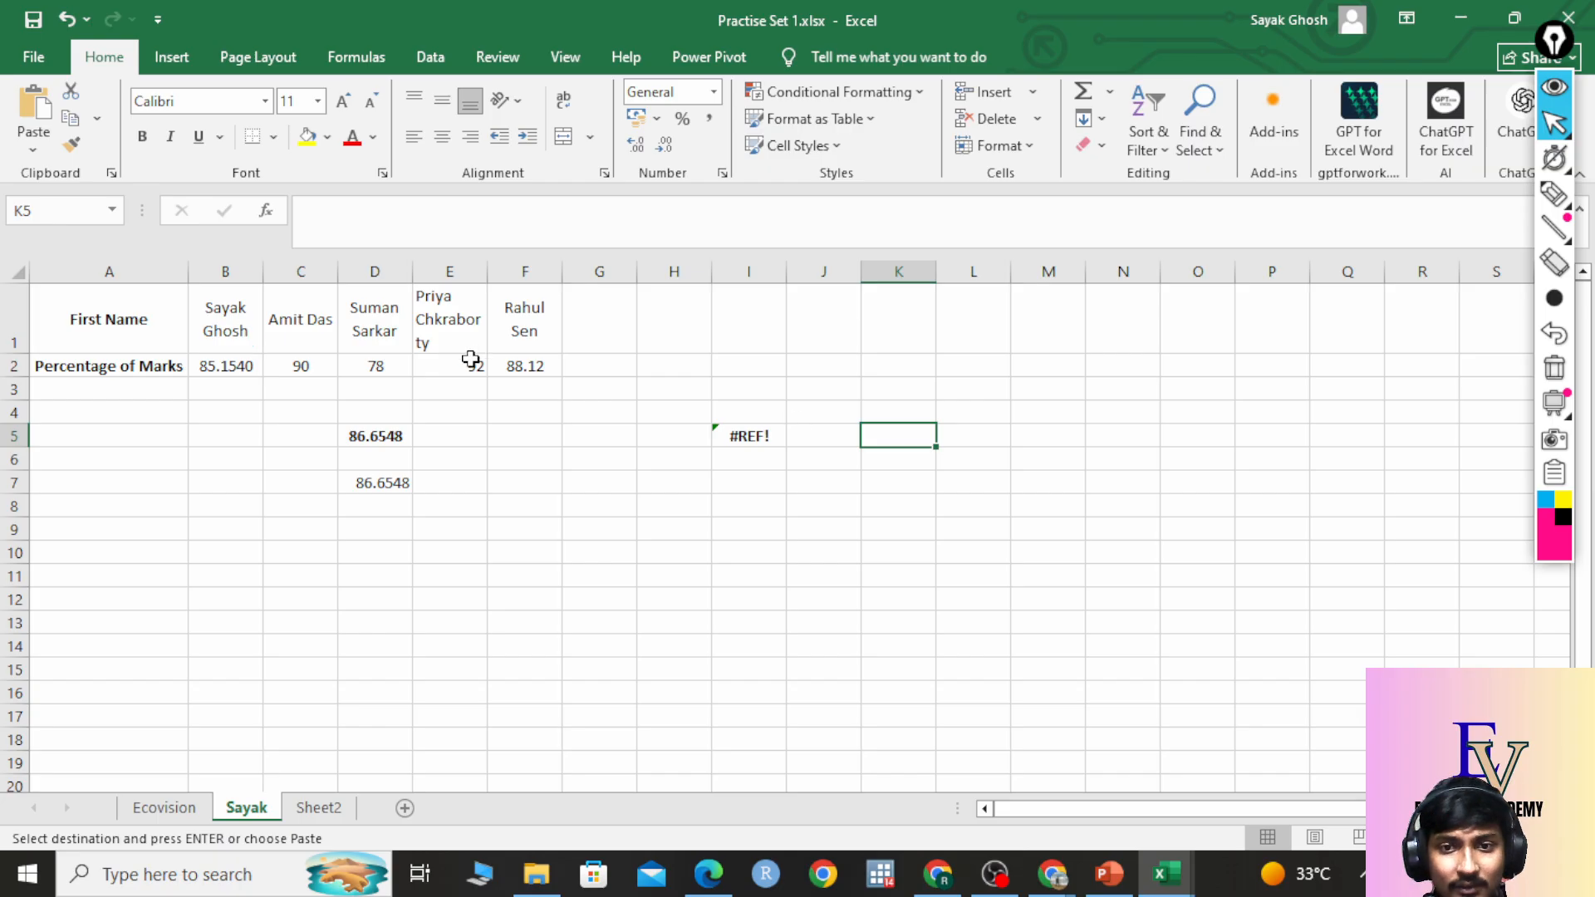
right_click(739, 322)
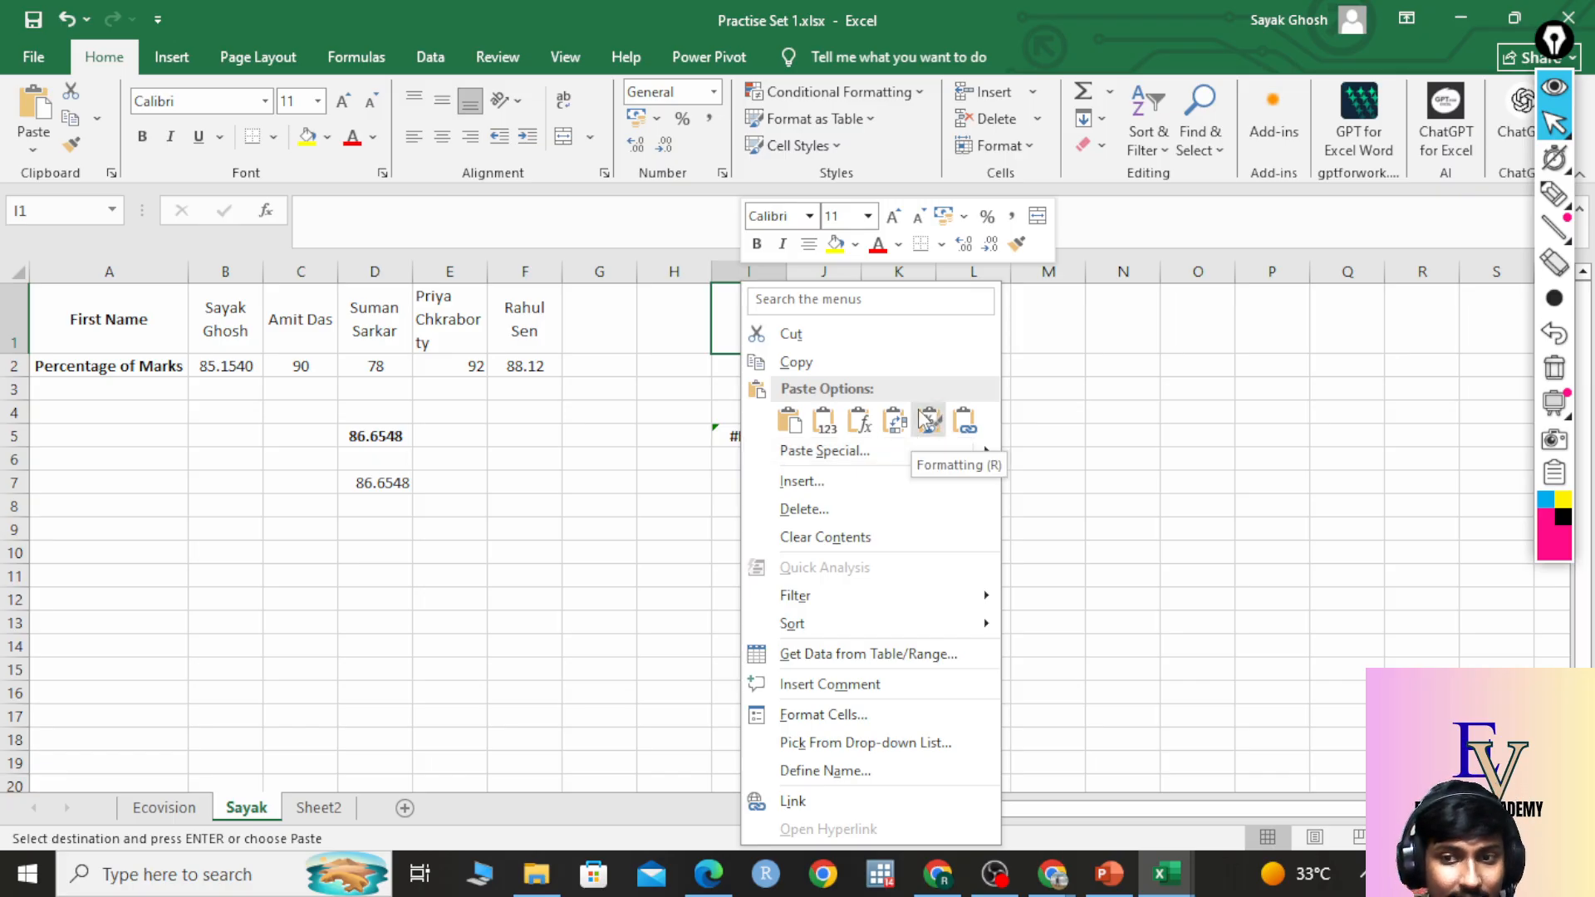
left_click(895, 421)
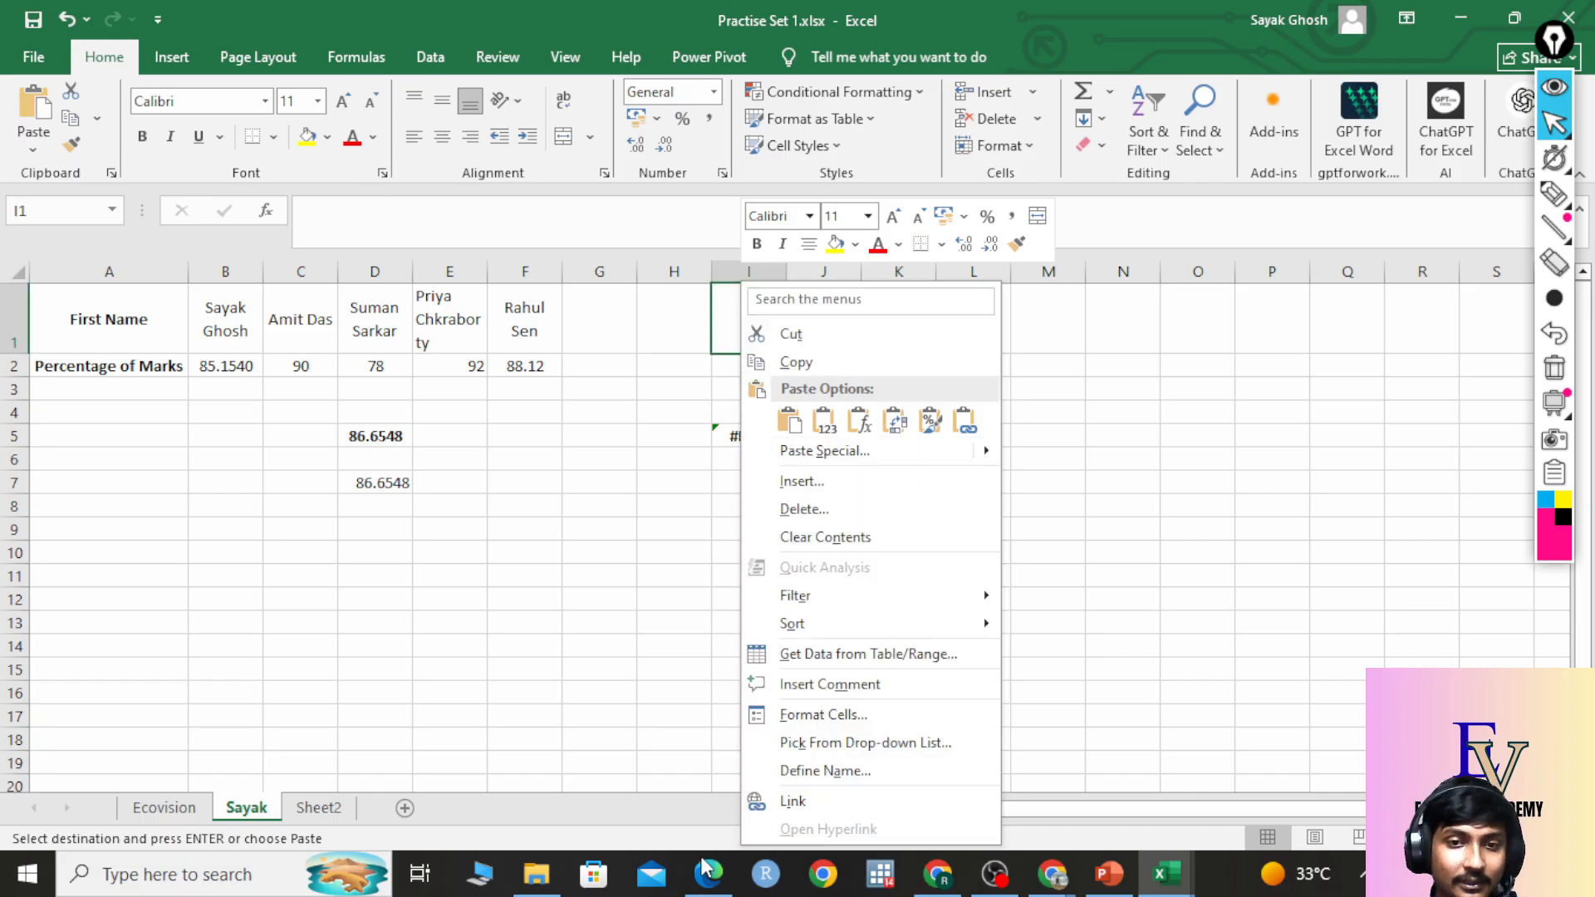
left_click(192, 811)
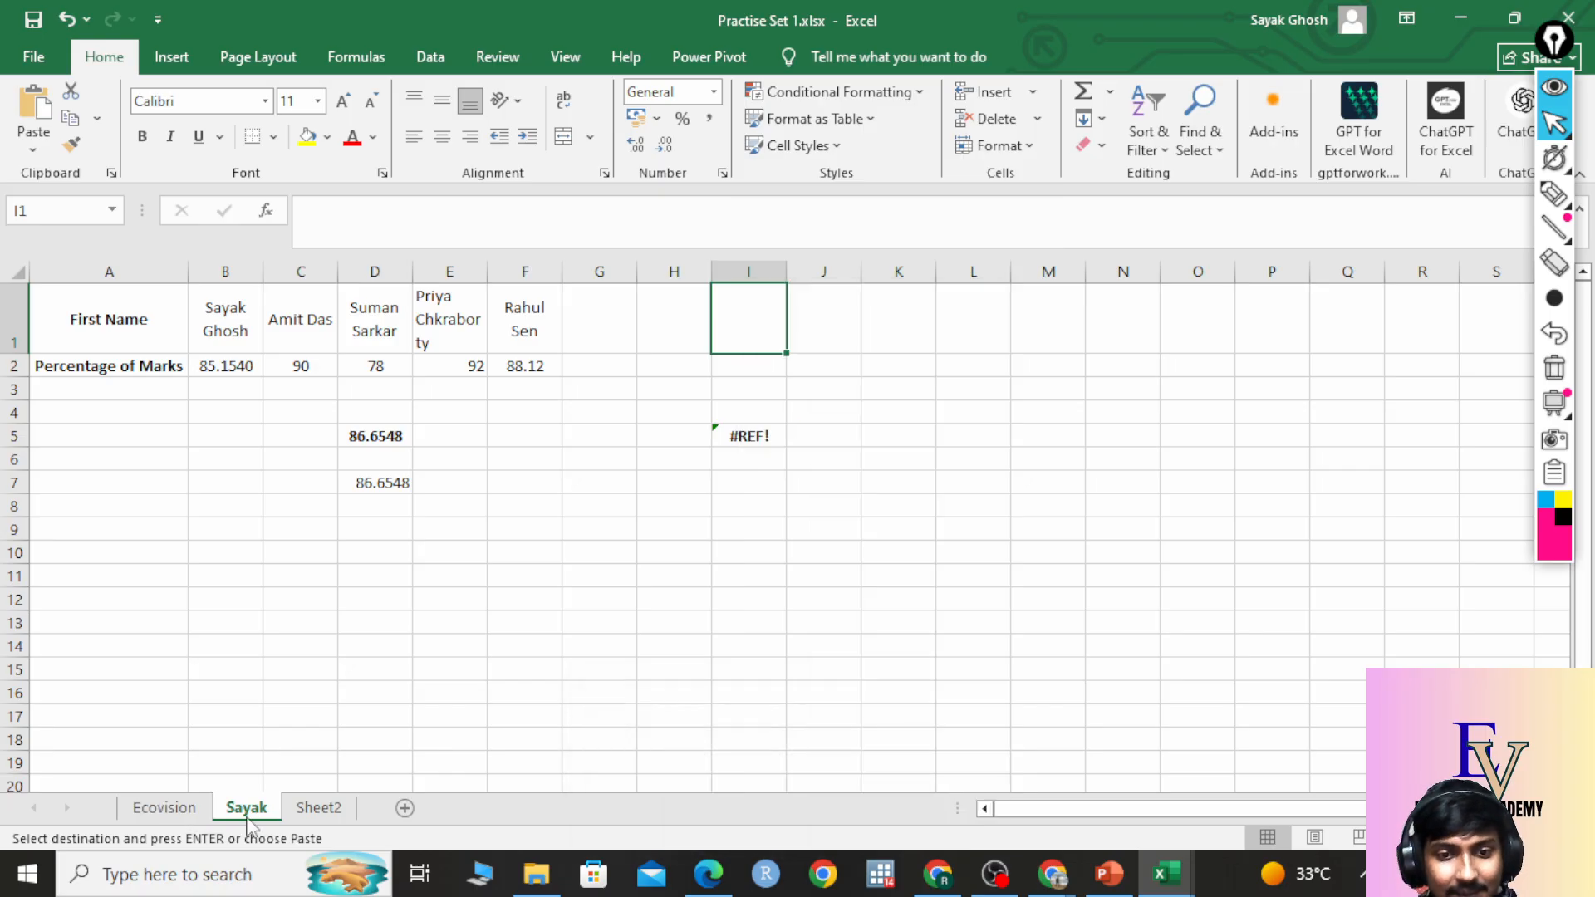
Paste the first name from Ecovision B2 into Sayak H10 with Ctrl+V and autofit column H.
left_click(198, 810)
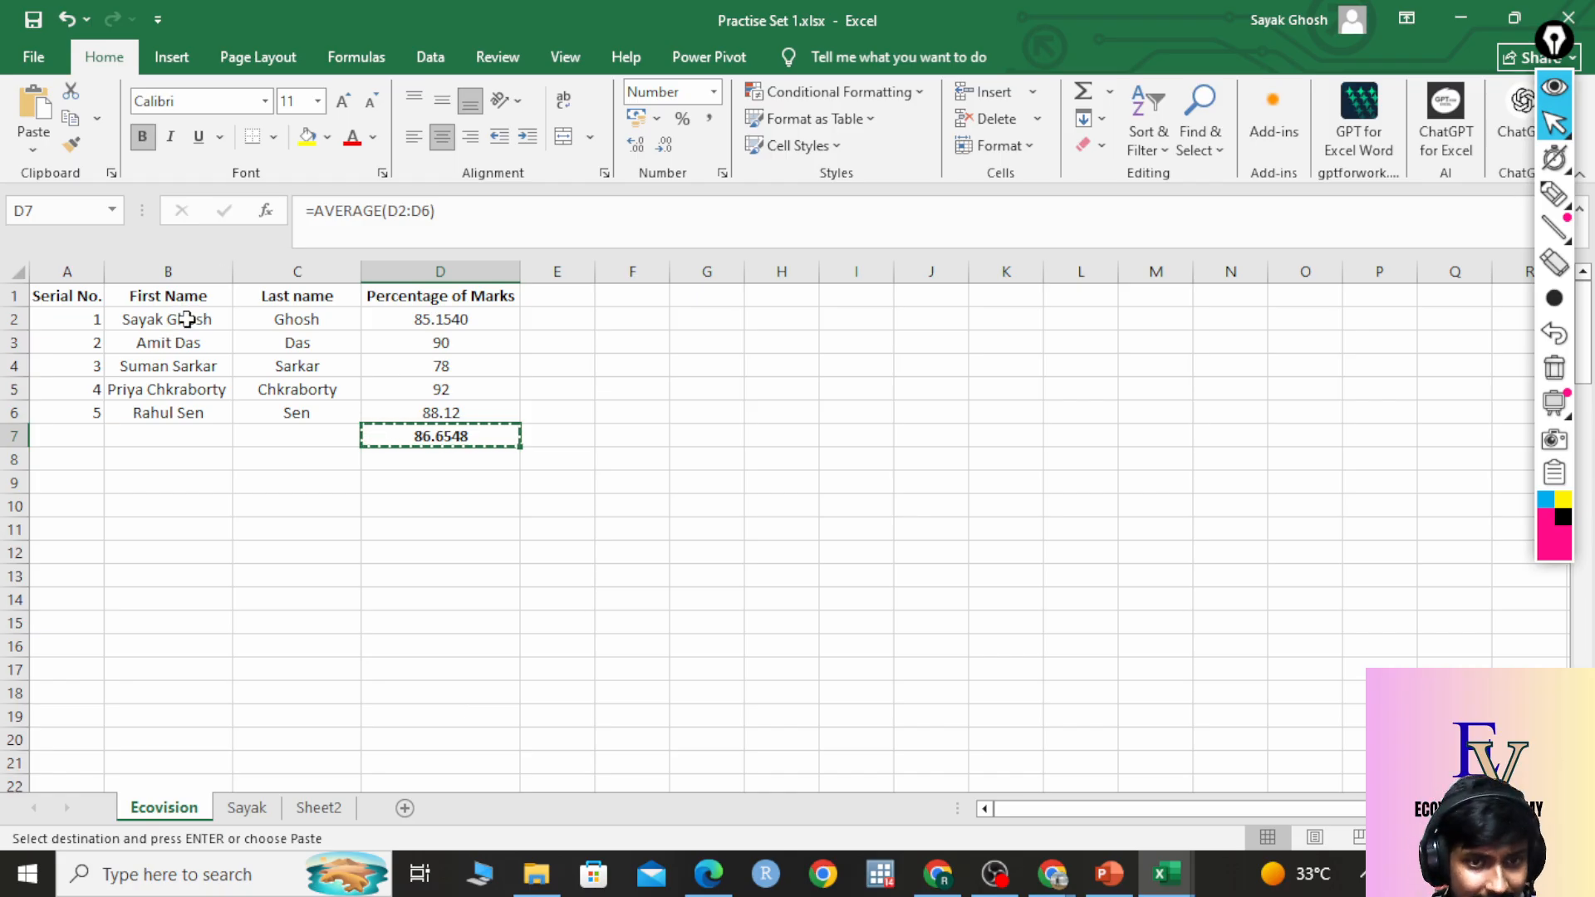
left_click_drag(186, 319, 185, 421)
left_click(215, 318)
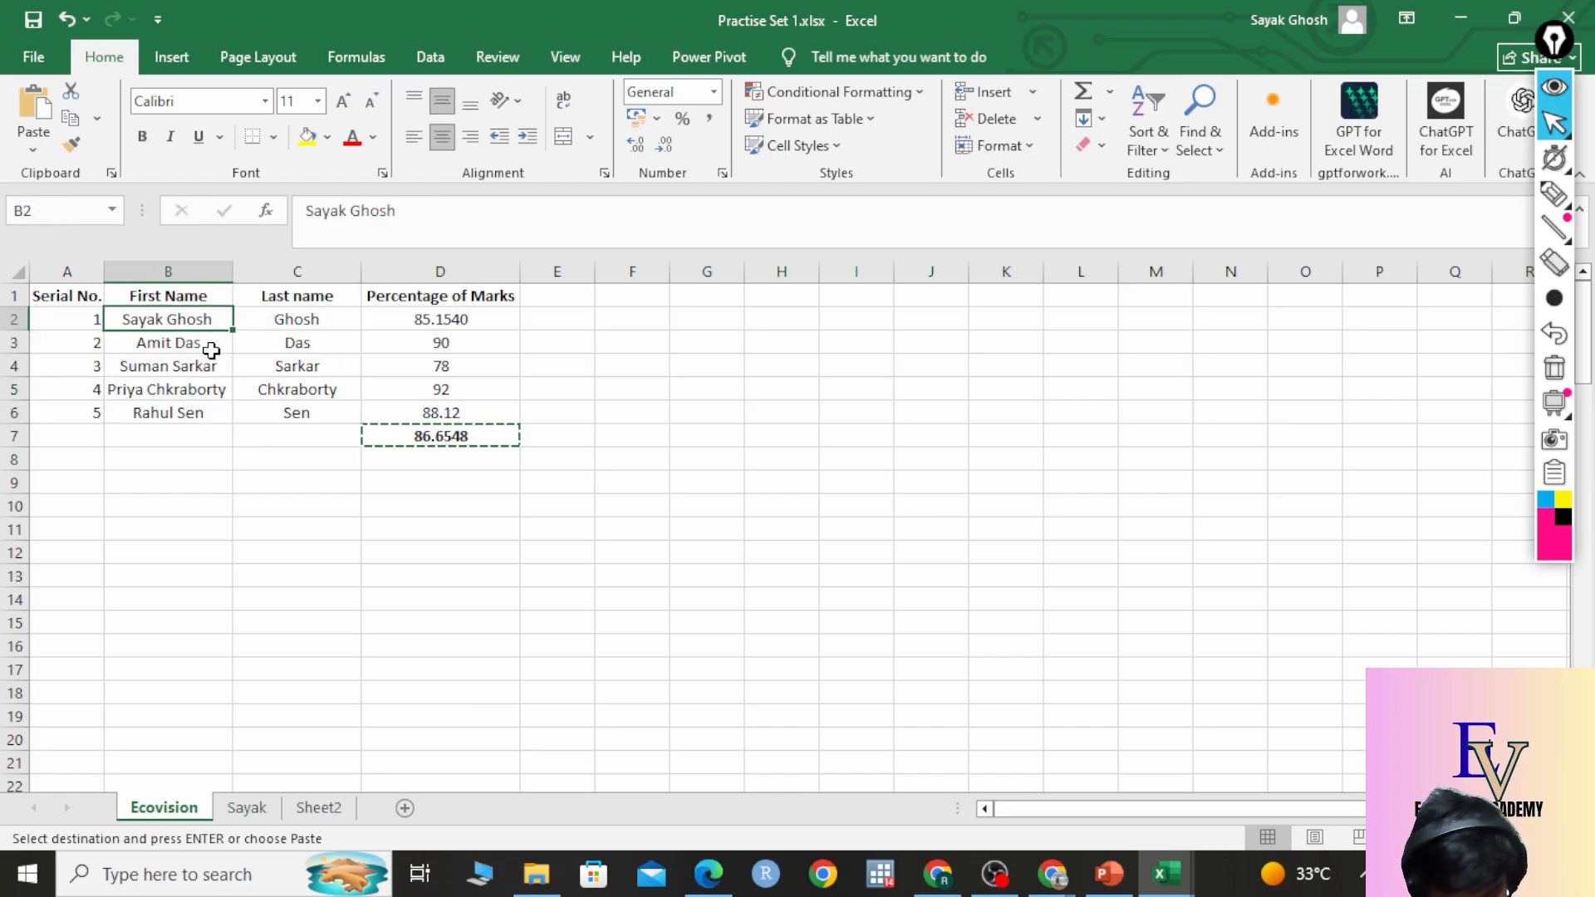
left_click(247, 808)
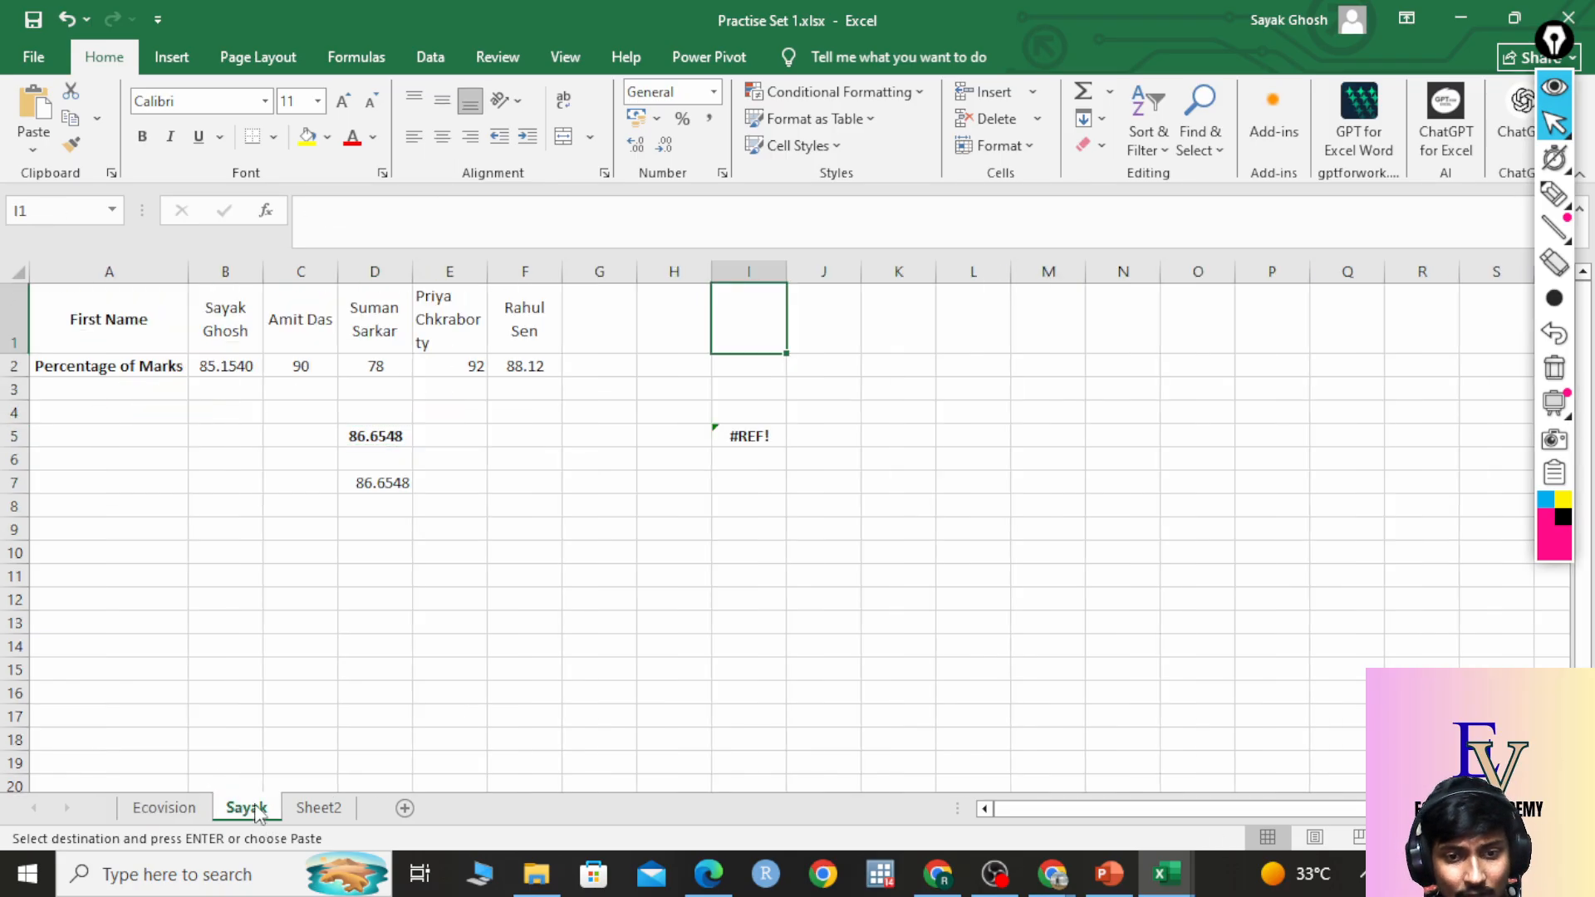
left_click(687, 555)
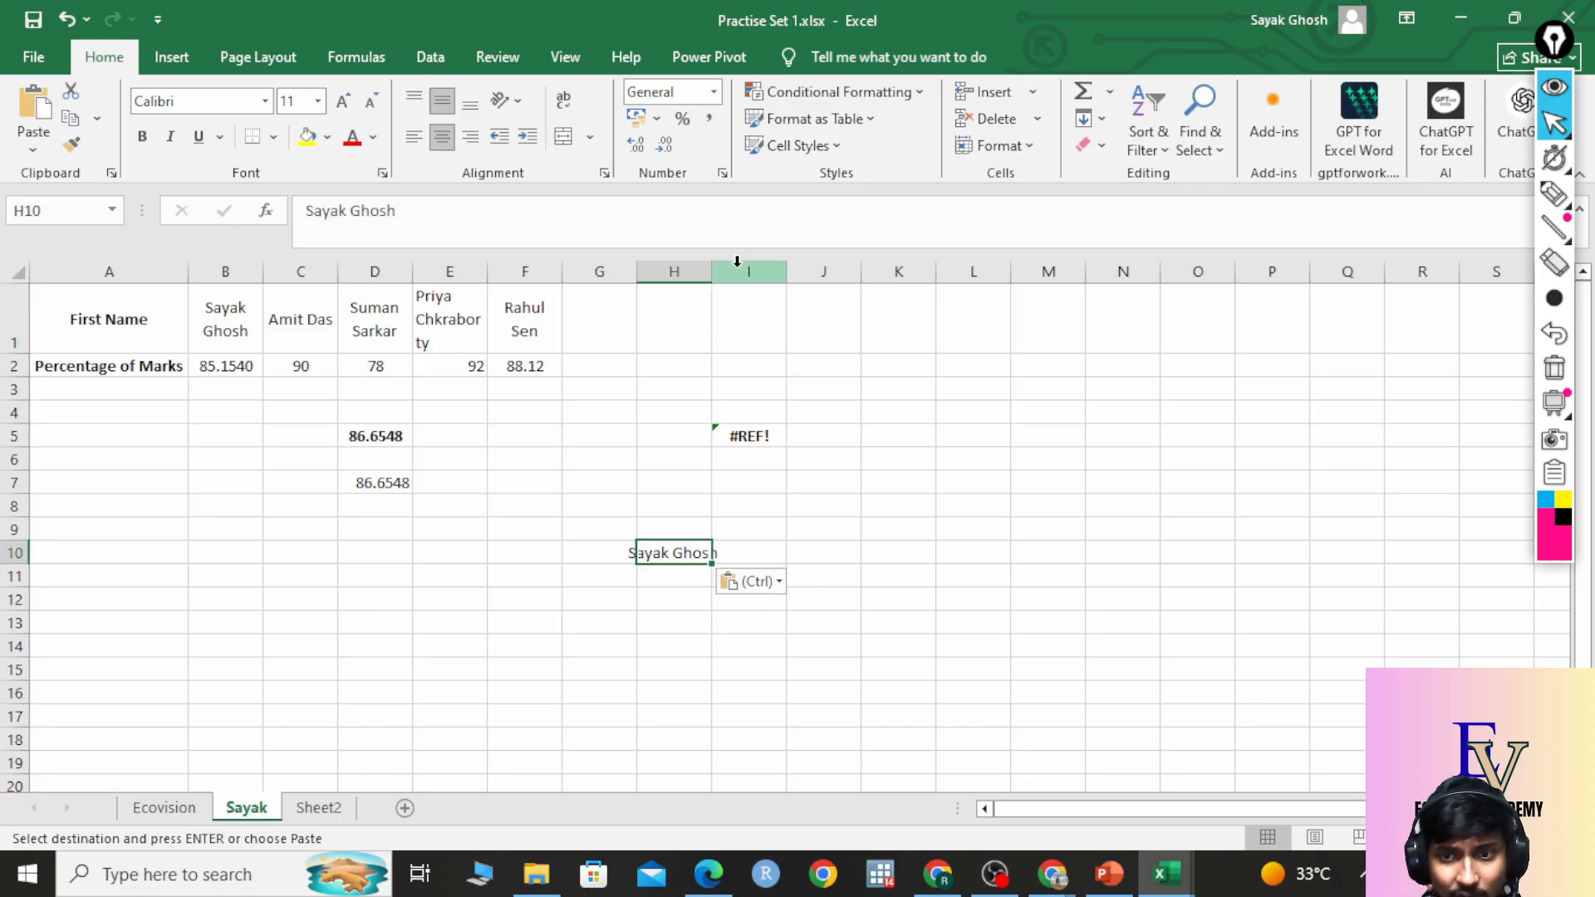
double_click(711, 272)
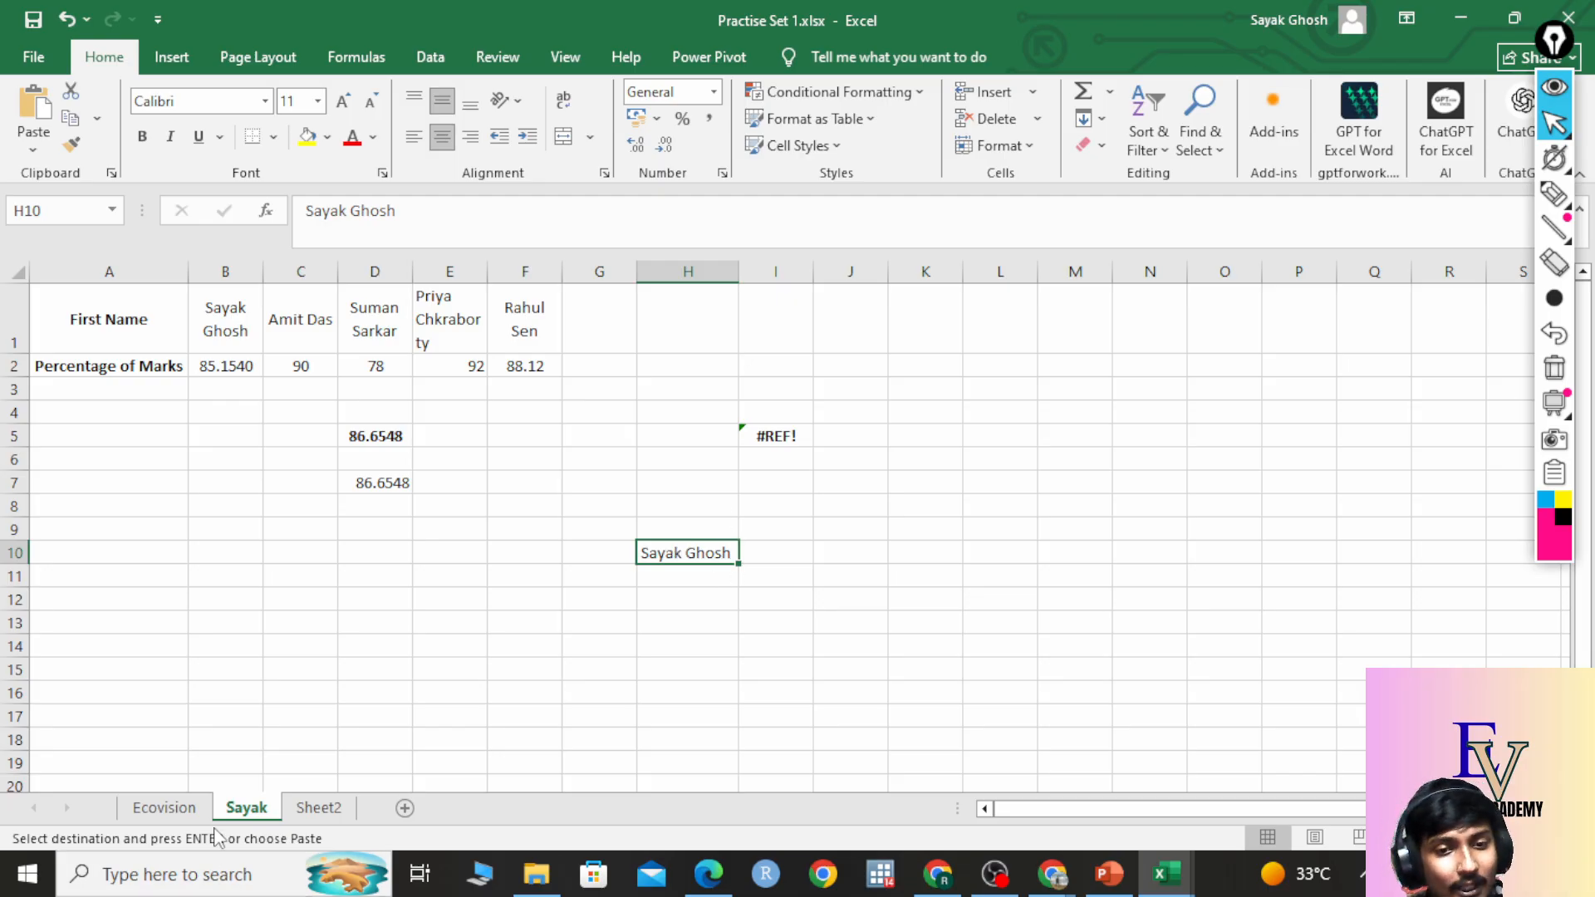
Preview pasting the name into D11 without pasting, then select the 78 mark in Ecovision D4.
left_click(193, 808)
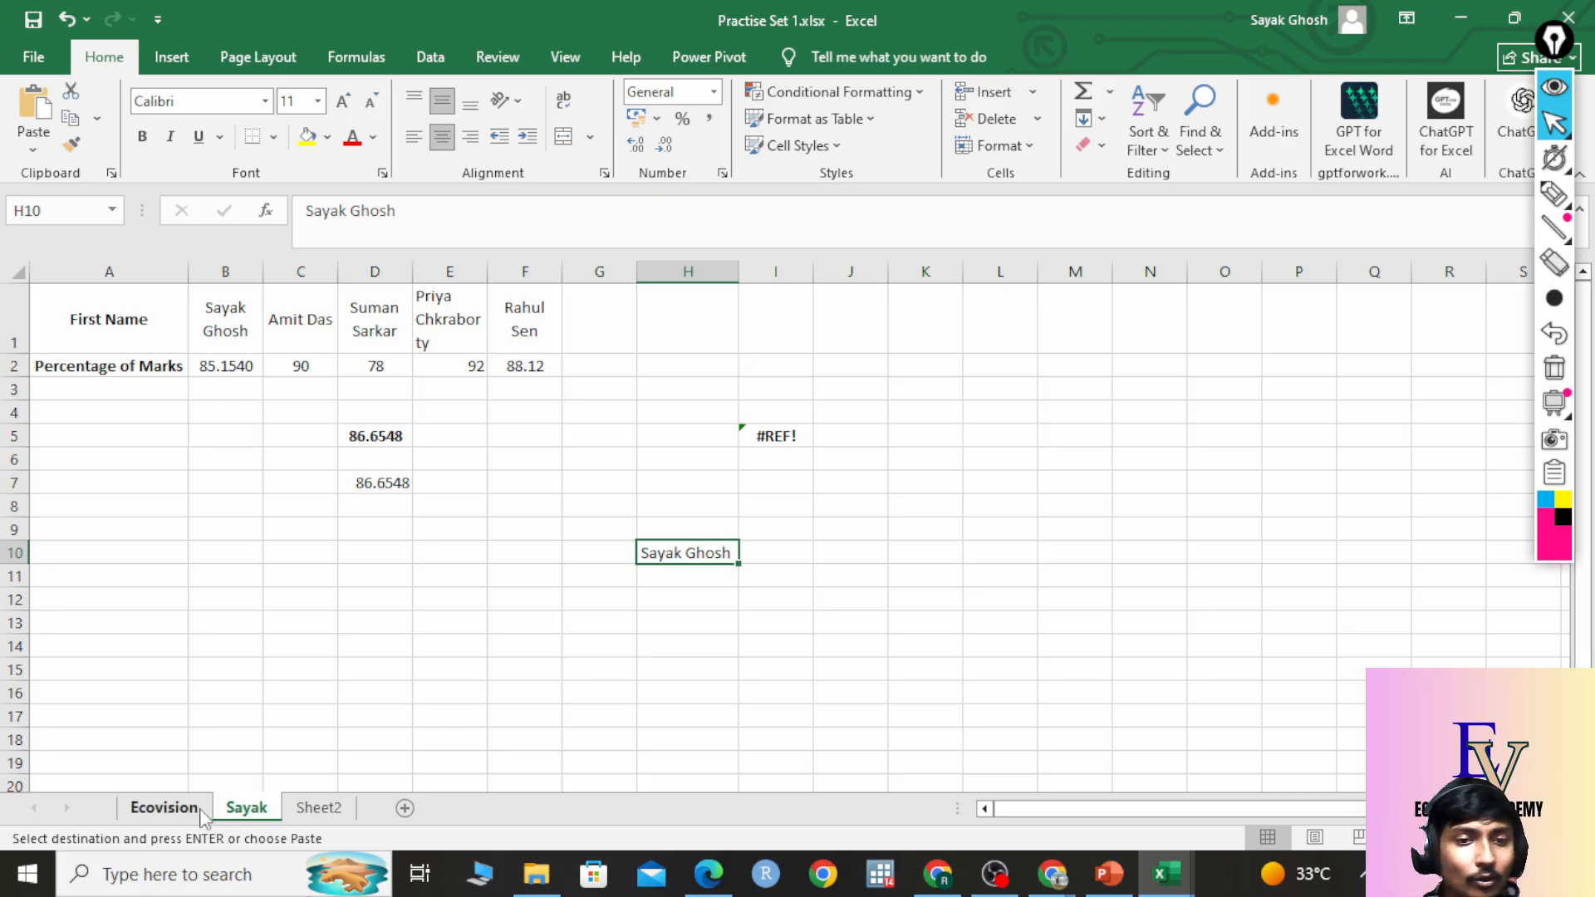
left_click(247, 809)
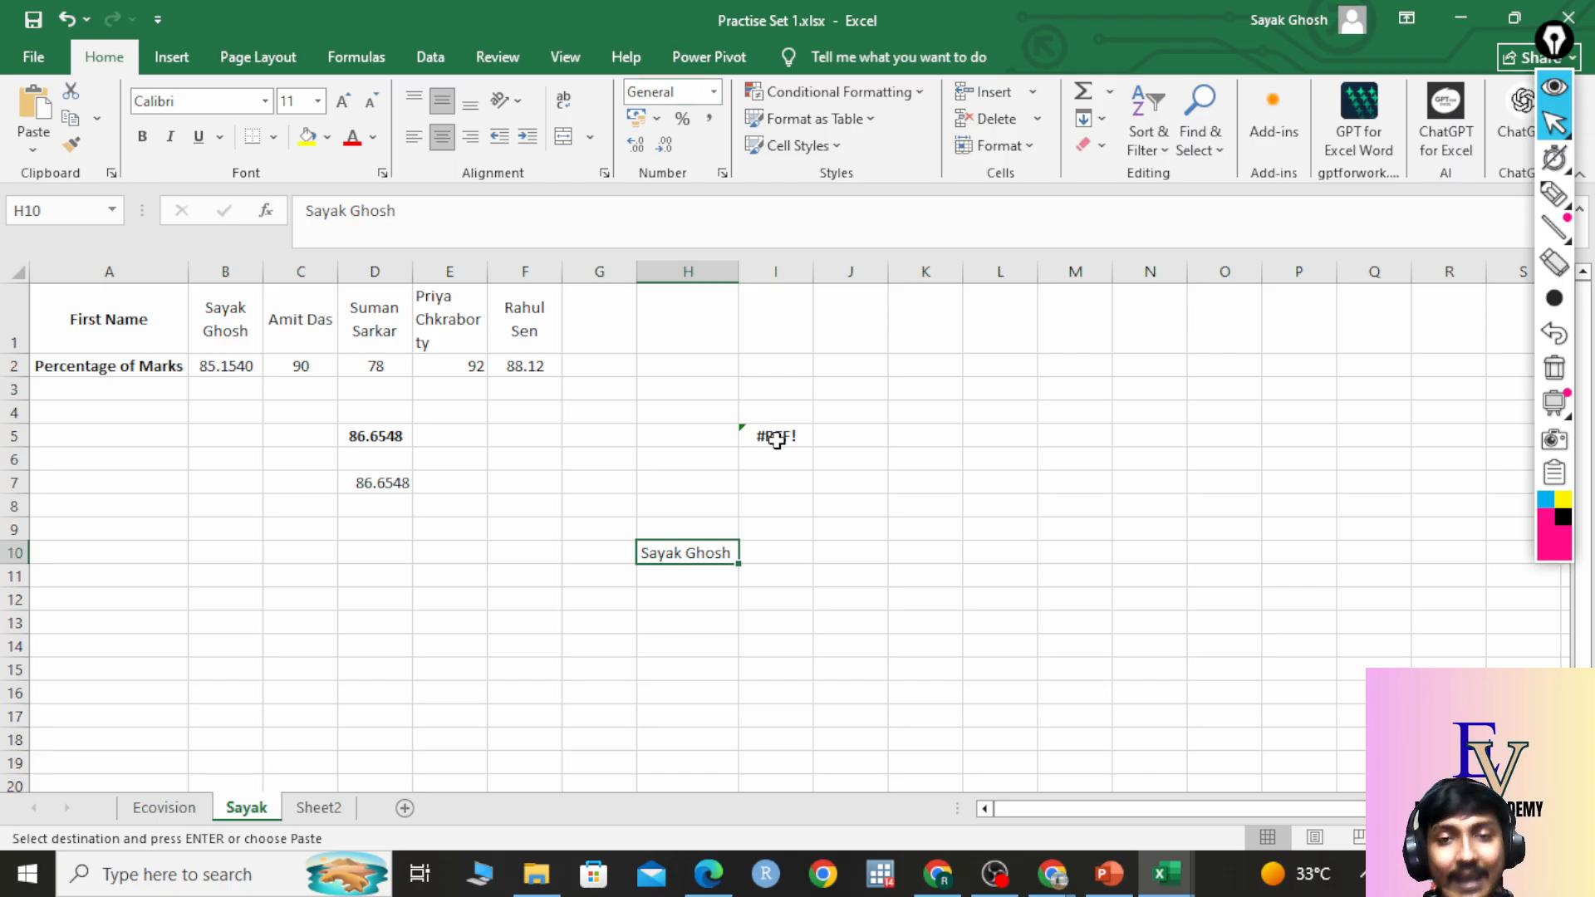
left_click(382, 573)
right_click(384, 575)
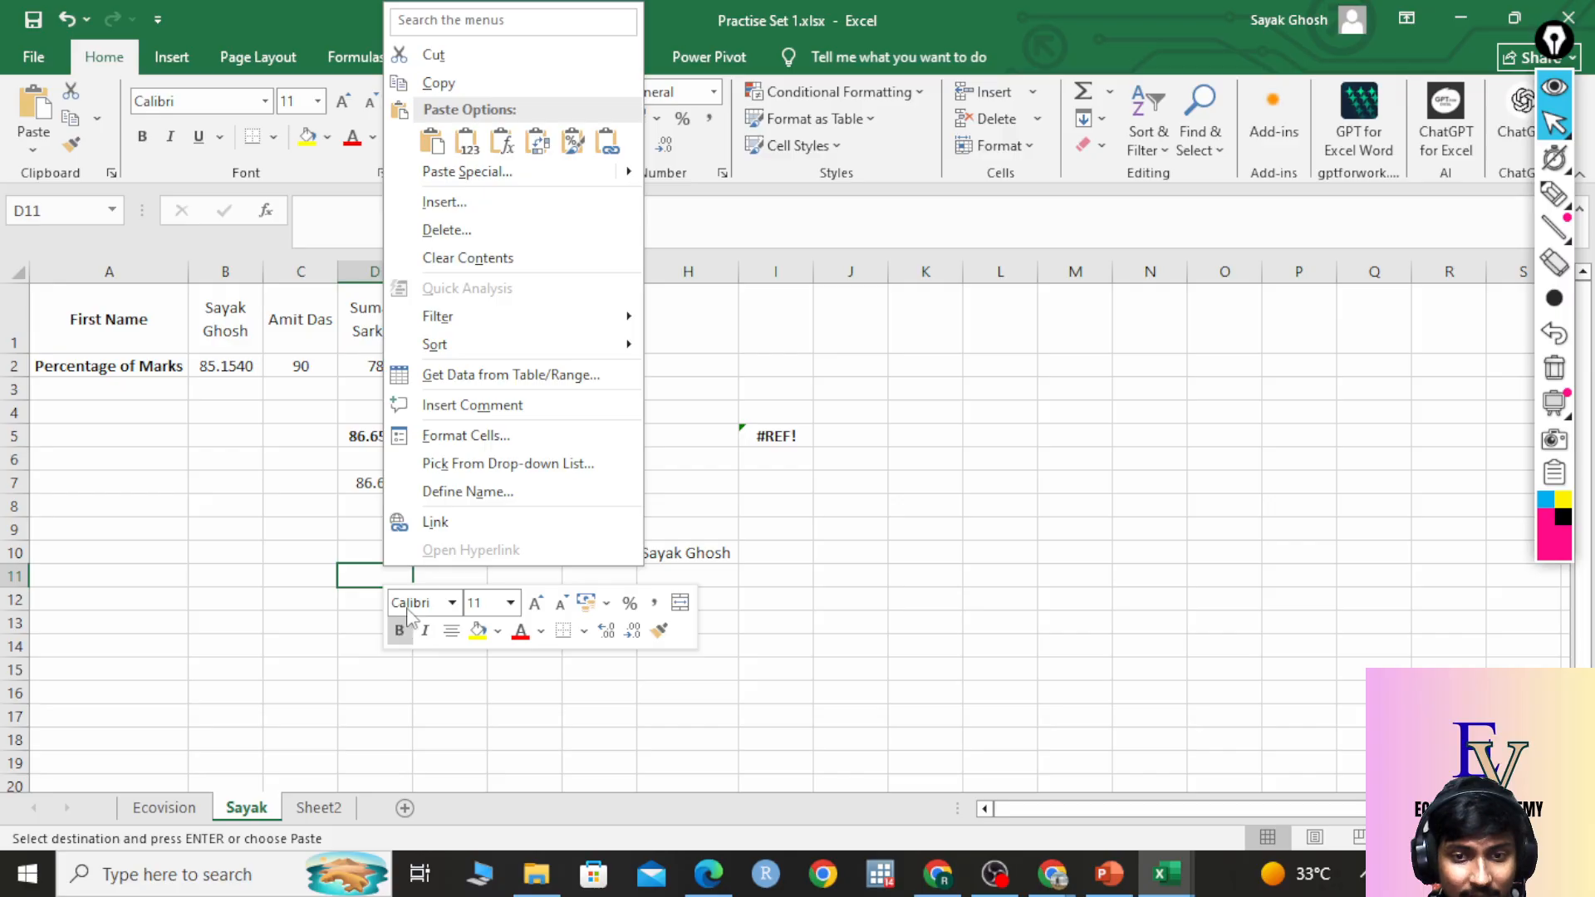
left_click(462, 143)
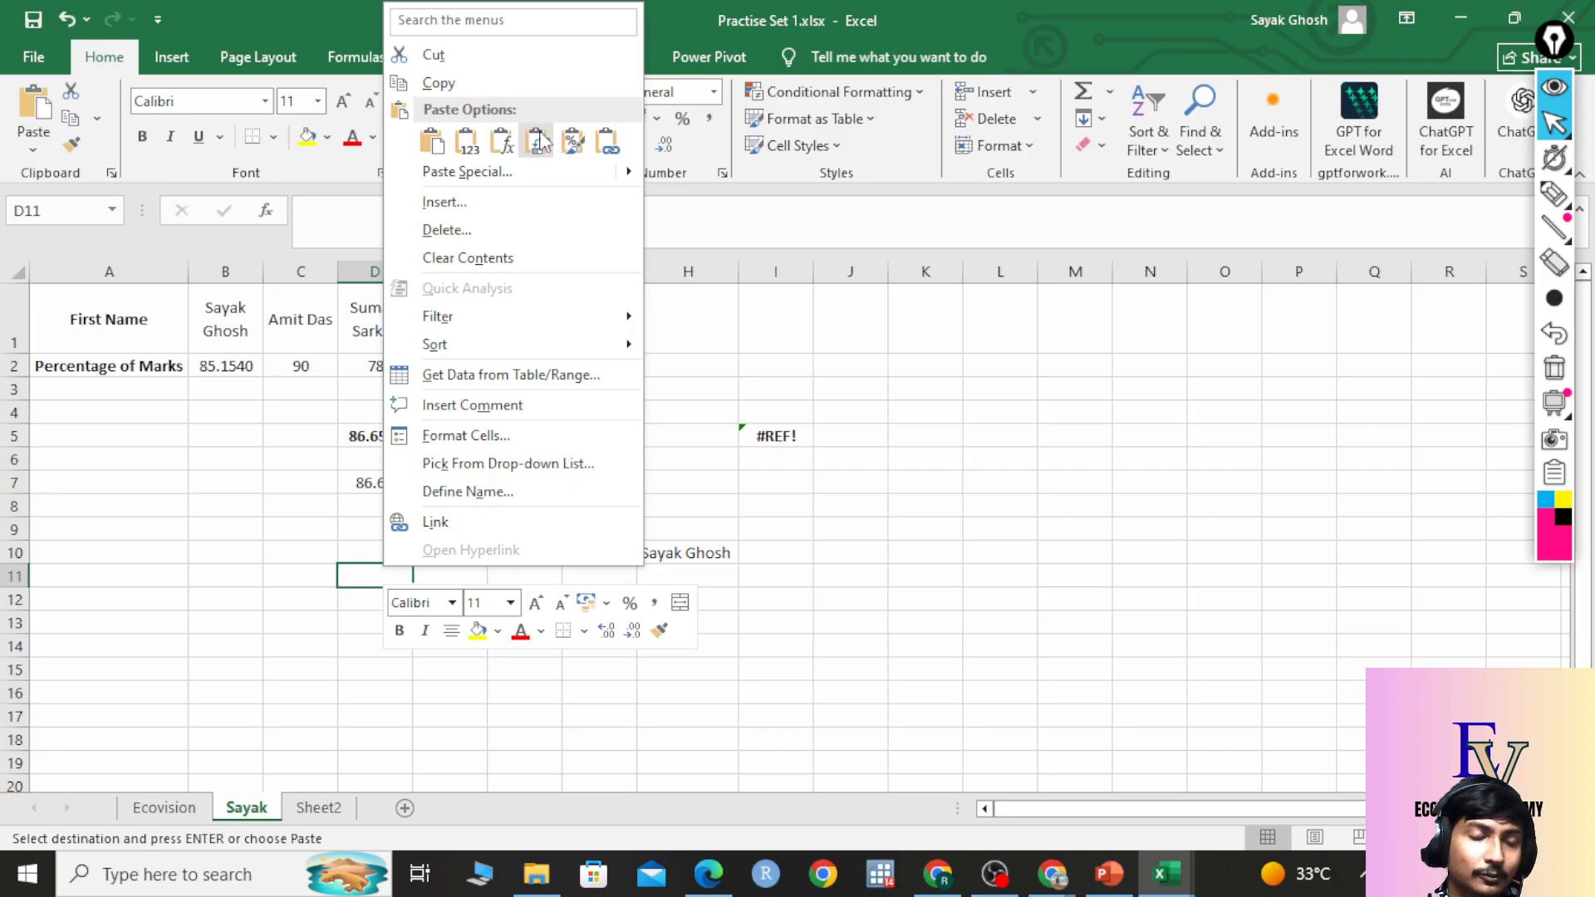
left_click(293, 457)
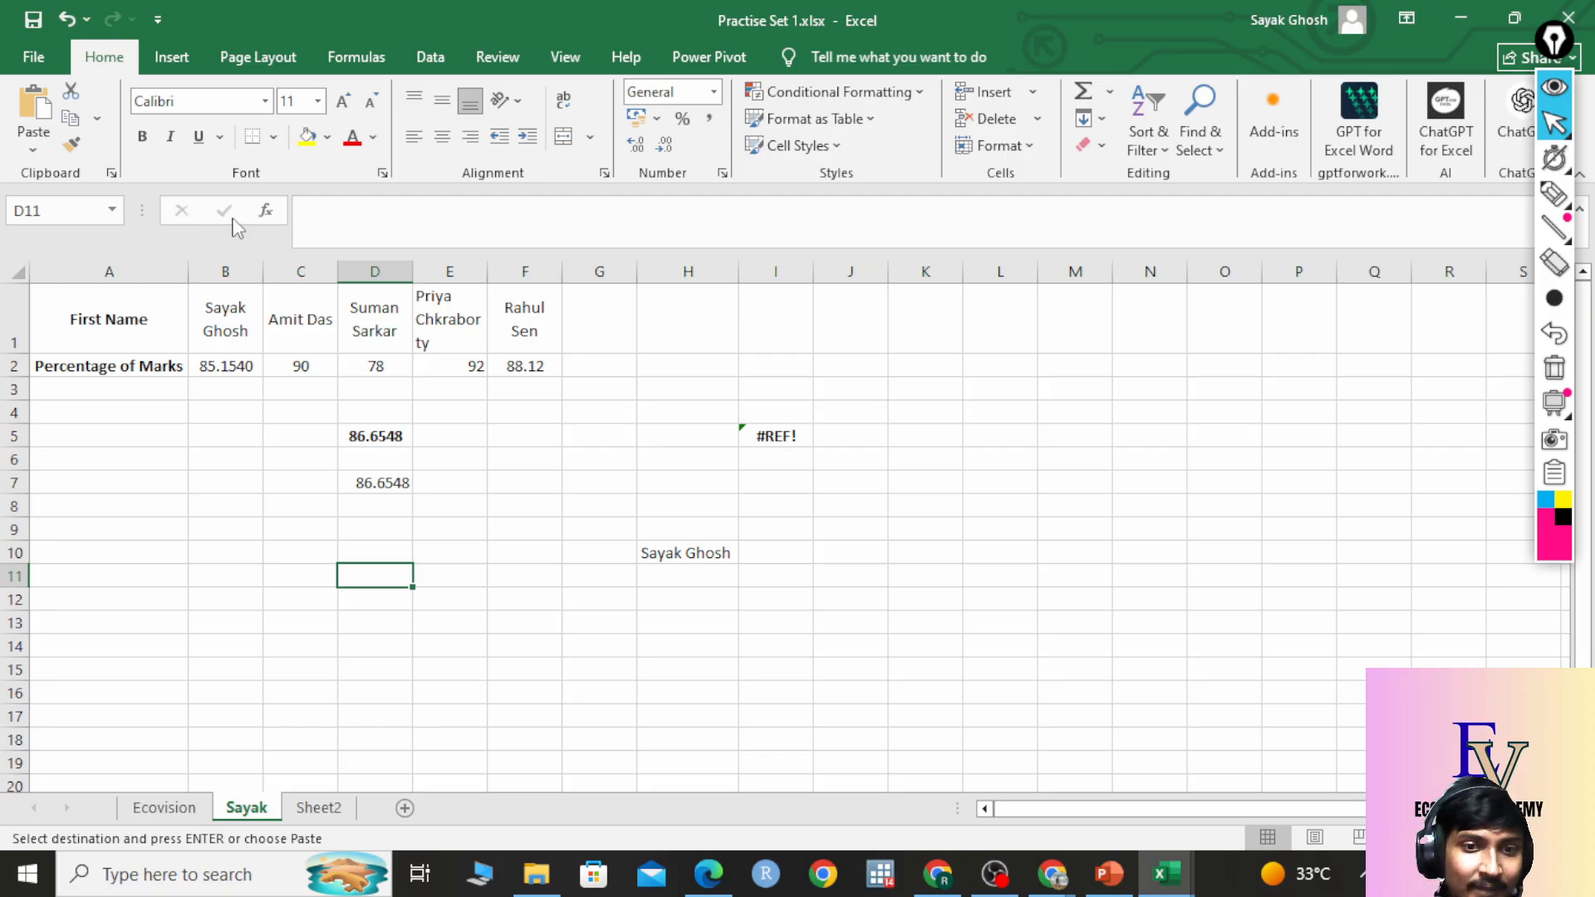
left_click(166, 808)
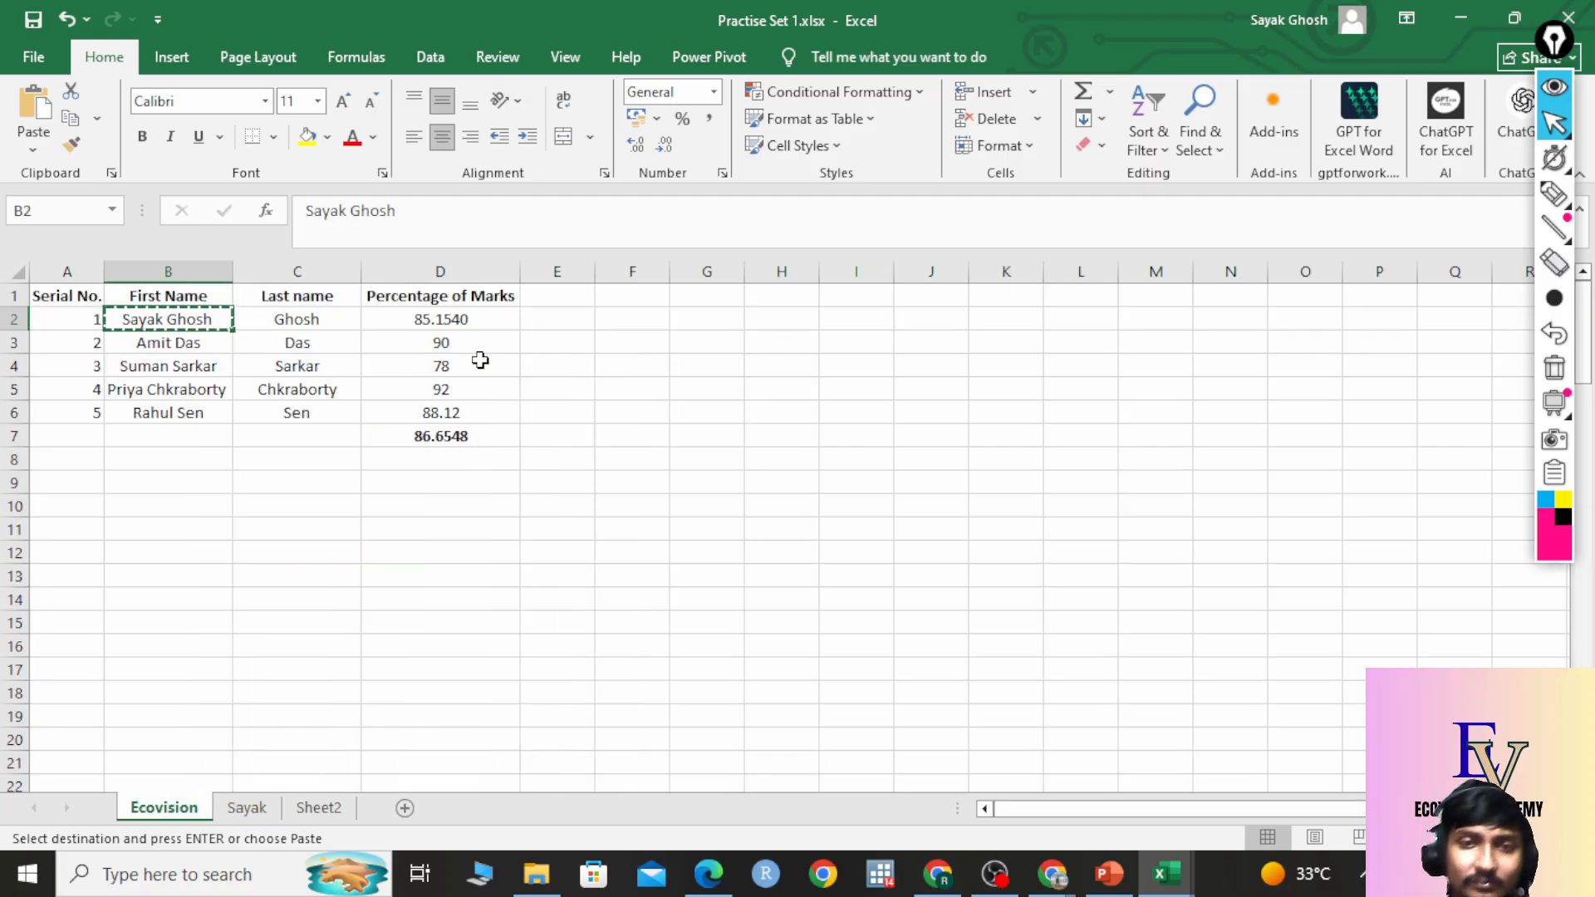
left_click(481, 360)
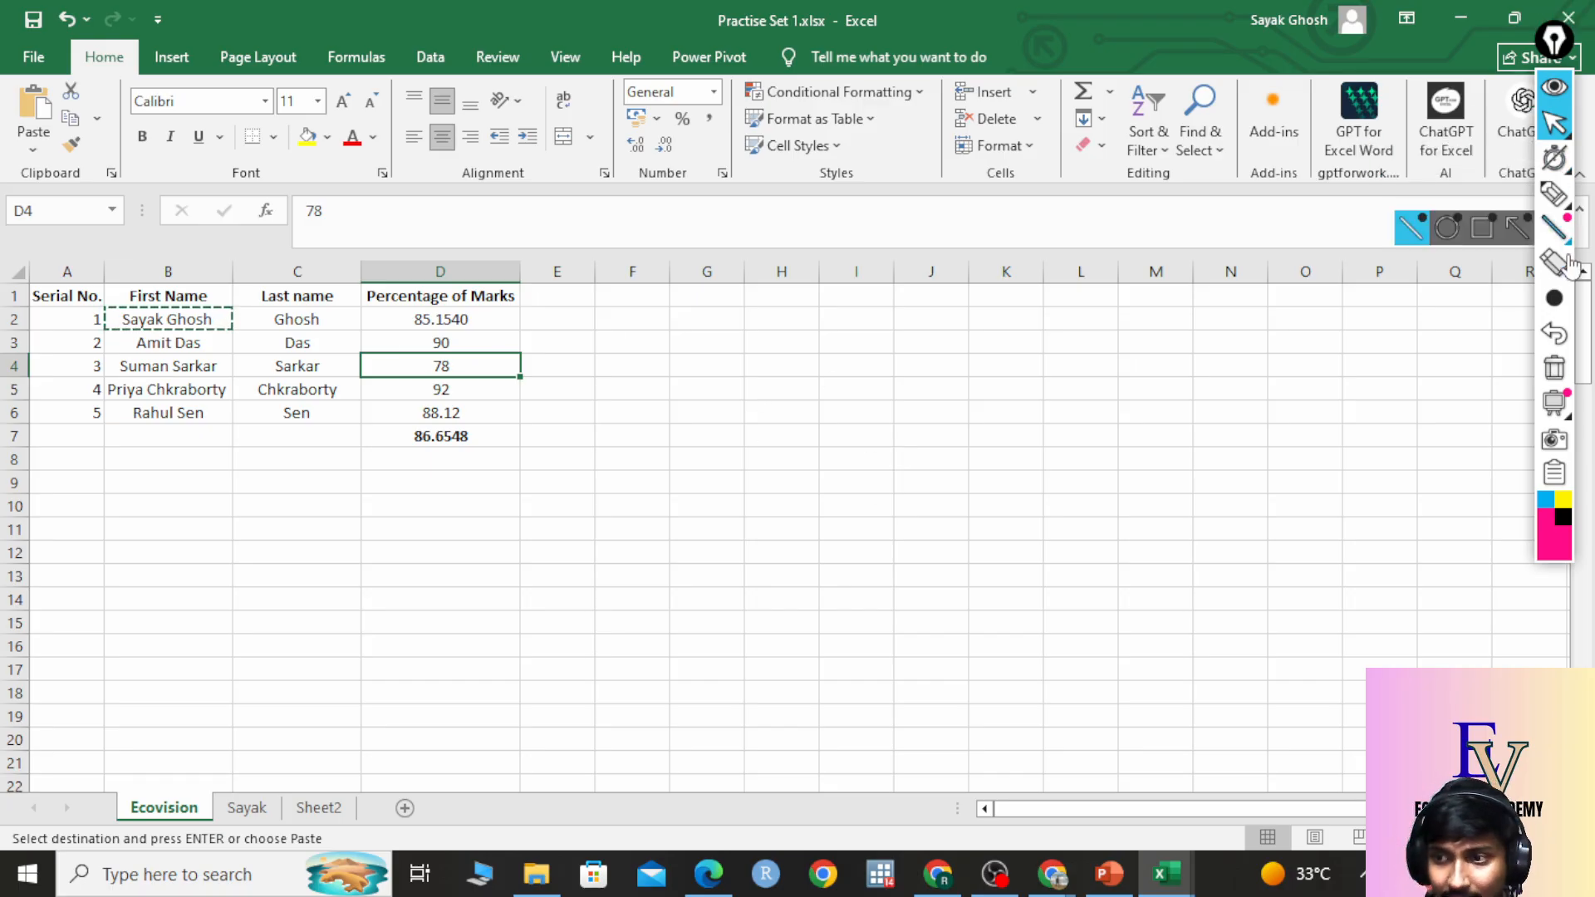
left_click(1555, 194)
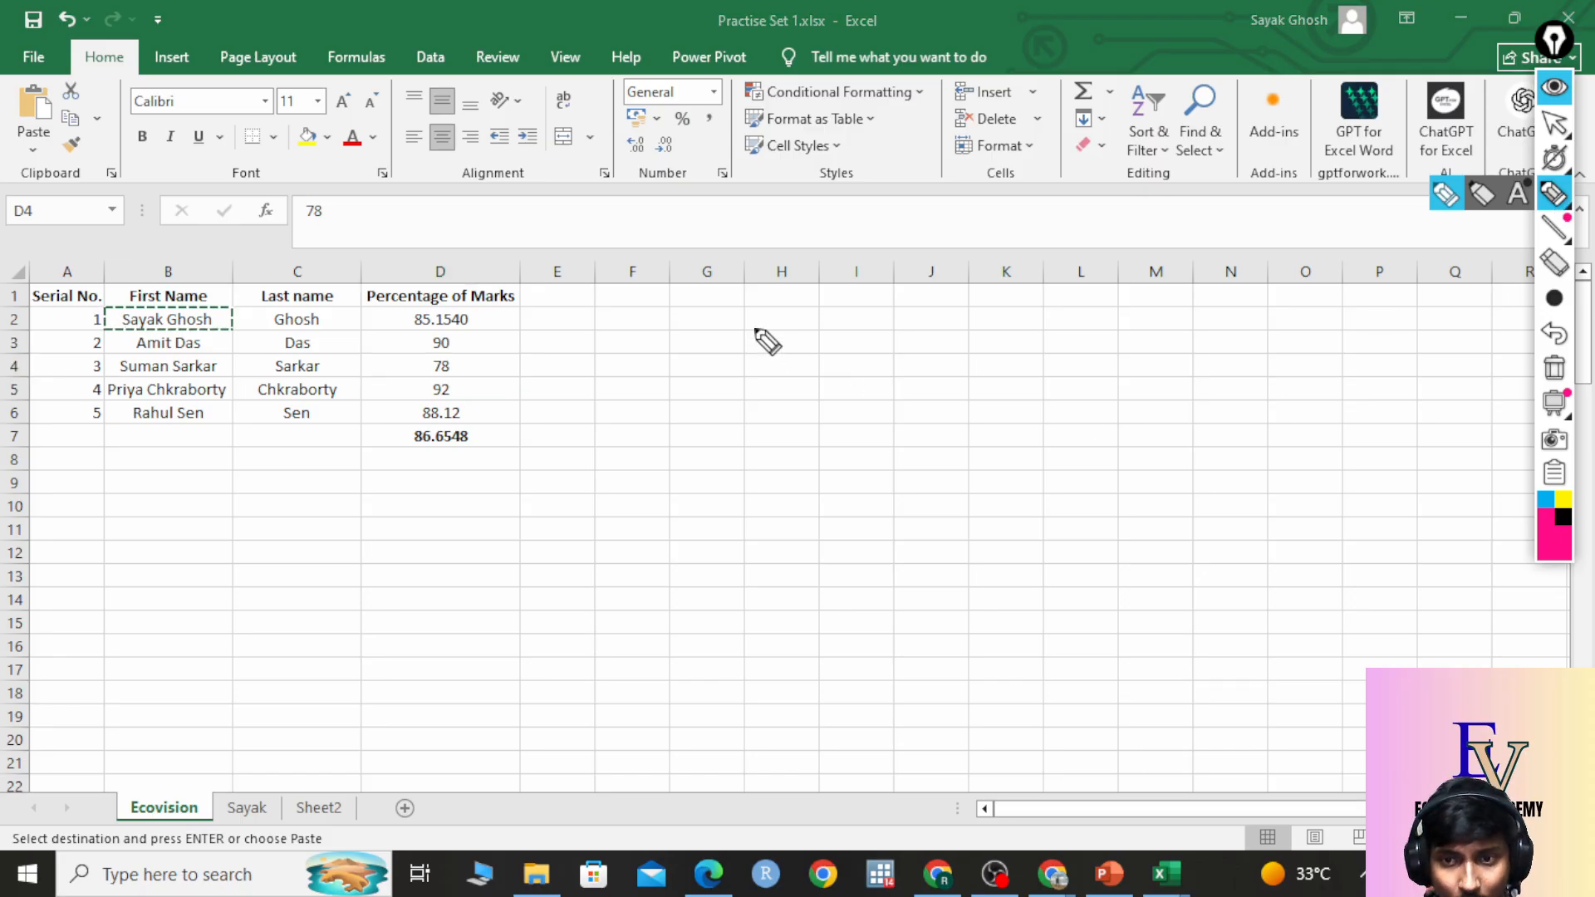
mouse_move(756, 328)
left_mouse_down()
mouse_move(769, 387)
mouse_move(798, 384)
left_mouse_up()
mouse_move(774, 362)
left_mouse_down()
mouse_move(818, 338)
mouse_move(912, 348)
left_mouse_up()
left_click_drag(1008, 283, 947, 315)
left_click_drag(975, 270, 987, 328)
left_click_drag(1064, 222, 1107, 284)
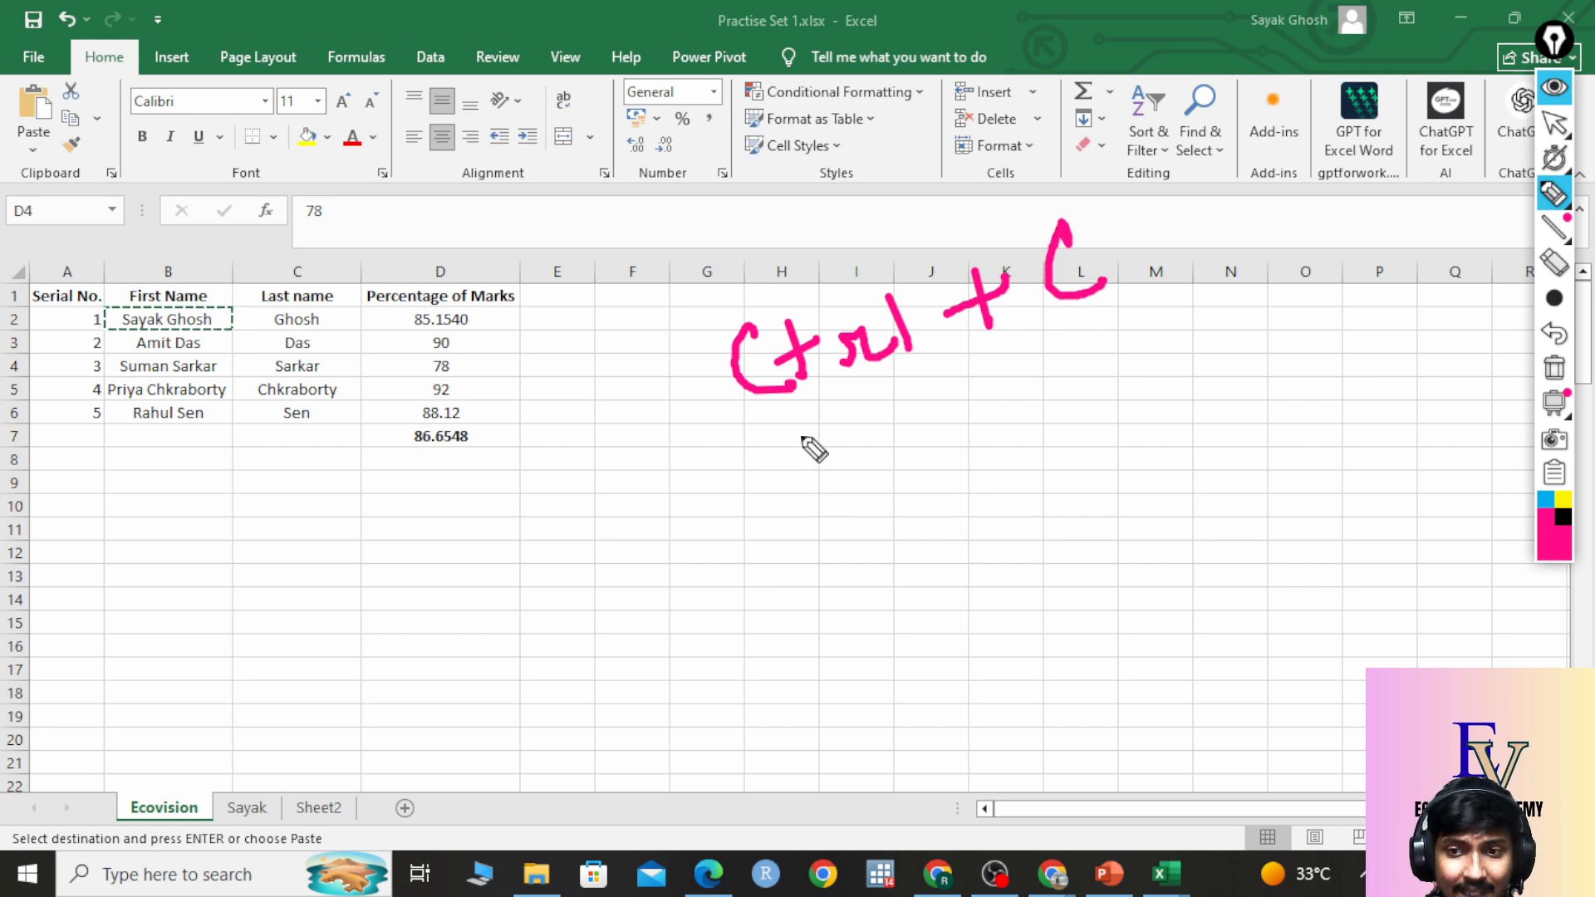
mouse_move(802, 420)
left_mouse_down()
mouse_move(791, 478)
mouse_move(854, 467)
left_mouse_up()
mouse_move(823, 439)
left_mouse_down()
mouse_move(908, 420)
mouse_move(945, 437)
left_mouse_up()
mouse_move(1006, 392)
left_mouse_down()
mouse_move(1054, 366)
mouse_move(1049, 420)
left_mouse_up()
left_click_drag(1117, 326, 1103, 387)
left_click_drag(1080, 335, 1154, 363)
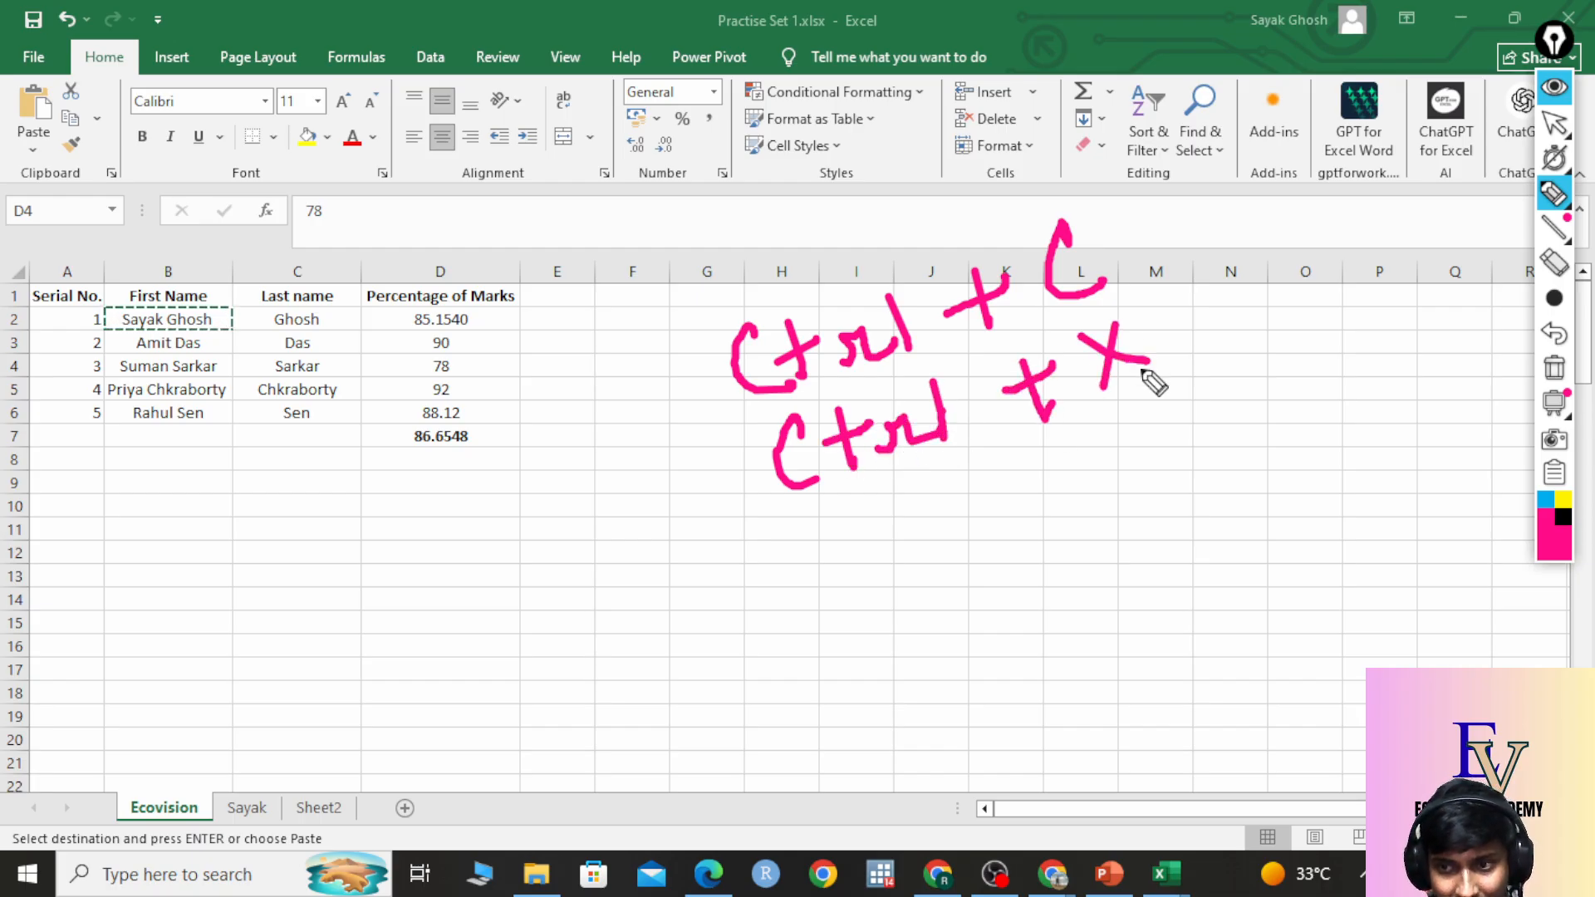
mouse_move(864, 532)
left_mouse_down()
mouse_move(877, 610)
mouse_move(910, 540)
mouse_move(1005, 552)
mouse_move(1088, 476)
left_mouse_up()
left_click_drag(1070, 474, 1080, 513)
left_click_drag(1101, 439, 1172, 415)
left_click_drag(1194, 192, 1045, 150)
mouse_move(806, 256)
left_mouse_down()
mouse_move(1239, 204)
mouse_move(1084, 137)
left_mouse_up()
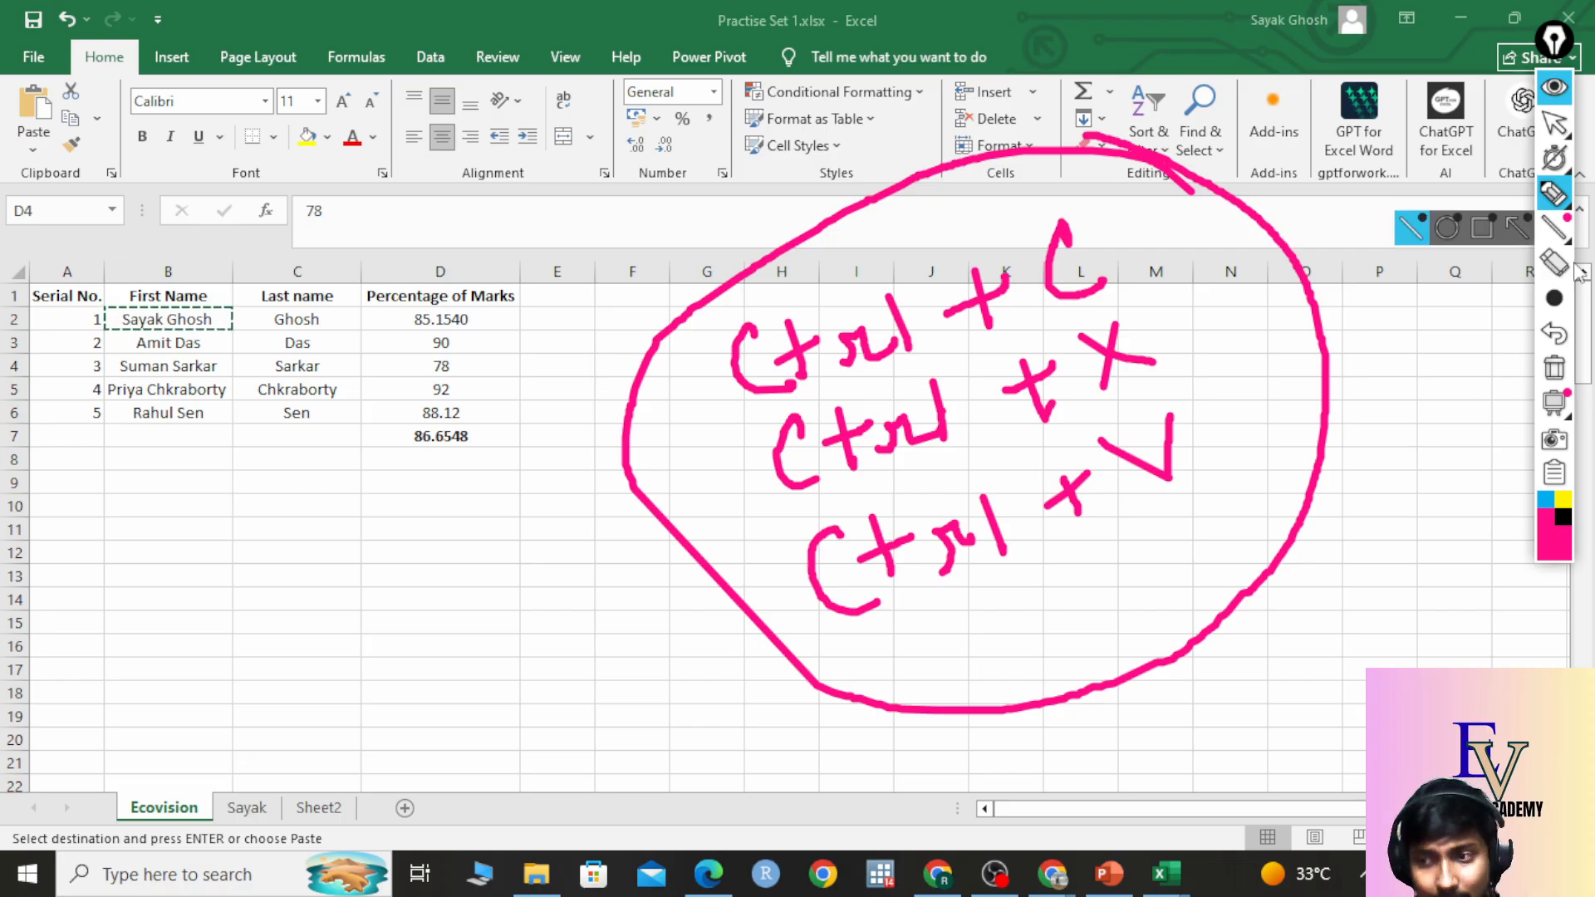
left_click(1554, 368)
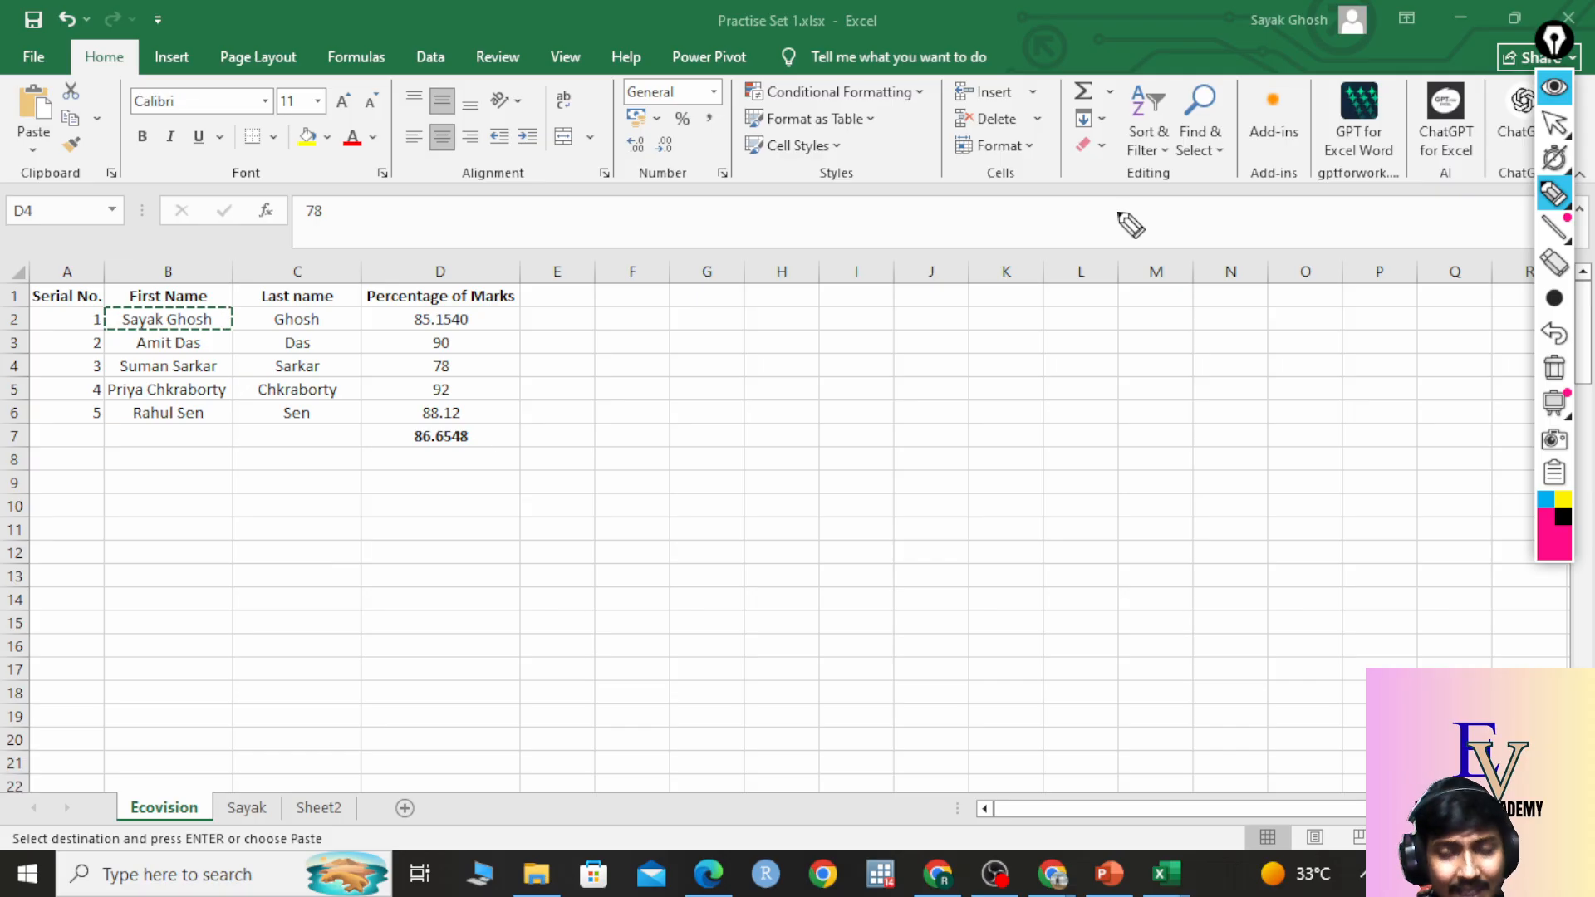
left_click(1555, 125)
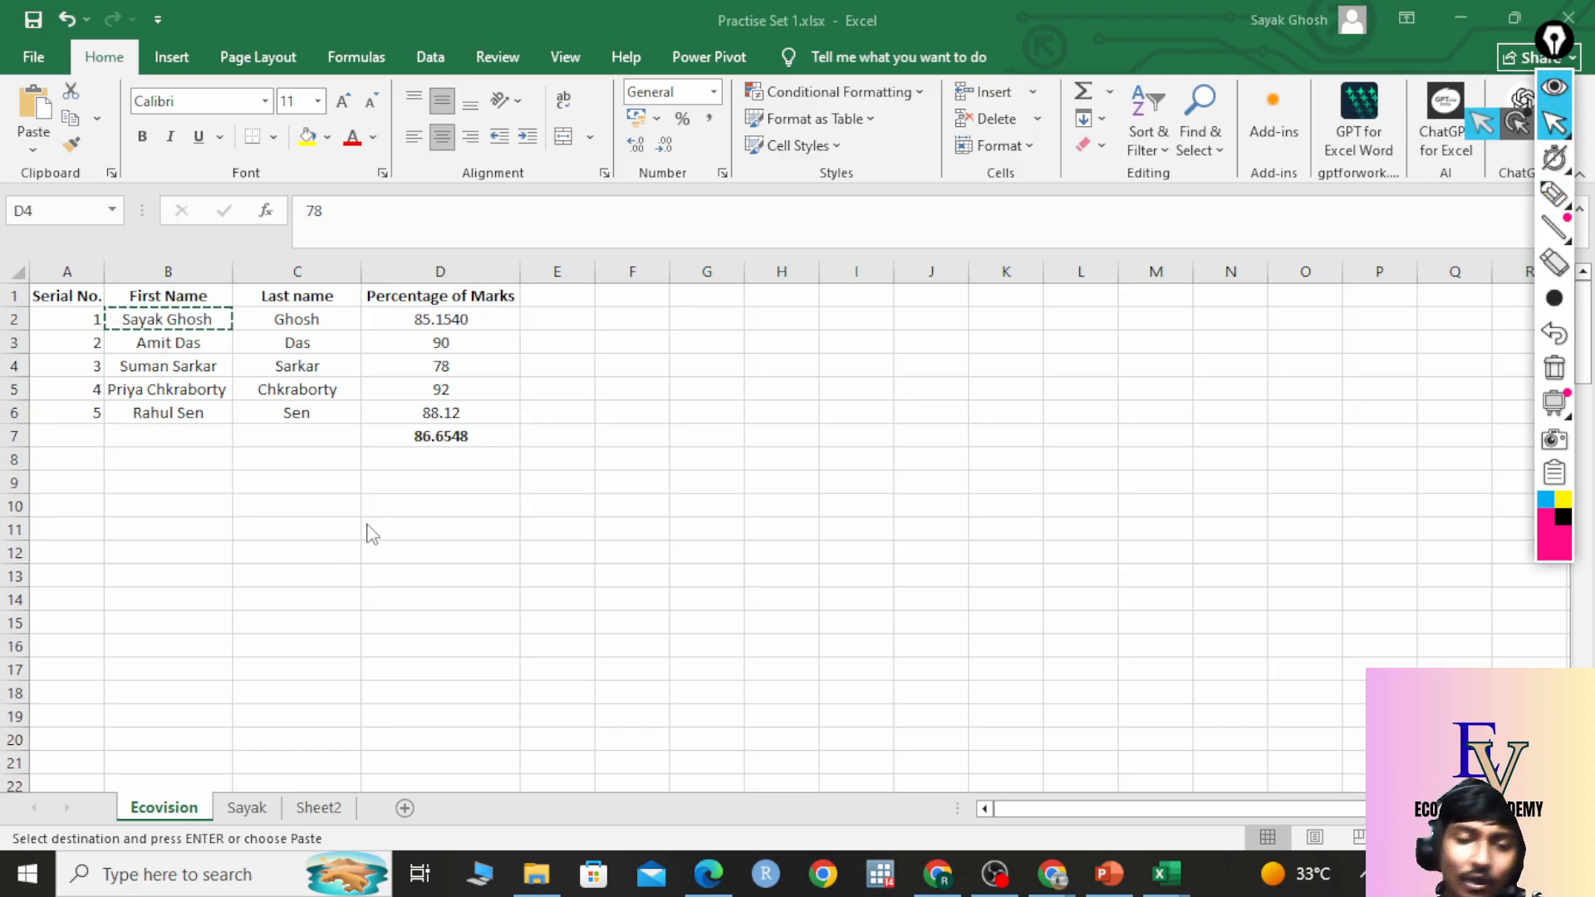
left_click(197, 320)
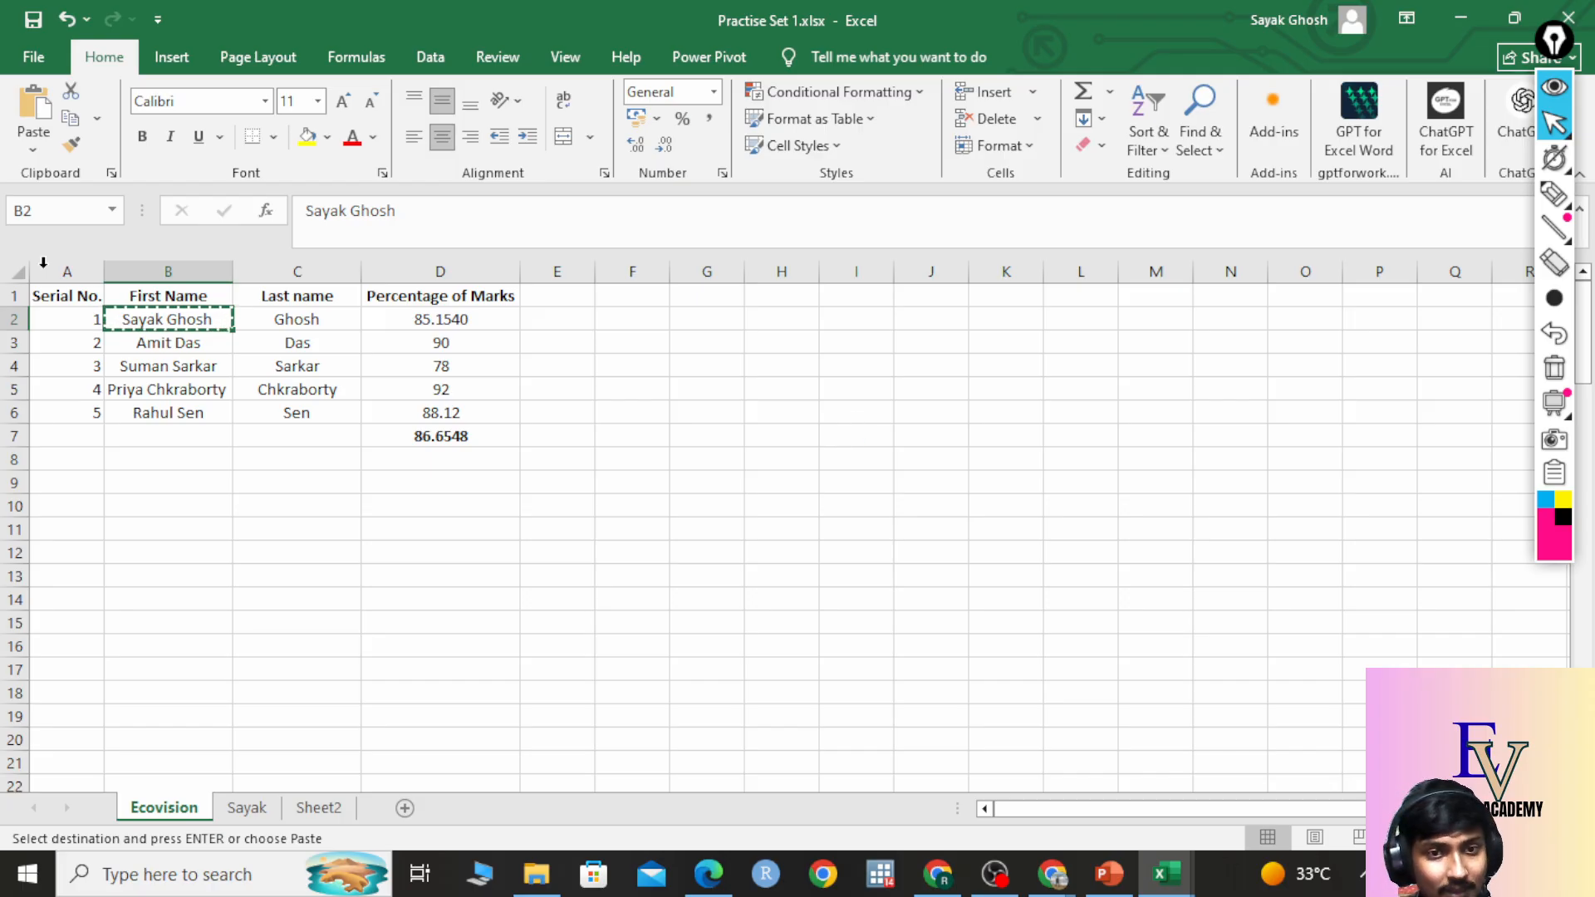
left_click(774, 316)
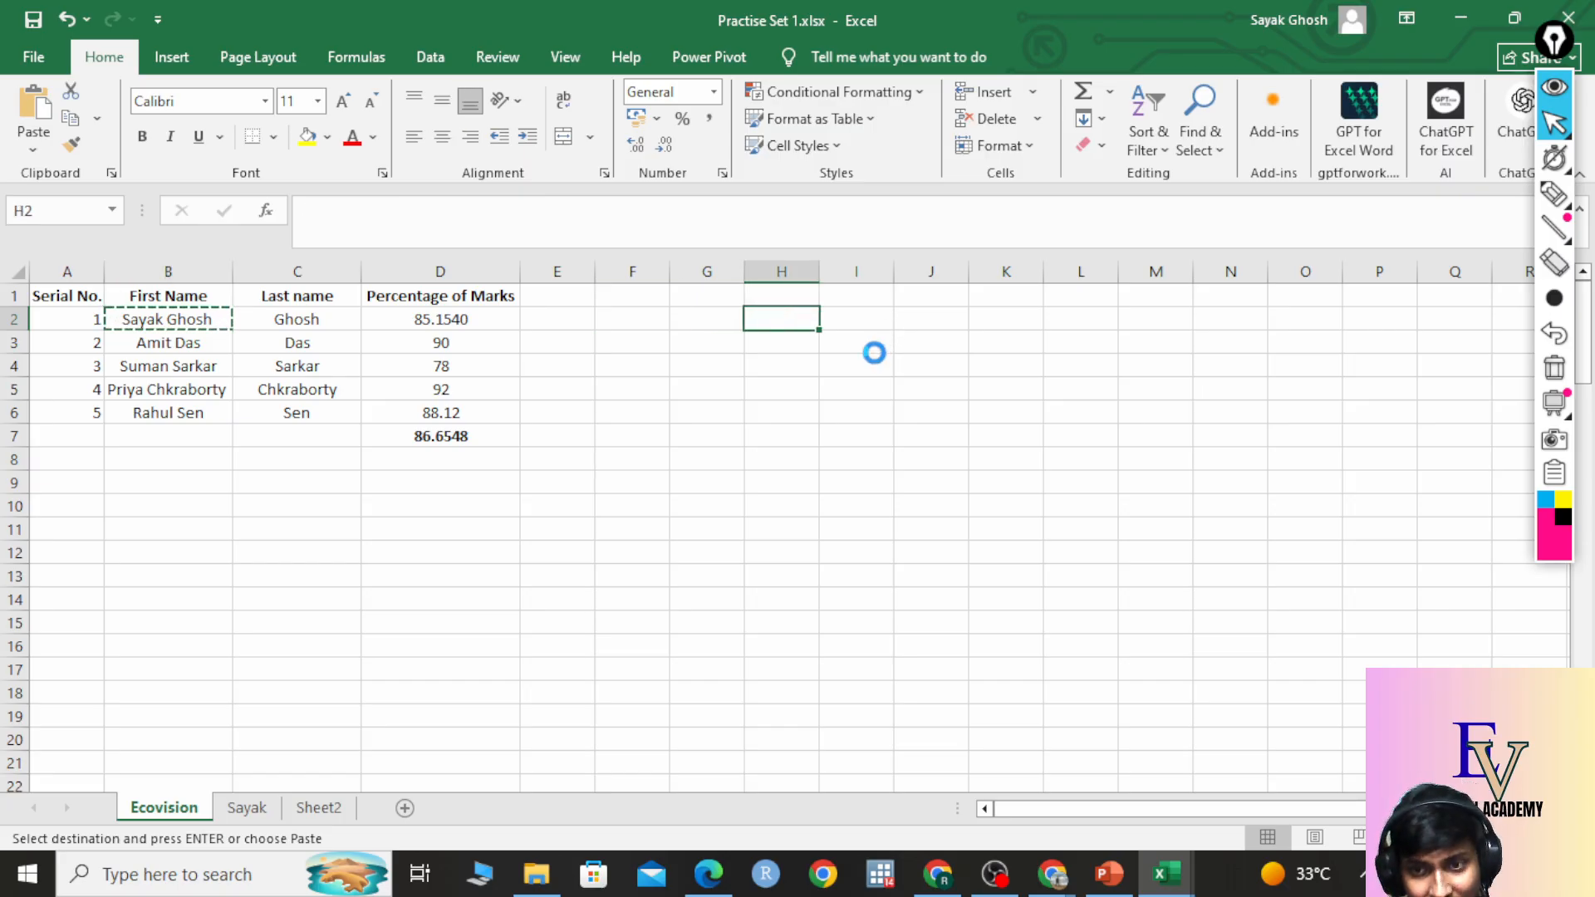
double_click(819, 272)
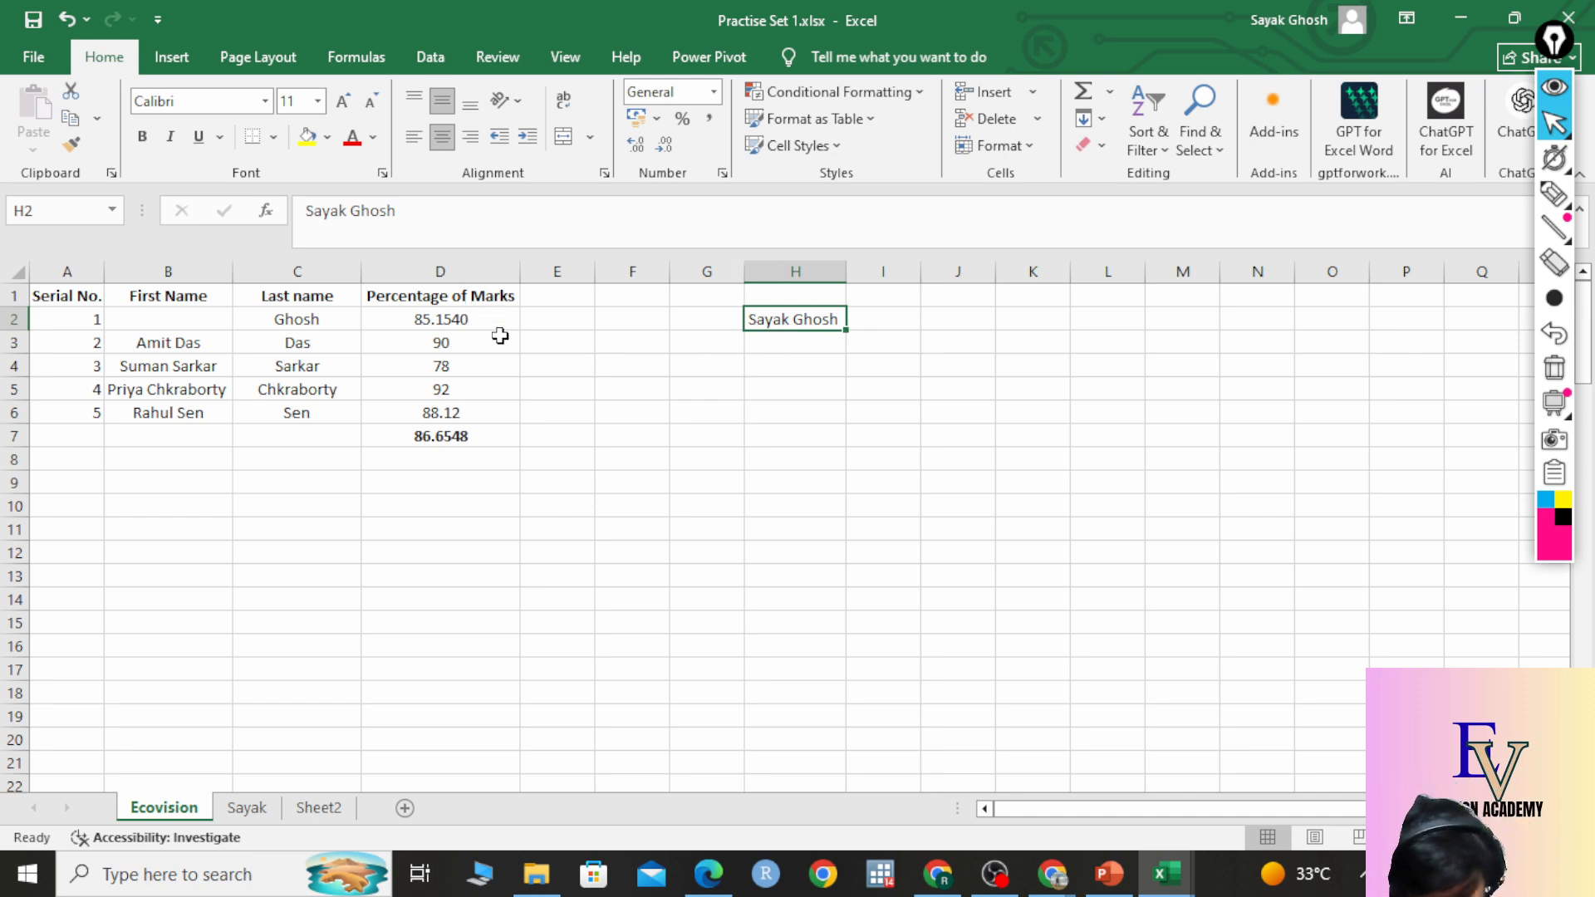
key("ctrl+z")
key("ctrl+z")
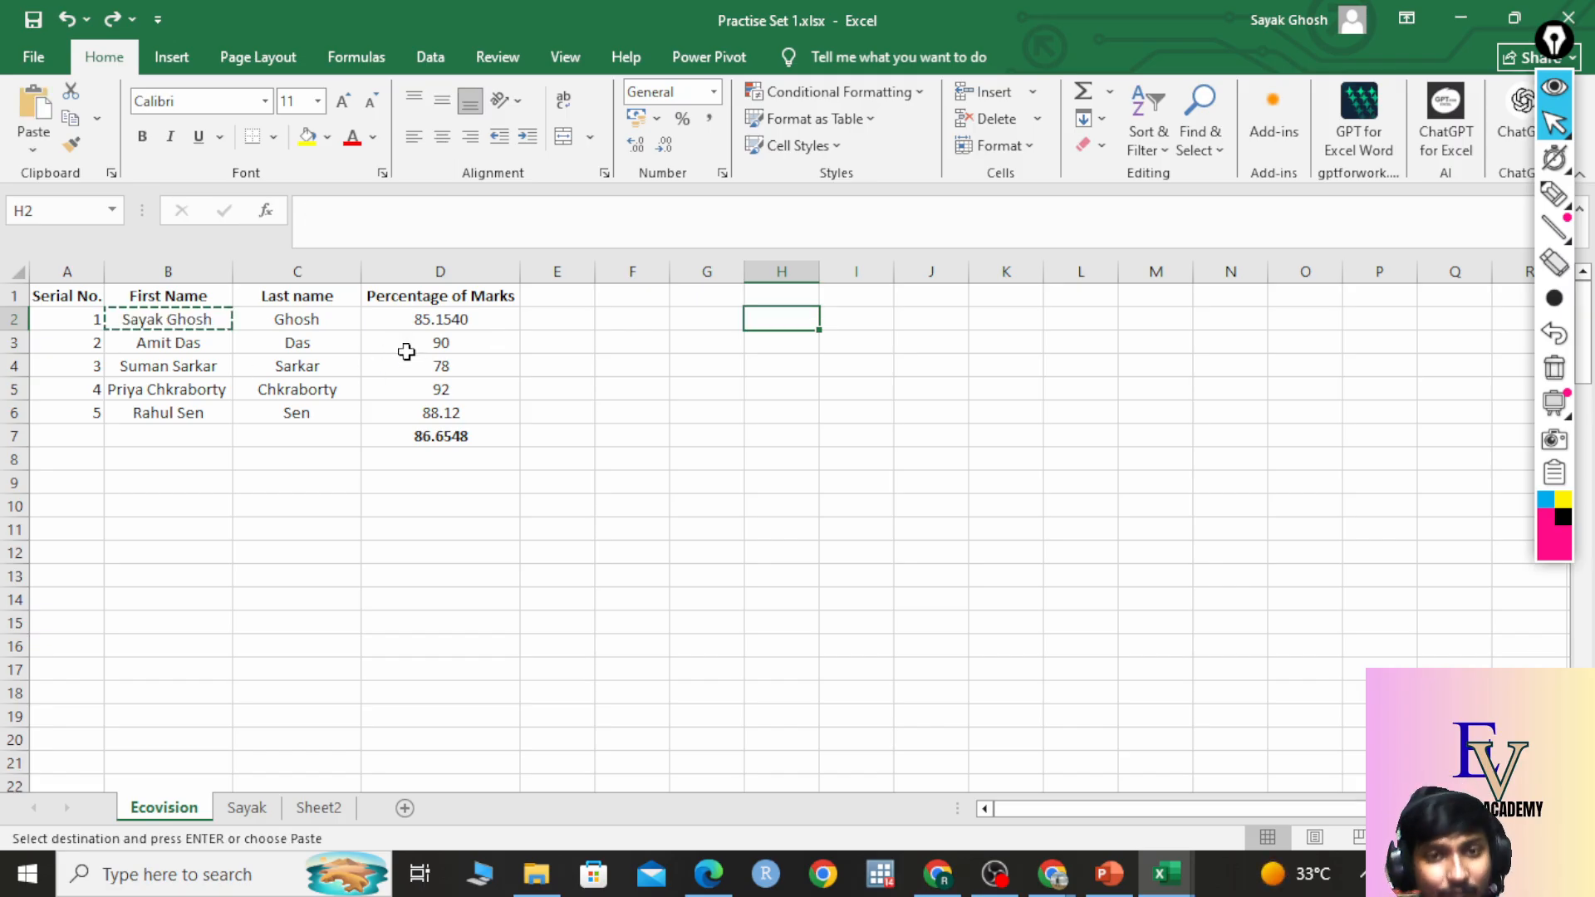
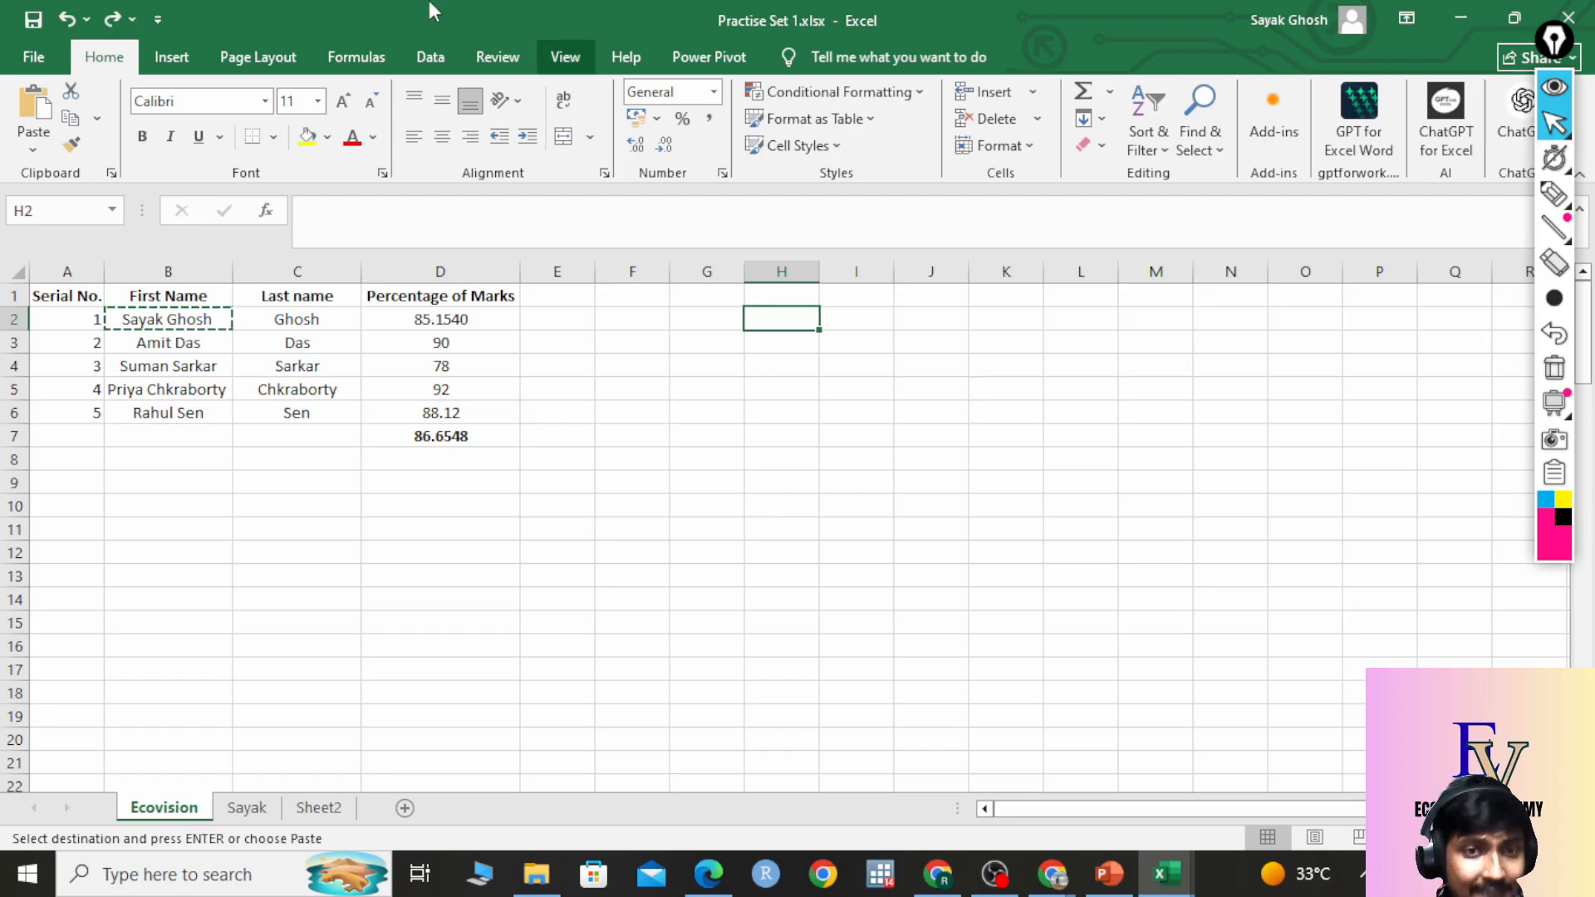
Fill cell C3 with yellow.
left_click(274, 349)
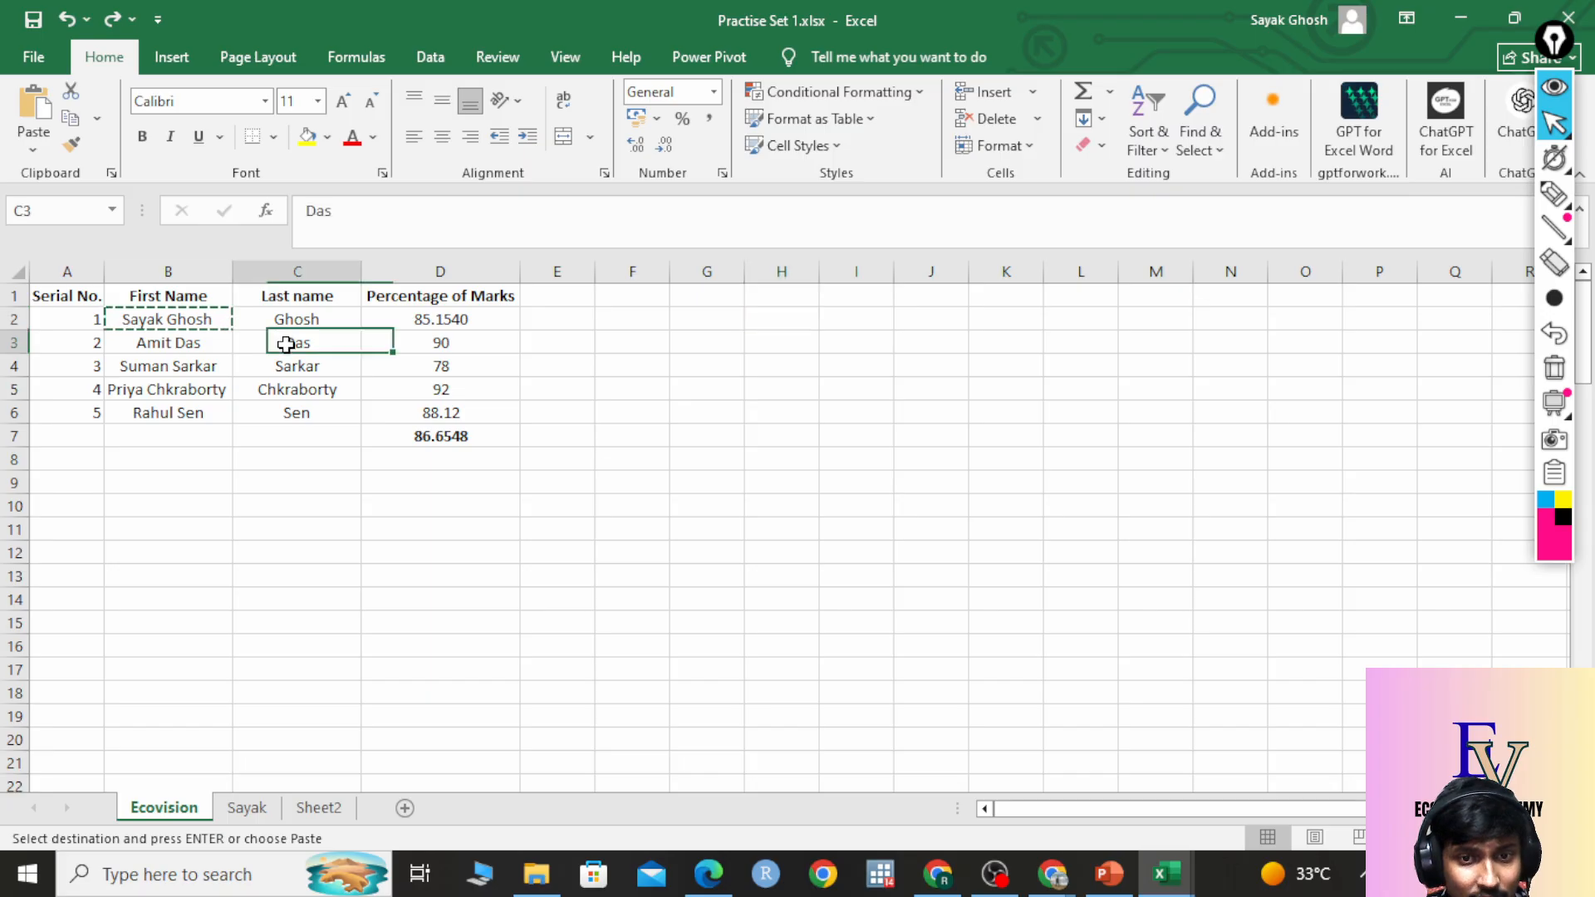
left_click(308, 137)
left_click(961, 460)
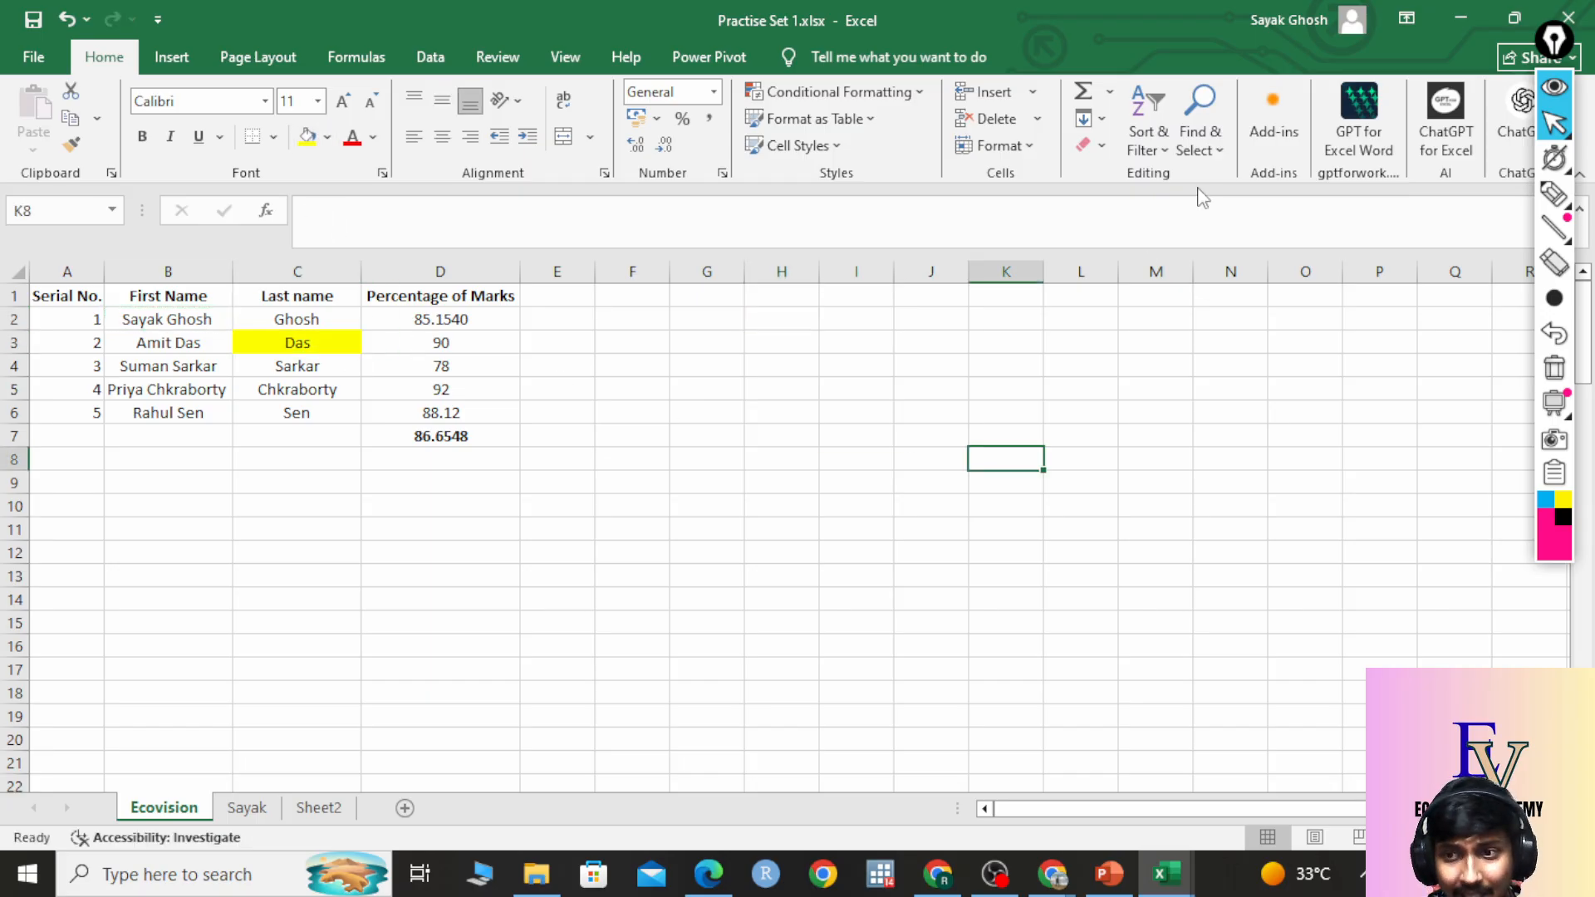
Use Clear Formats on C3 to remove its yellow fill and centering, keeping the text.
left_click(327, 346)
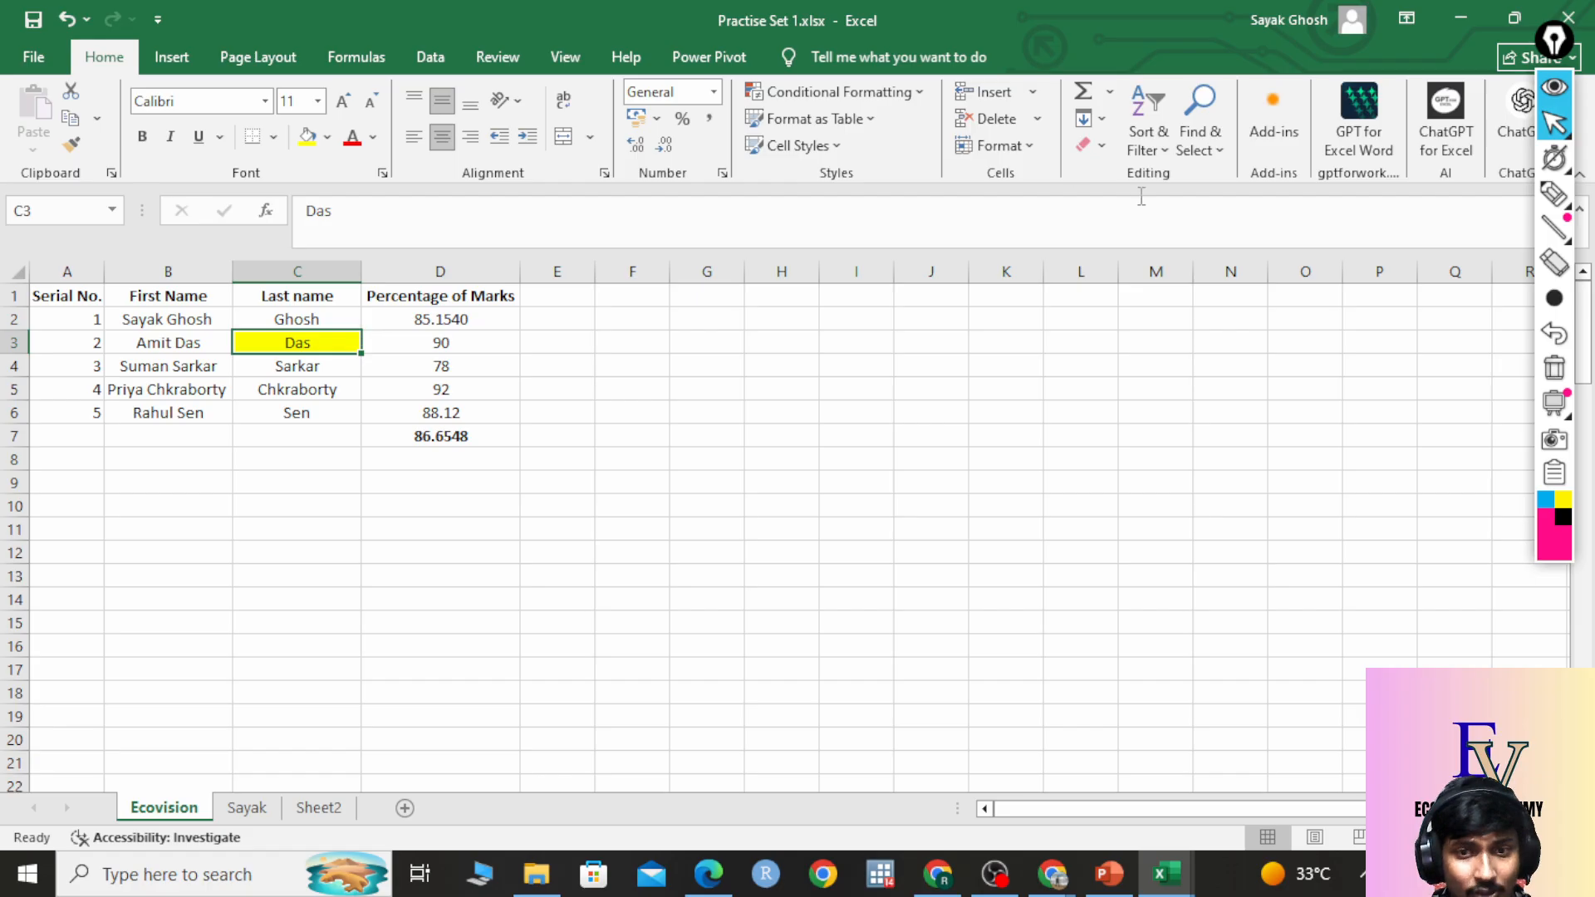
left_click(1101, 148)
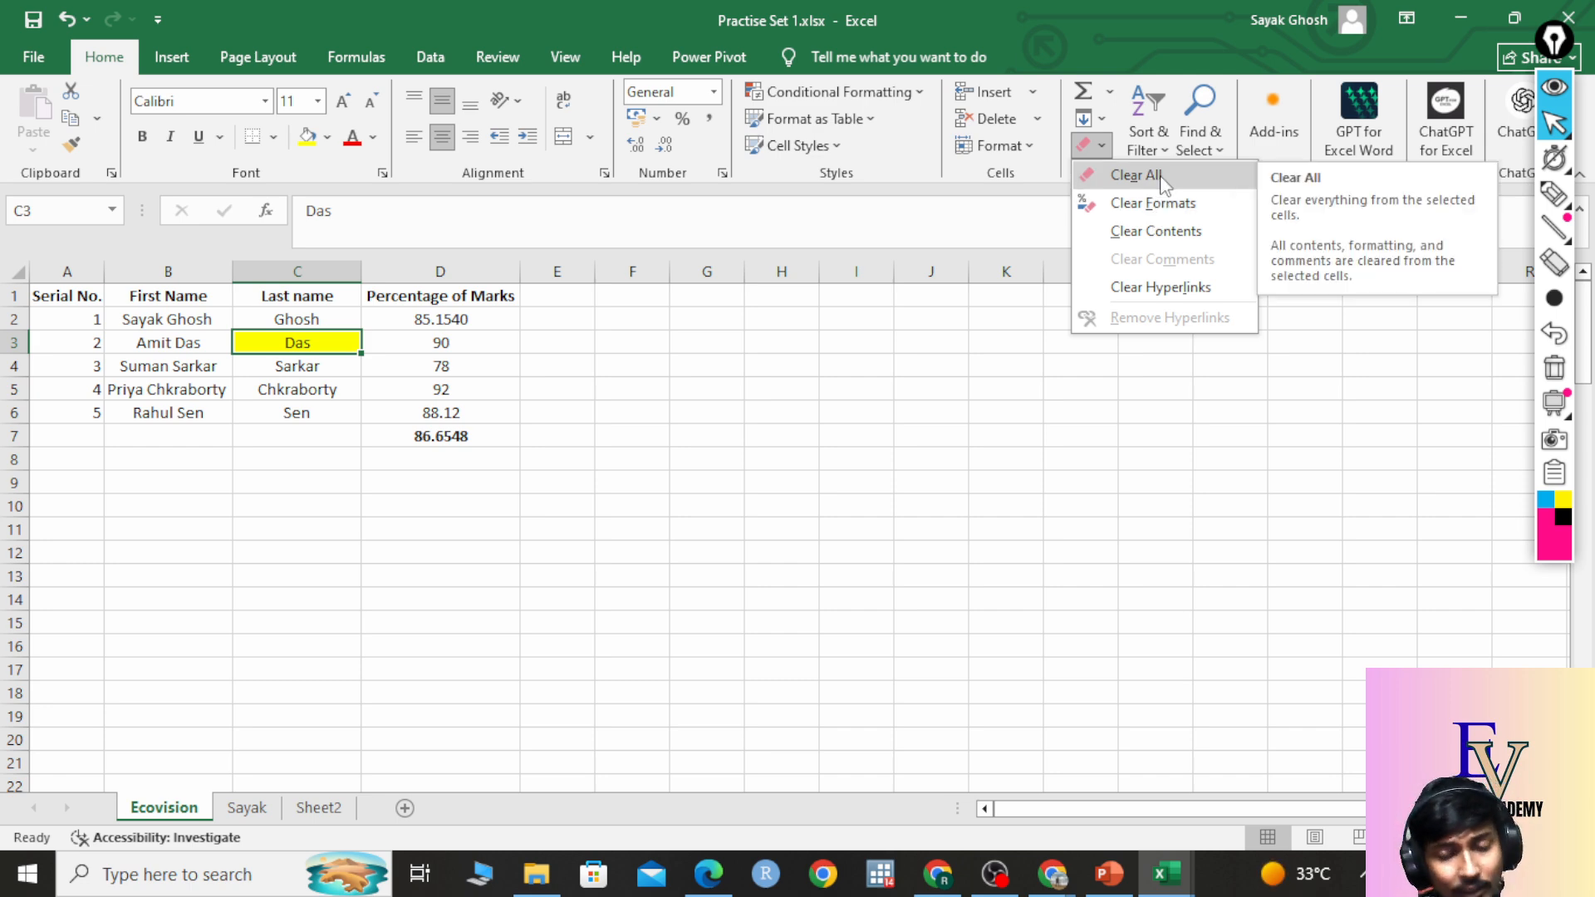
left_click(1152, 204)
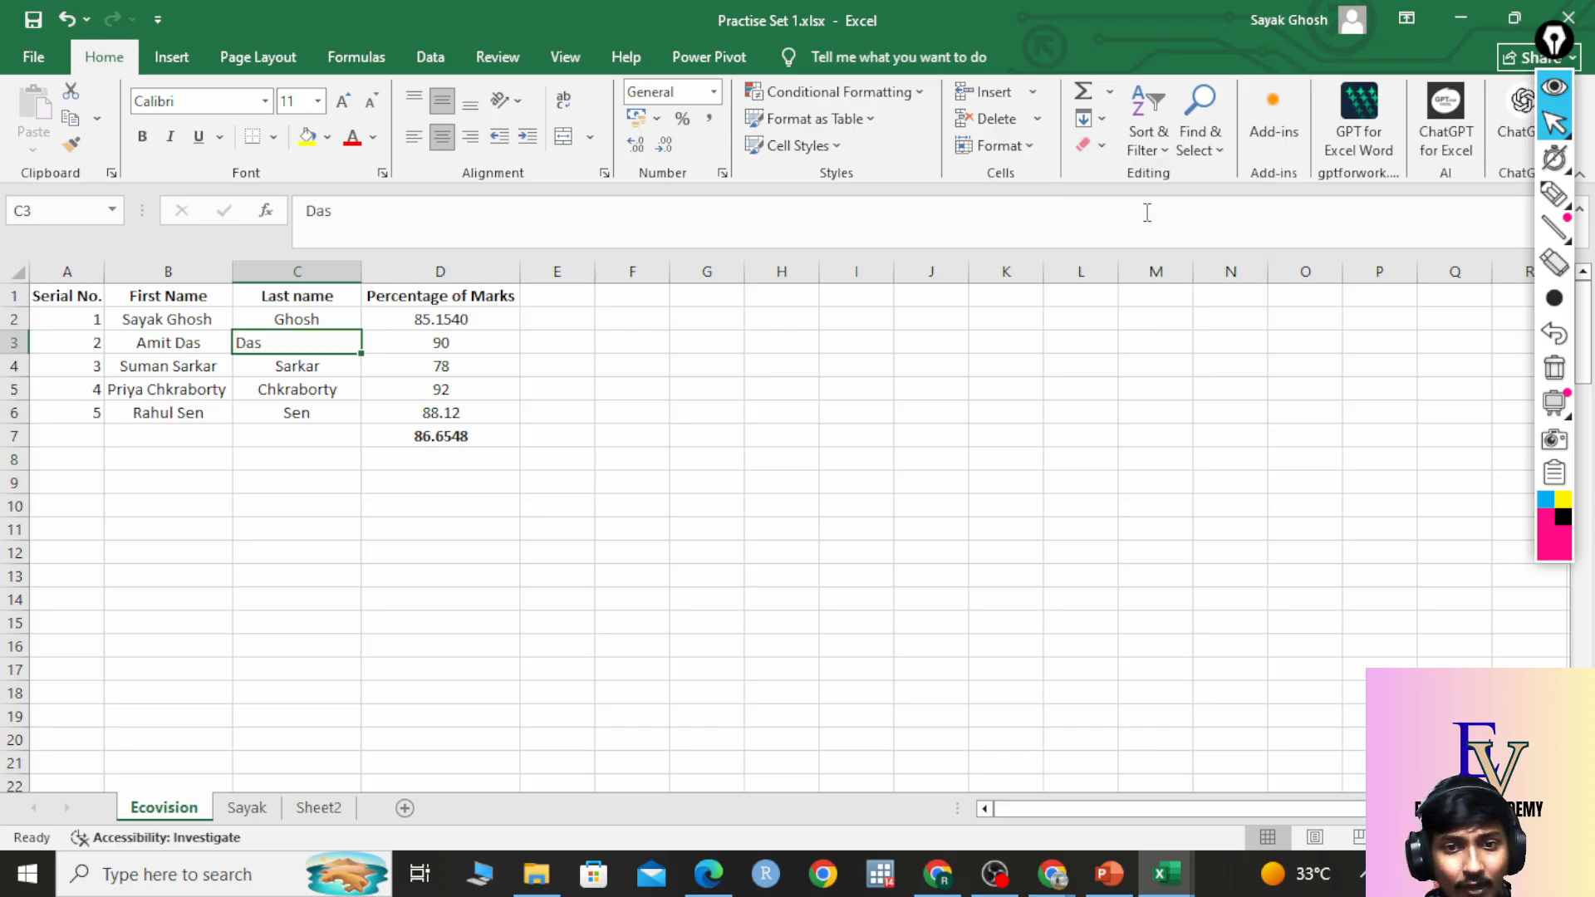
left_click_drag(374, 598, 371, 578)
left_click(294, 339)
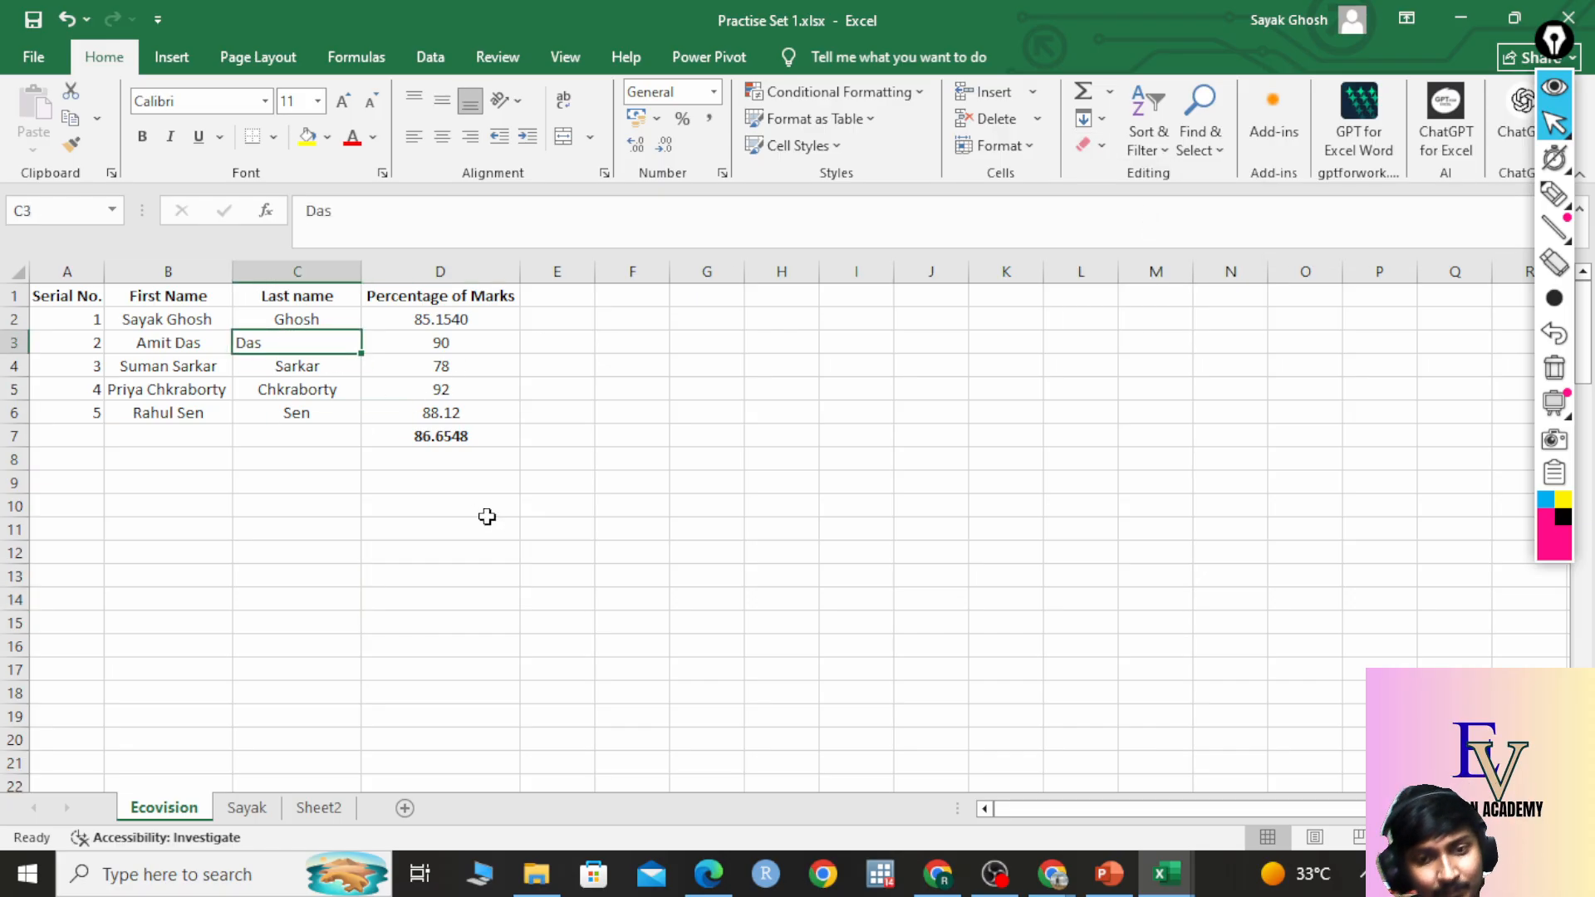
left_click(236, 815)
left_click(314, 813)
left_click(194, 812)
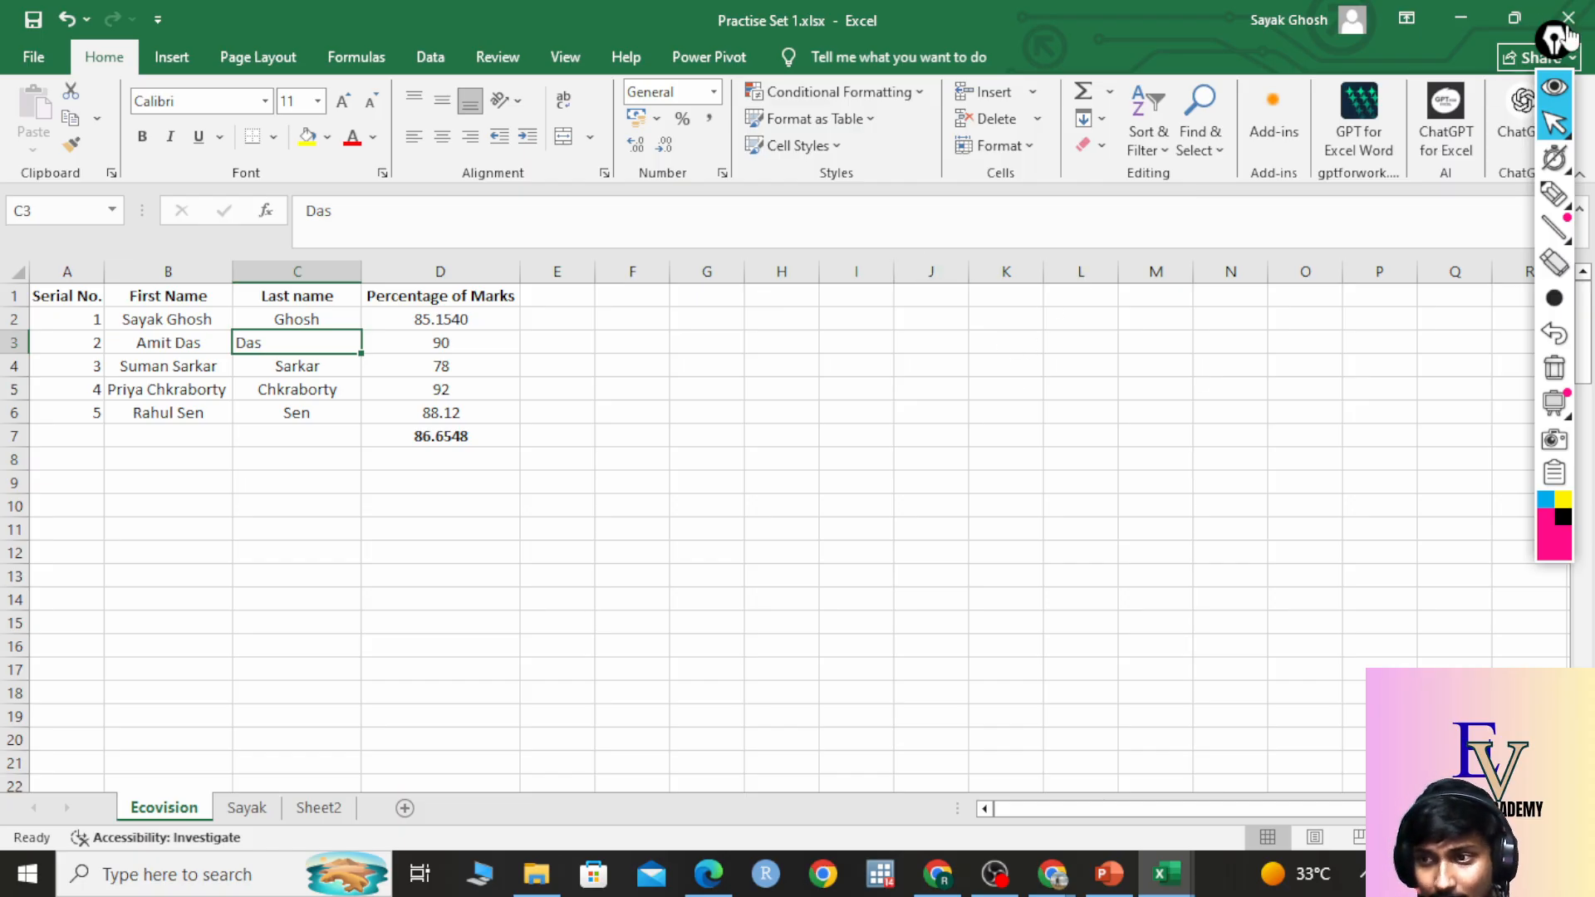
left_click_drag(1553, 39, 1581, 526)
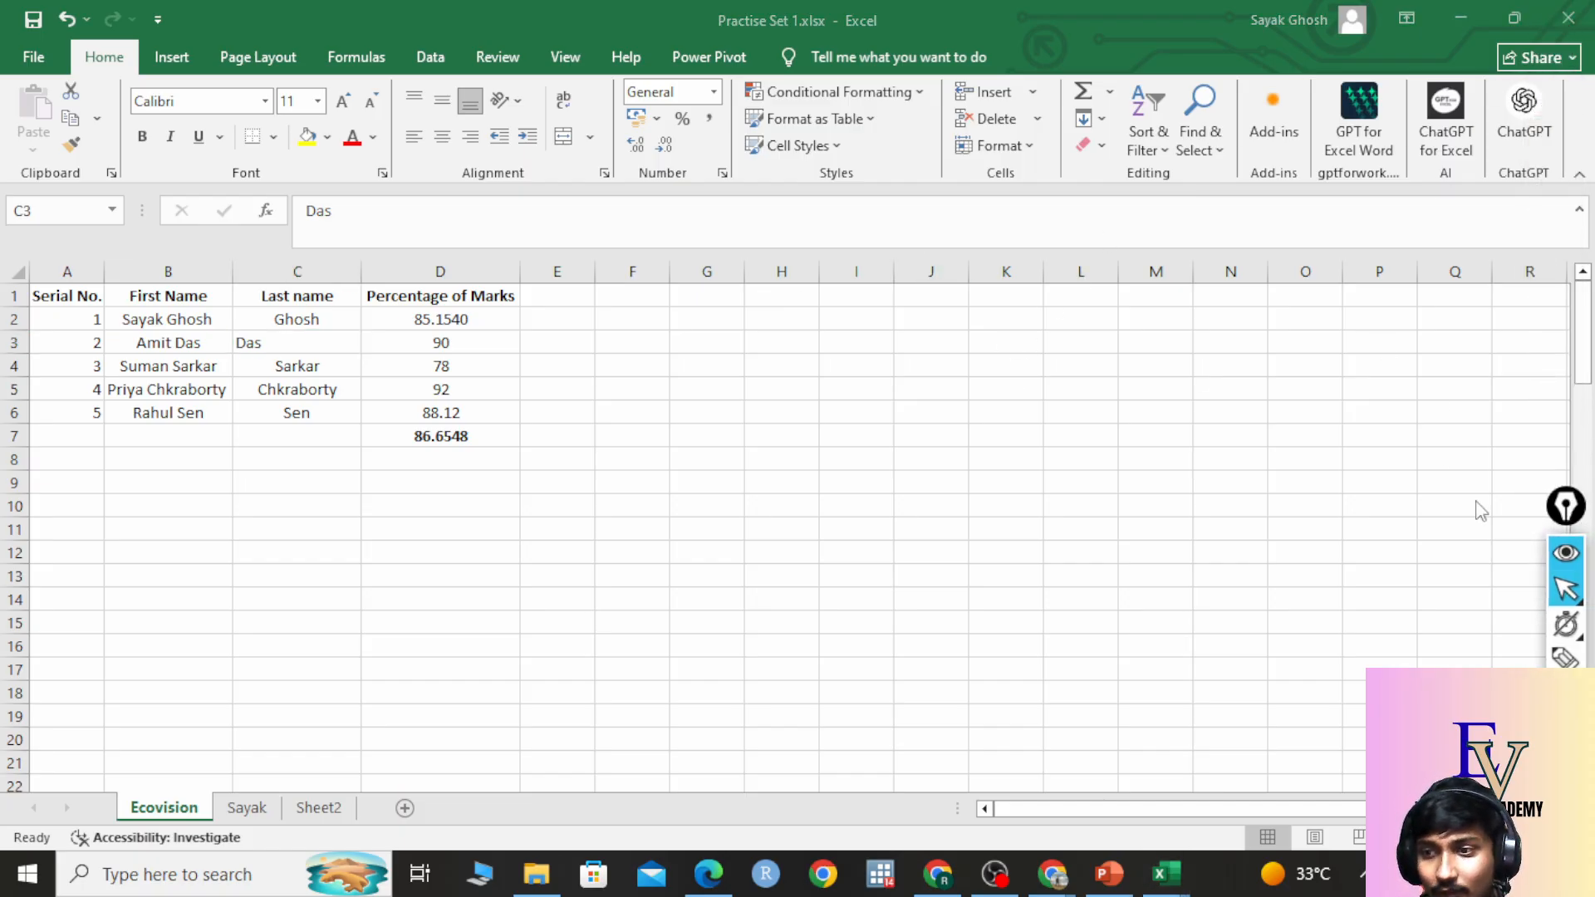
left_click(1565, 658)
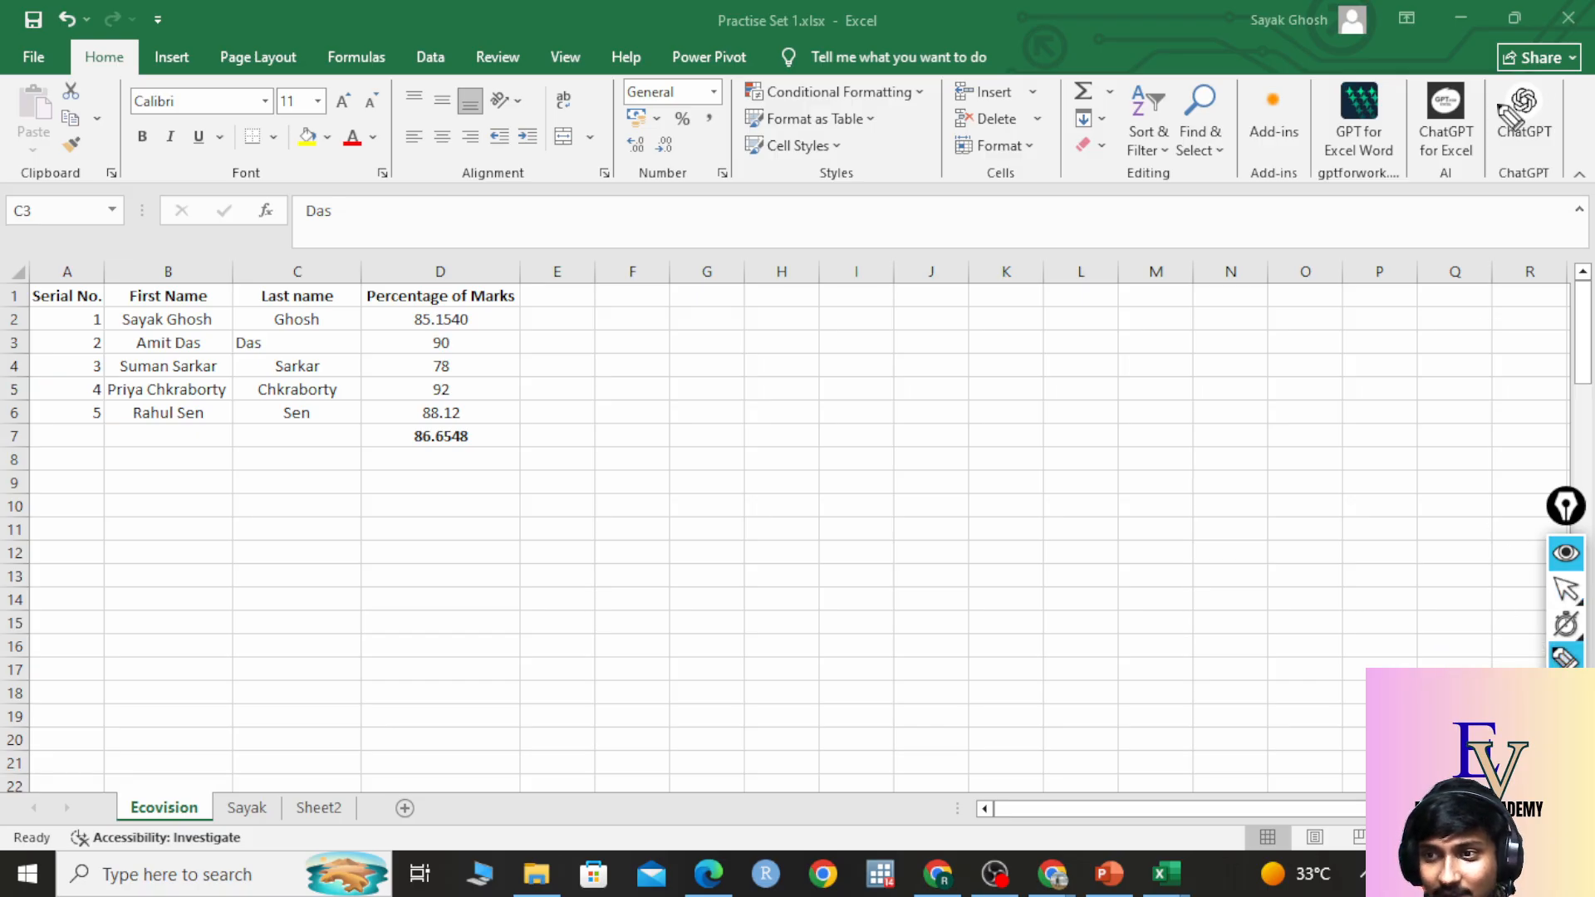
mouse_move(1531, 73)
left_mouse_down()
mouse_move(1345, 76)
mouse_move(1322, 192)
mouse_move(1583, 189)
mouse_move(1585, 91)
mouse_move(1505, 77)
left_mouse_up()
mouse_move(728, 356)
left_mouse_down()
mouse_move(1256, 234)
mouse_move(1228, 185)
mouse_move(1259, 285)
left_mouse_up()
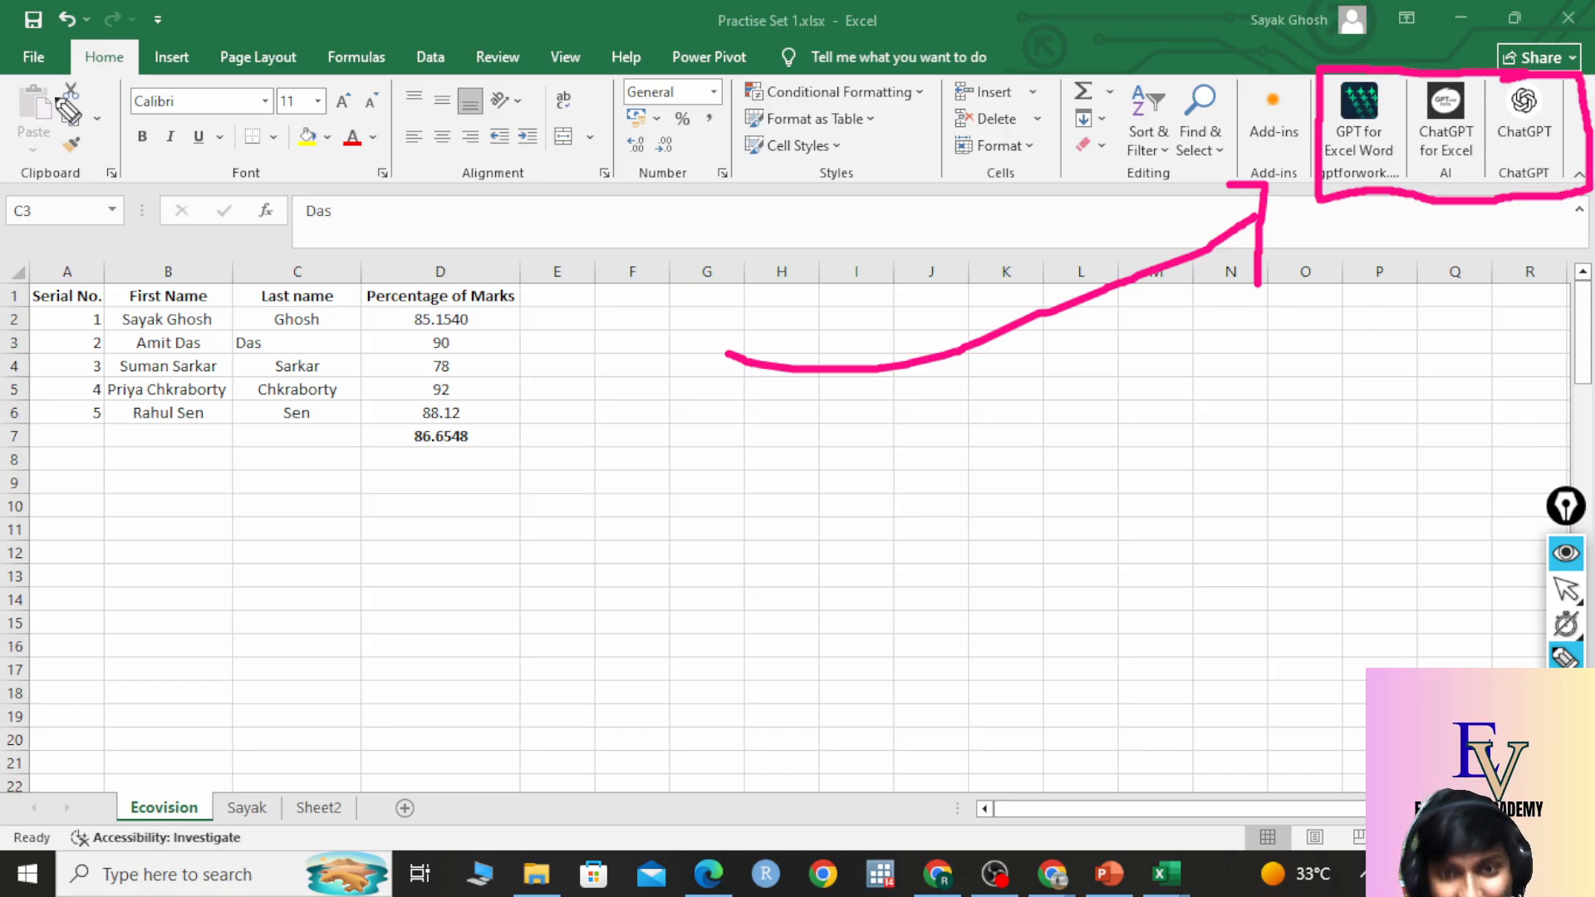
mouse_move(270, 78)
left_mouse_down()
mouse_move(15, 143)
mouse_move(909, 250)
mouse_move(876, 91)
left_mouse_up()
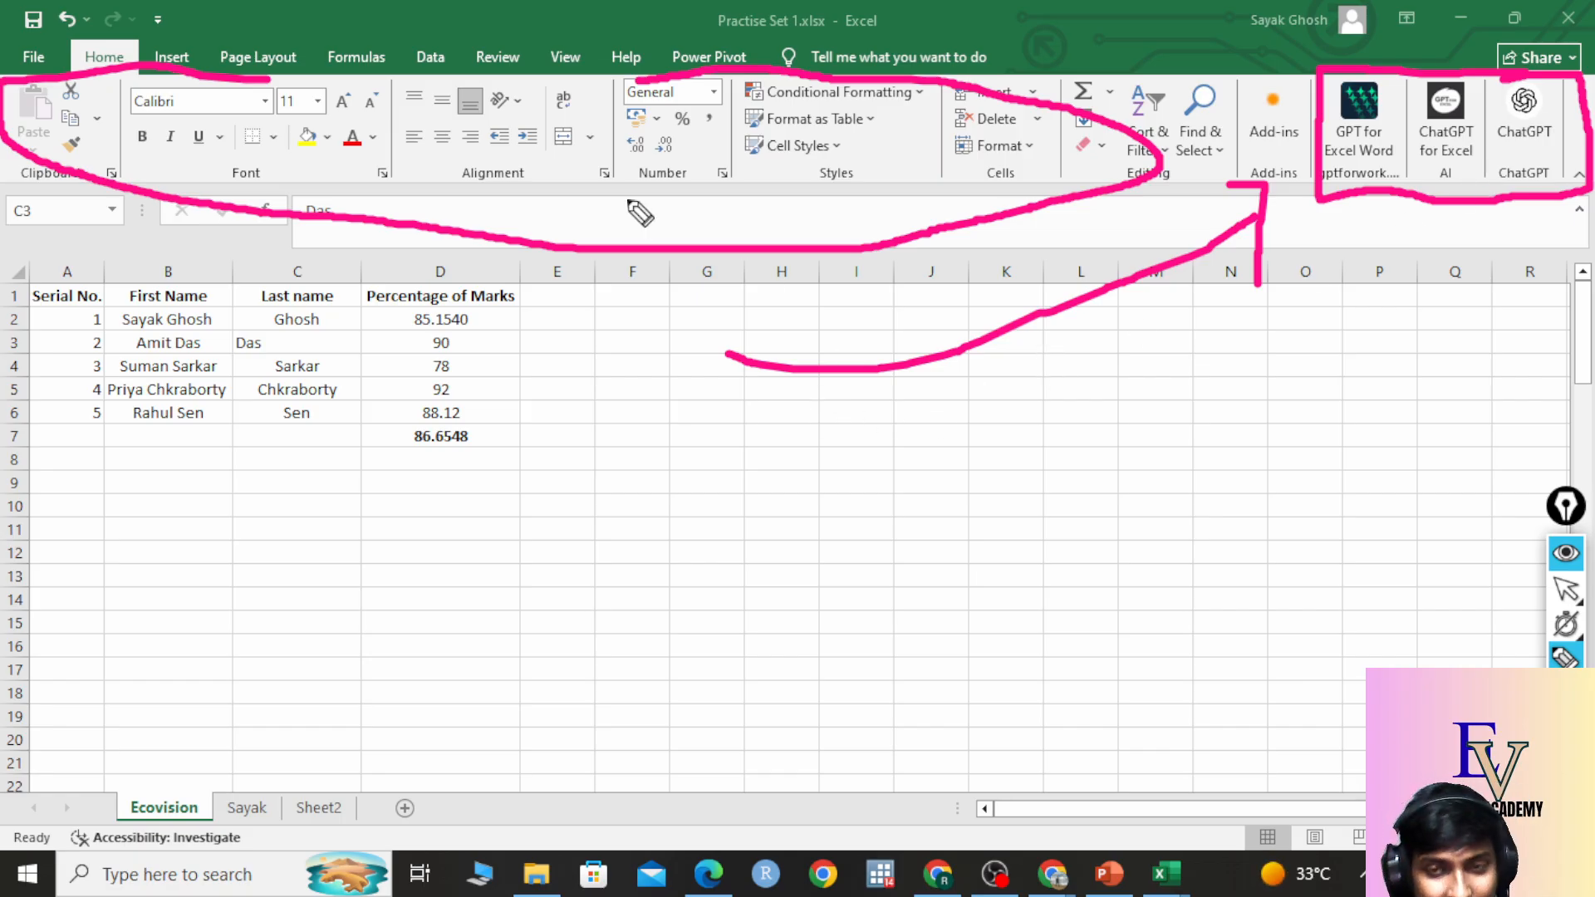
left_click(1567, 799)
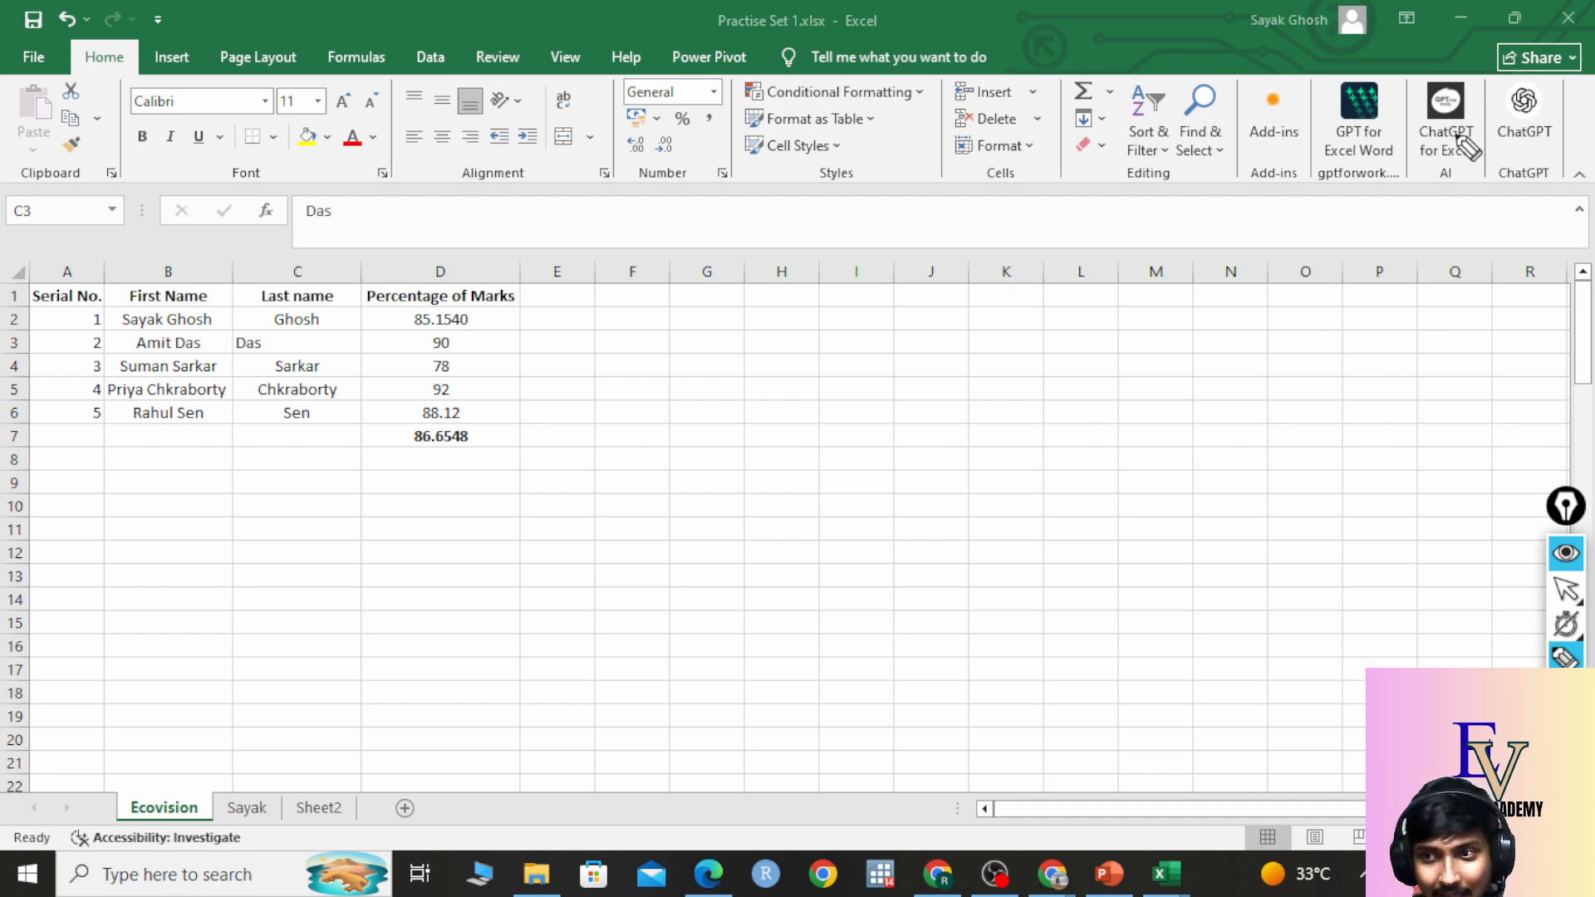
left_click(1566, 590)
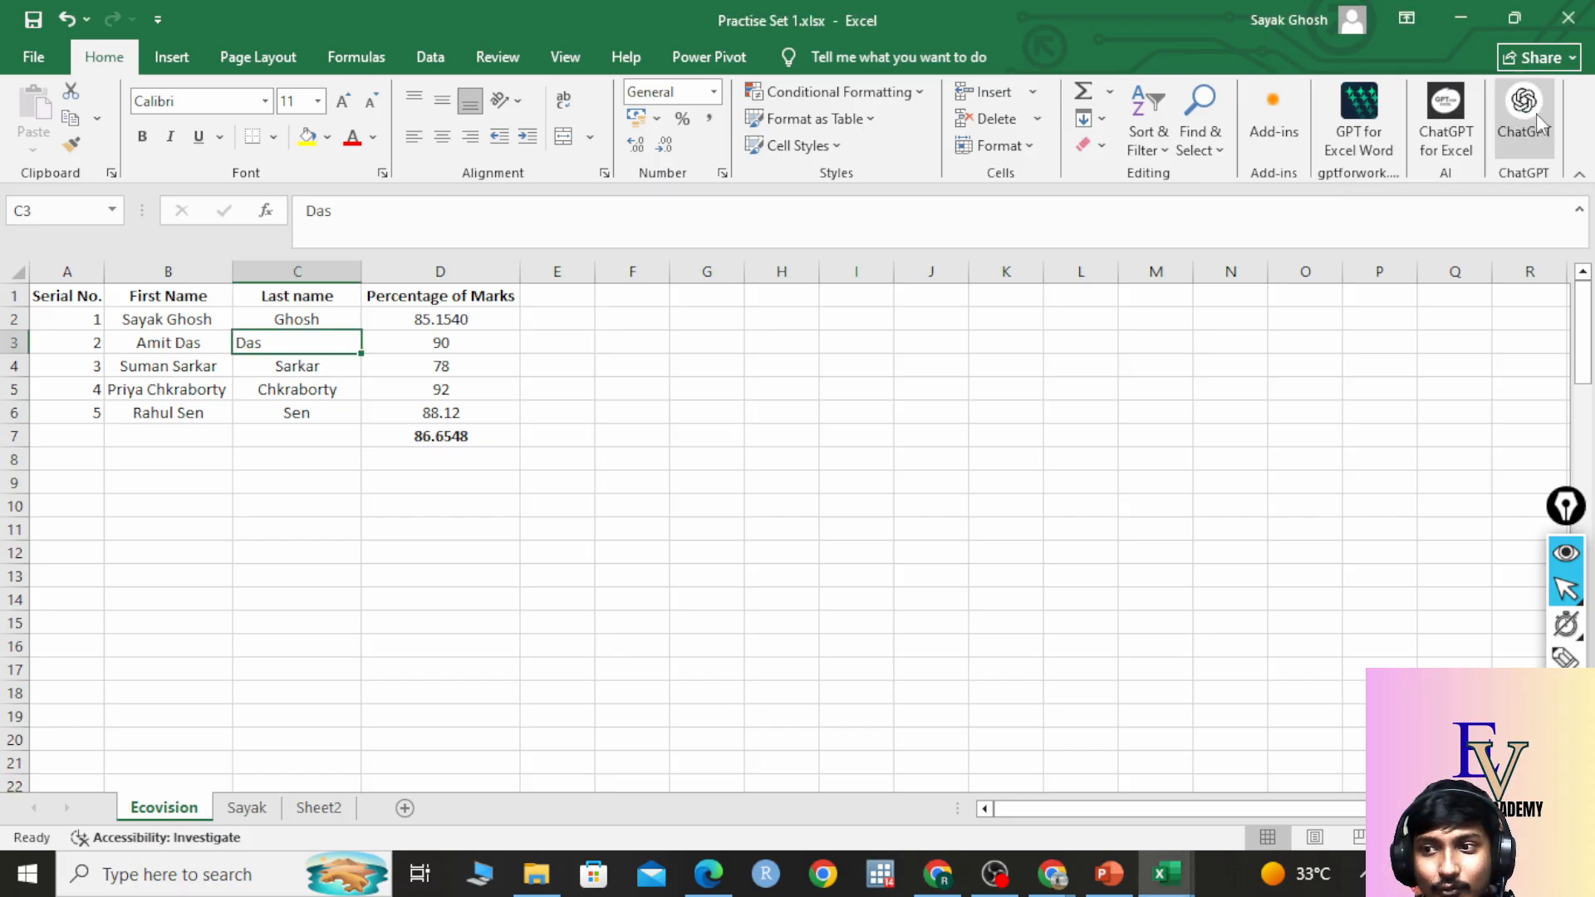
left_click(1450, 125)
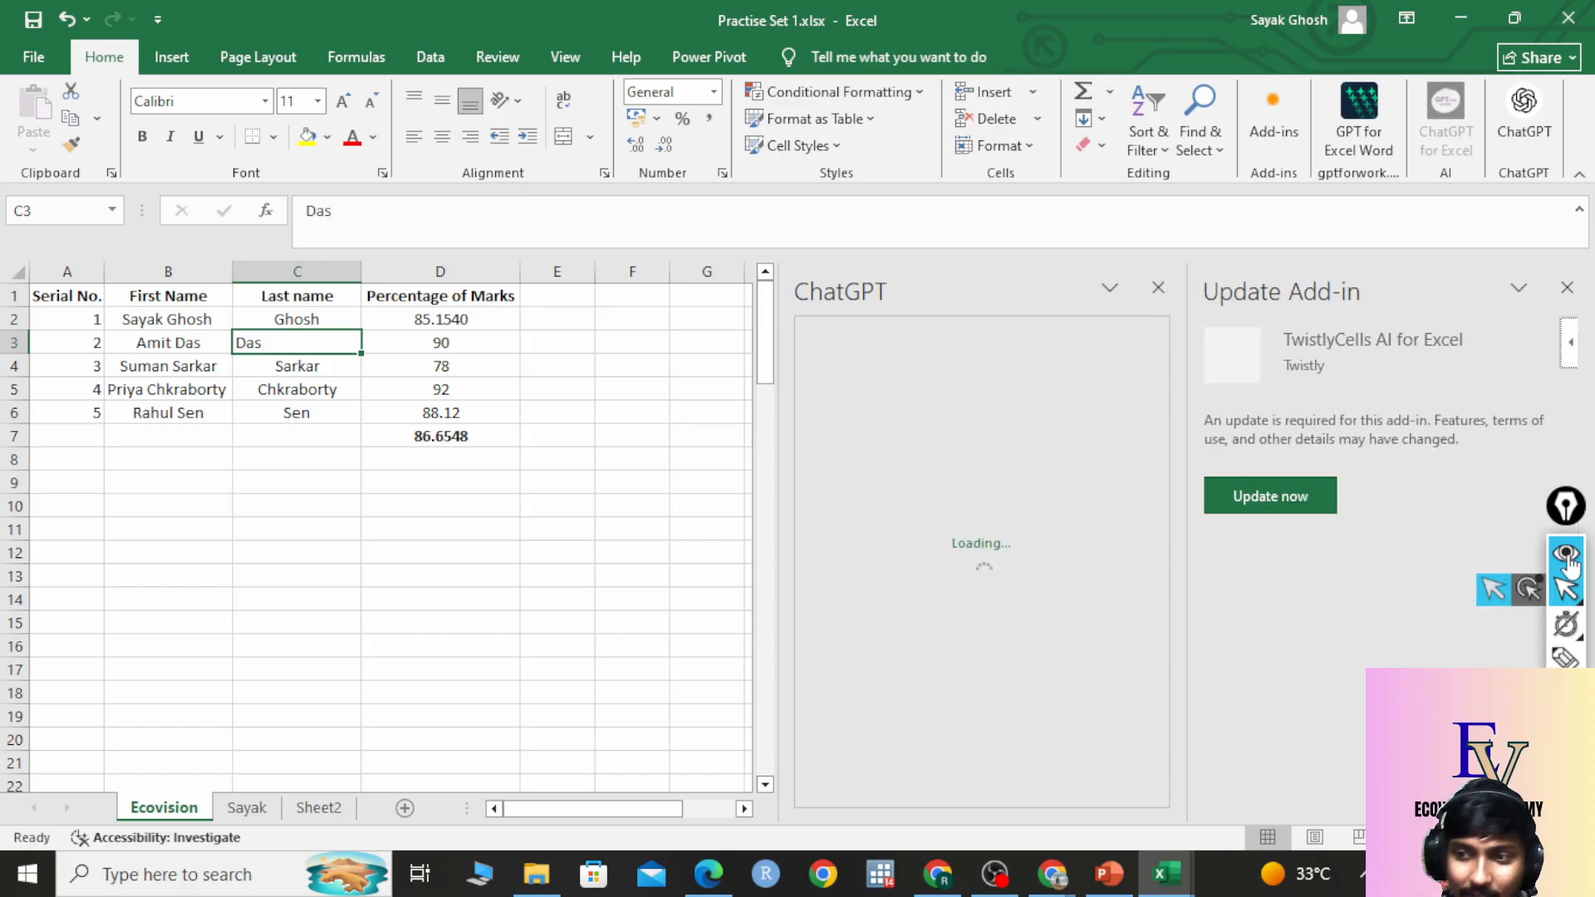
left_click_drag(1572, 513, 281, 420)
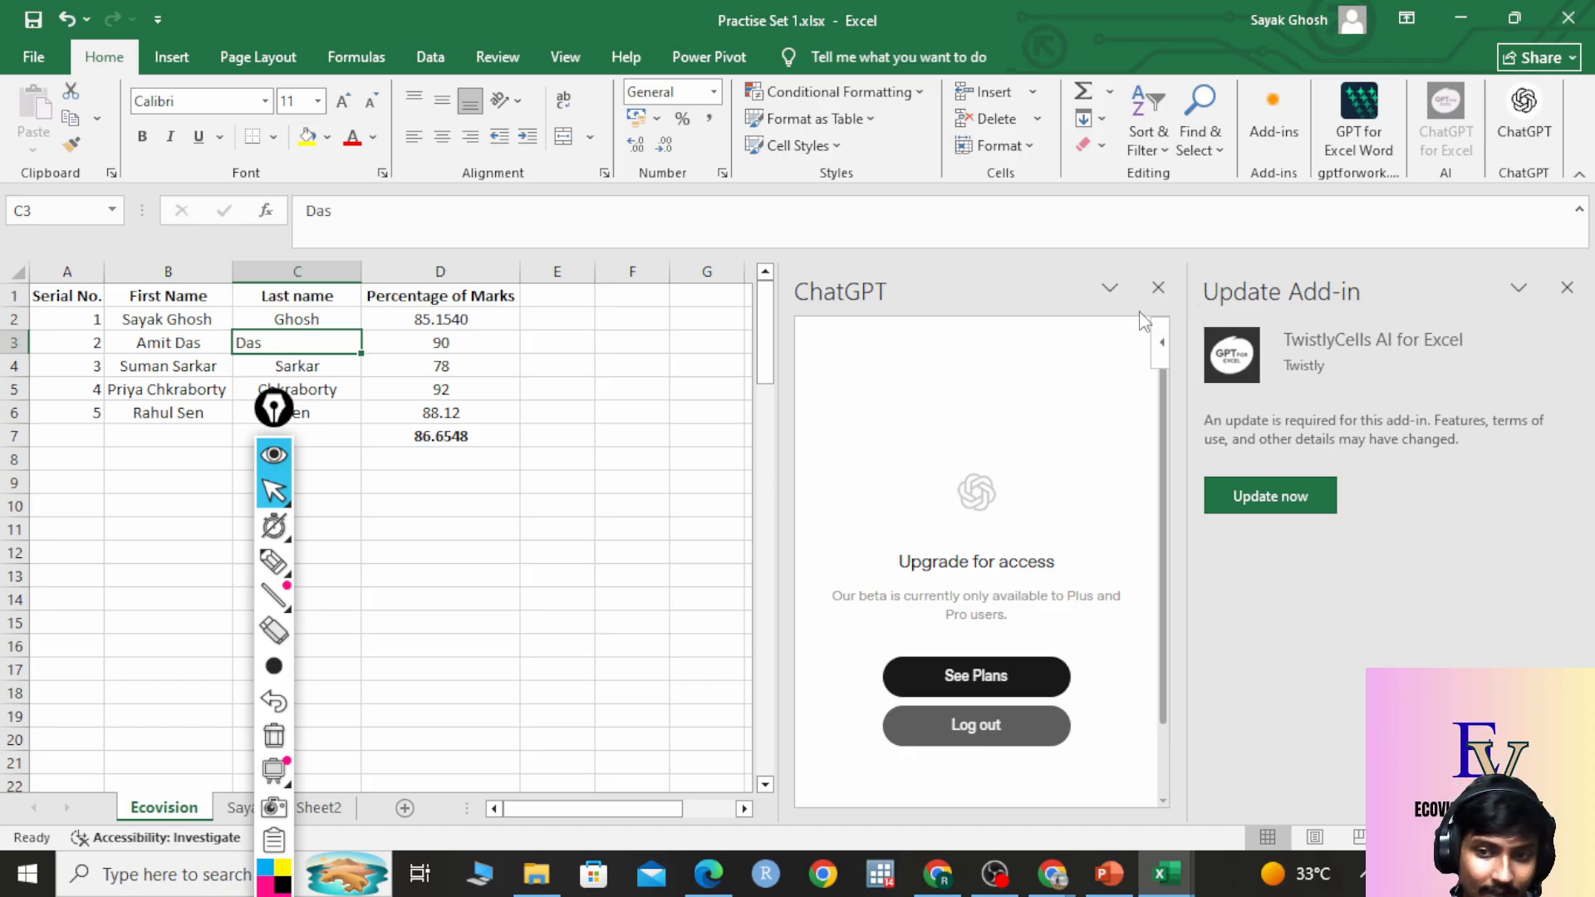
left_click(1153, 290)
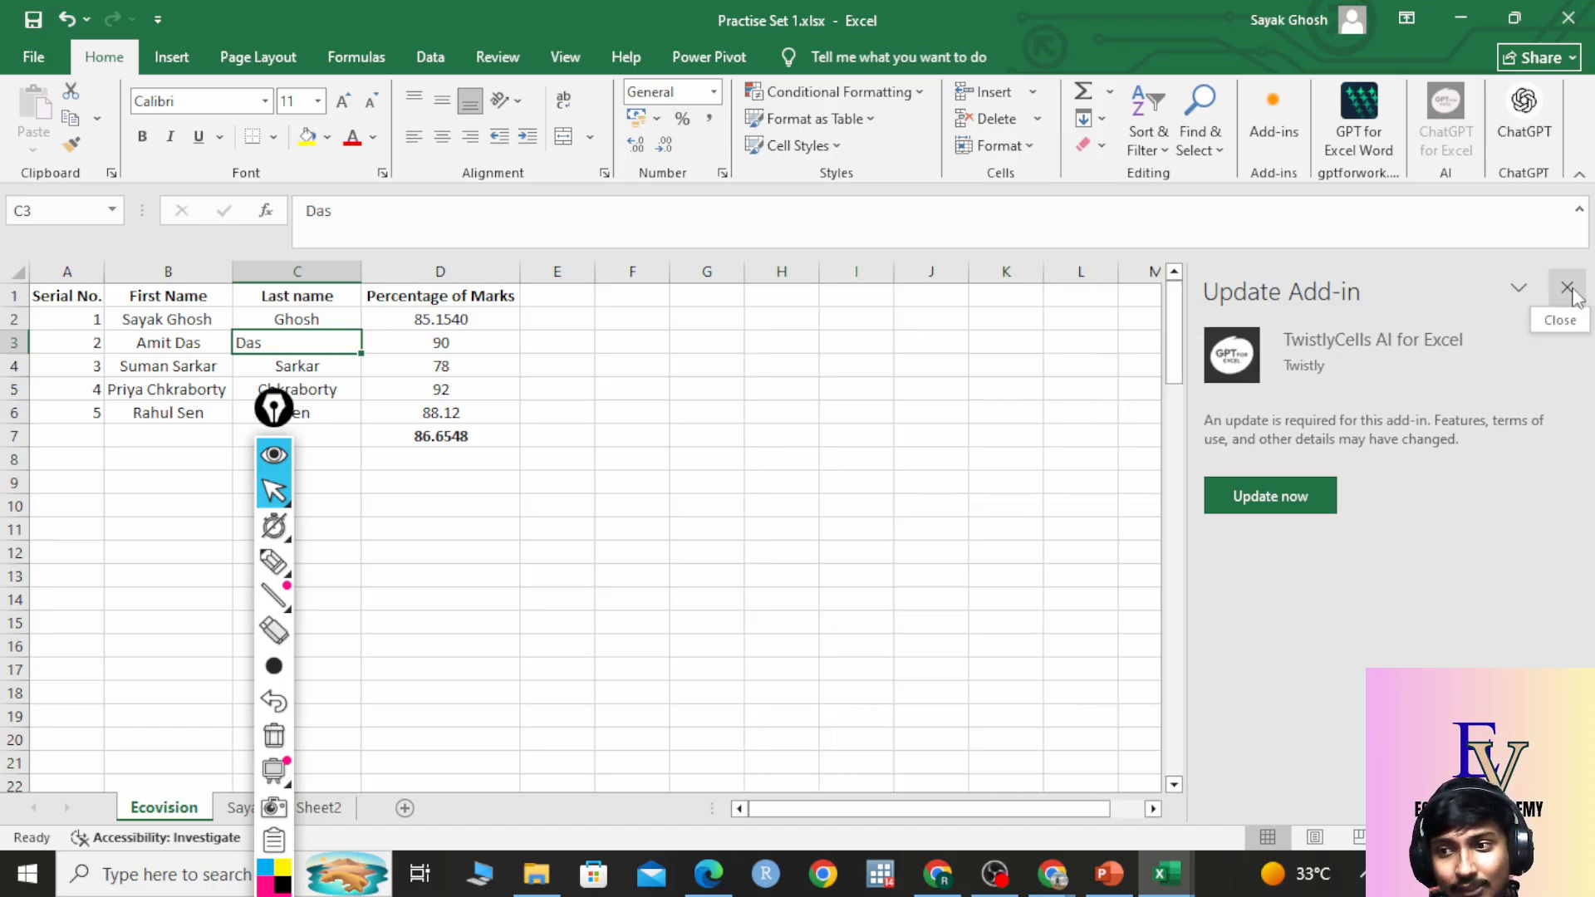
left_click(1568, 289)
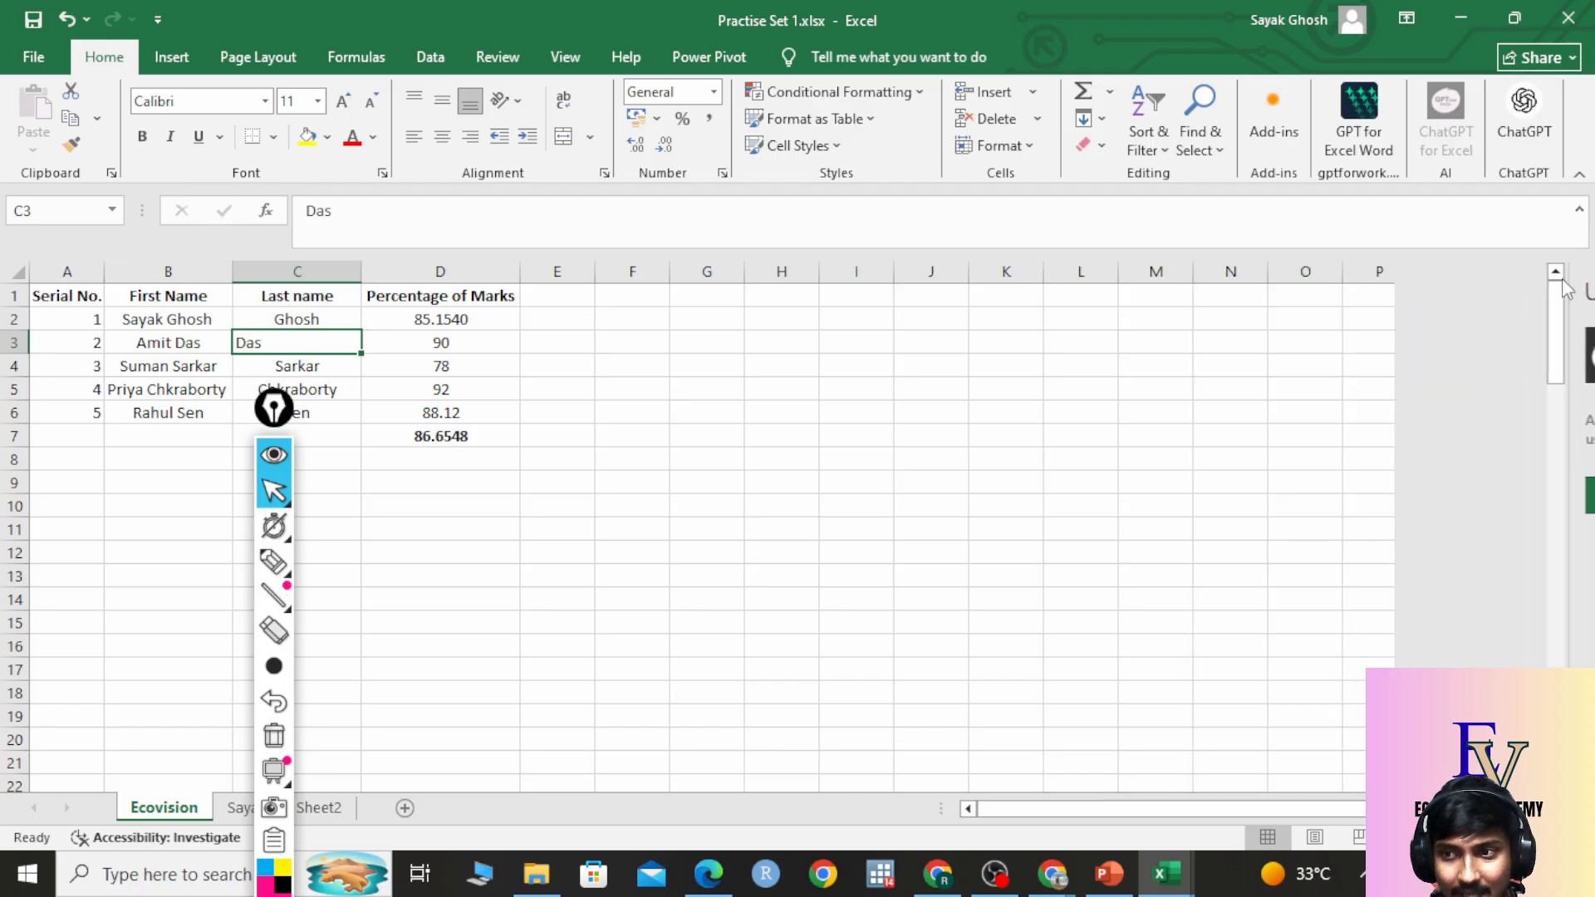
Move the annotation toolbar to the right edge and bring the Google Meet window forward.
left_click(1542, 443)
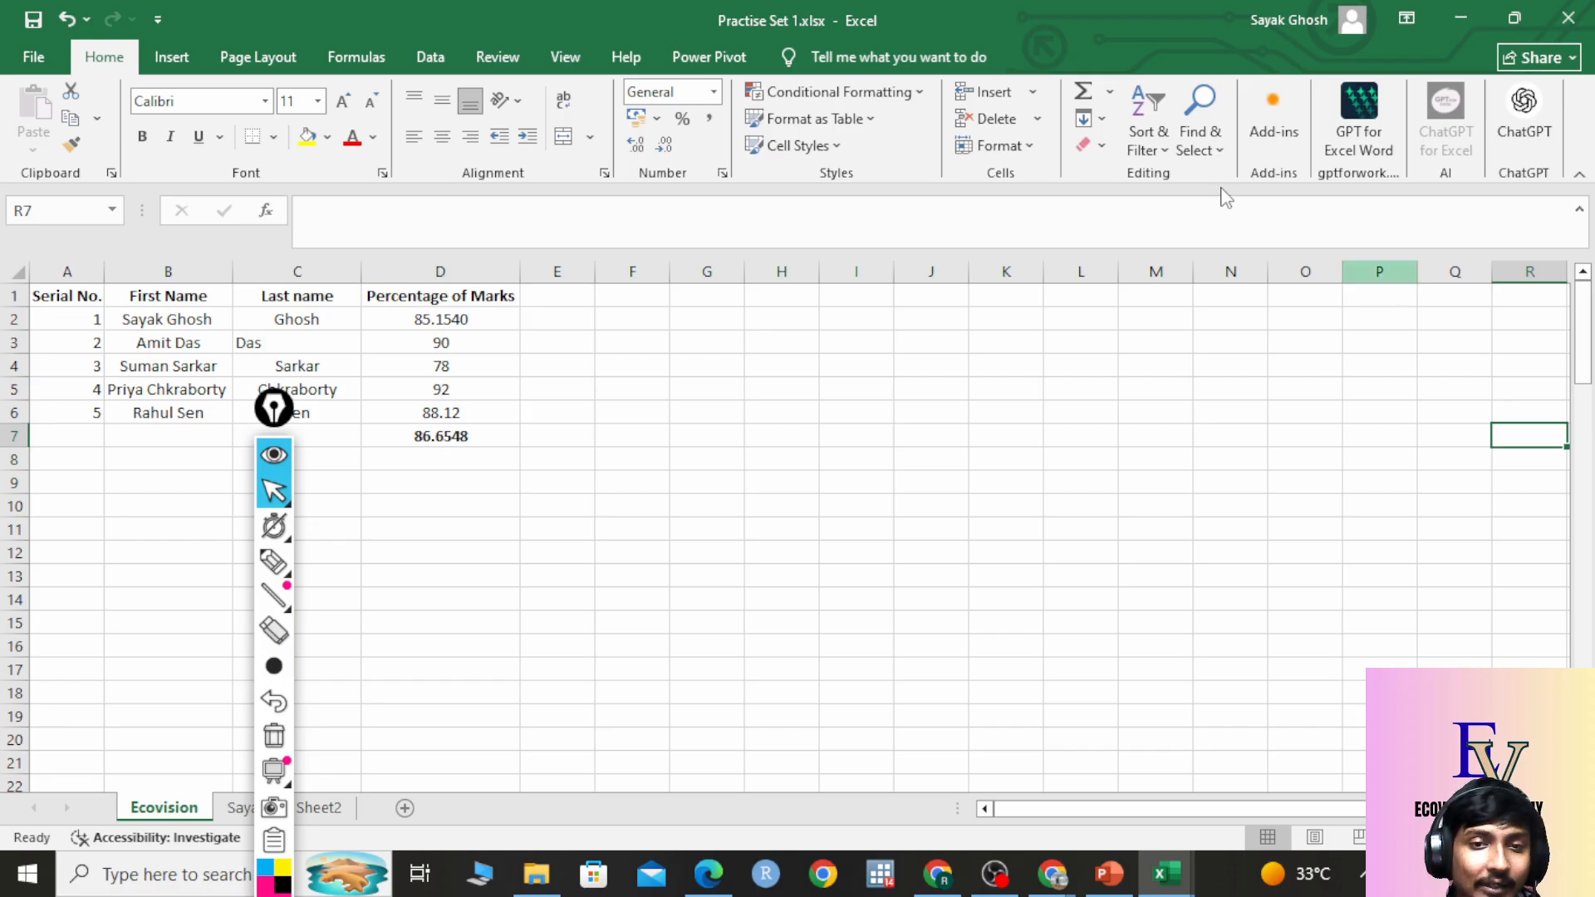
left_click_drag(274, 409, 1587, 318)
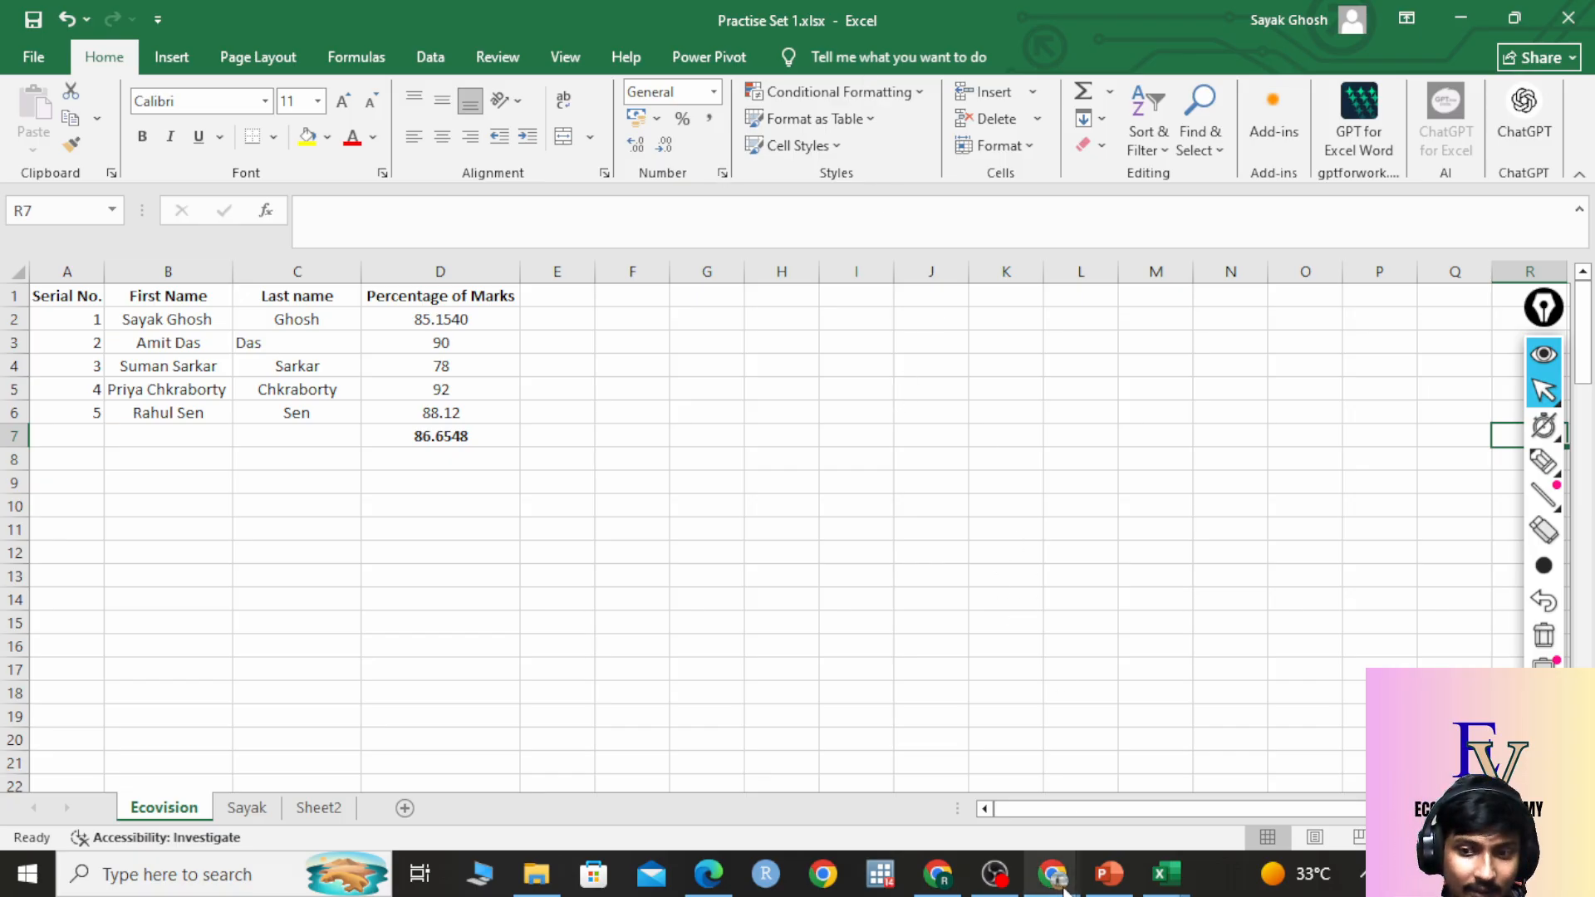
mouse_move(1052, 872)
left_click(1002, 829)
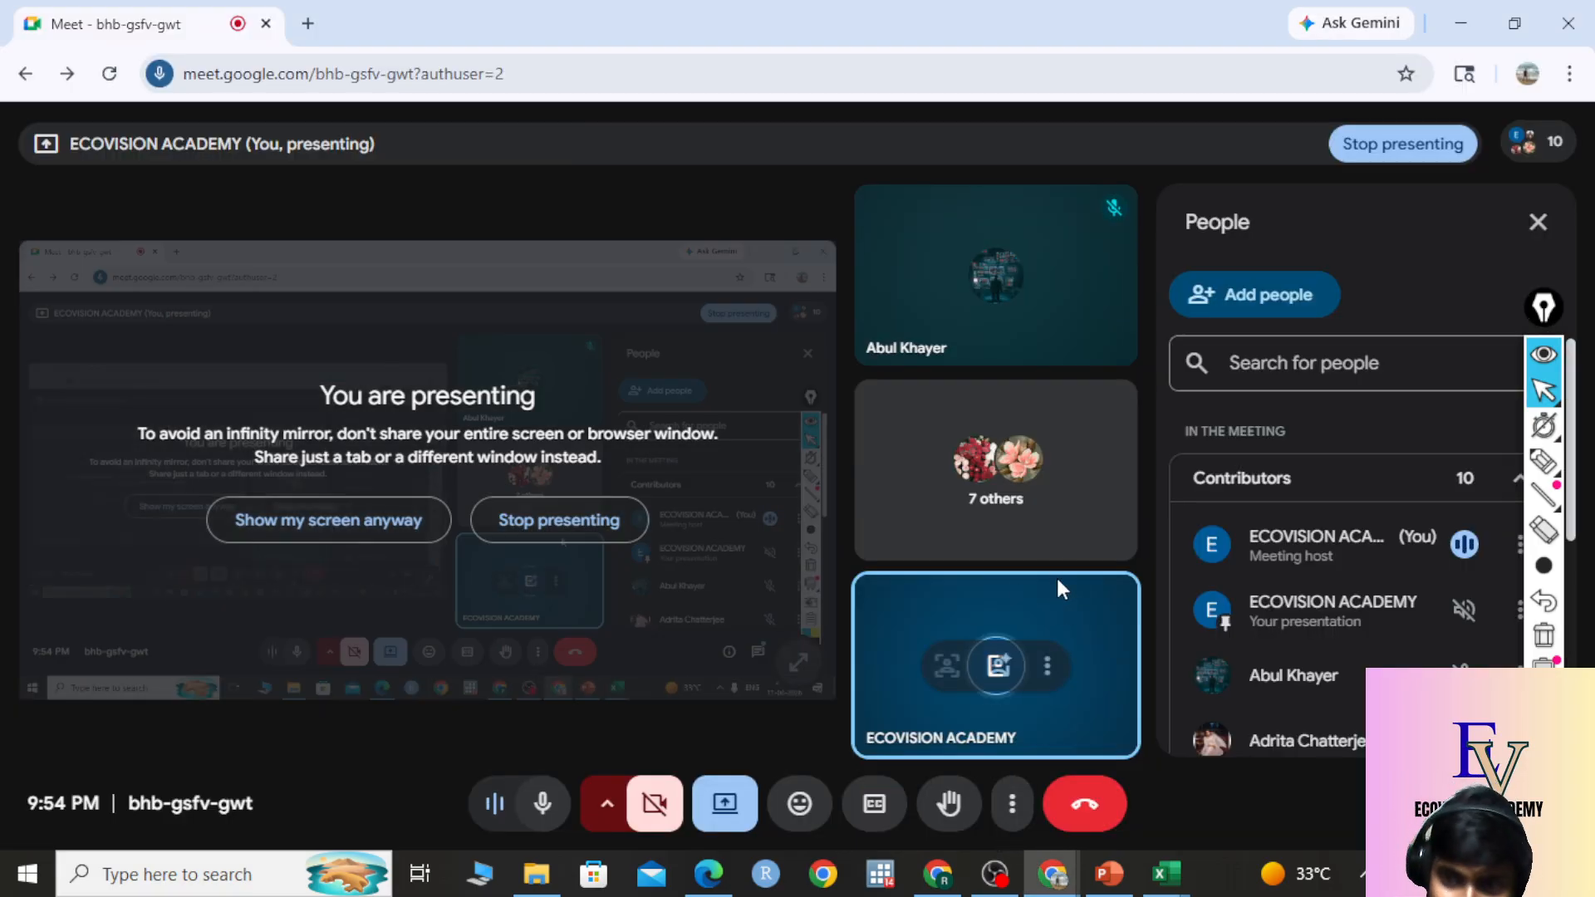